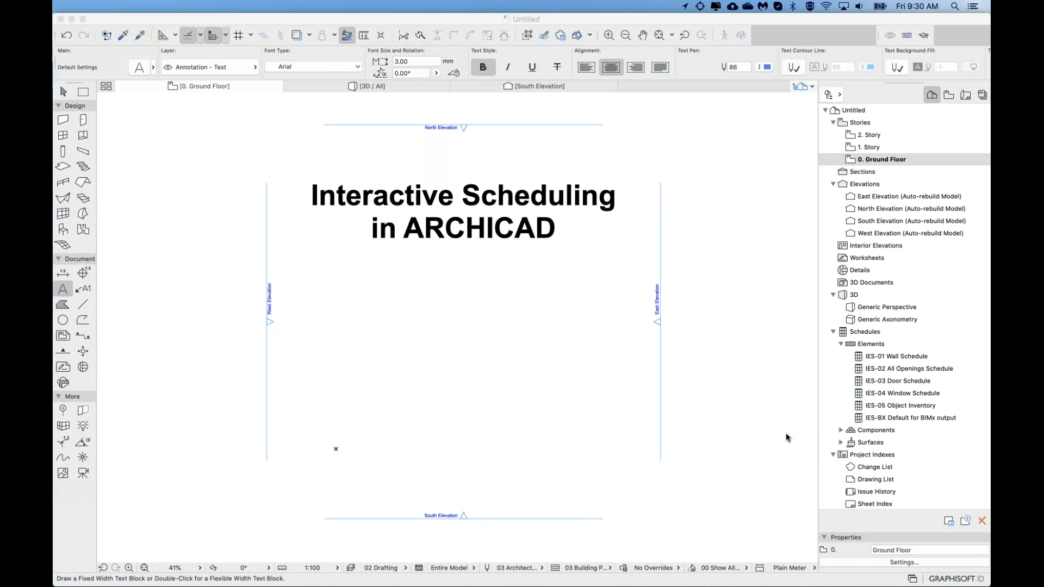
Step: Open the 3D view of the whole model and activate the Morph tool with the box geometry method
click(498, 355)
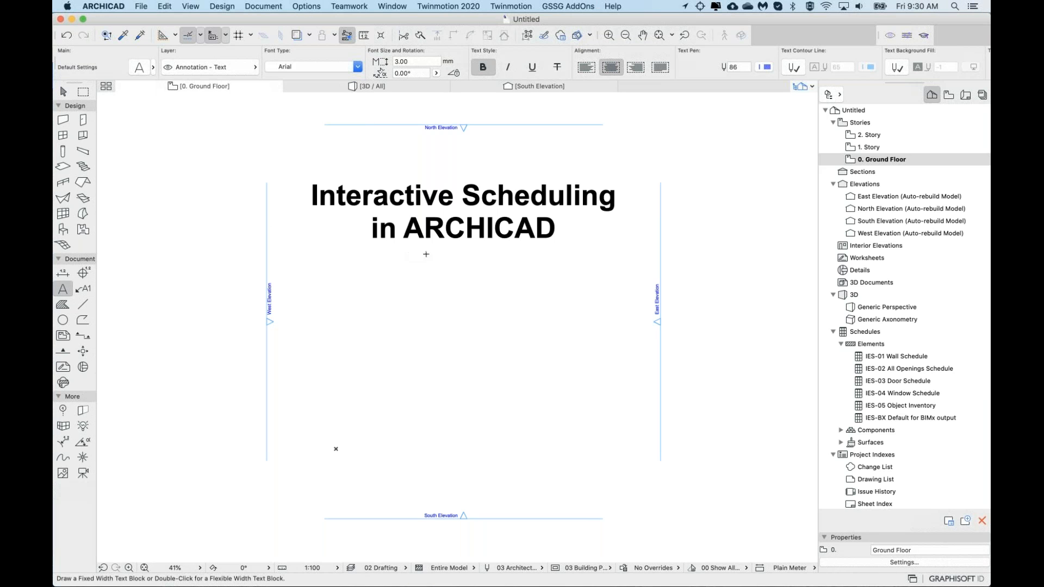
scroll(466, 291, up, 1)
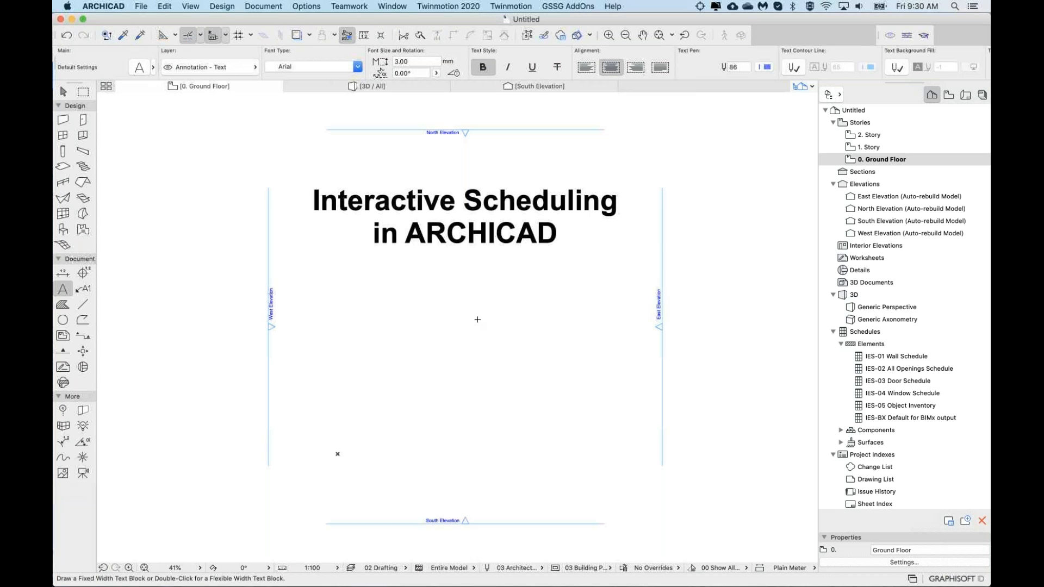
click(64, 91)
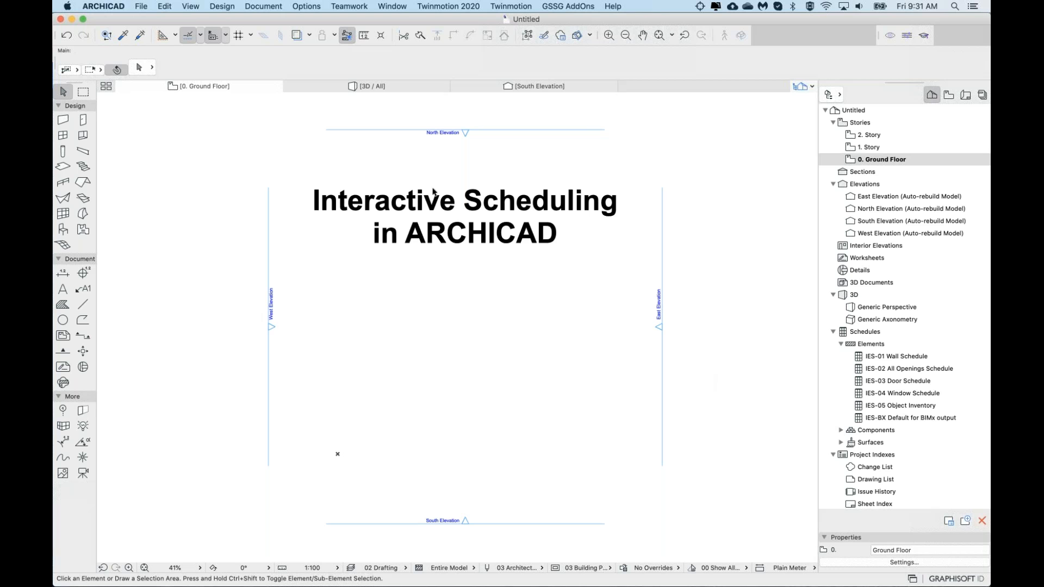
click(357, 86)
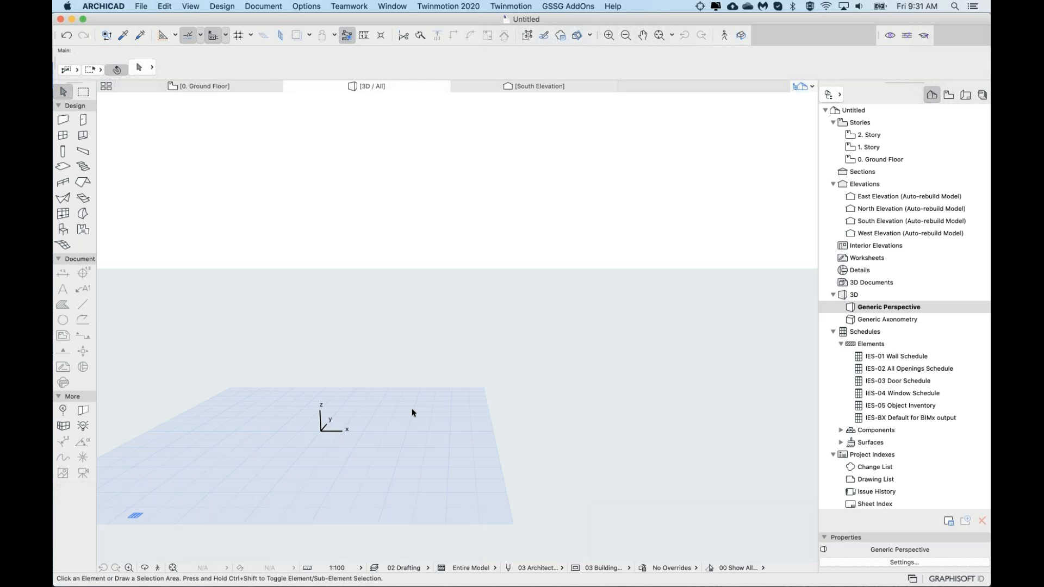
shift+middle_drag(412, 413, 392, 446)
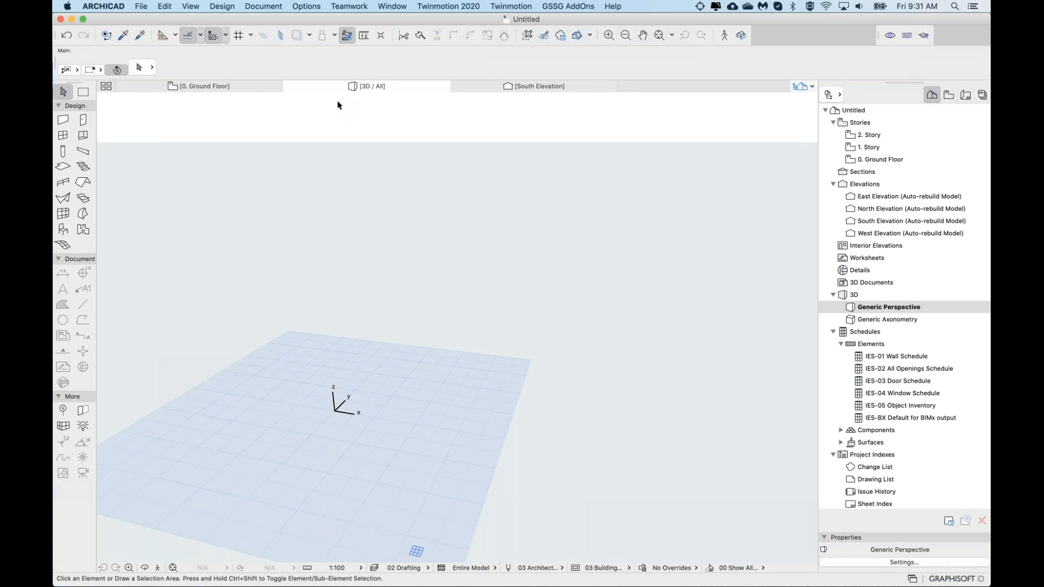
click(85, 216)
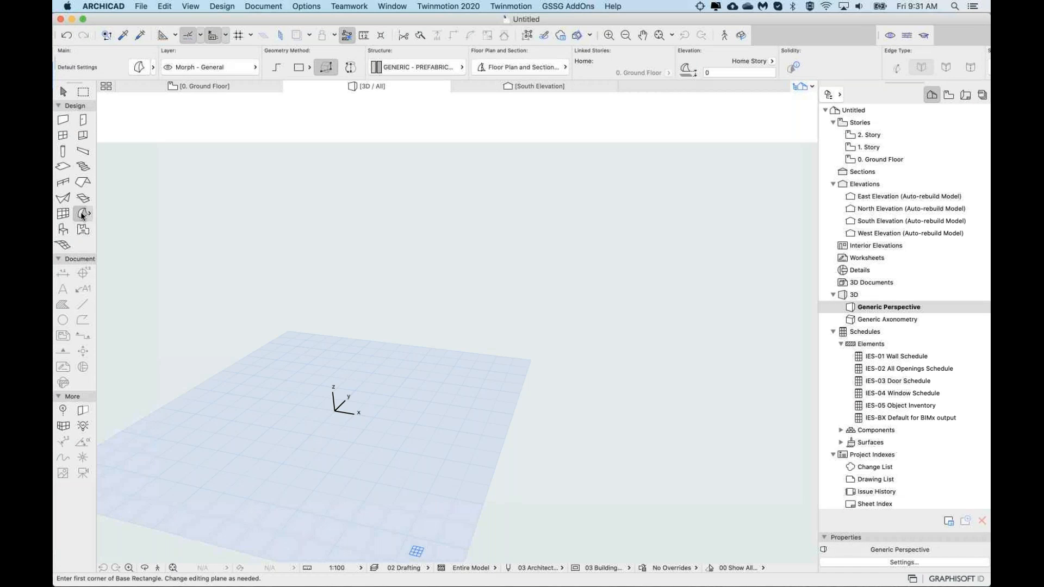
Step: Open the Story Settings from the project's Stories and insert three stories above story 2
key(super+Tab)
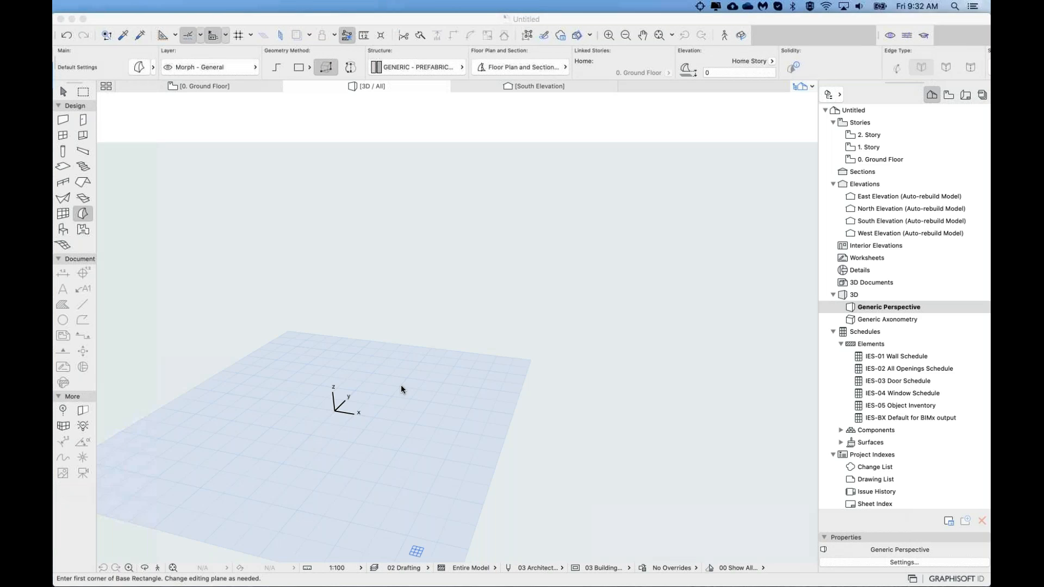
click(860, 126)
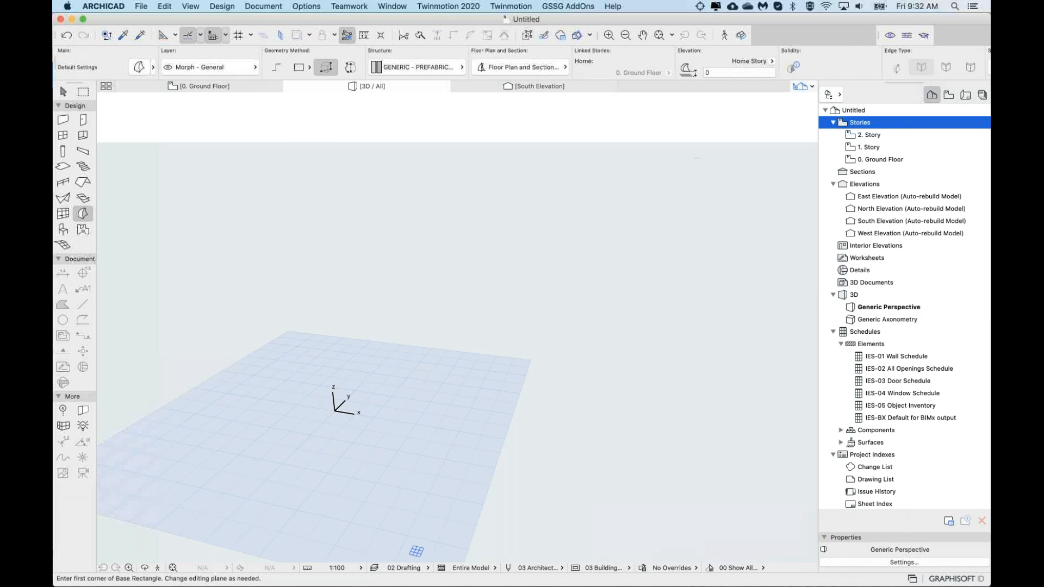
click(861, 125)
click(928, 92)
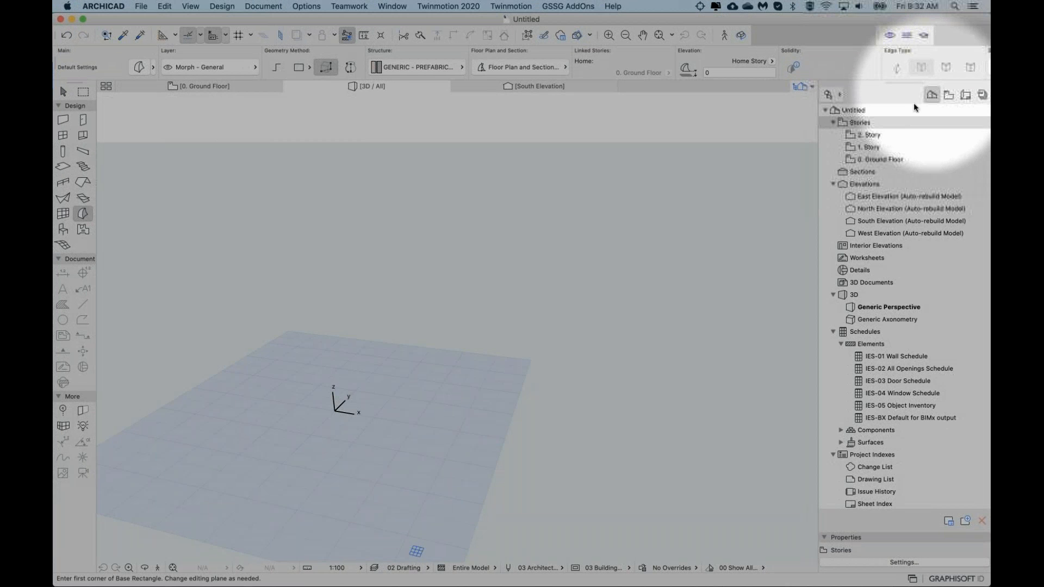
right_click(860, 124)
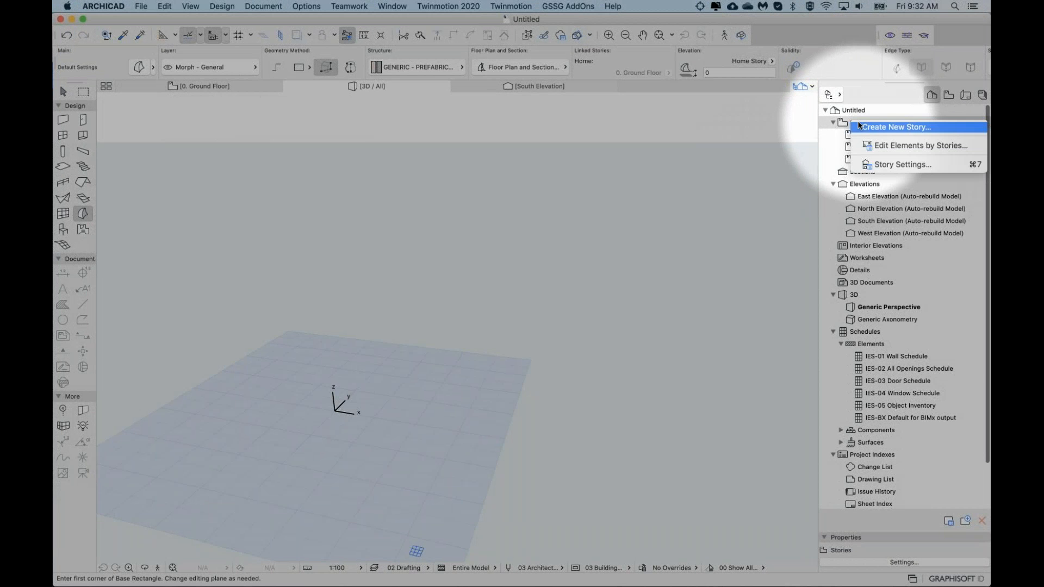
click(891, 165)
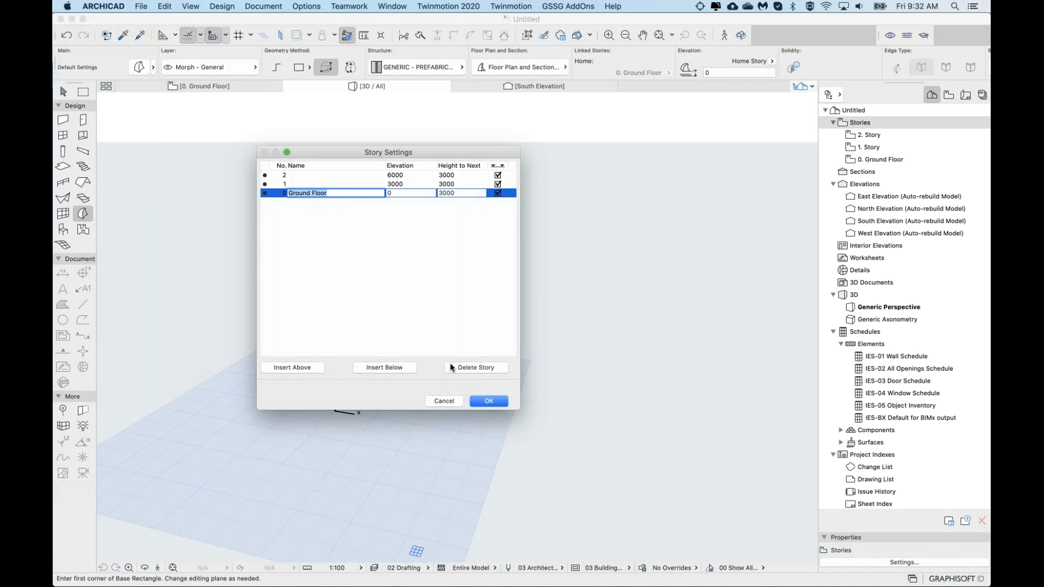
click(298, 174)
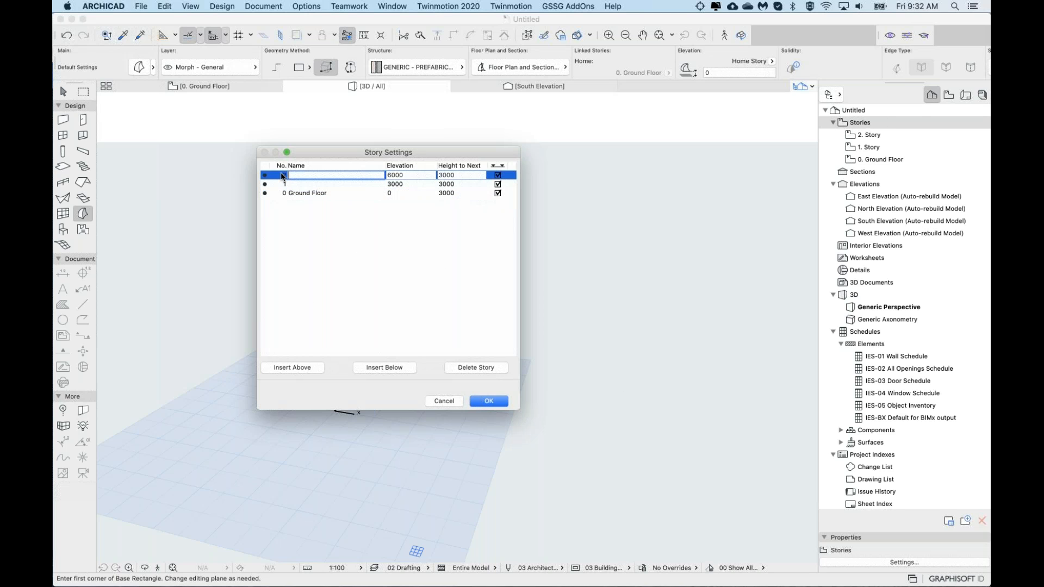
click(296, 367)
click(296, 368)
click(297, 367)
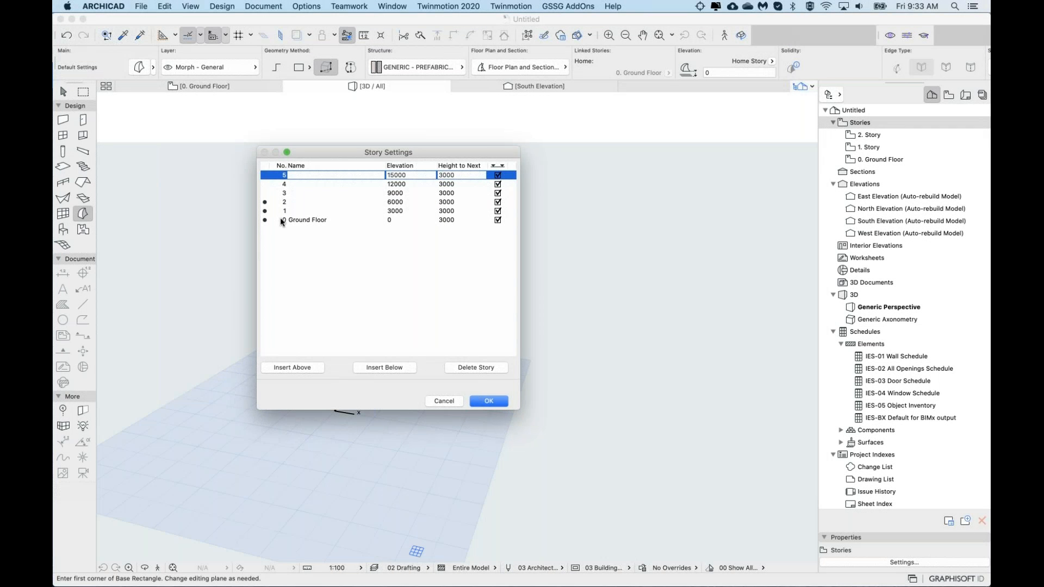
Step: Review the stories from Ground Floor up to story 5 and apply the Story Settings
click(280, 219)
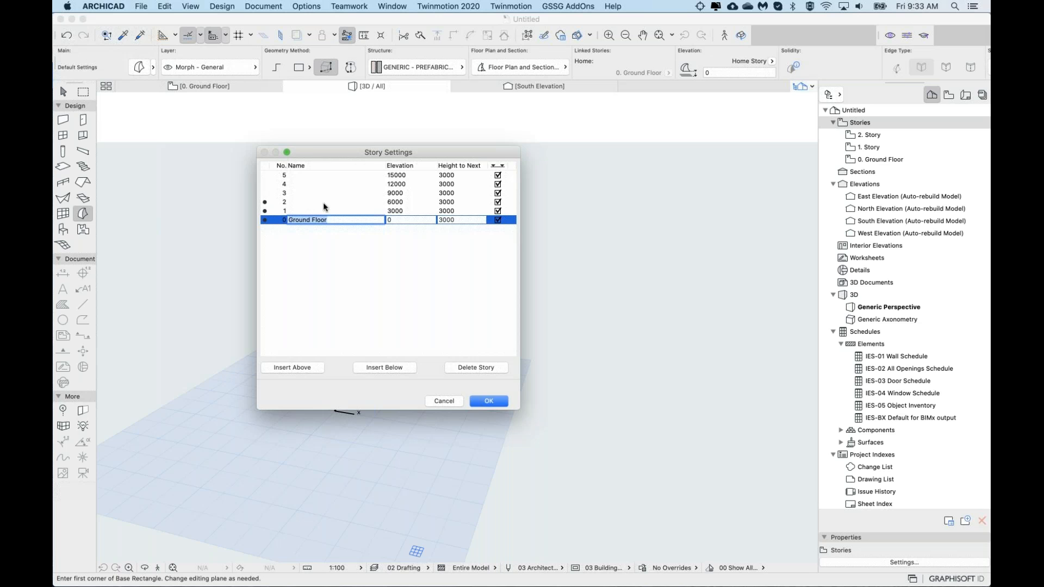
click(304, 211)
click(293, 201)
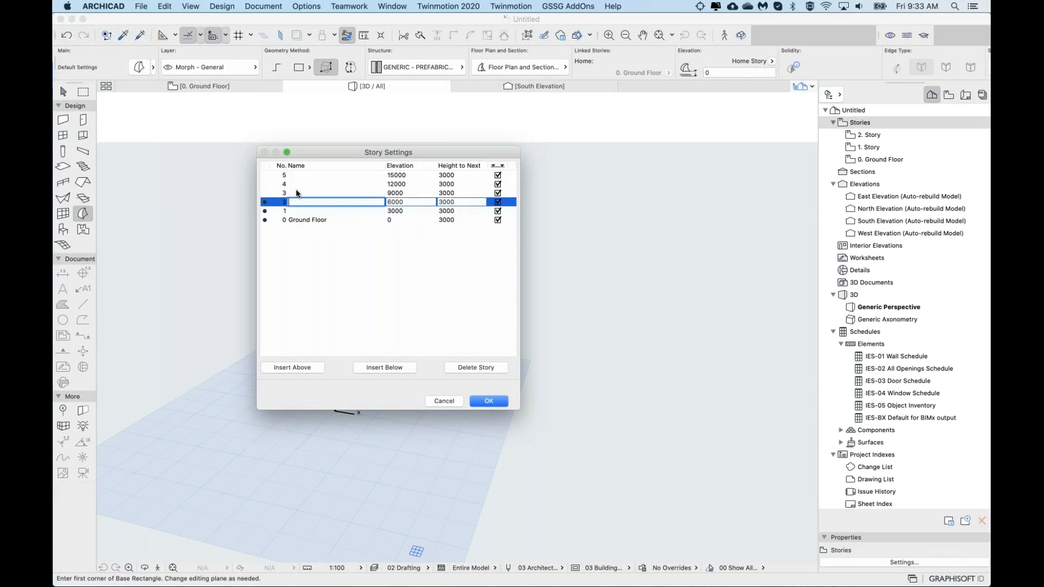
click(281, 219)
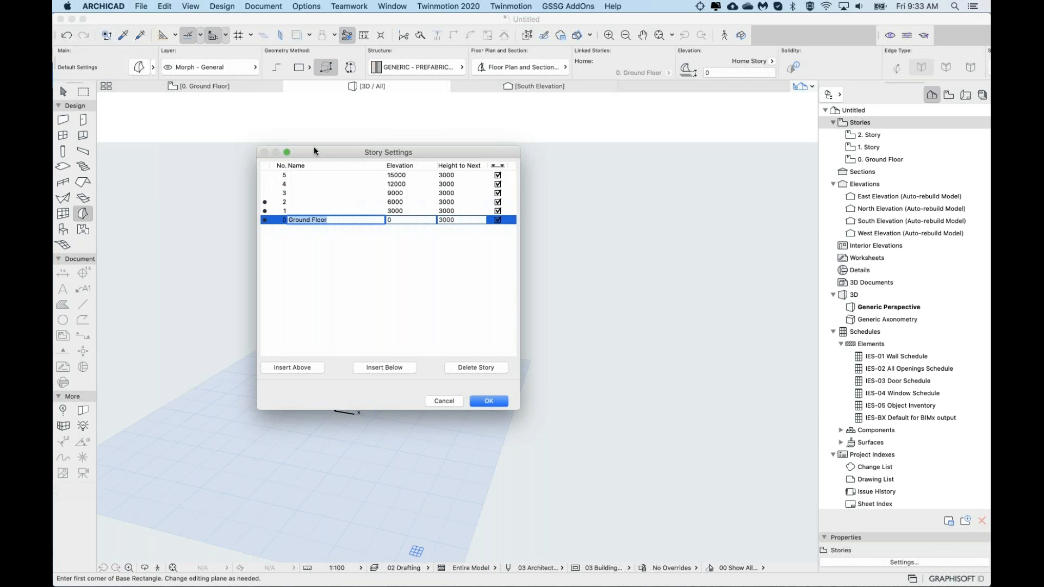
click(279, 173)
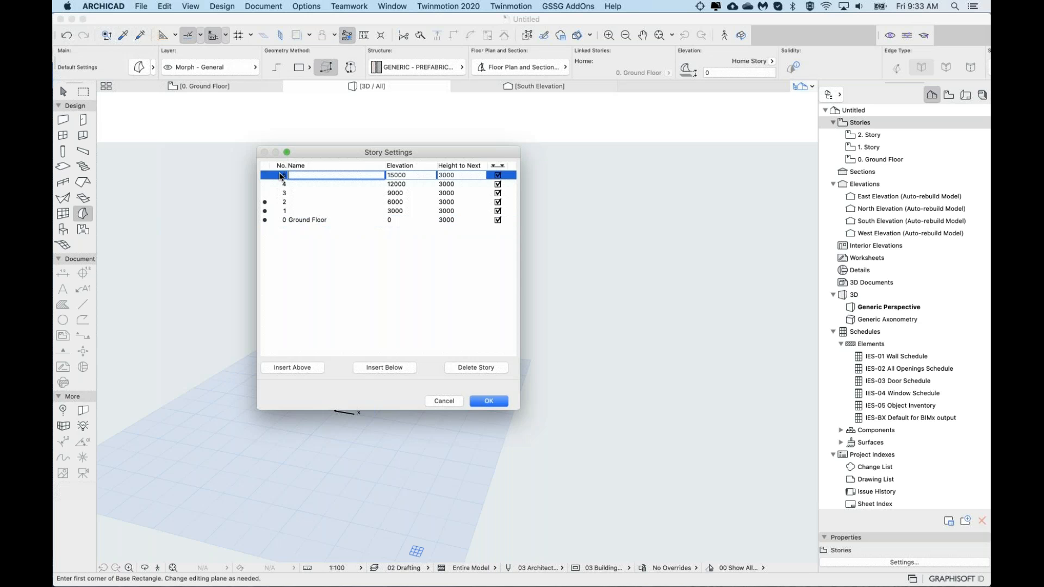
click(279, 218)
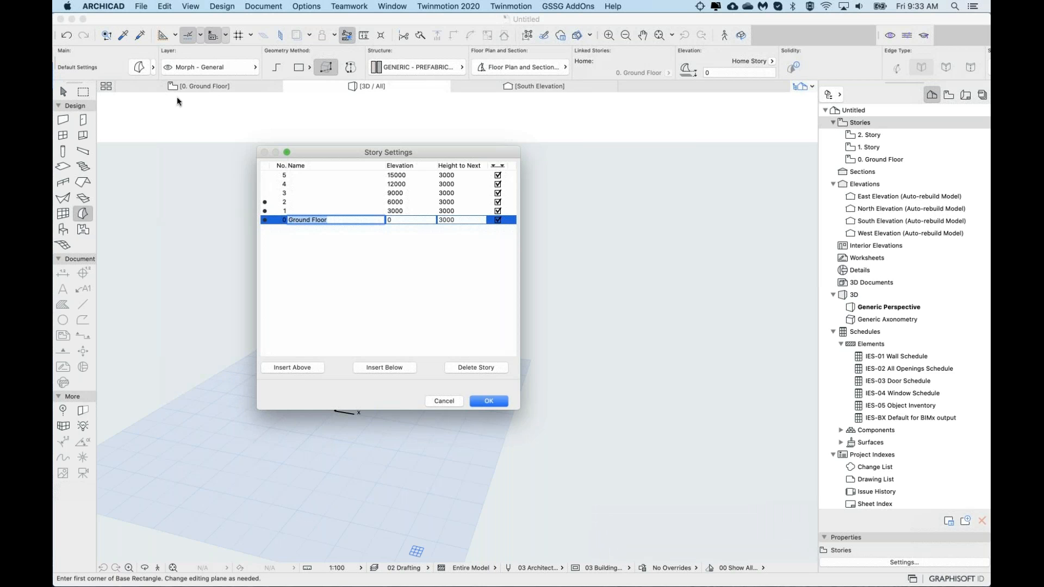
click(288, 174)
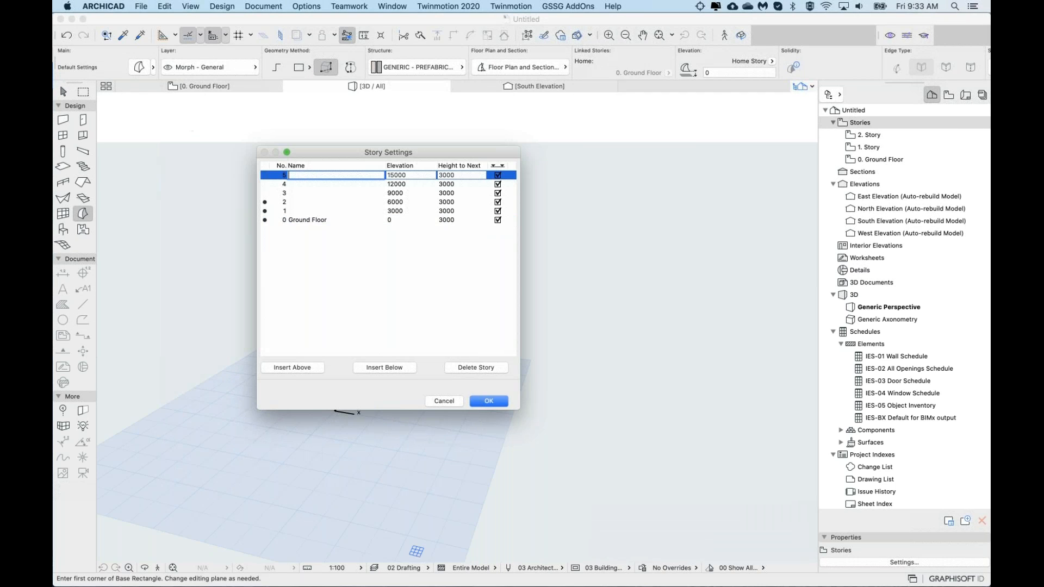
click(284, 221)
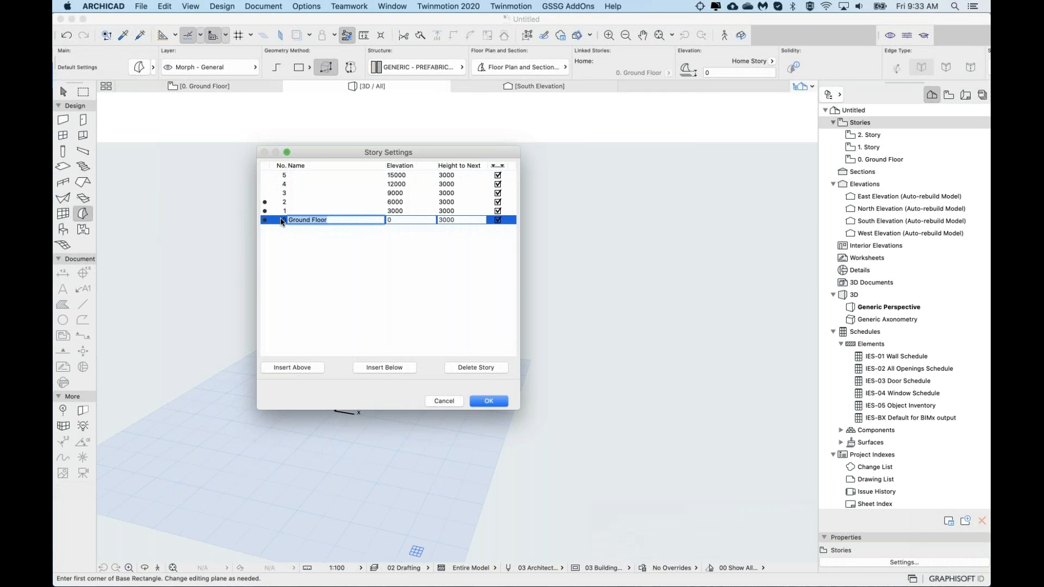
click(281, 219)
click(489, 401)
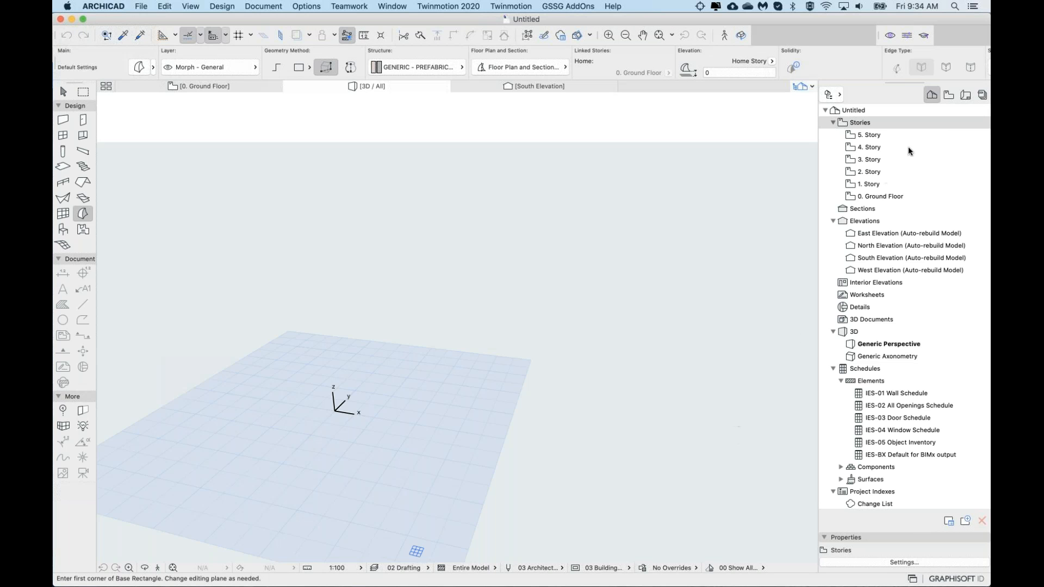
Step: Draw a box morph on the ground plane with a 5000 by 10000 base, extruded up to the story 3 level
scroll(909, 148, up, 2)
middle_drag(370, 395, 373, 392)
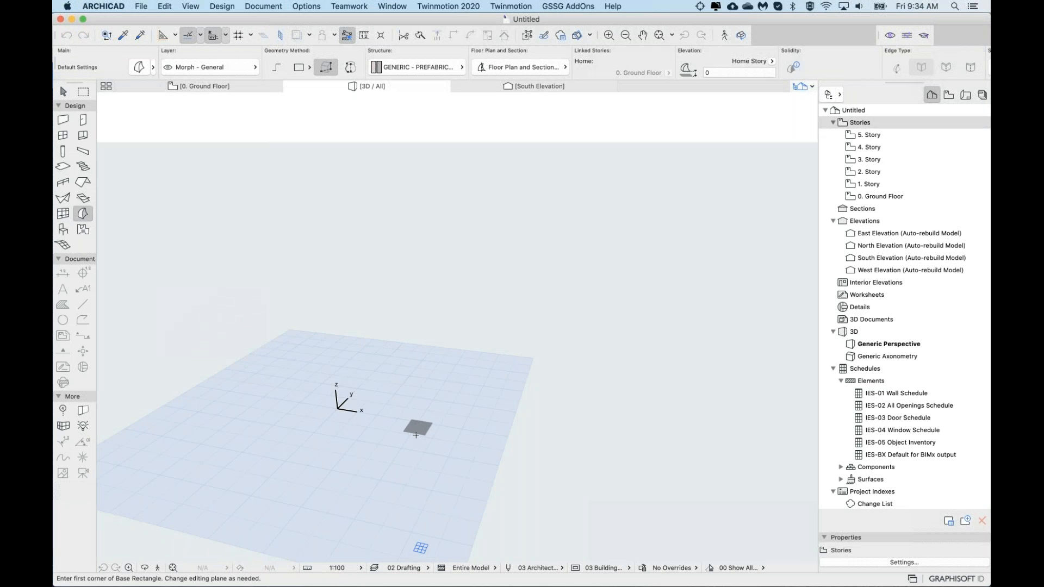
click(416, 435)
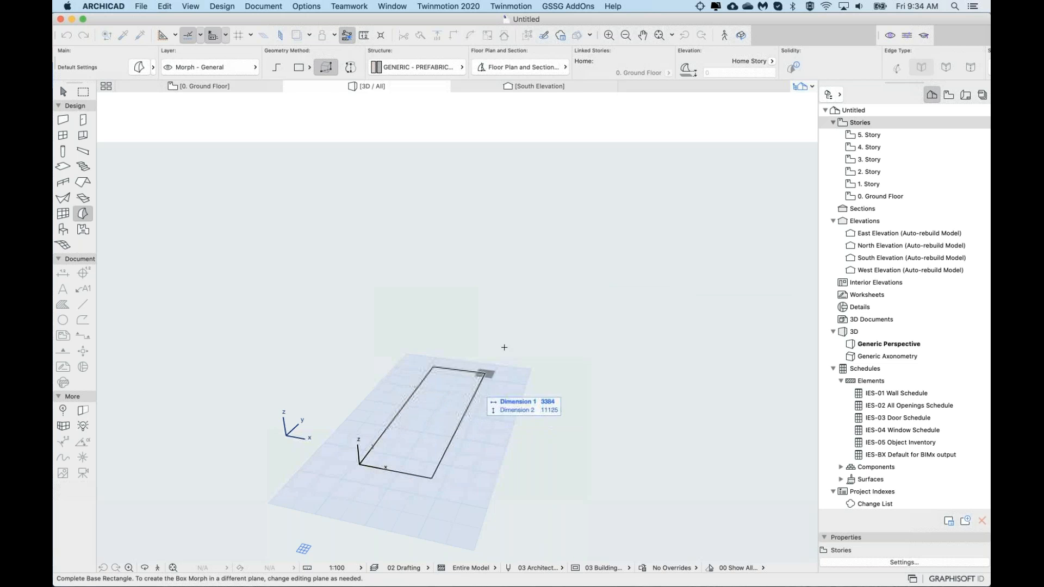
scroll(517, 361, up, 2)
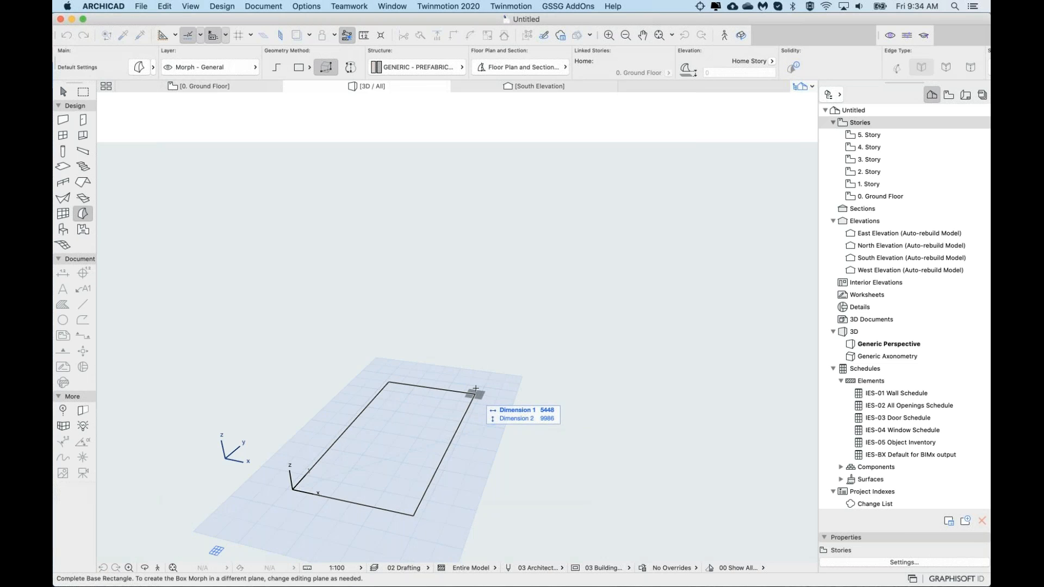
text(5000)
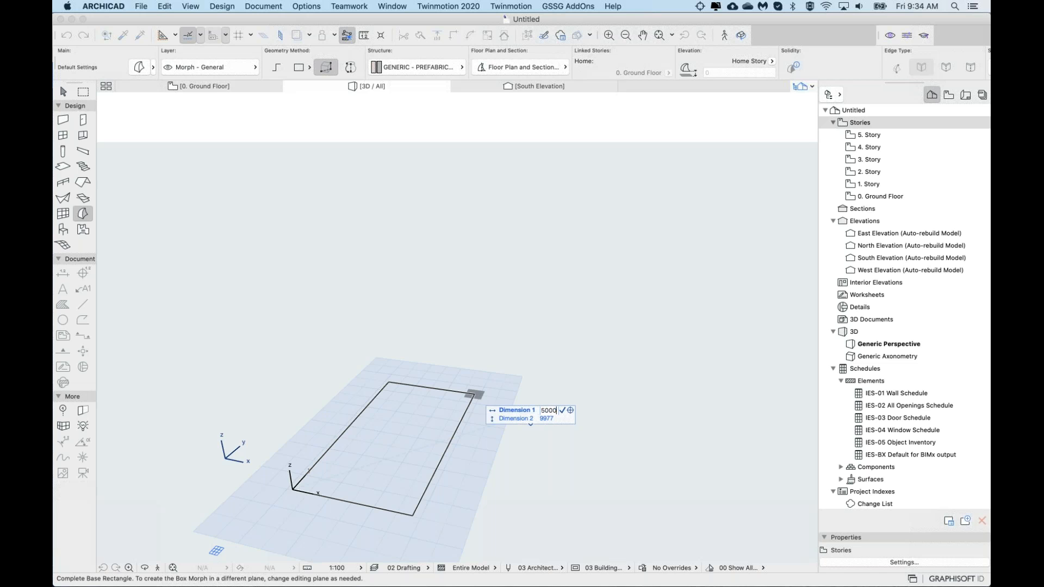
key(Tab)
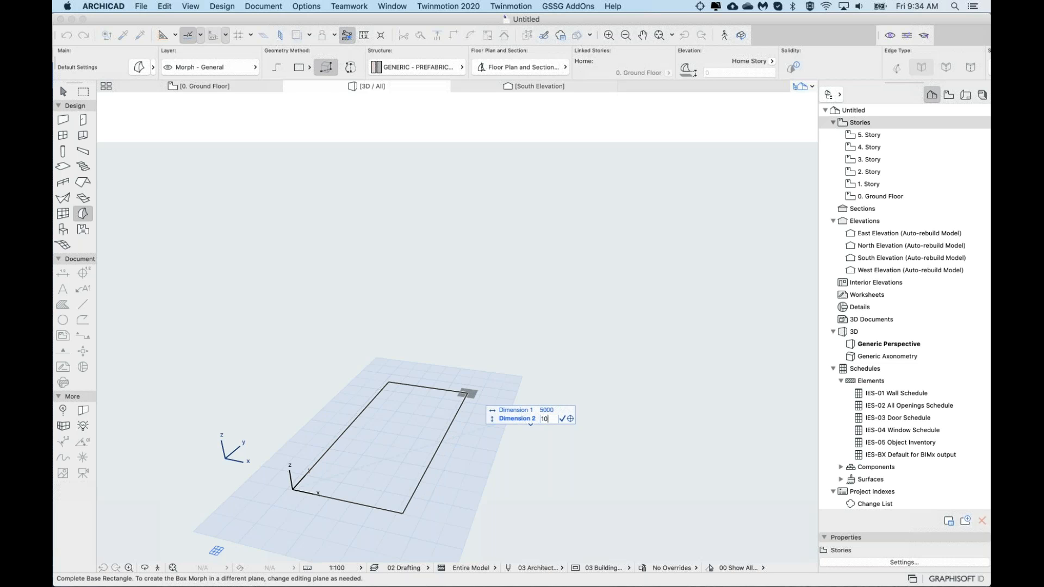
text(10000)
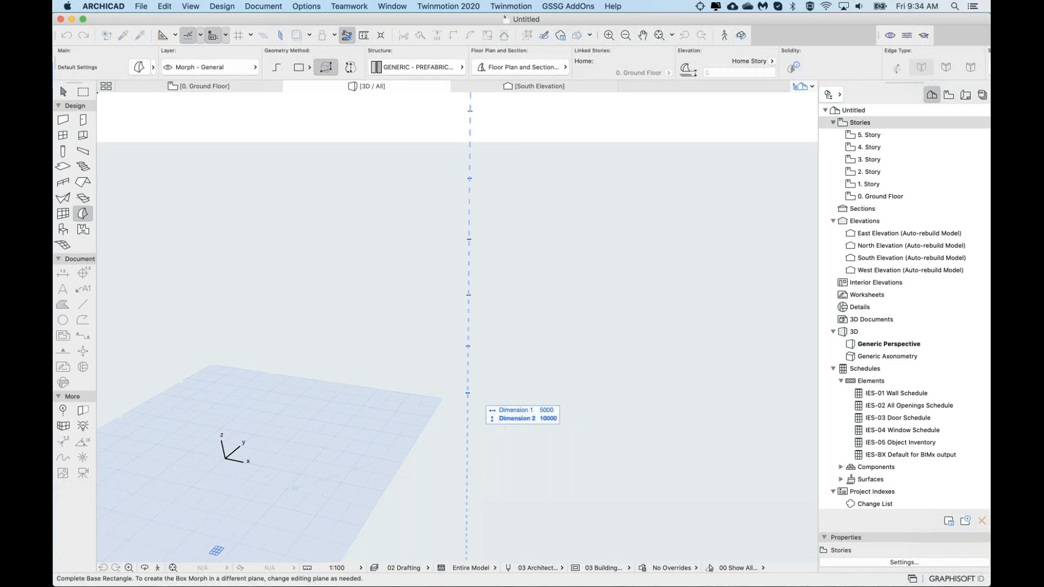
key(Return)
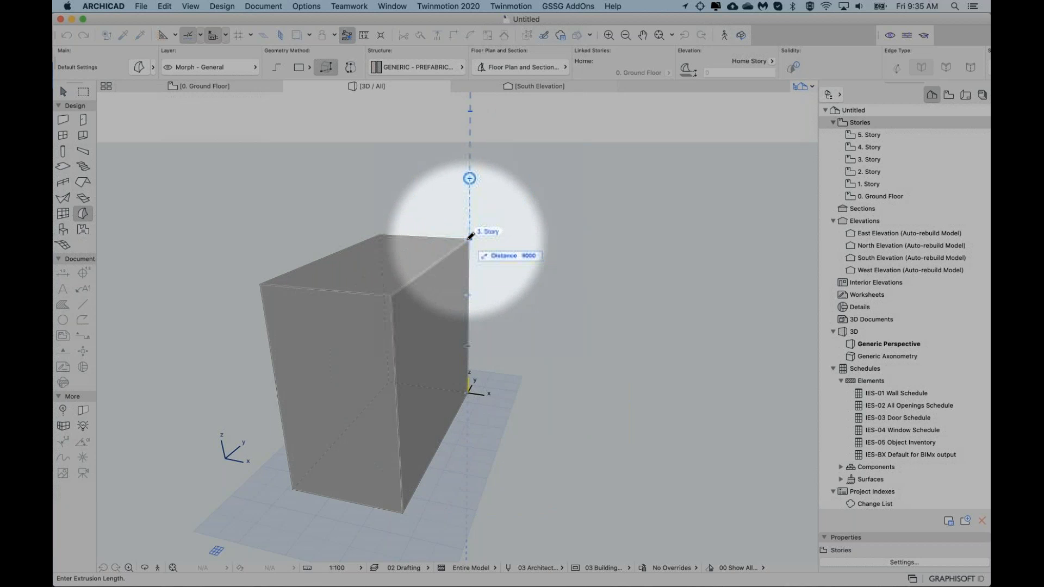
click(470, 236)
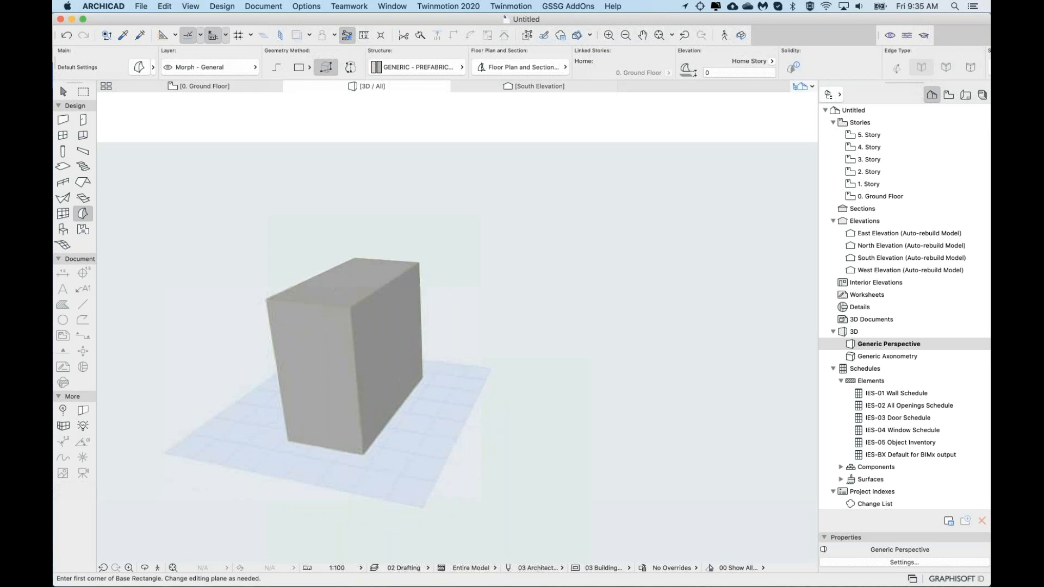
Step: Draw a second box morph beside the first with a 10000 by 10000 base, extruded up to the story 5 level
shift+middle_drag(413, 310, 406, 356)
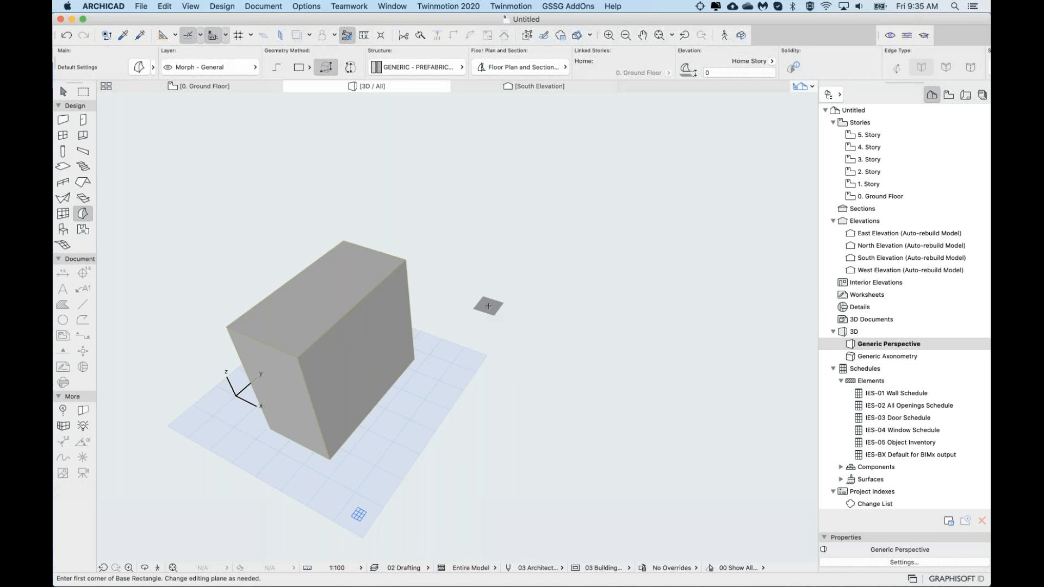
middle_drag(488, 305, 464, 281)
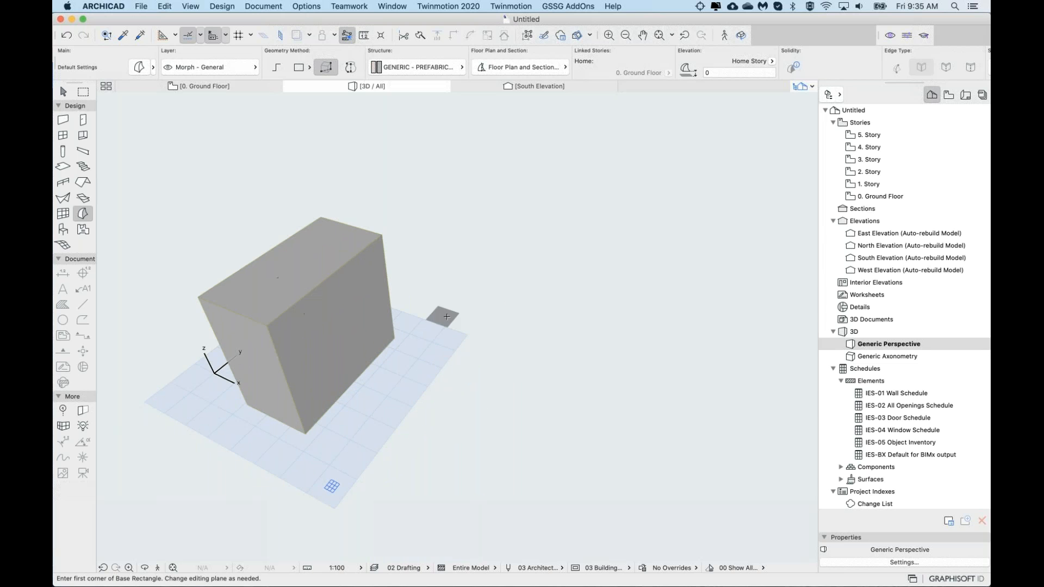
middle_drag(446, 317, 438, 305)
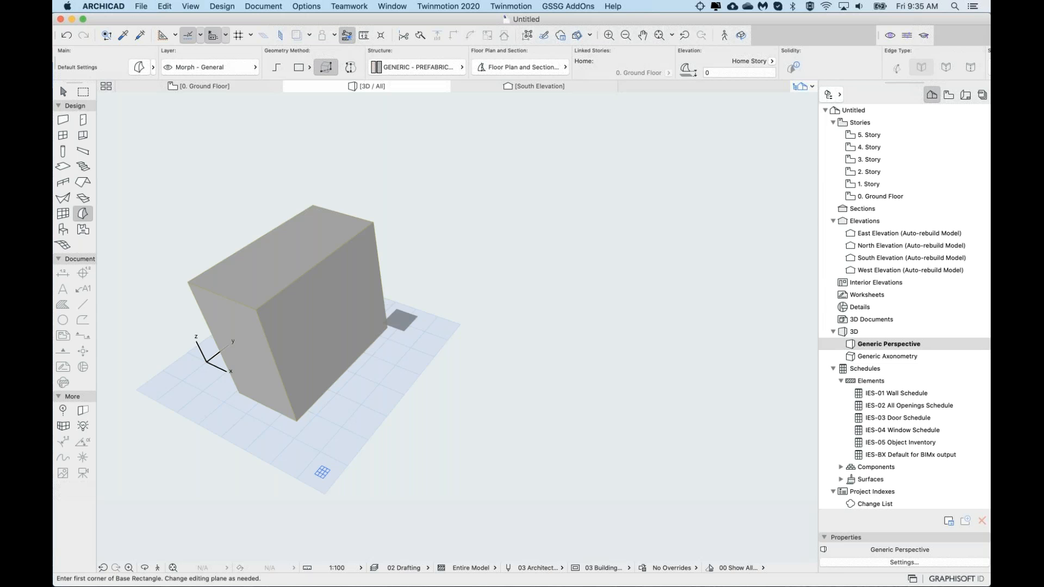
click(387, 325)
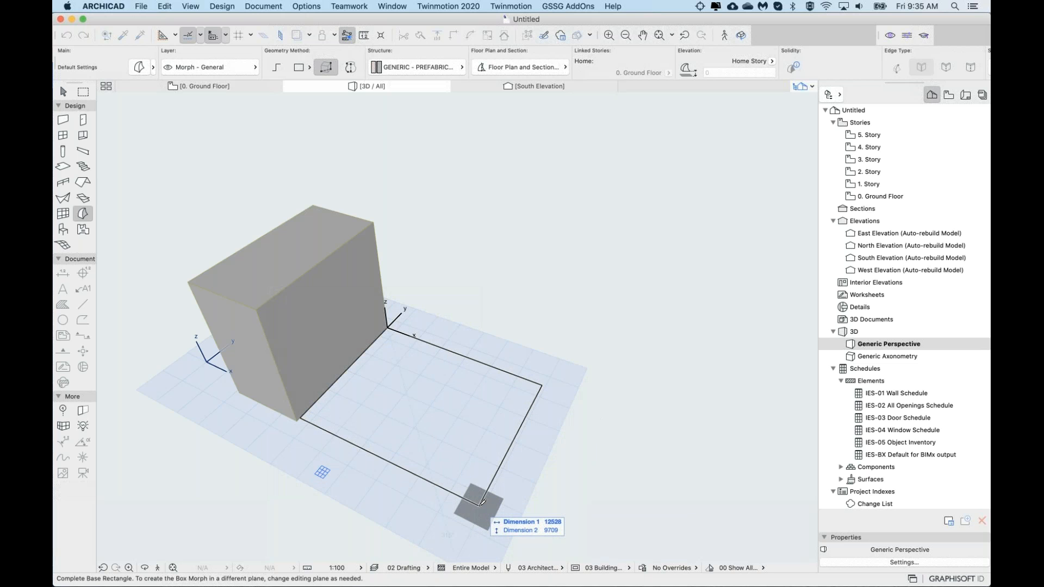
text(10000)
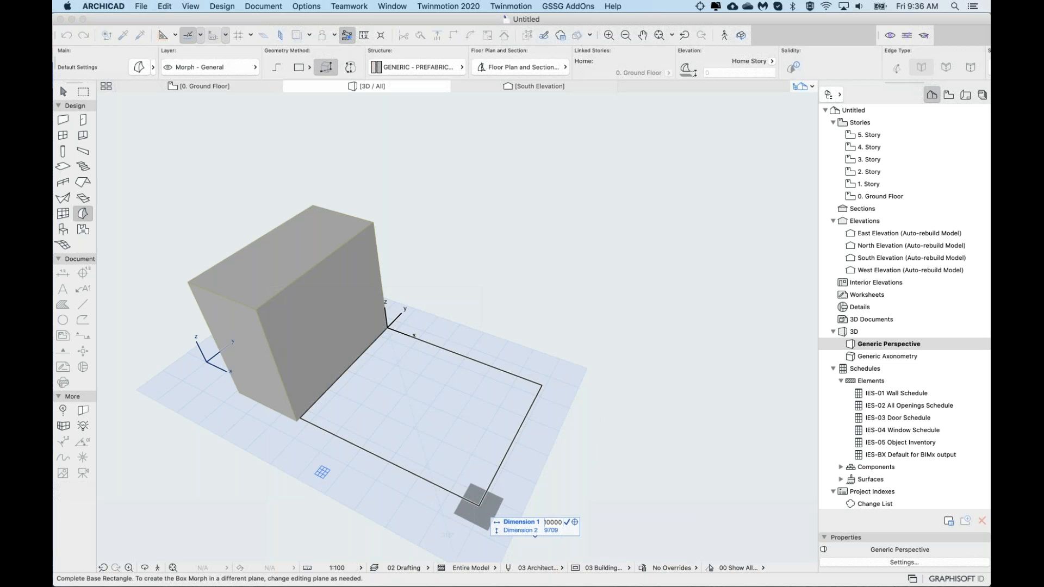
key(Tab)
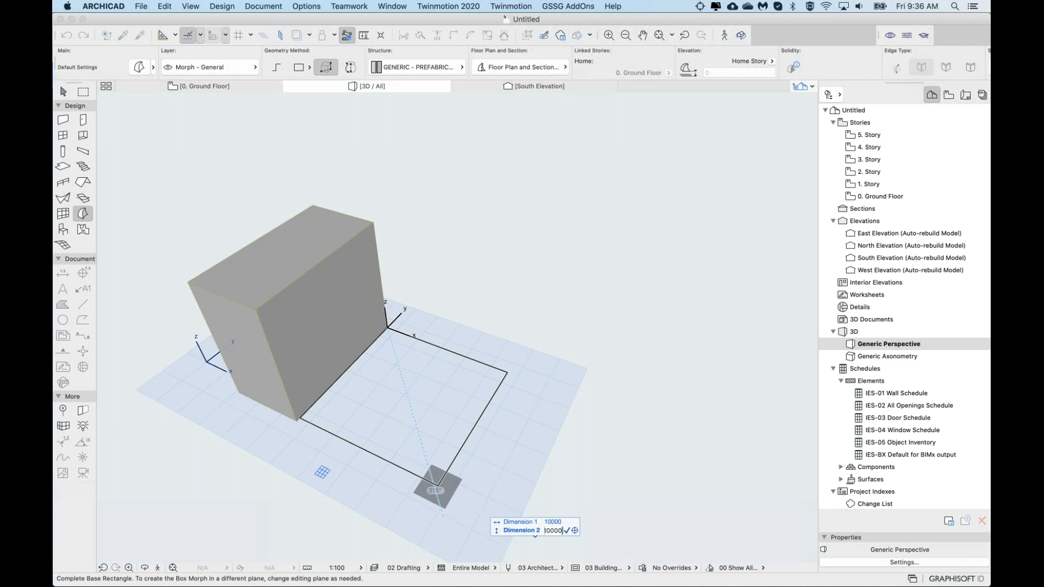
text(10000)
key(Return)
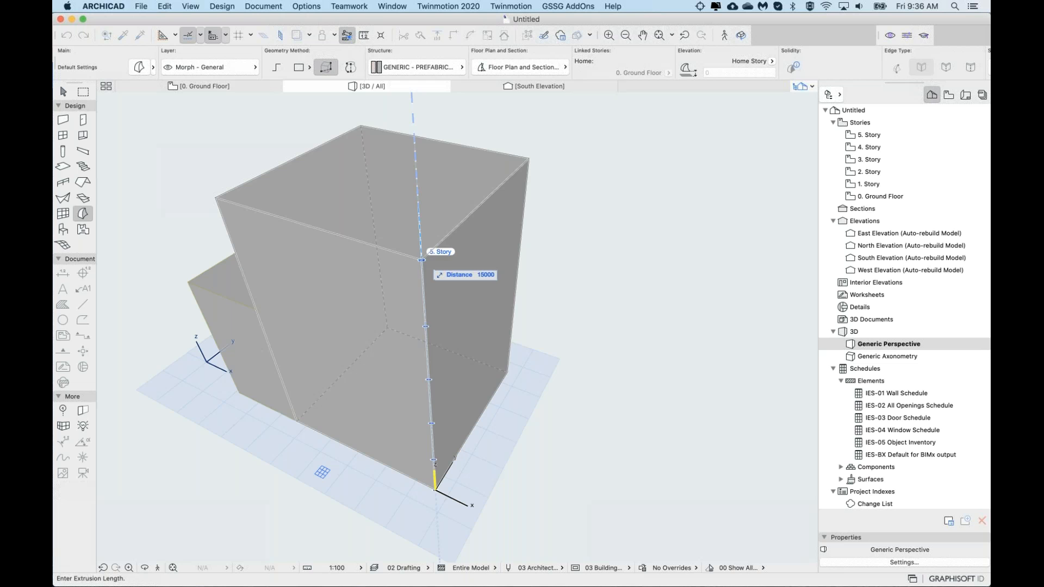
click(423, 256)
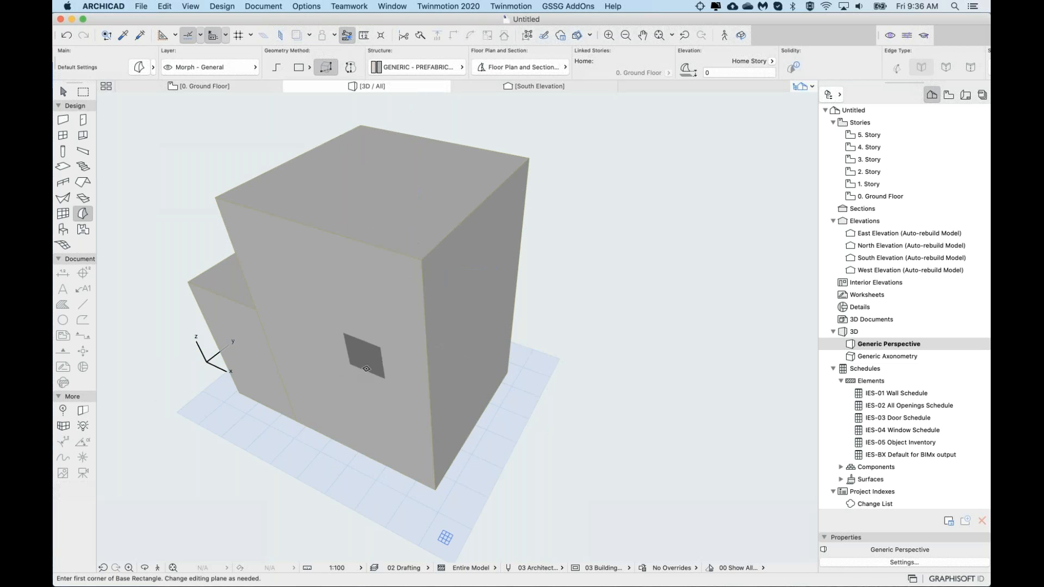
Step: Draw a third box morph along the other two with a 15000 by 10000 base, extruded up to the story 4 level
shift+middle_drag(367, 368, 397, 307)
scroll(367, 369, down, 5)
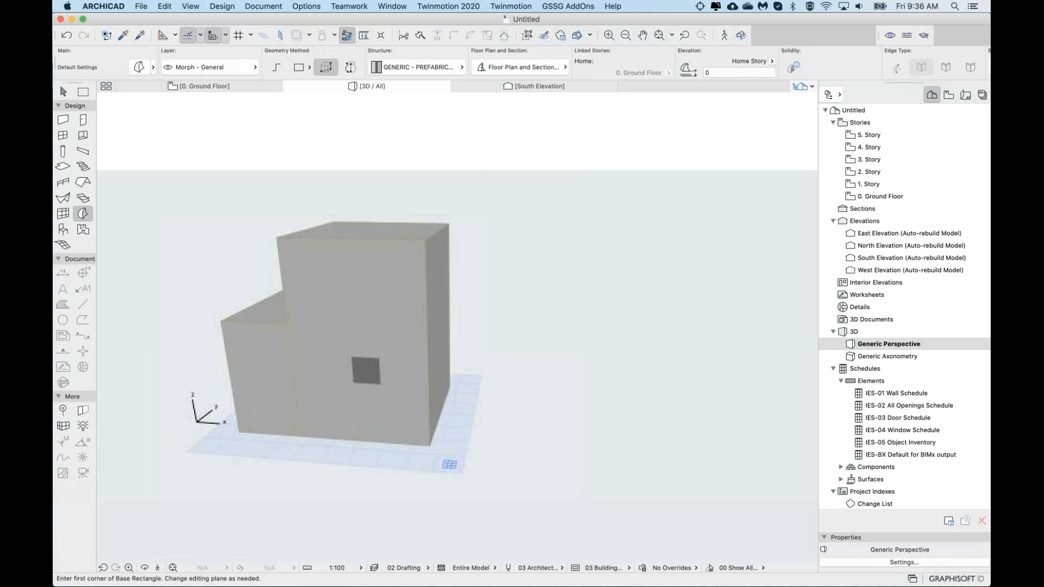
shift+middle_drag(367, 370, 402, 429)
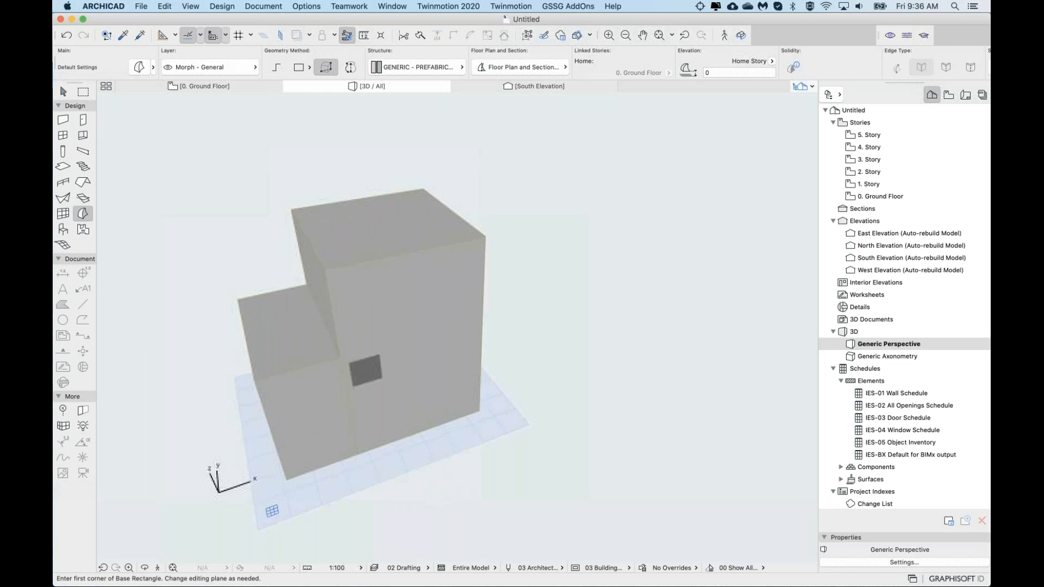
middle_drag(344, 377, 365, 371)
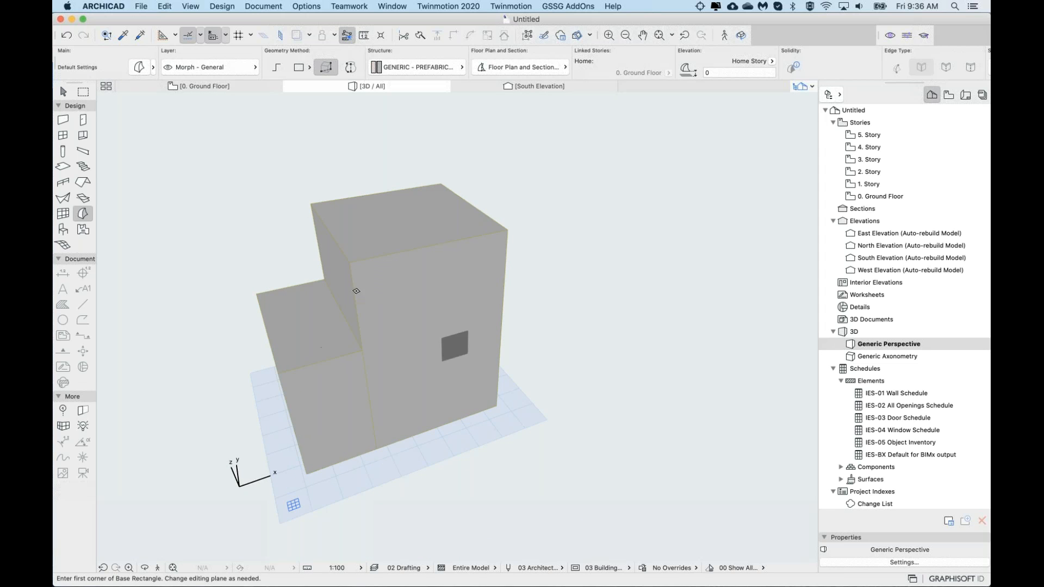
middle_drag(427, 316, 343, 298)
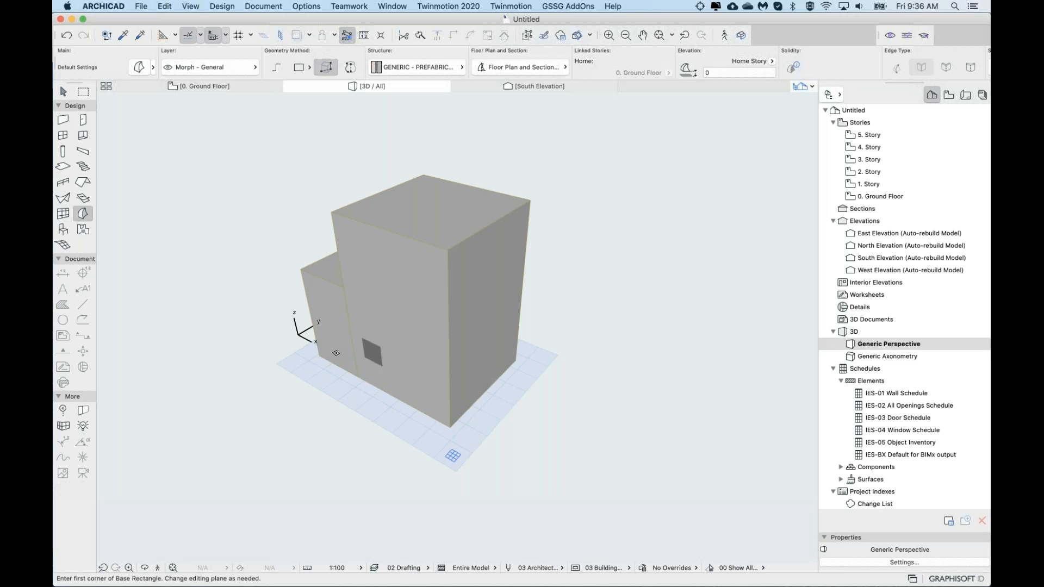
click(318, 351)
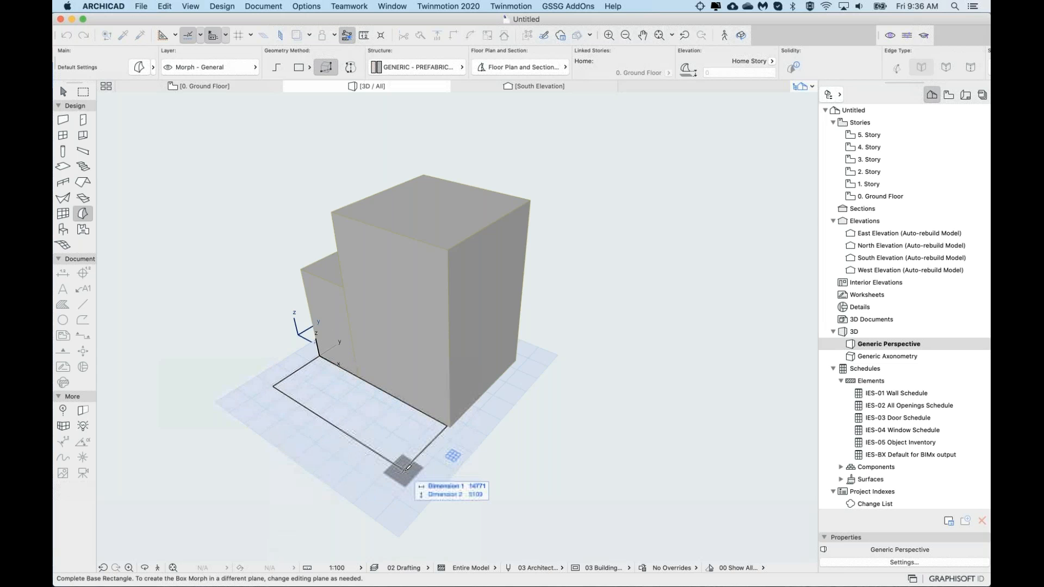
text(1)
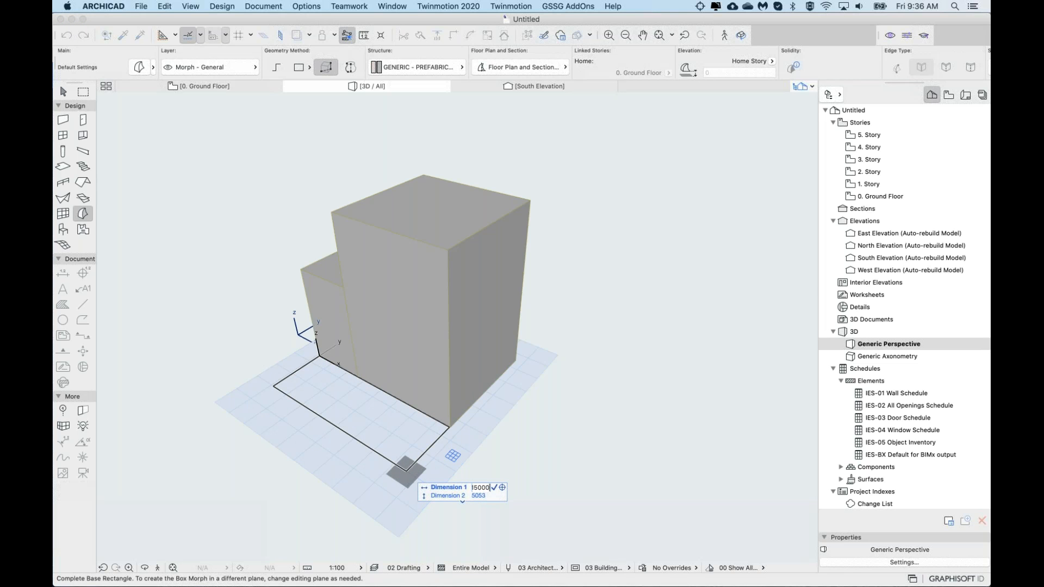
text(5000)
key(Tab)
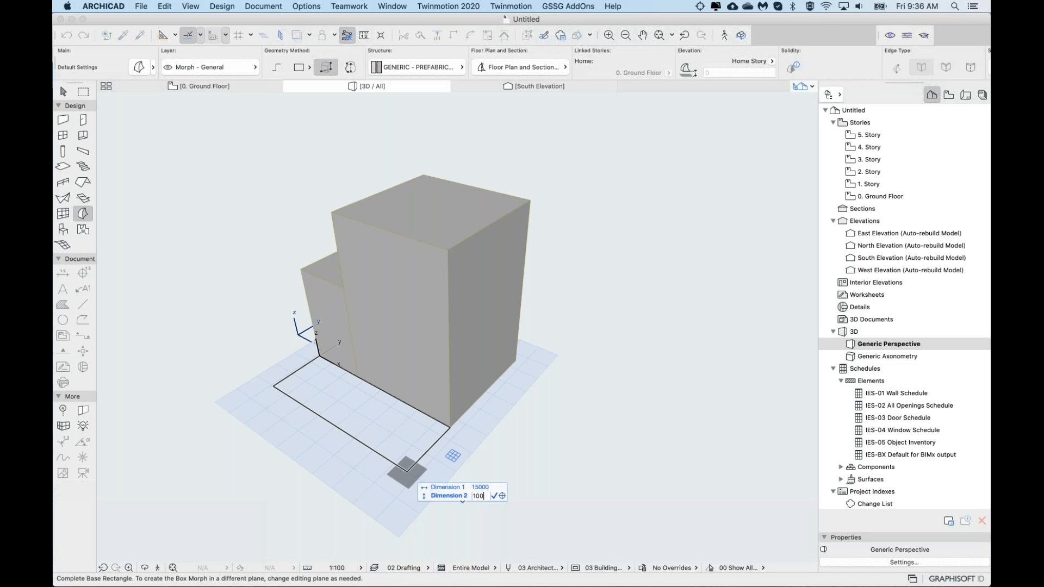
key(Return)
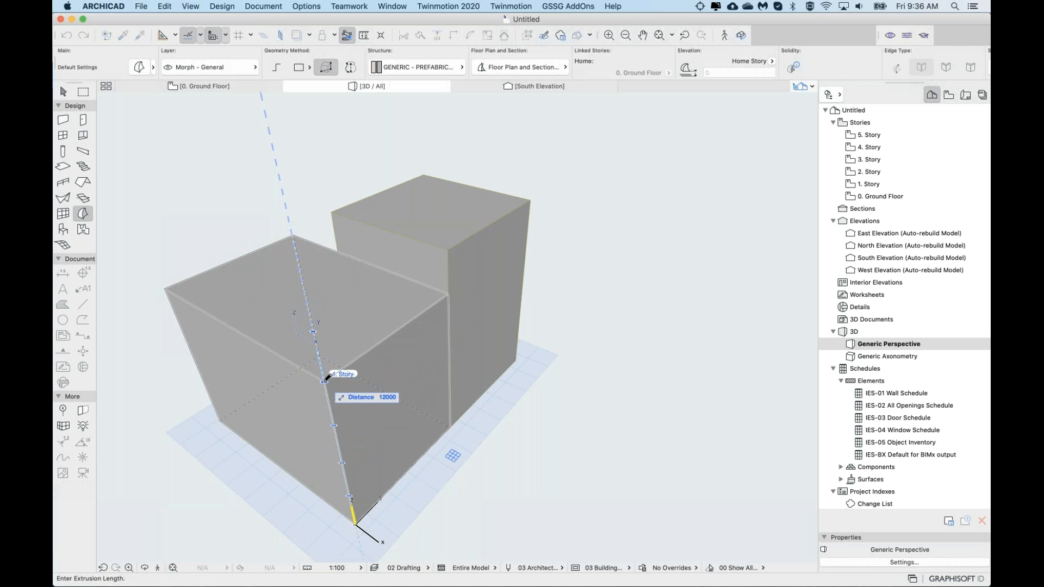
click(325, 378)
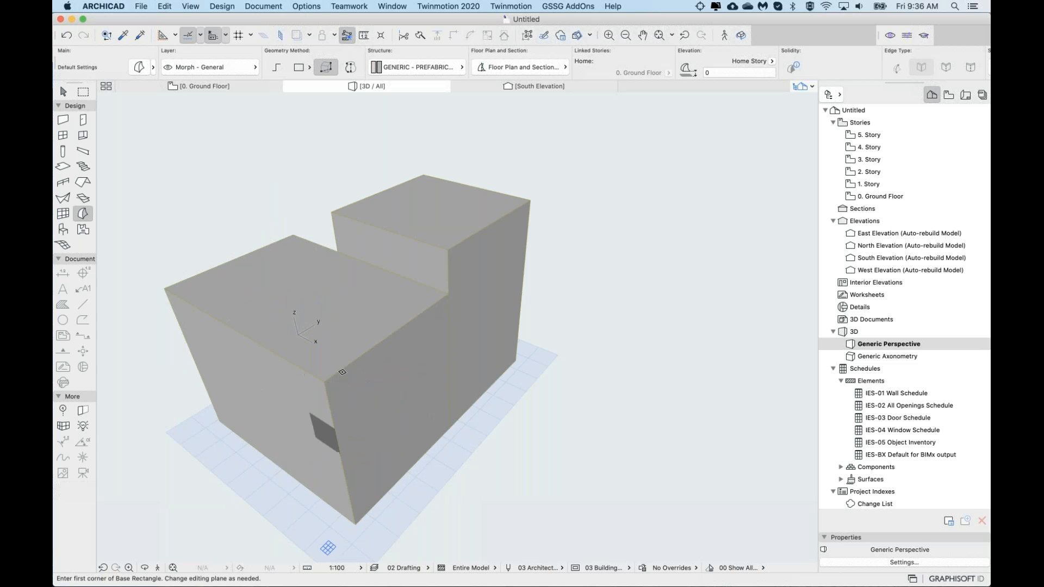
Step: Leave morph drawing and activate the Arrow tool, with all three box masses in view
shift+middle_drag(330, 326, 598, 327)
scroll(347, 335, down, 3)
shift+middle_drag(347, 335, 446, 230)
mouse_move(445, 272)
shift+middle_down()
mouse_move(469, 293)
mouse_move(458, 288)
shift+middle_up()
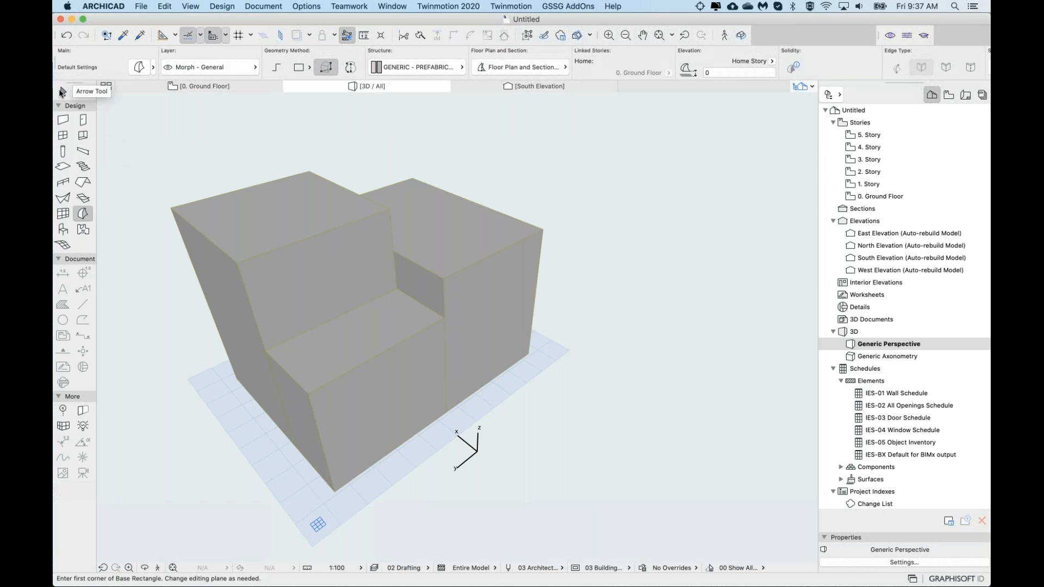
click(61, 90)
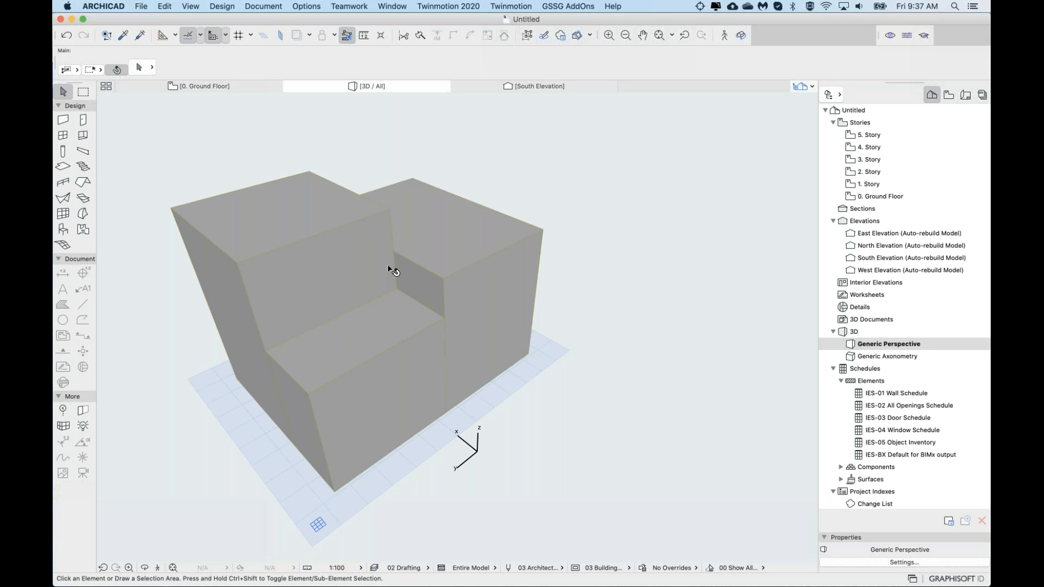
click(387, 386)
click(490, 253)
click(319, 250)
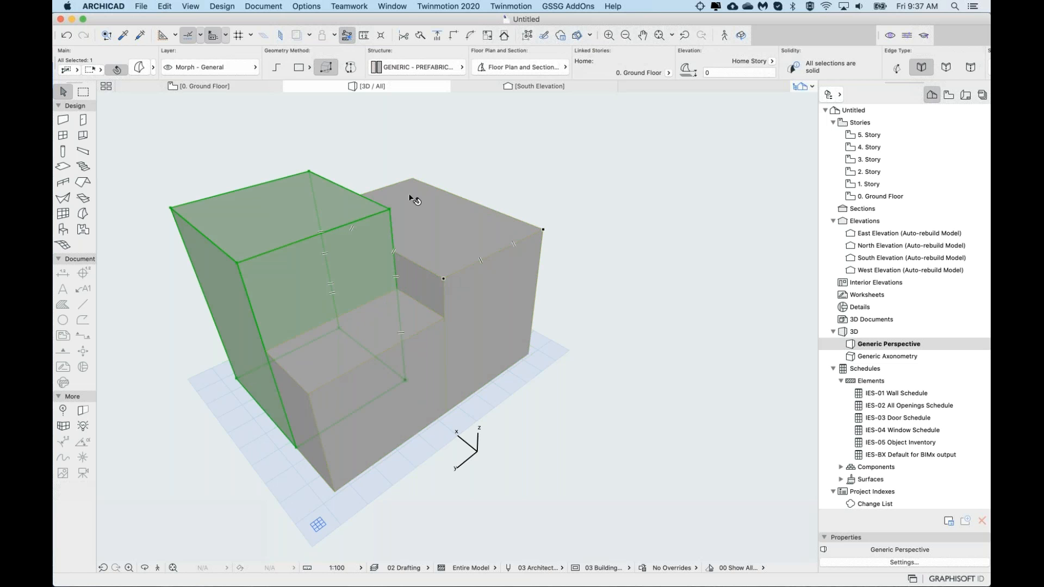
click(379, 387)
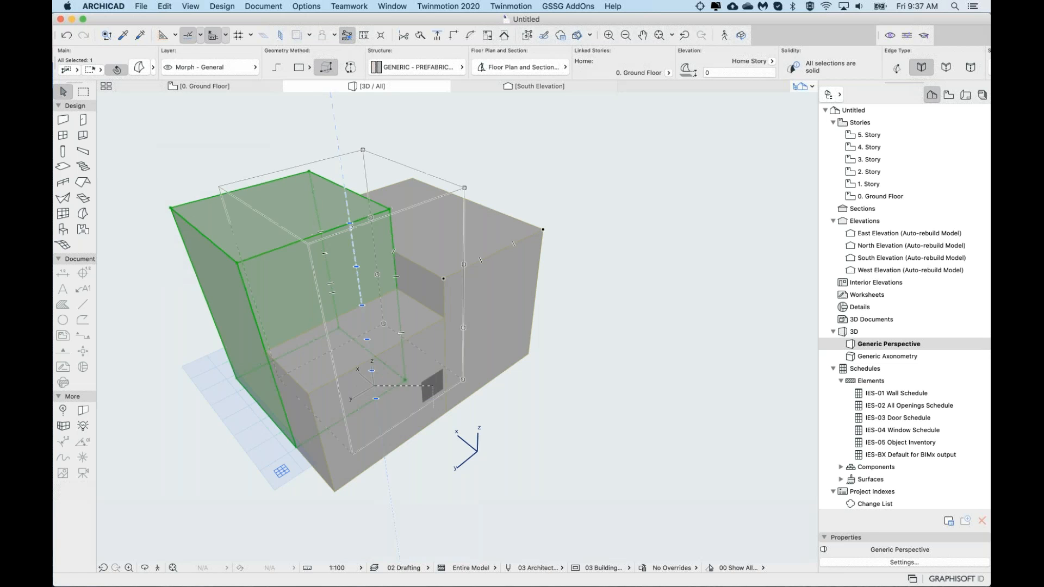
right_click(436, 315)
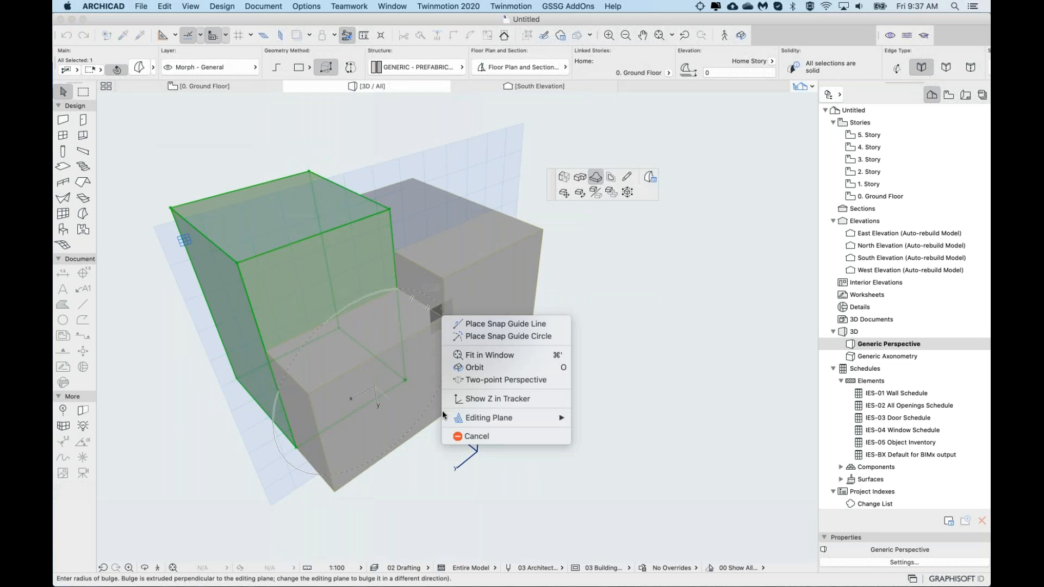
click(475, 436)
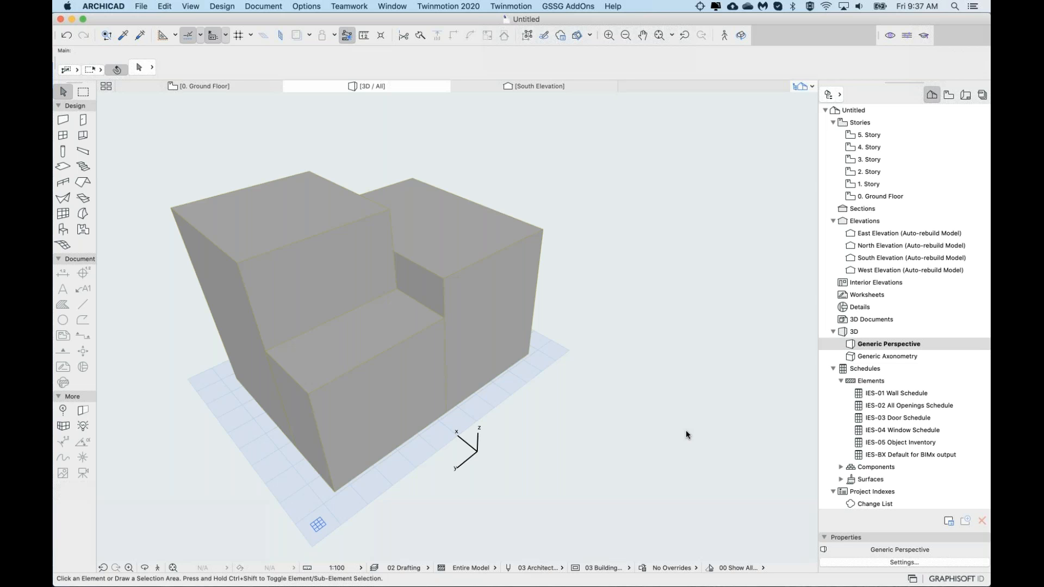
scroll(399, 375, down, 2)
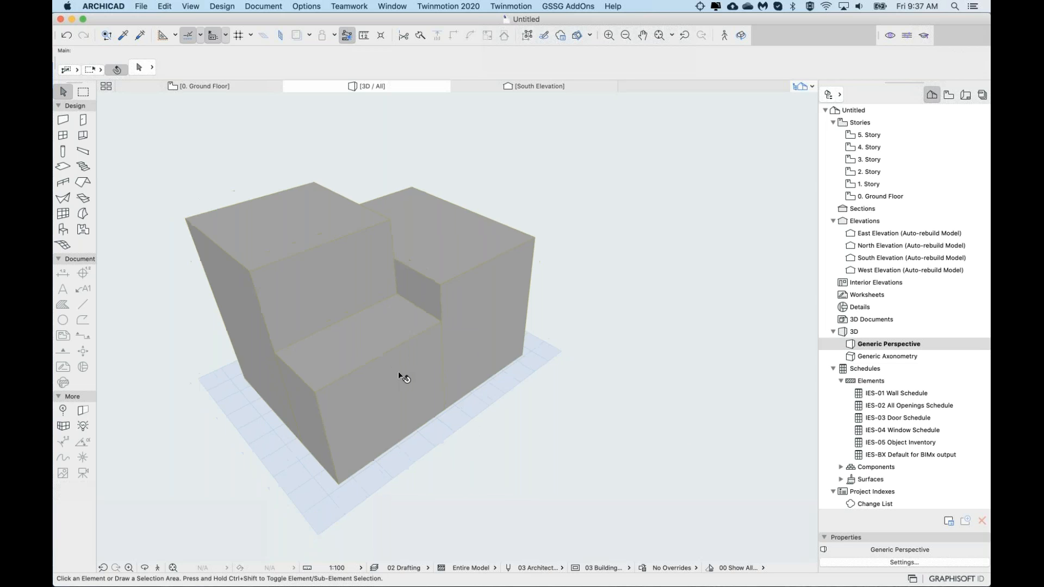
shift+middle_drag(403, 375, 403, 358)
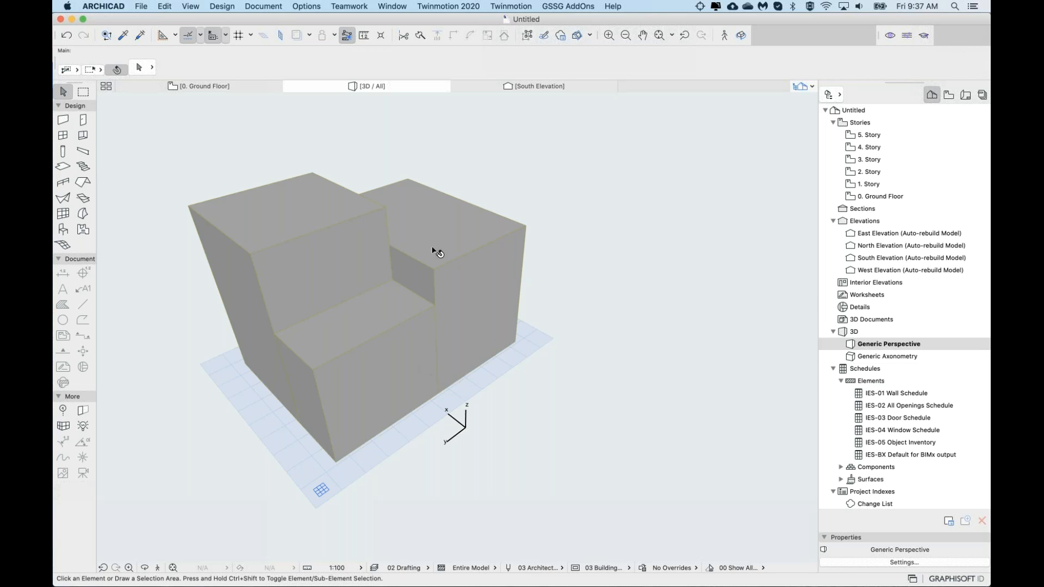
click(385, 357)
click(489, 375)
middle_drag(491, 382, 491, 370)
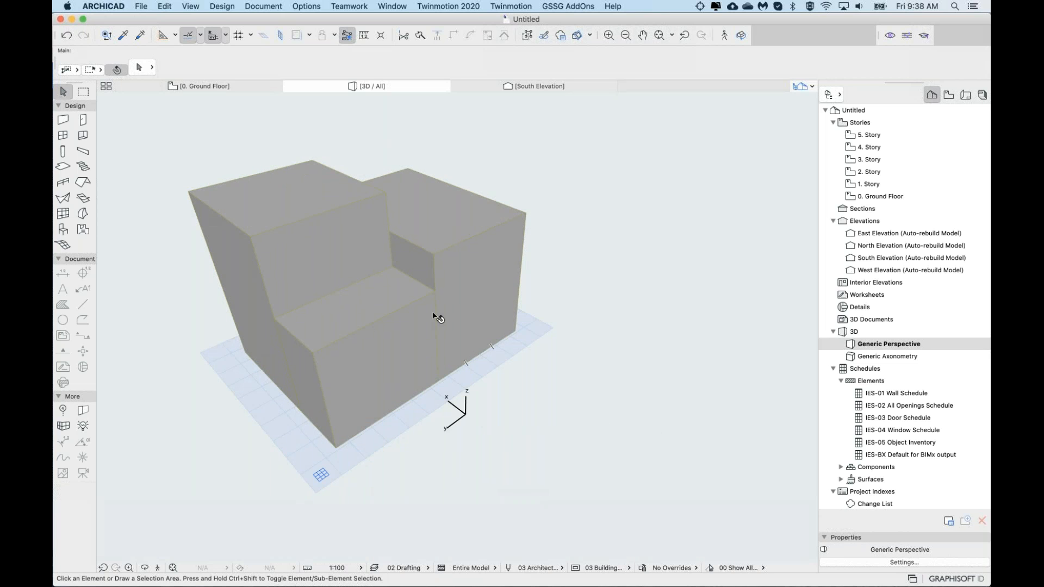
middle_drag(449, 429, 450, 417)
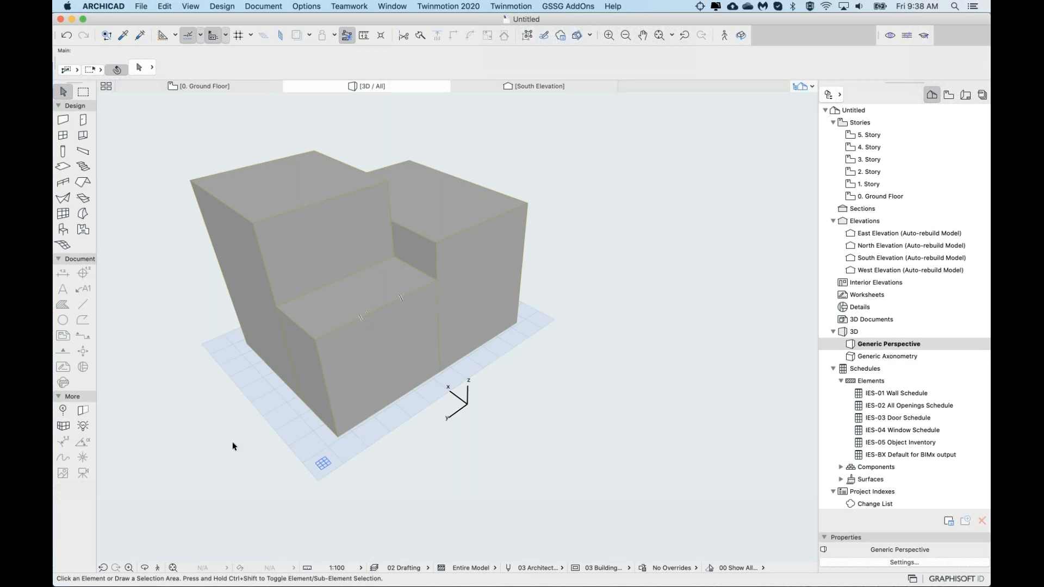
Step: Open the Morph Selection Settings of the smallest box morph and expand Floor Plan and Section and Geometry and Positioning
click(382, 319)
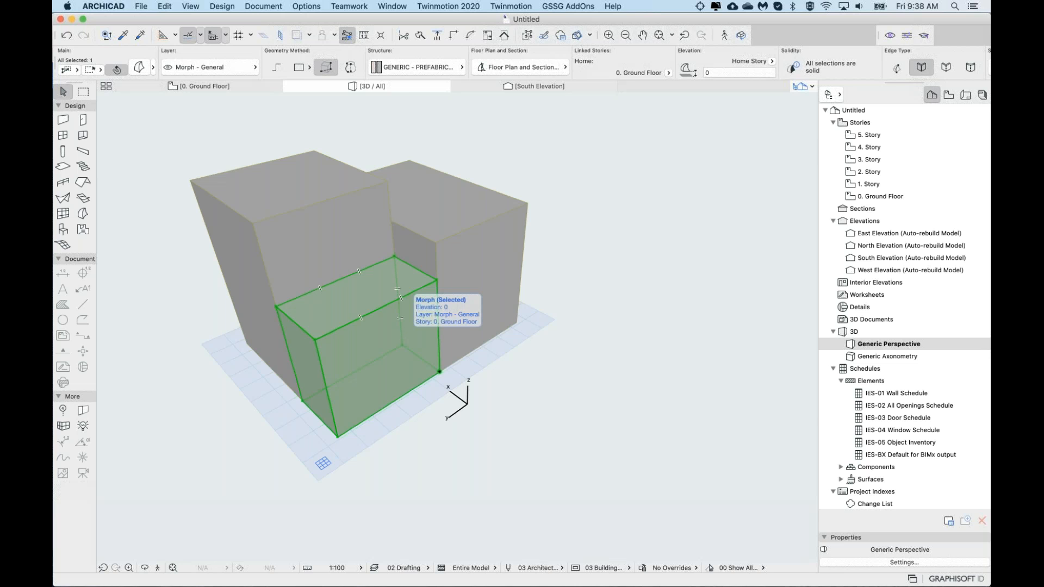
key(super+t)
drag(313, 105, 320, 102)
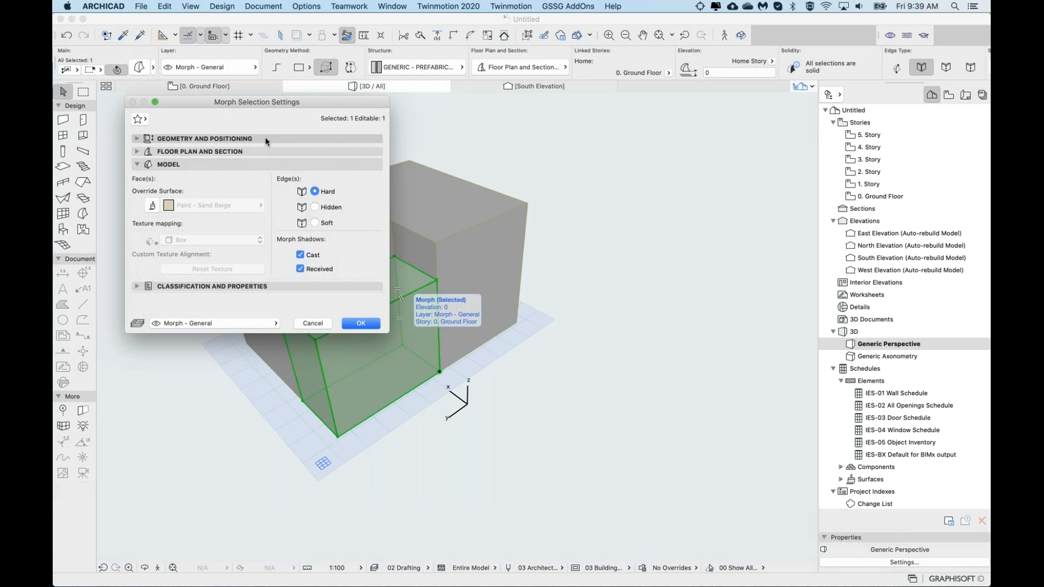
click(252, 152)
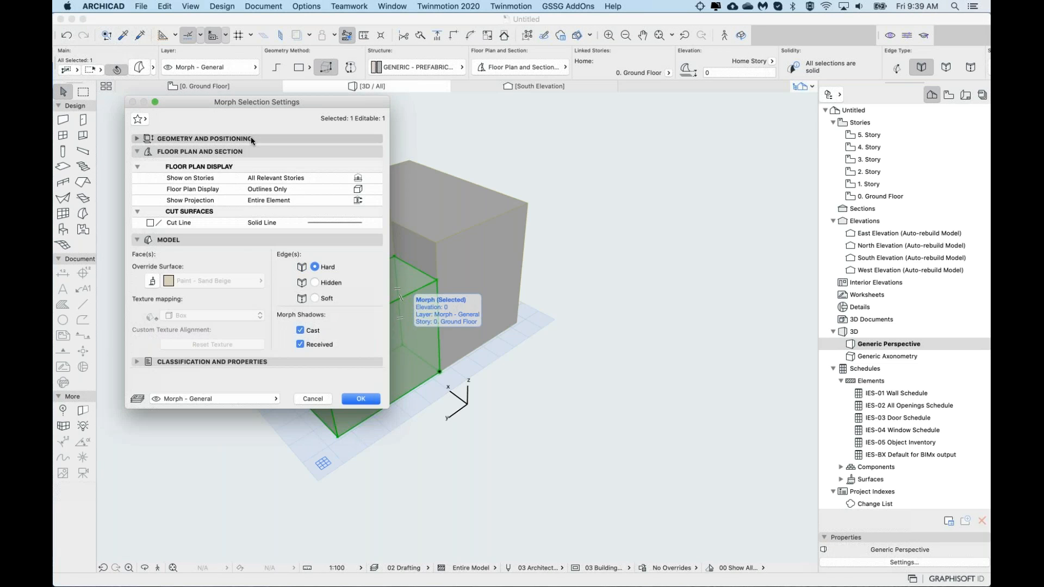
click(251, 137)
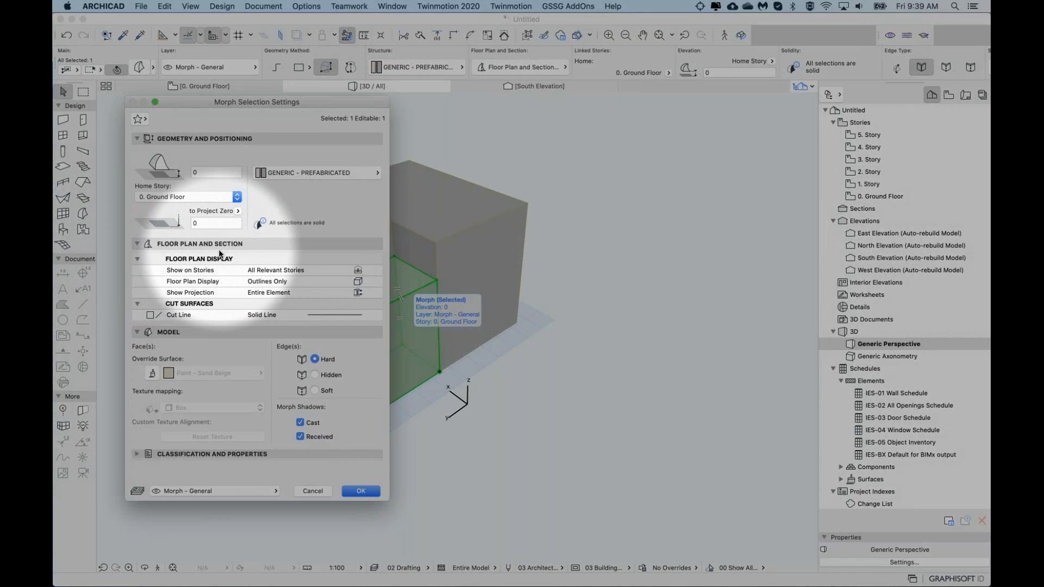
Step: Set the selected morph's Cover Fill Pen to the yellow pen 100
scroll(253, 270, down, 10)
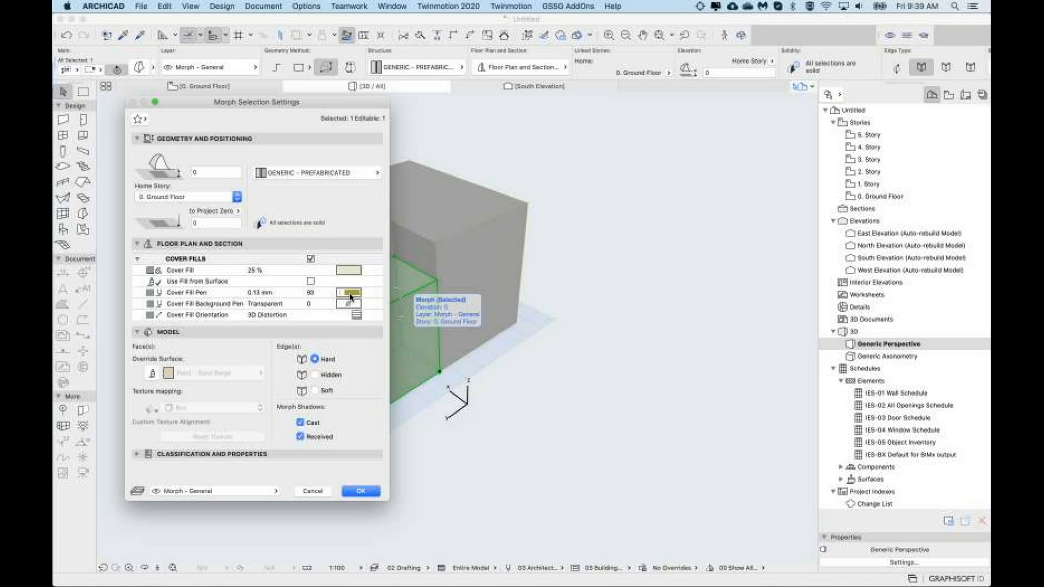
click(350, 297)
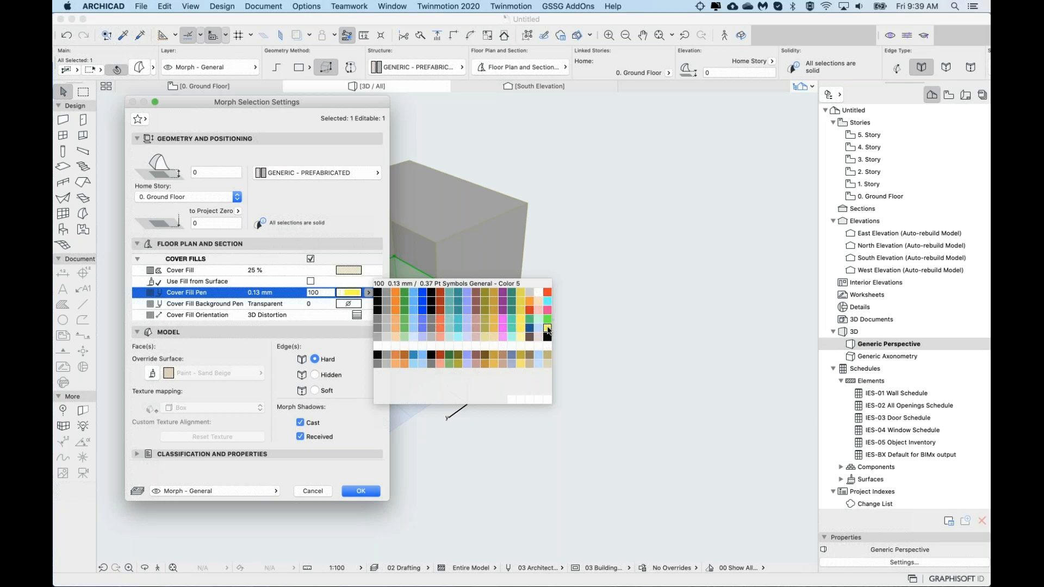
click(547, 329)
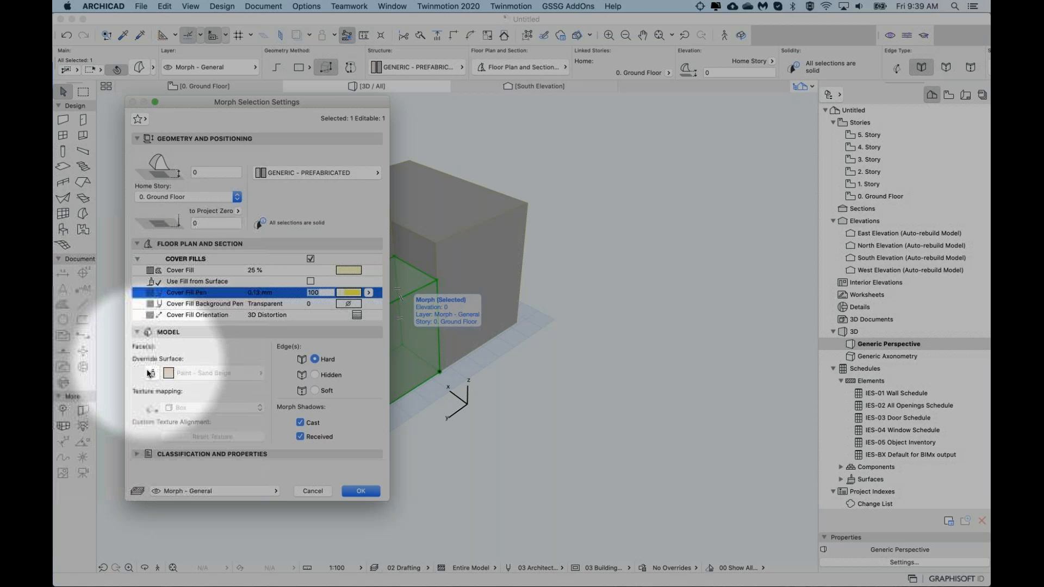
Step: Override the smallest box morph's surface with Paint - Cadmium Yellow, apply the settings and clear the selection
click(152, 374)
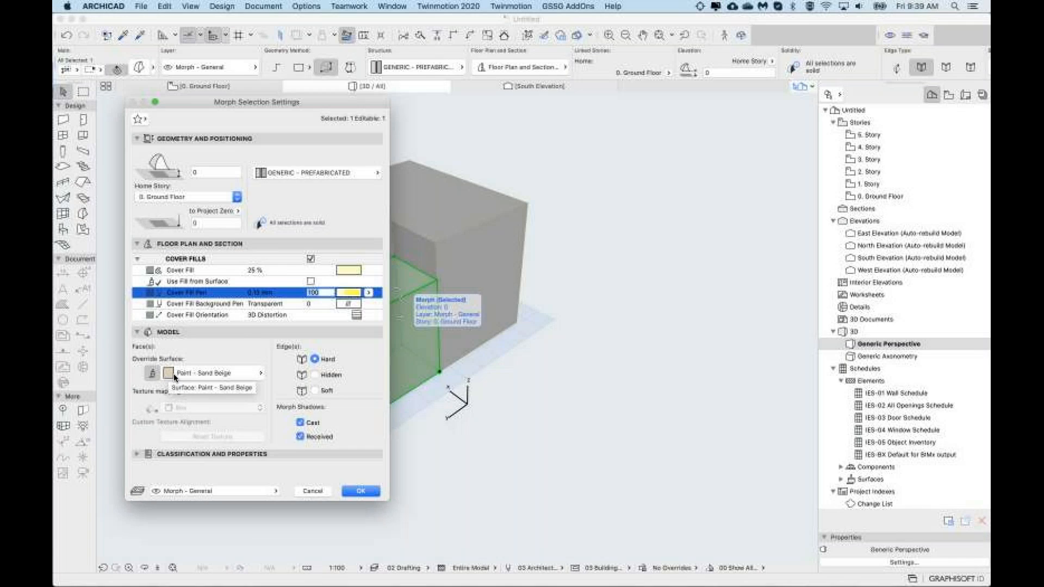
click(174, 374)
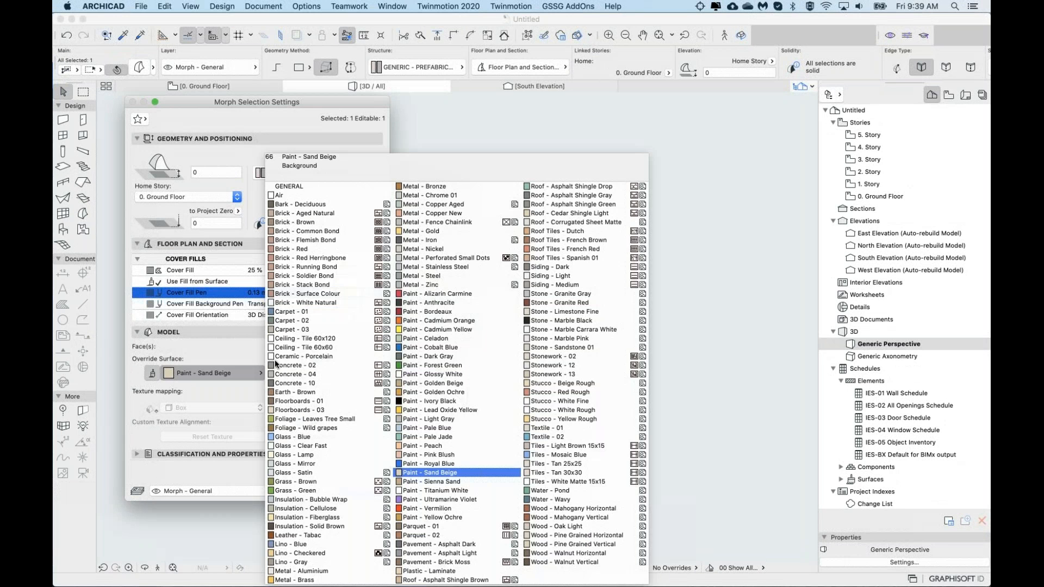
click(451, 330)
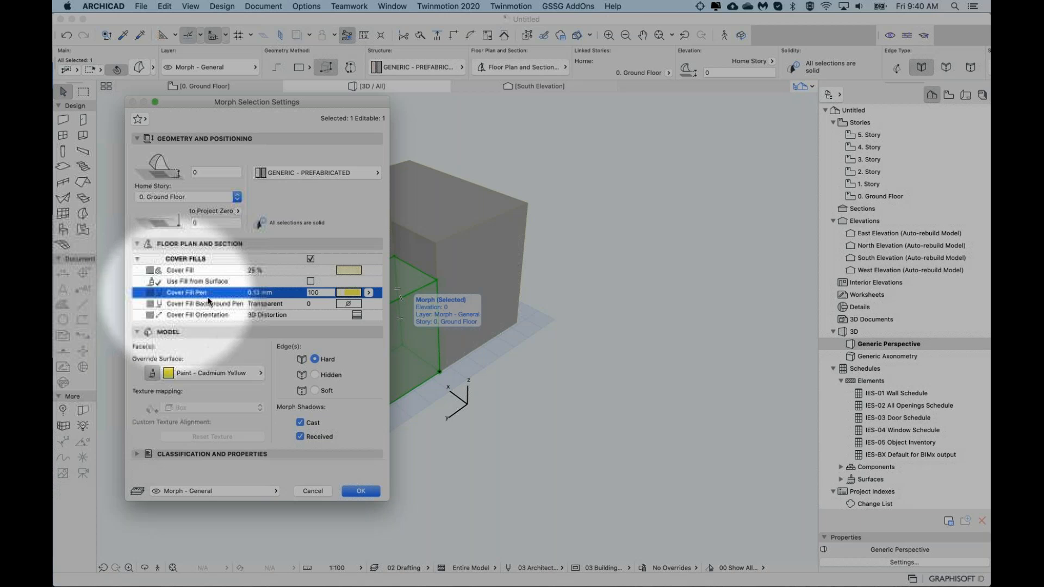
drag(322, 294, 305, 293)
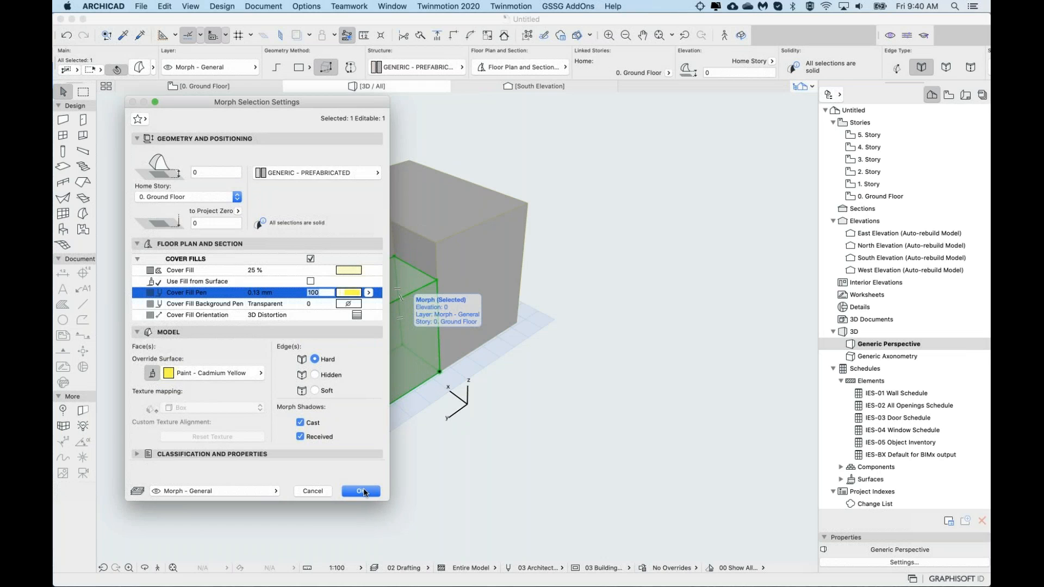
click(361, 491)
click(468, 444)
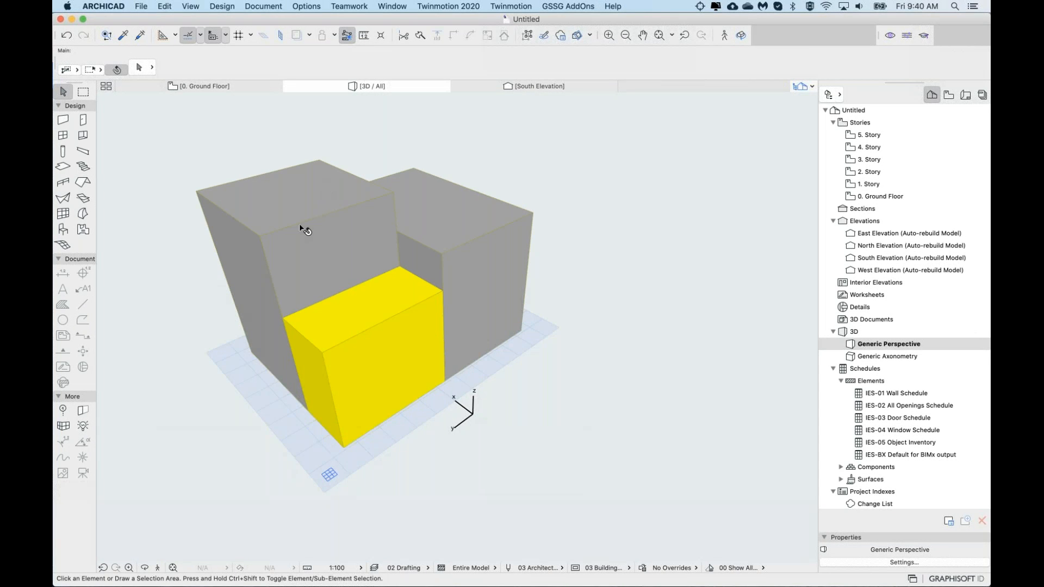
click(299, 223)
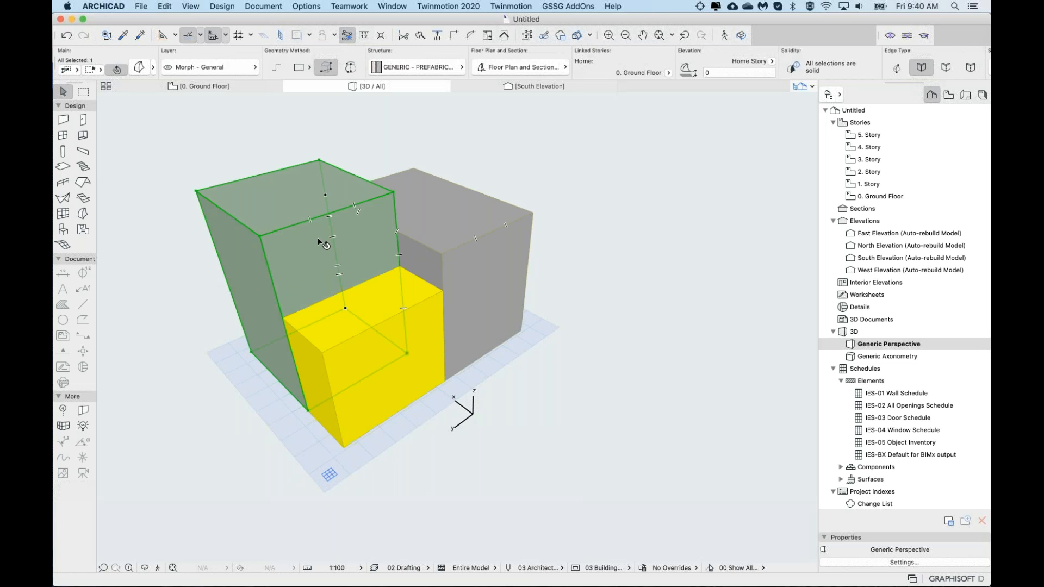
click(369, 145)
click(313, 258)
click(465, 204)
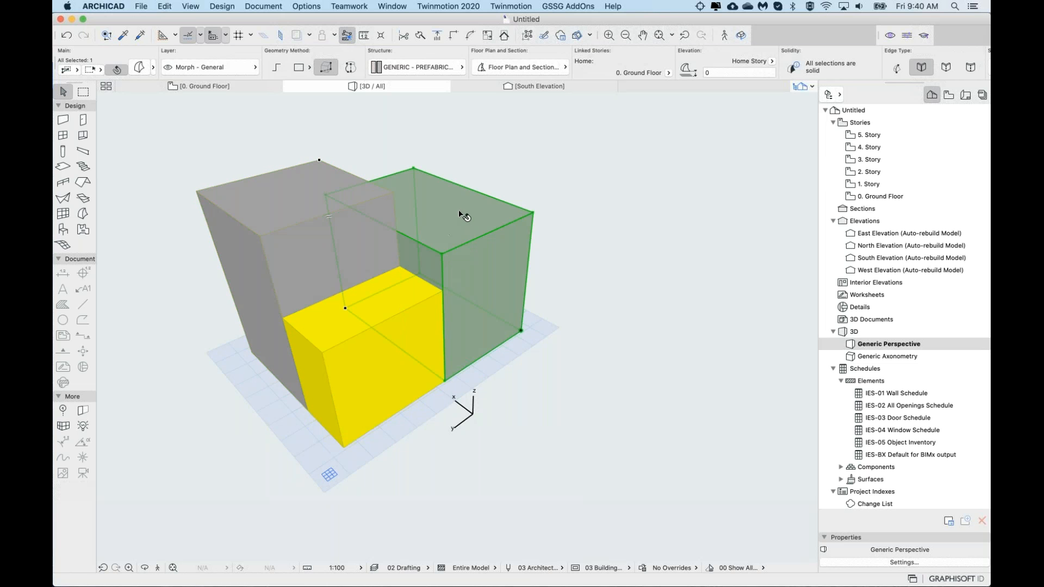
click(470, 141)
Step: Open the tallest box morph's selection settings and set its Cover Fill Pen to the blue pen 6
click(301, 236)
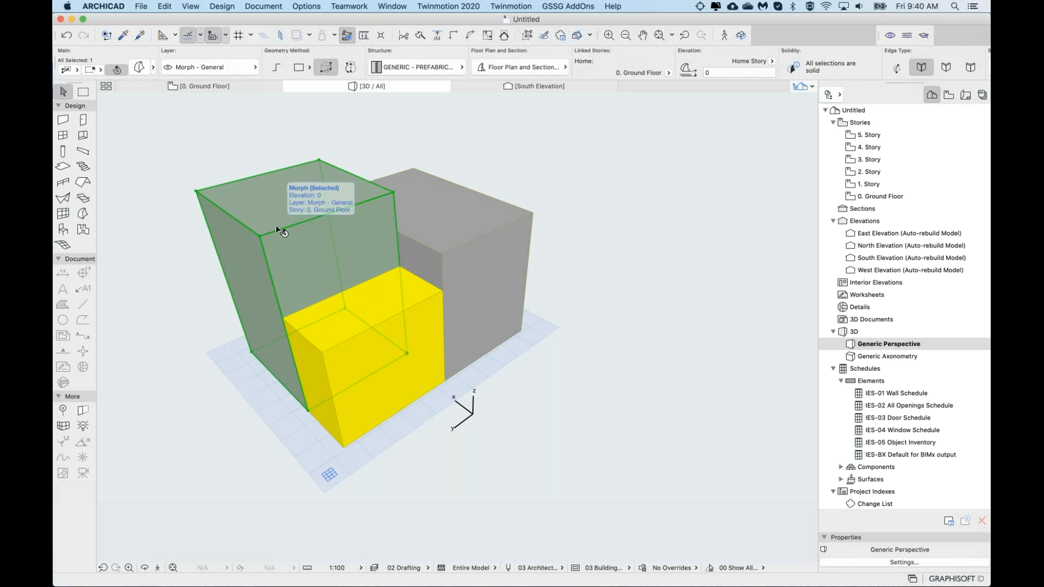
double_click(276, 229)
scroll(262, 302, down, 5)
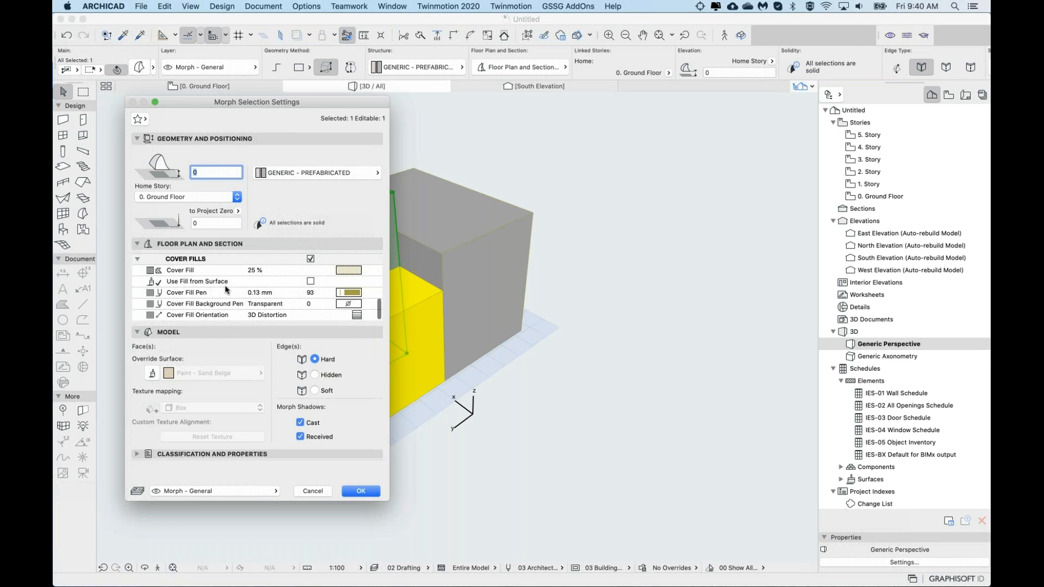
click(211, 293)
click(368, 293)
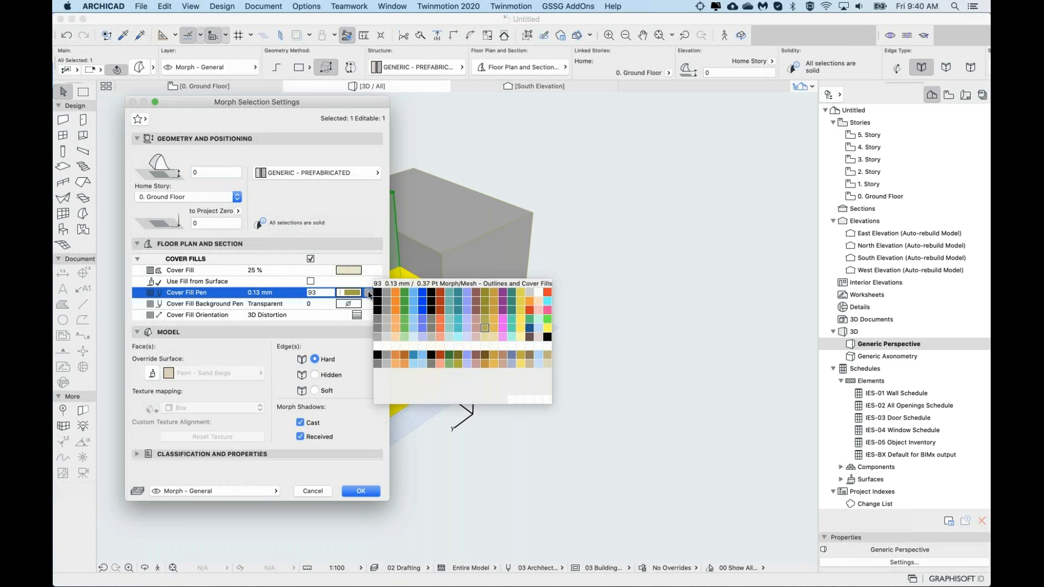
click(422, 294)
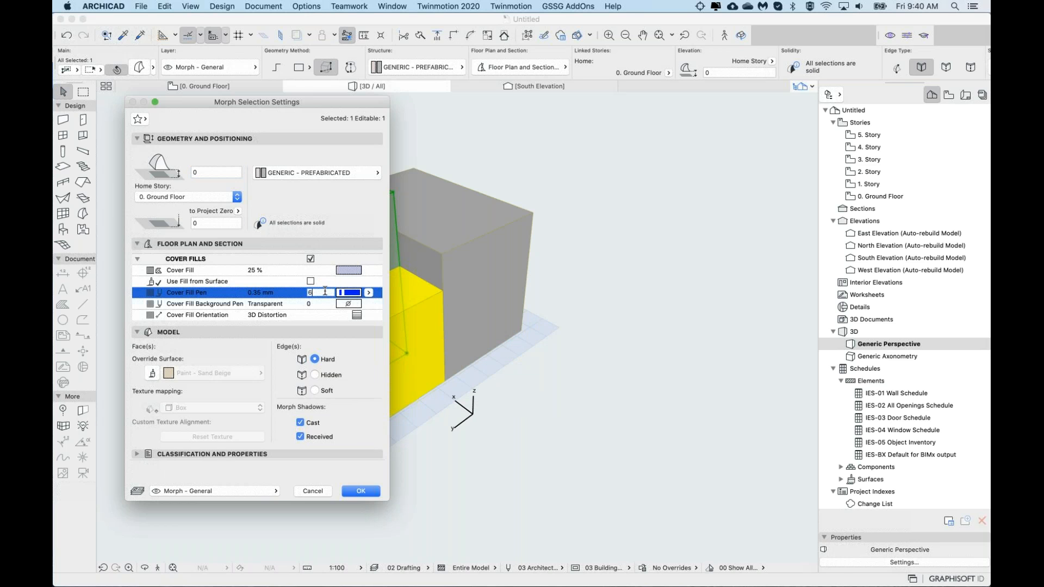
Step: Override the tallest box morph's surface with Paint - Cobalt Blue
click(155, 373)
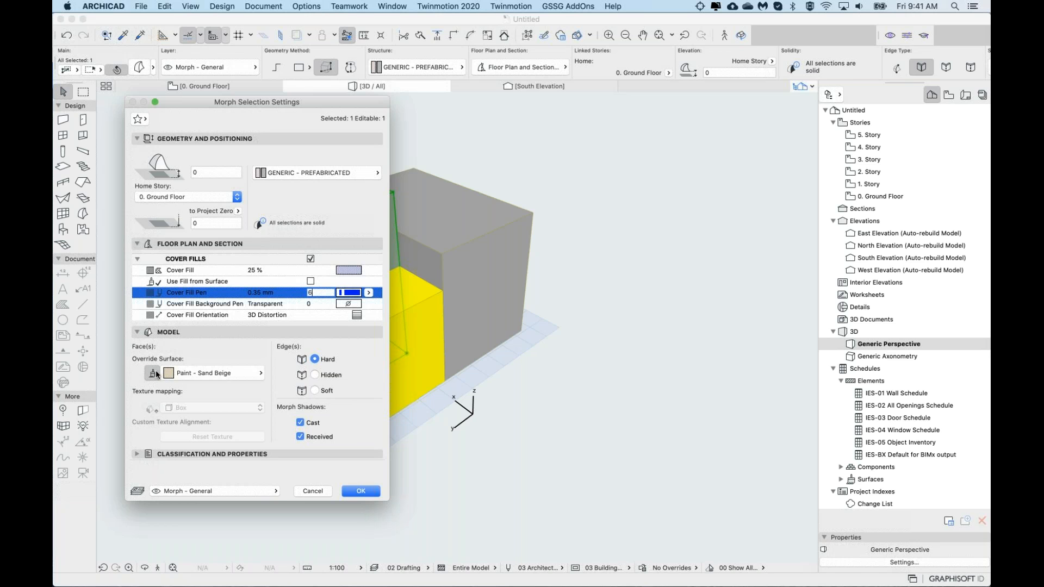
click(205, 374)
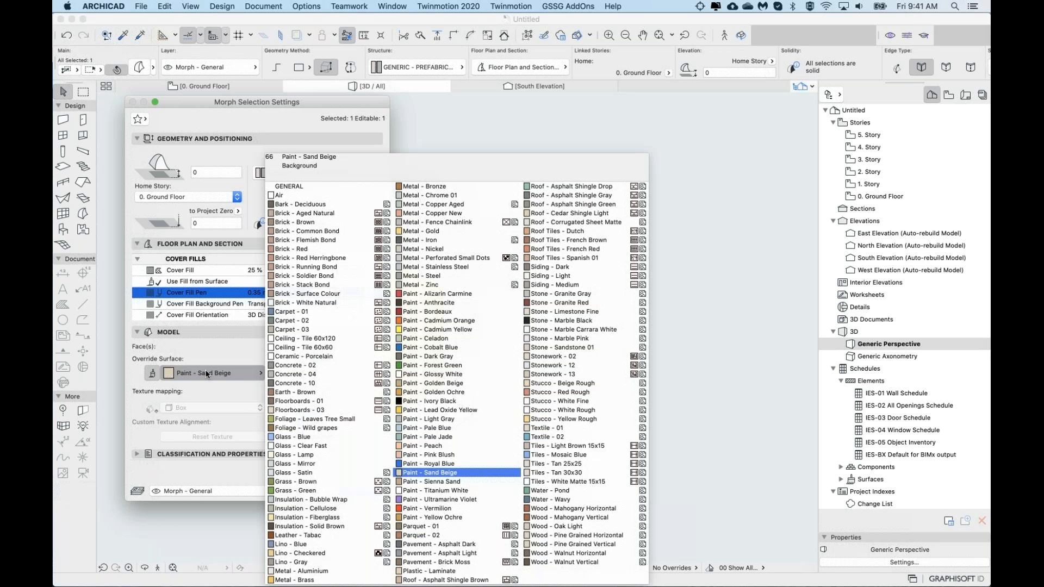
click(448, 348)
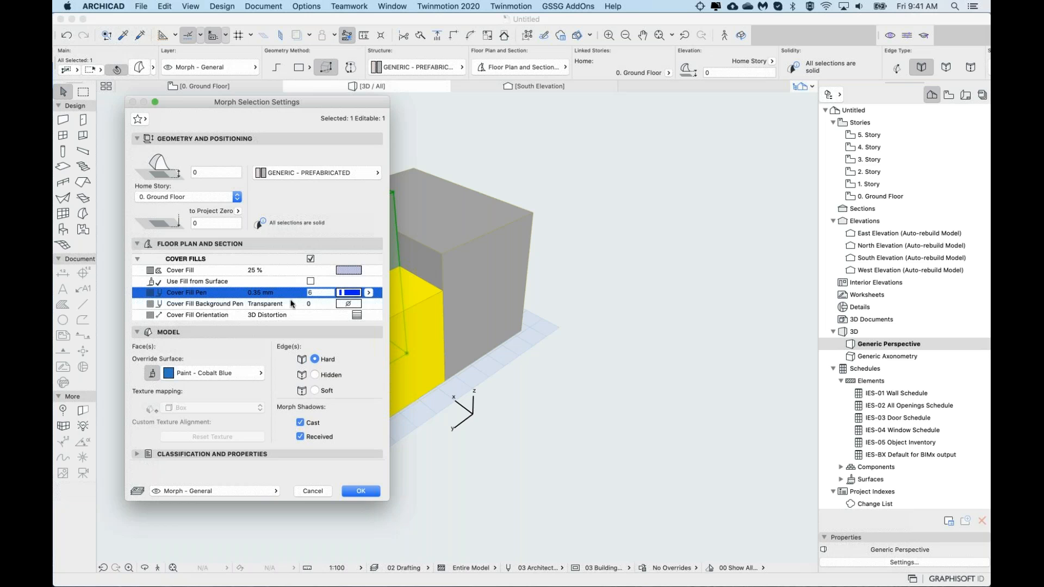
Step: Set the tallest morph's Cover Fill Pen to the dark blue pen 98, keep the Cobalt Blue surface and apply the settings
click(369, 293)
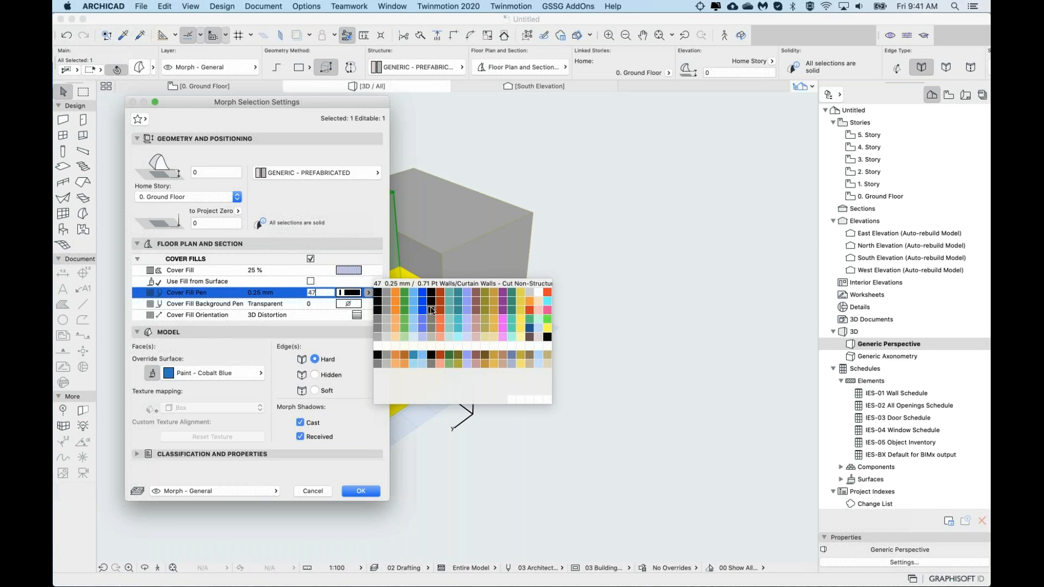
click(531, 329)
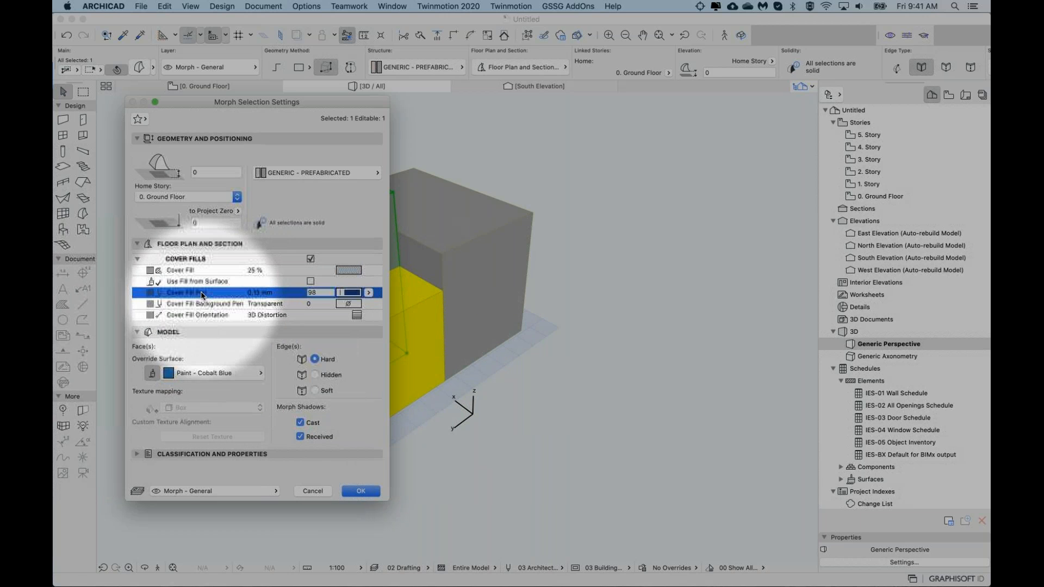
click(213, 373)
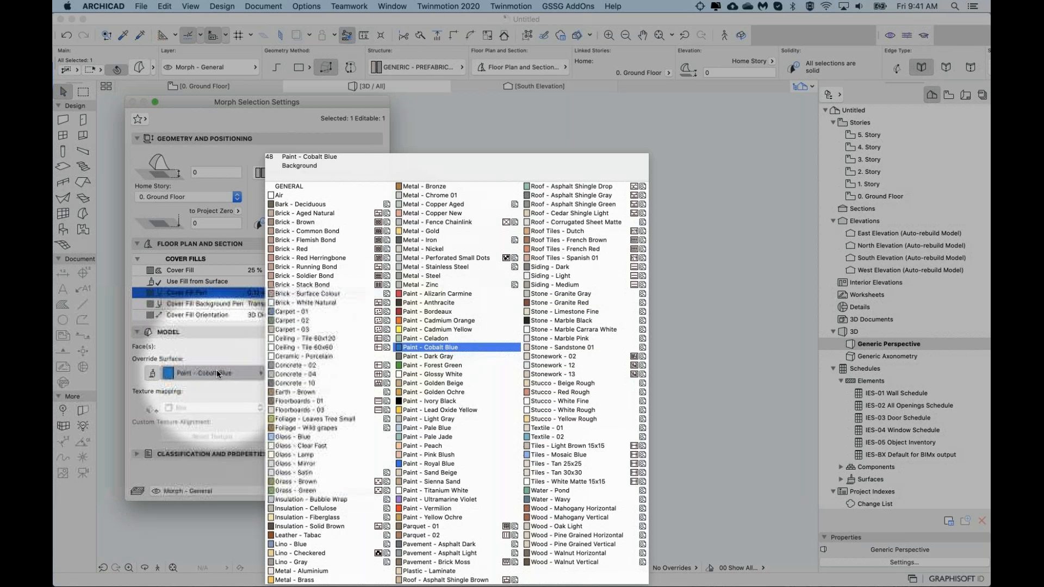
click(216, 370)
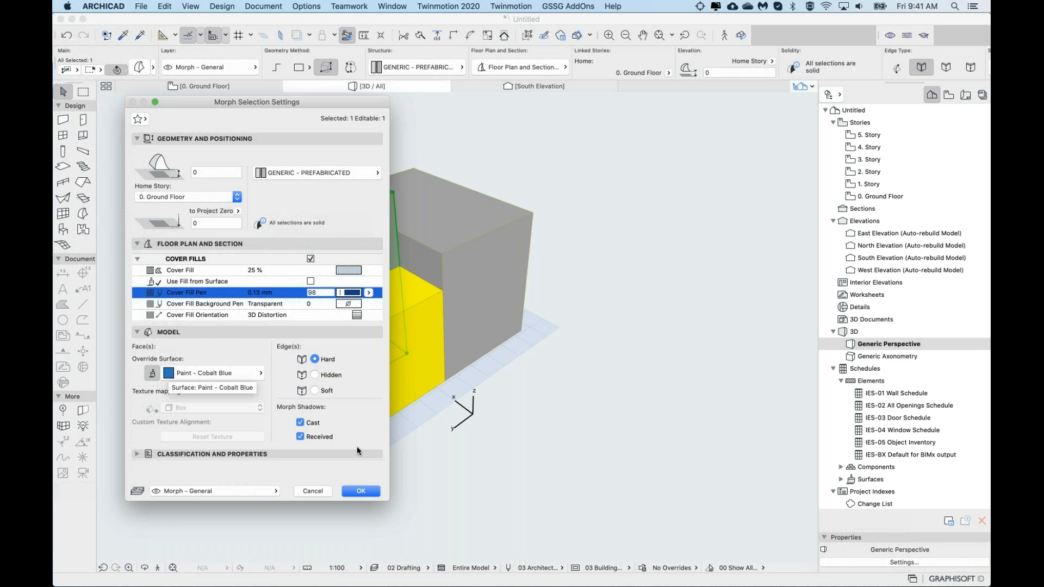
click(360, 490)
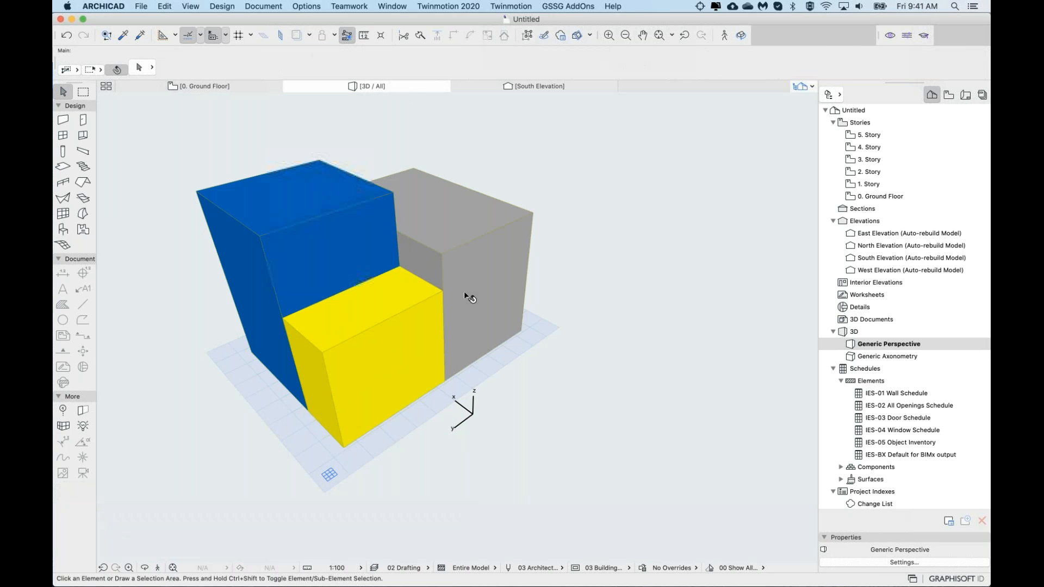
Step: Open the selection settings of the remaining grey box morph and override its surface with Paint - Cadmium Orange
click(475, 284)
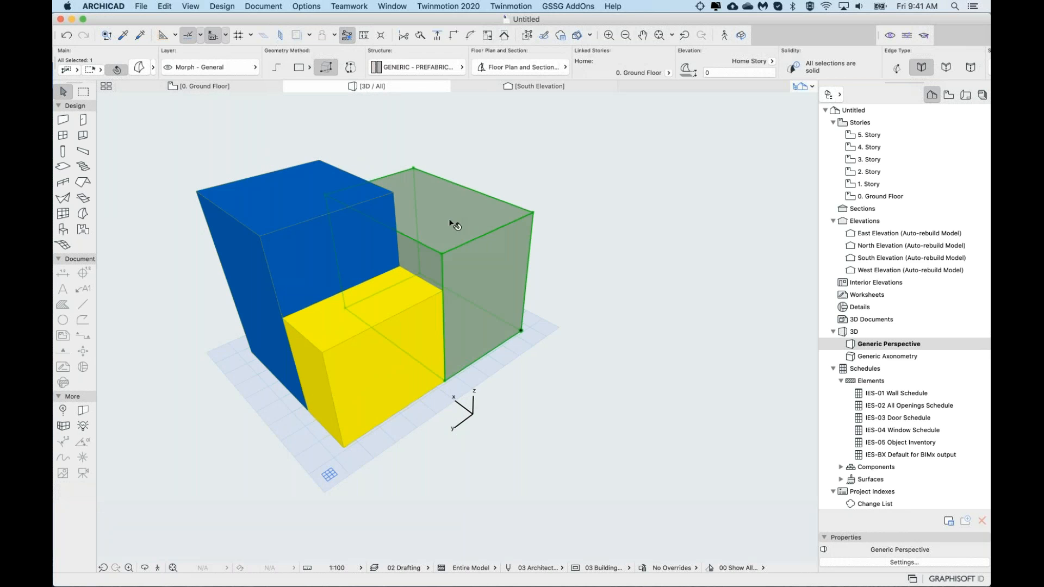
double_click(474, 244)
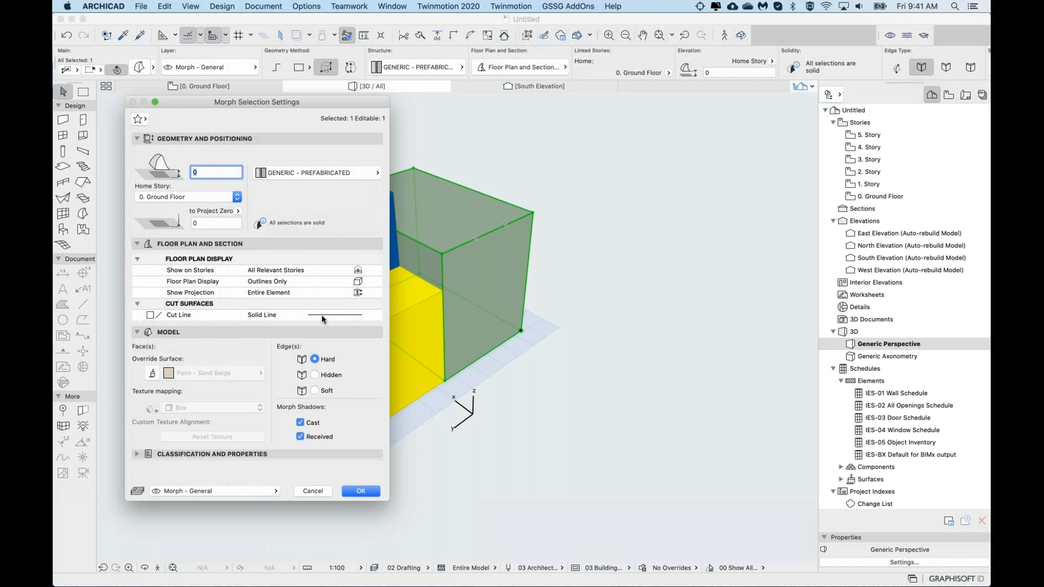
scroll(173, 294, down, 5)
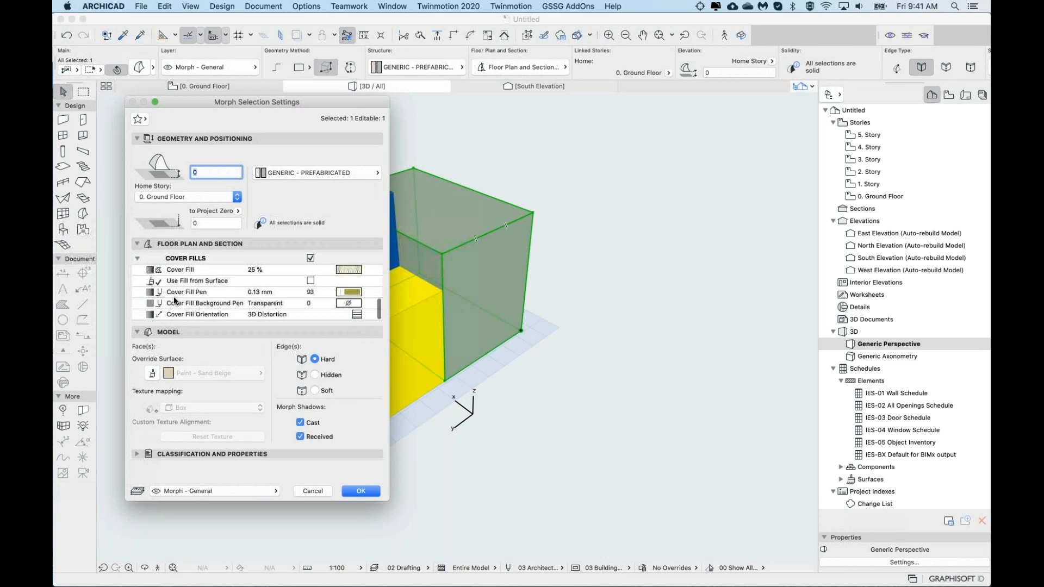
click(214, 292)
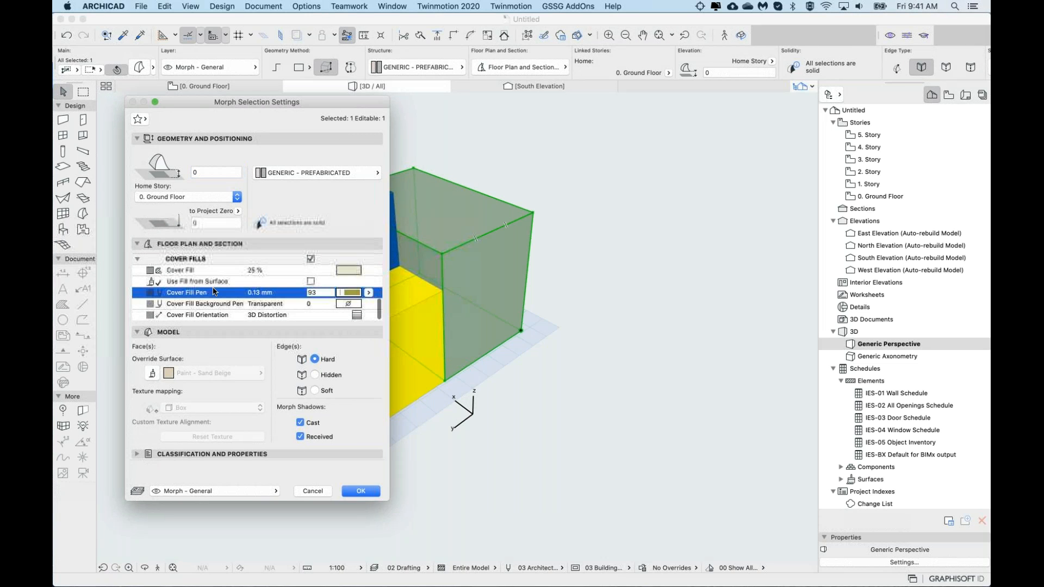
click(369, 294)
click(246, 363)
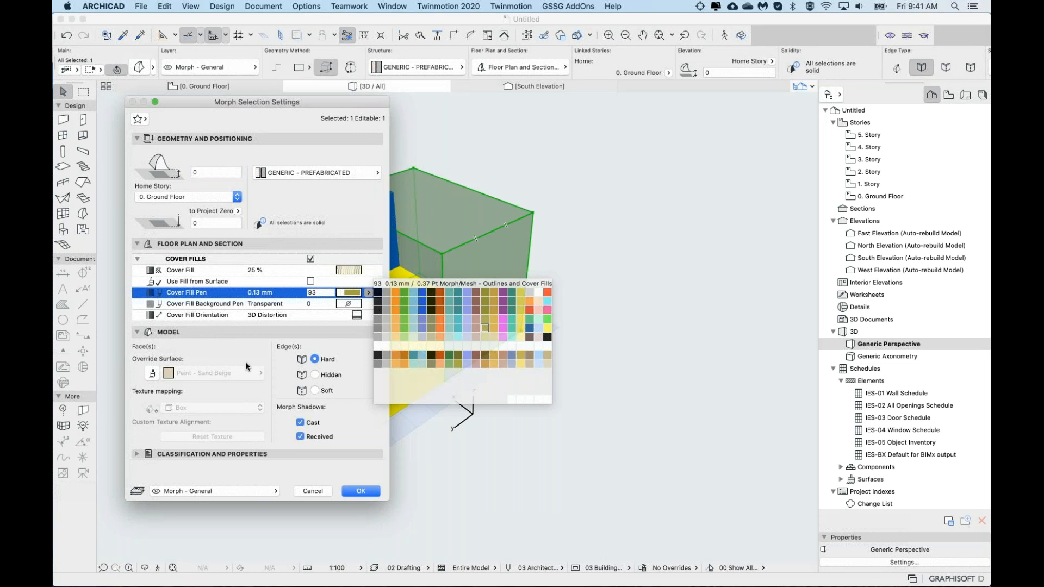
click(152, 374)
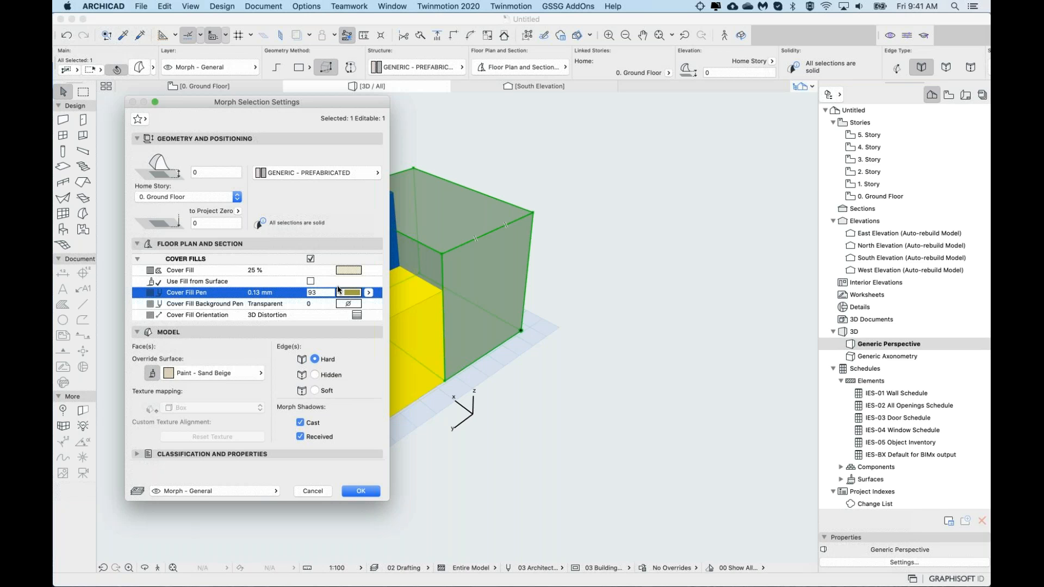
click(216, 375)
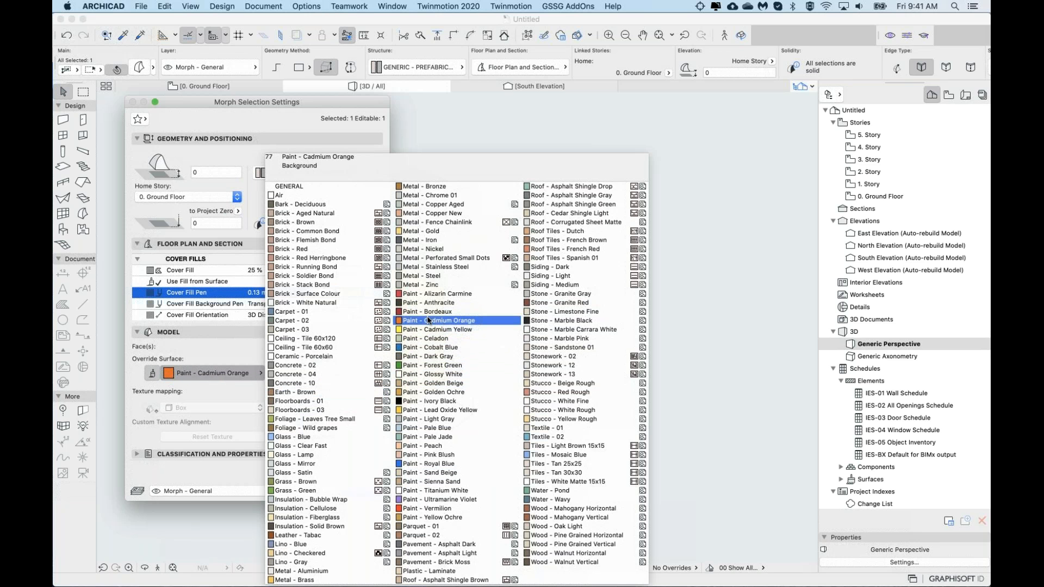
click(446, 322)
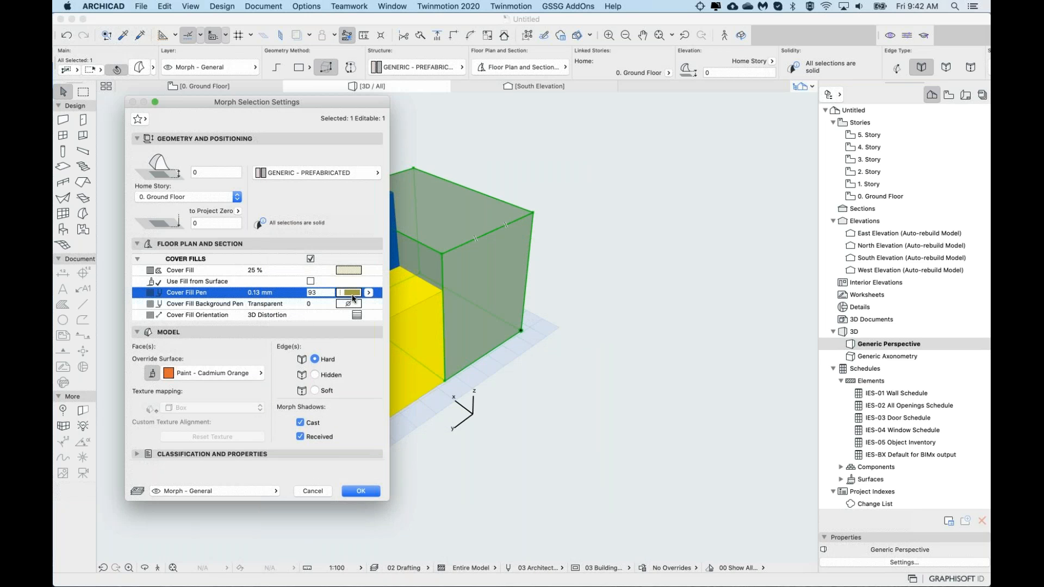
Step: Set this morph's Cover Fill Pen to the orange pen 3, apply the settings and deselect the morph
click(368, 294)
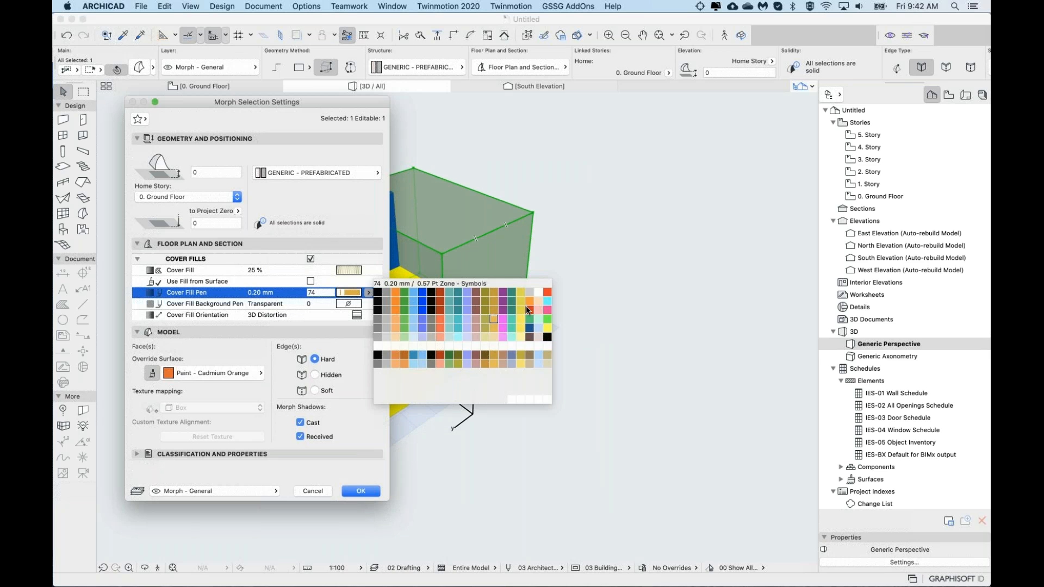
click(530, 300)
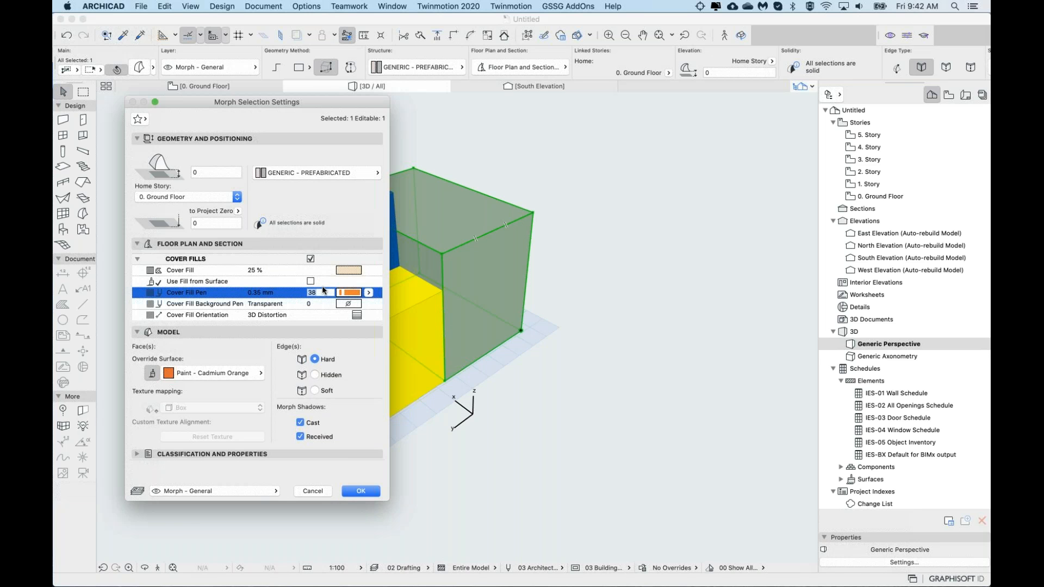
click(370, 293)
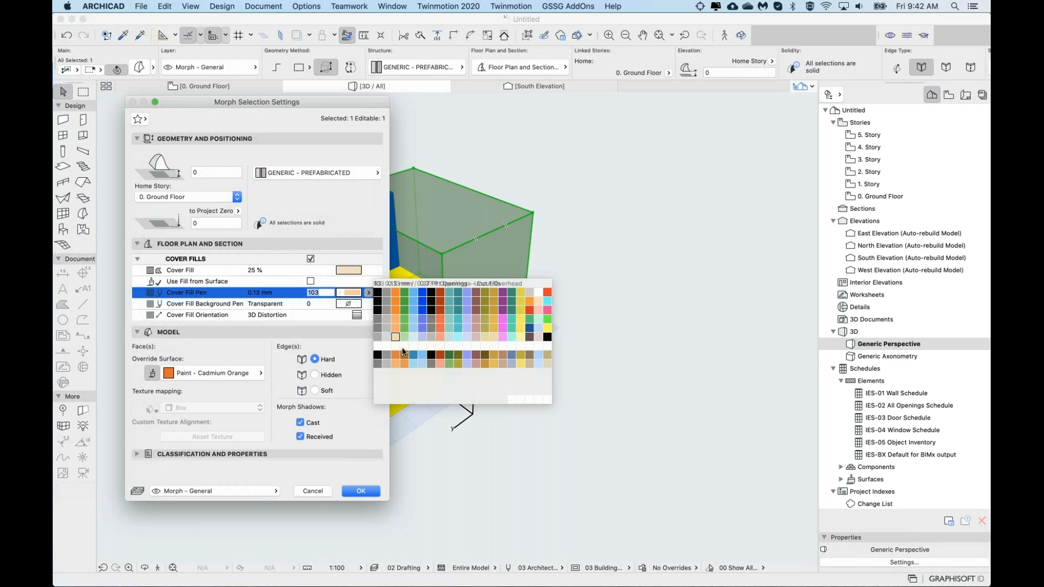
click(395, 292)
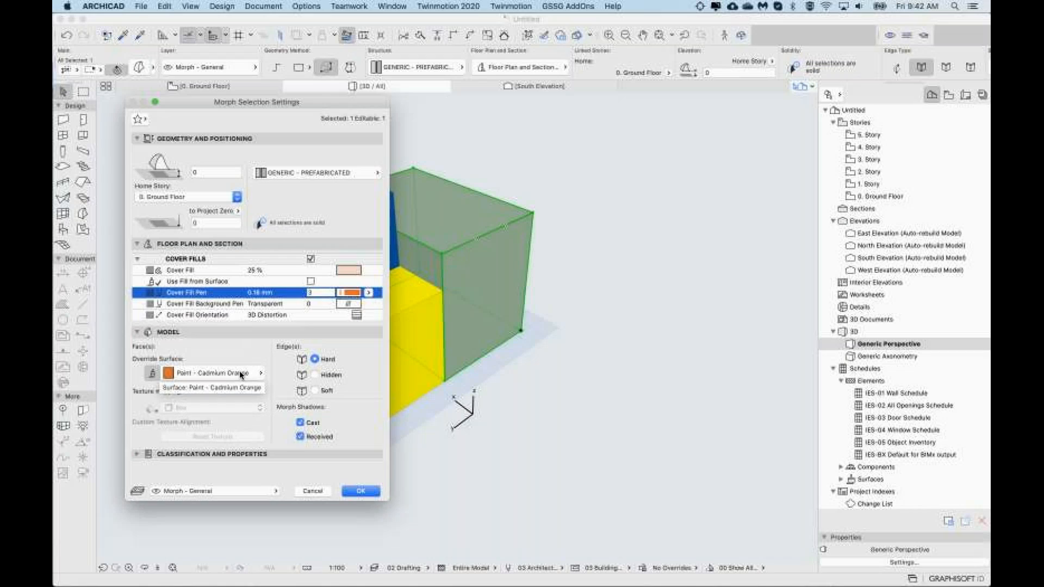
click(361, 491)
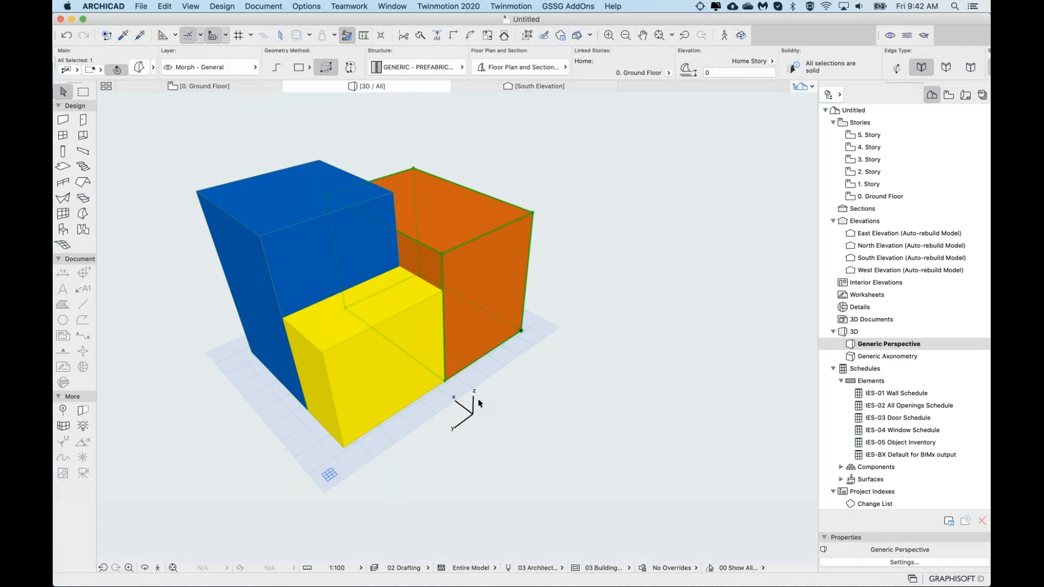
click(478, 400)
Step: Clear the selection of the yellow morph and view the three coloured masses on the Ground Floor plan
click(383, 349)
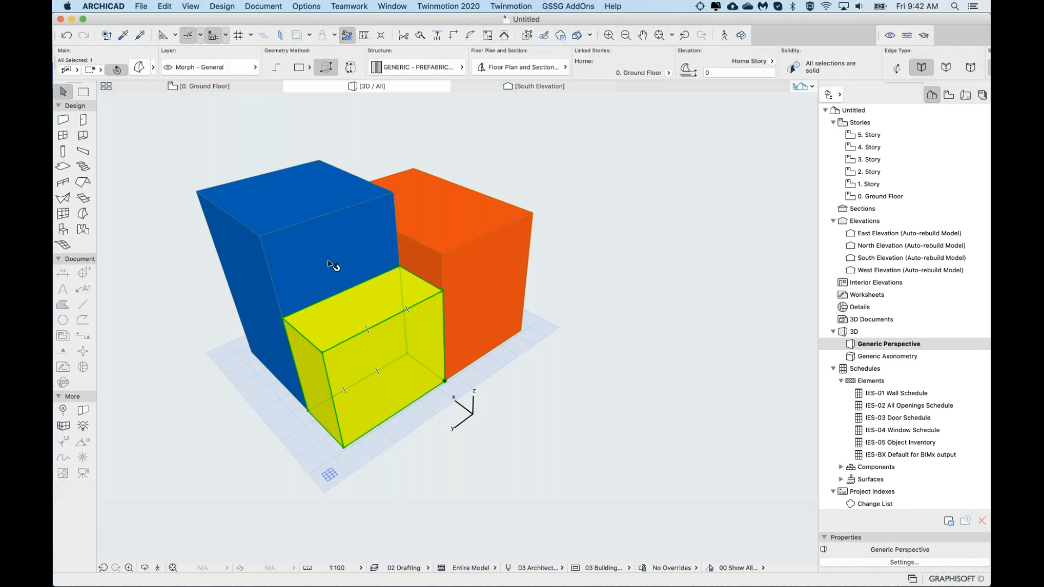
key(Escape)
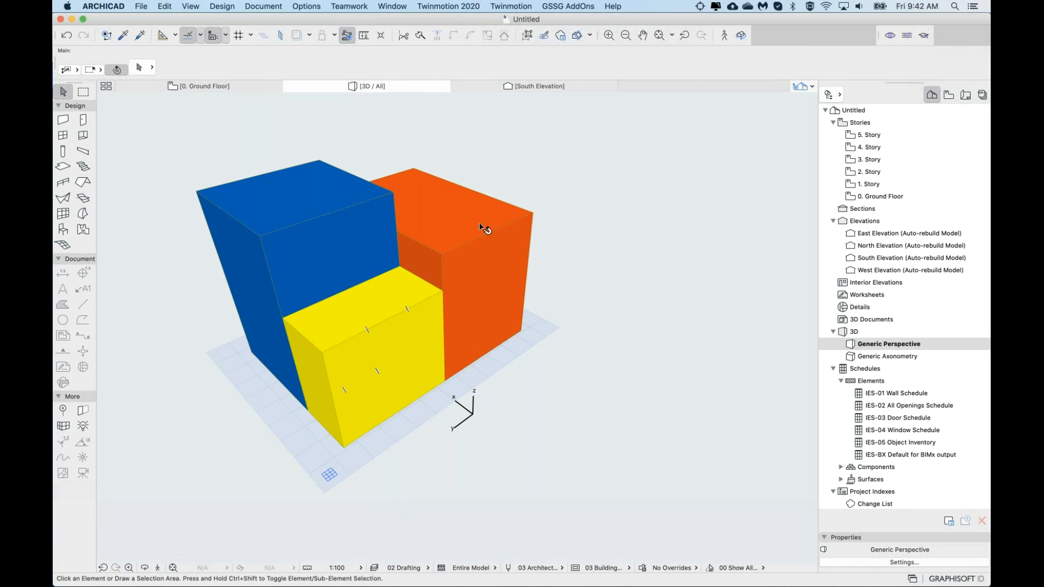
click(191, 82)
scroll(461, 446, down, 3)
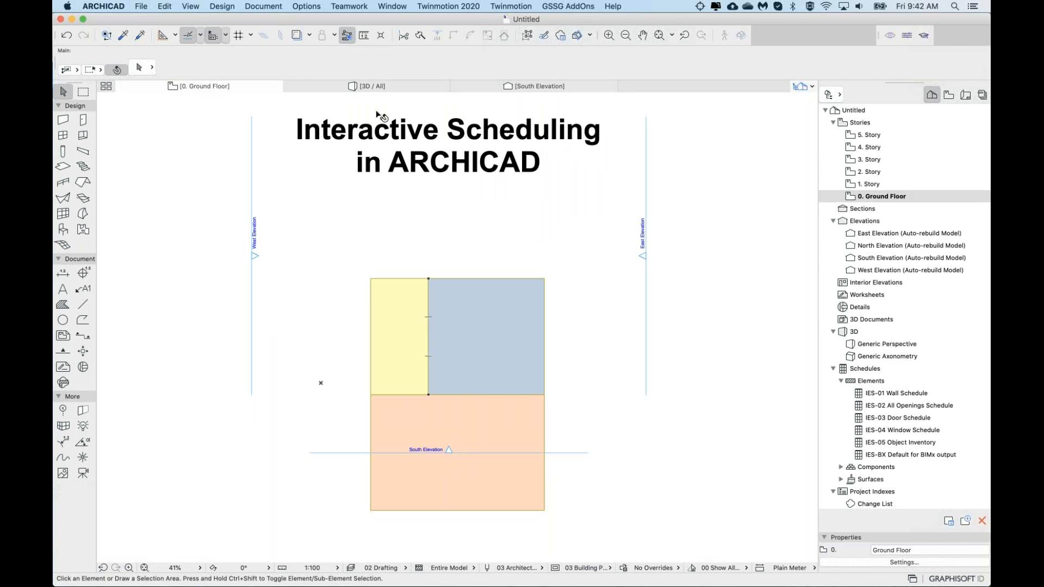
Step: Compare the three coloured masses between the Ground Floor plan and the 3D perspective, examining how their footprints and heights relate
click(367, 90)
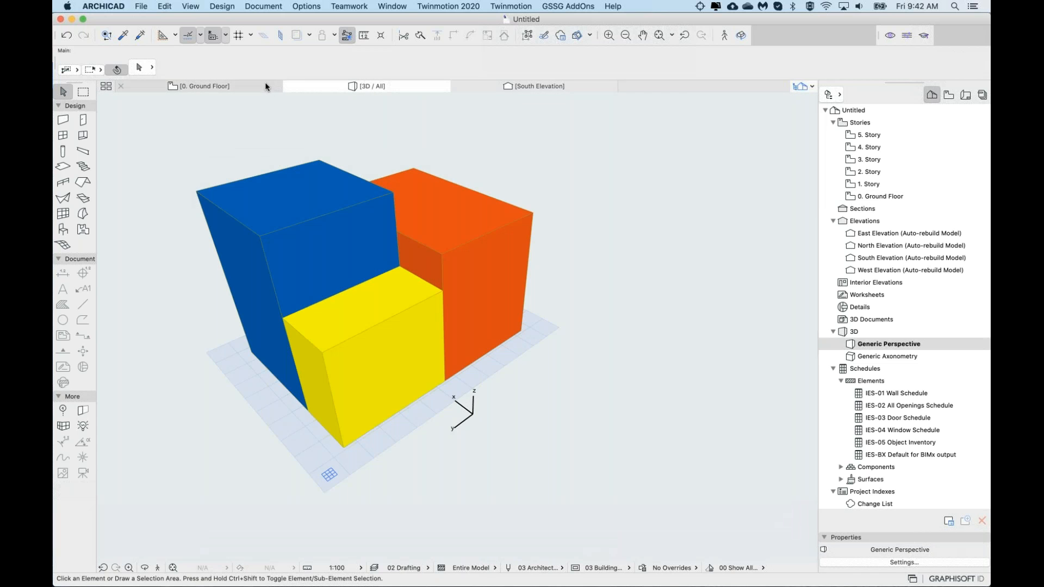
click(264, 86)
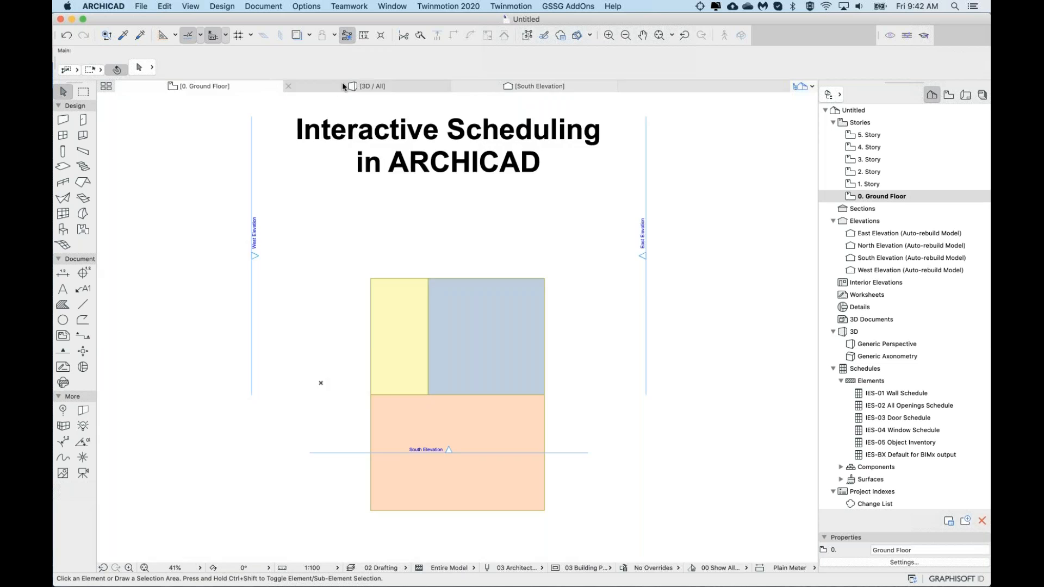
click(342, 83)
middle_drag(311, 405, 314, 416)
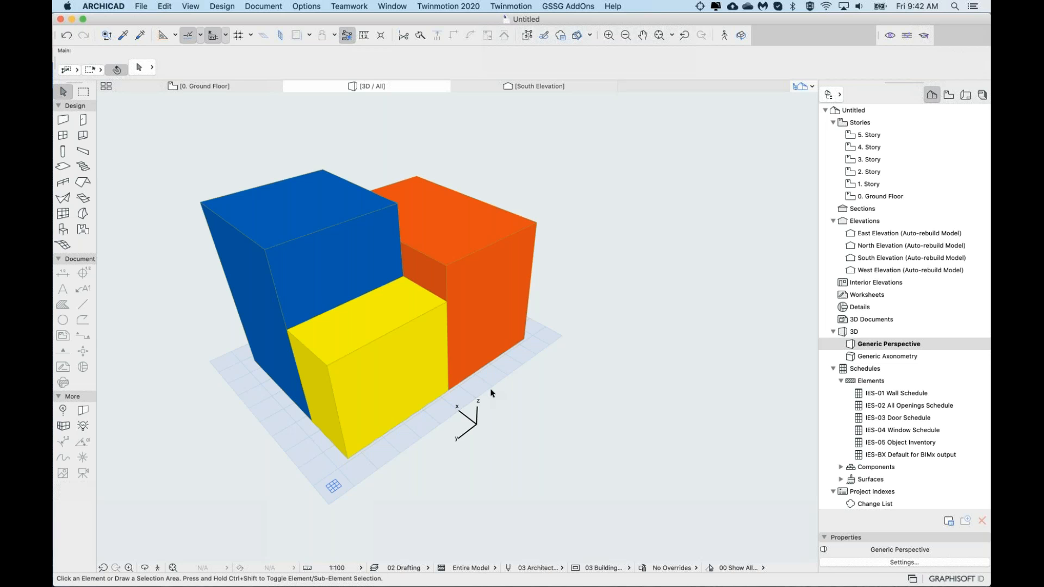
middle_drag(491, 388, 500, 392)
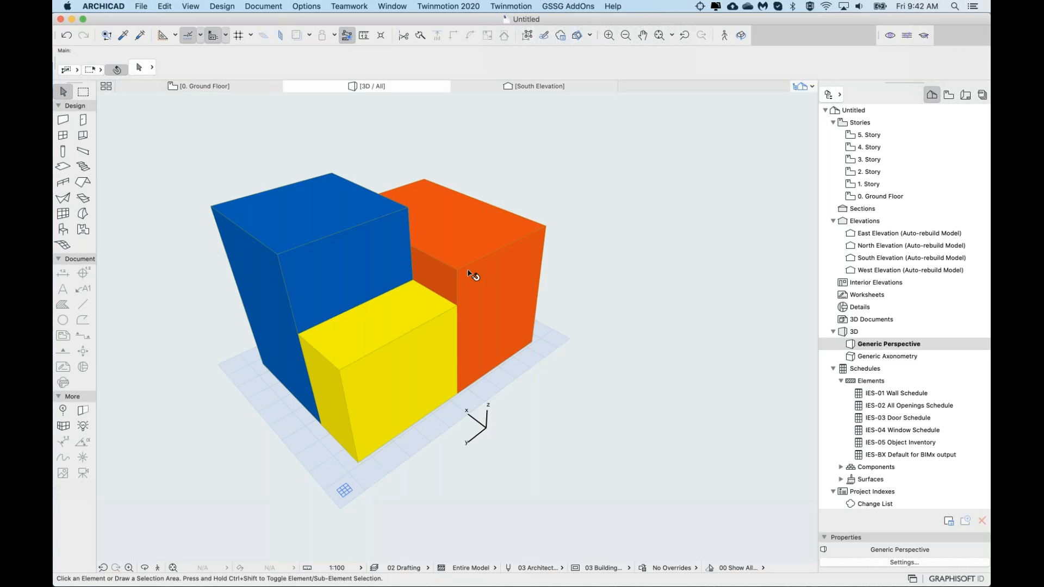
click(213, 85)
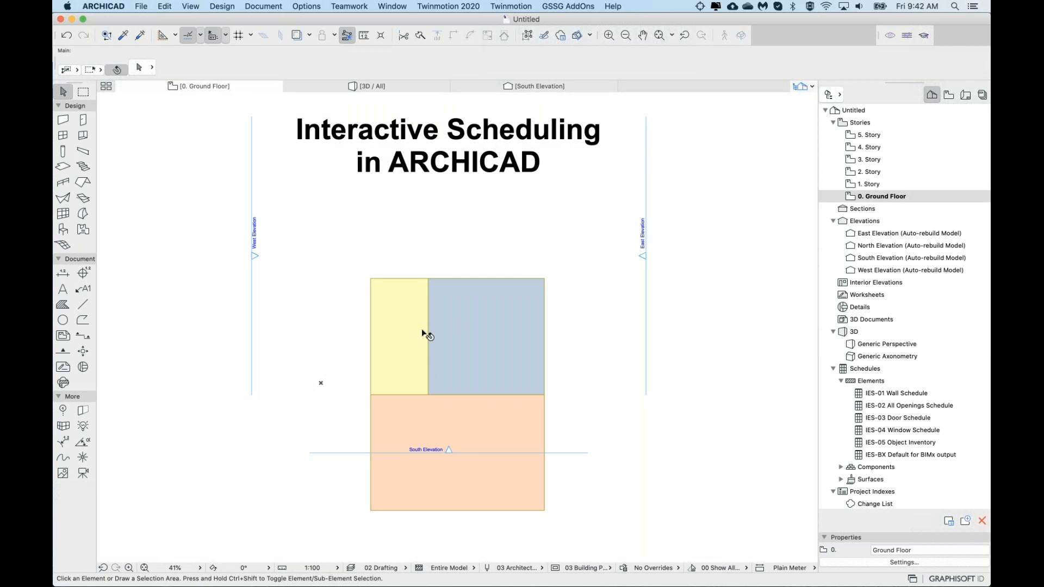
scroll(425, 393, down, 2)
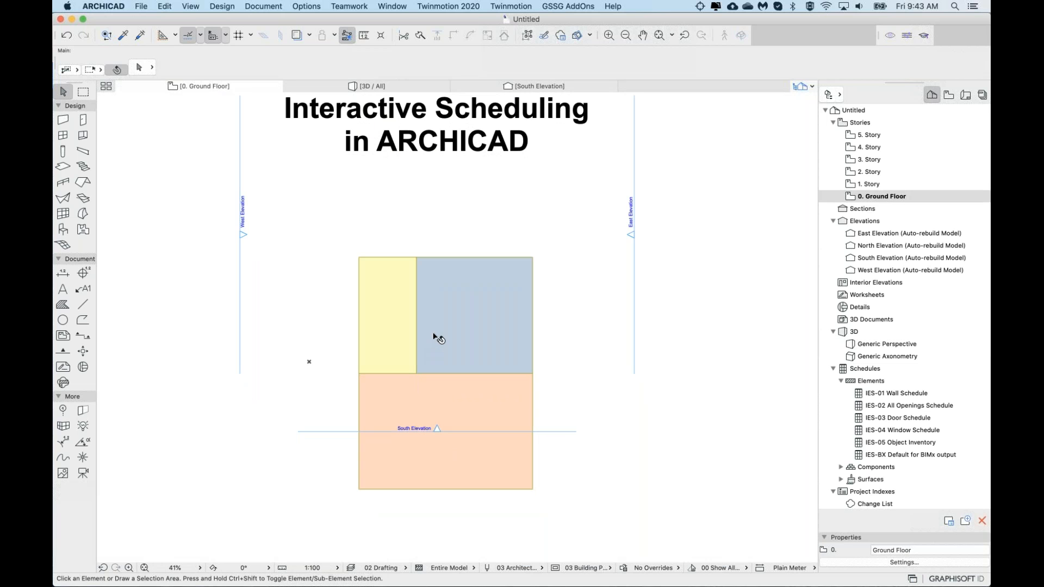
scroll(437, 337, up, 5)
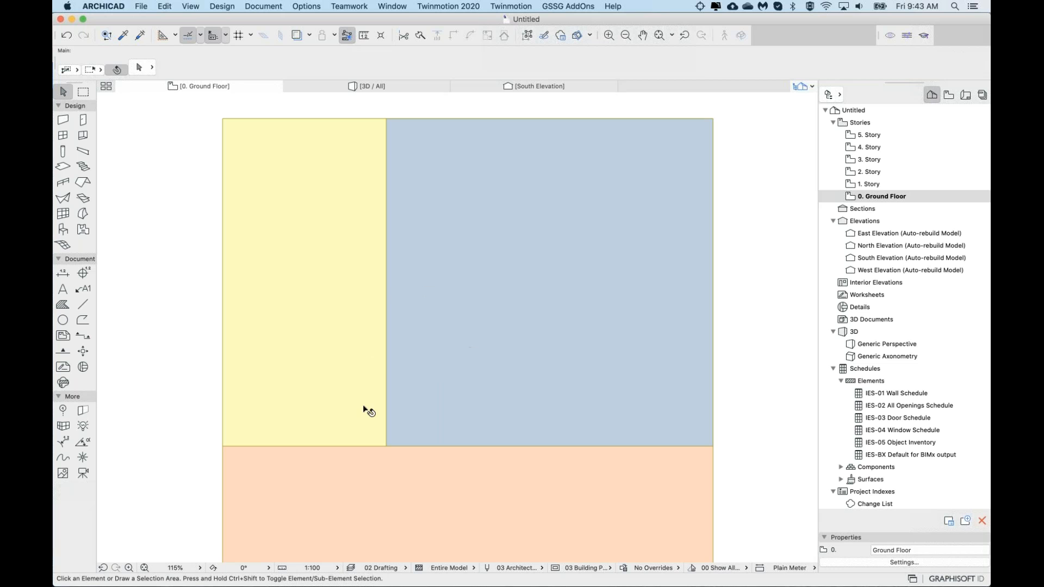
scroll(391, 375, down, 5)
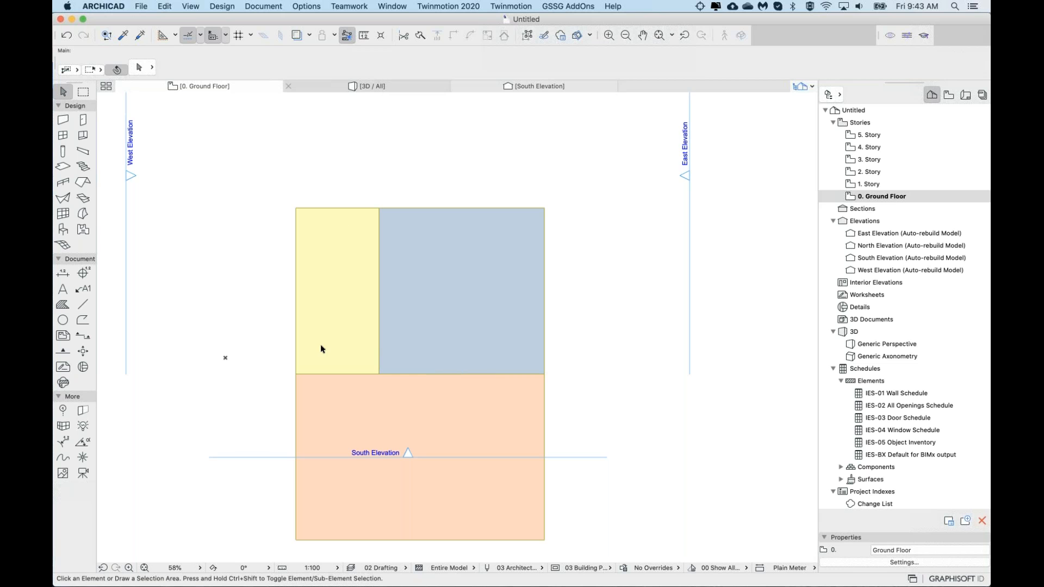
click(373, 86)
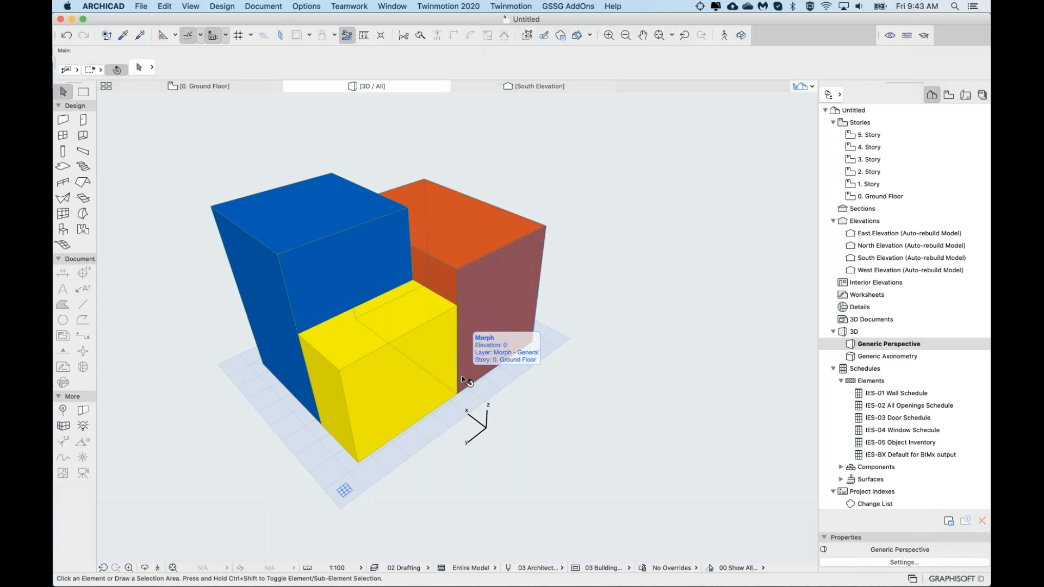
shift+middle_drag(419, 334, 387, 422)
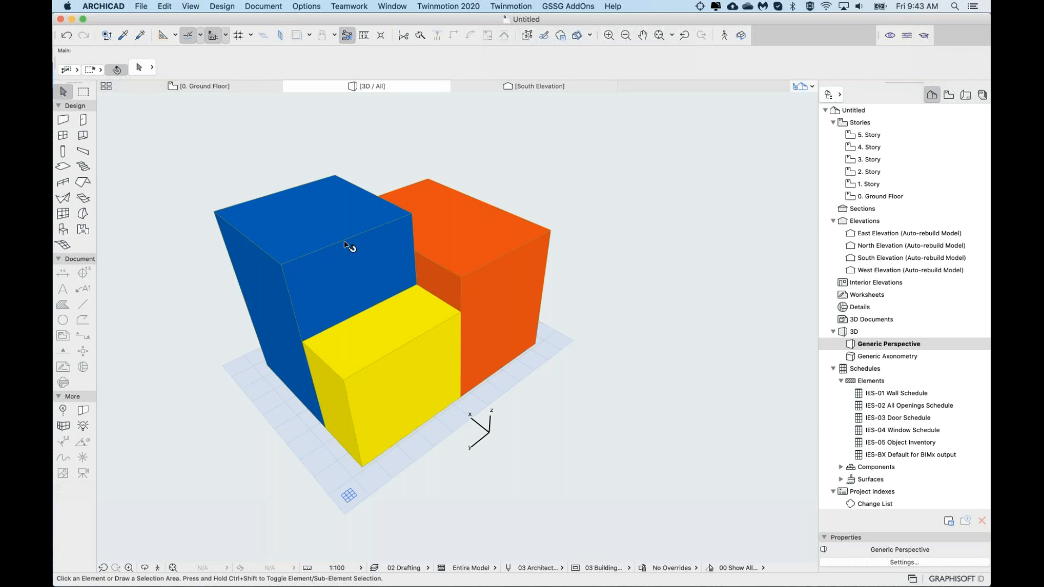
click(218, 86)
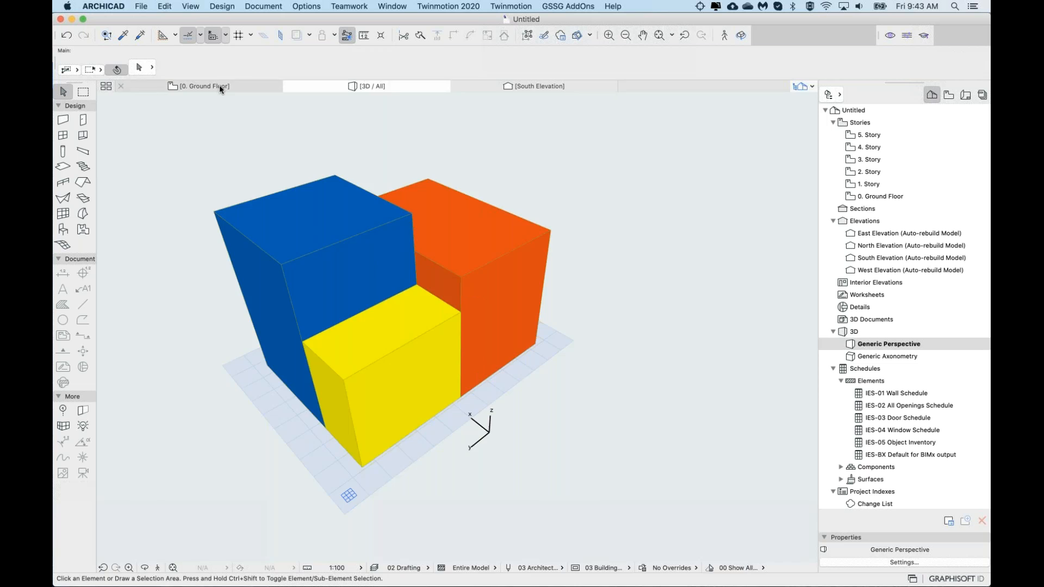
click(333, 85)
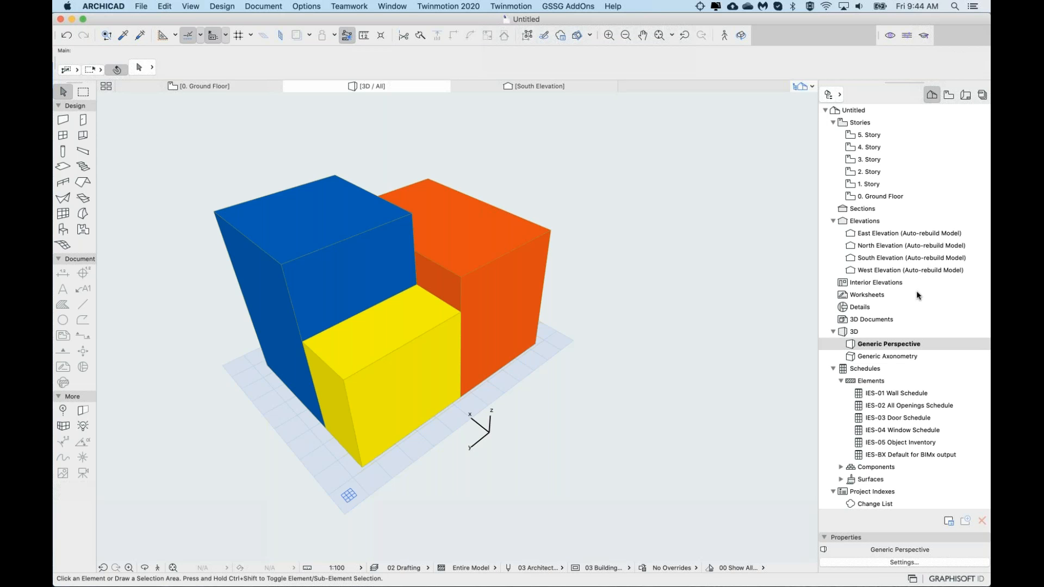
Step: Start a new schedule scheme in the project's Schedules and name it Massing Areas
click(881, 368)
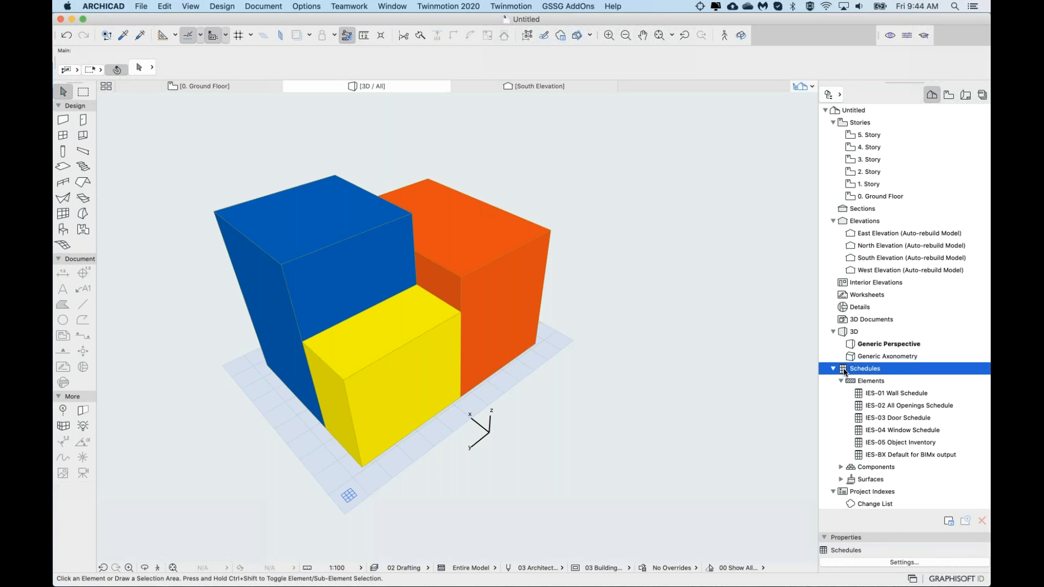
right_click(868, 366)
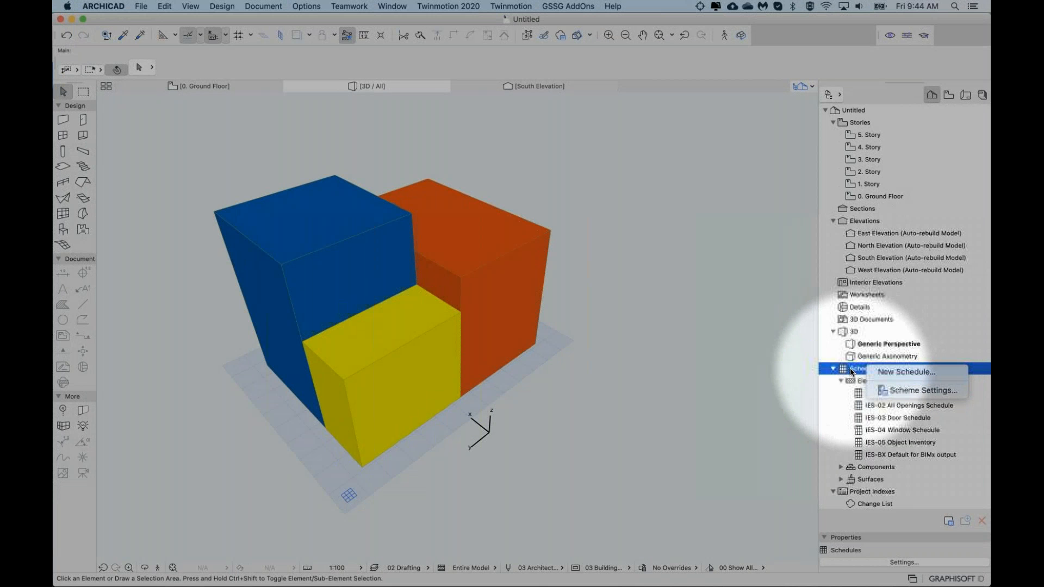
click(901, 373)
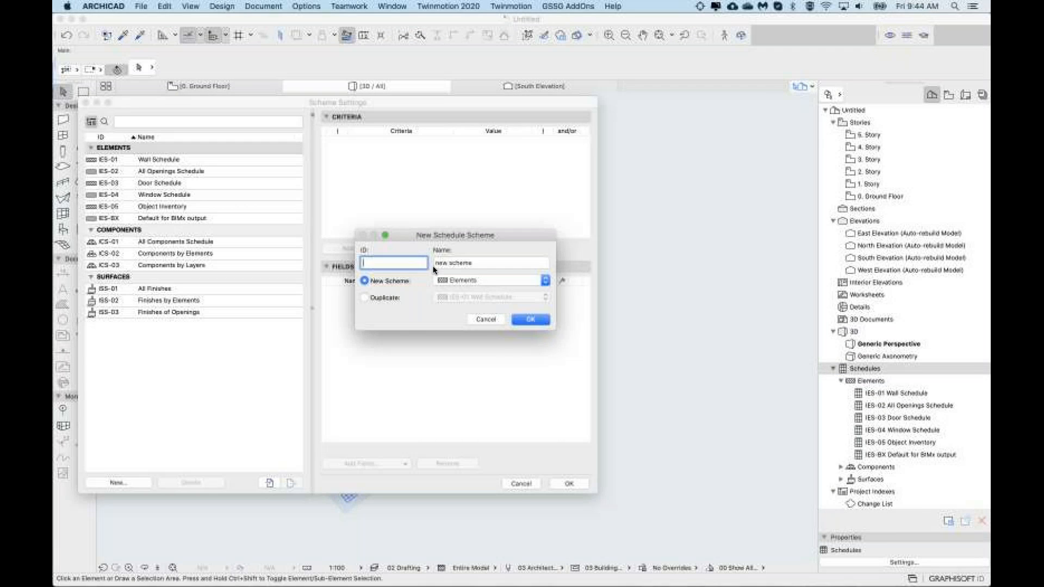
drag(464, 236, 440, 229)
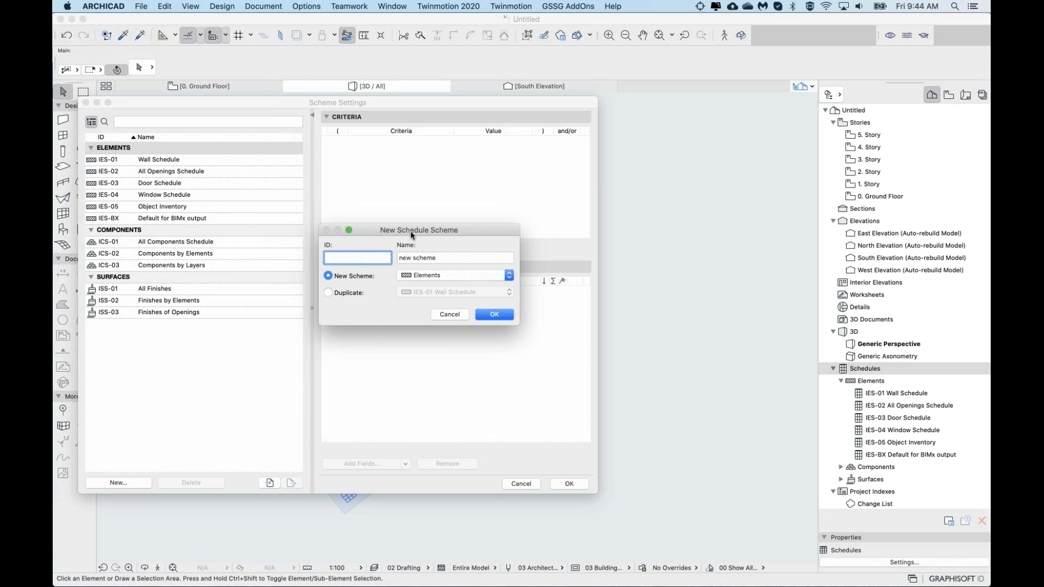
drag(427, 231, 421, 230)
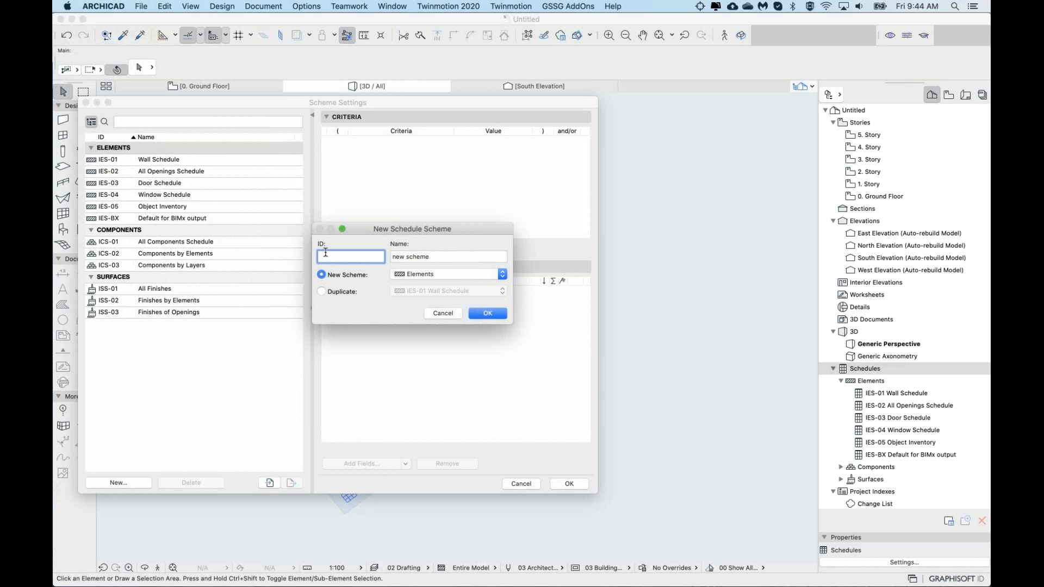
click(441, 256)
drag(441, 256, 378, 256)
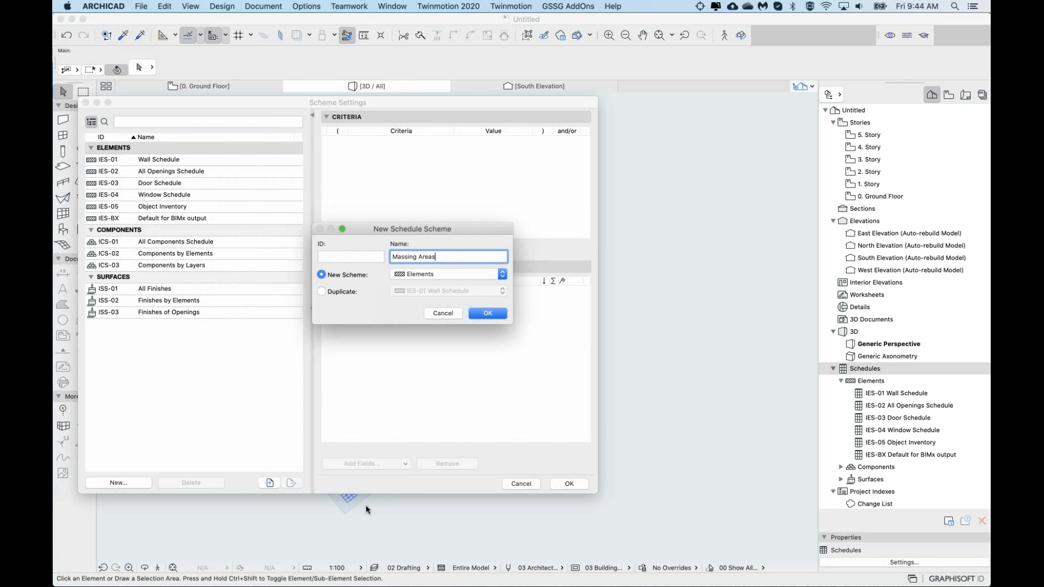
drag(445, 229, 435, 228)
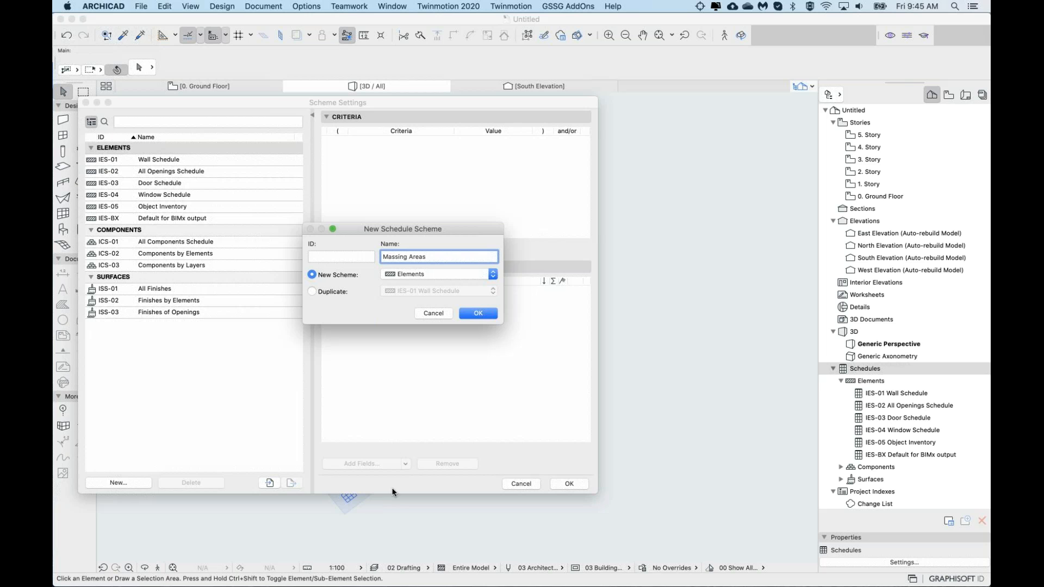
drag(436, 228, 436, 229)
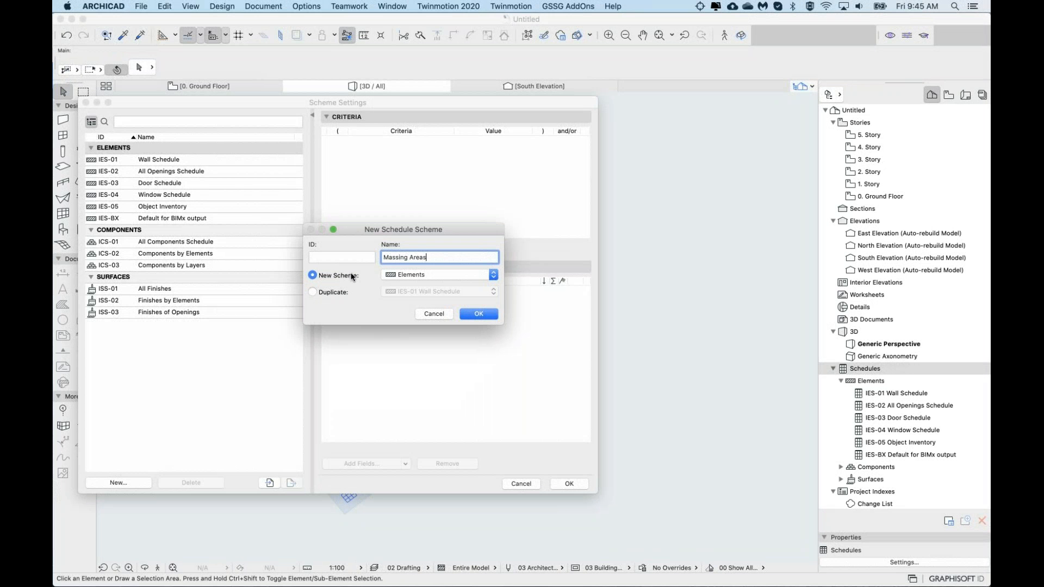
Step: Keep Elements as the new scheme's type and create the scheme
click(418, 275)
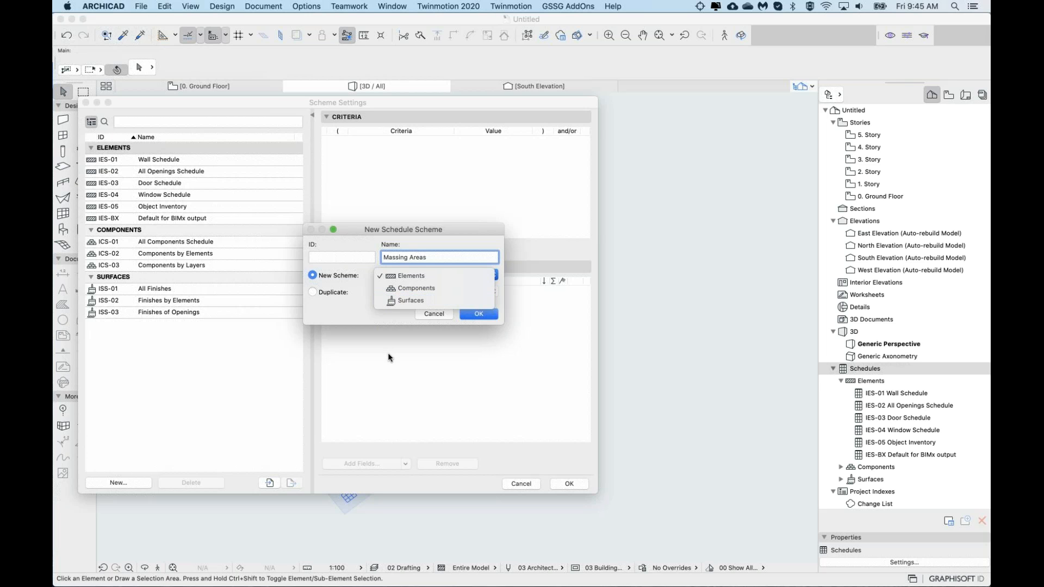
click(425, 233)
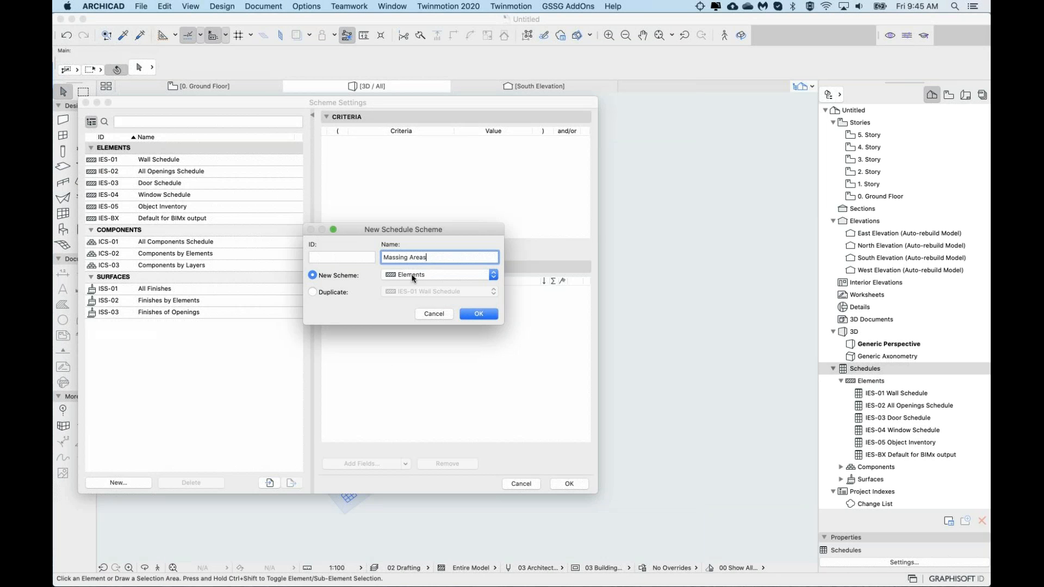
click(478, 314)
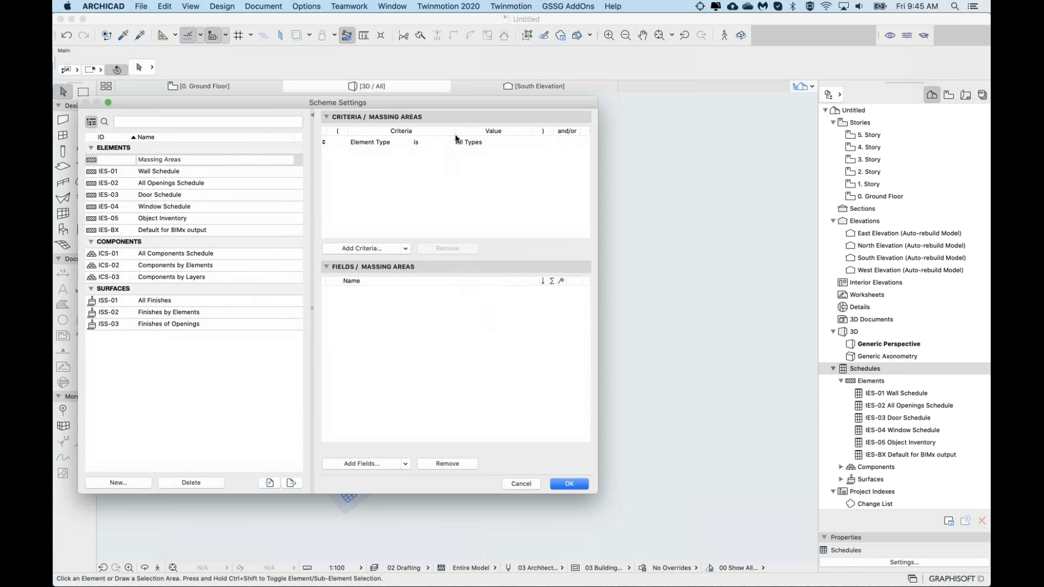
Step: Set the Element Type criterion of the Massing Areas scheme to Morph
drag(507, 103, 500, 110)
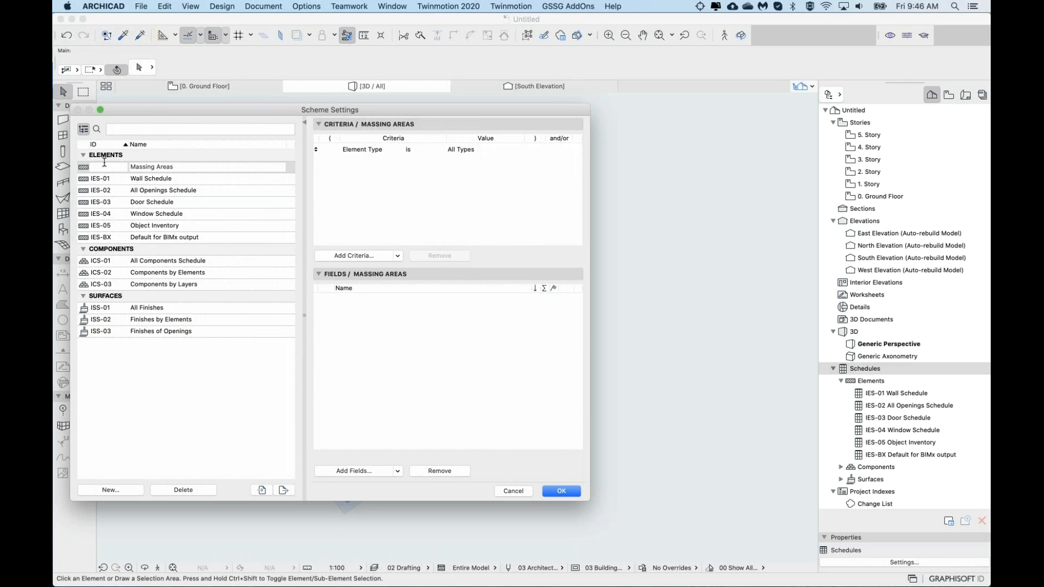
click(130, 165)
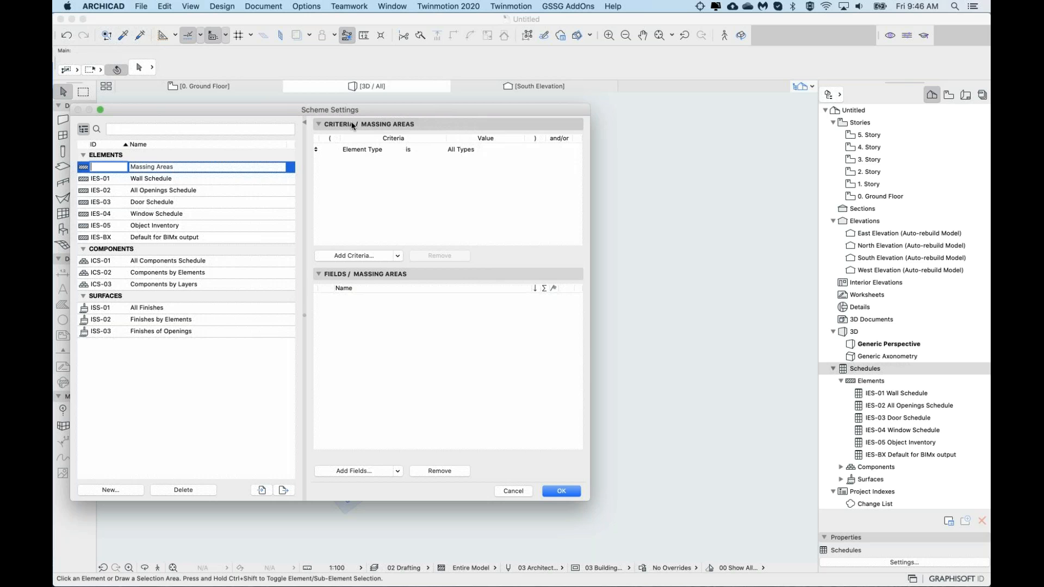
drag(553, 115, 445, 166)
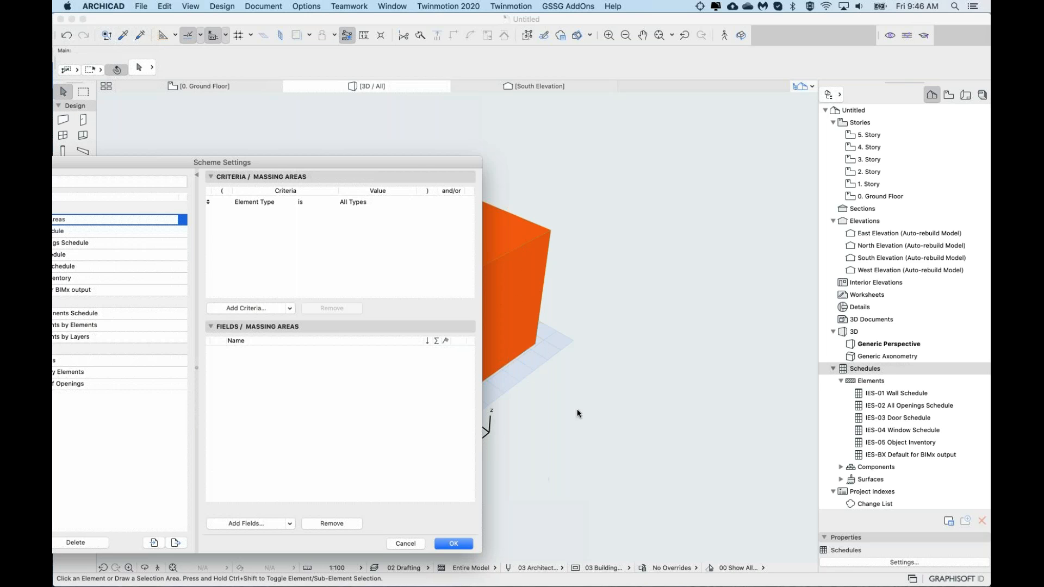
drag(416, 165, 510, 110)
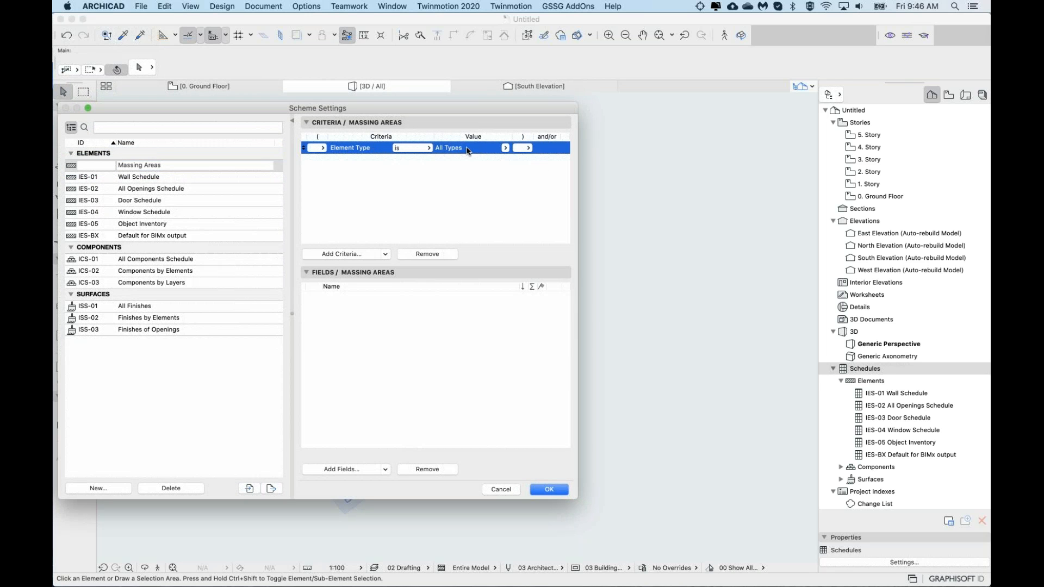
click(505, 148)
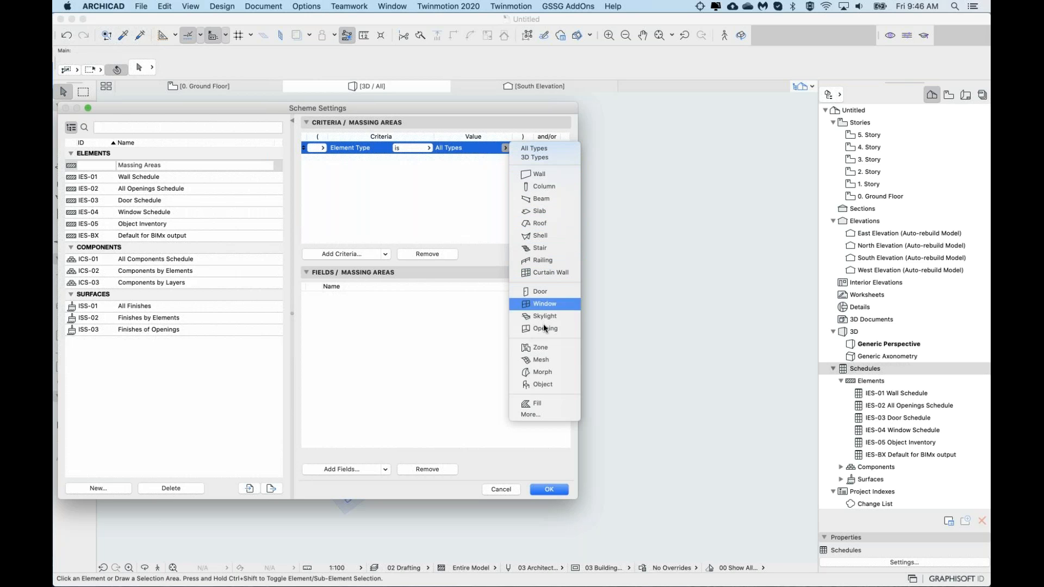
click(540, 372)
click(399, 163)
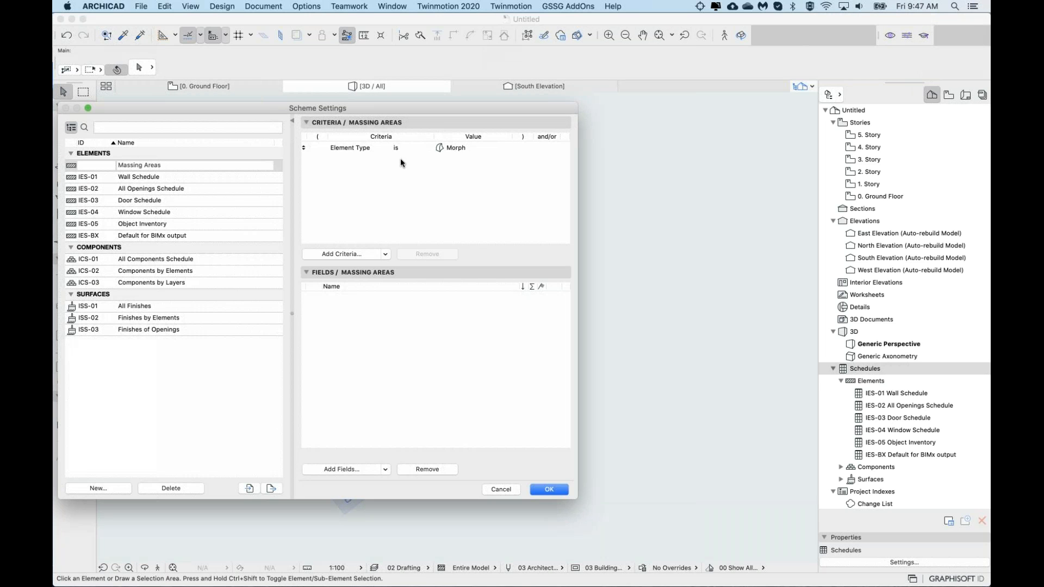
click(377, 148)
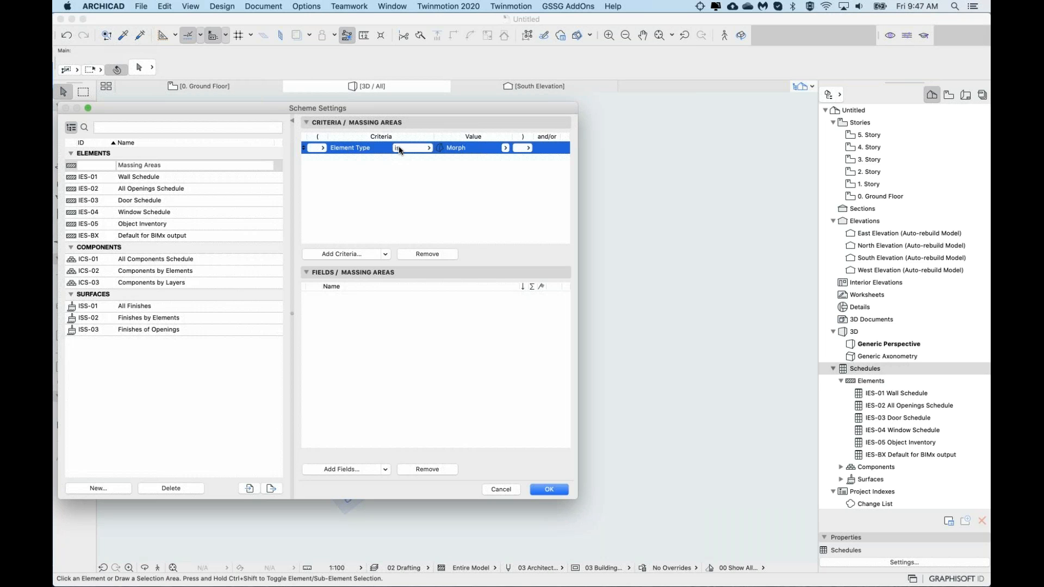
click(453, 180)
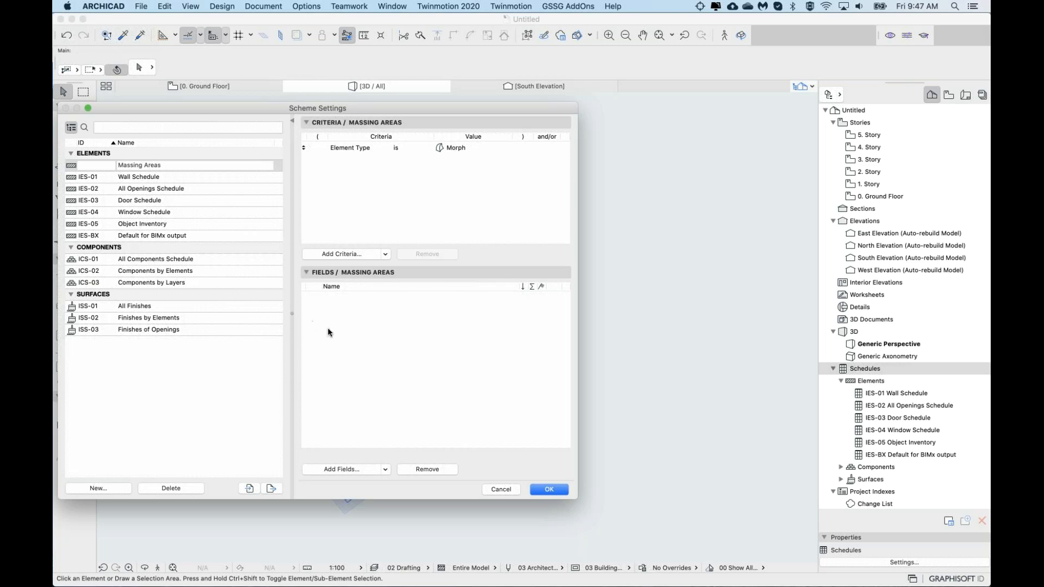
Step: Search the available schedule fields for "element" and add the Element ID field to the Massing Areas scheme
click(347, 470)
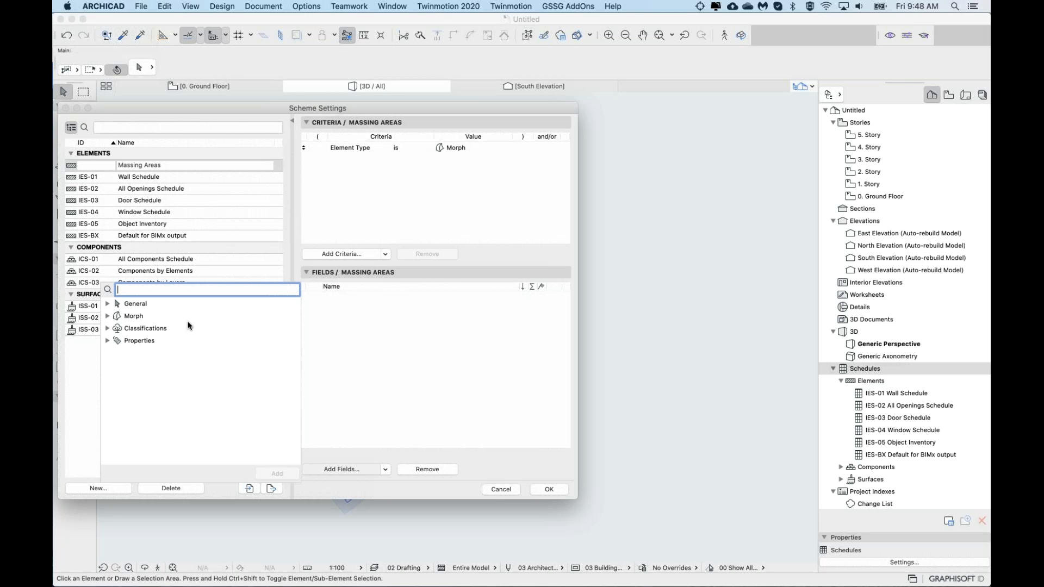
click(345, 469)
click(346, 469)
text(lement)
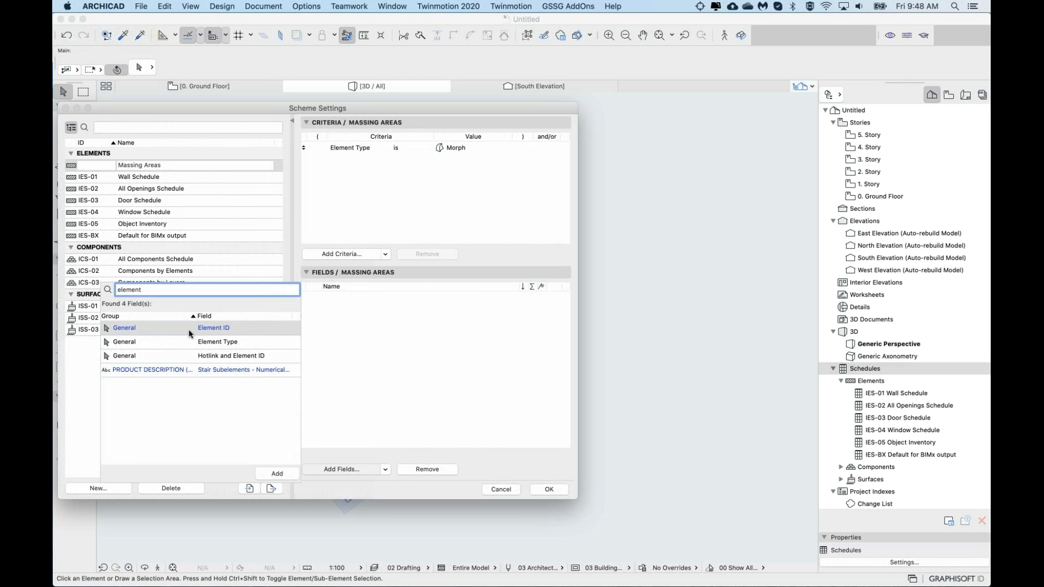
click(187, 329)
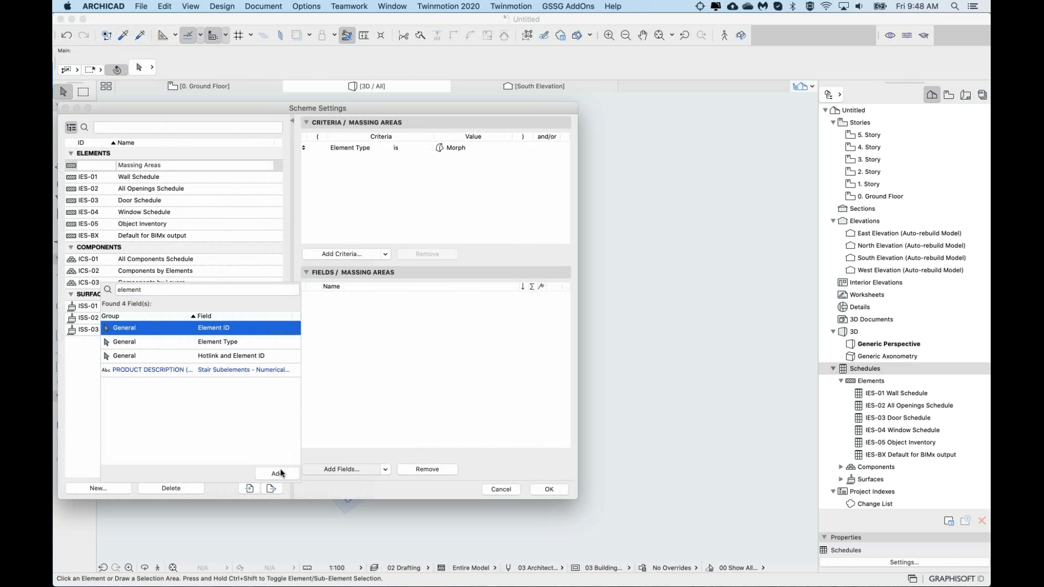
double_click(221, 328)
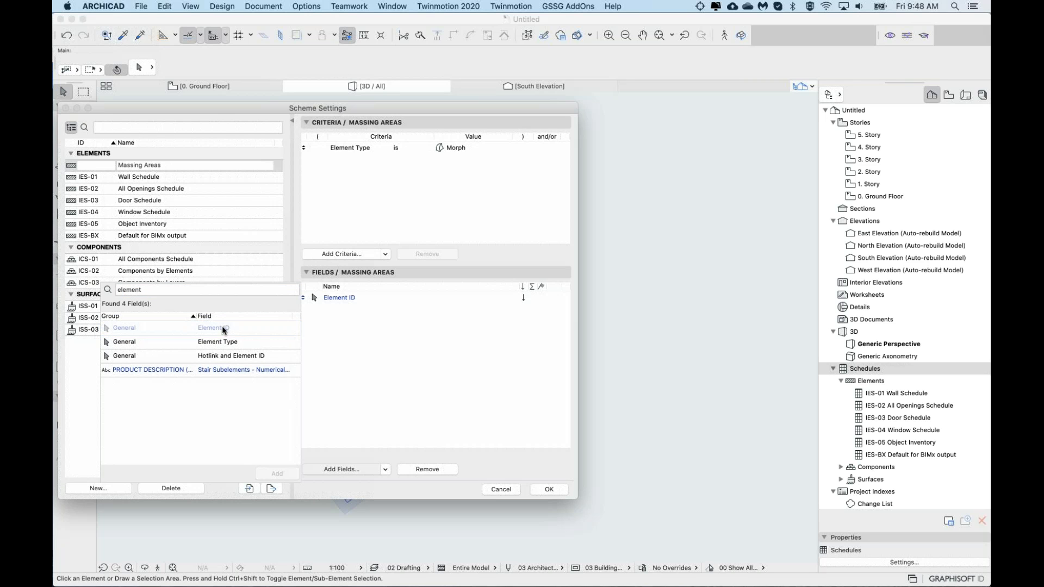
Step: Search the available schedule fields for "home stor" and add the Home Story Name field to the Massing Areas scheme
double_click(158, 290)
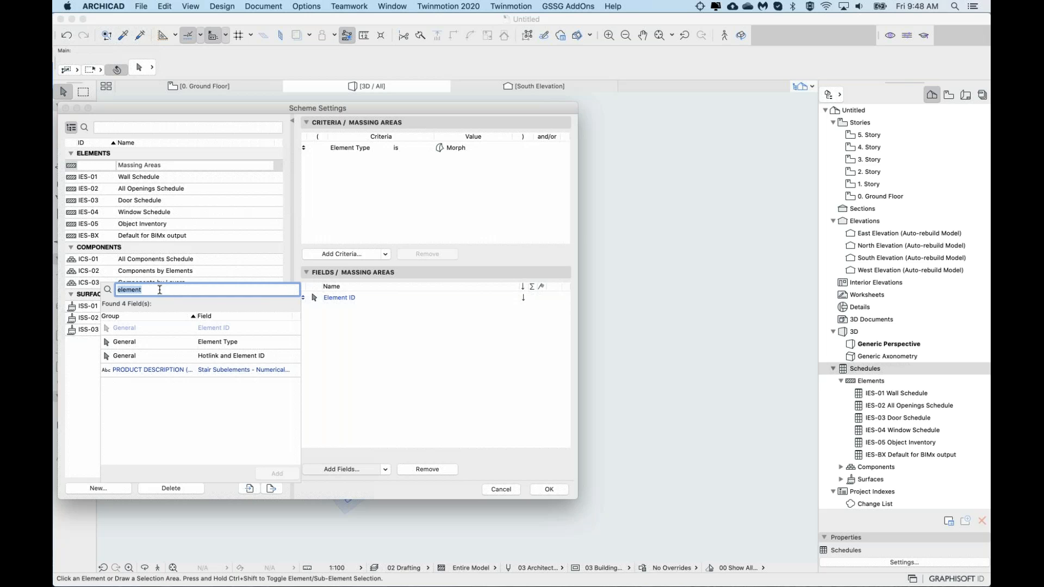
key(BackSpace)
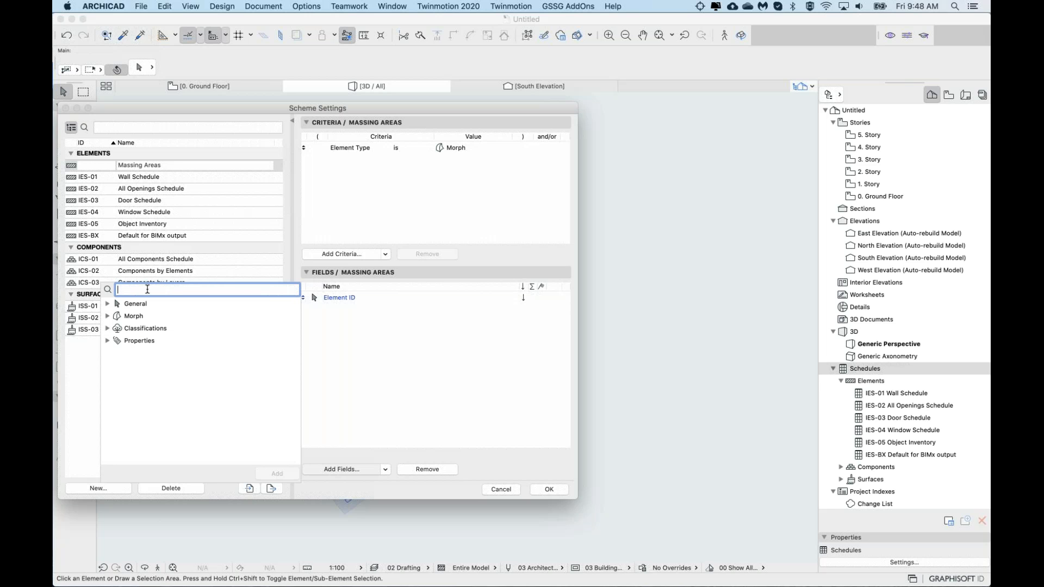
text(home stor)
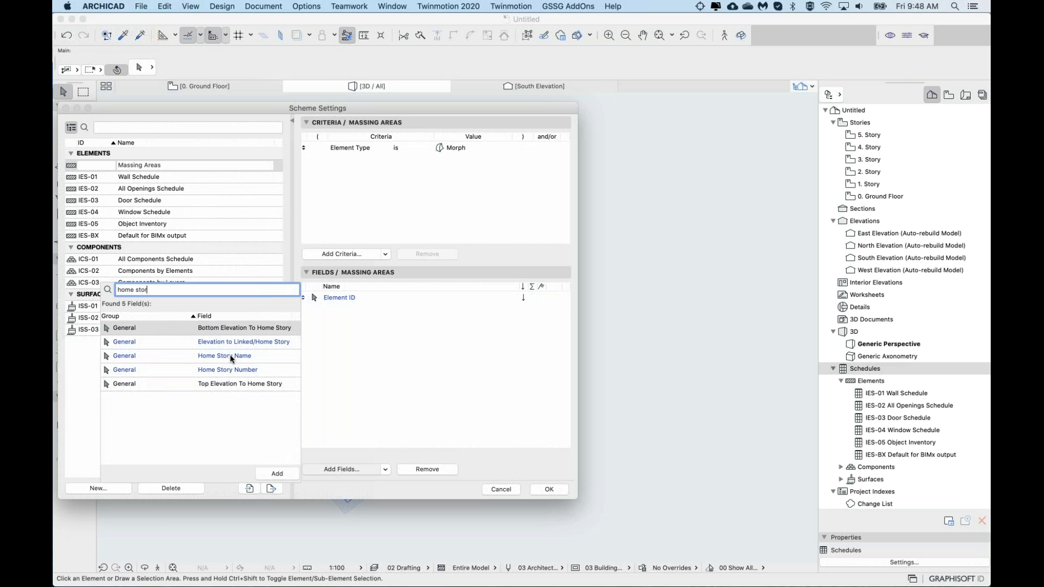
click(217, 355)
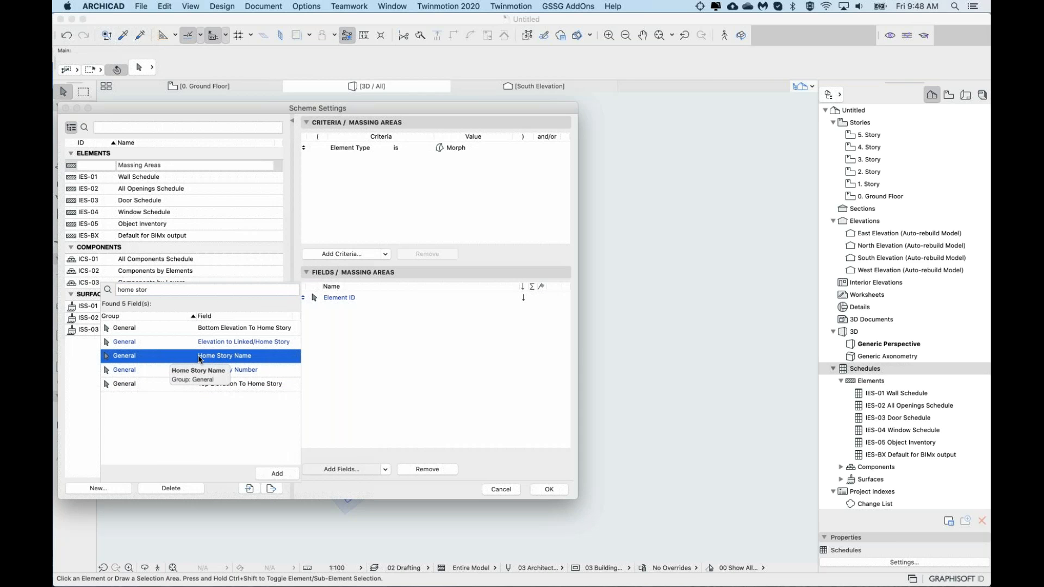
double_click(206, 356)
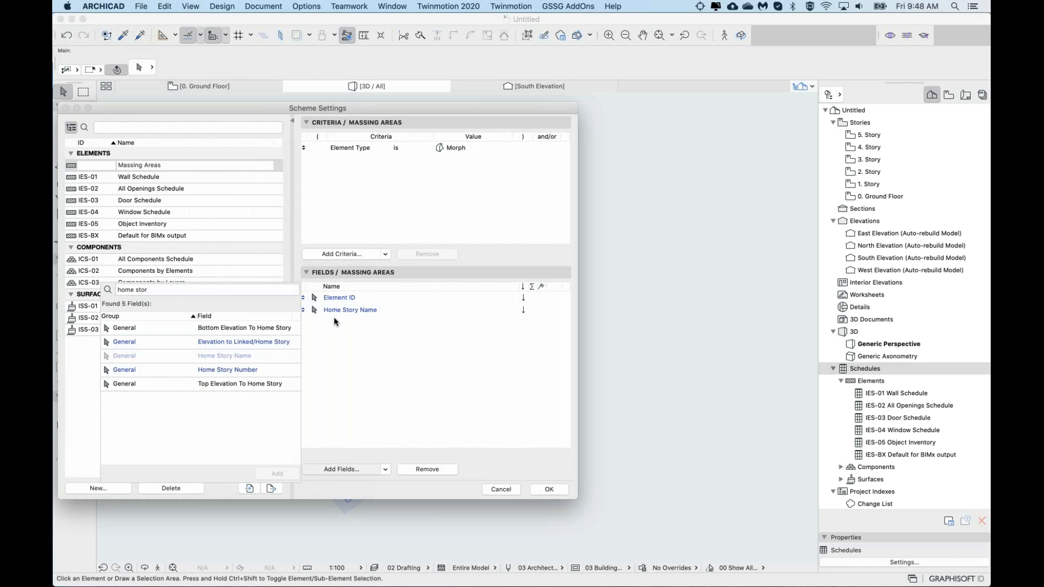
Step: Search the available fields for "by" and add Area (by Story) and Volume (by Story) to the Massing Areas scheme
click(157, 289)
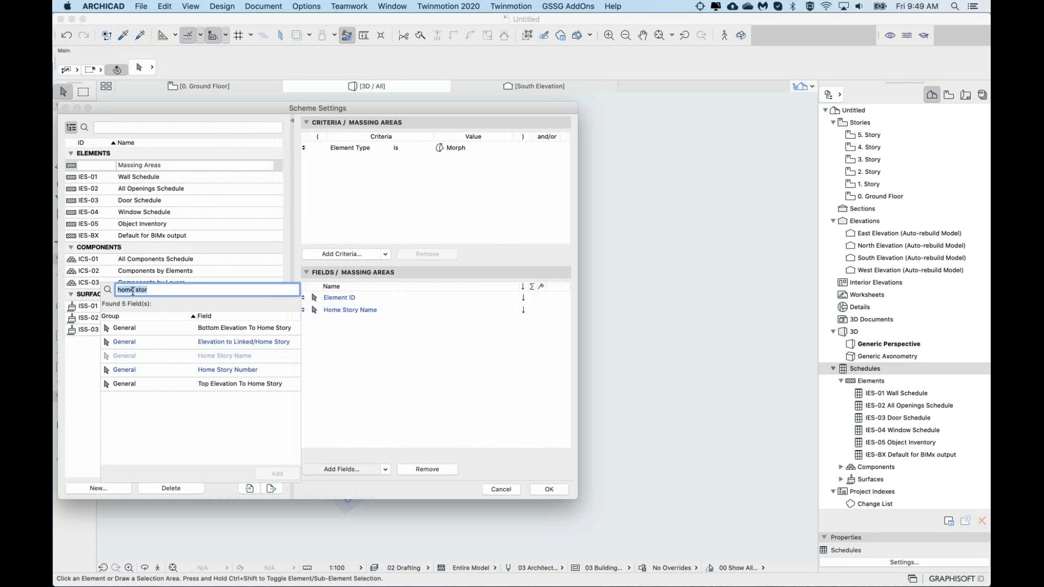
text(by)
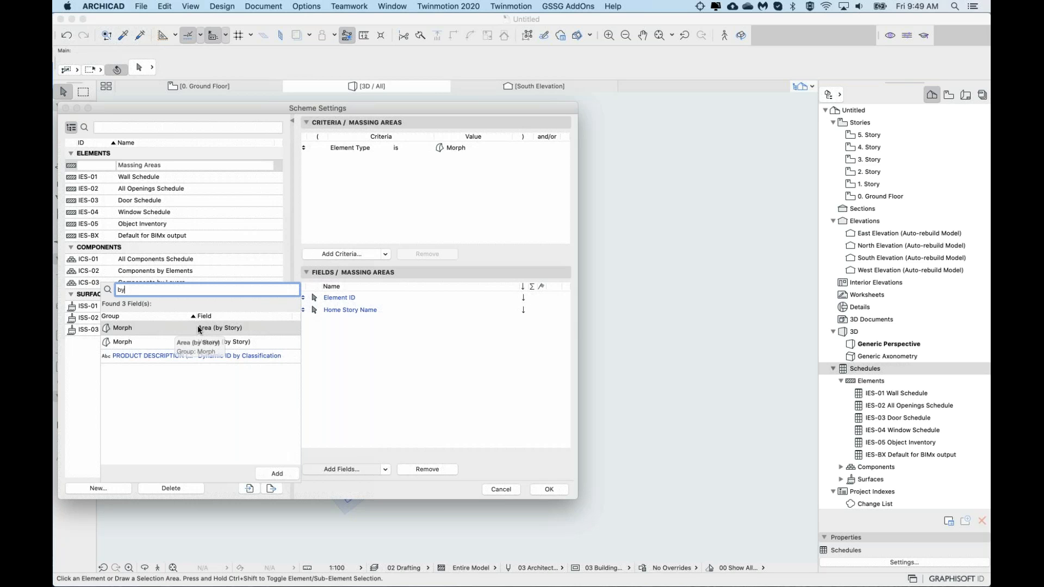
click(228, 341)
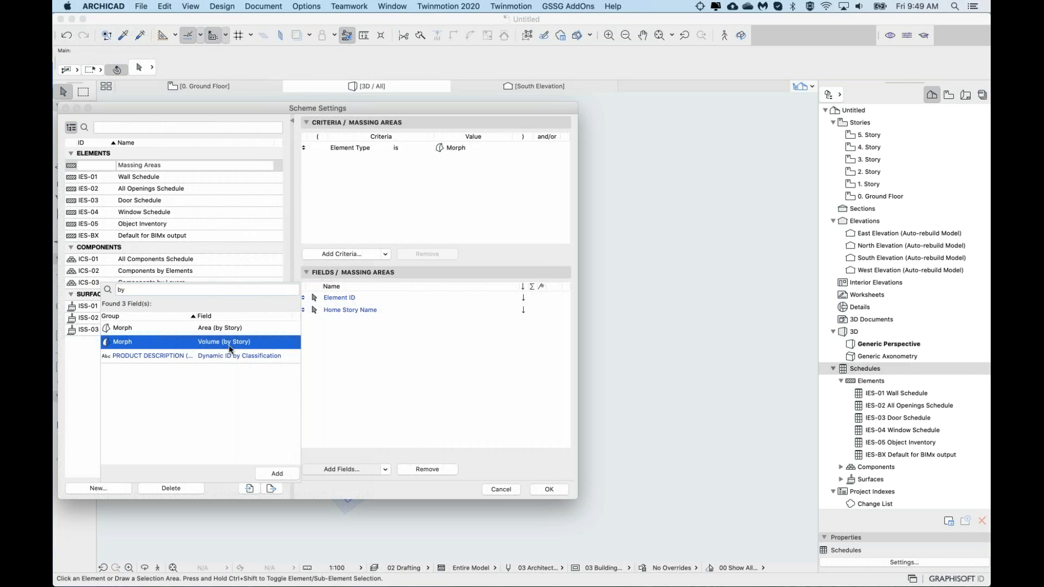
click(215, 329)
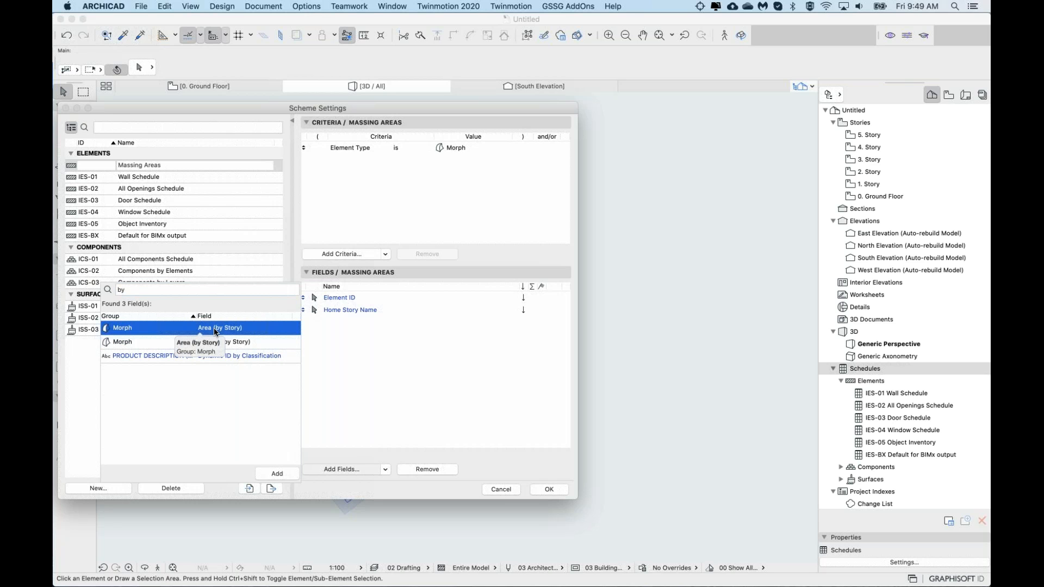
double_click(204, 328)
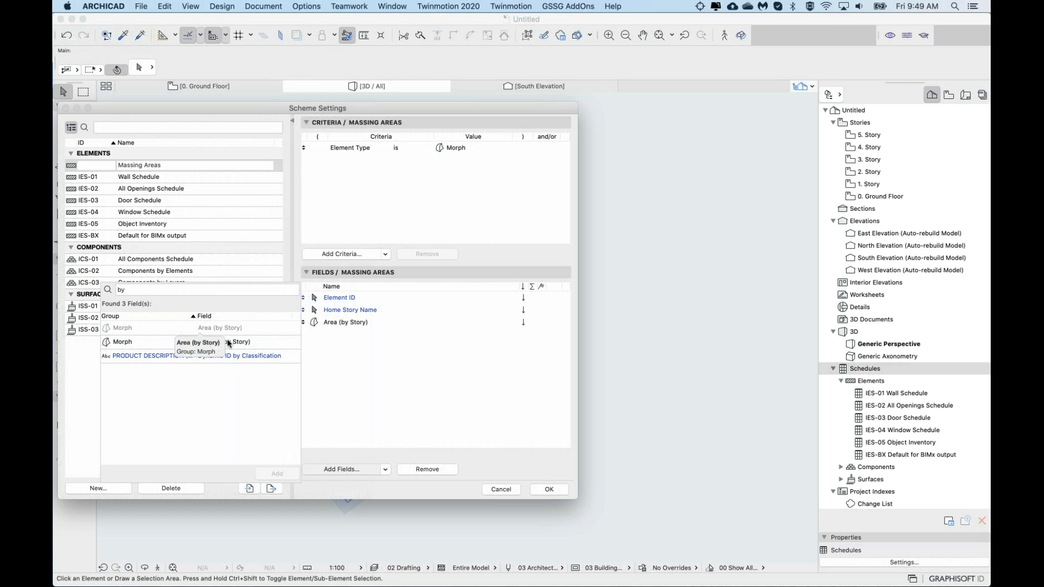
double_click(227, 342)
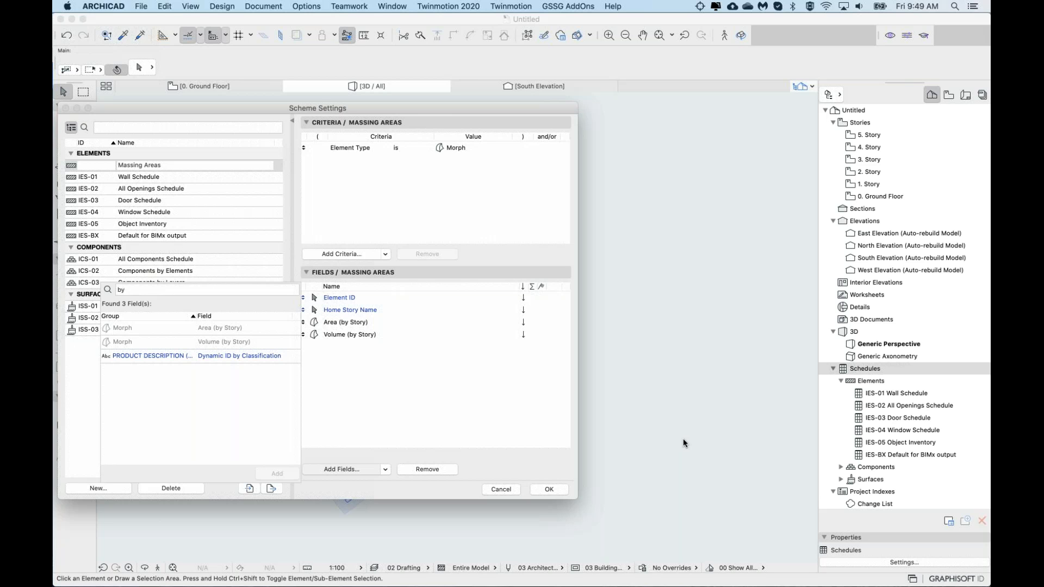
click(390, 415)
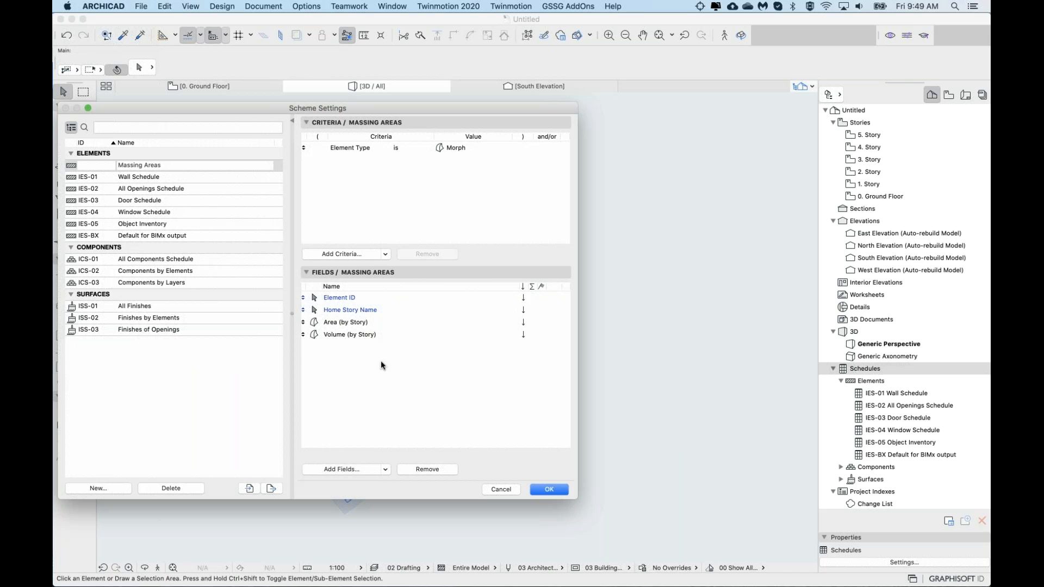
Step: Search the available fields for "previ" and add the 2D Plan Preview field to the Massing Areas scheme
drag(458, 106, 465, 115)
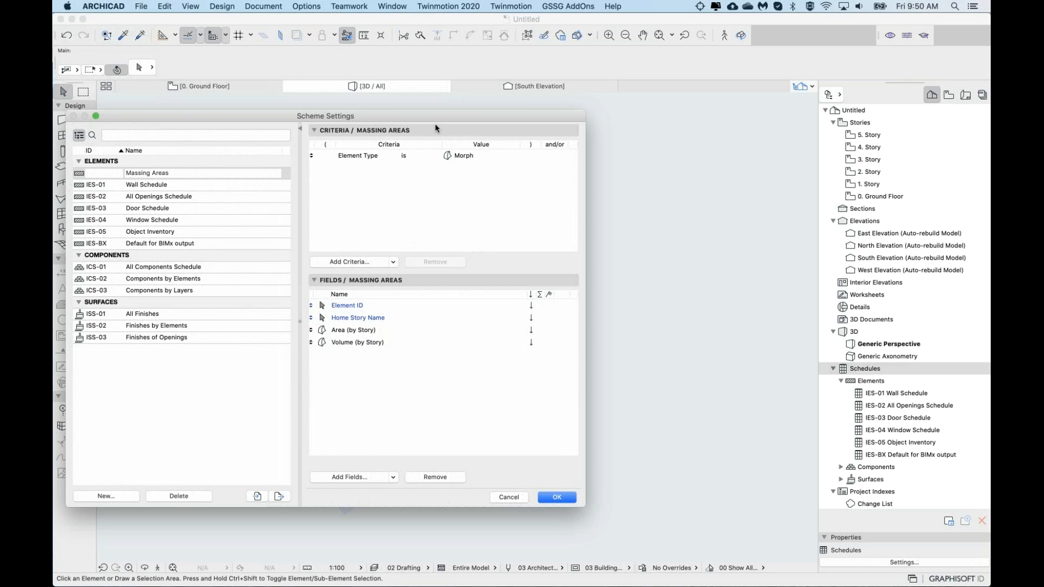
click(357, 156)
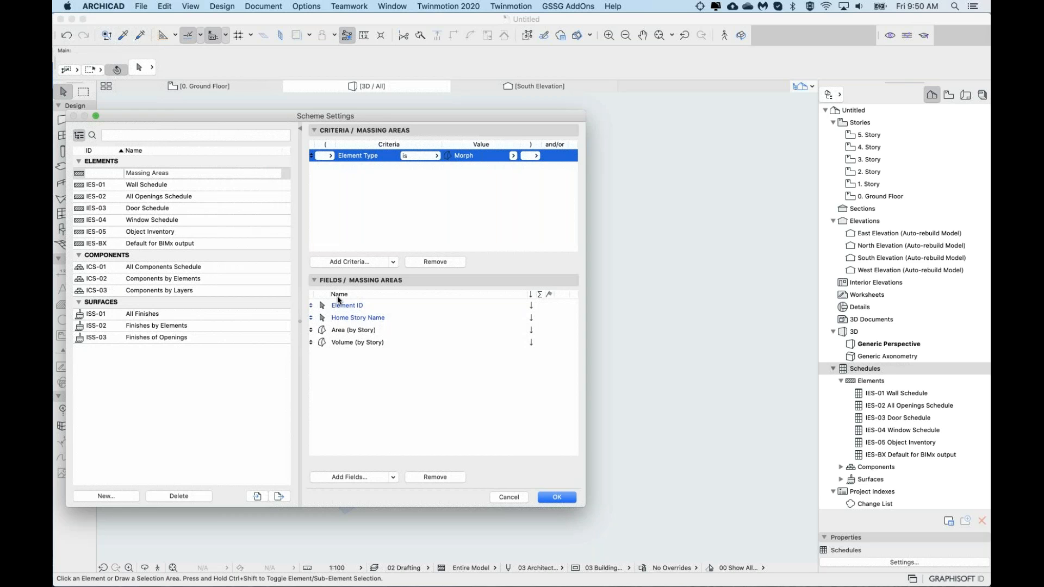
click(356, 477)
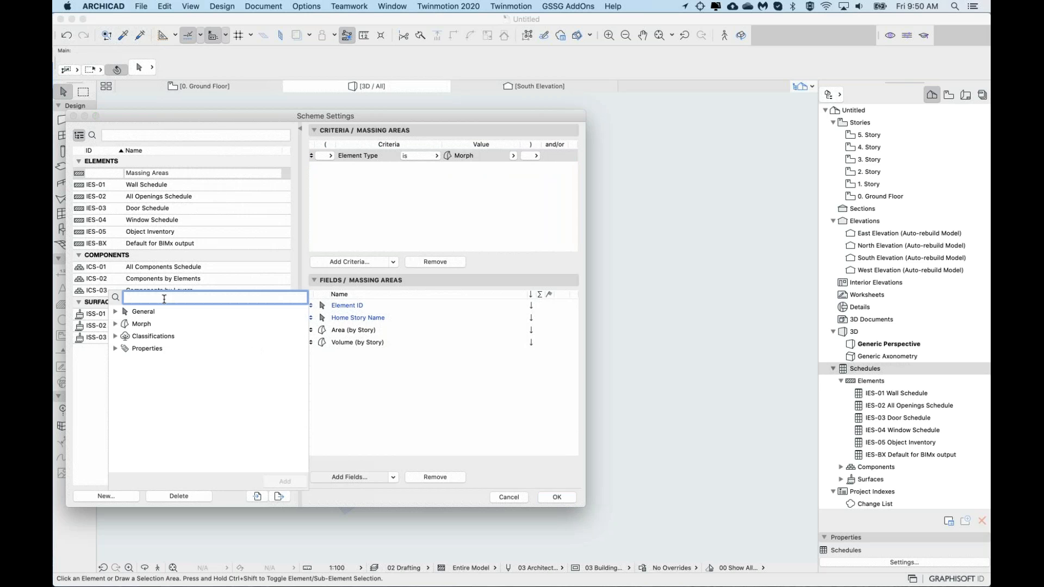
text(prevew)
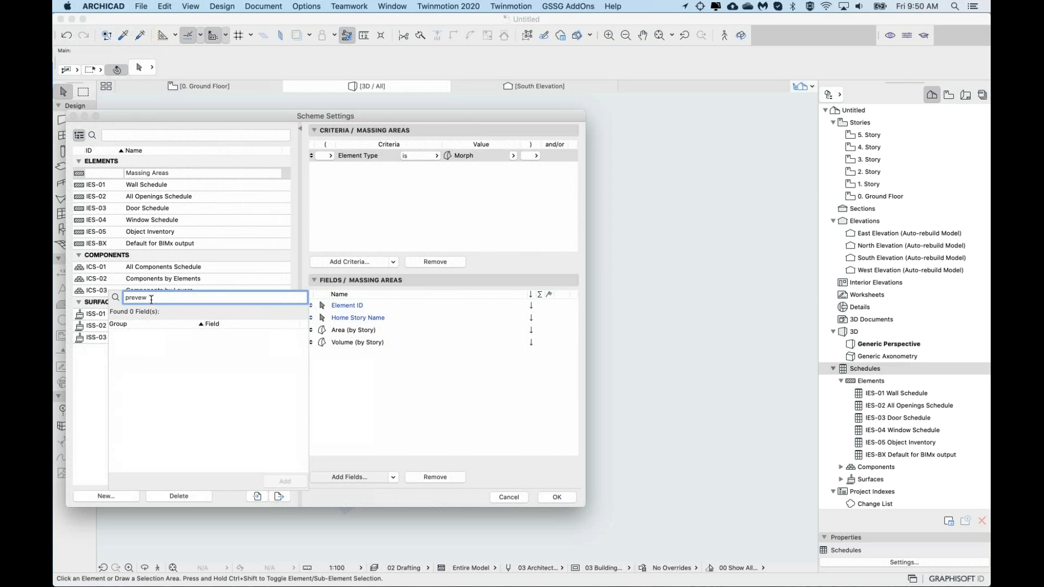
key(BackSpace)
key(BackSpace)
key(BackSpace)
text(v)
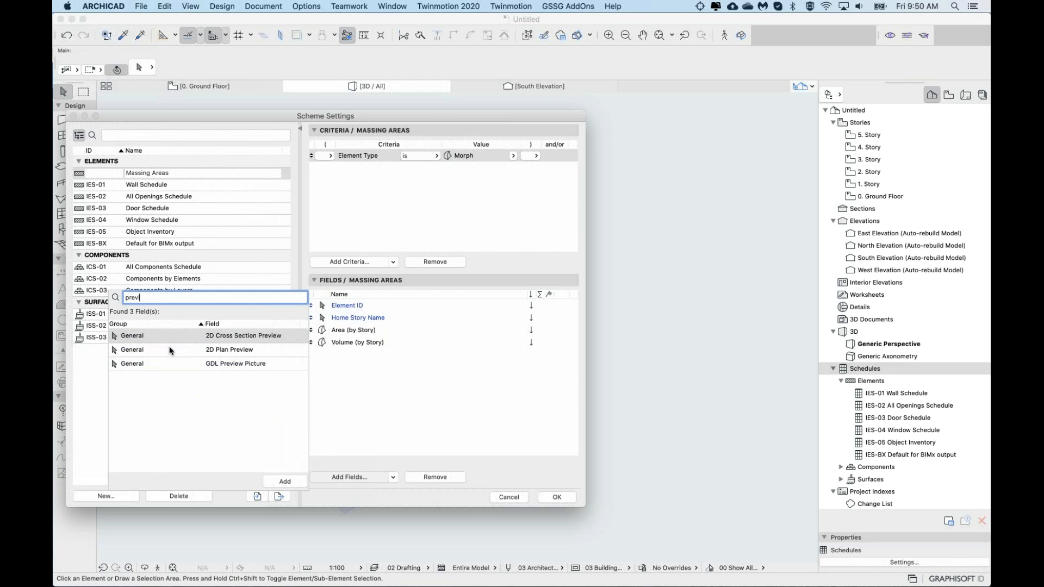
click(187, 349)
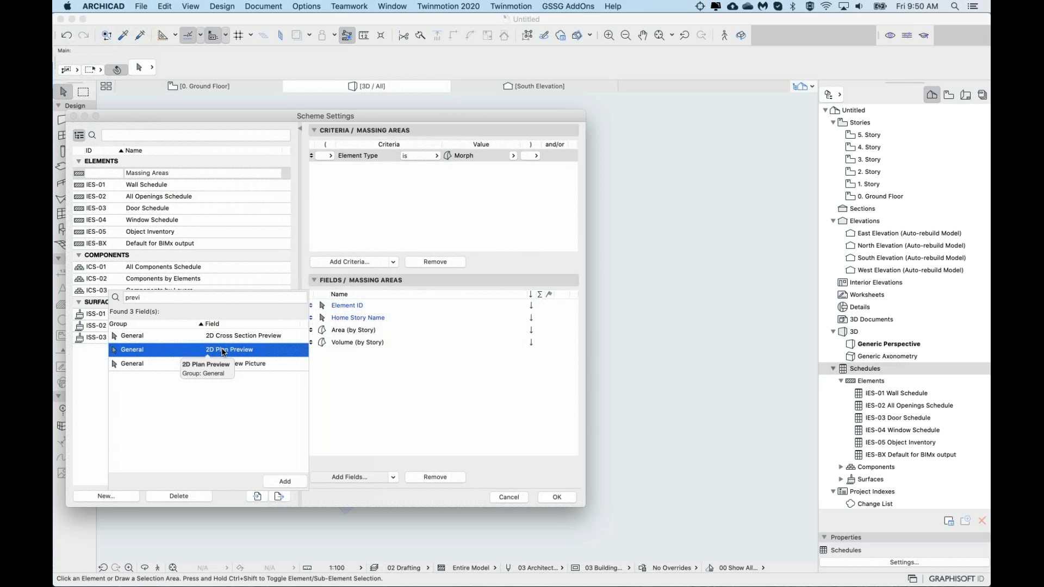
double_click(223, 351)
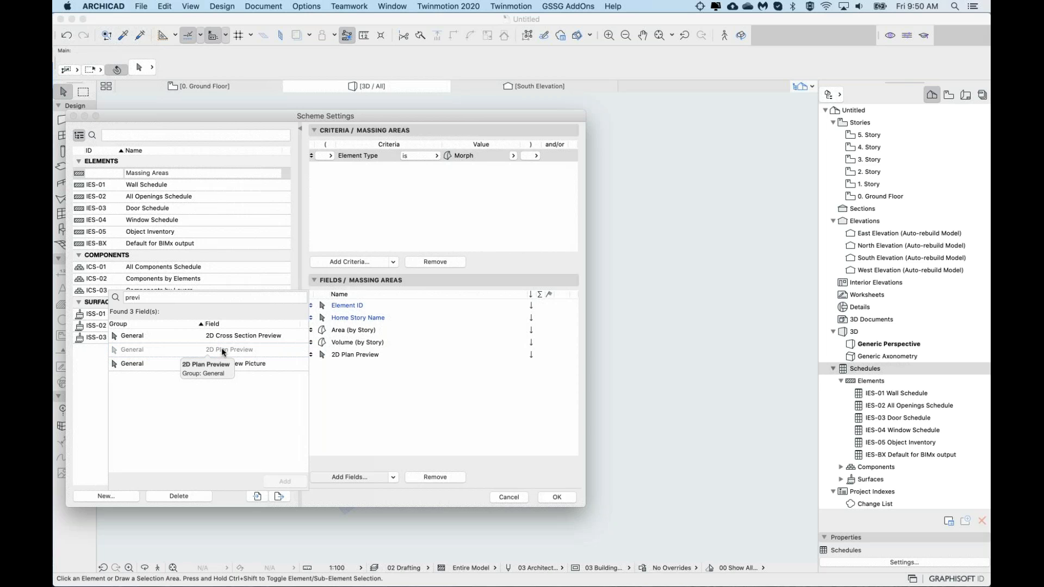
Step: Search the available fields for "3d" and add the 3D Axonometry field to the Massing Areas scheme
double_click(174, 297)
text(3d)
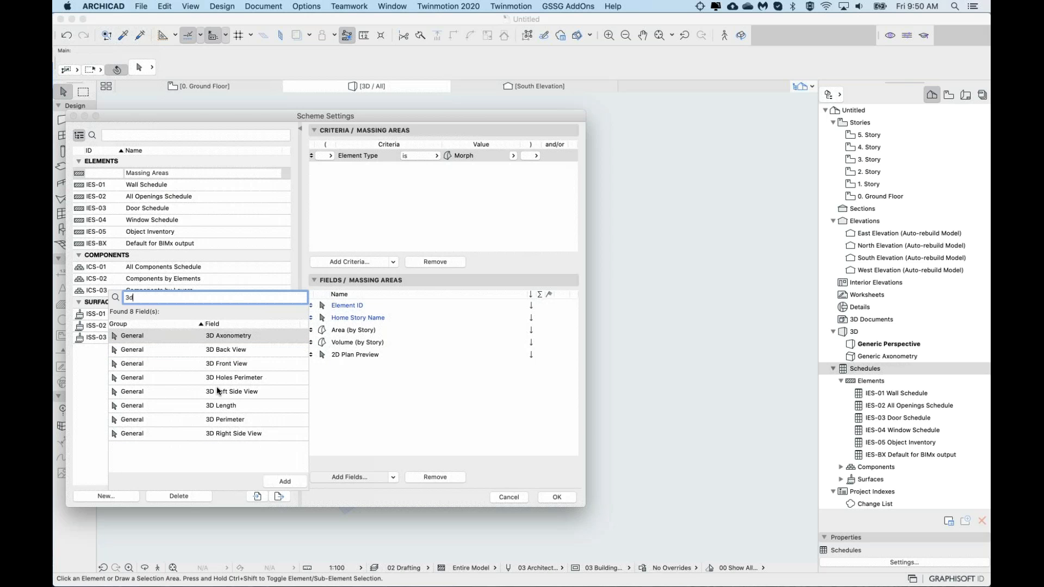
click(197, 333)
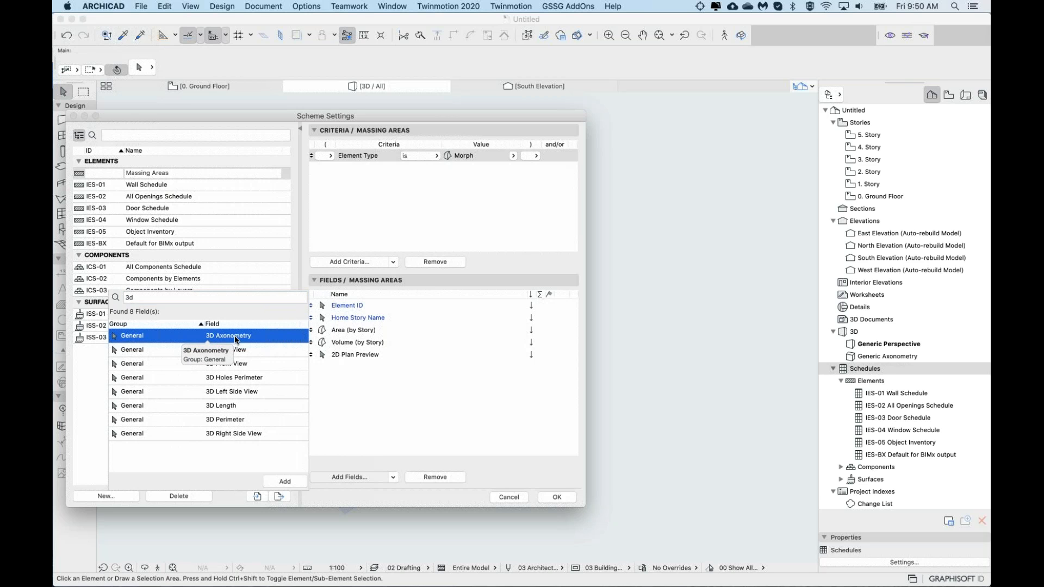
double_click(200, 337)
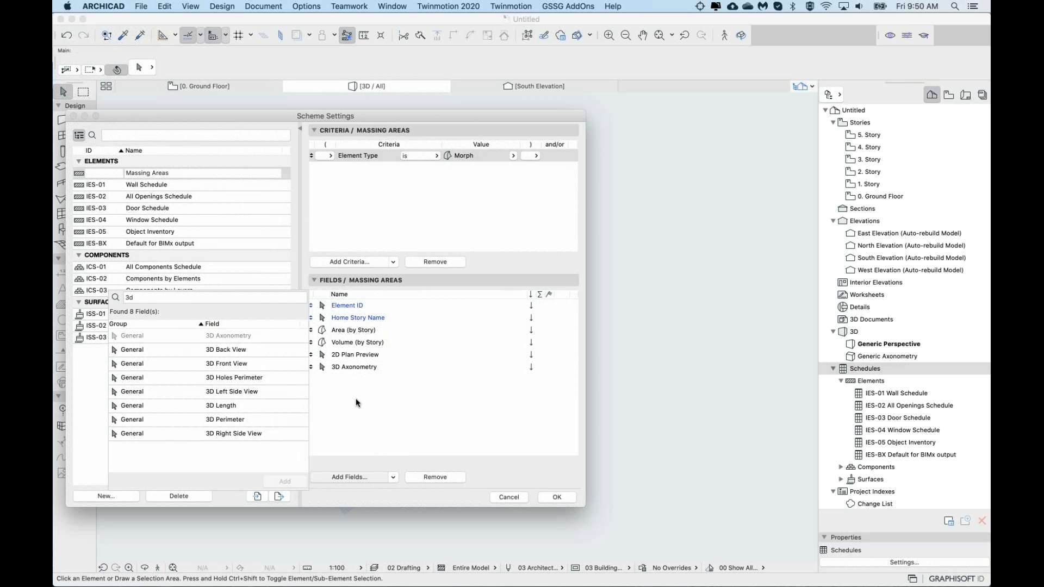
click(344, 406)
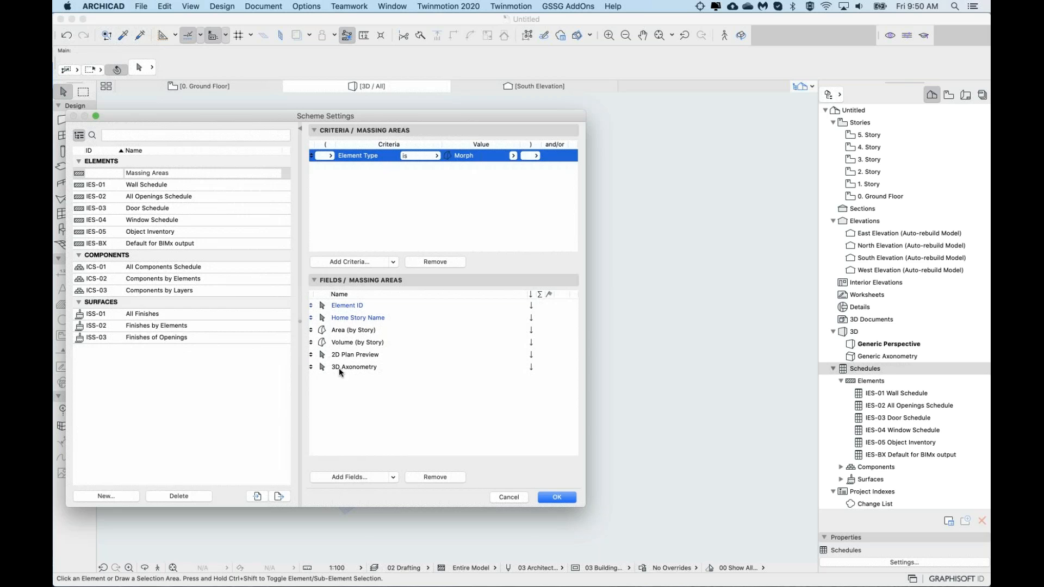
Step: Reorder the fields so 2D Plan Preview and 3D Axonometry directly follow Element ID, and accept the scheme settings
click(332, 355)
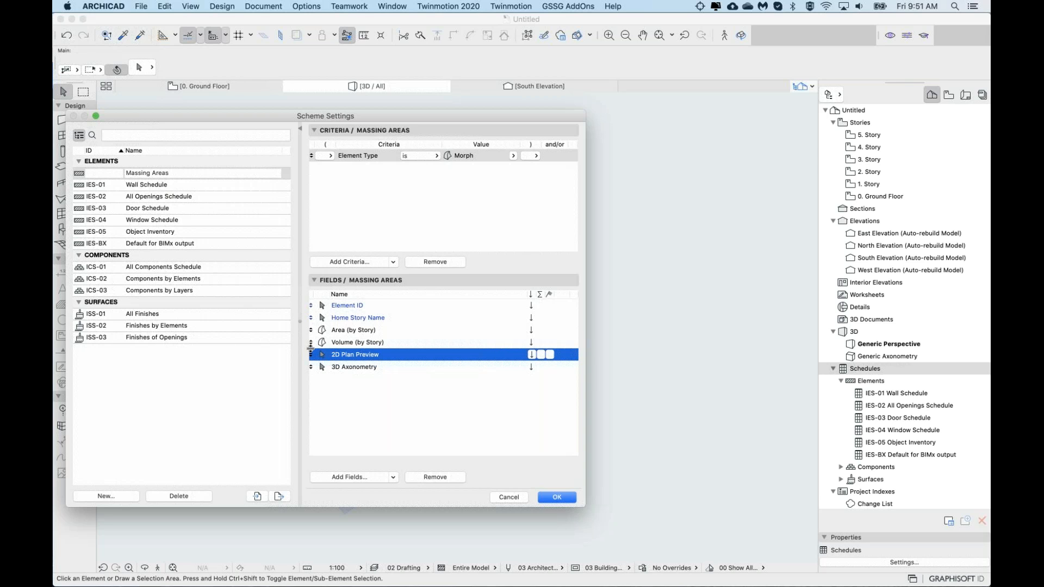
drag(310, 351, 310, 317)
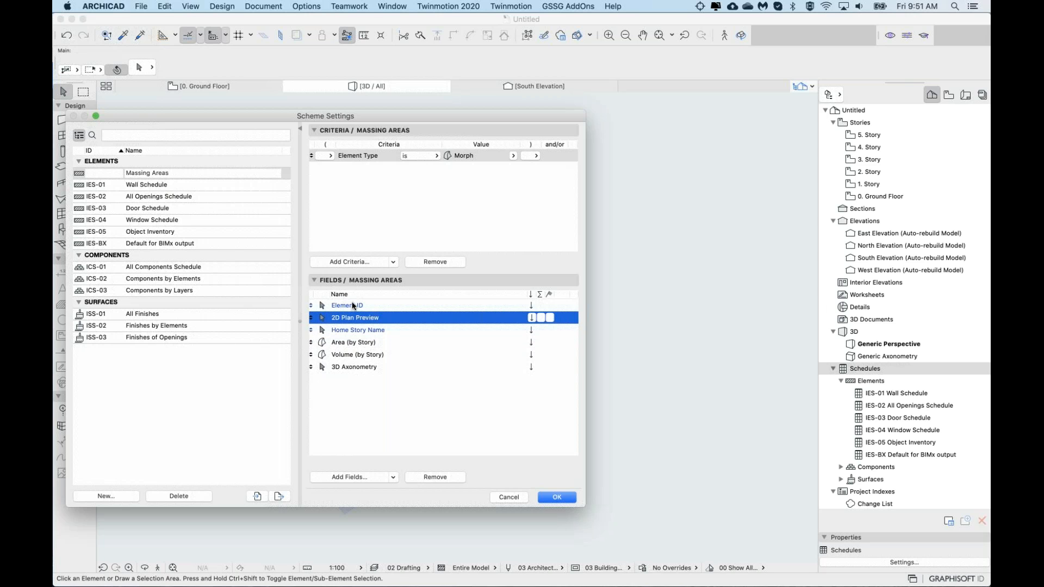
click(336, 368)
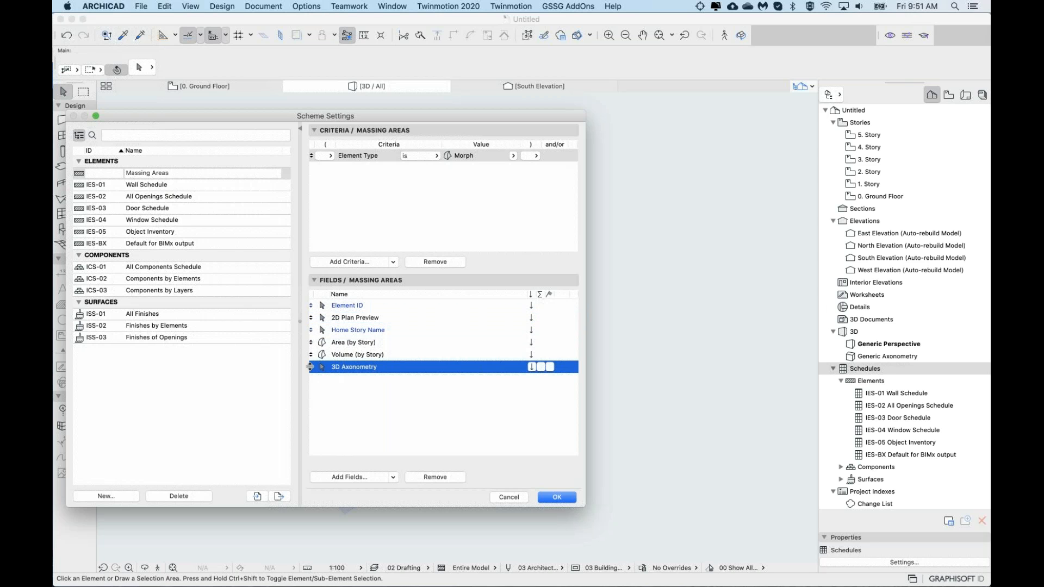
drag(358, 367, 359, 320)
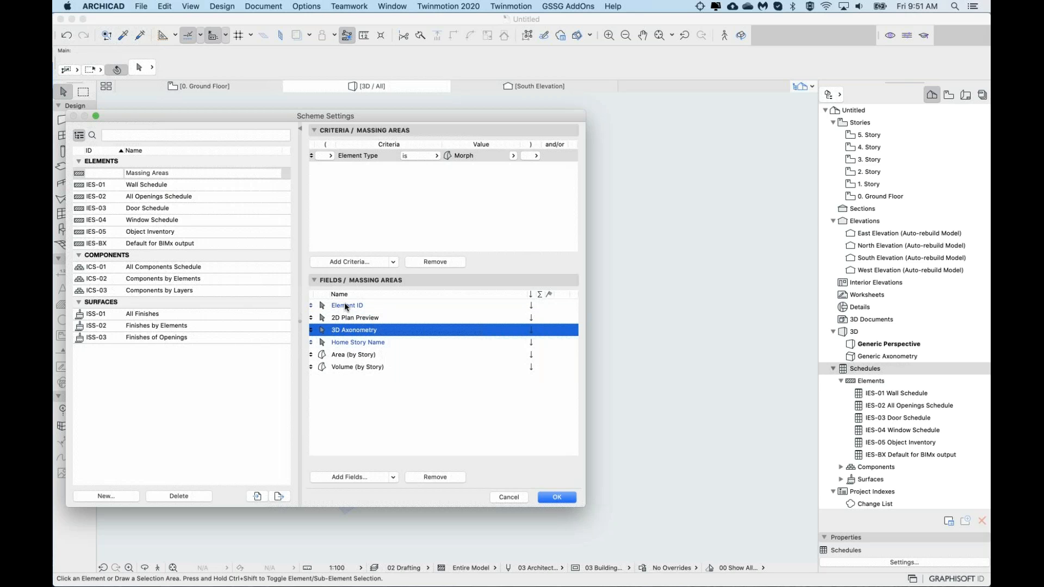
click(361, 393)
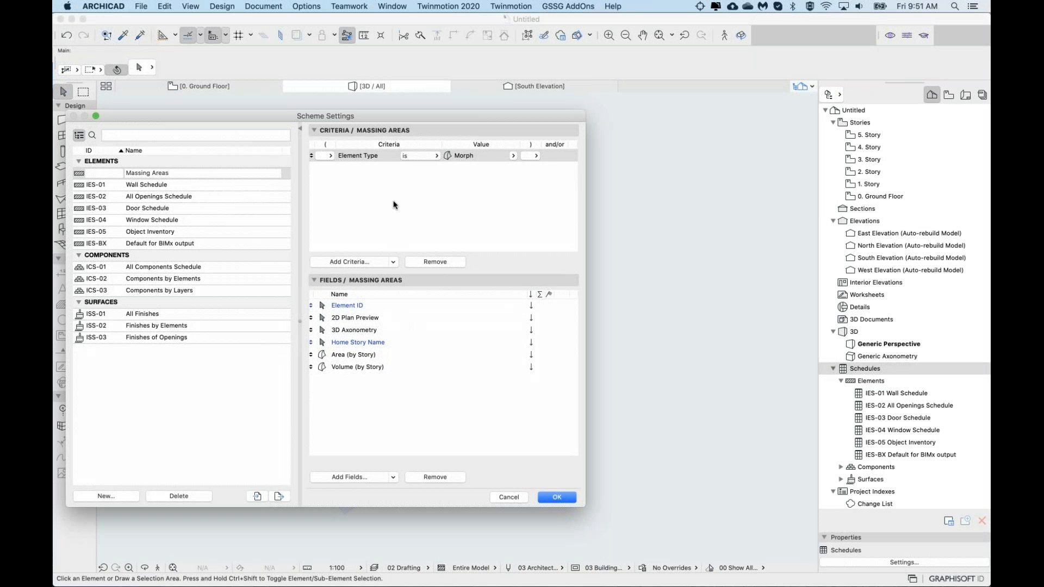
click(557, 497)
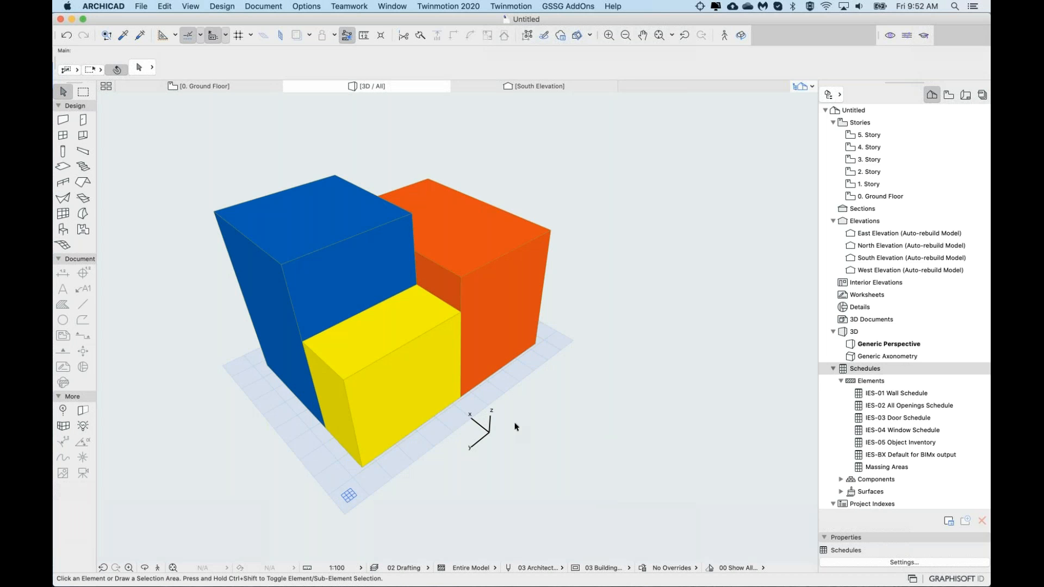
Step: Open the new Massing Areas schedule from the project's element schedules
scroll(890, 380, down, 1)
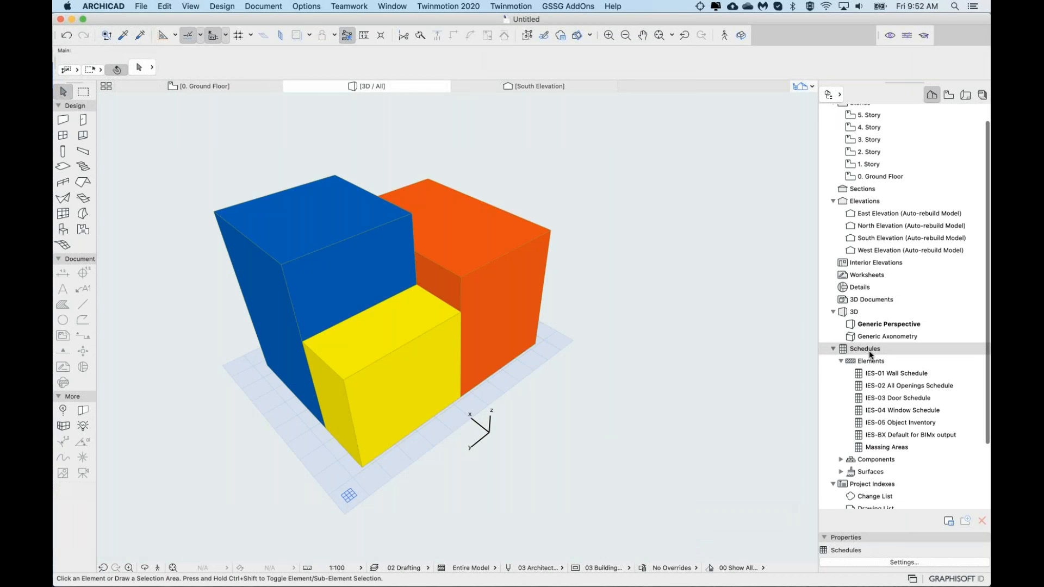
click(870, 449)
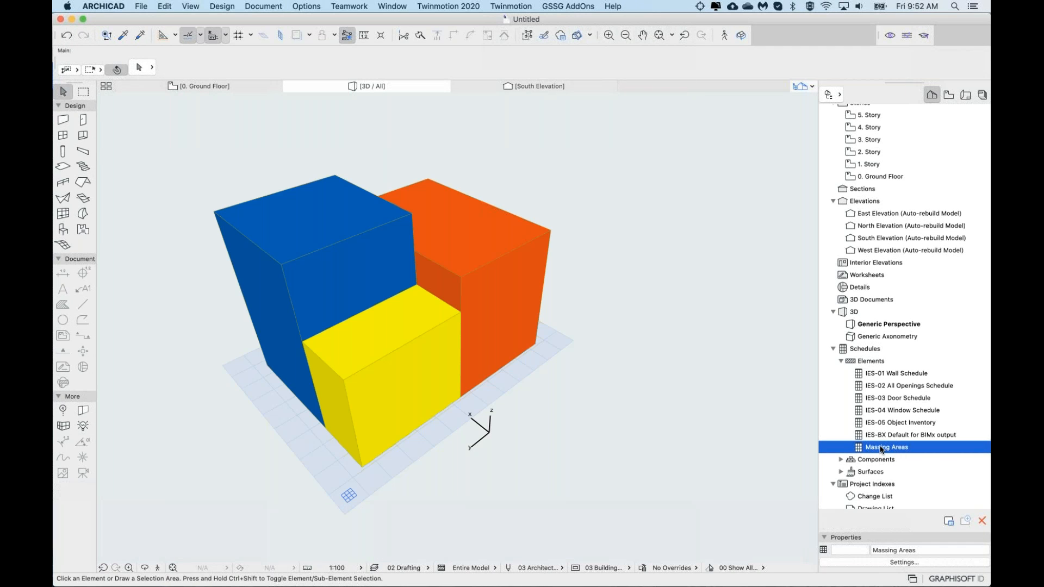
double_click(882, 448)
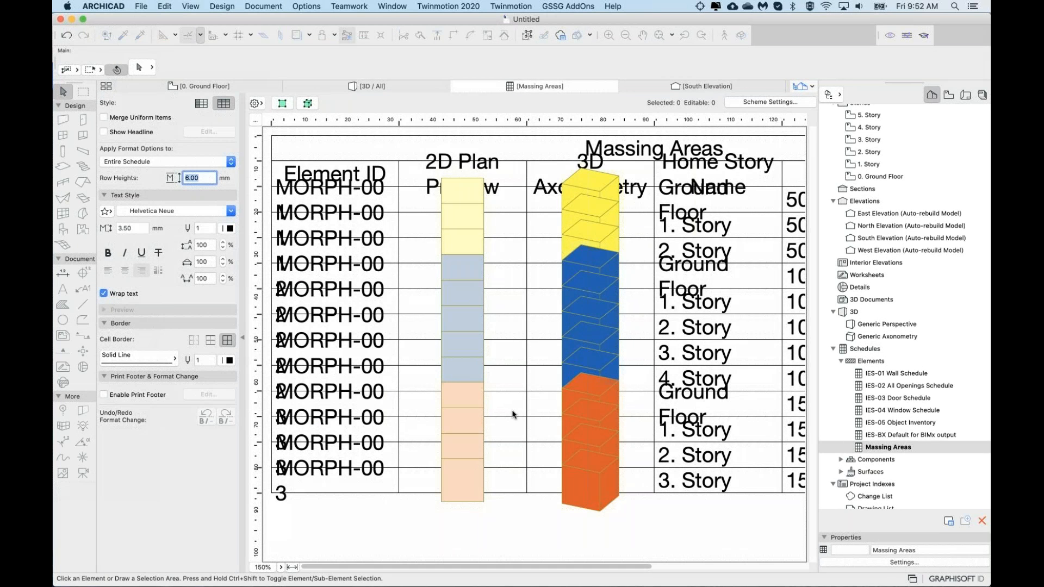
key(super+Tab)
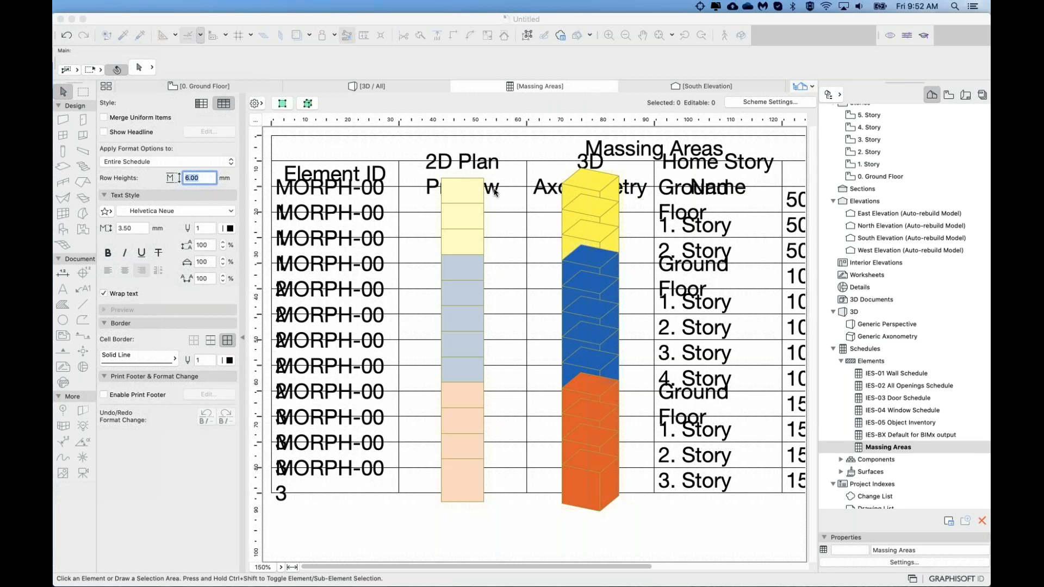
click(426, 226)
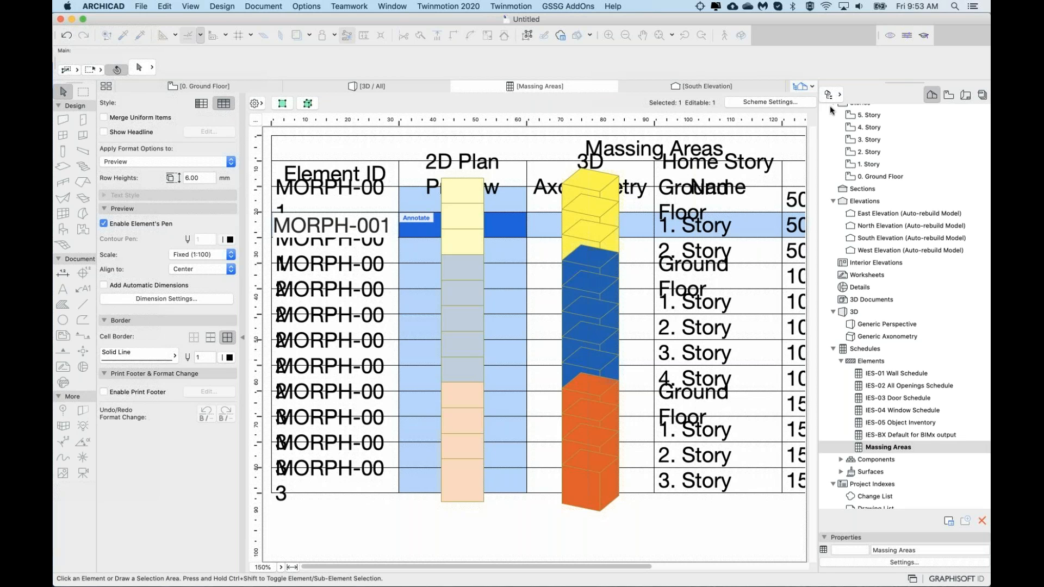
key(super+Tab)
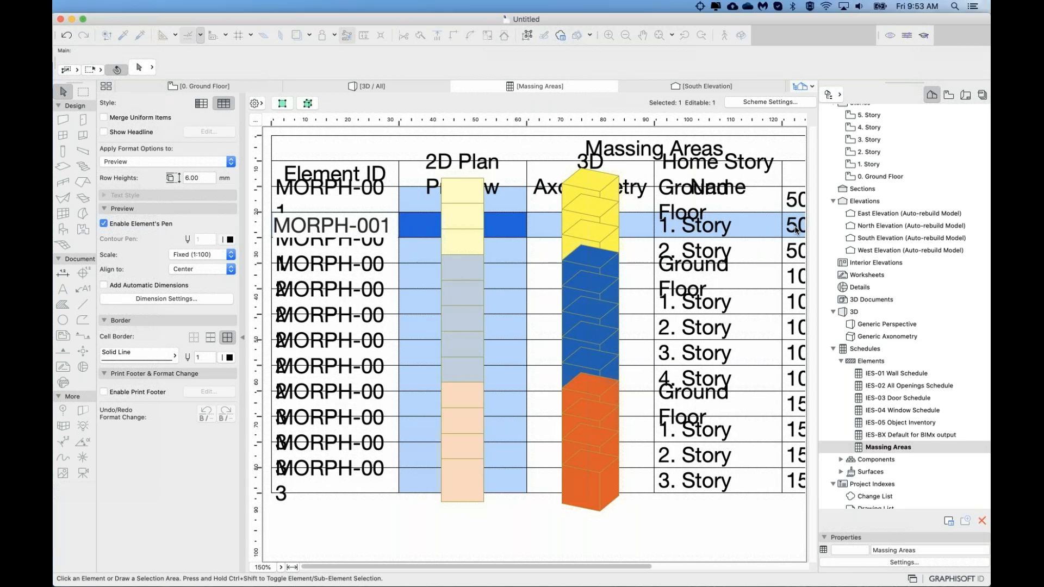
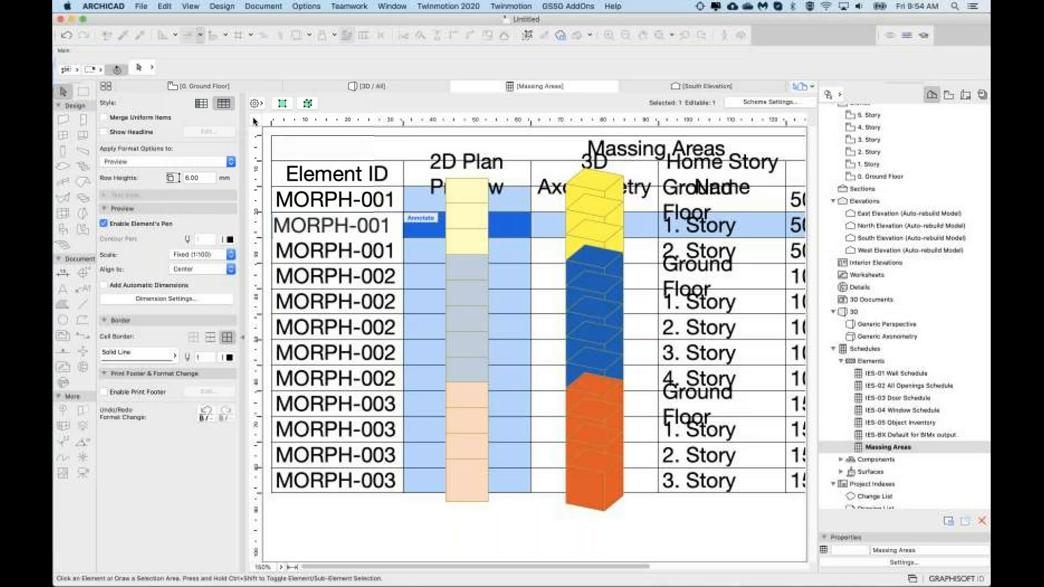
Step: Resize all columns and rows of the Massing Areas schedule to fit their content, and accept the cell sizes
click(254, 121)
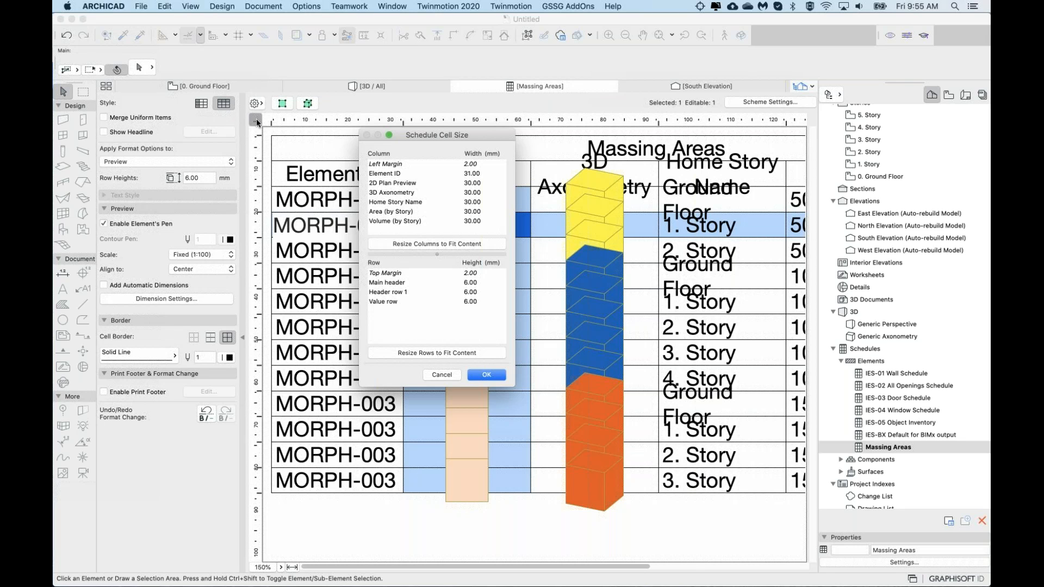
click(454, 163)
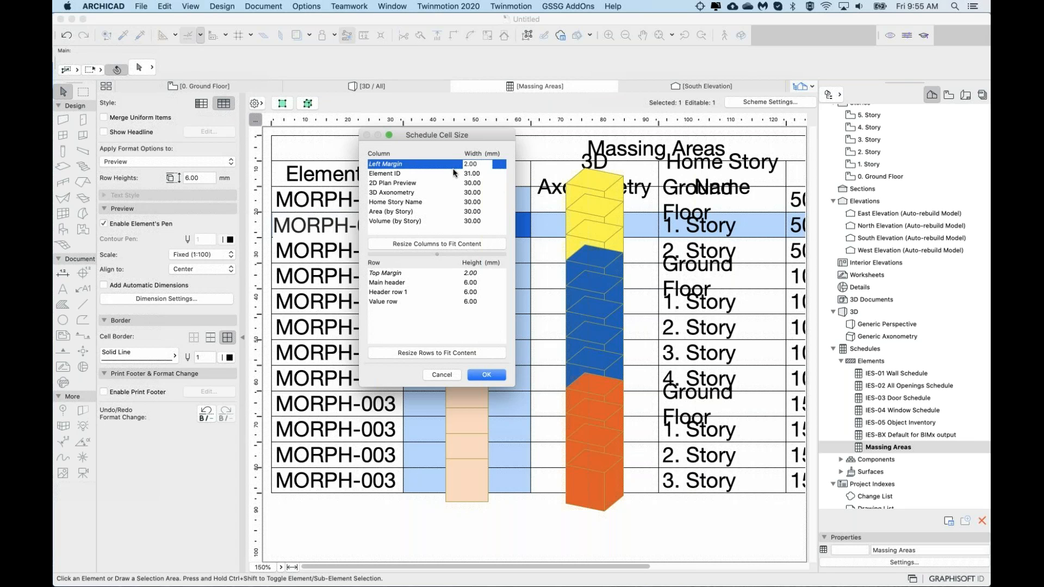
click(454, 173)
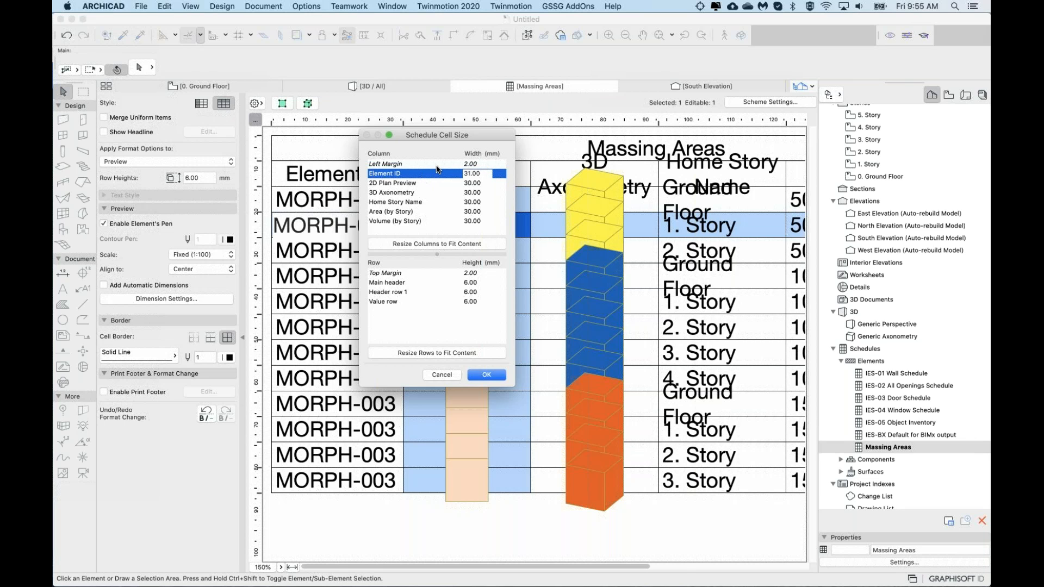
click(429, 244)
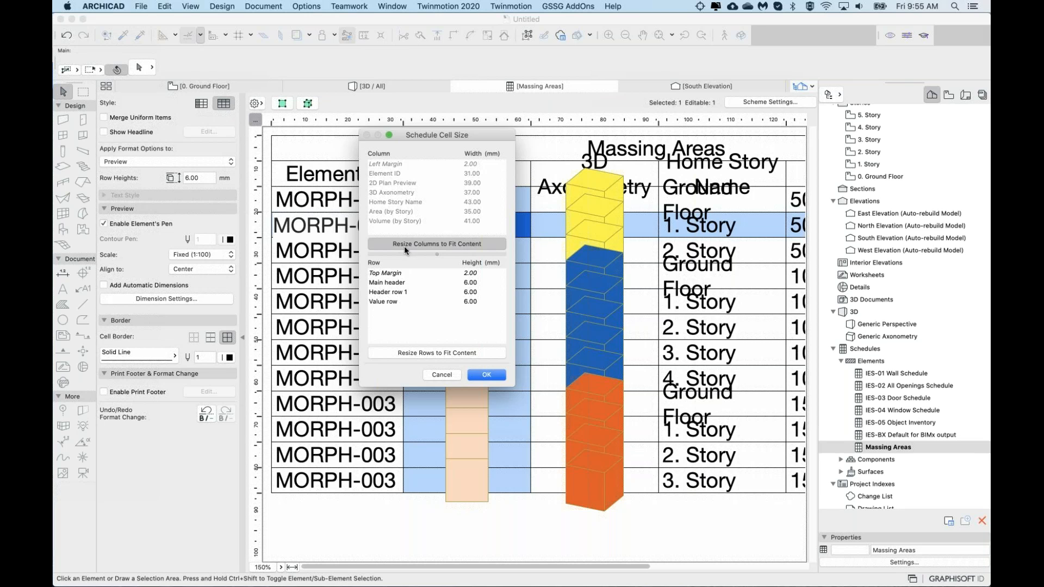
click(399, 353)
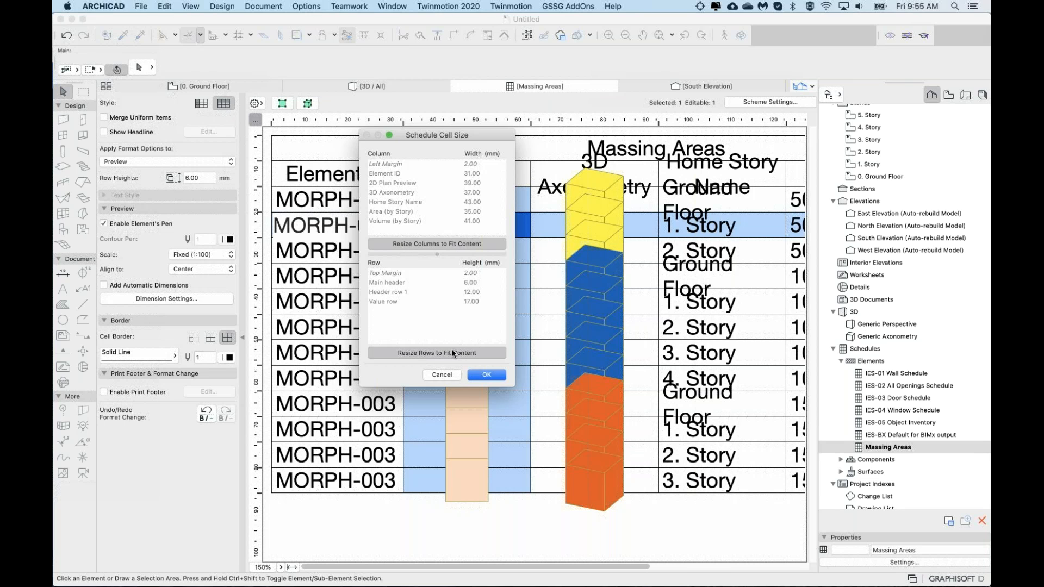
click(449, 244)
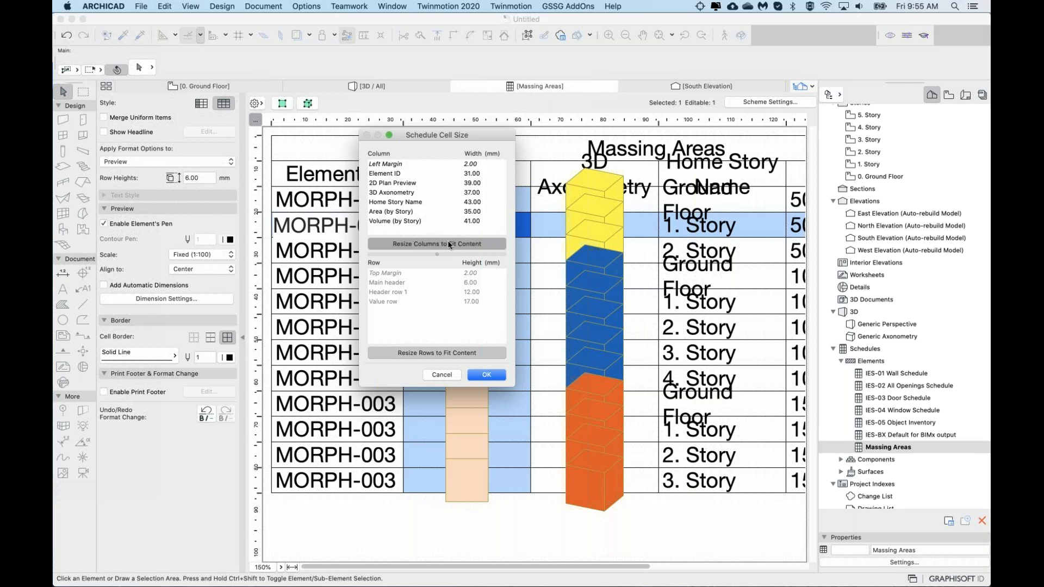
click(427, 354)
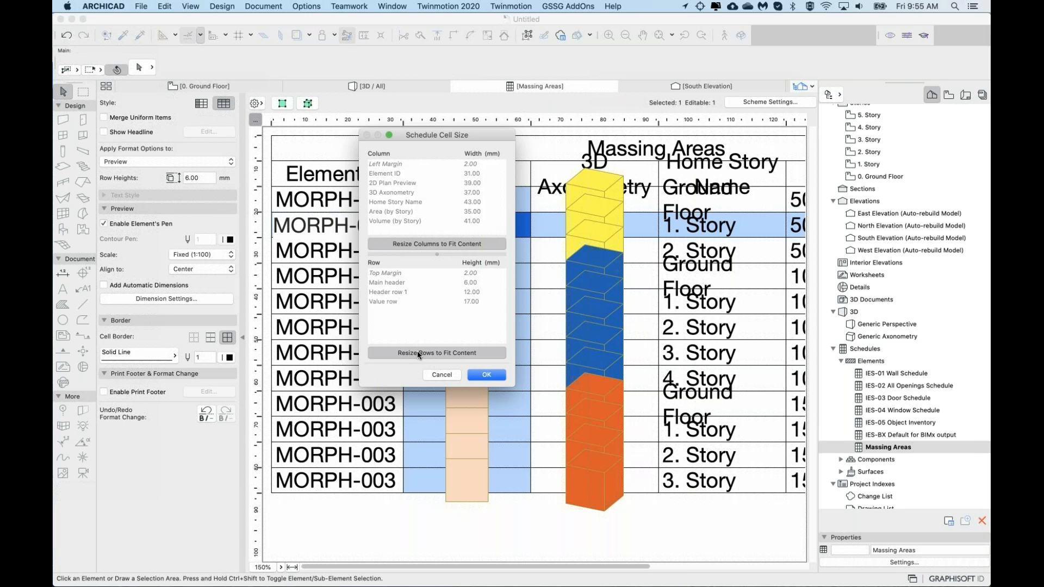
click(487, 375)
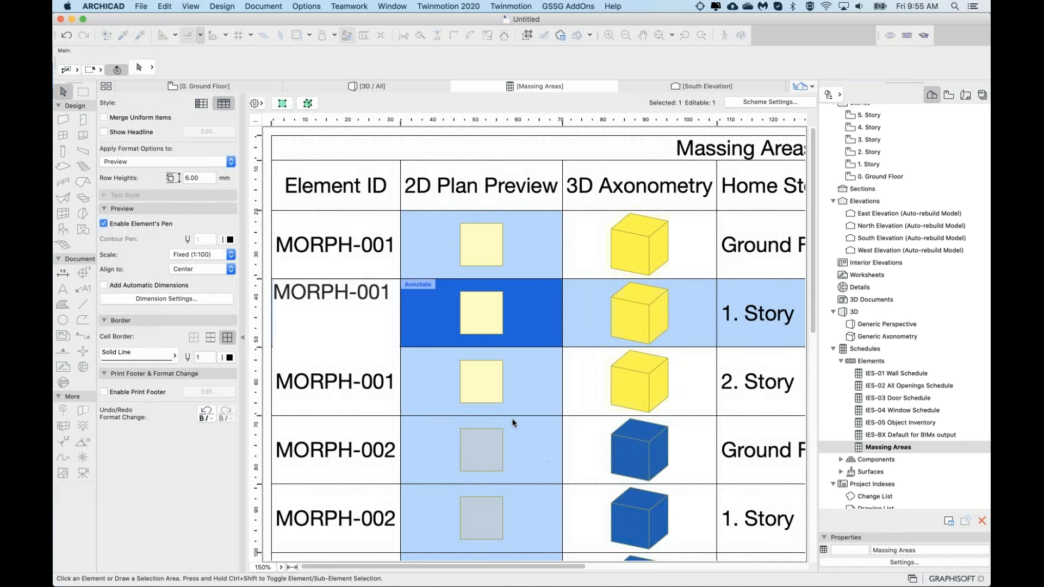
Step: Refit the column widths and row heights a second time so the header row tightens around its single-line titles
click(254, 117)
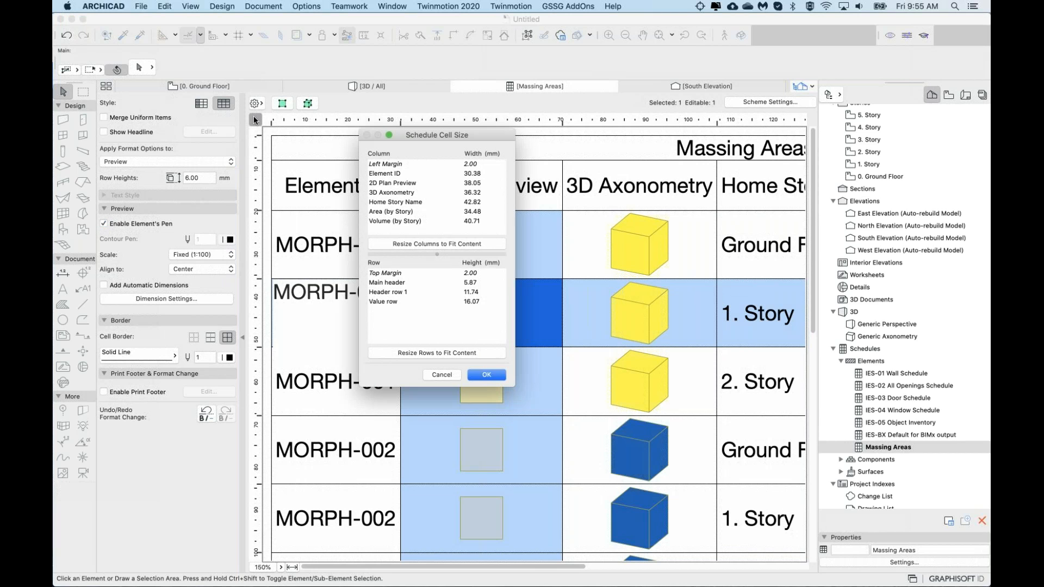
click(461, 240)
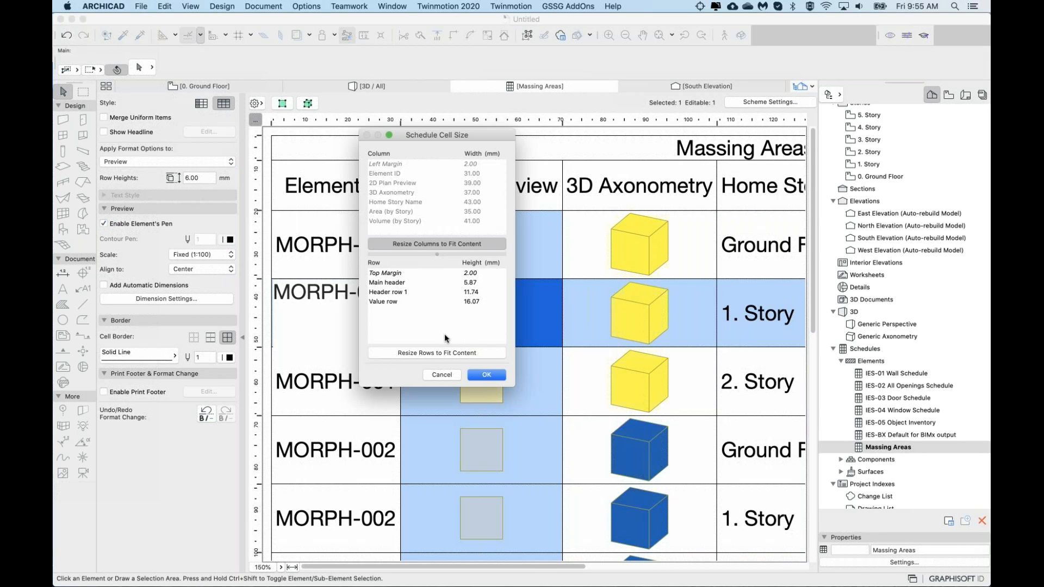
click(446, 353)
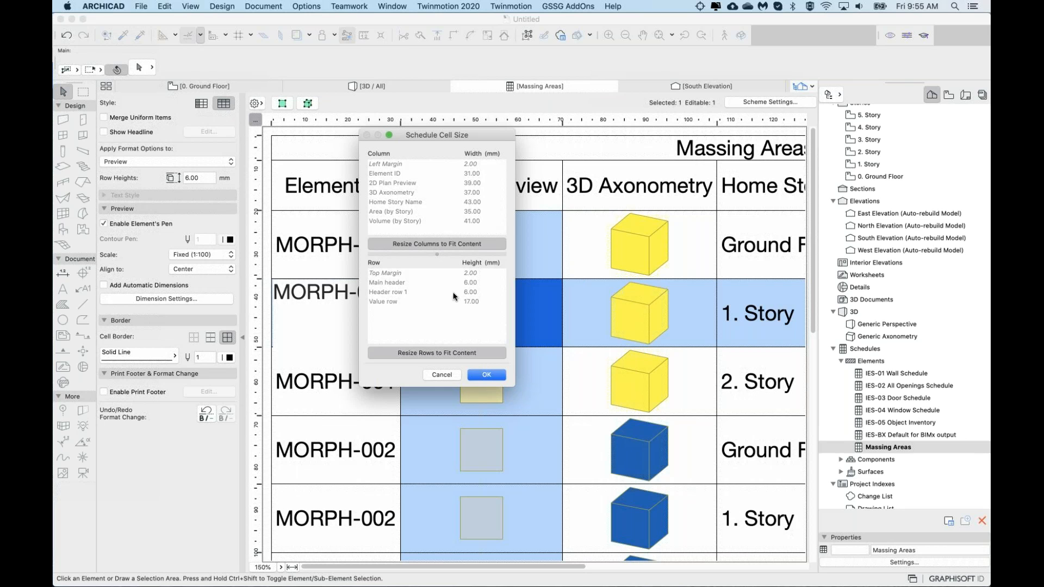
click(487, 375)
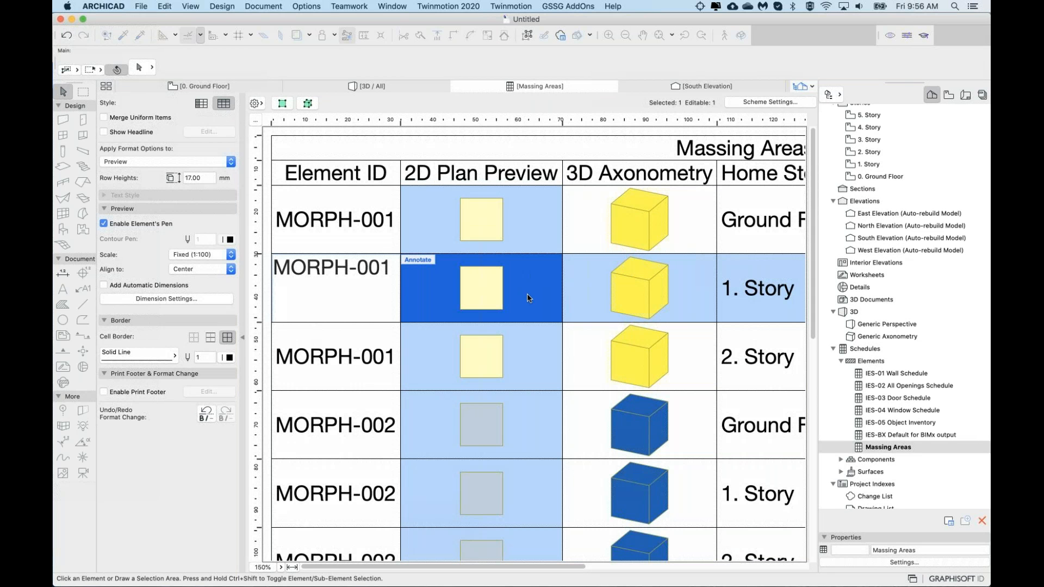
Step: Examine the Element IDs and previews of the yellow, blue and orange masses throughout the schedule
scroll(536, 288, down, 5)
scroll(534, 280, up, 5)
scroll(590, 296, down, 5)
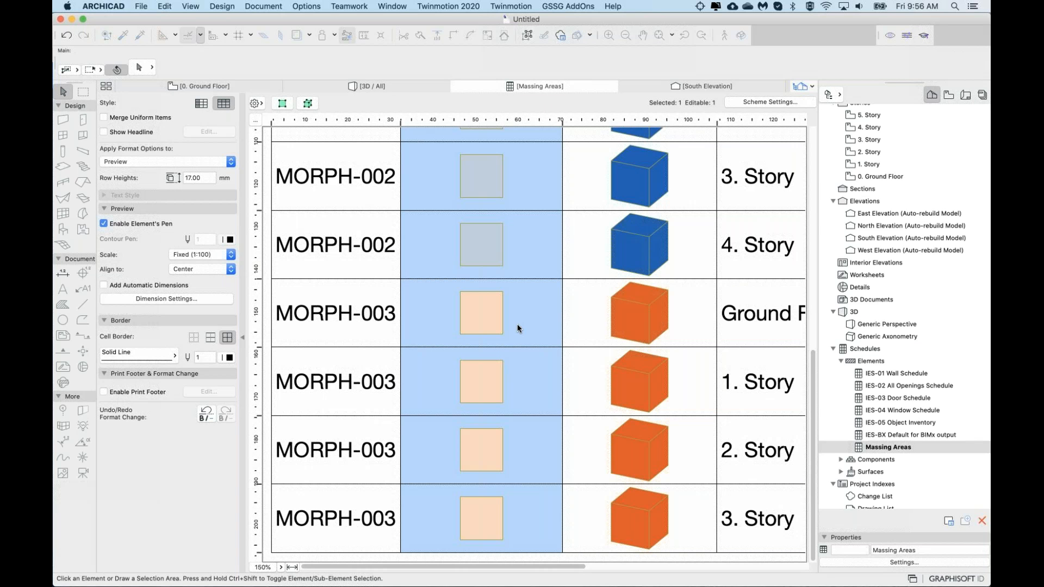
scroll(400, 304, up, 10)
click(402, 288)
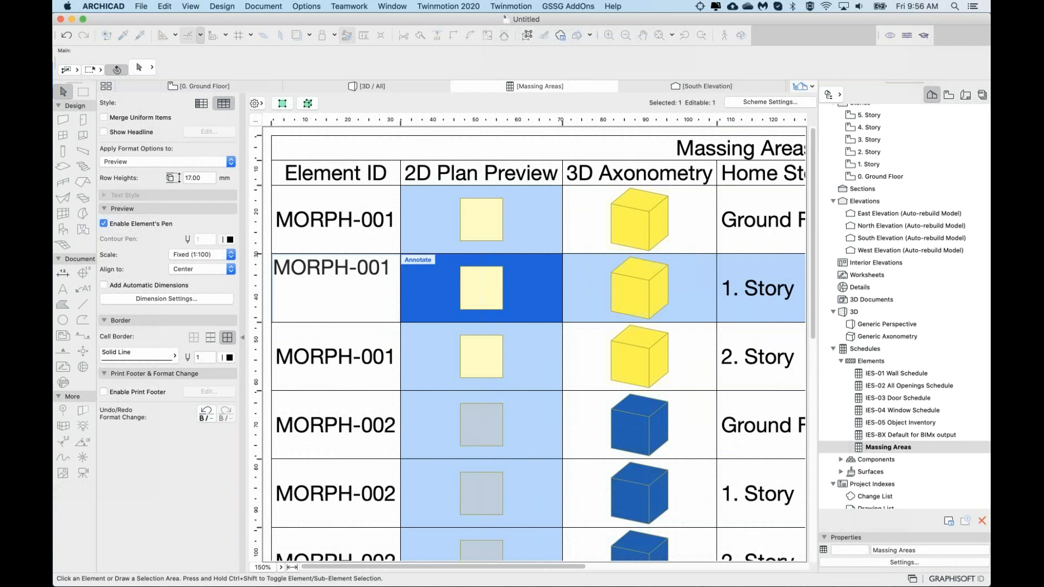
key(Up)
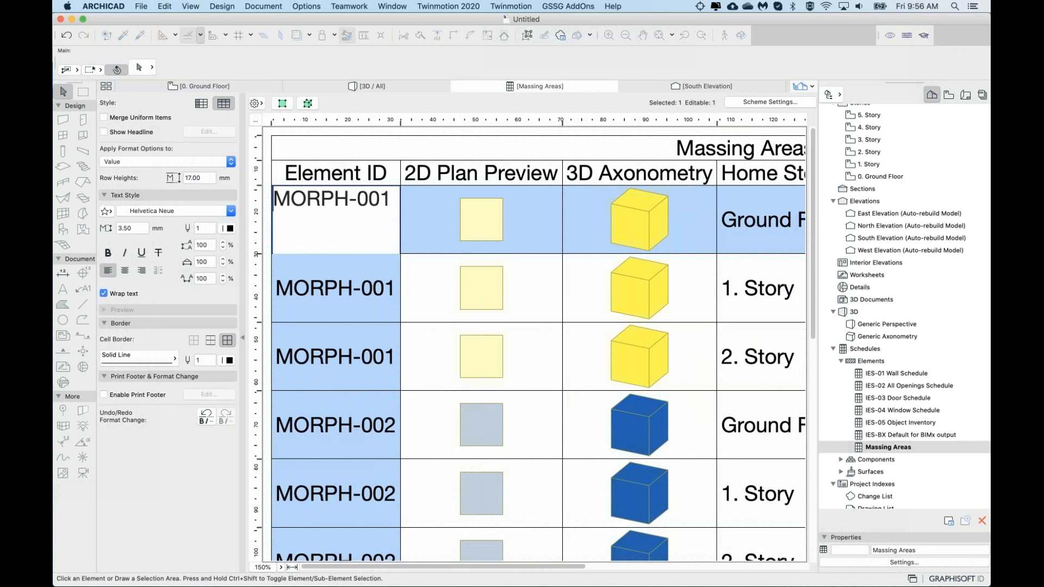
click(335, 424)
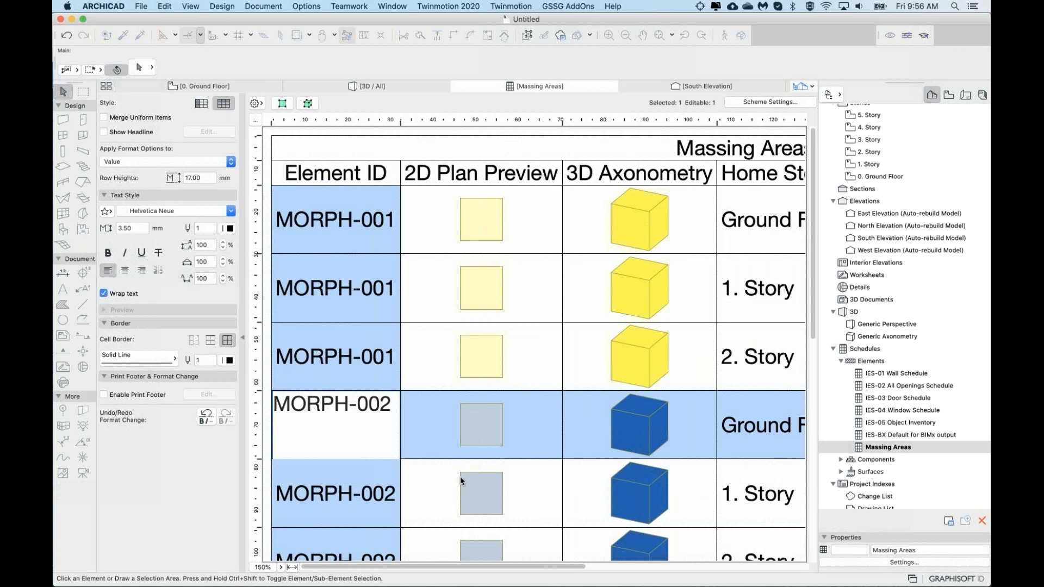
scroll(460, 476, down, 8)
click(331, 350)
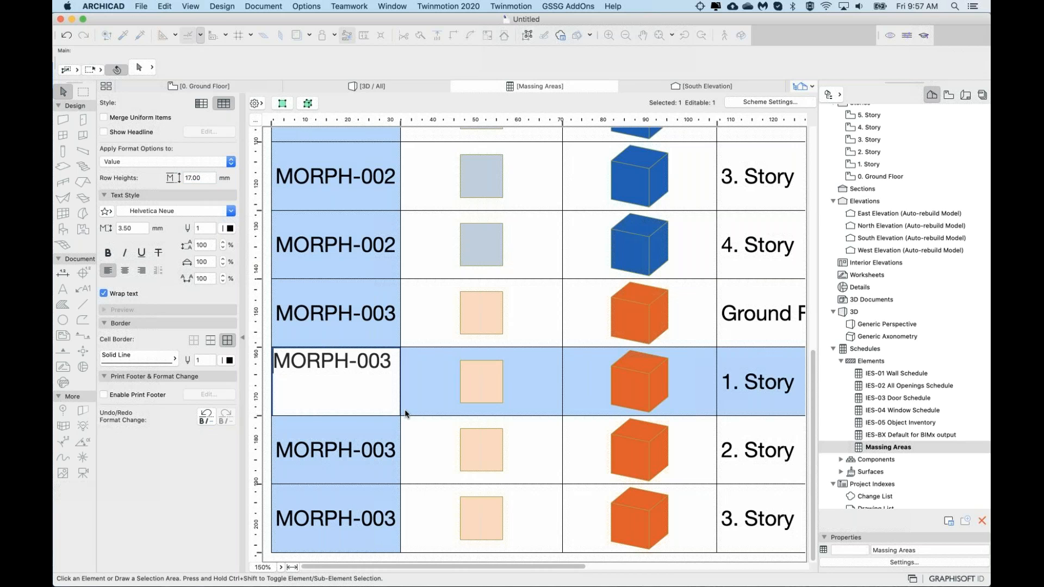
scroll(454, 255, up, 8)
click(372, 230)
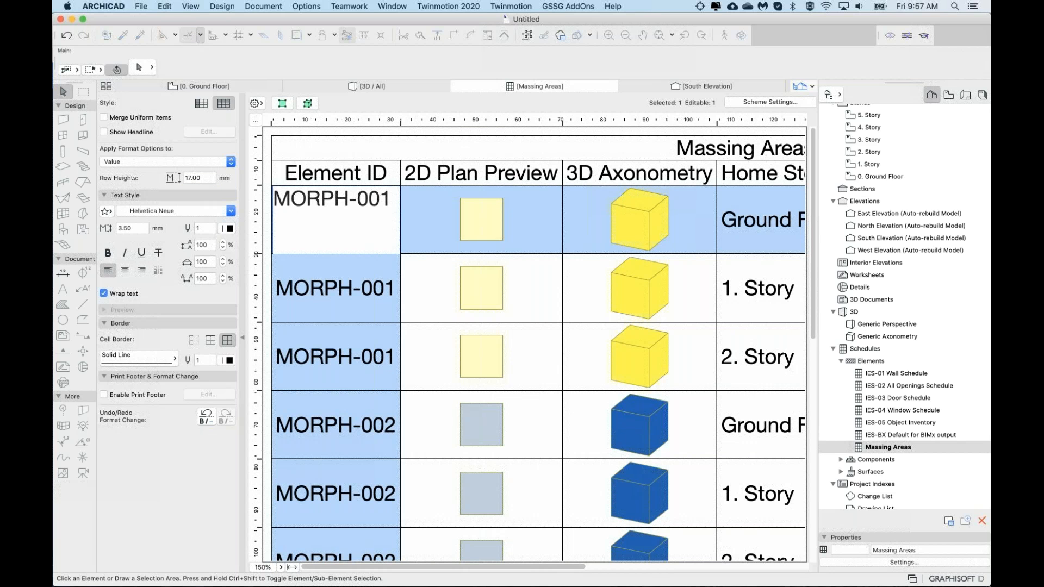
Step: Replace the Element ID of the yellow mass in its 1. Story row with Yellow Building
click(336, 294)
key(Return)
click(346, 265)
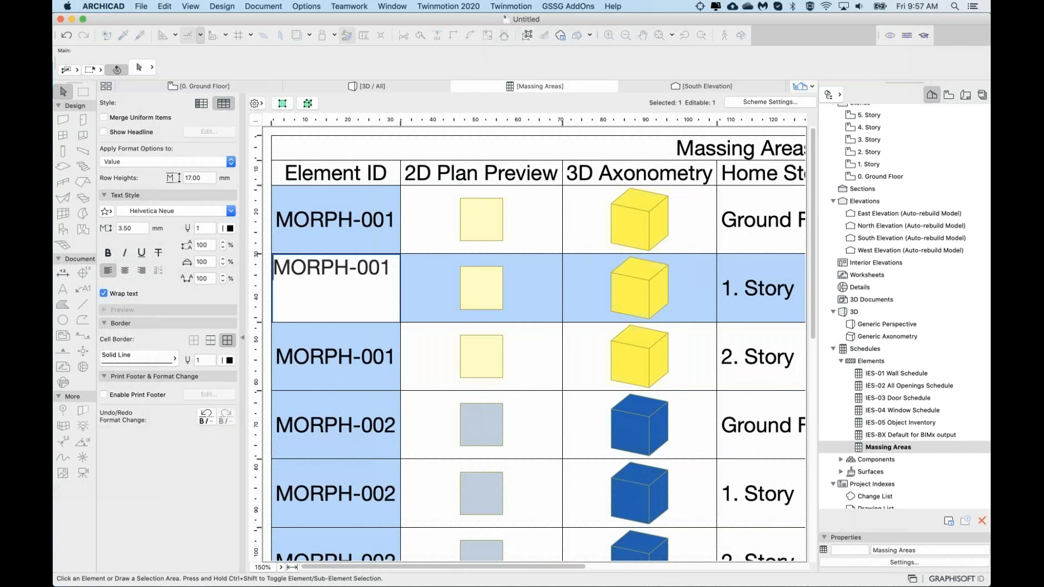
drag(393, 268, 266, 269)
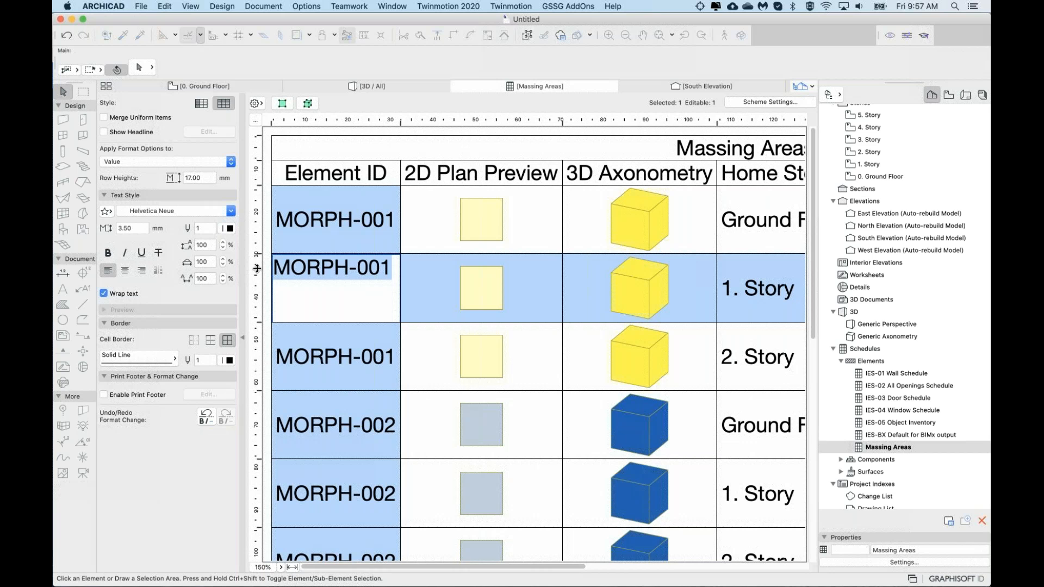
text(Yell)
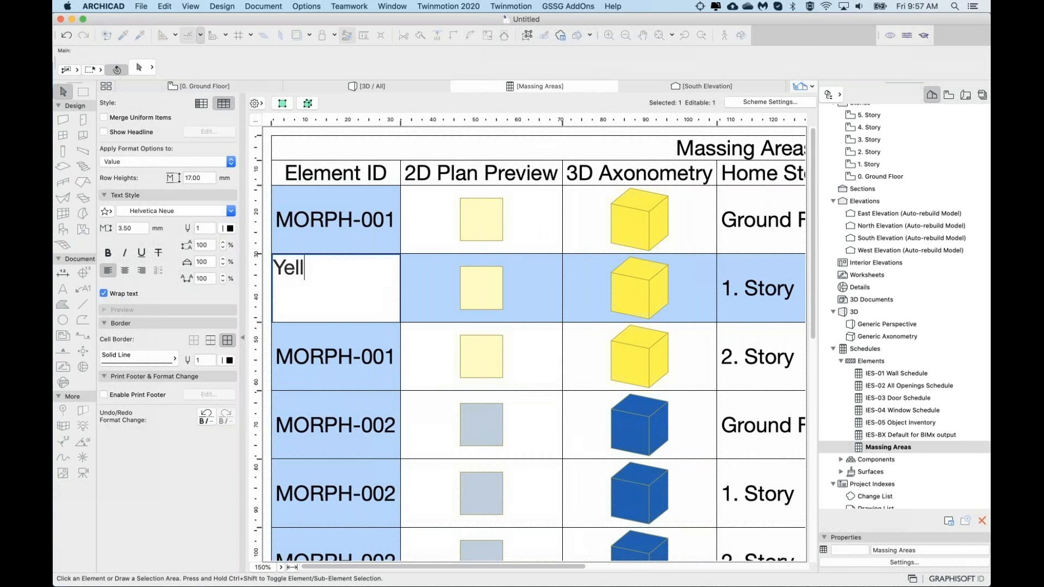
text(ow Building)
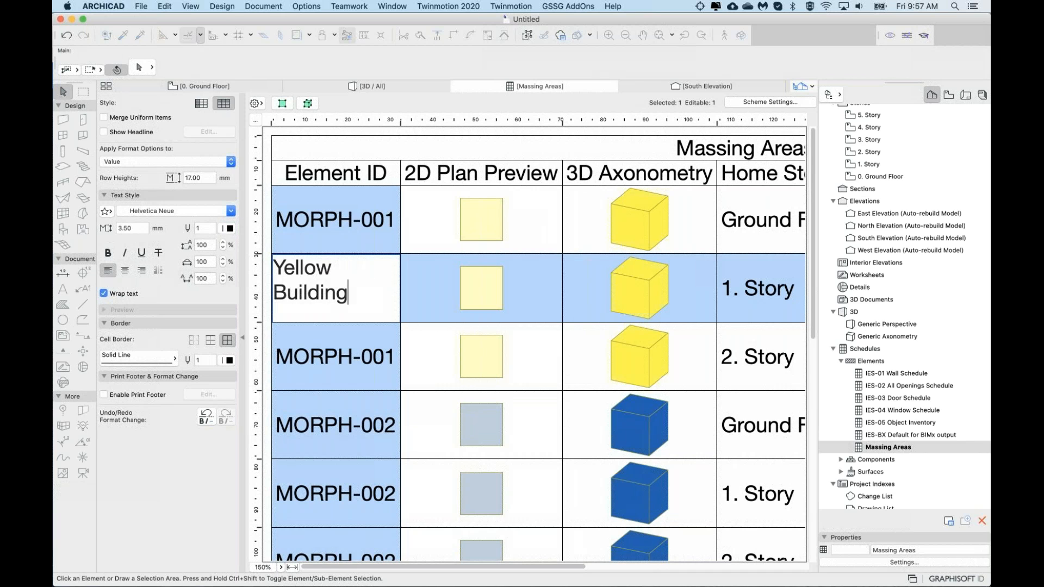
key(Return)
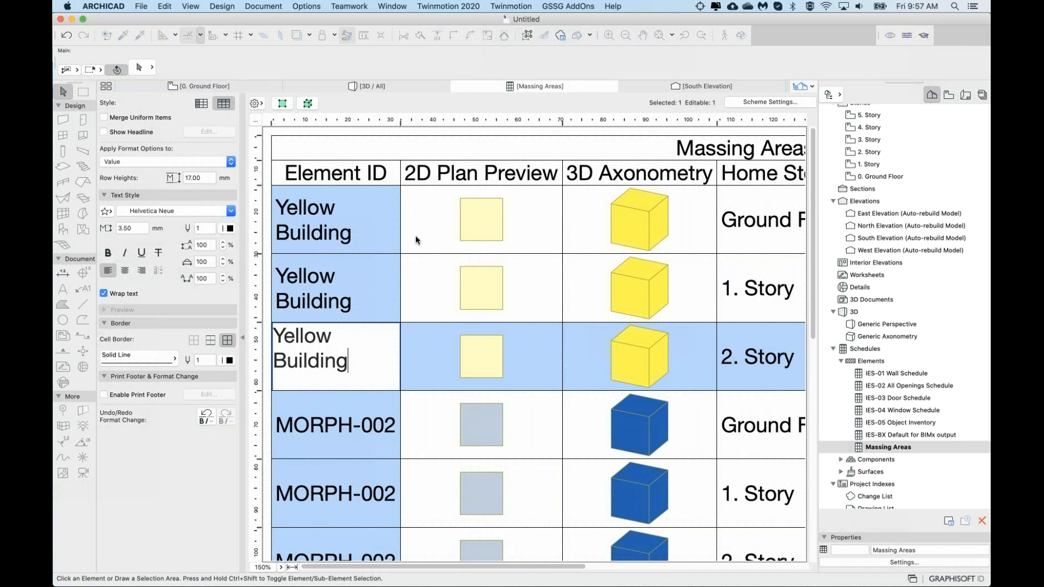
Step: Change the yellow mass's Element ID to Yellow Block in its 2. Story row
click(425, 207)
click(434, 297)
click(434, 361)
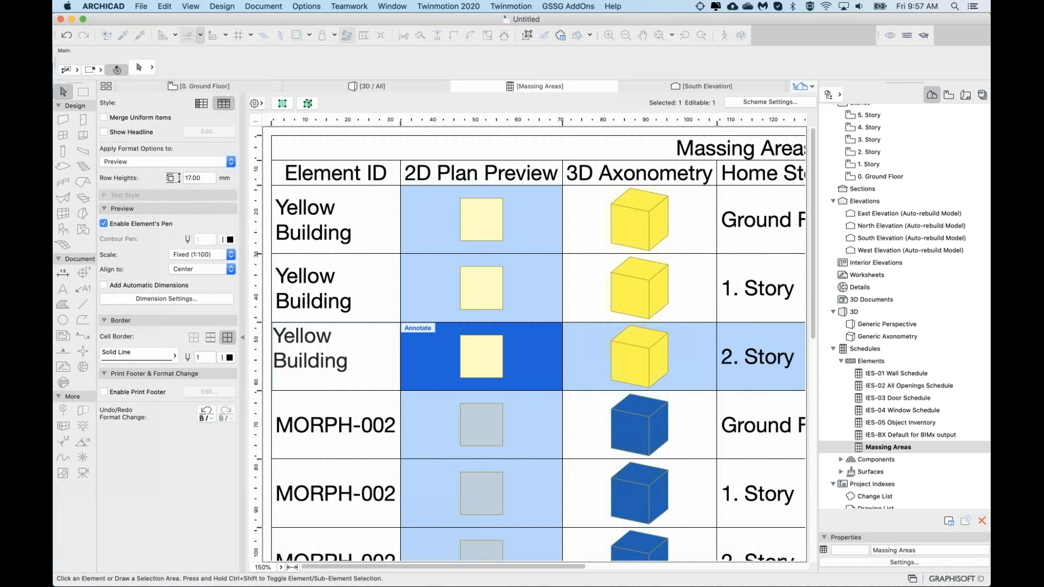
drag(348, 360, 259, 358)
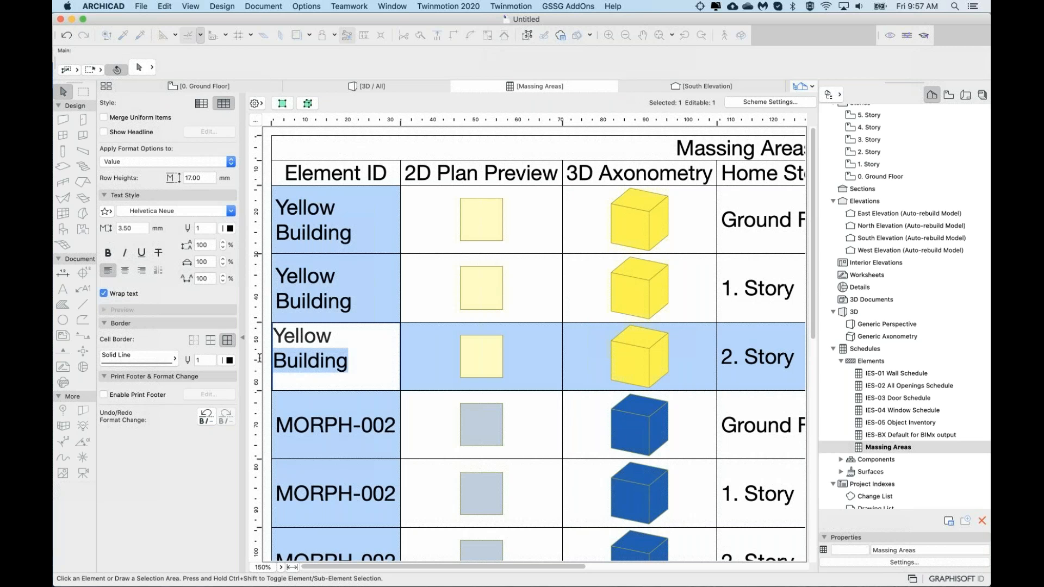
text(Block)
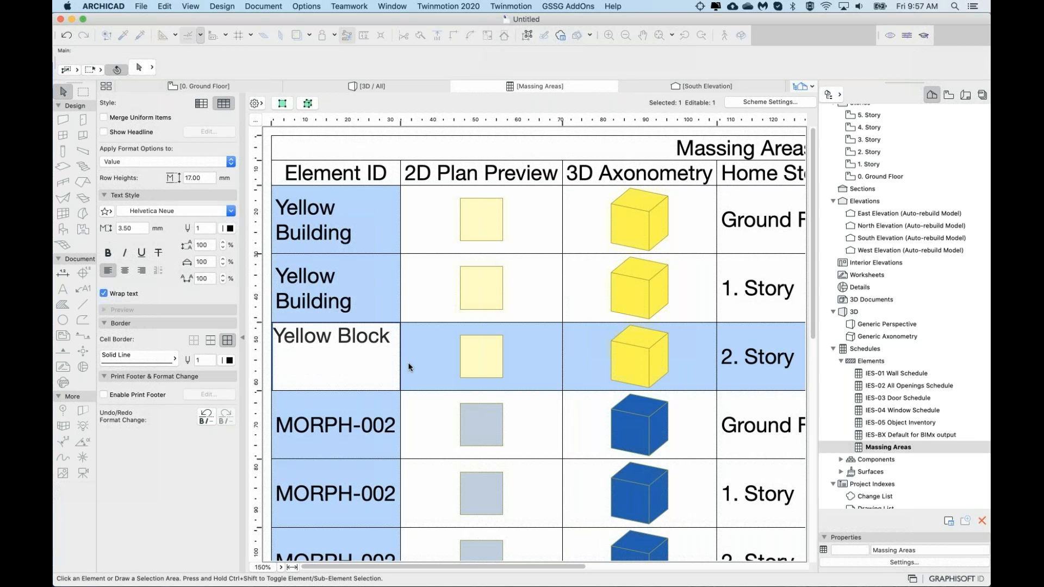
click(409, 364)
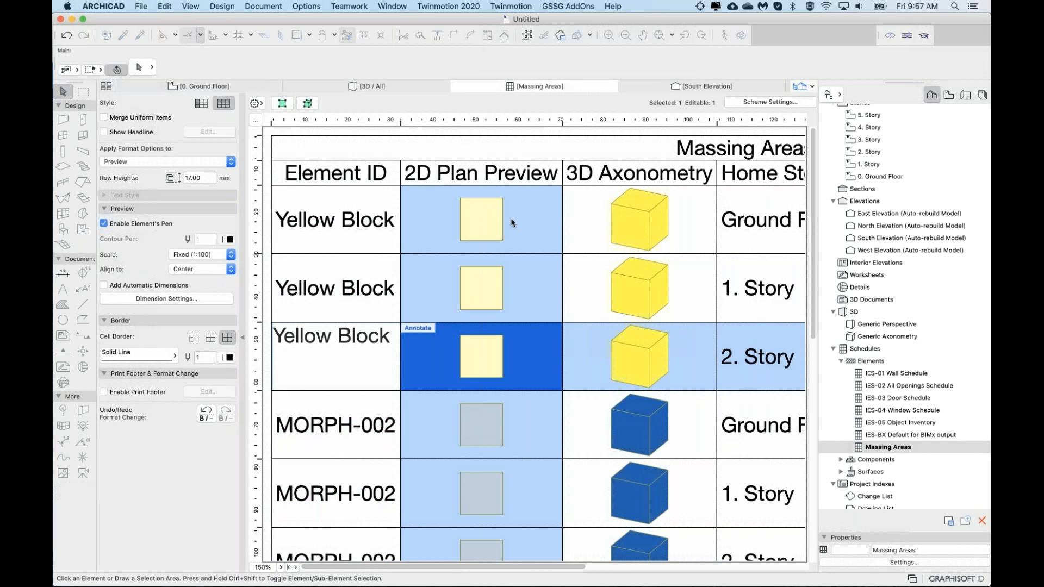
Step: Examine the home story, Area (by Story) and Volume (by Story) values of every mass in the schedule
click(595, 212)
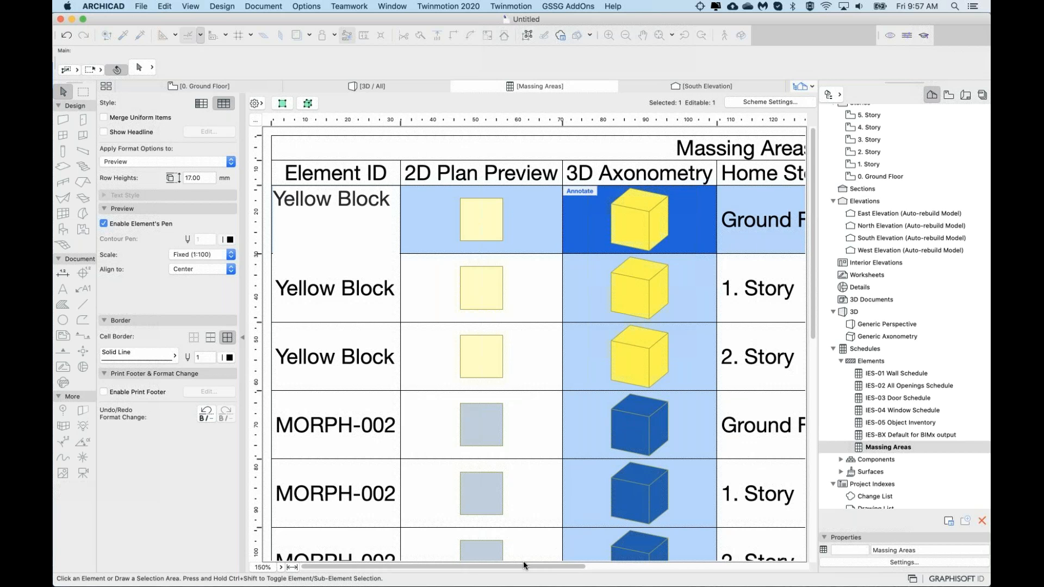
drag(517, 565, 679, 569)
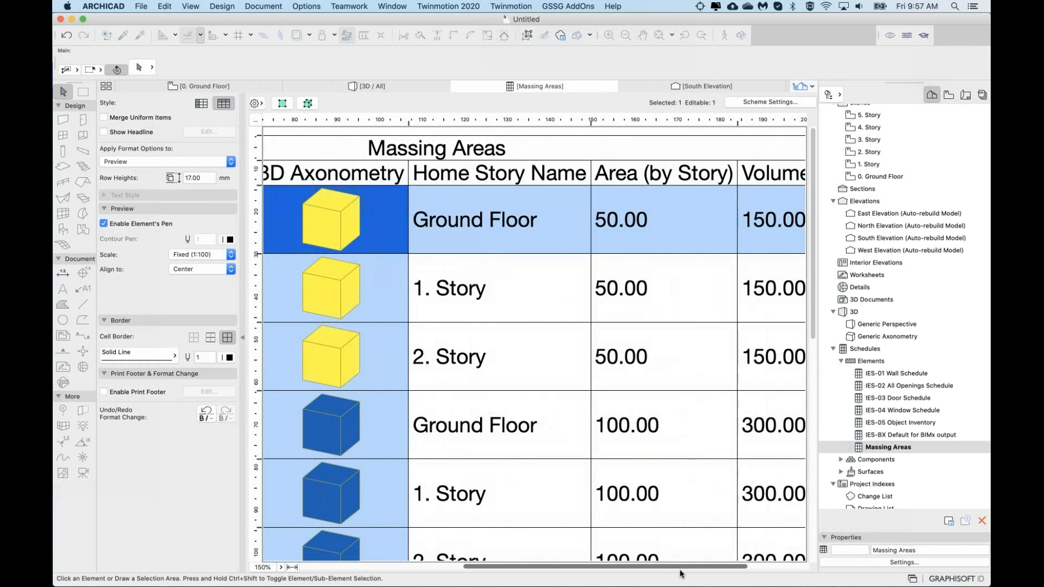
click(638, 236)
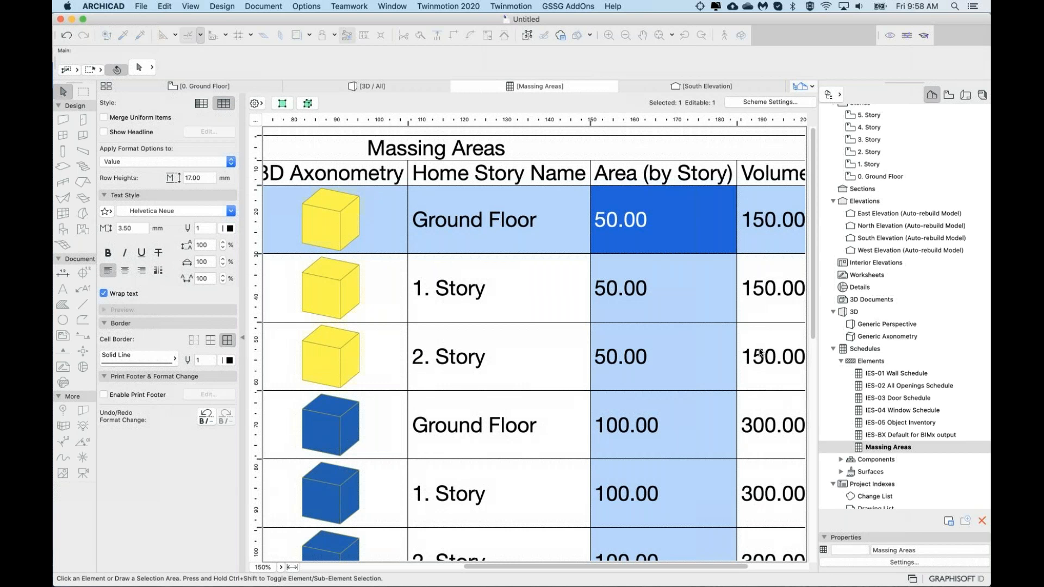
scroll(662, 377, down, 10)
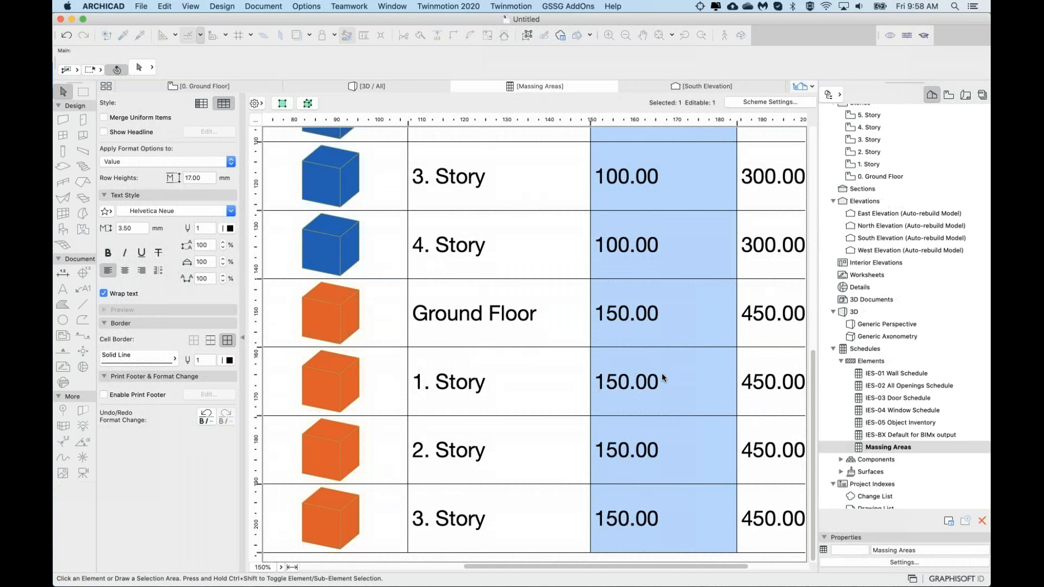
scroll(662, 376, up, 9)
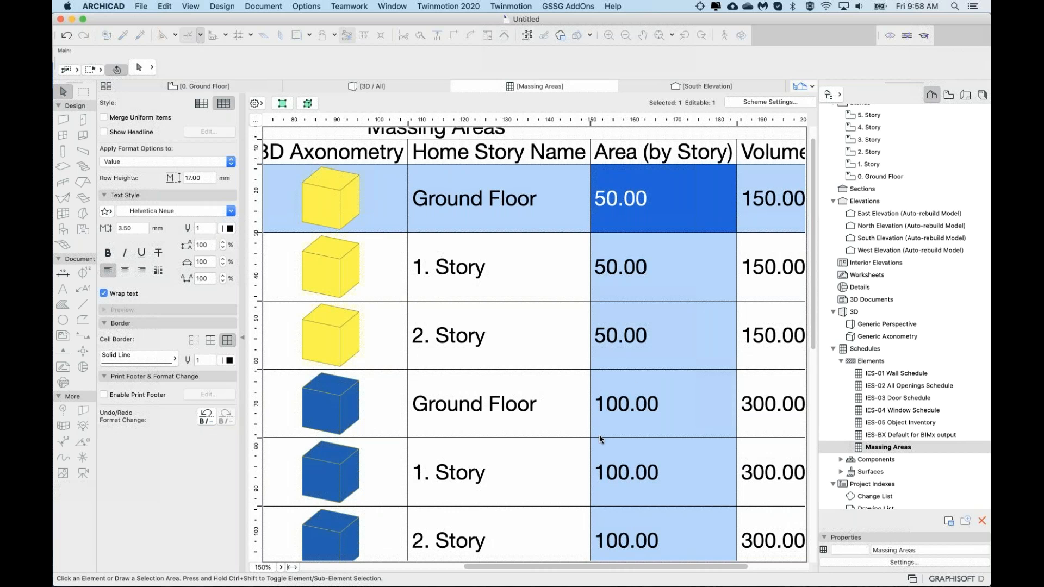
scroll(622, 406, down, 10)
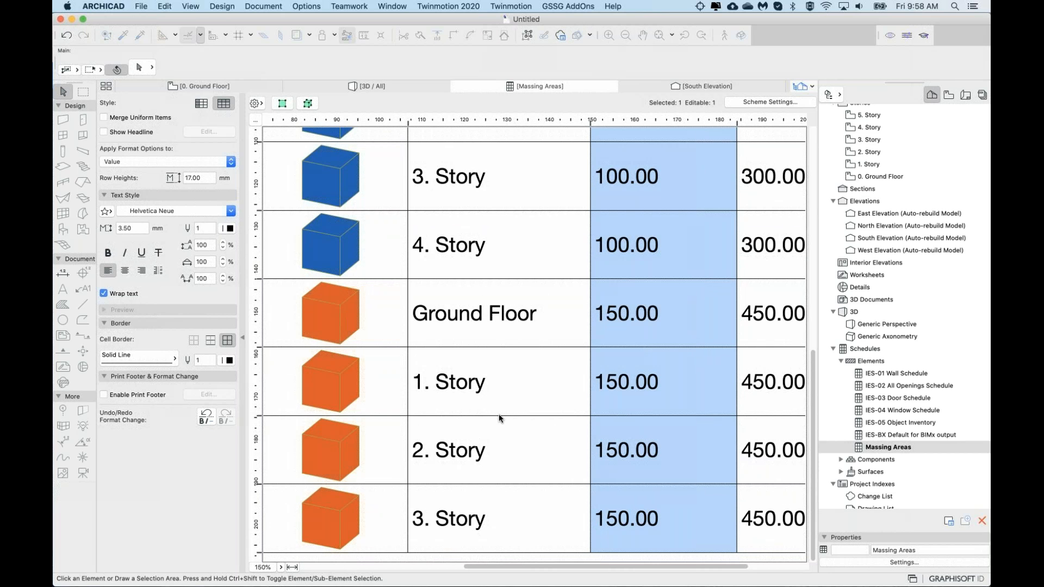
scroll(498, 414, up, 10)
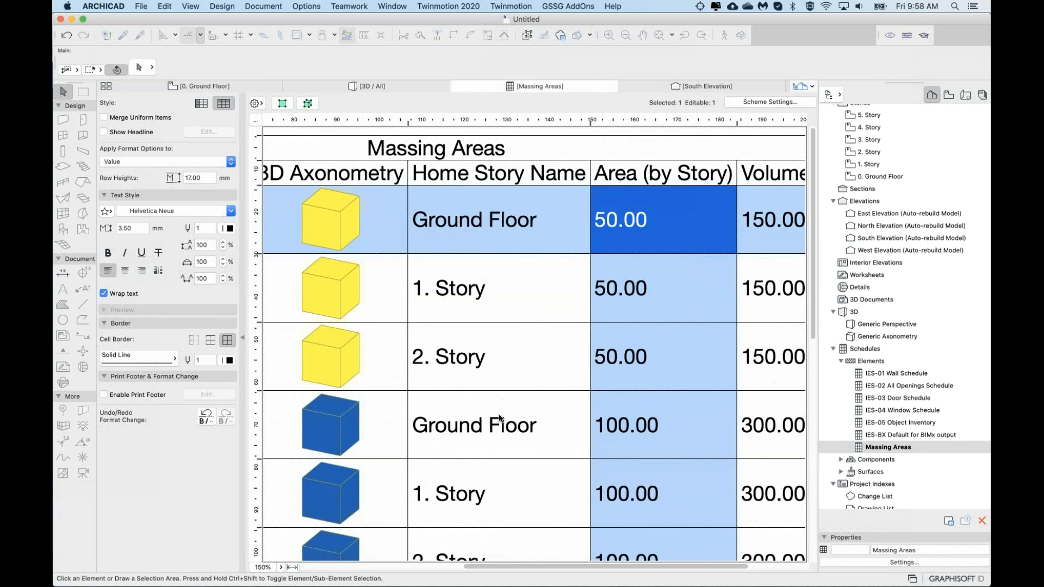
Step: Replace the blue mass's Element ID with Blue Block in its Ground Floor row of the schedule
click(437, 567)
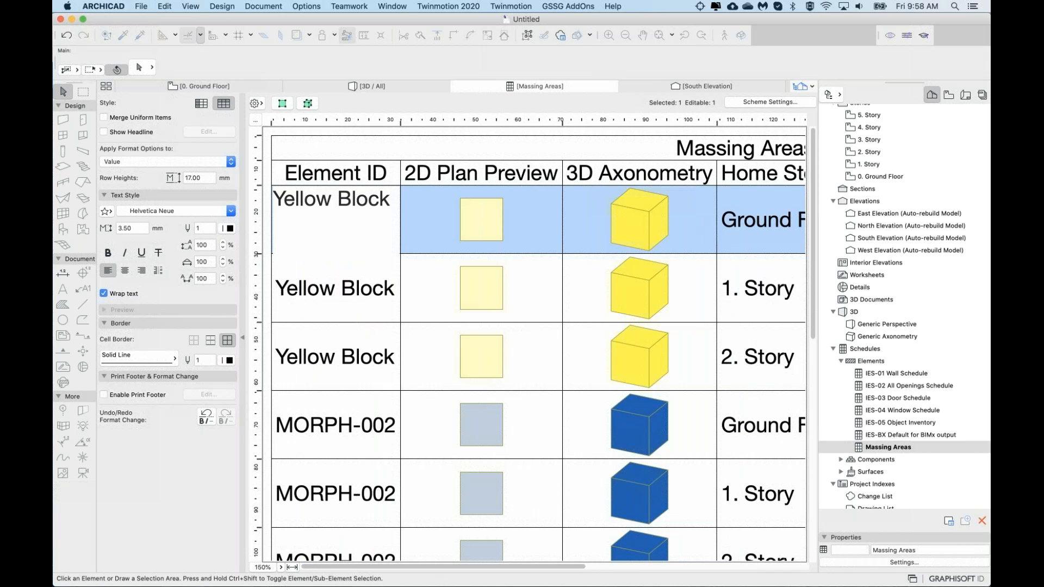
click(379, 199)
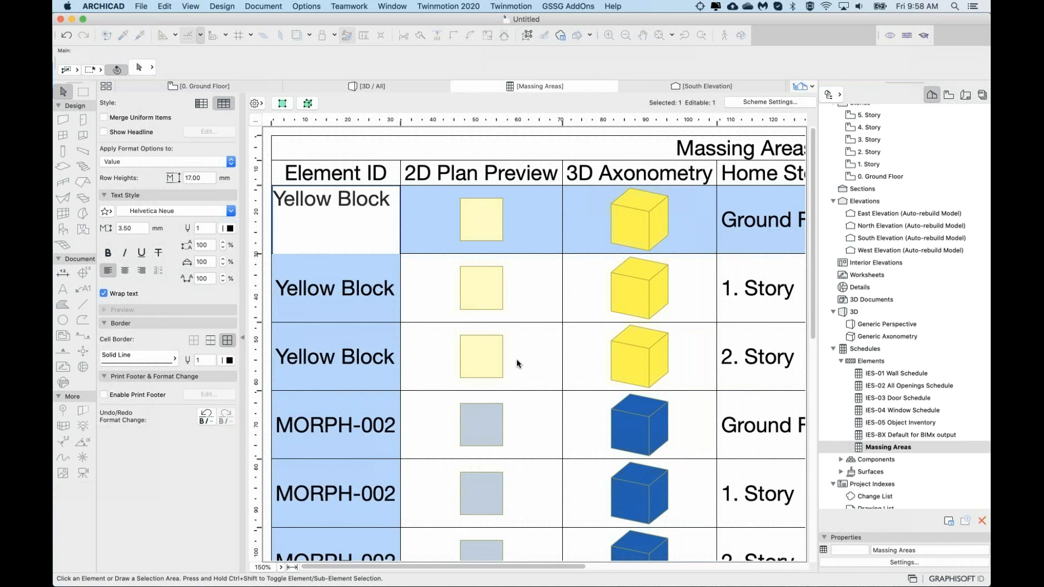
scroll(513, 365, down, 10)
scroll(513, 366, up, 5)
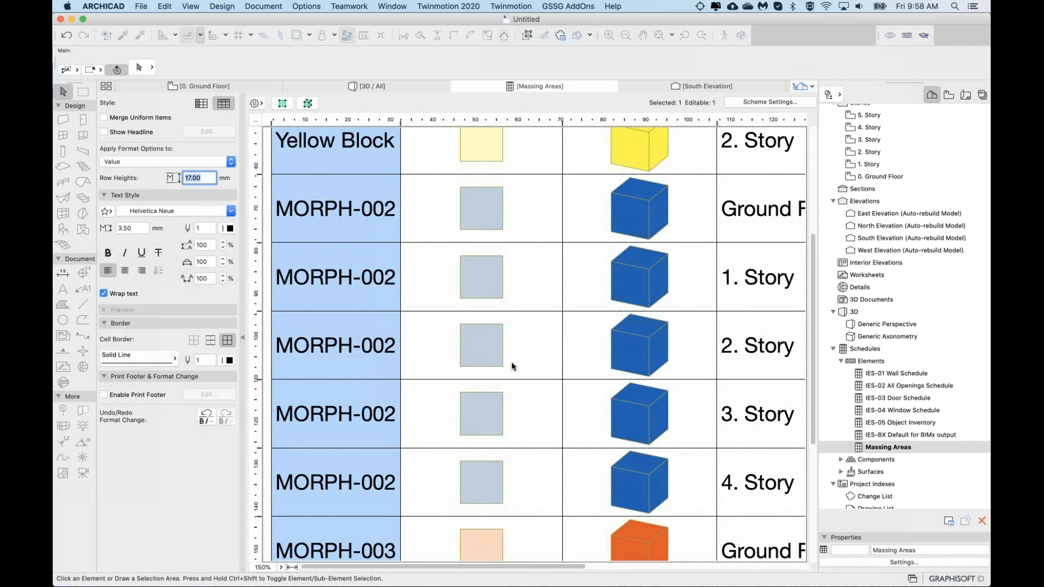
click(359, 207)
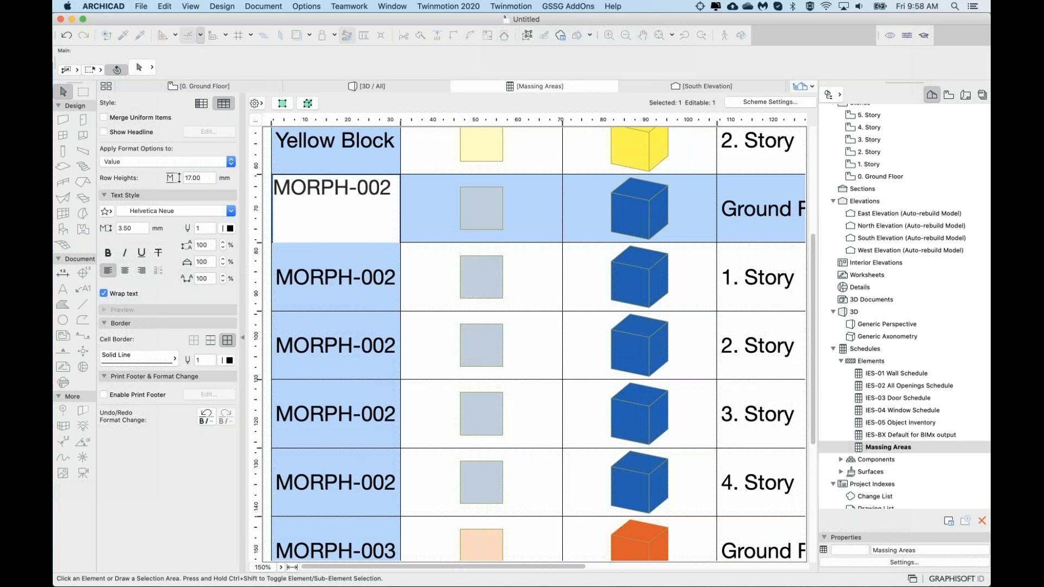
drag(391, 195, 265, 196)
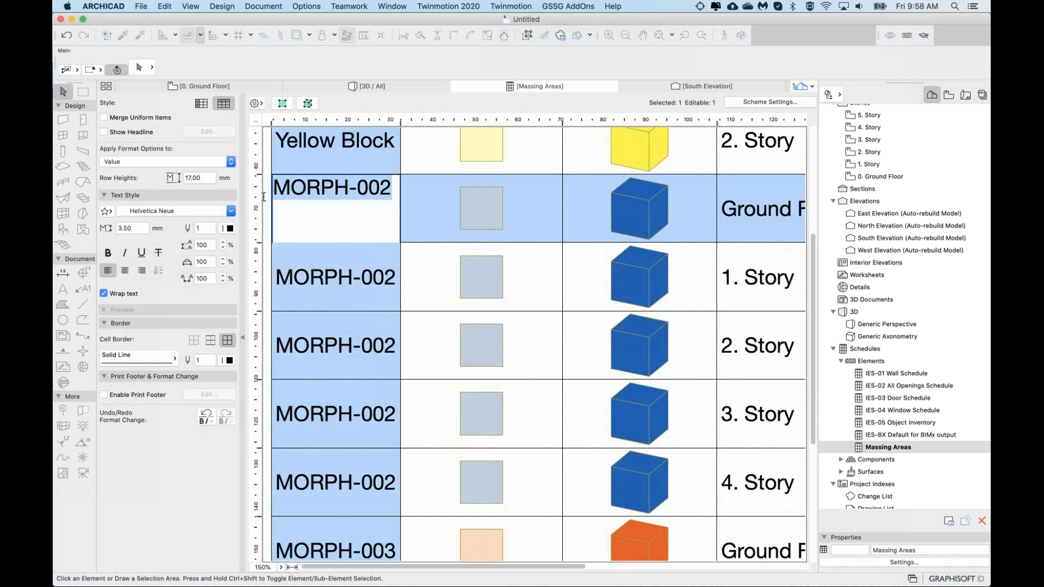
text(Blue Block)
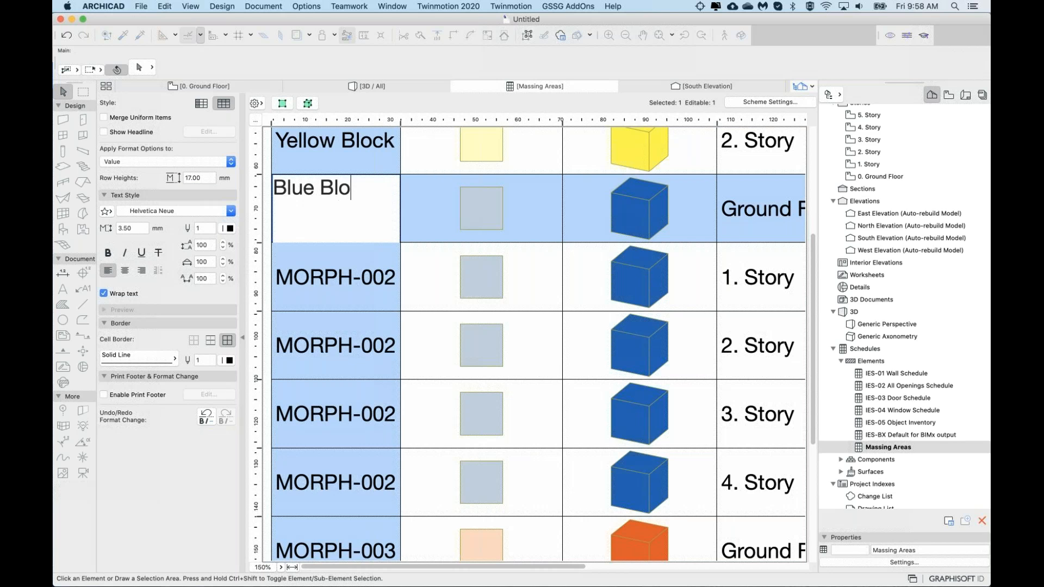
click(403, 197)
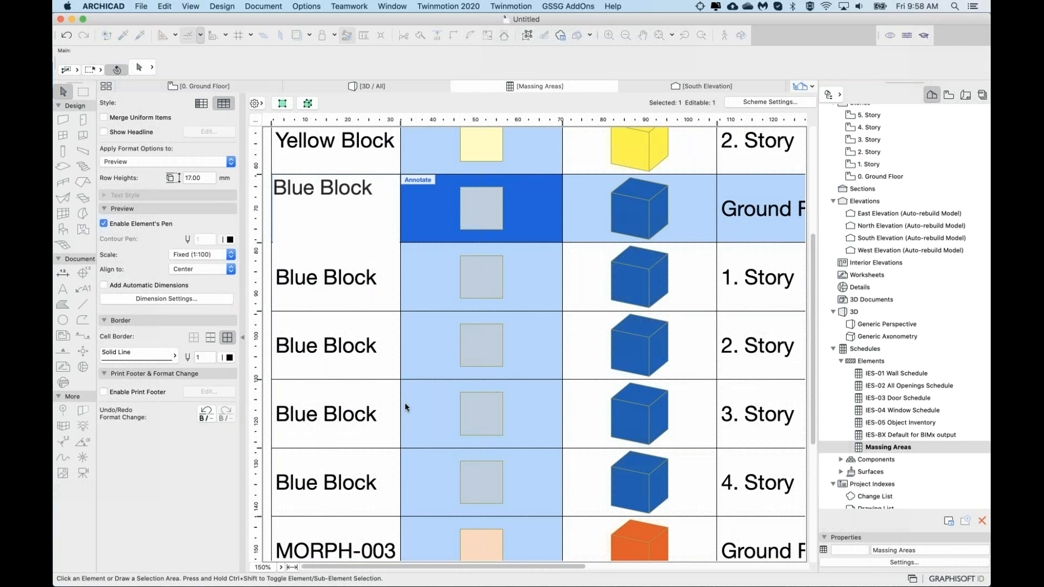
Step: Change the orange mass's Element ID to Orange Block in its Ground Floor row of the schedule
scroll(322, 282, down, 4)
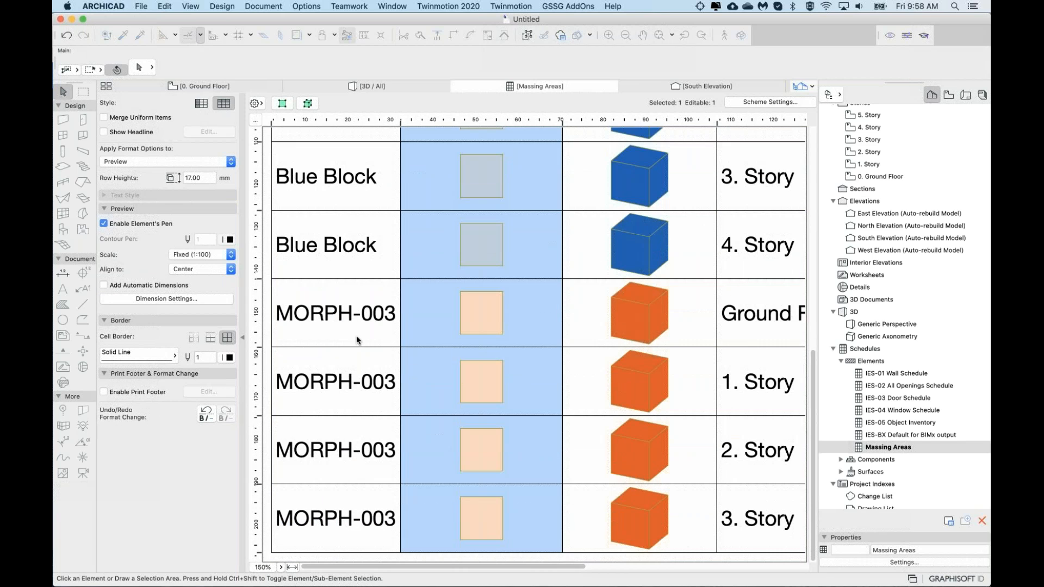
click(307, 314)
drag(392, 293, 261, 299)
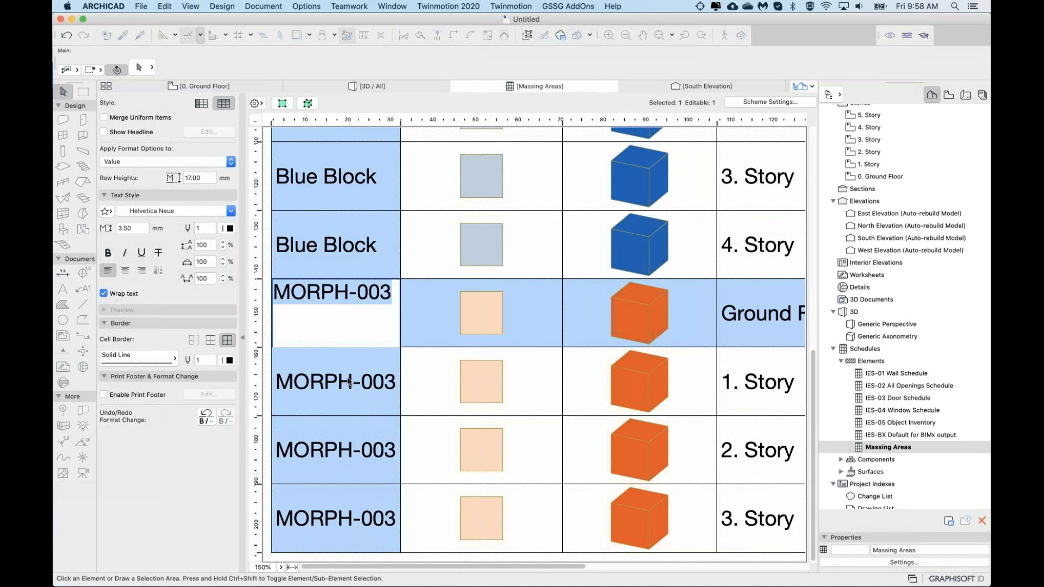
drag(393, 294, 262, 292)
text(Orange Block)
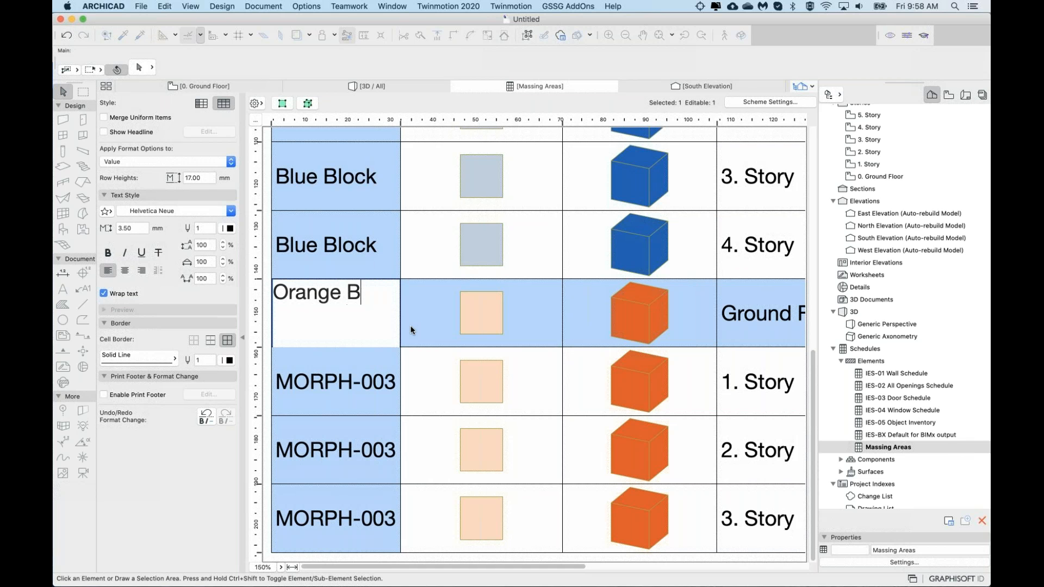
click(437, 316)
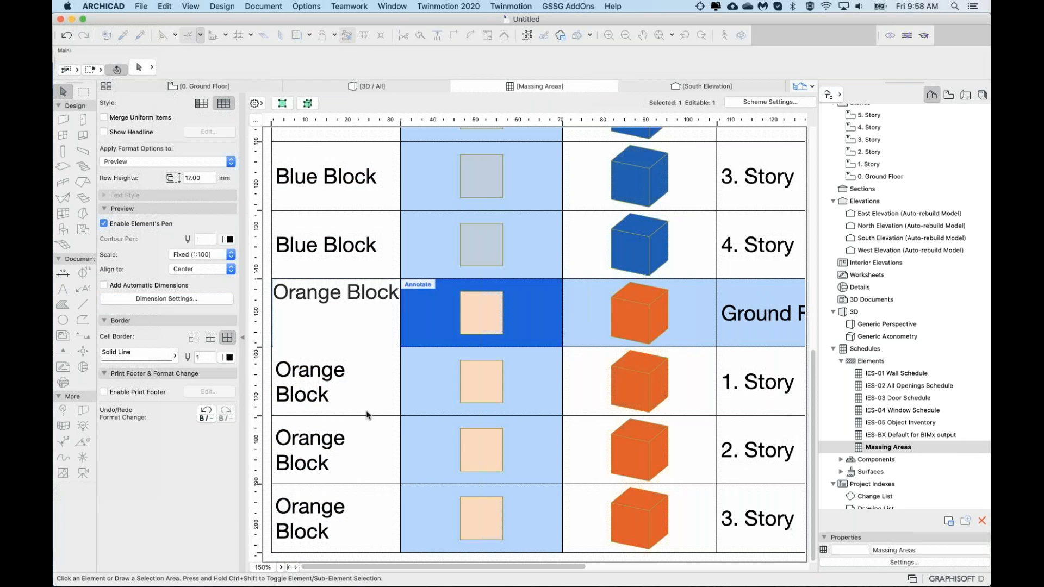
click(353, 304)
click(421, 314)
Step: Review the Element IDs of the yellow, blue and orange masses throughout the schedule
scroll(355, 180, up, 10)
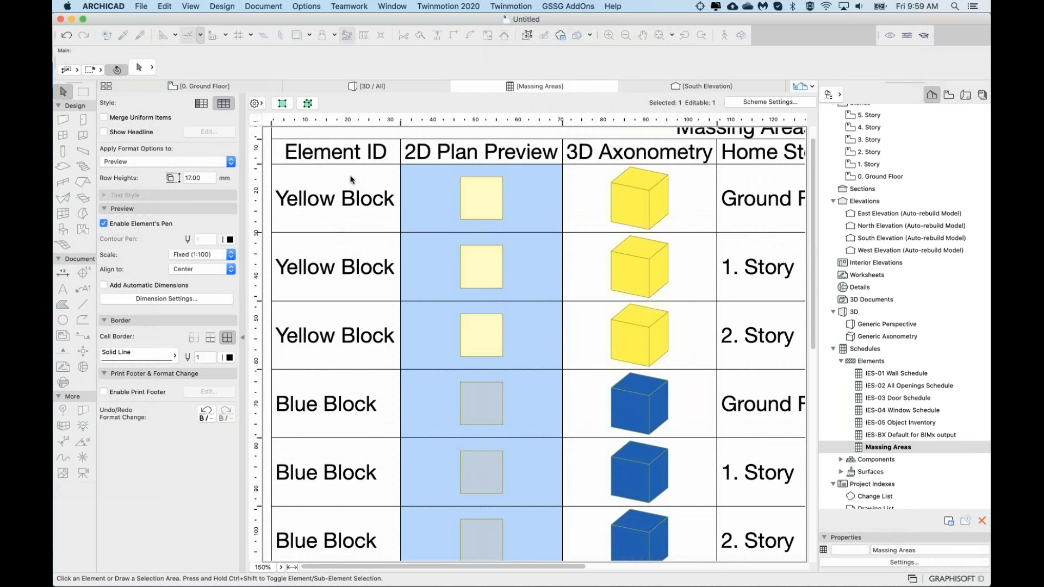
click(320, 216)
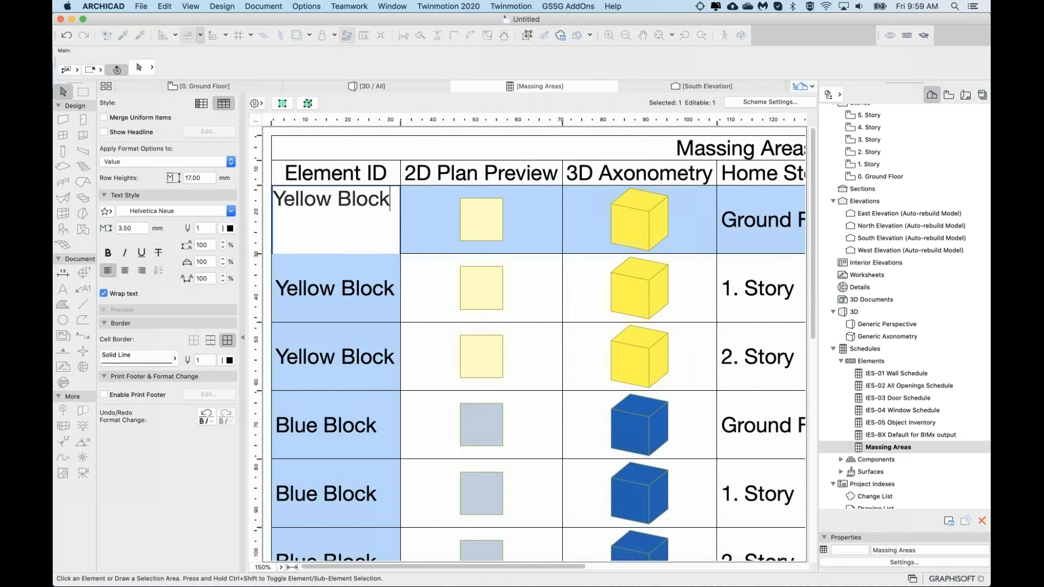
click(344, 476)
scroll(419, 474, down, 8)
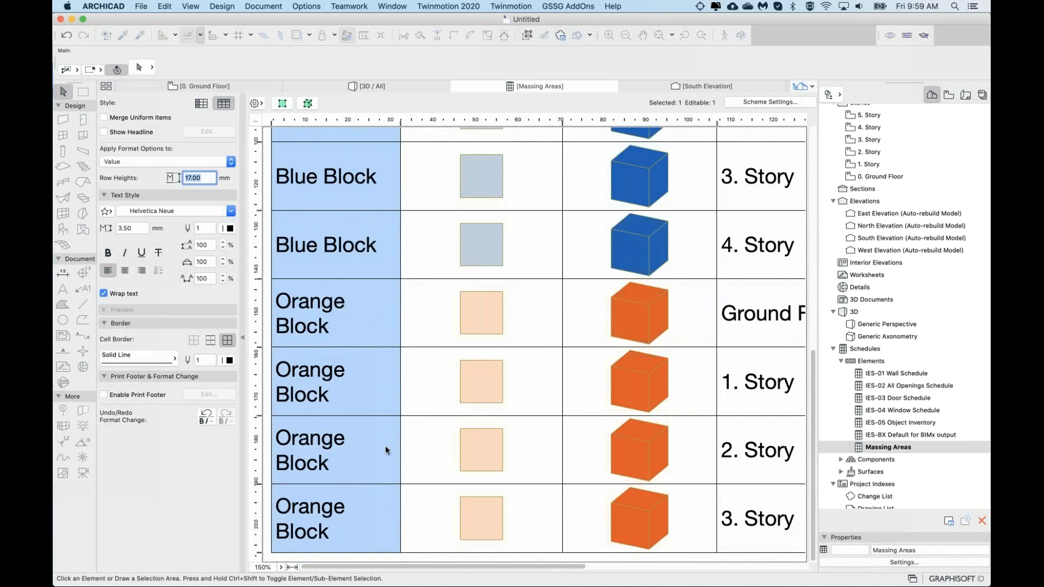
click(363, 376)
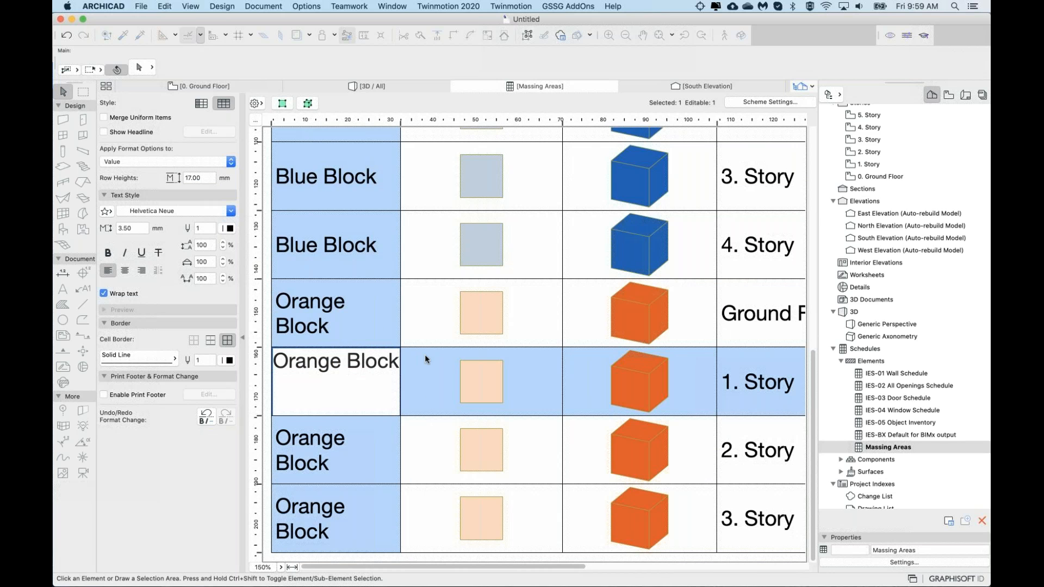
scroll(417, 310, up, 10)
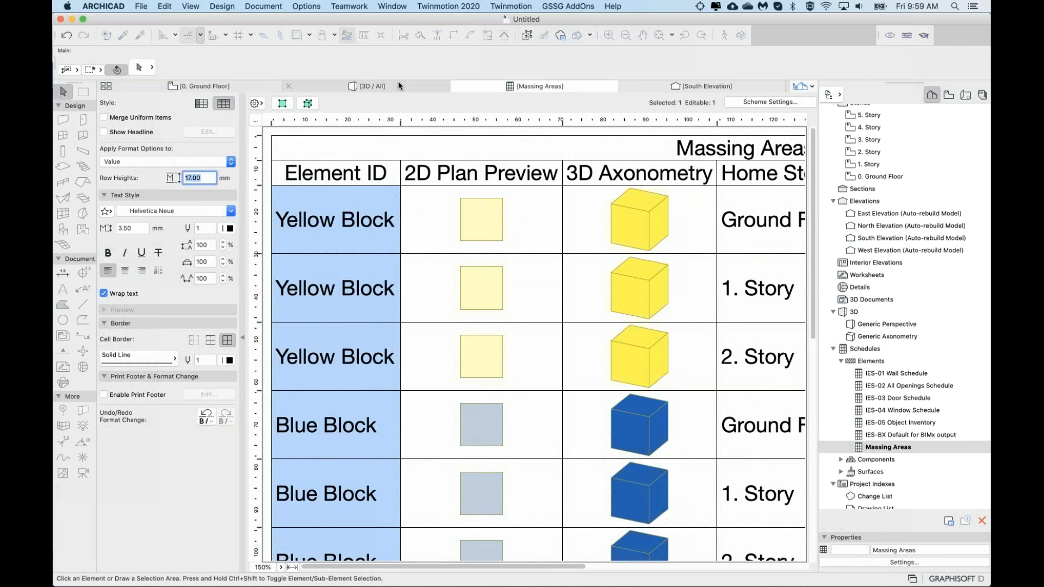
Step: In the 3D view, inspect the orange morph's ID under its classification and properties settings, then deselect the morph
click(399, 83)
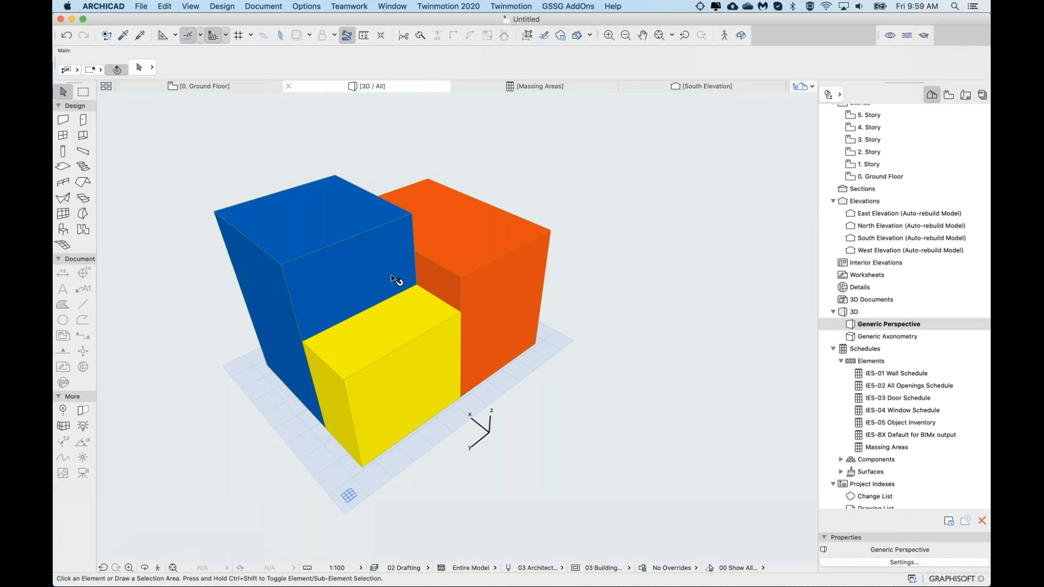
click(473, 262)
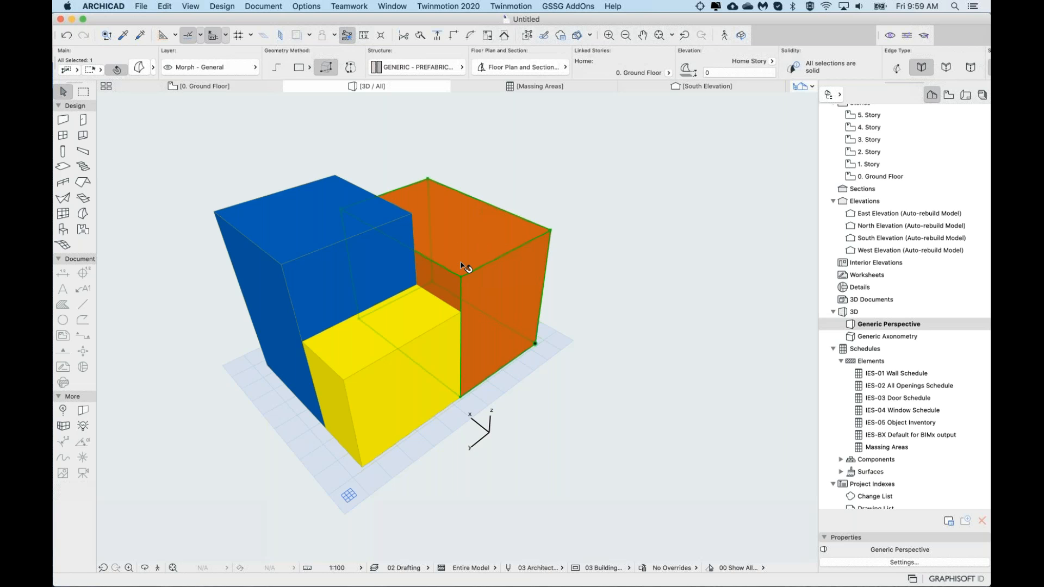
double_click(465, 267)
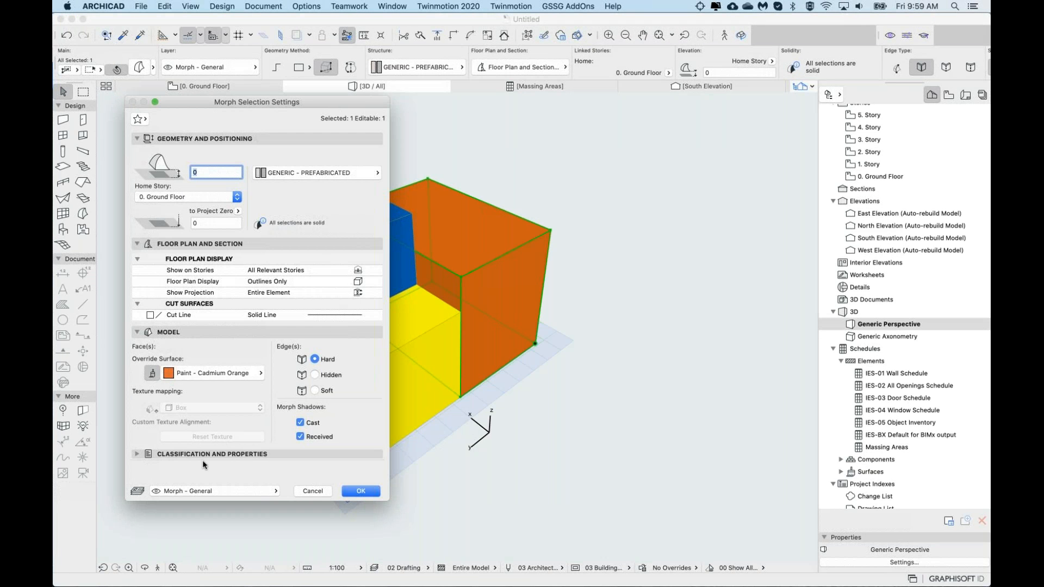
click(164, 454)
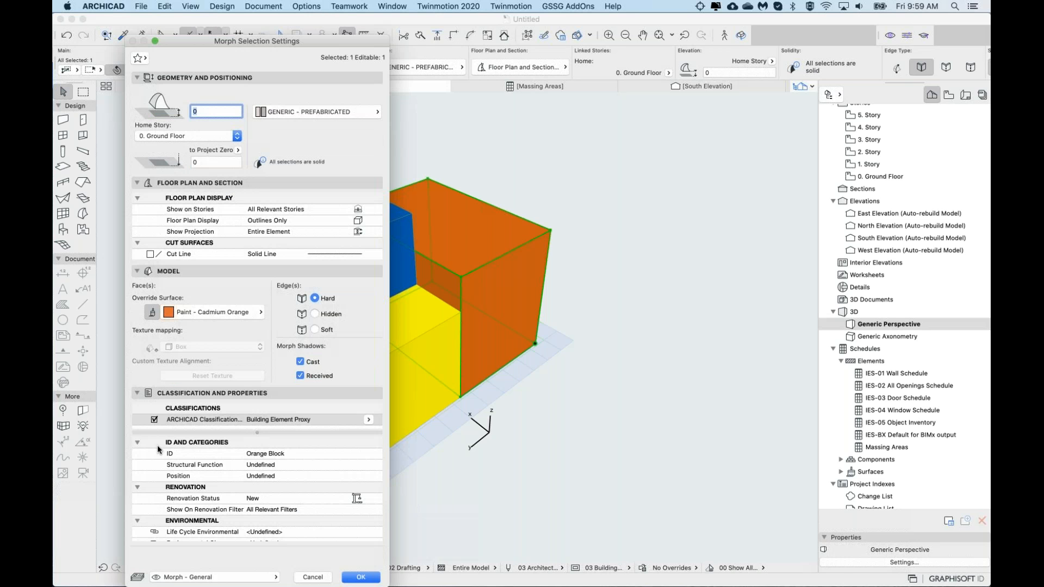
click(174, 454)
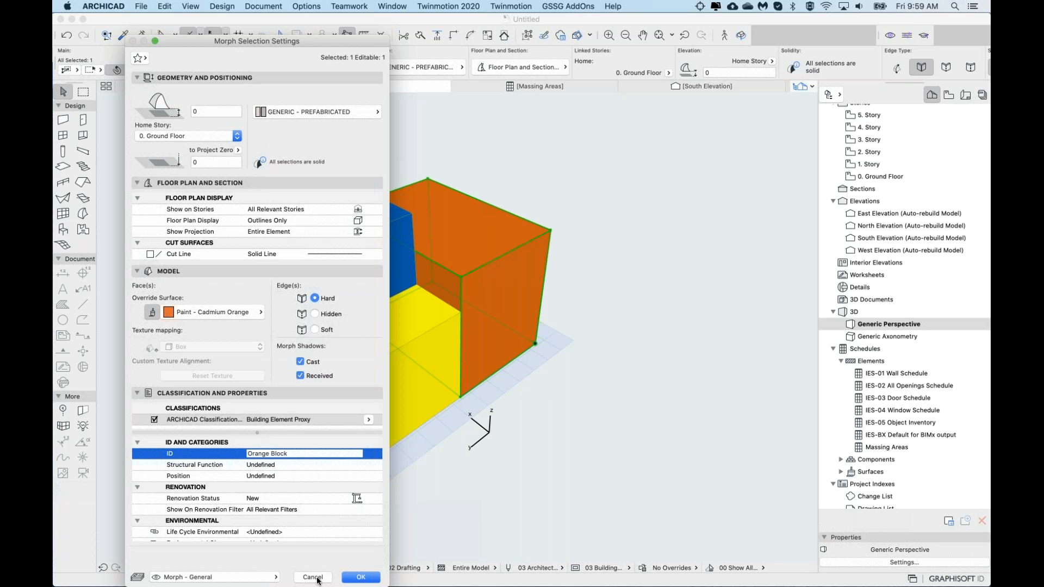
click(360, 577)
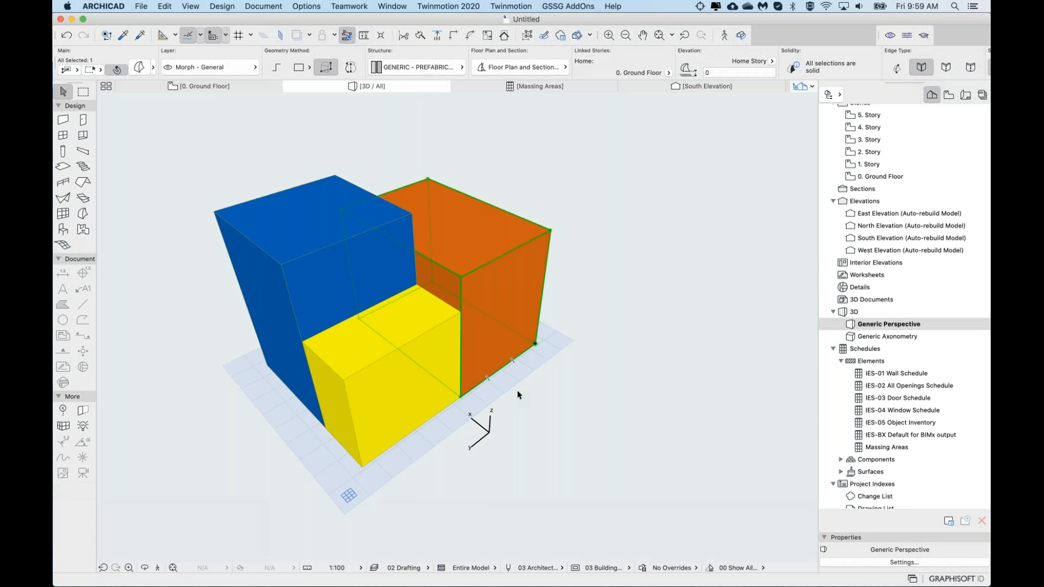
click(518, 391)
Step: Return to the Massing Areas schedule and examine the row order of the blue, orange and yellow blocks
click(553, 86)
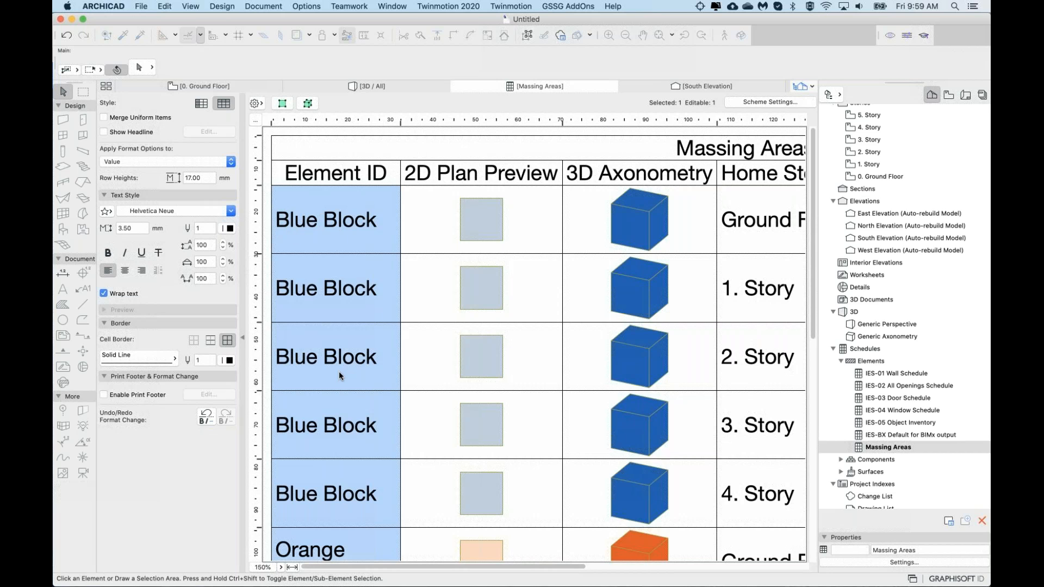
scroll(338, 370, down, 10)
click(355, 363)
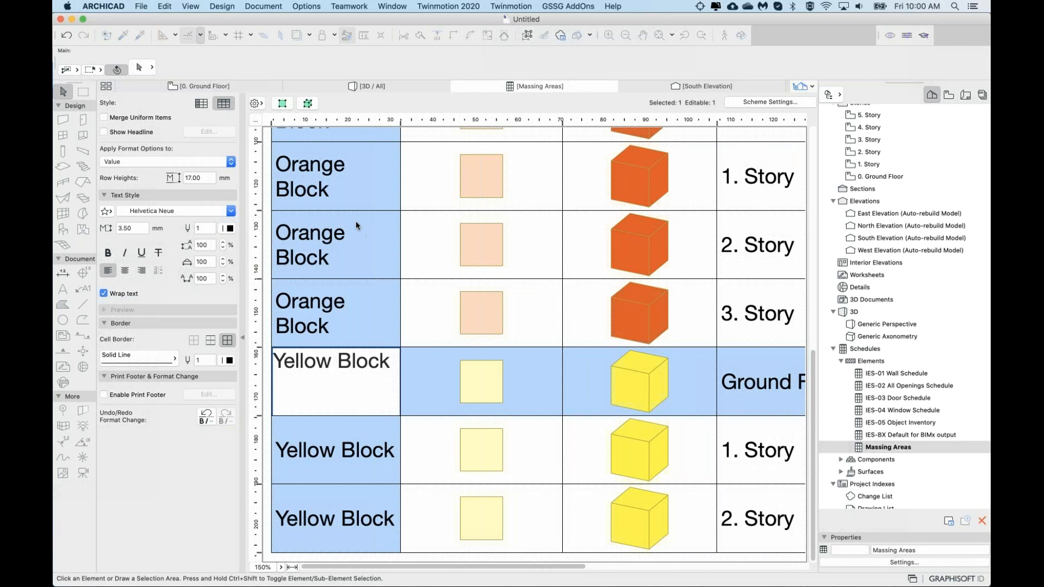
click(422, 318)
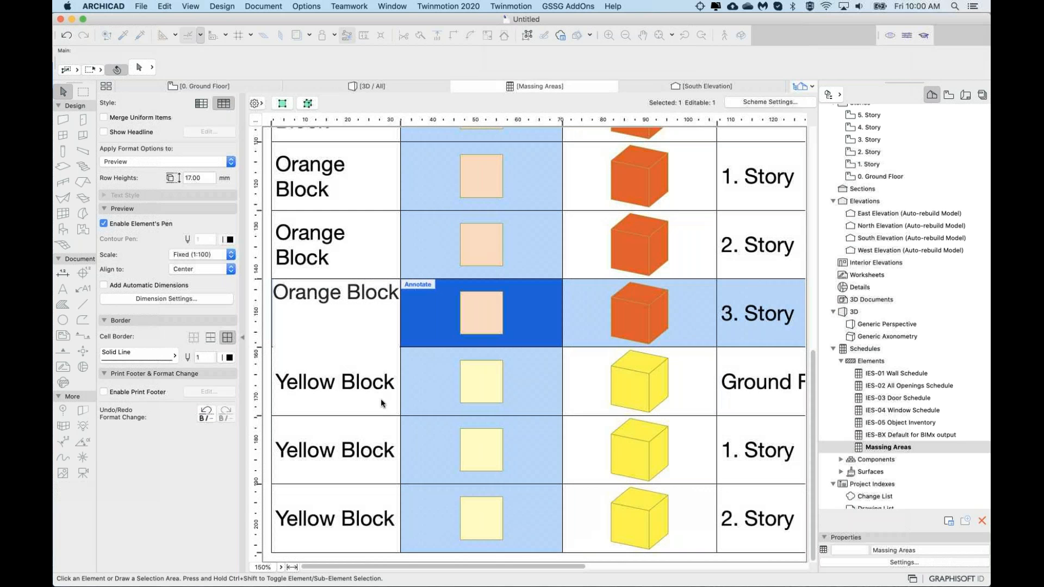
click(383, 310)
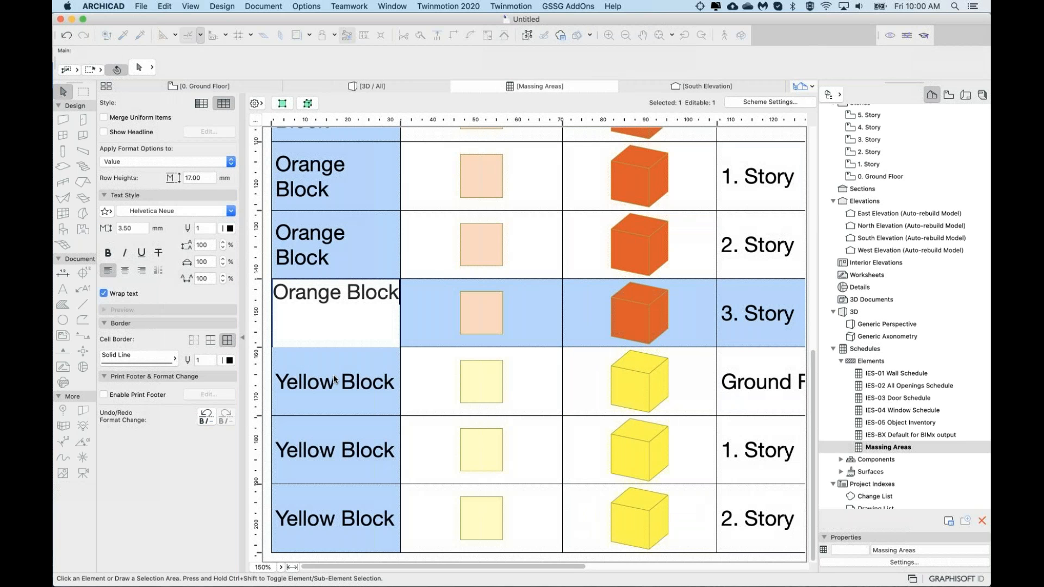
scroll(396, 213, up, 8)
scroll(396, 213, up, 1)
Step: Show Element ID headlines above each block's rows in the schedule and check the Blue Block and Yellow Block headlines
click(322, 226)
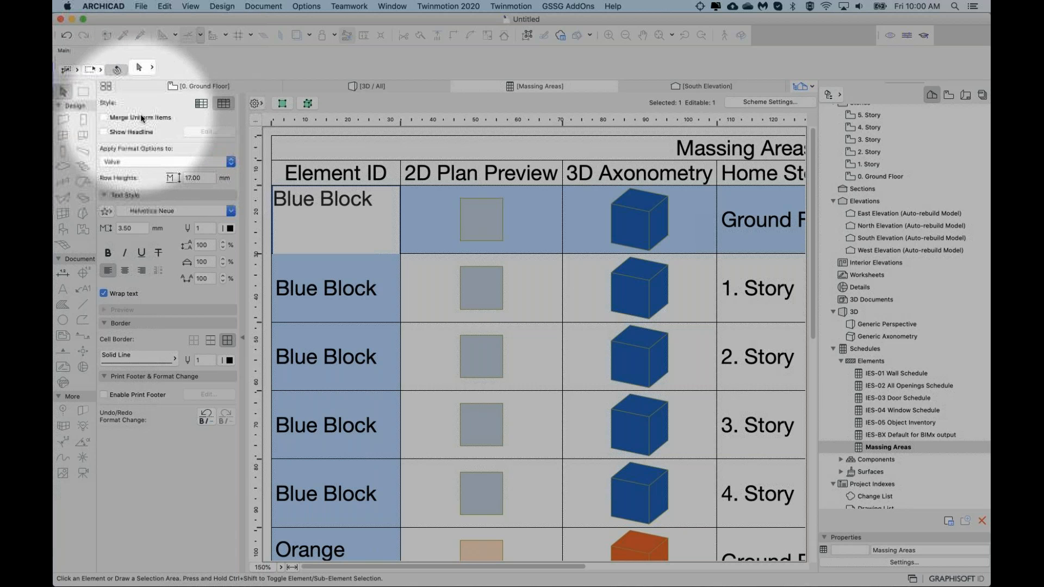
click(109, 133)
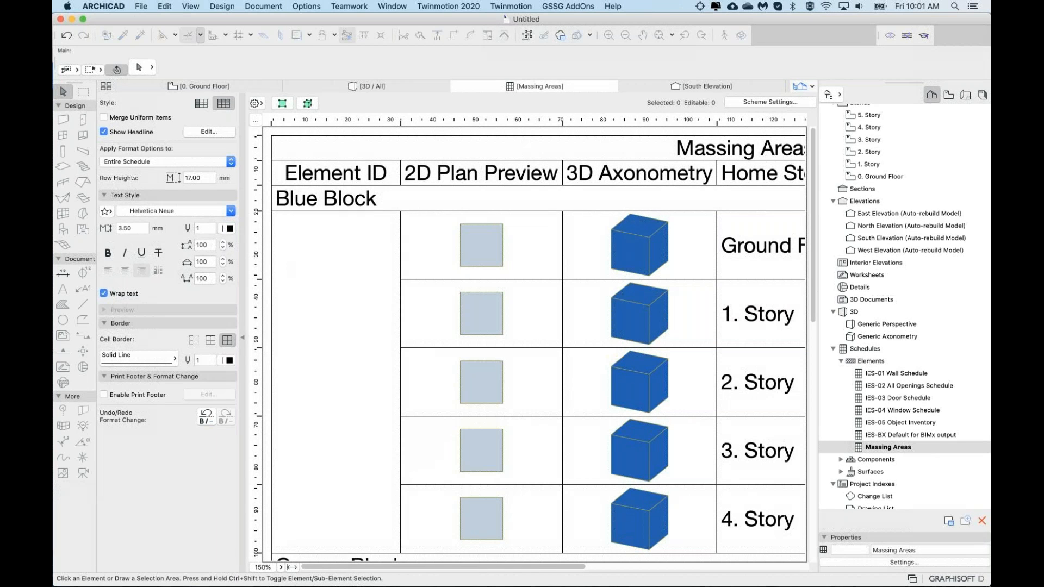
click(306, 197)
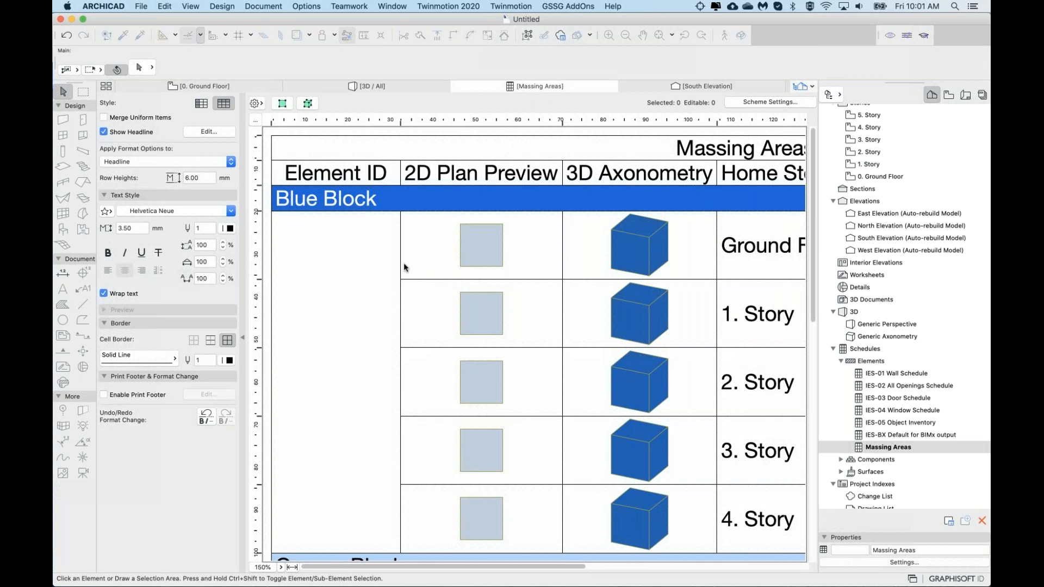
scroll(403, 262, down, 10)
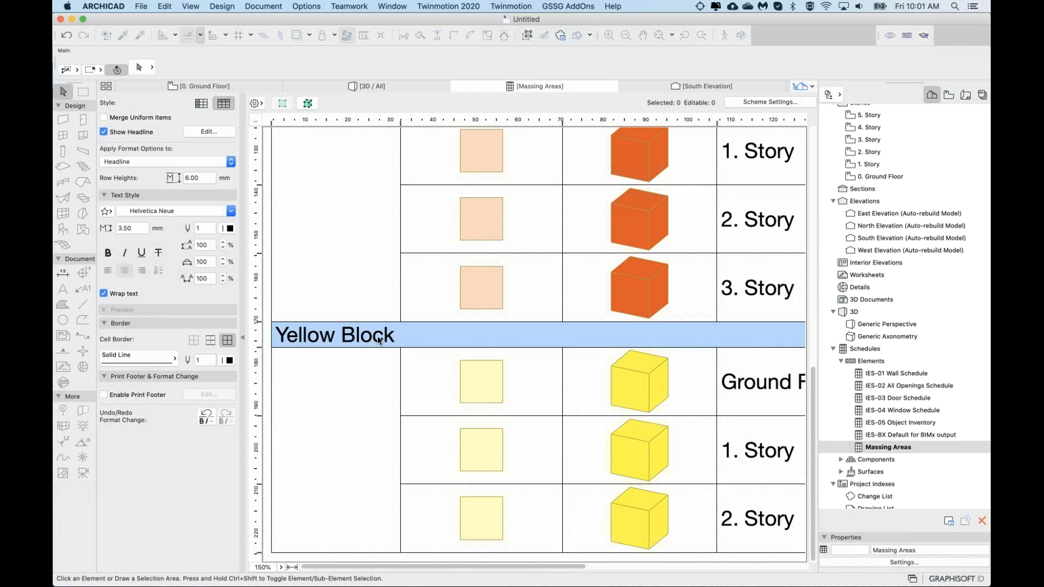
click(381, 337)
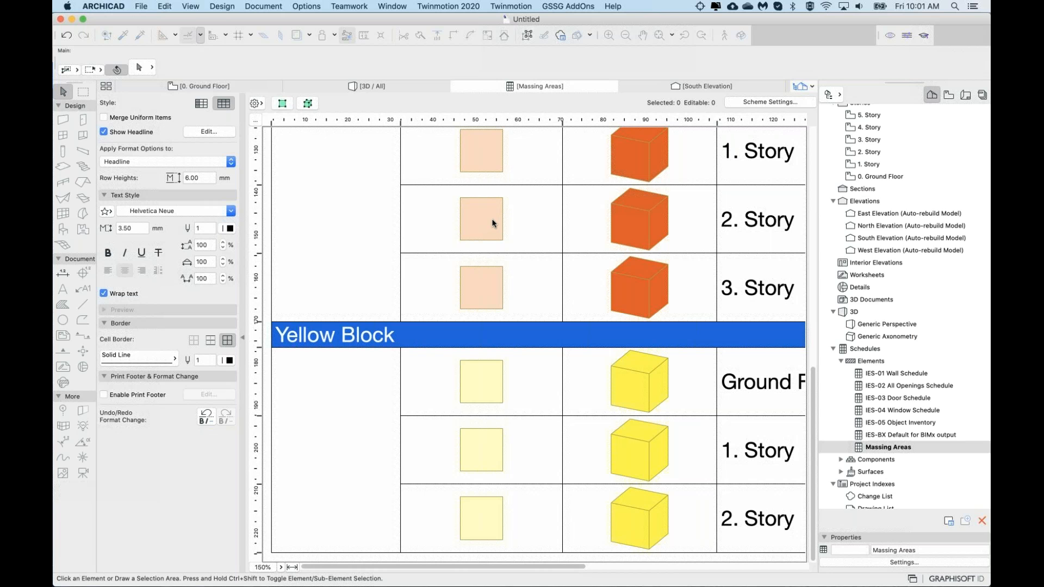
scroll(493, 223, up, 10)
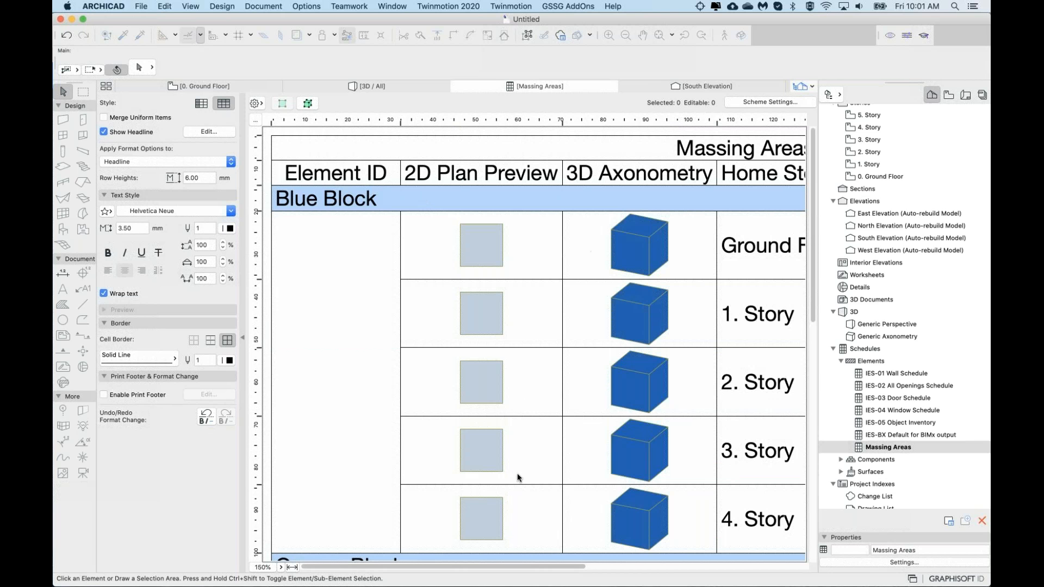
Step: Fit the full width of the Massing Areas schedule to the window after looking through the zoom presets
drag(467, 567, 535, 567)
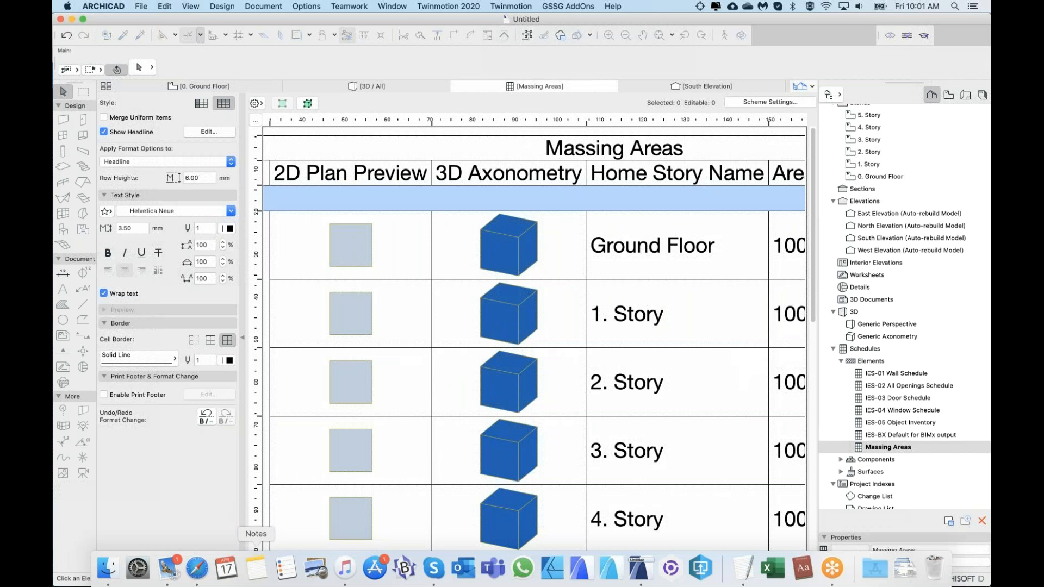
key(F1)
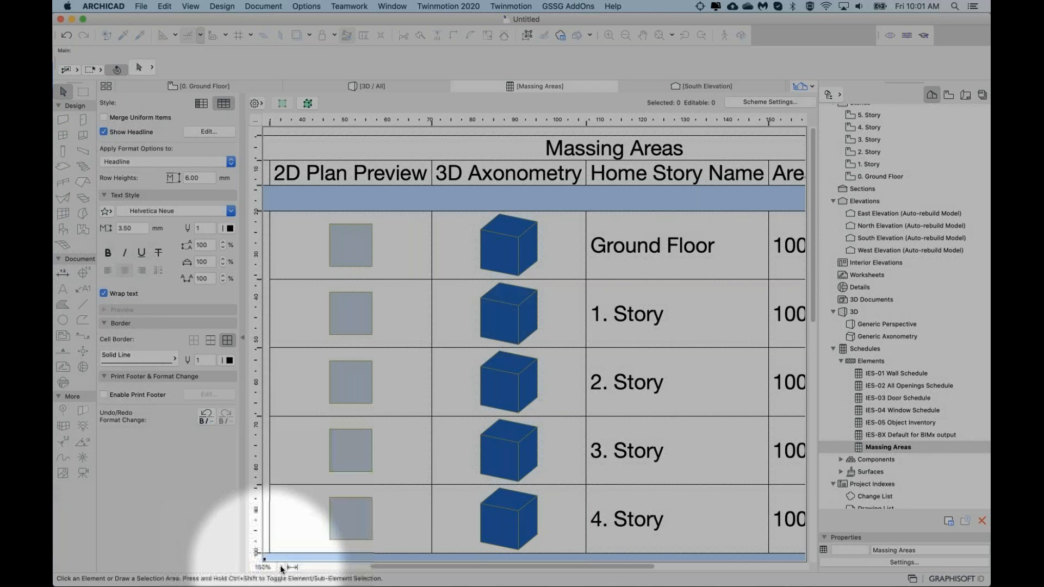
click(280, 567)
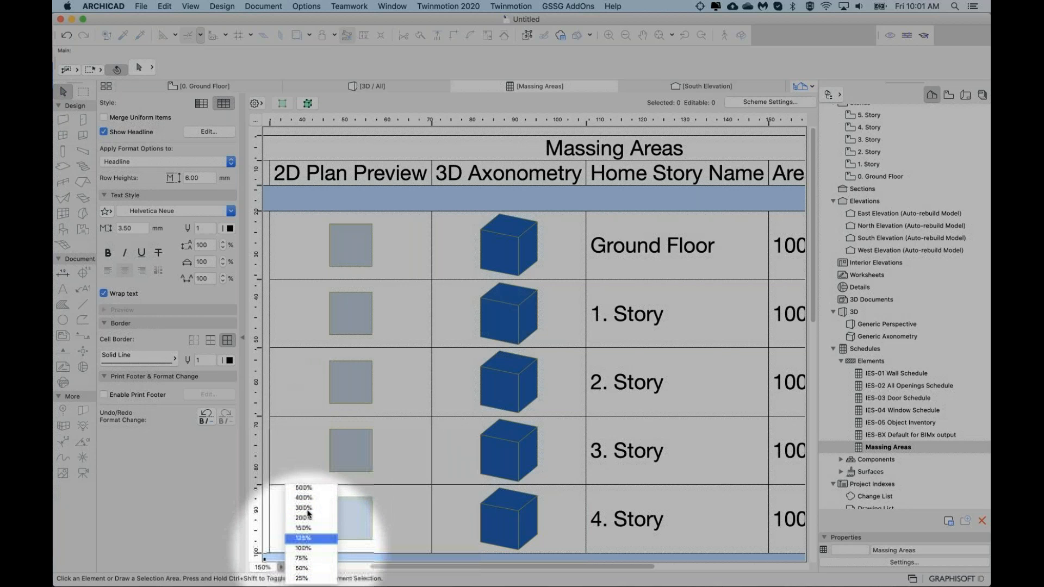
click(222, 548)
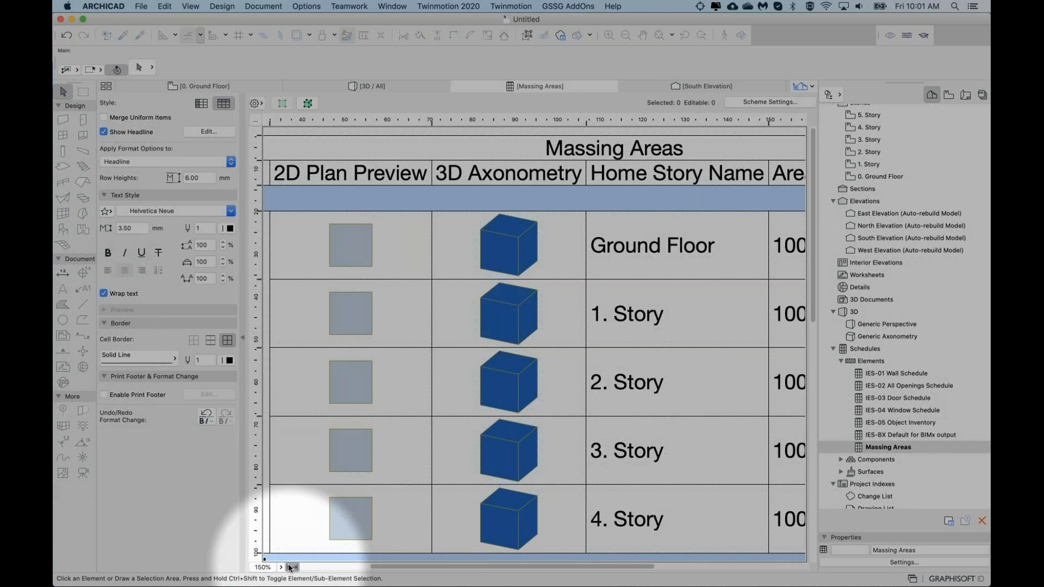
click(291, 567)
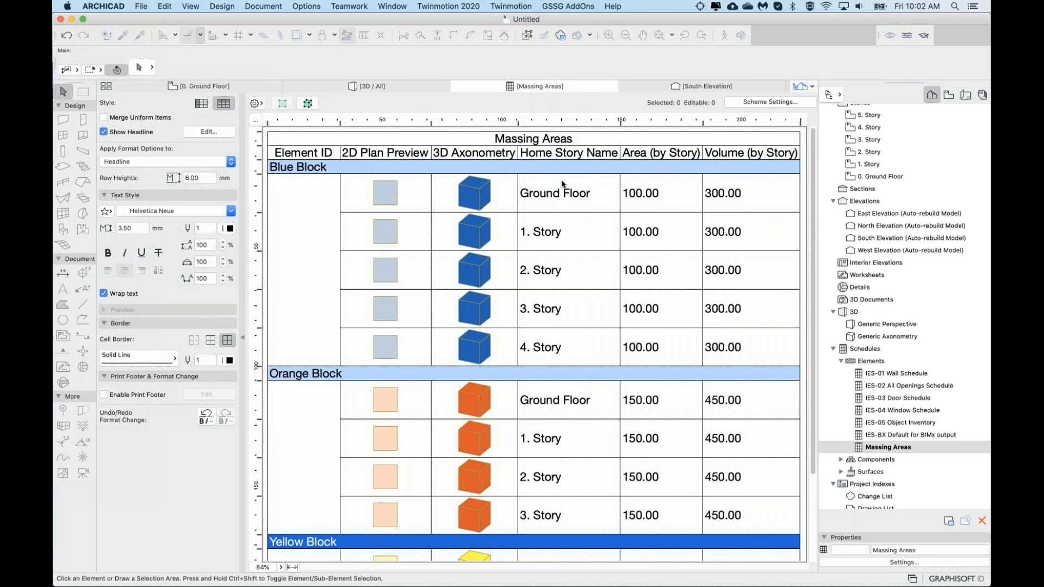
Step: Review the home story order and the area by story values of the blue, orange and yellow blocks
click(551, 197)
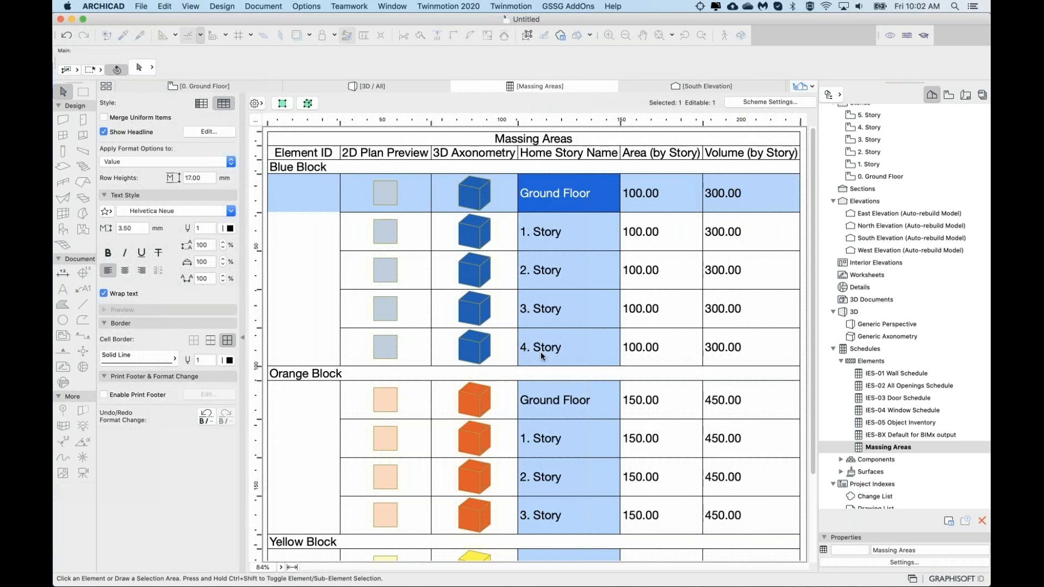
click(674, 350)
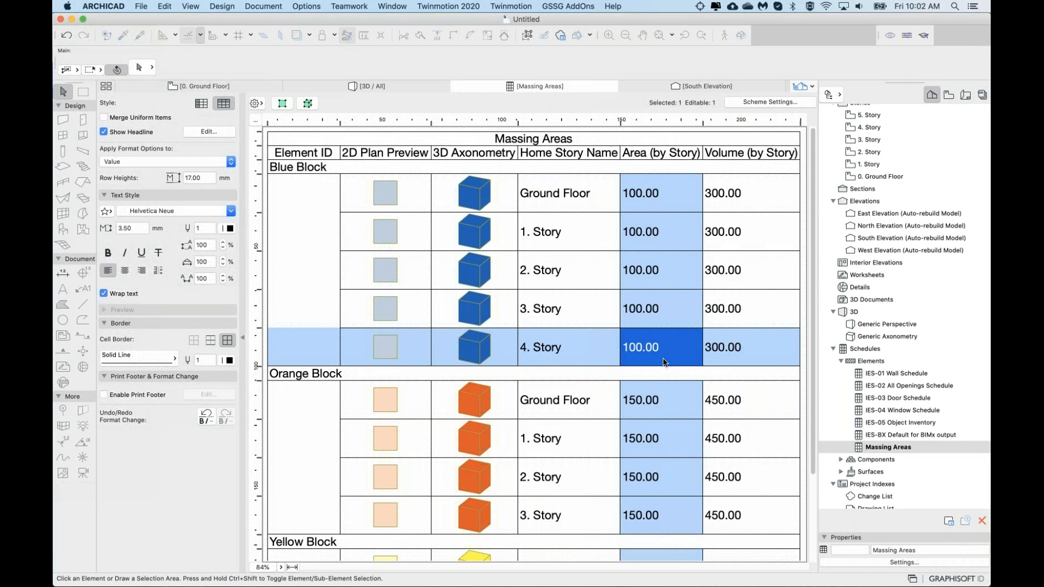
scroll(663, 361, down, 3)
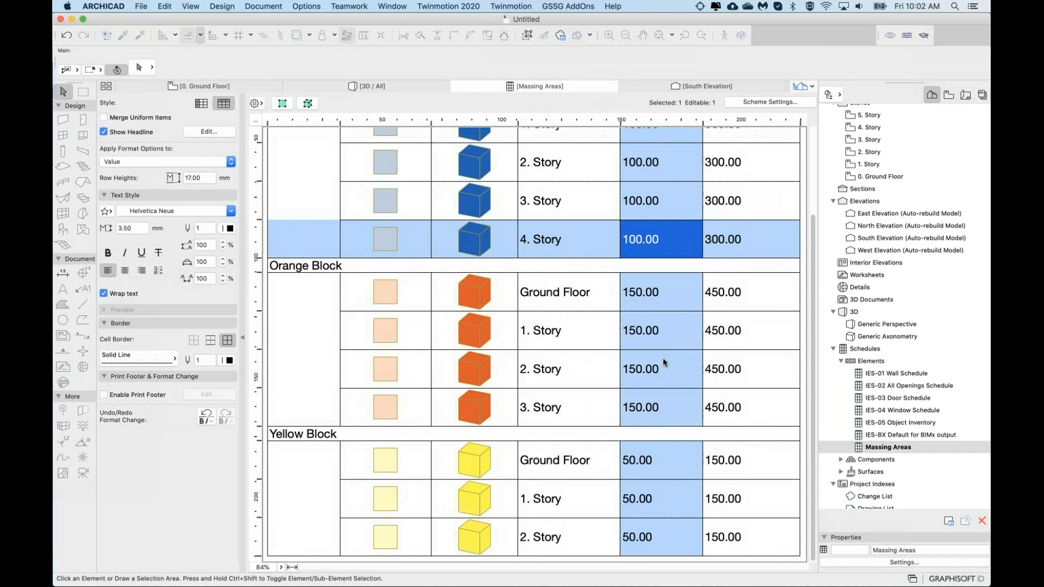
scroll(663, 362, up, 3)
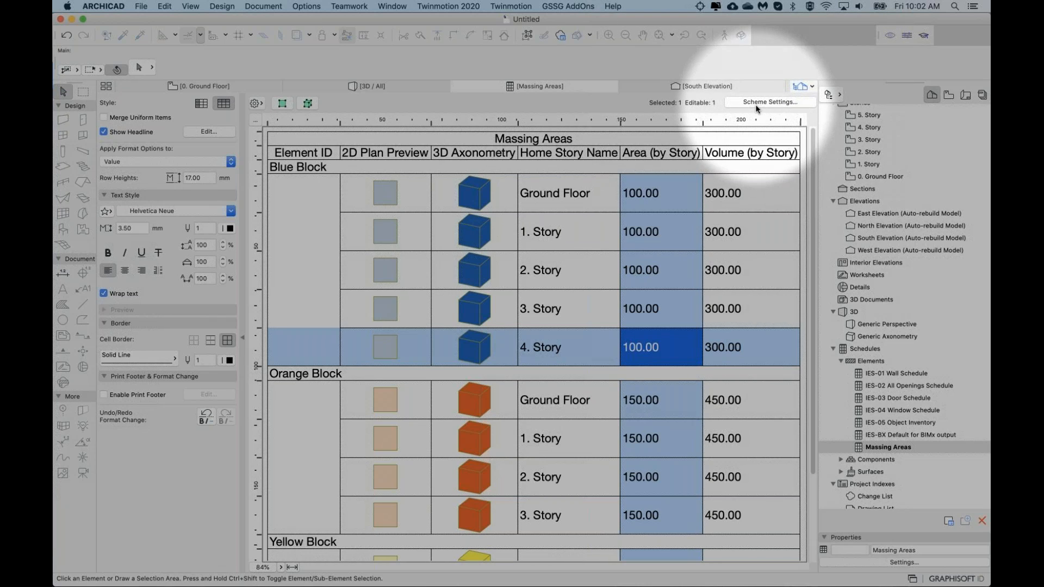
Step: Open the Massing Areas scheme settings and go through its fields from Element ID to Volume (by Story), keeping the schedule columns in view
click(756, 105)
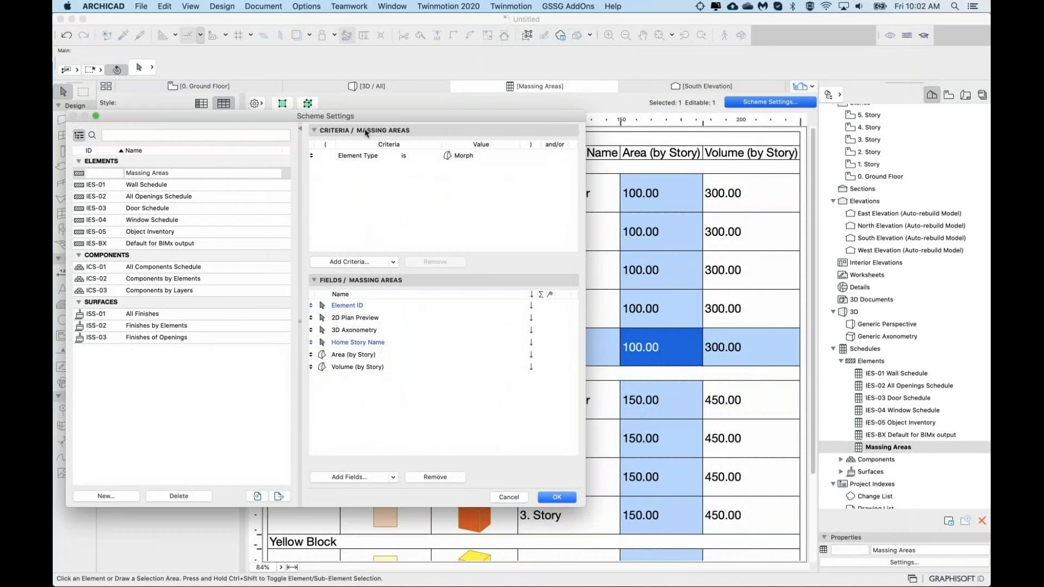
drag(363, 118, 411, 116)
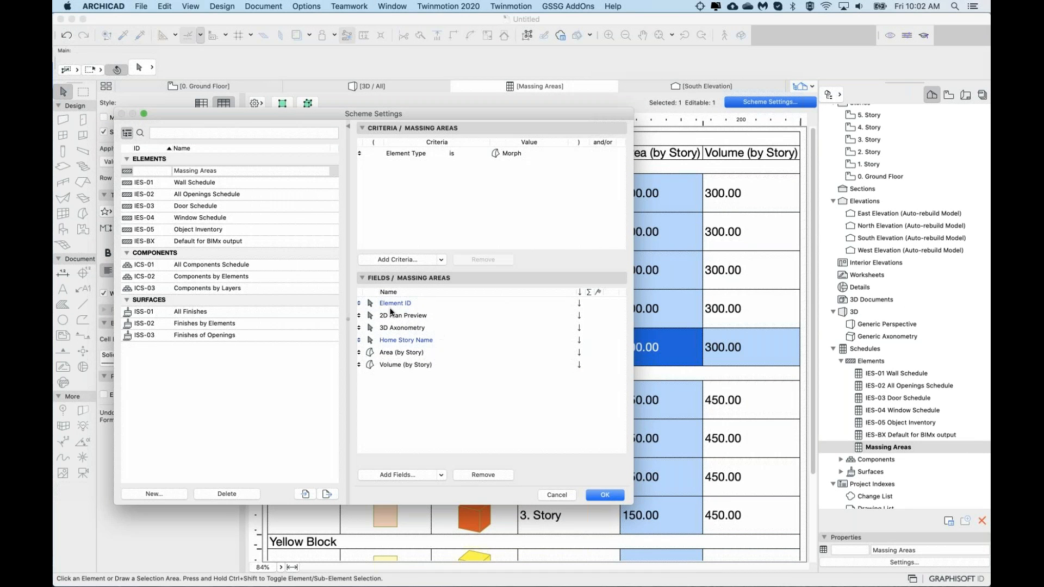
click(386, 315)
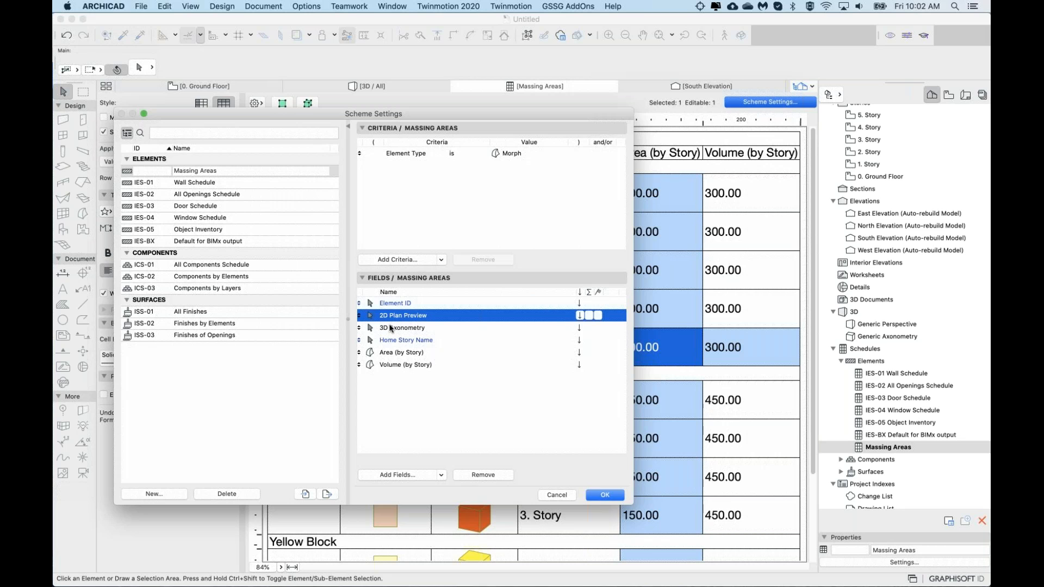
click(391, 328)
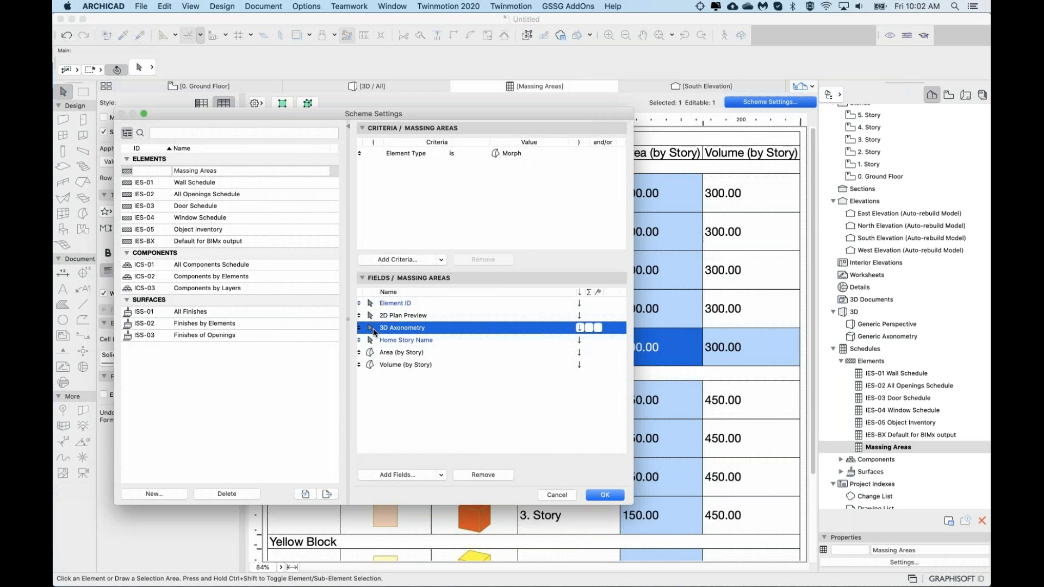
click(390, 305)
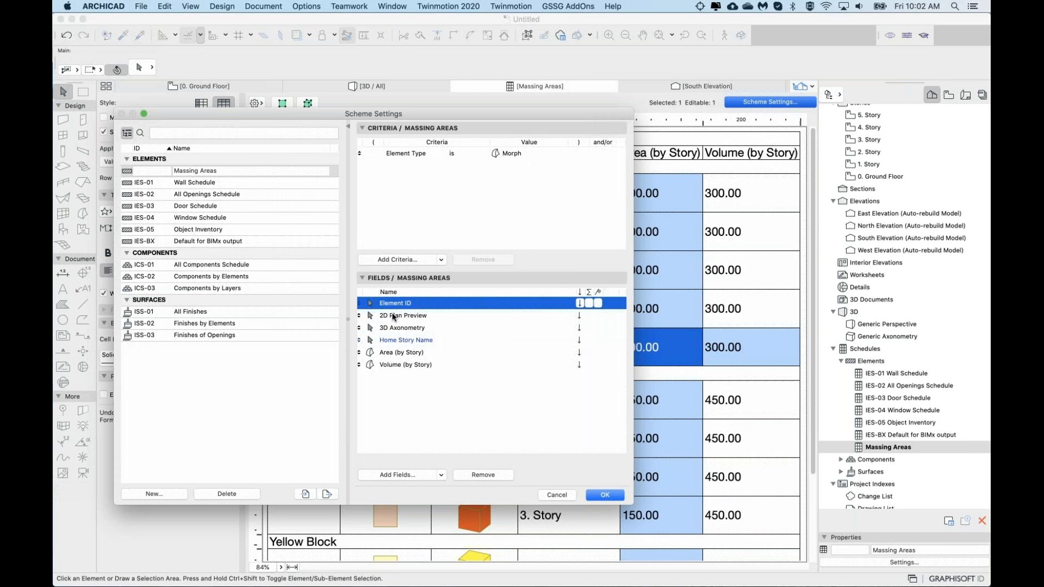
click(394, 317)
click(402, 329)
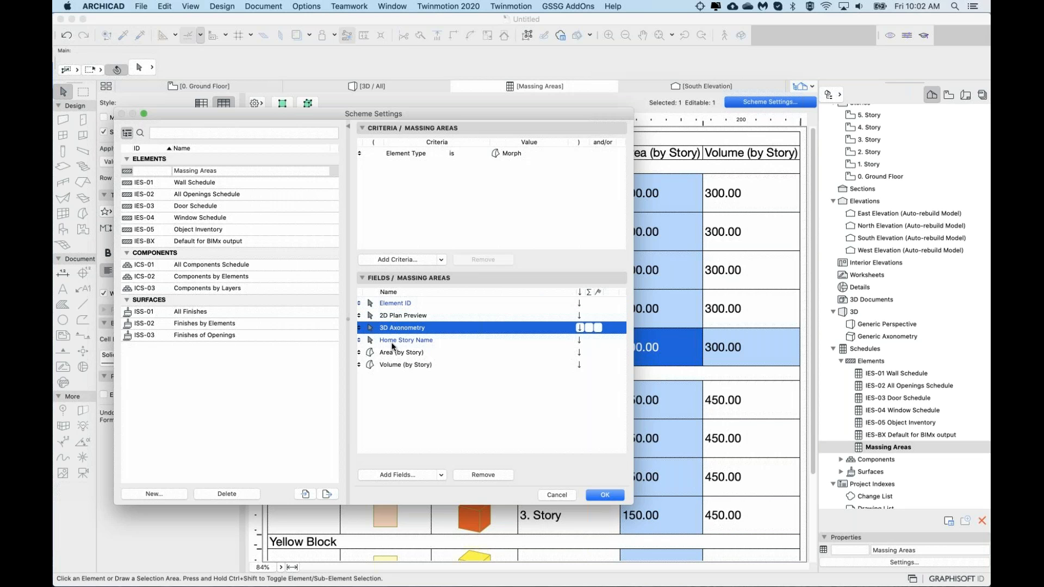
click(391, 342)
click(385, 355)
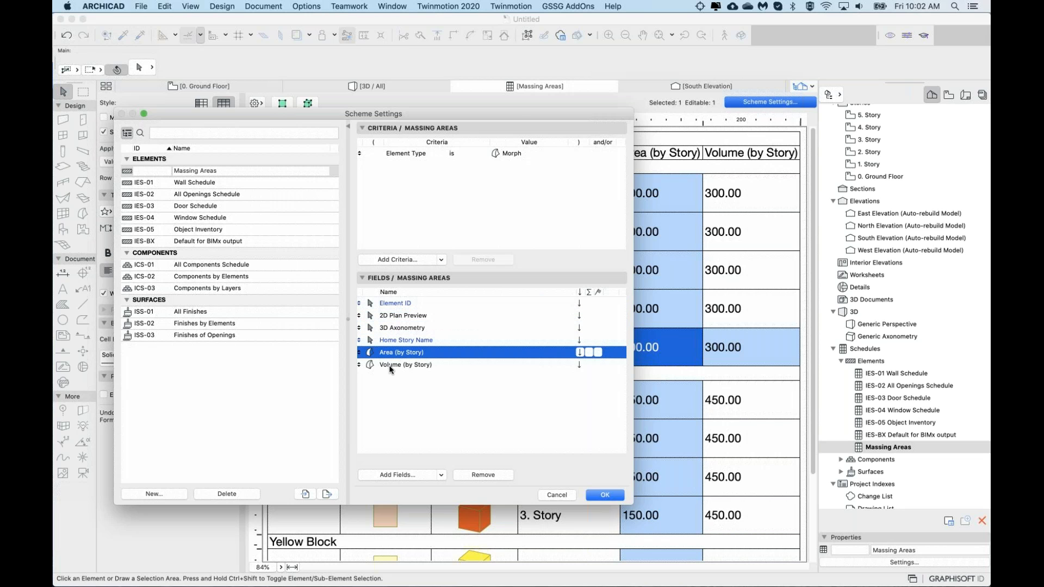
click(391, 366)
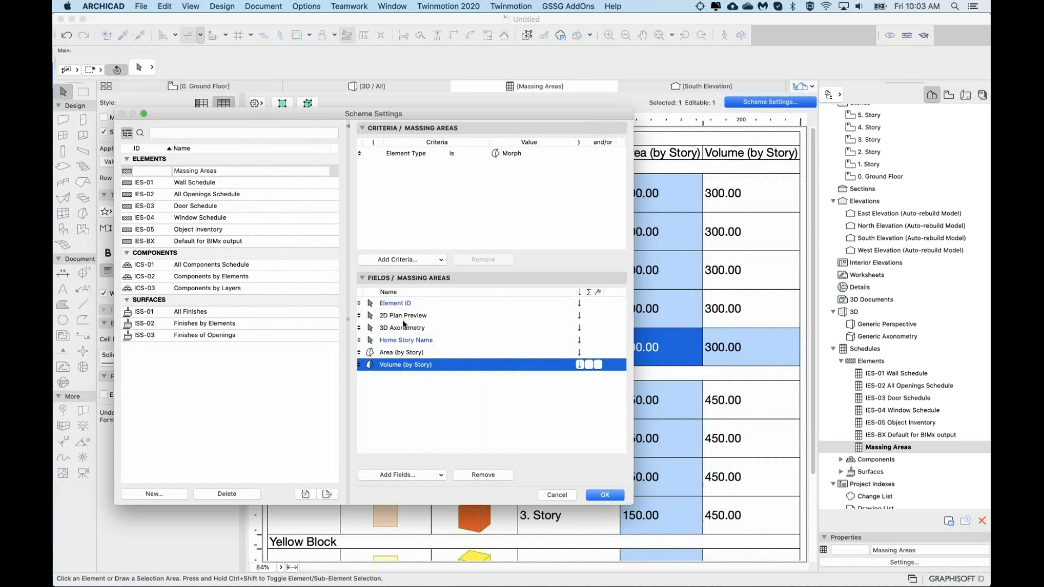
drag(592, 112, 474, 112)
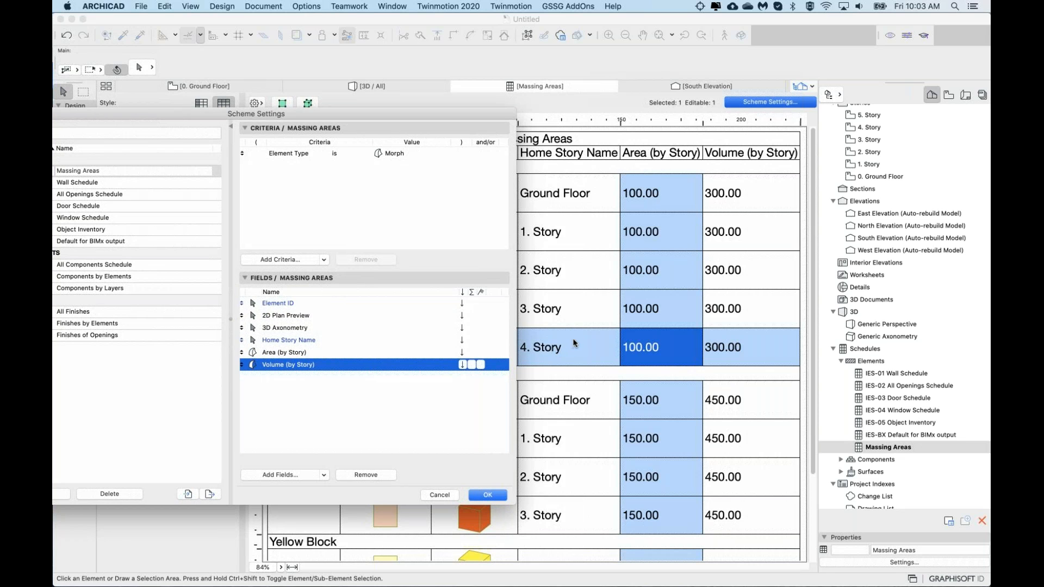
Step: Reverse the sort direction of the Home Story Name field so stories are listed from highest to lowest
click(269, 341)
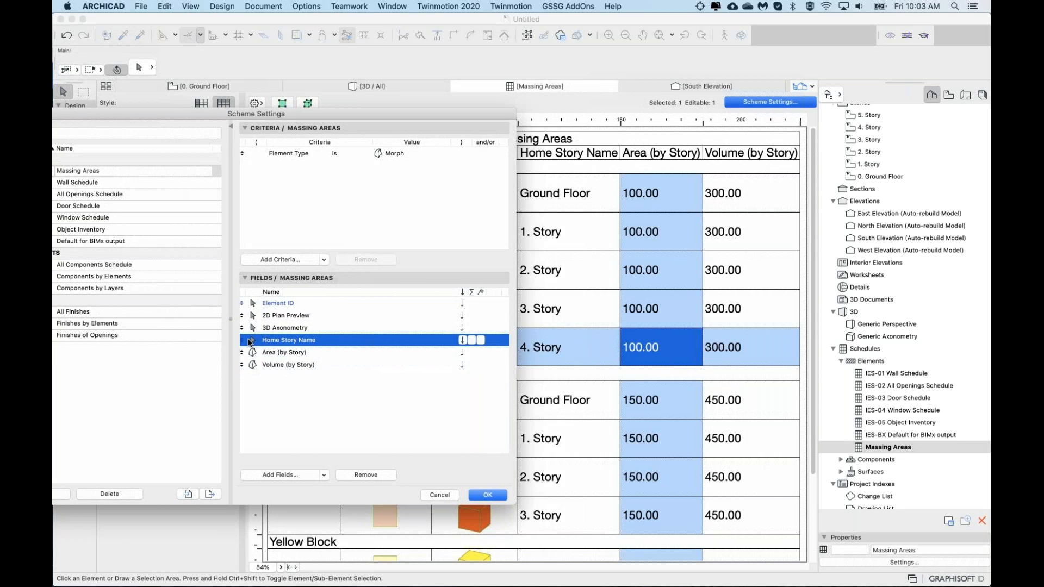
click(461, 340)
click(462, 341)
Step: Turn on sums for the Area (by Story) and Volume (by Story) fields
click(269, 356)
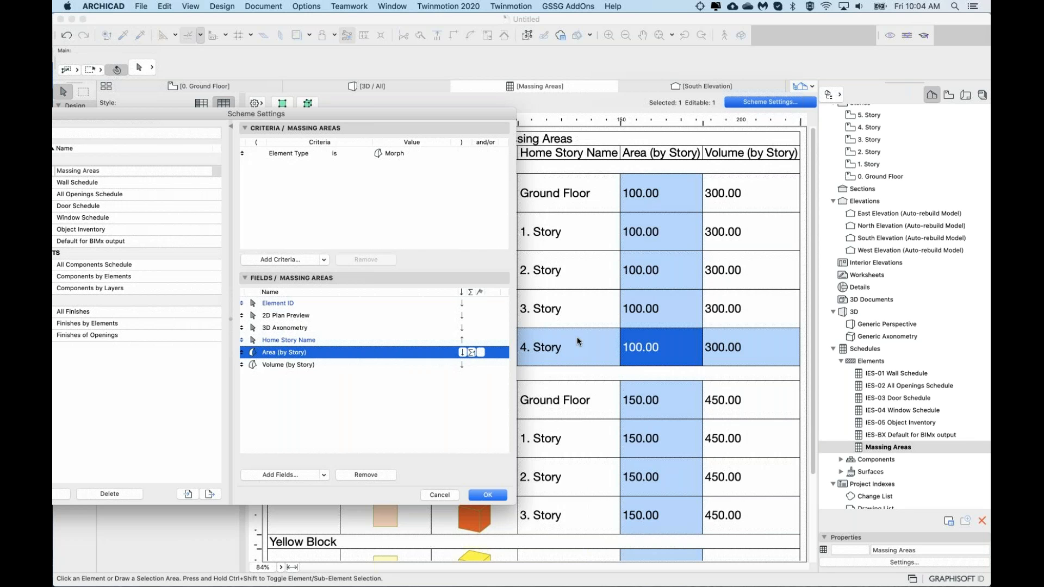
click(472, 352)
click(472, 352)
click(471, 364)
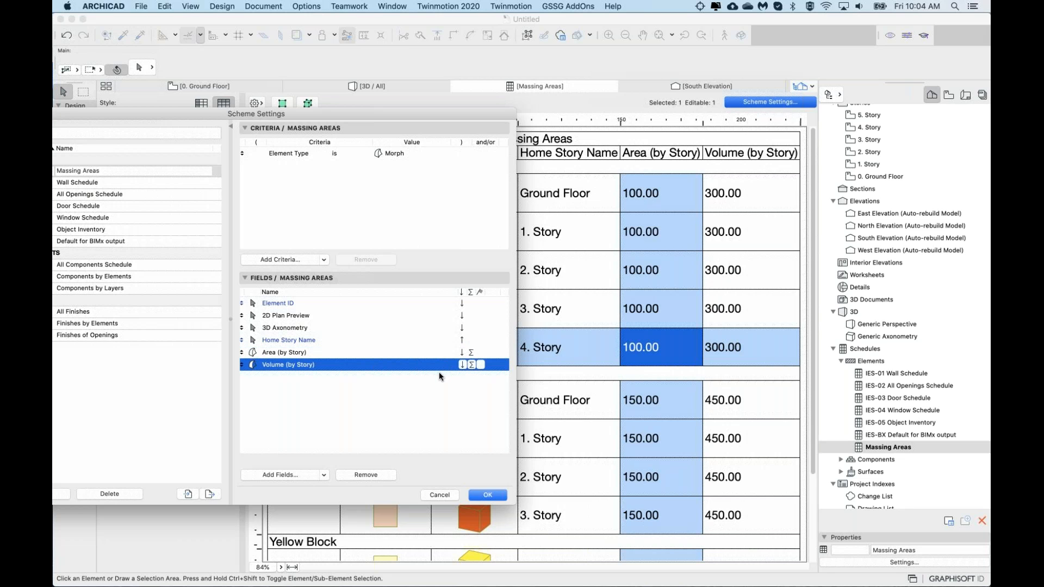
Step: Compare the sort and sum settings of the Home Story Name, Area and Volume fields with the schedule behind the dialog
click(449, 377)
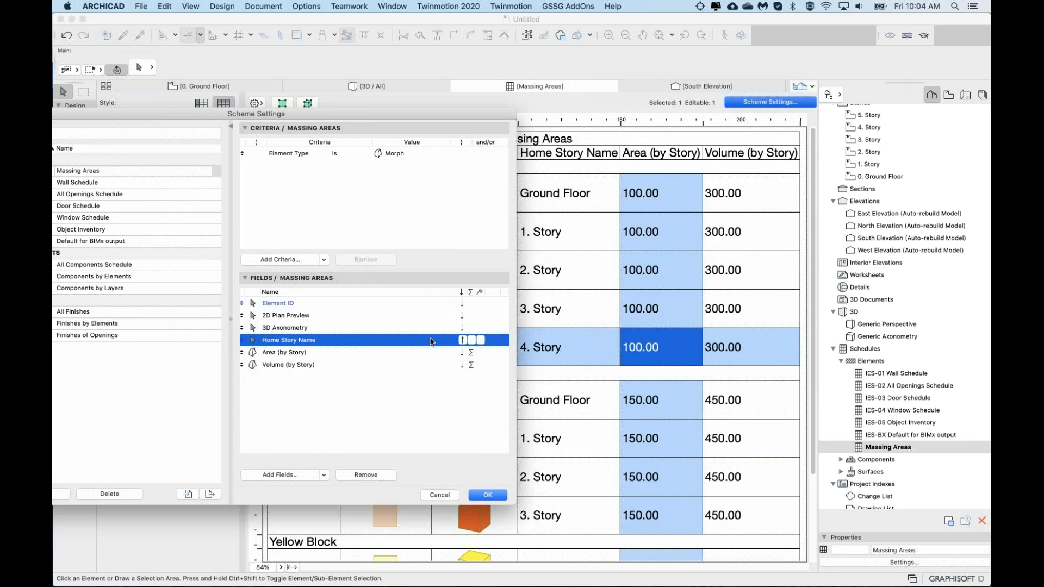
click(462, 337)
click(444, 352)
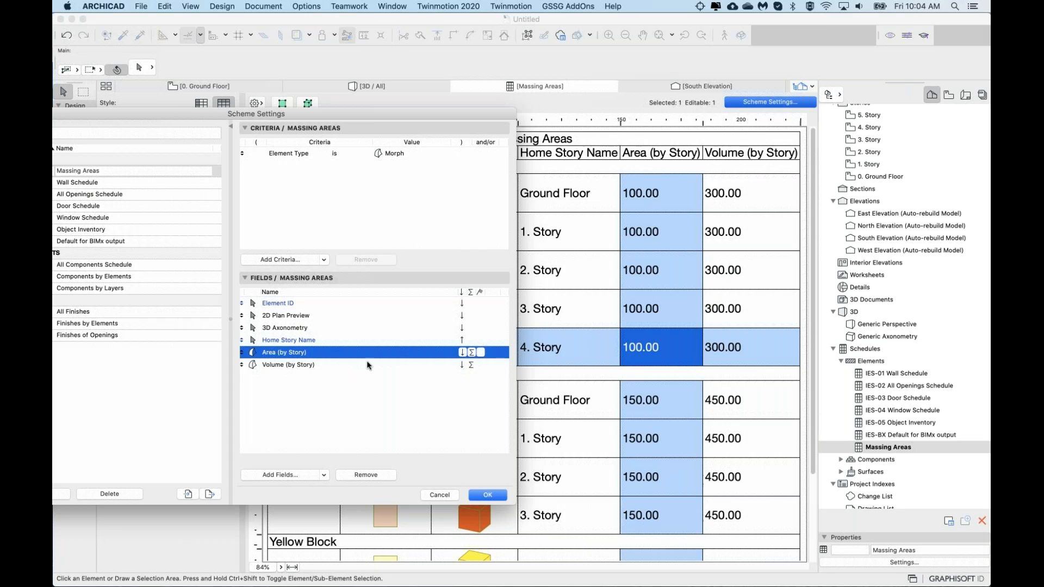
click(368, 365)
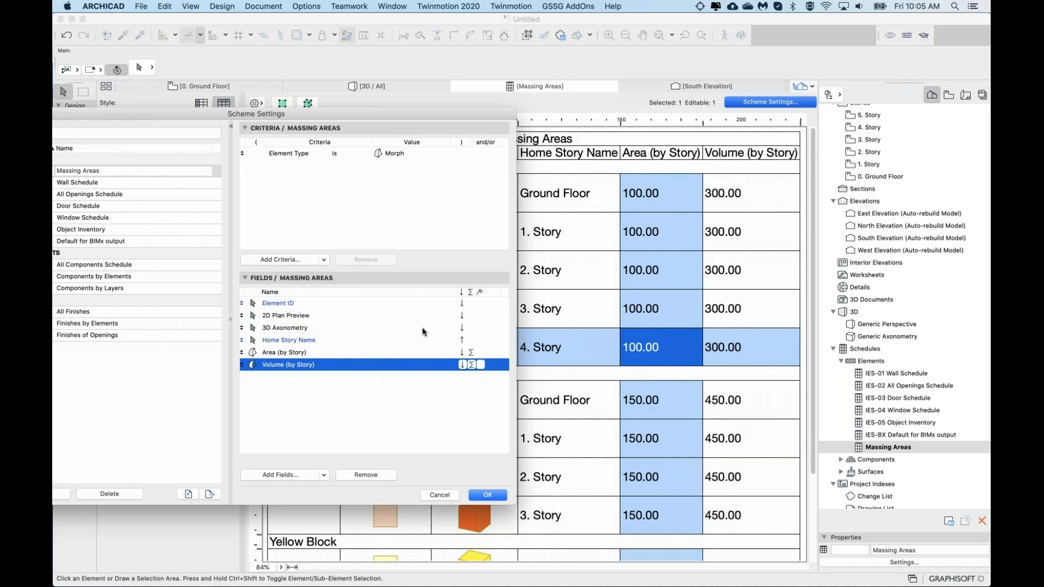
drag(455, 115, 460, 295)
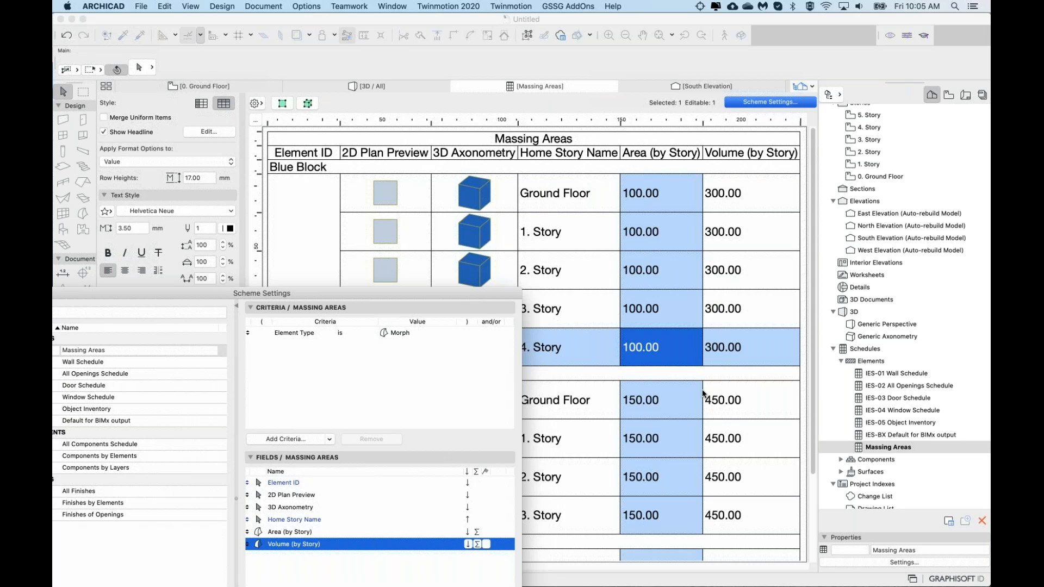
drag(481, 293, 560, 94)
Step: Flag the Element ID field so that totals are calculated separately for each block, trying the flag on other fields too
click(377, 284)
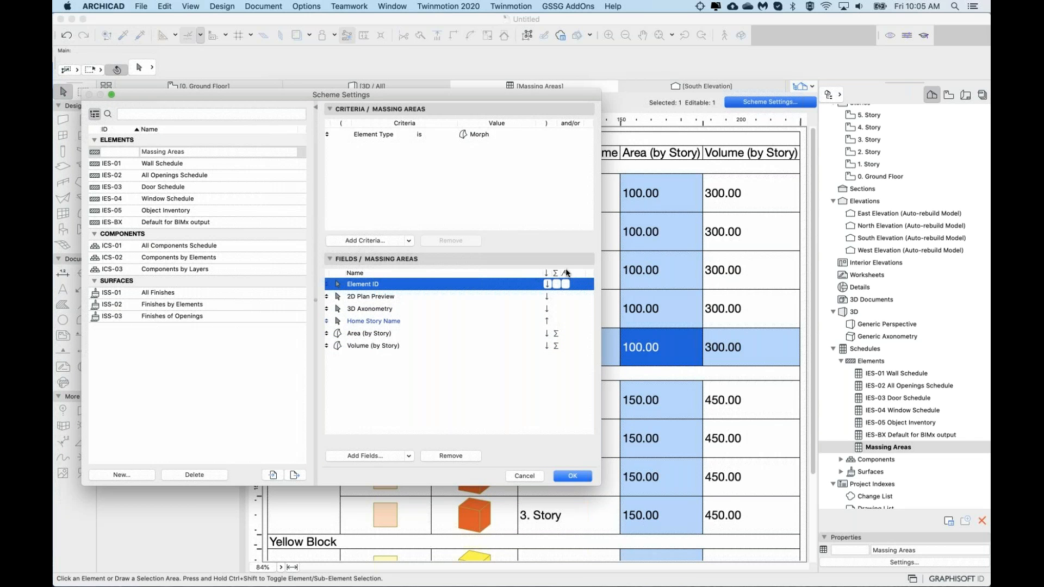
click(565, 286)
click(566, 319)
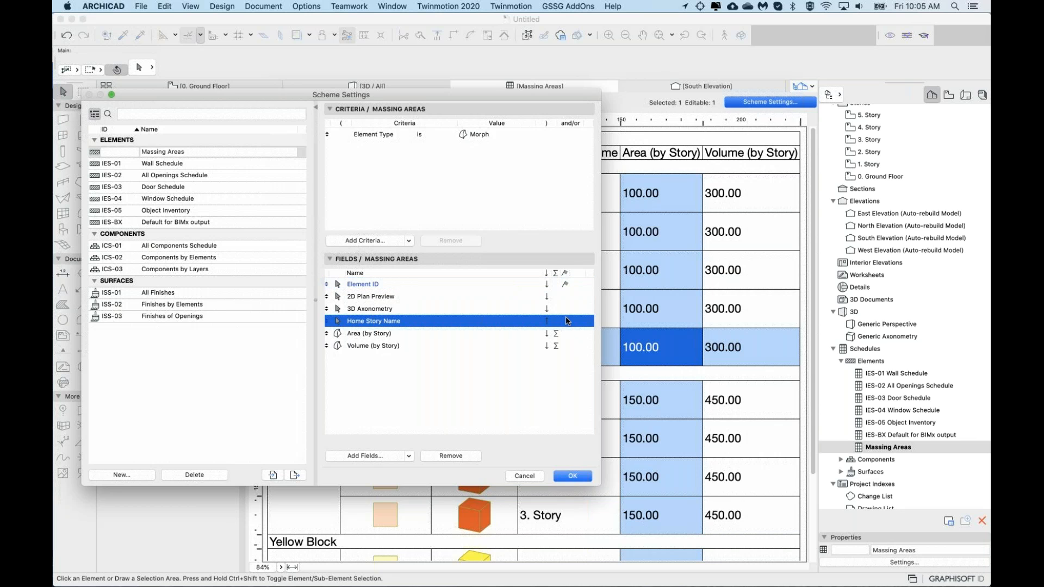
click(564, 309)
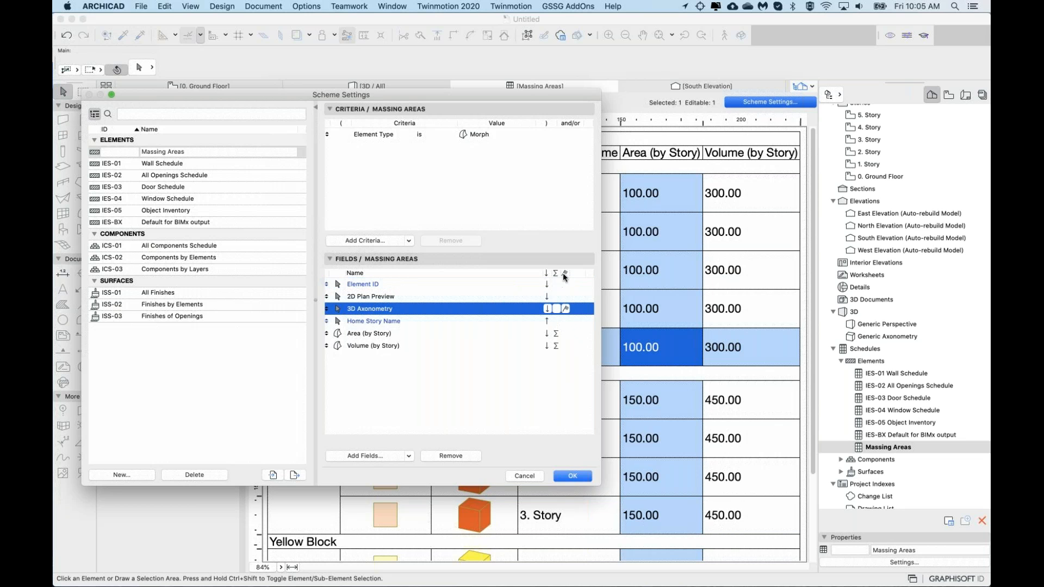
click(562, 283)
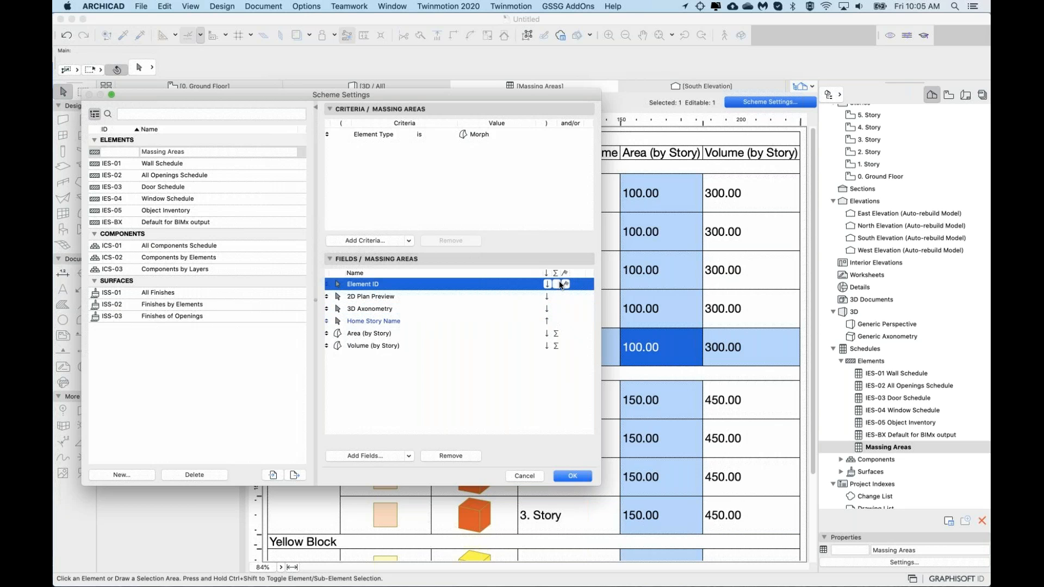
Step: Recheck the 3D Axonometry, Home Story Name and Area (by Story) fields, including the reversed story sorting and the area sum
click(490, 336)
click(491, 325)
click(482, 310)
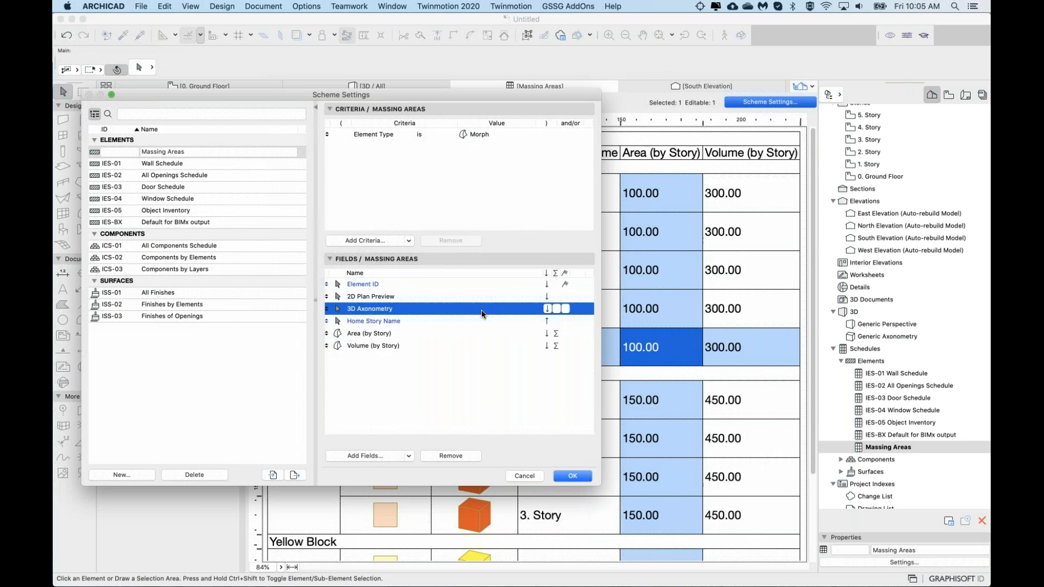
click(477, 319)
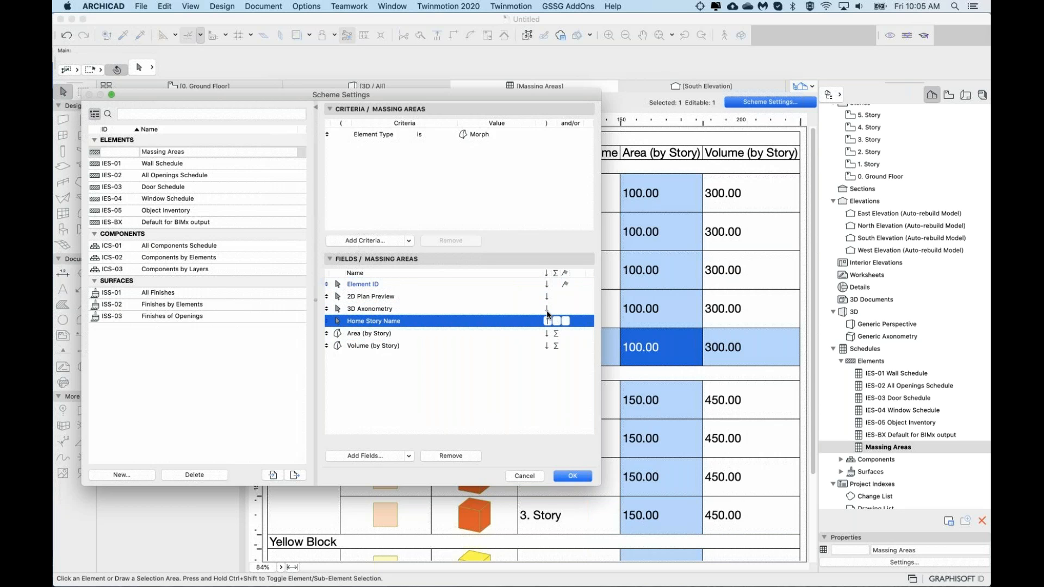
click(547, 322)
click(510, 335)
click(556, 333)
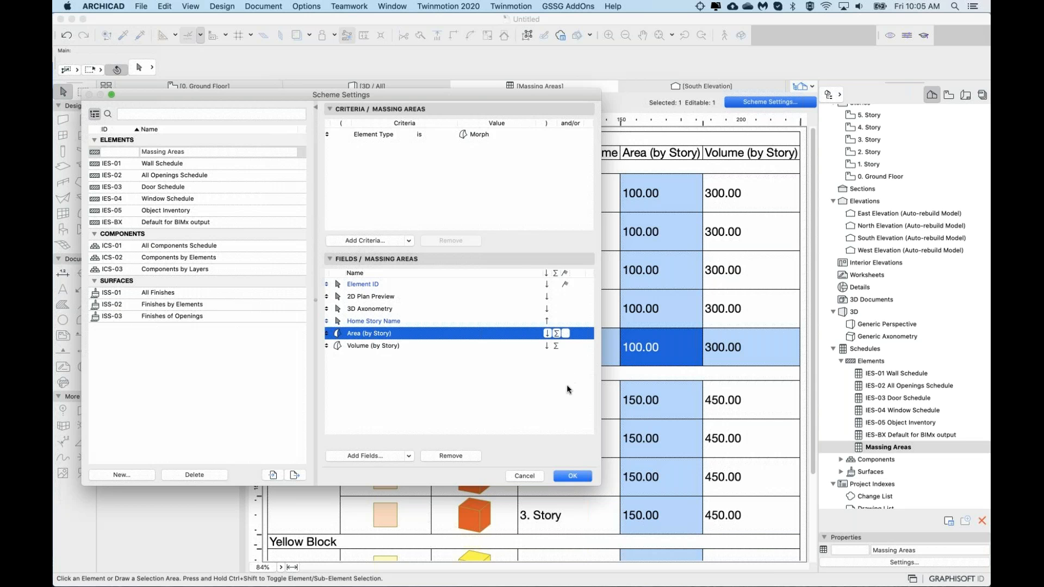
Step: Apply the scheme settings and check the Blue Block's story order and area total in the schedule
click(581, 478)
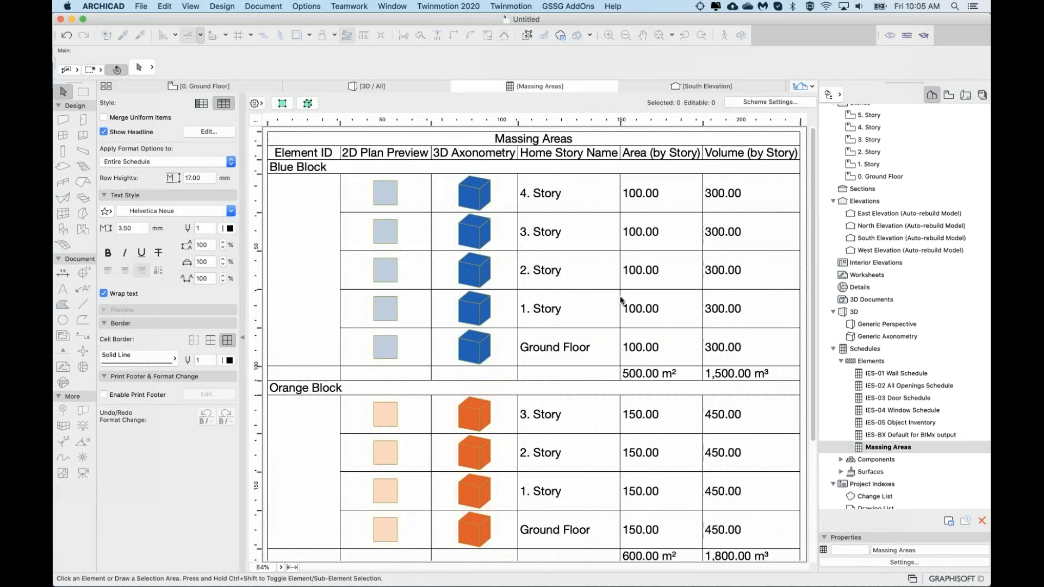
click(549, 194)
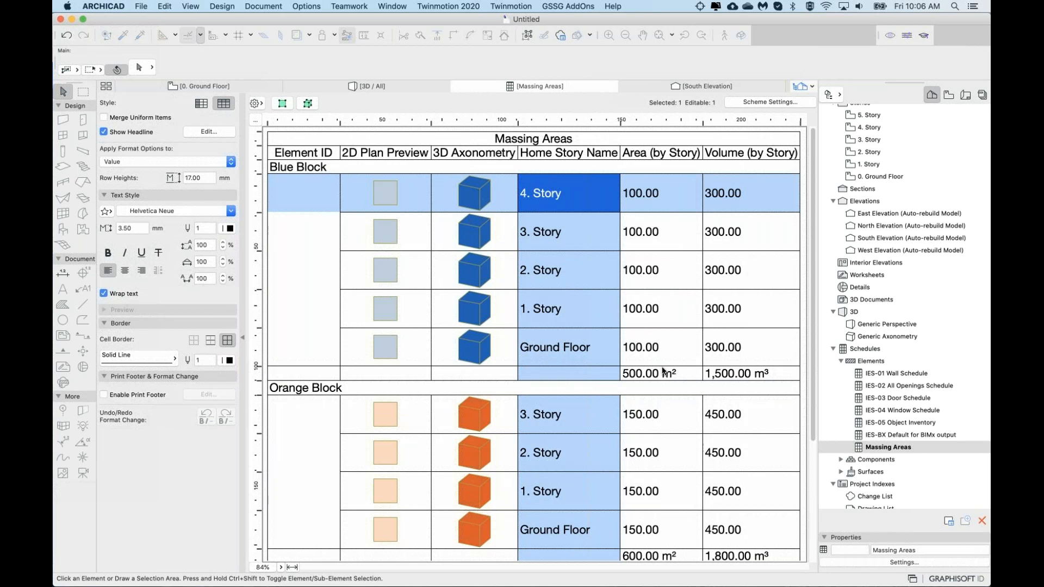
click(635, 374)
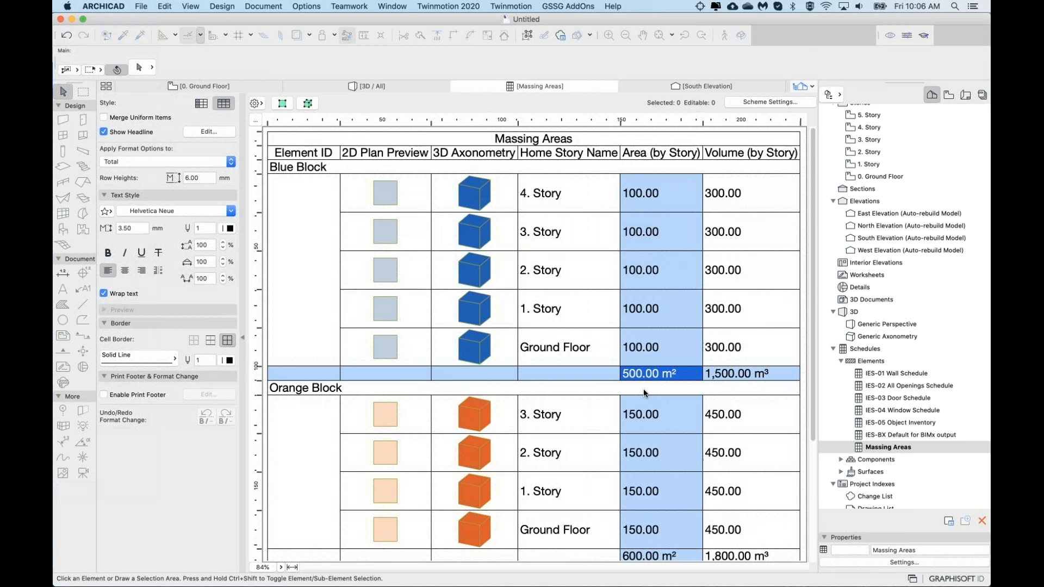
Step: Align the Area (by Story) and Volume (by Story) figures on their decimal points, including the block and grand totals
scroll(644, 413, down, 5)
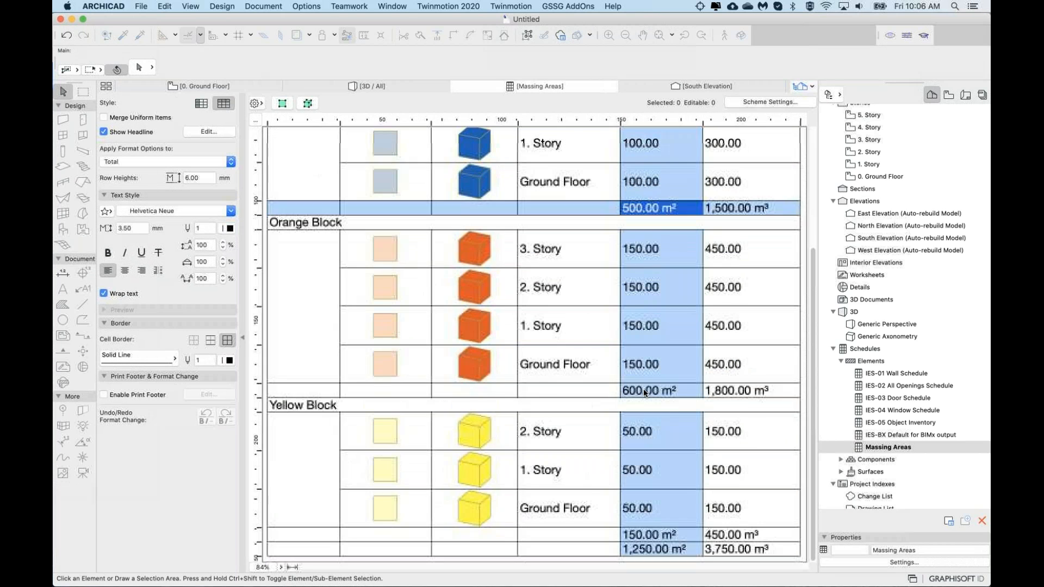
click(647, 551)
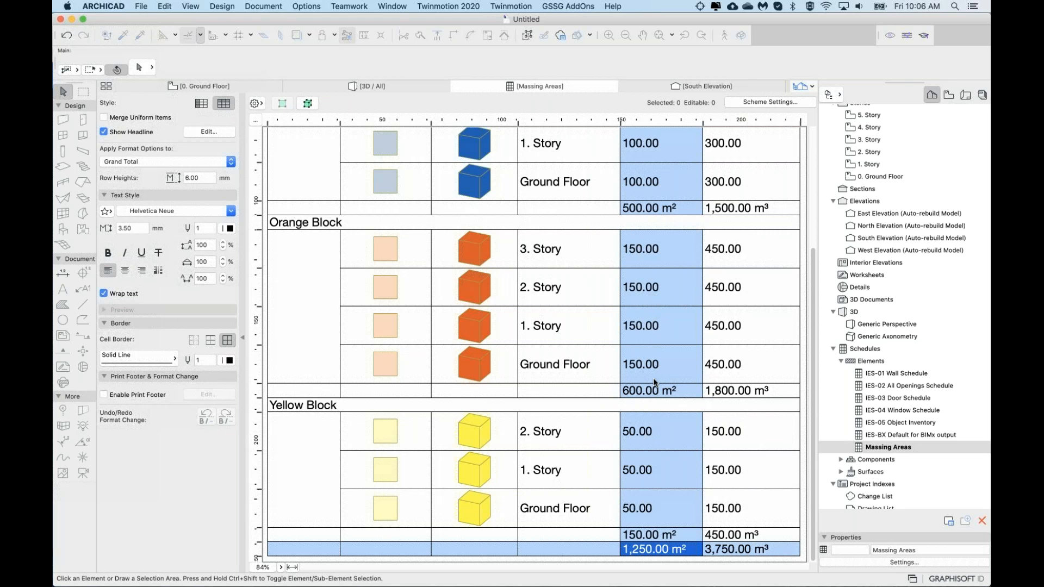
click(658, 314)
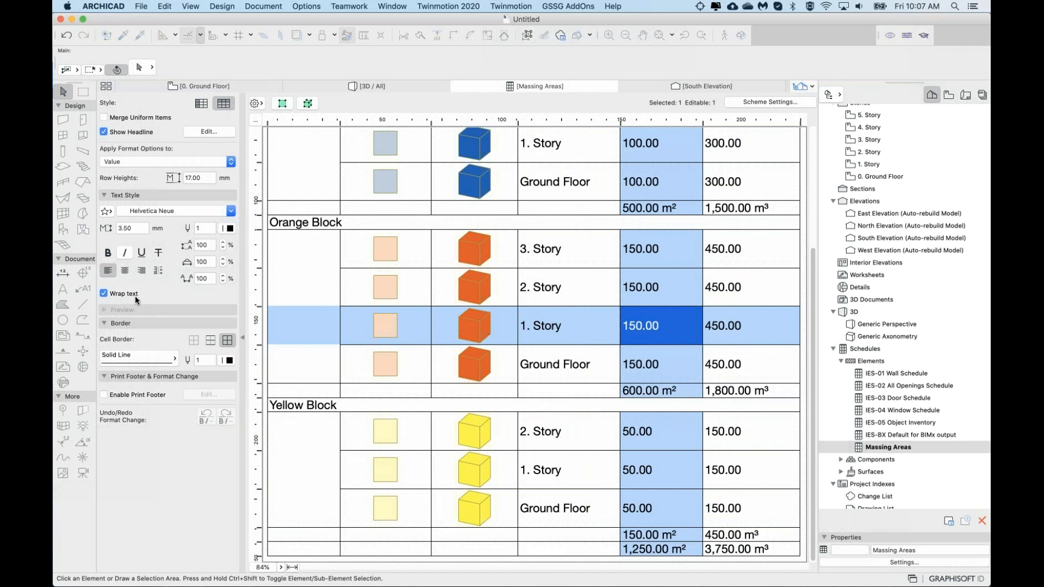
click(107, 272)
click(161, 269)
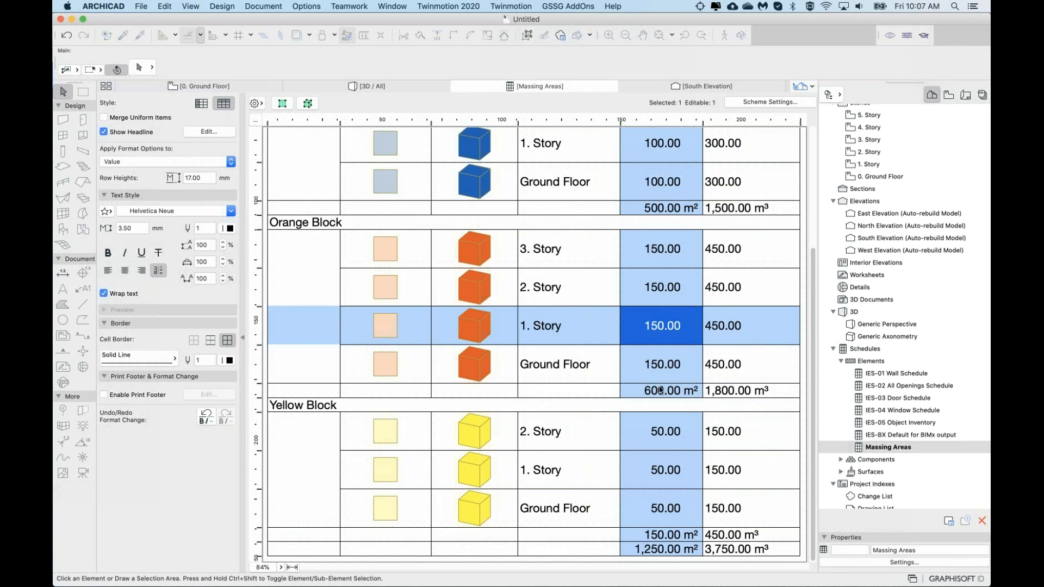
click(718, 325)
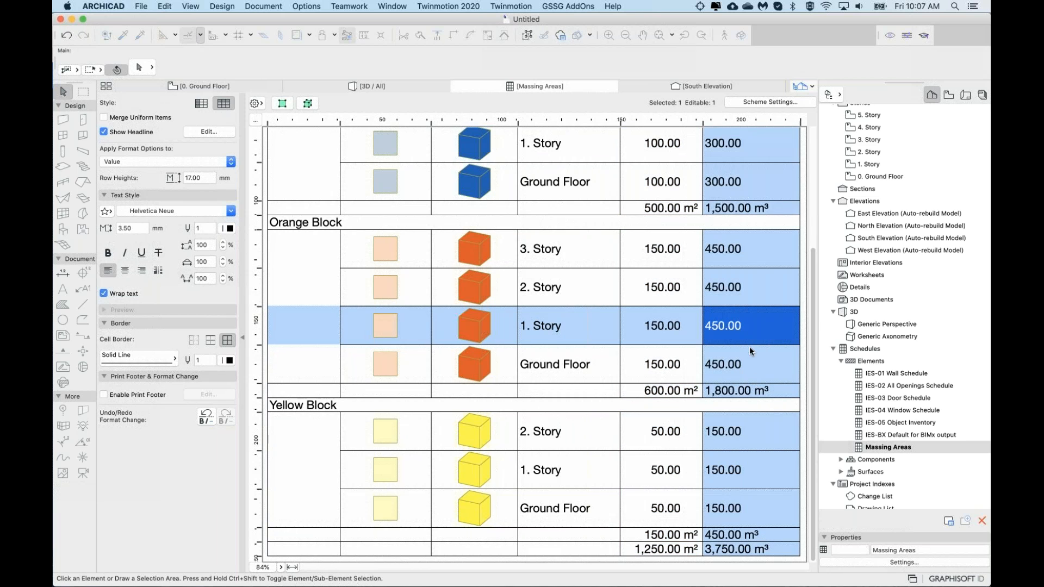
click(165, 274)
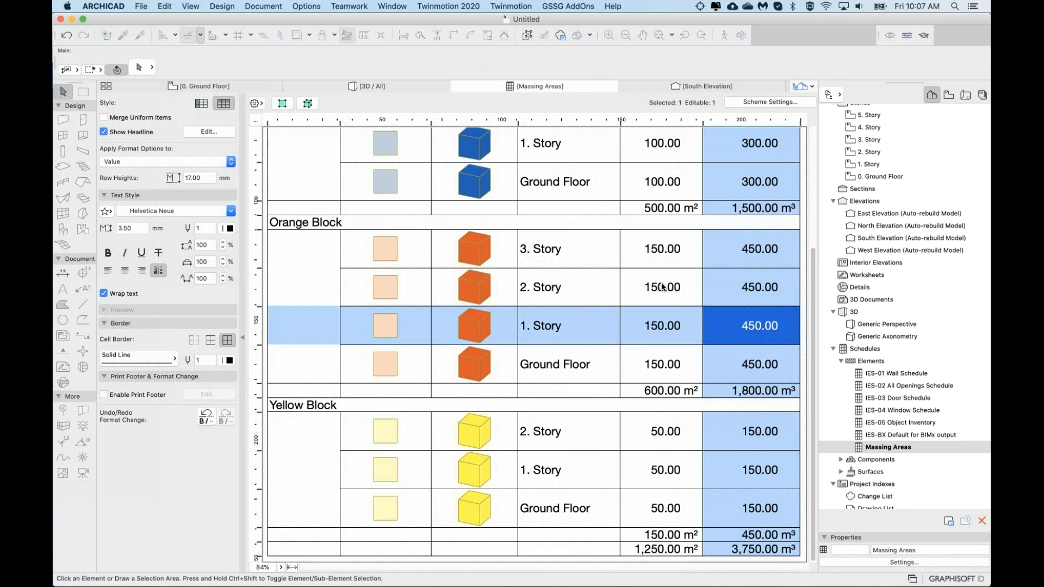
Step: Compare the format settings of a block total, a story name and the area values in the schedule
click(651, 213)
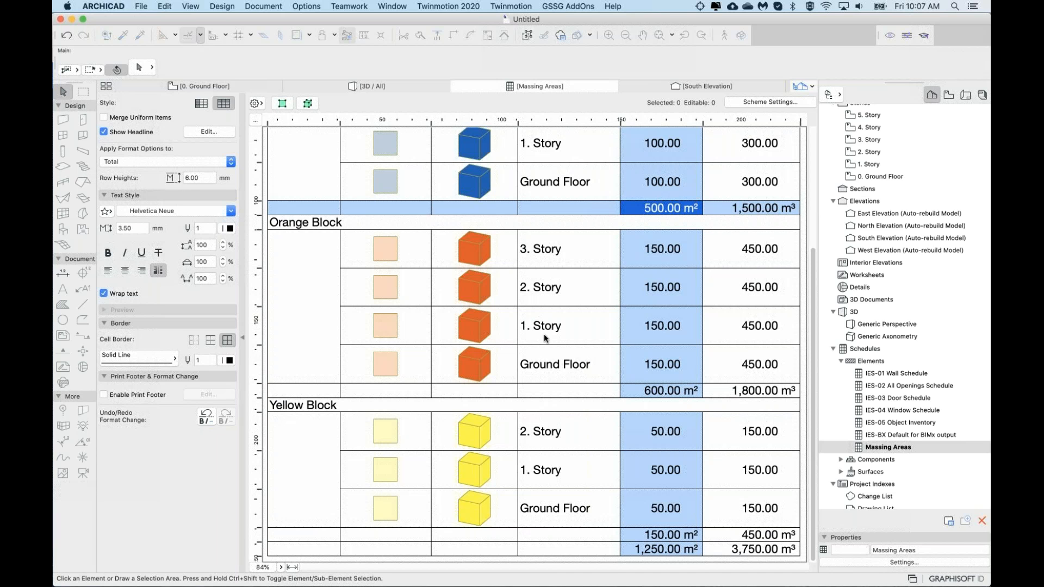
click(583, 280)
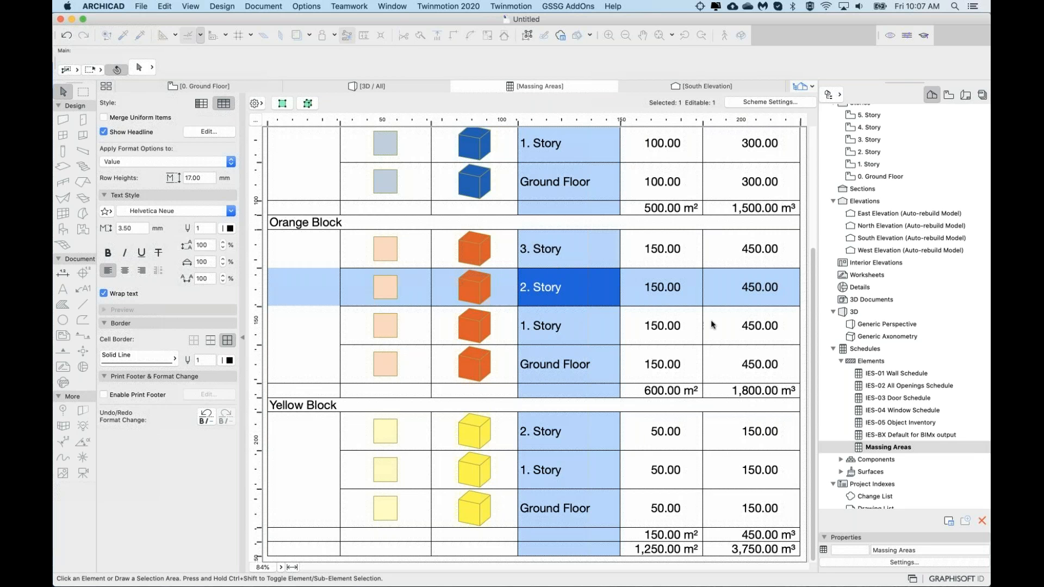
click(661, 287)
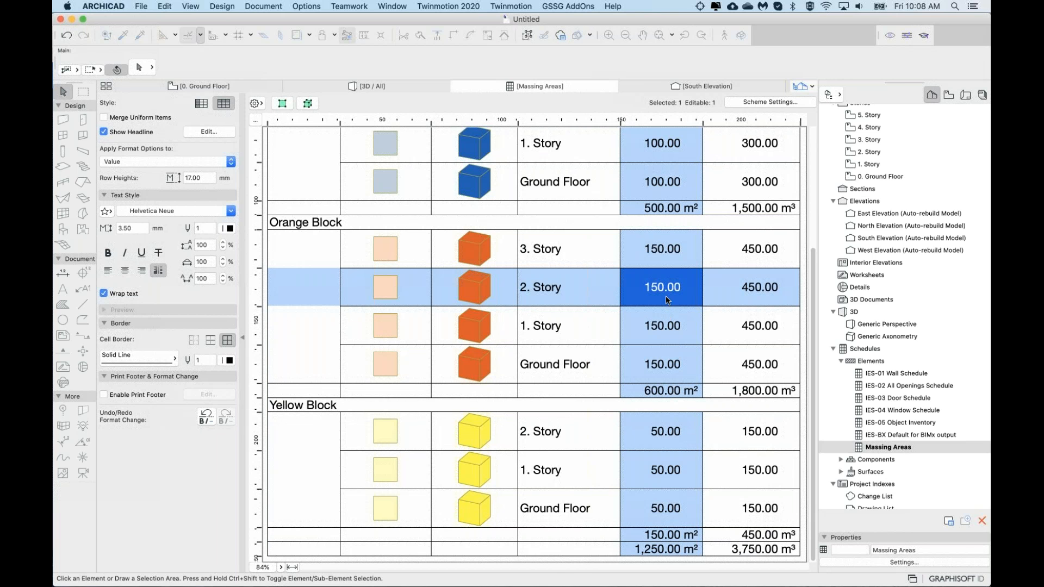
scroll(661, 350, up, 5)
scroll(661, 350, down, 5)
click(646, 322)
Step: Examine the text favorites and the Entire Schedule format scope for the Home Story Name values, then compare an area value
click(577, 287)
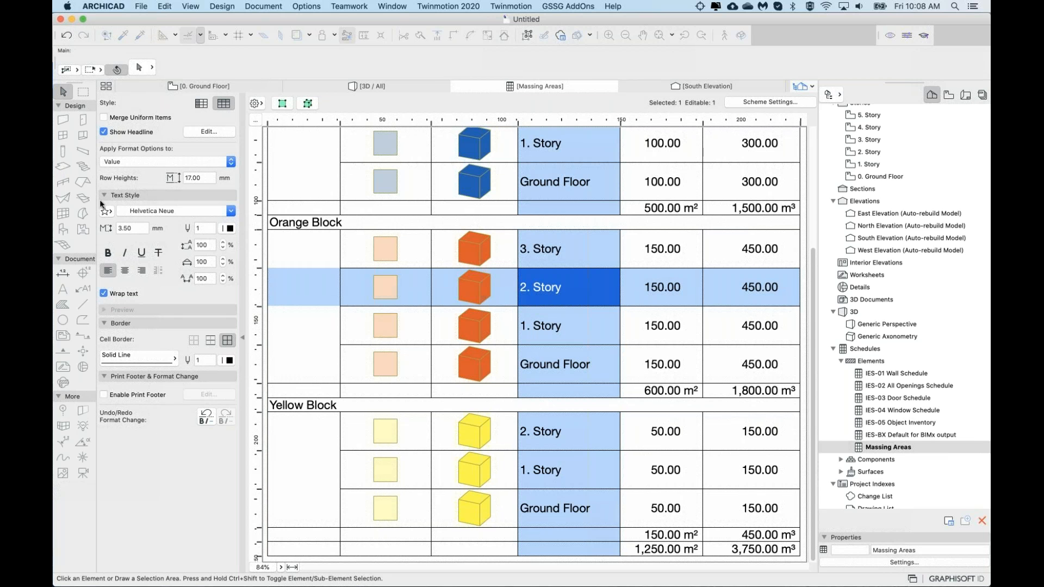
click(106, 212)
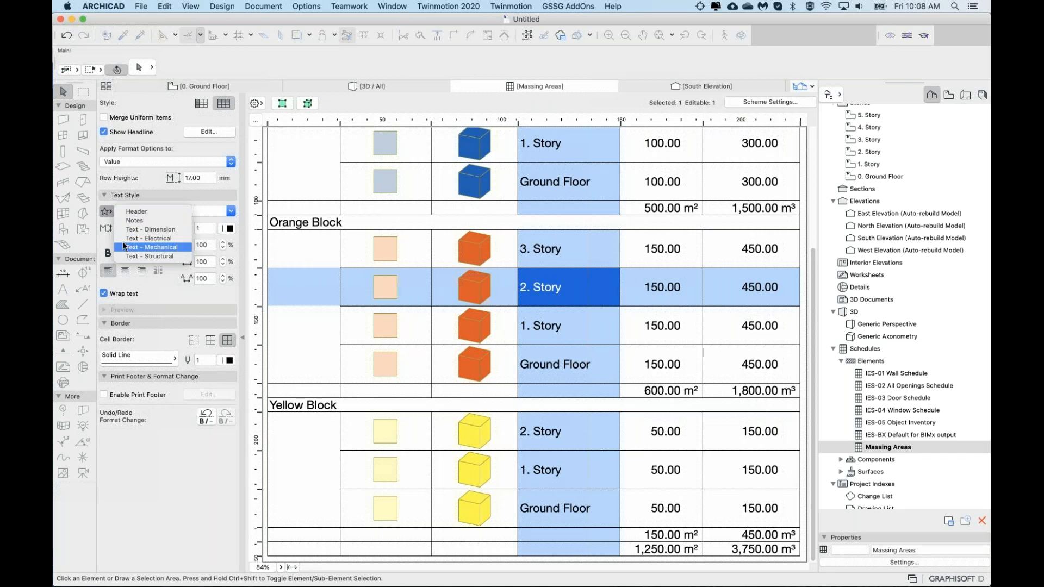
click(106, 212)
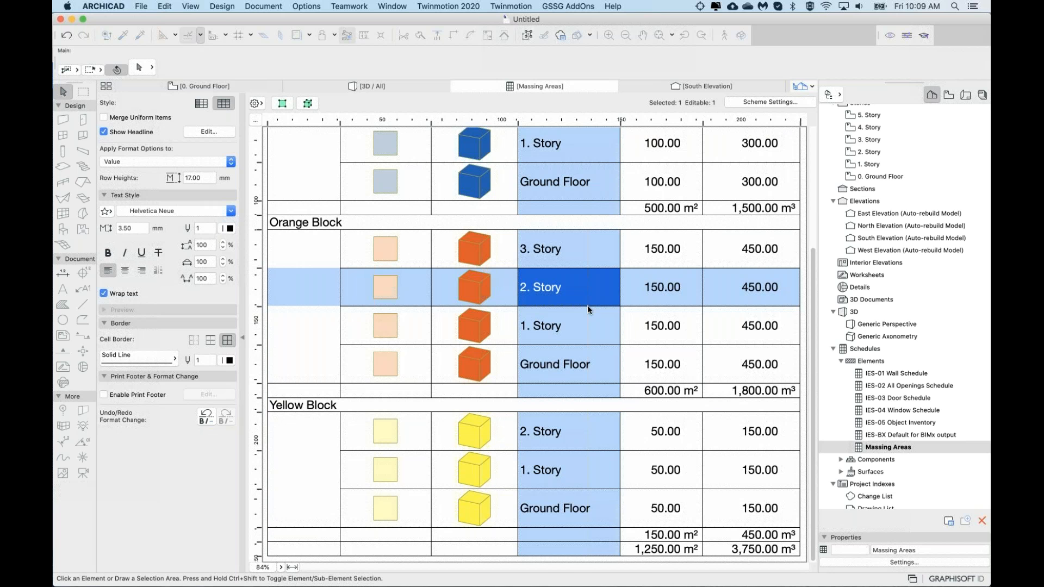
click(138, 161)
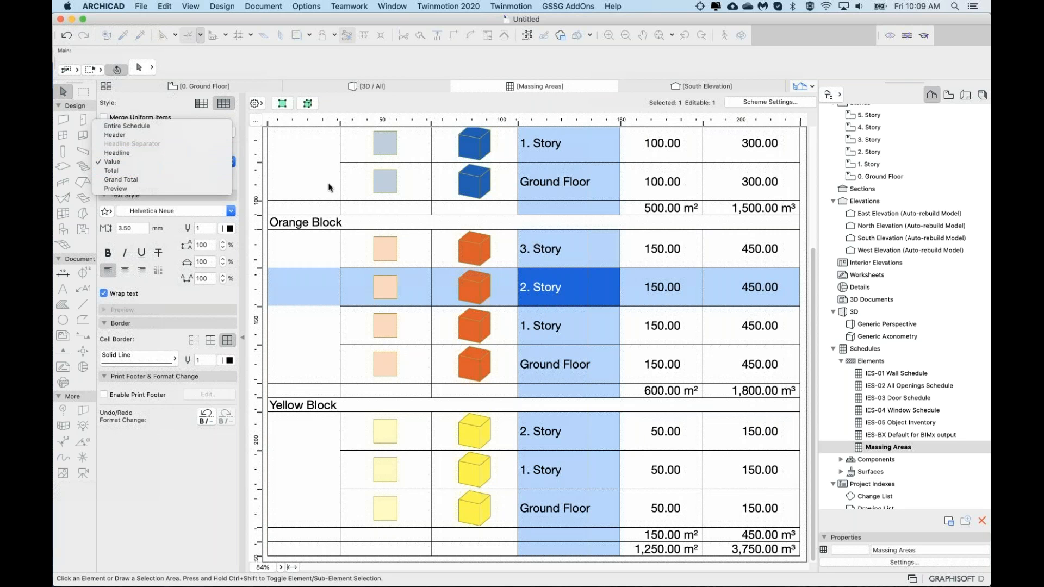
click(119, 125)
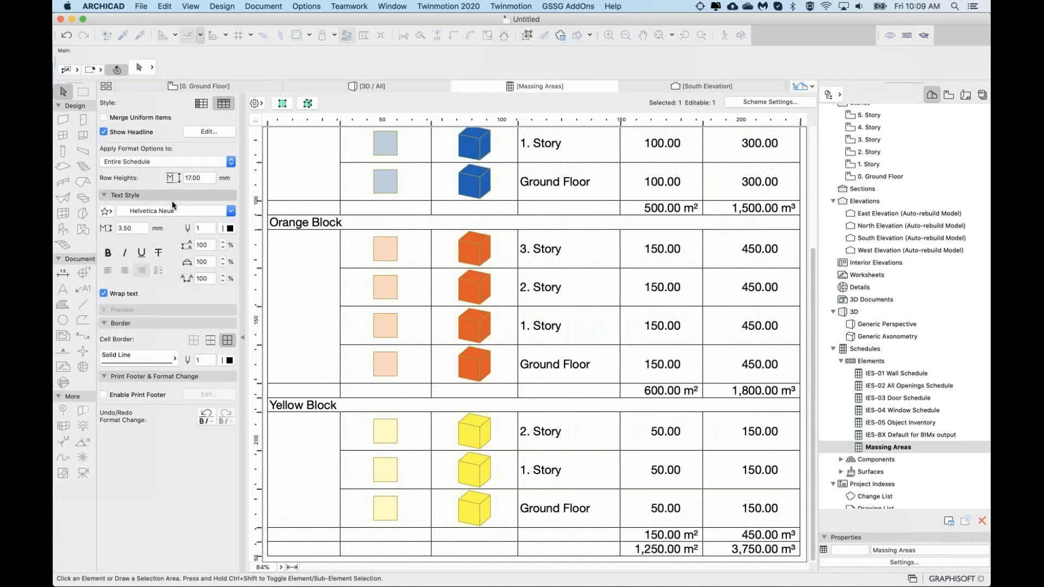
click(576, 292)
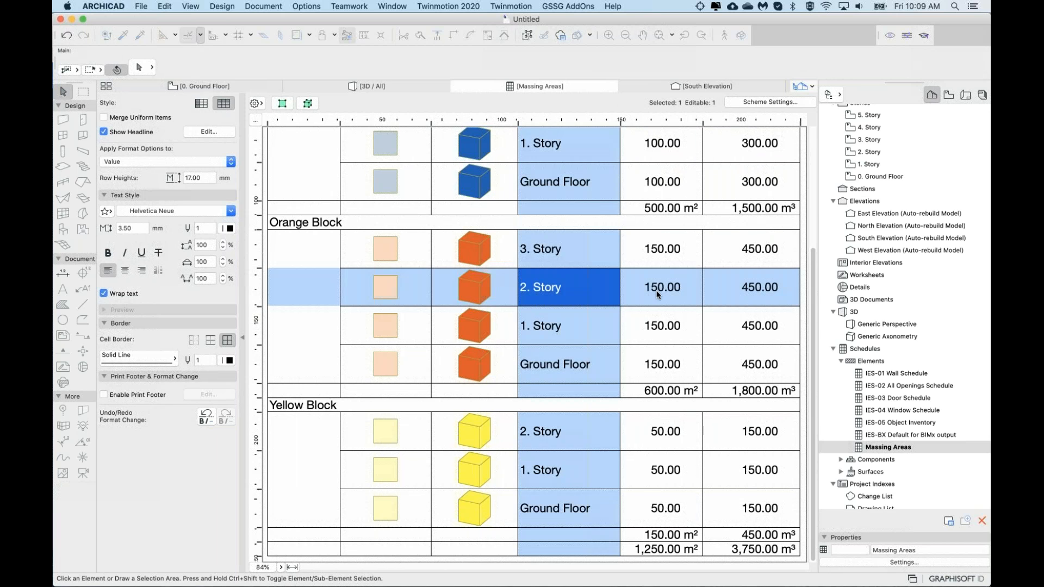
click(657, 291)
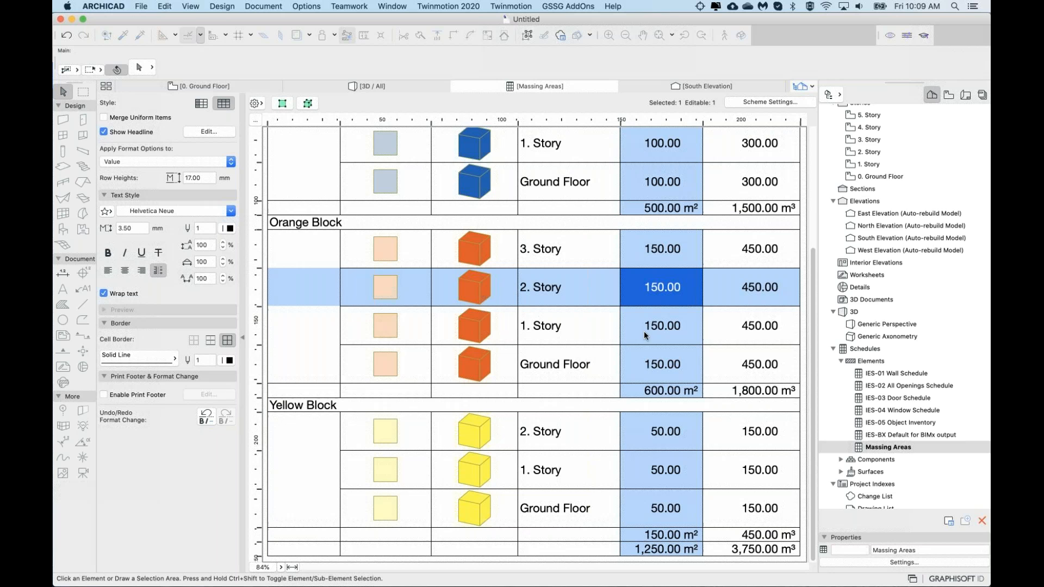
Step: Make the block totals and the grand total bold
click(658, 209)
click(112, 254)
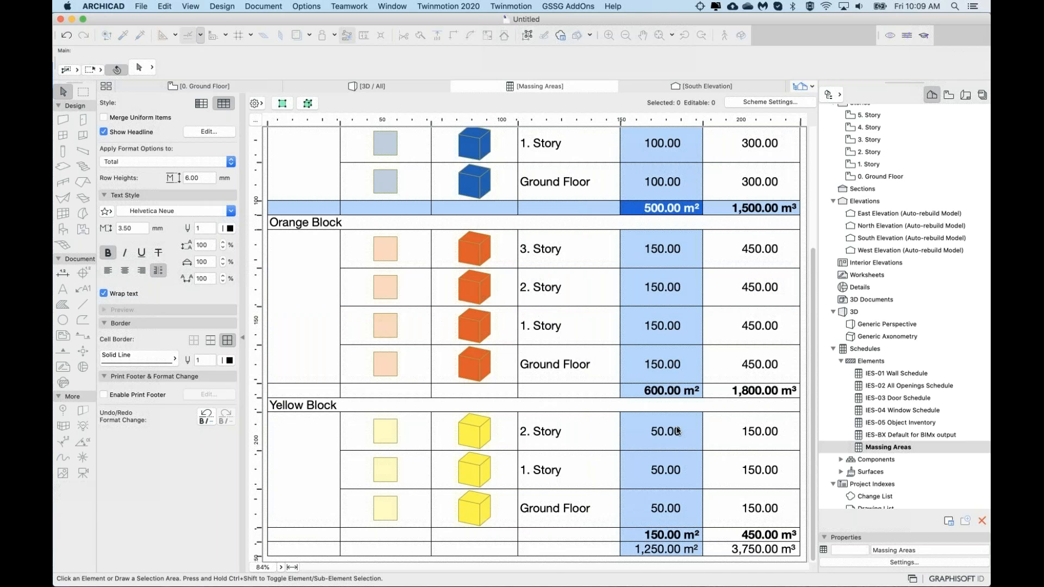
click(659, 550)
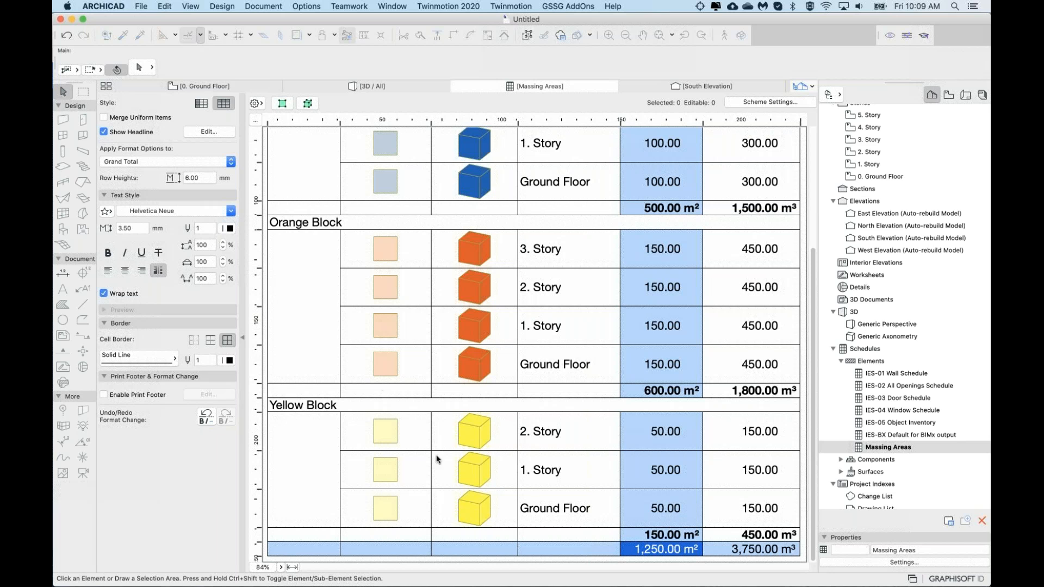
click(108, 252)
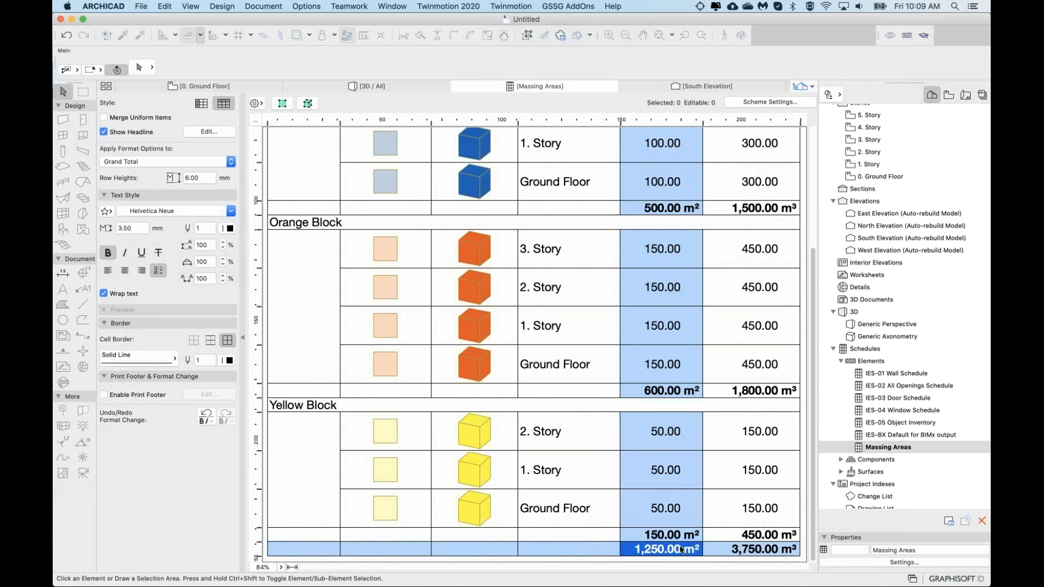
Step: Set the row height of the block totals and the grand total to 10 mm
click(643, 210)
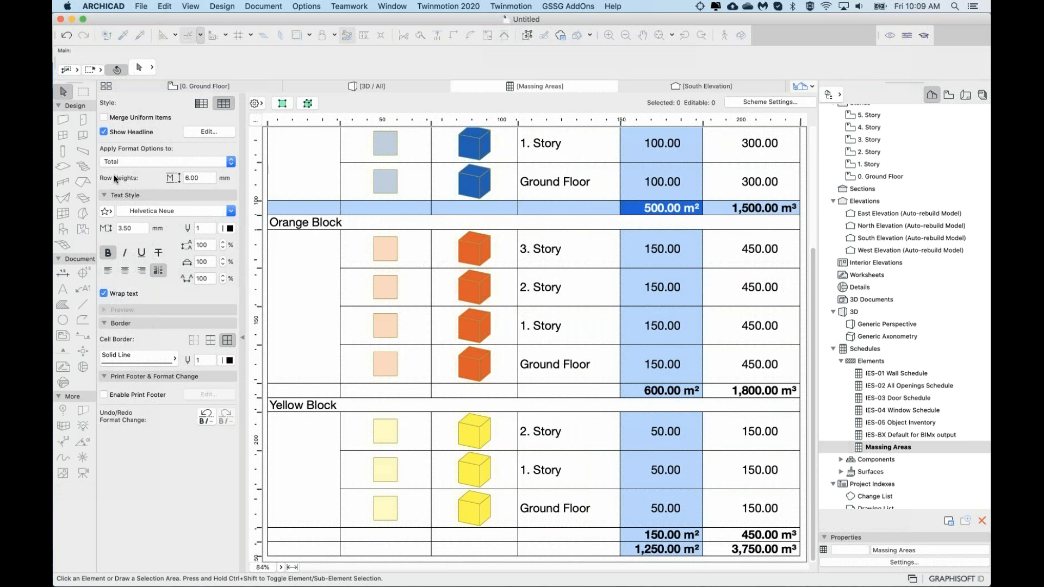
double_click(201, 178)
text(10)
key(Return)
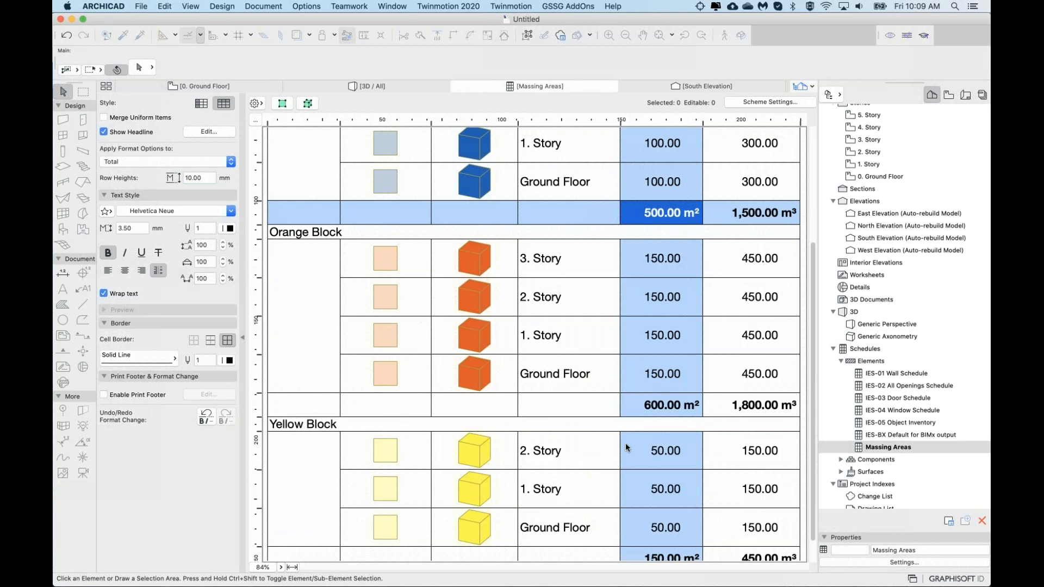
scroll(625, 442, down, 2)
click(650, 549)
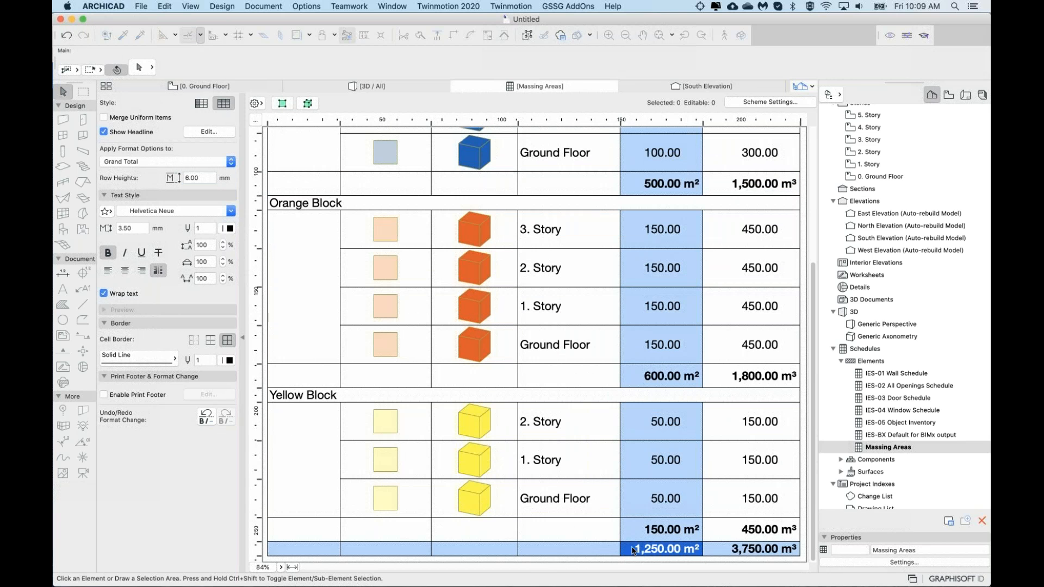
click(185, 178)
text(10)
key(Return)
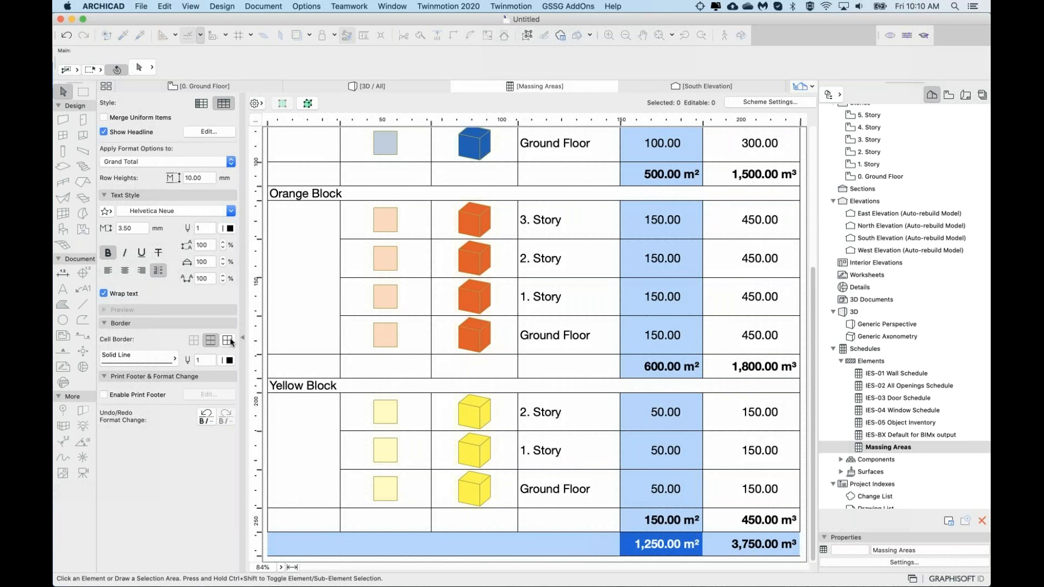
Step: Restrict the cell borders of the grand total, value, block total and preview cells to horizontal lines only
click(210, 342)
click(656, 485)
click(207, 339)
click(647, 520)
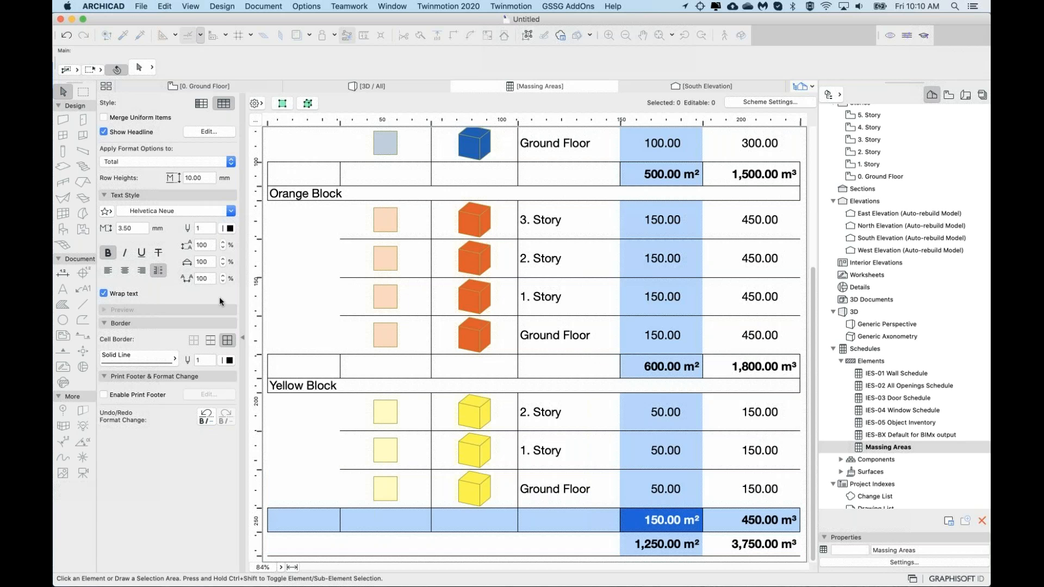
click(210, 340)
click(496, 413)
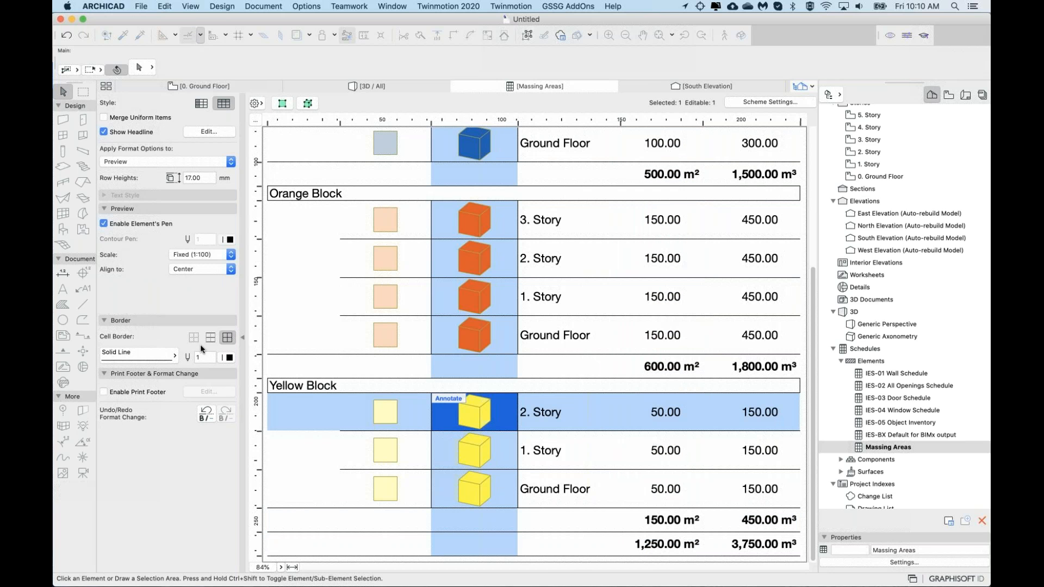
click(210, 337)
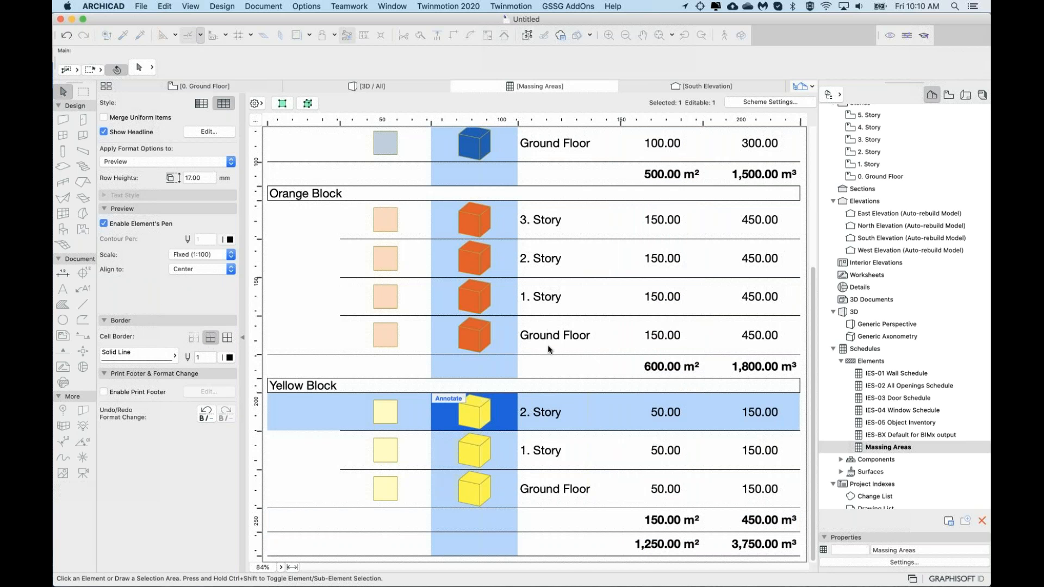
Step: Make the schedule title and all column headers bold, with horizontal cell borders only
scroll(595, 277, up, 5)
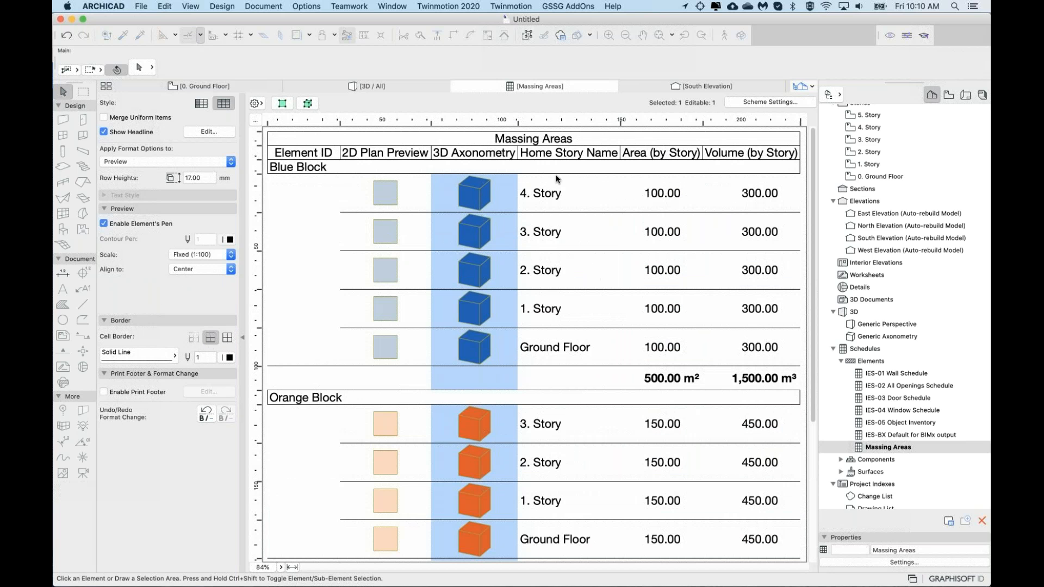
click(551, 152)
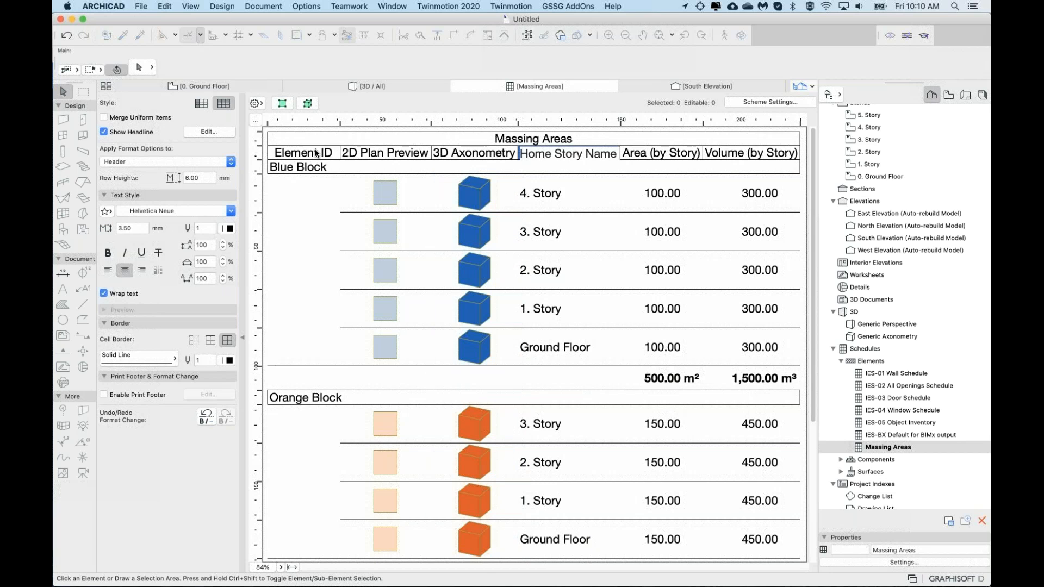
click(316, 152)
shift+click(741, 154)
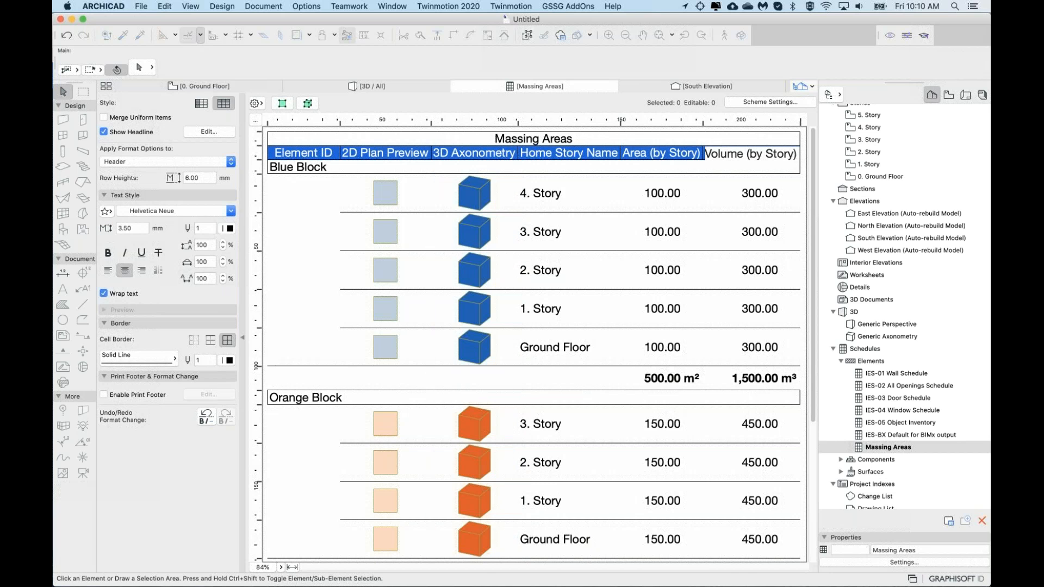
shift+click(646, 138)
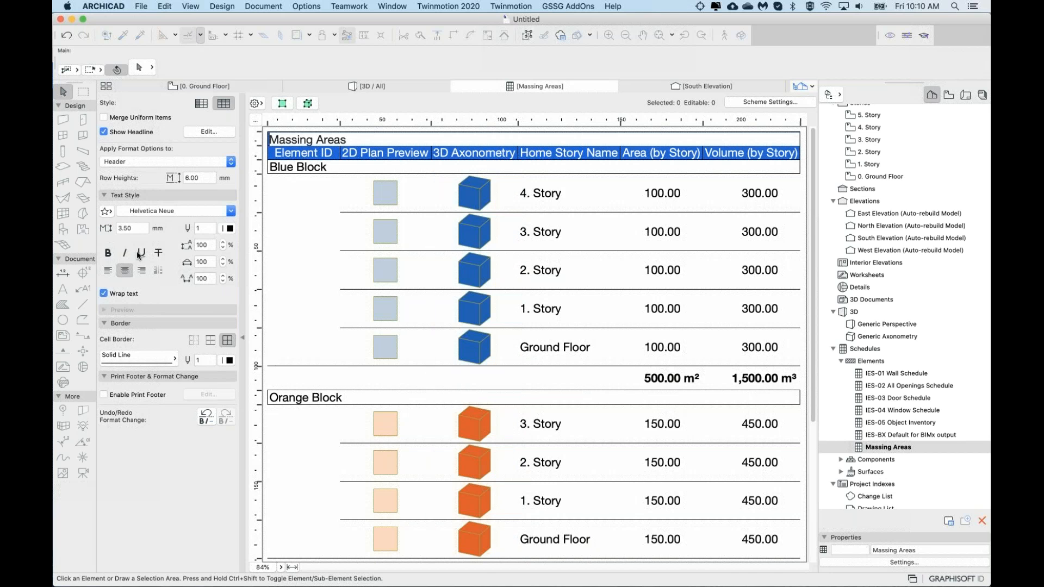
click(111, 252)
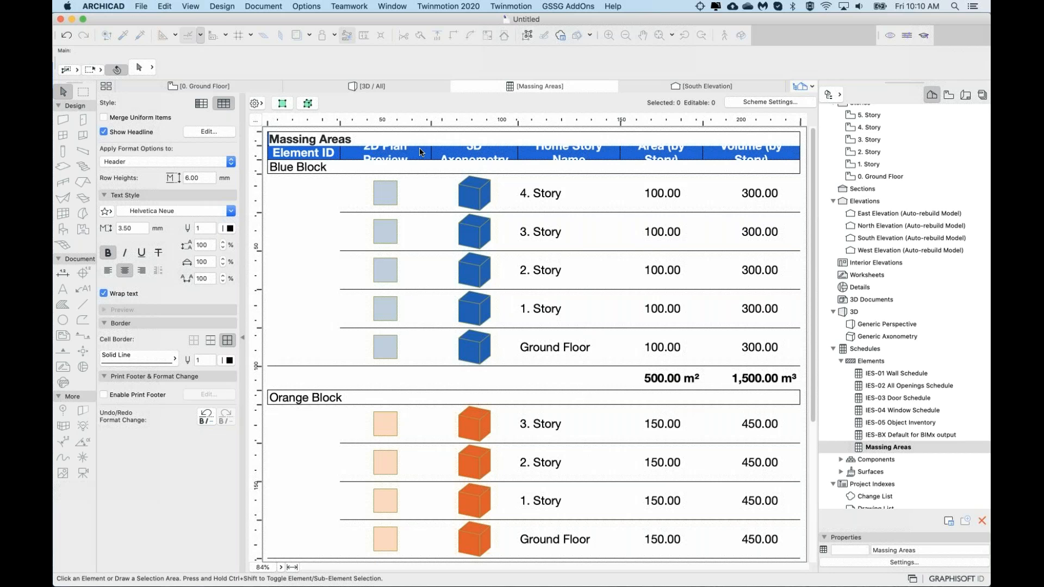
click(208, 342)
Step: Increase the height of the column header row to fit two-line headers, and make the title row slightly taller
click(595, 196)
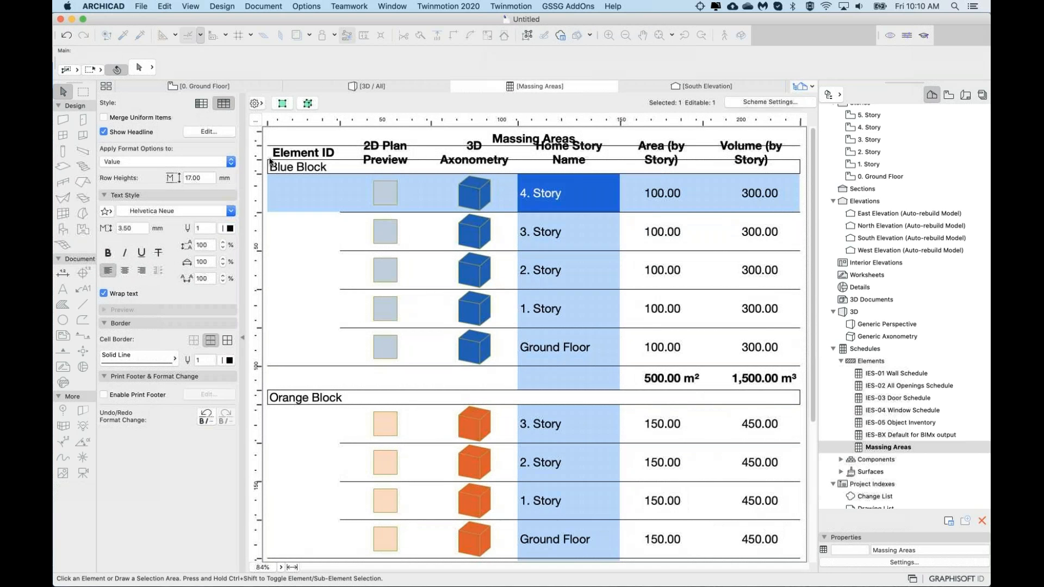
drag(258, 167, 258, 181)
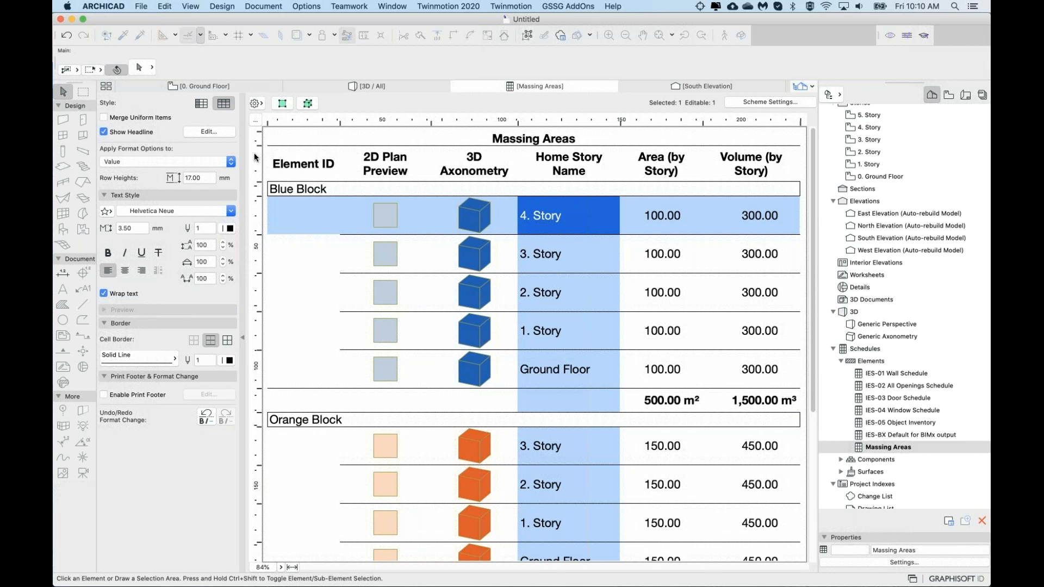
drag(258, 147, 258, 150)
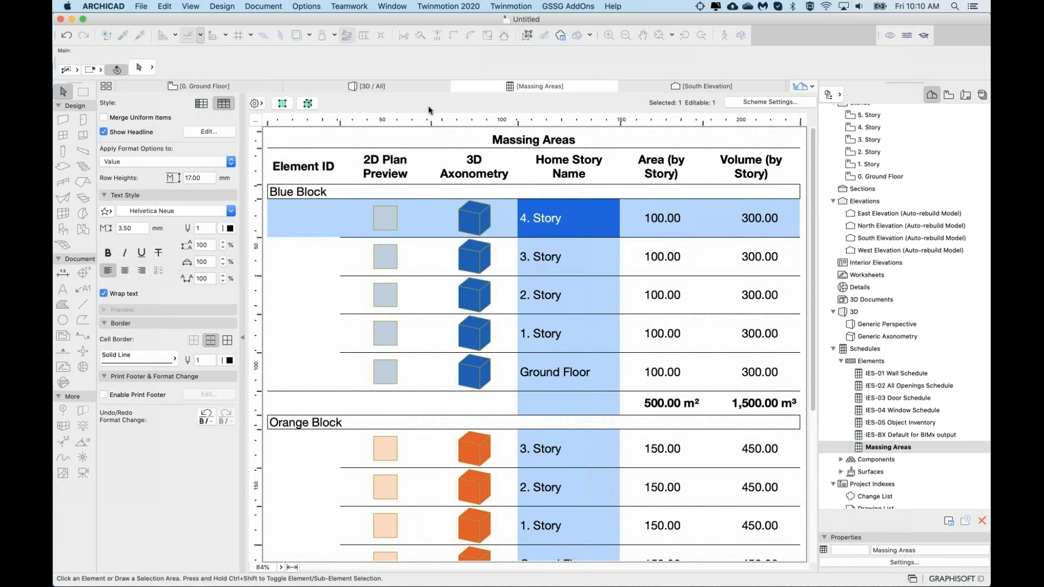
Step: Narrow the 2D Plan Preview column to about 23.6 mm and the 3D Axonometry column to 33 mm
click(386, 165)
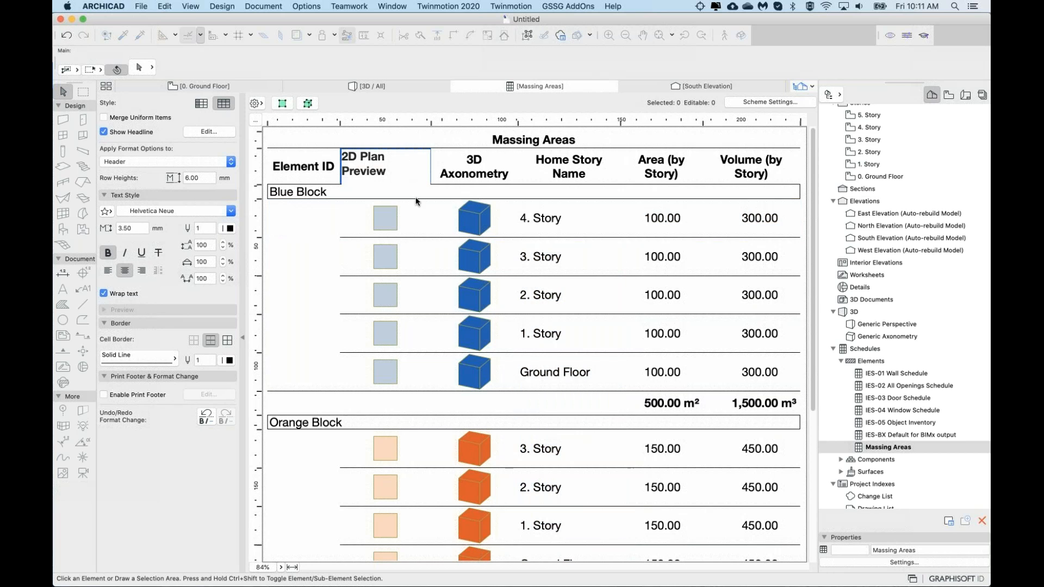
drag(430, 124, 396, 125)
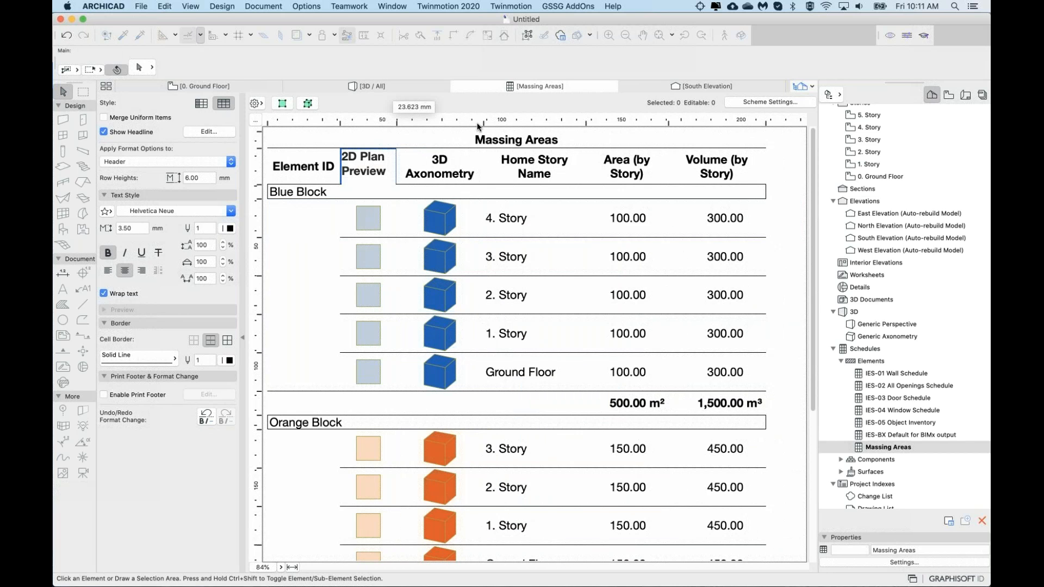
drag(459, 123, 475, 124)
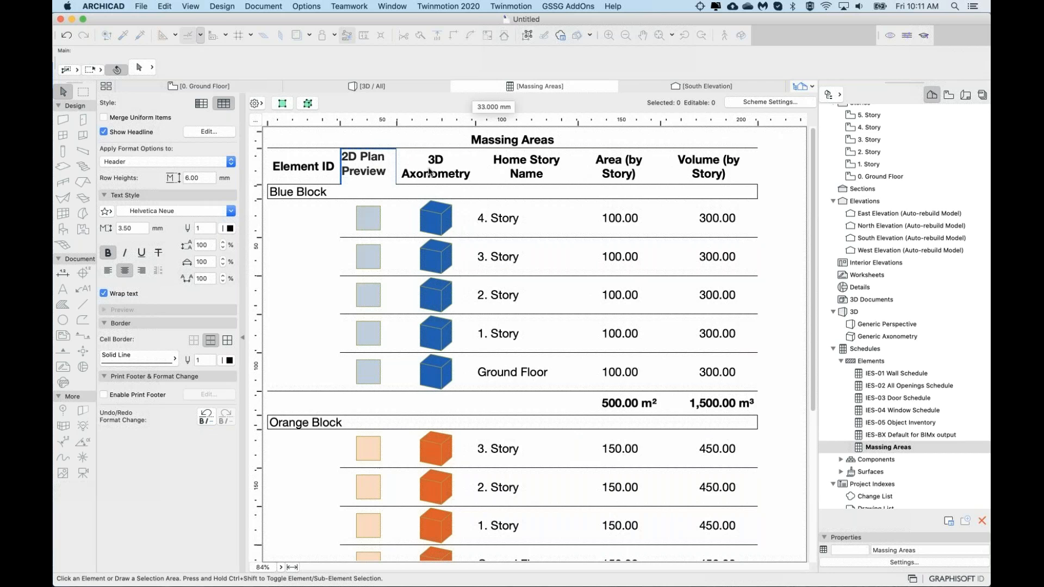
Step: Shorten the 3D Axonometry column header to "3D Axo"
click(429, 169)
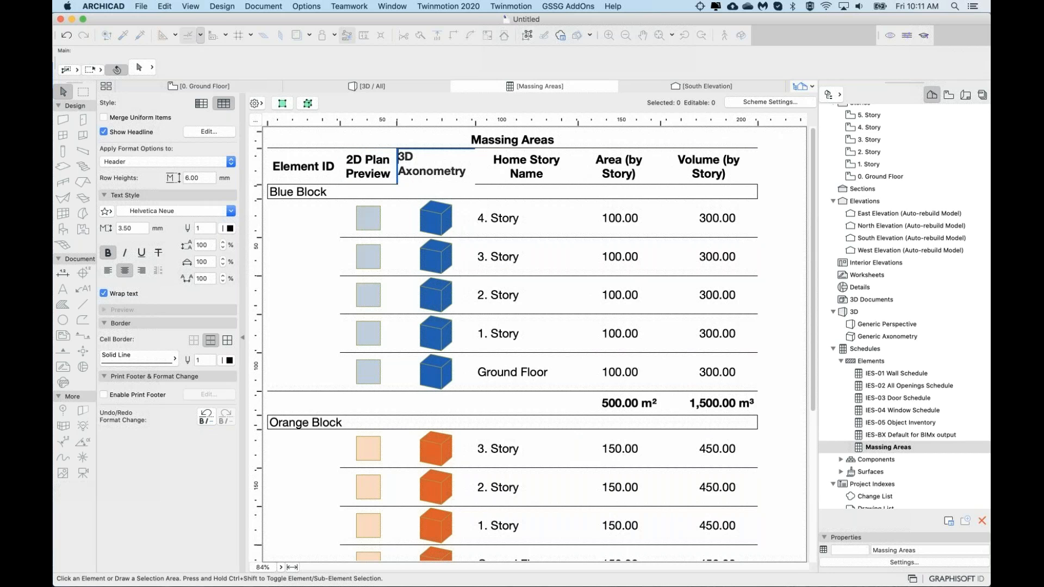
double_click(438, 168)
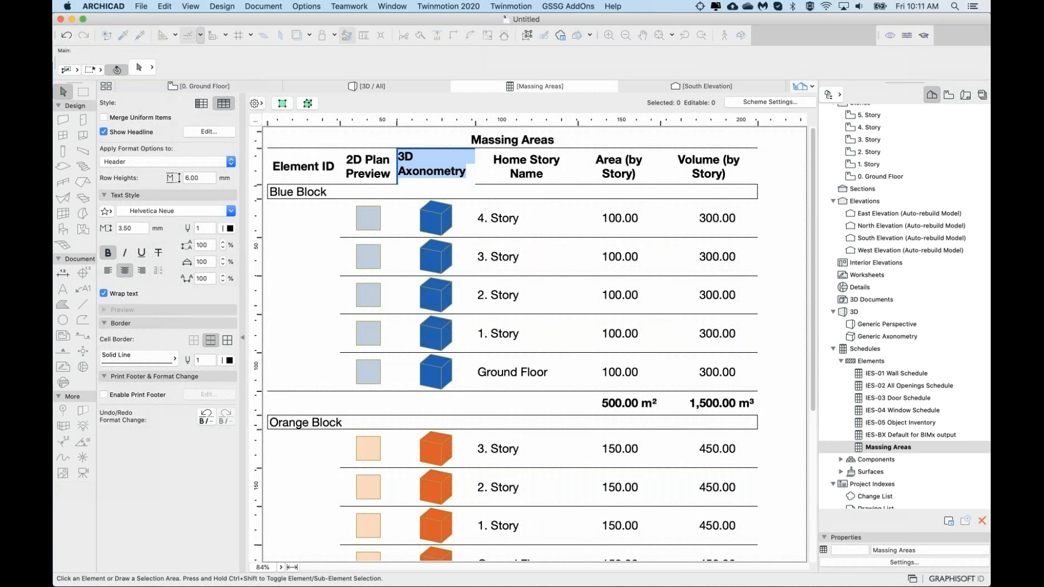
click(450, 171)
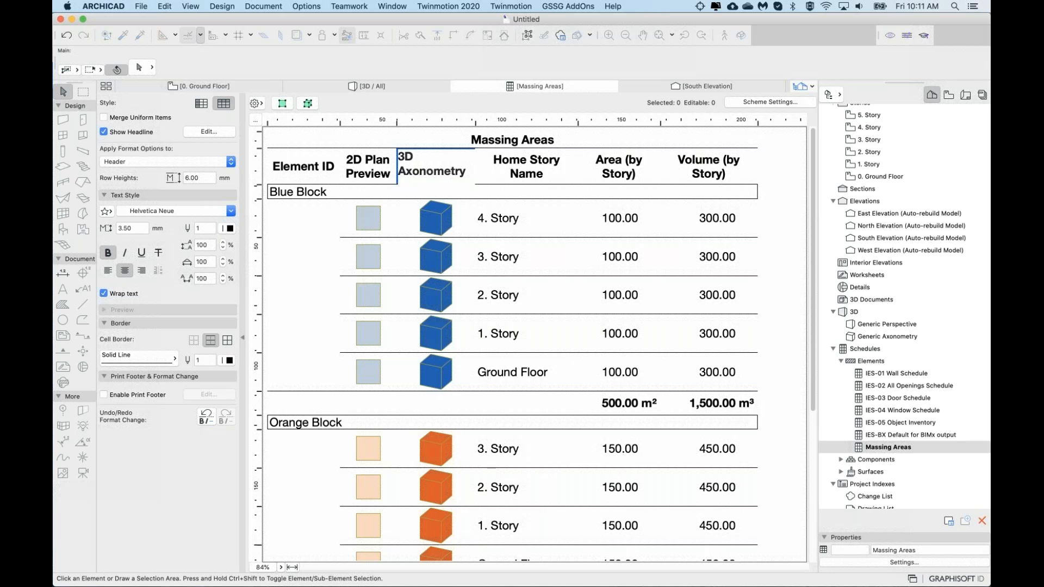
double_click(450, 170)
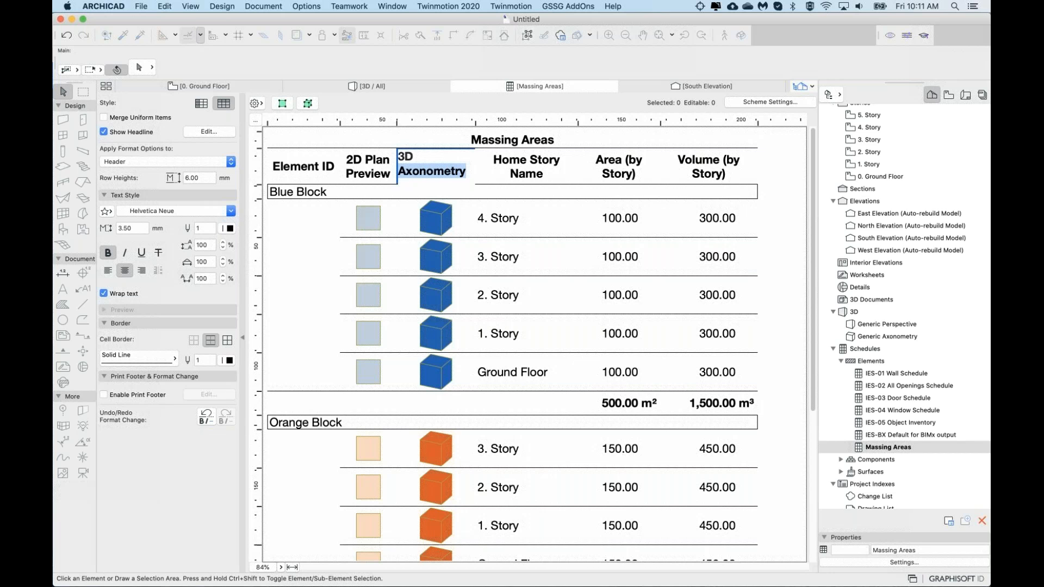
drag(466, 171, 417, 171)
key(BackSpace)
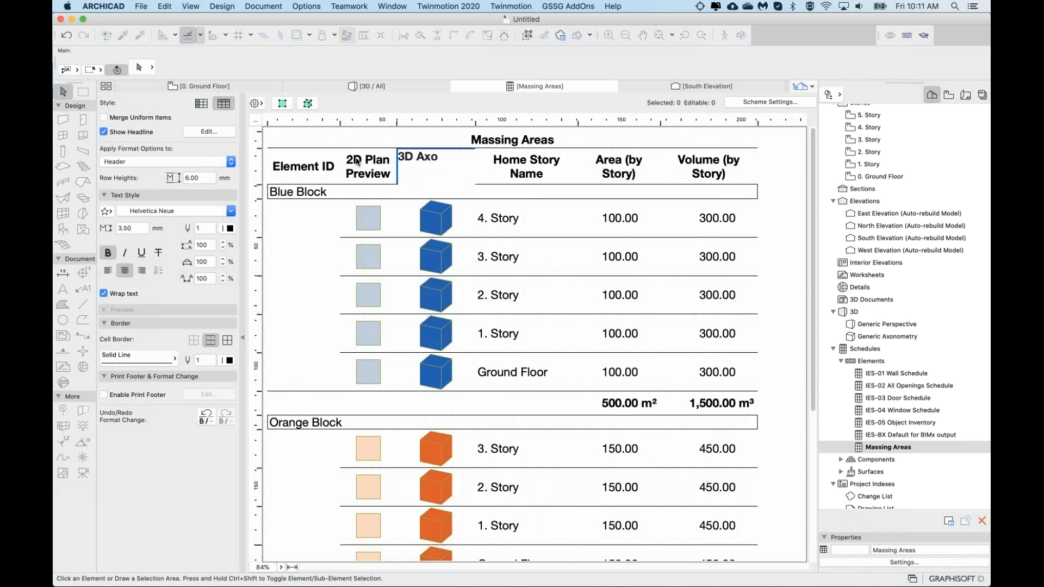
Step: Rename the 2D Plan Preview column header to "2D"
click(365, 157)
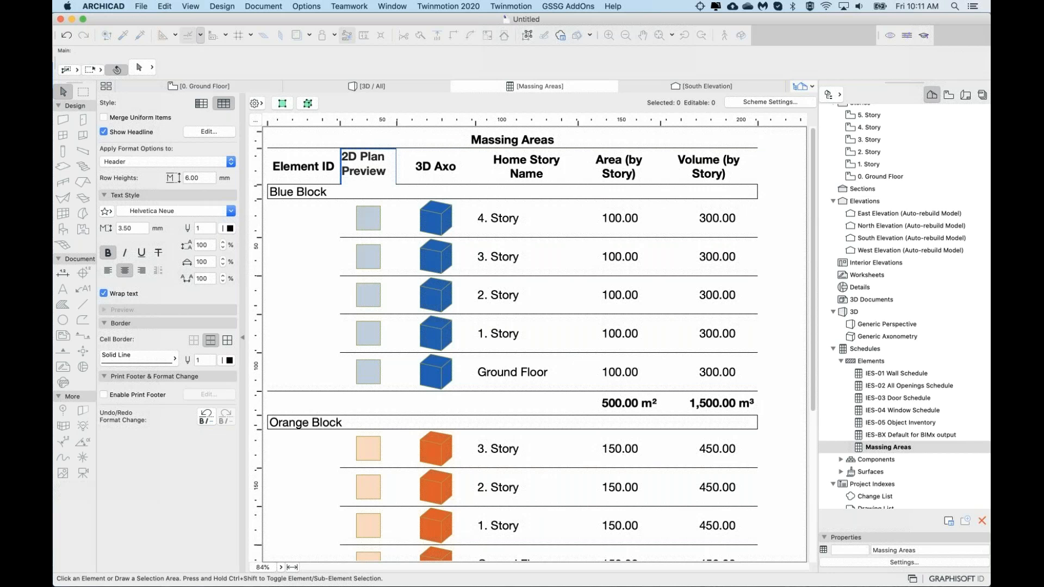
key(super+a)
text(2D)
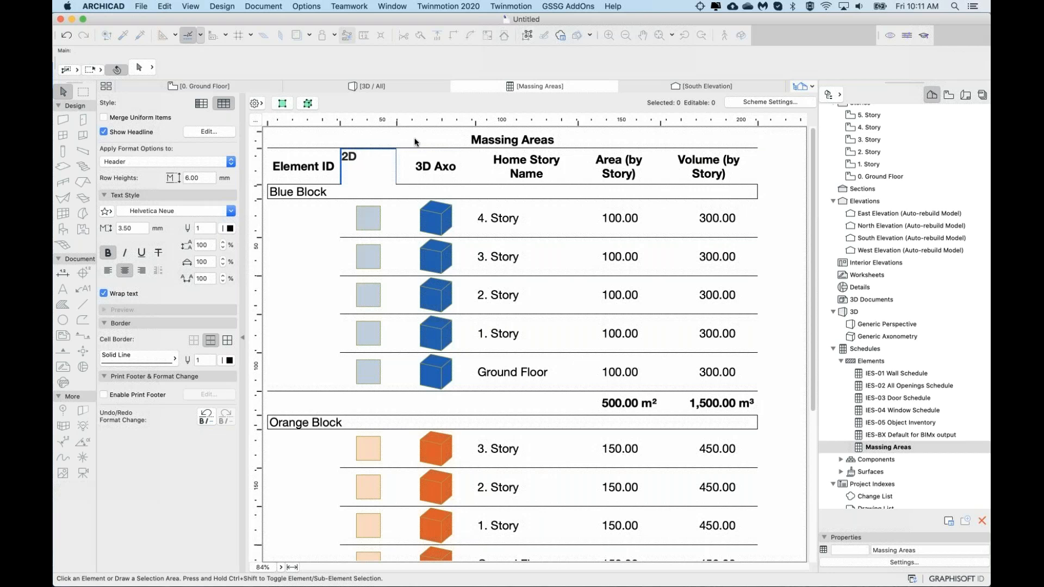
click(399, 157)
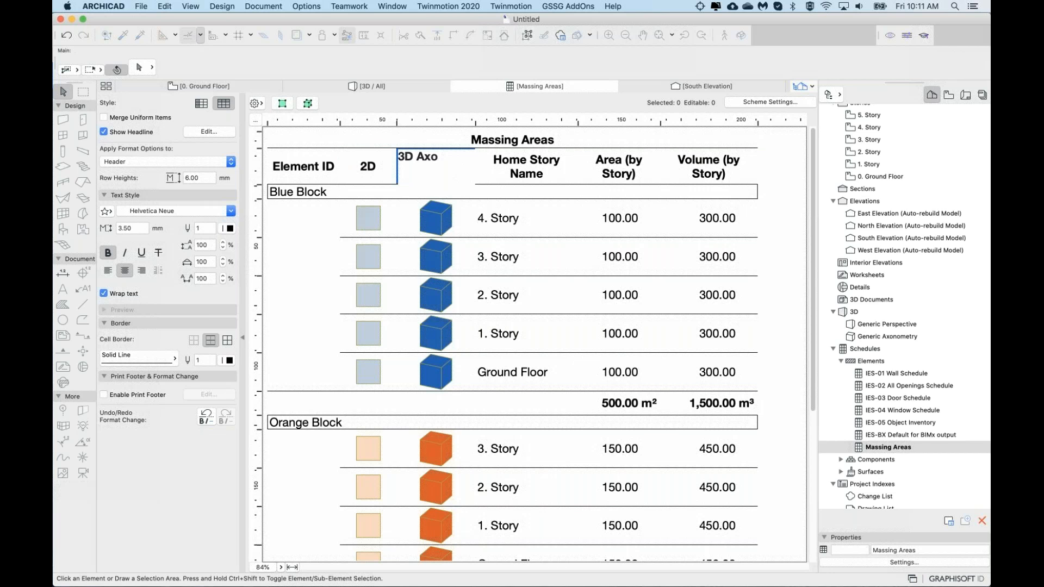
click(580, 138)
click(531, 221)
click(381, 165)
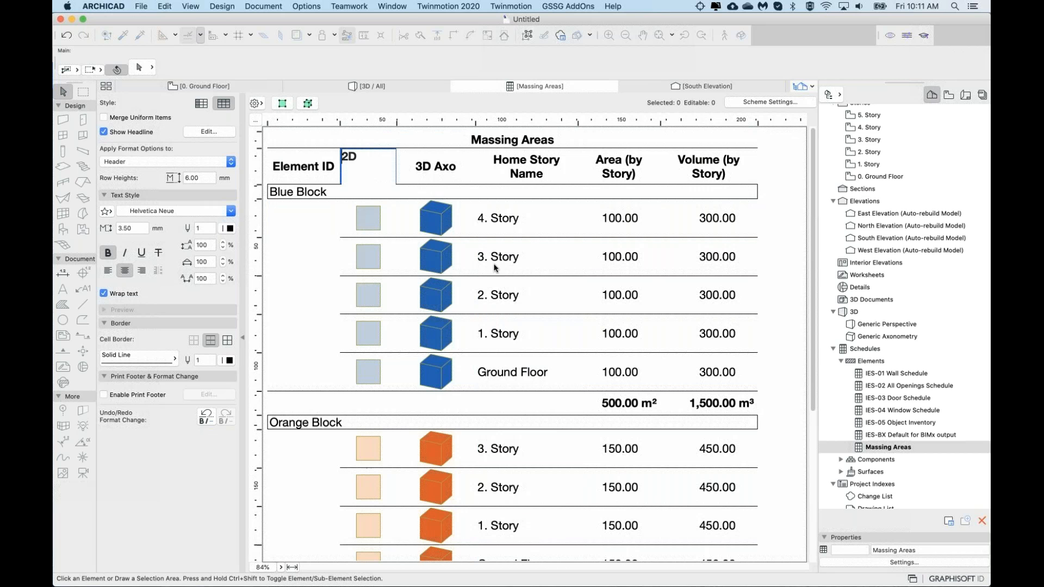
click(545, 221)
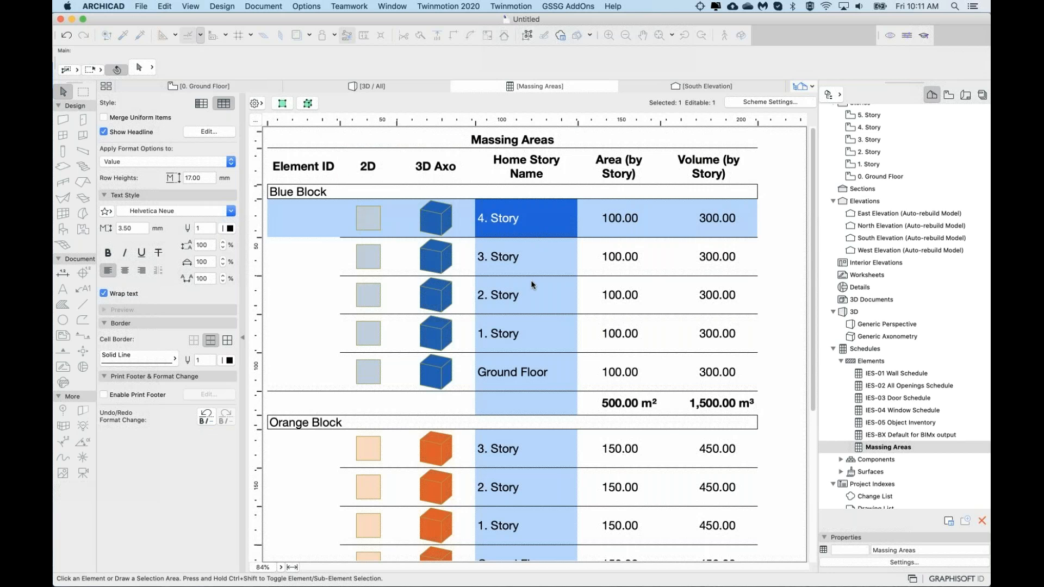
scroll(532, 286, down, 5)
scroll(532, 286, up, 5)
Step: Try the To Fit (≤ 1:100) scale on the 2D previews and switch it back to Fixed (1:100)
click(380, 230)
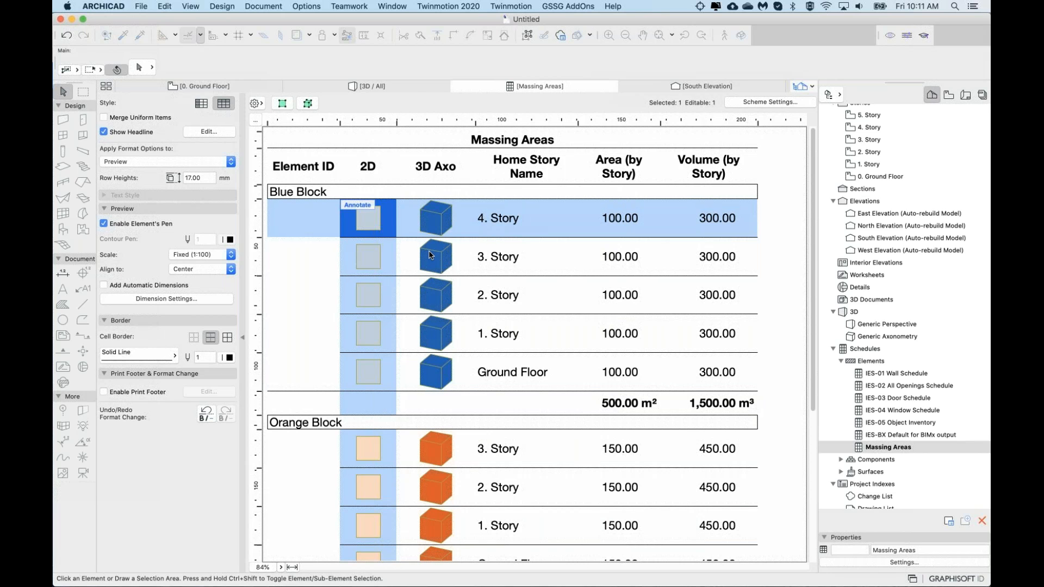
click(361, 253)
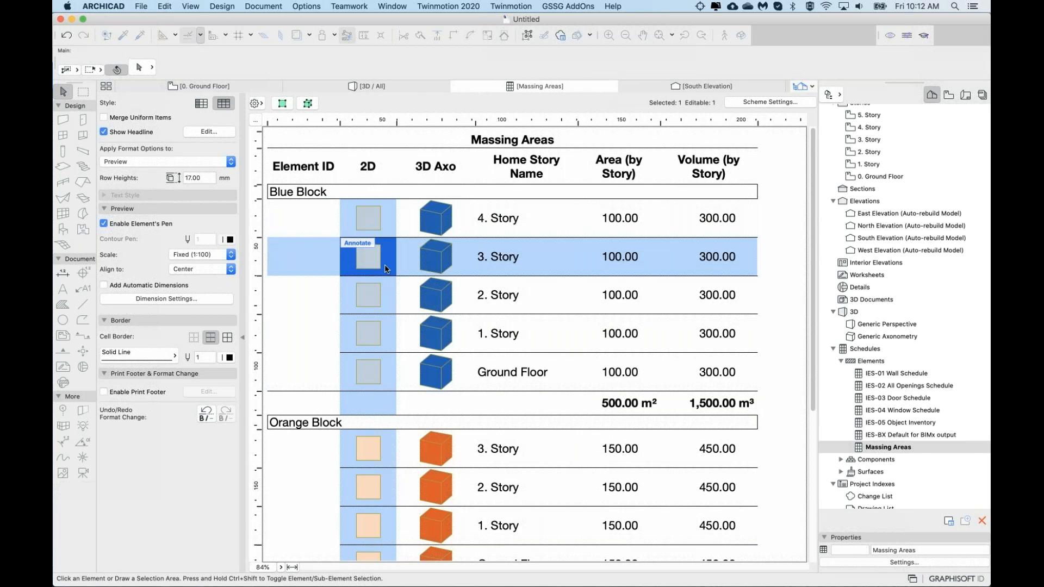
click(191, 254)
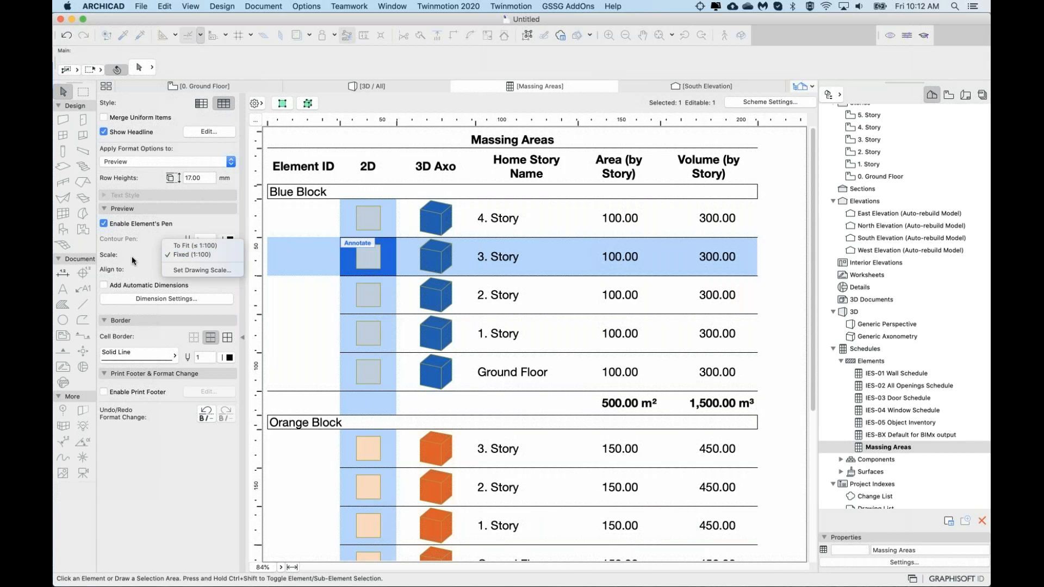
click(178, 246)
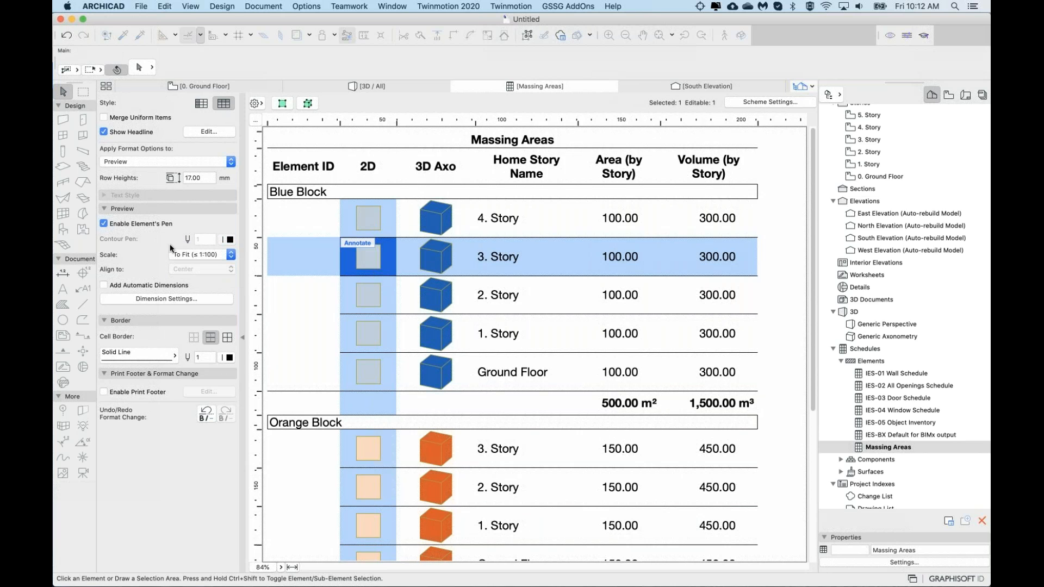
click(185, 254)
click(184, 267)
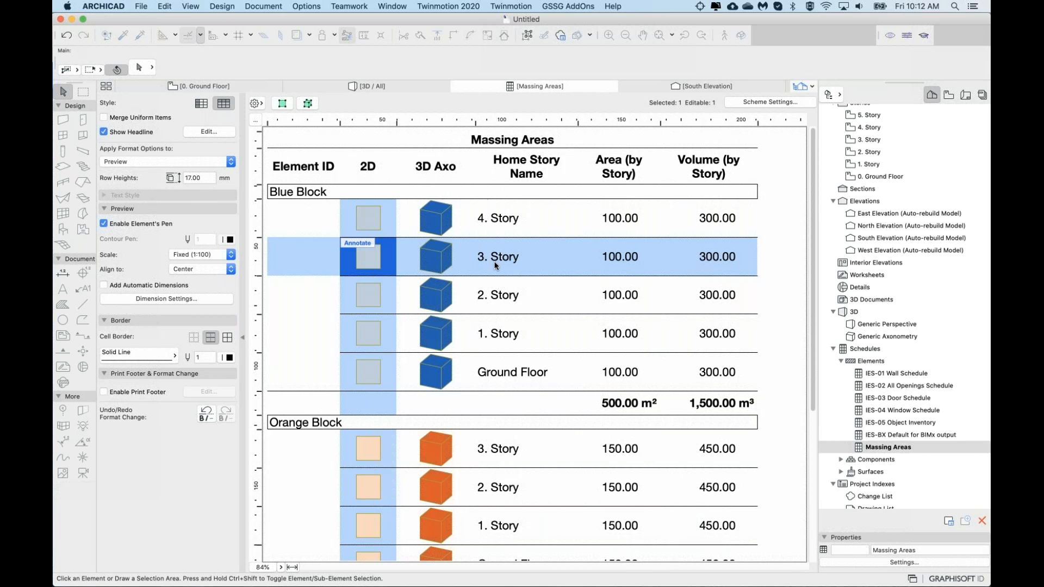
Step: Examine the story areas, block totals and grand totals throughout the formatted schedule
click(539, 259)
scroll(526, 281, down, 5)
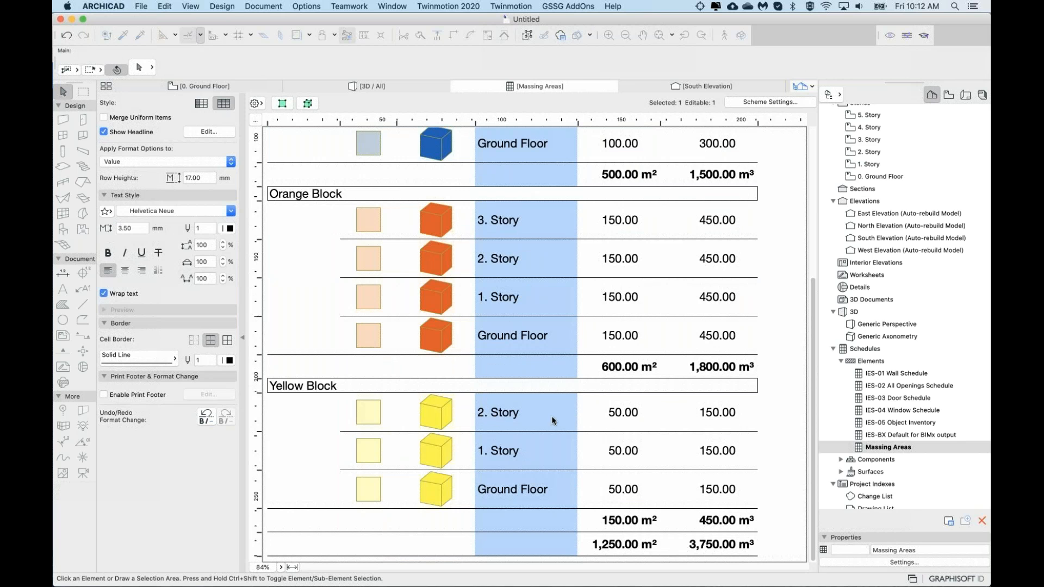
scroll(519, 288, up, 5)
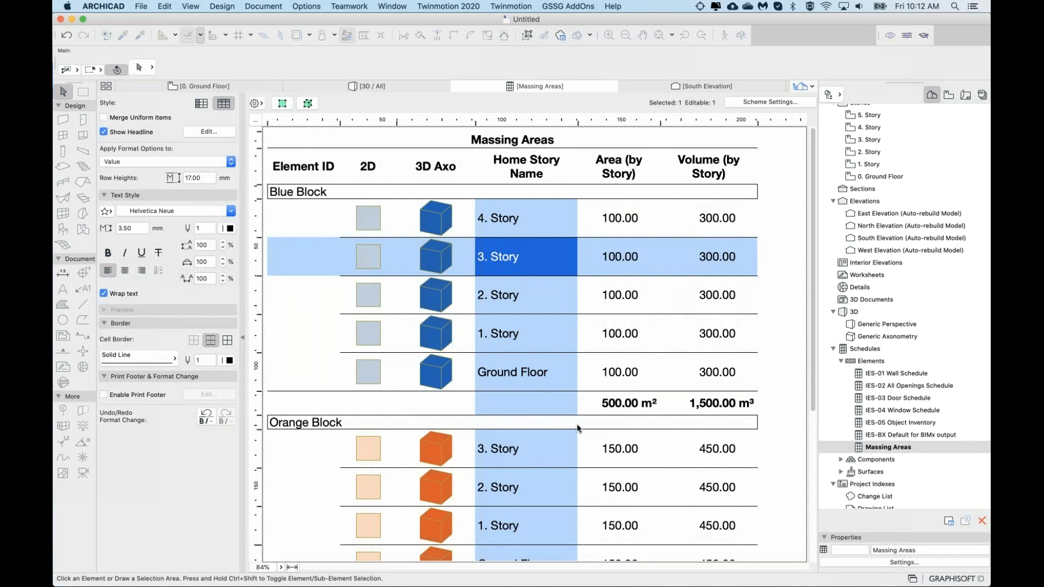
click(655, 402)
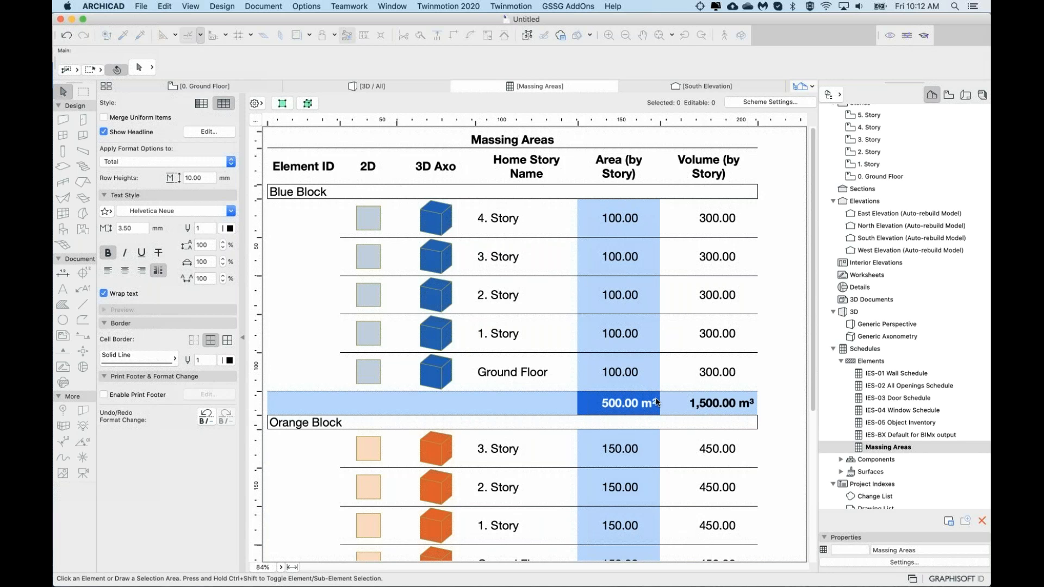
click(653, 368)
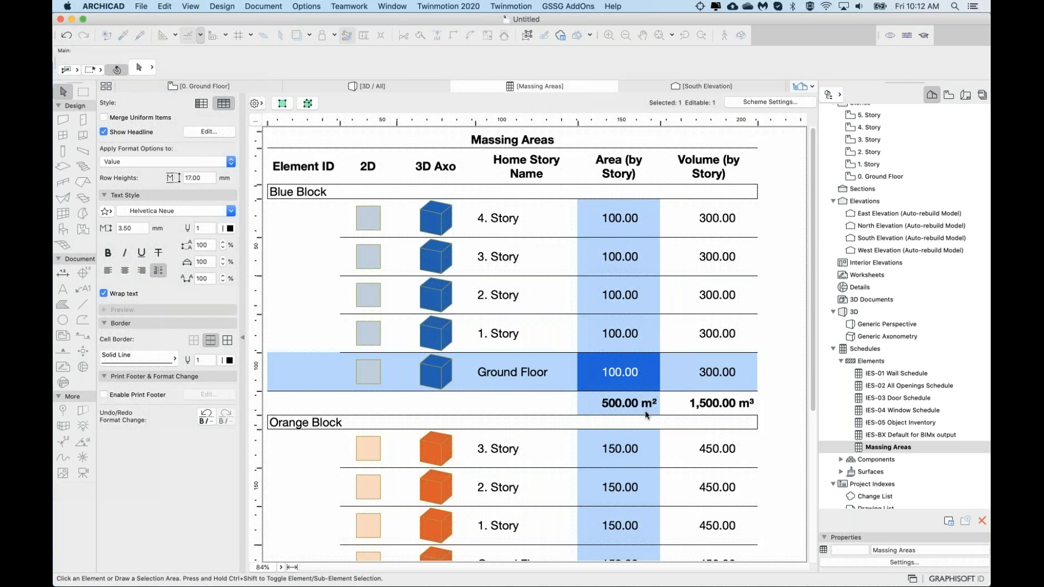
scroll(611, 379, down, 5)
scroll(611, 379, up, 5)
click(642, 281)
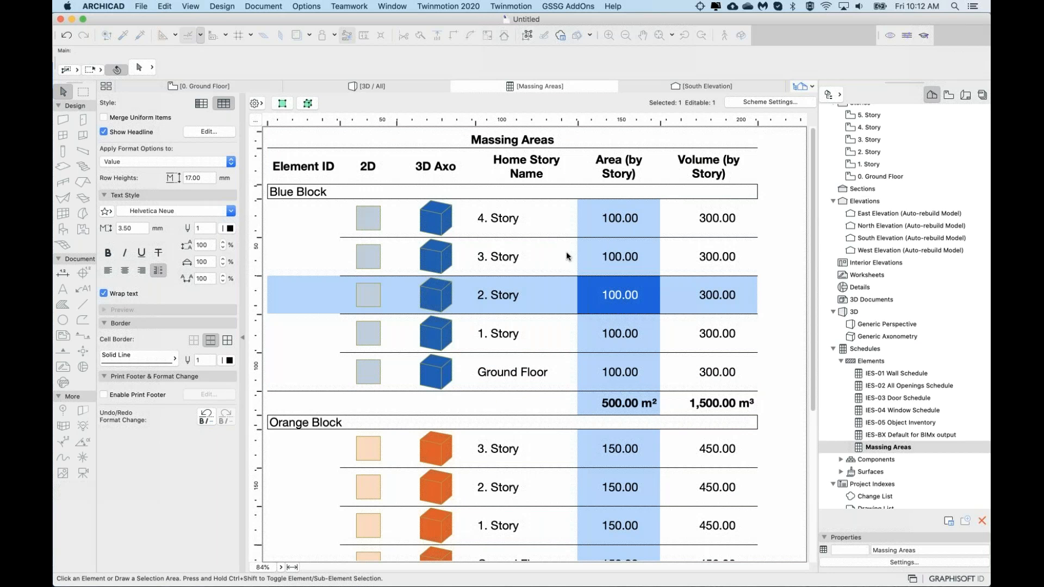
scroll(613, 350, down, 5)
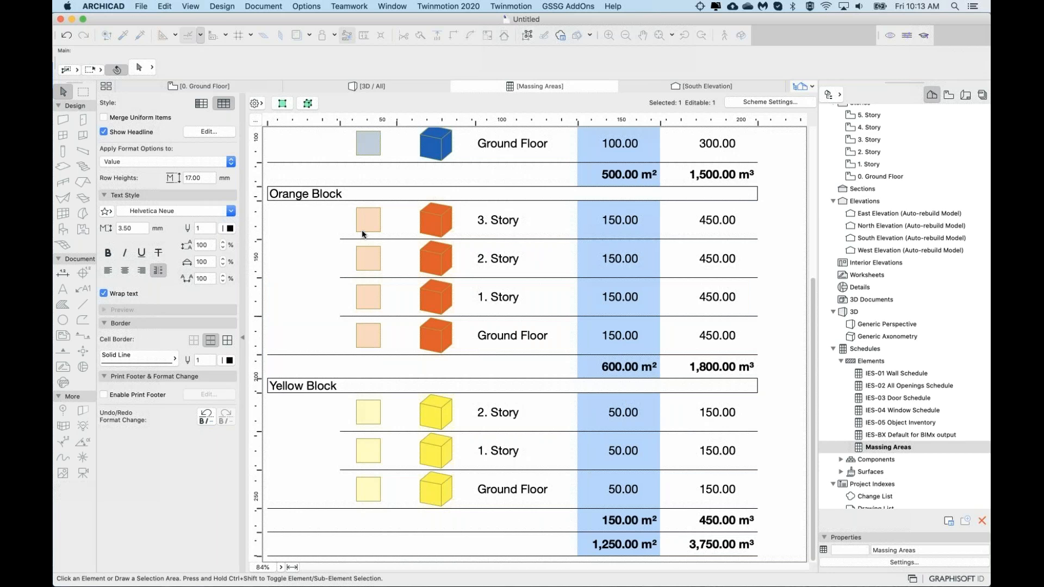
Step: Show the Orange Block's 2. Story entry in 3D and return to the Massing Areas schedule
click(503, 255)
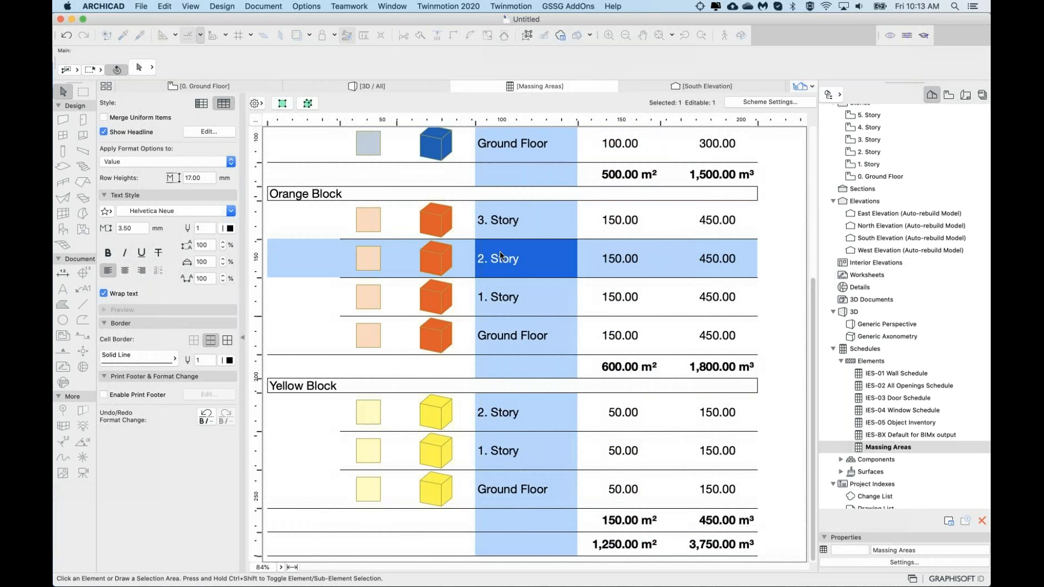
click(449, 257)
click(493, 248)
click(523, 288)
click(507, 258)
click(308, 104)
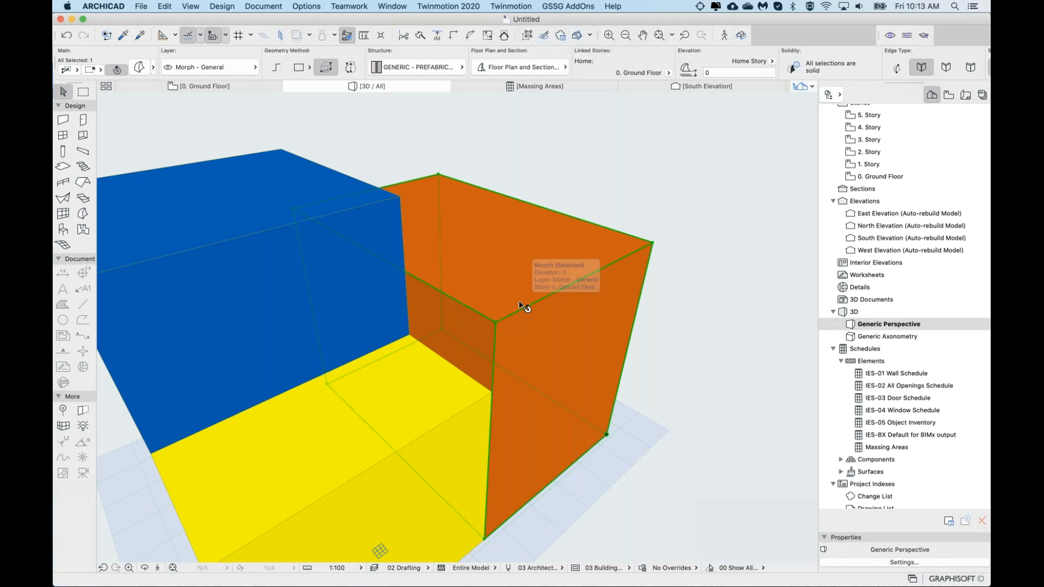
click(515, 87)
scroll(543, 287, down, 5)
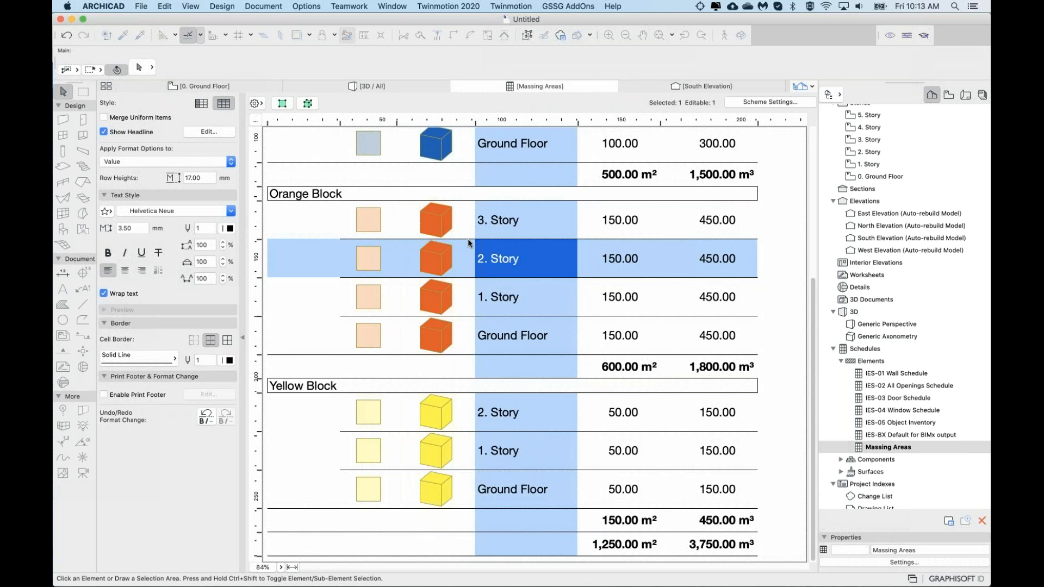
Step: Show the orange morph in 3D and offset its outer top edge horizontally inward so that side slopes
click(307, 104)
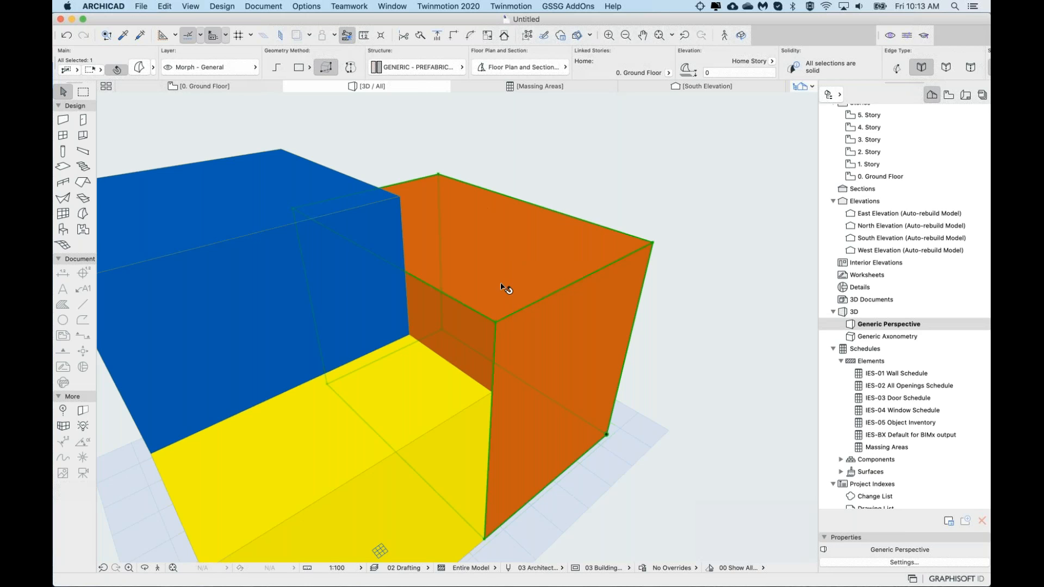
shift+middle_drag(506, 281, 282, 281)
middle_drag(467, 244, 496, 247)
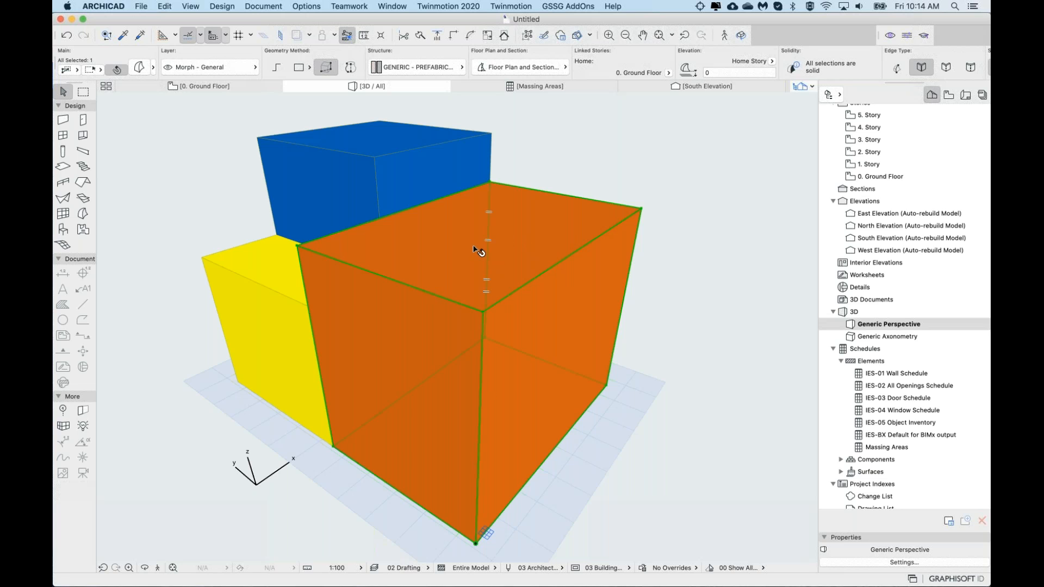
middle_drag(478, 250, 540, 236)
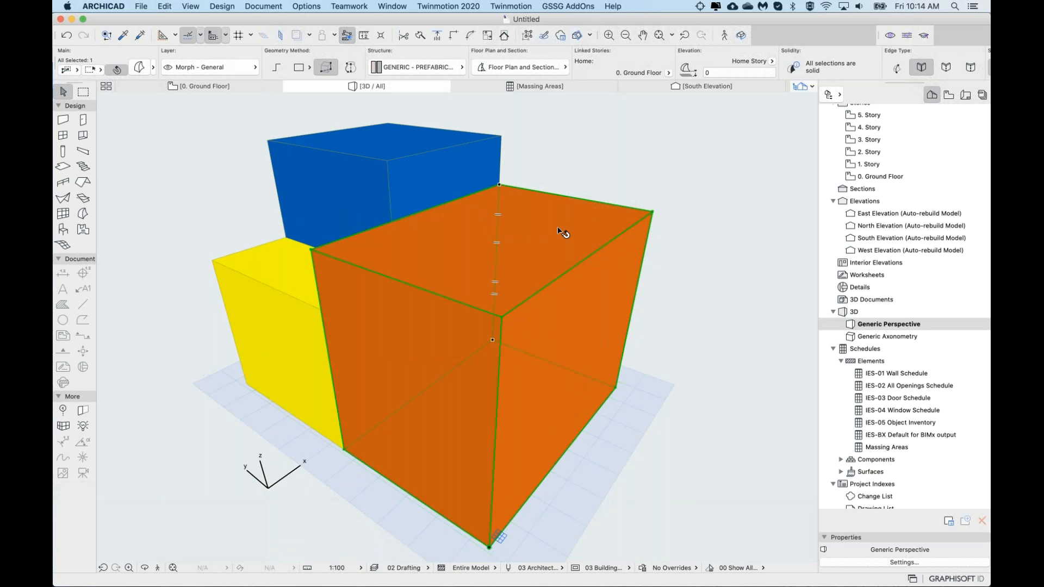
key(Escape)
click(571, 241)
click(570, 268)
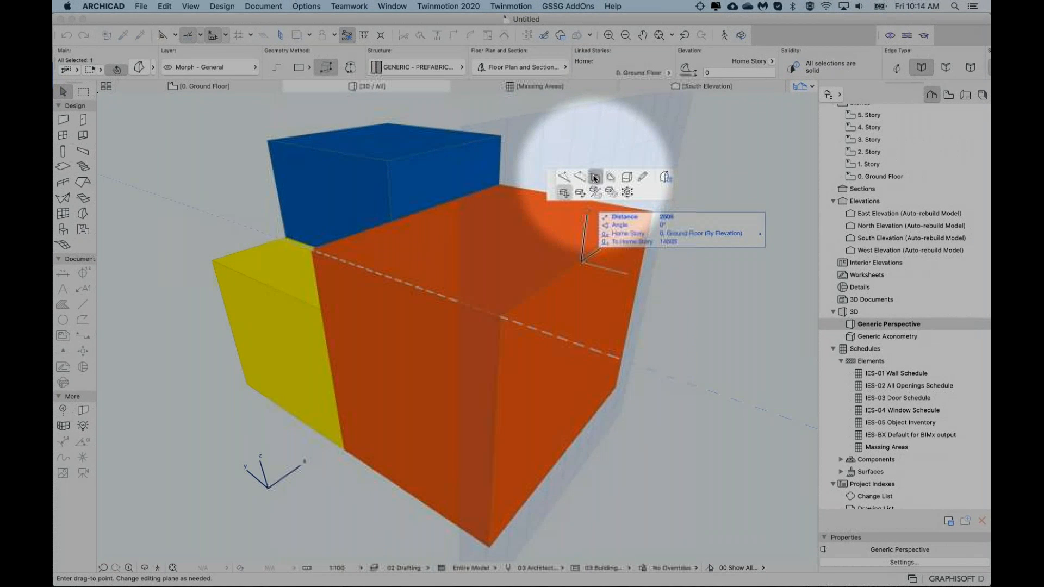
click(594, 178)
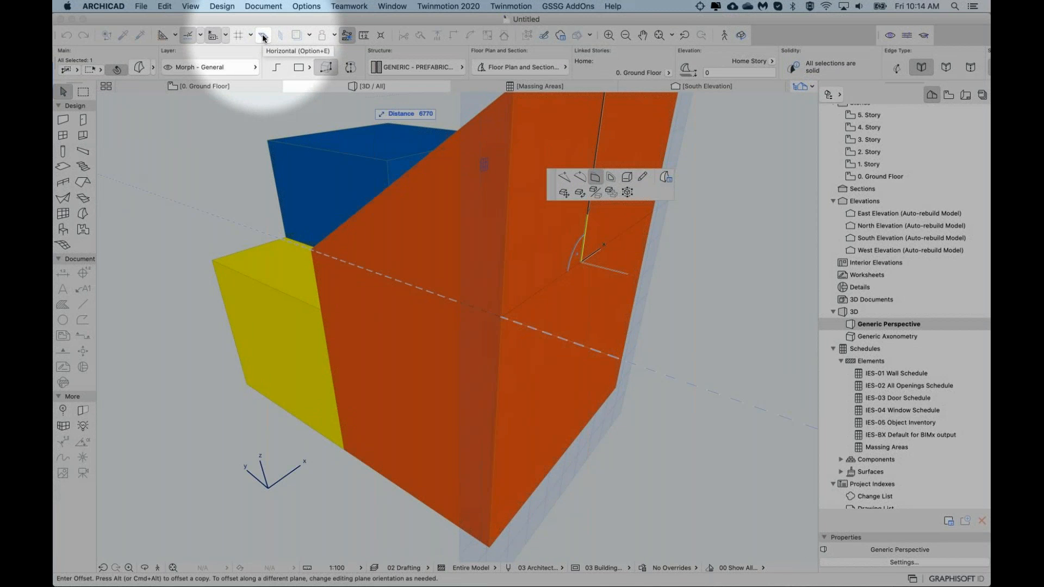
click(263, 36)
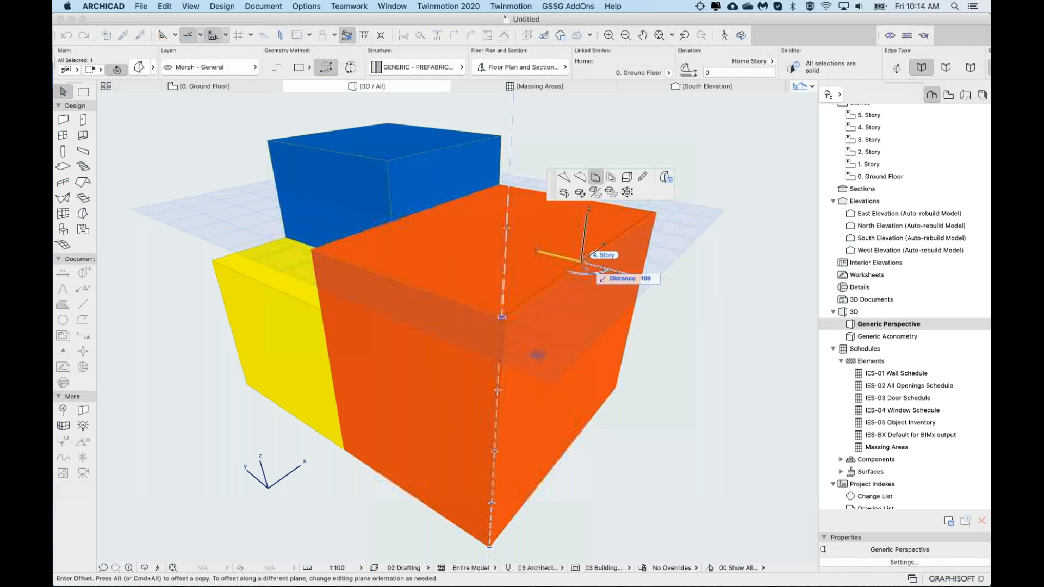
click(517, 237)
shift+middle_drag(490, 302, 566, 222)
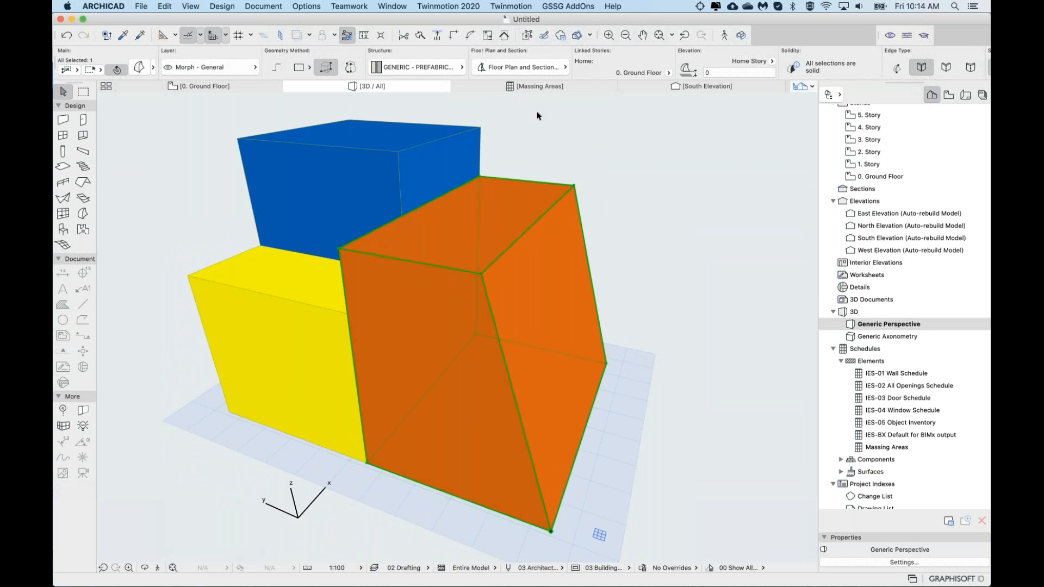
Step: Check the Orange Block's recalculated area for each story in the Massing Areas schedule and return to the 3D model
click(523, 101)
click(517, 85)
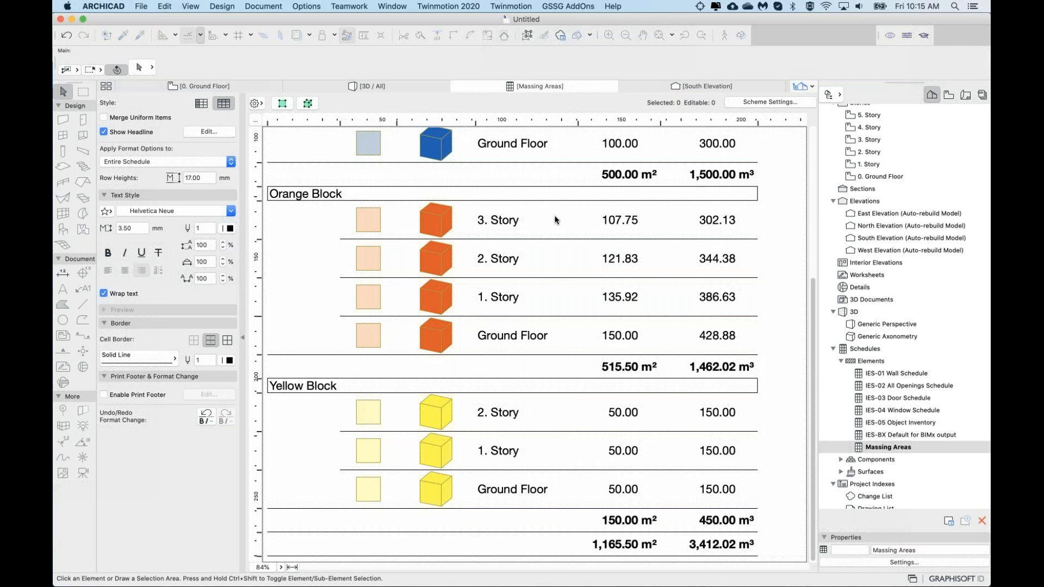
click(555, 219)
click(603, 220)
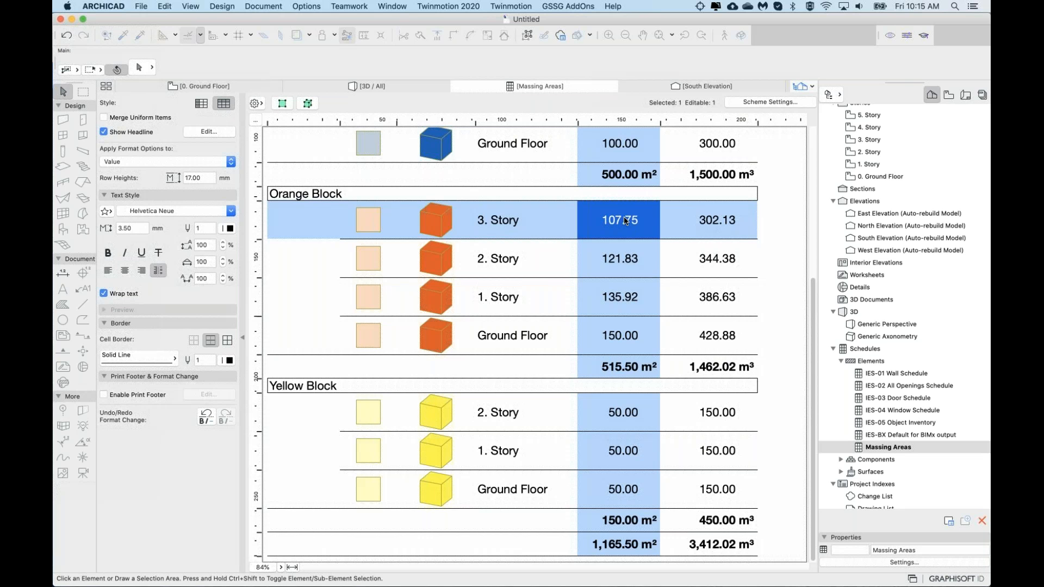
click(616, 262)
click(609, 302)
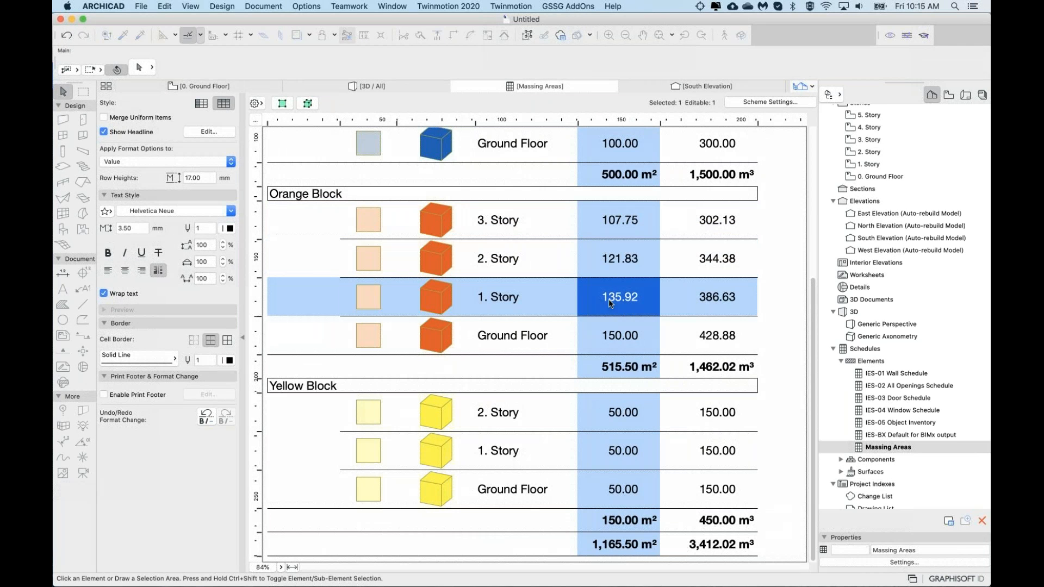
click(612, 334)
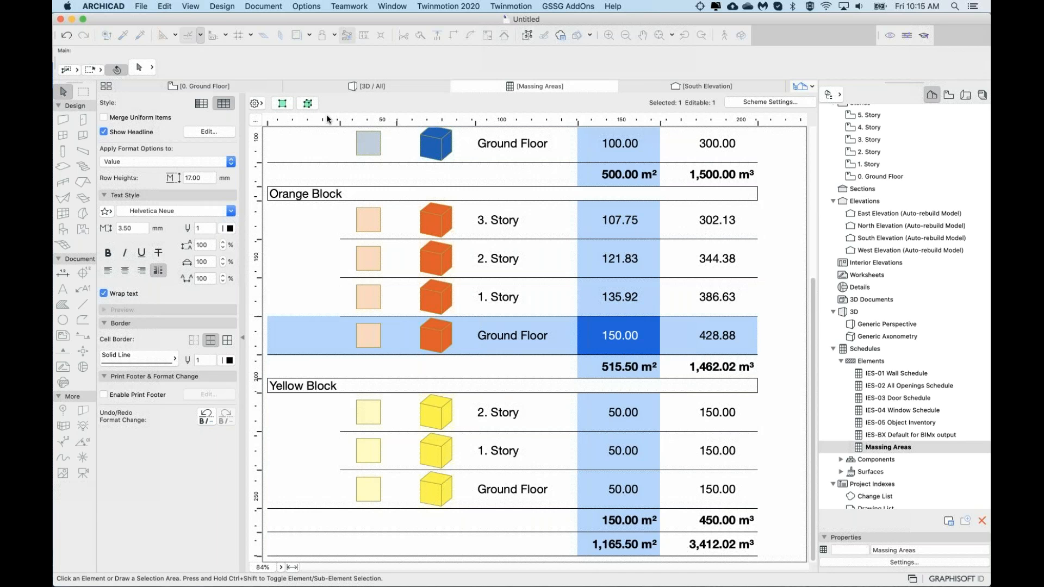
click(417, 82)
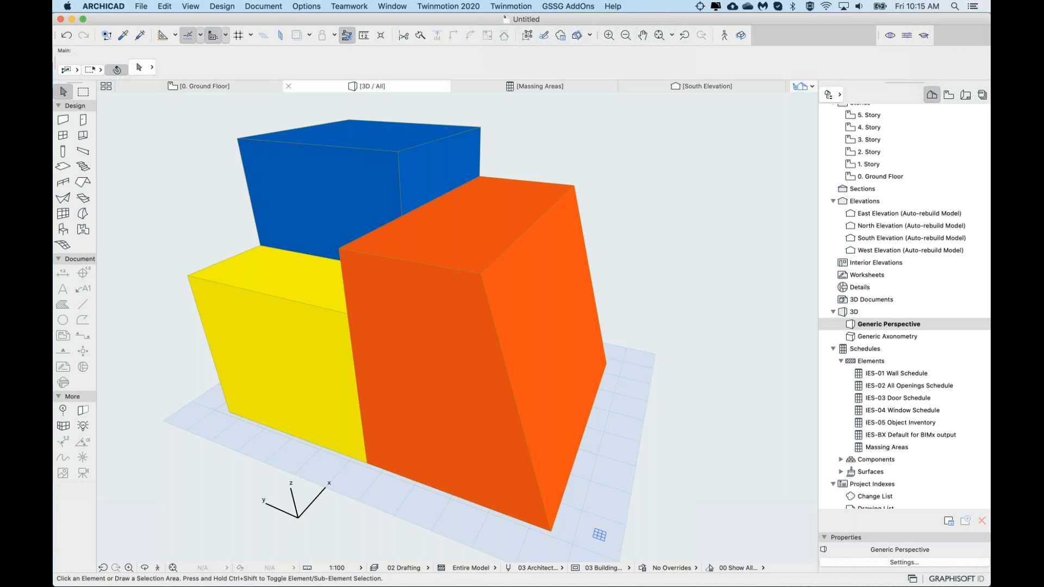
Step: Select the orange morph and offset the top edge of its sloping side slightly inward along a horizontal editing plane
click(518, 237)
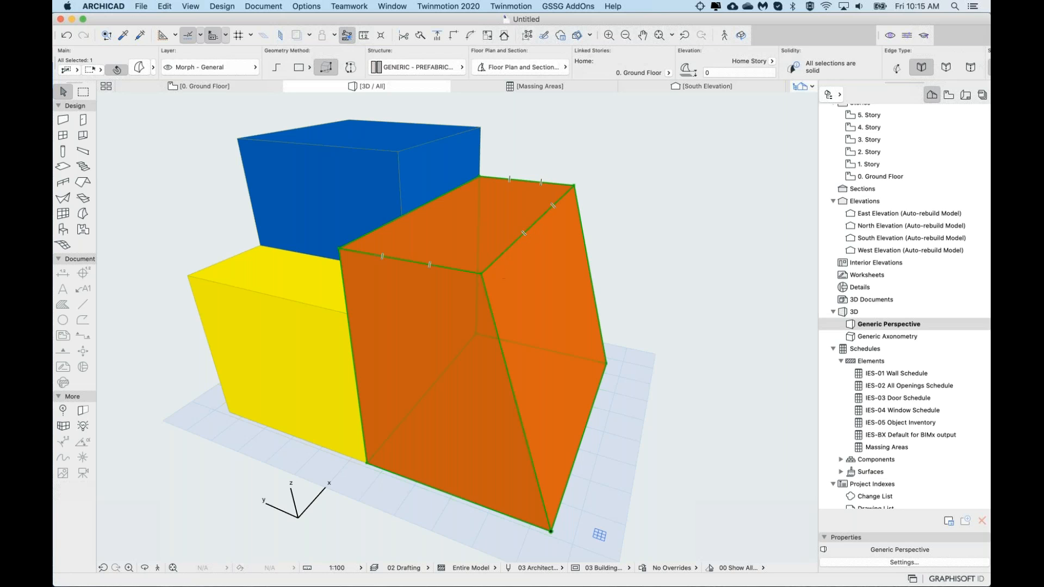
click(535, 230)
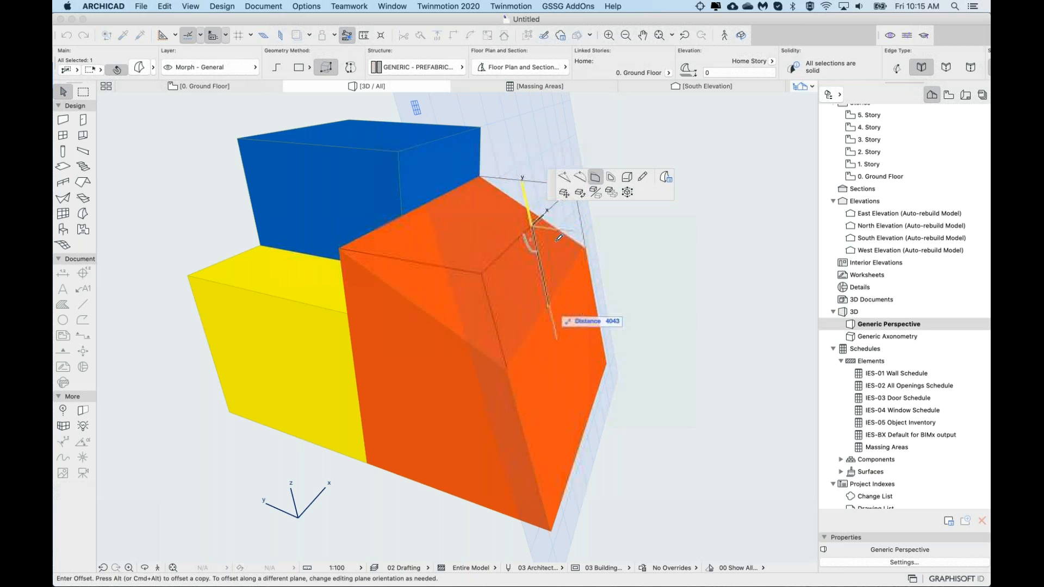
click(265, 36)
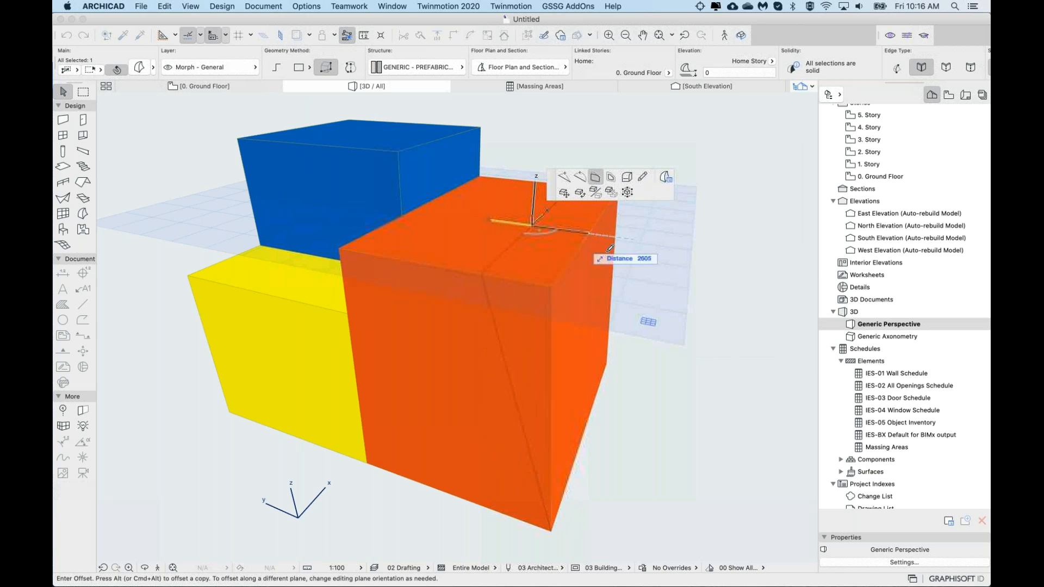
click(525, 231)
click(607, 200)
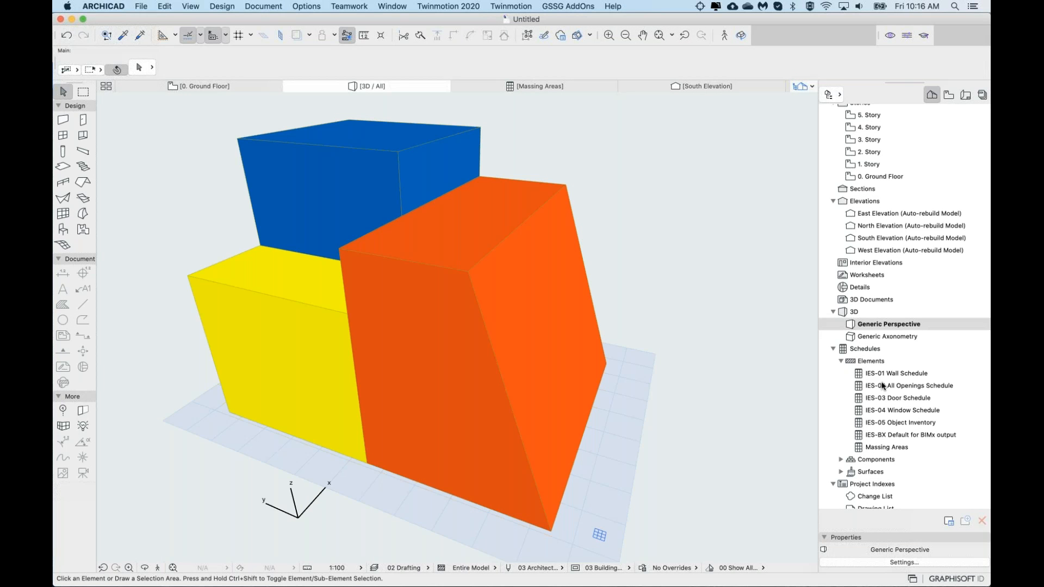
Step: Open the Massing Areas schedule and examine the Area (by Story) values of the Blue Block
shift+middle_drag(461, 354, 449, 412)
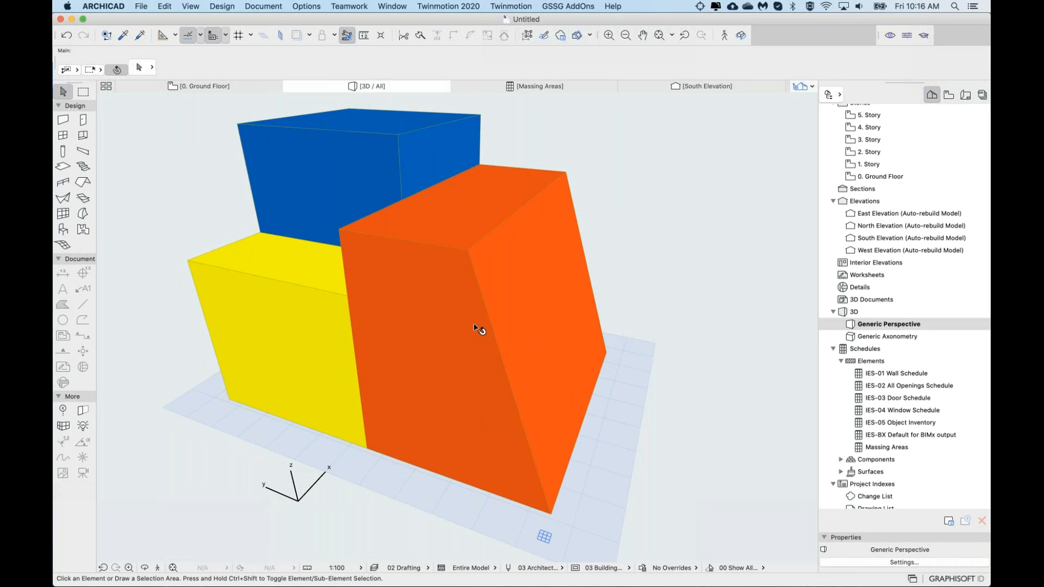
click(531, 86)
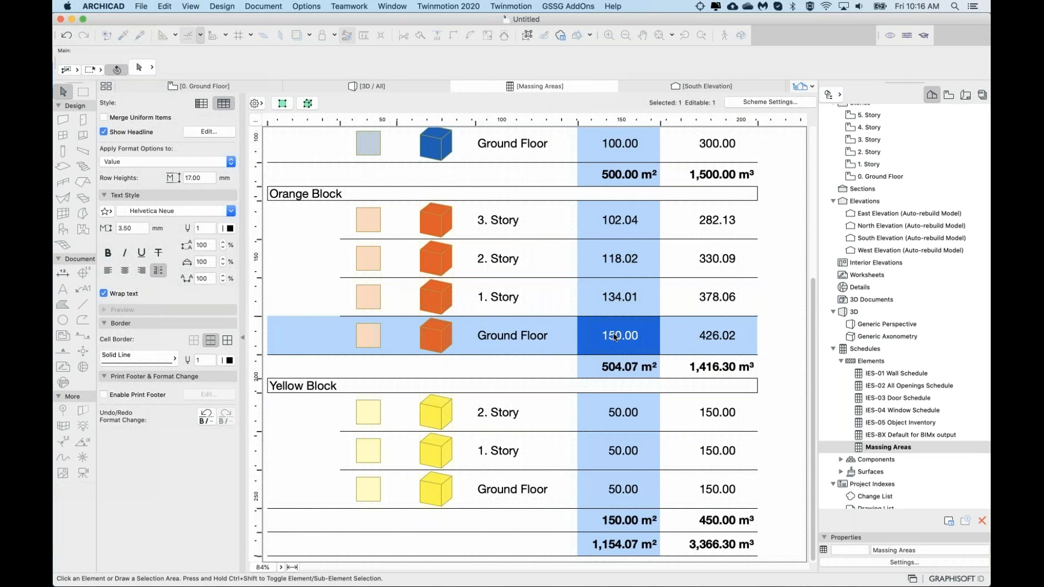
scroll(614, 337, up, 5)
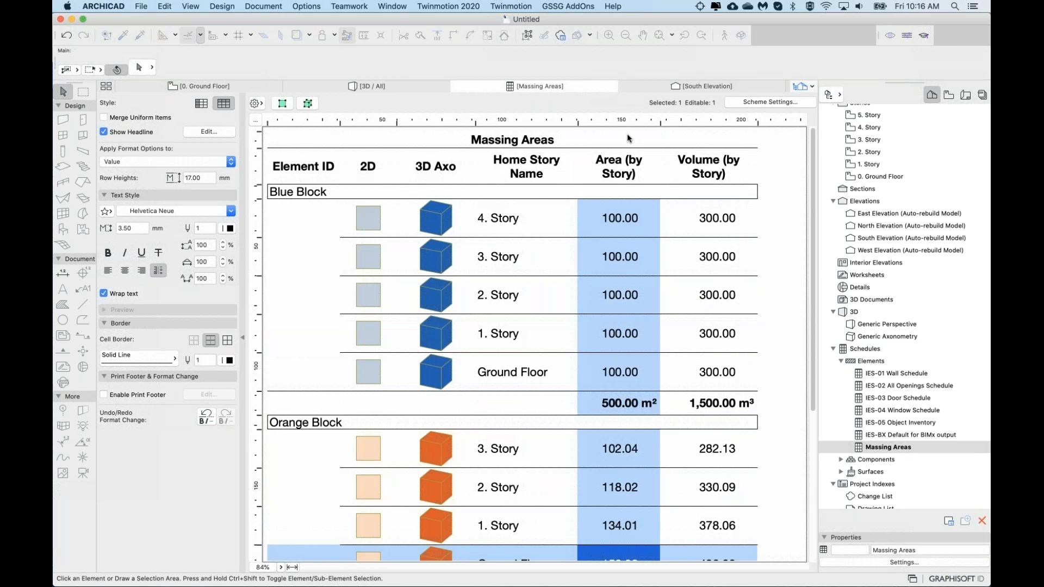
click(627, 183)
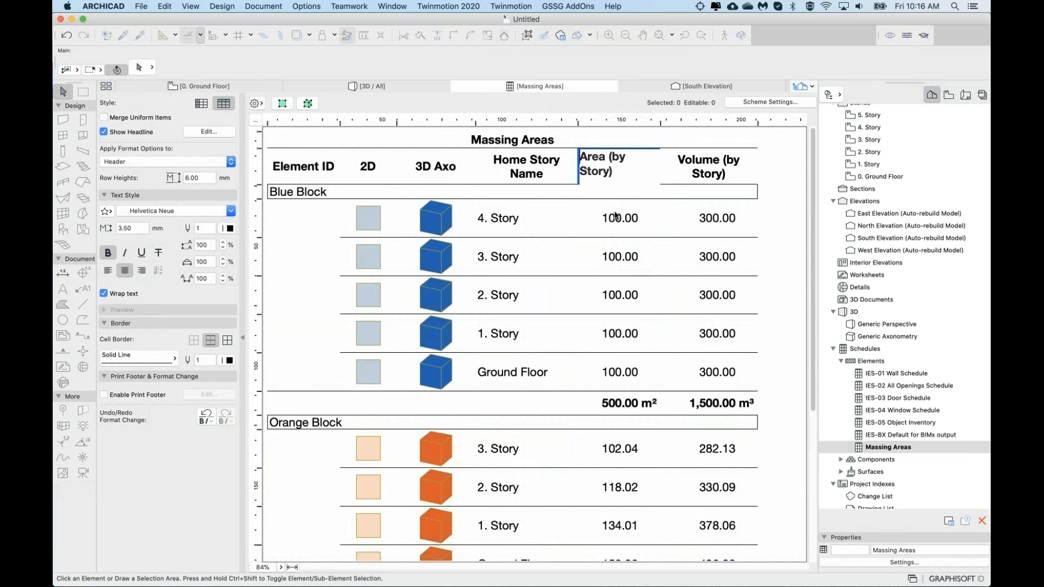
click(615, 213)
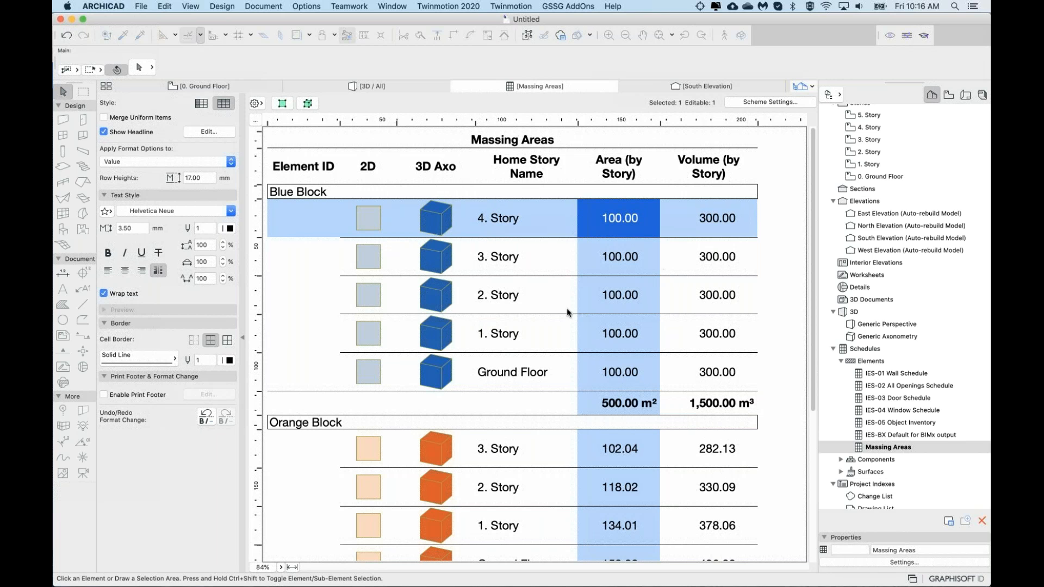
Step: Compare the orange block selected in the 3D view with its per-story rows in the Massing Areas schedule
click(376, 86)
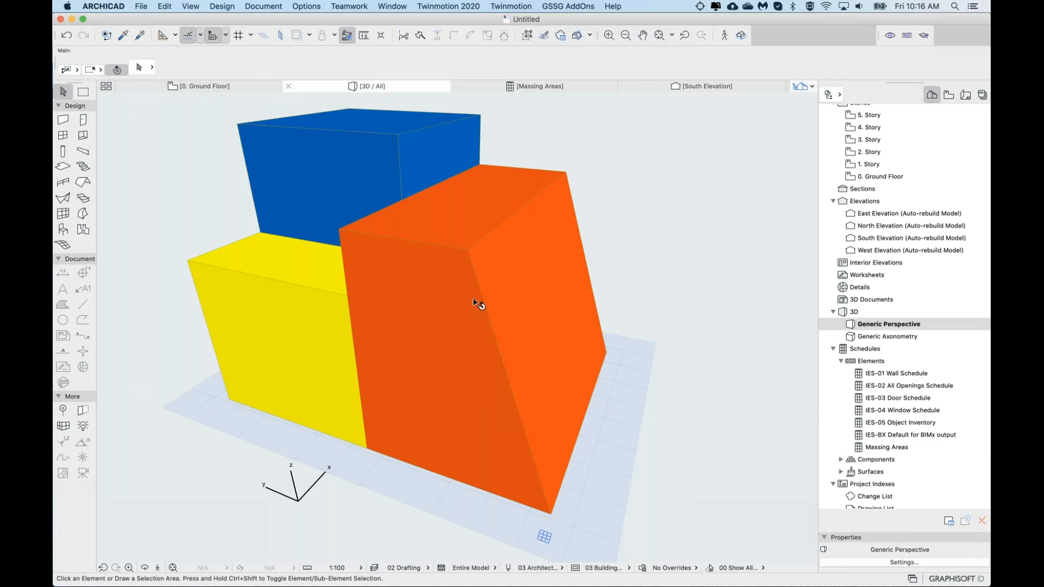
click(465, 356)
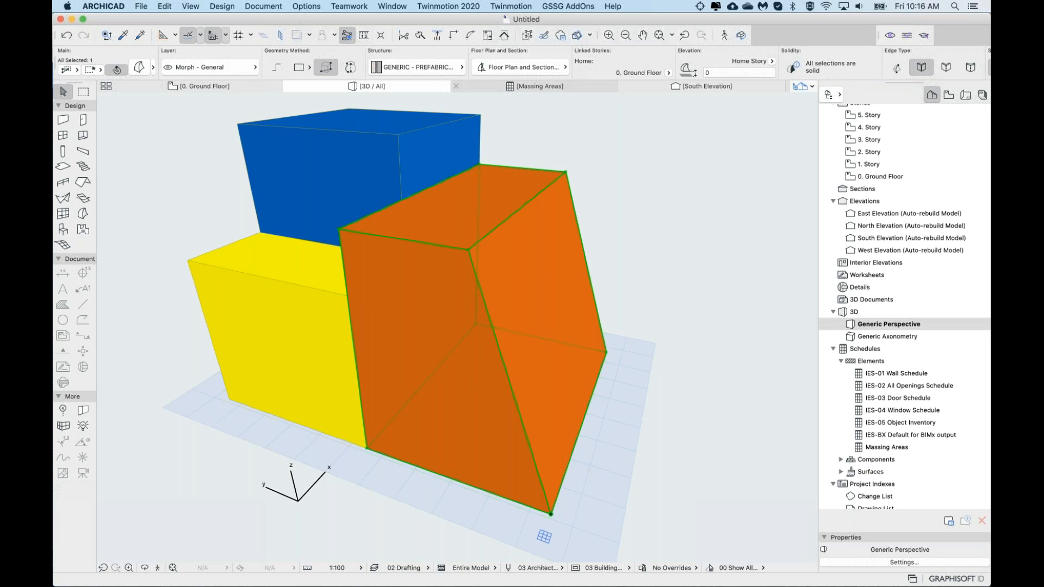
click(544, 86)
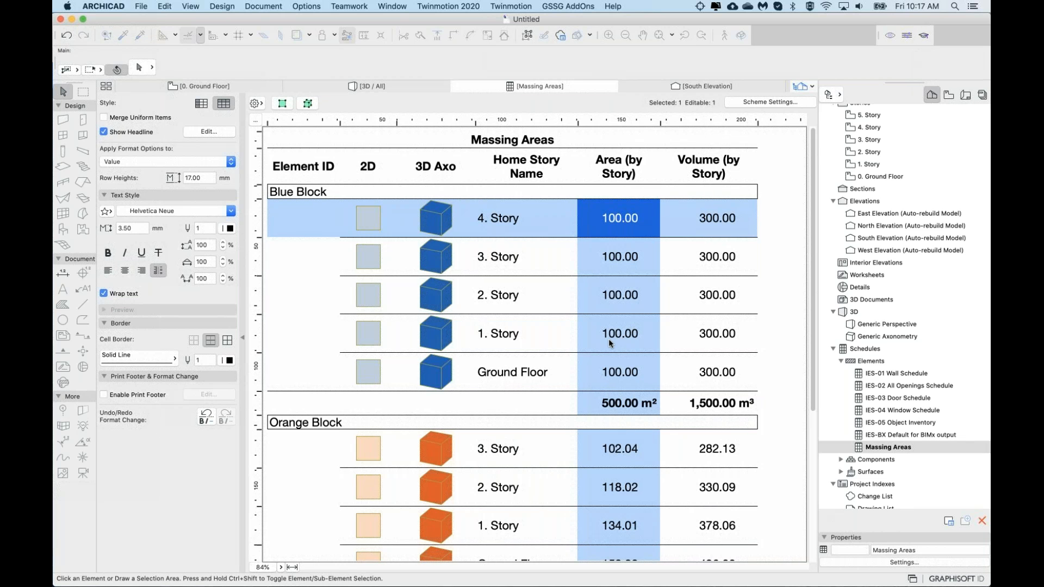
scroll(608, 339, down, 5)
scroll(608, 338, up, 5)
scroll(609, 337, down, 5)
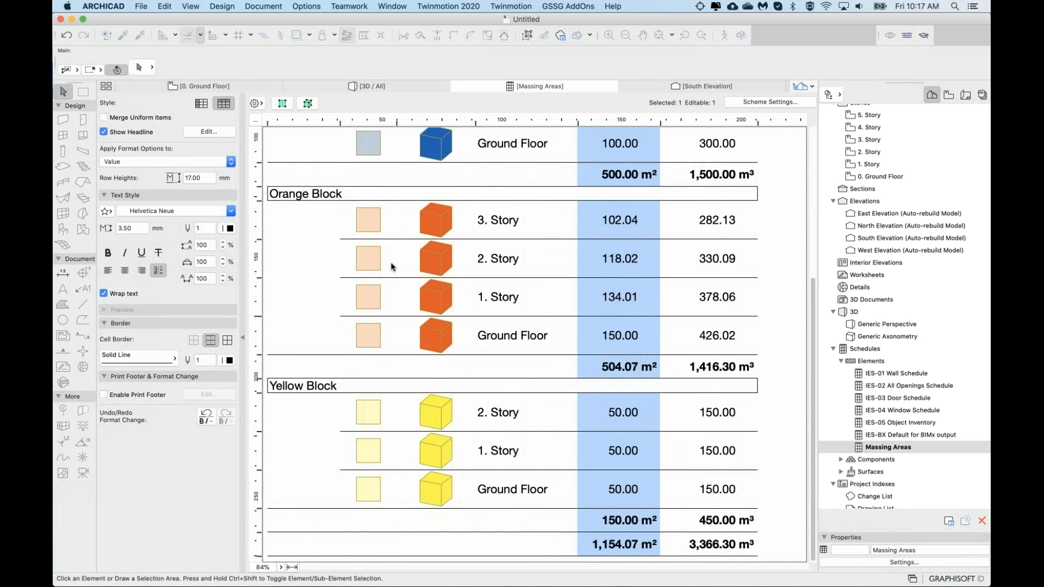
Step: Examine the Orange Block's Ground Floor area and the Yellow Block's area subtotal in the schedule
click(598, 329)
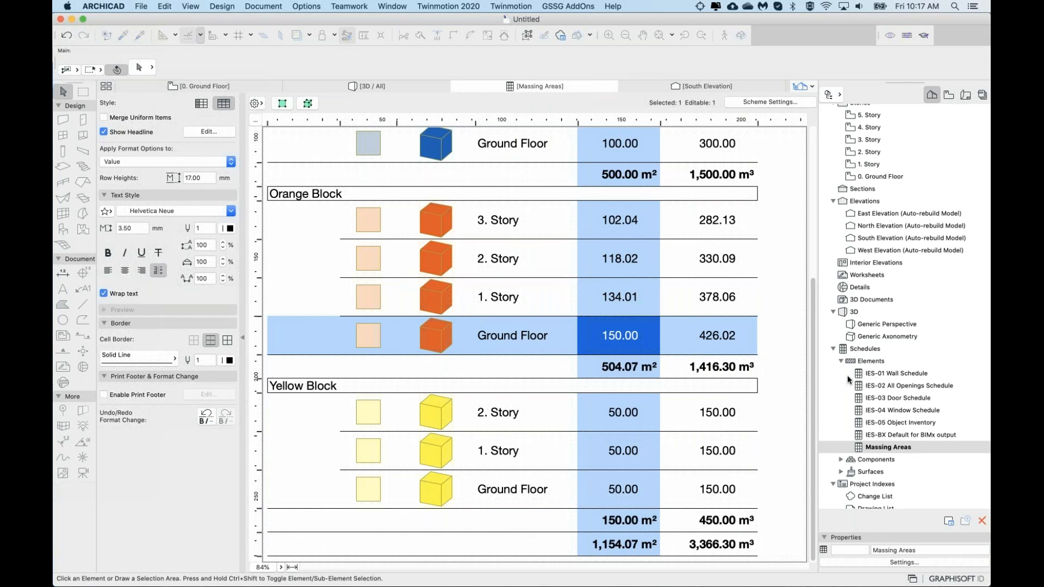
click(580, 515)
click(531, 521)
click(617, 523)
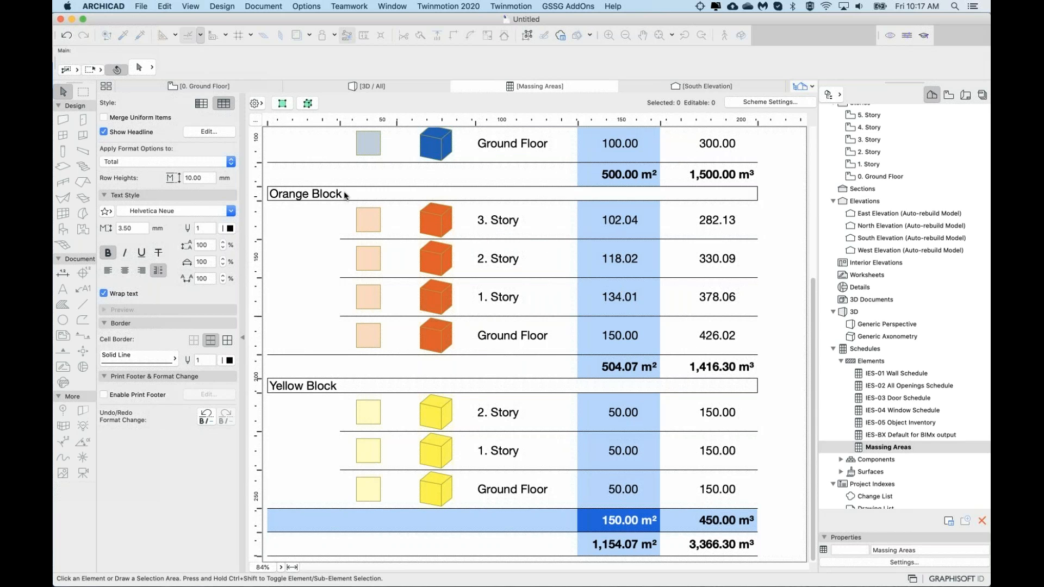
Step: Examine the schedule's column headers, the Blue Block headline row with its Show Headline option, and the 2D preview cells
scroll(605, 240, up, 5)
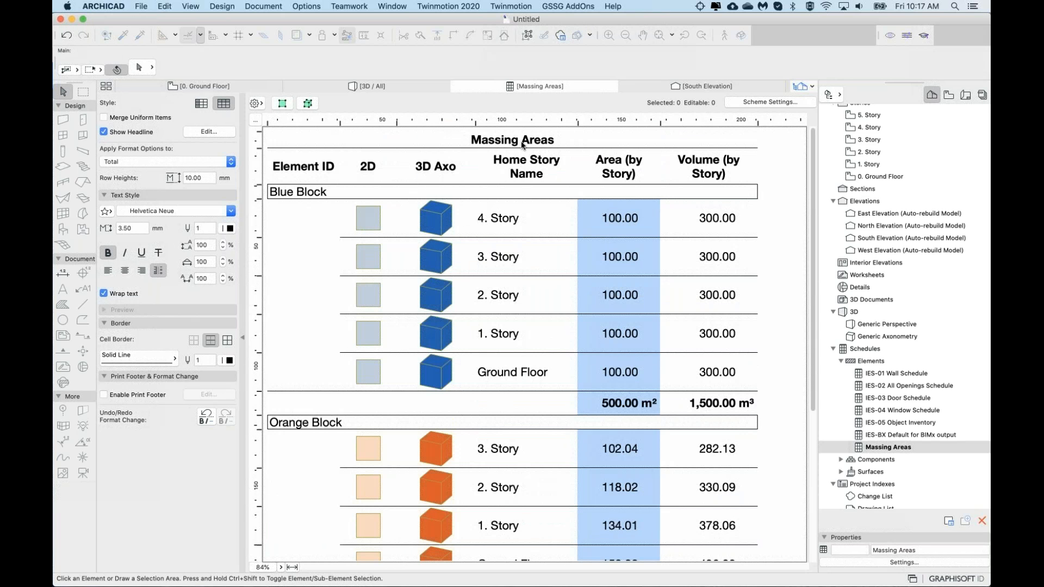
click(525, 155)
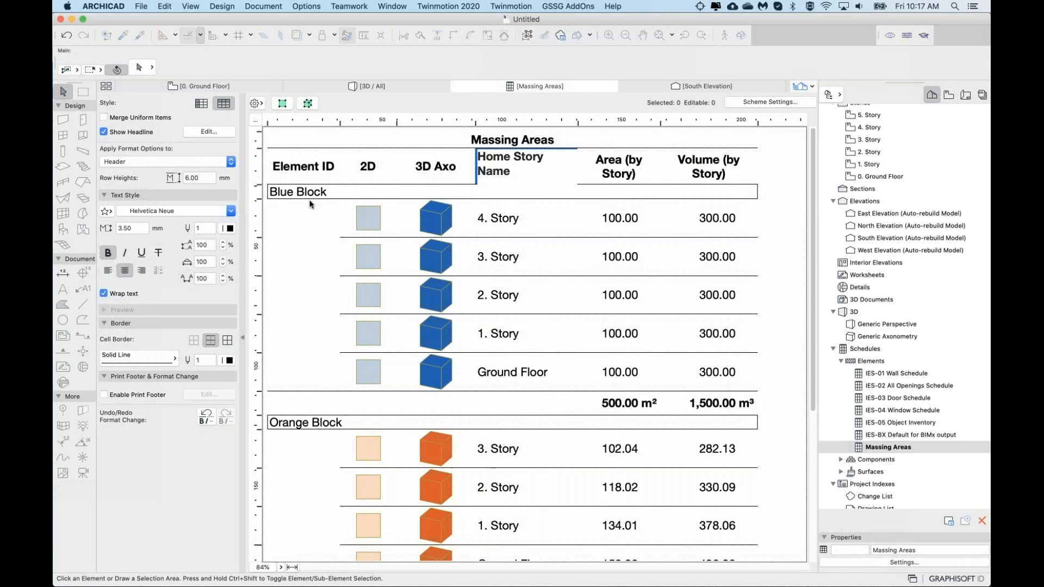
click(314, 193)
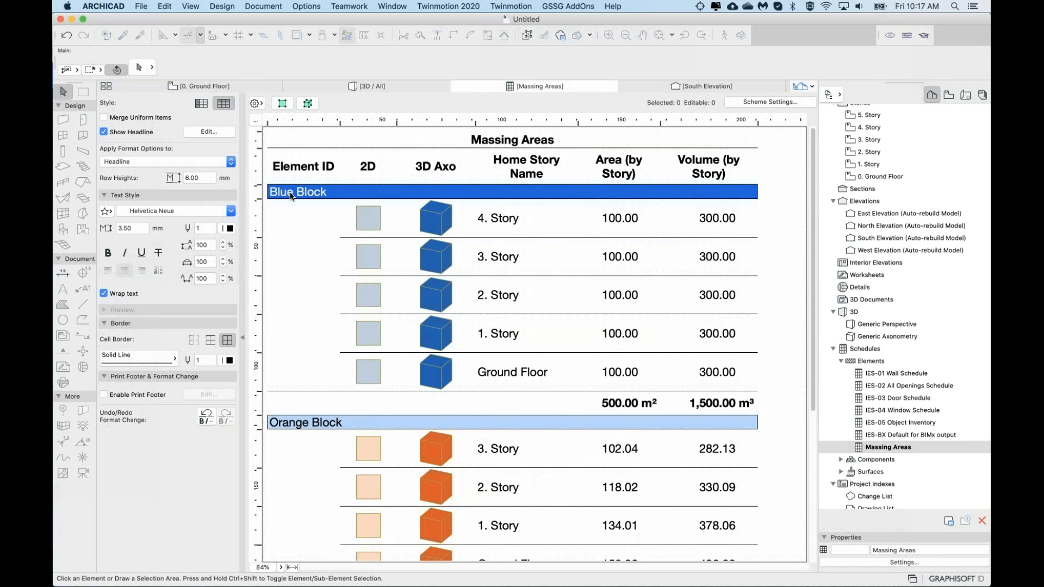
click(489, 234)
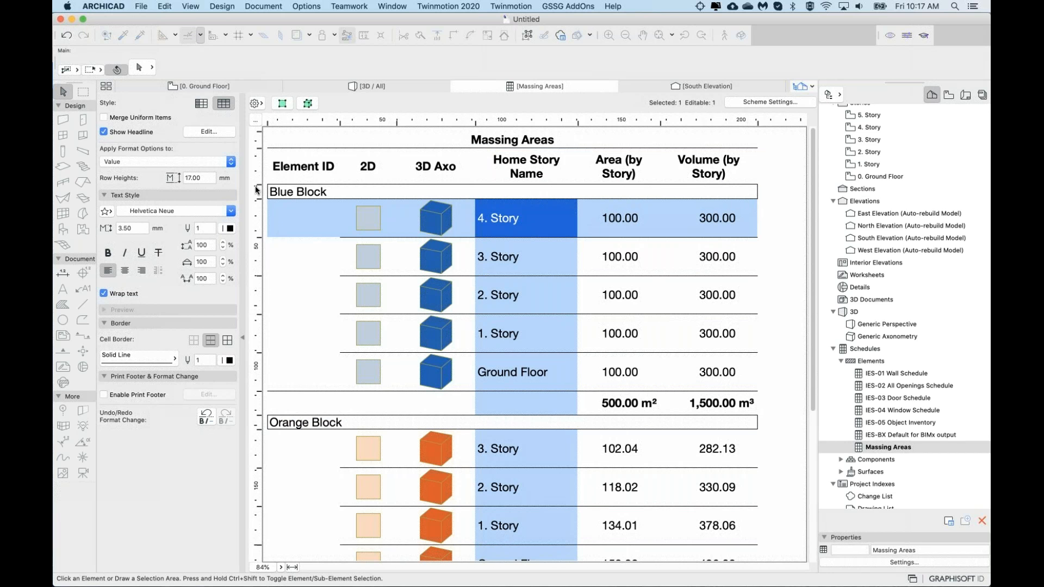
click(299, 192)
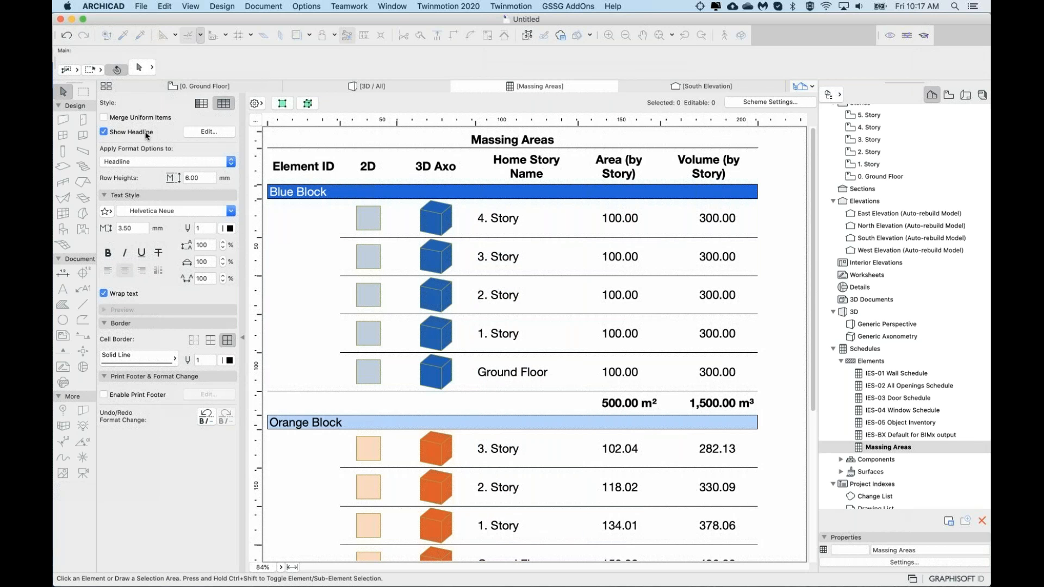
click(143, 132)
click(297, 213)
click(132, 131)
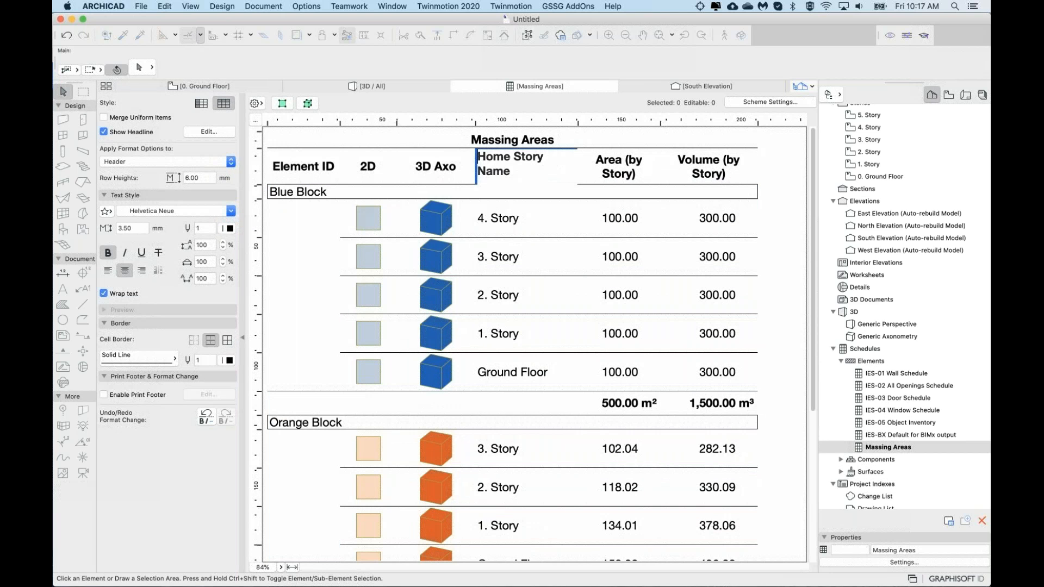
click(361, 233)
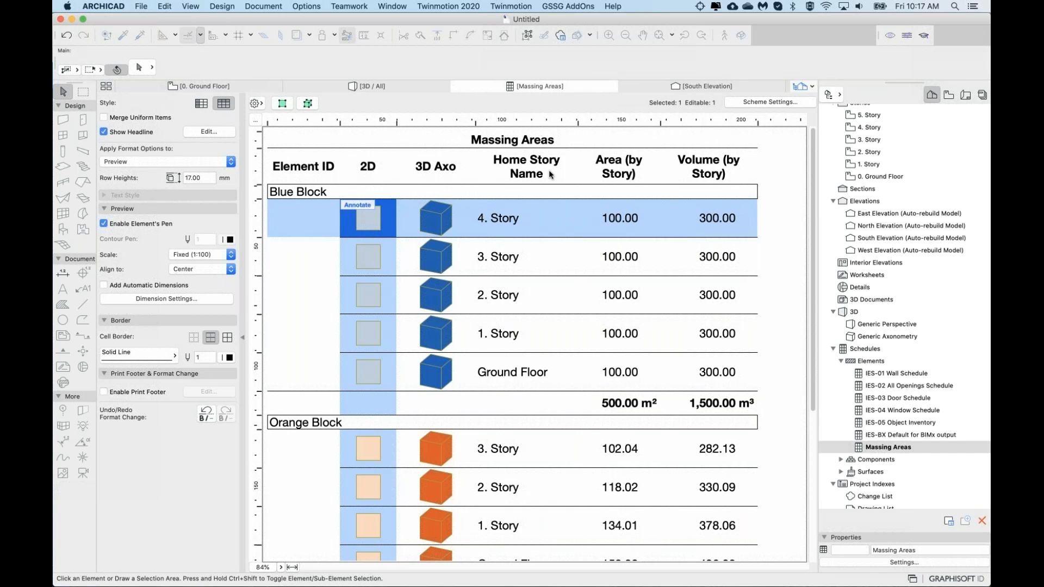
Step: Examine the Home Story Name column down through the Yellow Block's total row and the grand total row
double_click(526, 166)
click(546, 333)
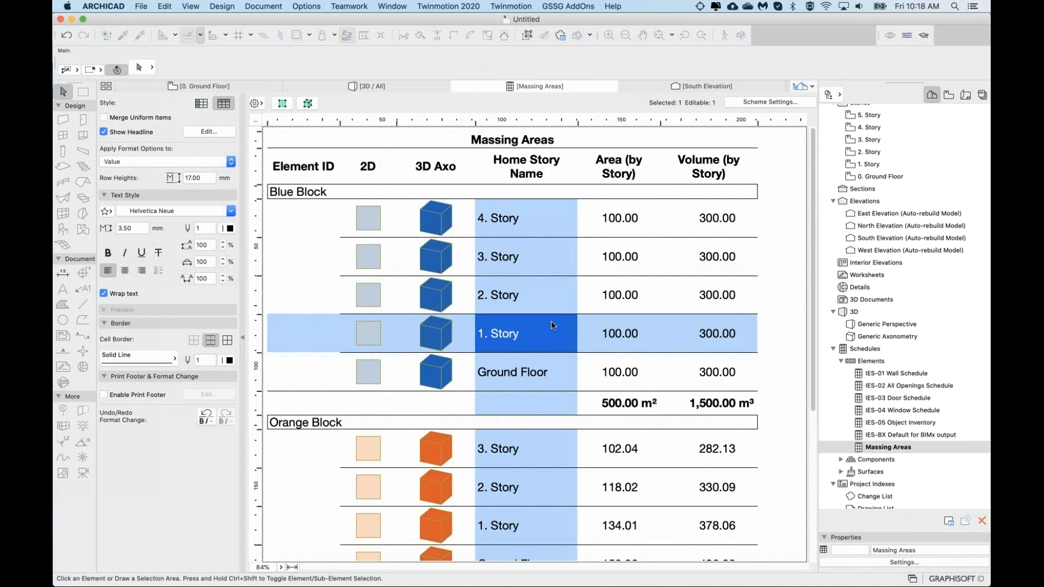
scroll(584, 314, down, 5)
scroll(584, 314, up, 5)
scroll(584, 314, down, 3)
scroll(584, 314, down, 3)
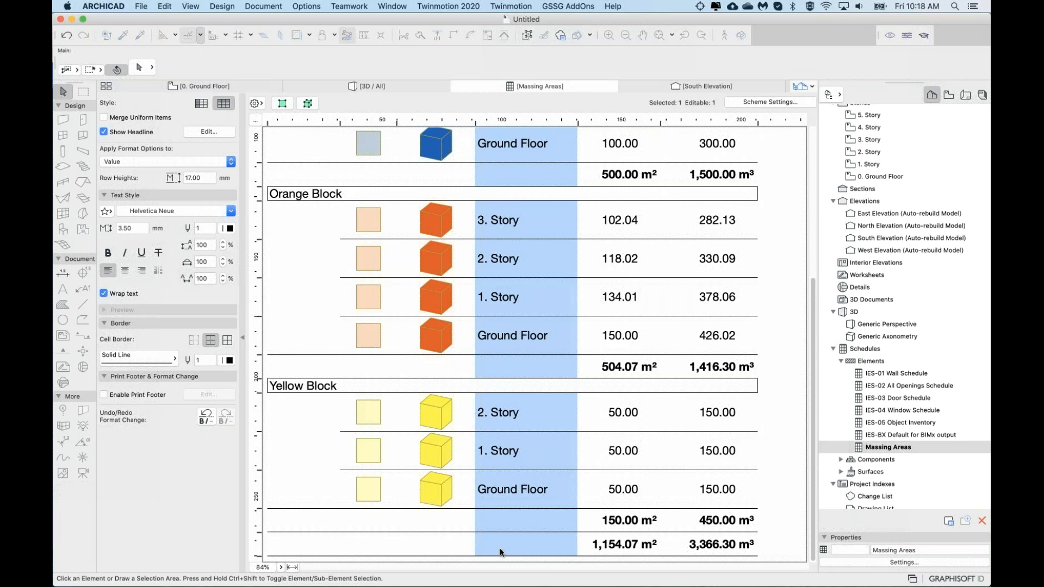
click(524, 518)
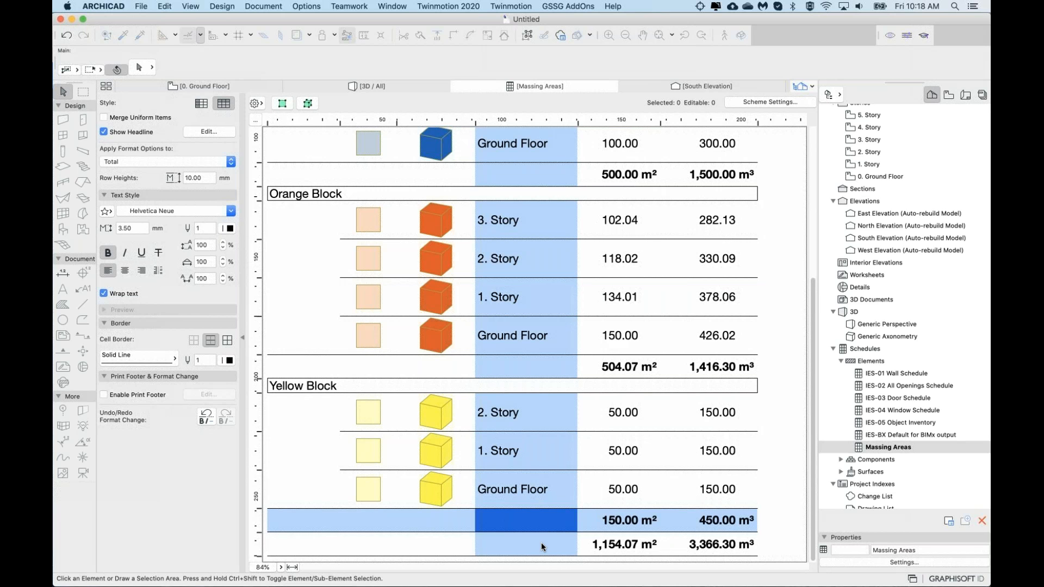
click(539, 542)
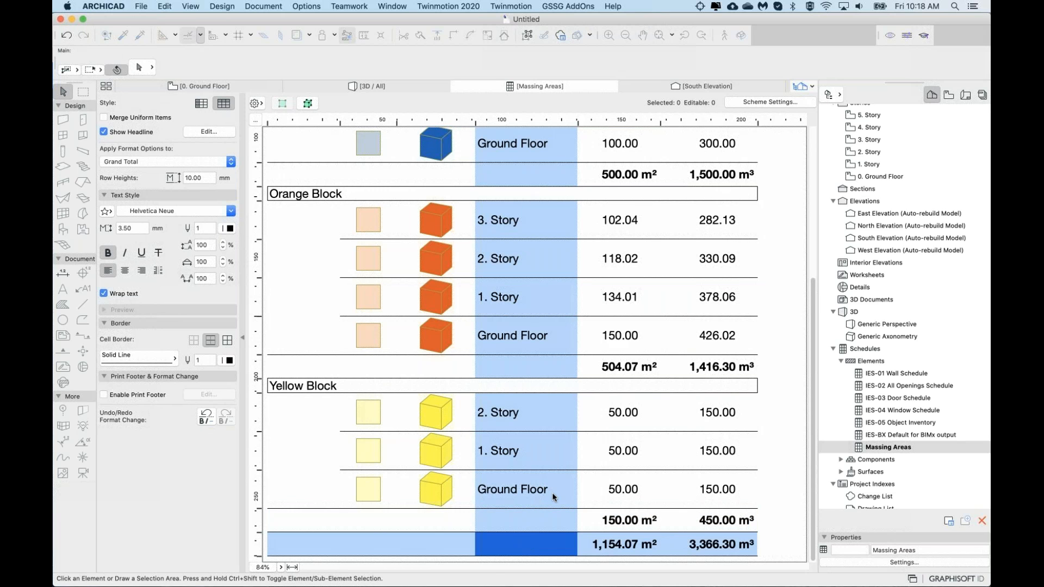
click(435, 542)
click(518, 538)
click(537, 520)
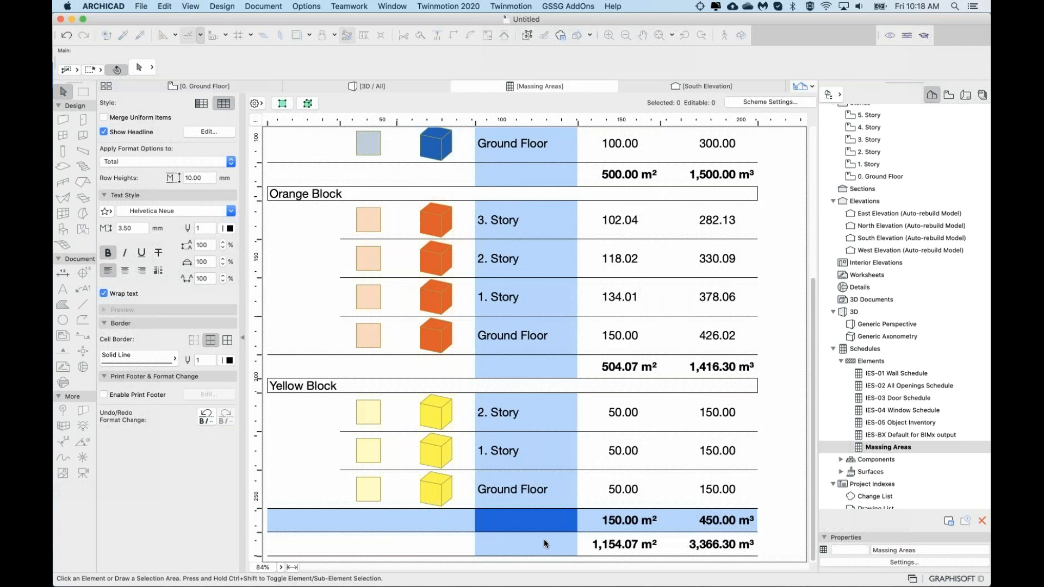
click(506, 540)
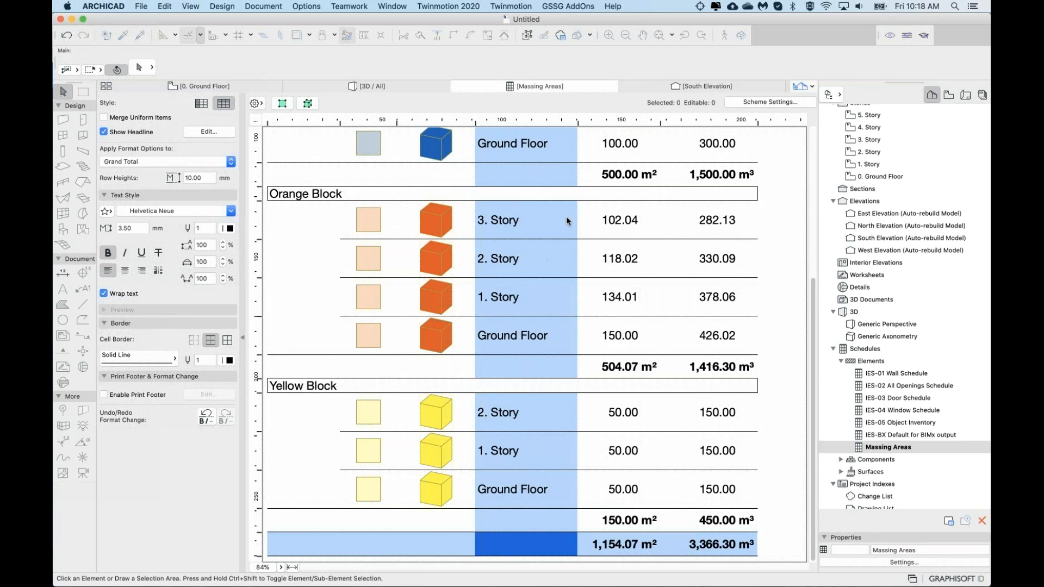
Step: Look through the View Map and Layout Book in the Navigator and return to the Project Map
click(692, 19)
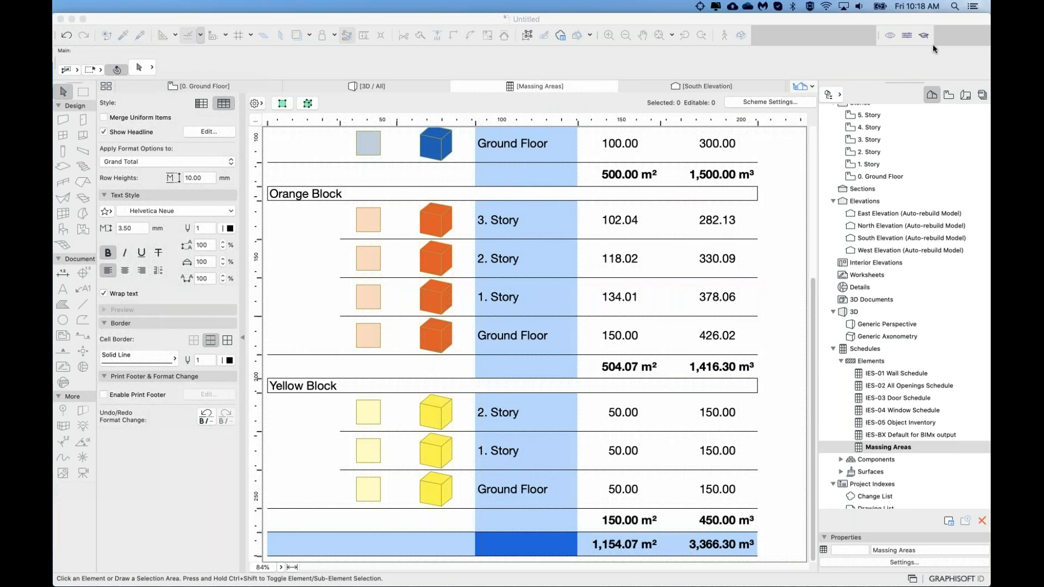
click(948, 96)
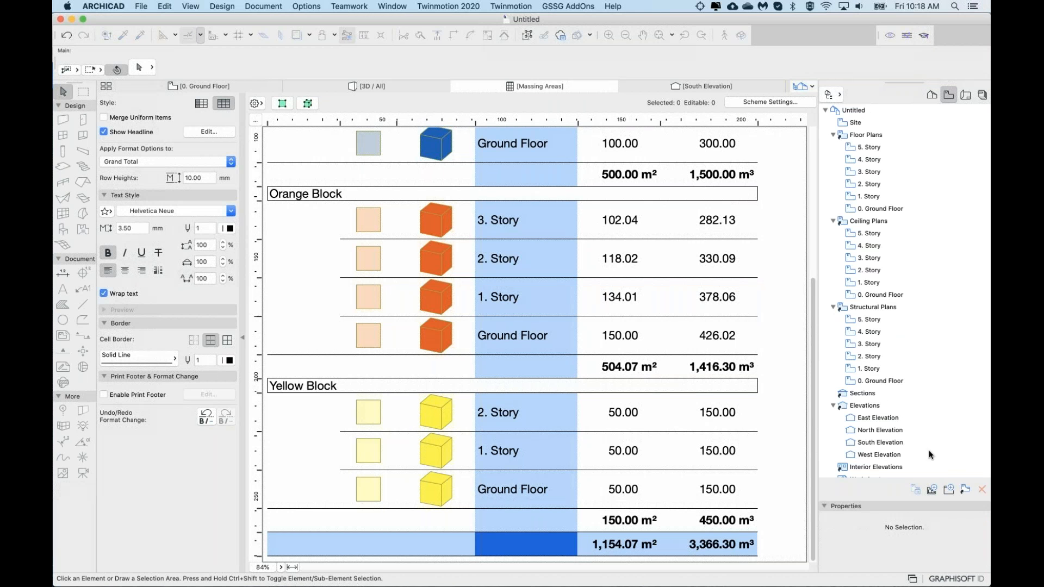
click(966, 95)
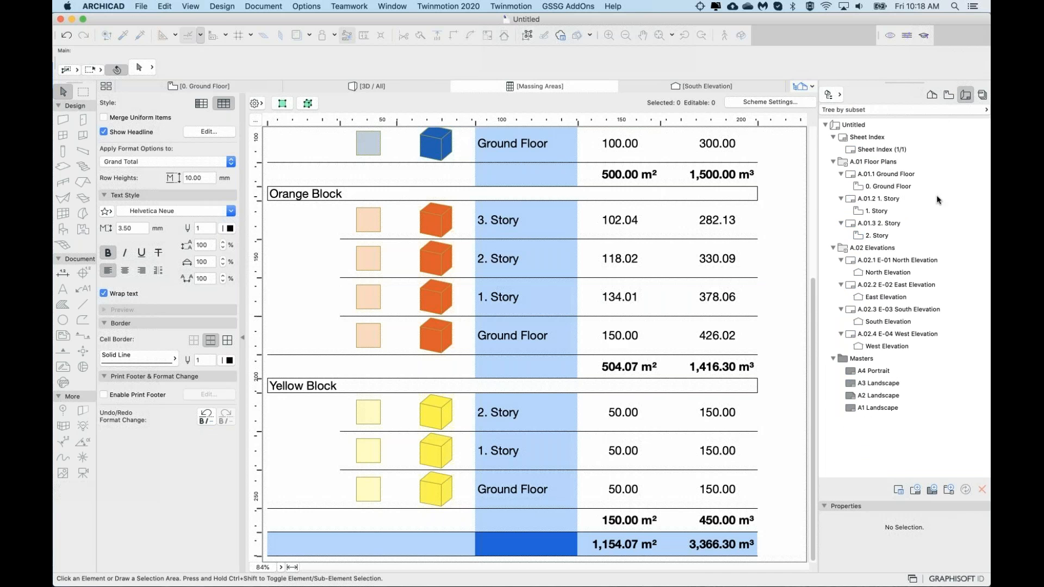
click(927, 95)
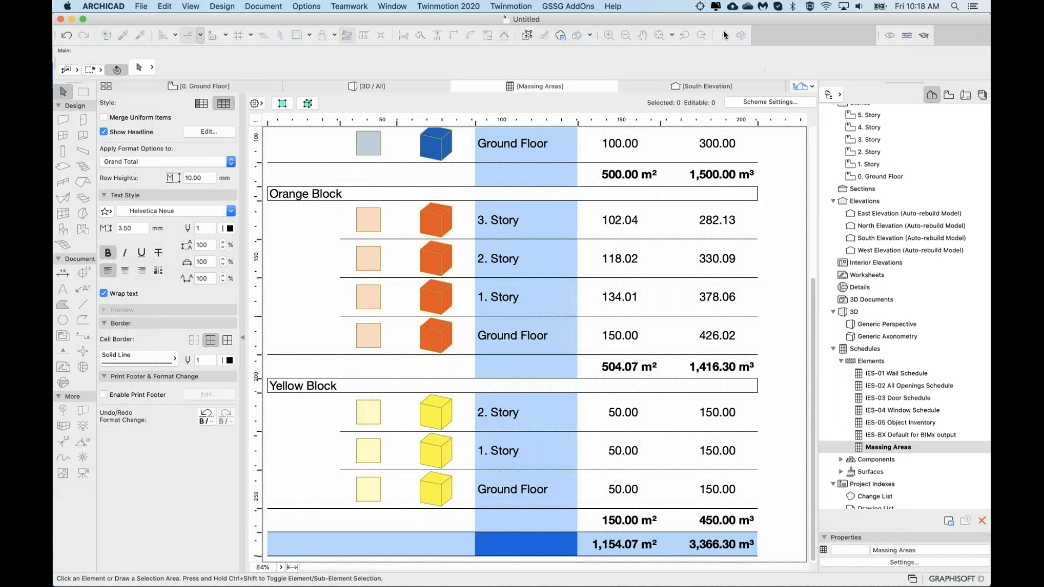
Step: Open the Massing Areas scheme settings to examine the schedule's criteria and fields
key(super+Tab)
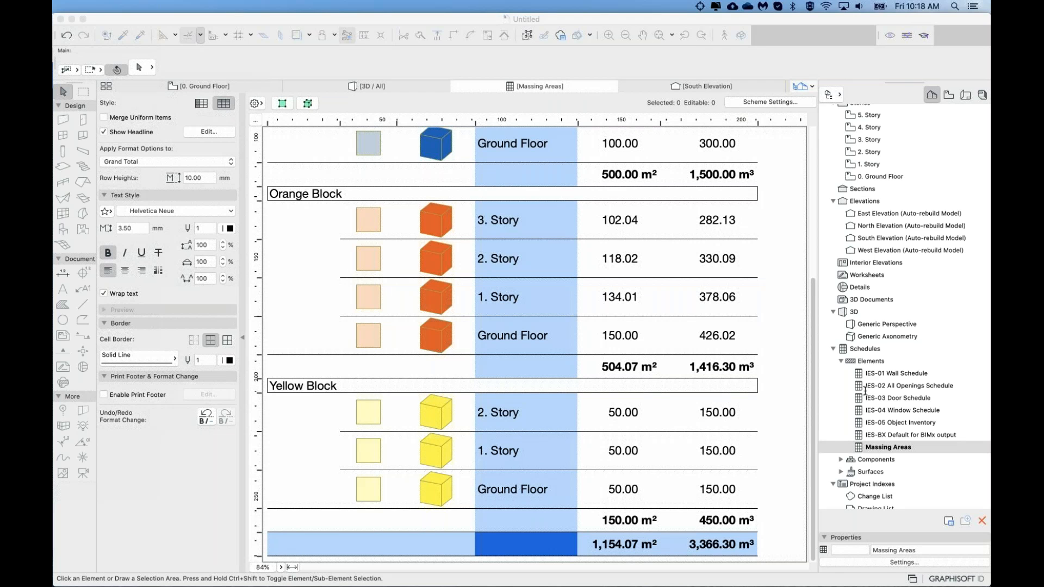
click(737, 102)
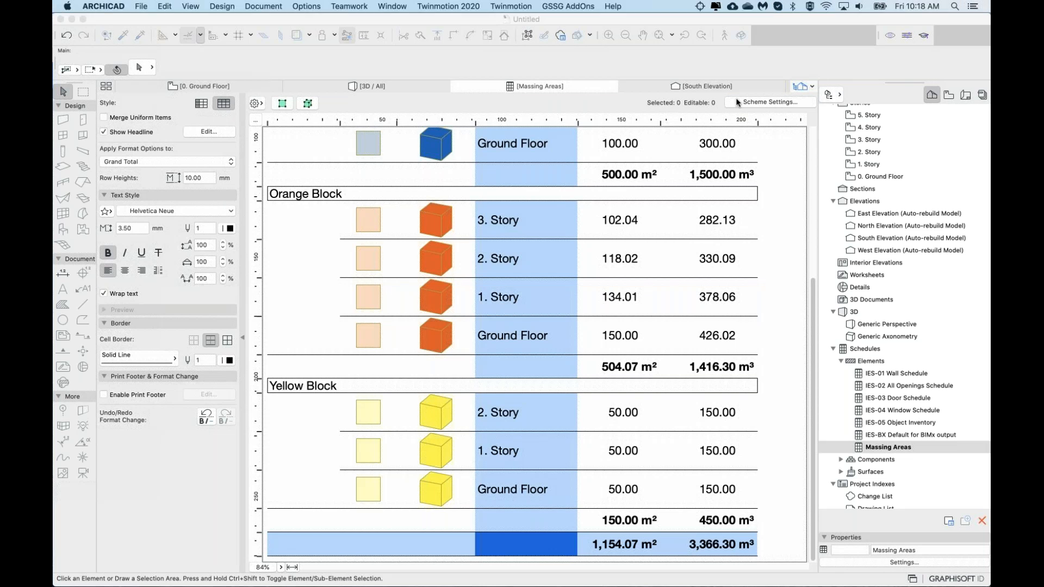
drag(465, 88, 511, 90)
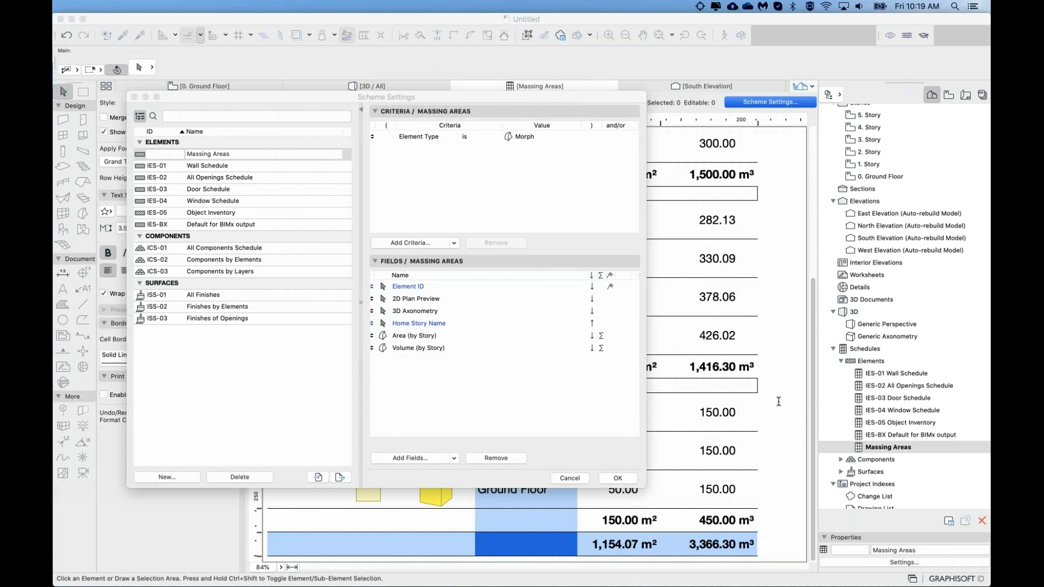
Step: Search the fields that can be added to the Massing Areas scheme for "custom" and look over the Custom text entries
click(467, 386)
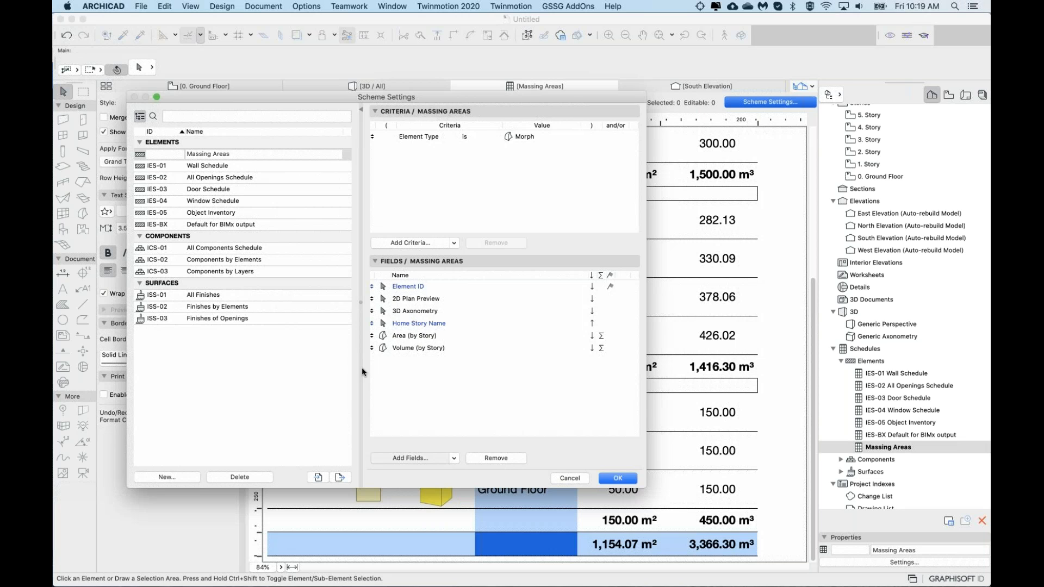
click(410, 458)
text(custom)
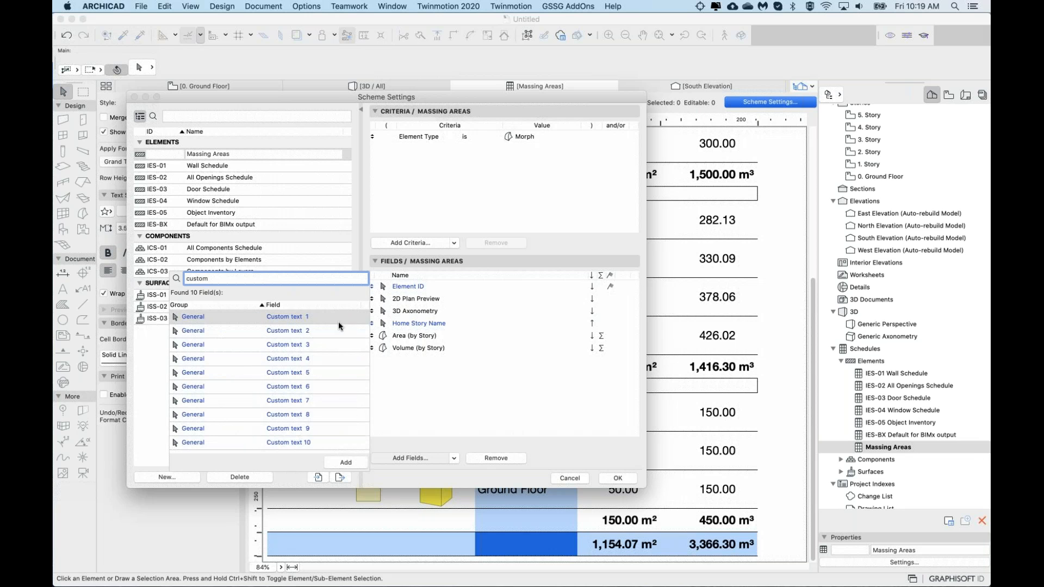
click(286, 315)
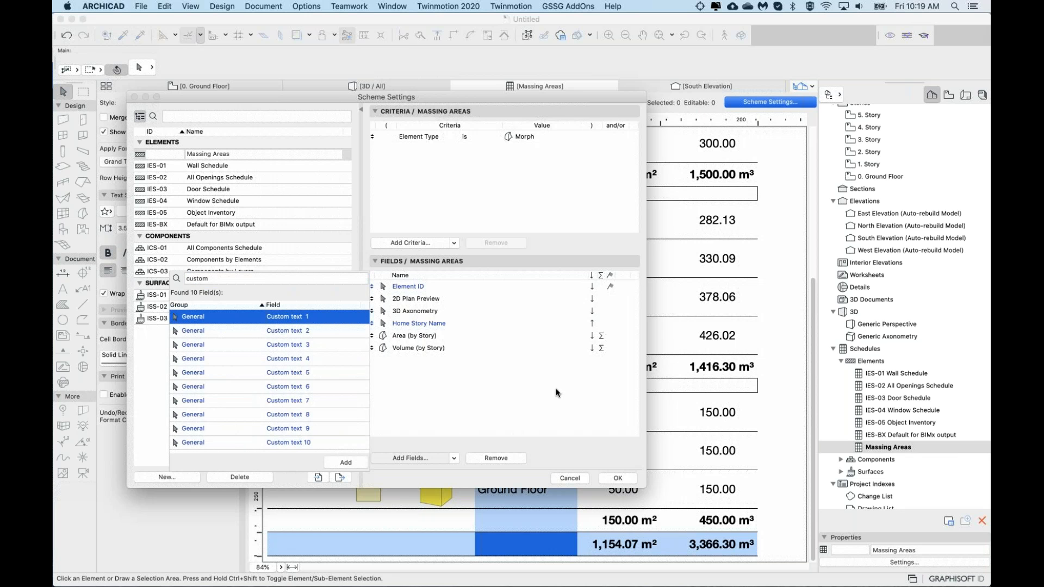
click(455, 396)
Step: Move the Scheme Settings dialog aside and close it without applying any changes
drag(563, 98, 525, 102)
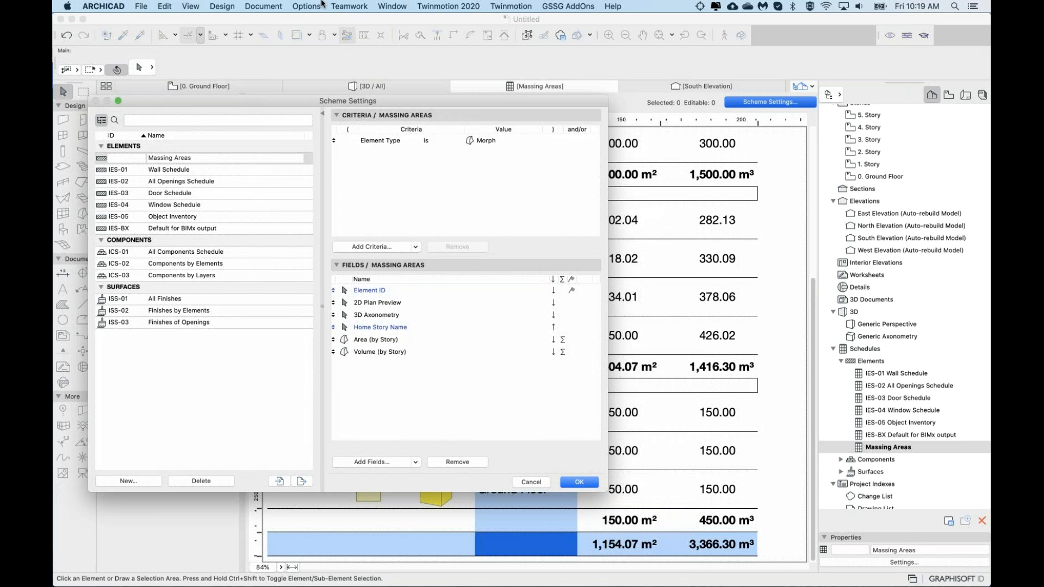
click(305, 6)
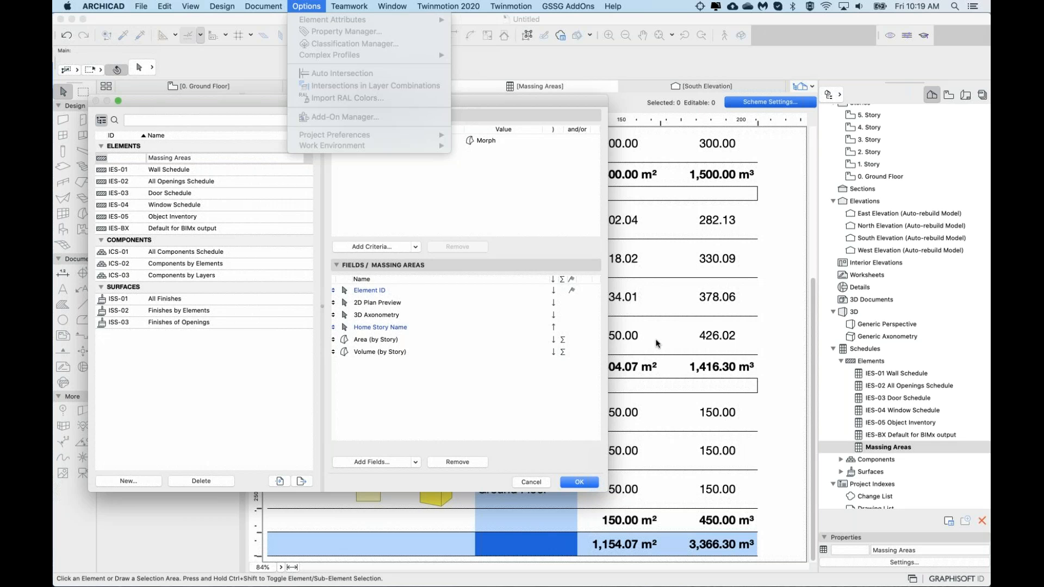
click(383, 412)
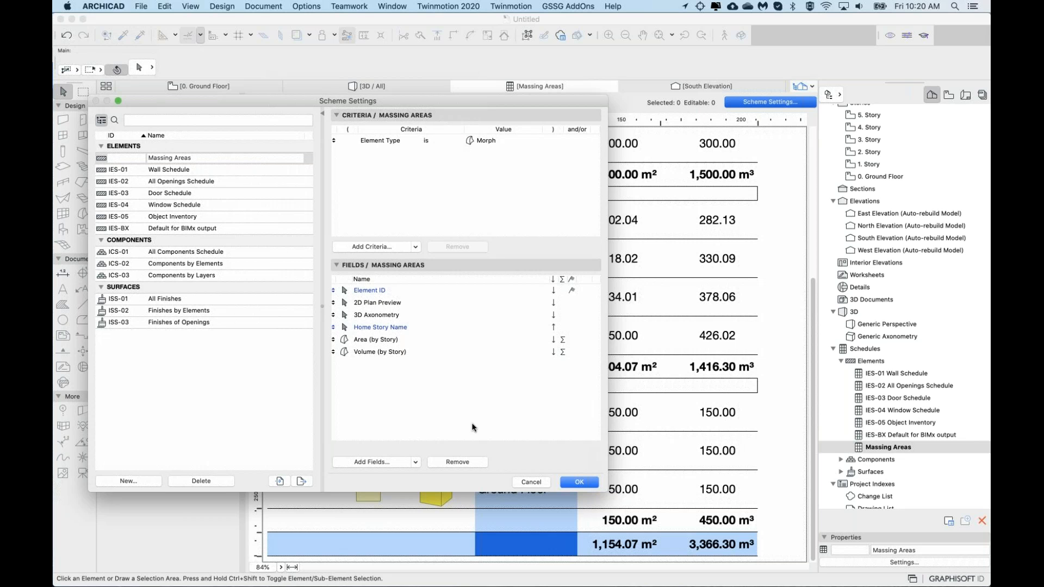
click(525, 483)
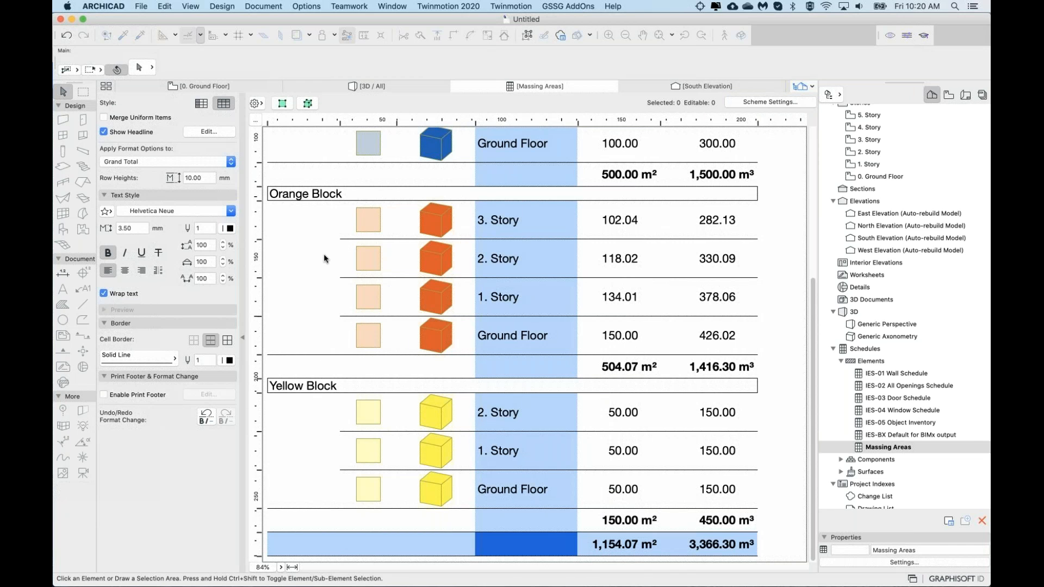
Step: Check the Calculation Units & Rules project preferences, leave them unchanged, and select the Orange Block's area total in the schedule
click(148, 6)
mouse_move(112, 5)
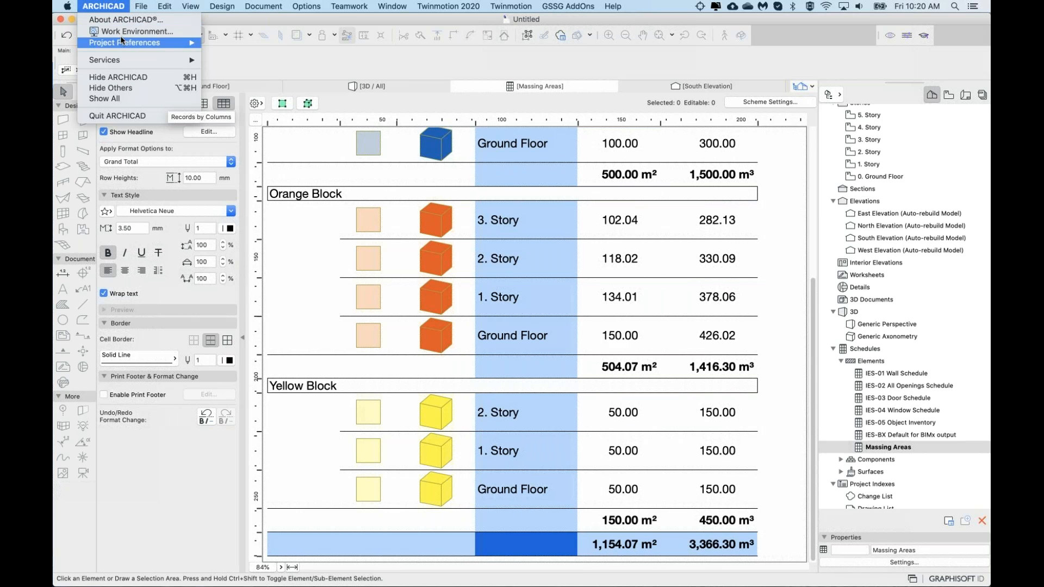
click(107, 8)
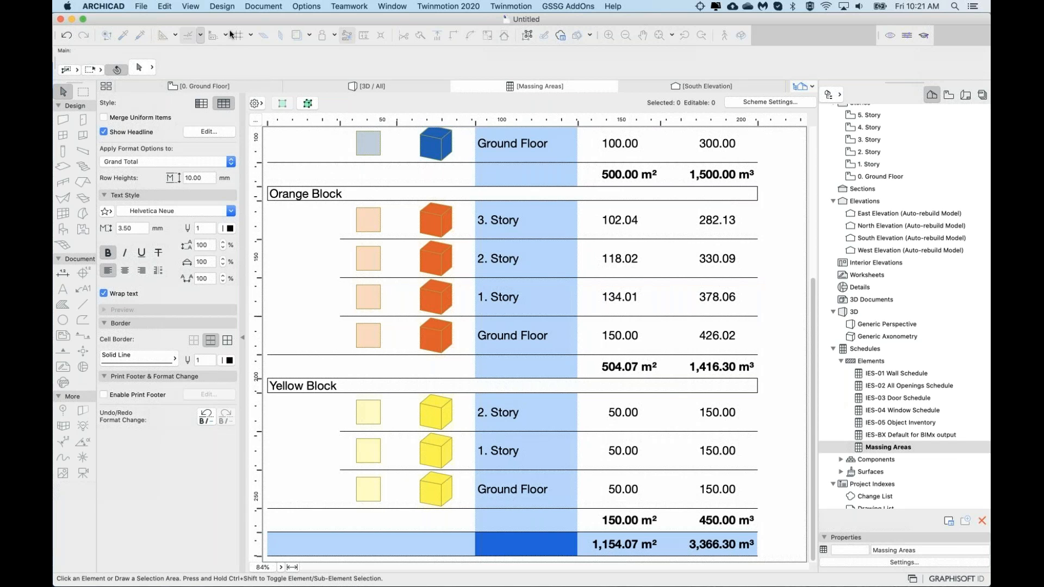
click(305, 6)
mouse_move(369, 135)
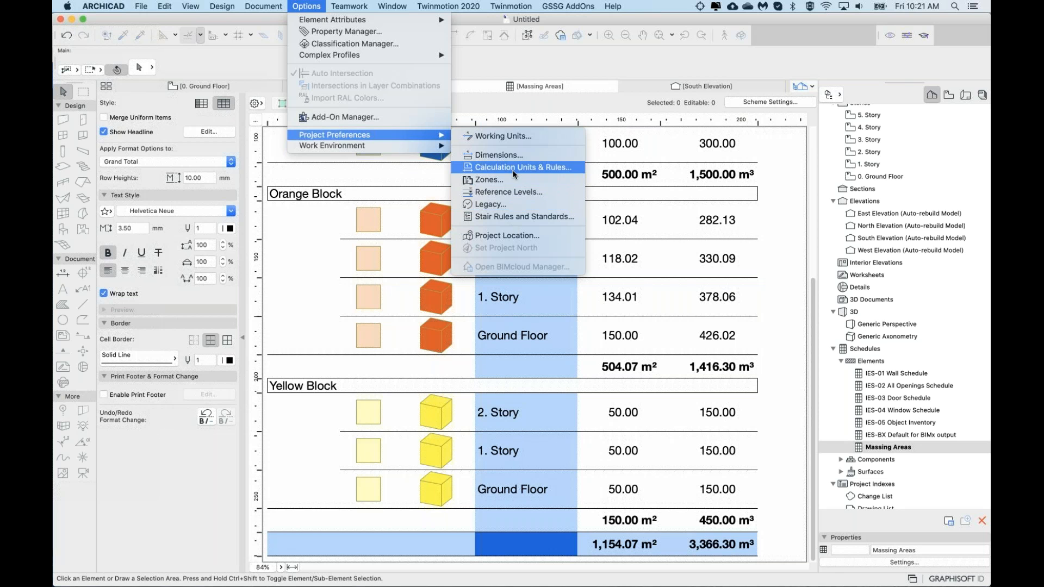
click(468, 167)
drag(729, 101, 304, 125)
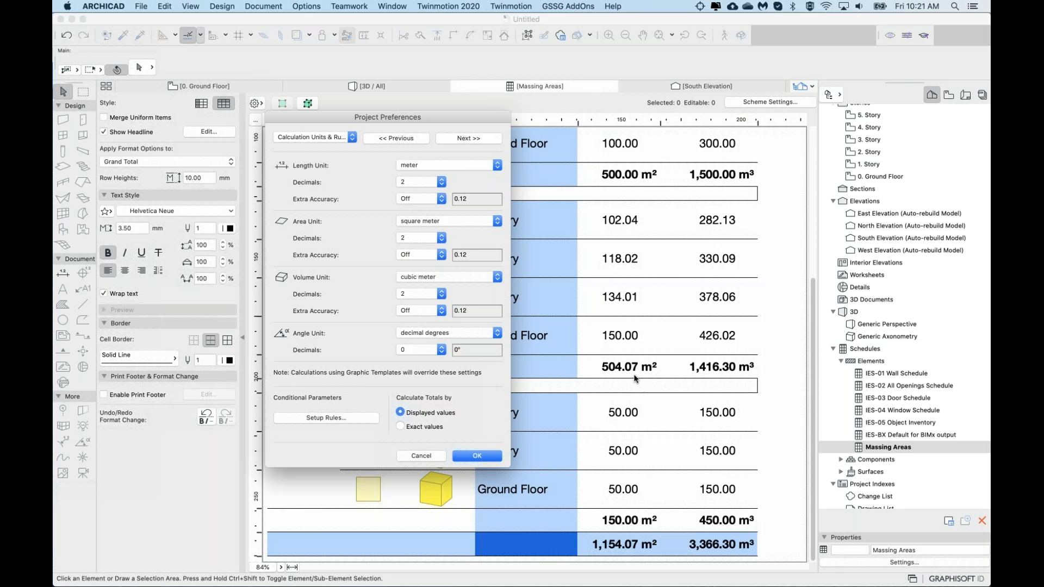
click(419, 456)
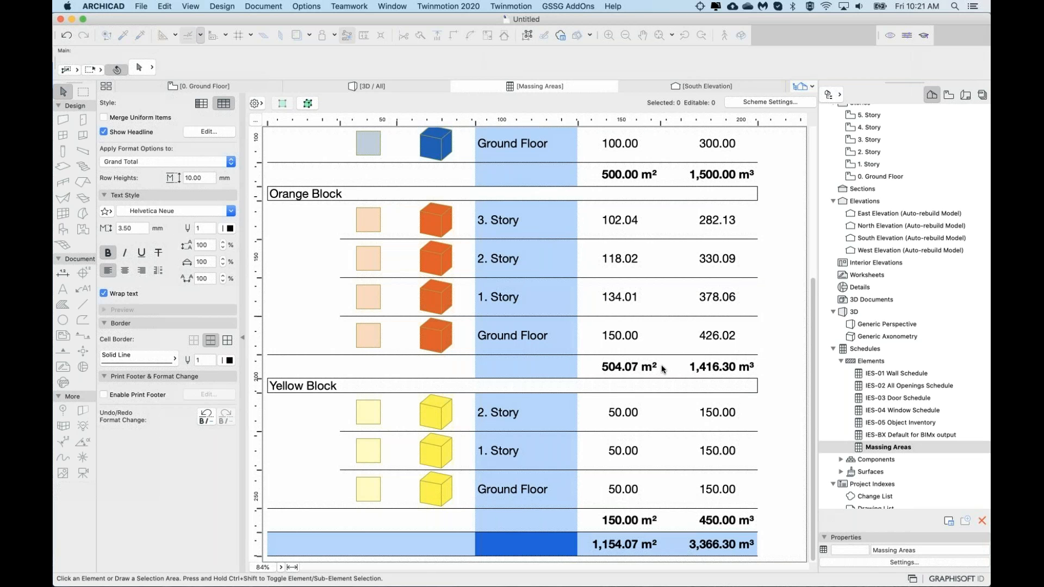
click(655, 366)
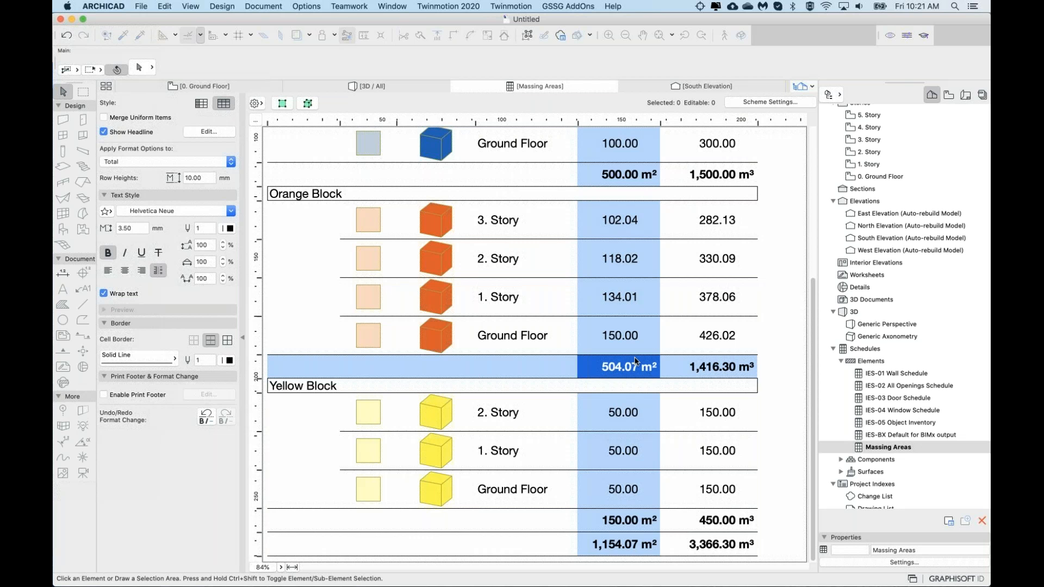
click(302, 5)
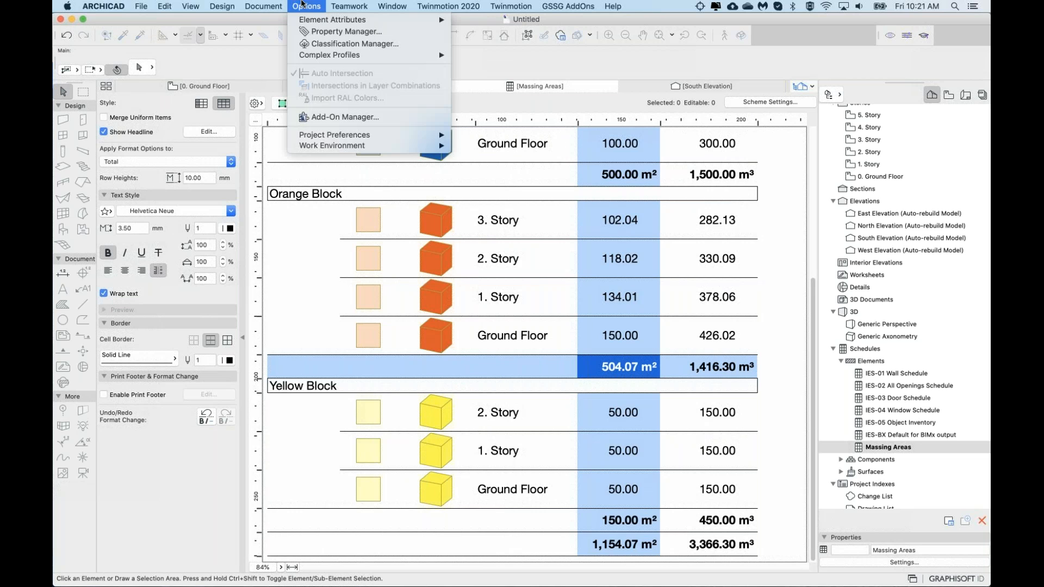
click(302, 3)
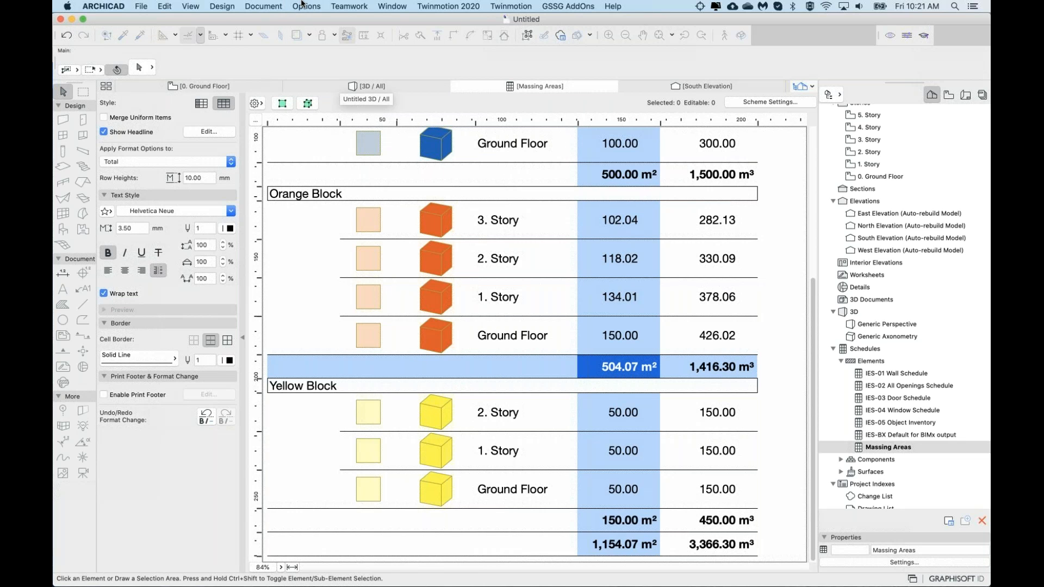
click(306, 4)
click(306, 5)
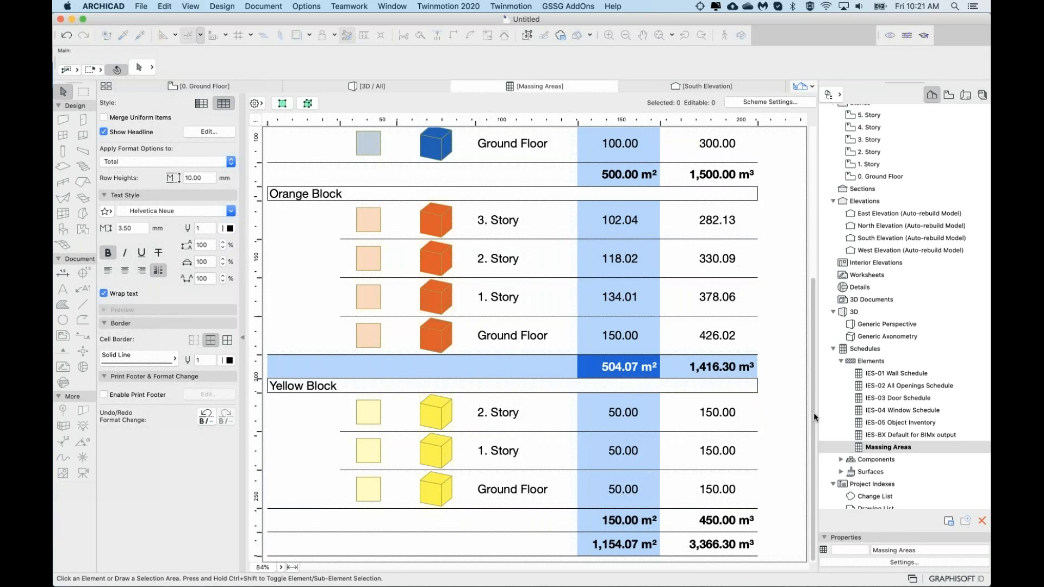
Step: Create a property named "Areas in Ft" in the GENERAL RATINGS group of the Property Manager and set its data type to Area
click(317, 6)
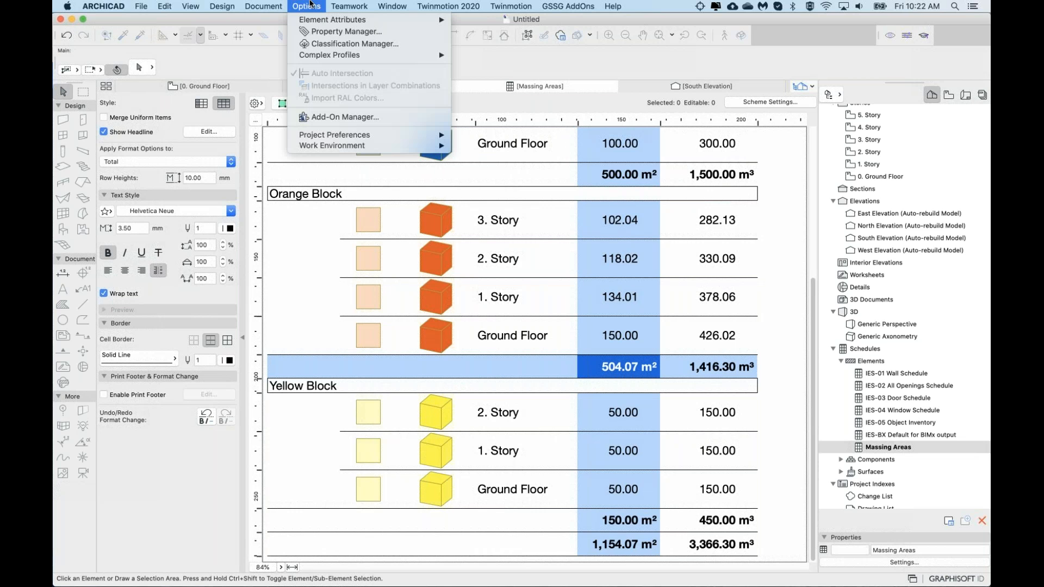
click(315, 32)
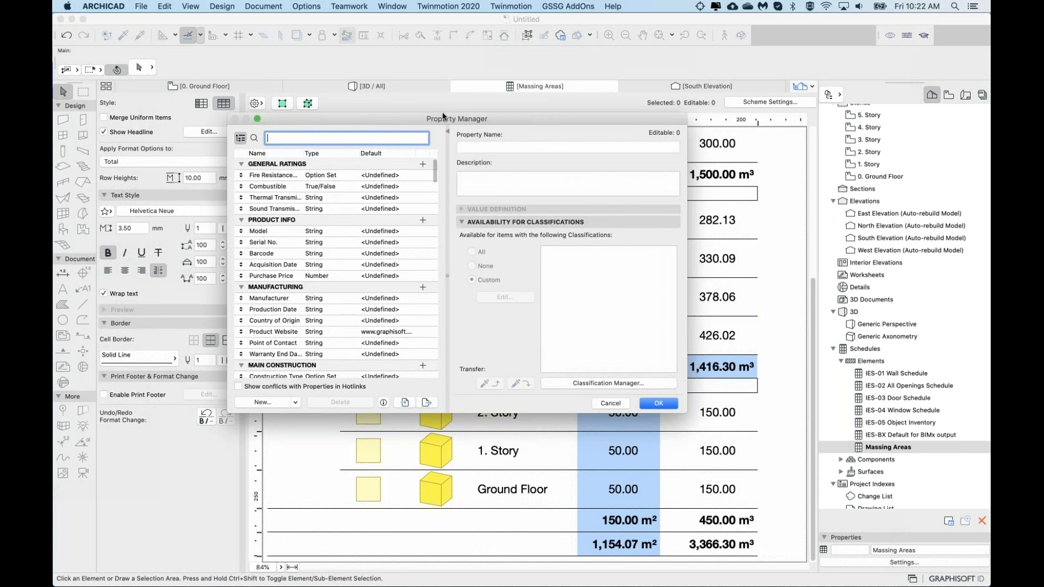
drag(442, 116, 418, 113)
click(248, 399)
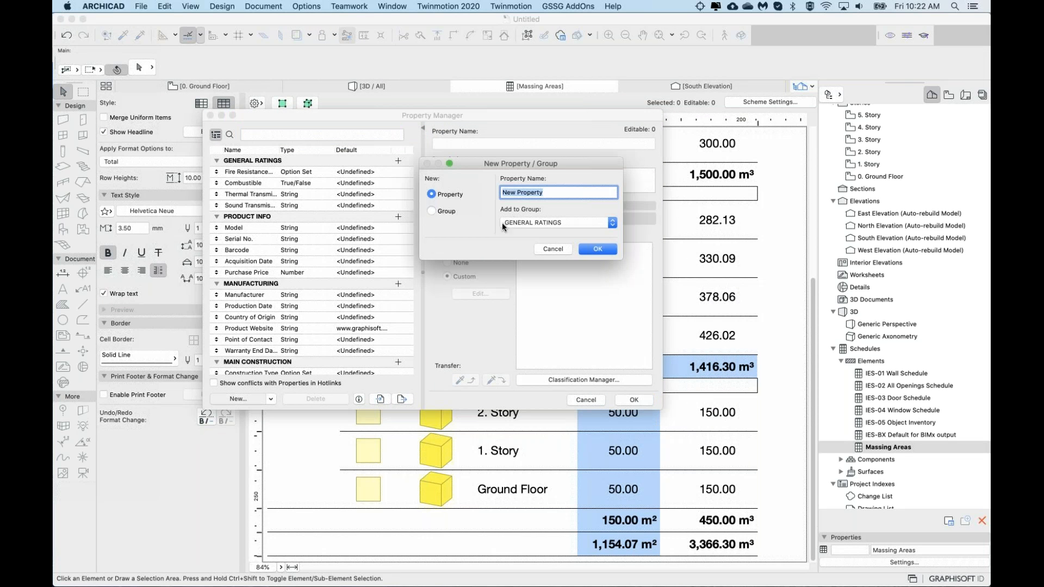
text(Areas in Ft)
click(597, 249)
click(533, 222)
click(536, 265)
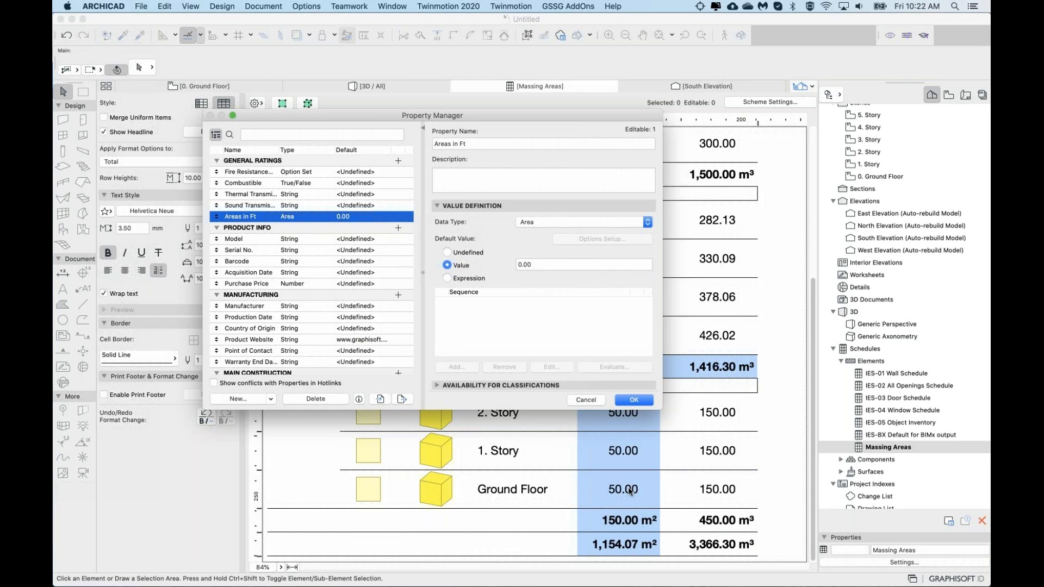
Step: Switch the default value of Areas in Ft to an expression and insert the Morph parameter Area (by Story)
click(447, 277)
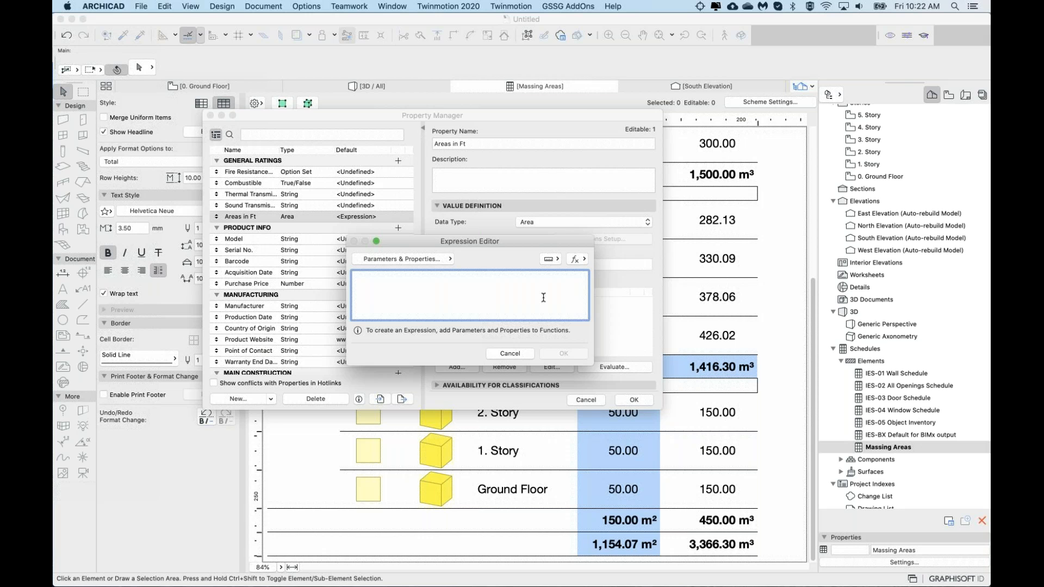
click(403, 258)
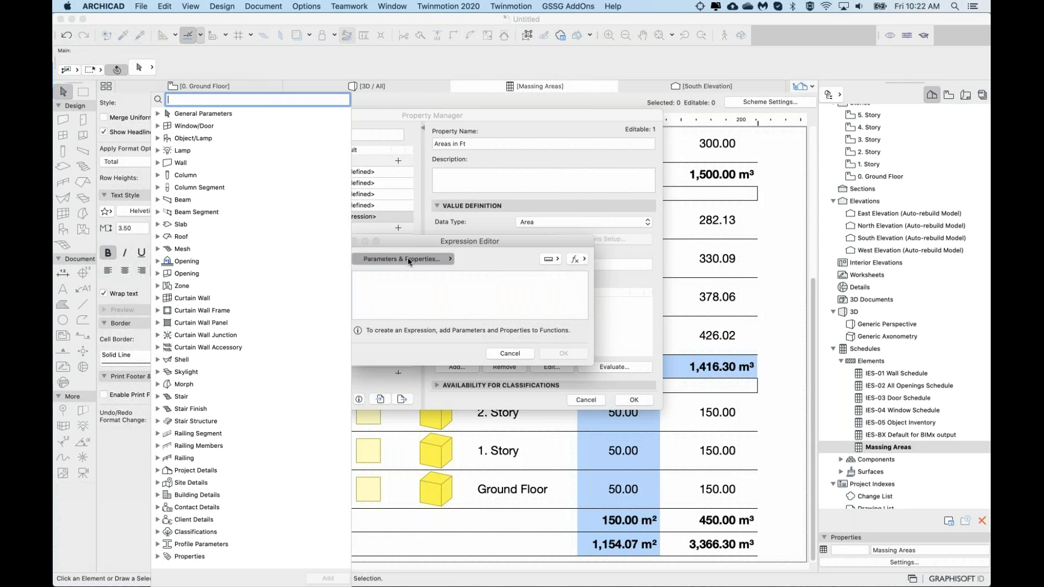
text(by)
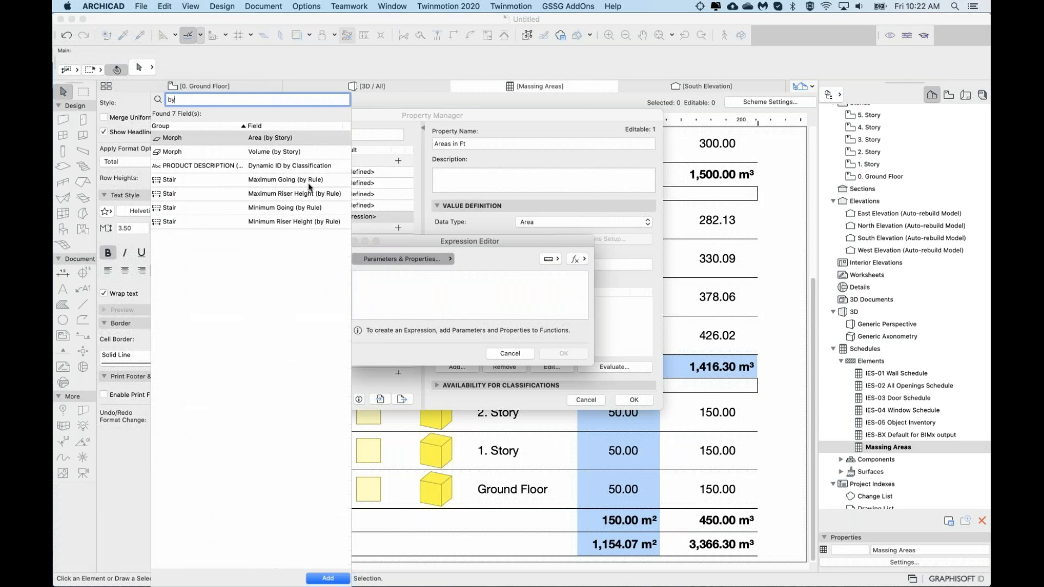
click(213, 139)
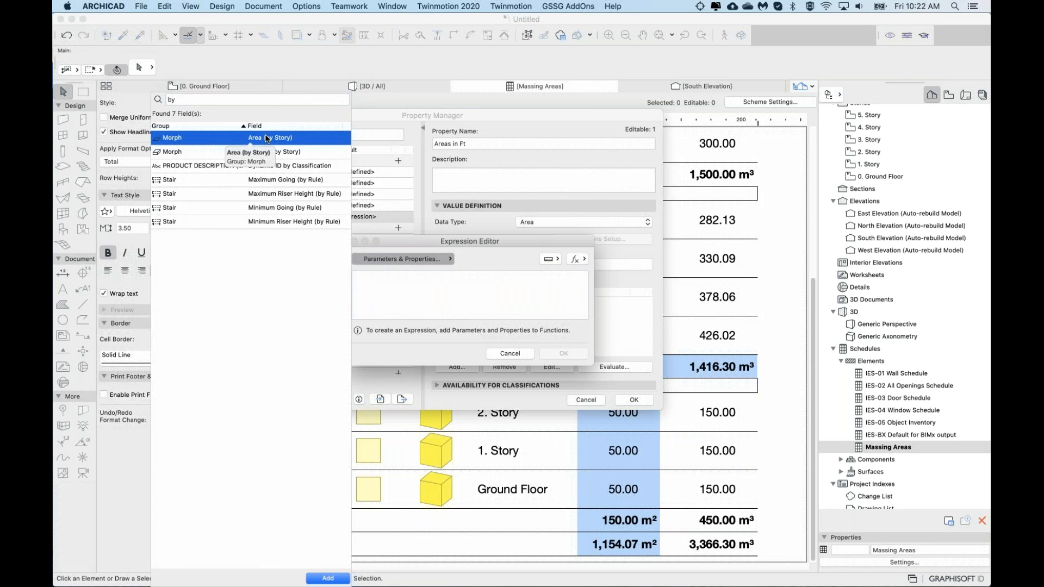
double_click(267, 140)
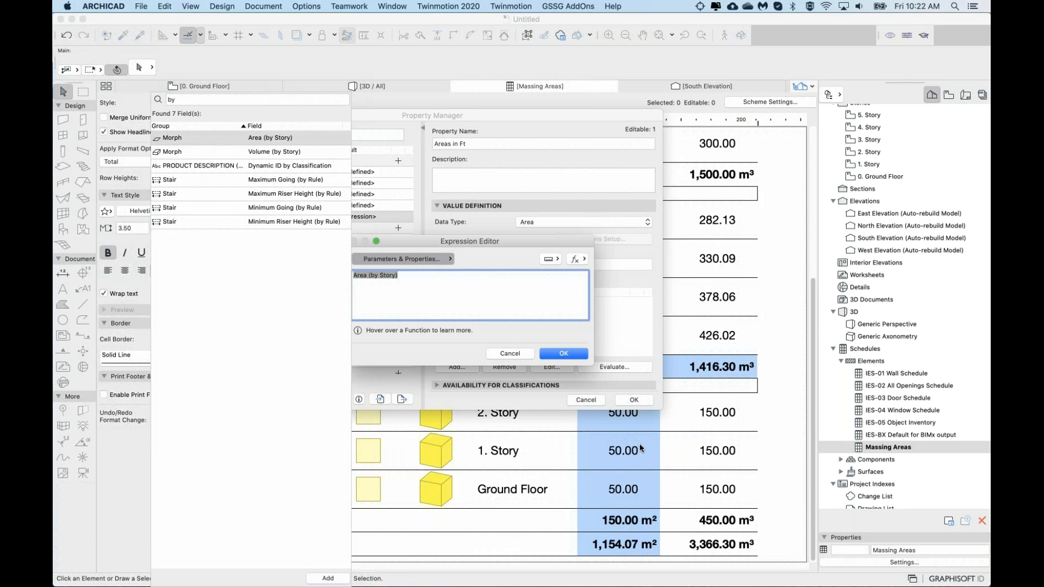
Step: Multiply Area (by Story) by 10.7643 in the expression and accept it
click(418, 280)
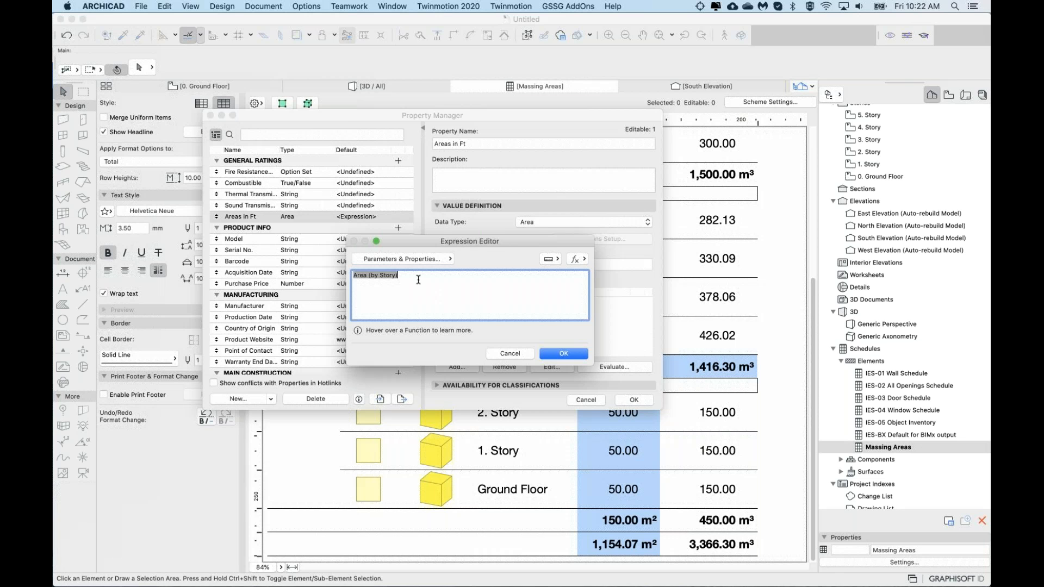
text(*)
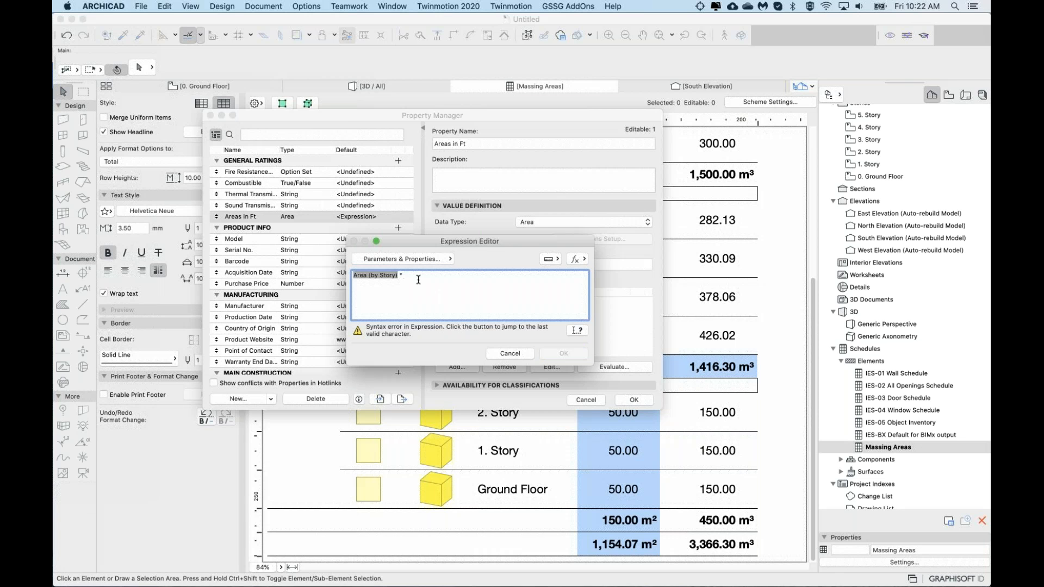
text( 10.7)
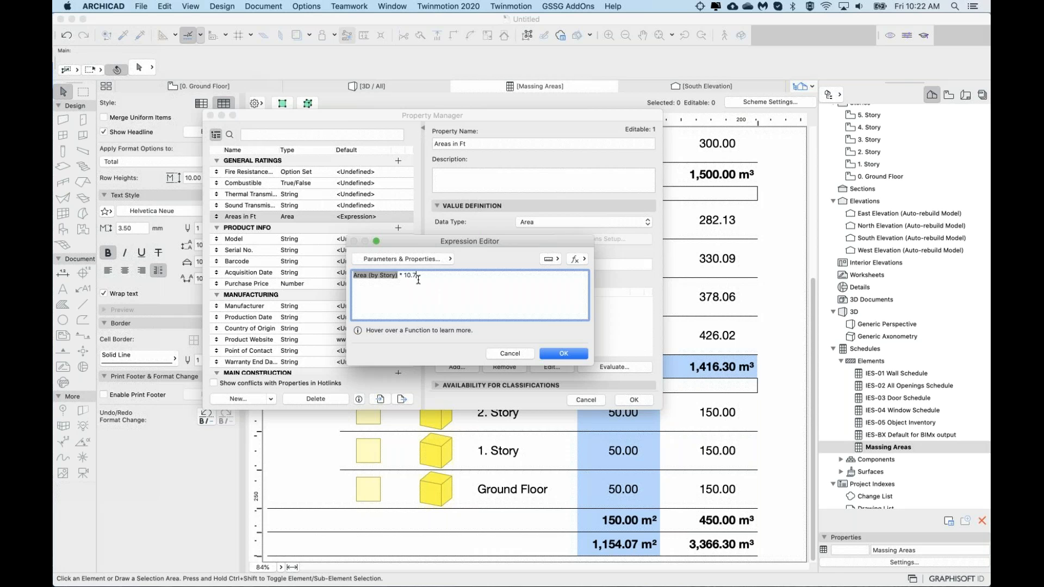
text(643)
click(563, 353)
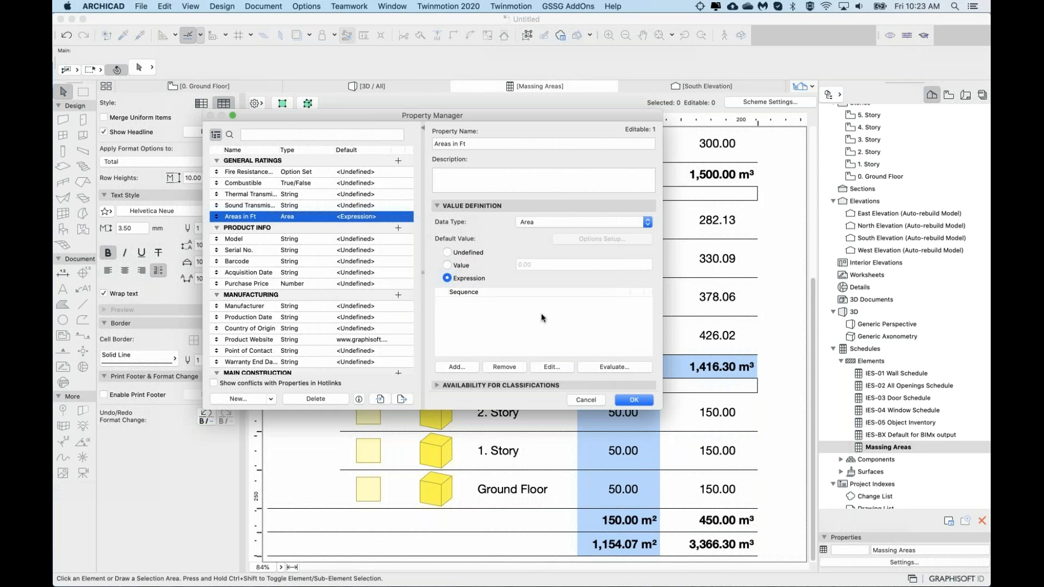
Step: Make the Areas in Ft property available for all classifications and save the Property Manager changes
click(501, 385)
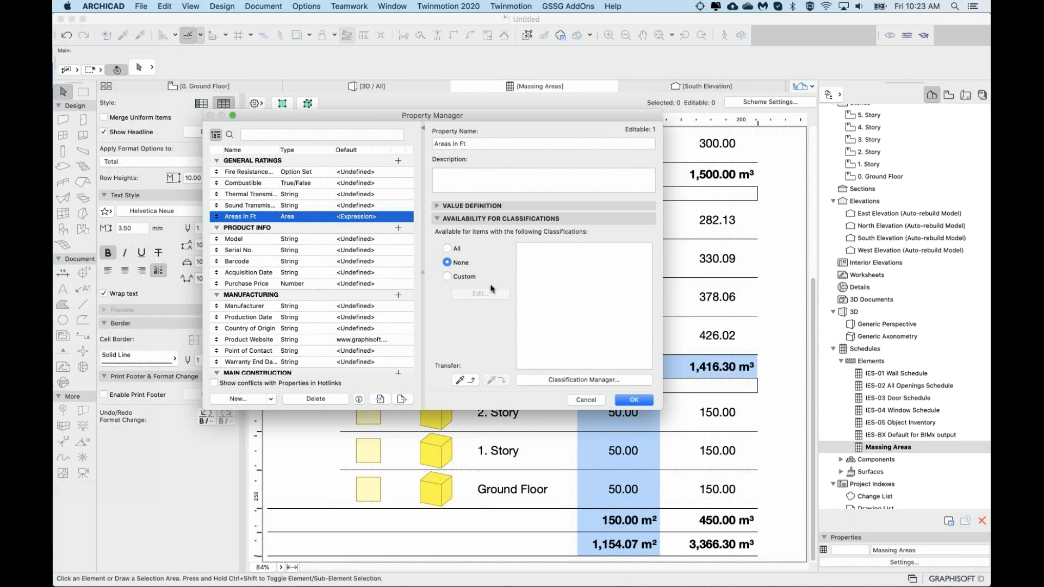
click(455, 249)
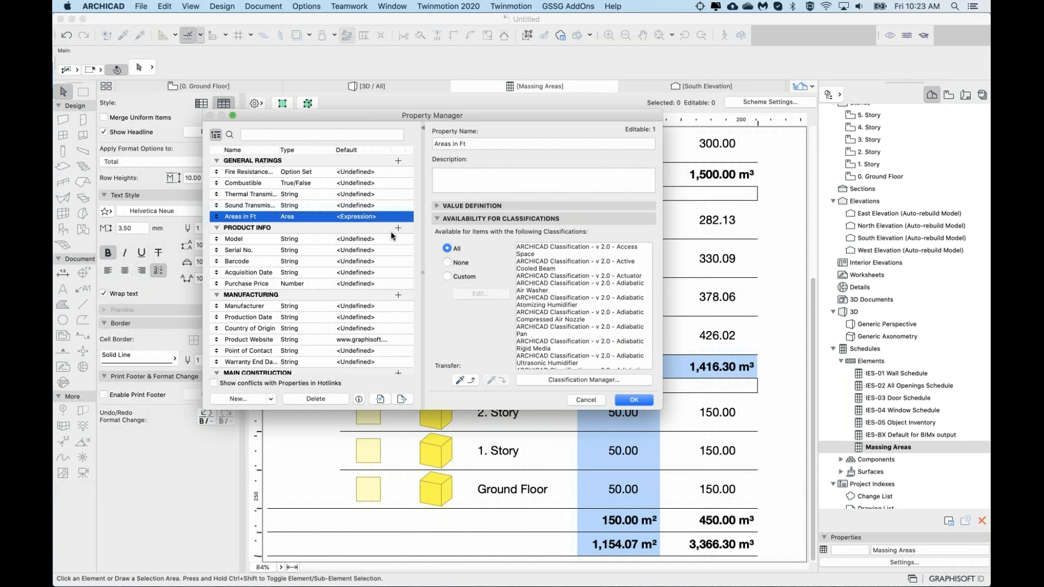
click(634, 400)
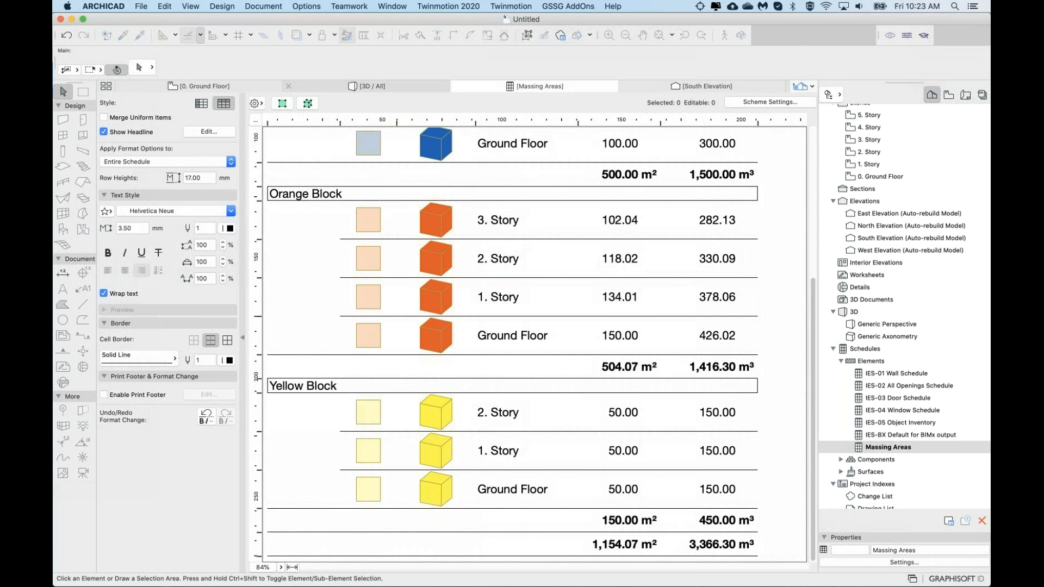
Step: Search the Massing Areas scheme's available fields for "ft" and add the Areas in Ft property
click(733, 102)
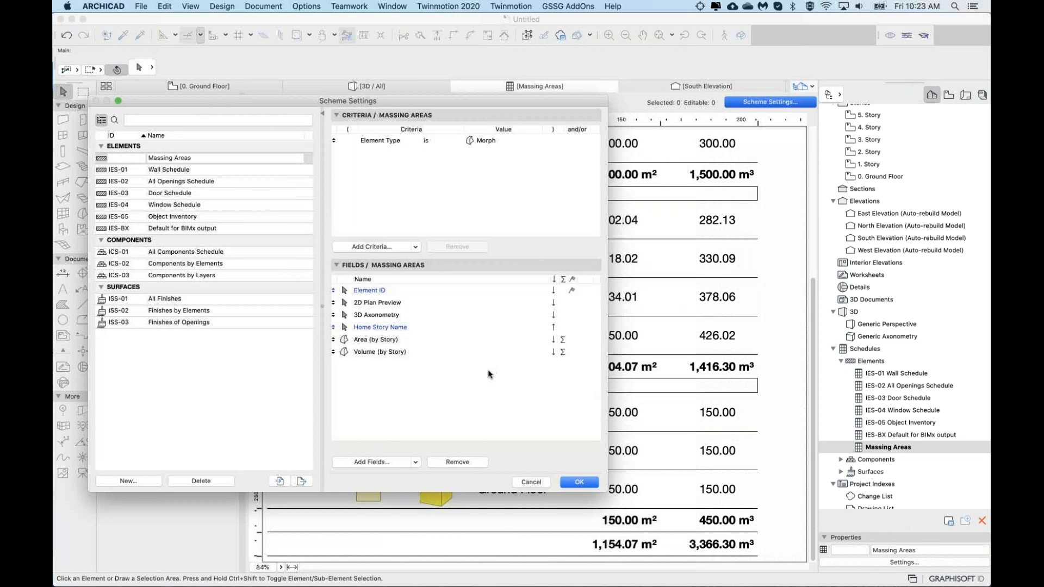
click(383, 462)
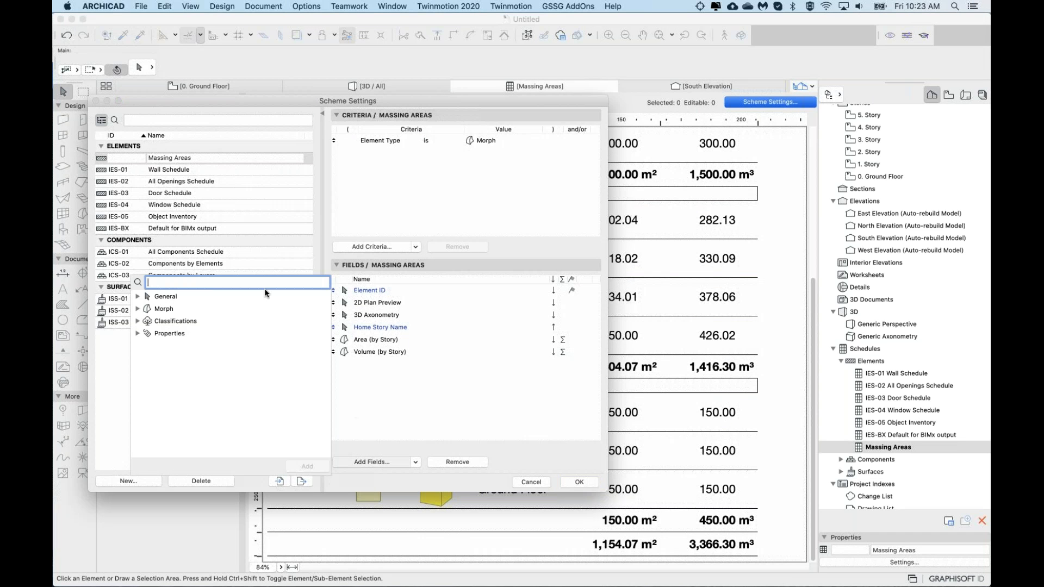
text(ft)
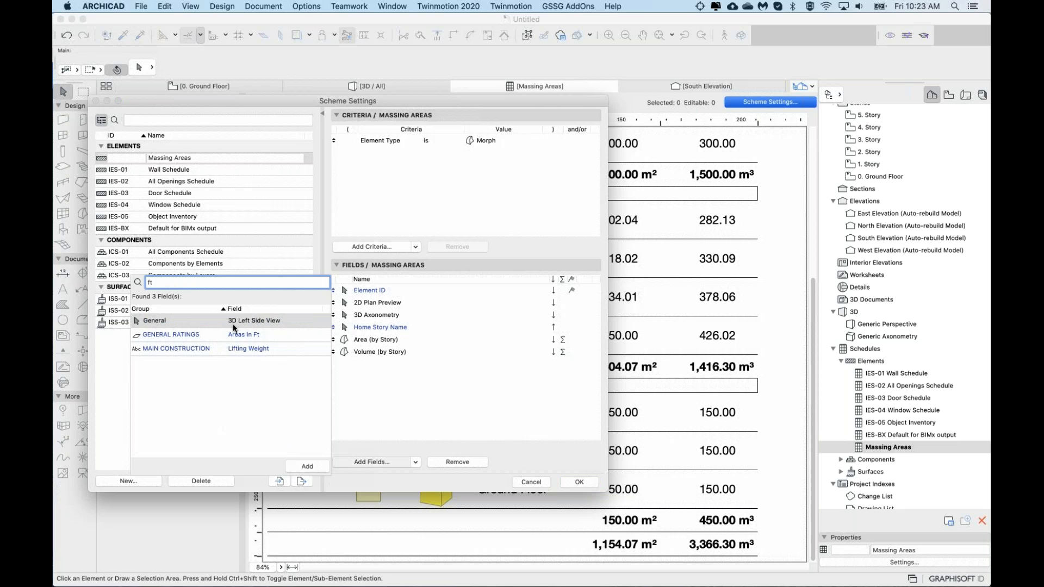
click(213, 334)
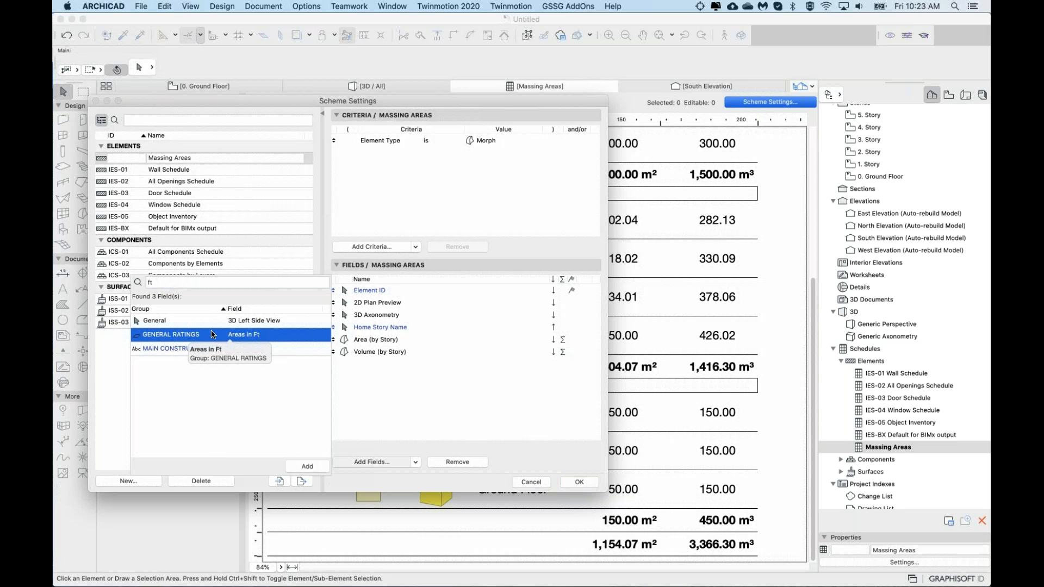
double_click(255, 336)
click(422, 384)
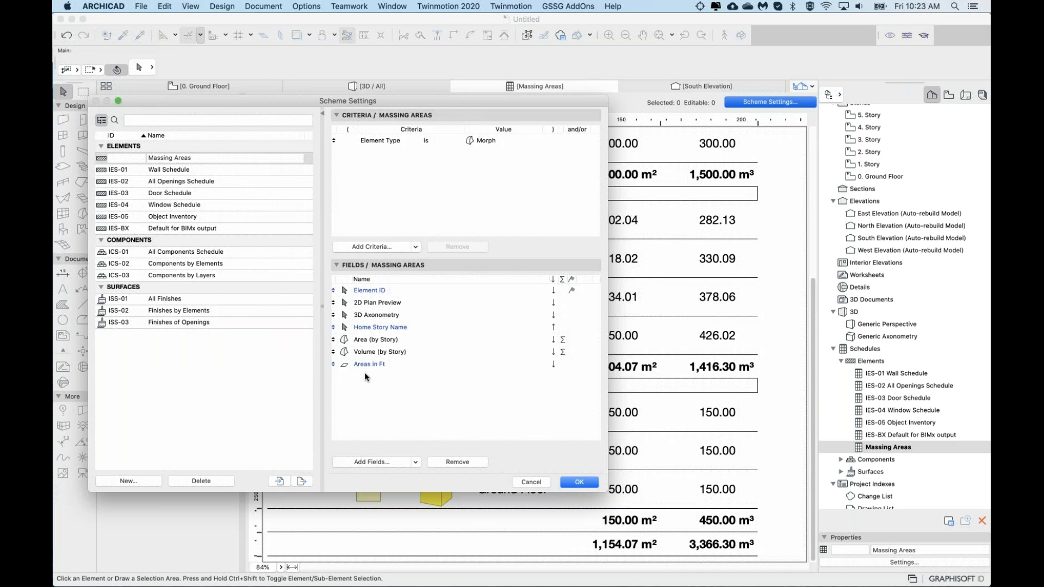
Step: Place Areas in Ft between Area (by Story) and Volume (by Story) in the field list and accept the scheme
drag(334, 365, 334, 354)
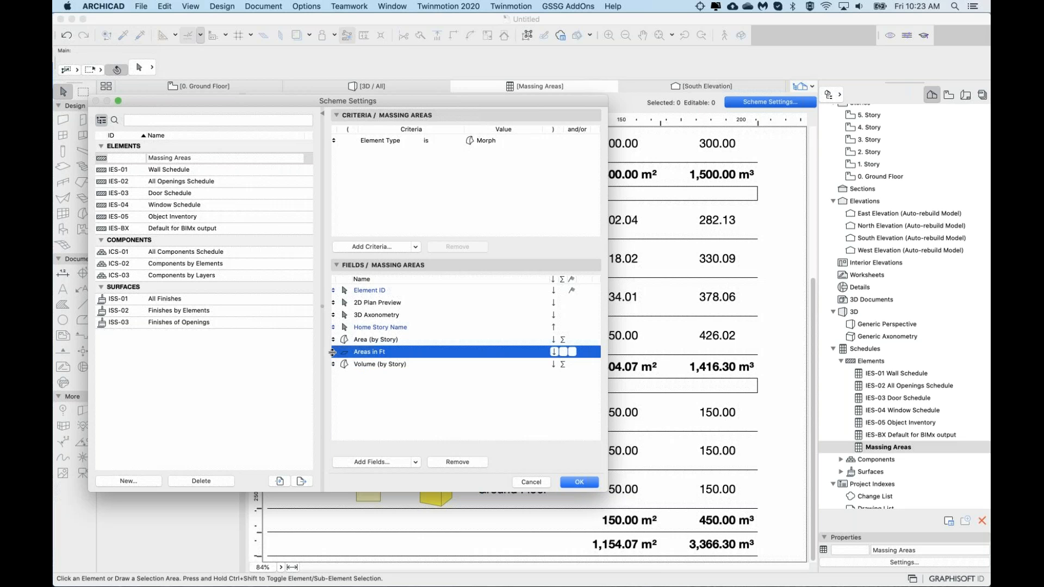
click(373, 340)
click(364, 350)
click(580, 483)
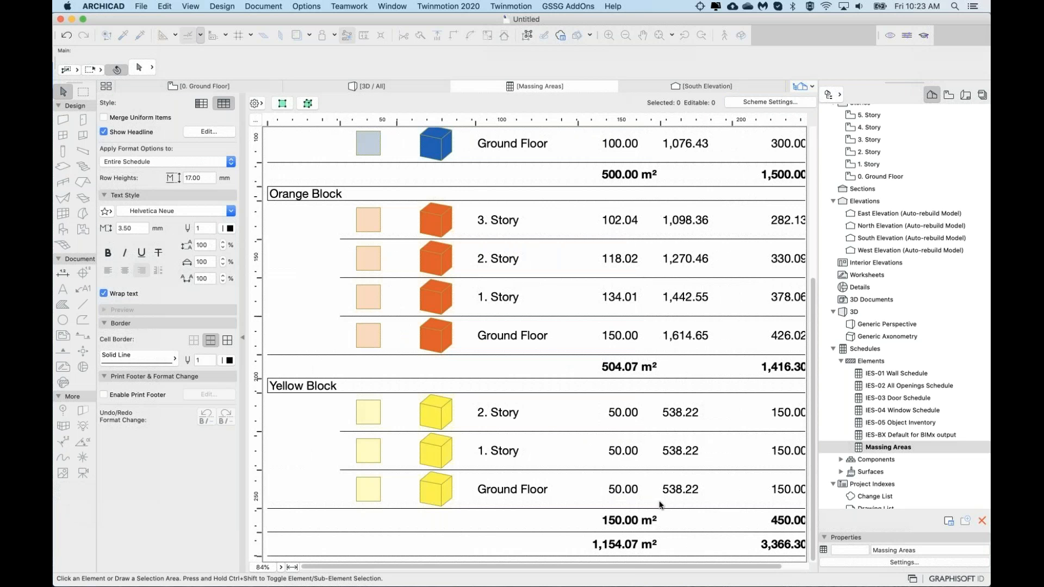
Step: Apply decimal alignment to the values in the schedule's Areas in Ft column
drag(632, 565, 716, 565)
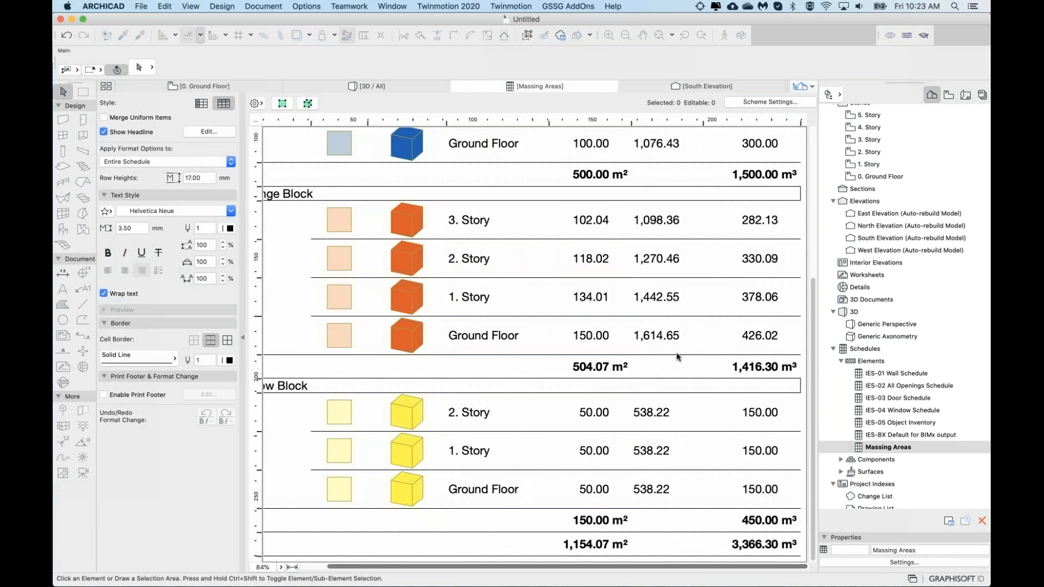
click(661, 273)
scroll(665, 196, up, 5)
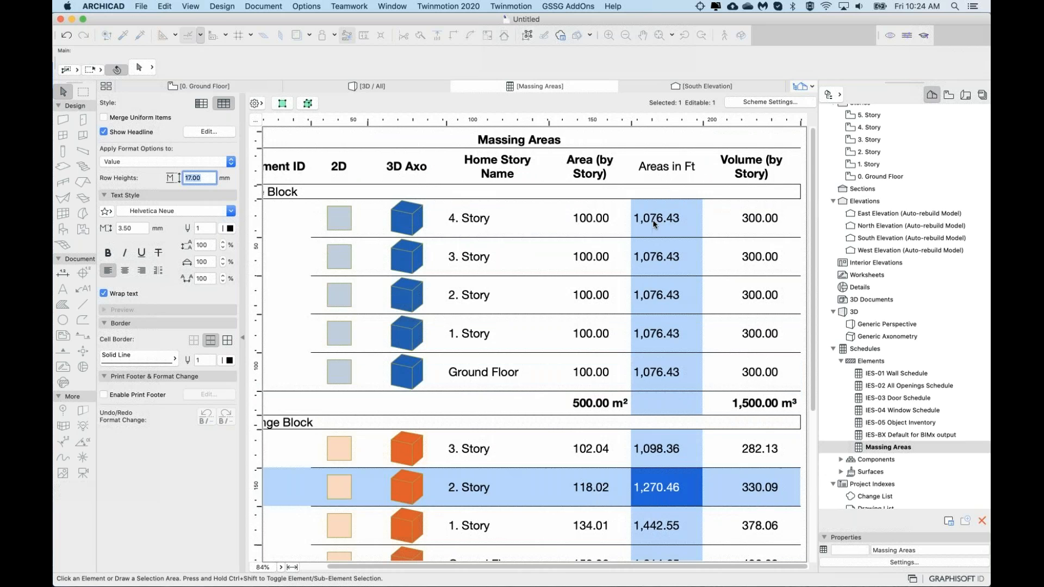
click(661, 216)
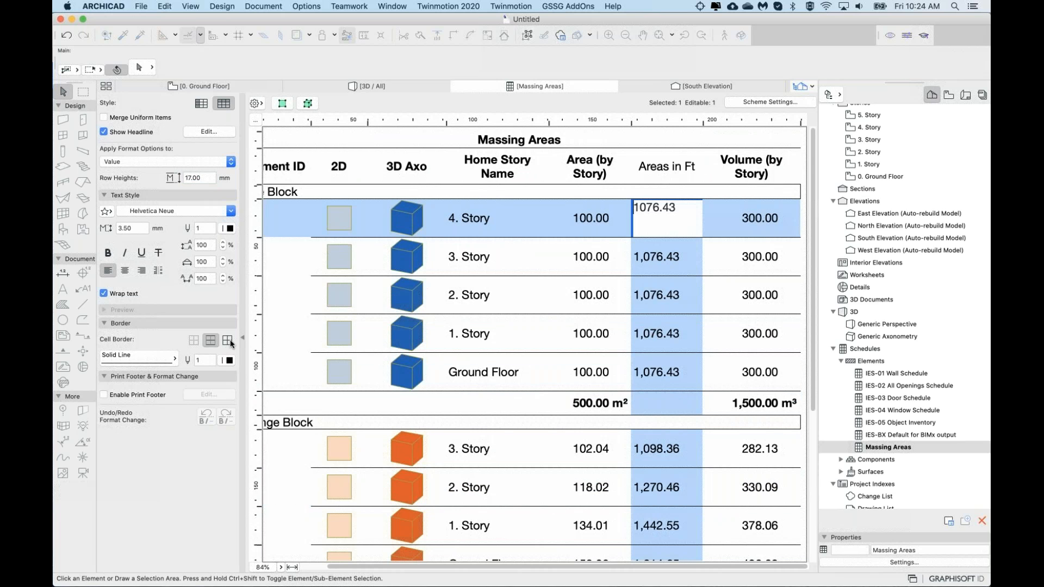
click(158, 270)
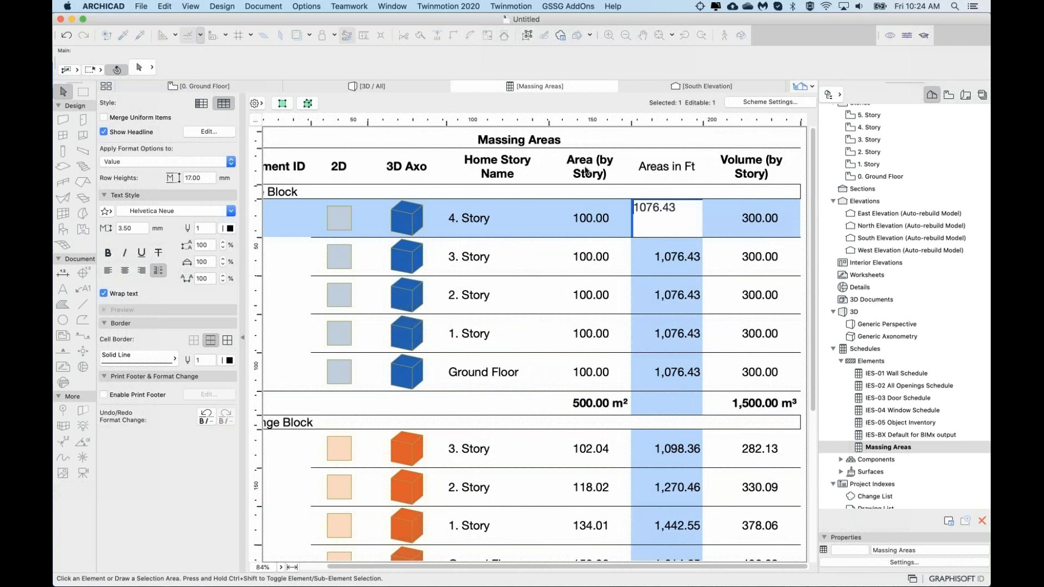
click(664, 131)
click(664, 131)
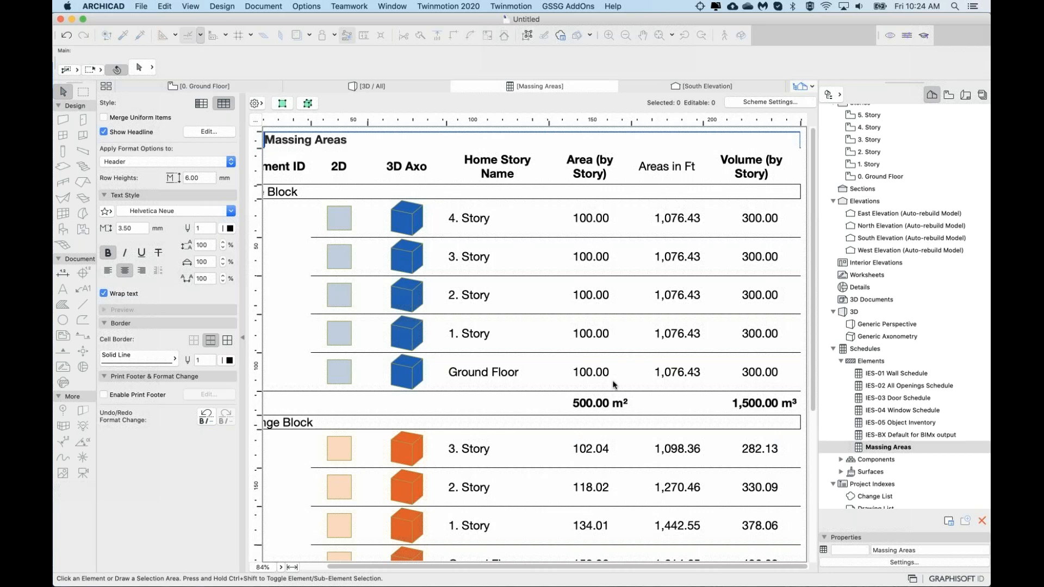
Step: Turn on the sum for the Areas in Ft field in the Massing Areas scheme settings and accept
click(686, 406)
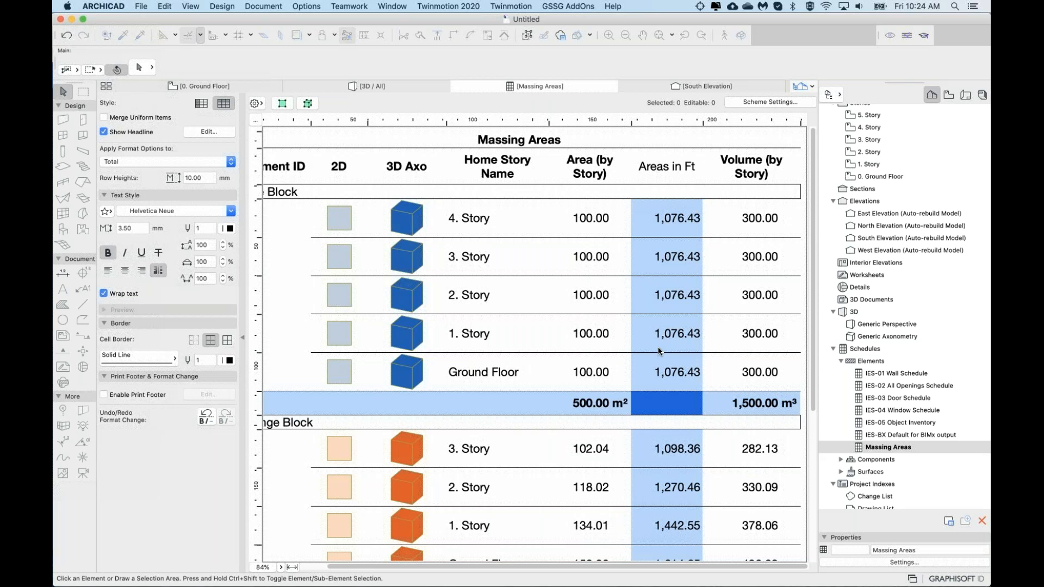
click(740, 103)
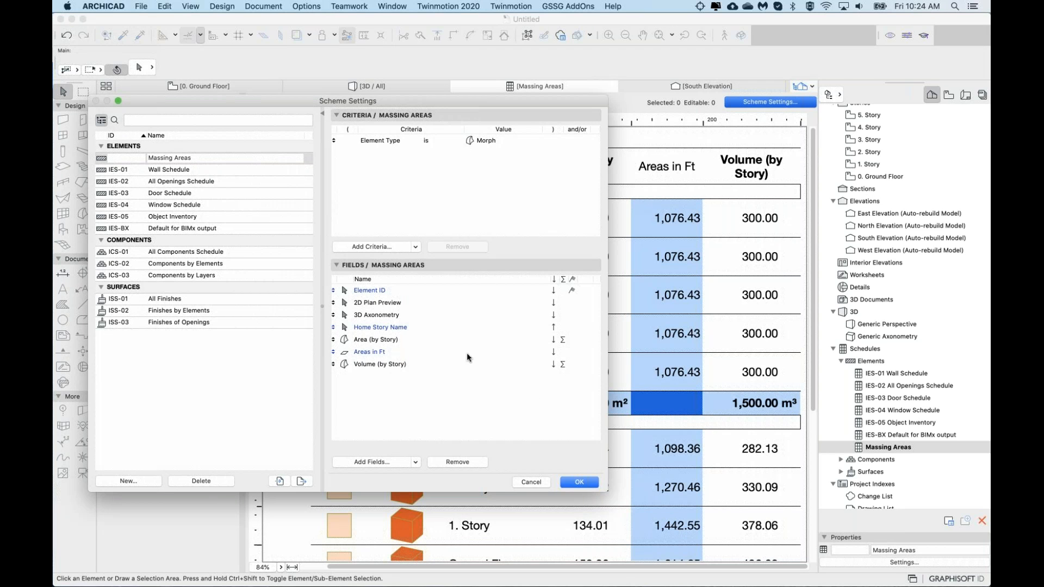
click(375, 352)
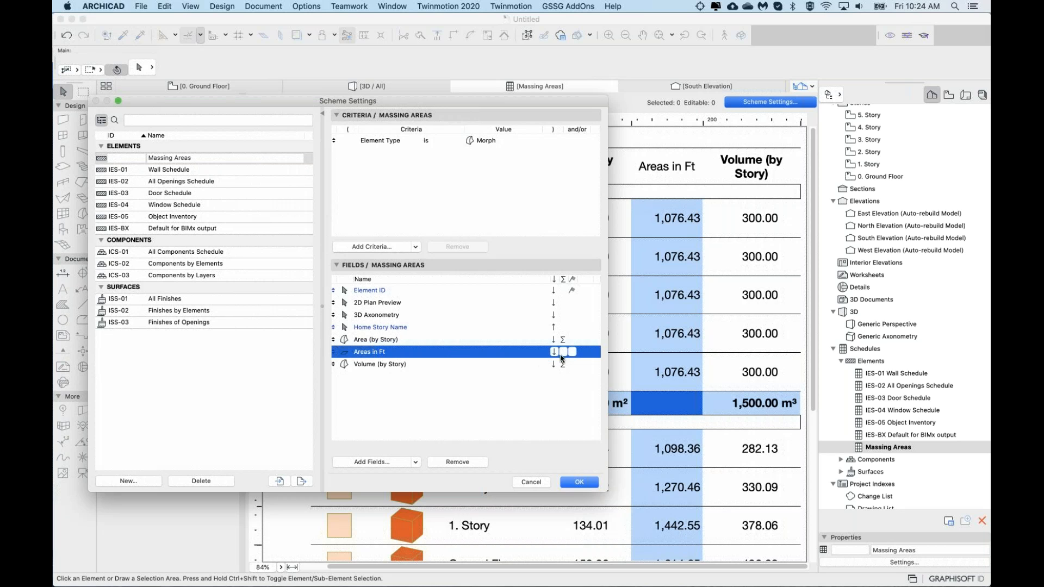
click(563, 351)
click(578, 482)
Step: Compare the first block's subtotals and units in the Area (by Story) and Areas in Ft columns
click(653, 404)
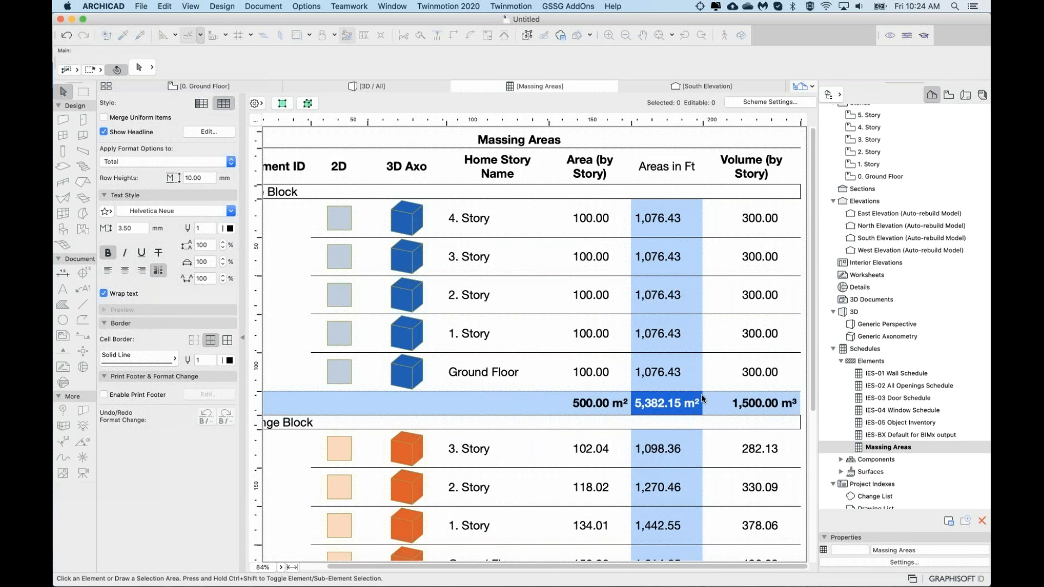
click(589, 405)
click(659, 405)
click(606, 401)
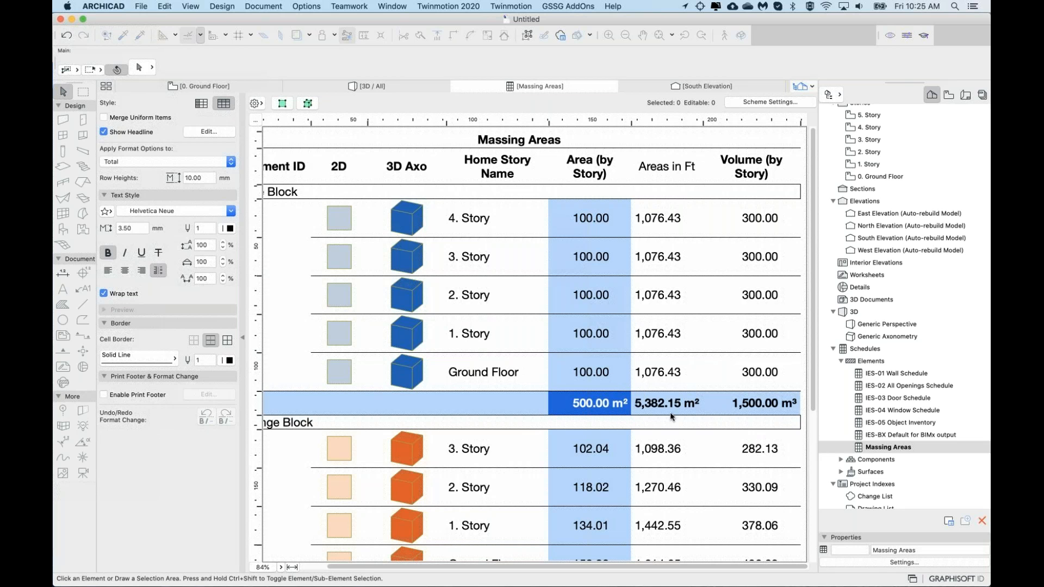
click(700, 407)
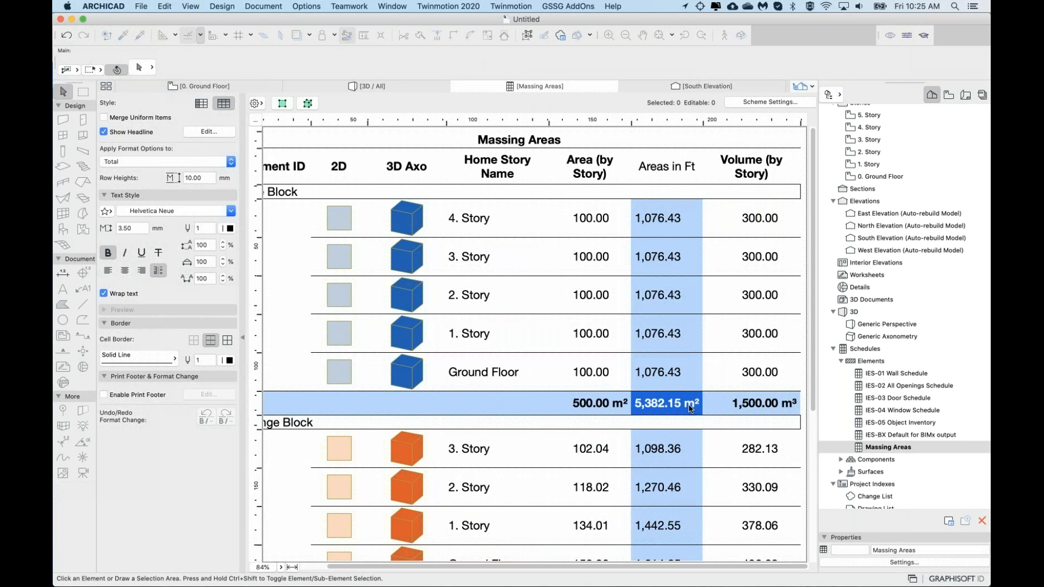
scroll(691, 402, down, 3)
scroll(693, 397, up, 3)
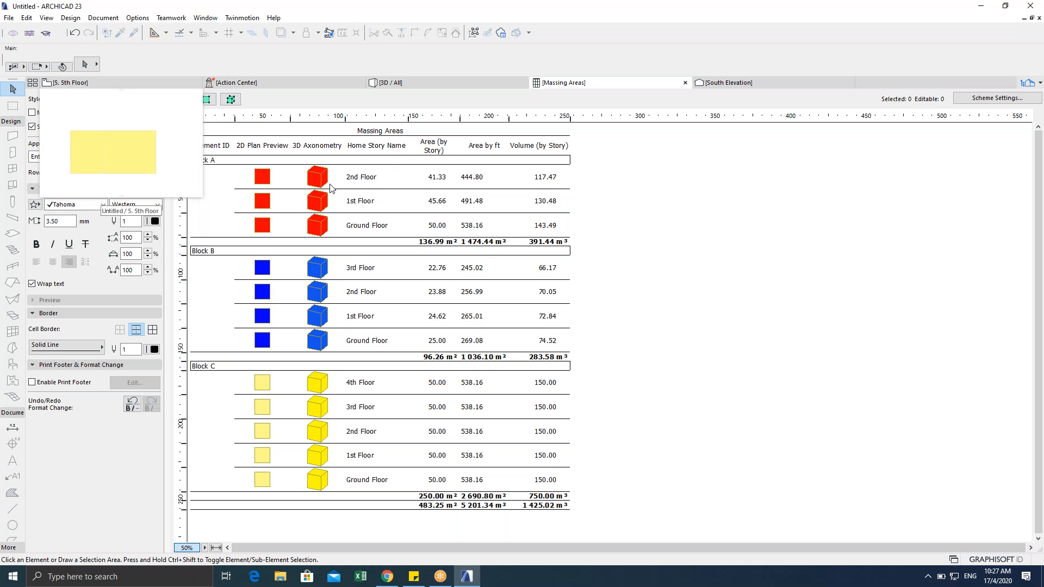
Step: Switch to the floor plan and go down to the Ground Floor, without creating a new story below it
click(138, 82)
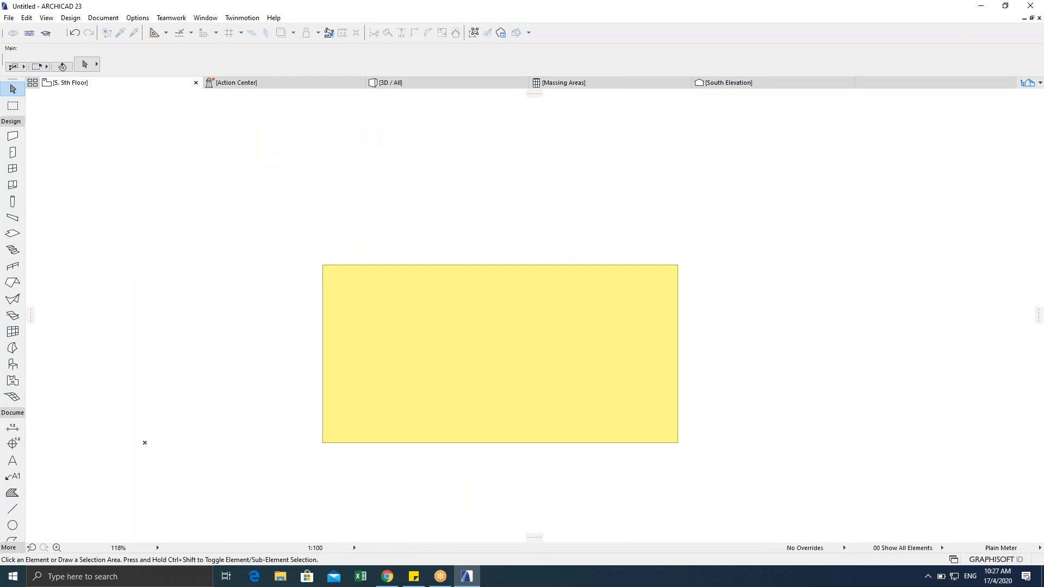
key(ctrl+Down)
key(ctrl+Down)
key(ctrl+Down)
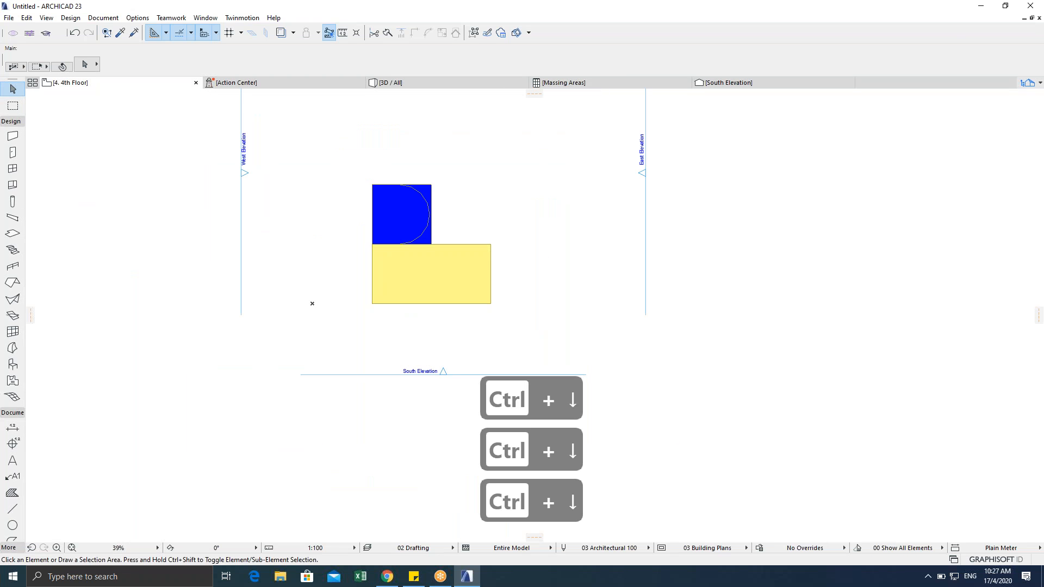
key(ctrl+Down)
key(ctrl+Down)
key(ctrl+Down)
key(ctrl+Down)
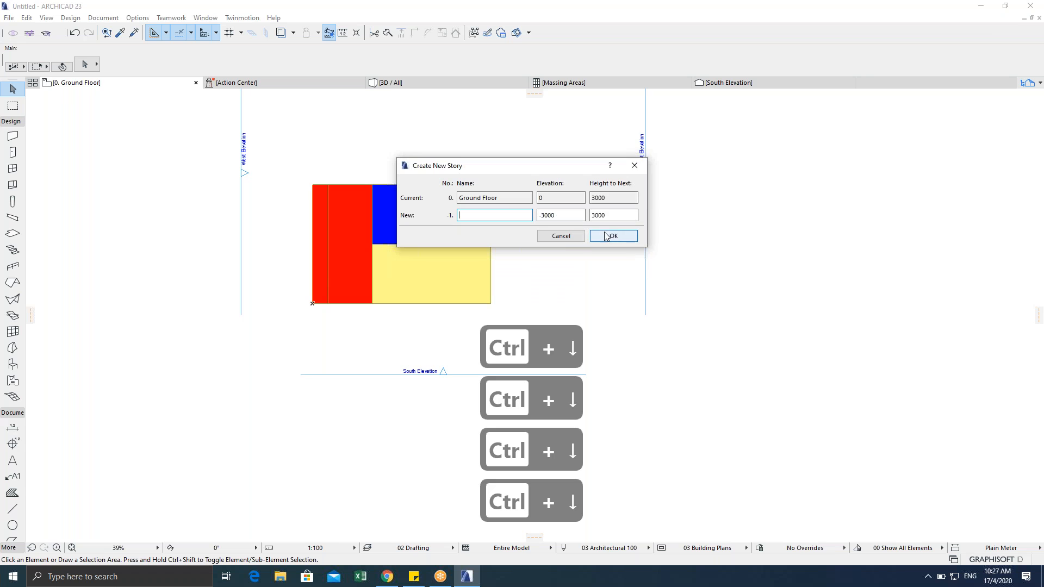
click(560, 238)
scroll(503, 294, down, 3)
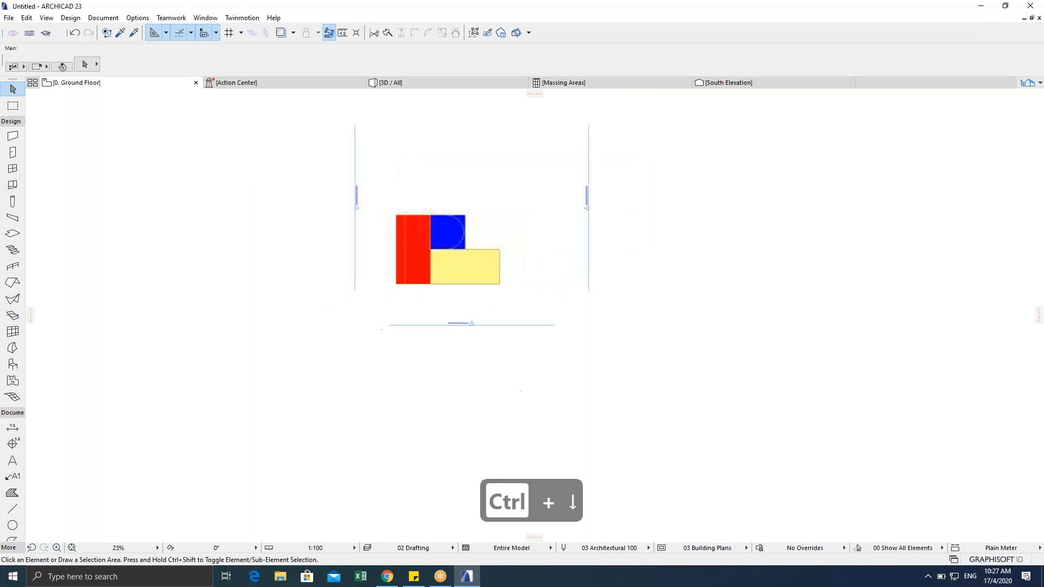
scroll(496, 345, up, 2)
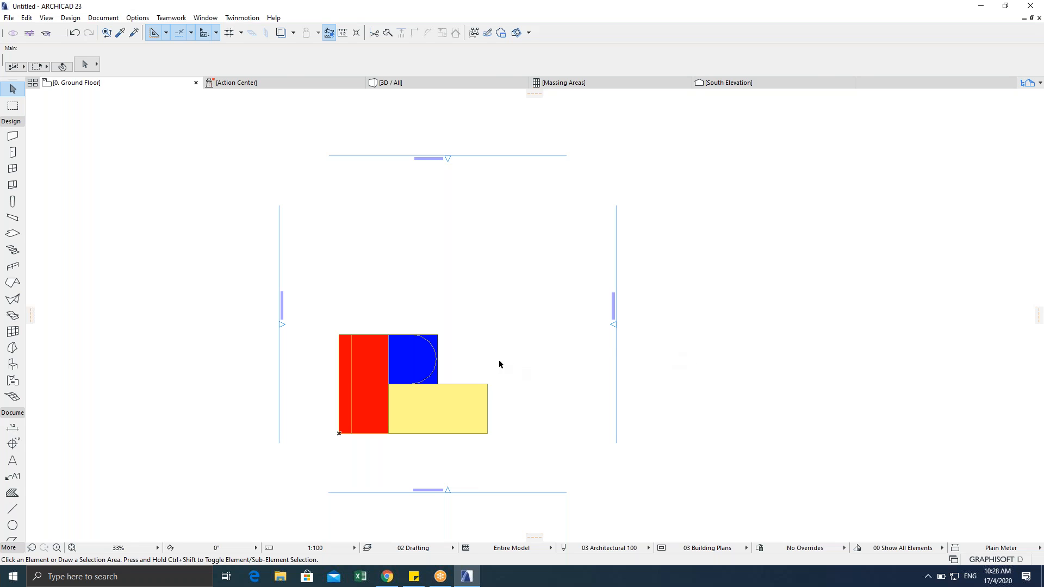
scroll(435, 351, up, 3)
scroll(405, 361, down, 2)
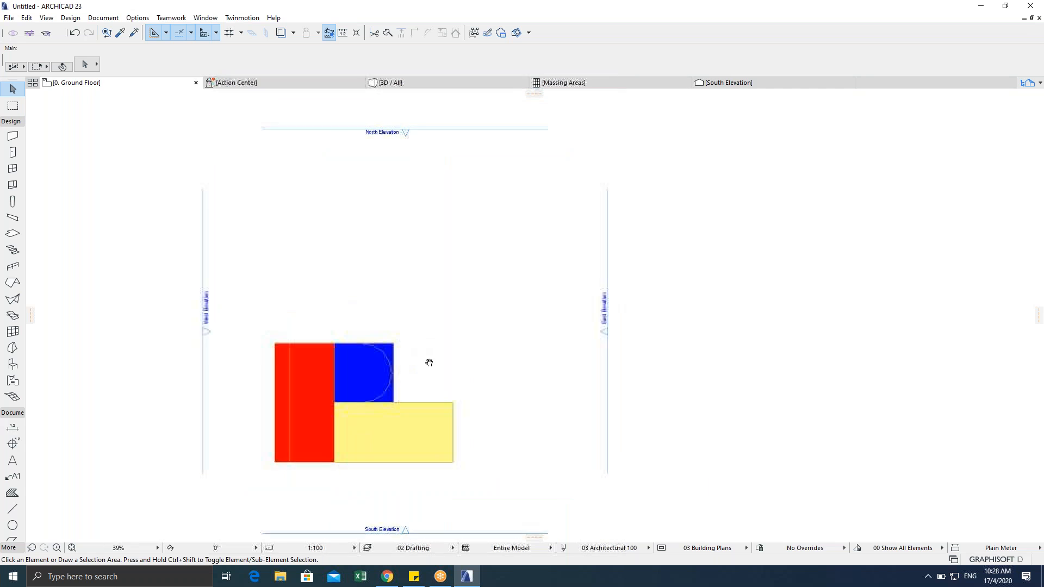
middle_drag(429, 362, 450, 355)
scroll(370, 288, down, 2)
scroll(375, 240, up, 3)
scroll(364, 304, down, 3)
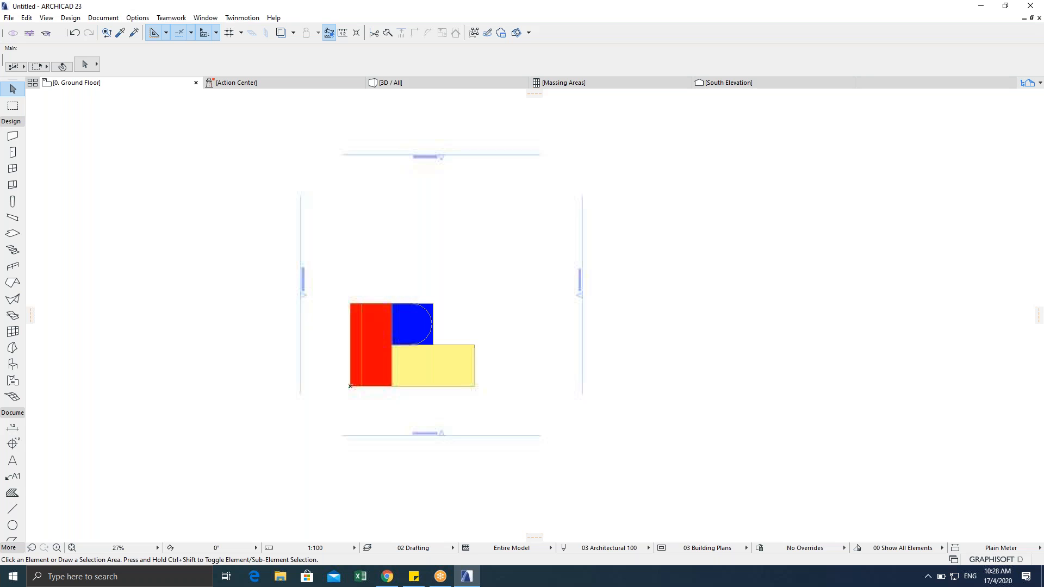
Step: Inspect the three massing blocks in 3D, clear the selection of the blue block and return to the Ground Floor plan
key(Escape)
key(F2)
key(Escape)
key(F5)
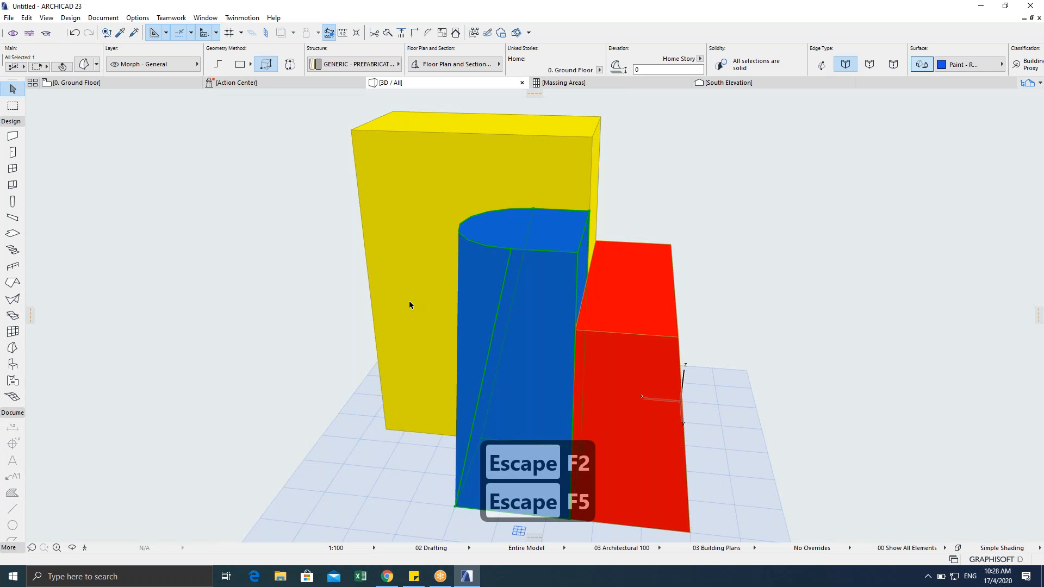
scroll(409, 302, down, 5)
key(Escape)
key(F2)
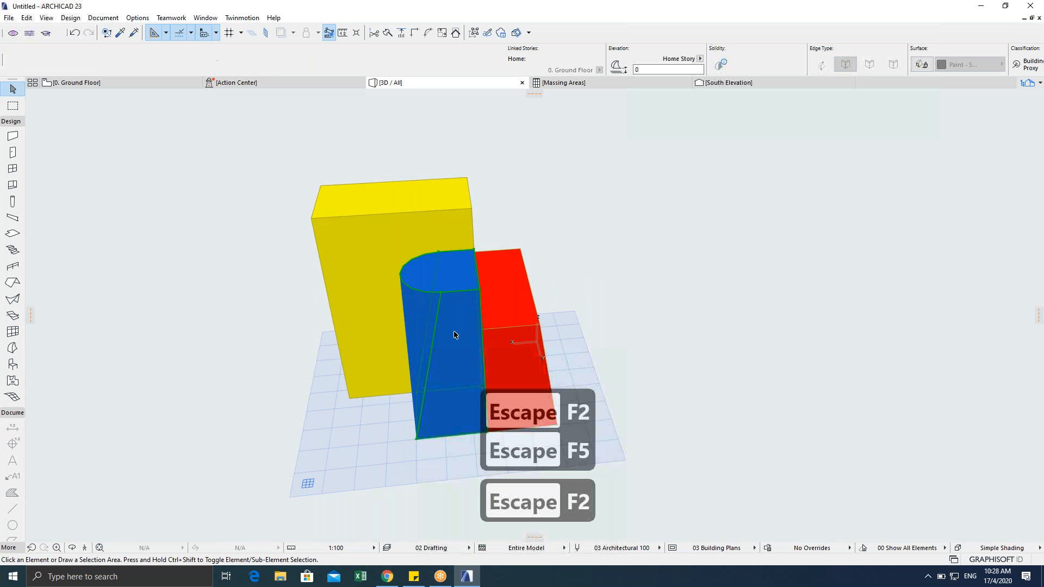
key(Escape)
key(Escape)
key(Escape)
key(Escape)
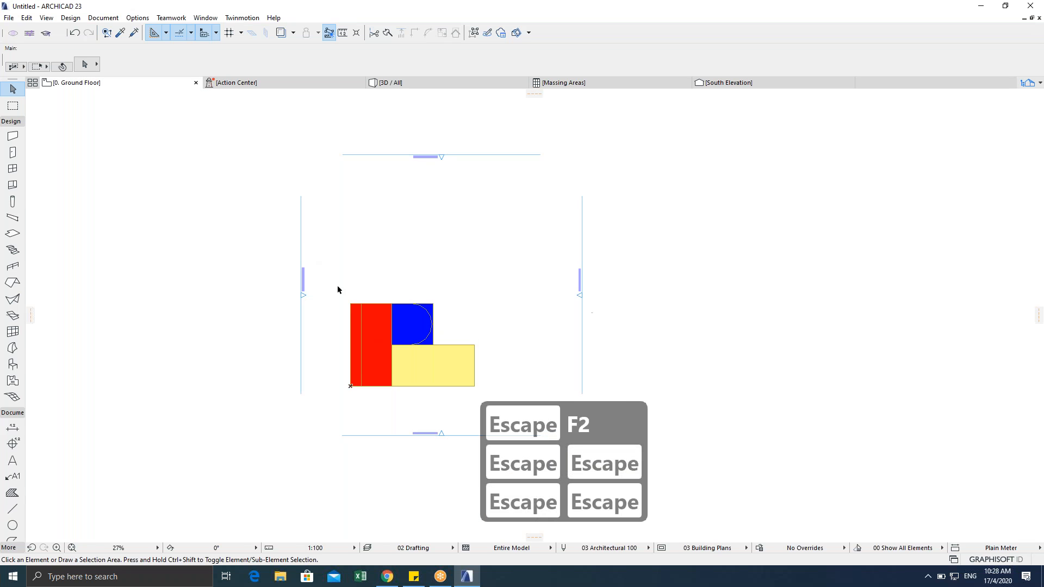
key(F5)
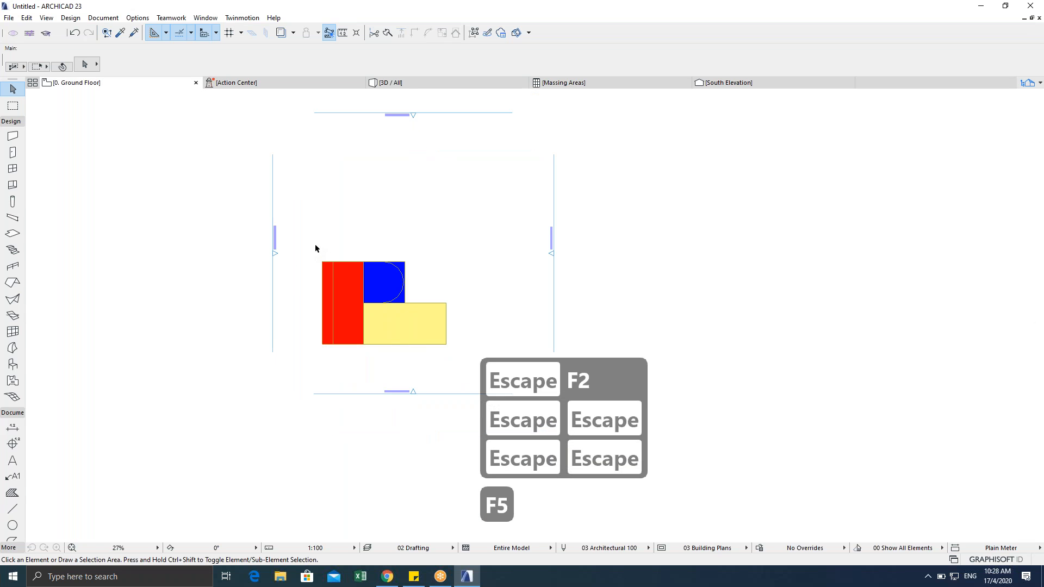
key(Escape)
key(F2)
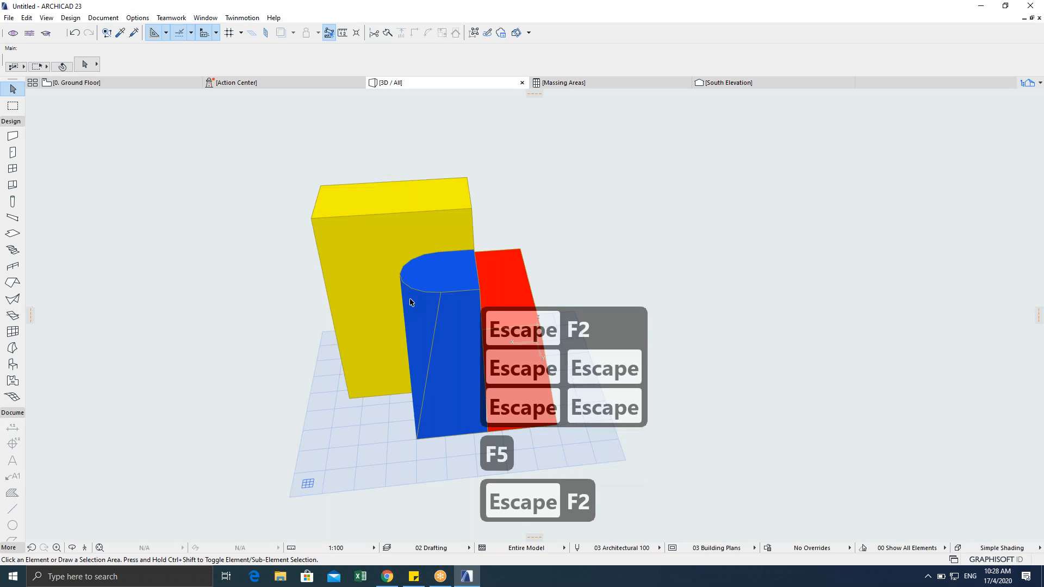
Step: Clear any previous selection and select all three massing blocks on the Ground Floor plan
key(Escape)
key(Escape)
key(Escape)
drag(310, 250, 458, 367)
key(ctrl+d)
click(411, 329)
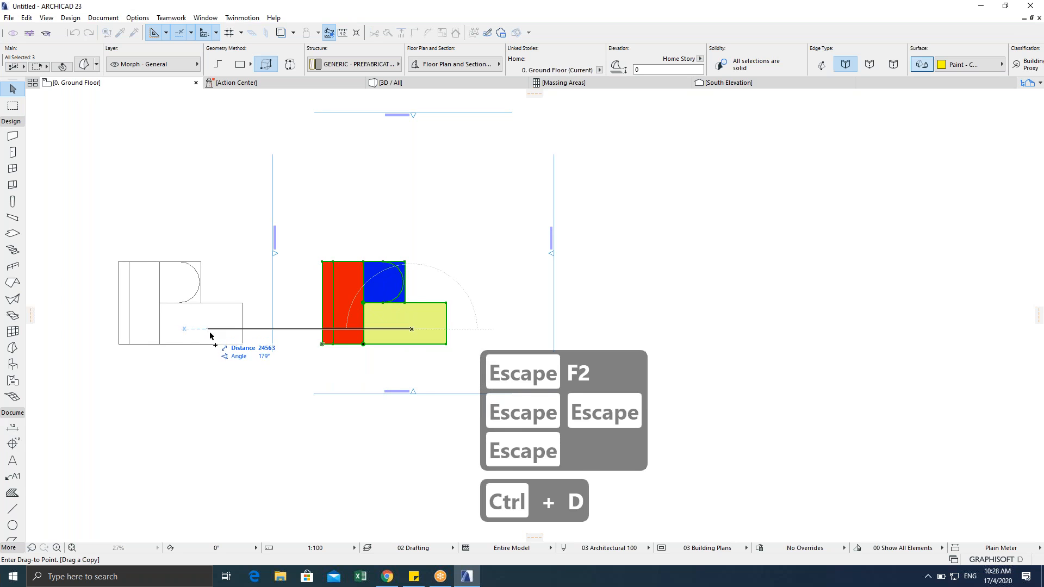
key(Escape)
Step: Move the three selected blocks horizontally about 25,000 mm west, beyond the West Elevation line, and deselect them
key(ctrl+d)
click(340, 334)
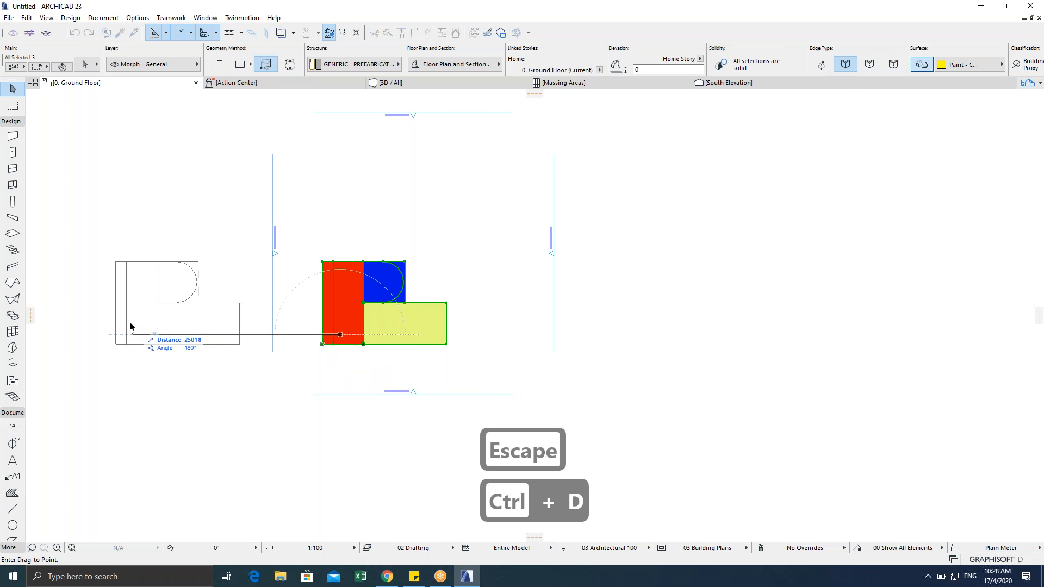
click(129, 335)
click(414, 294)
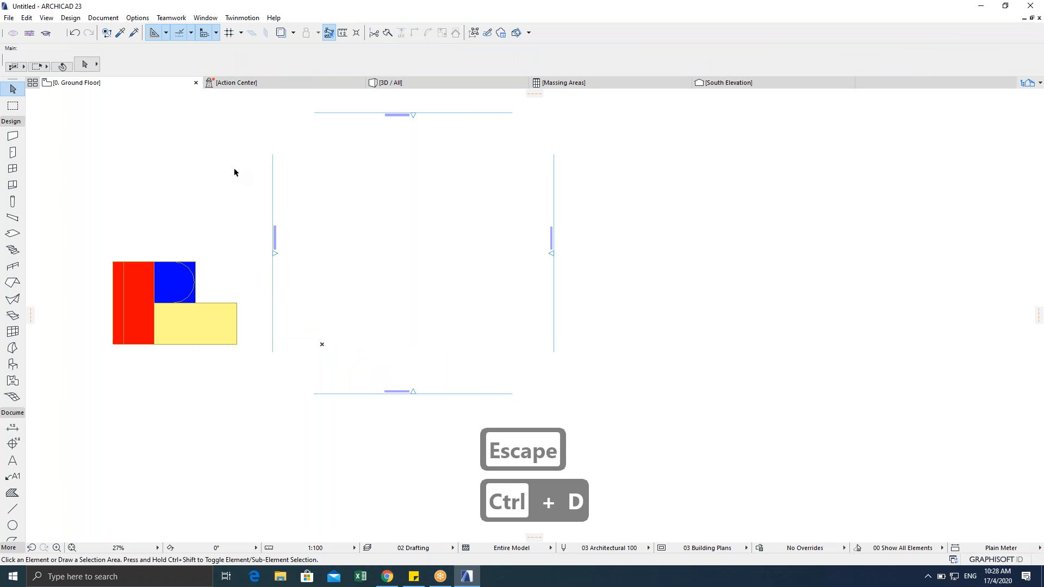
scroll(366, 267, up, 3)
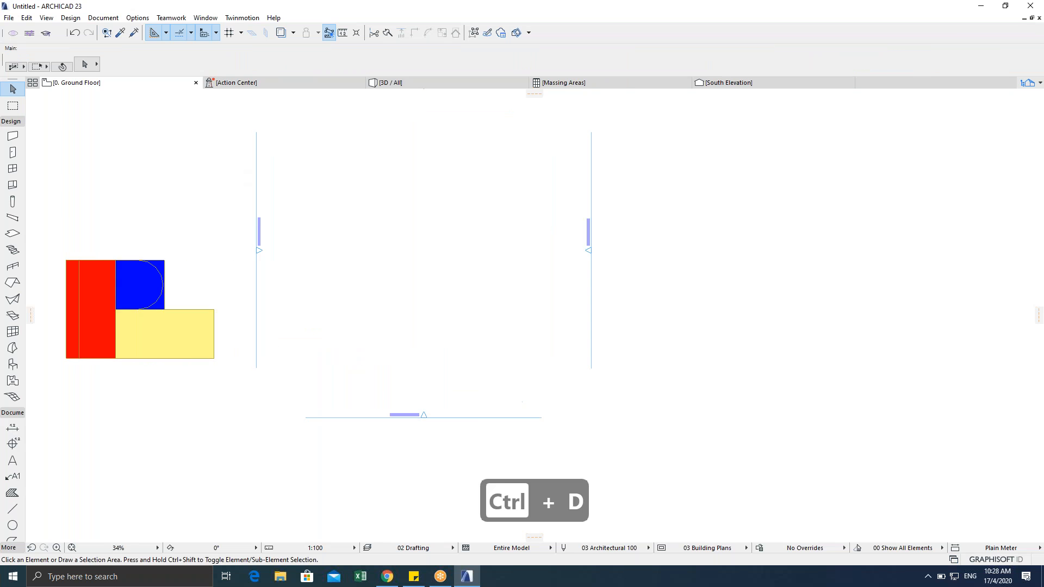
Step: Open the Grid System settings and set the grid elements' floor plan line type to Triple Dashed
scroll(370, 344, up, 1)
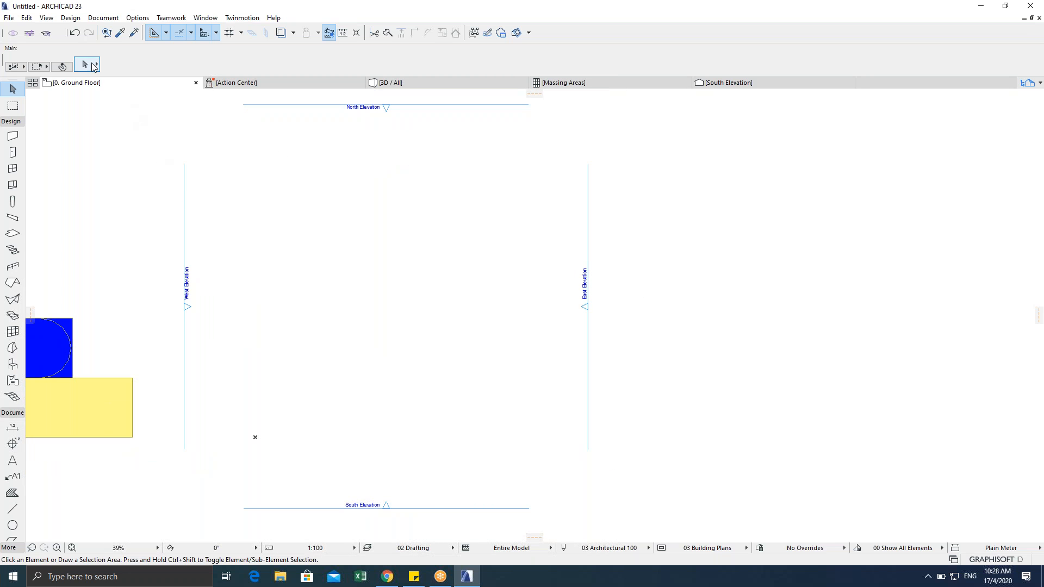
click(71, 18)
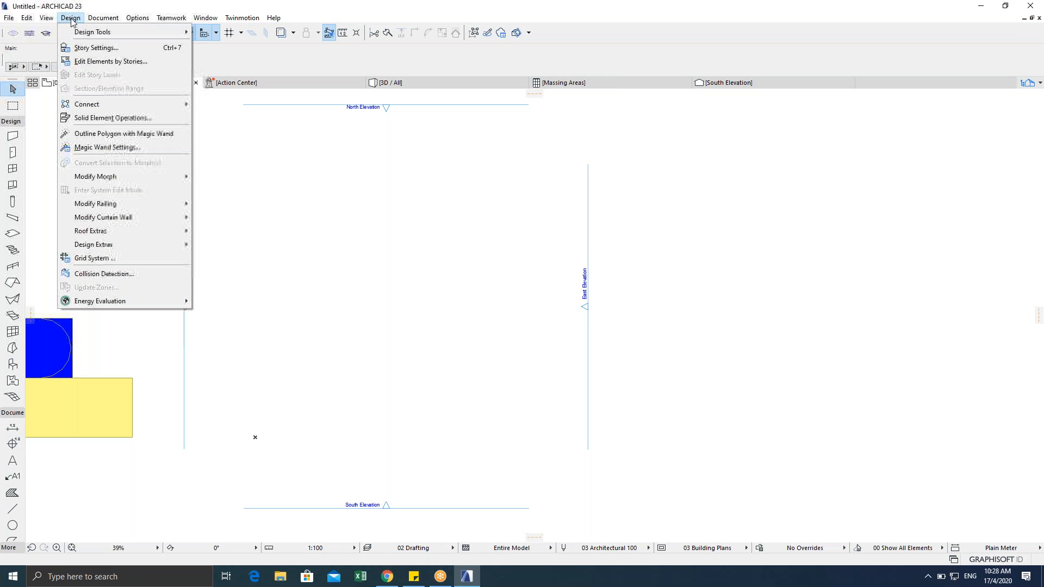
mouse_move(150, 234)
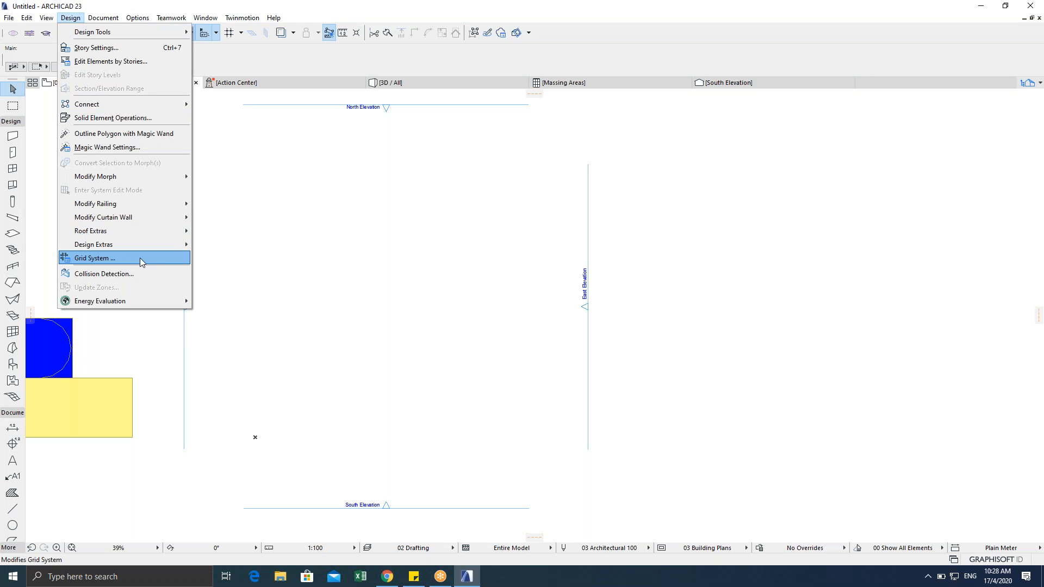
click(107, 259)
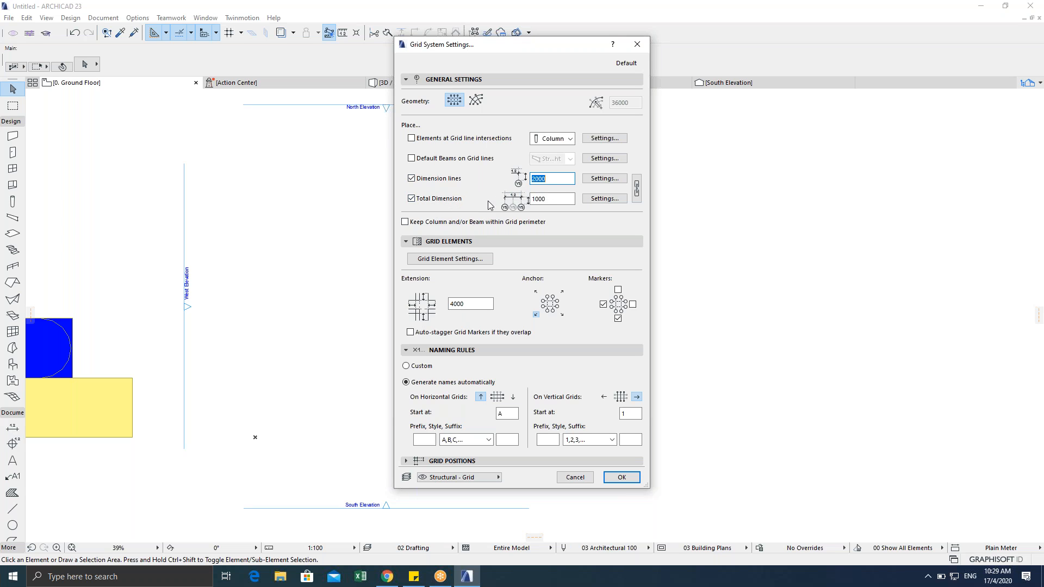
click(443, 260)
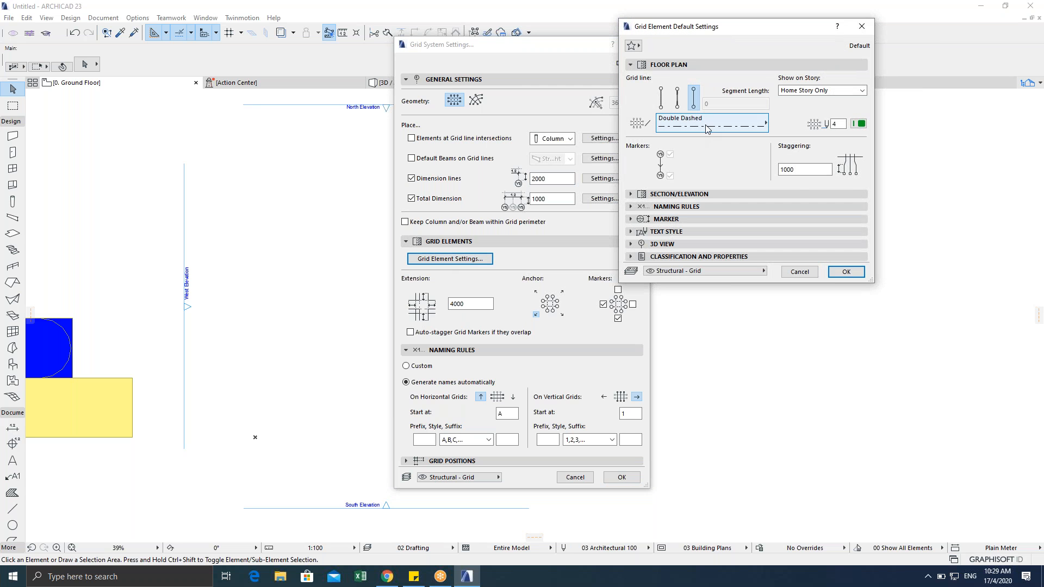
click(706, 129)
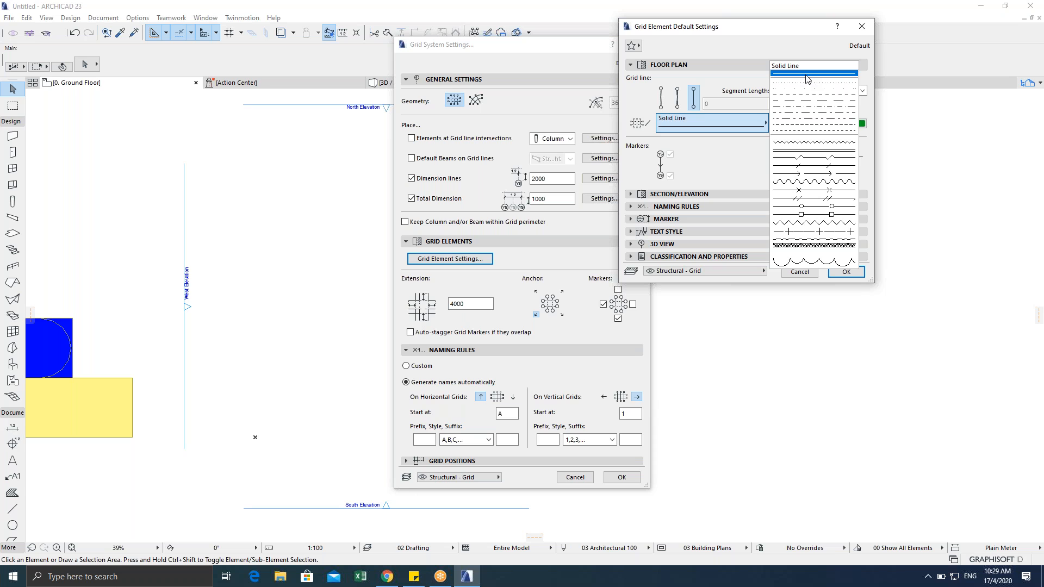
click(797, 121)
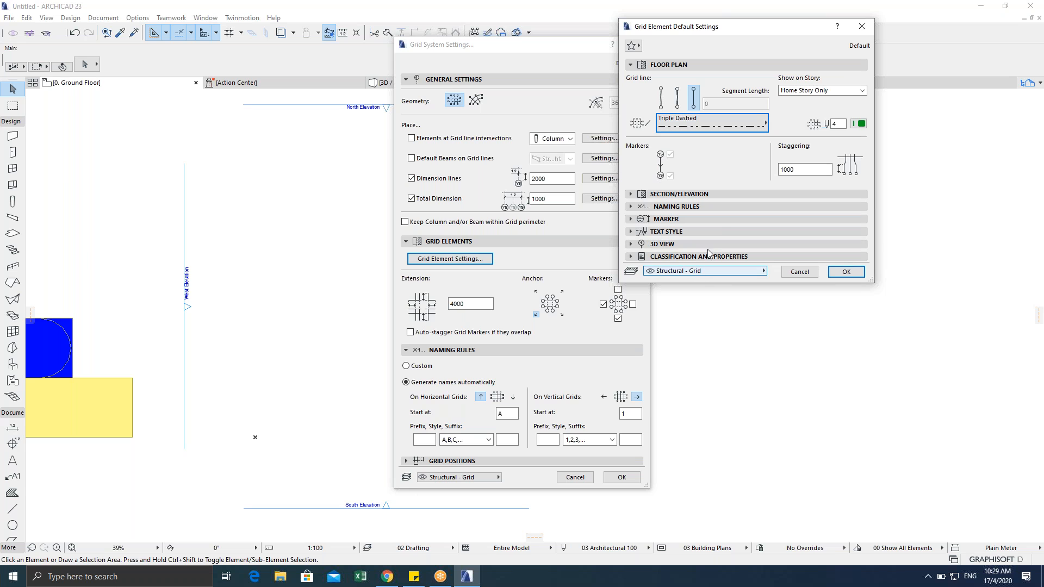
click(847, 273)
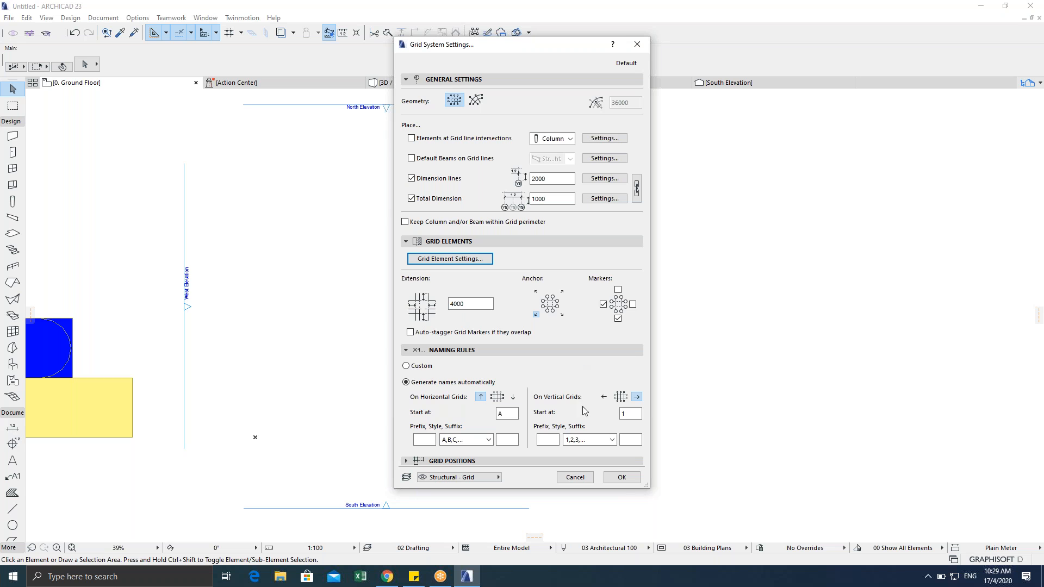
Step: Review the grid positions and place the A–E by 1–5 grid with 4800 spacing horizontally from the project origin
click(445, 463)
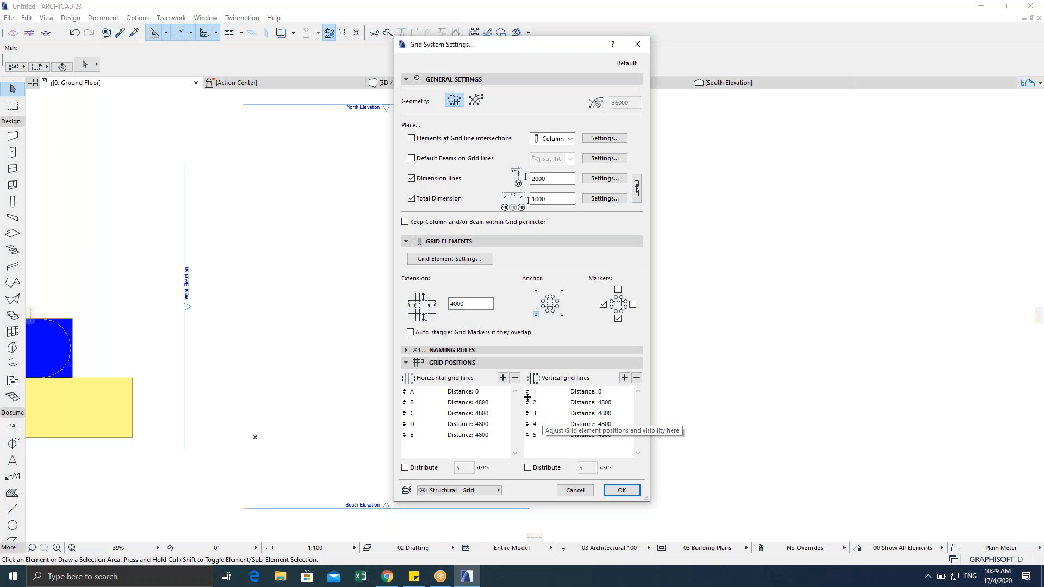
click(621, 491)
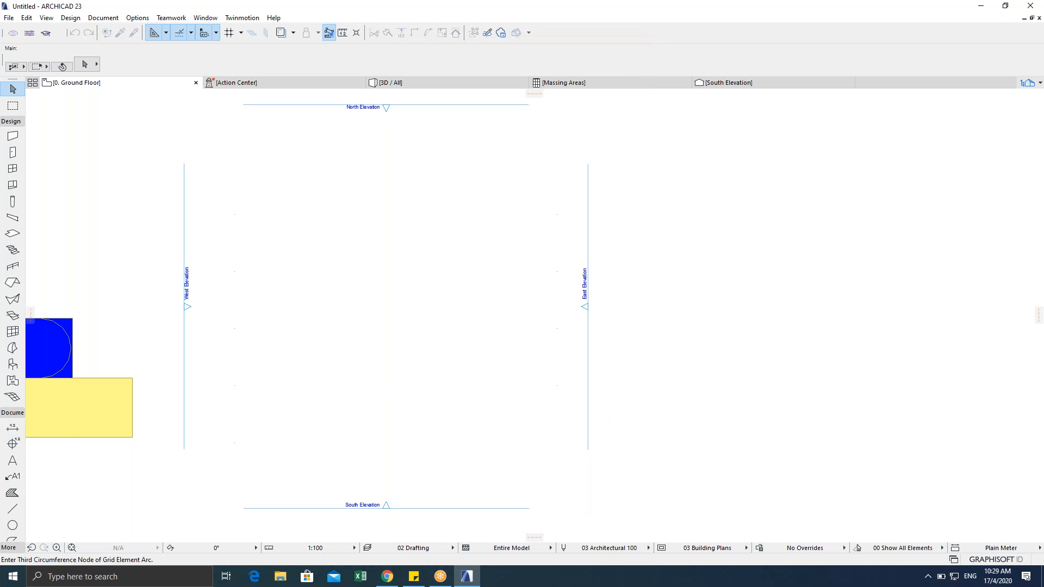
middle_drag(281, 443, 383, 434)
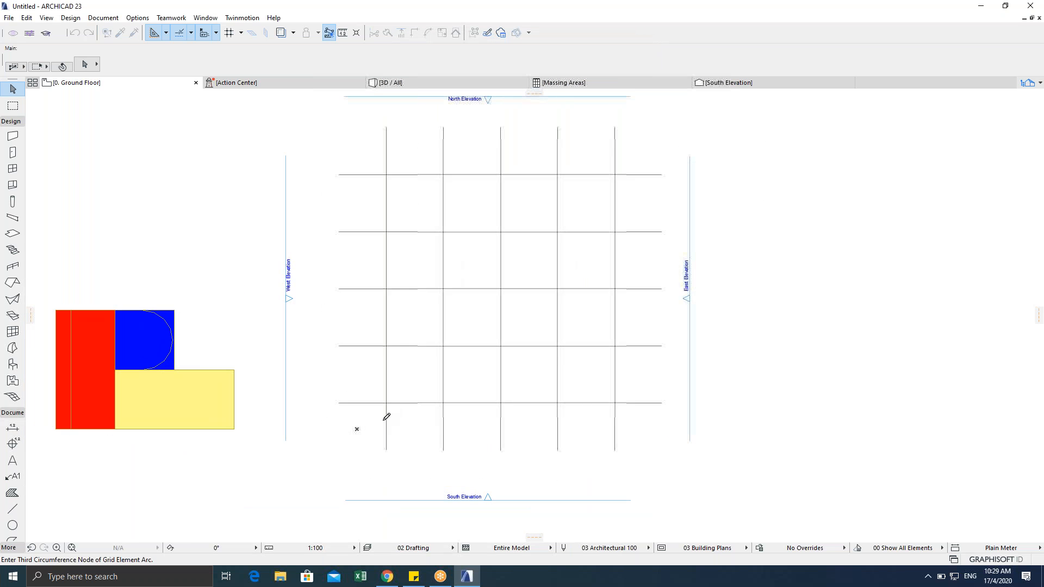
scroll(359, 443, down, 1)
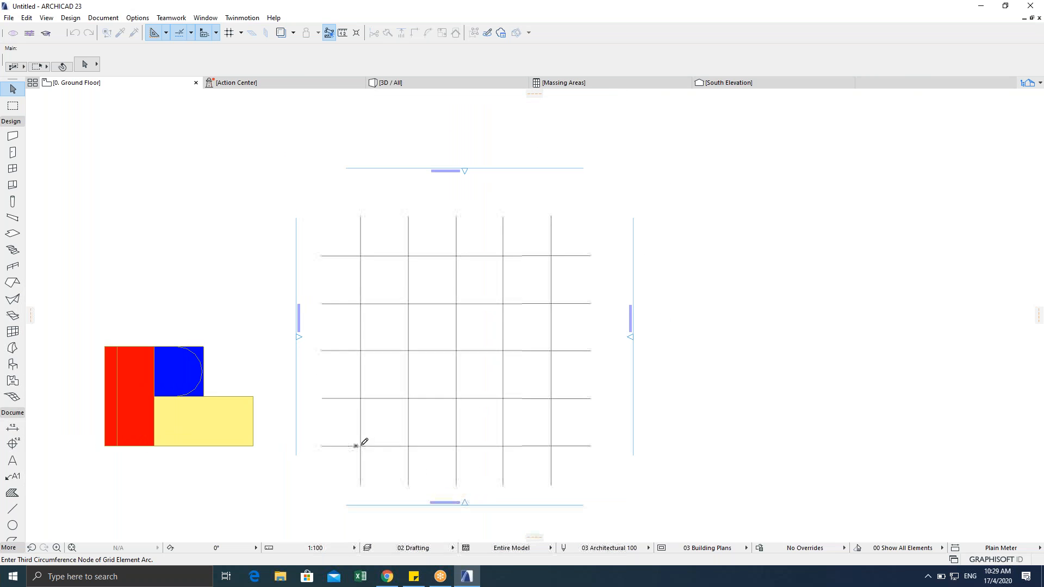
scroll(361, 445, up, 2)
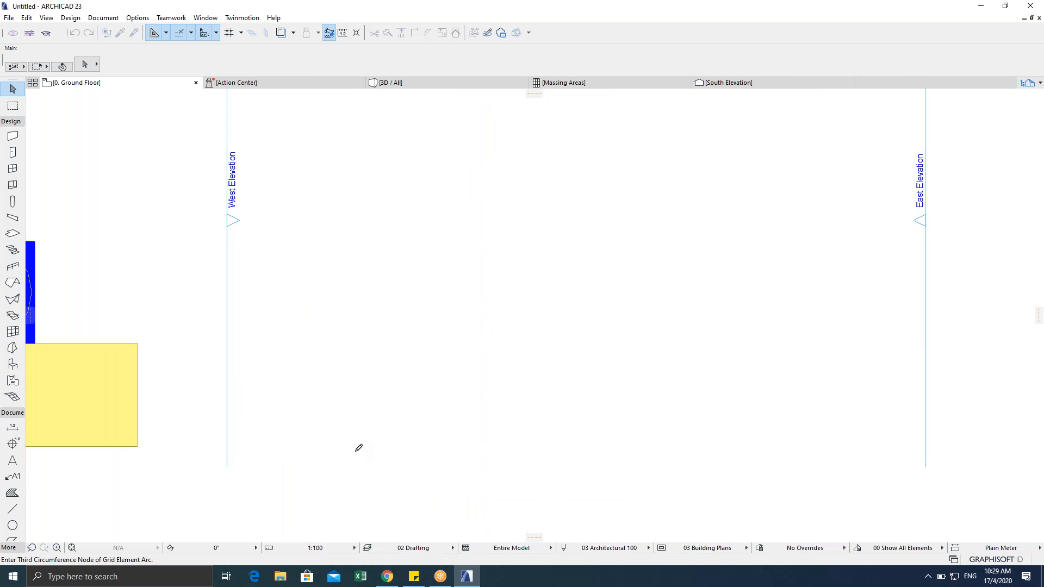
scroll(359, 447, down, 2)
click(352, 448)
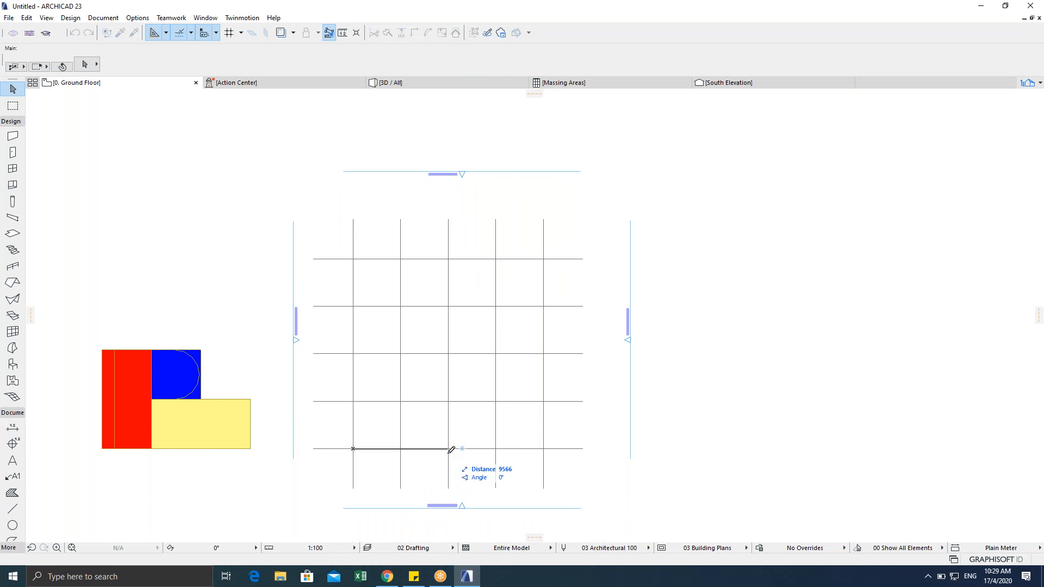
click(462, 448)
scroll(370, 429, up, 3)
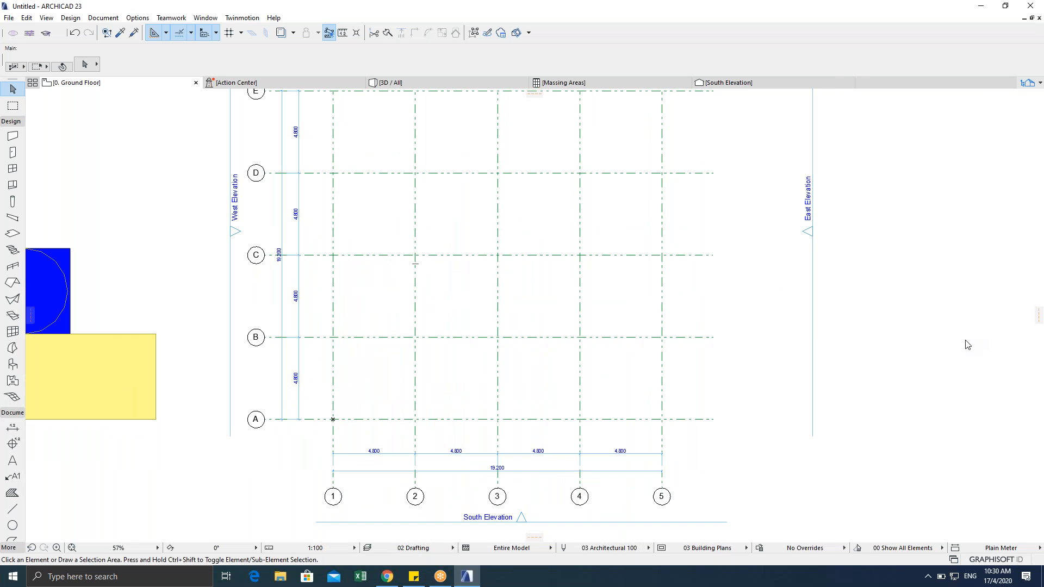
scroll(438, 391, down, 2)
scroll(365, 437, up, 5)
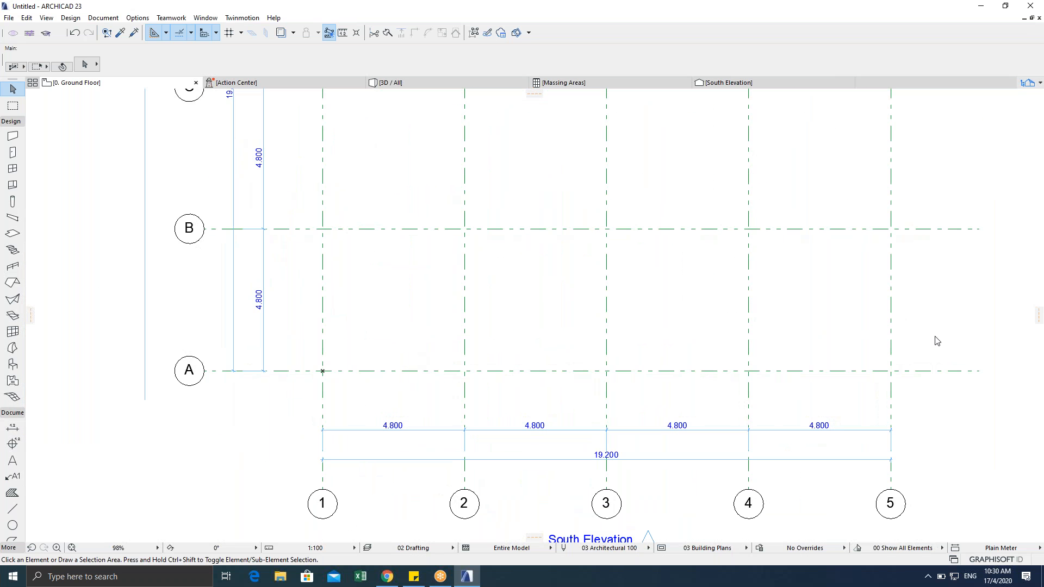
scroll(611, 389, down, 4)
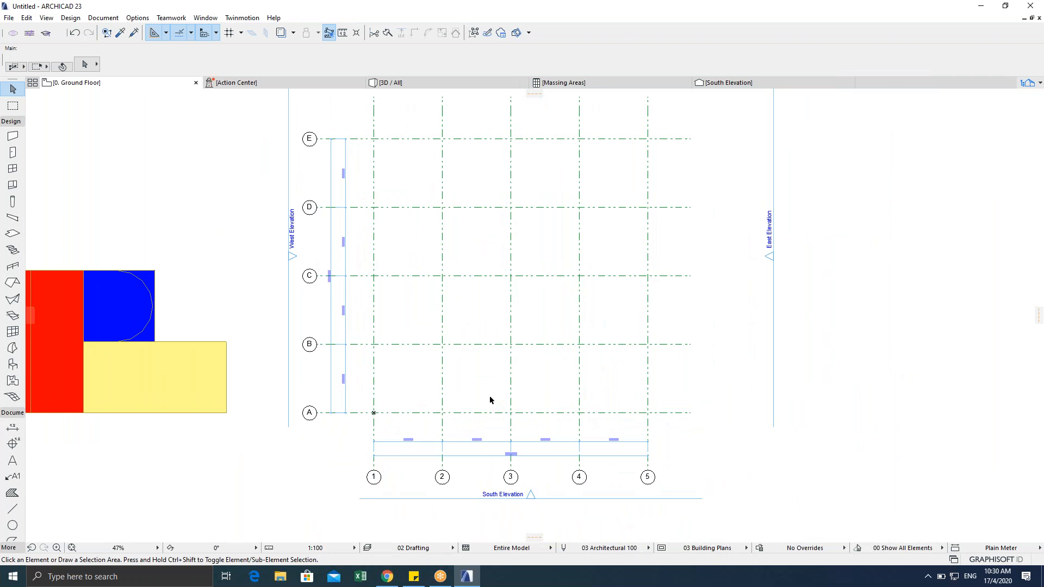
Step: Undo the grid placement, check the massing blocks in 3D and return to the Ground Floor plan
key(ctrl+z)
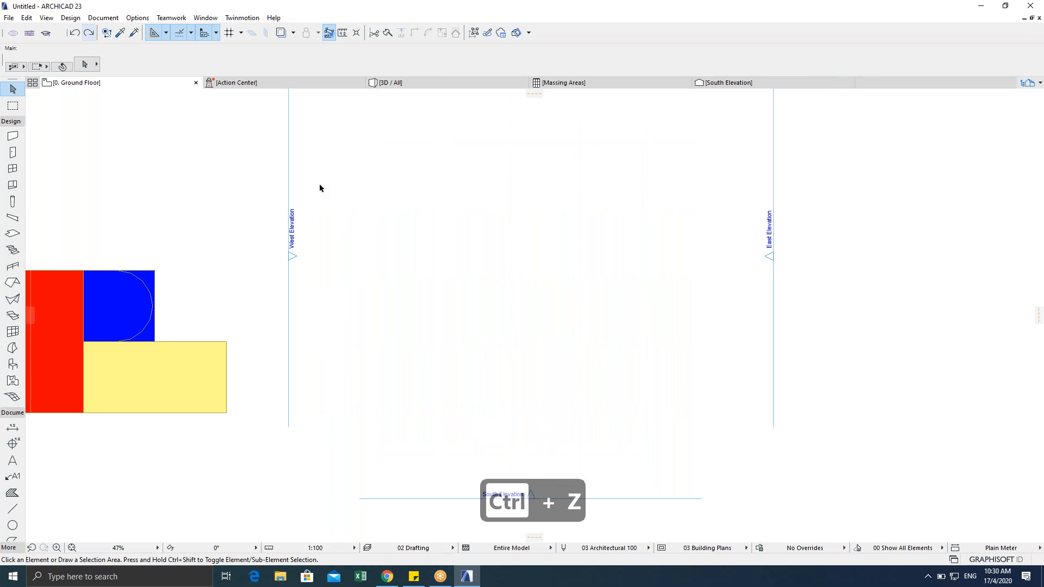
scroll(352, 212, down, 2)
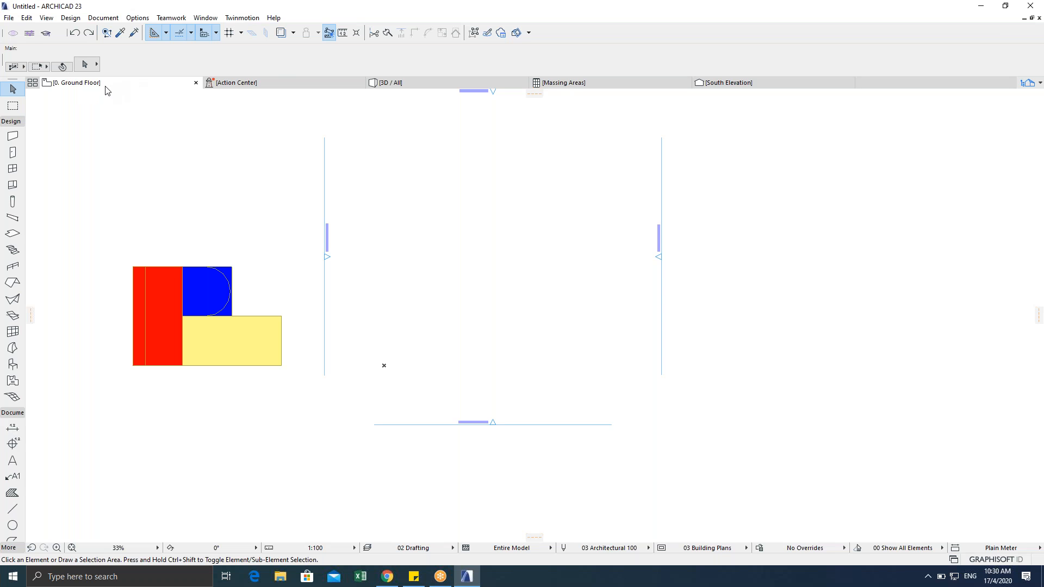
key(F2)
key(F5)
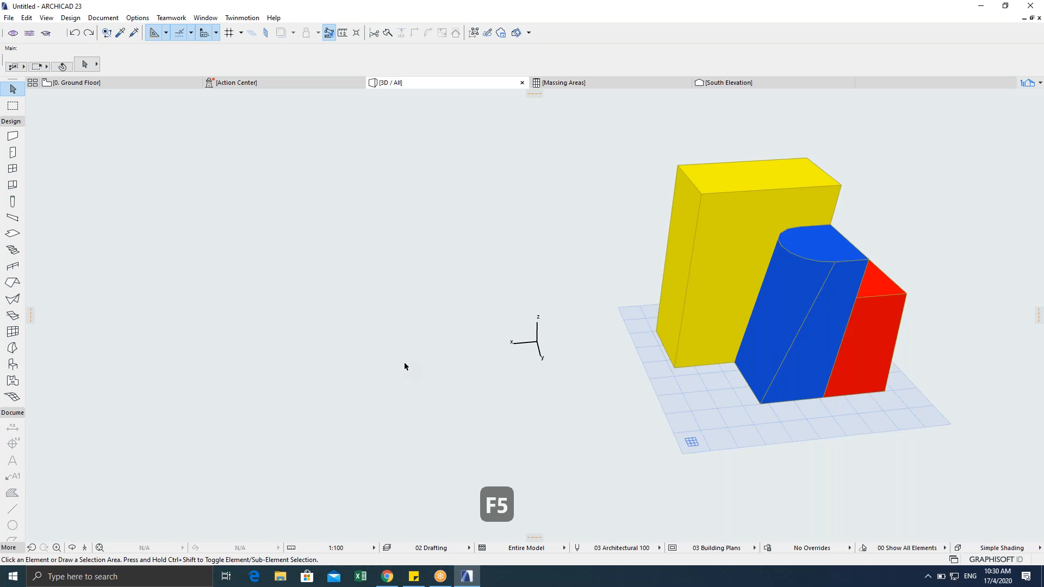
middle_drag(405, 363, 122, 332)
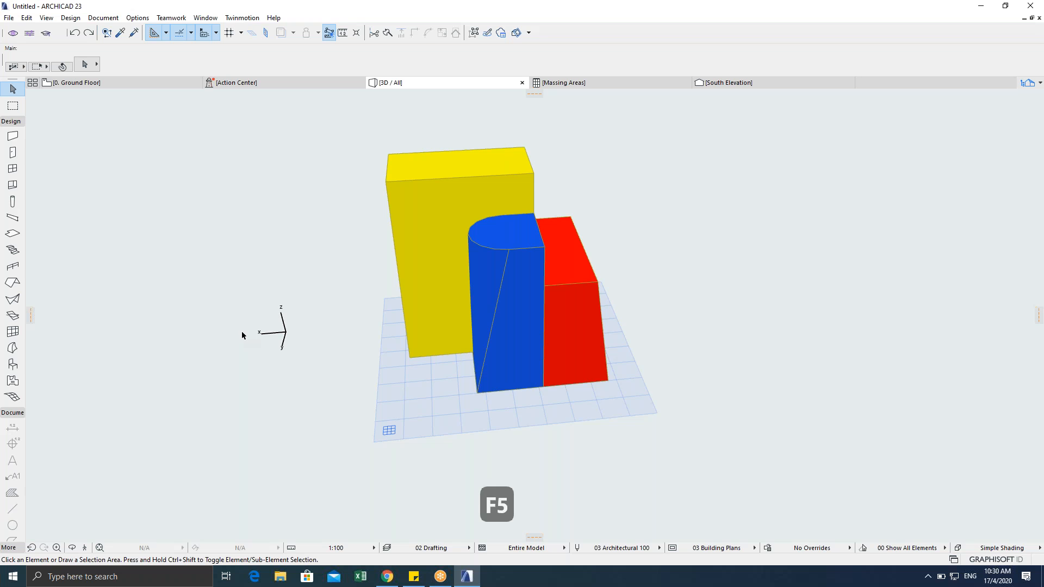
key(F2)
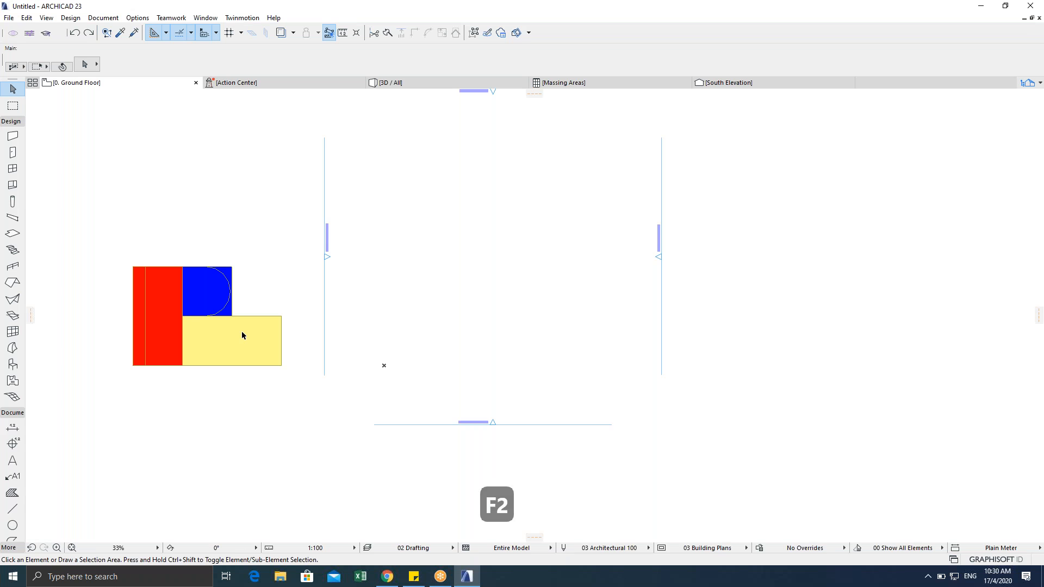
scroll(464, 277, up, 1)
middle_drag(457, 270, 434, 328)
scroll(321, 320, down, 1)
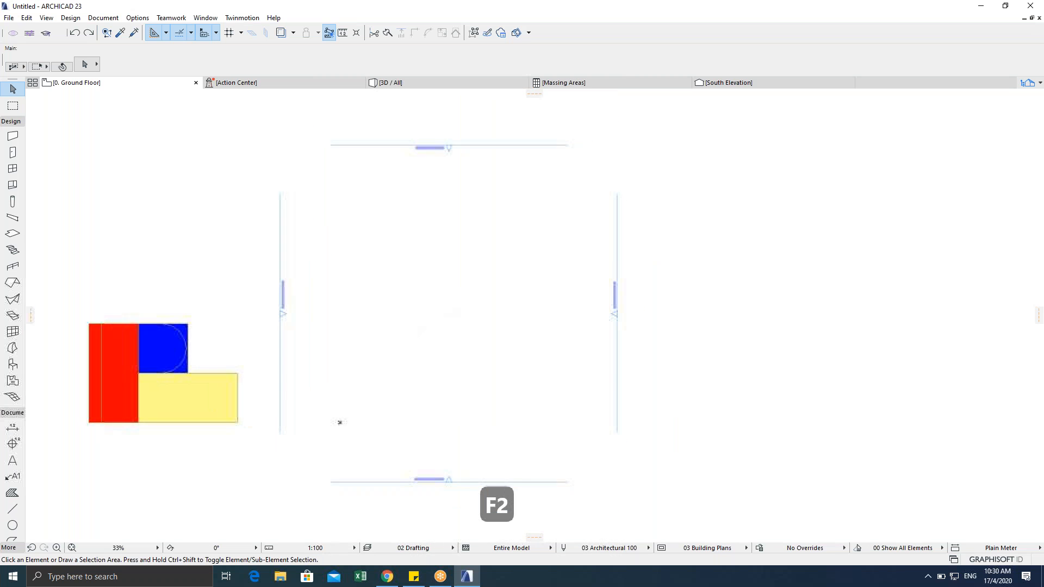
scroll(320, 321, up, 1)
middle_drag(320, 321, 263, 309)
Step: Reopen the Grid System settings and confirm Triple Dashed as the grid elements' line type
click(69, 18)
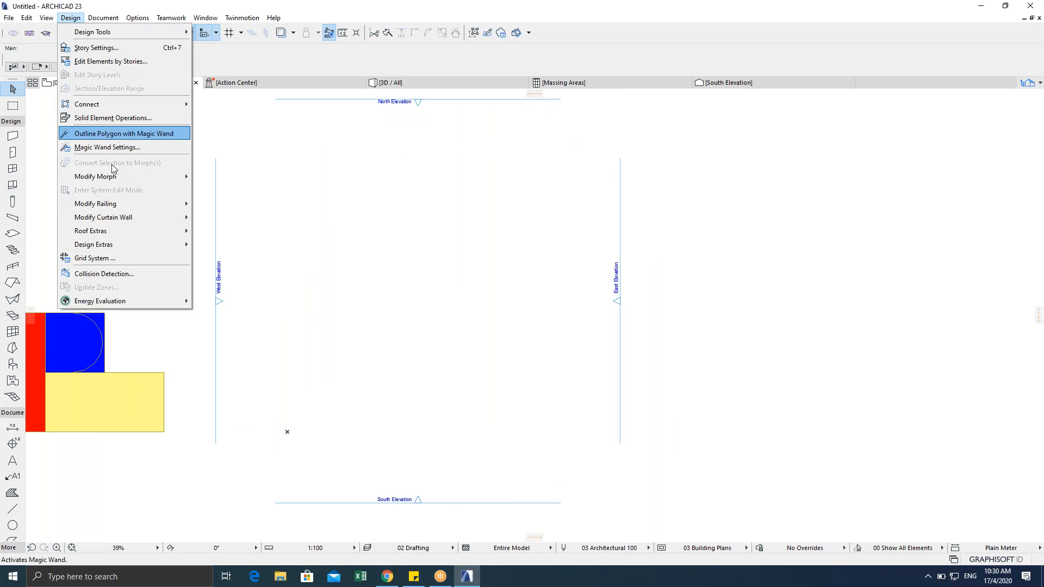
click(126, 259)
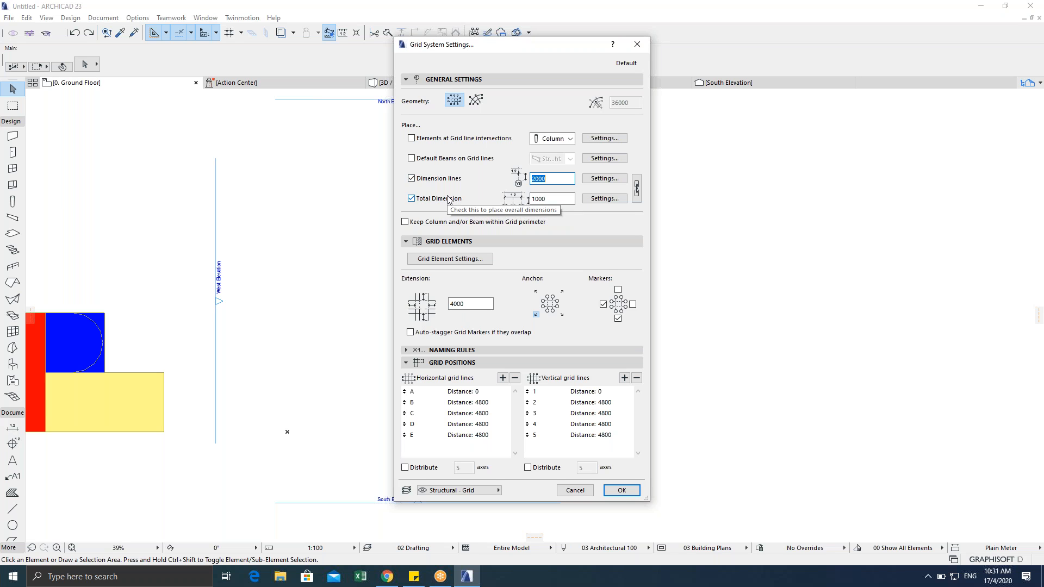
click(441, 260)
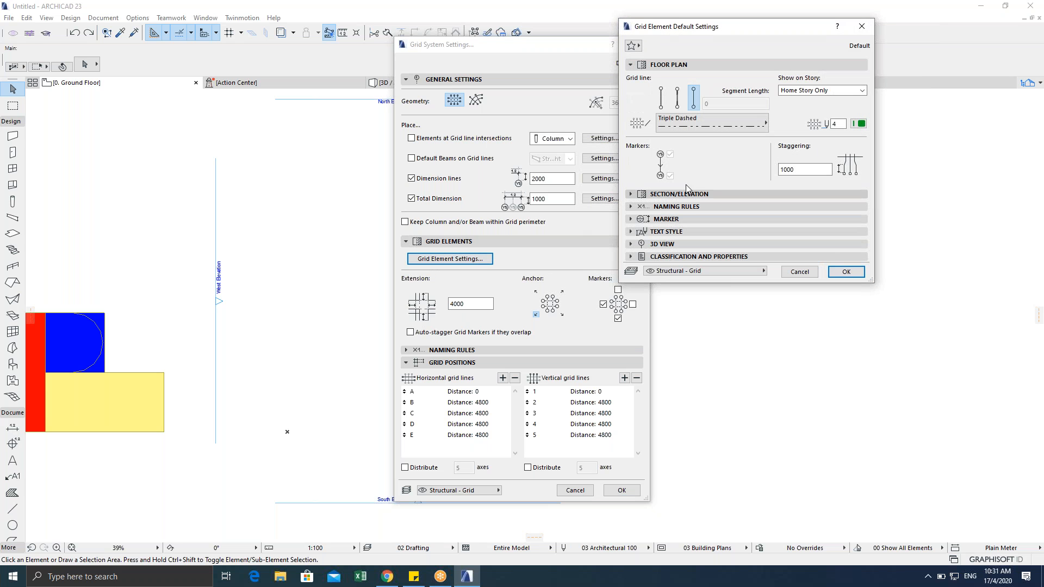
click(692, 127)
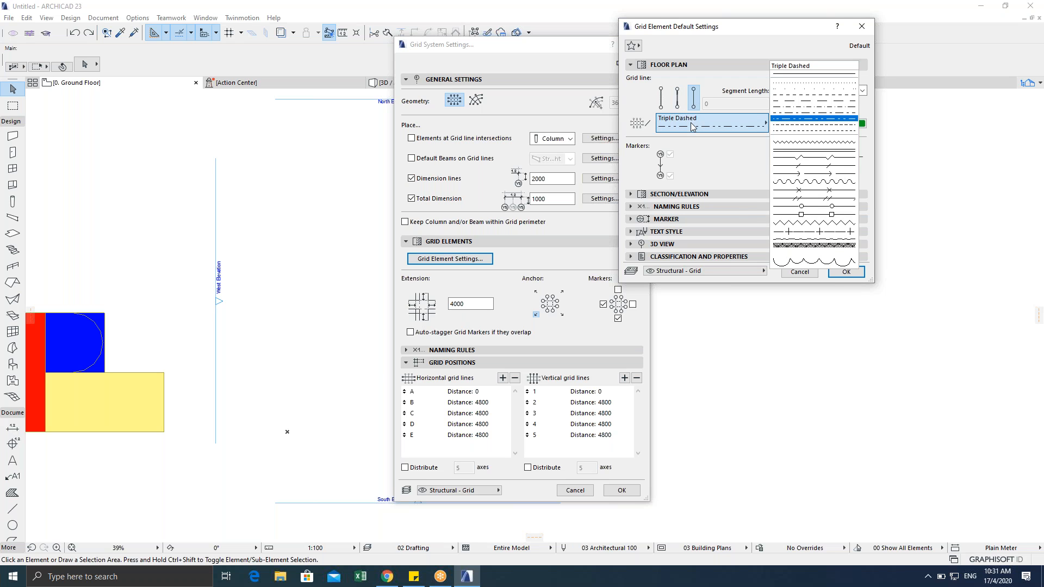
click(692, 126)
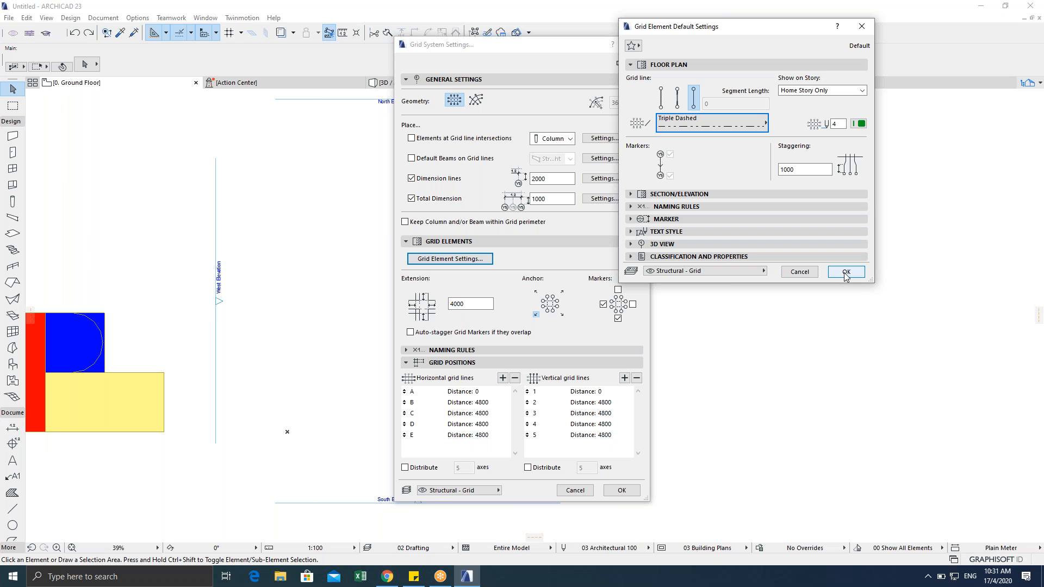
click(846, 273)
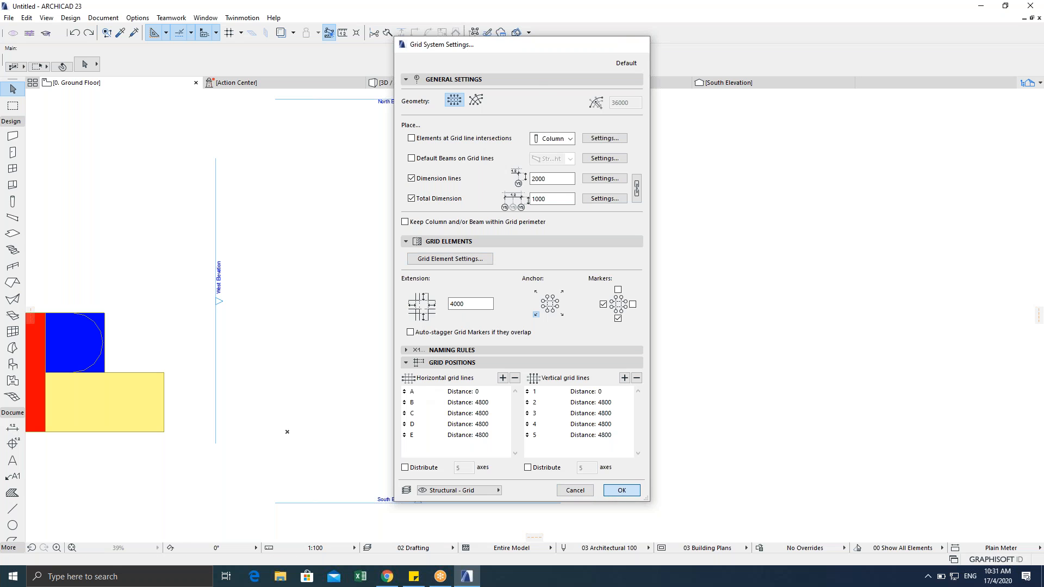
Step: Place the A–E by 1–5 grid at 4800 spacing with its A-1 intersection on the project origin, aligned horizontally
click(622, 490)
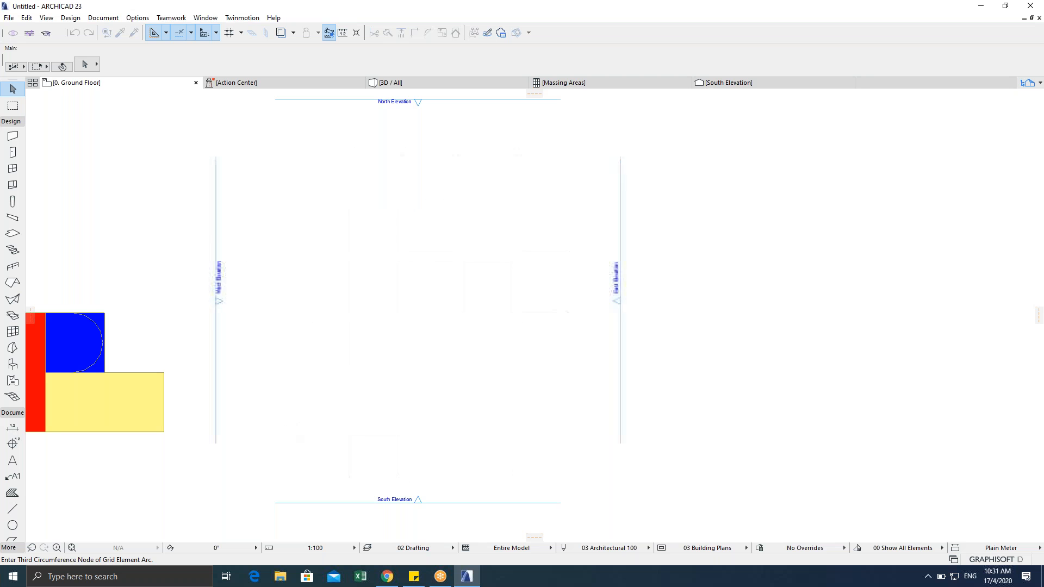
scroll(287, 430, up, 1)
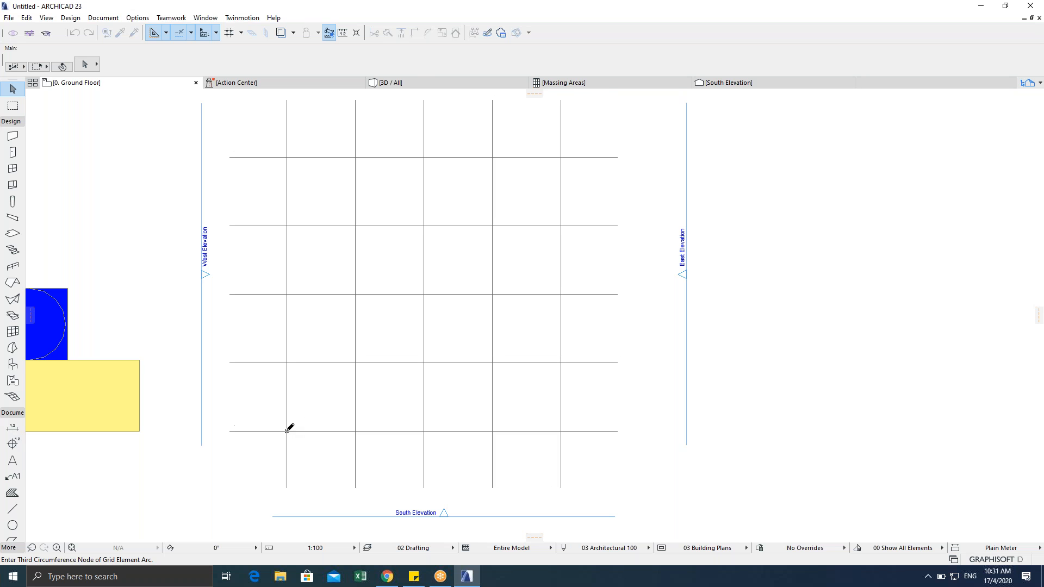
click(287, 430)
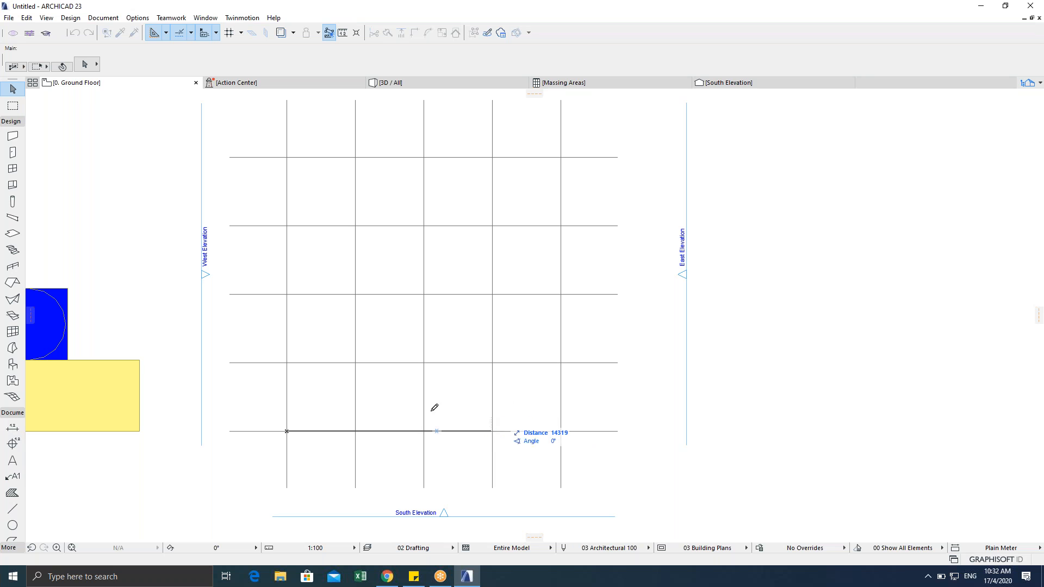
click(411, 423)
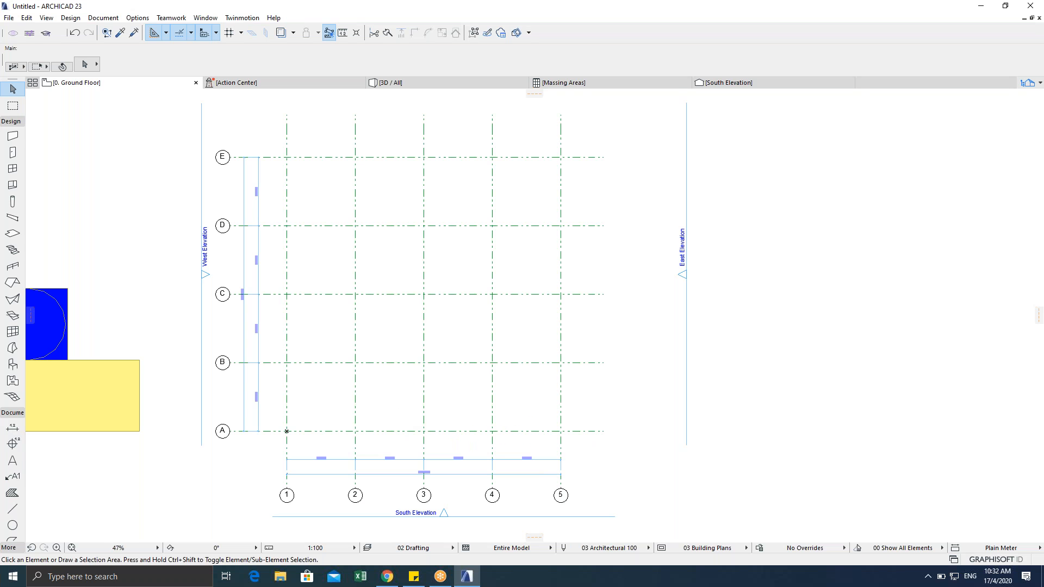
scroll(326, 422, up, 5)
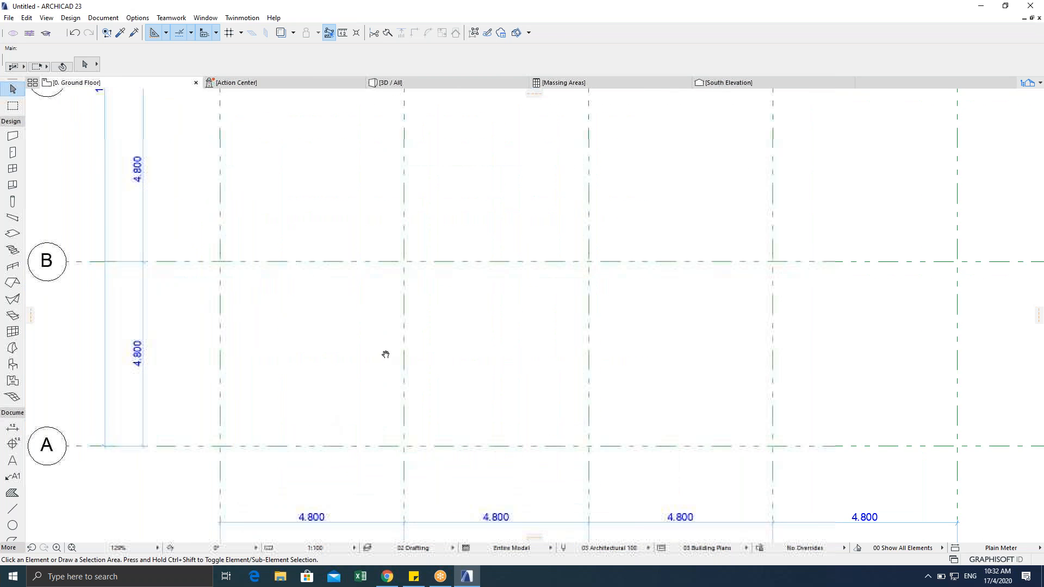
scroll(389, 347, down, 5)
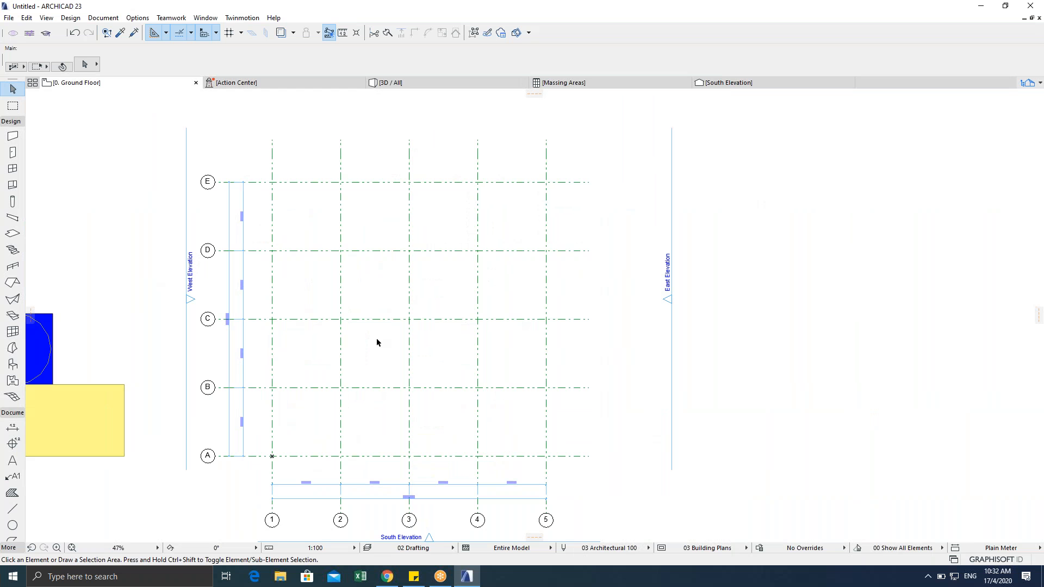
Step: Examine the placed A–E by 1–5 grid, its markers and its dimension chains on the Ground Floor plan
scroll(465, 375, down, 2)
middle_drag(457, 368, 538, 304)
scroll(454, 337, up, 2)
scroll(396, 380, up, 2)
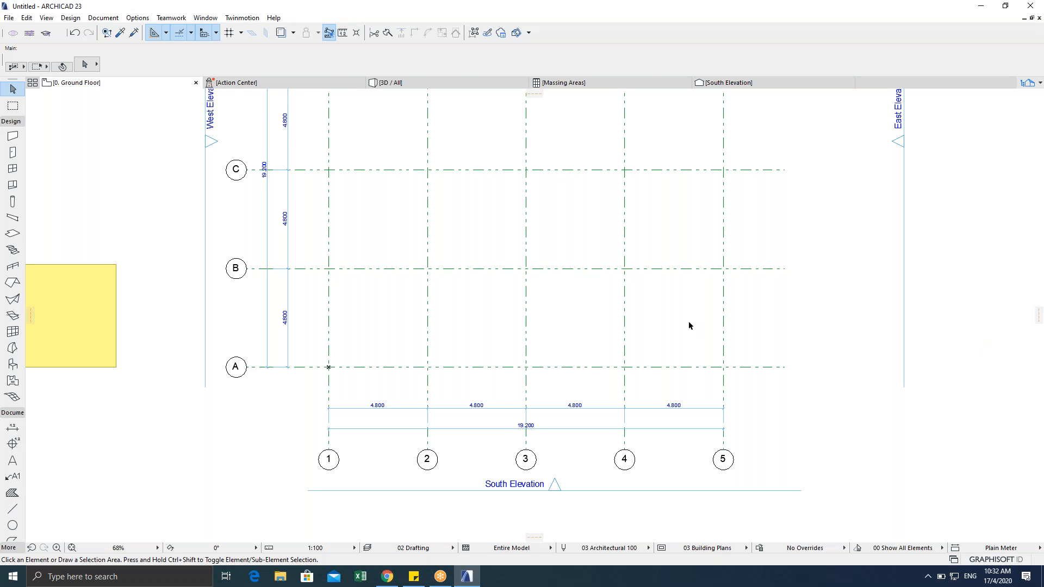
scroll(687, 324, down, 4)
scroll(478, 308, up, 3)
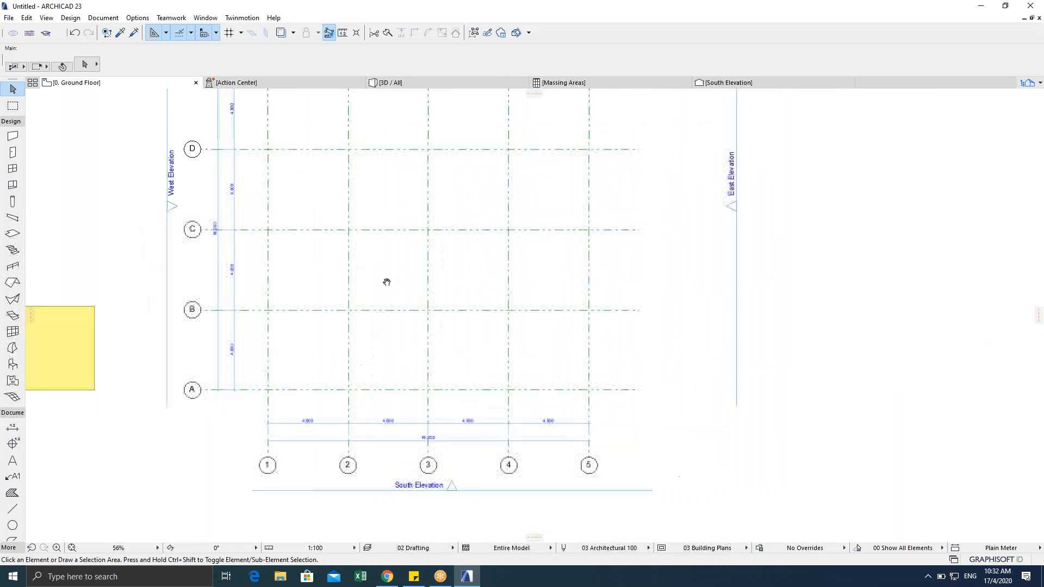
middle_drag(368, 273, 408, 339)
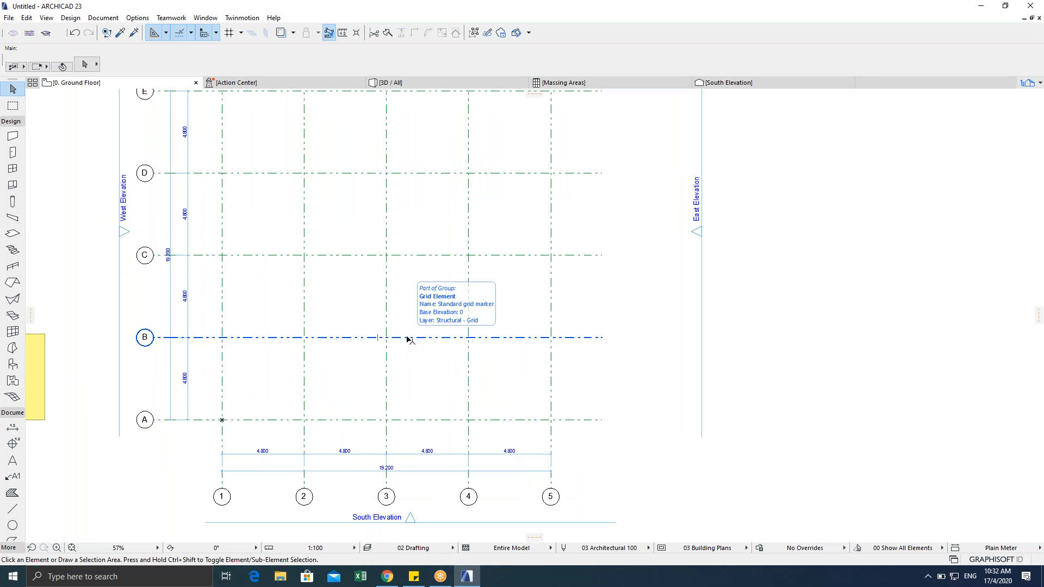
scroll(387, 335, down, 2)
middle_drag(392, 333, 446, 349)
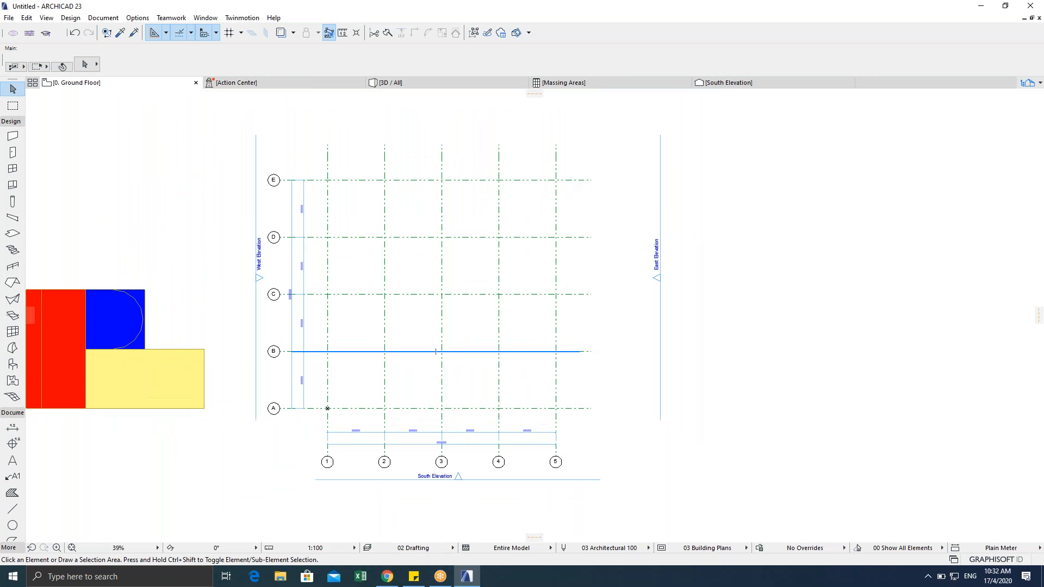
scroll(416, 354, up, 3)
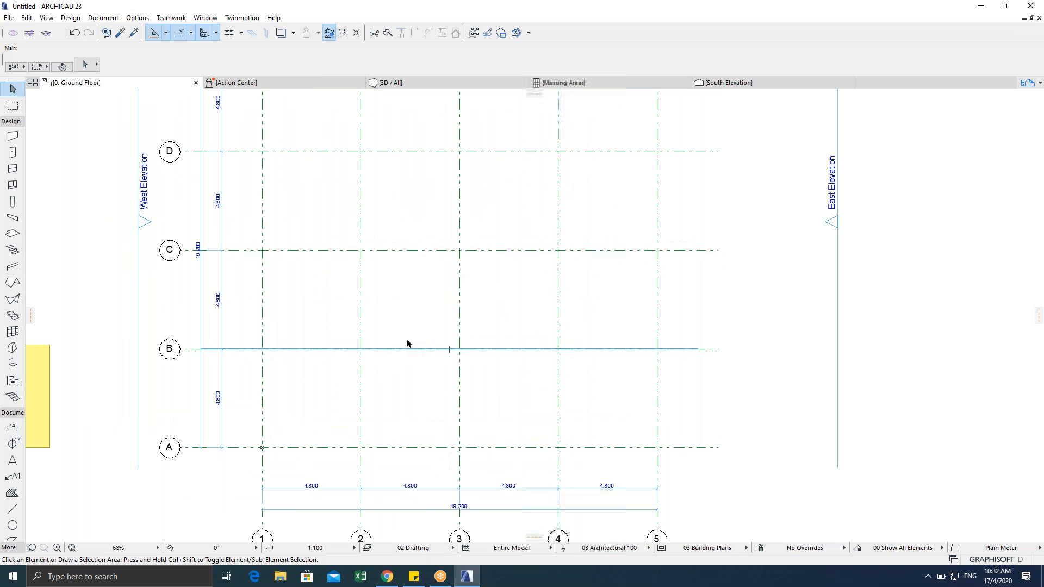
middle_drag(349, 295, 281, 298)
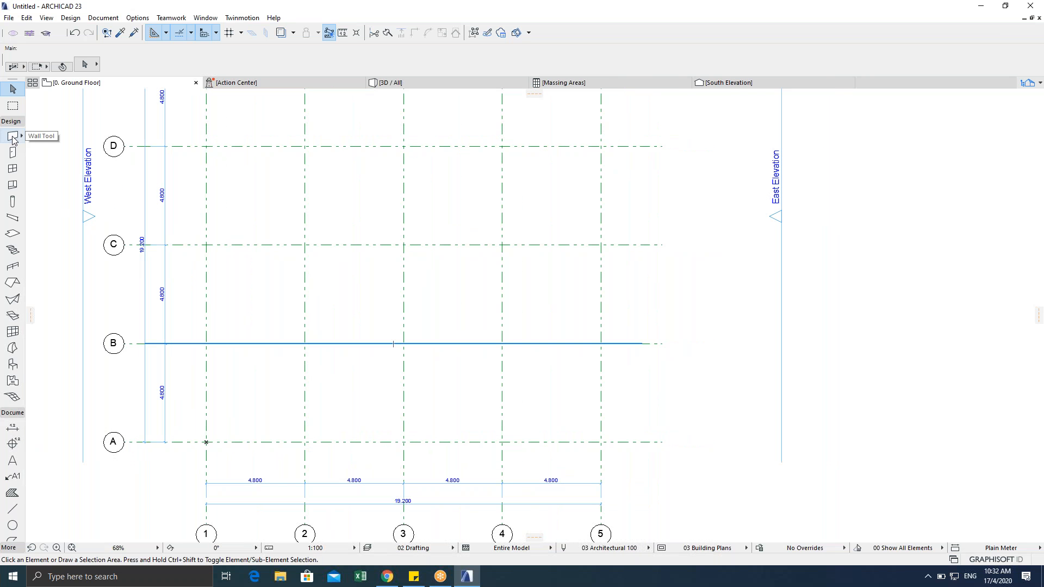
Step: Open the Wall tool's default settings and choose the Brick Double Plastered composite structure
click(13, 138)
key(ctrl+t)
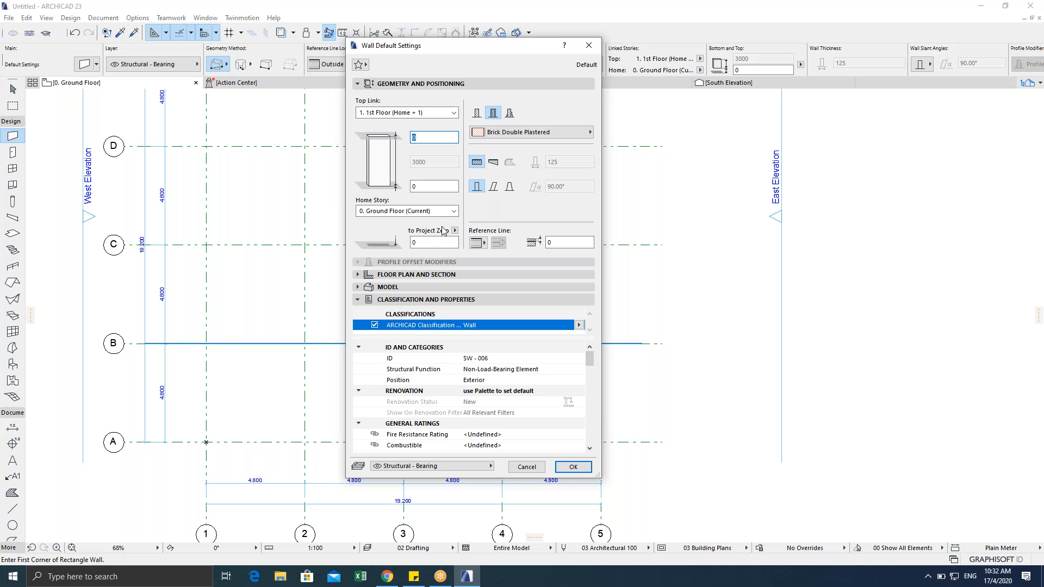
click(553, 136)
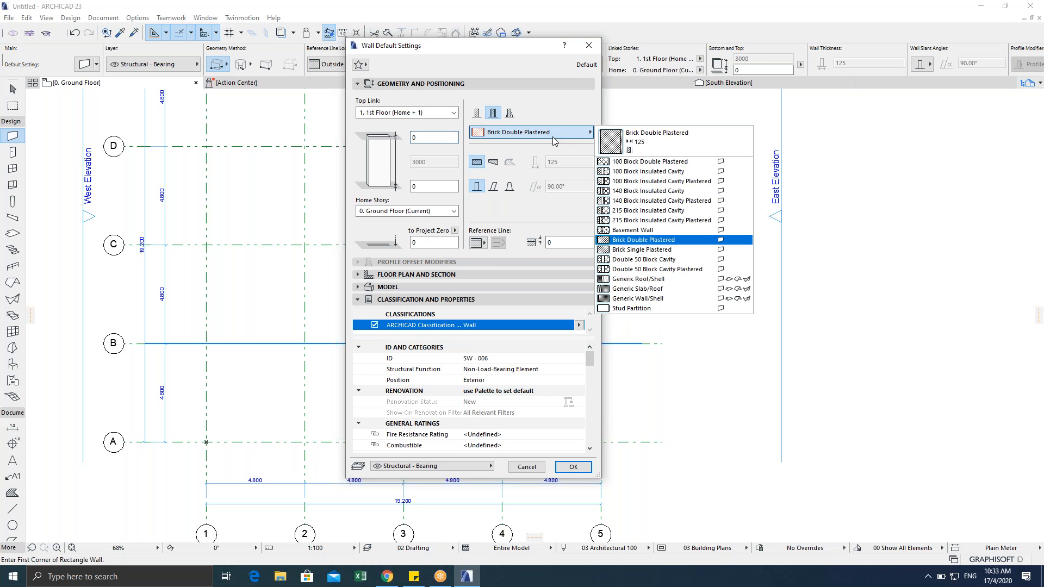
click(637, 242)
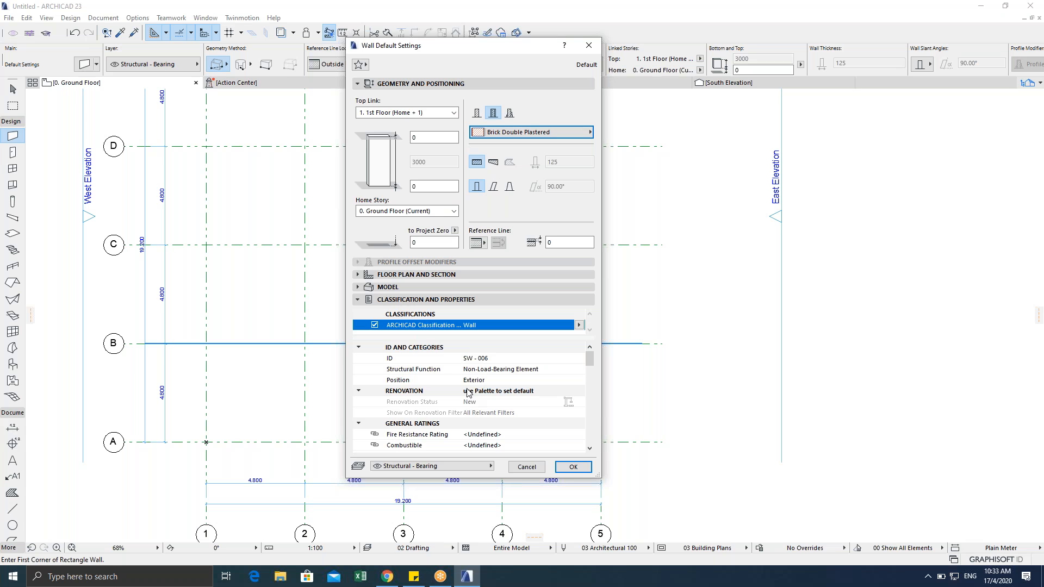
Step: Set the default wall's structural function to Non-Load-Bearing Element and its position to Exterior, and accept the settings
click(480, 371)
click(579, 369)
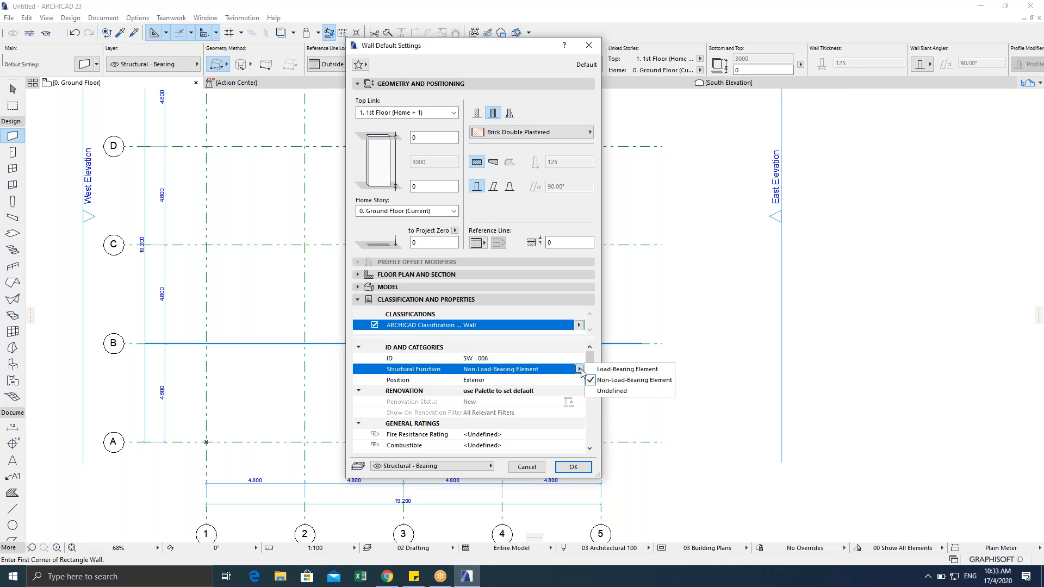
click(607, 381)
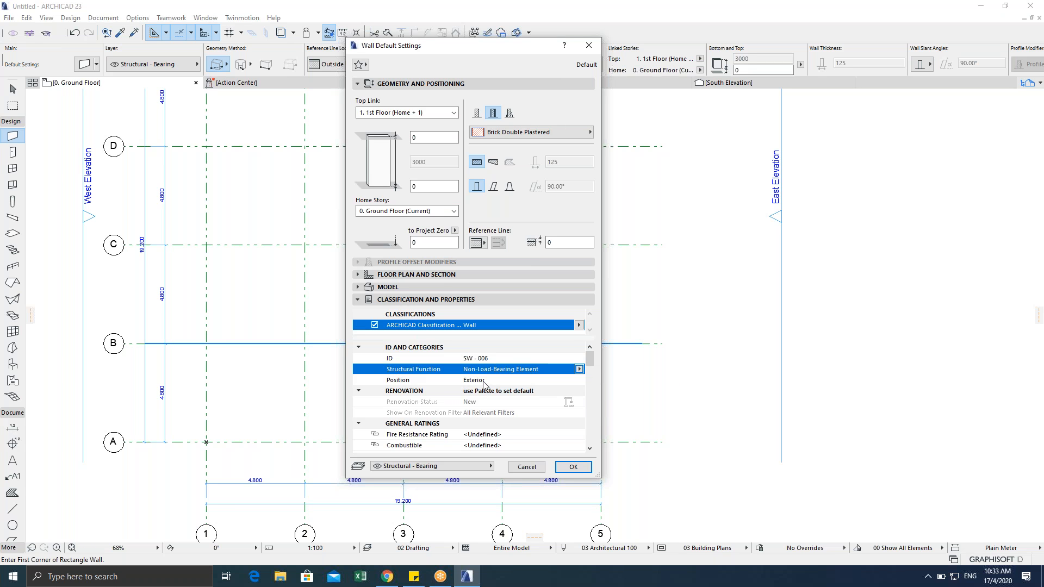
click(485, 381)
click(579, 380)
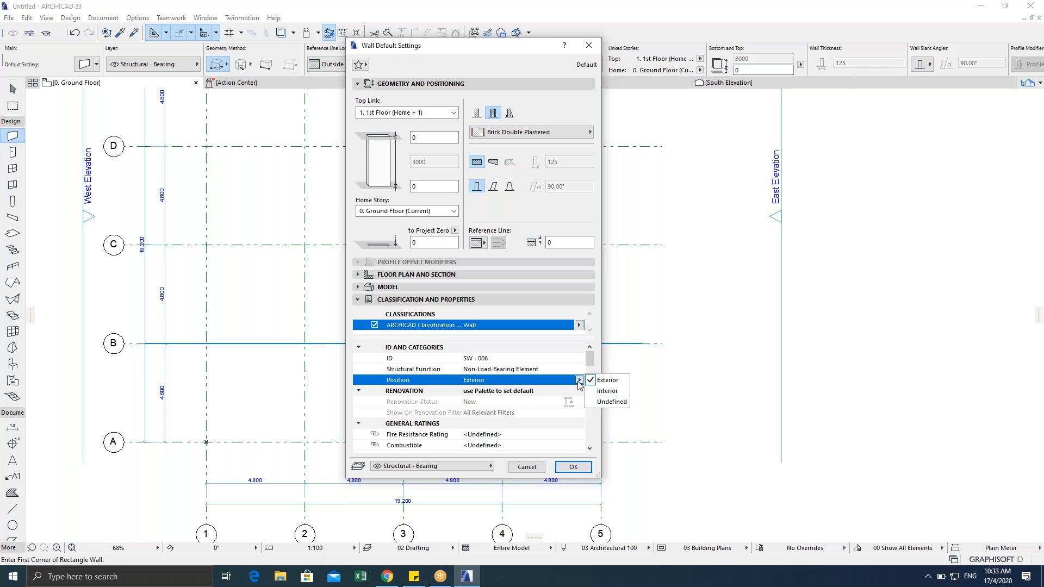
click(608, 381)
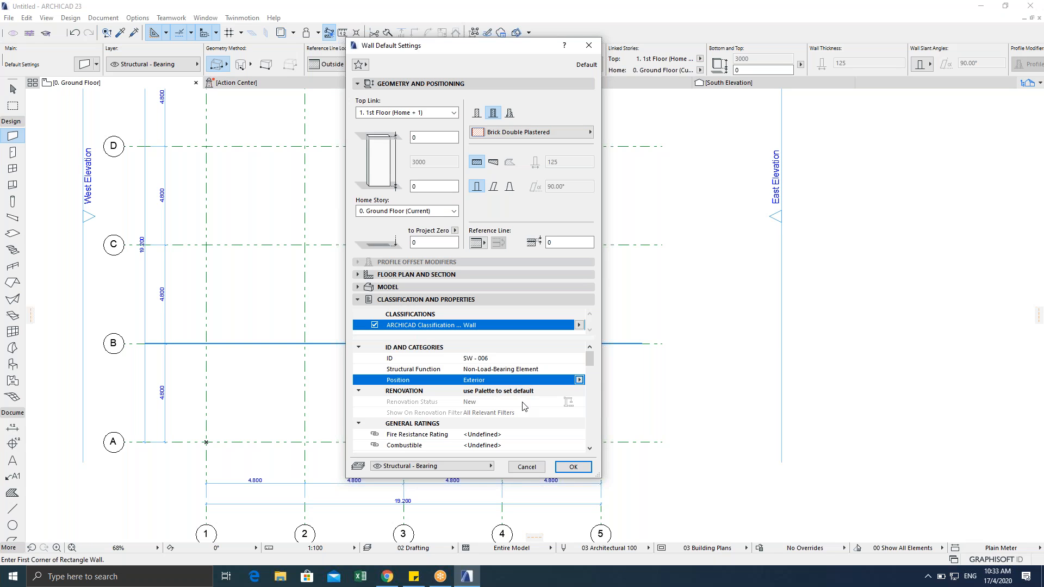
click(577, 471)
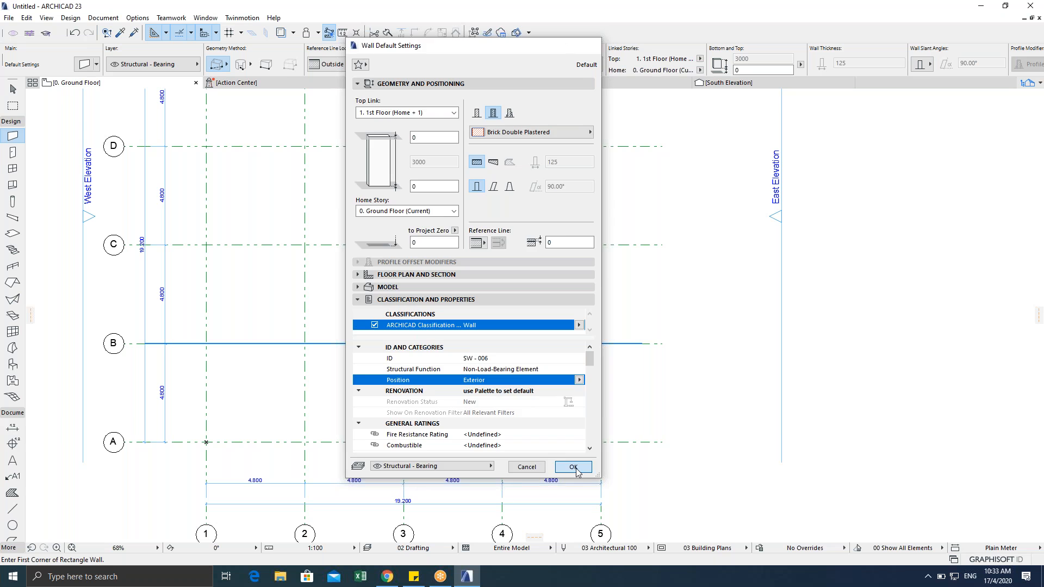
Step: Review the wall geometry methods and choose the rectangle method
scroll(397, 357, down, 4)
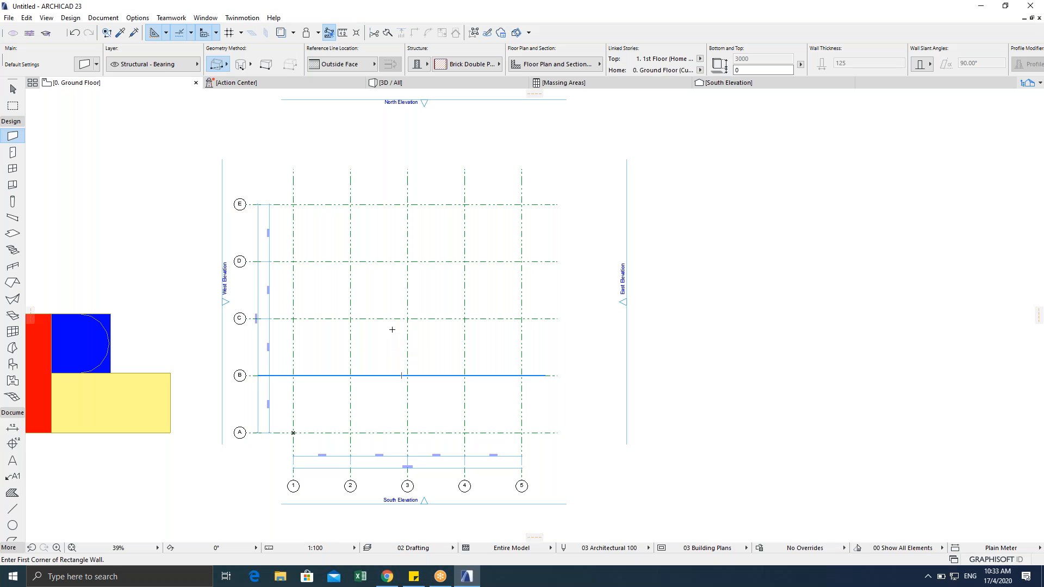
click(222, 66)
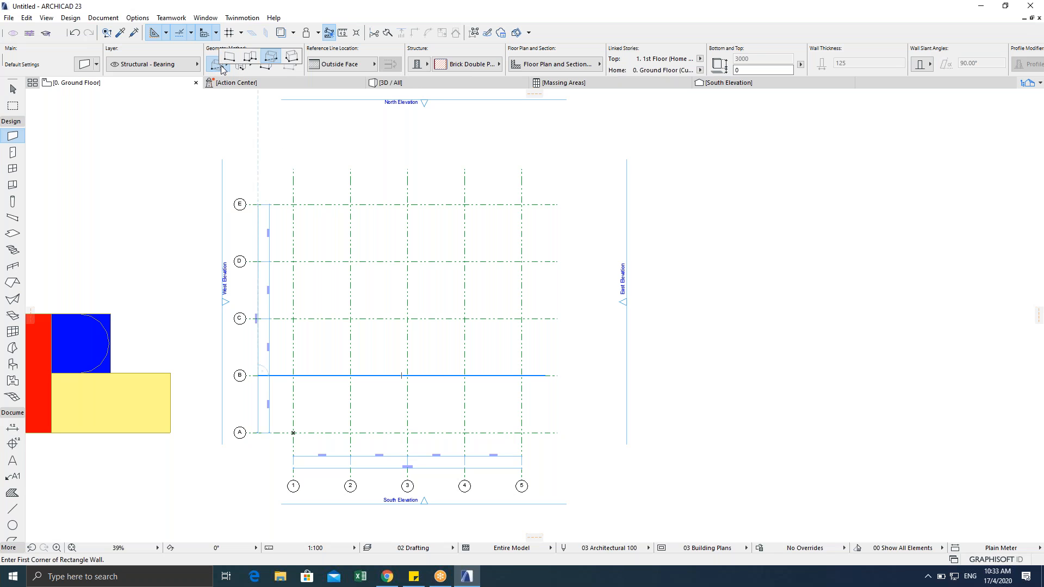
click(216, 69)
click(217, 68)
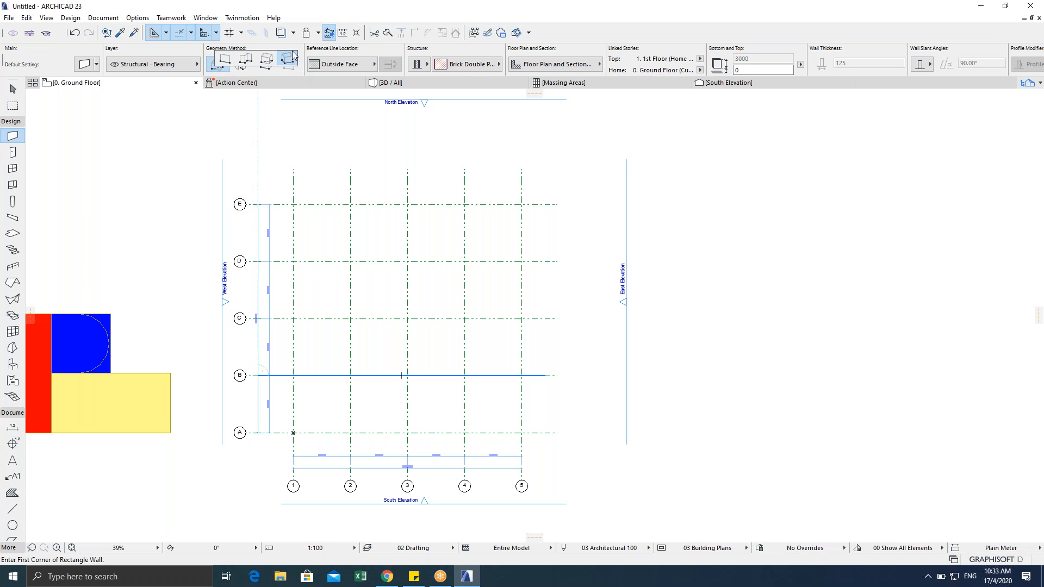
click(267, 62)
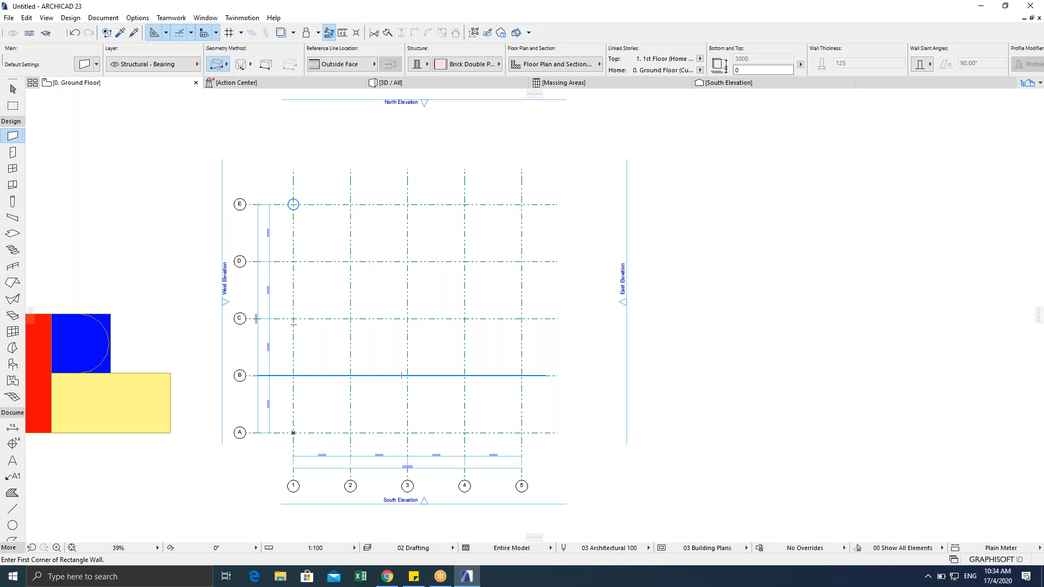
click(293, 205)
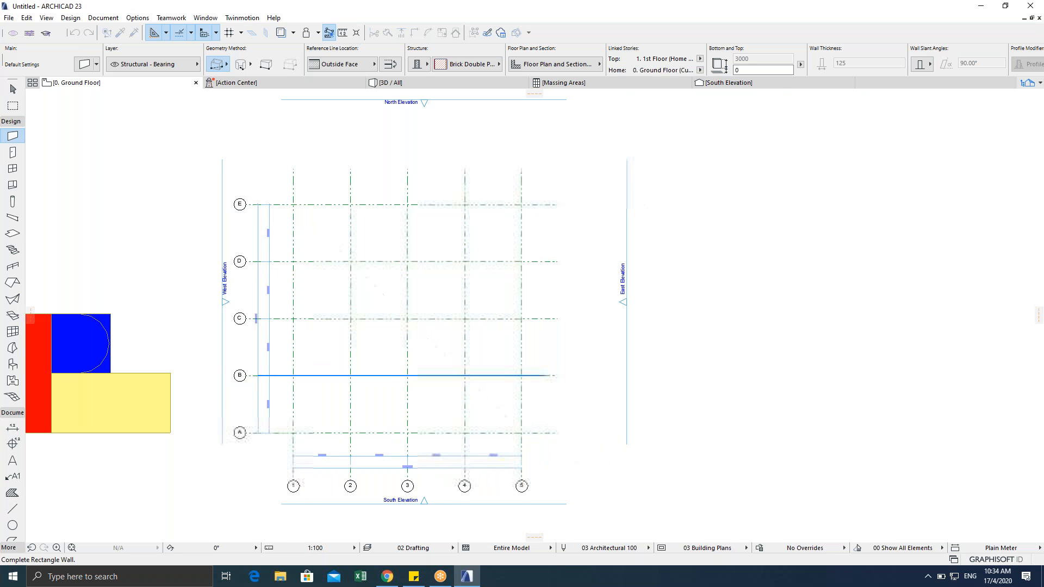
scroll(525, 433, up, 4)
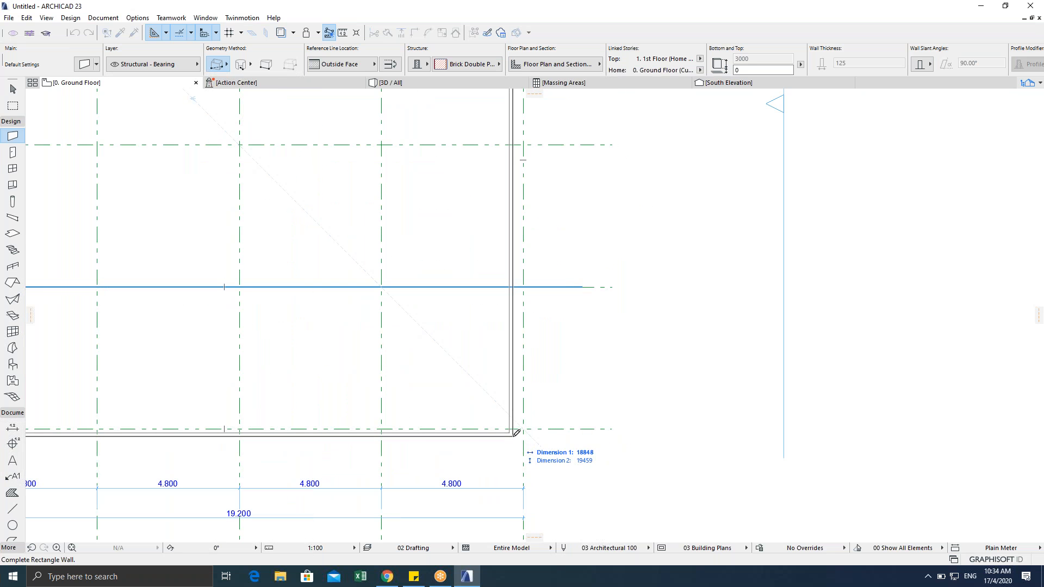
key(Escape)
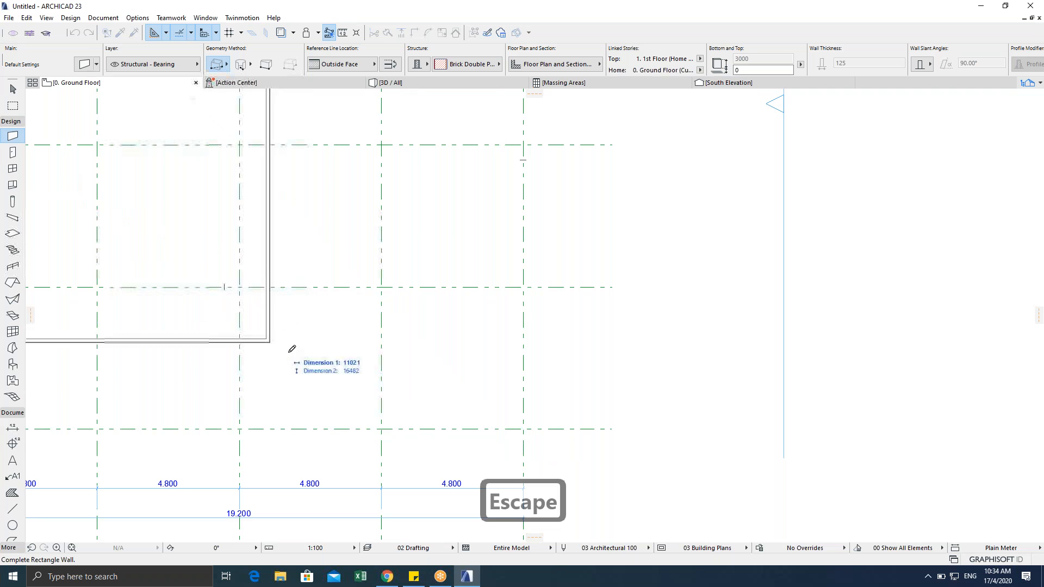
scroll(434, 372, down, 4)
key(Escape)
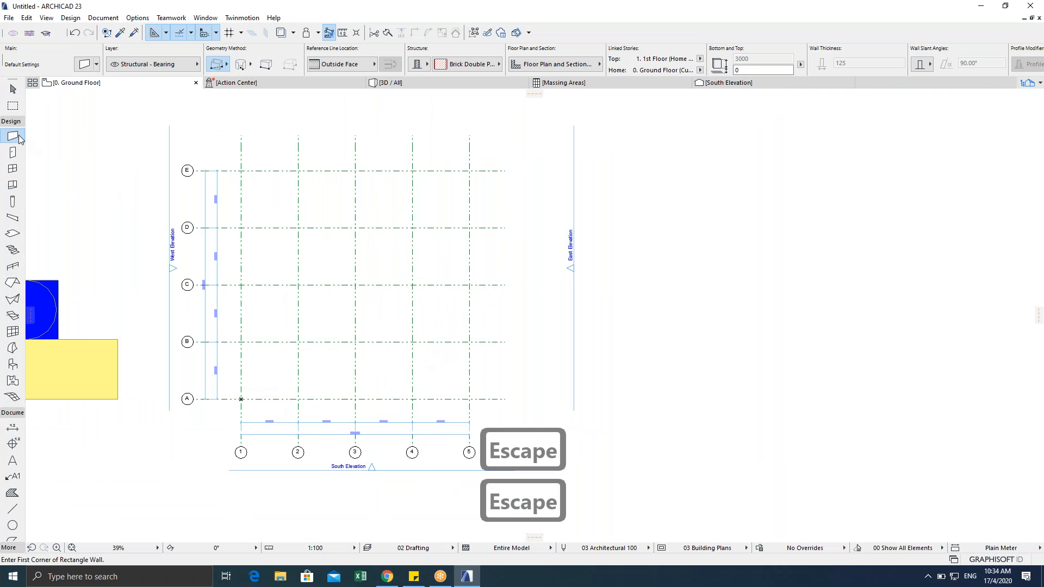
Step: Set the reference line location to Outside Face in the wall default settings and accept them
double_click(12, 136)
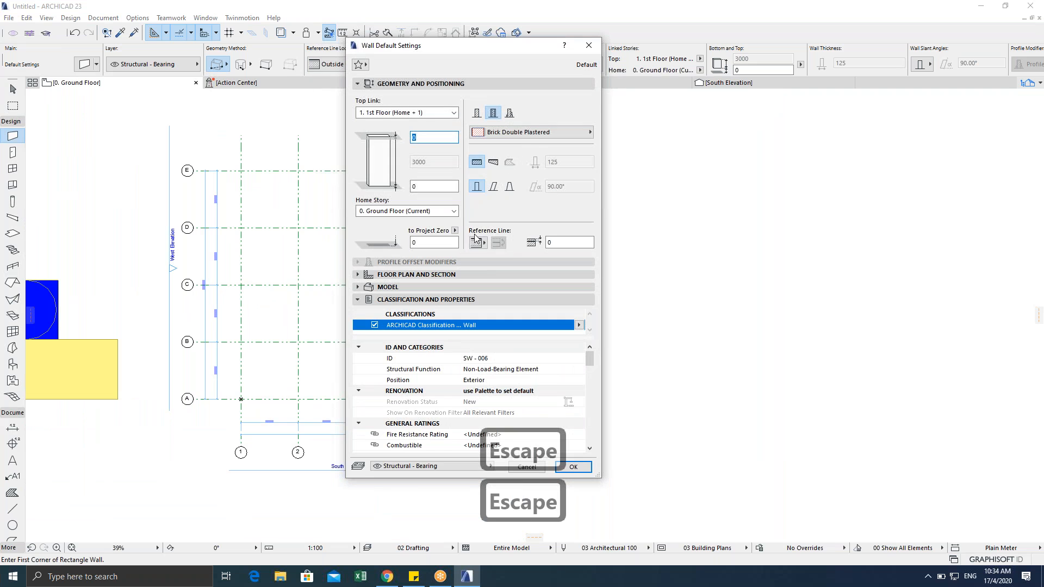
click(478, 242)
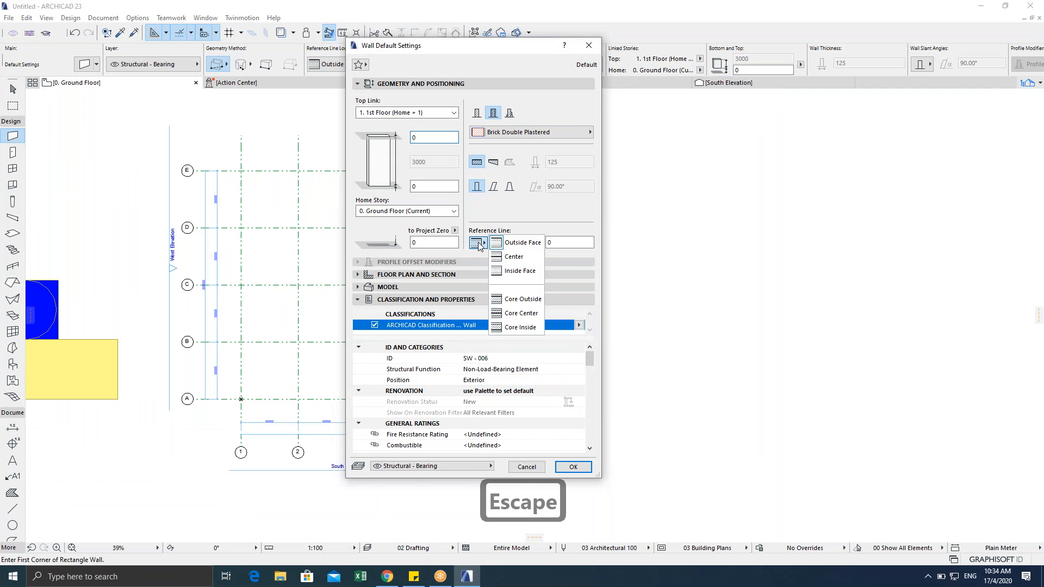
click(511, 246)
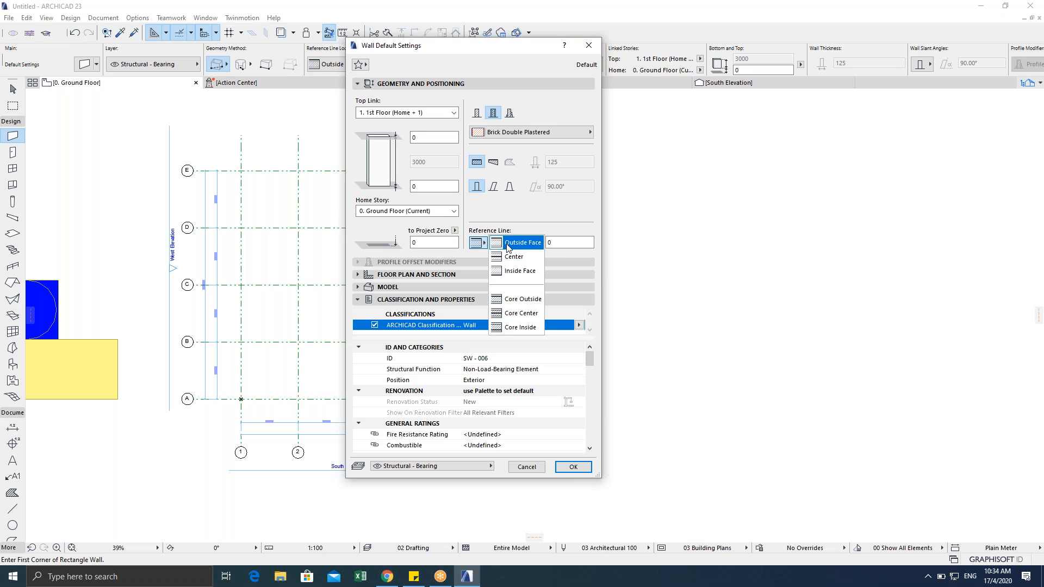
click(580, 465)
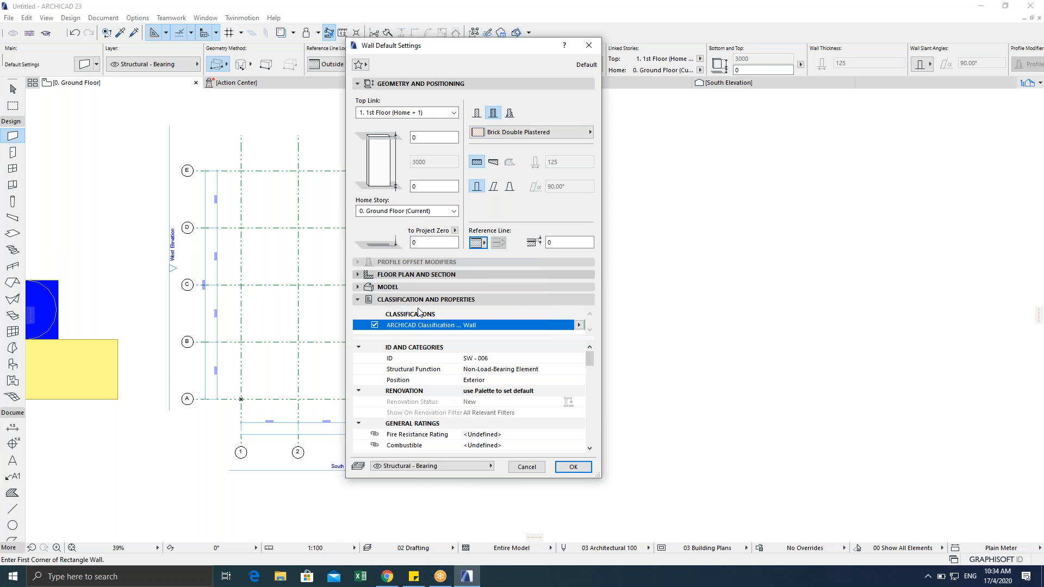
click(566, 471)
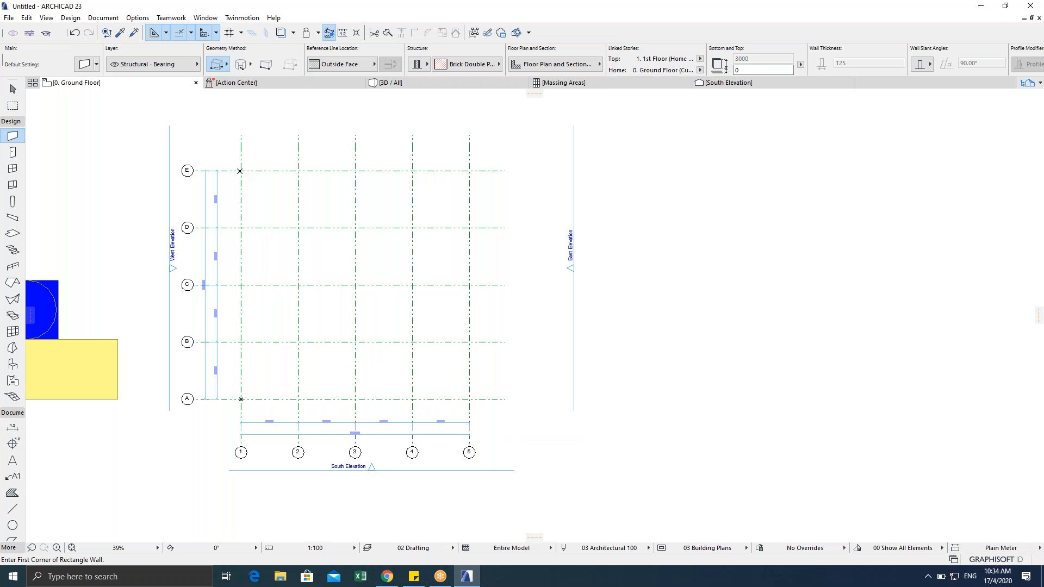
Step: Draw a rectangle of walls from grid intersection E-1 to A-5 and inspect how they align with the grid lines
click(240, 171)
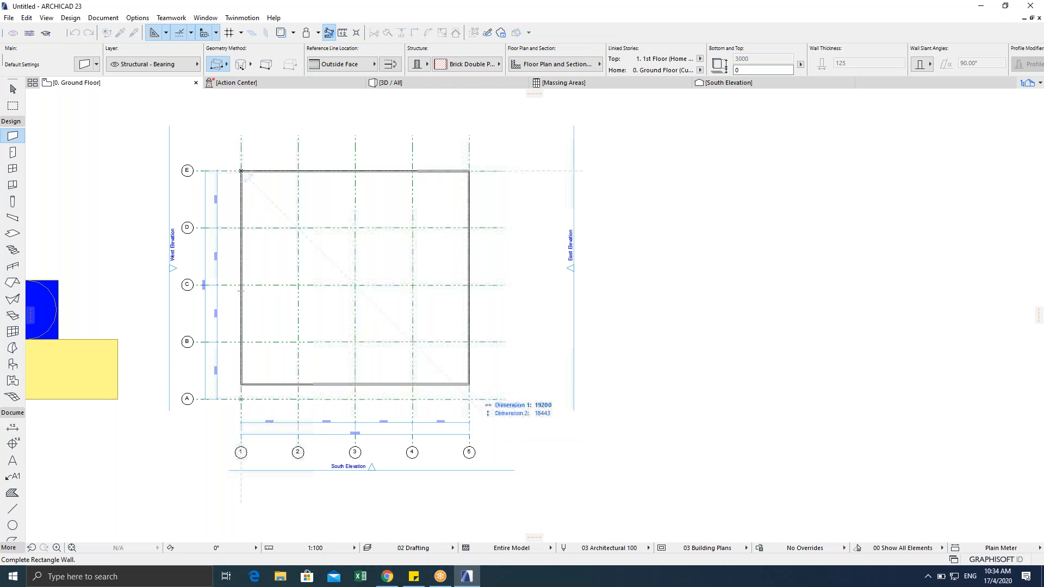
click(469, 399)
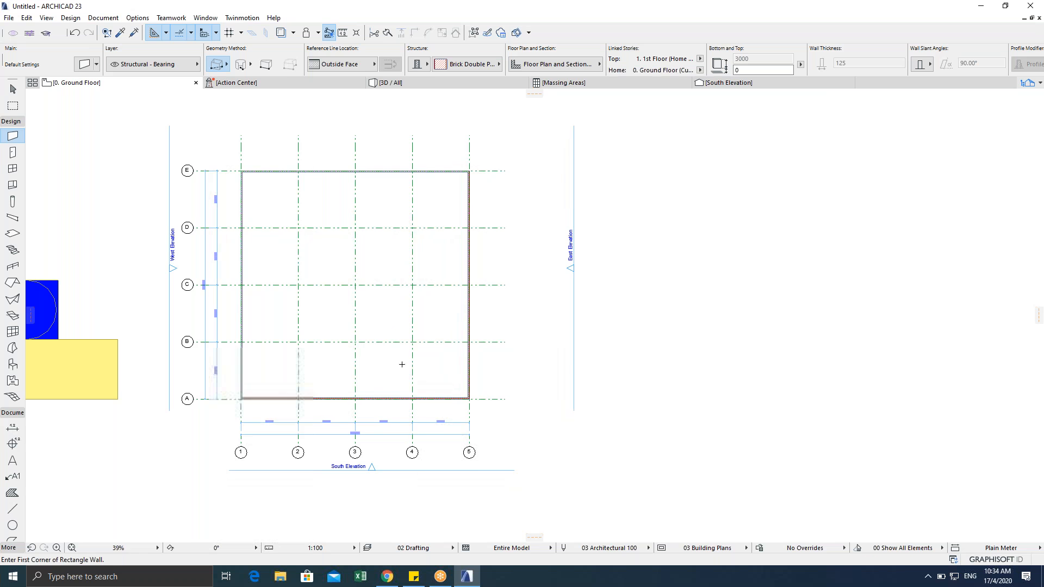
scroll(399, 364, up, 3)
middle_drag(183, 404, 427, 390)
scroll(446, 406, down, 2)
scroll(430, 380, down, 2)
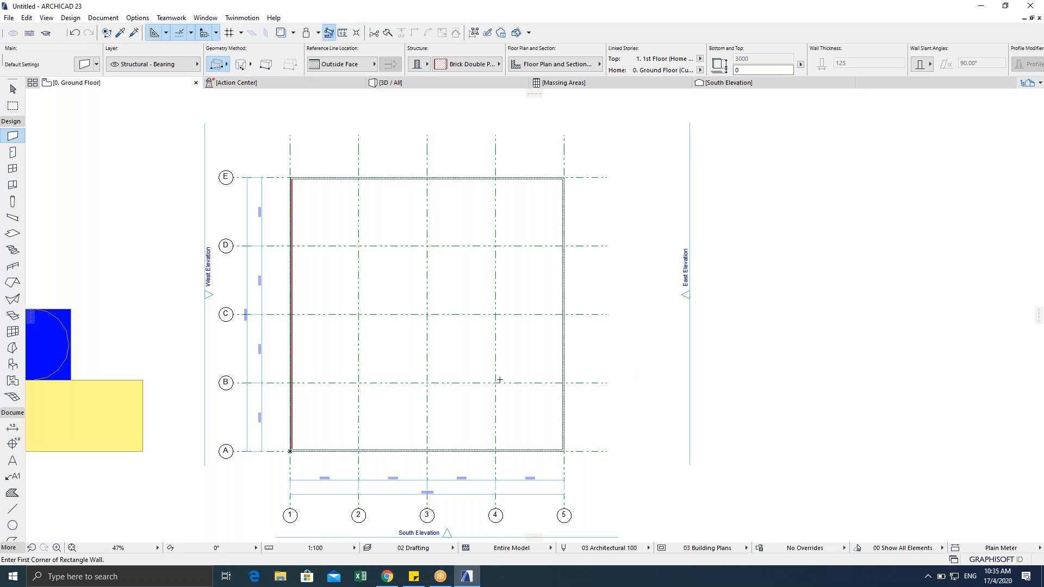
scroll(343, 281, up, 3)
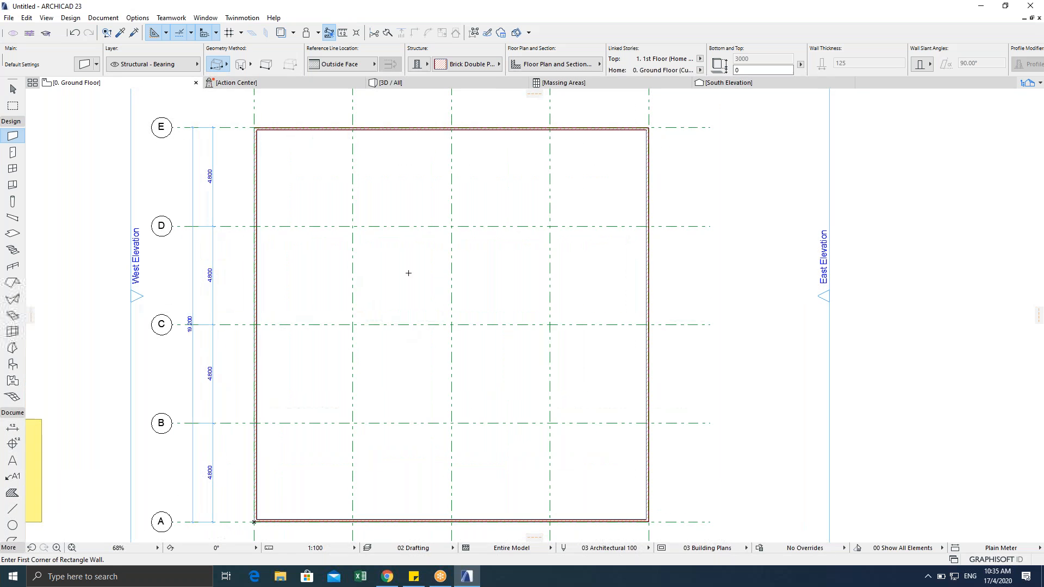
Step: Check the reference line in the wall default settings without changing it, and undo the rectangle of walls
double_click(10, 137)
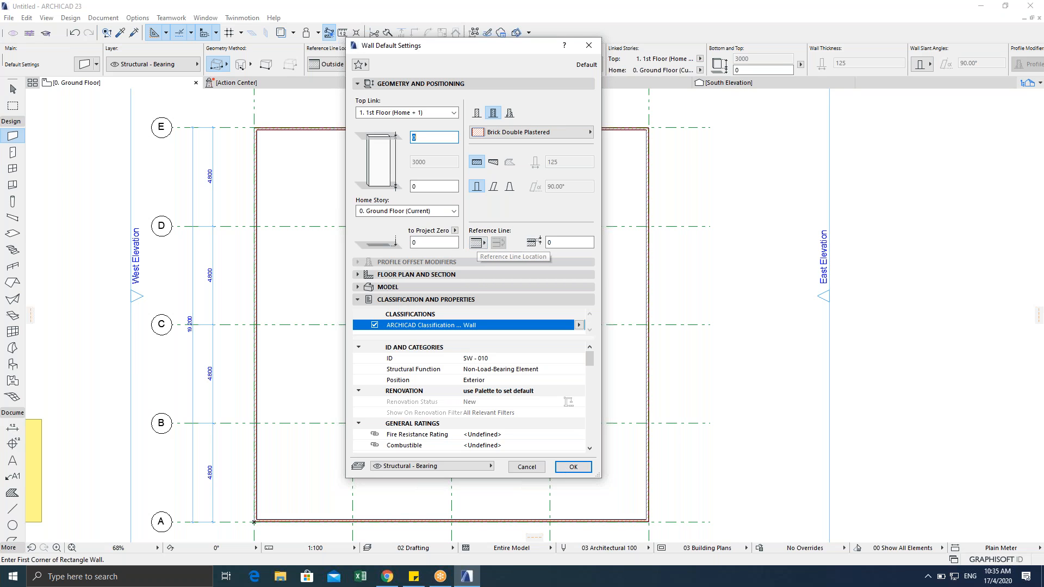
click(526, 467)
scroll(446, 338, down, 4)
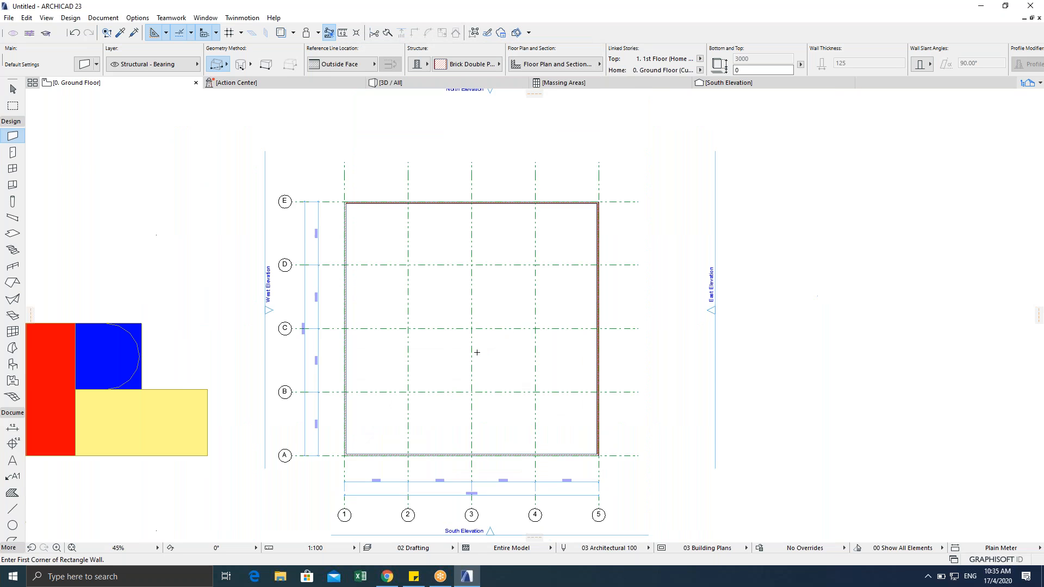
key(ctrl+z)
scroll(422, 335, up, 3)
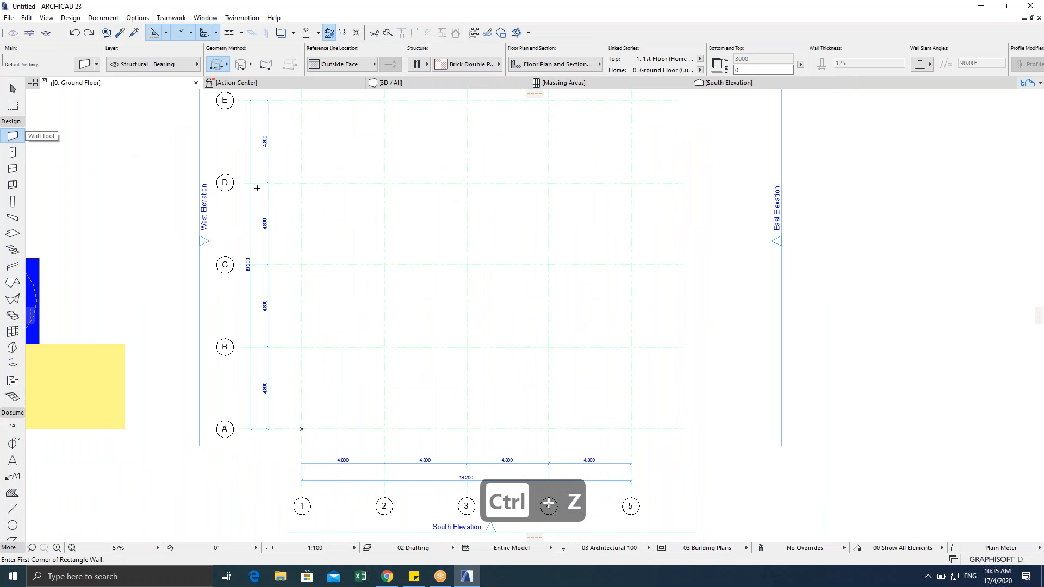
scroll(273, 197, down, 1)
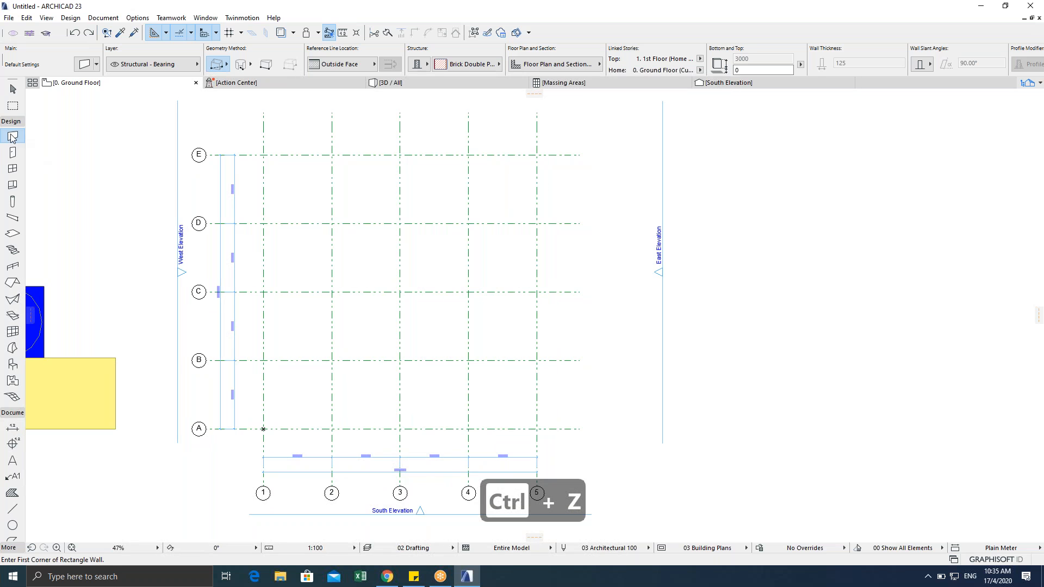
Step: In the wall default settings, keep the Brick Double Plastered composite and choose Outside Face as the reference line
key(ctrl+t)
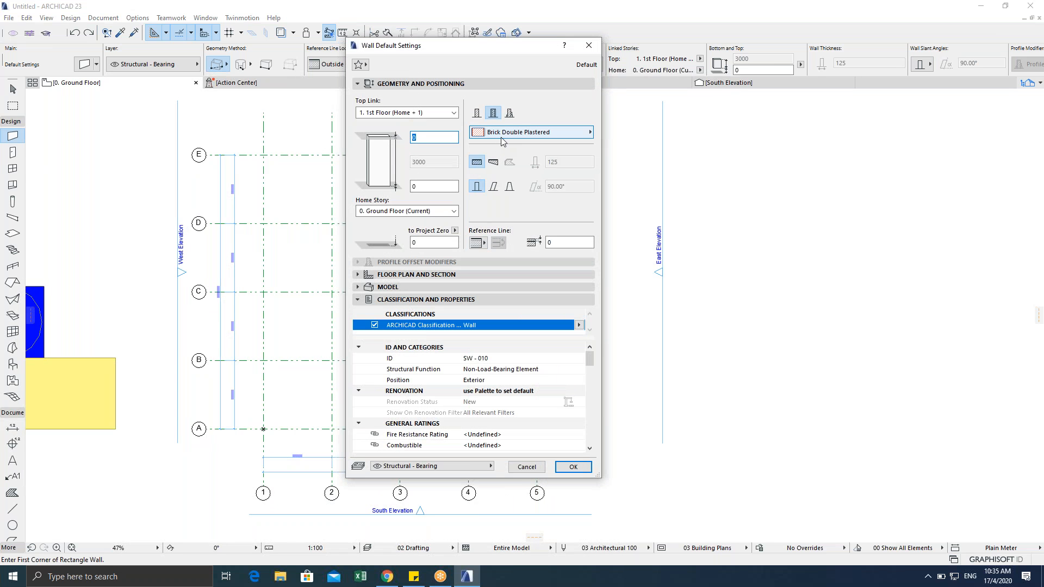
click(544, 137)
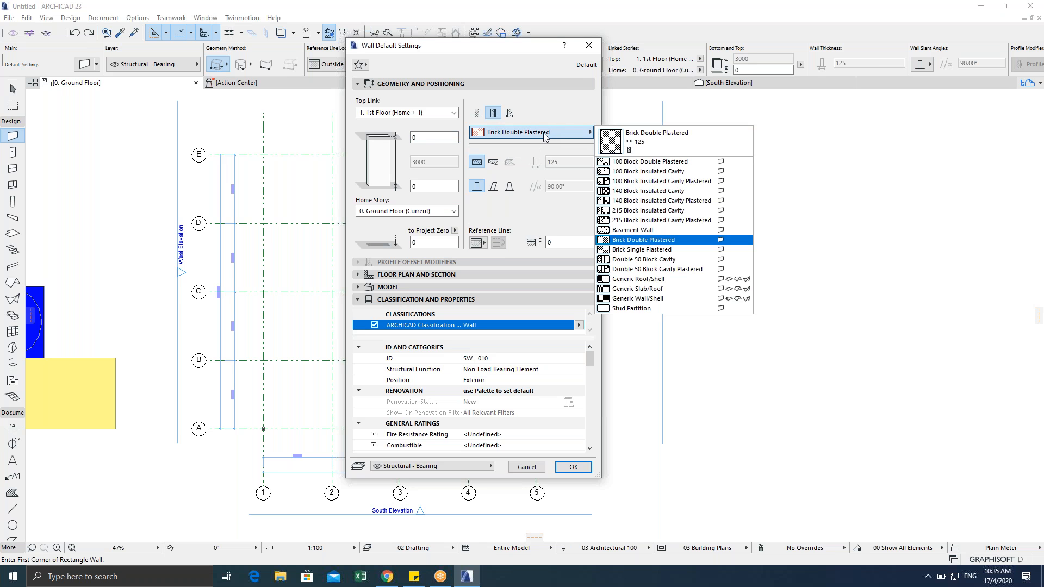
click(544, 136)
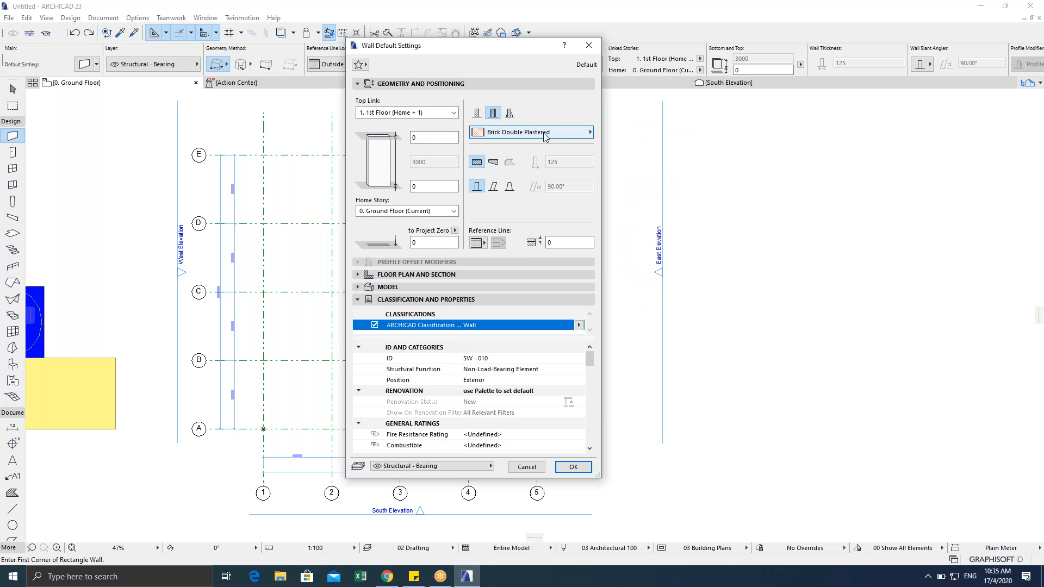
click(478, 244)
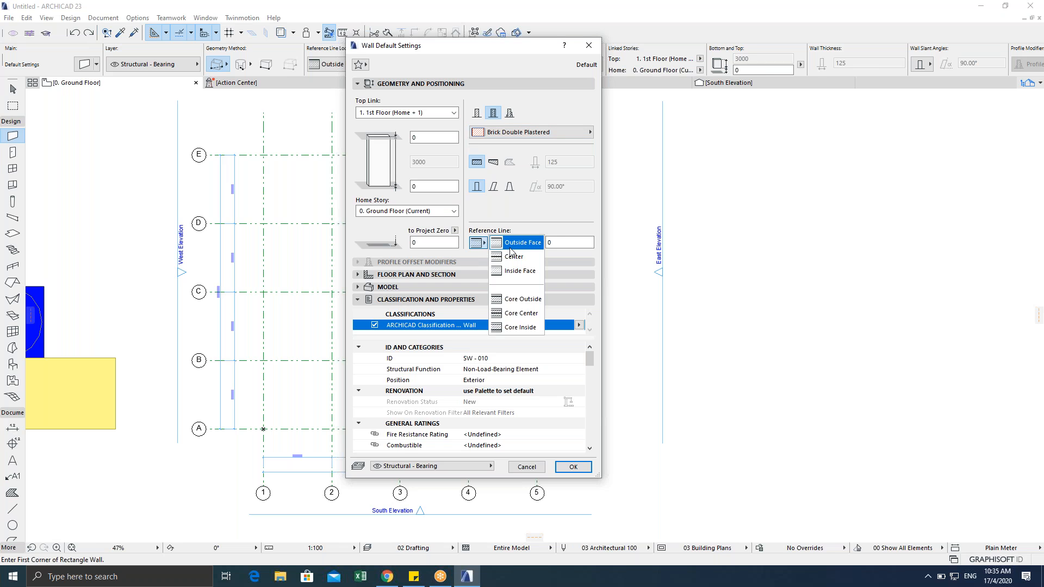
click(510, 247)
click(478, 242)
click(477, 246)
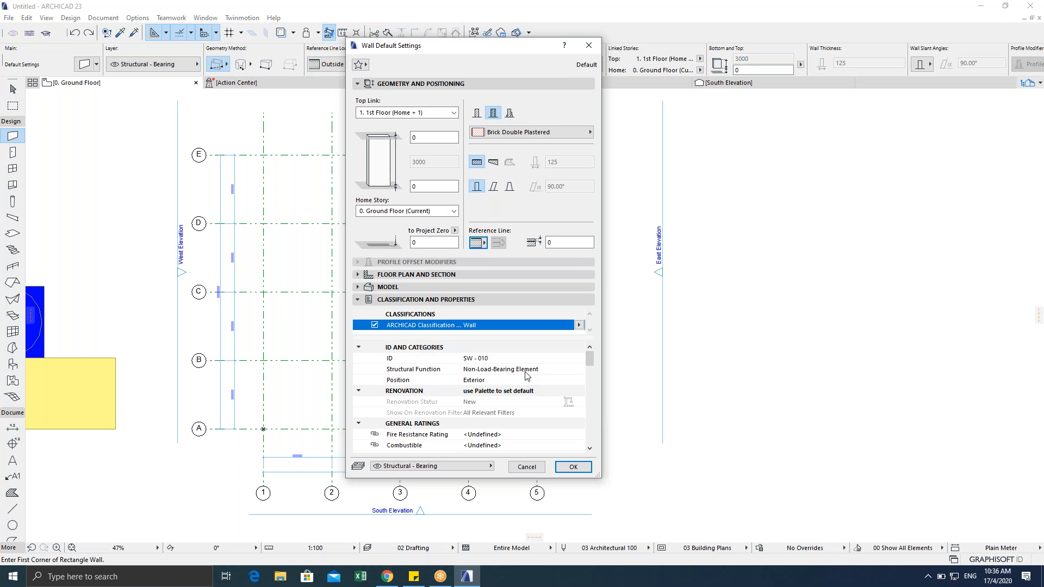
Step: Set the wall's structural function to Non-Load-Bearing Element and its position to Exterior, and accept the default settings
click(540, 375)
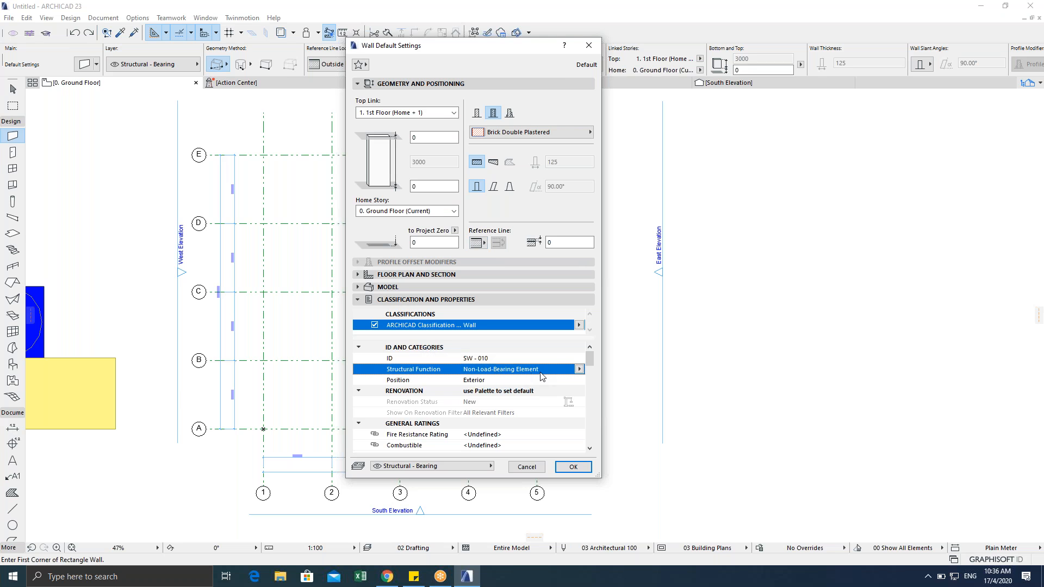
click(579, 369)
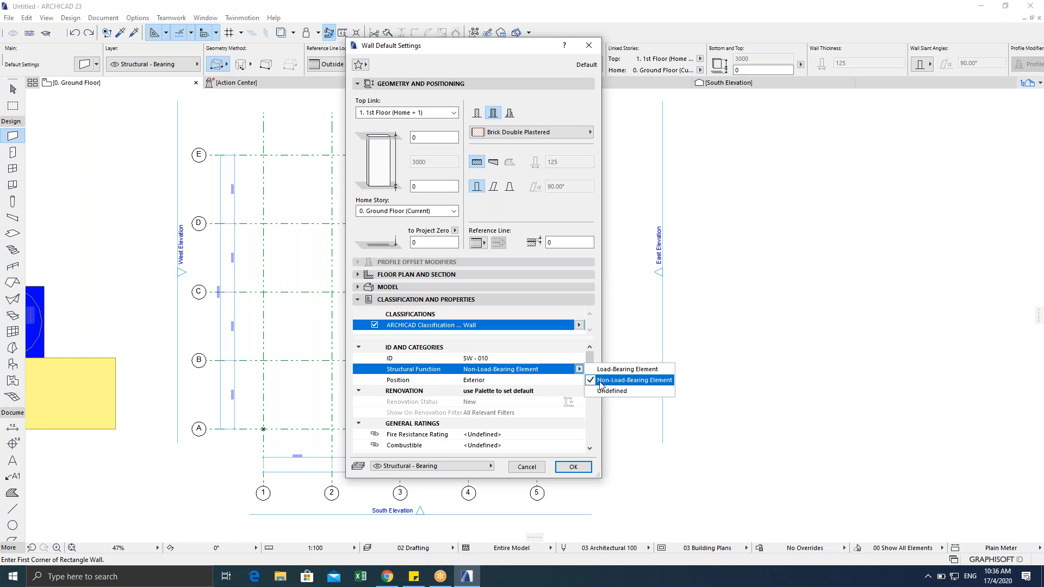
click(601, 380)
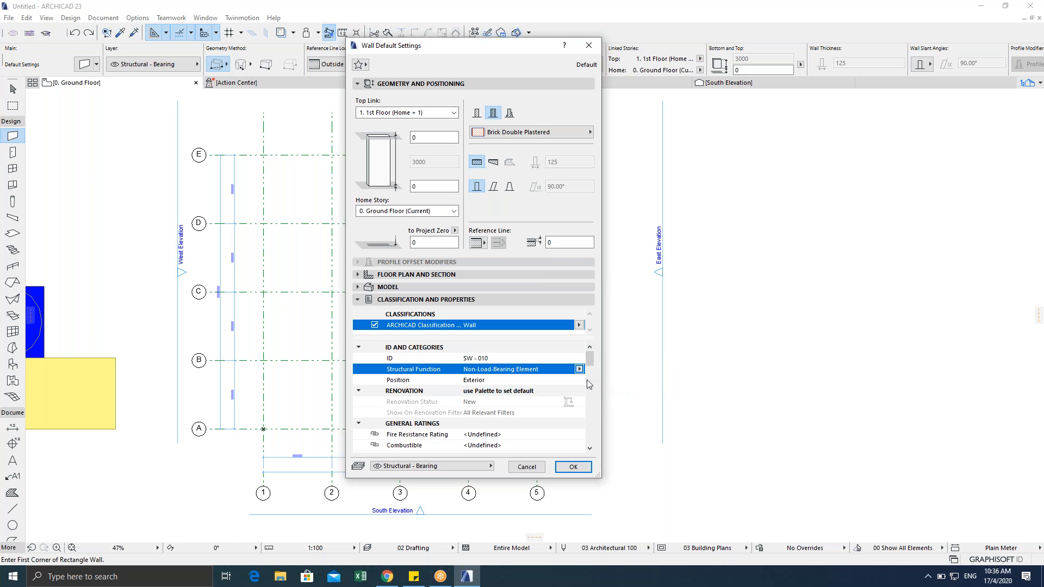
click(482, 380)
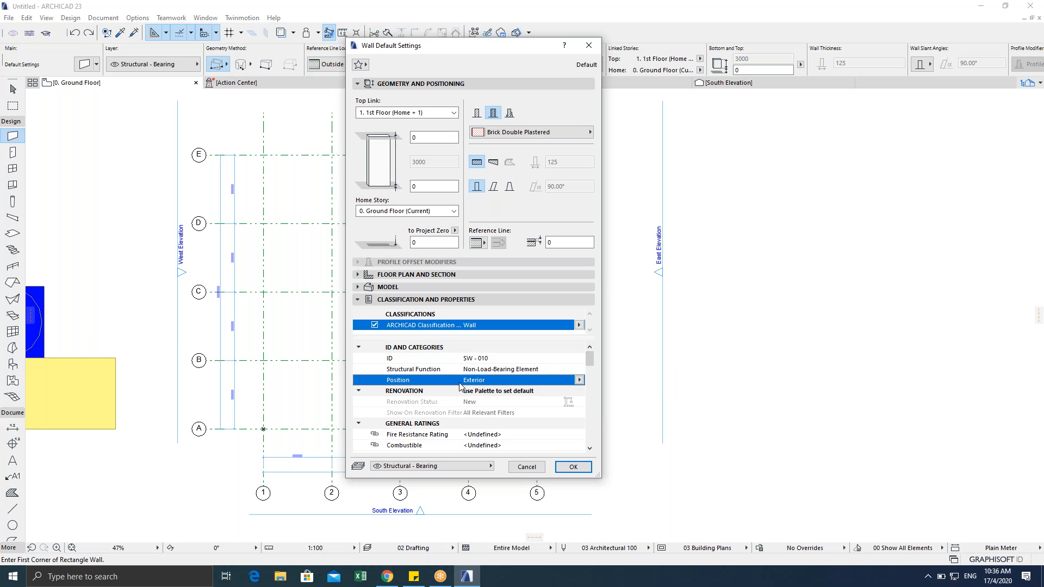
click(579, 380)
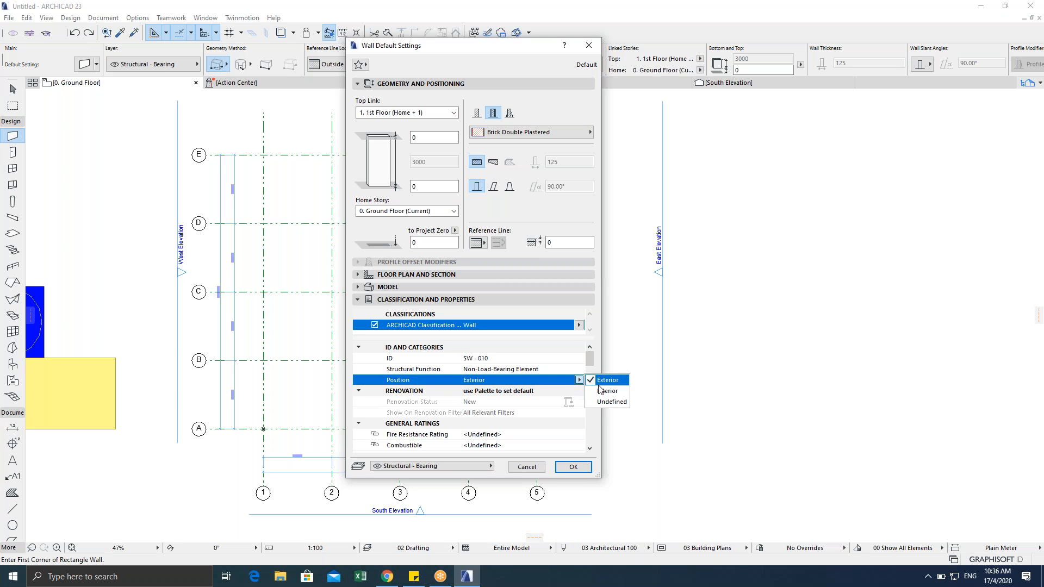
click(602, 380)
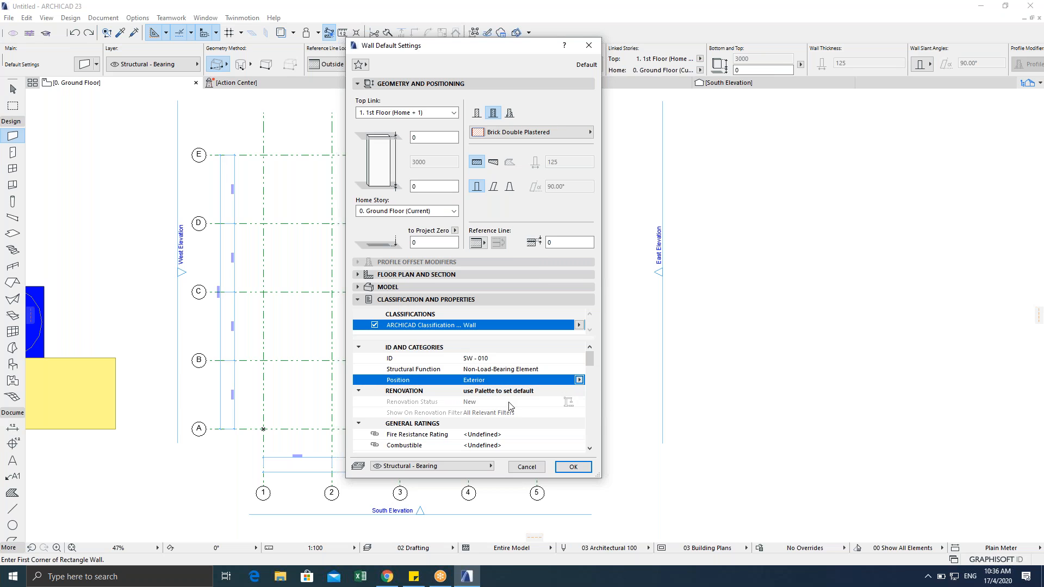
click(574, 467)
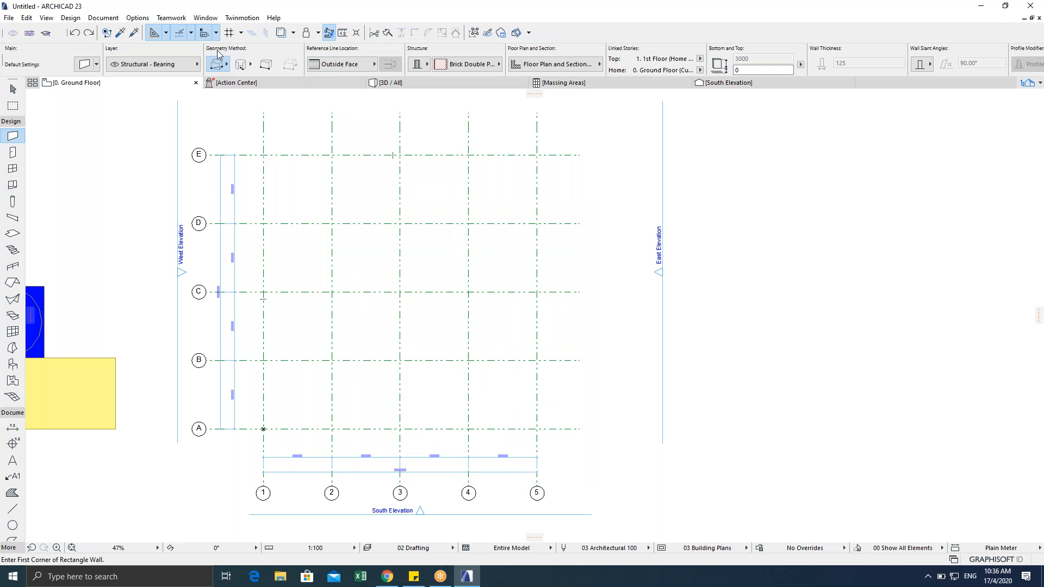
Step: Draw a rectangle of exterior walls with the rectangle geometry method from grid intersection E-1 to A-5
click(221, 70)
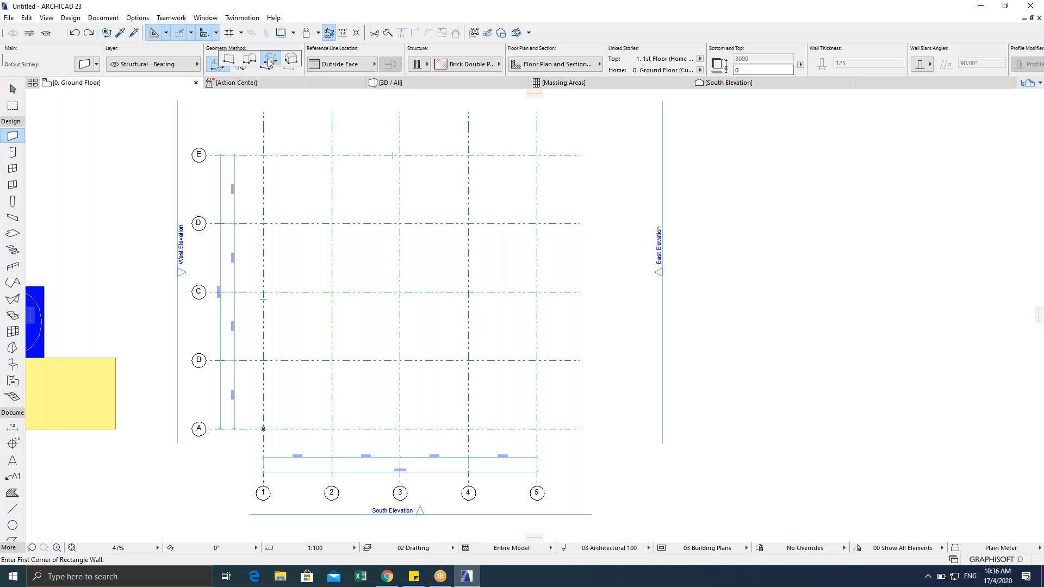
click(266, 62)
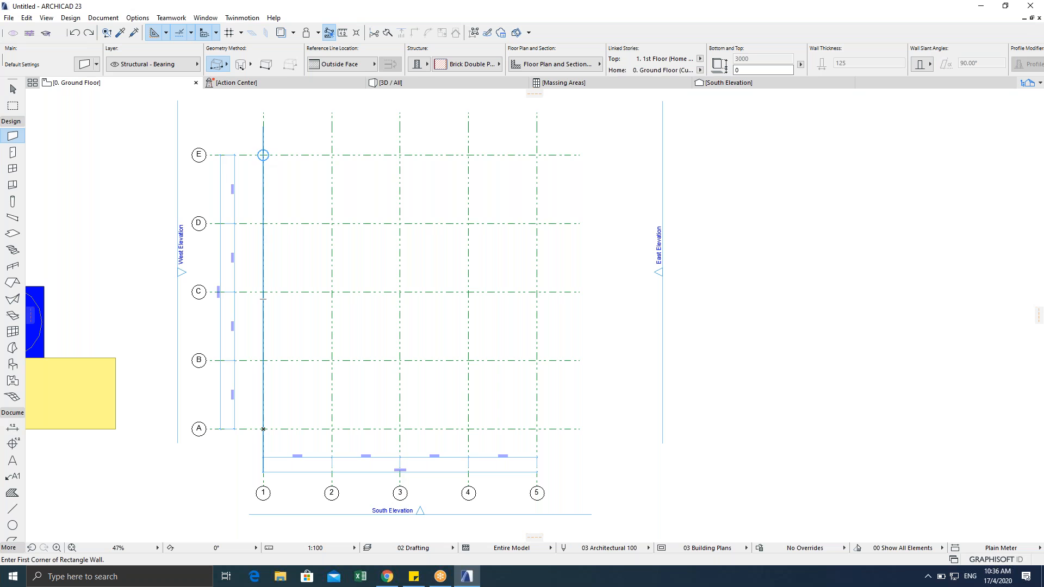
click(263, 155)
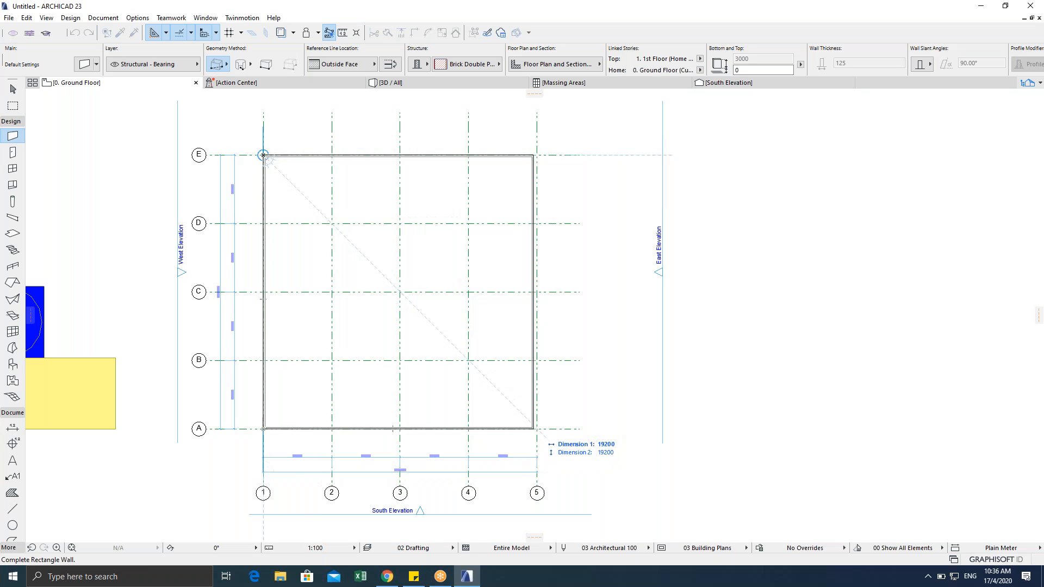
click(539, 428)
Step: Inspect how the walls align with the outer grid lines and check the reference line in the wall default settings without changing it
scroll(259, 420, up, 6)
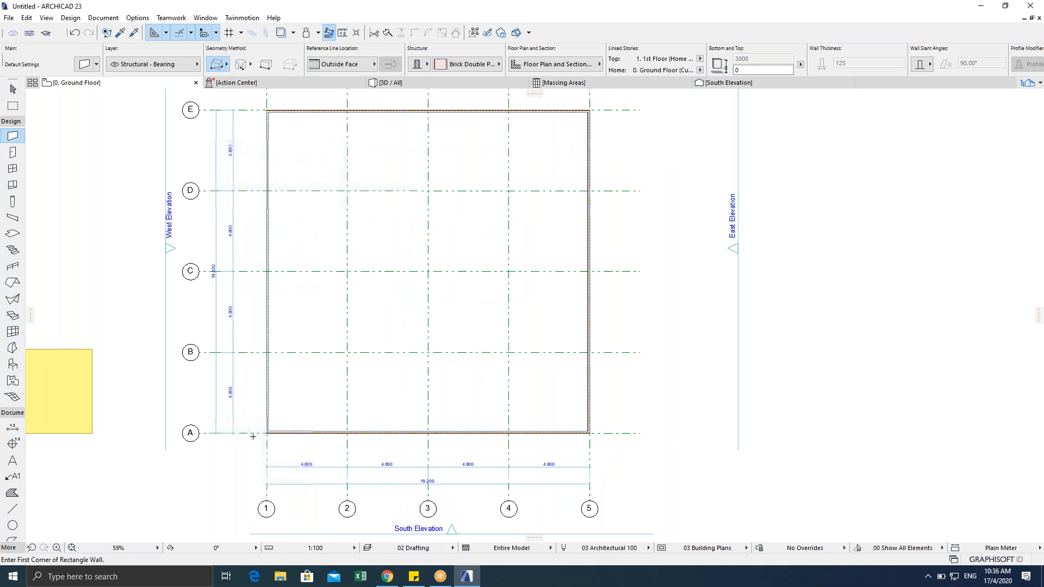
scroll(336, 430, down, 6)
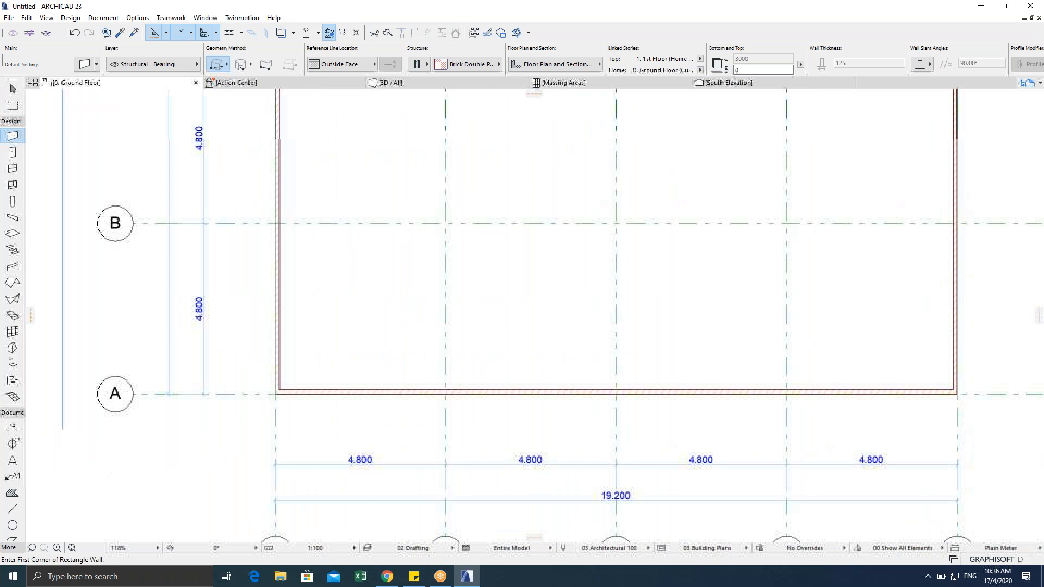
middle_drag(337, 305, 311, 338)
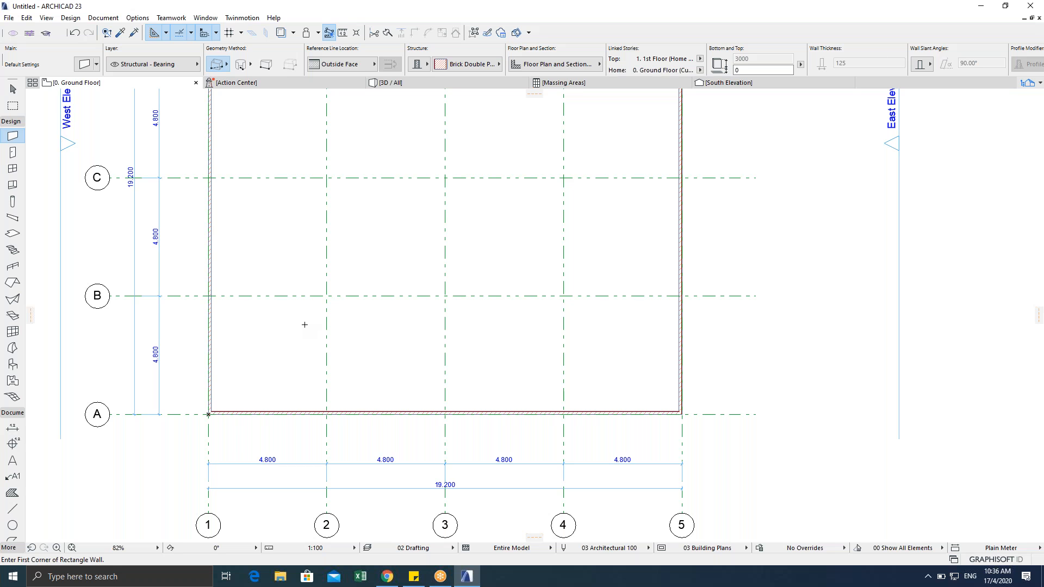
scroll(310, 250, down, 4)
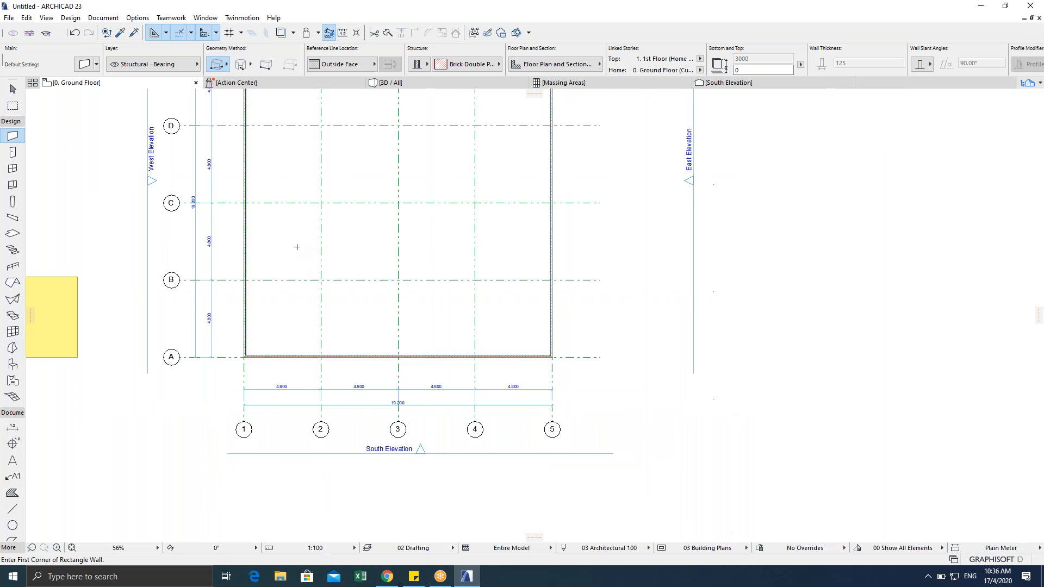
scroll(282, 370, up, 2)
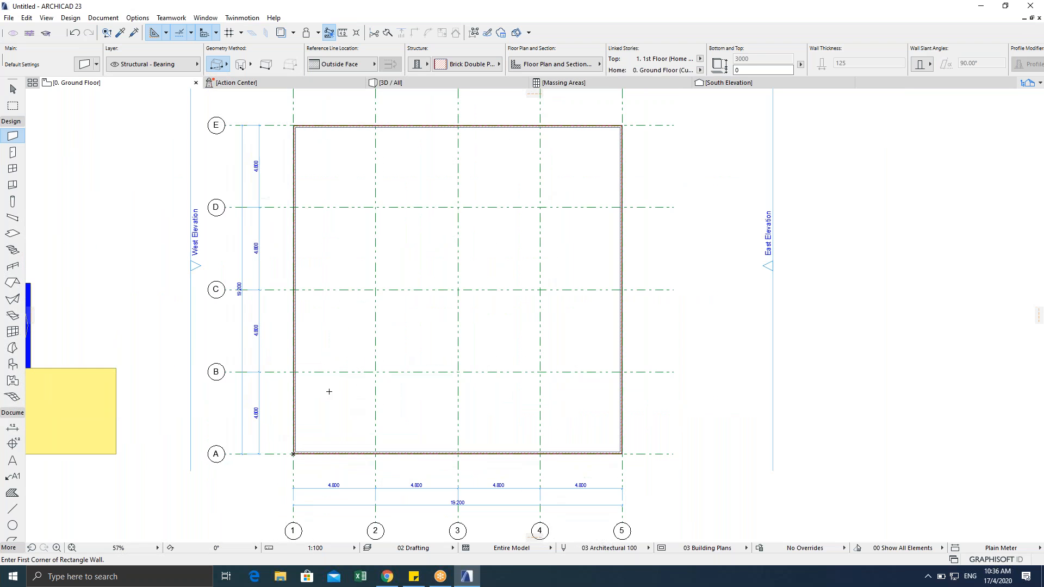
middle_drag(336, 381, 319, 421)
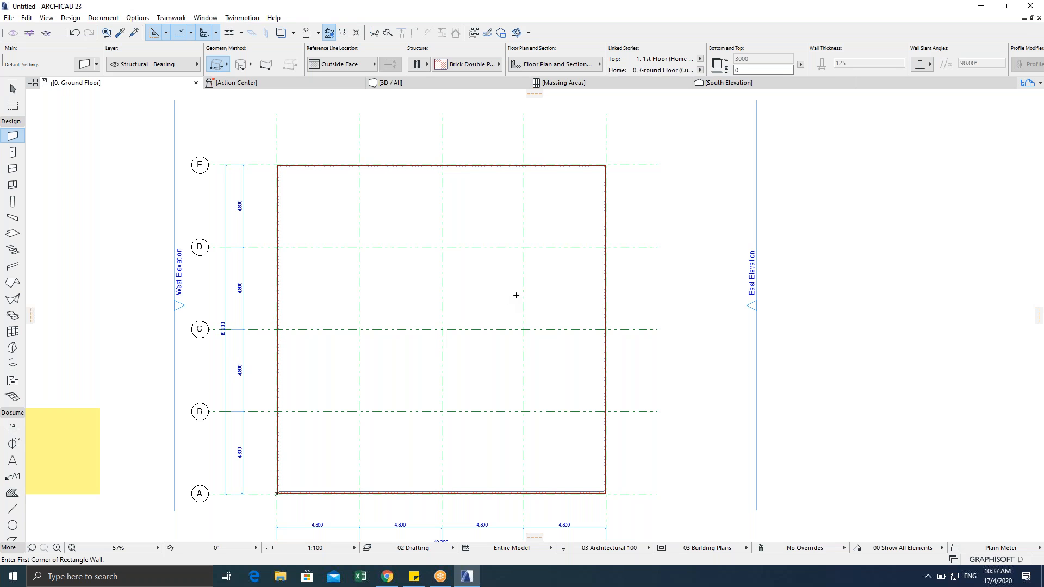
double_click(11, 137)
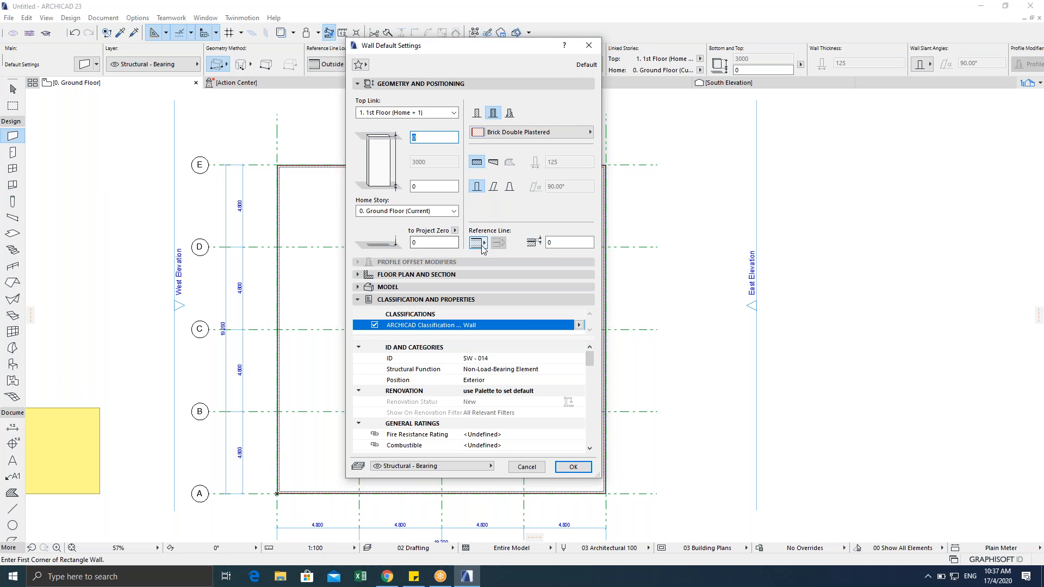
click(531, 468)
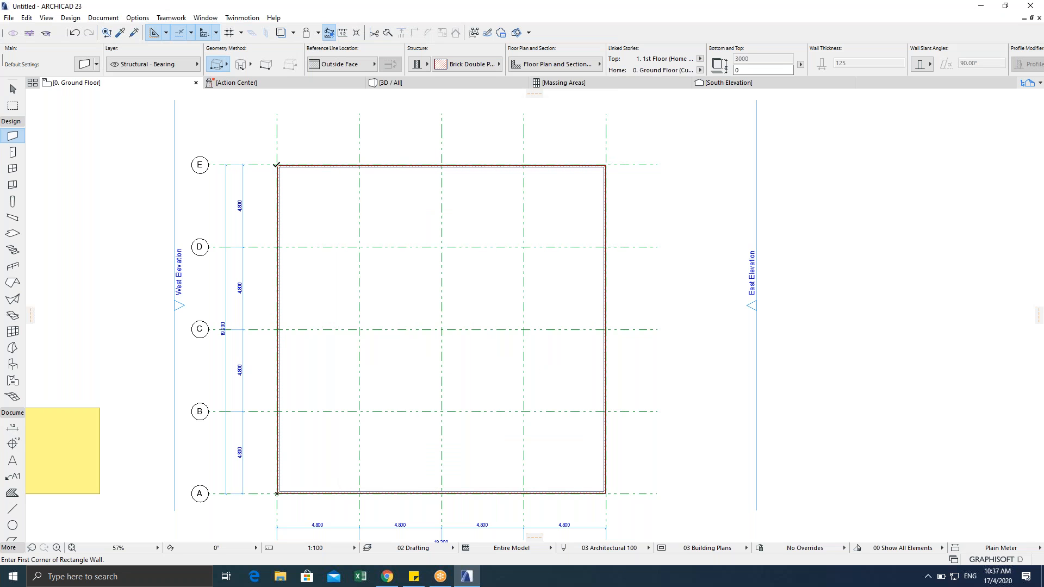
scroll(277, 206, up, 3)
scroll(286, 208, down, 5)
scroll(287, 208, down, 1)
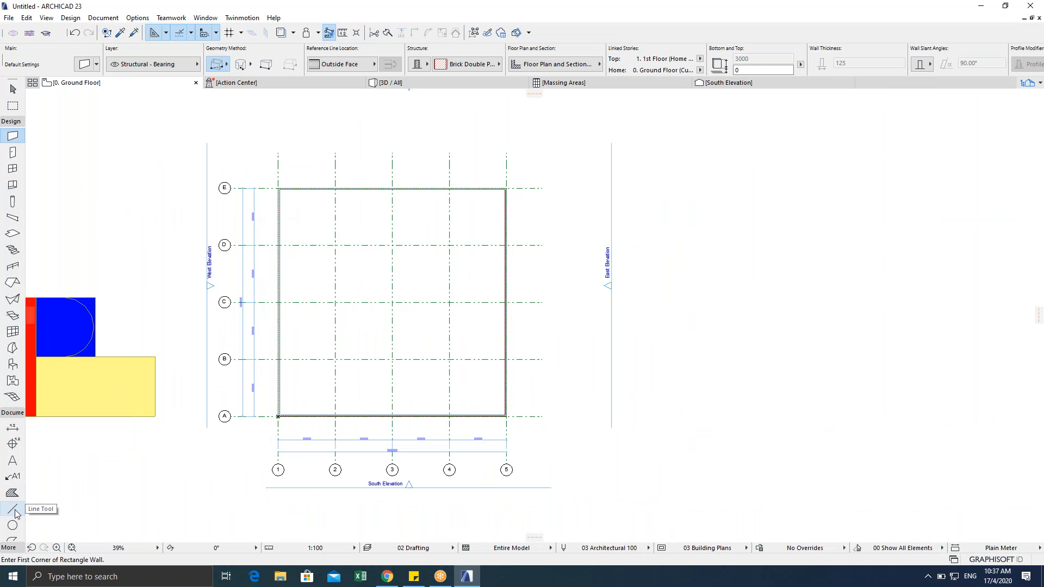
Step: Set up the Line tool with the Double Dashed line type and pen 151
click(12, 508)
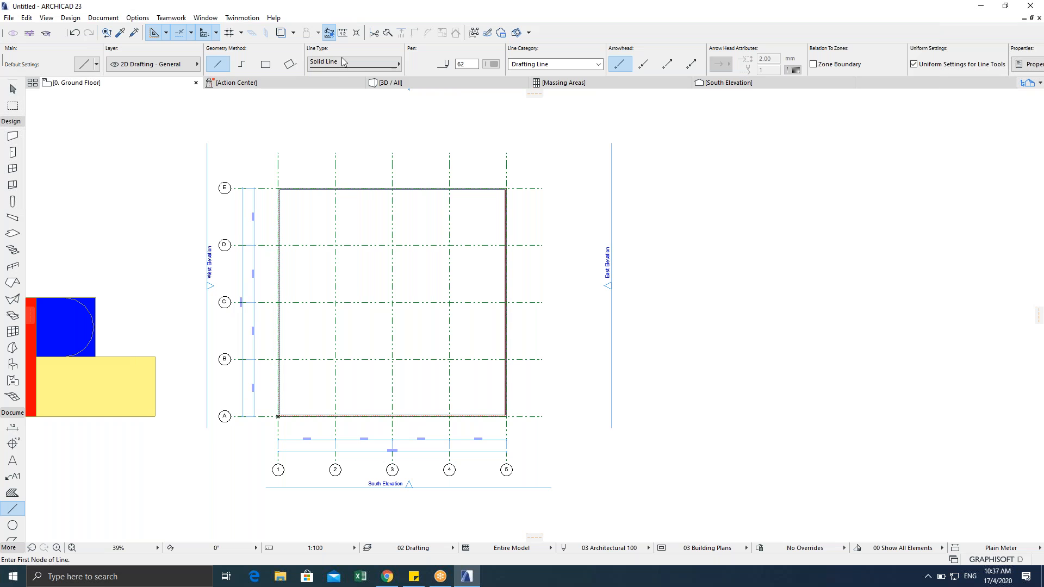
click(354, 64)
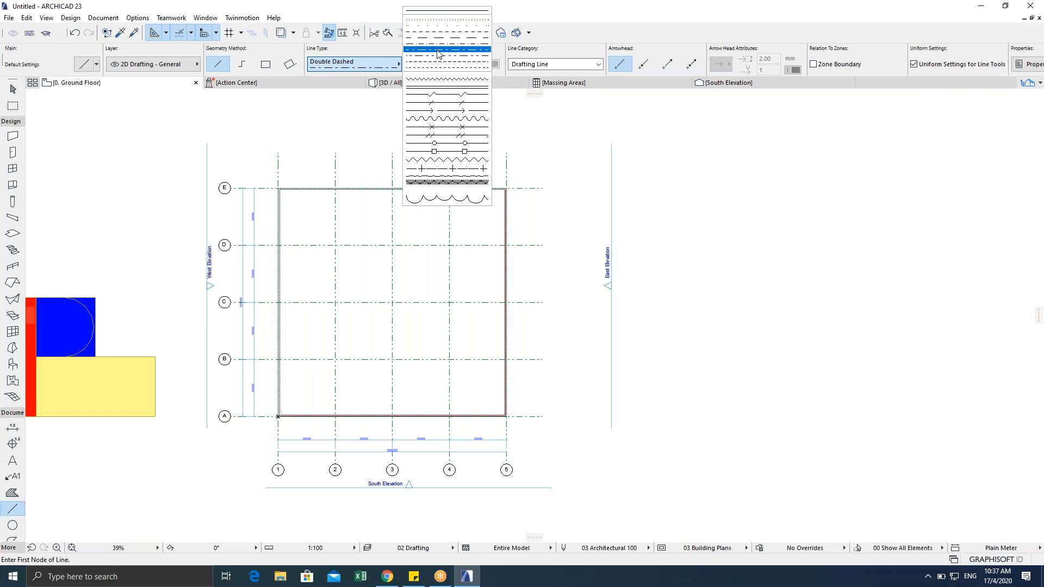
click(438, 53)
click(491, 64)
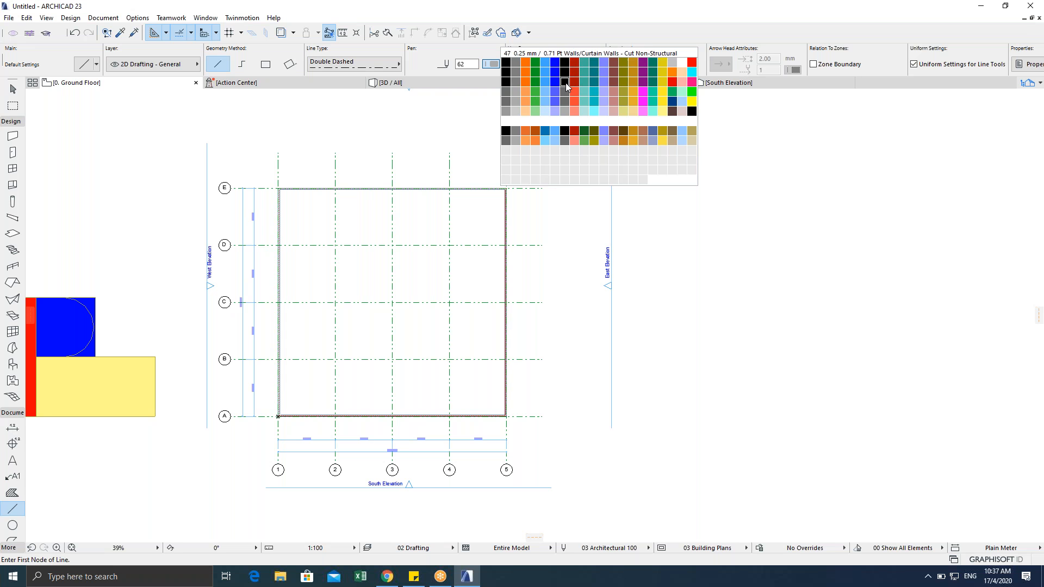
click(603, 140)
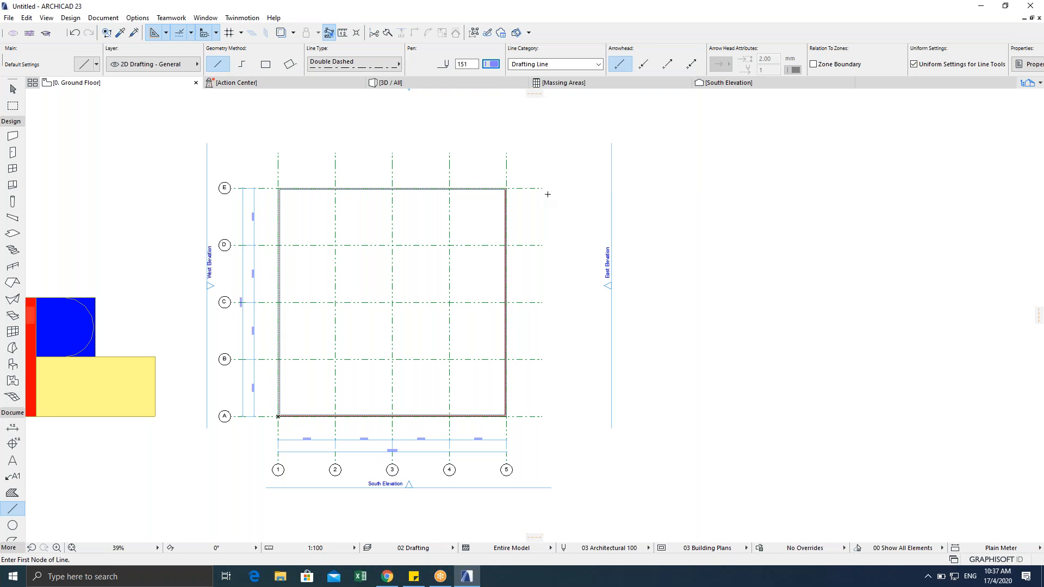
Step: Draw a rectangular line along the outer wall faces from grid intersection E-1 to A-5, check its corner and leave the Line tool
scroll(275, 194, up, 8)
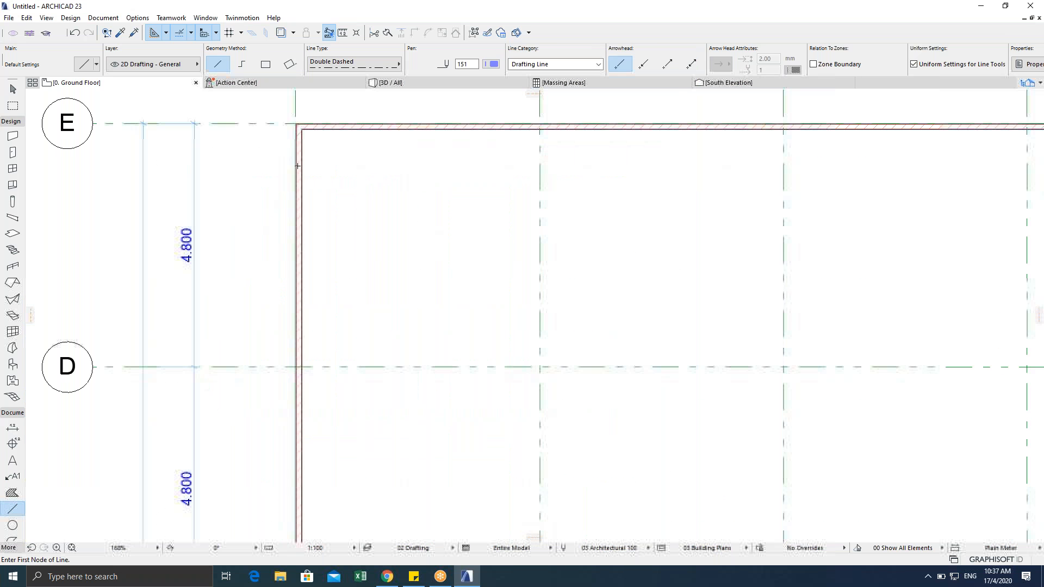
click(265, 63)
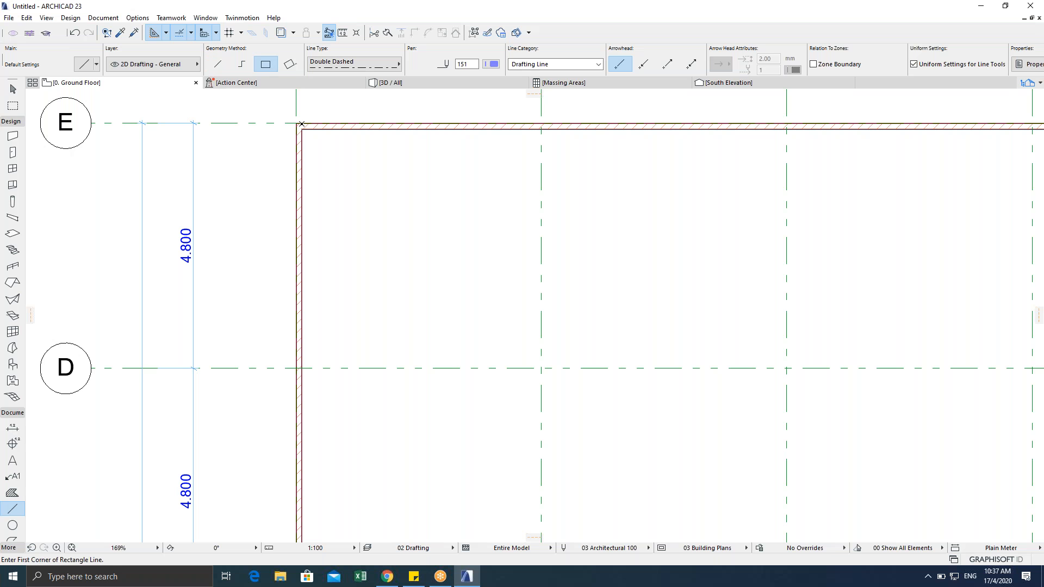
click(297, 124)
scroll(380, 277, down, 5)
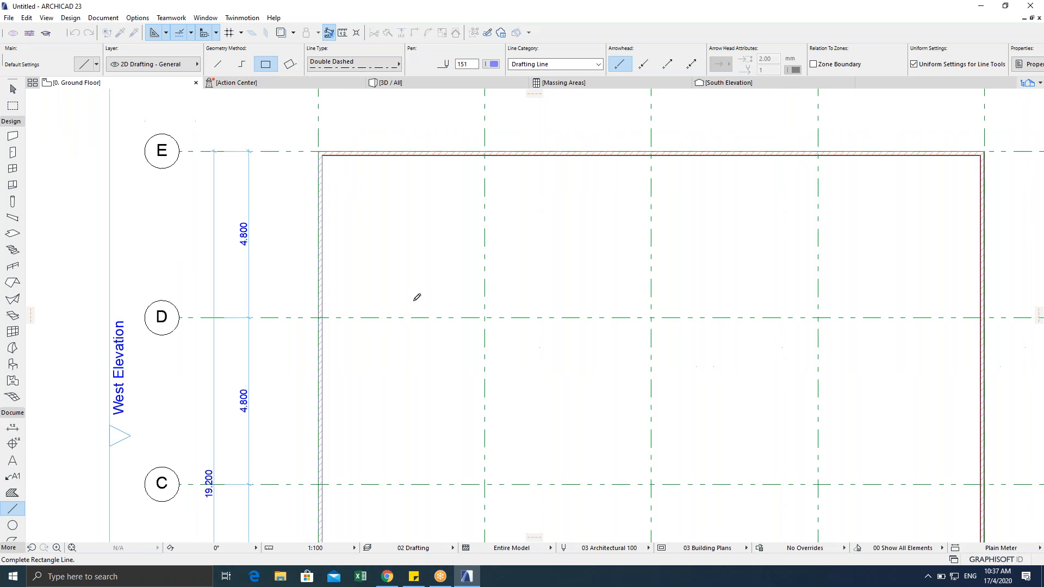
click(679, 425)
scroll(328, 298, up, 5)
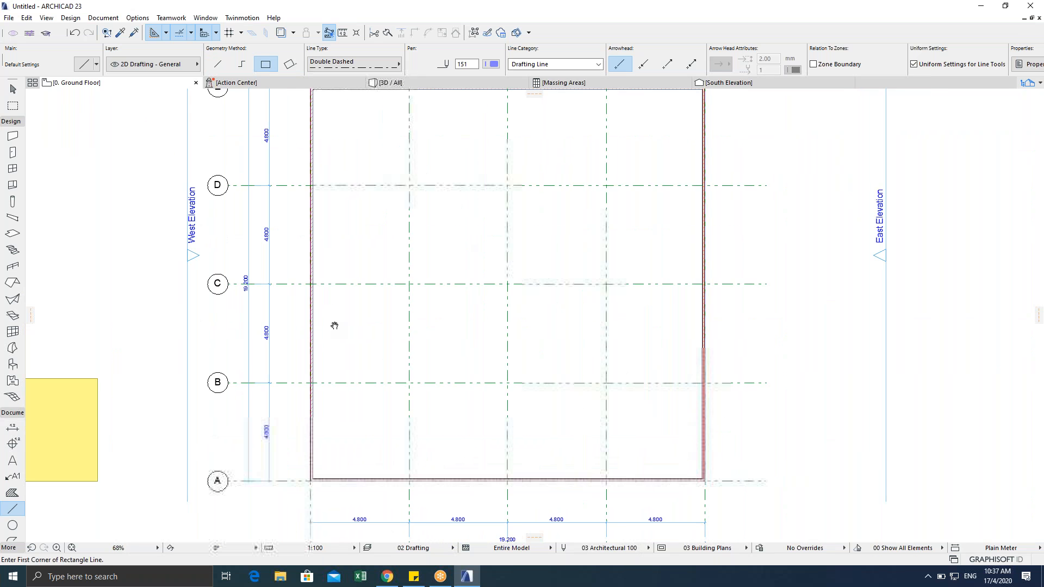
middle_drag(328, 305, 339, 418)
scroll(358, 210, up, 1)
scroll(331, 91, down, 3)
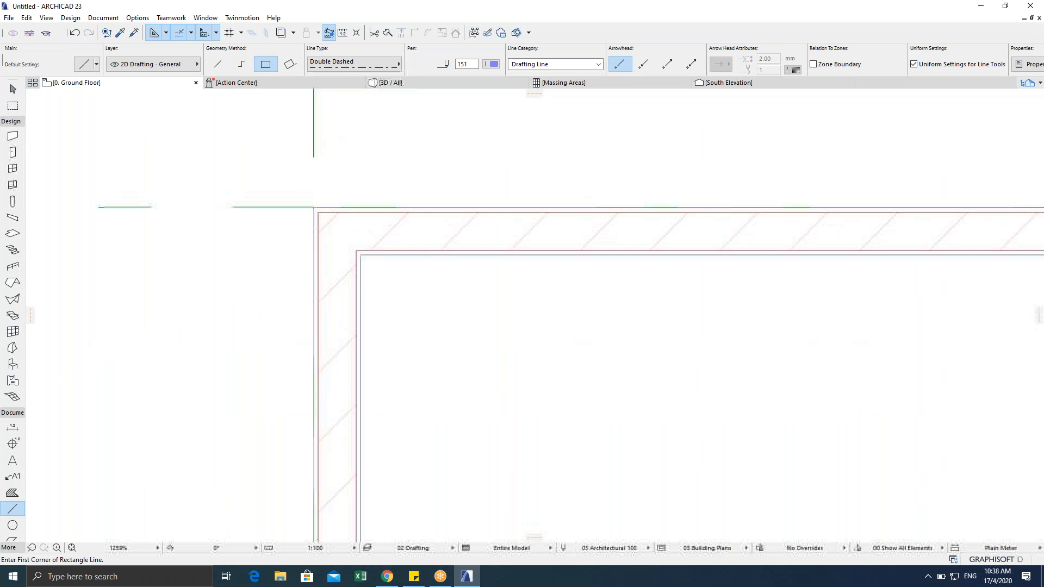
scroll(354, 229, down, 7)
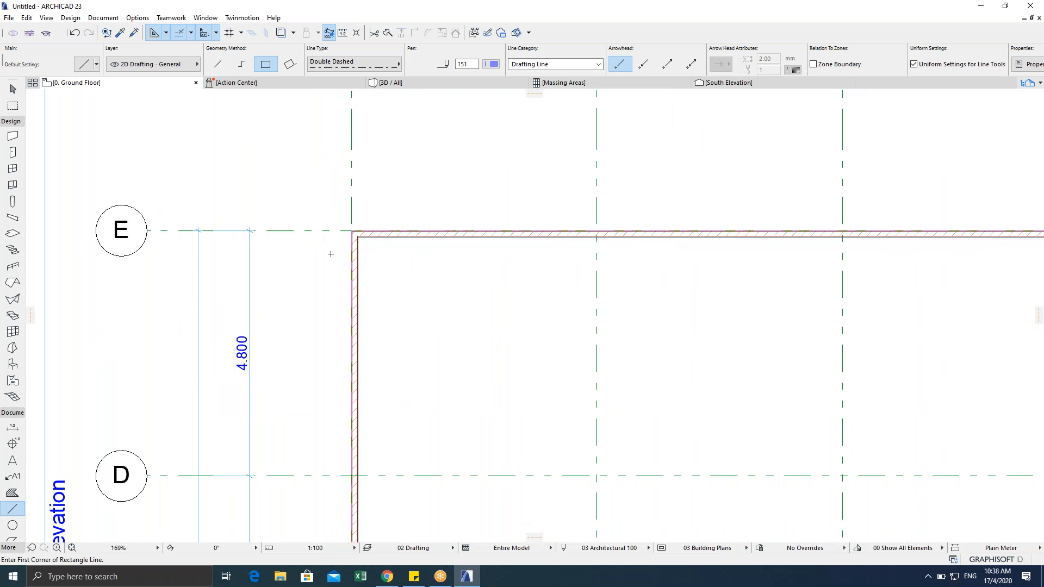
key(Escape)
key(Escape)
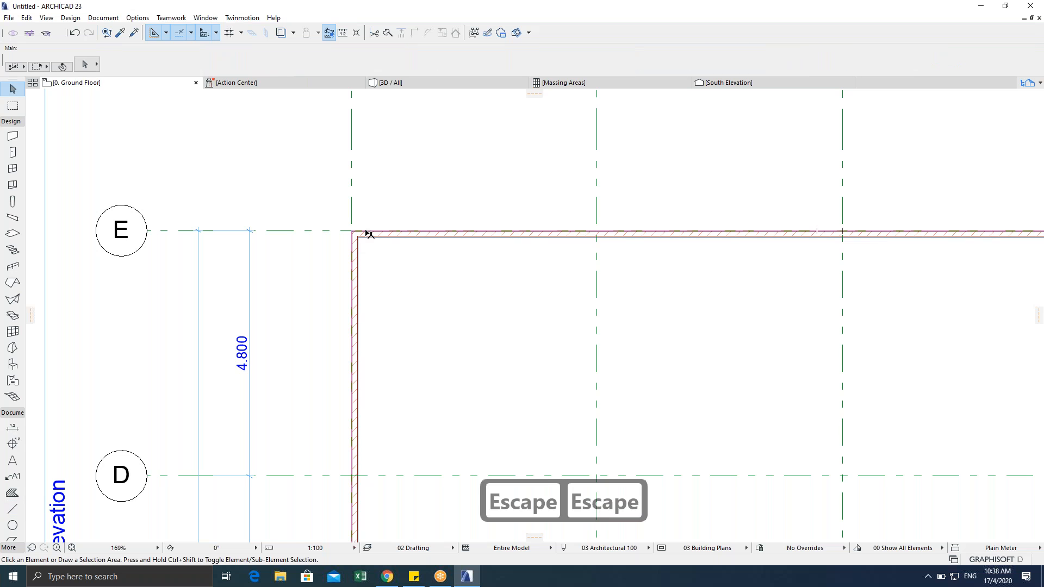
Step: Select all the dashed outline lines and try to drag a copy of them from grid intersection E-1
click(13, 509)
key(ctrl+a)
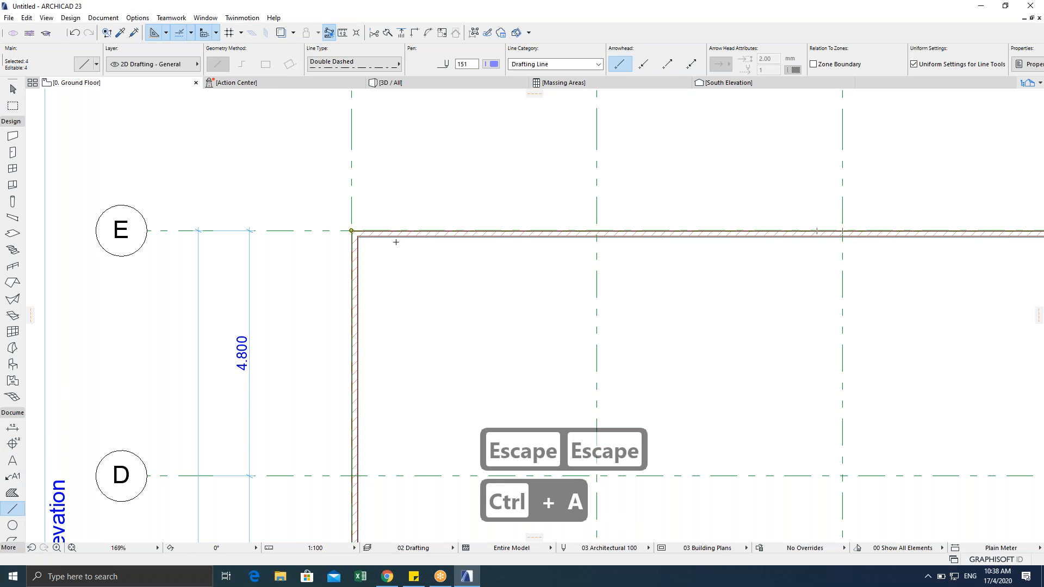
key(ctrl+shift+d)
click(351, 231)
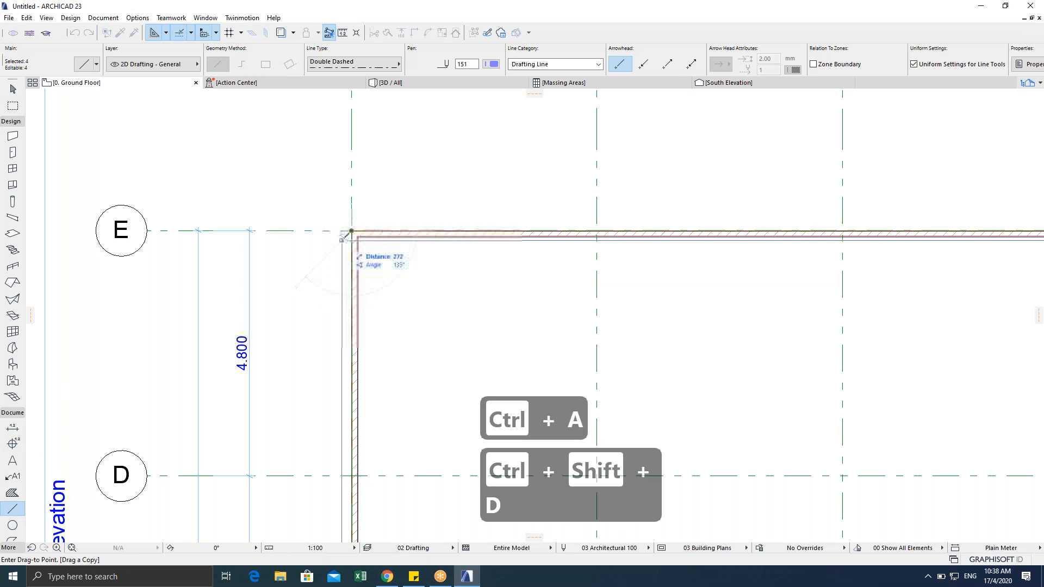
click(352, 231)
click(407, 231)
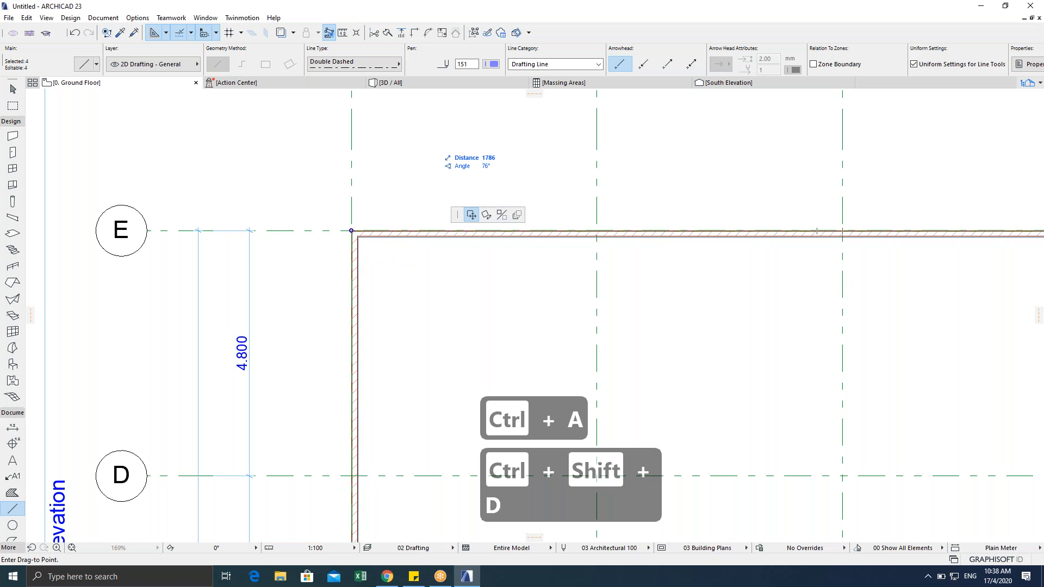
scroll(322, 179, down, 1)
middle_drag(322, 179, 287, 277)
scroll(335, 190, down, 1)
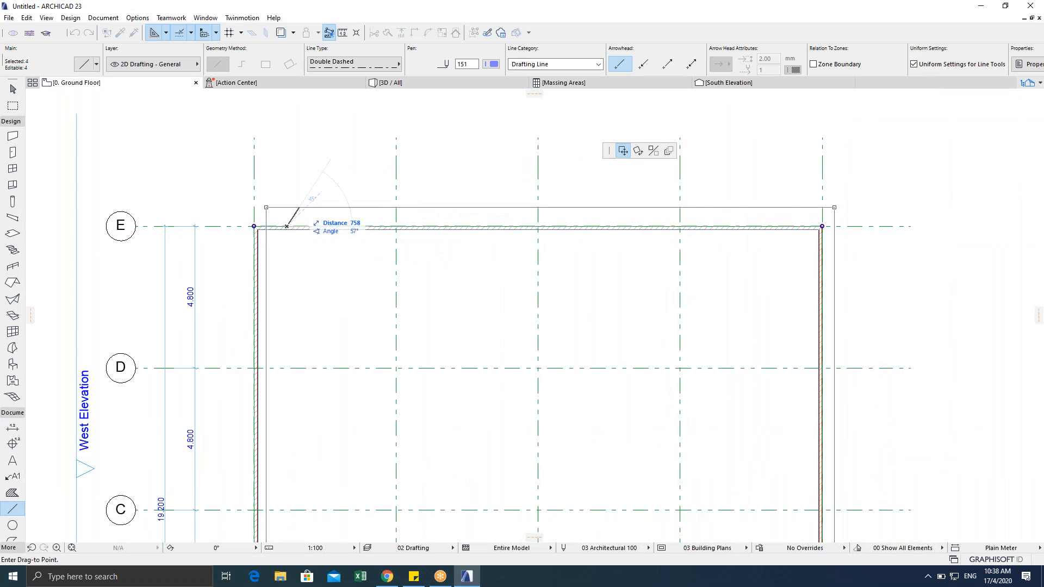
key(Escape)
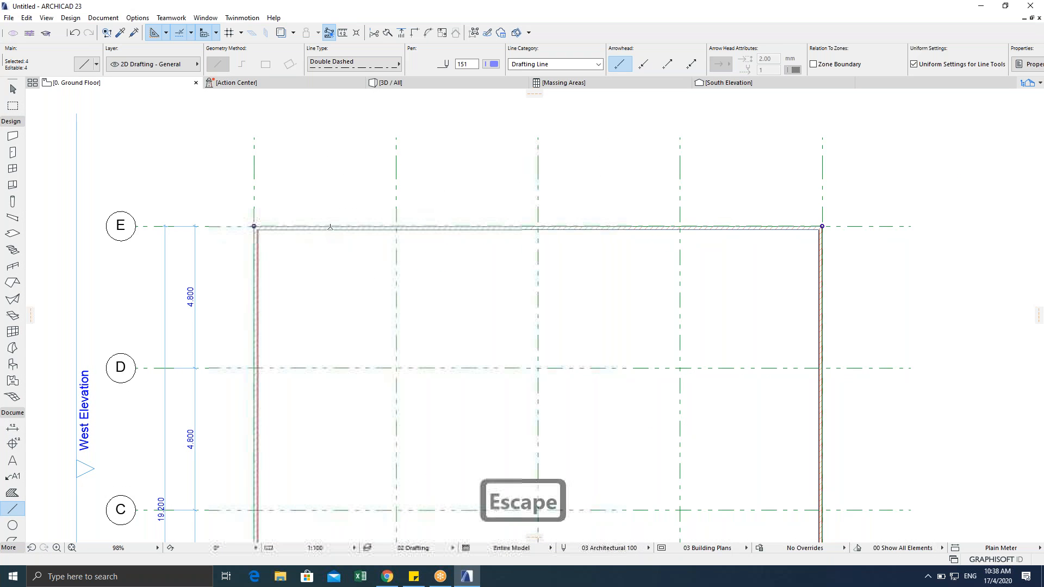
Step: Suspend grouping and offset all edges of the dashed outline outward by 3048 mm
key(alt+g)
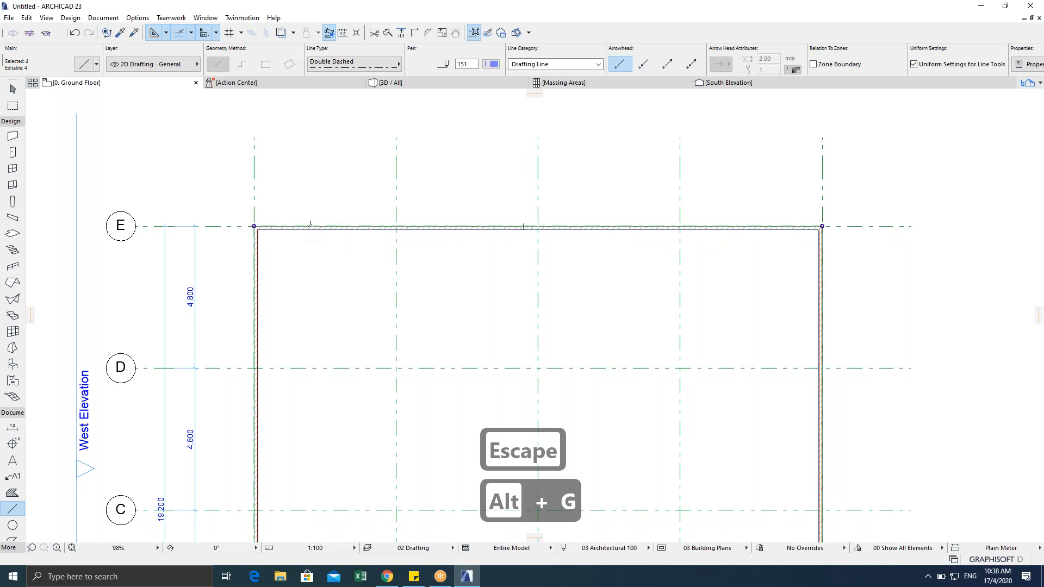
click(310, 226)
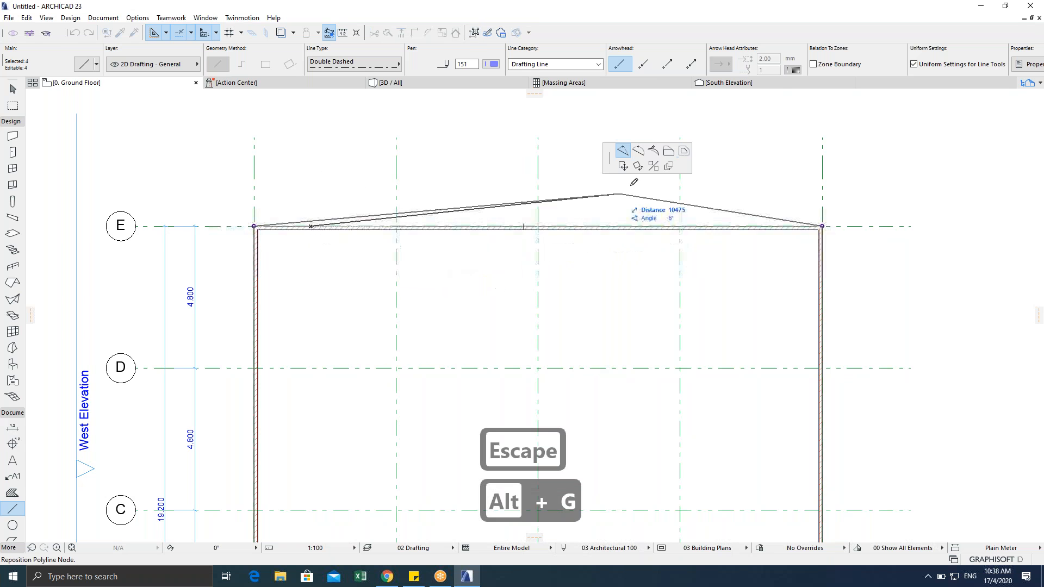
click(683, 151)
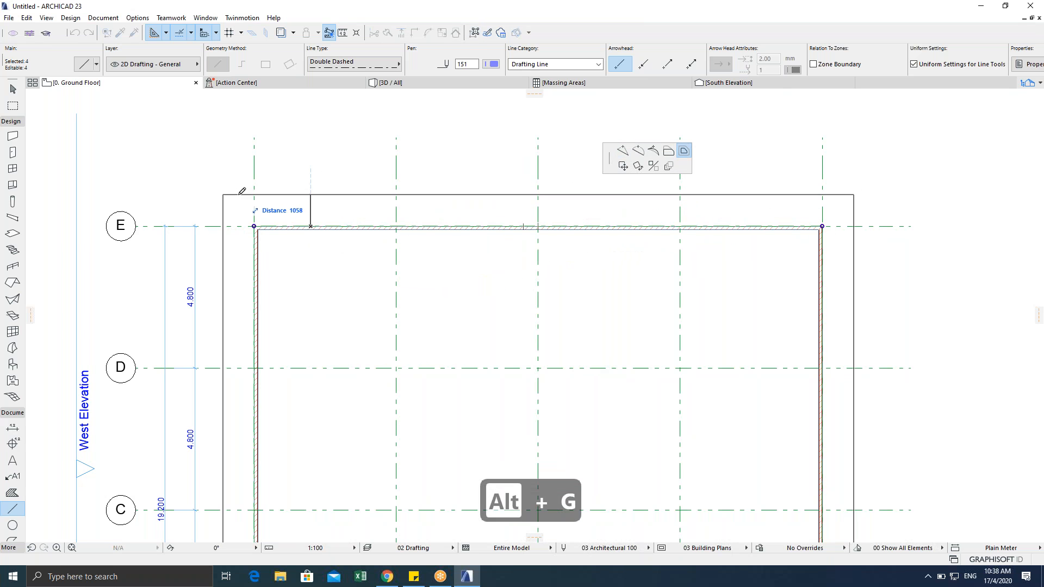
key(Tab)
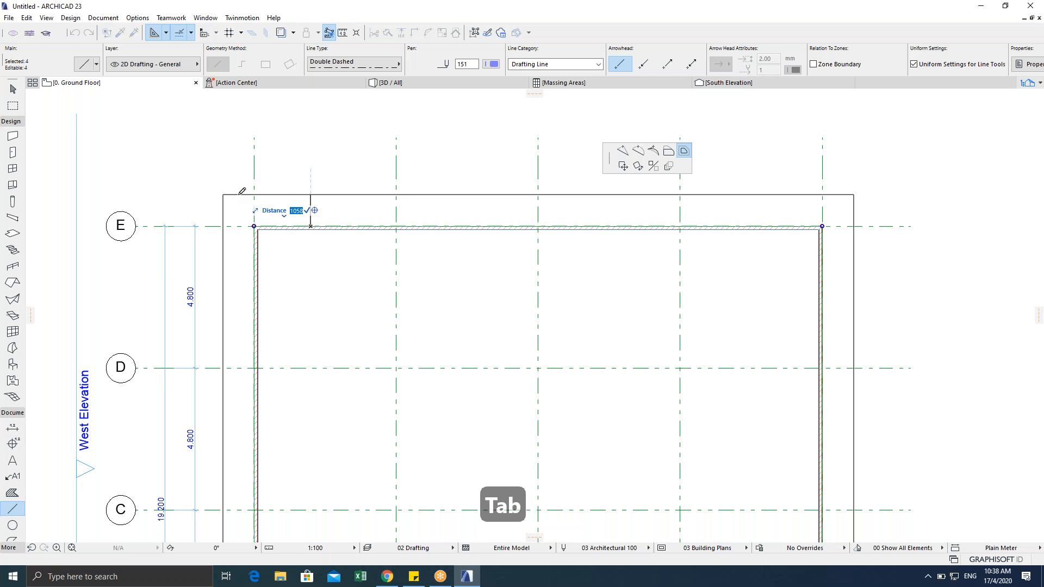
text(3048)
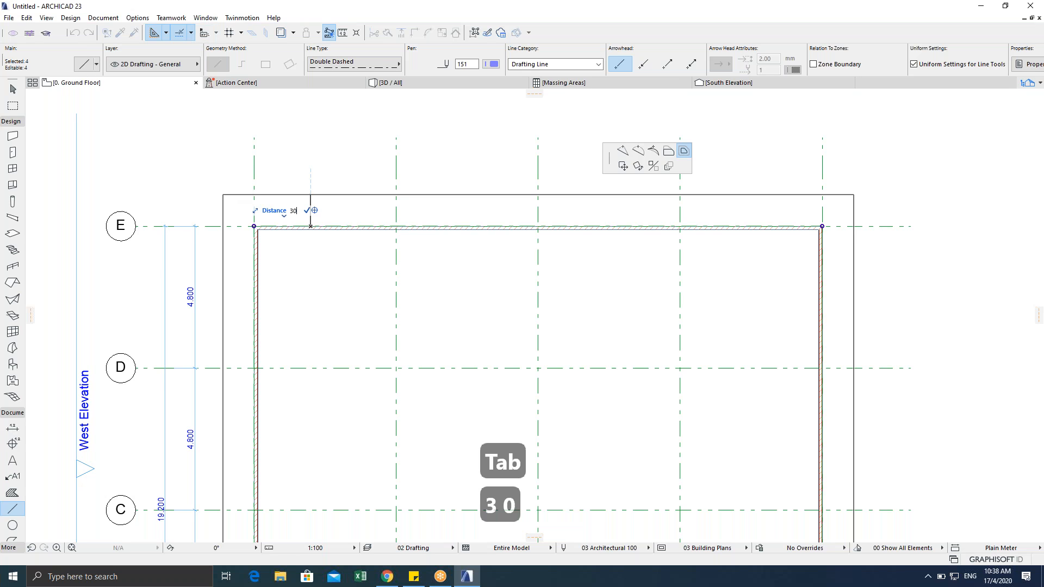
key(Return)
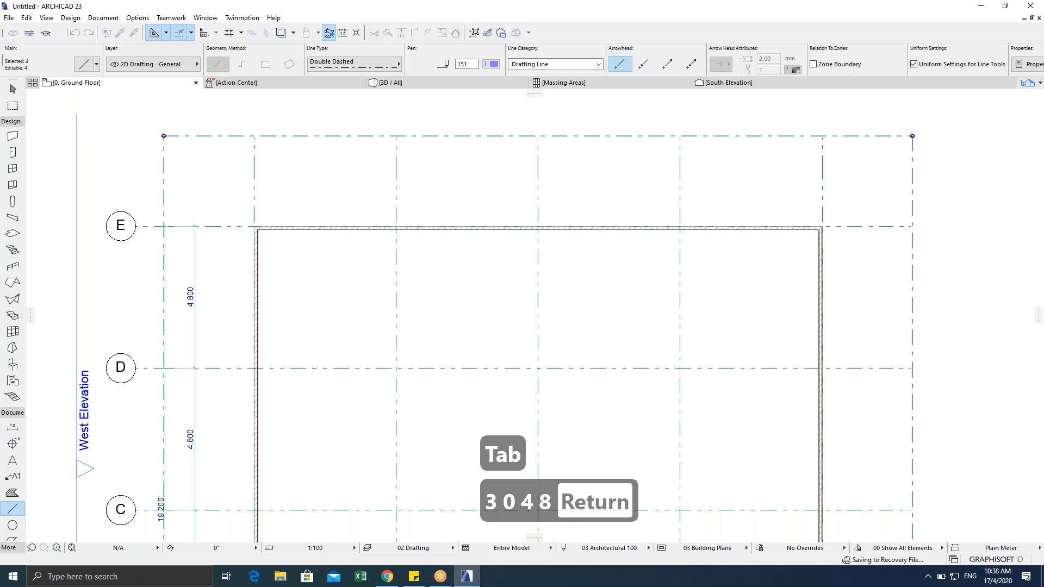
Step: Examine the offset outline and how the walls meet the grid at corners E-5 and E-1, and check the wall along grid line E
scroll(319, 93, down, 3)
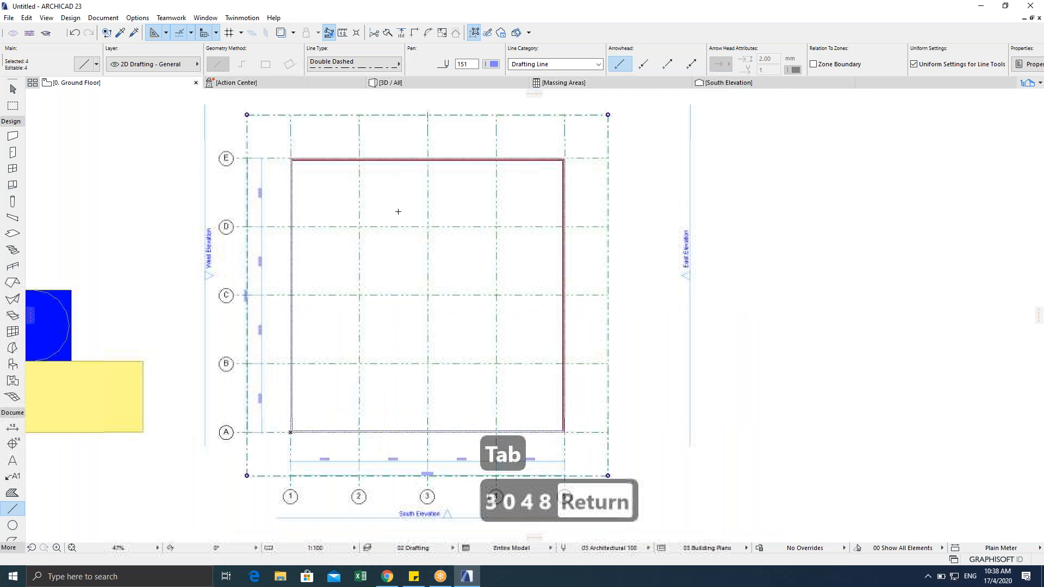
scroll(592, 158, up, 2)
middle_drag(667, 154, 660, 201)
click(661, 200)
scroll(551, 214, up, 5)
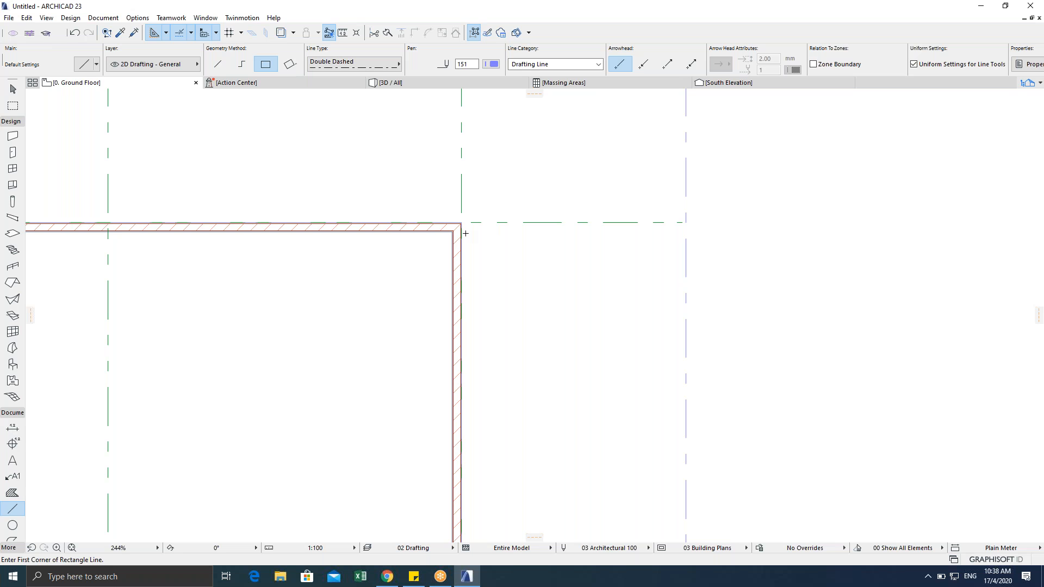
scroll(458, 228, up, 3)
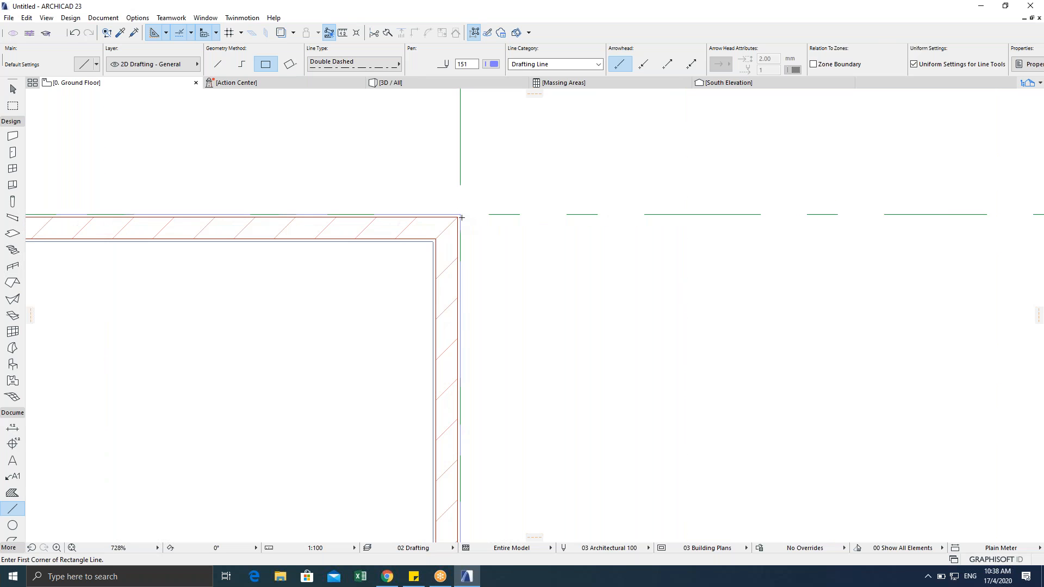
scroll(462, 224, down, 4)
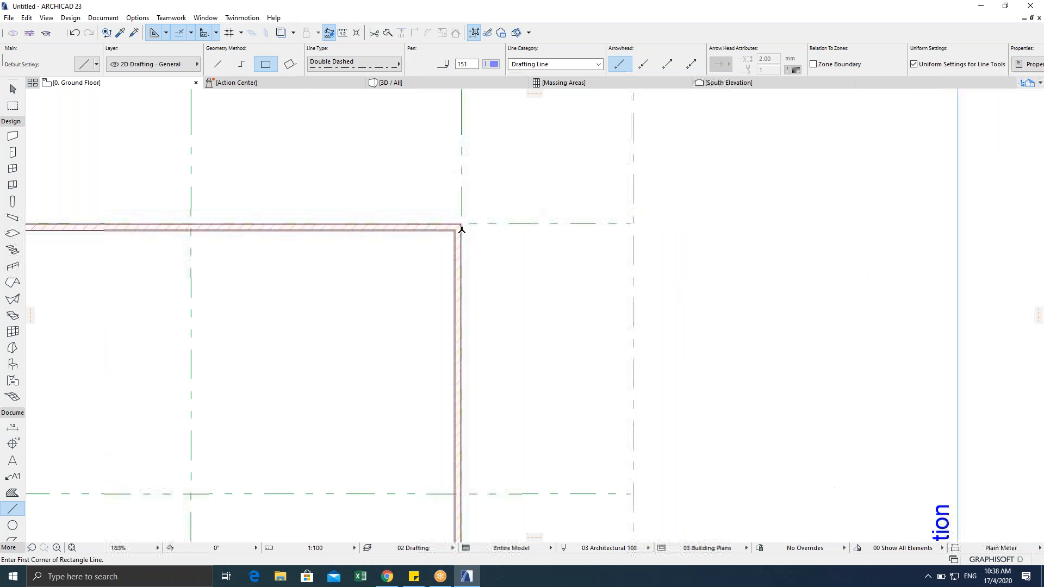
scroll(451, 235, down, 2)
middle_drag(329, 180, 541, 205)
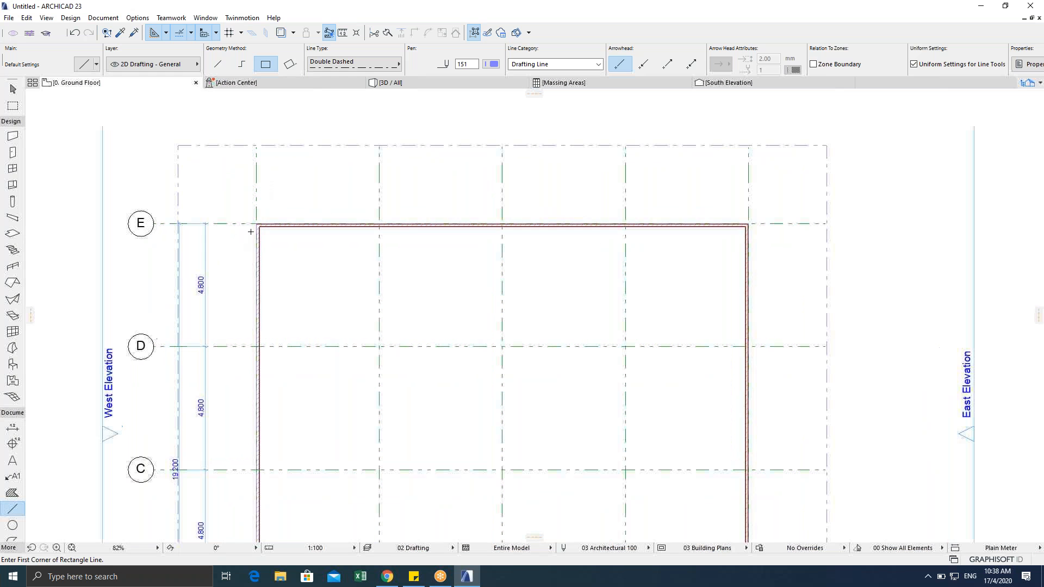
scroll(244, 240, up, 3)
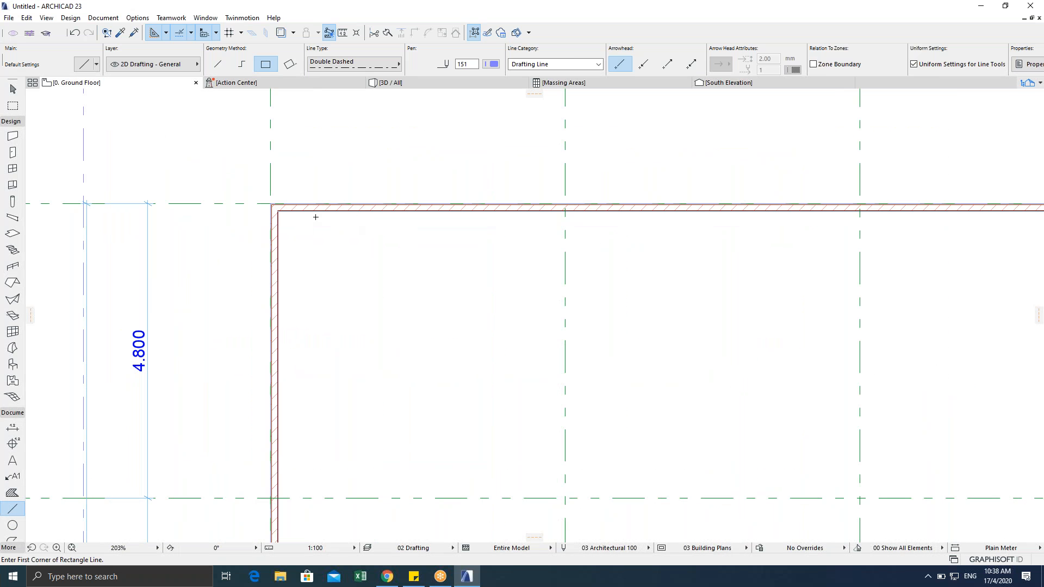
scroll(329, 219, down, 2)
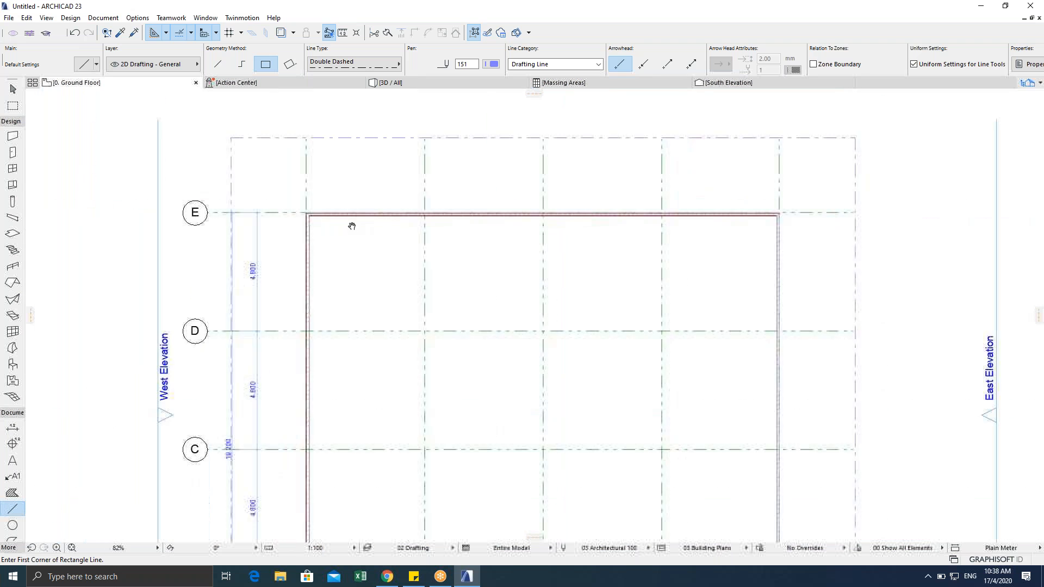
scroll(308, 222, up, 1)
key(Escape)
click(309, 211)
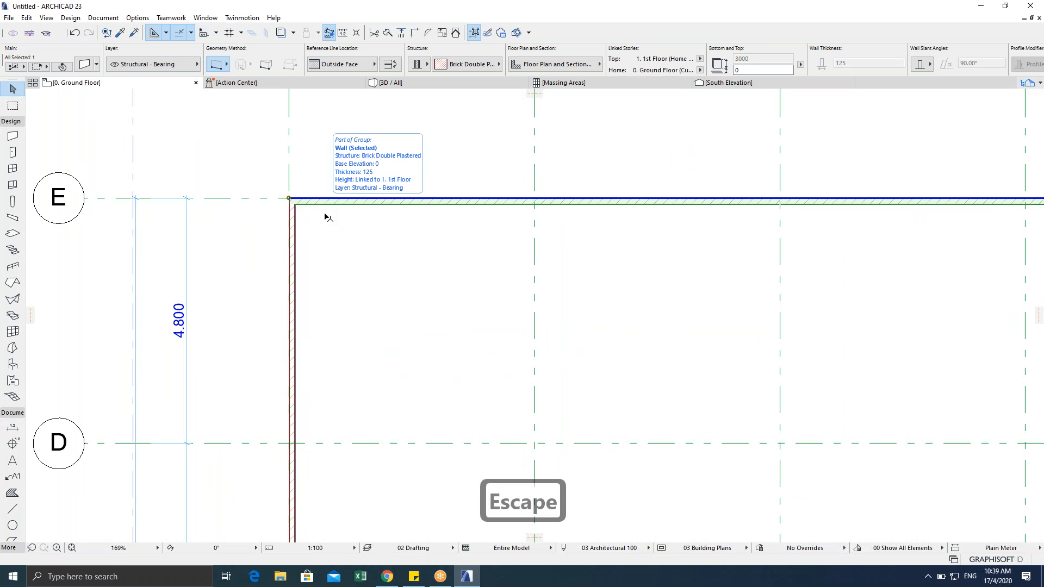
scroll(367, 235, down, 5)
key(Escape)
key(Escape)
key(Escape)
key(Escape)
middle_drag(232, 214, 264, 197)
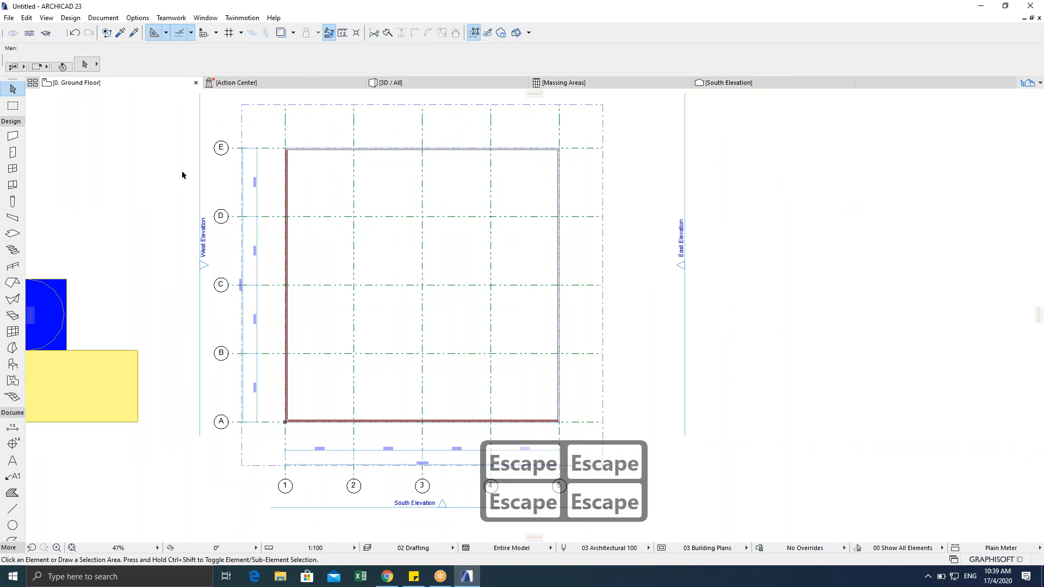
Step: Undo the outline offset, the dragged copy and the dashed rectangle so only the walls remain on the grid
key(ctrl+z)
key(ctrl+z)
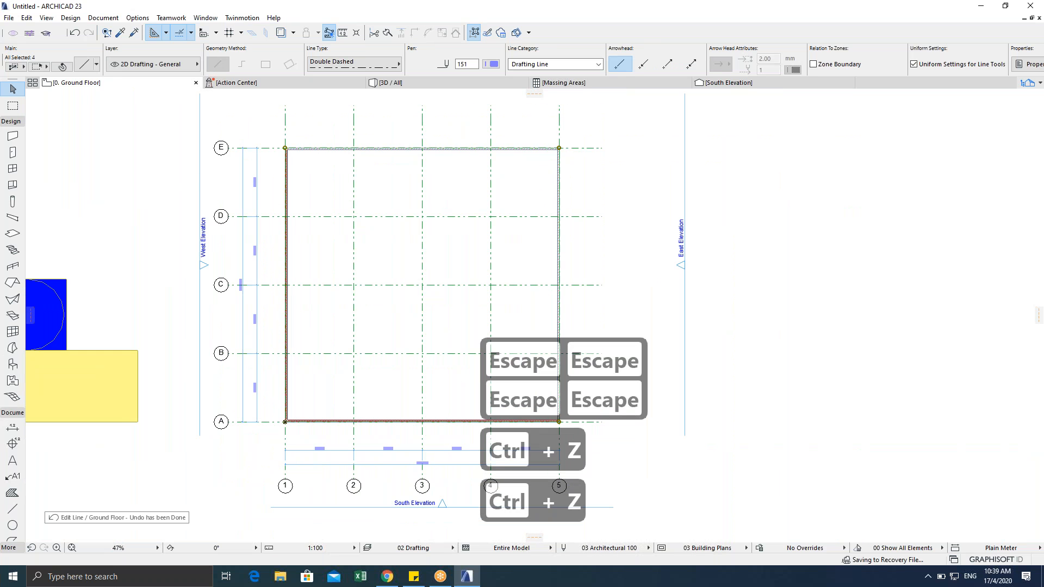
scroll(295, 153, up, 5)
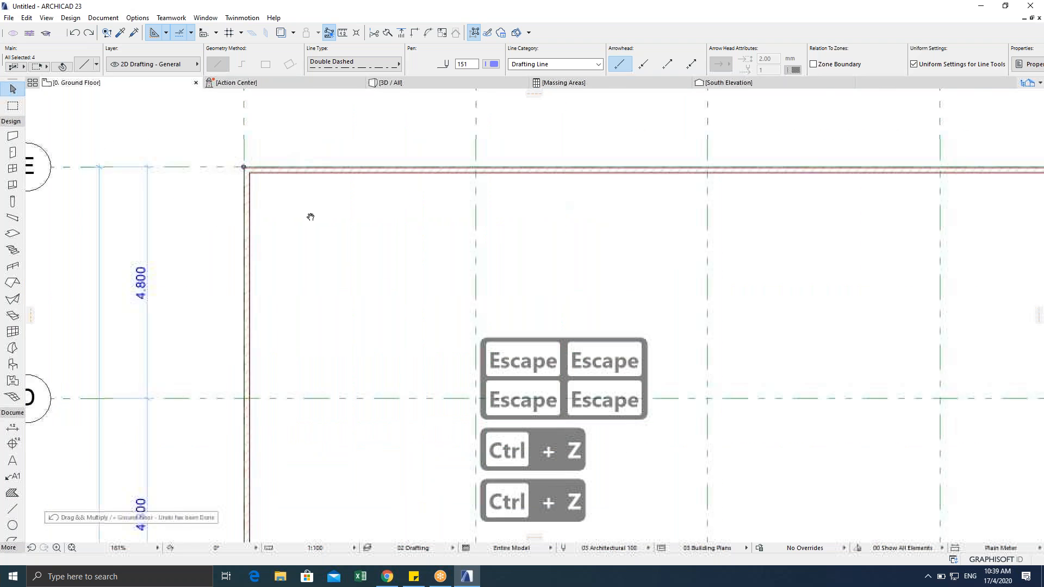
key(Escape)
key(Escape)
key(ctrl+z)
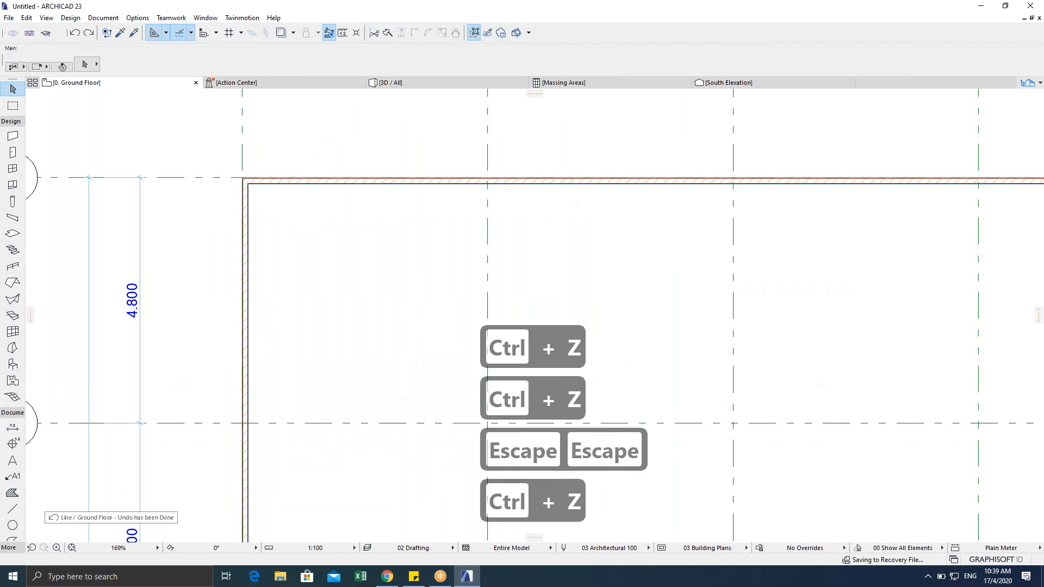
key(Escape)
key(Escape)
key(Escape)
scroll(259, 217, down, 5)
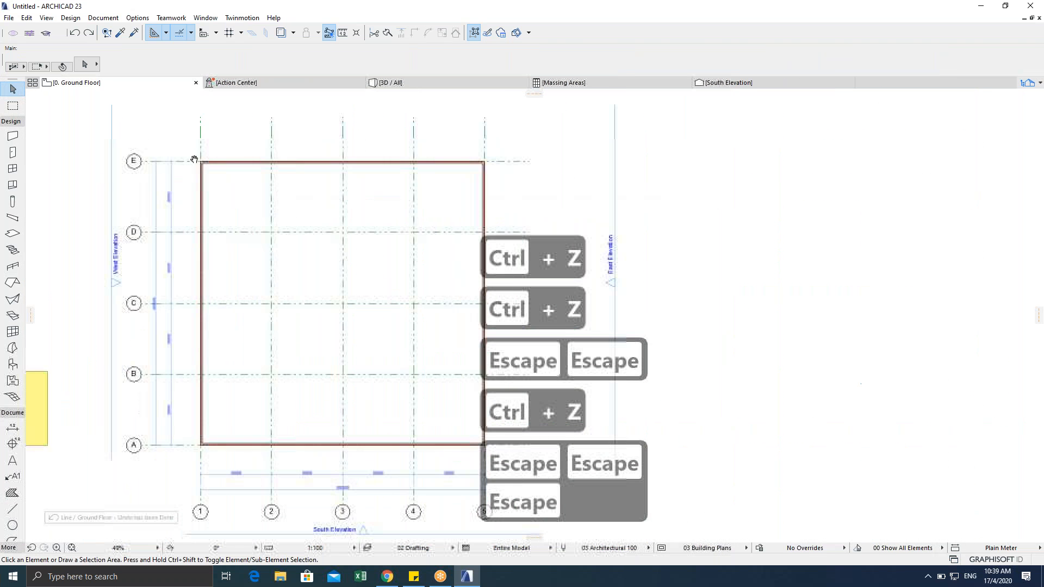
Step: Check the Wall tool's default settings and close them without making changes
double_click(11, 137)
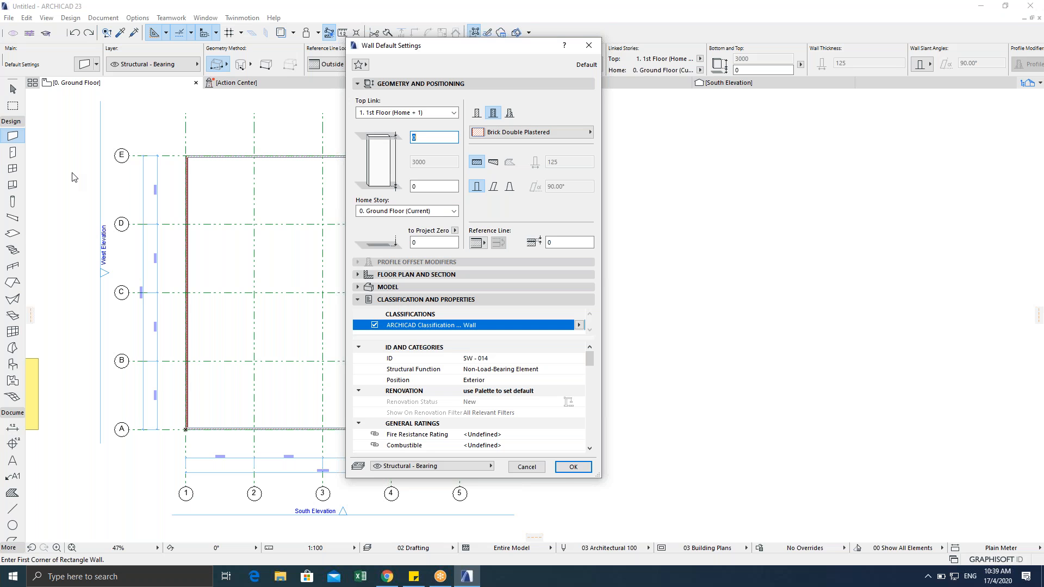
key(Escape)
key(Escape)
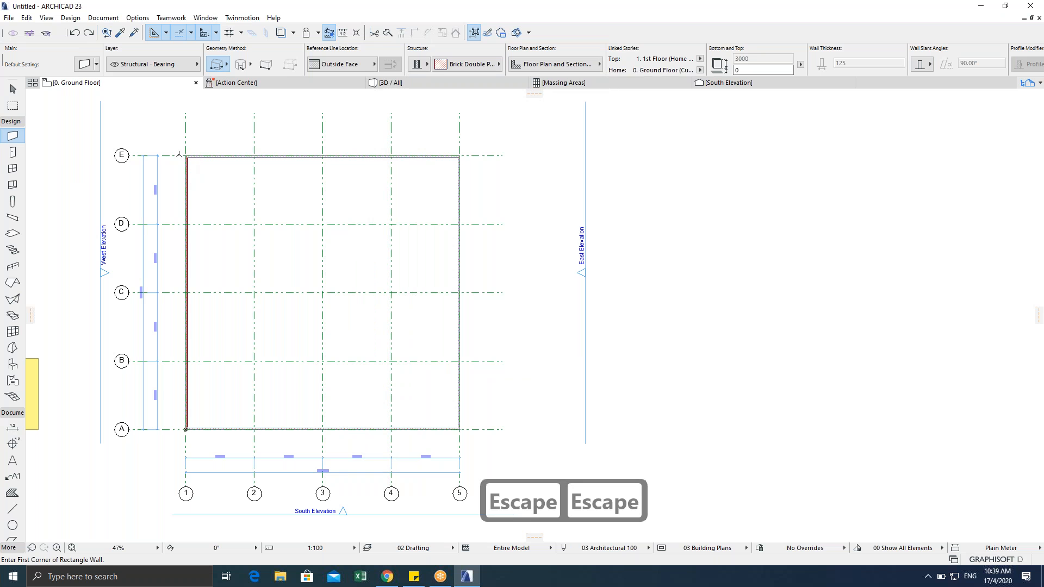
Step: Select the wall along grid line E, examine its reference line against the grid at corner E-1, and clear the selection
scroll(180, 155, up, 7)
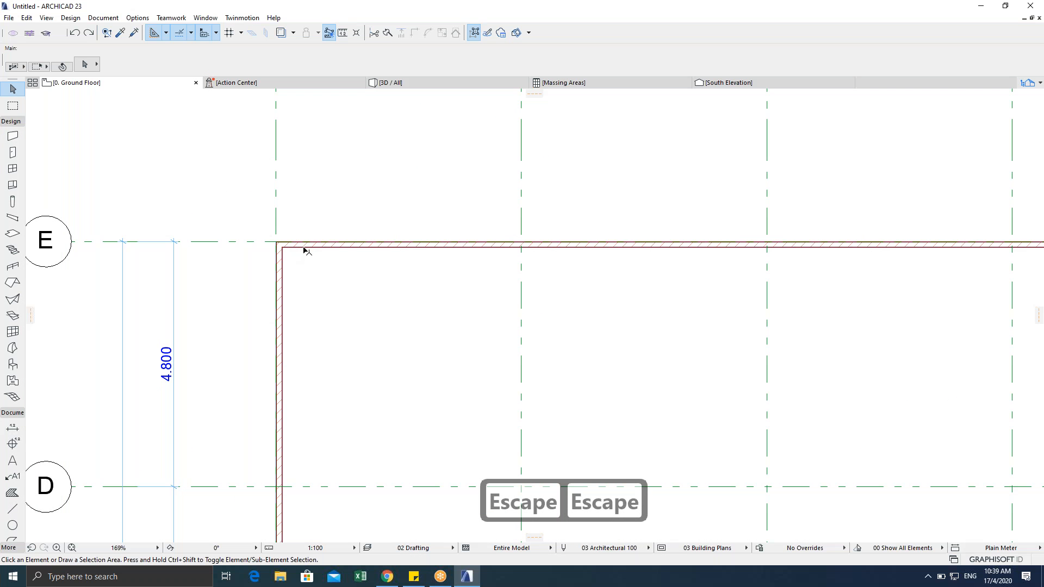
scroll(300, 247, up, 4)
key(Escape)
key(Escape)
click(298, 241)
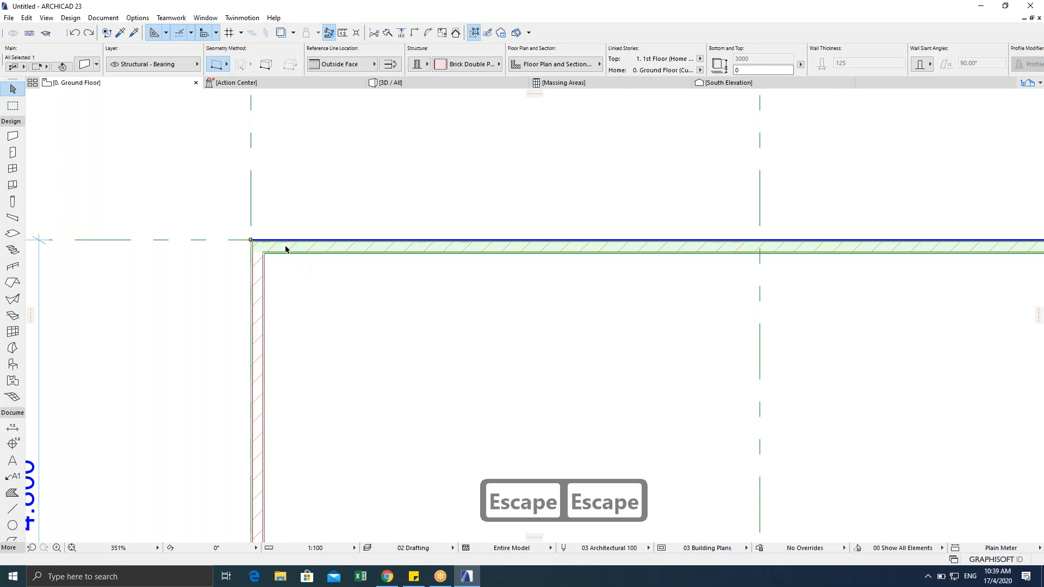
scroll(348, 267, down, 3)
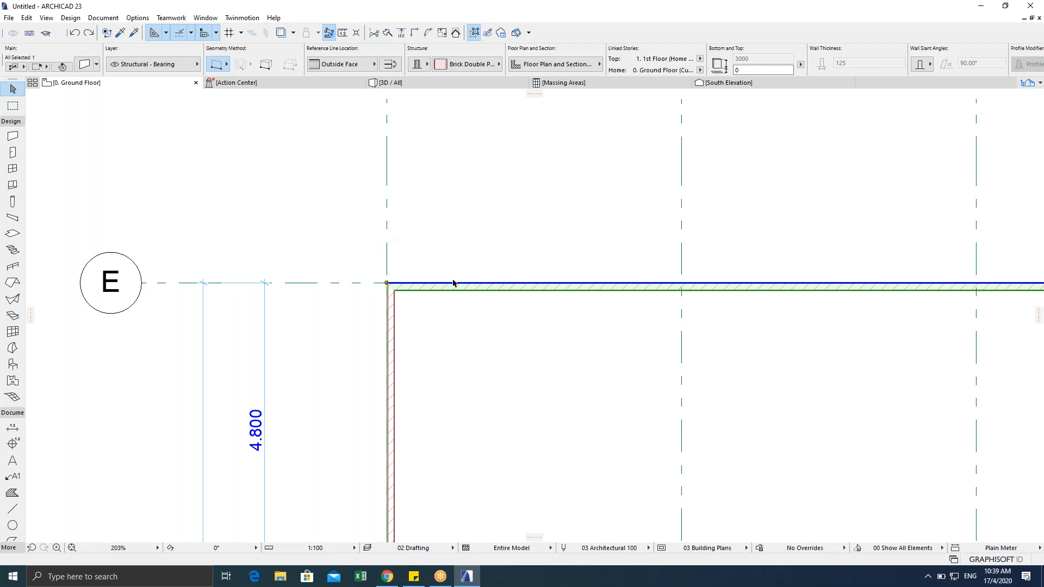
scroll(387, 283, up, 4)
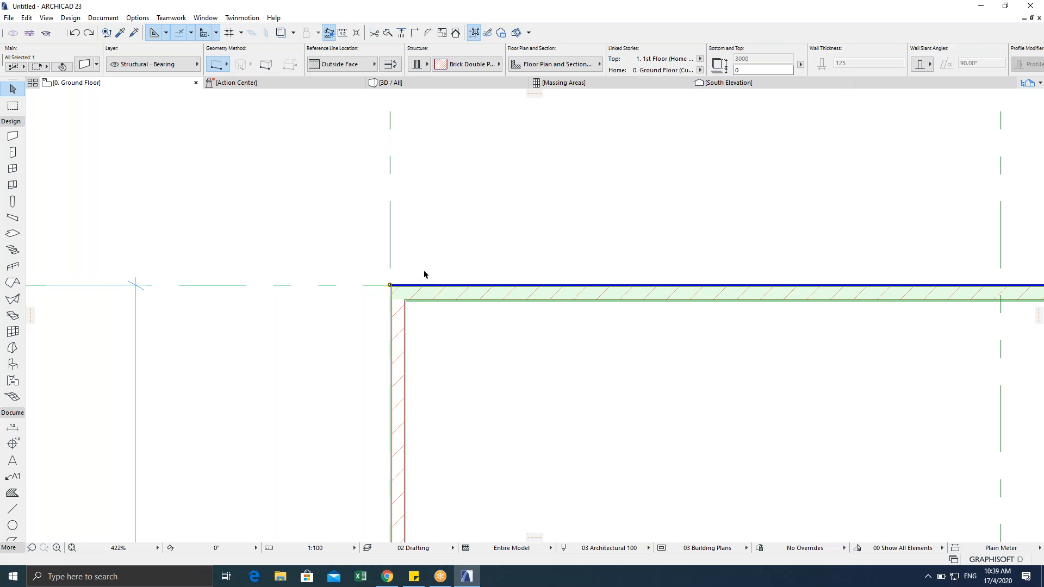
scroll(424, 274, down, 7)
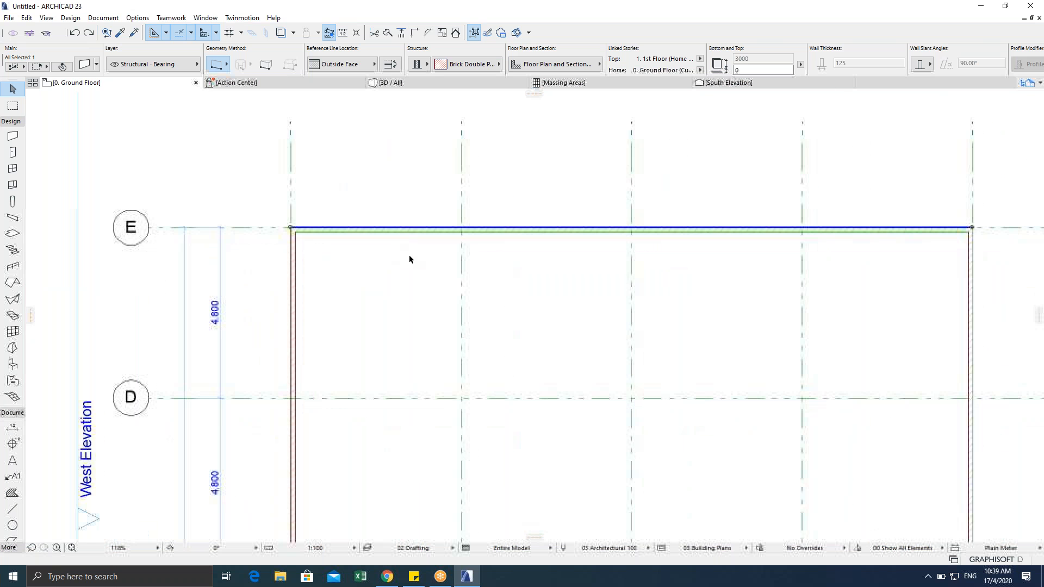
scroll(377, 240, down, 3)
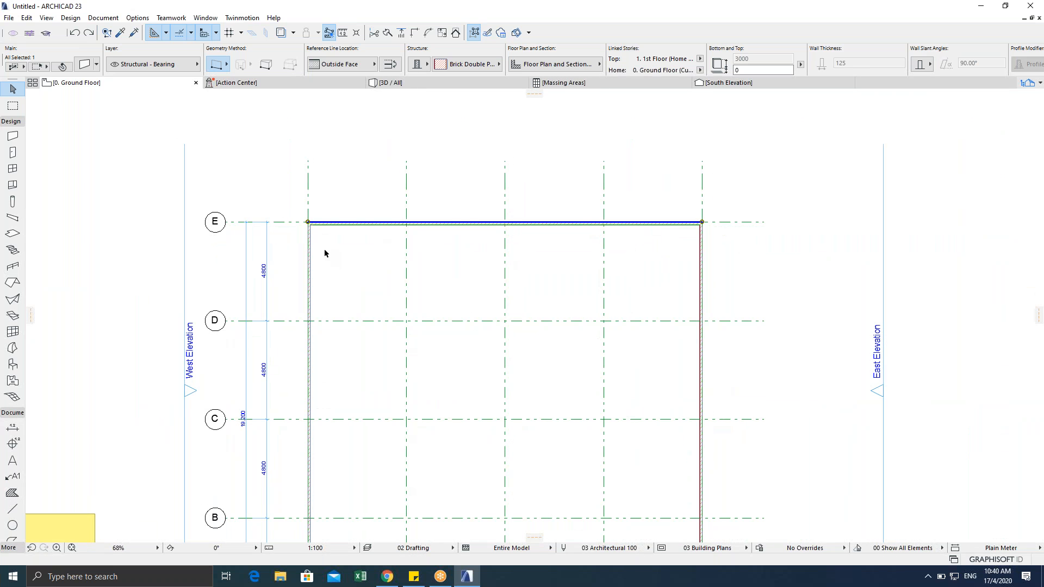
key(Escape)
key(Escape)
key(Escape)
key(Escape)
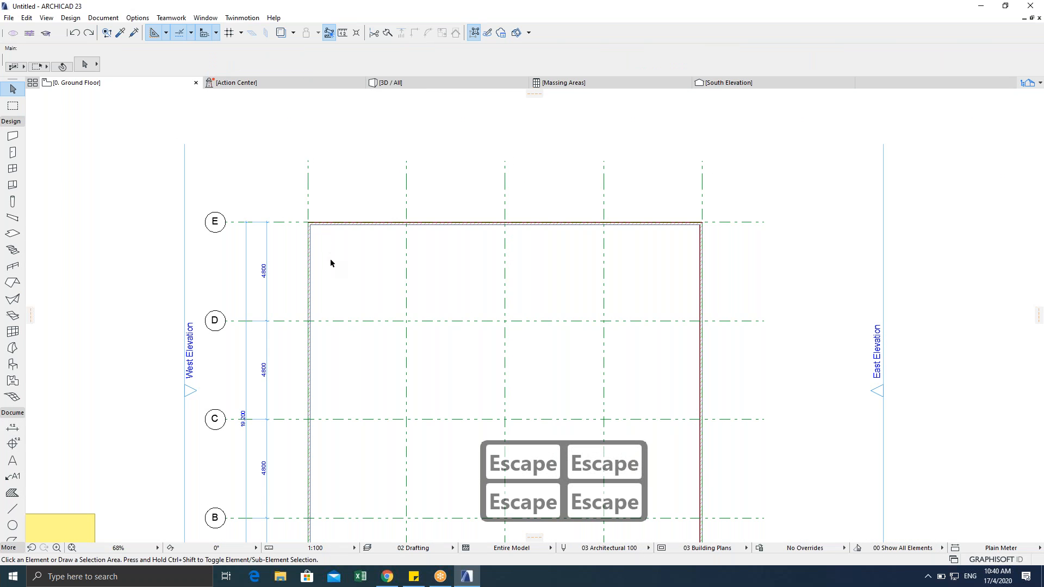
Step: Set the Wall tool defaults to a Center reference line and an Interior position
scroll(286, 226, up, 2)
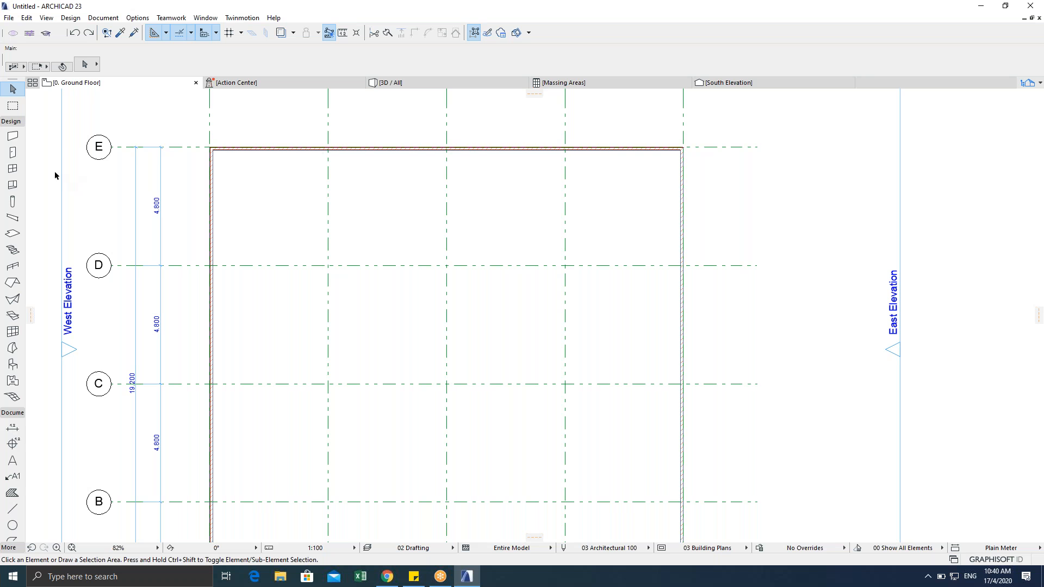
click(12, 137)
key(ctrl+t)
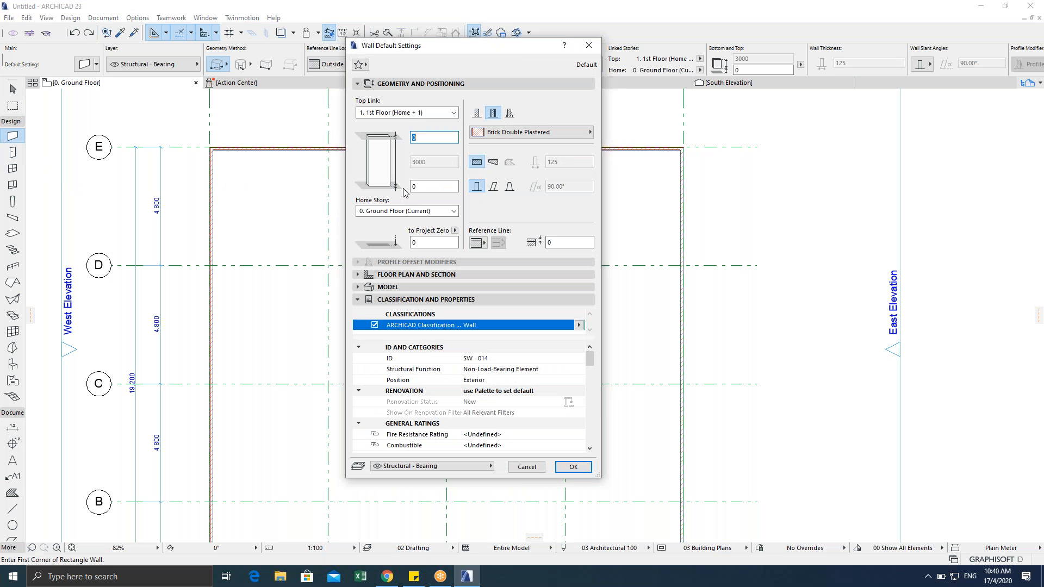
click(473, 246)
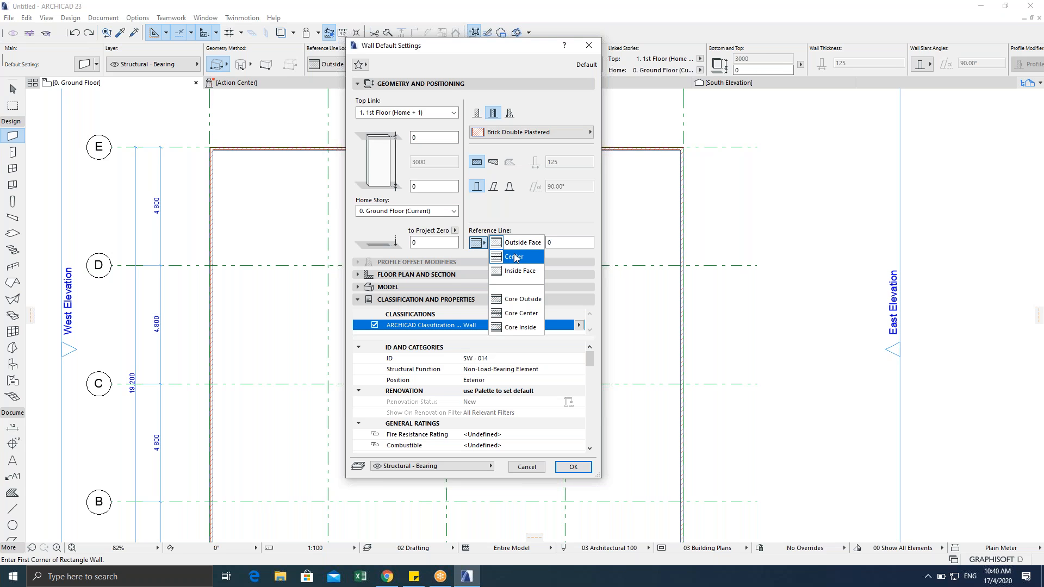
click(514, 258)
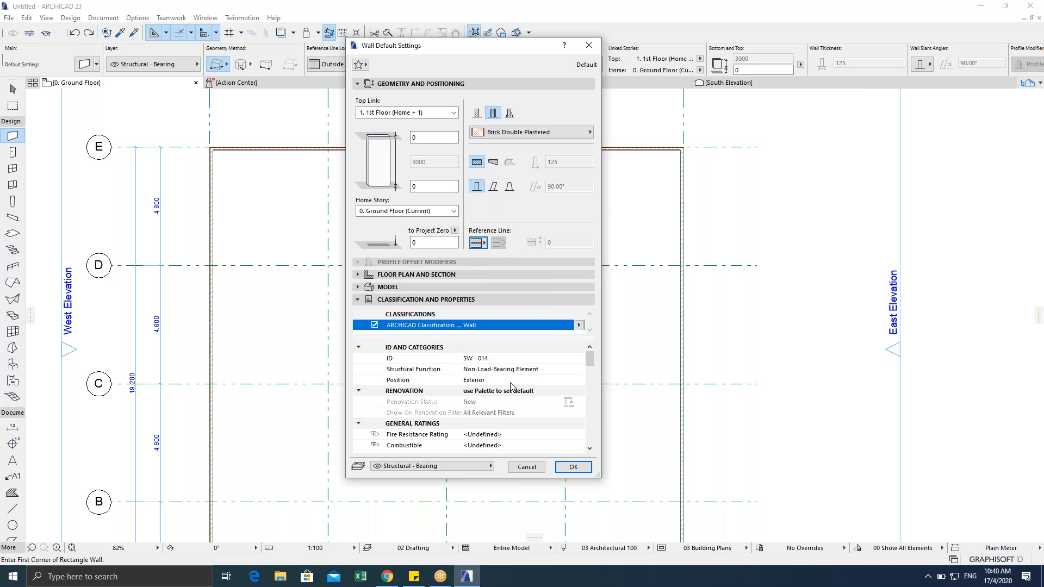
click(564, 381)
click(579, 379)
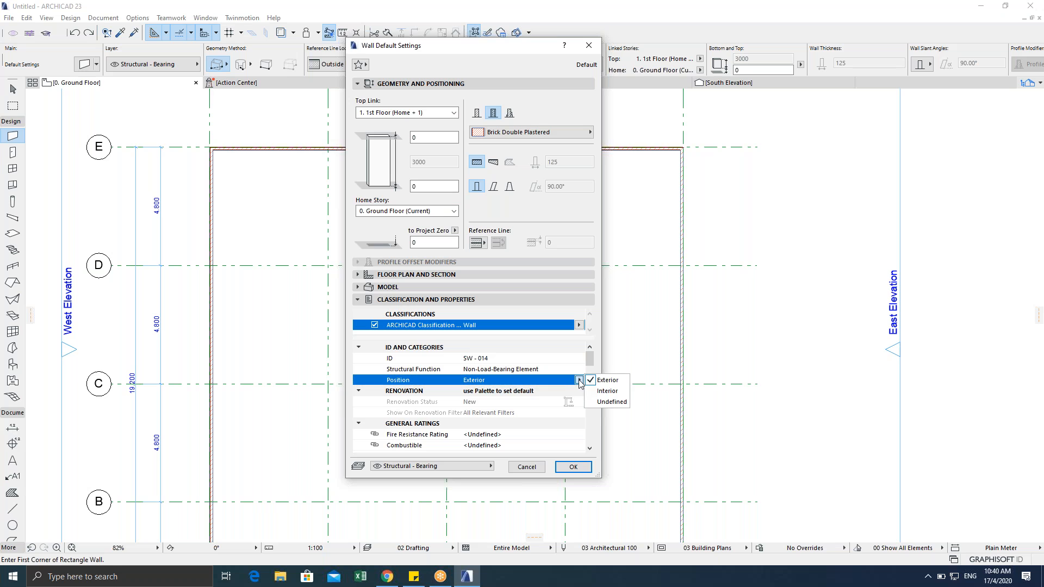
click(606, 392)
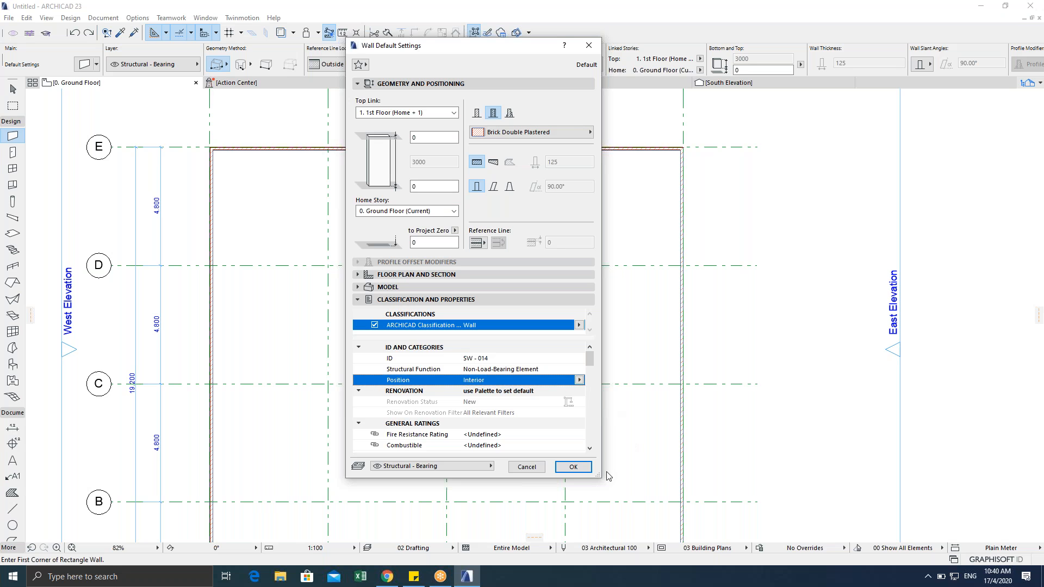
click(573, 466)
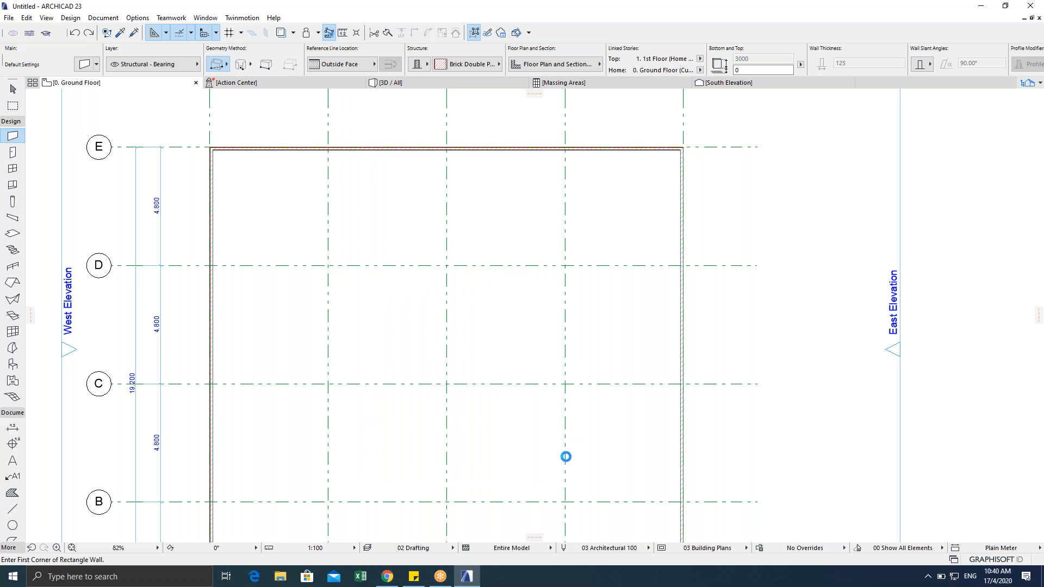
Step: Start a wall where grid lines E and 3 intersect and set its geometry method to single straight
scroll(548, 318, down, 4)
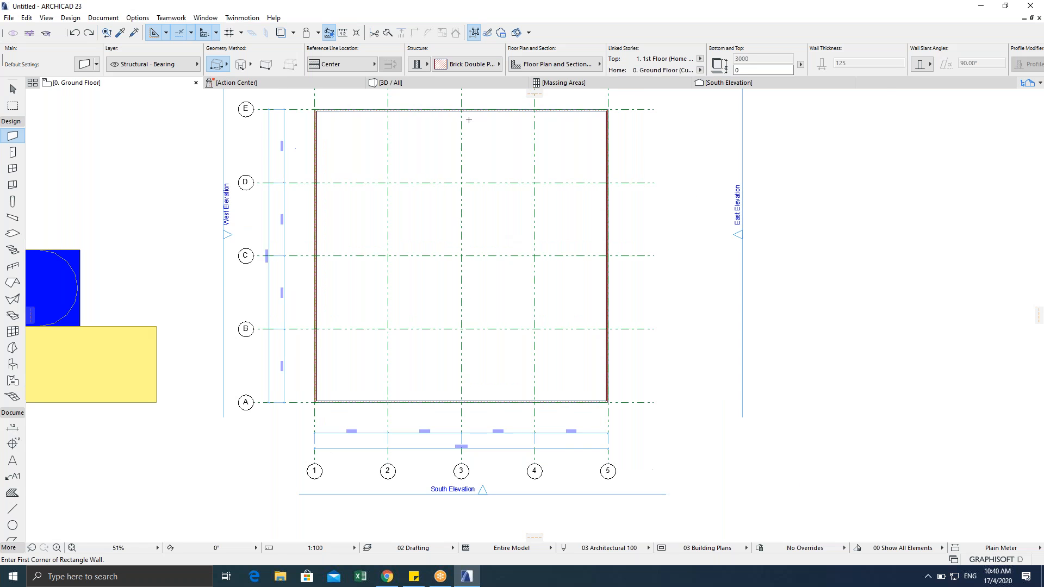
scroll(468, 118, up, 9)
click(407, 200)
scroll(413, 261, down, 7)
middle_drag(426, 249, 443, 148)
middle_drag(427, 231, 421, 177)
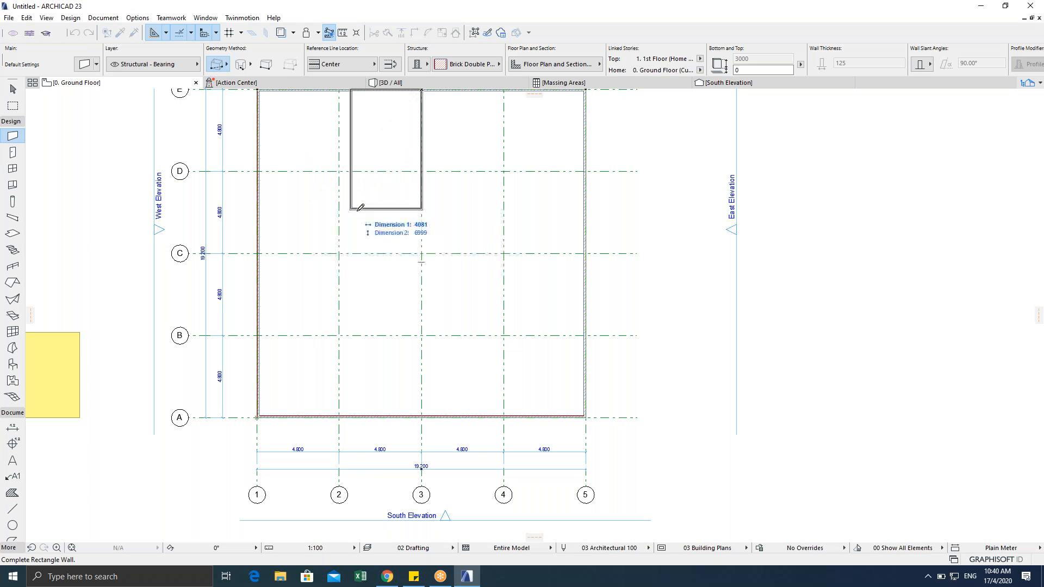
middle_drag(375, 270, 391, 325)
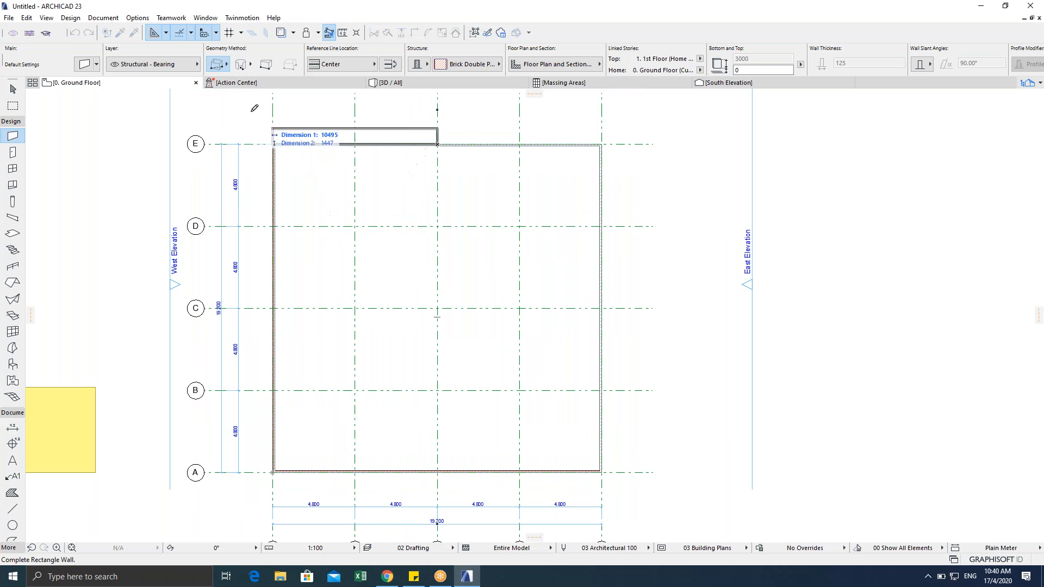
click(223, 66)
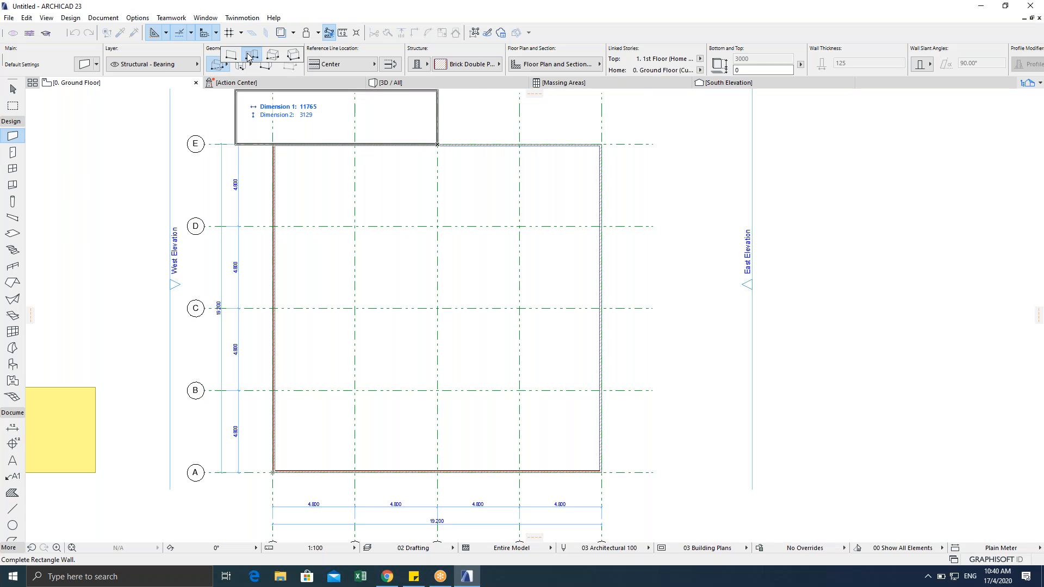
click(231, 56)
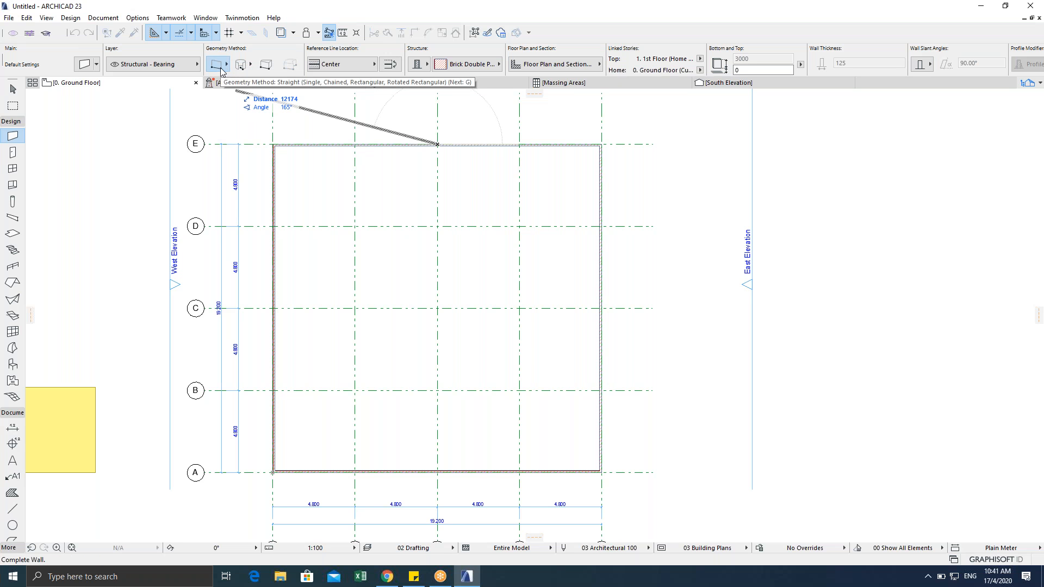
Step: Complete the interior wall along grid line 3, ending it at the intersection with grid line A
middle_drag(436, 361, 406, 256)
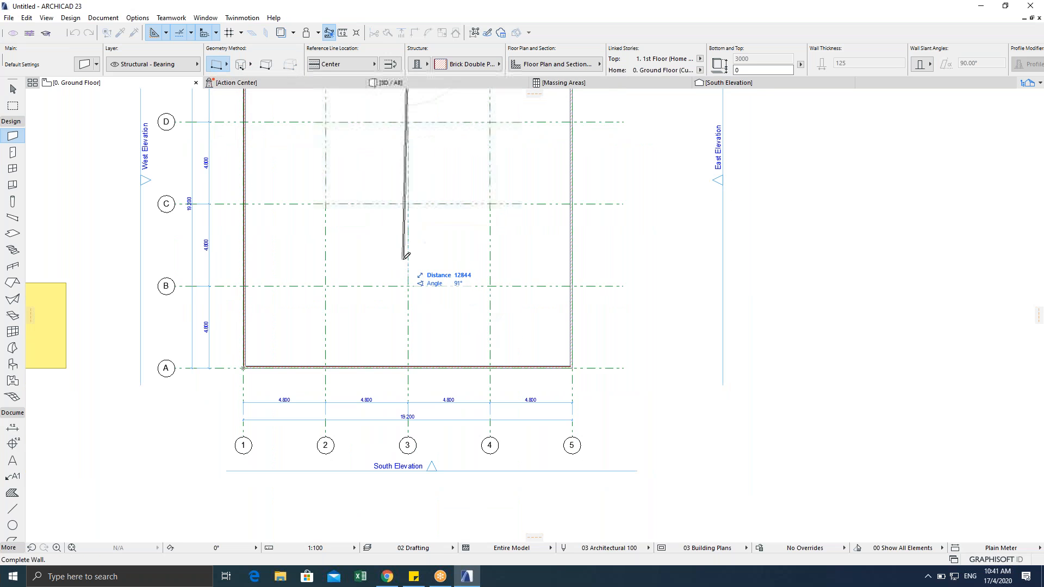
middle_drag(398, 162, 389, 214)
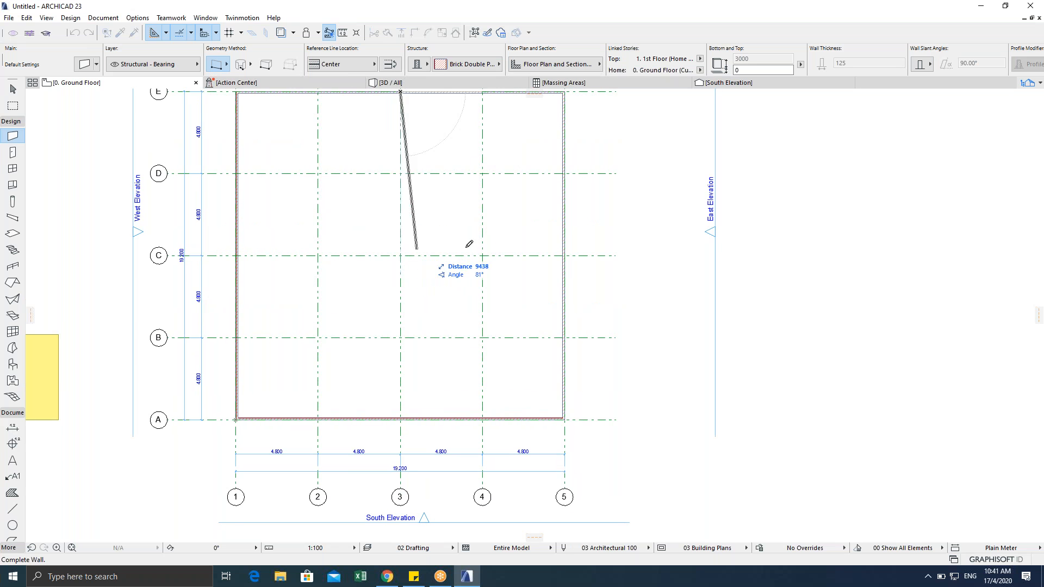
scroll(413, 318, up, 3)
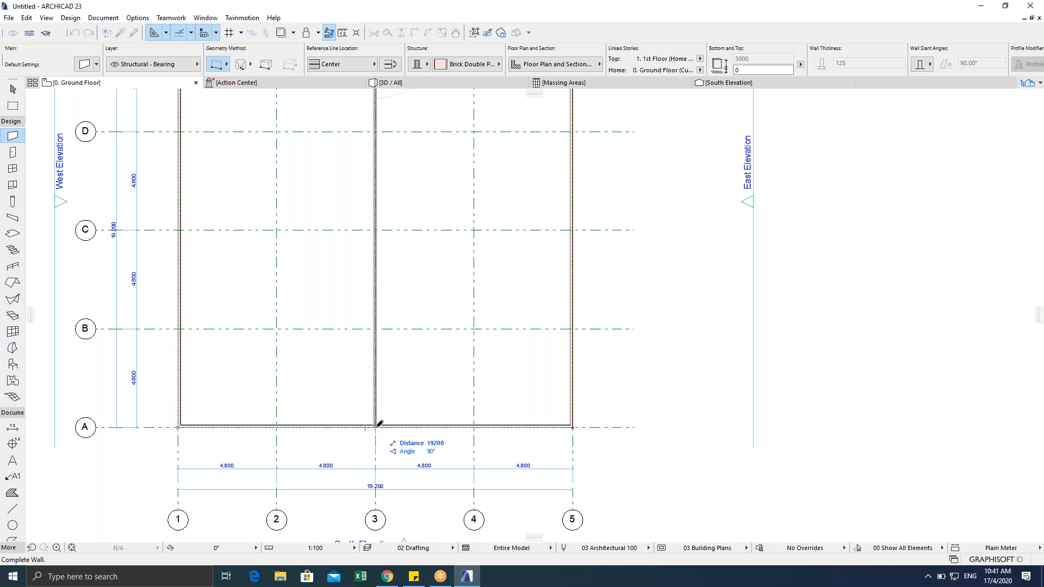
scroll(383, 422, down, 2)
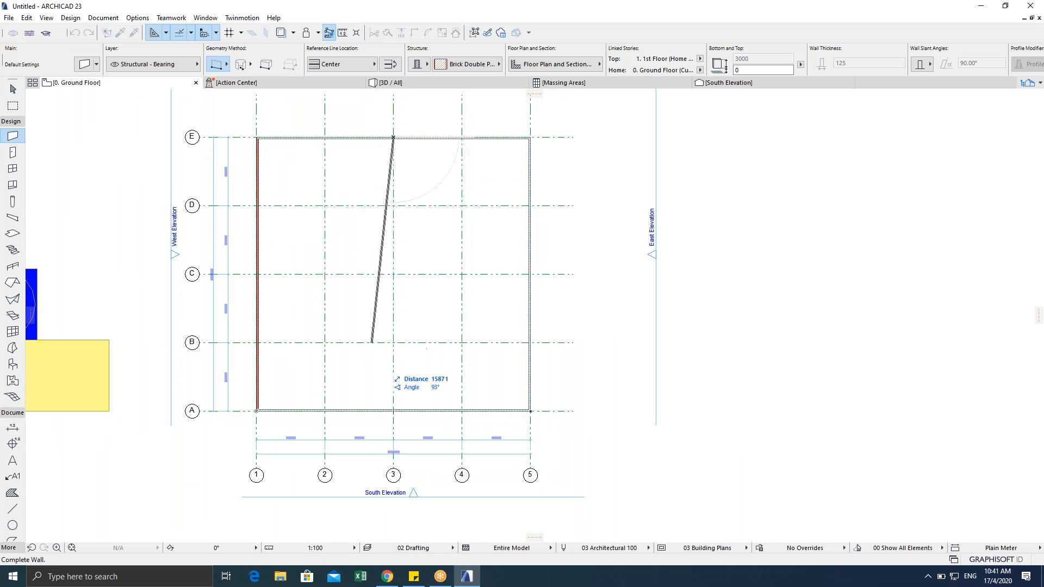
scroll(414, 428, up, 2)
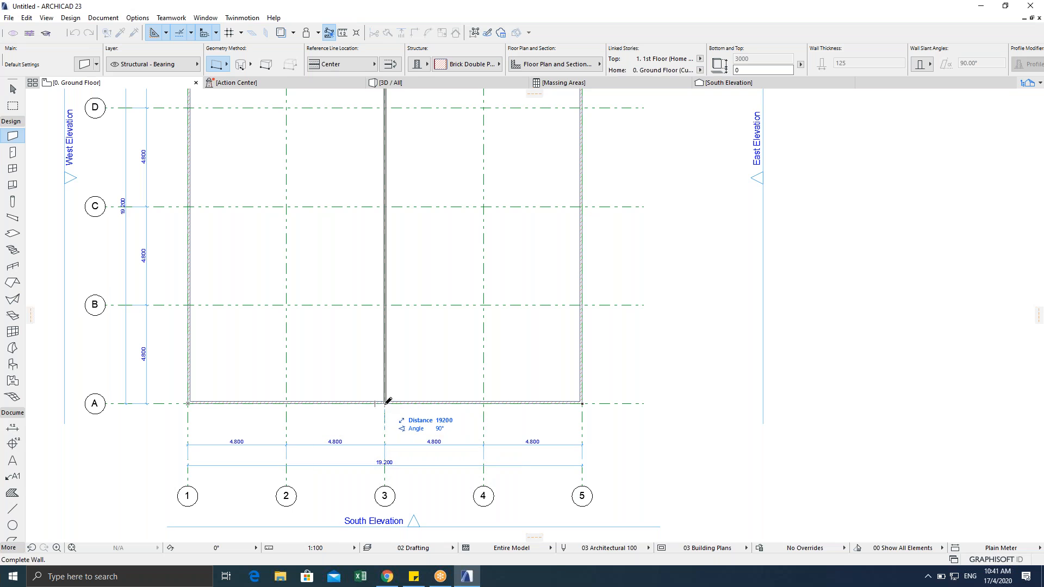
key(Escape)
scroll(383, 414, up, 5)
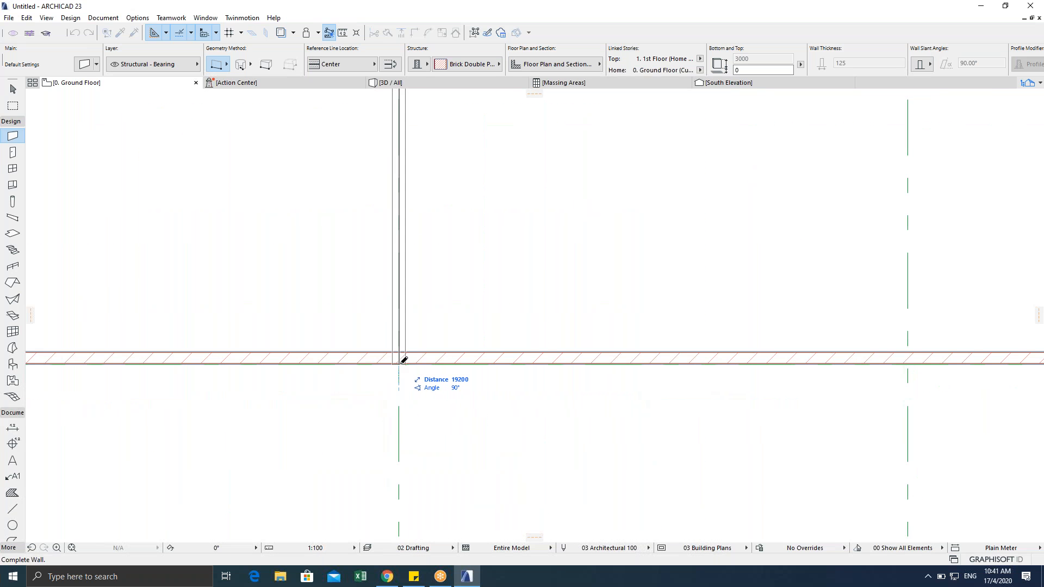
scroll(404, 359, down, 2)
scroll(400, 521, down, 6)
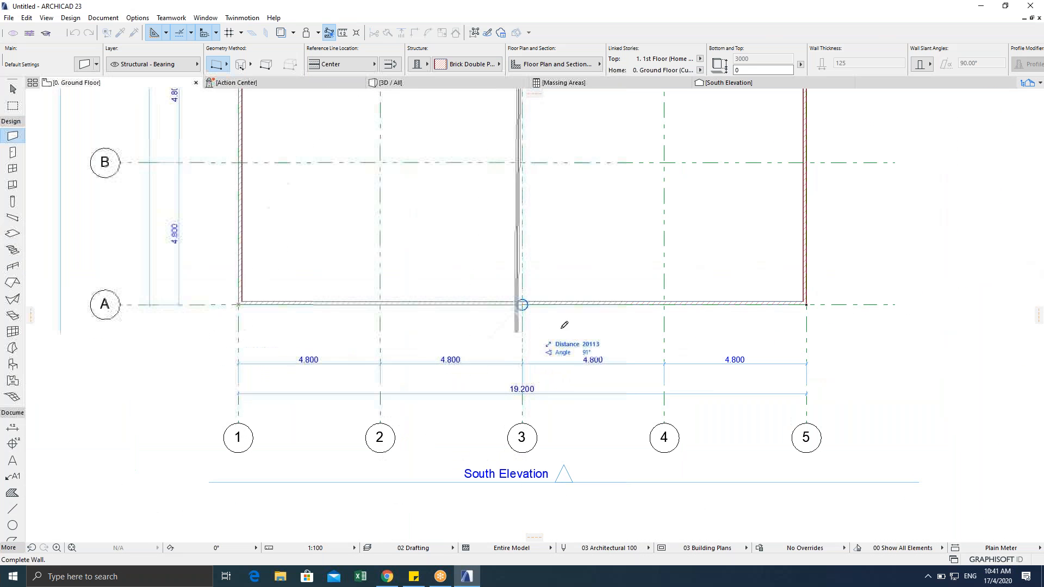
scroll(522, 303, up, 7)
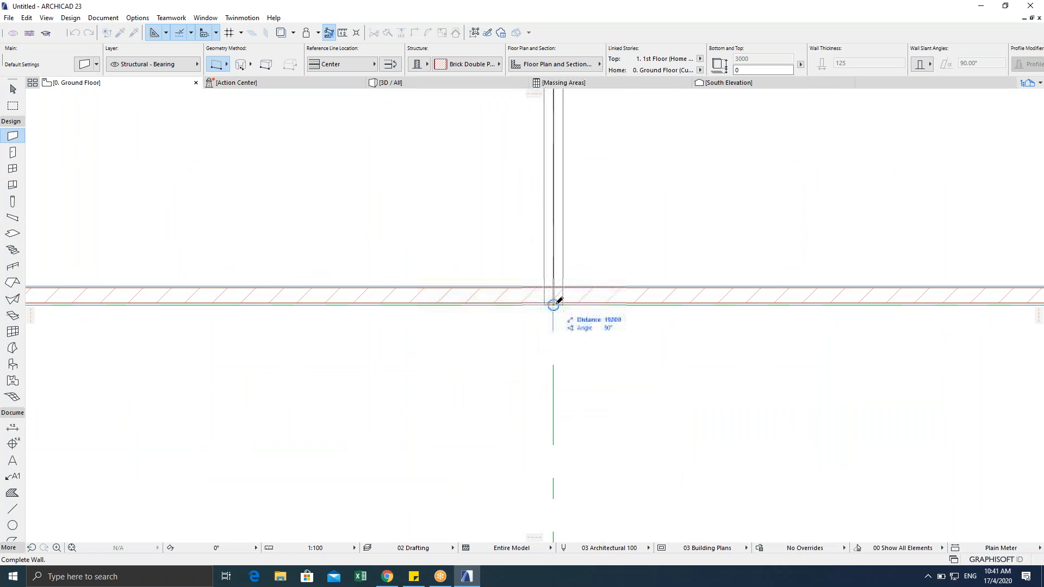
click(553, 304)
scroll(554, 326, down, 8)
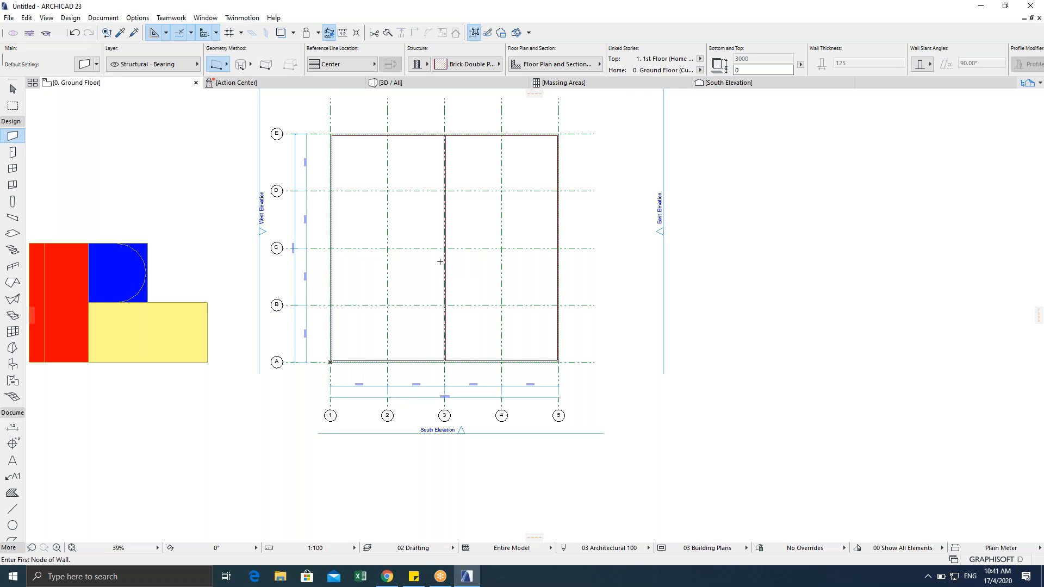
Step: Draw an interior wall along grid line B from grid line 1 to grid line 5, and leave the Wall tool
scroll(337, 266, up, 3)
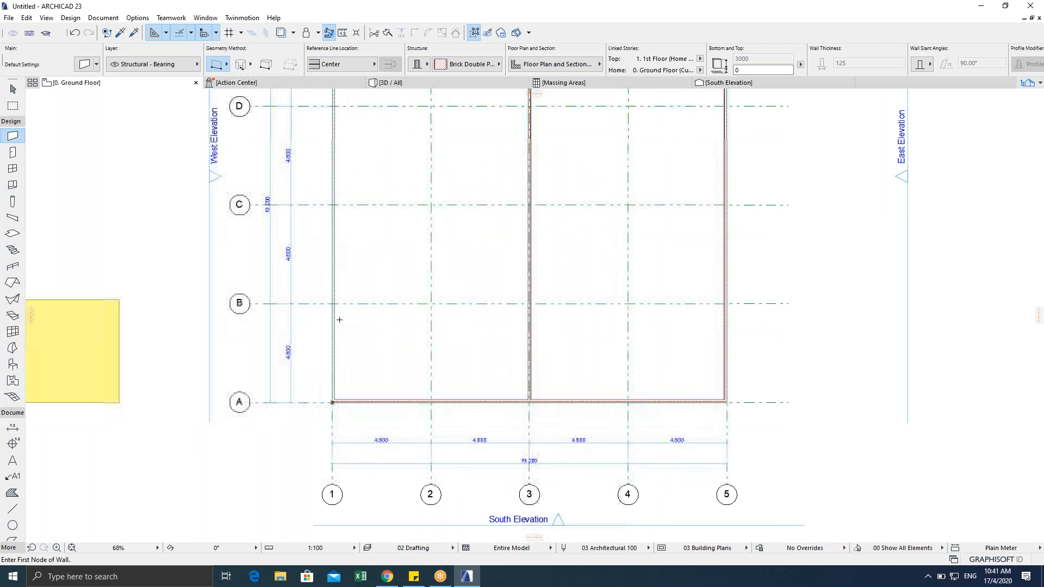
scroll(331, 296, up, 4)
scroll(330, 291, down, 2)
scroll(324, 302, up, 3)
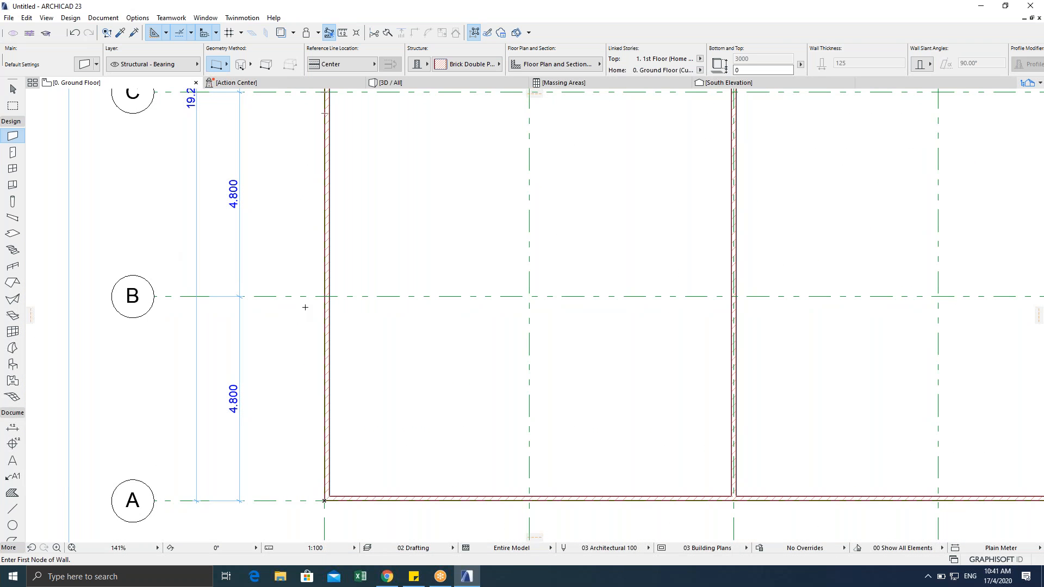
scroll(321, 299, up, 2)
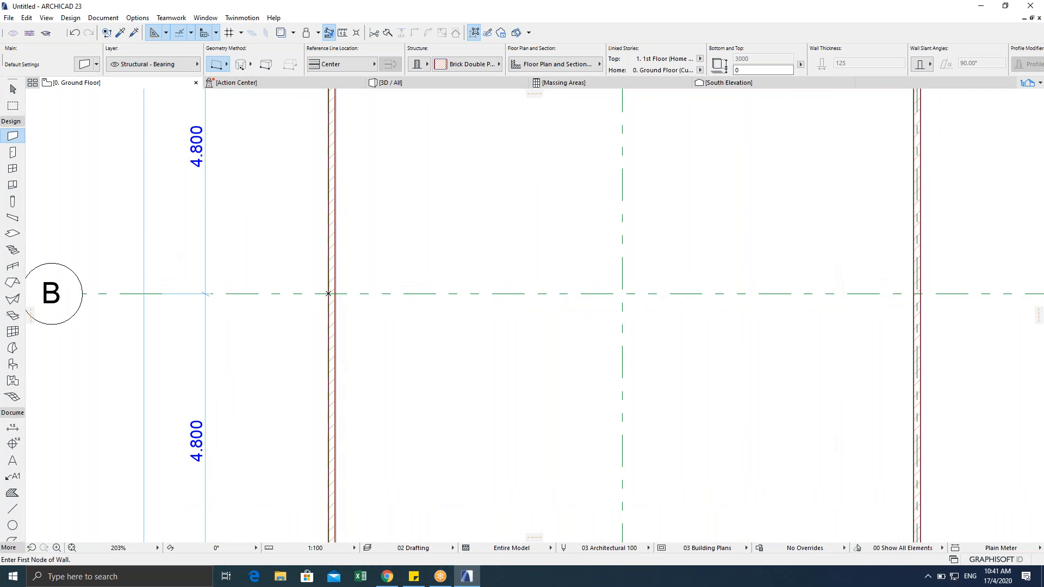
click(329, 293)
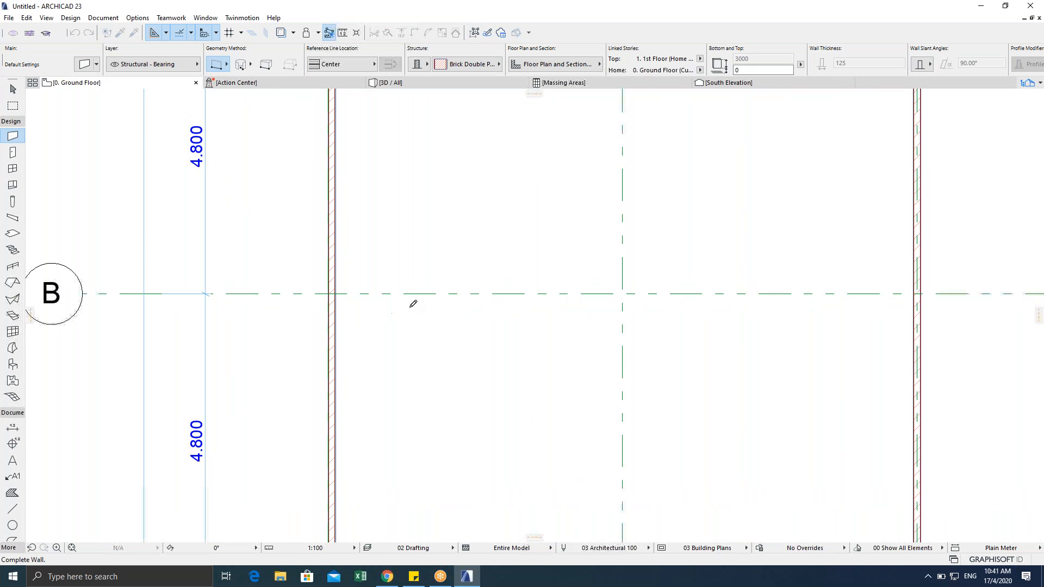
scroll(429, 312, down, 2)
scroll(435, 296, down, 6)
scroll(473, 261, up, 5)
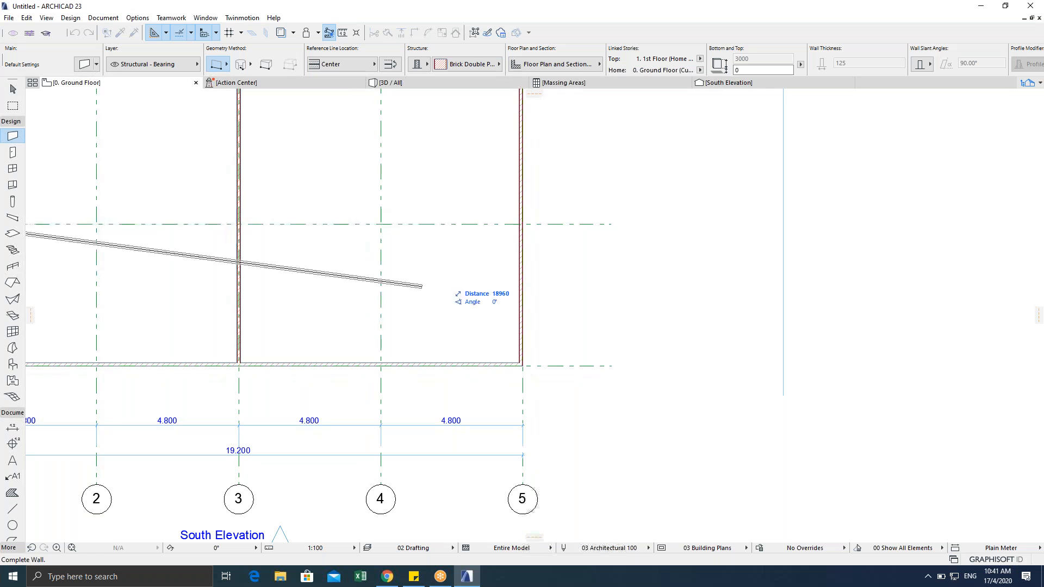
scroll(525, 223, up, 3)
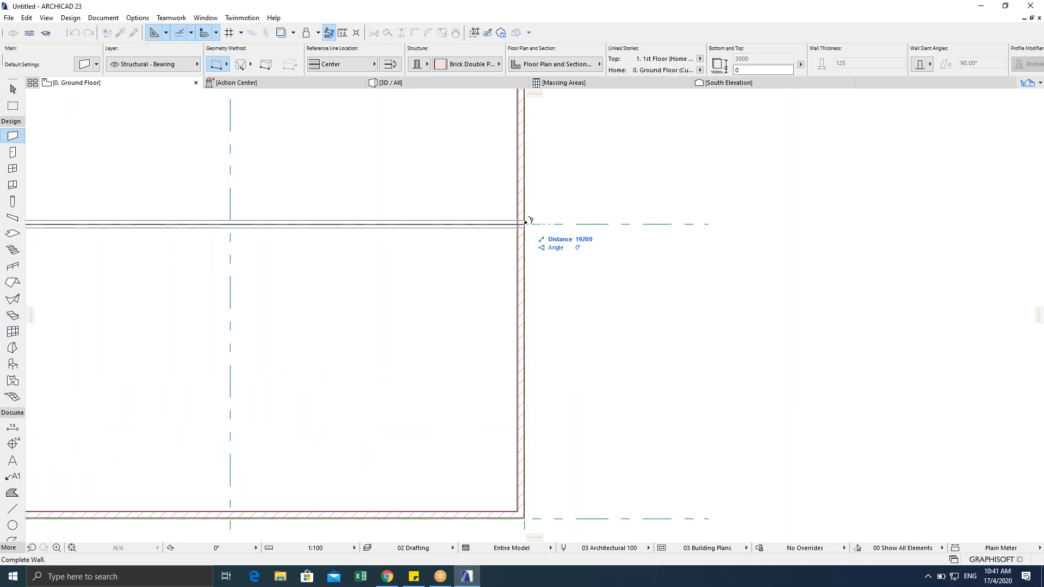
click(526, 223)
scroll(479, 282, down, 8)
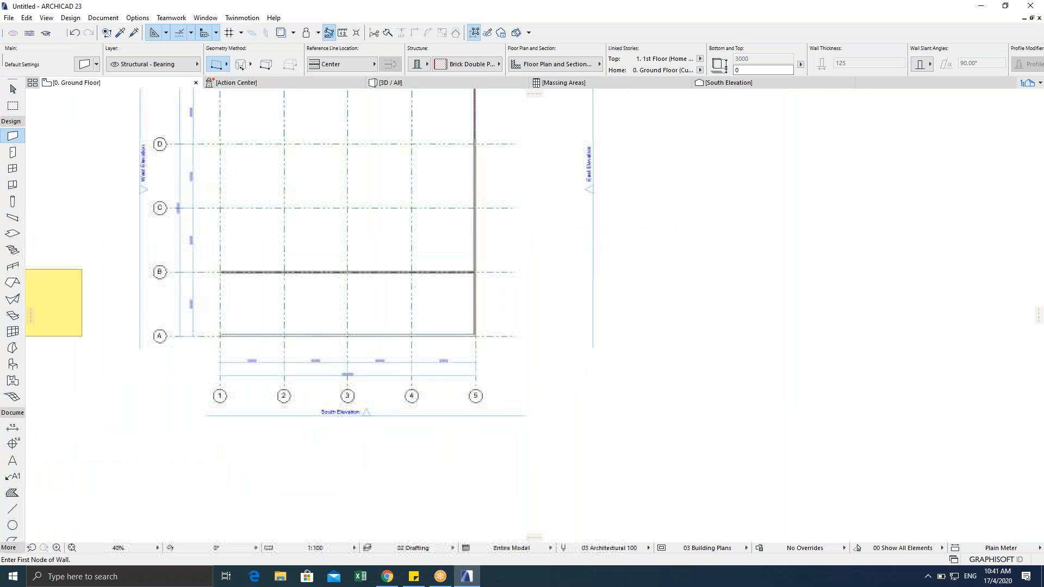
scroll(465, 275, up, 2)
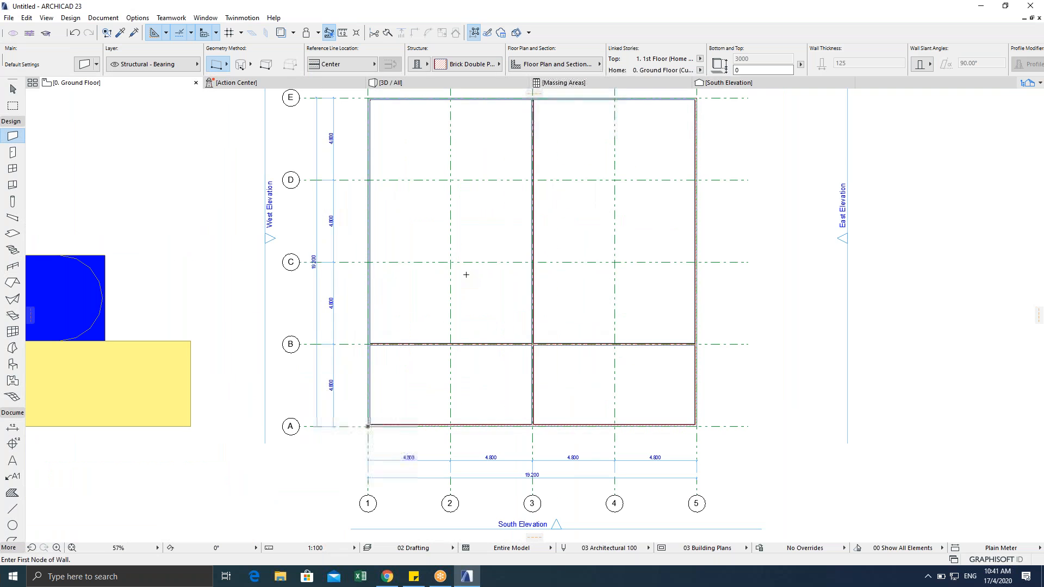
scroll(494, 273, up, 1)
middle_drag(494, 273, 441, 284)
scroll(440, 287, down, 1)
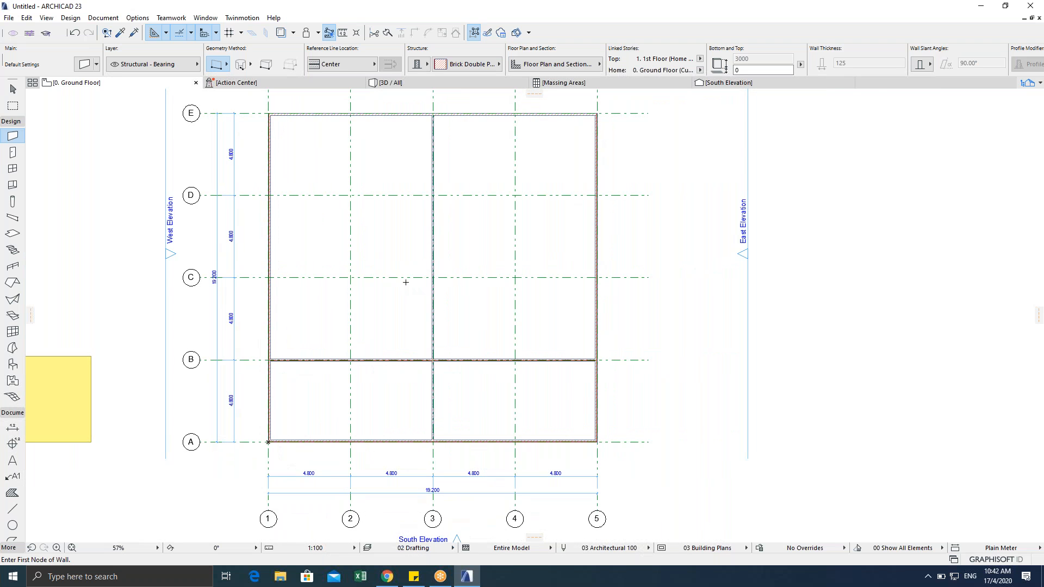
key(Escape)
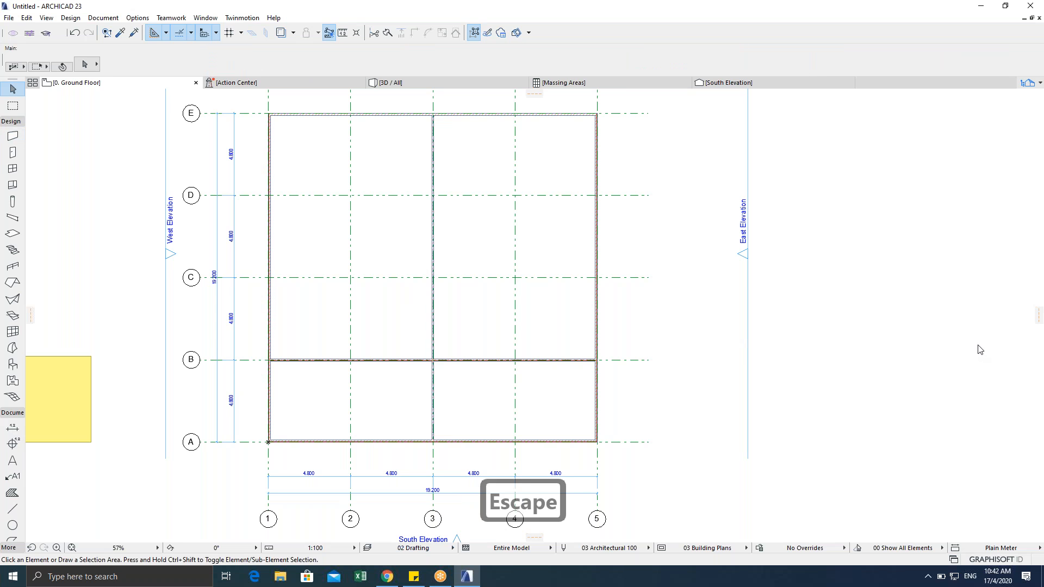
Step: Examine how the interior walls on grid lines 3 and B sit on the grid and meet the exterior walls
scroll(472, 392, up, 4)
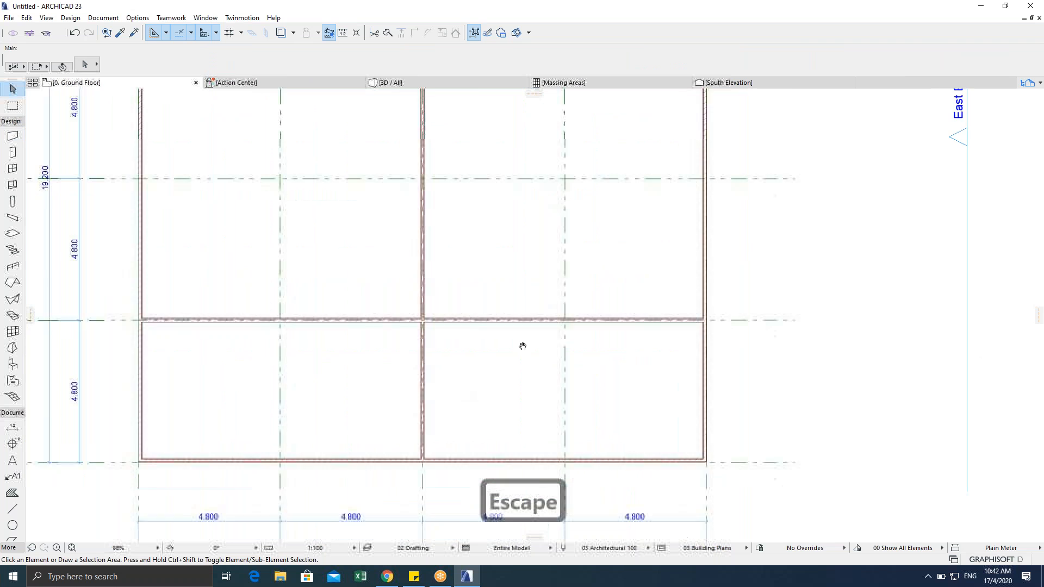
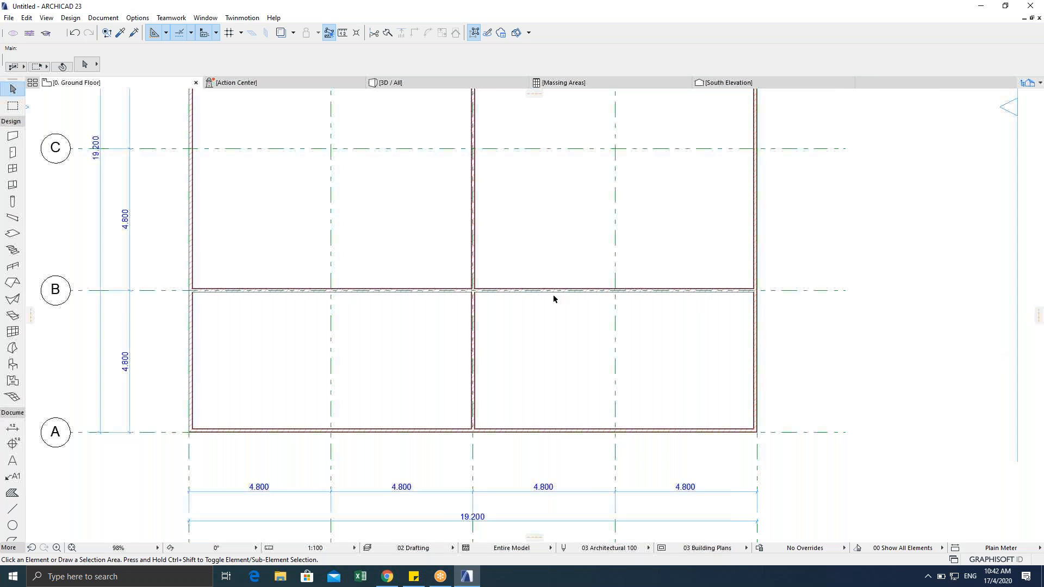
scroll(553, 294, down, 2)
scroll(553, 294, down, 3)
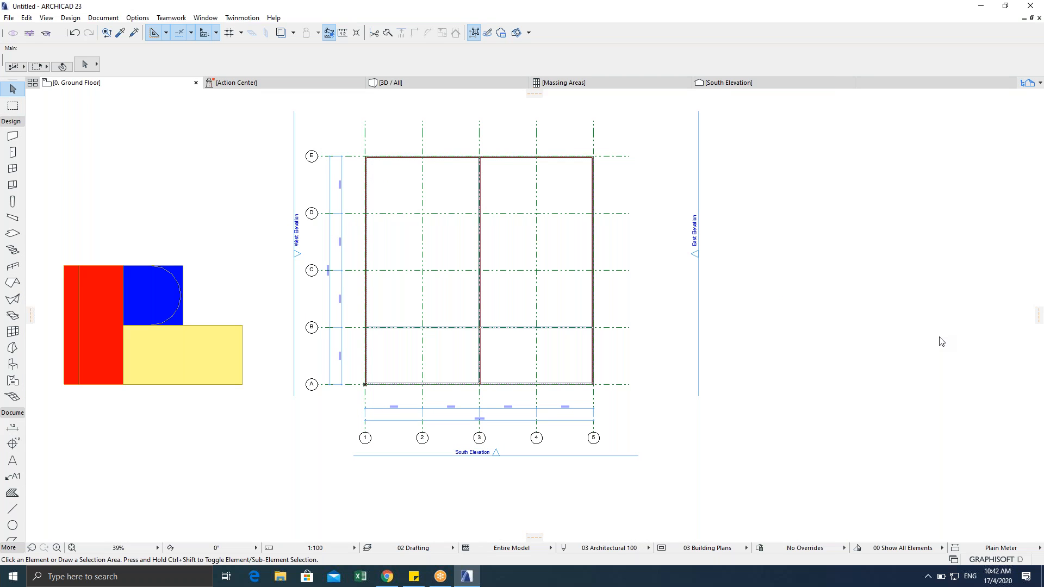
scroll(461, 275, up, 2)
scroll(456, 253, up, 1)
key(Escape)
key(Escape)
middle_drag(527, 306, 464, 318)
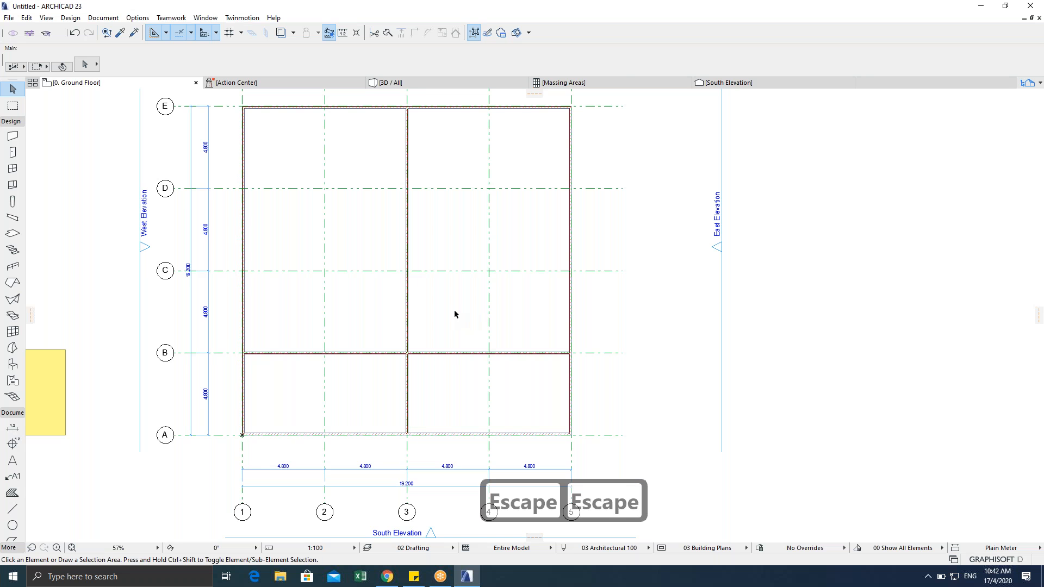
Step: Look over the finished wall layout on the Ground Floor plan, checking the interior wall along grid line 3
scroll(390, 332, down, 2)
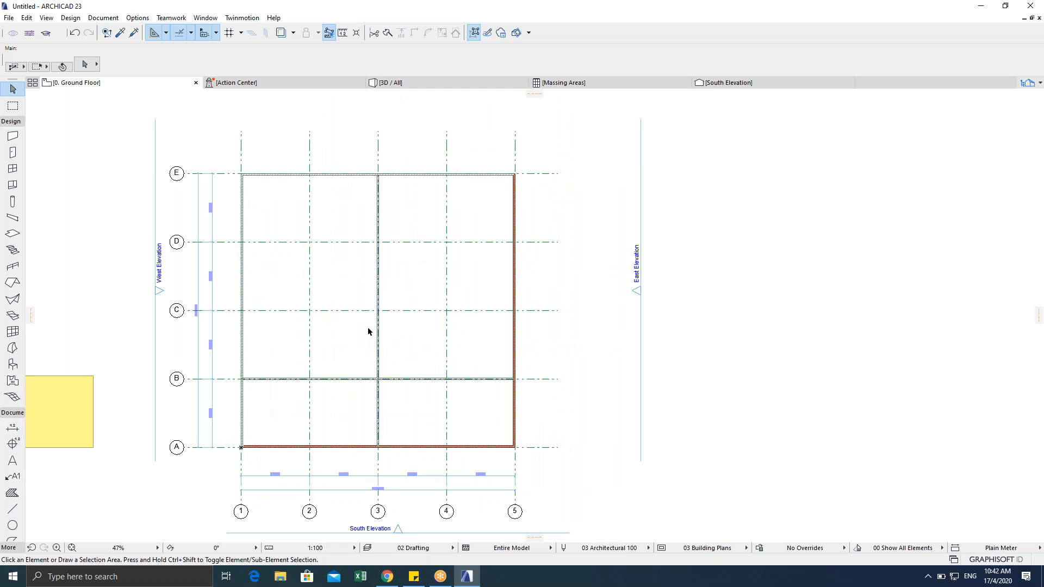
scroll(363, 328, up, 4)
middle_drag(397, 325, 440, 345)
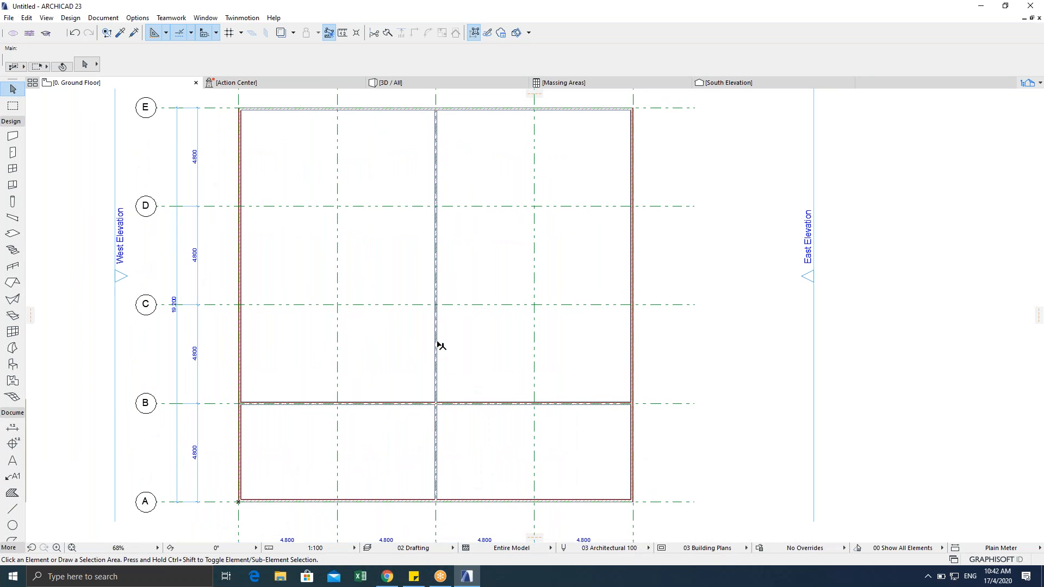
click(438, 346)
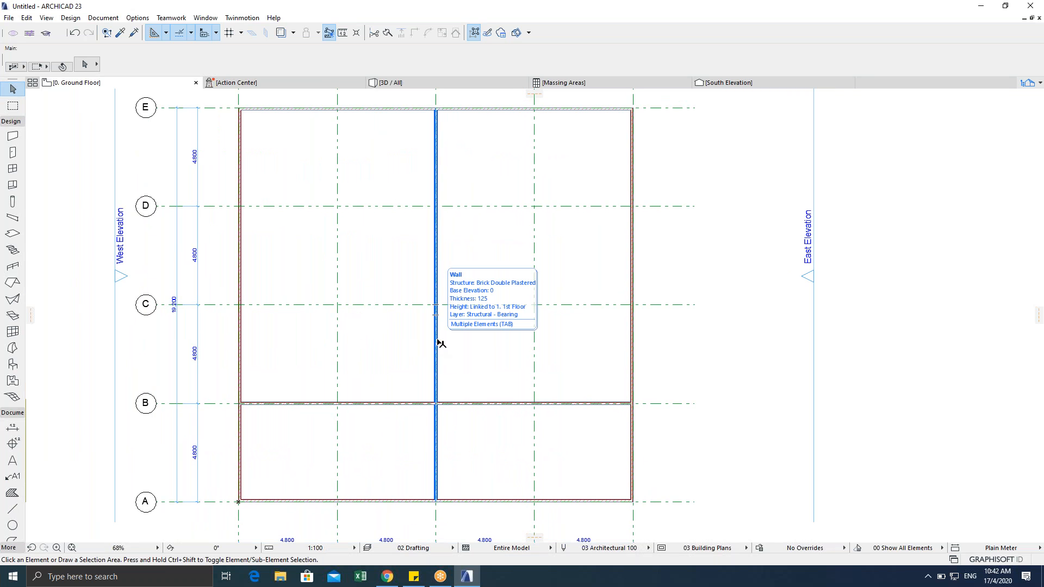
scroll(440, 336, down, 2)
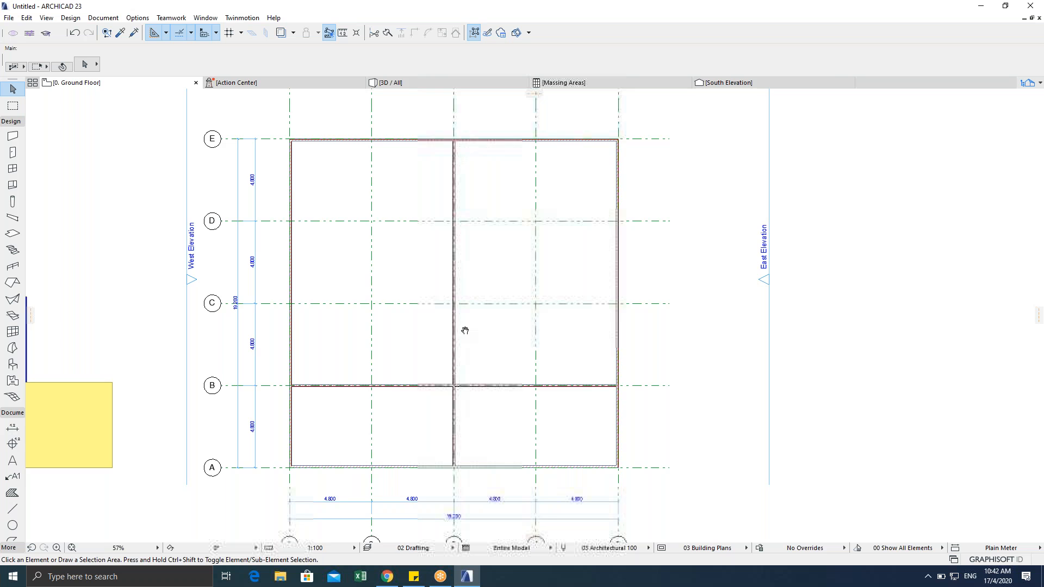
key(Escape)
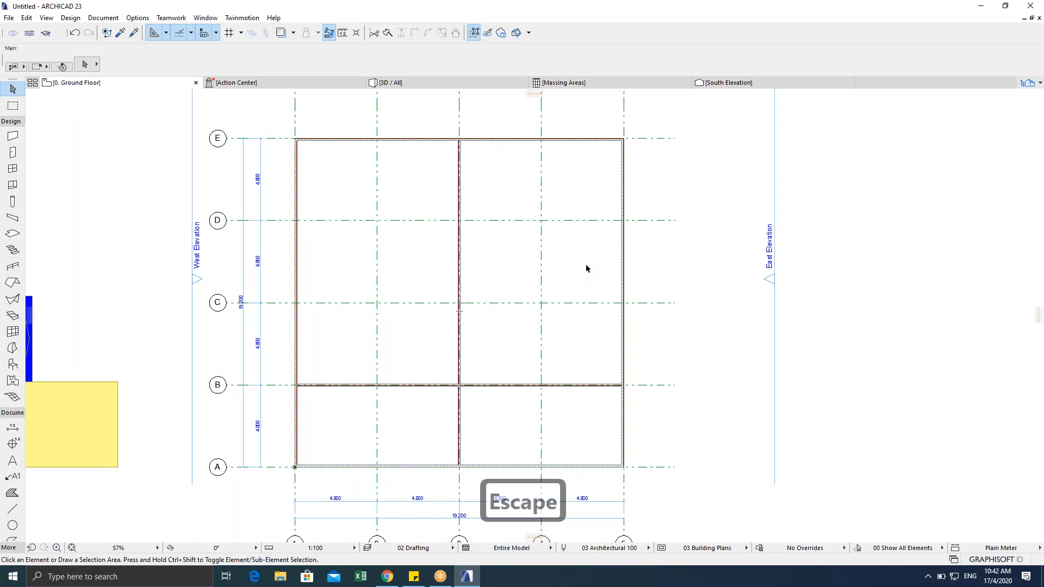
scroll(576, 262, down, 3)
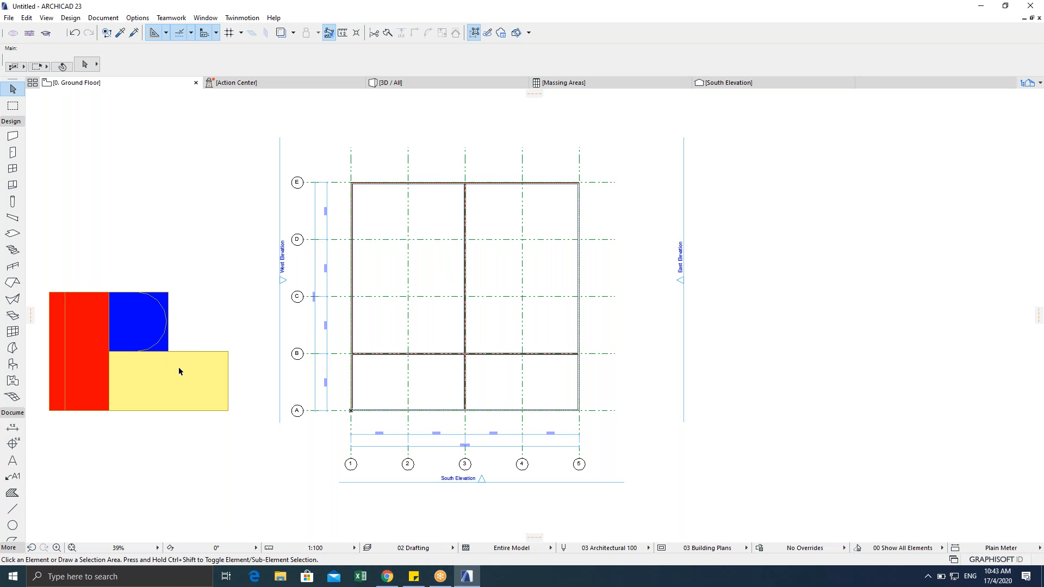
scroll(427, 331, up, 3)
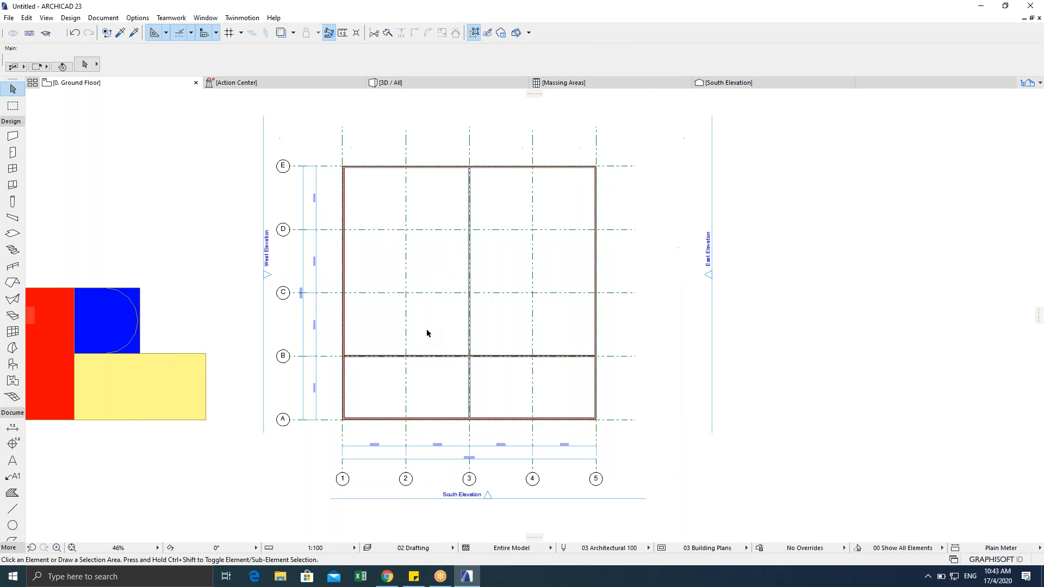
middle_drag(397, 342, 397, 315)
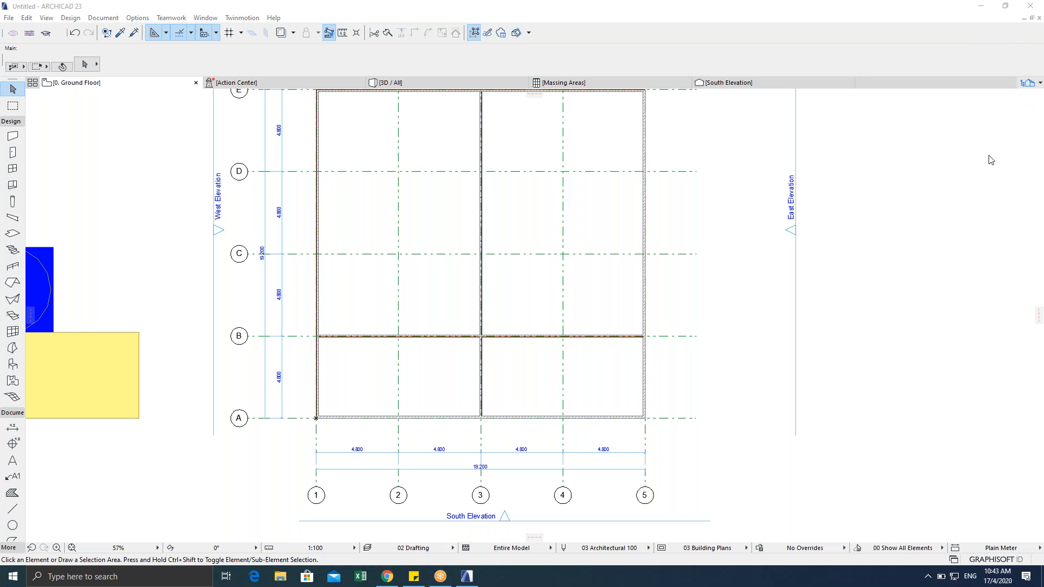
Step: Open the 1st Floor plan to check whether the grid appears there, and return to the Ground Floor plan
click(1028, 80)
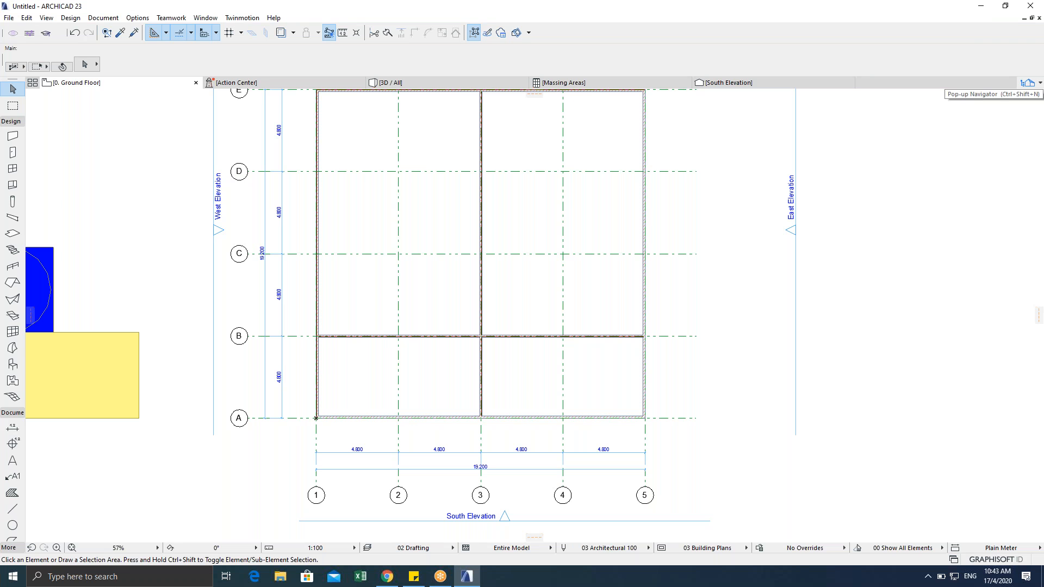
click(1028, 82)
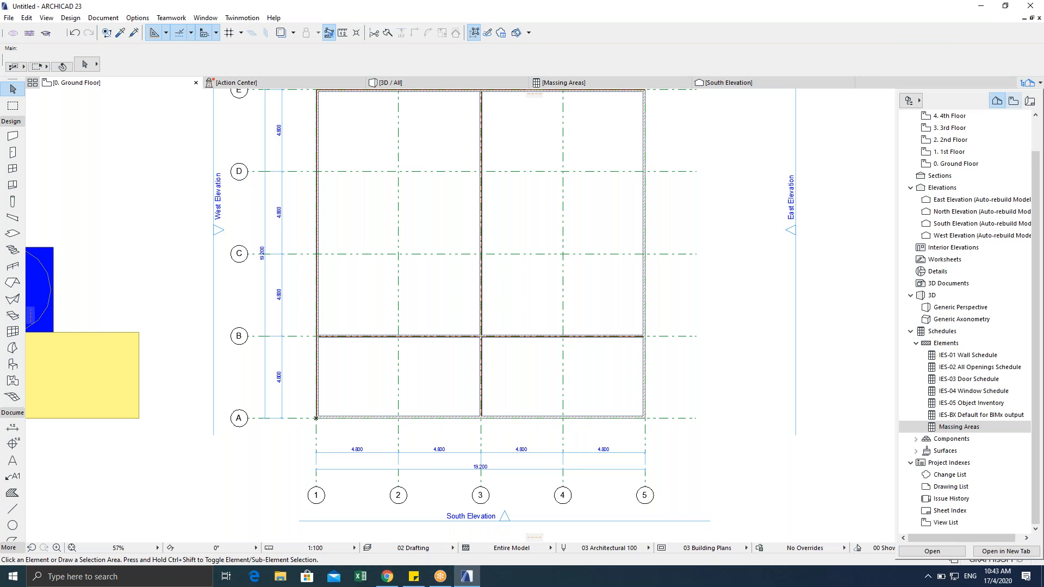
click(953, 154)
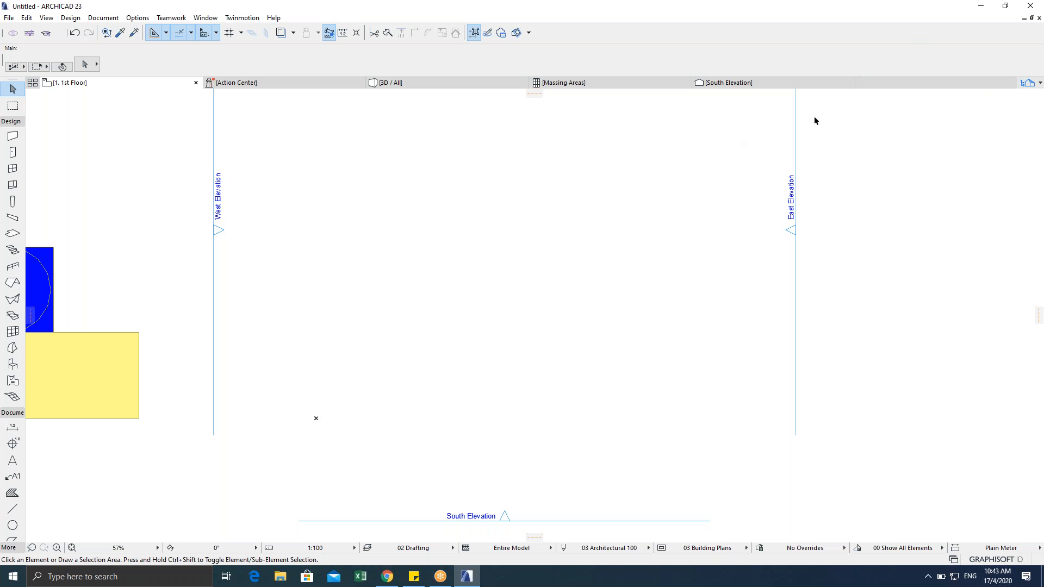
click(1027, 83)
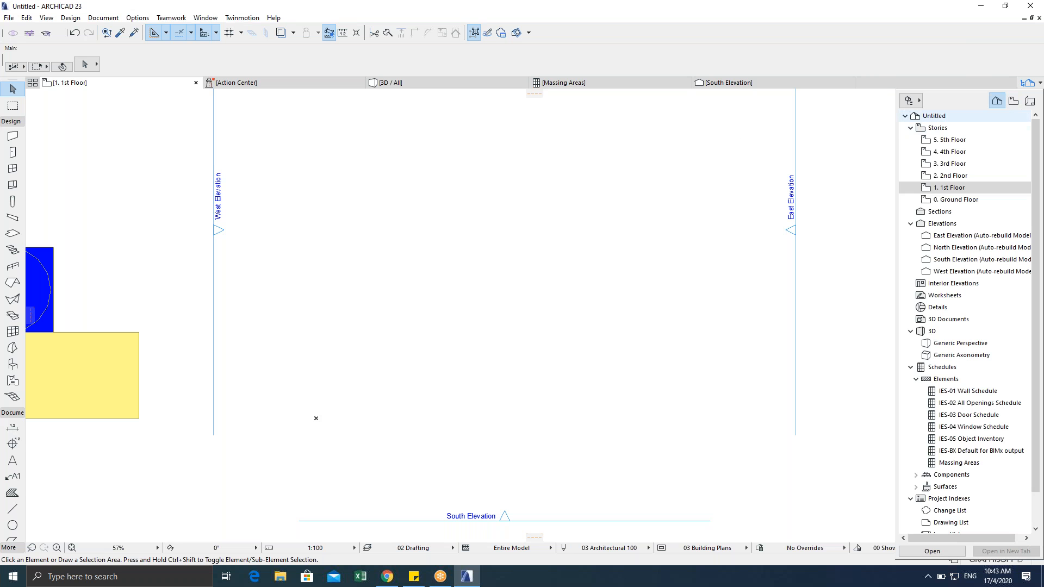
scroll(961, 179, down, 1)
double_click(956, 164)
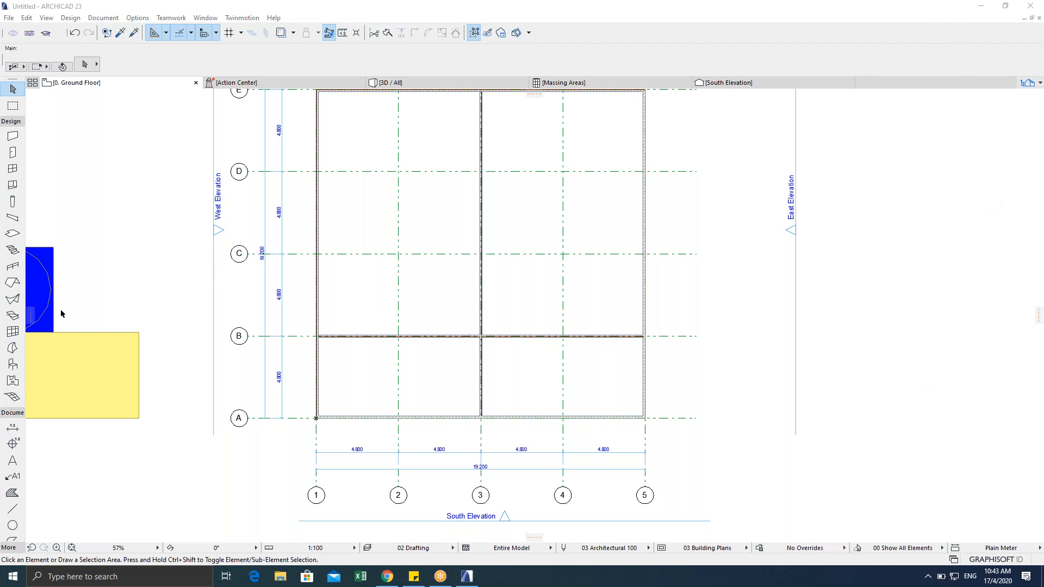
Step: Select all grid elements on the Ground Floor, set them to show on All Stories, and clear the selection
click(12, 412)
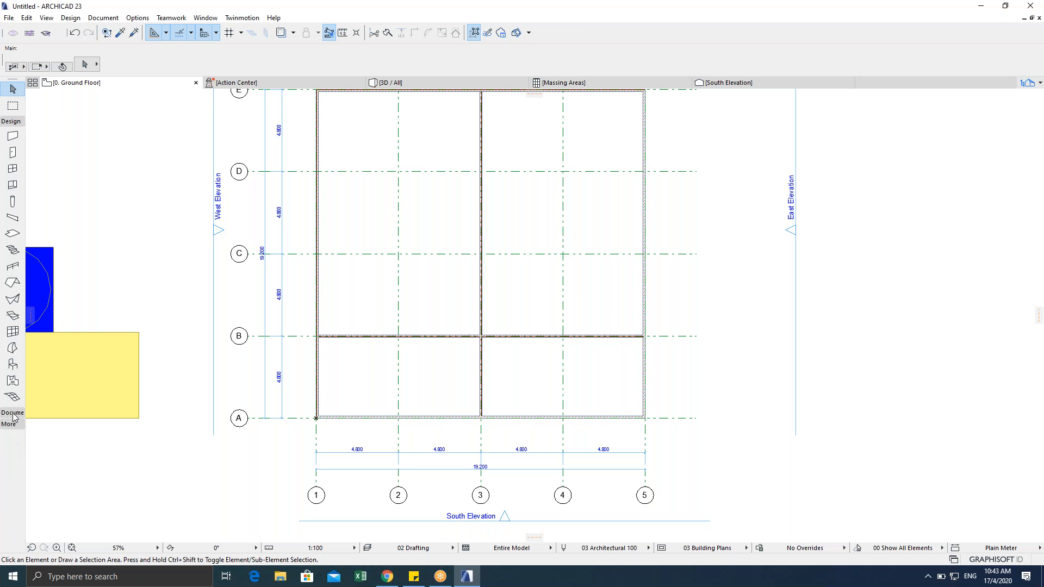
click(9, 425)
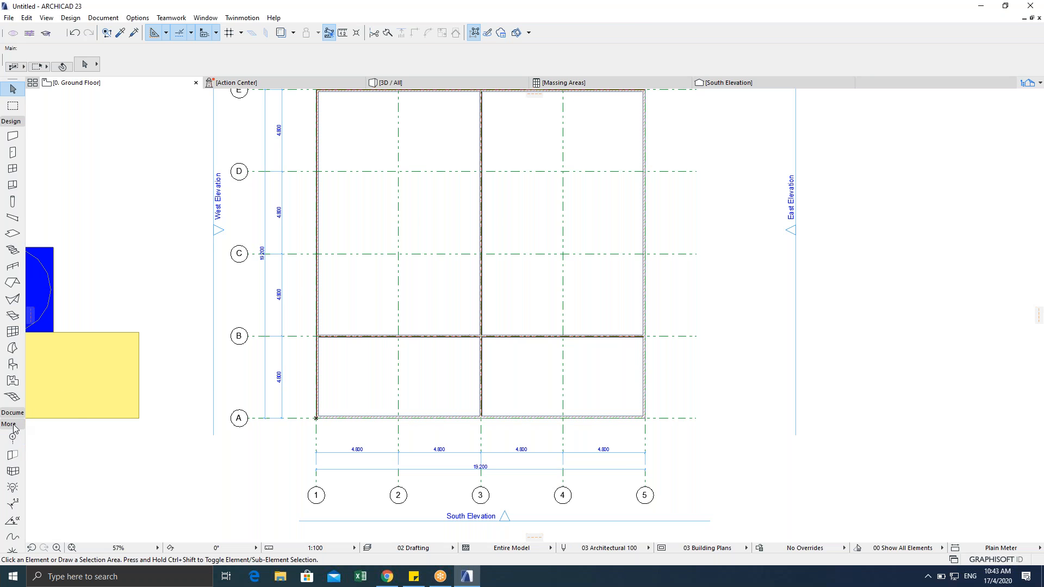
click(11, 439)
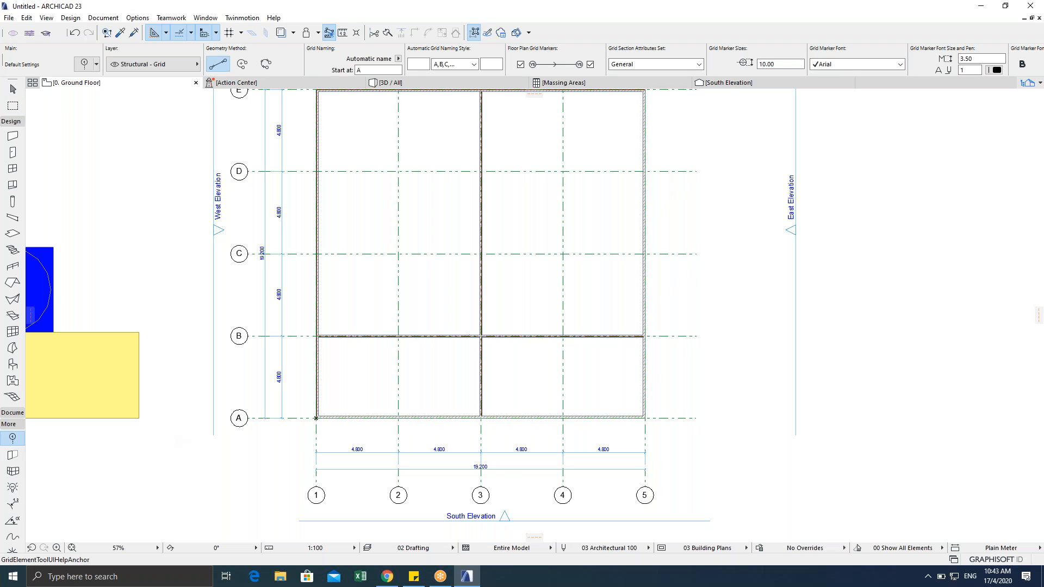
key(ctrl+a)
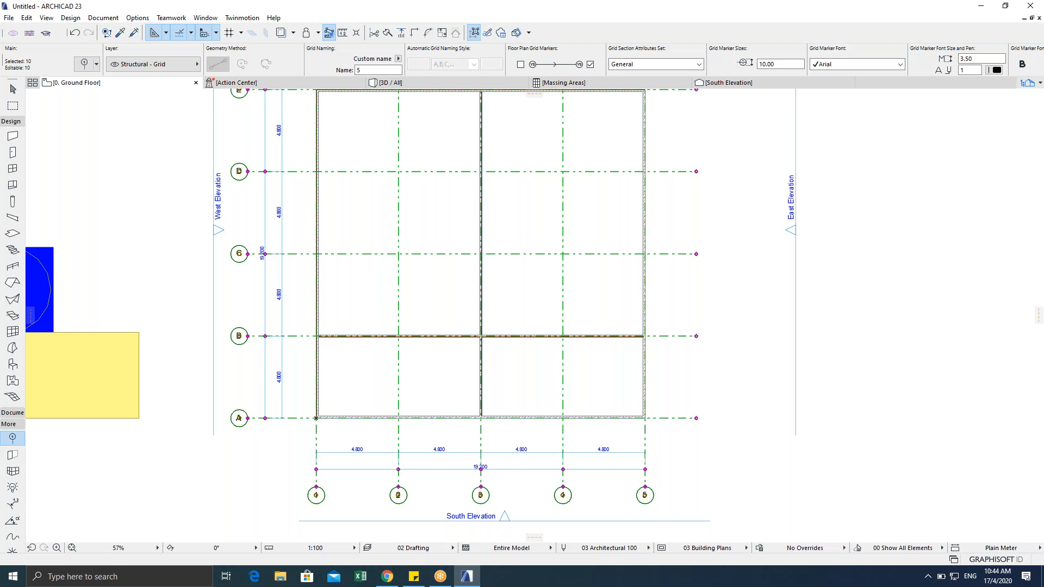
key(ctrl+t)
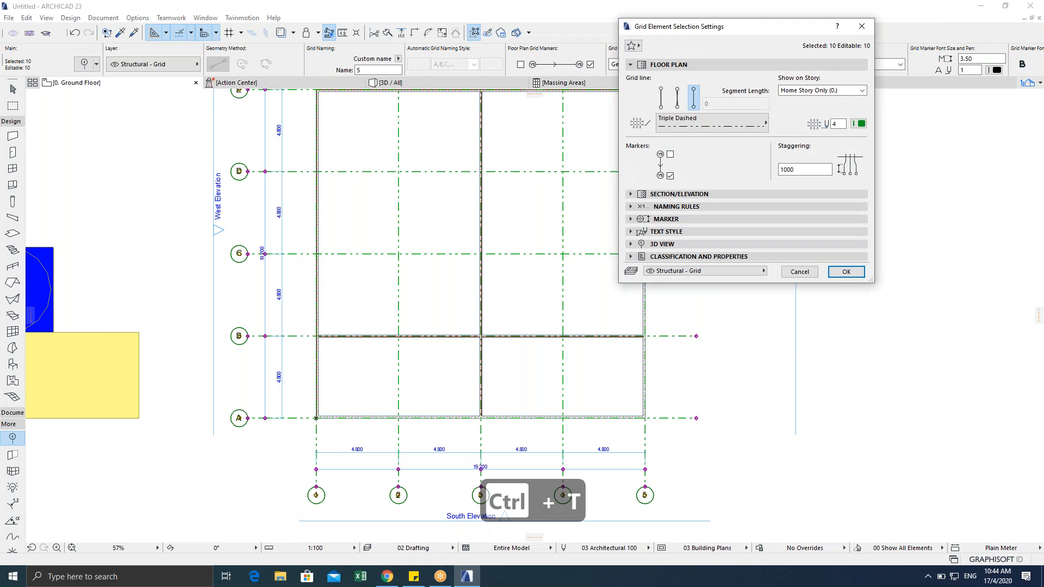
drag(703, 38, 470, 132)
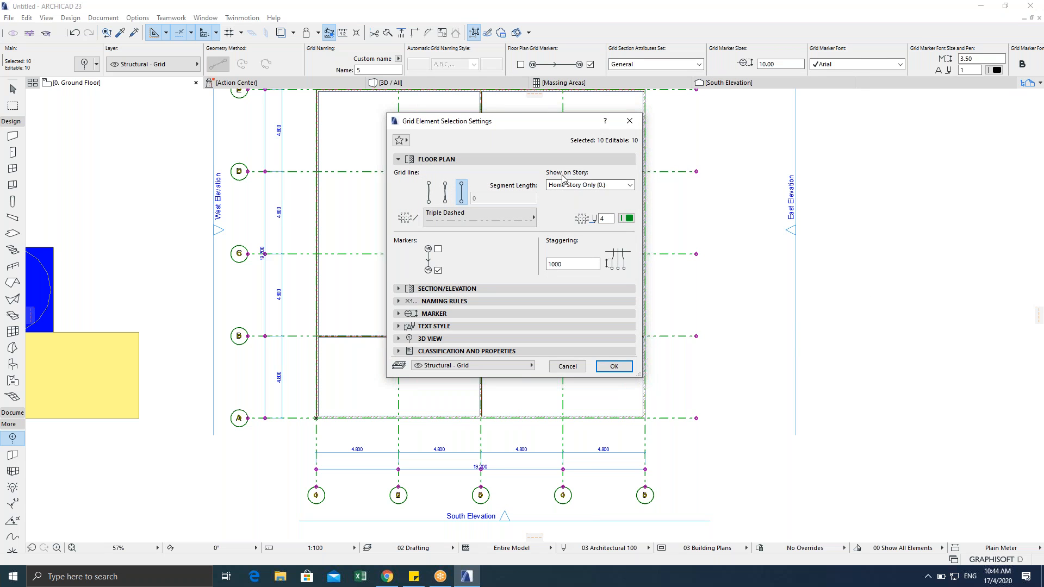
click(569, 186)
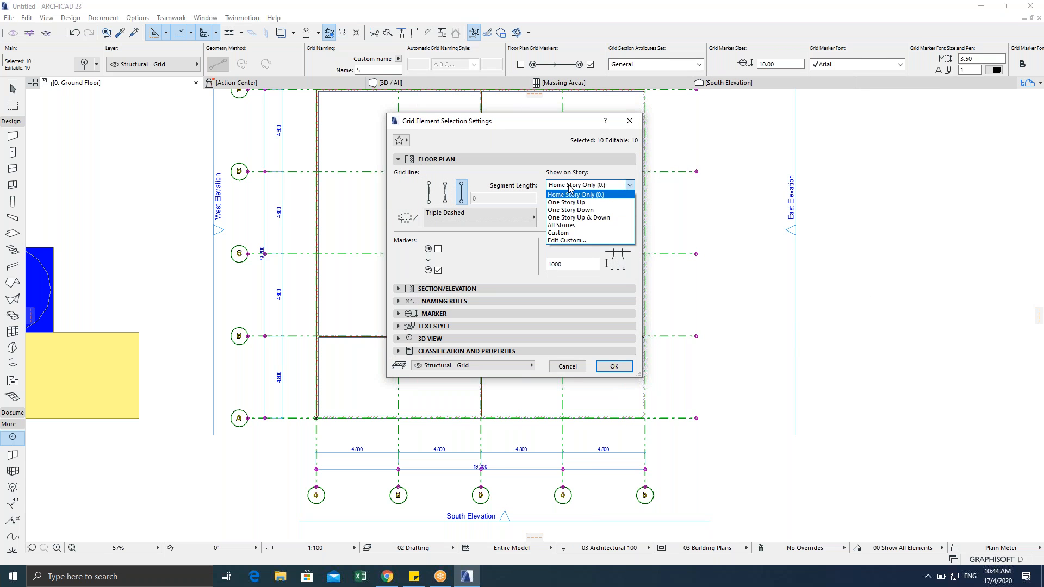
click(566, 225)
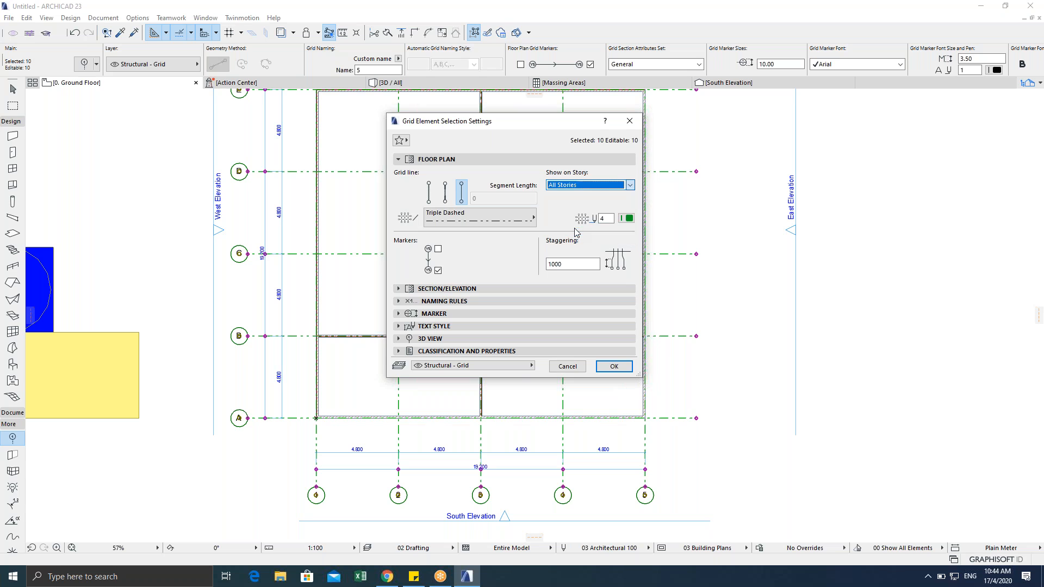
click(614, 367)
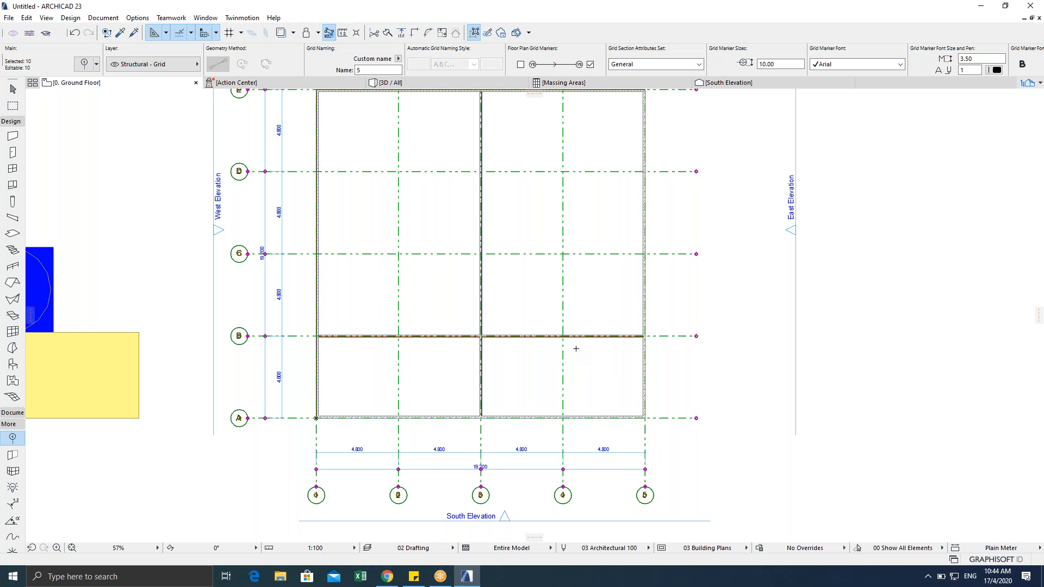
middle_drag(568, 345, 530, 345)
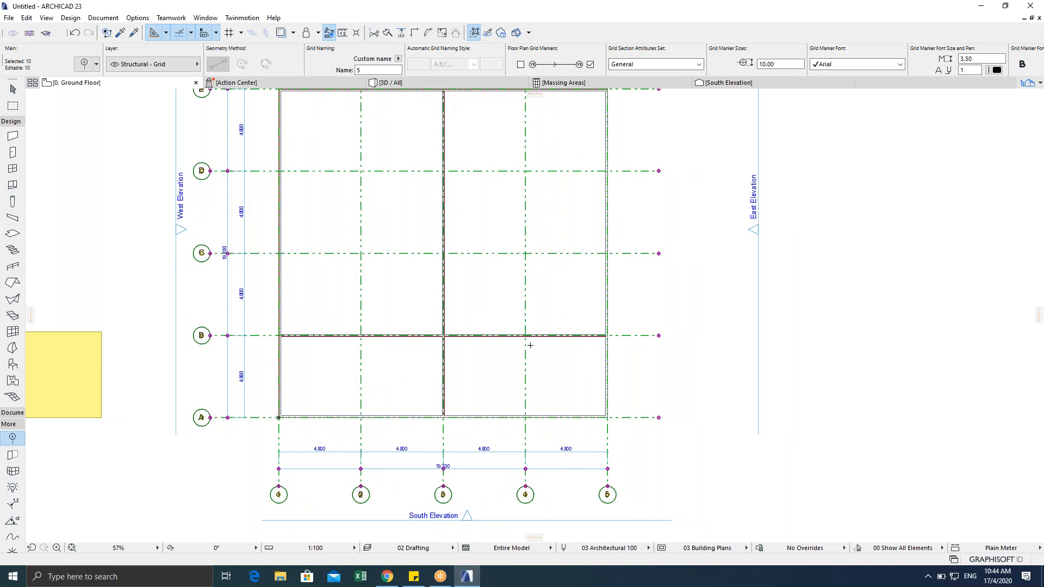
key(Escape)
key(Escape)
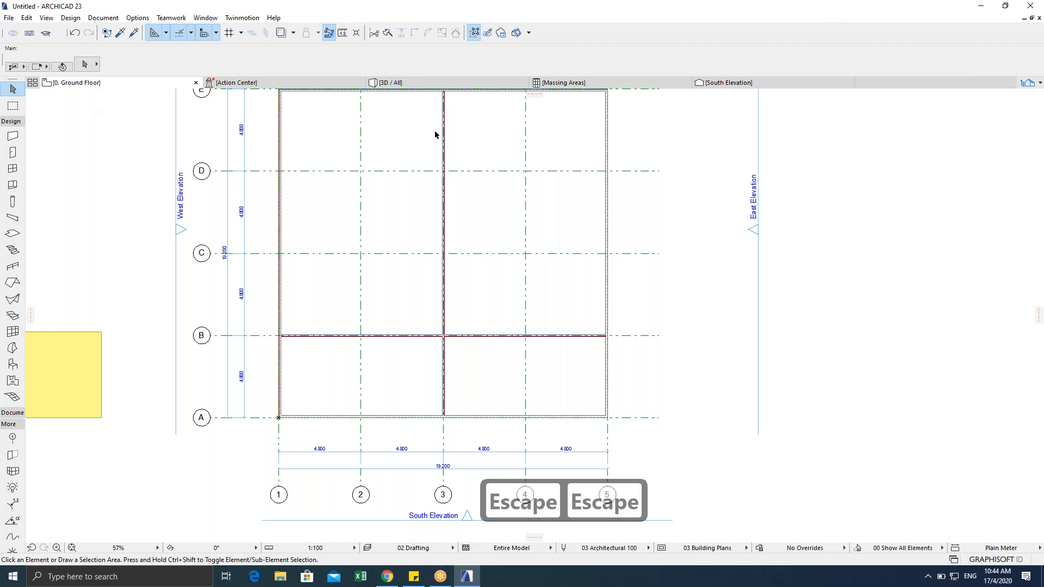
Step: Open the 1st Floor plan and inspect the grid lines and markers on it
click(1030, 81)
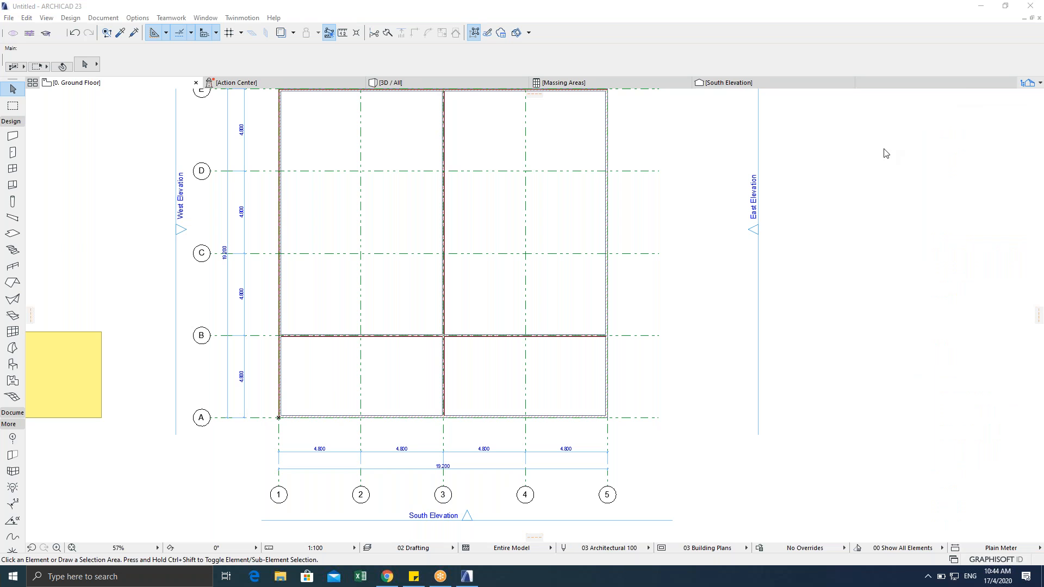
click(1031, 83)
click(1039, 84)
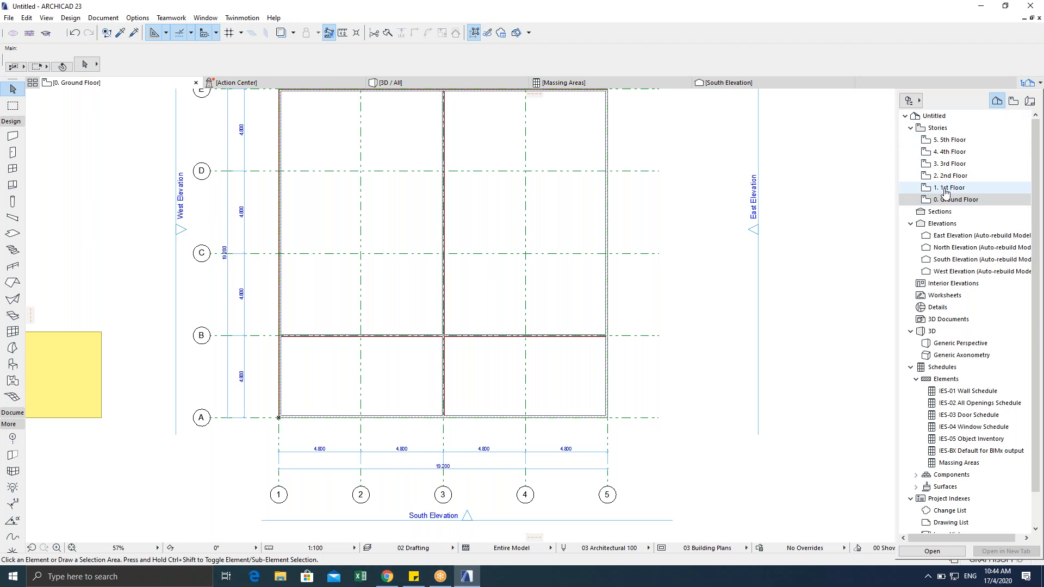
double_click(945, 192)
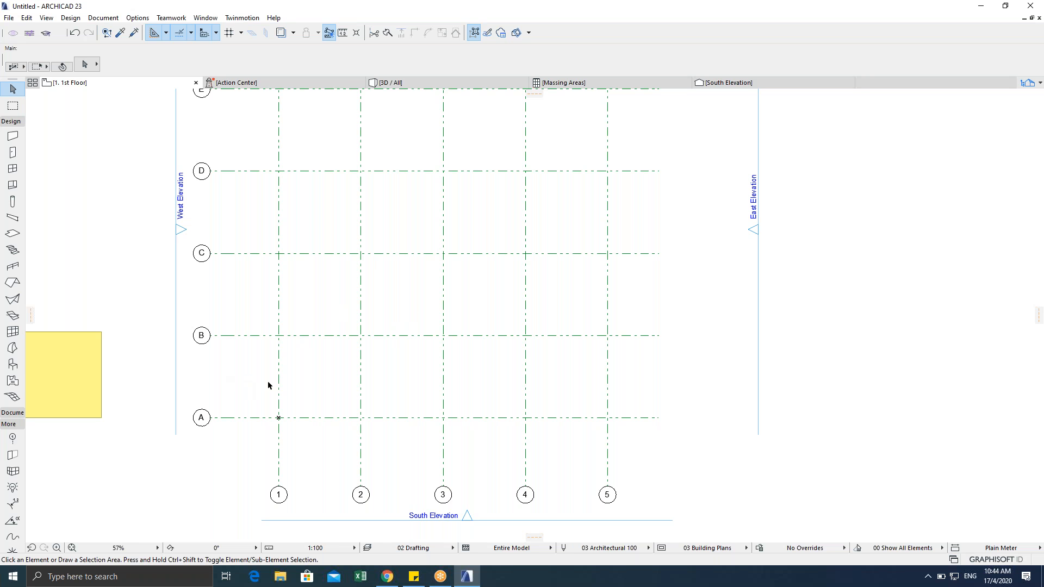
scroll(272, 386, up, 3)
scroll(293, 392, down, 3)
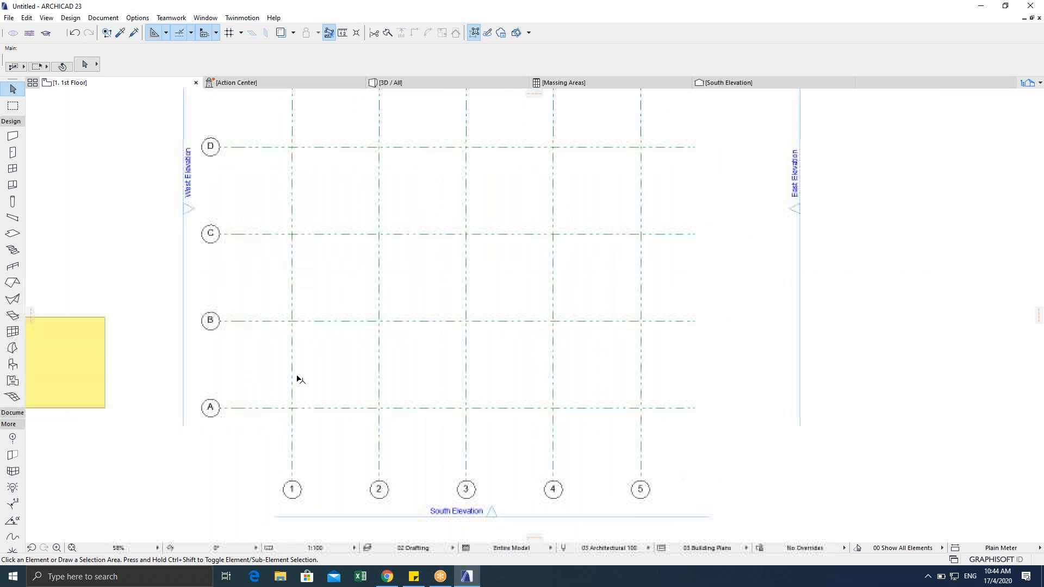
Step: Reopen the Ground Floor plan and view the walls around grid lines A to C
click(1029, 84)
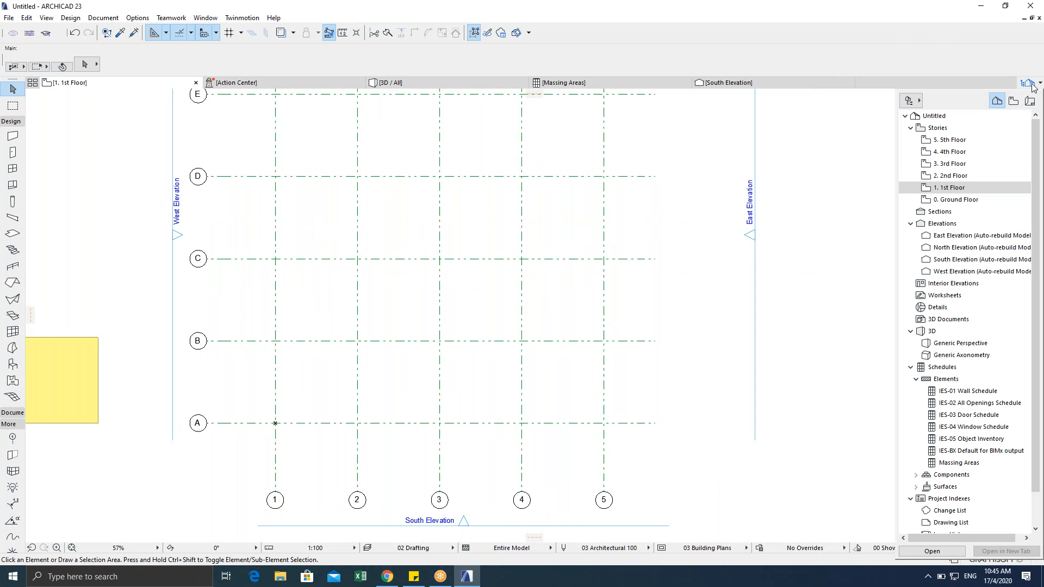
double_click(947, 200)
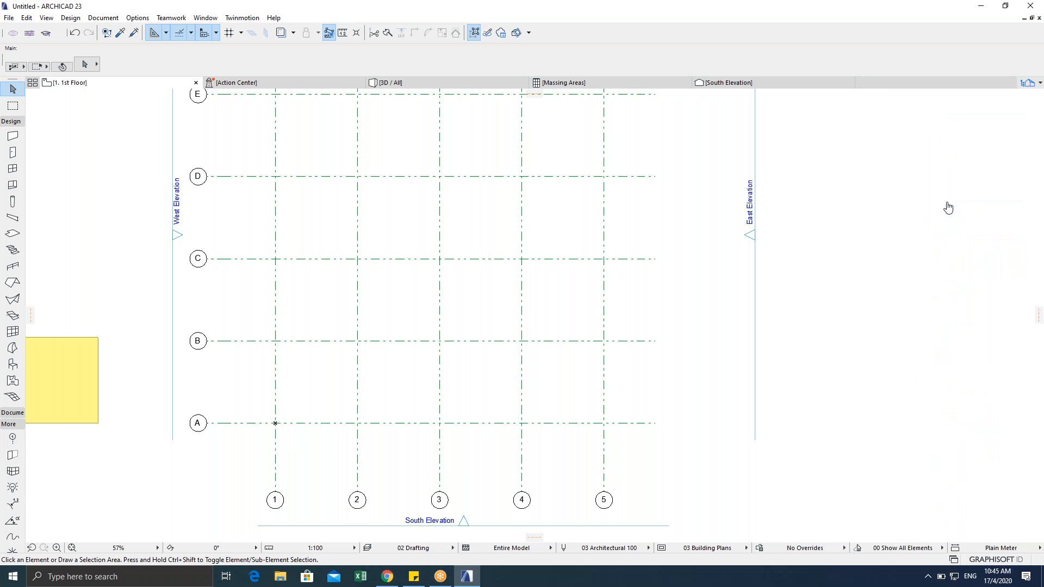
scroll(275, 409, up, 4)
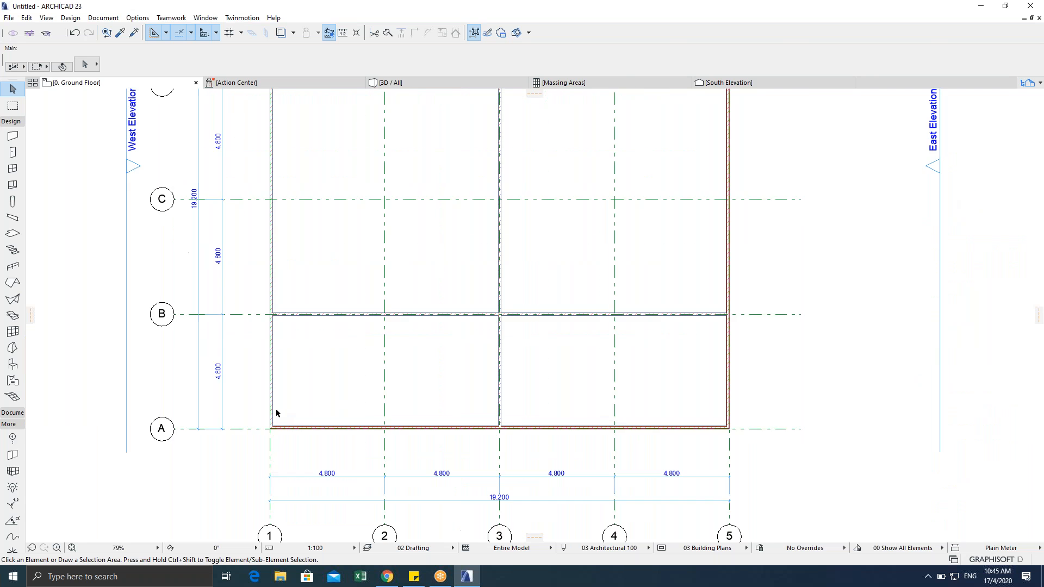
scroll(219, 320, down, 1)
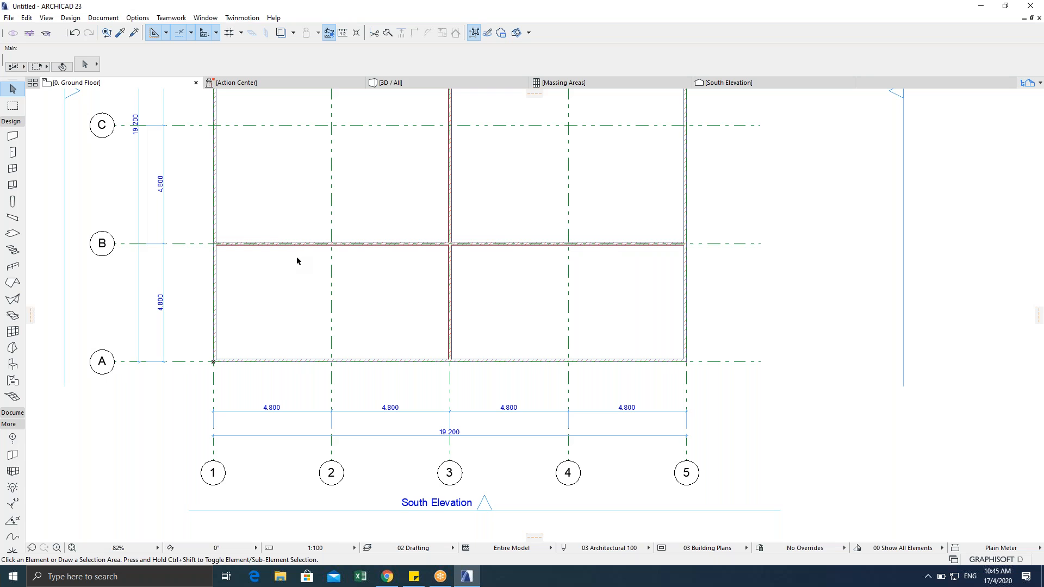
Step: Step up through the 1st and 2nd Floor plans to check their grids, and go back down to the Ground Floor
key(ctrl+Up)
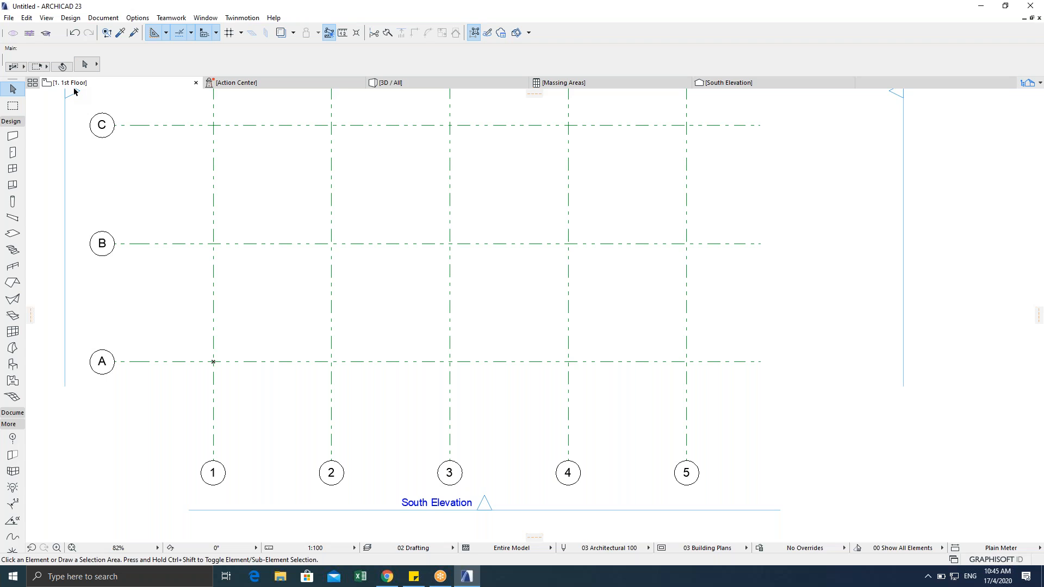
key(ctrl+Up)
key(ctrl+Down)
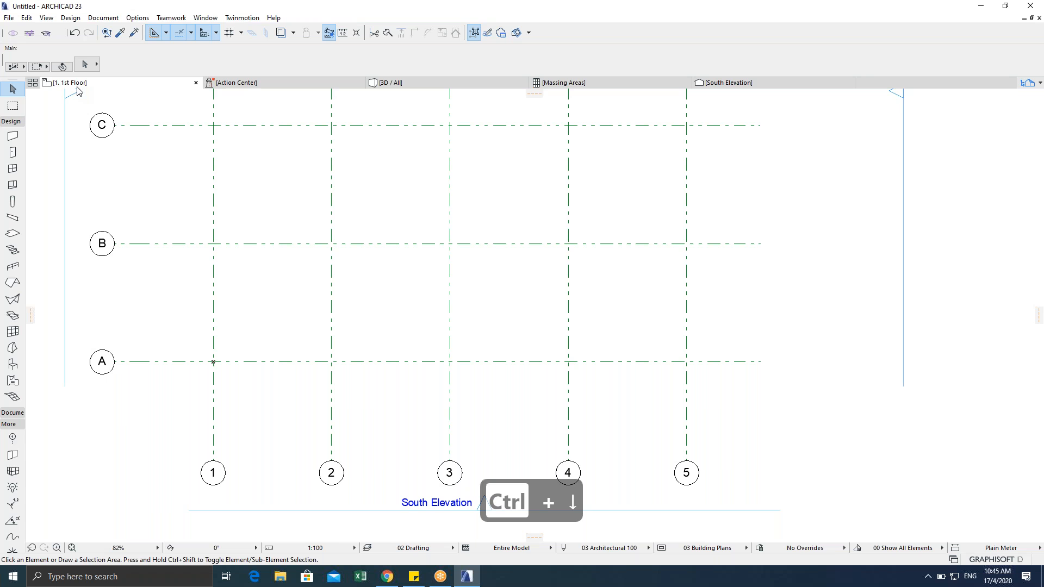
key(ctrl+Down)
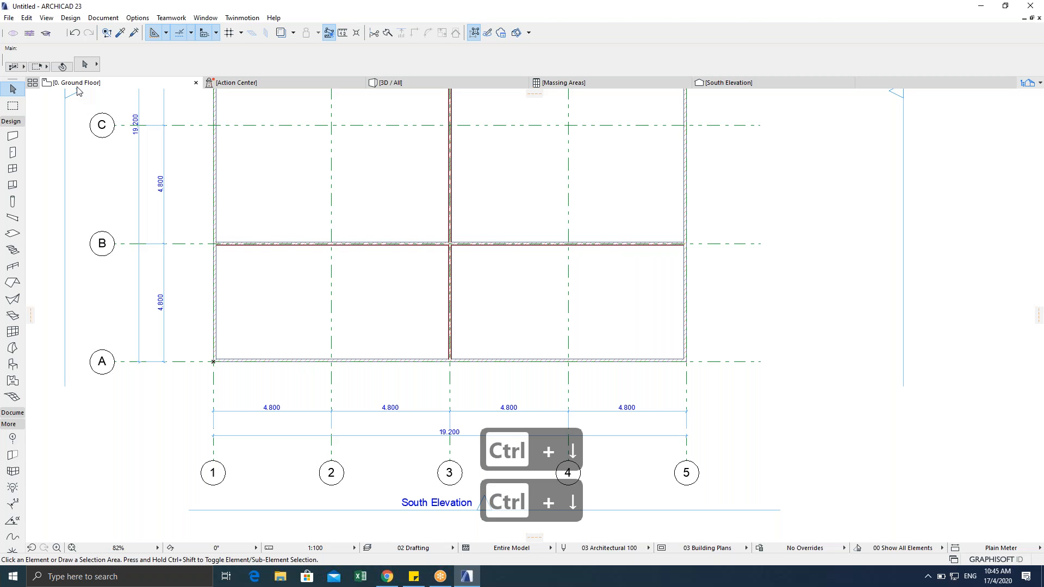
Step: Step up to the 1st Floor plan and back to the Ground Floor to compare their grids and walls
scroll(333, 288, down, 3)
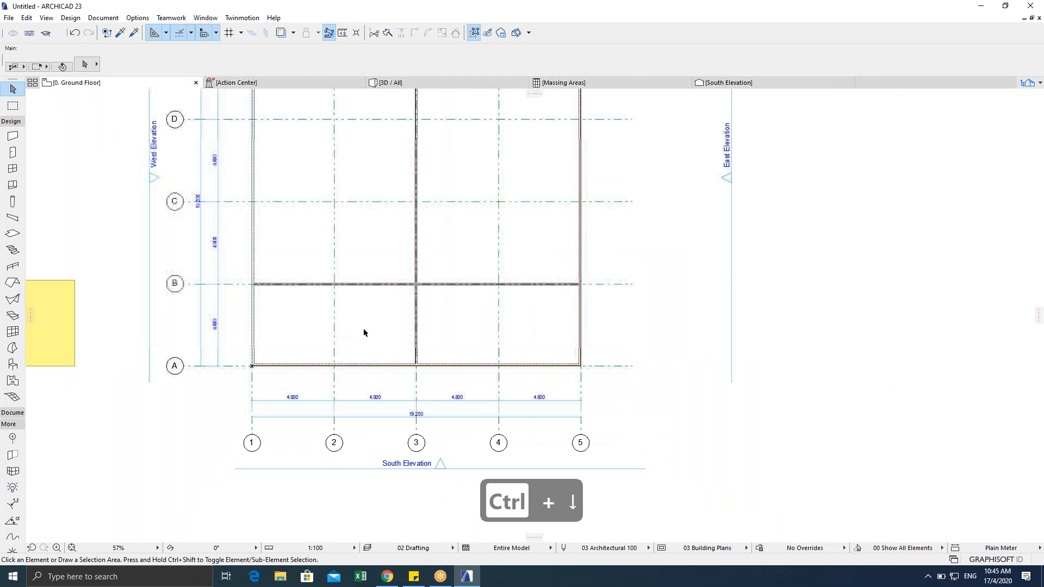
key(ctrl+Up)
key(ctrl+Down)
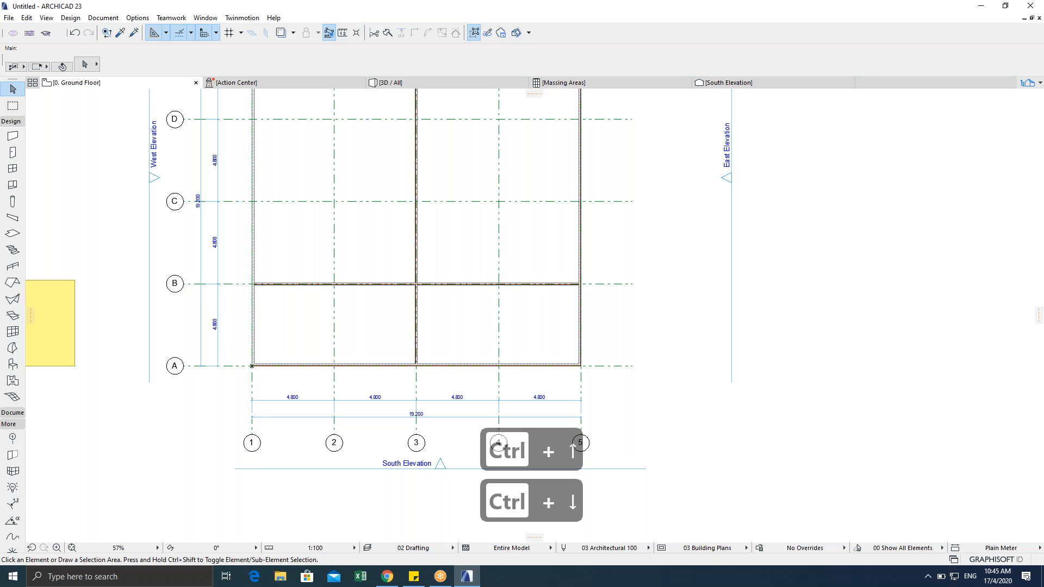
scroll(331, 312, up, 3)
middle_drag(321, 323, 272, 395)
scroll(273, 395, down, 2)
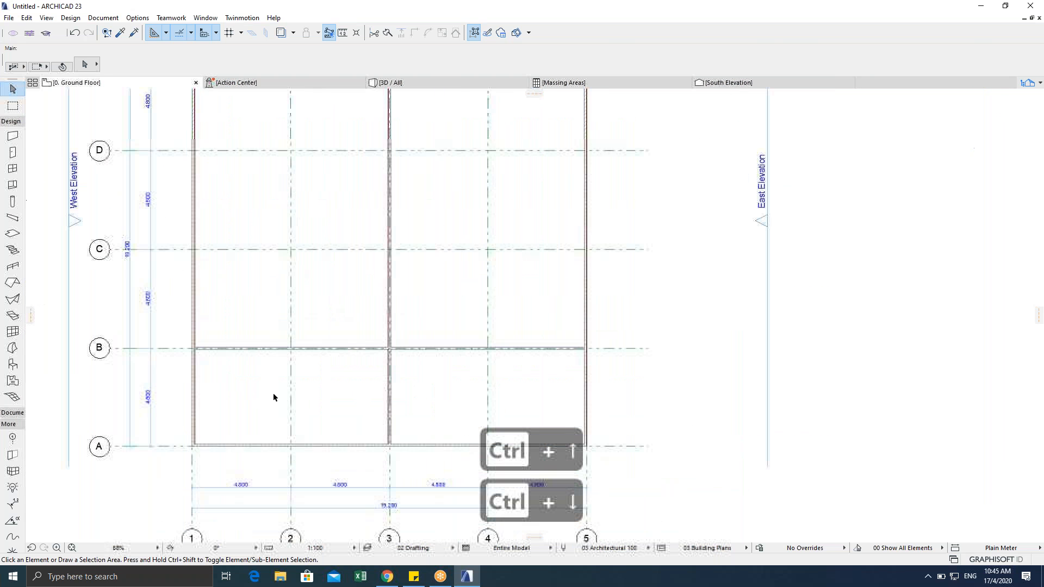
Step: Go up to the 1st Floor plan and examine grid lines A to D and 1 to 5 there
key(ctrl+Up)
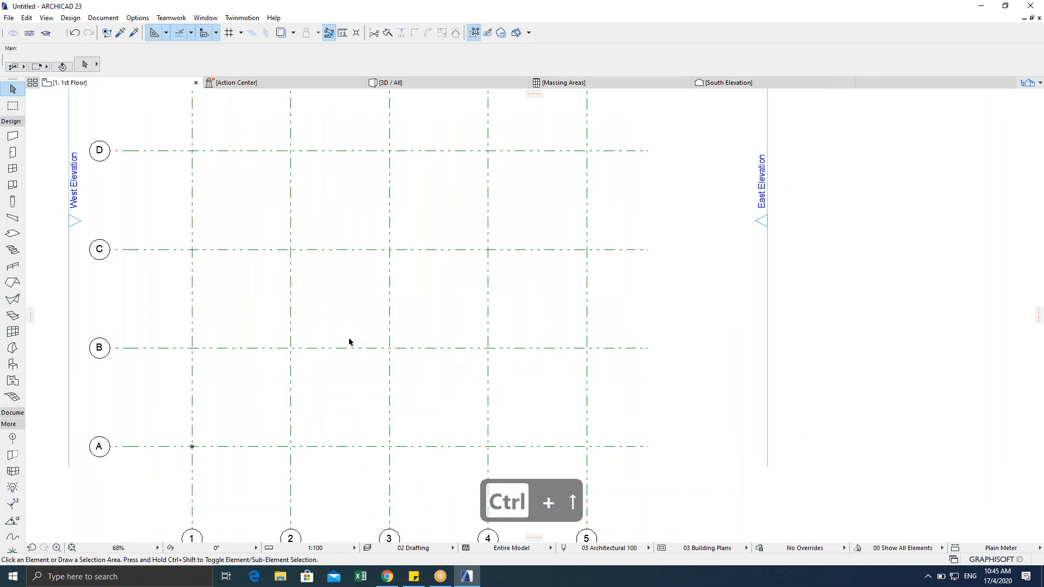
middle_drag(350, 341, 339, 345)
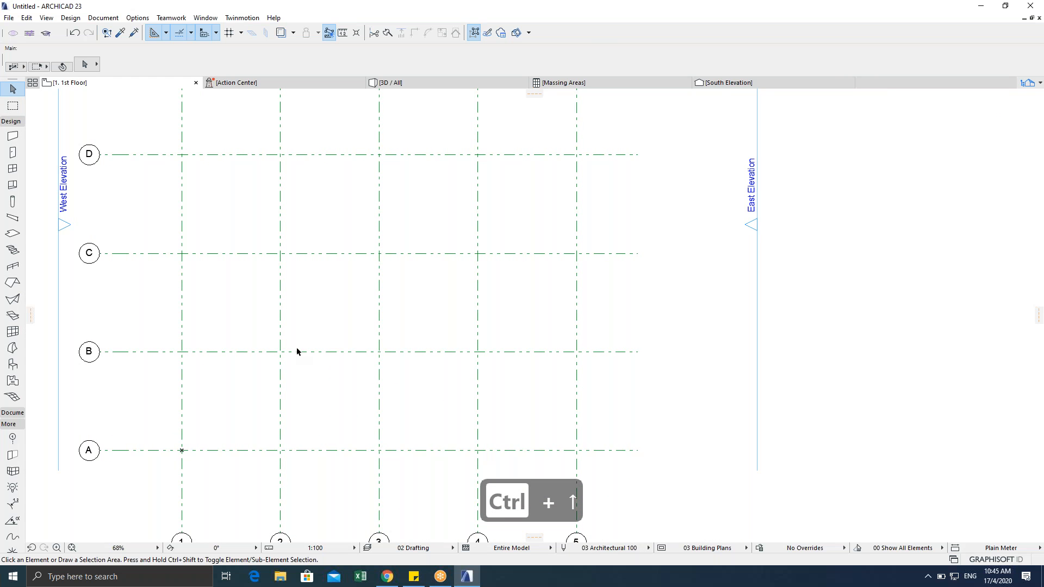
scroll(296, 351, down, 3)
scroll(255, 359, up, 4)
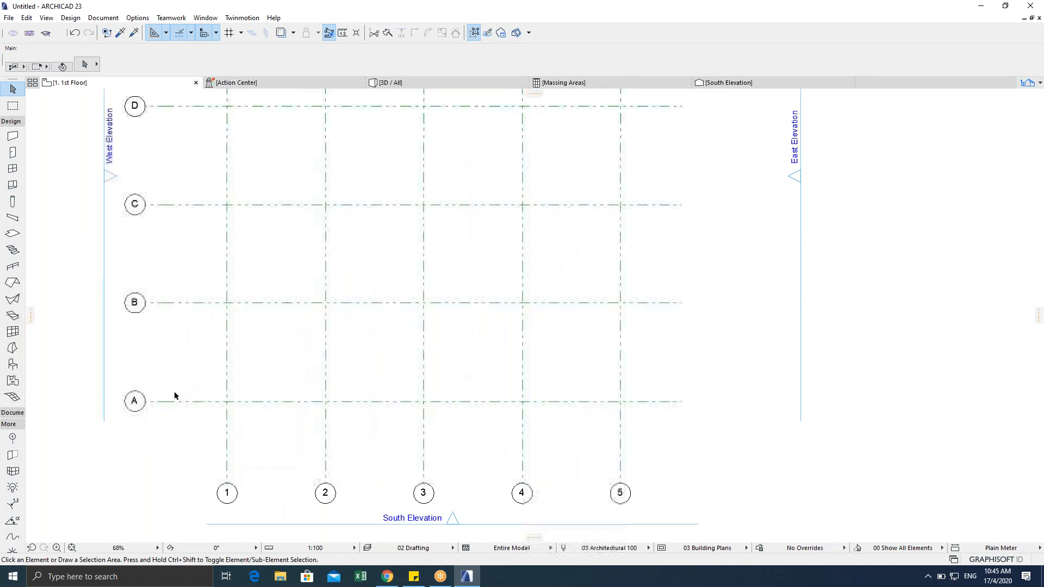
scroll(259, 380, down, 2)
Step: Return to the Ground Floor plan and view the whole wall layout within the grid
key(ctrl+Down)
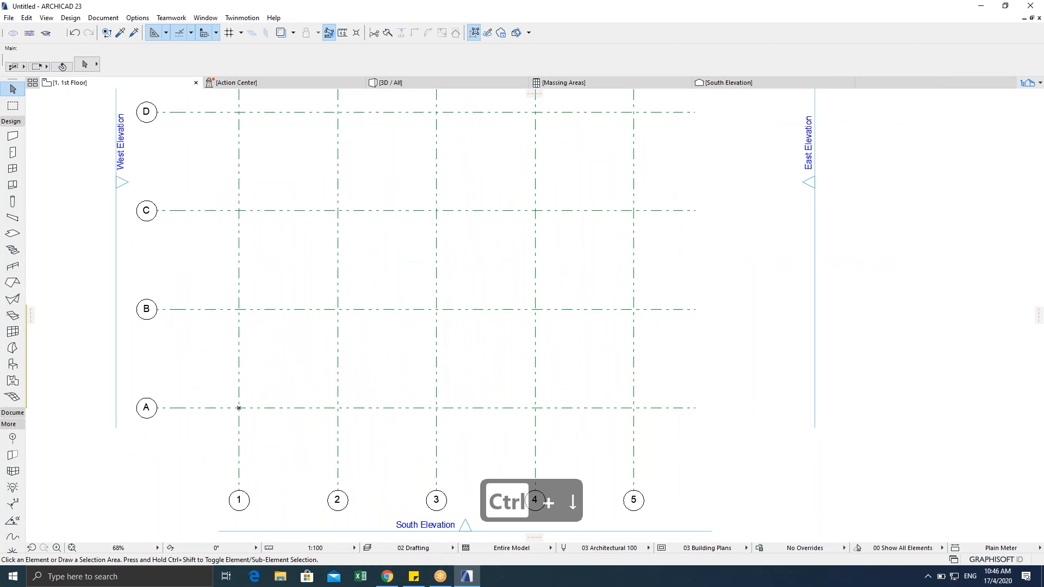
scroll(342, 366, up, 1)
middle_drag(264, 364, 174, 370)
scroll(180, 343, down, 2)
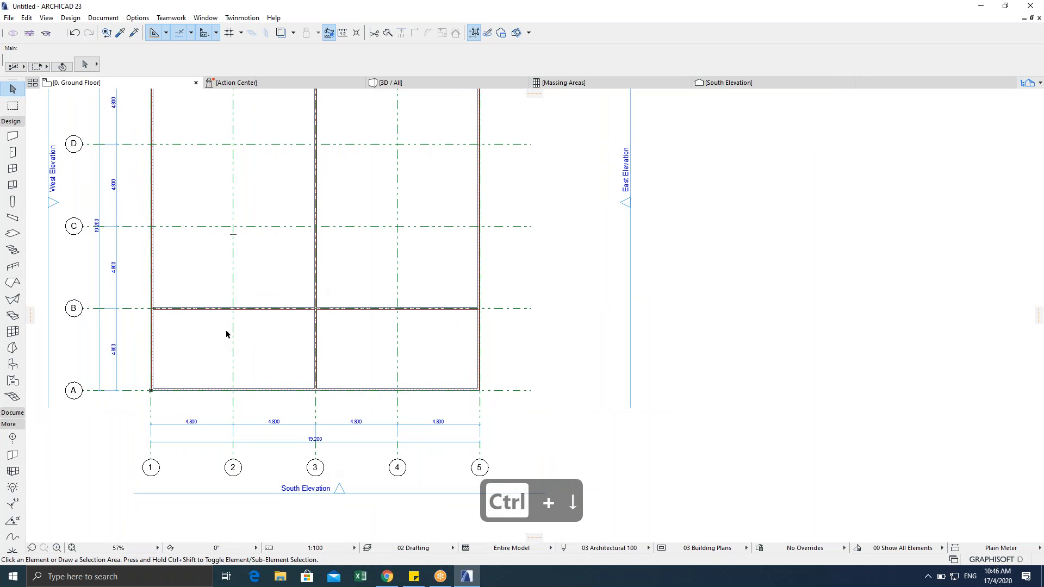
scroll(346, 445, down, 2)
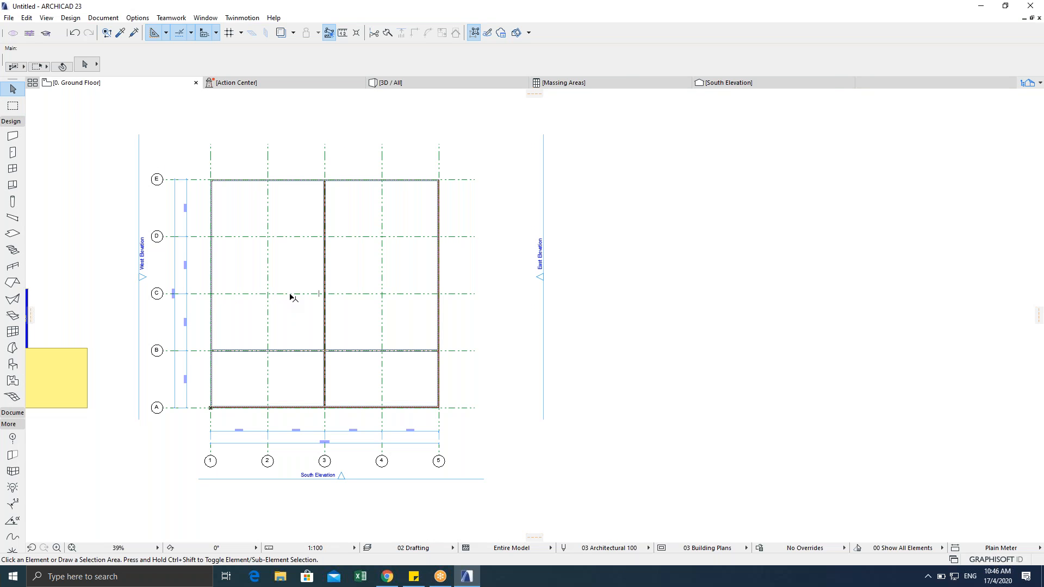
Step: Choose Double Window 23 from the Basic Windows 23 library as the default window
click(9, 172)
key(ctrl+t)
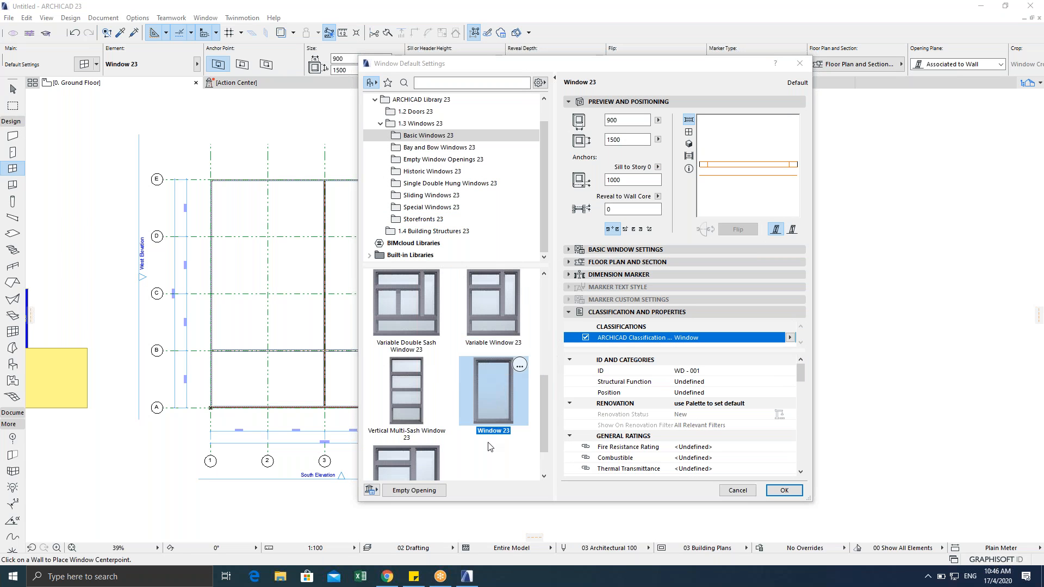
scroll(481, 429, up, 3)
scroll(481, 429, up, 3)
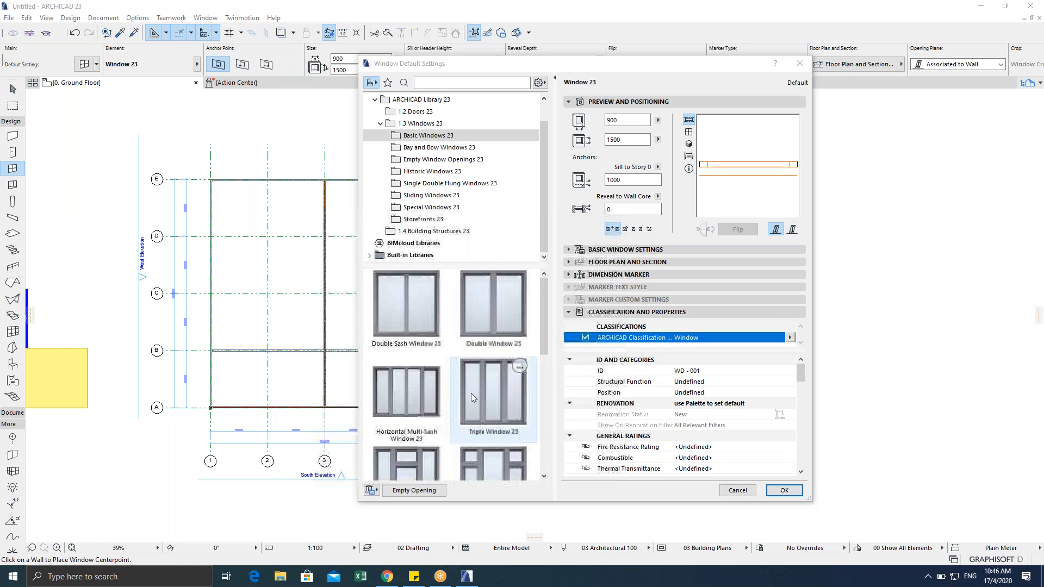
click(484, 324)
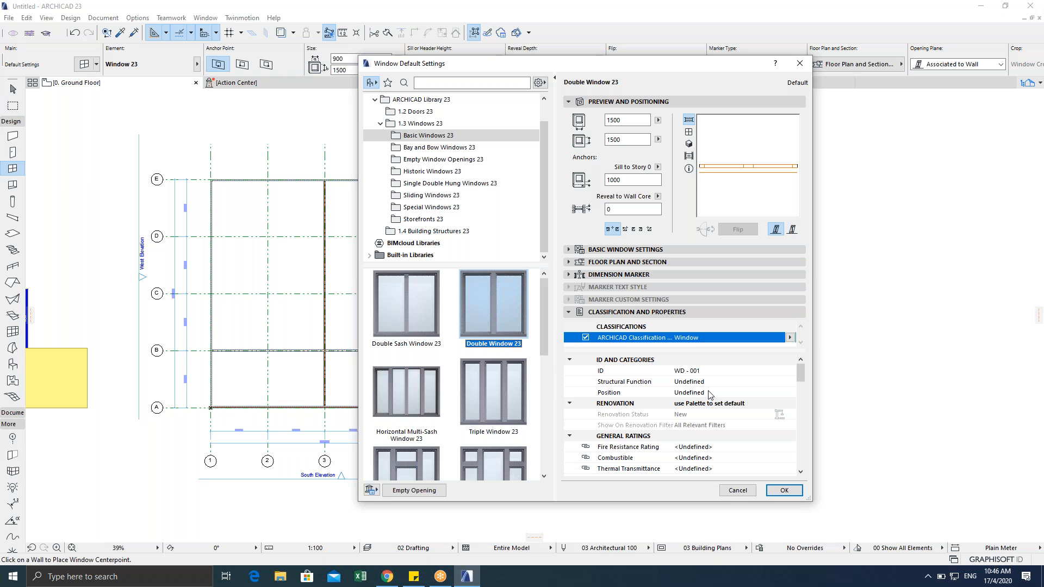
click(783, 491)
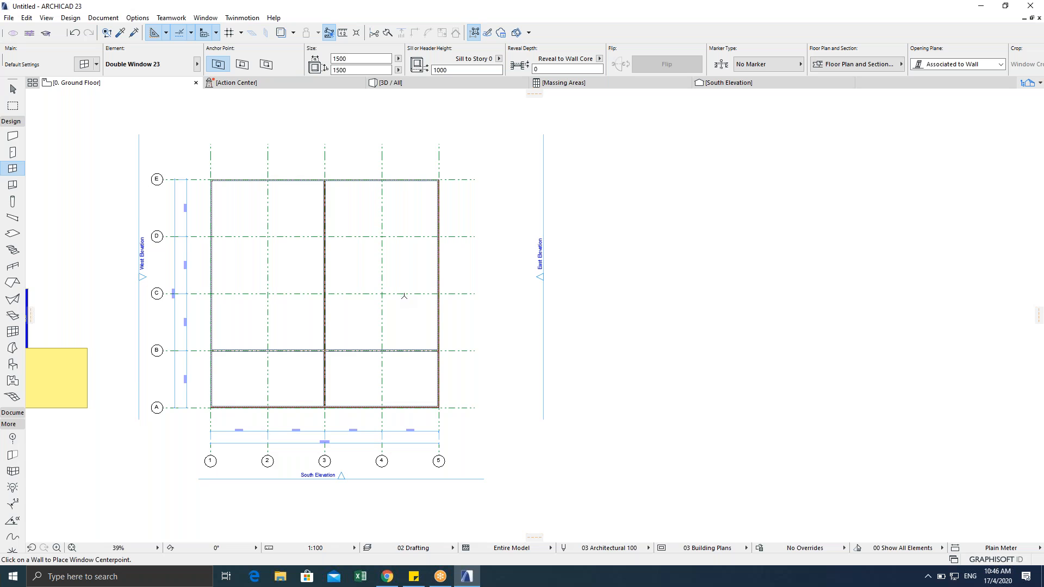
Step: Set the window's anchor point to its second side corner for placement near the wall corner at grid E/5
scroll(404, 296, up, 4)
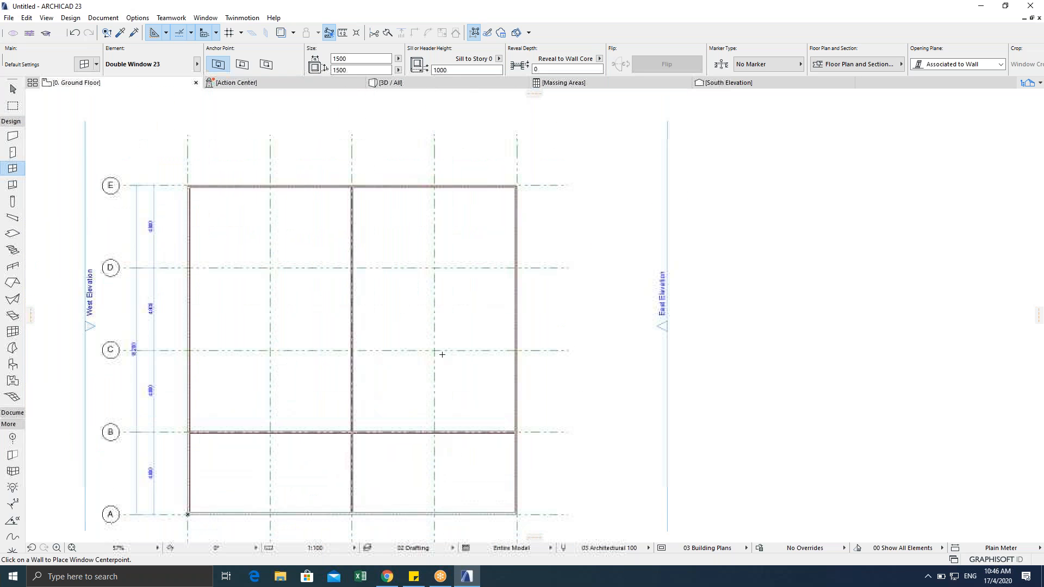
scroll(444, 185, up, 5)
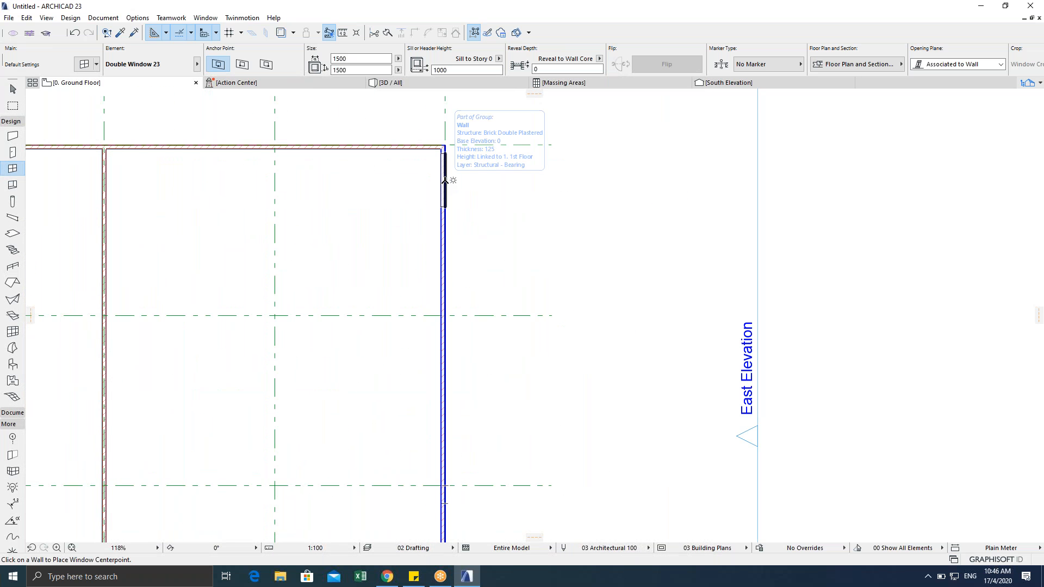
middle_drag(412, 211, 366, 250)
click(242, 65)
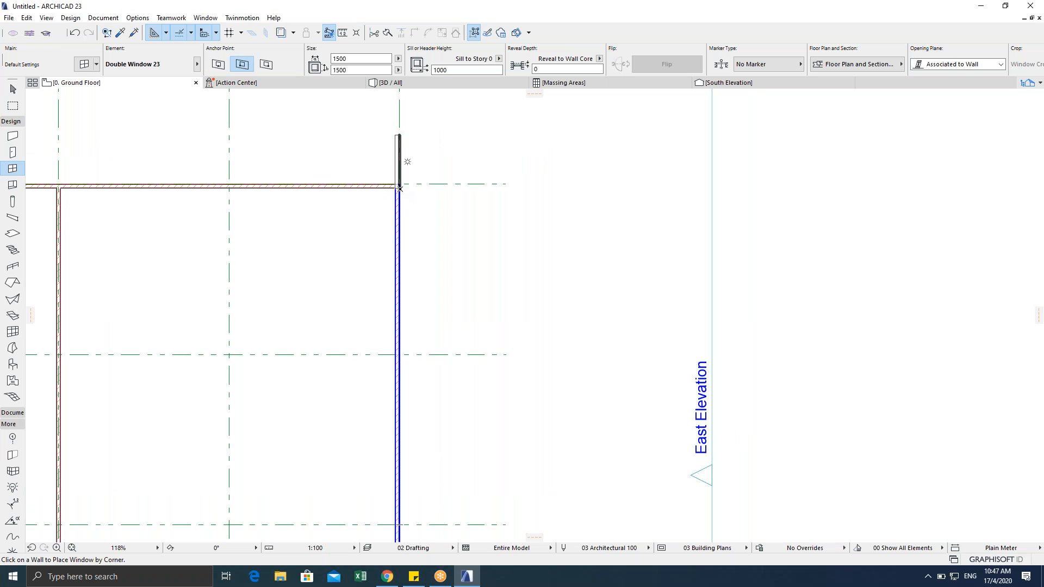
click(266, 64)
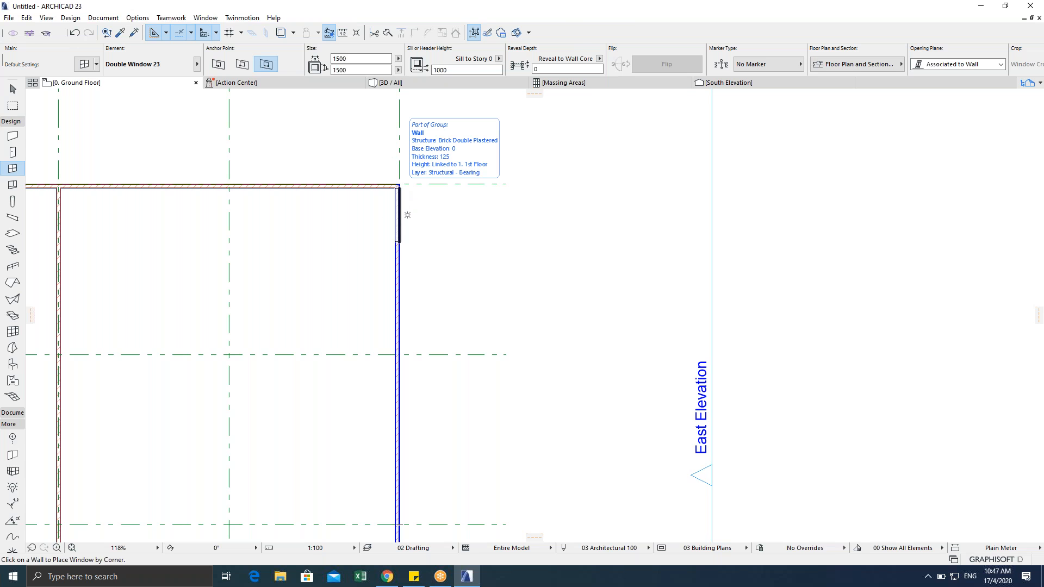
Step: Try to place the window on the grid 5 wall with a Y coordinate of 300 from the corner at grid E
key(Tab)
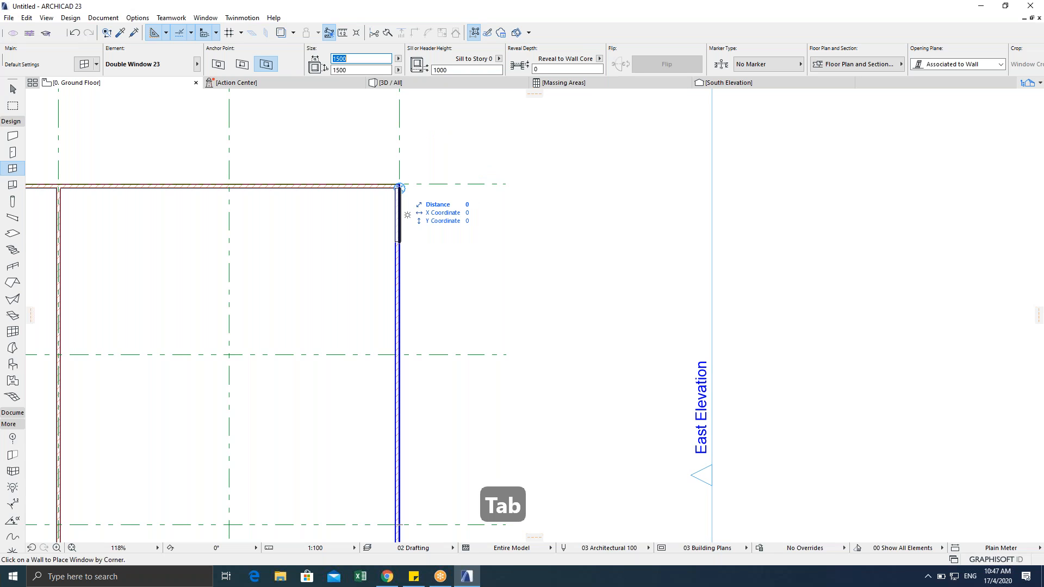
key(Tab)
key(Tab)
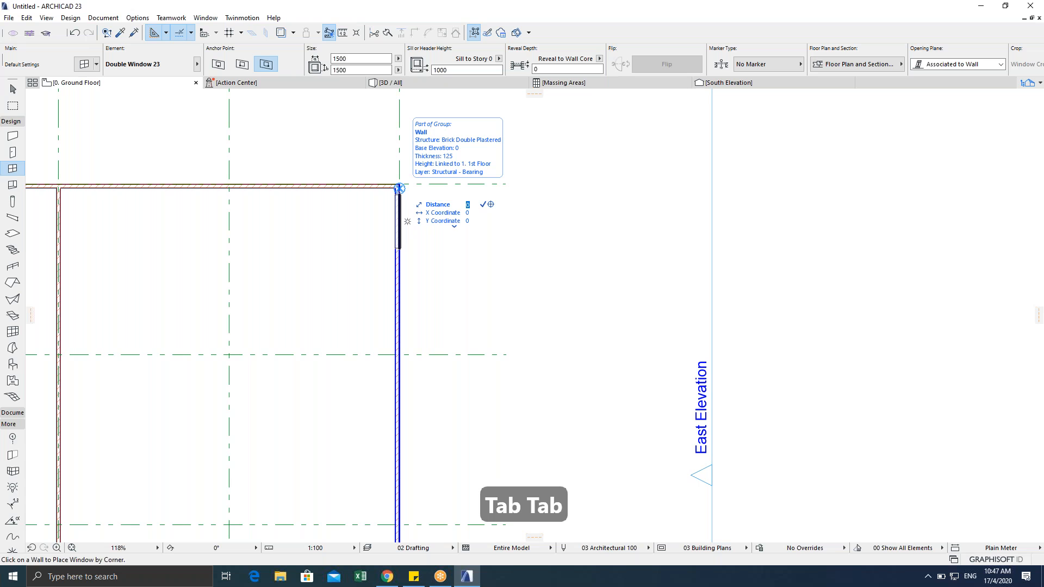
key(Tab)
key(Tab)
key(Tab)
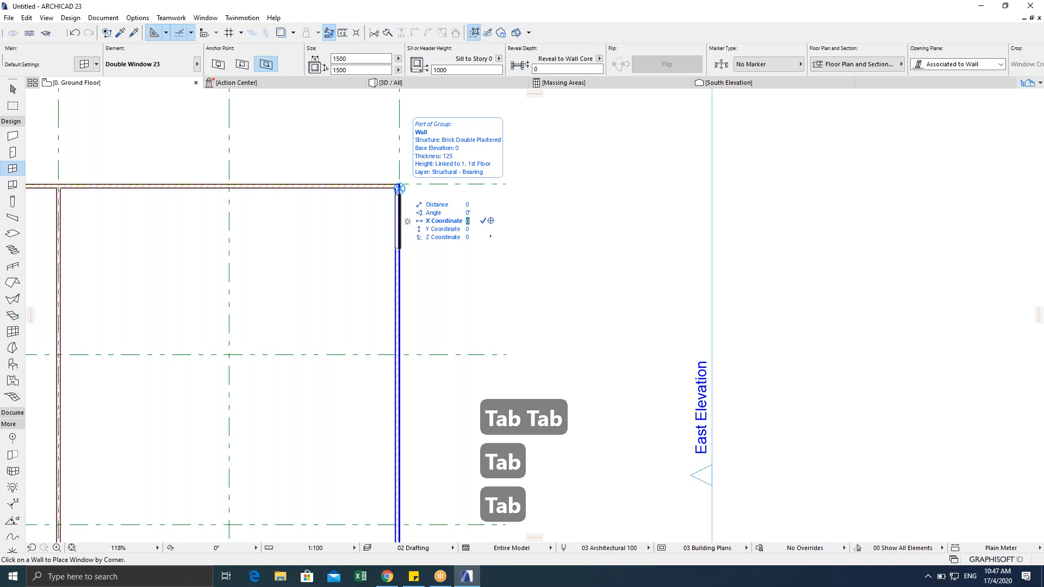
text(1)
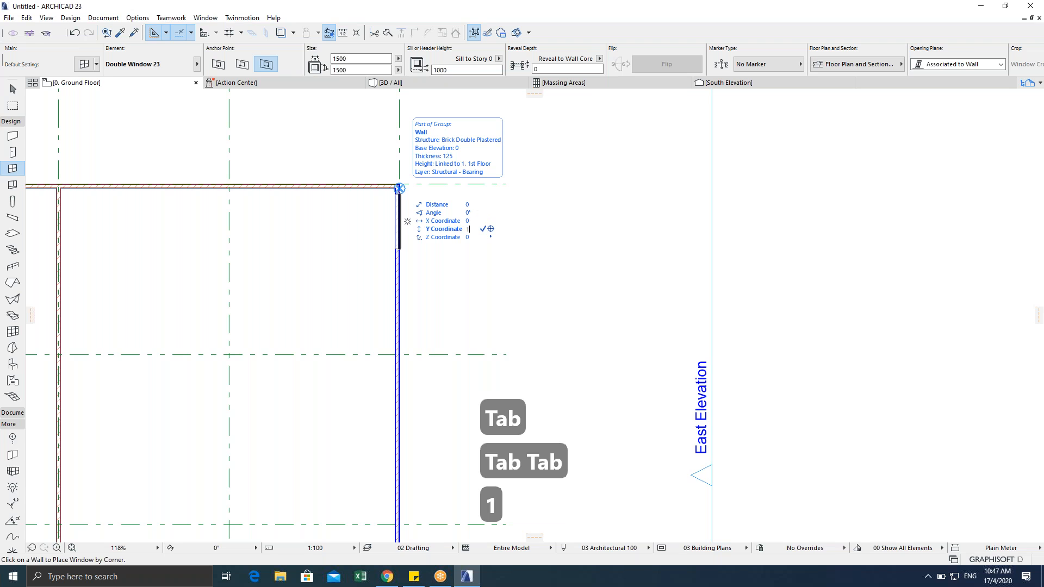
key(BackSpace)
text(399)
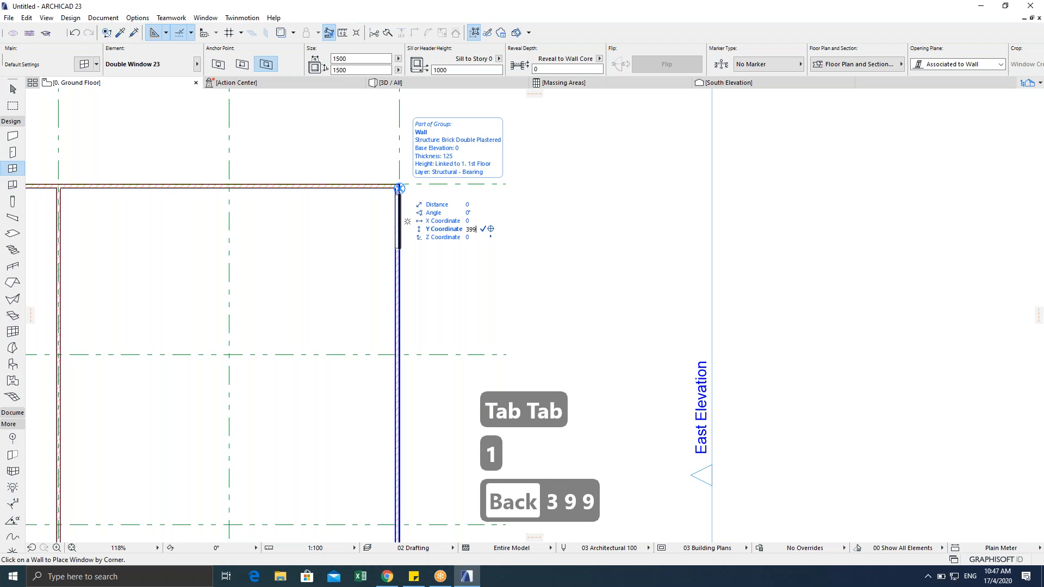
key(BackSpace)
key(BackSpace)
text(9)
key(BackSpace)
text(00)
key(Return)
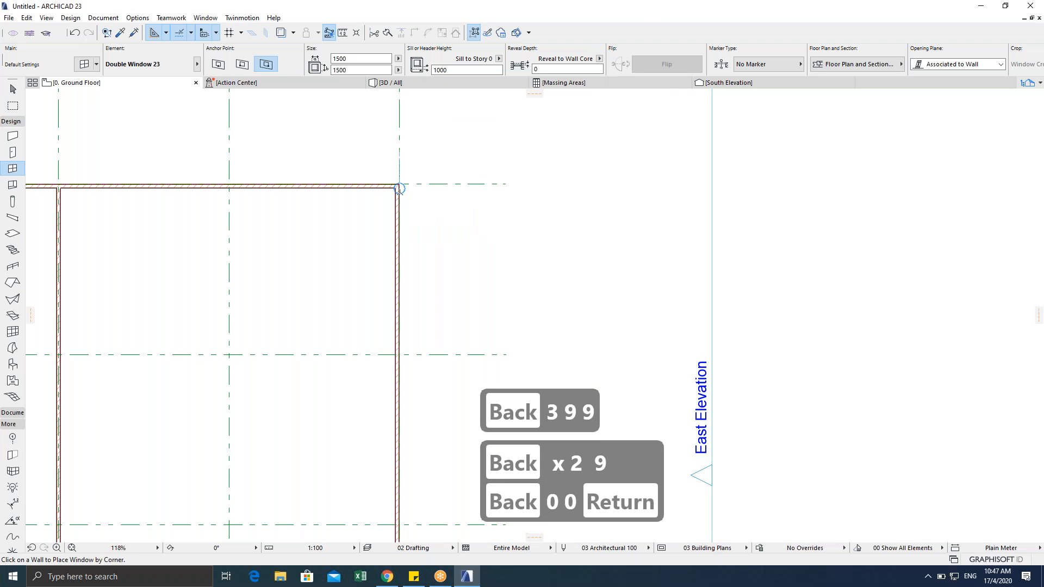
scroll(399, 188, down, 5)
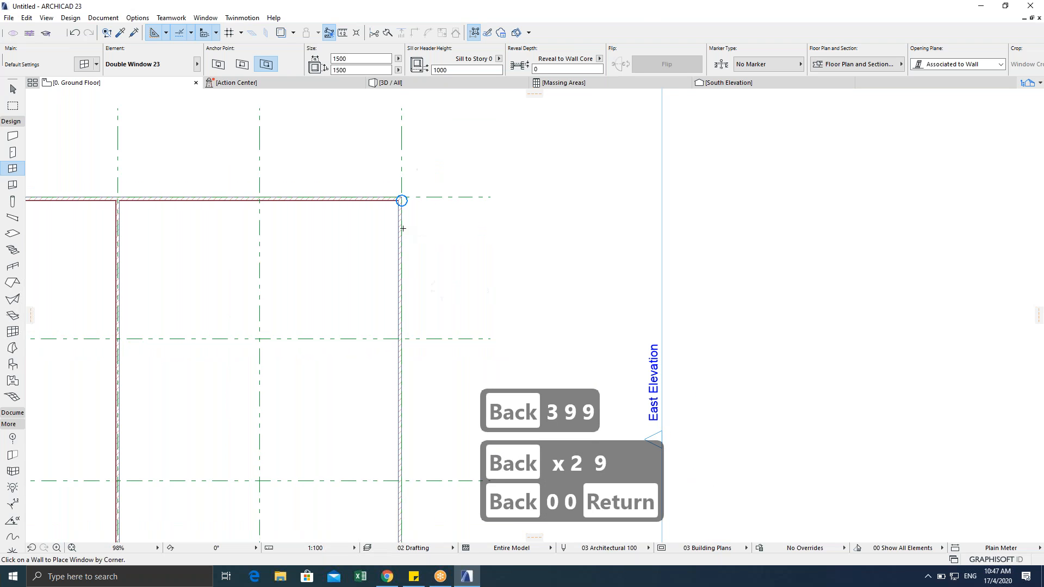
scroll(402, 226, up, 6)
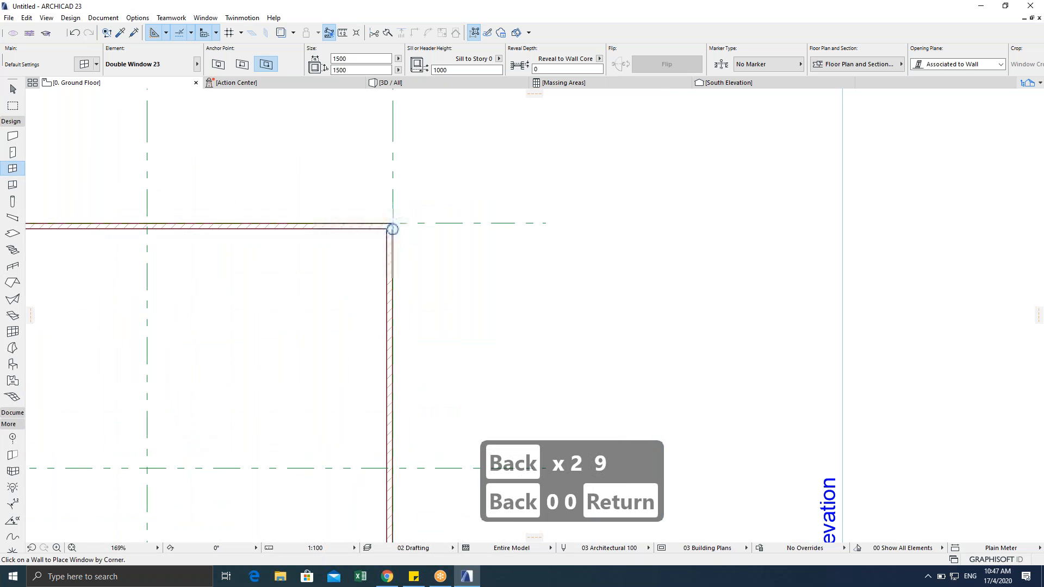
key(Escape)
key(Escape)
key(Escape)
key(Escape)
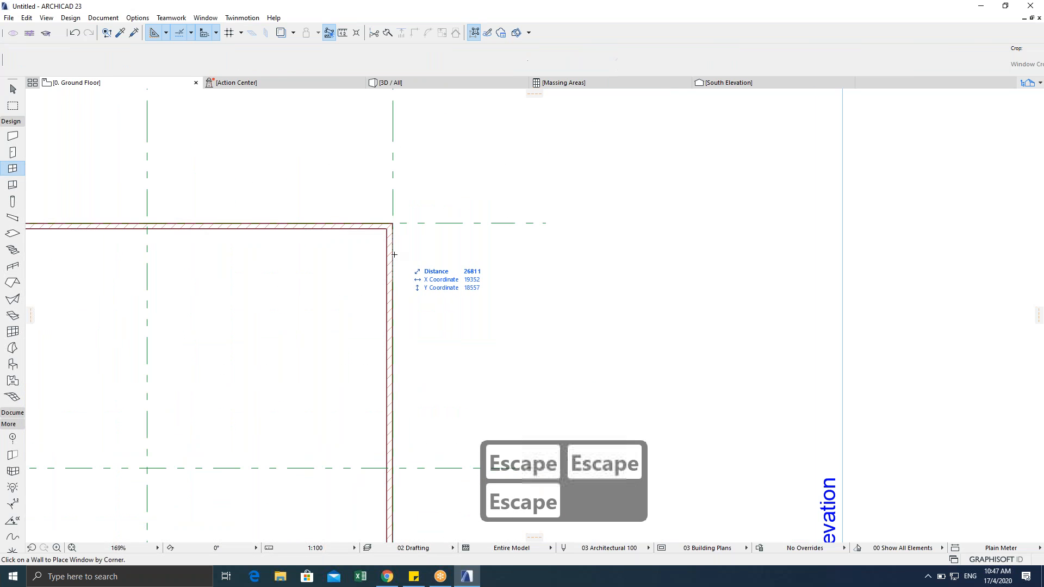
Step: Place Double Window 23 in the grid 5 wall just below the grid E corner, facing the outer side, and clear the selection
click(13, 169)
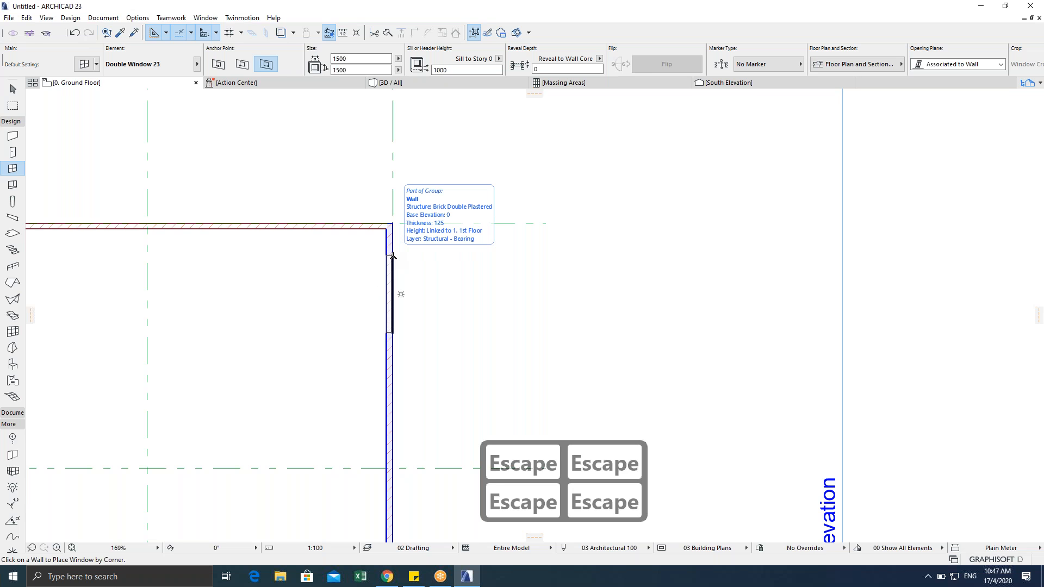
click(395, 255)
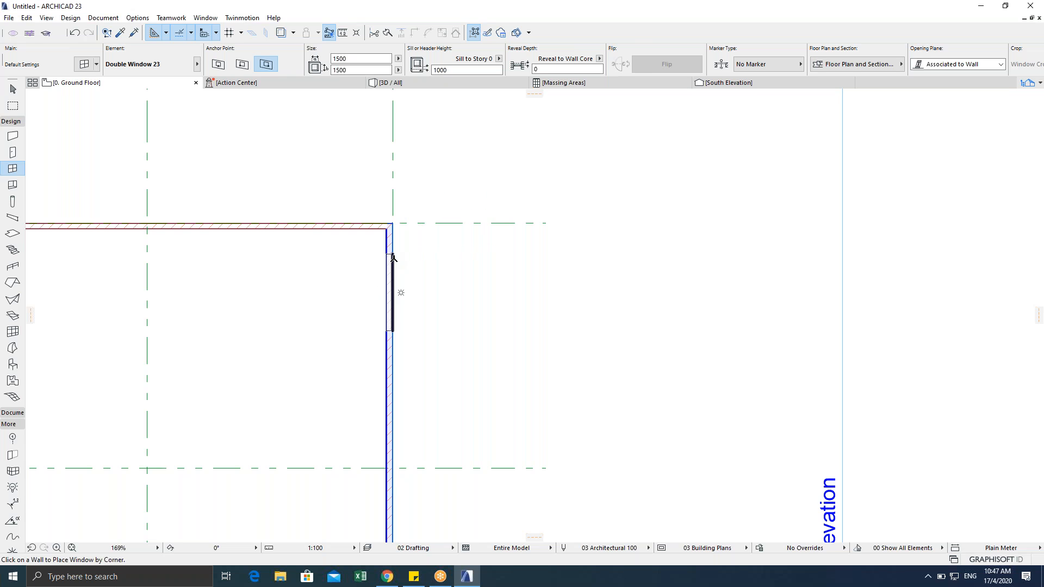
click(428, 263)
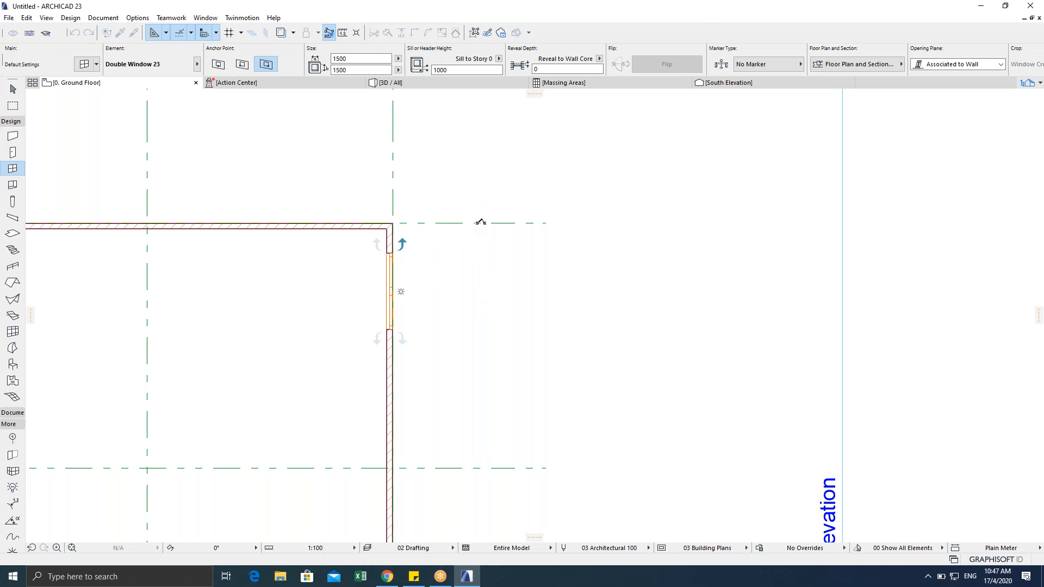
click(419, 297)
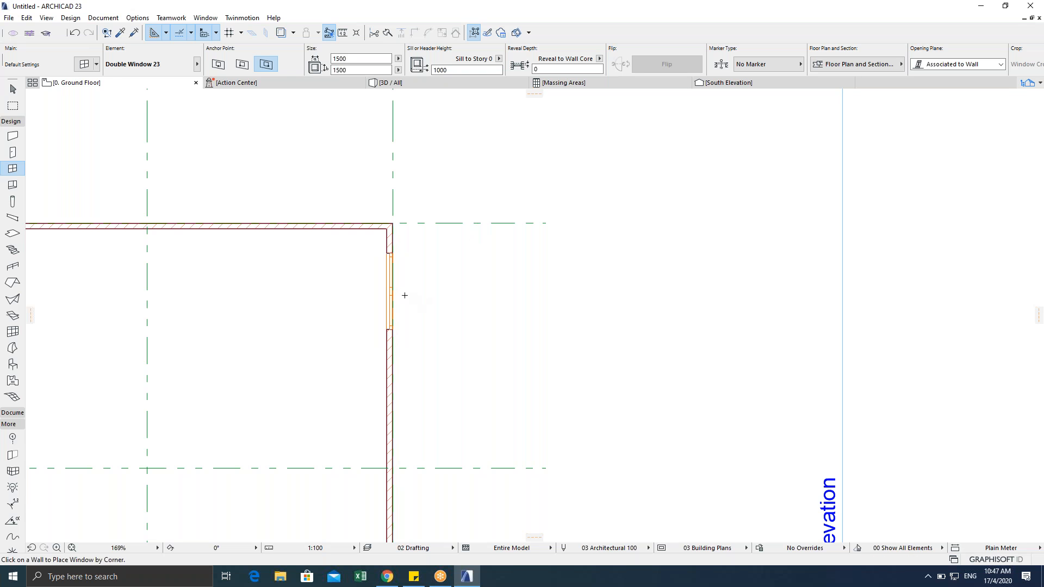
scroll(405, 295, up, 3)
key(Escape)
key(Escape)
key(Escape)
key(Escape)
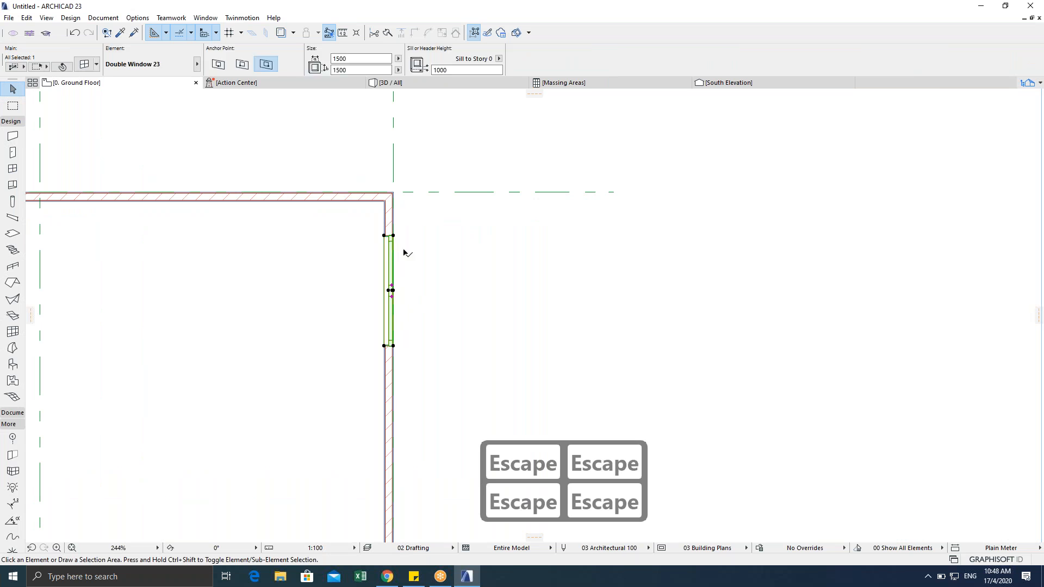
scroll(405, 297, down, 3)
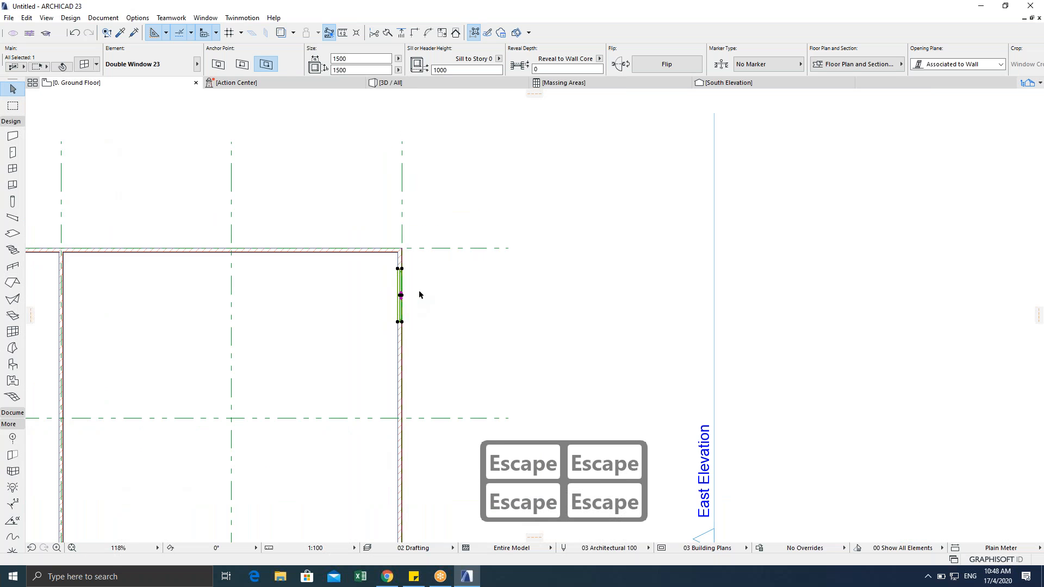
key(Escape)
scroll(409, 282, up, 2)
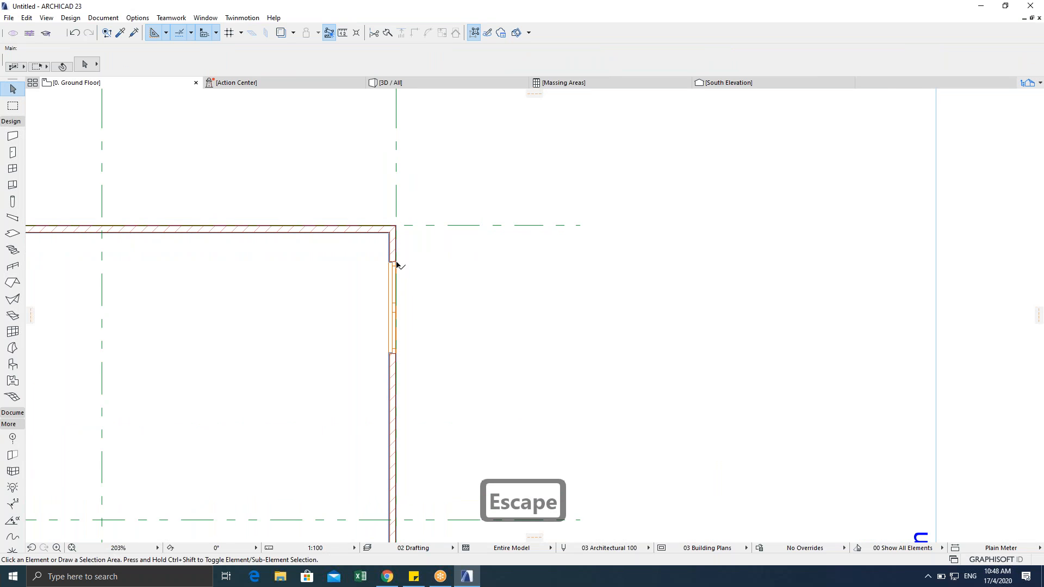
click(393, 267)
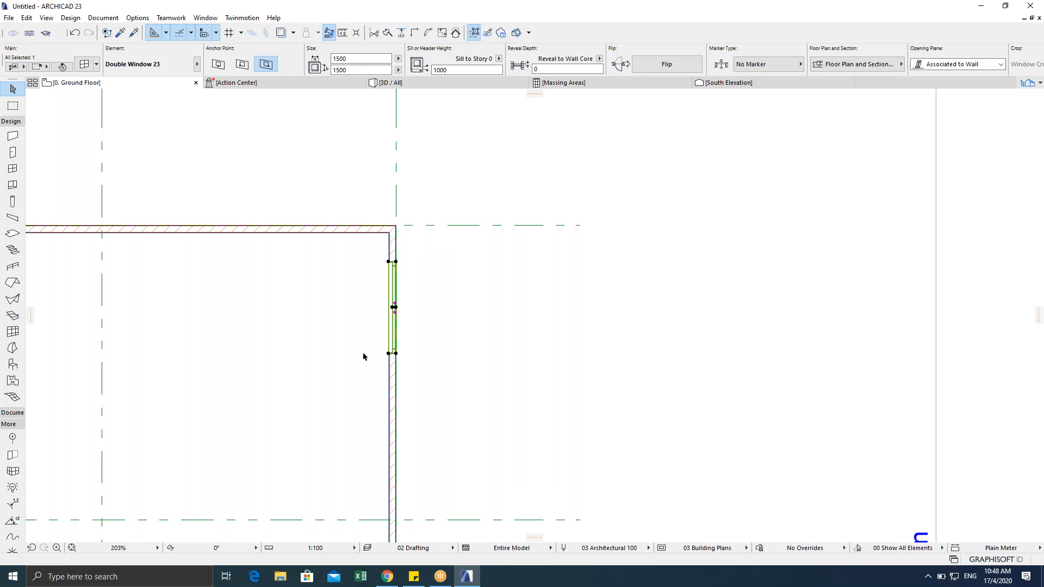
key(Escape)
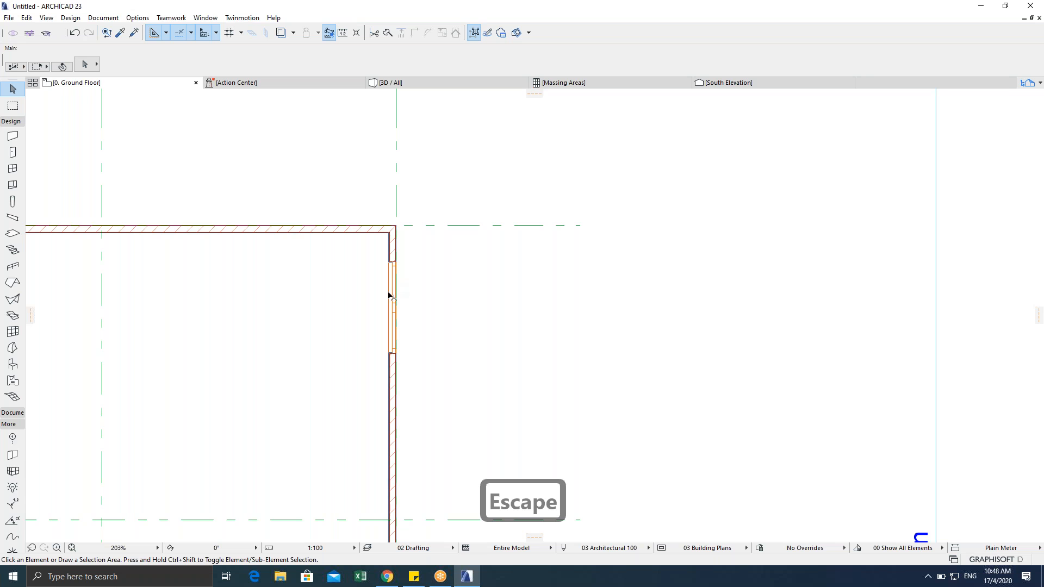
scroll(393, 280, up, 3)
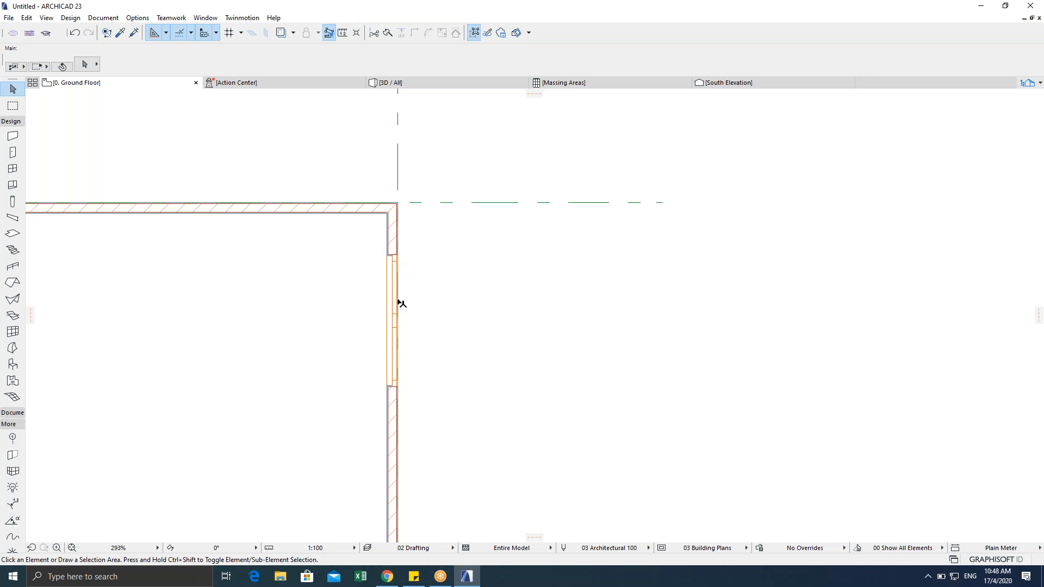
key(ctrl+shift)
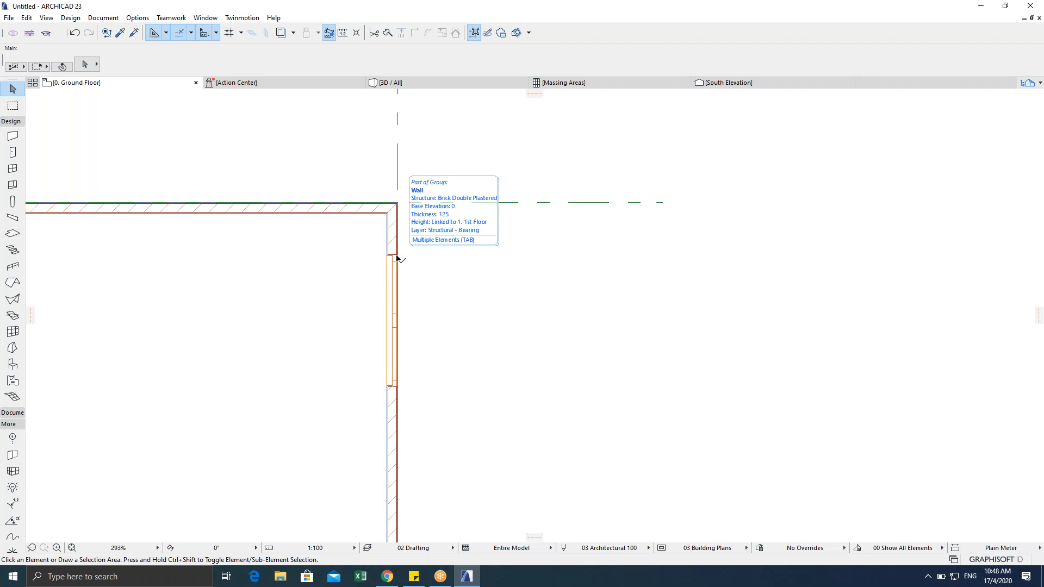
scroll(399, 257, up, 3)
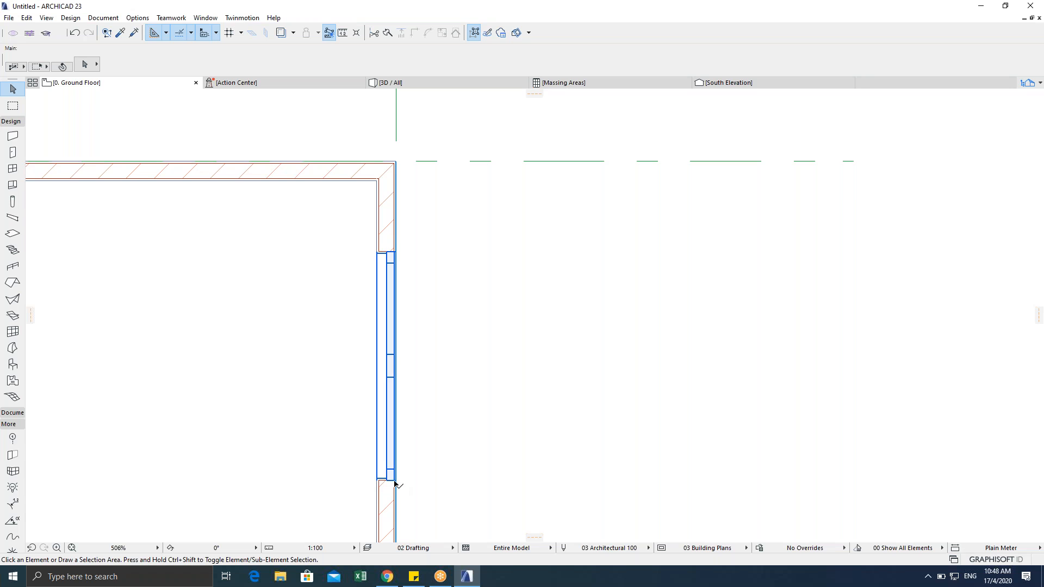
click(396, 256)
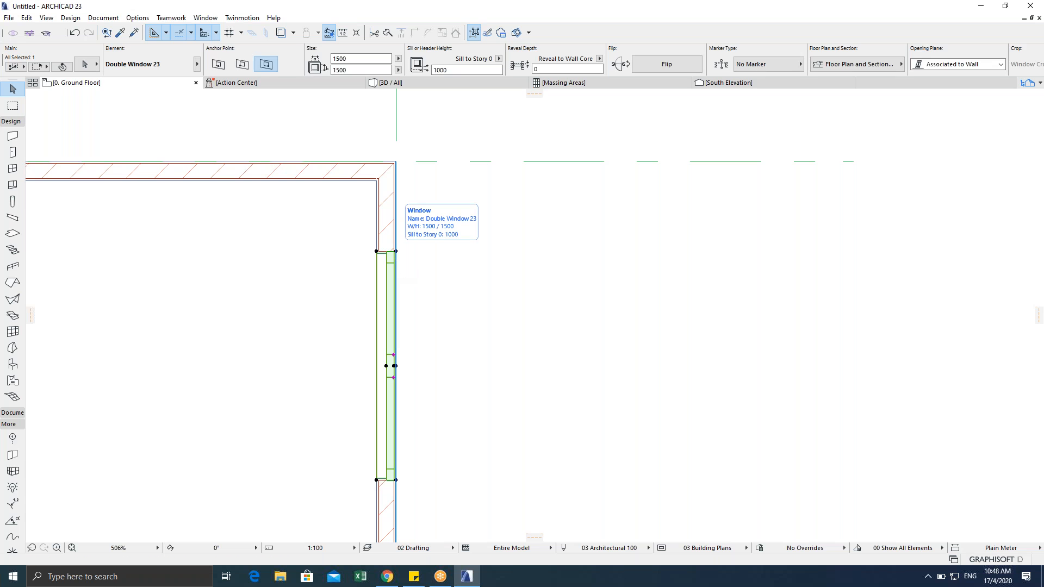
scroll(394, 304, up, 2)
mouse_move(371, 315)
middle_down()
mouse_move(354, 255)
mouse_move(357, 311)
middle_up()
scroll(362, 260, down, 1)
scroll(363, 282, down, 2)
scroll(346, 256, up, 2)
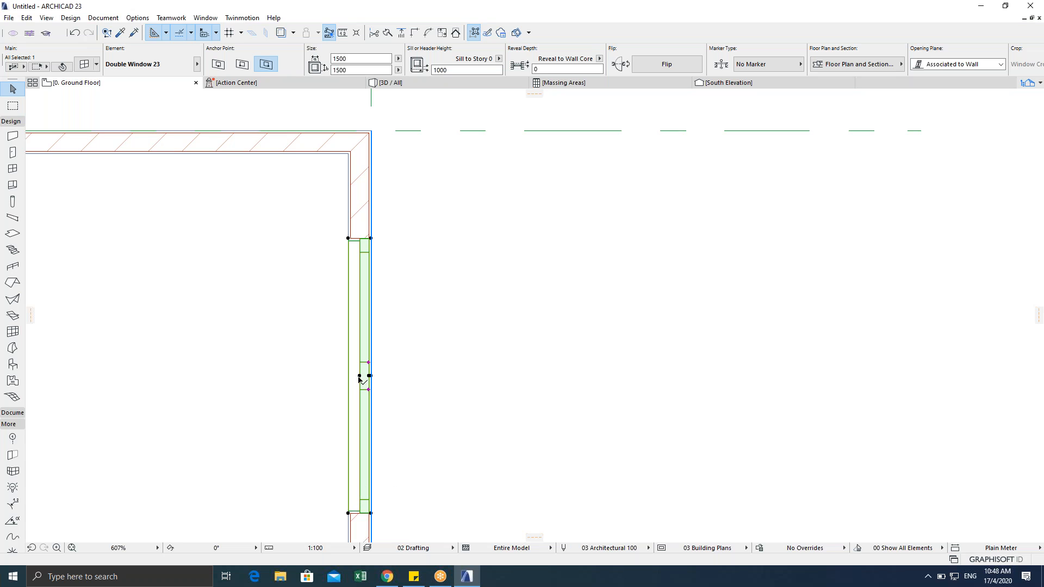
click(410, 383)
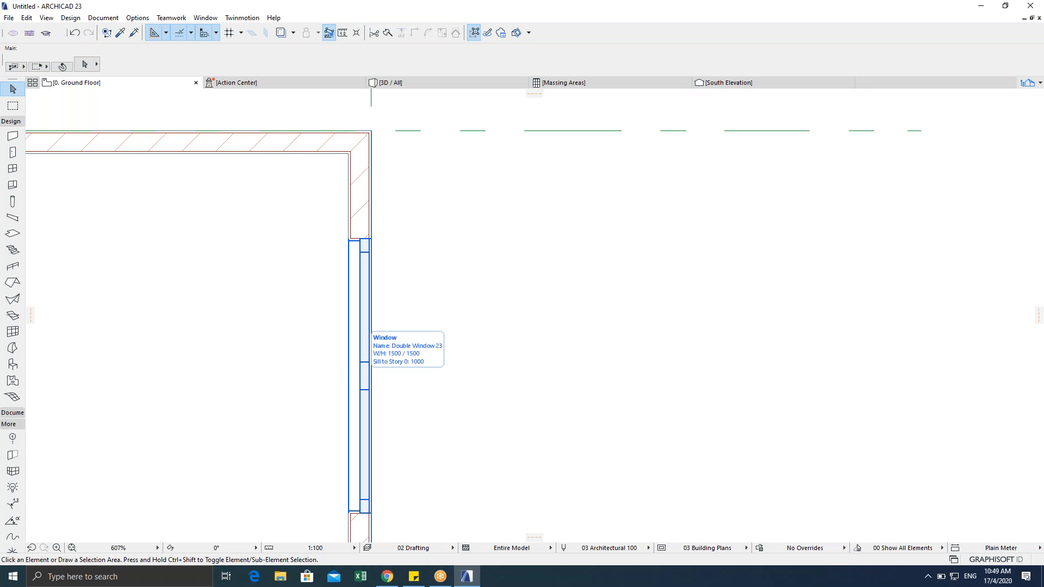
Step: Select the double window near the upper corner of the east wall and open the Multiply settings for it
click(359, 376)
scroll(419, 390, down, 3)
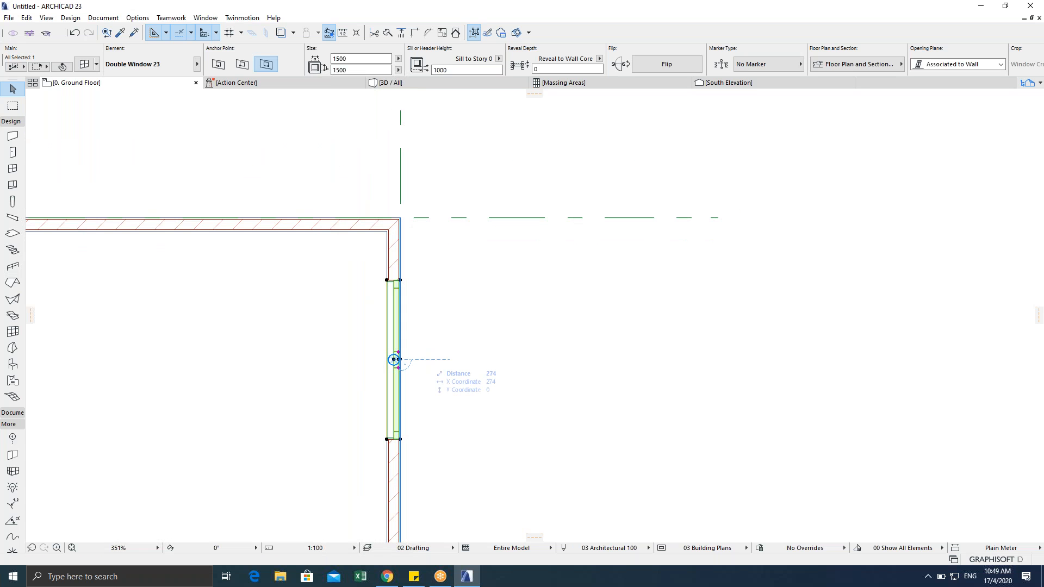
scroll(412, 308, down, 2)
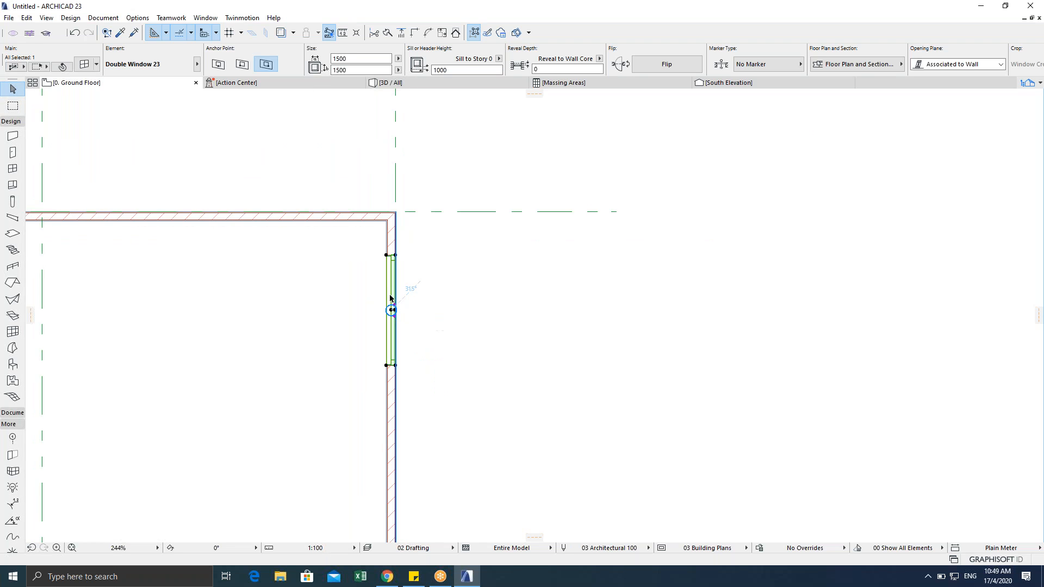
scroll(390, 298, up, 4)
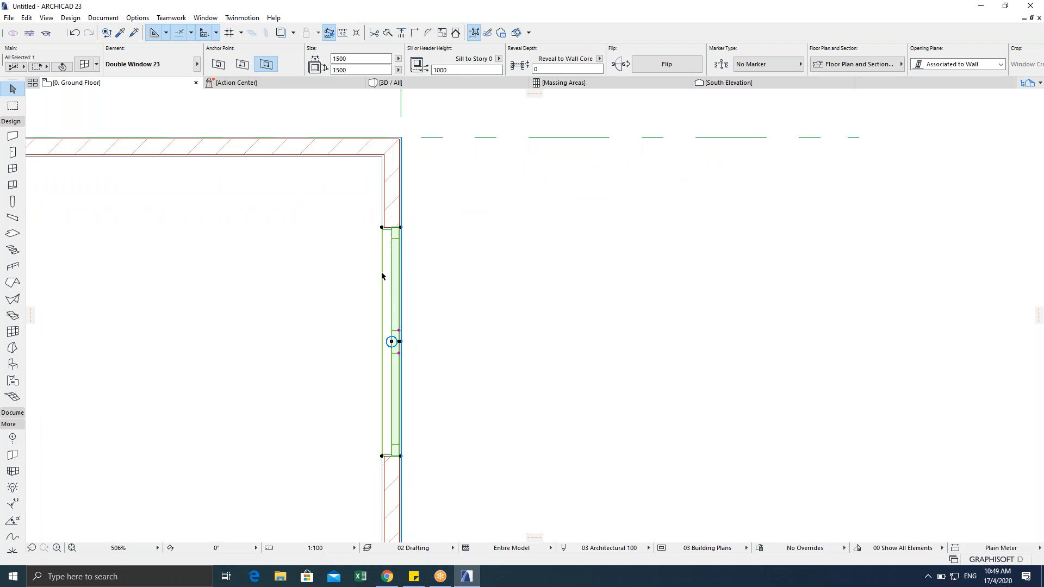
scroll(408, 293, down, 4)
scroll(429, 314, up, 1)
middle_drag(429, 315, 426, 259)
scroll(427, 260, down, 8)
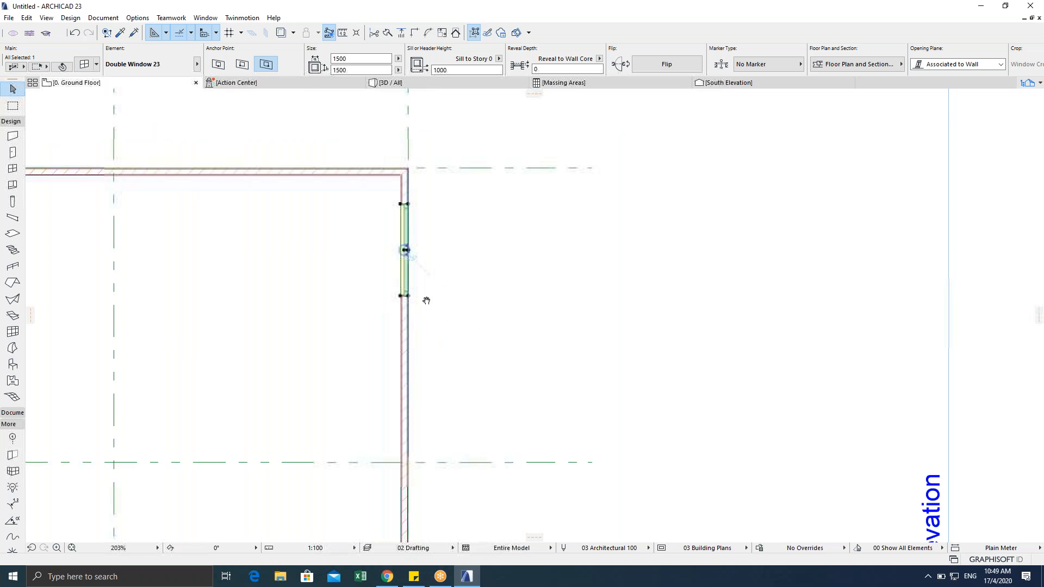
scroll(420, 267, down, 1)
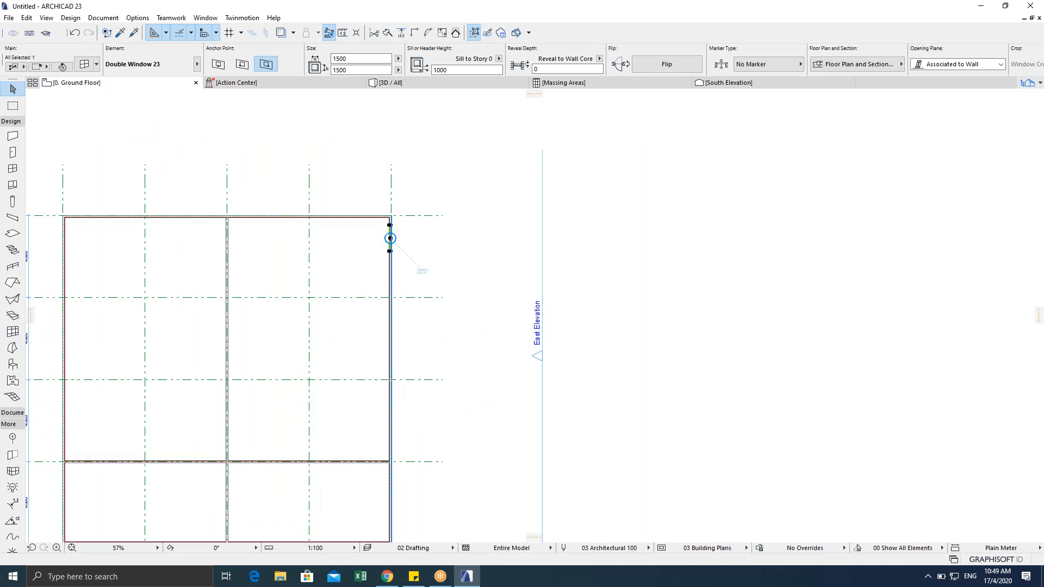
scroll(399, 260, up, 3)
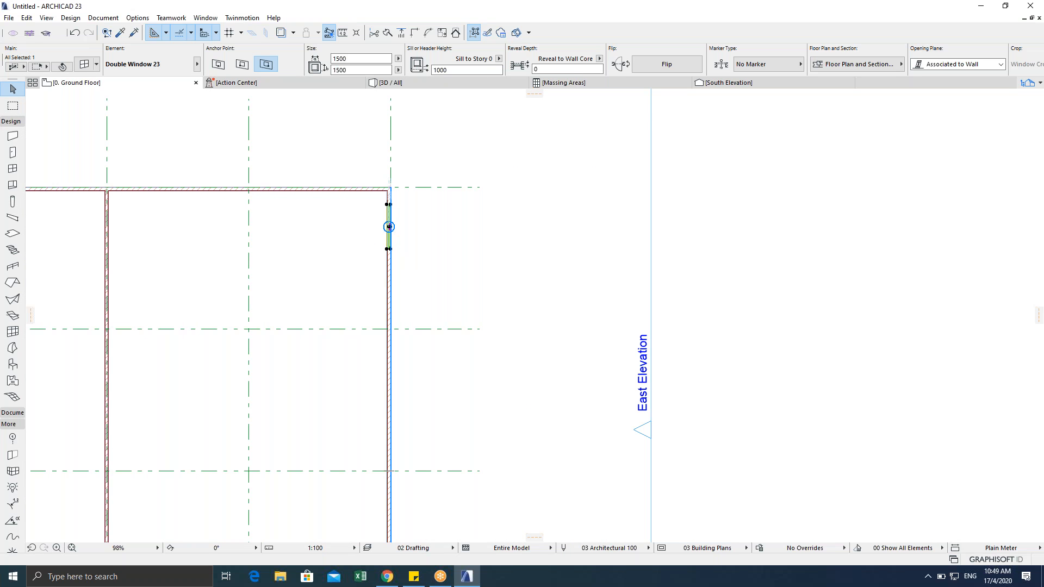
right_click(389, 206)
mouse_move(439, 328)
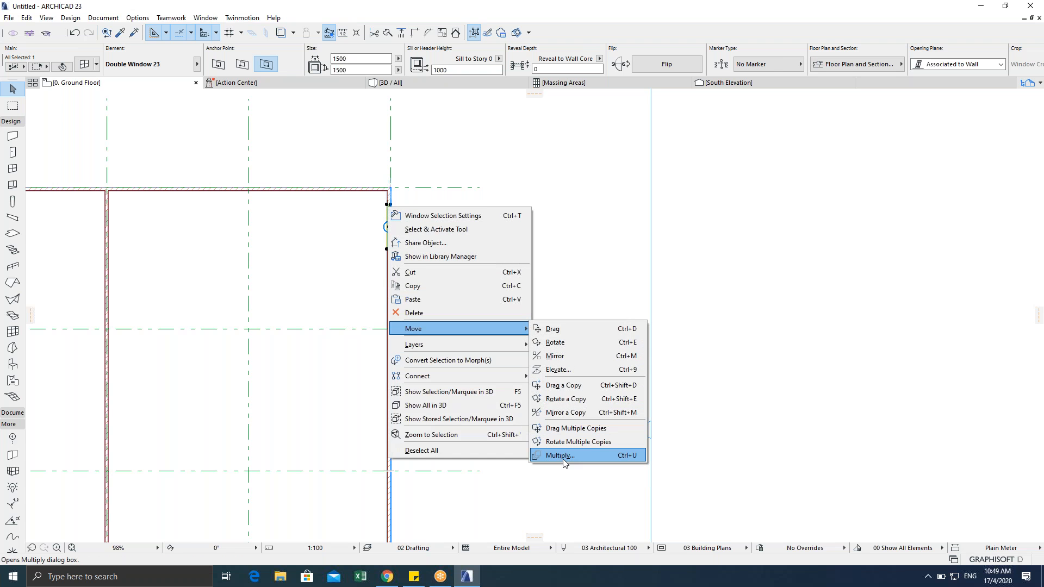
click(563, 458)
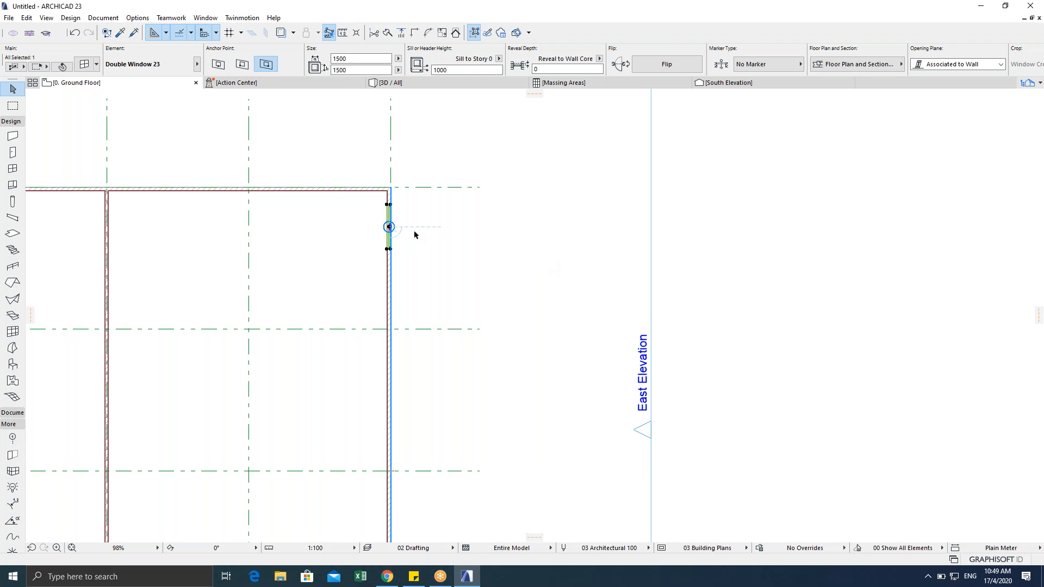
key(ctrl+u)
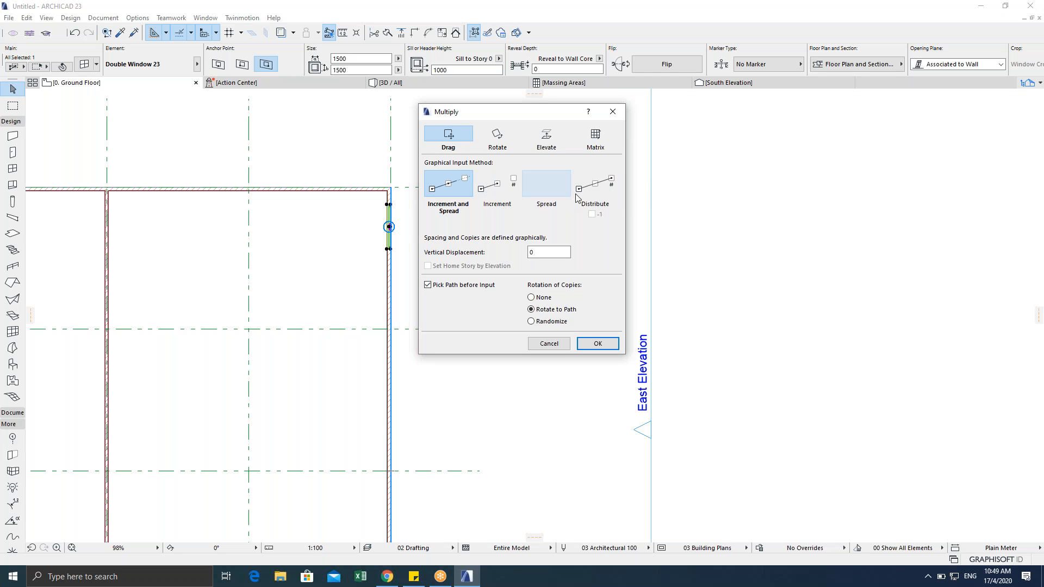
Step: Configure the multiplication to distribute 3 copies, with picking a path before input turned off
click(598, 189)
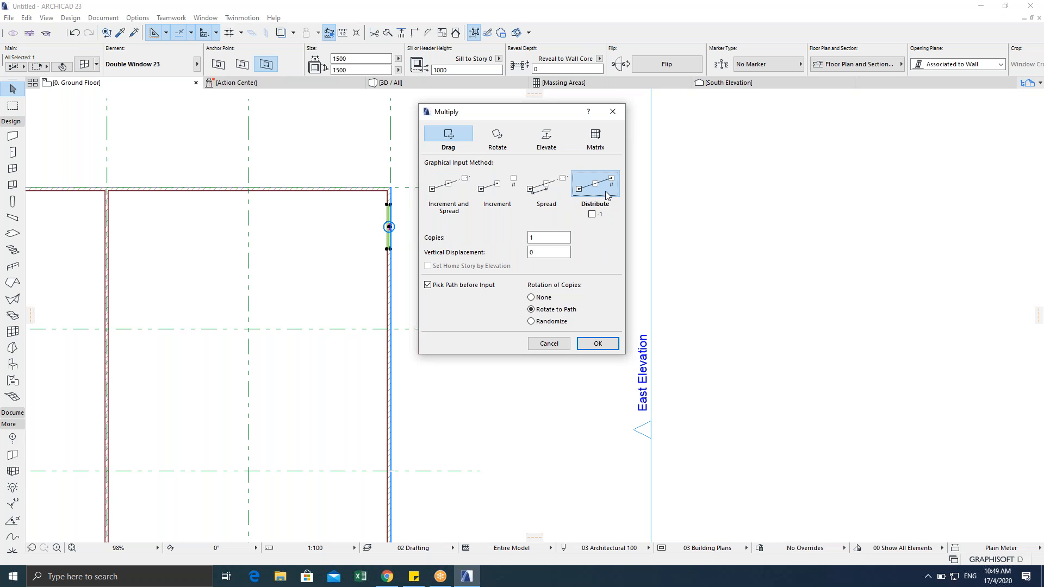
click(564, 237)
text(3)
click(429, 287)
click(596, 344)
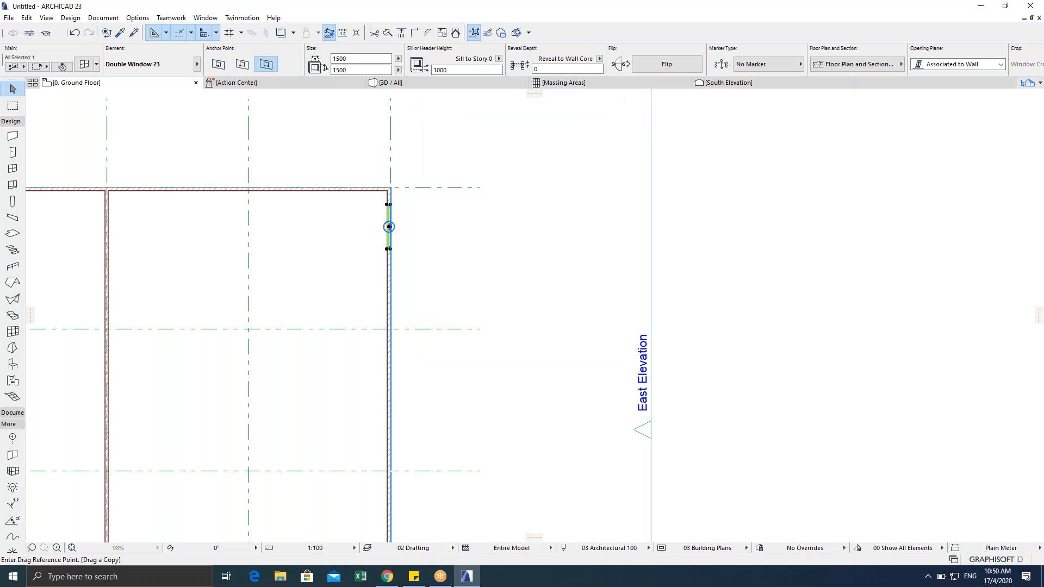
Step: Distribute the window copies down the east wall, from the window's lower outer corner to just above the horizontal partition wall
scroll(397, 257, up, 3)
scroll(395, 253, up, 1)
click(379, 240)
scroll(385, 288, down, 3)
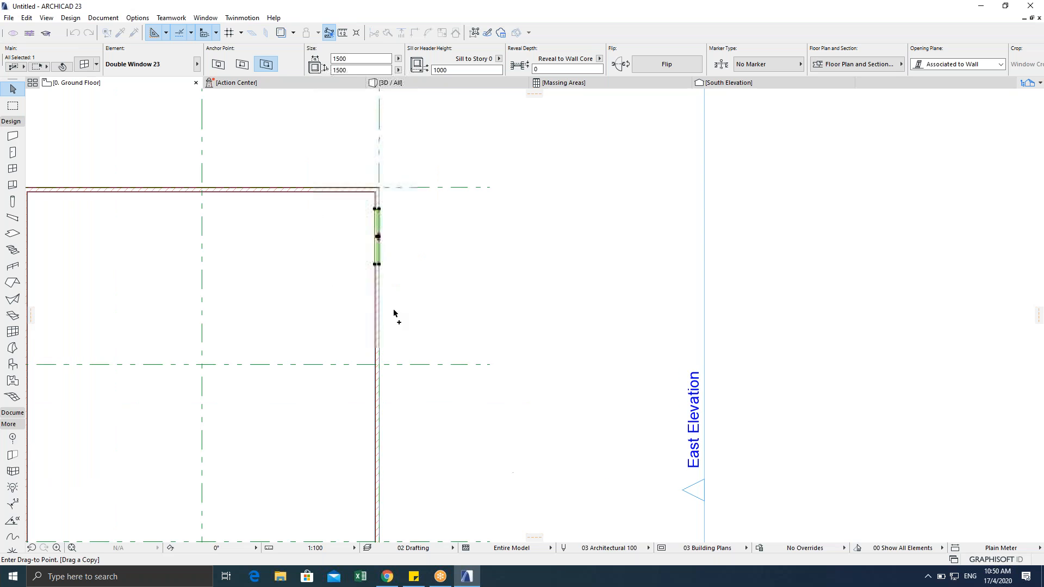
scroll(395, 309, down, 2)
scroll(413, 350, up, 2)
middle_drag(418, 354, 367, 413)
scroll(377, 409, down, 1)
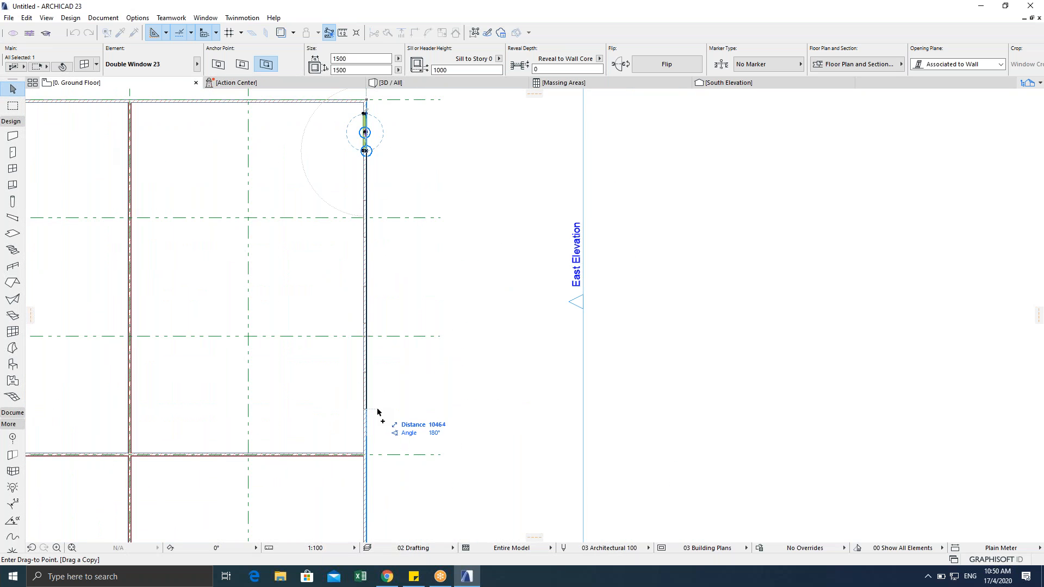
click(369, 438)
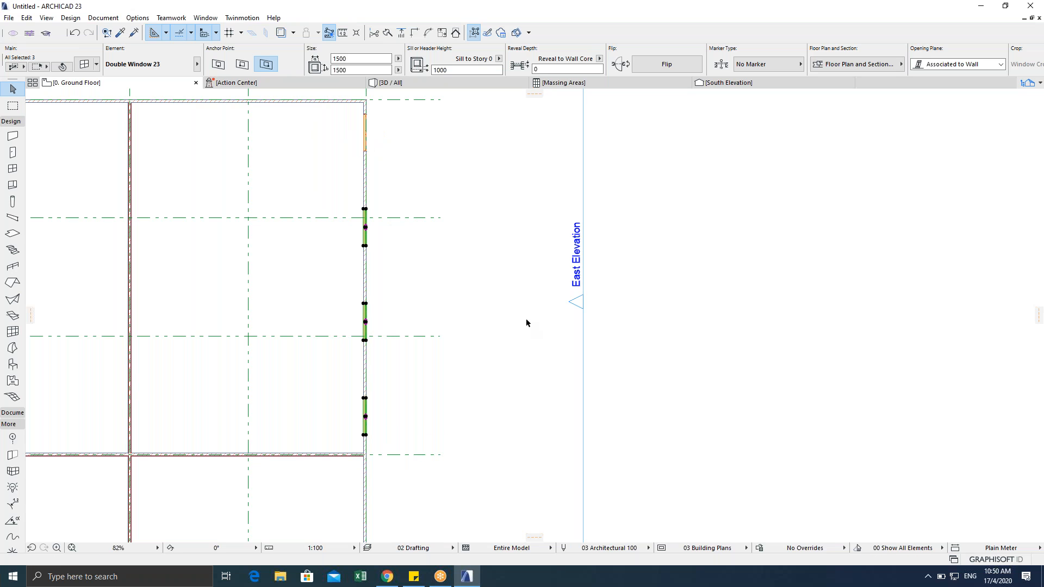
click(495, 308)
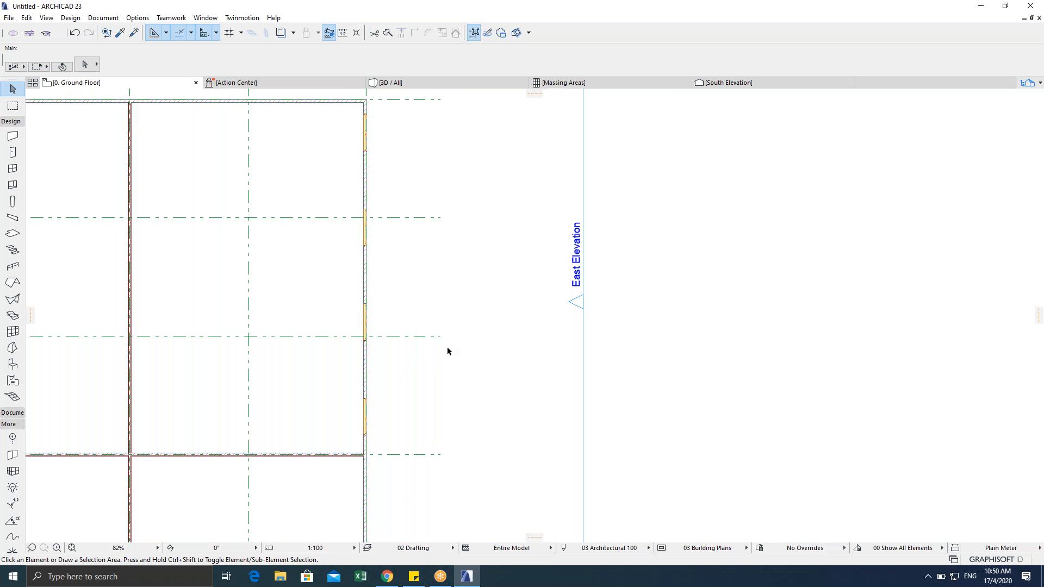
Step: Review the selection settings of the second window from the top of the east wall
scroll(447, 347, down, 2)
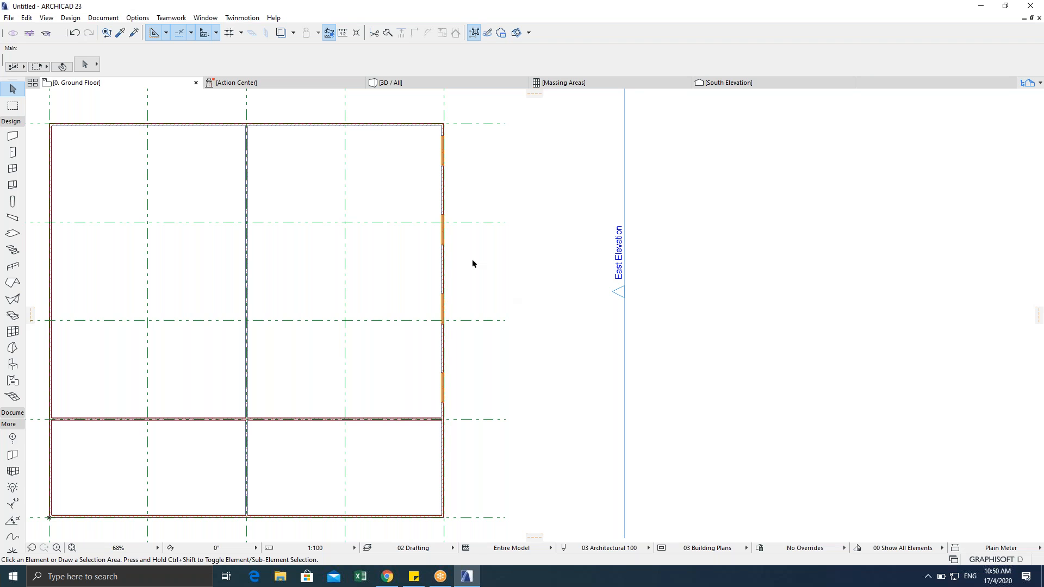
scroll(433, 240, up, 5)
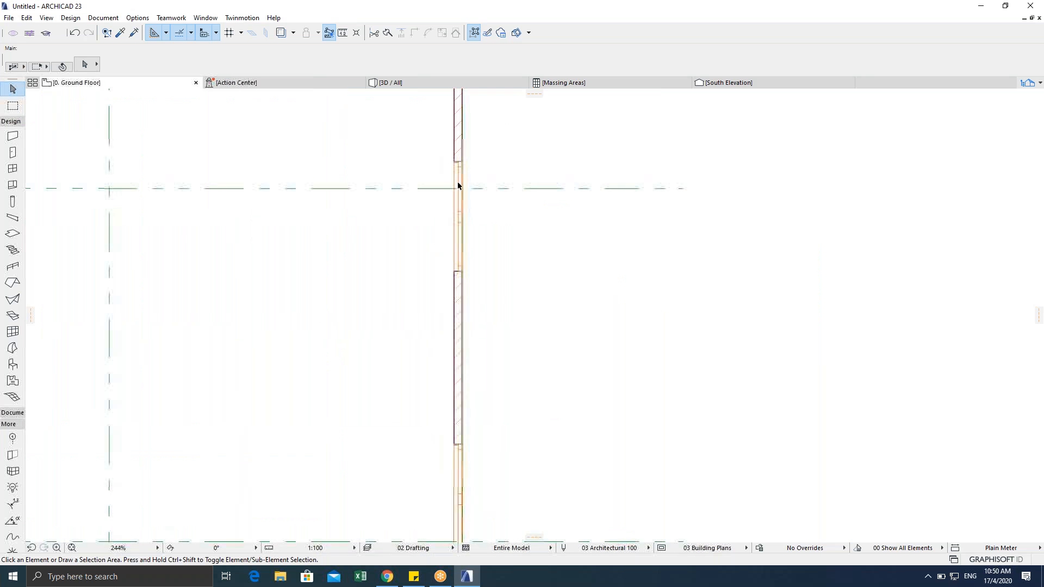
middle_drag(415, 216, 373, 276)
click(403, 221)
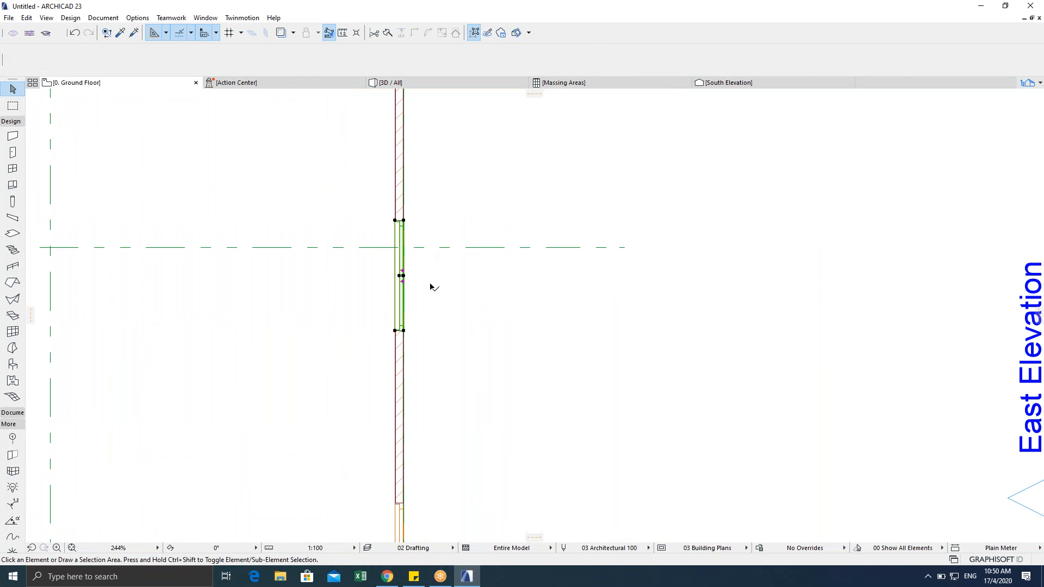
key(ctrl+t)
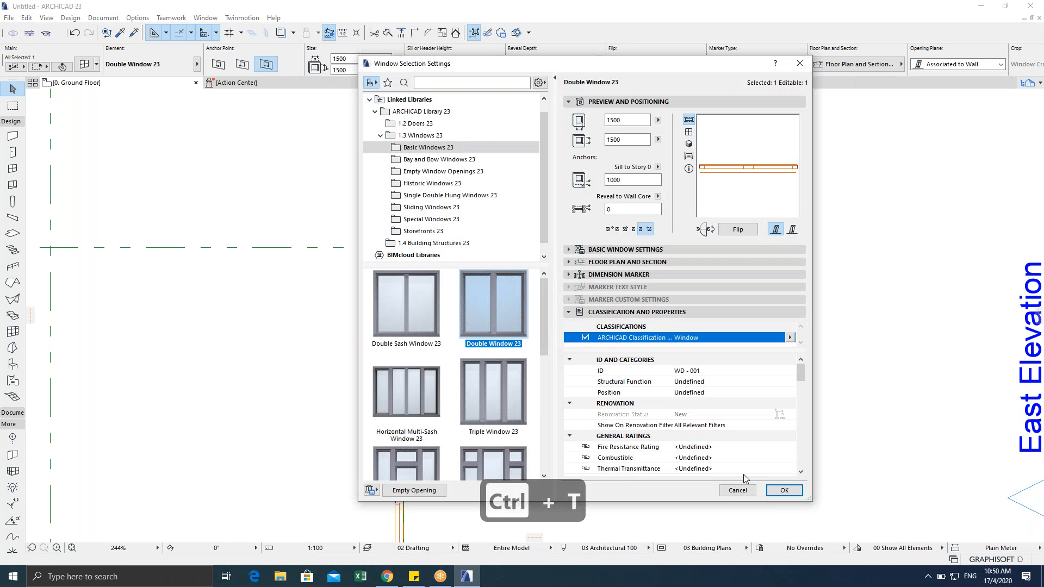
click(784, 490)
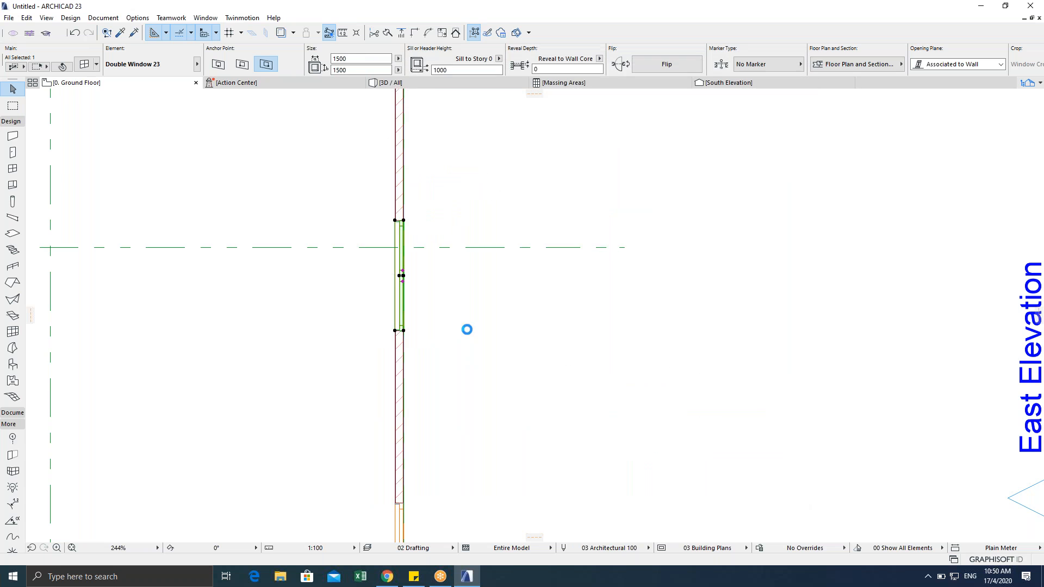
scroll(461, 243, down, 6)
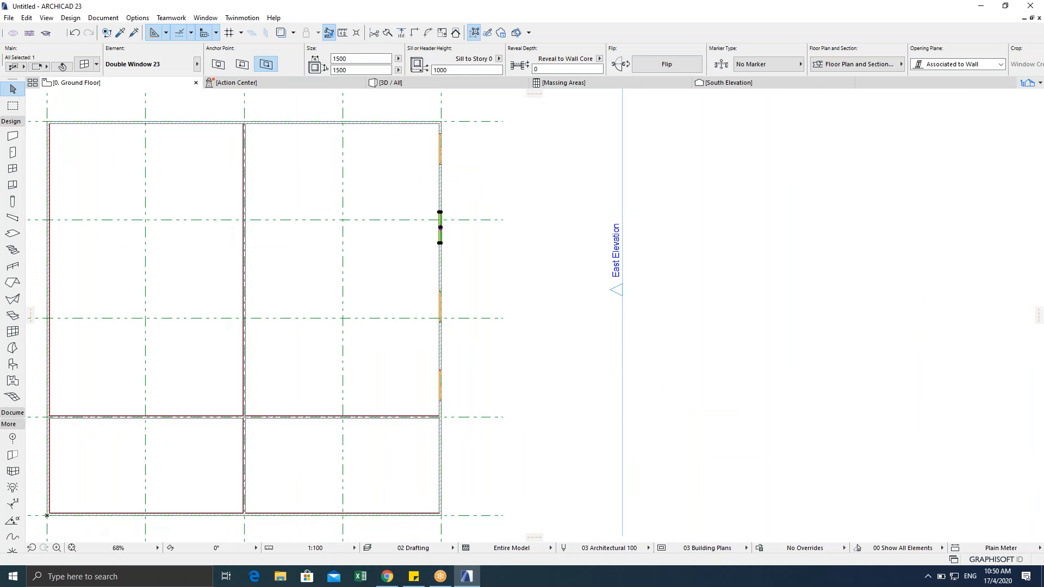
key(Escape)
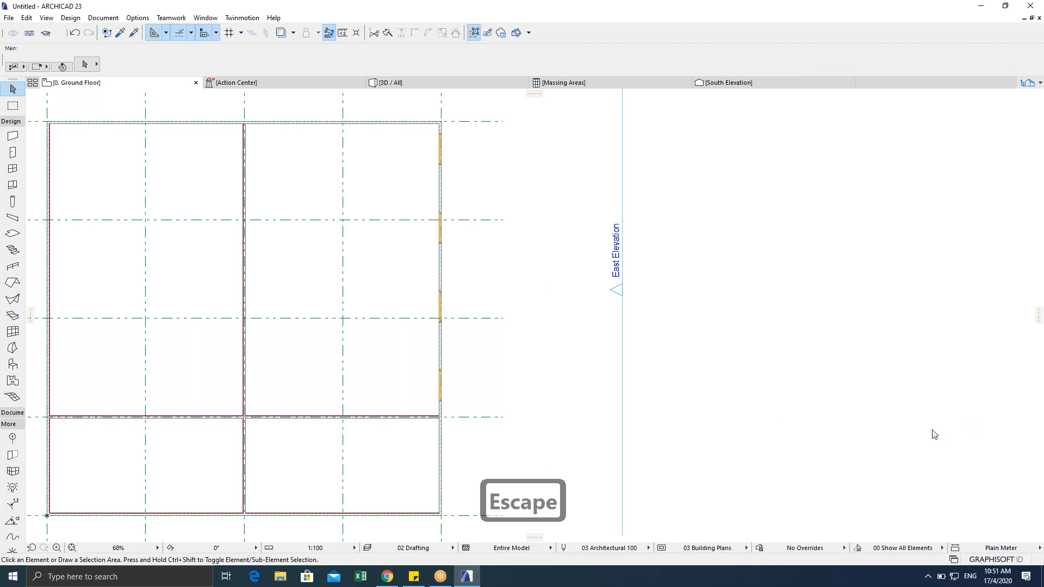
Step: Set Vertical Multi-Sash Window 23 from the Basic Windows 23 library as the default window type
click(412, 319)
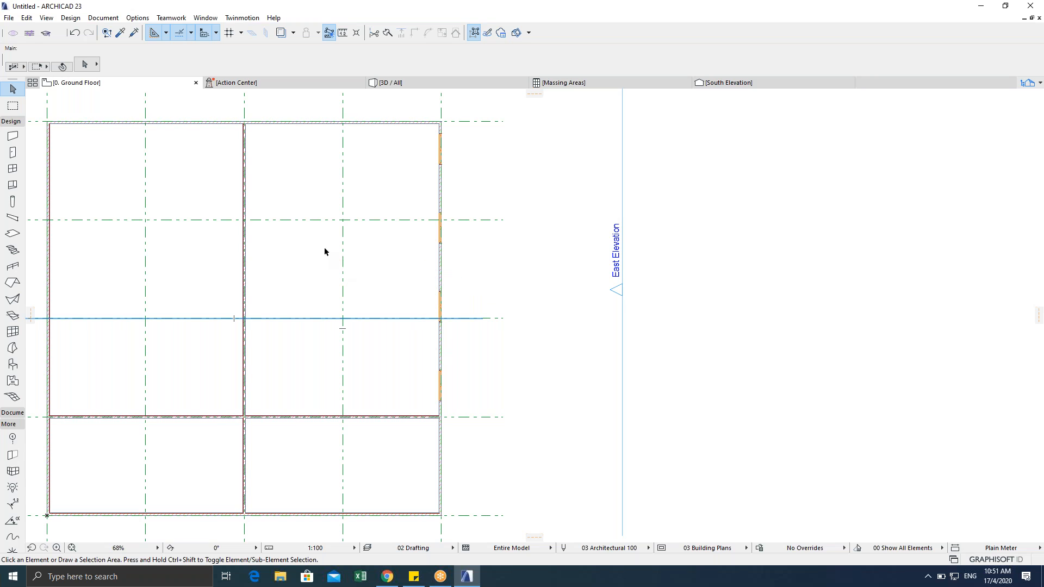
click(11, 186)
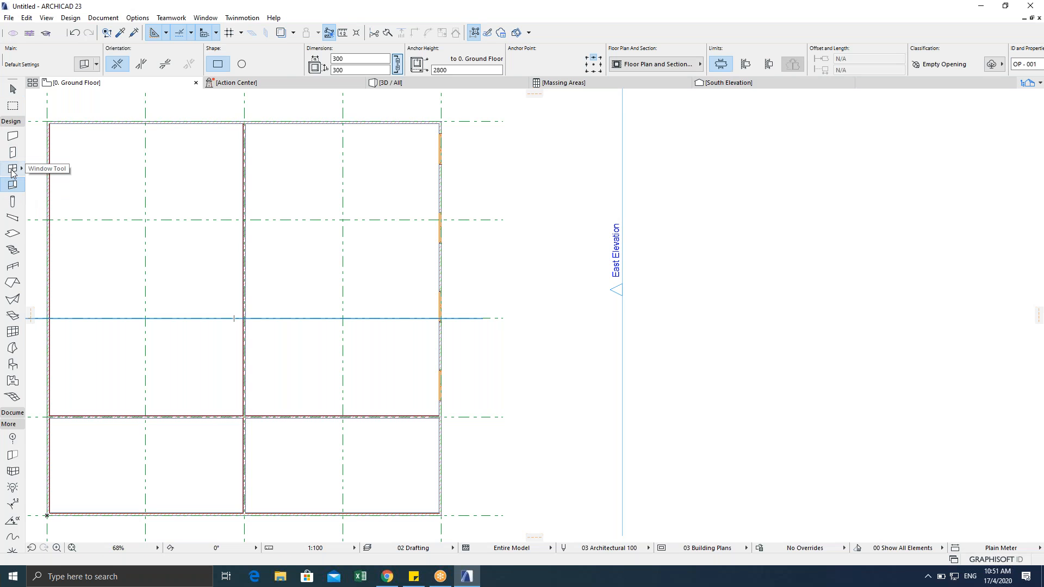
click(12, 170)
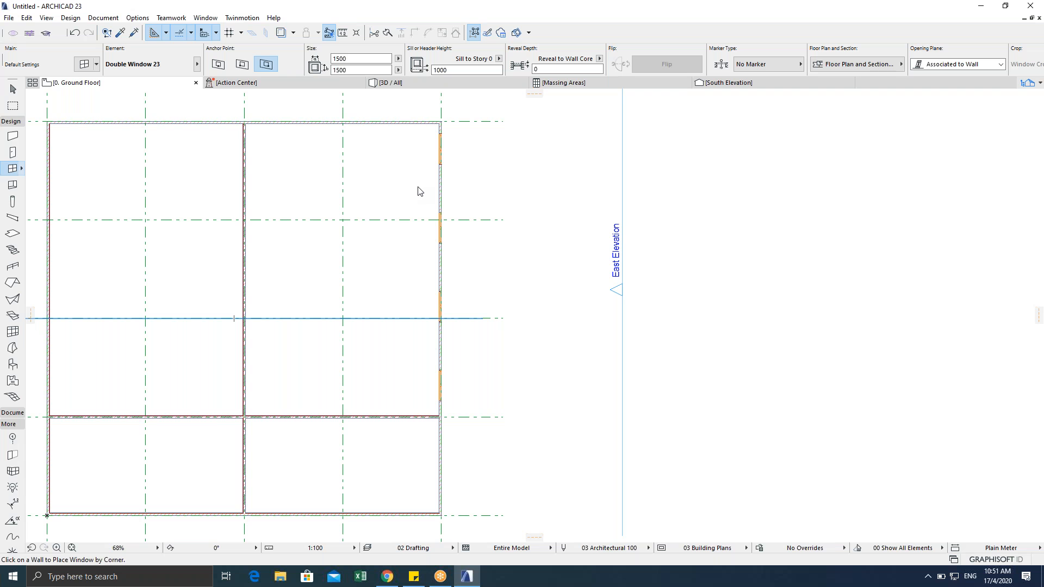
key(ctrl+t)
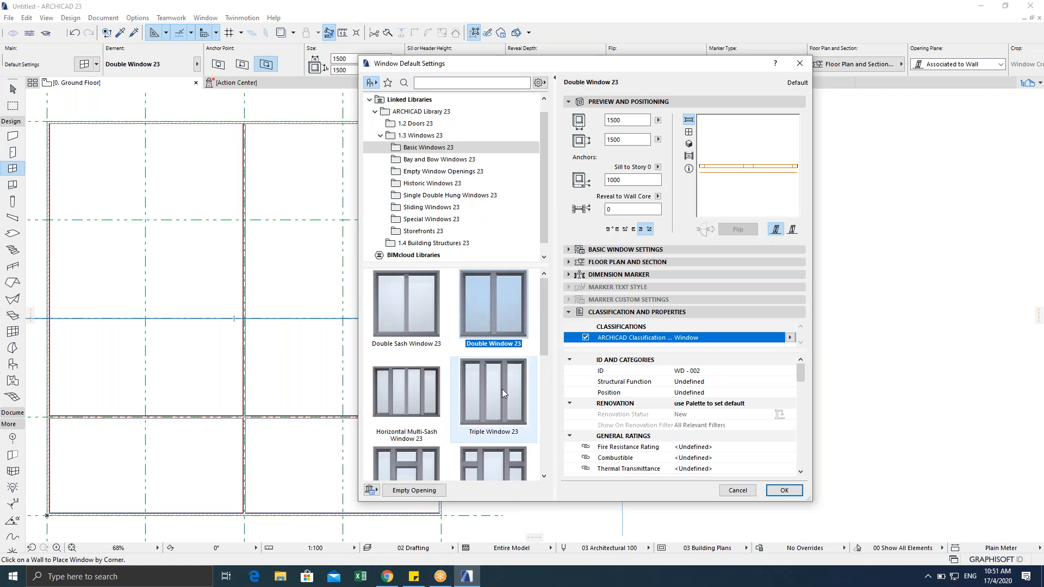
scroll(501, 397, down, 5)
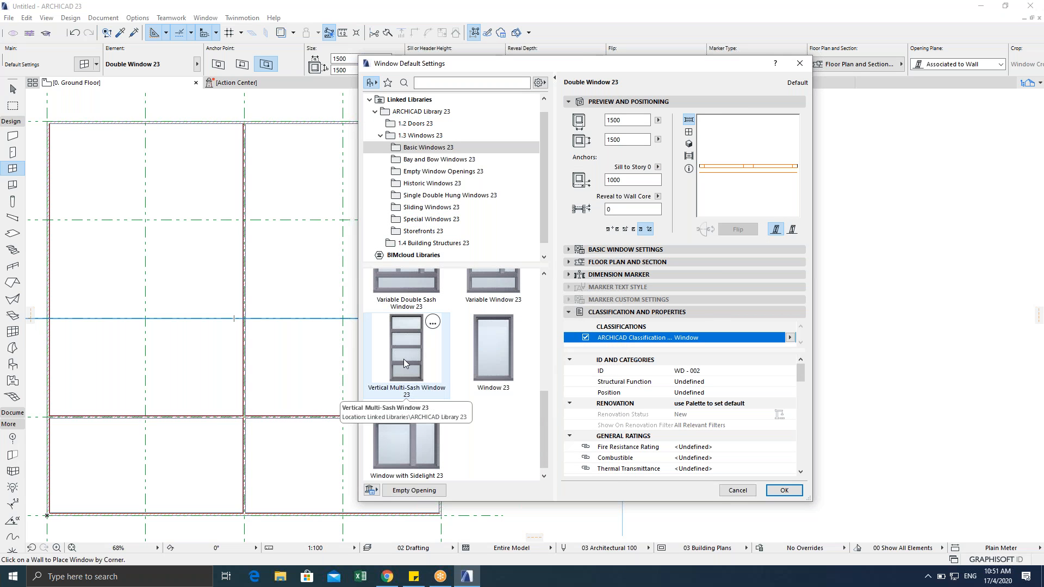
click(403, 359)
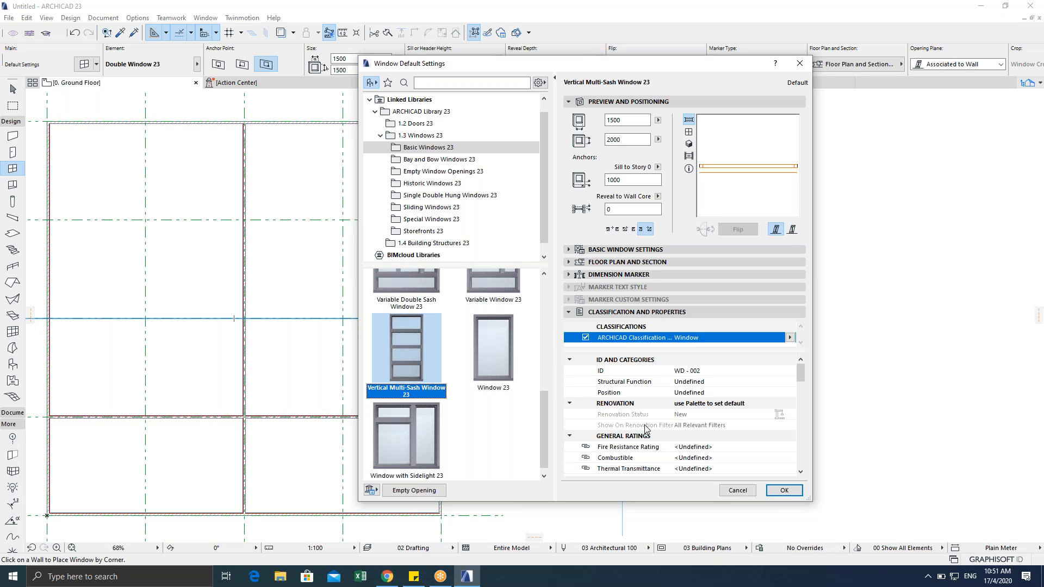
click(784, 490)
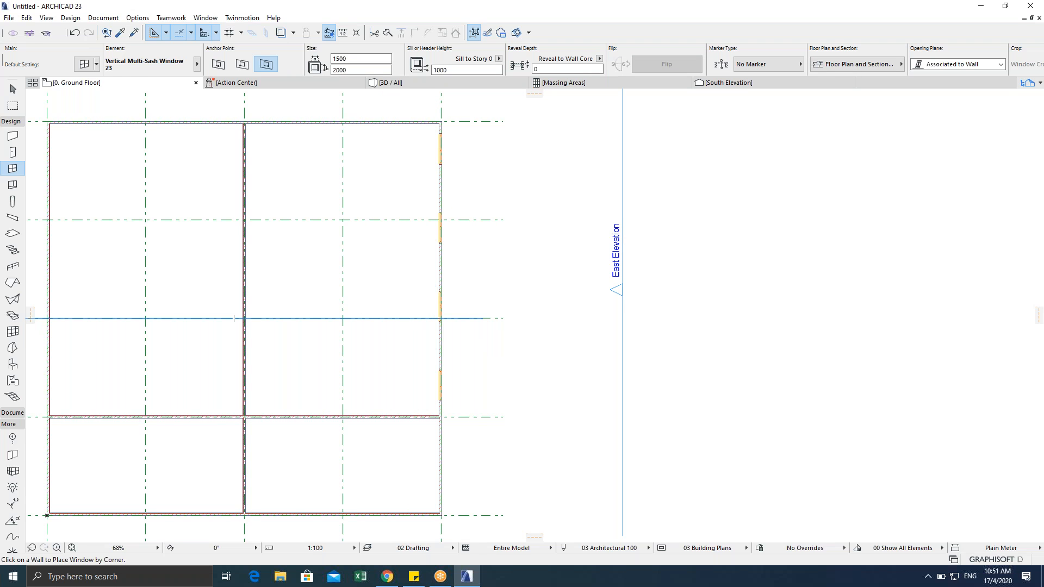
Step: Place two centre-anchored vertical multi-sash windows in the north wall, one at the middle grid line of each upper room
middle_drag(352, 305, 413, 307)
middle_drag(412, 212, 414, 286)
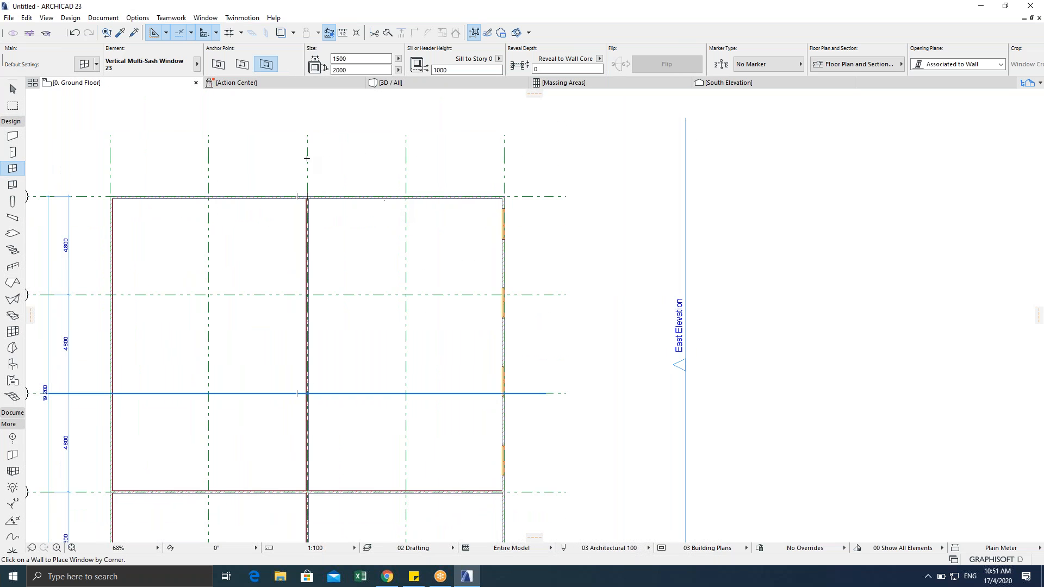
click(219, 66)
click(219, 66)
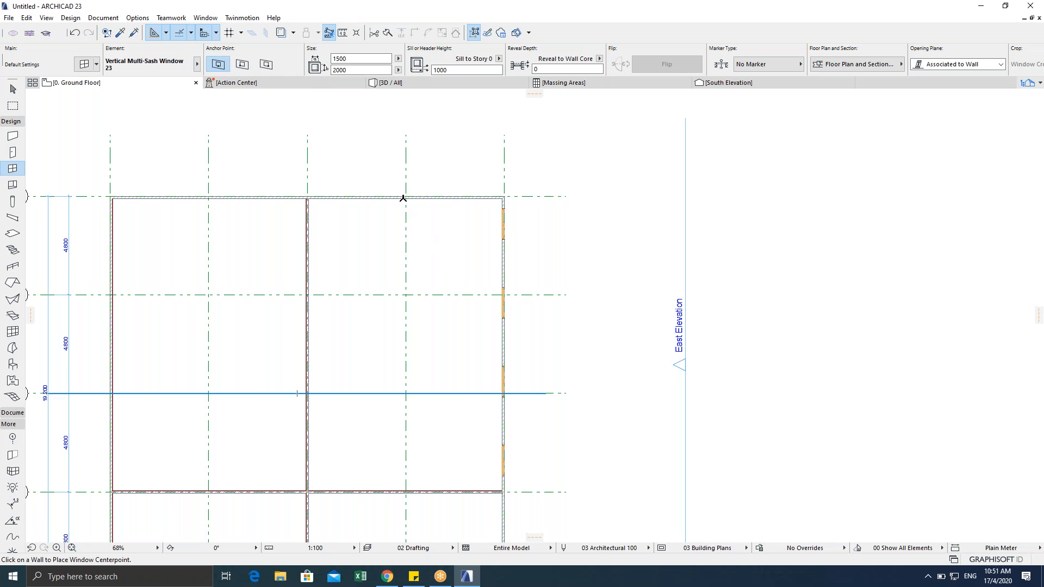
click(406, 191)
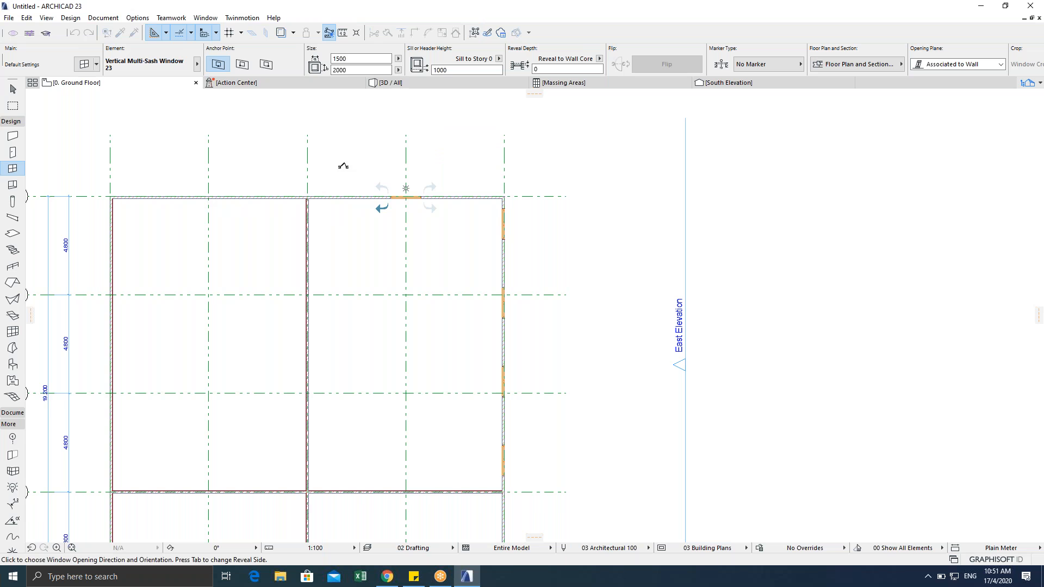
click(360, 163)
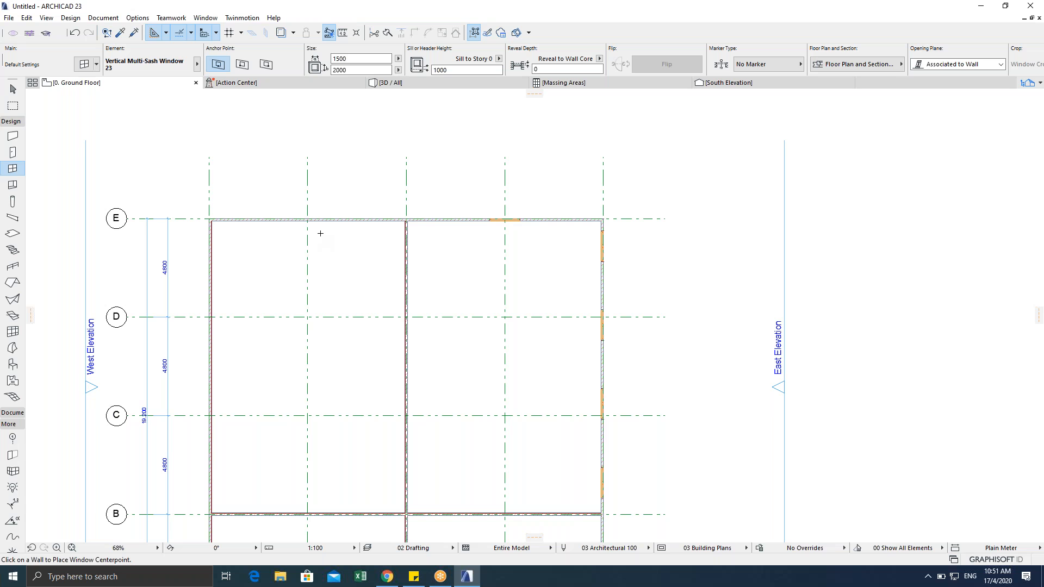
click(303, 207)
click(282, 209)
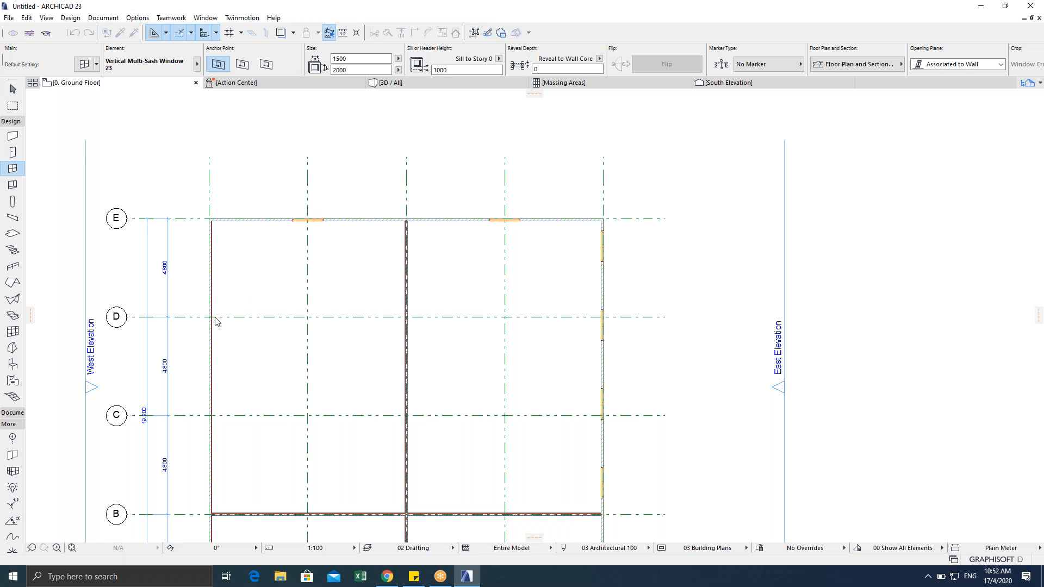
Step: Place two vertical multi-sash windows in the west wall, centred on grid lines D and C, and end window placement
scroll(303, 214, up, 2)
scroll(304, 277, down, 3)
middle_drag(306, 276, 359, 216)
scroll(370, 188, up, 2)
middle_drag(301, 285, 320, 268)
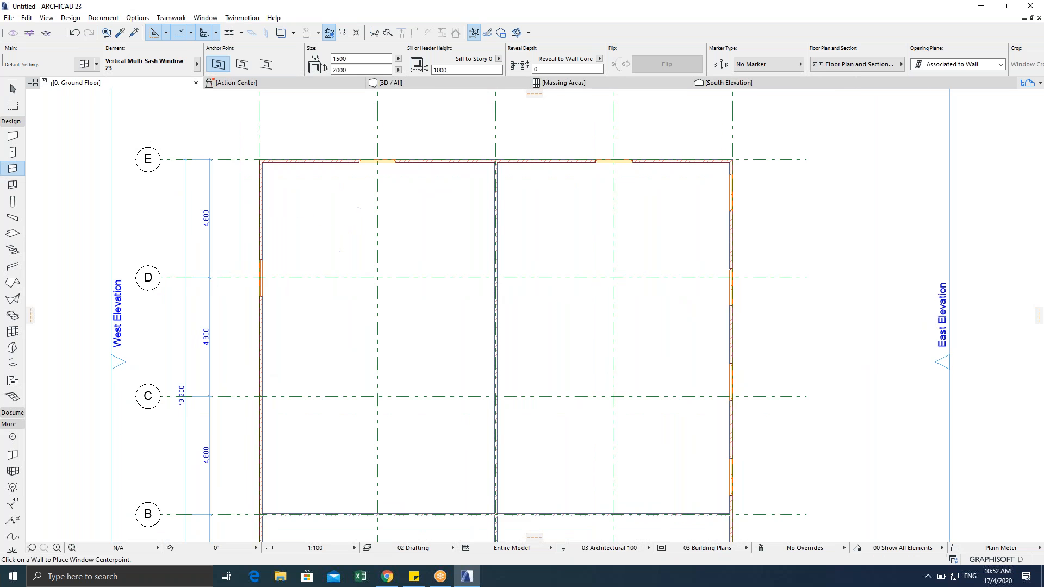
scroll(326, 270, down, 1)
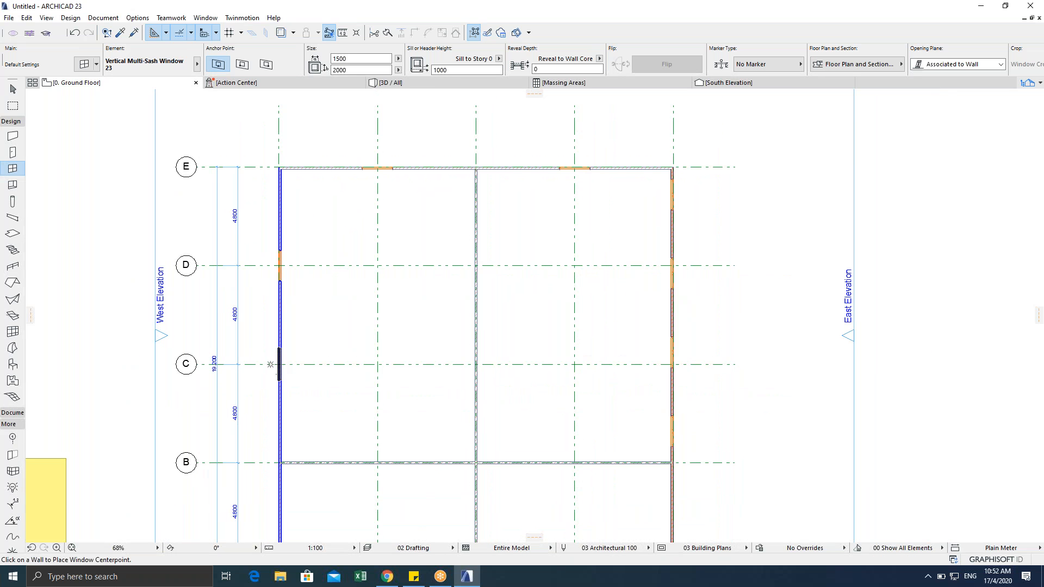
click(245, 391)
middle_drag(359, 333, 432, 157)
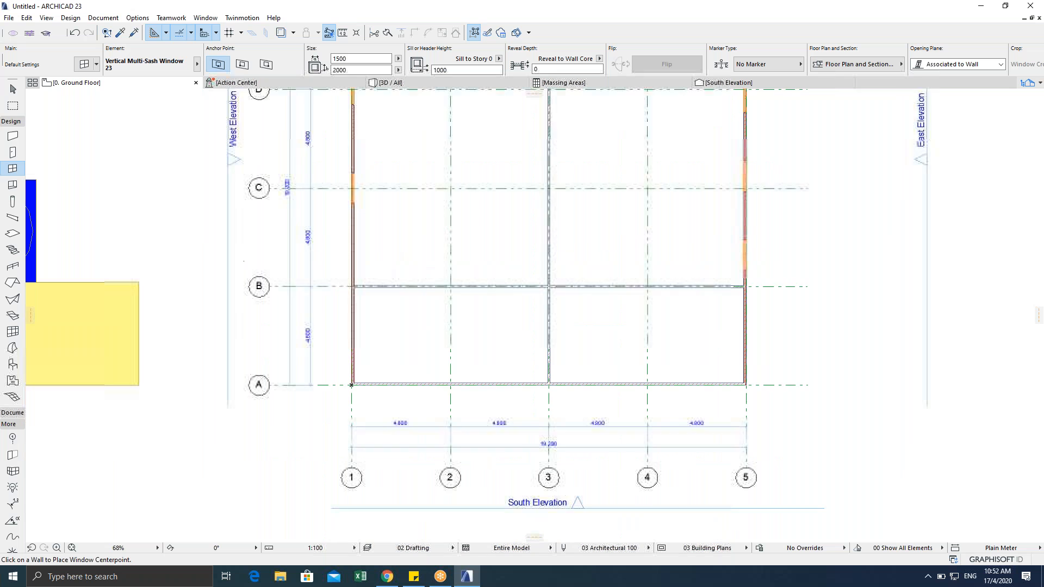
middle_drag(402, 346, 319, 413)
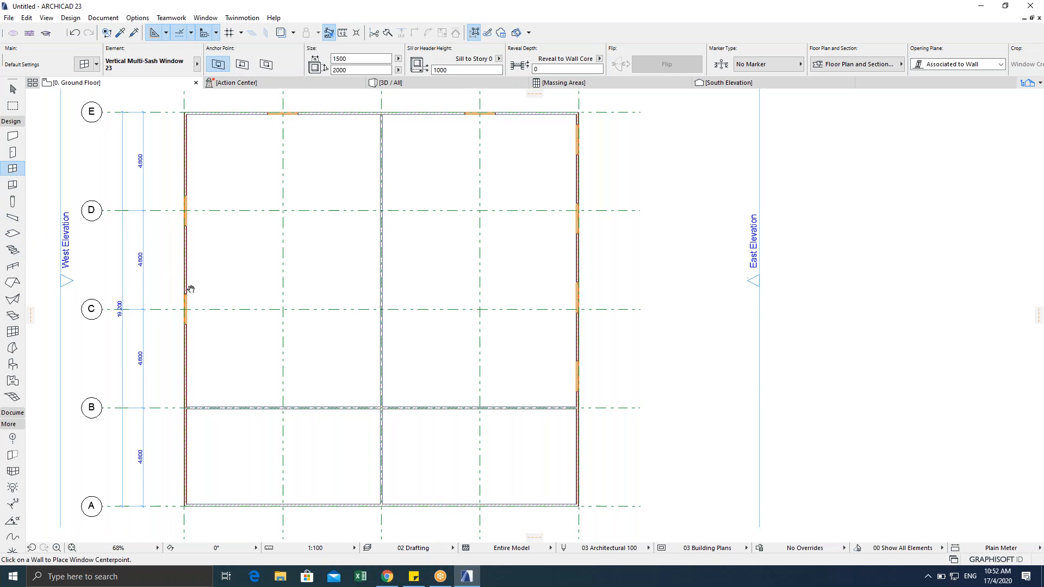
middle_drag(186, 288, 258, 302)
key(Escape)
key(Escape)
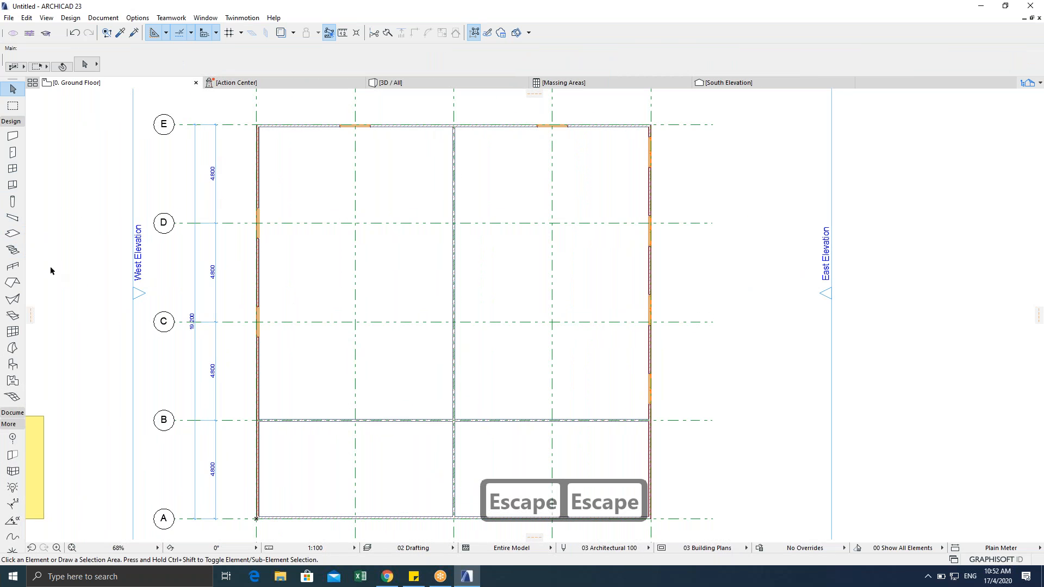
Step: Browse the Hinged Doors 23 library in the door default settings and accept Door 23 as the door type
click(12, 153)
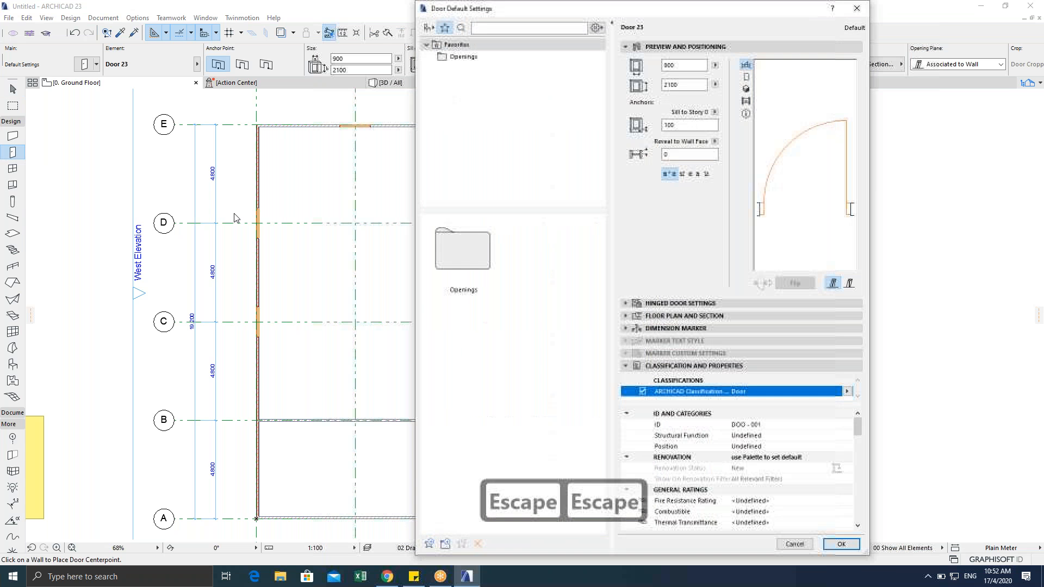
click(426, 32)
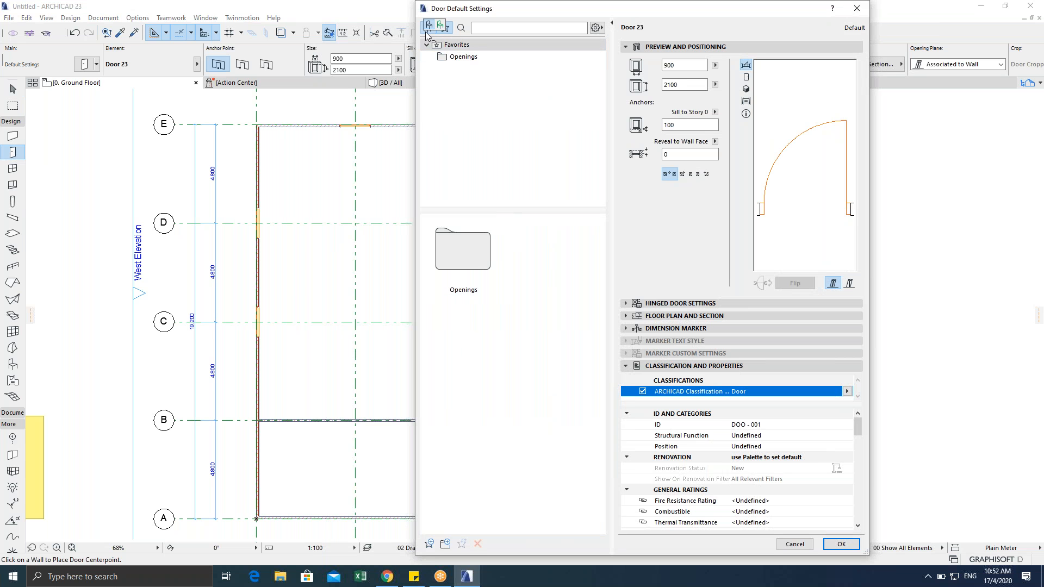
click(429, 25)
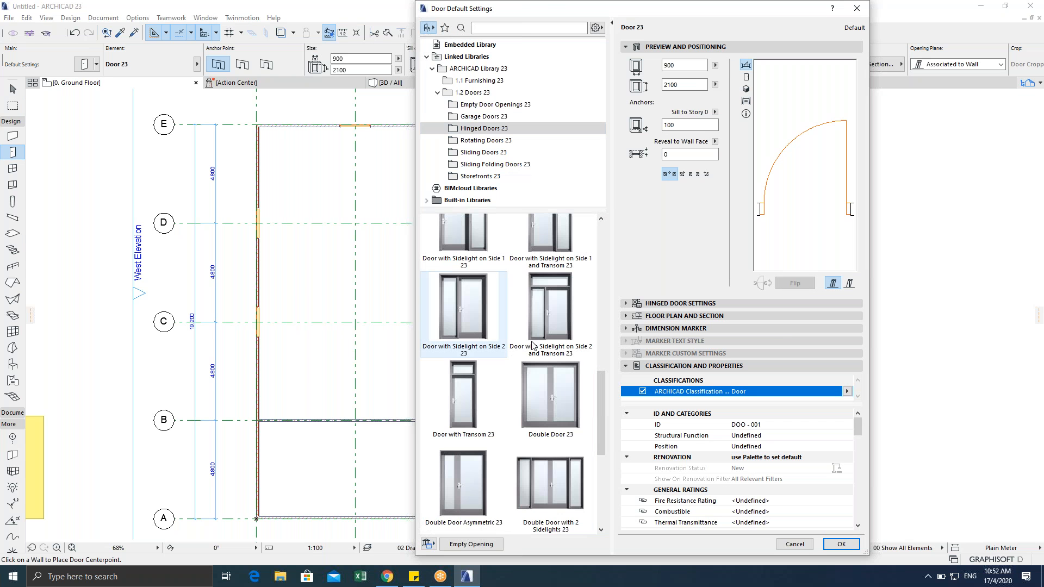
scroll(566, 453, down, 5)
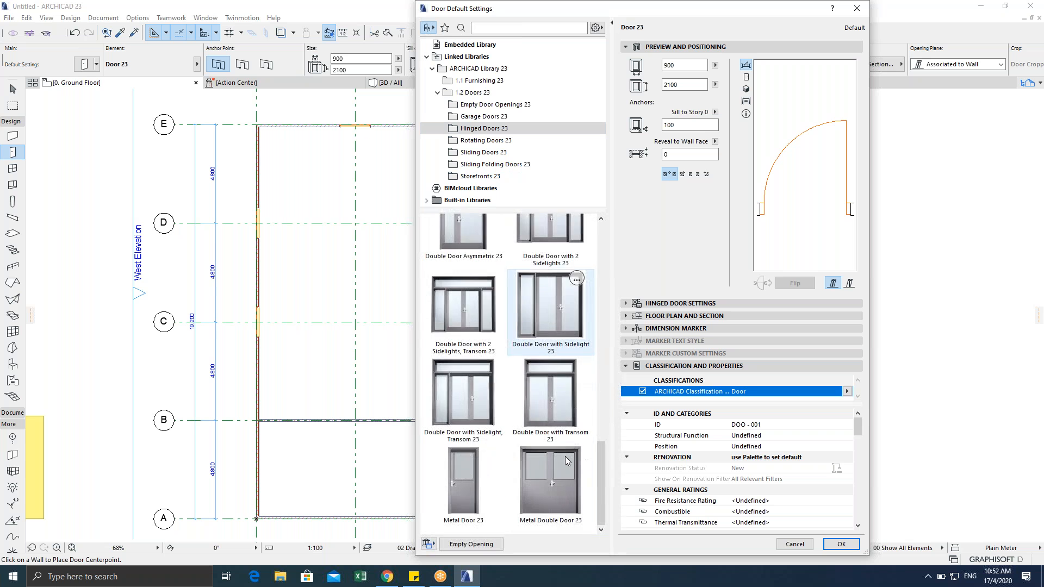
scroll(565, 455, up, 4)
scroll(561, 437, down, 6)
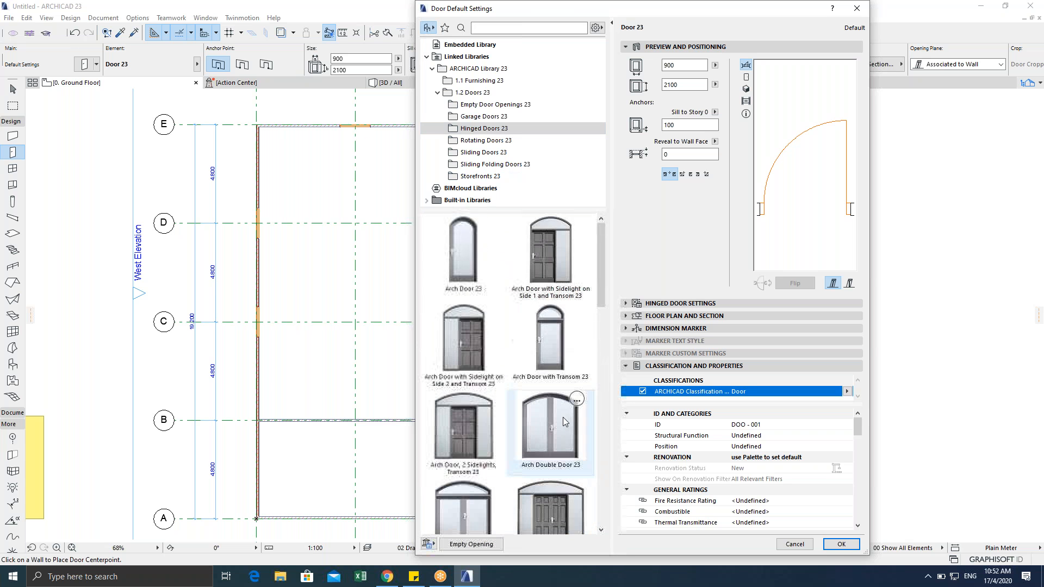
scroll(549, 377, down, 2)
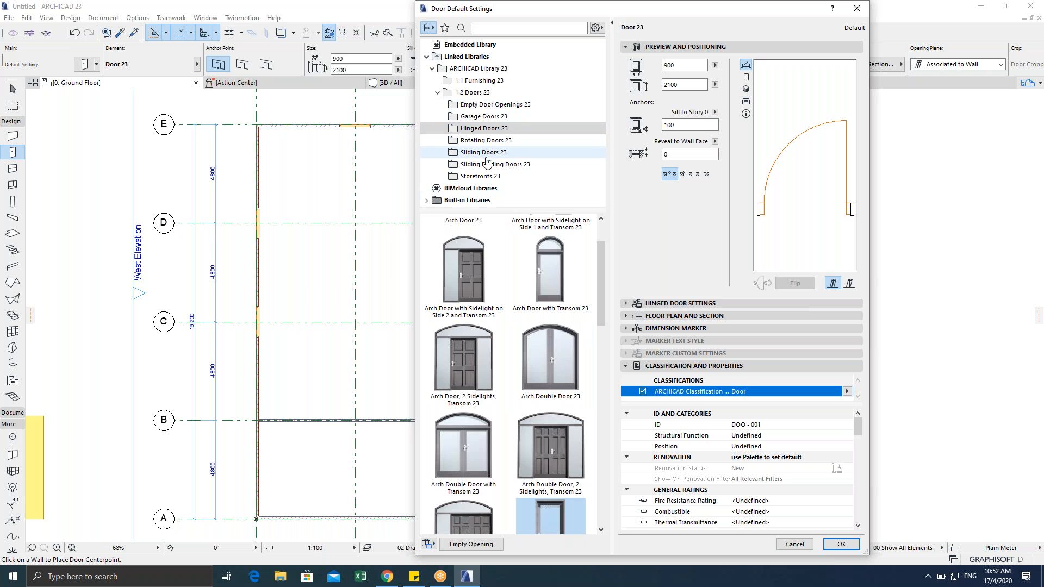
scroll(547, 399, down, 4)
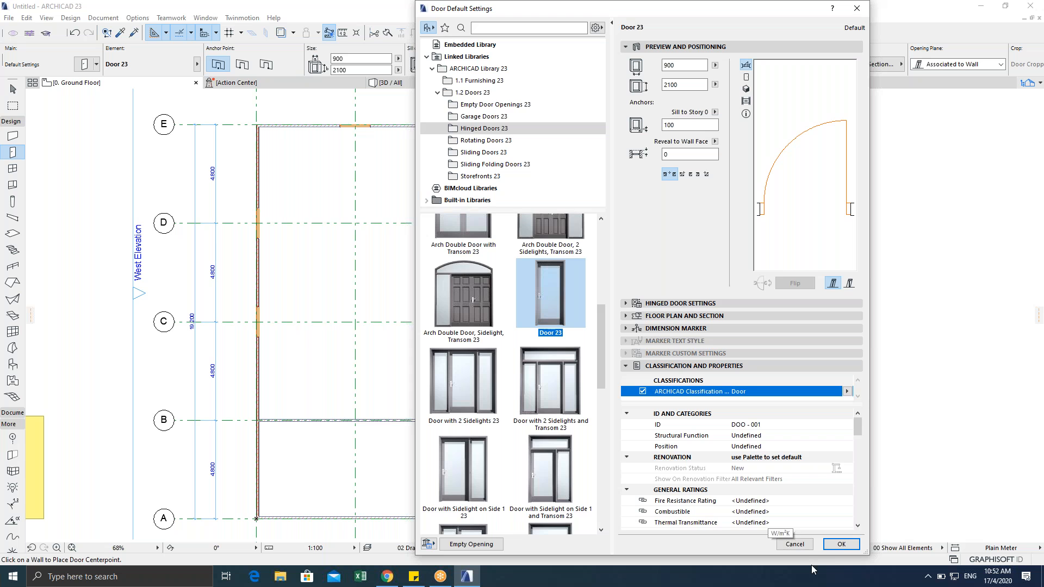
click(841, 545)
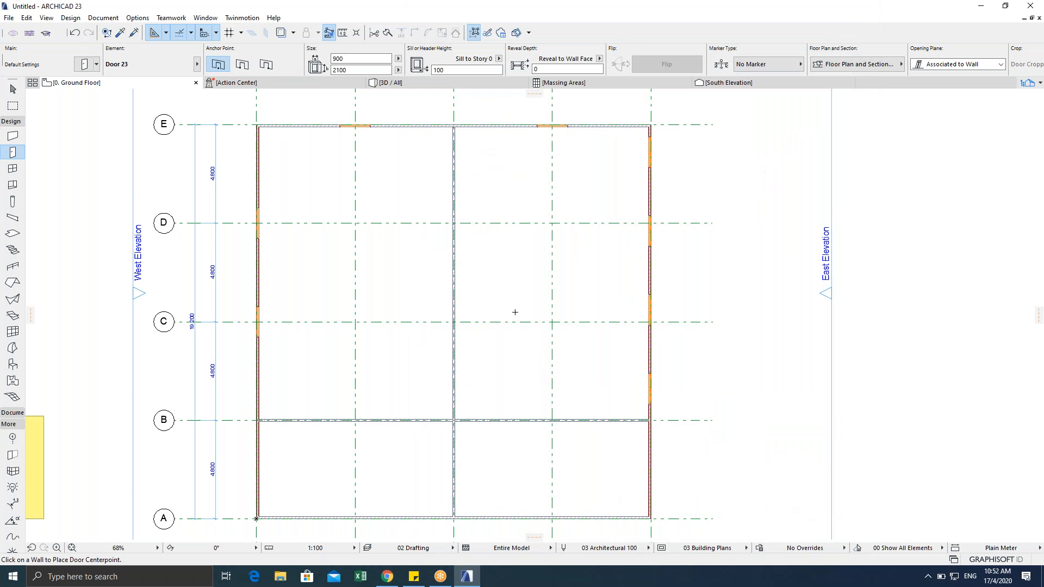
Step: Place a Door 23 in the north wall just west of the central partition, swinging into the room with its hinge beside the partition
scroll(462, 362, up, 3)
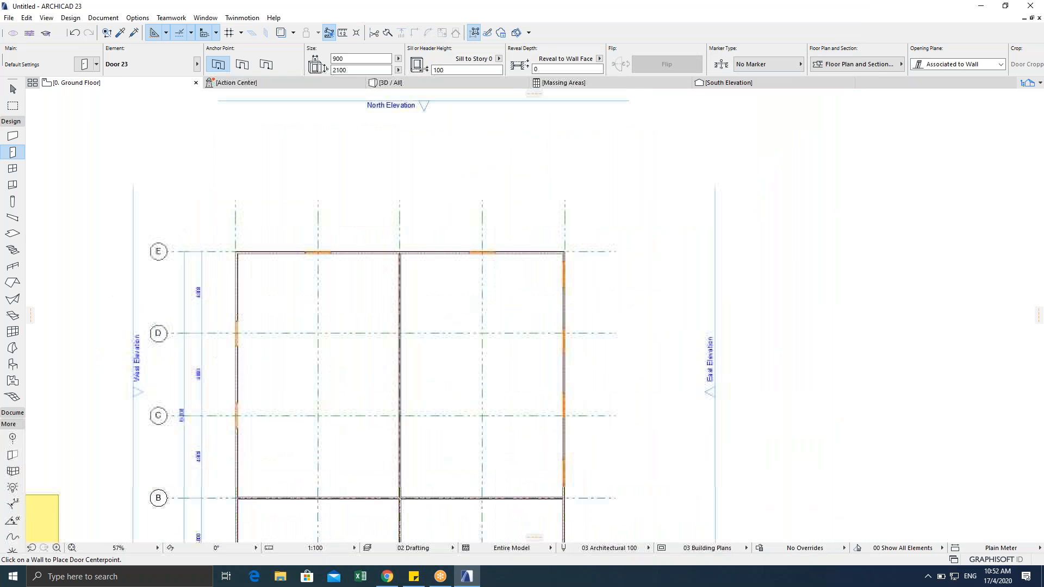
scroll(375, 257, up, 5)
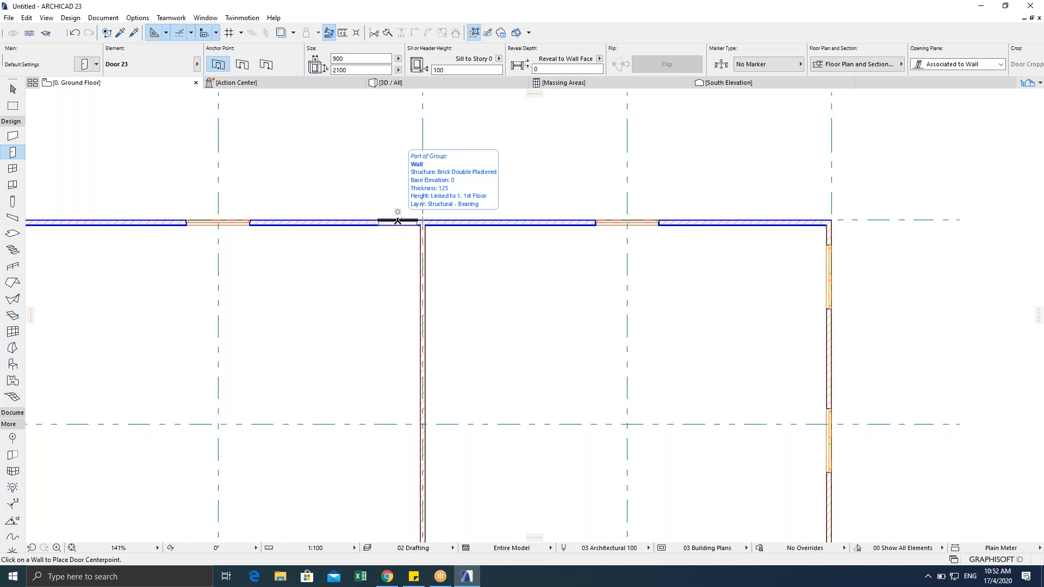
click(397, 220)
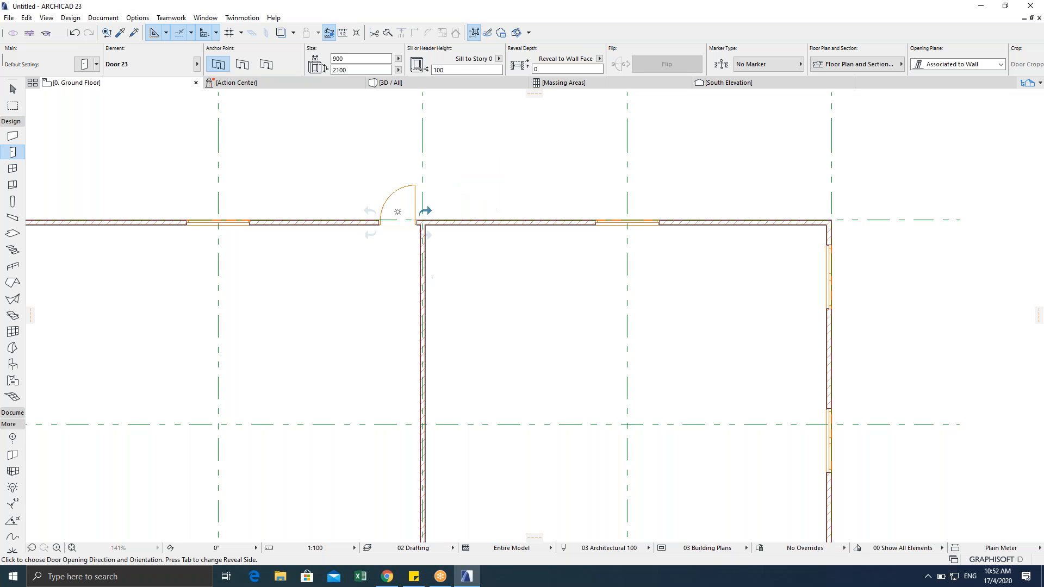
click(420, 293)
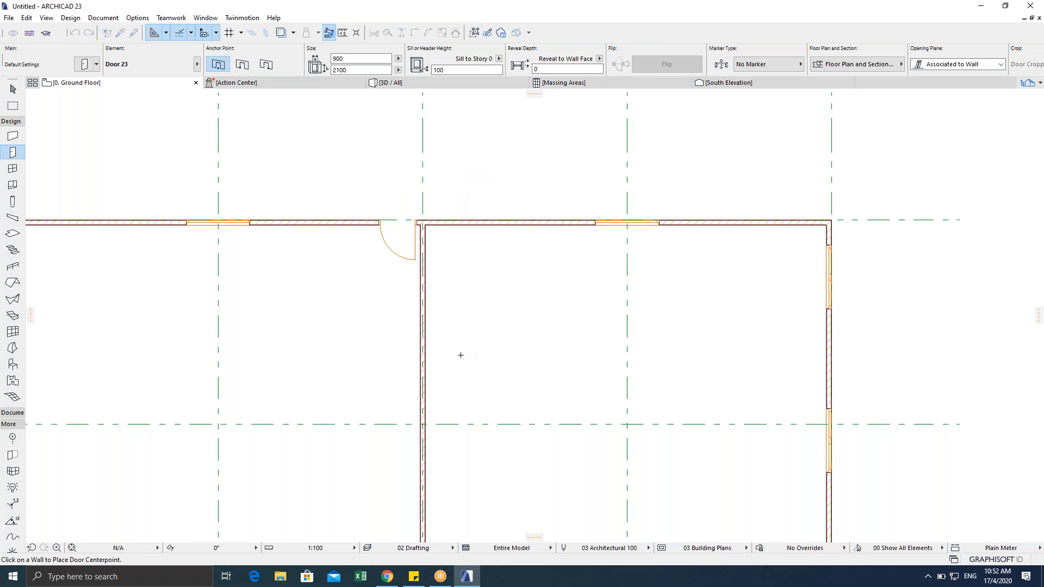
Step: Place a Door 23 in the grid B partition, centred on grid line 2, hinged on its west side and swinging into the upper room
scroll(460, 355, down, 5)
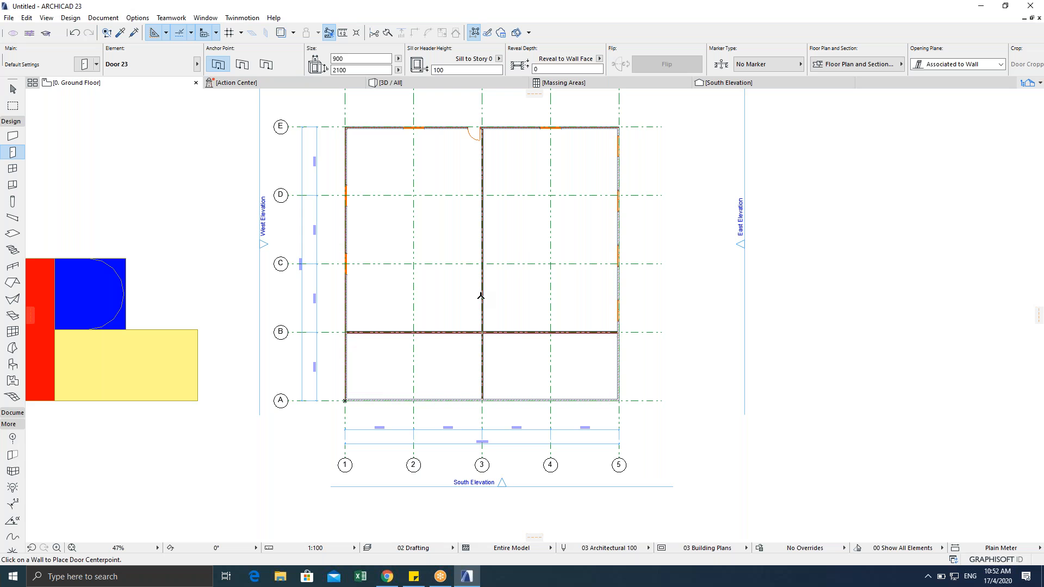
scroll(441, 348, up, 5)
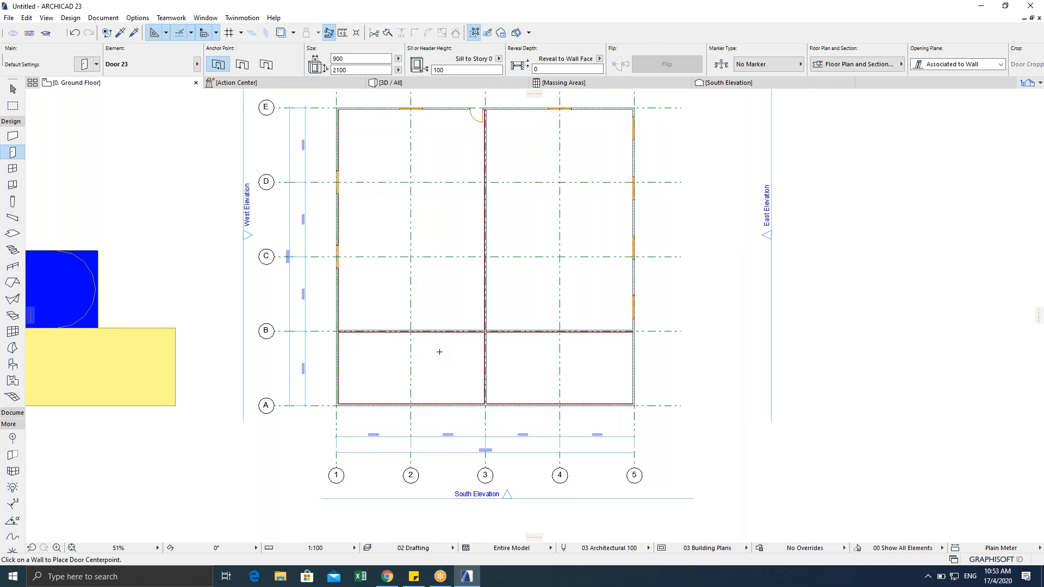
scroll(380, 318, down, 8)
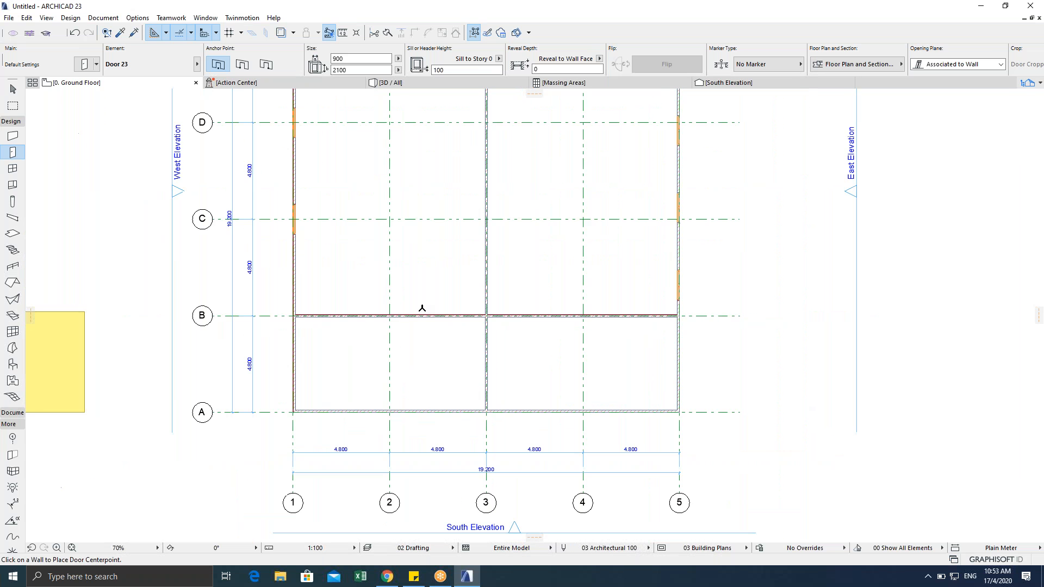
scroll(401, 319, up, 5)
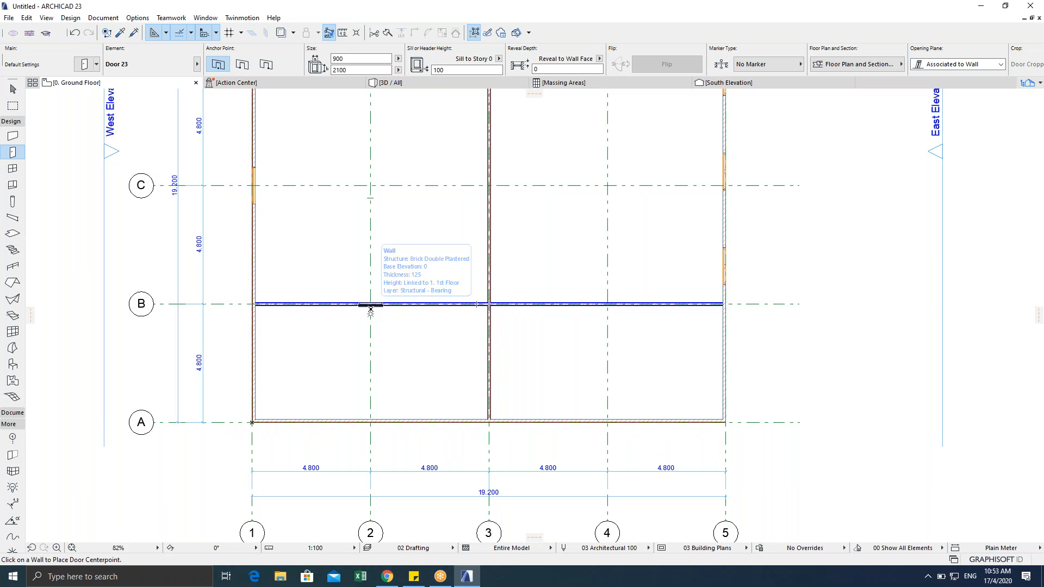
click(370, 310)
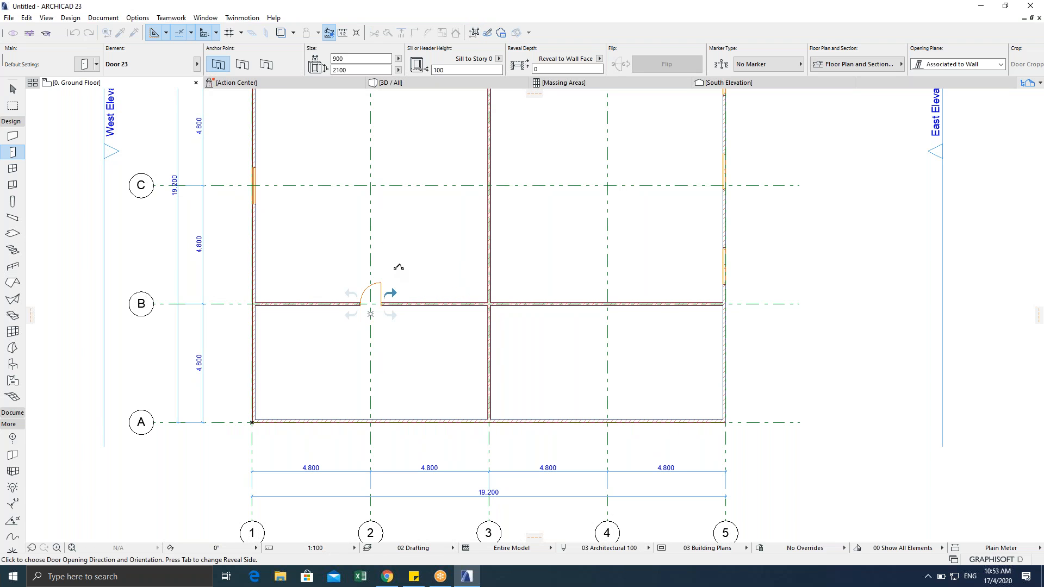
click(358, 260)
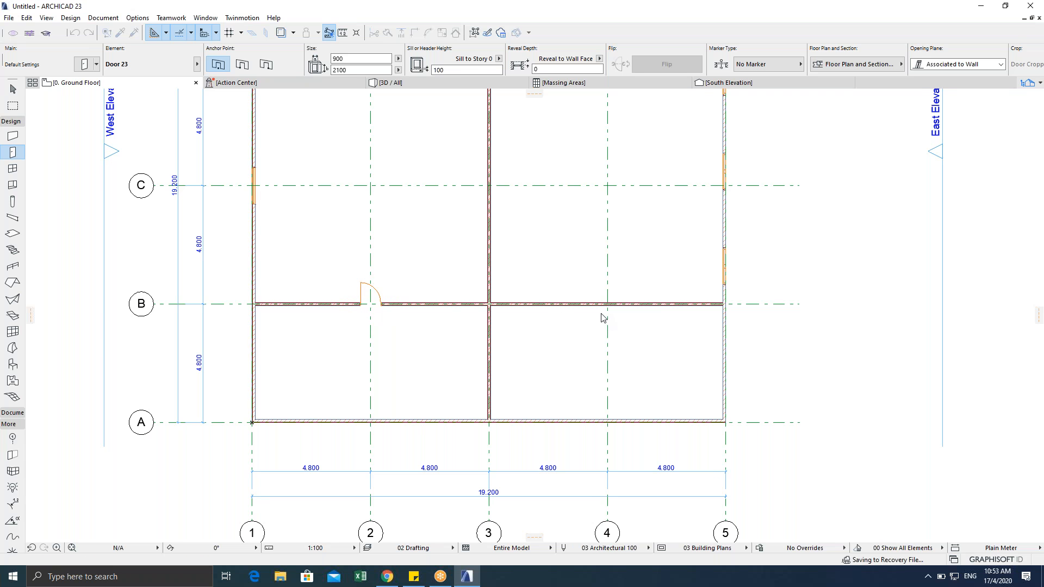
Step: Place a Door 23 in the grid B partition, centred on grid line 4, hinged on its east side and swinging north, and end door placement
middle_drag(570, 314, 492, 354)
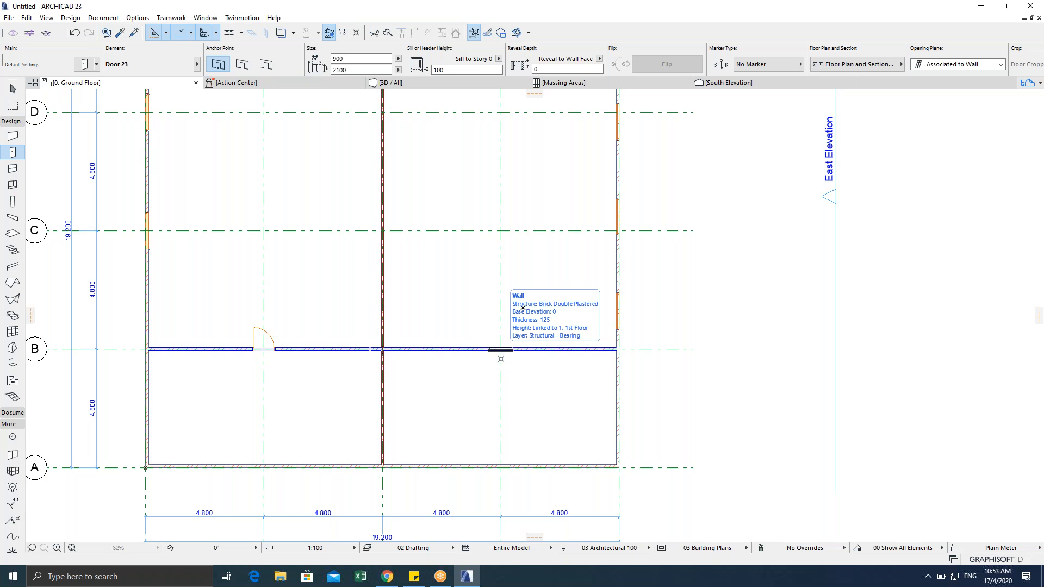
click(501, 350)
click(517, 303)
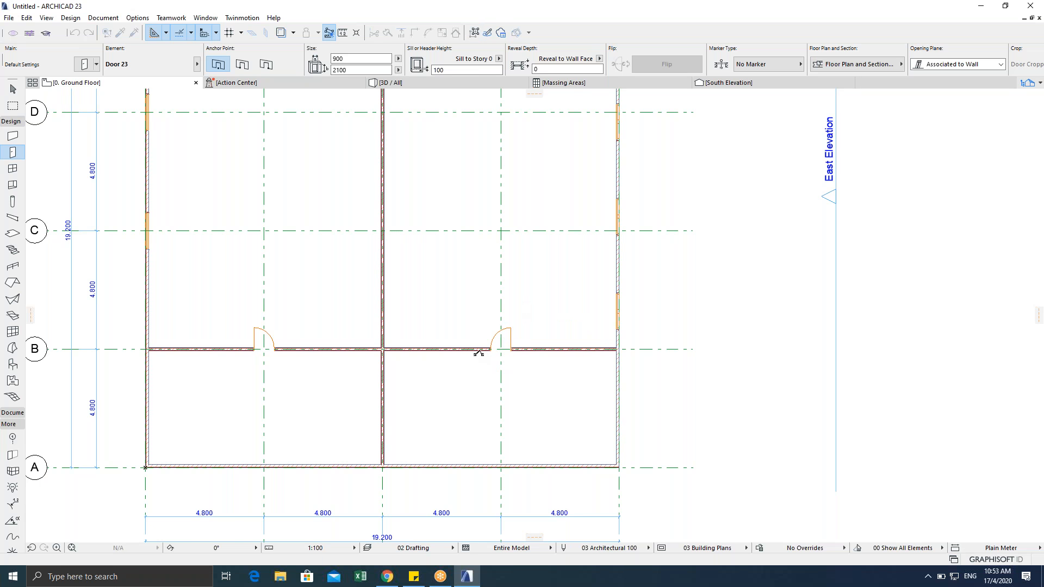
scroll(457, 337, down, 5)
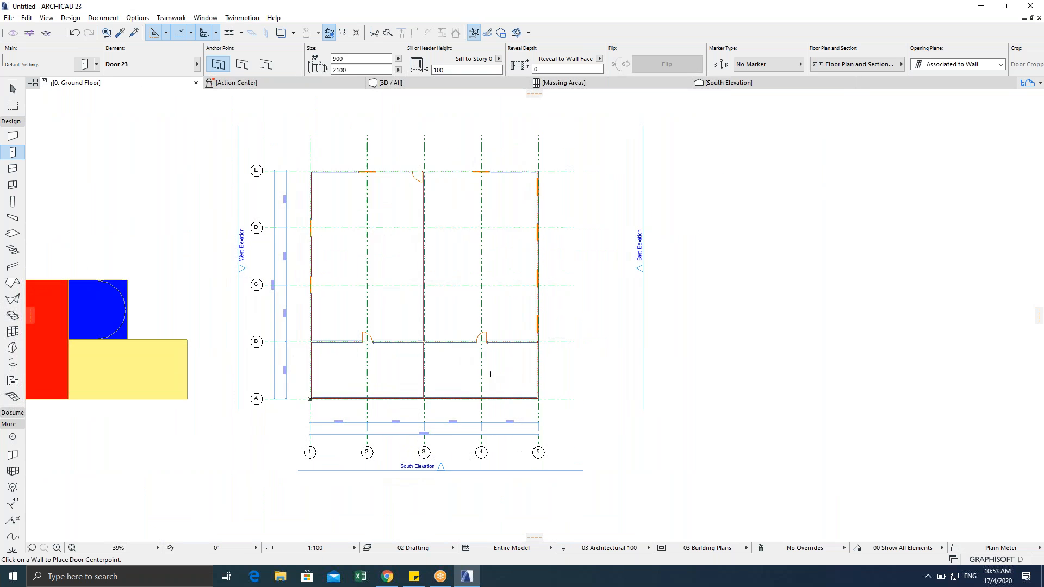
key(Escape)
key(Escape)
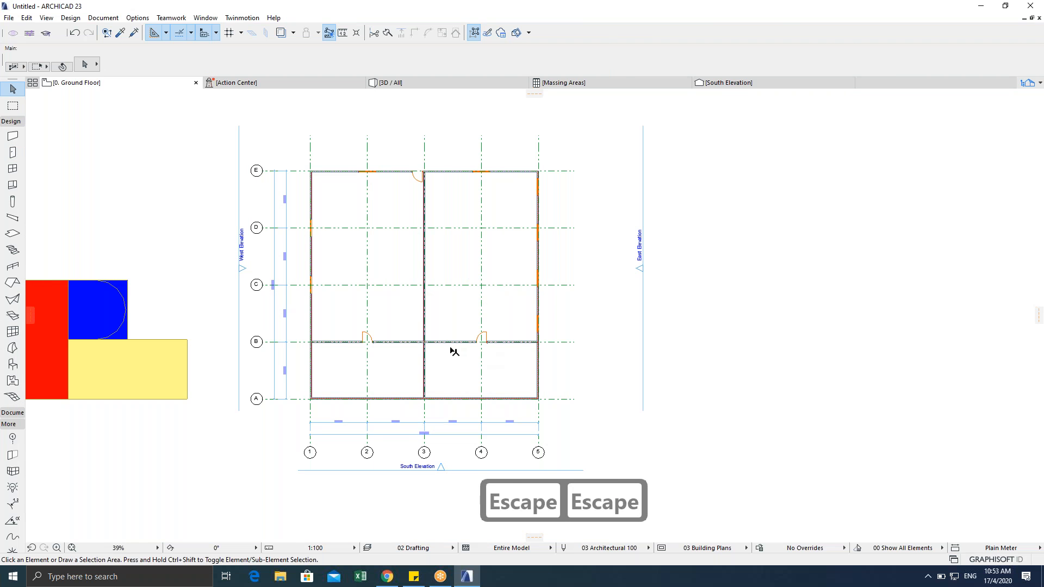
Step: Change the grid B partition door at grid line 4 to a Double Door 23 from the Hinged Doors 23 library
scroll(451, 349, up, 3)
key(Escape)
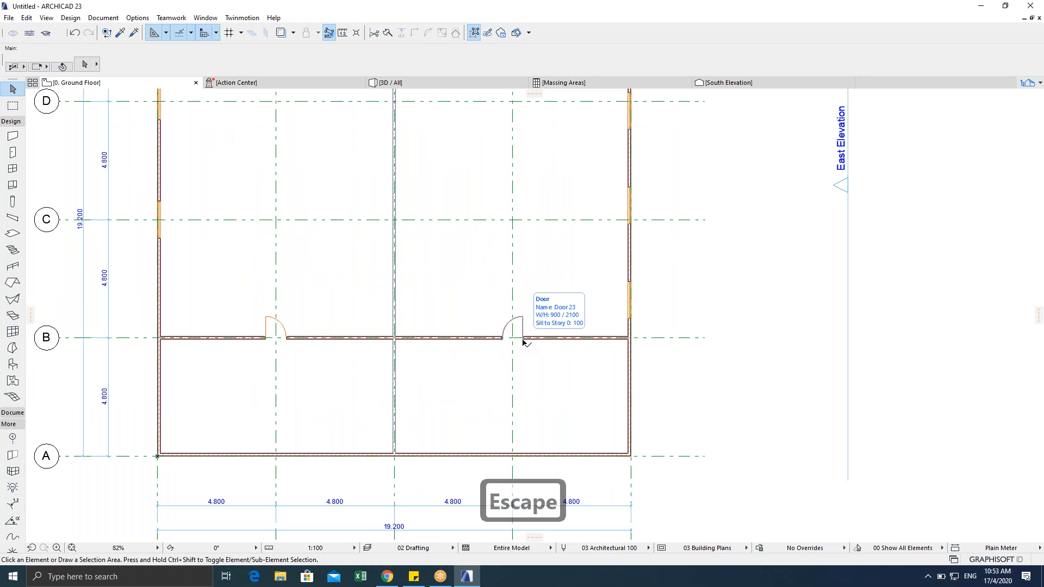
click(523, 340)
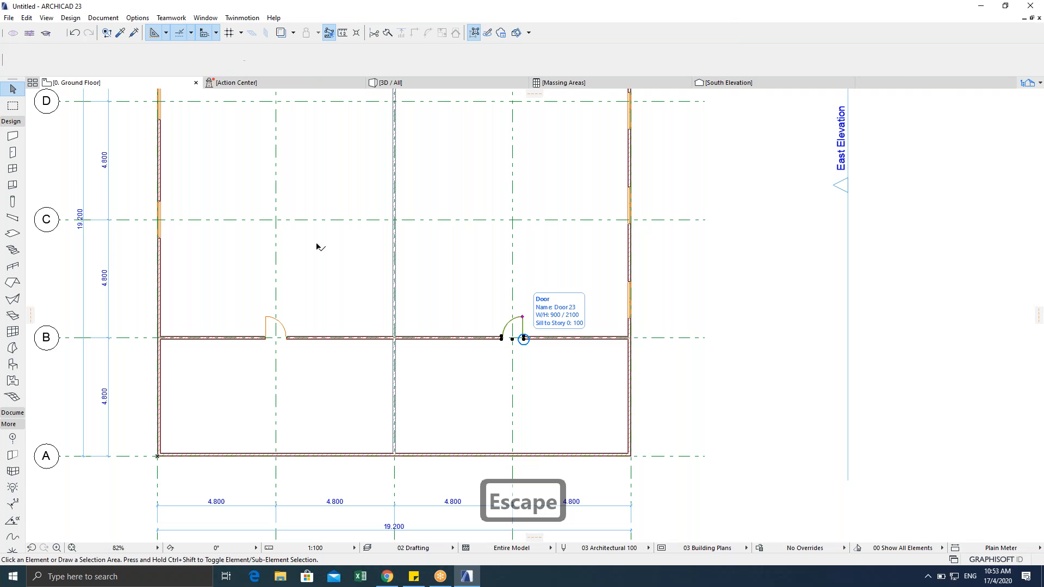
key(ctrl+t)
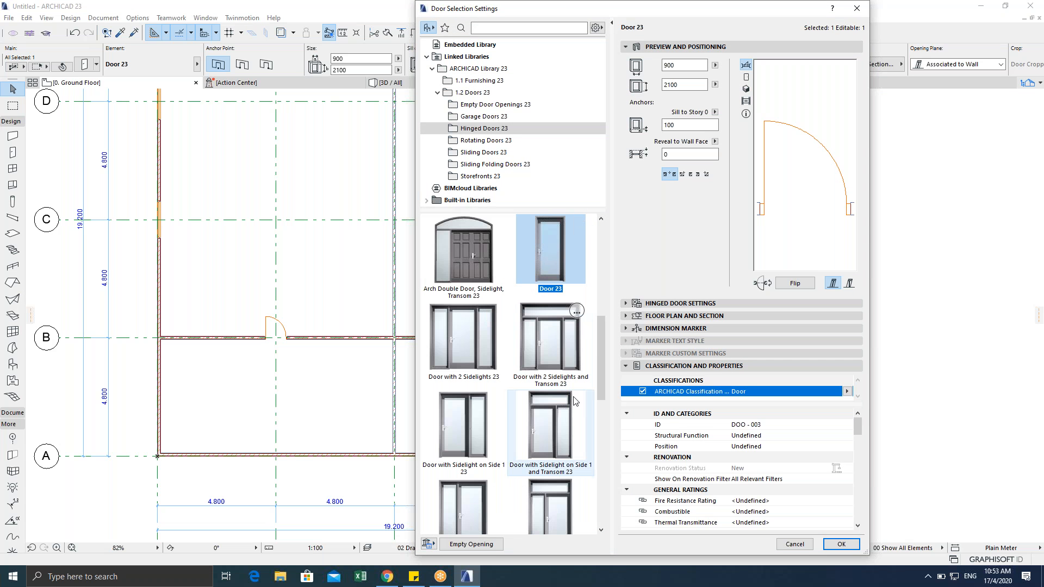
scroll(566, 413, down, 5)
click(561, 444)
click(839, 544)
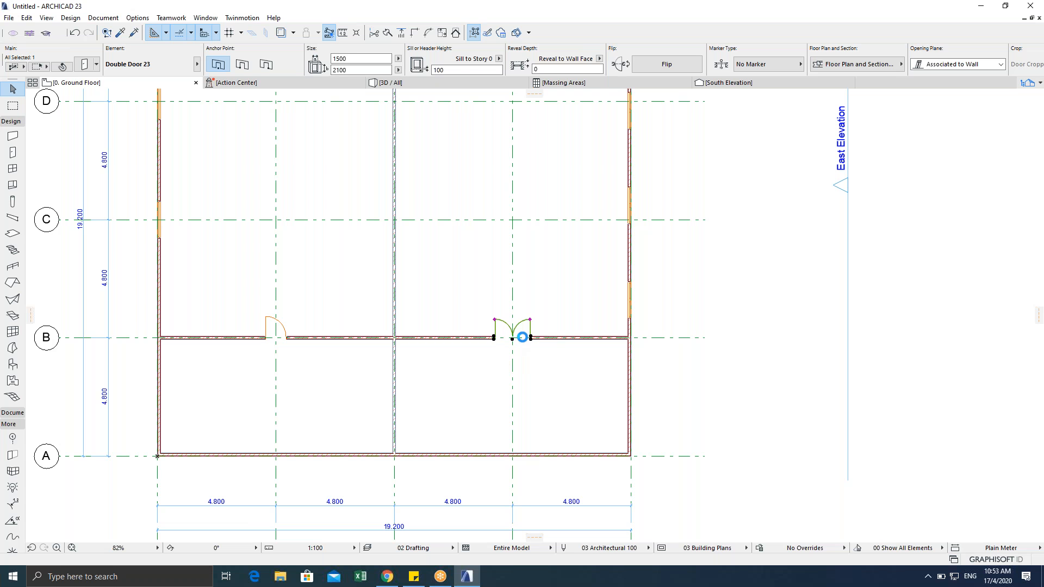
click(673, 310)
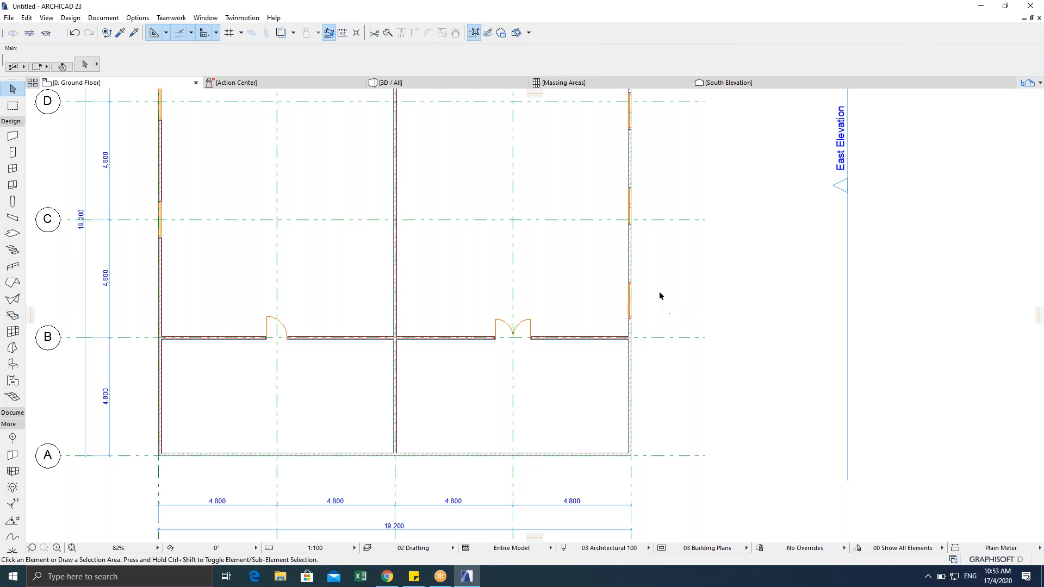
scroll(659, 292, down, 4)
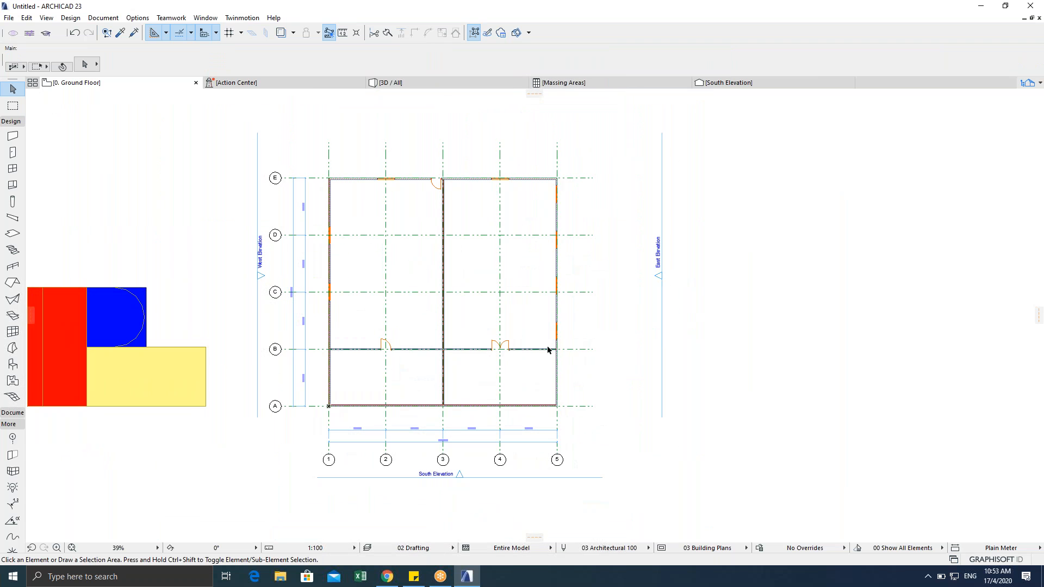
key(Escape)
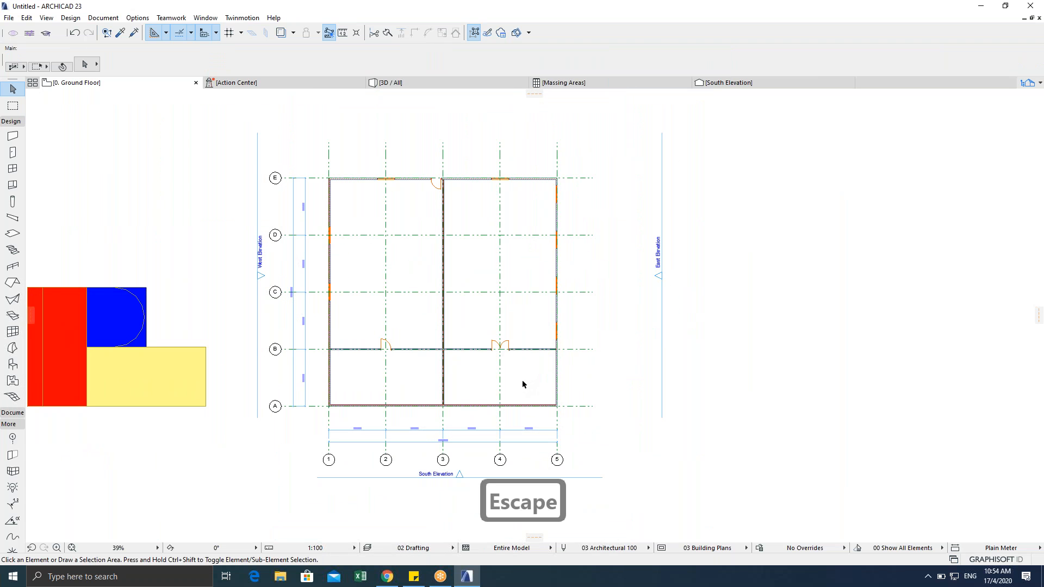
Step: Draw a 19200 mm Brick Double Plastered wall along grid line C from the west wall to the east wall, and end wall drawing
scroll(522, 379, up, 2)
scroll(580, 431, down, 1)
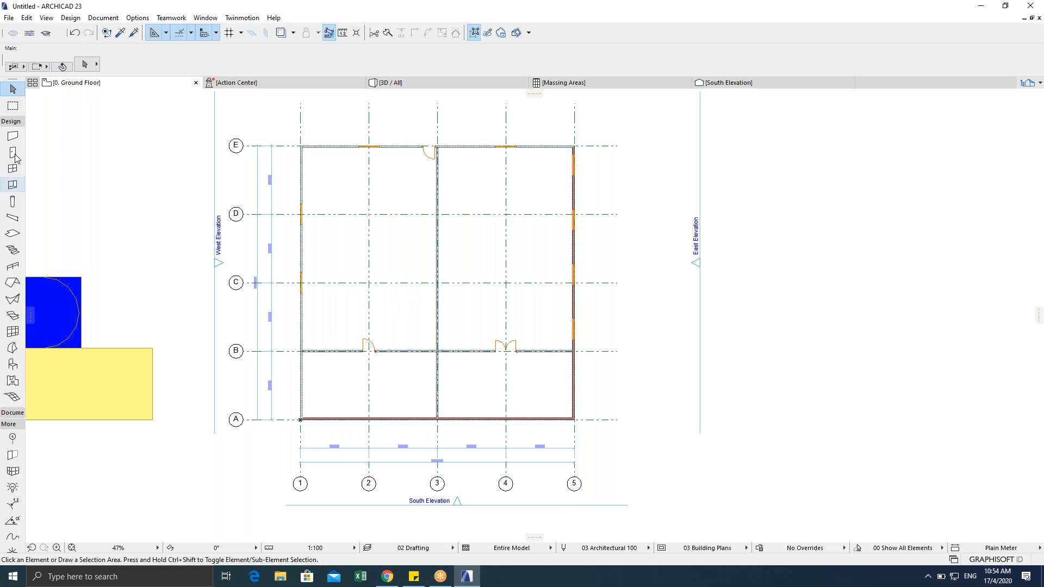
click(12, 136)
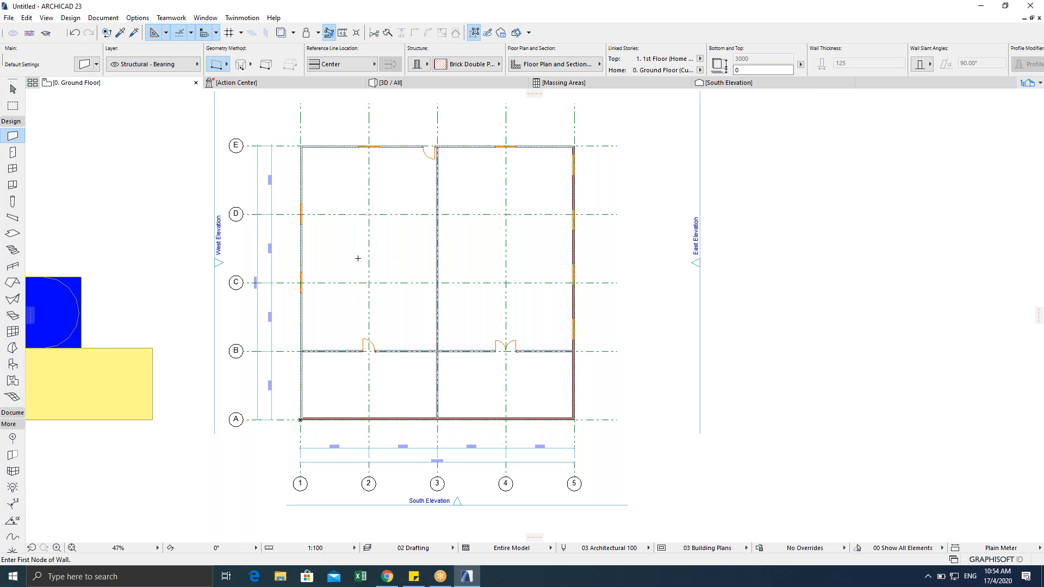
scroll(357, 258, up, 2)
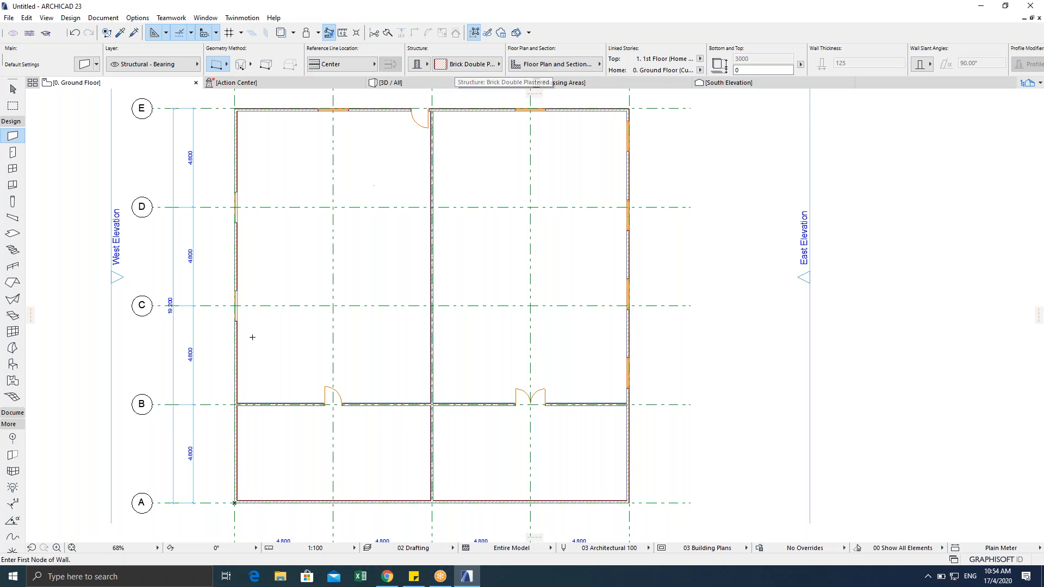
click(235, 305)
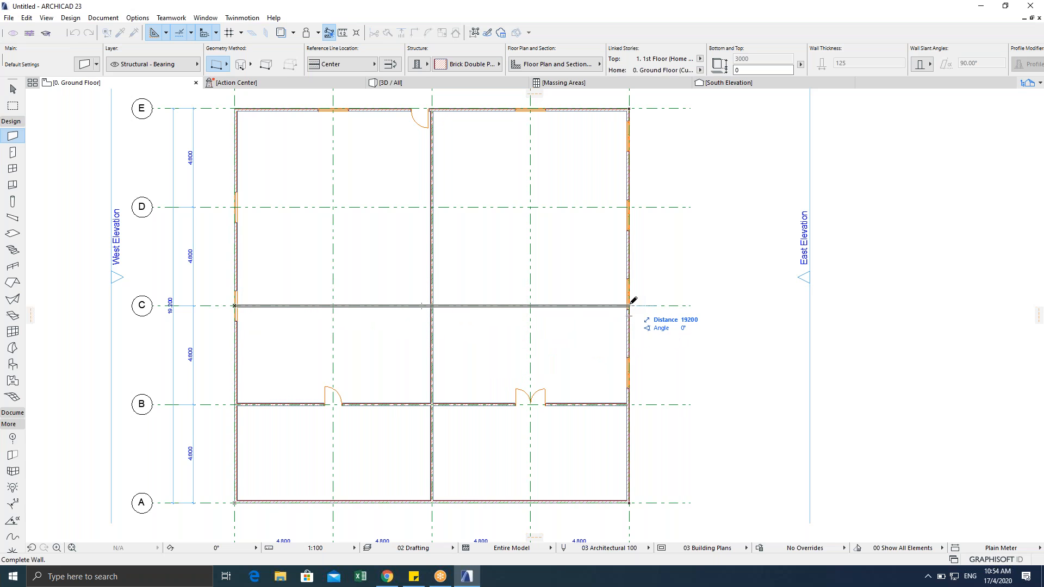
click(629, 305)
scroll(353, 332, up, 3)
scroll(395, 280, down, 2)
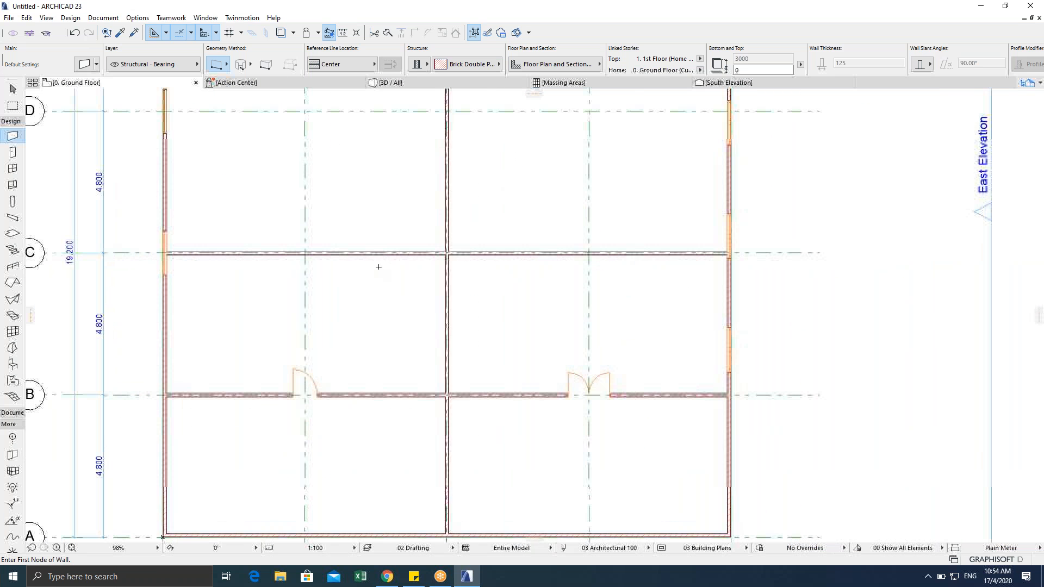
scroll(377, 266, down, 2)
key(Escape)
Step: Move the east wall's window at grid line C northward, clear of the grid C partition
scroll(569, 251, up, 2)
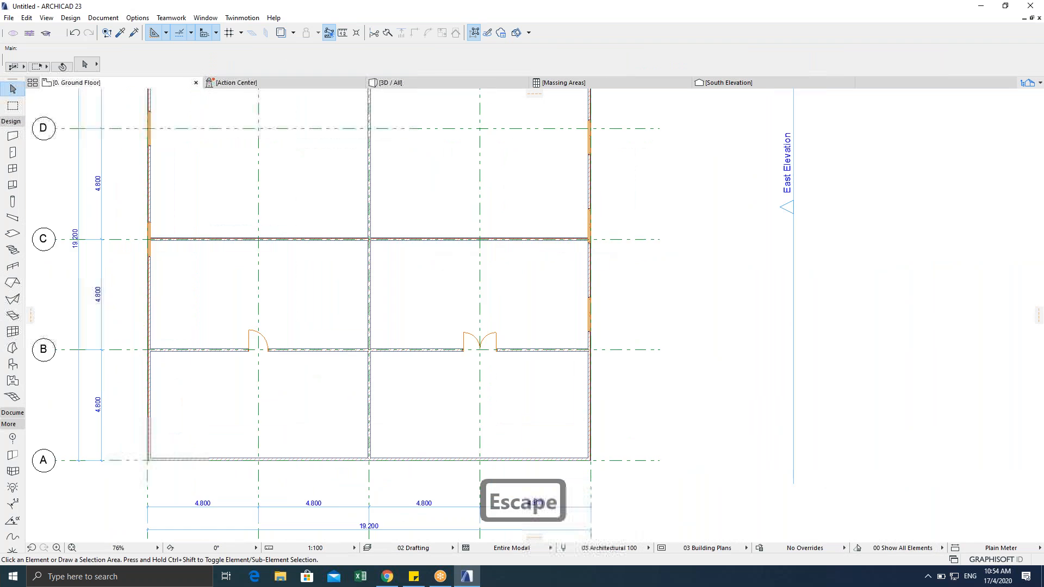
middle_drag(541, 243, 478, 313)
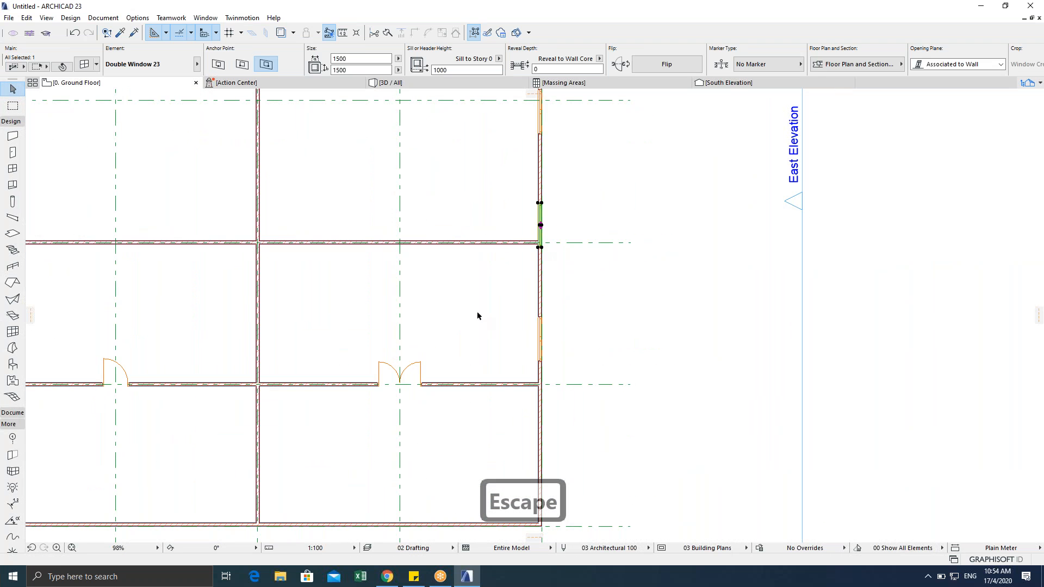
key(ctrl+d)
click(477, 295)
click(492, 283)
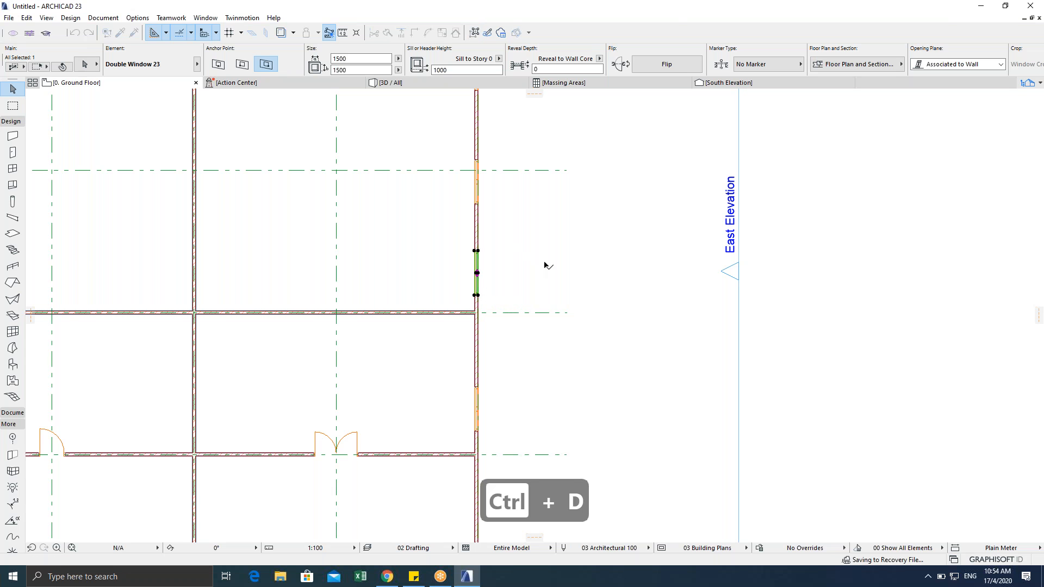
click(570, 265)
scroll(570, 266, down, 1)
middle_drag(593, 266, 615, 255)
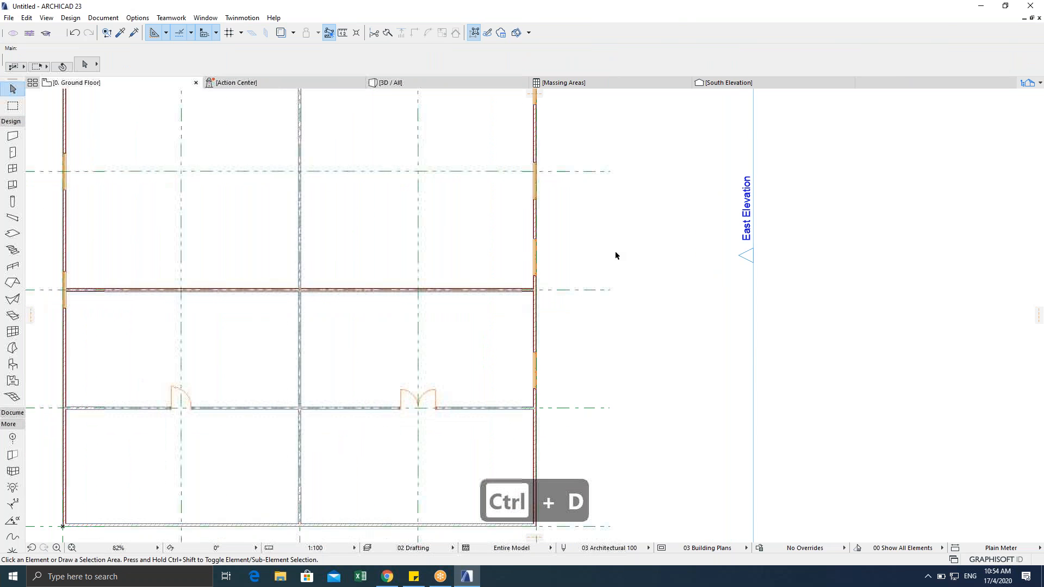
key(Escape)
scroll(497, 297, down, 2)
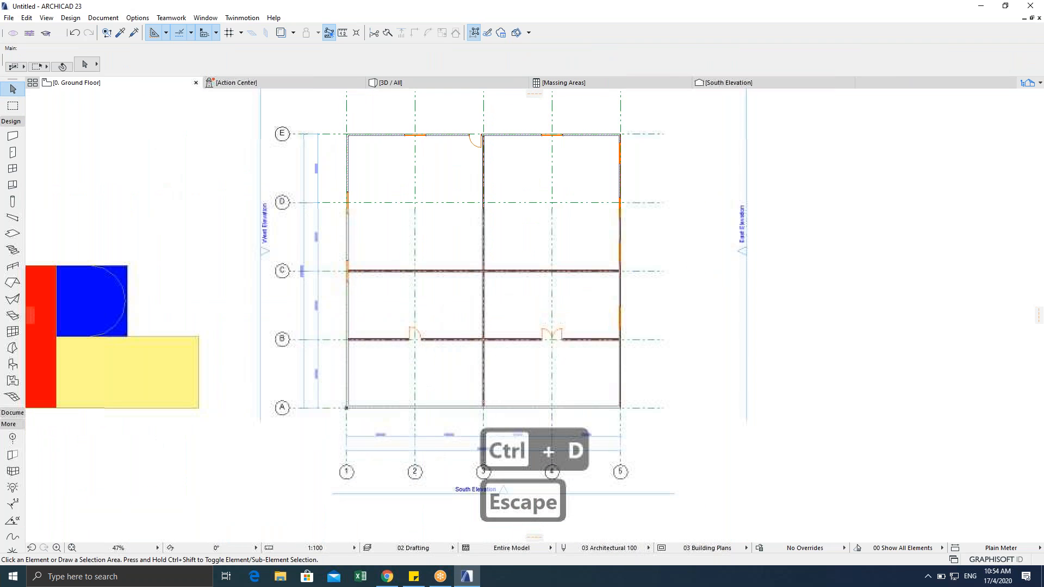
Step: Set the default door type to Rectangular Door Opening 23 from the Empty Door Openings 23 library
scroll(471, 294, up, 1)
middle_drag(464, 310, 447, 332)
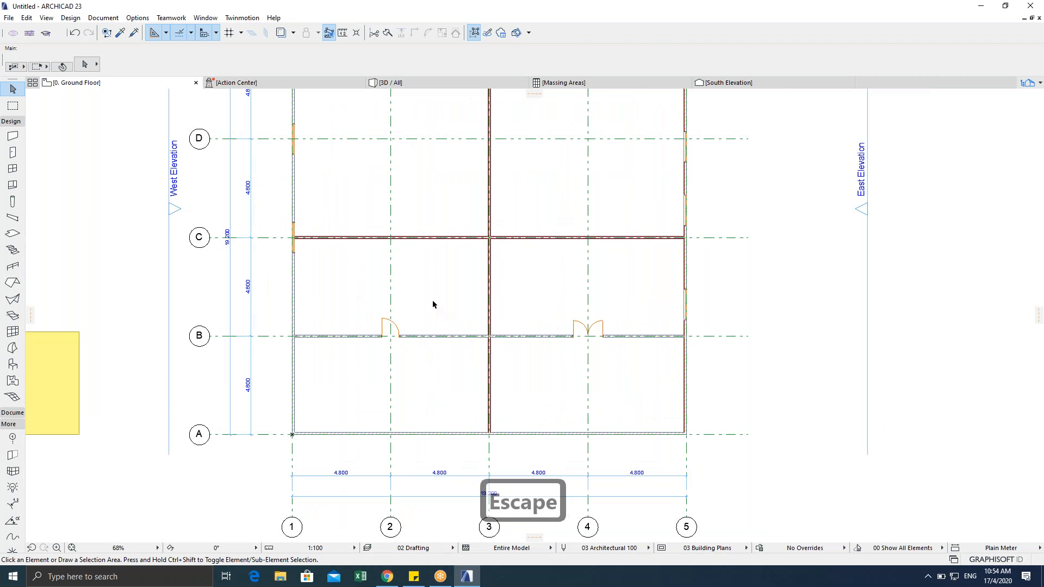
click(12, 153)
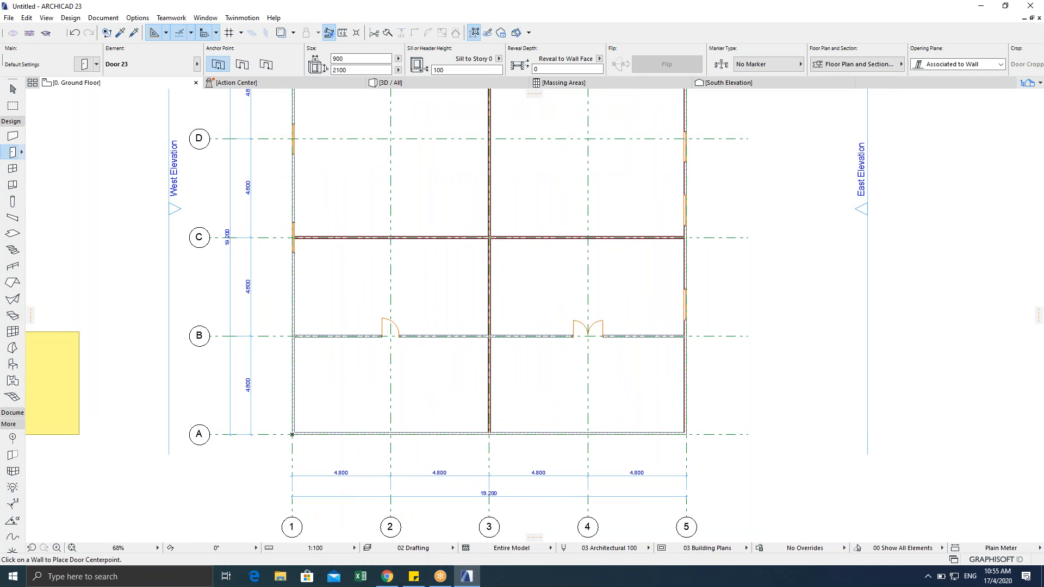
key(ctrl+t)
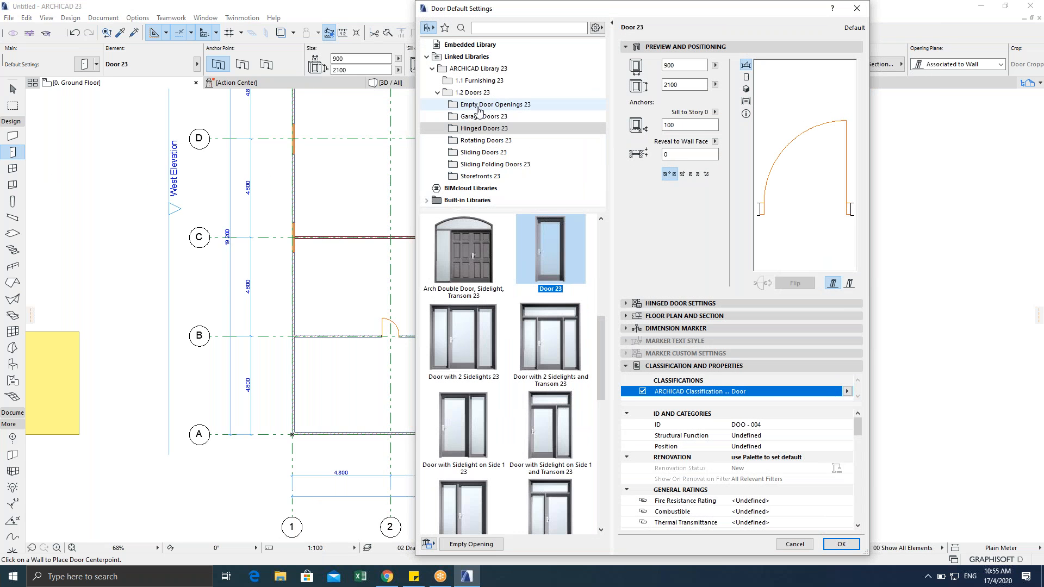
click(478, 106)
mouse_move(487, 406)
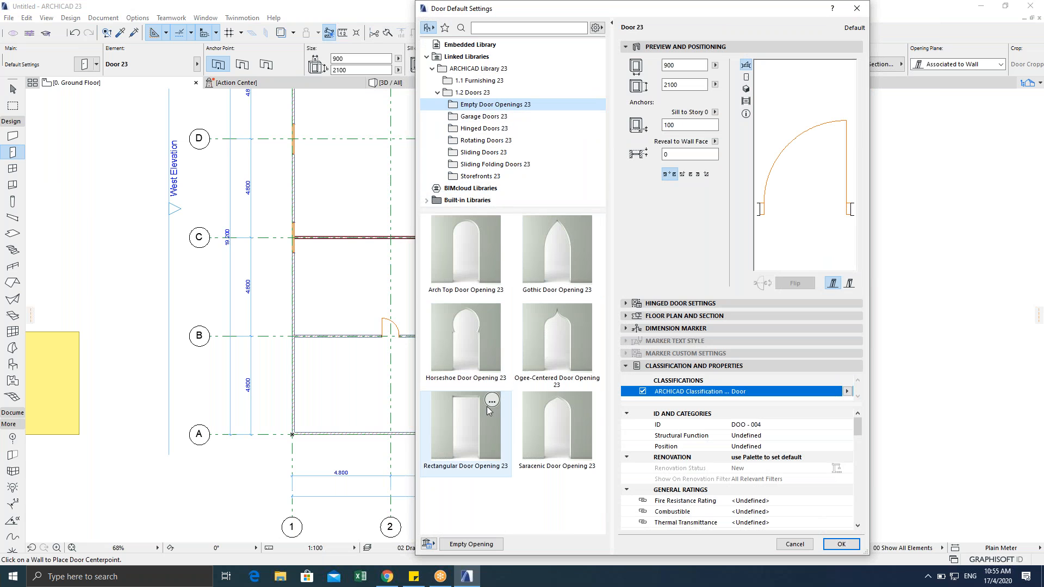
click(445, 448)
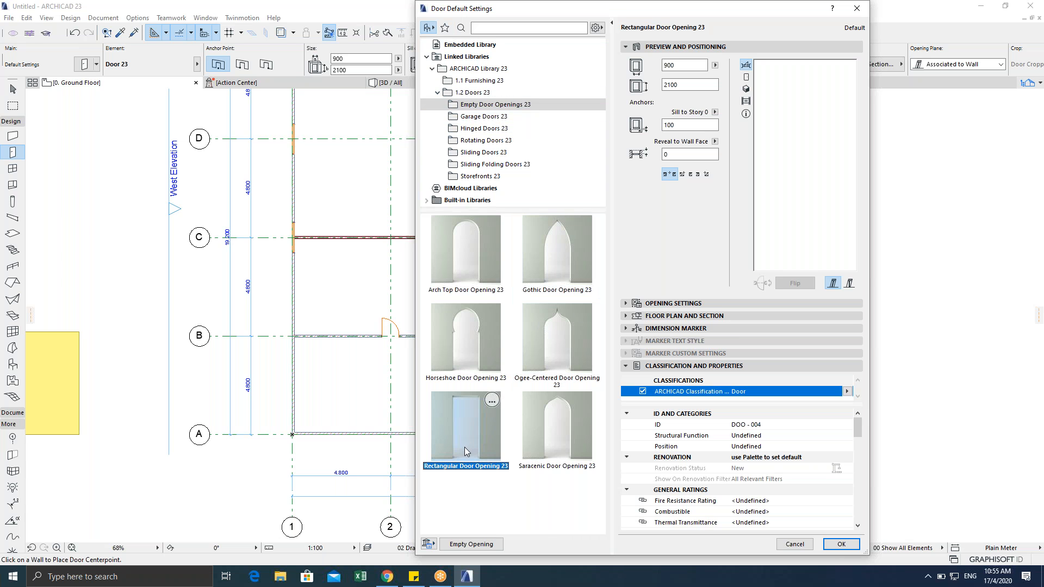
click(840, 544)
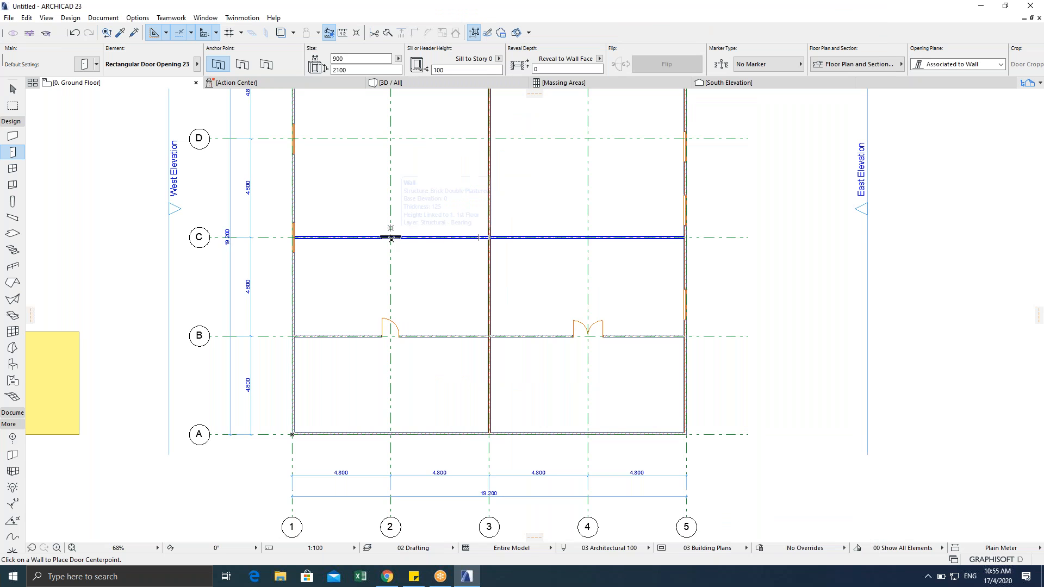
Step: Place two Rectangular Door Opening 23 openings in the grid C partition, centred on grid lines 2 and 4, and end door placement
click(391, 237)
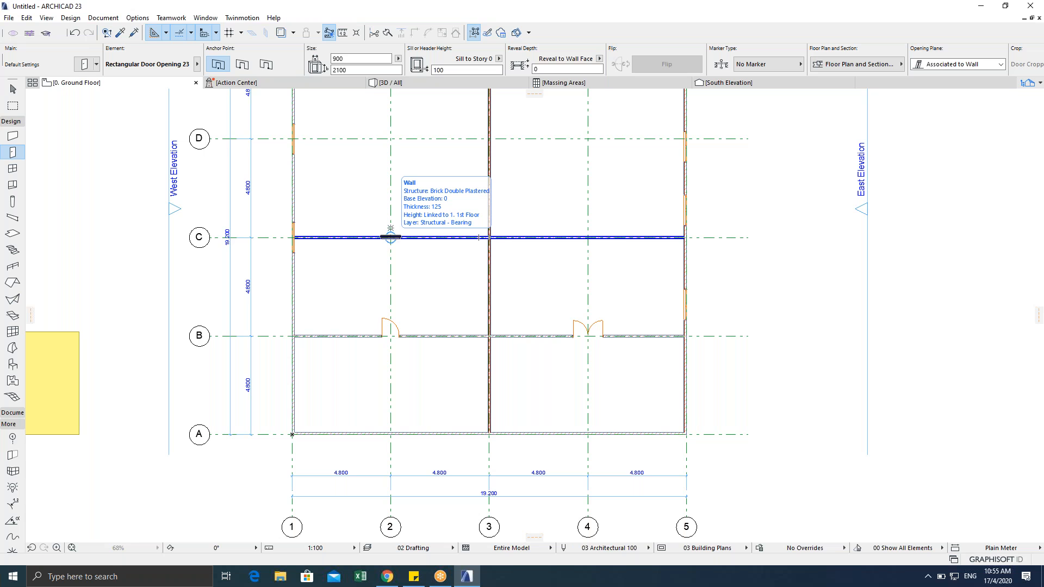
click(365, 199)
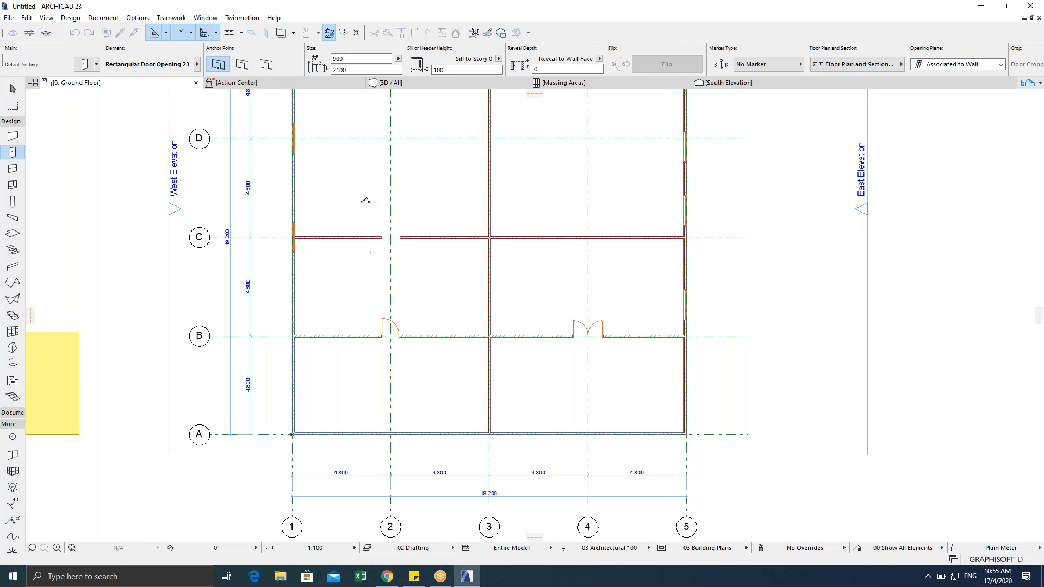
click(586, 240)
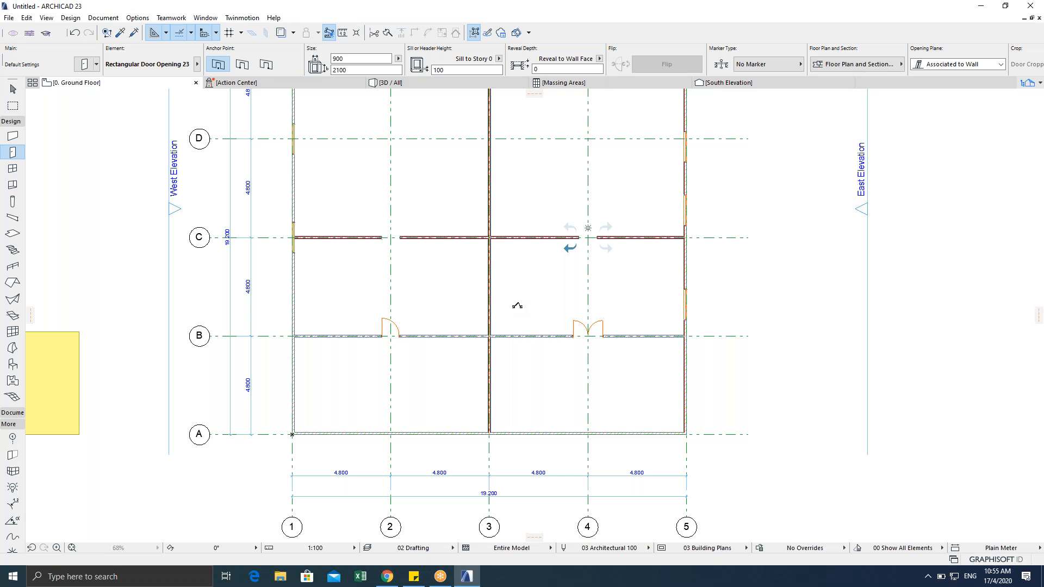
click(496, 289)
scroll(462, 310, up, 2)
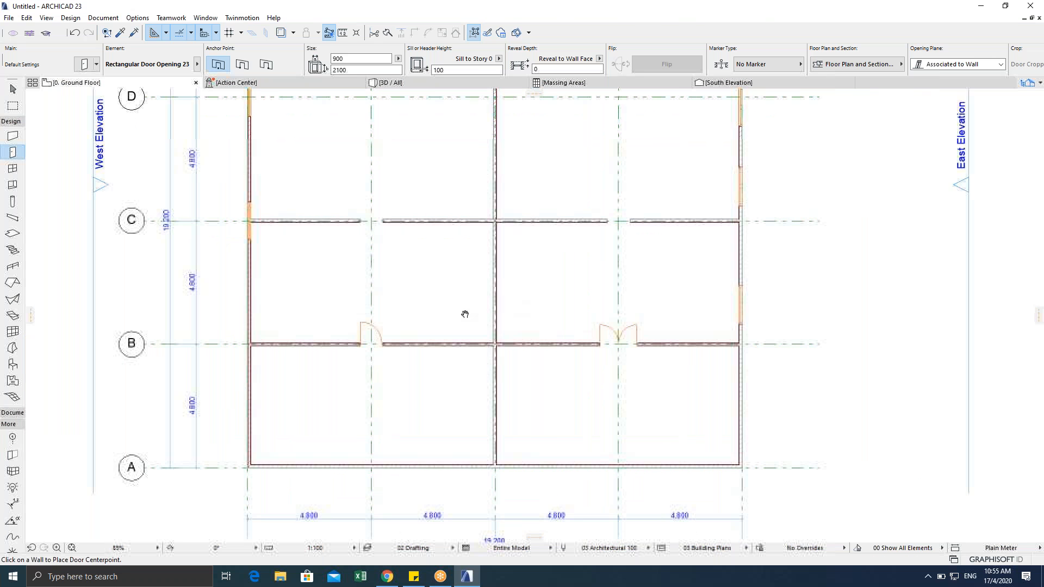
key(Escape)
key(Escape)
key(Escape)
middle_drag(421, 267, 347, 263)
scroll(411, 266, down, 1)
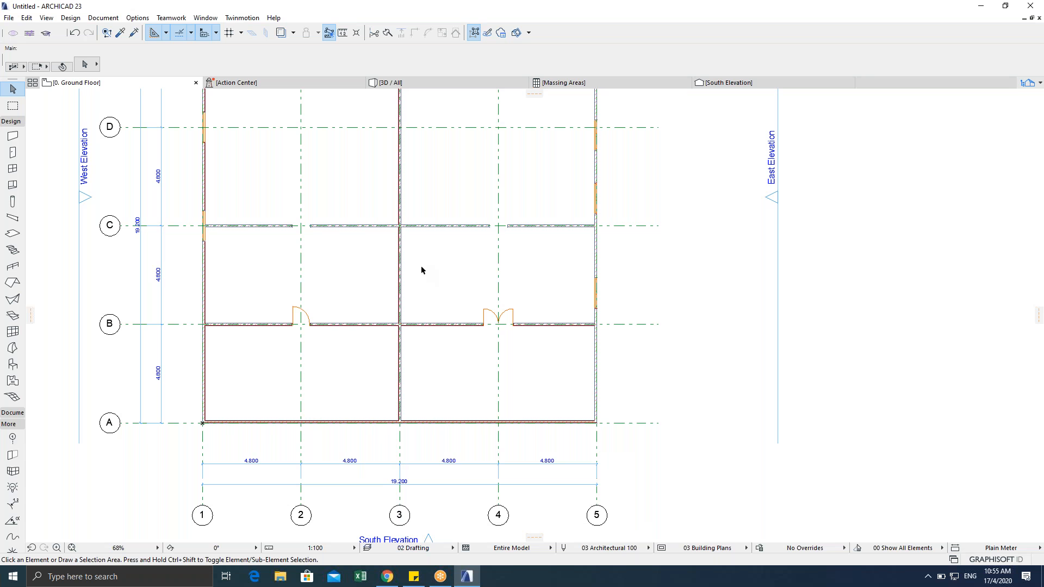
Step: Try trimming the grid line 3 wall between grid lines B and C, and undo the trim
middle_drag(407, 280, 442, 357)
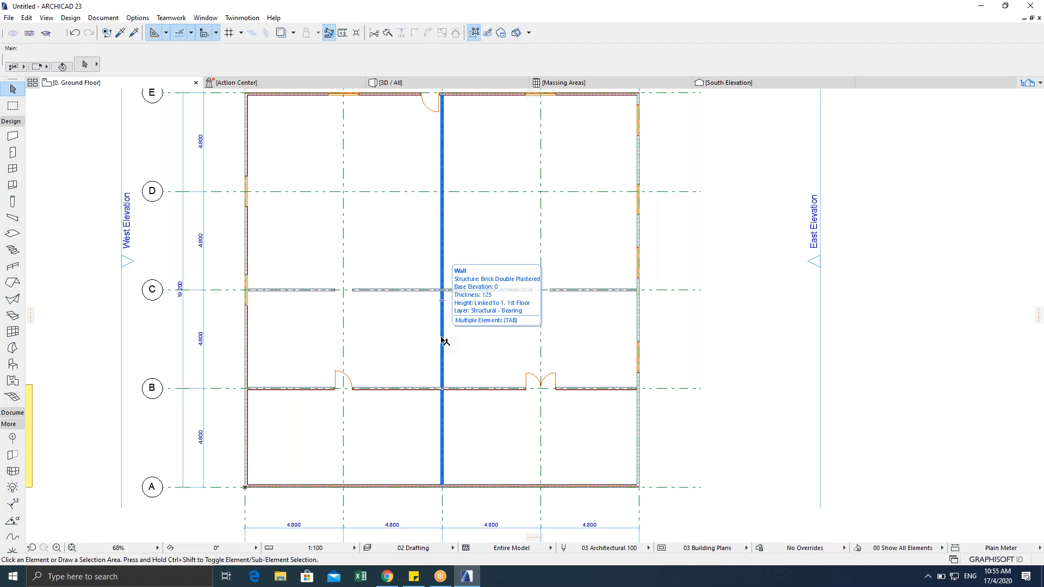
click(442, 341)
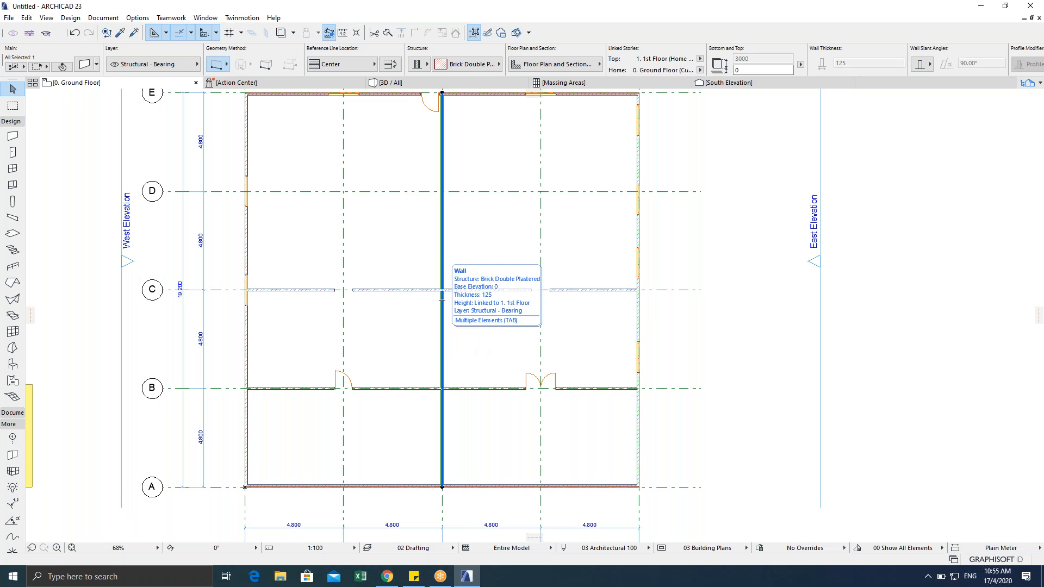
middle_drag(429, 329, 396, 342)
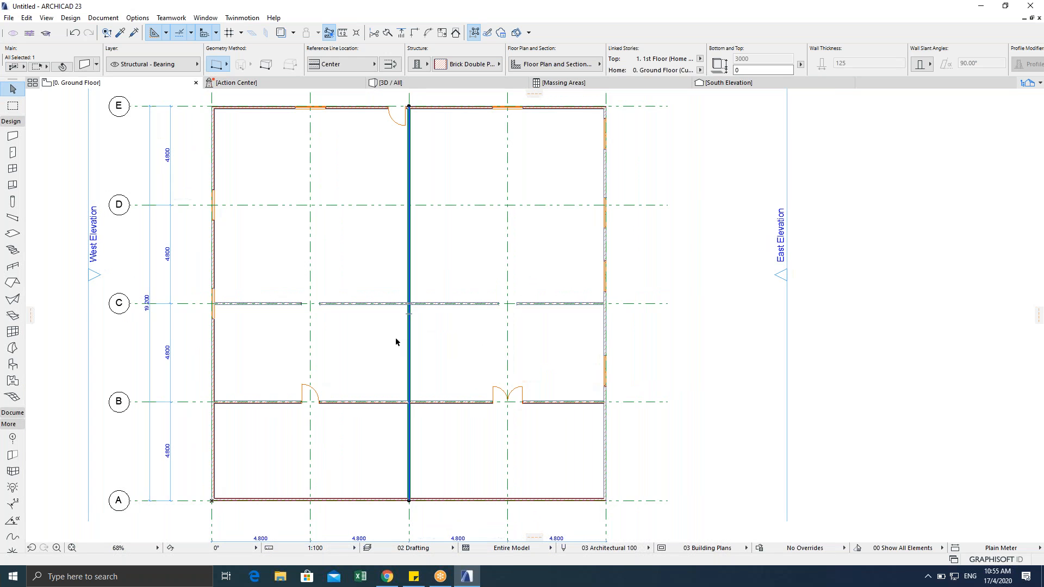
scroll(402, 344, up, 3)
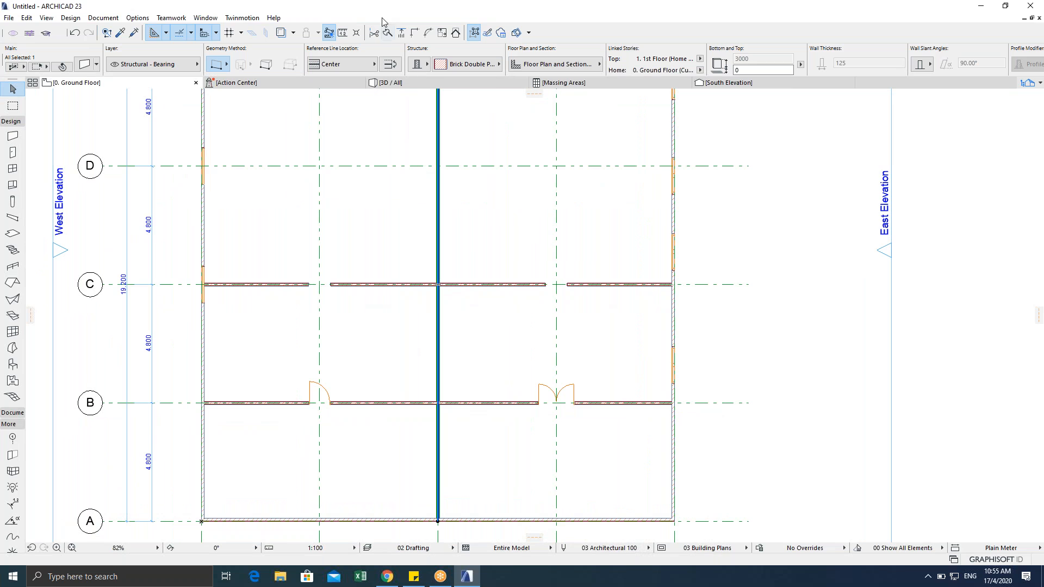
click(374, 32)
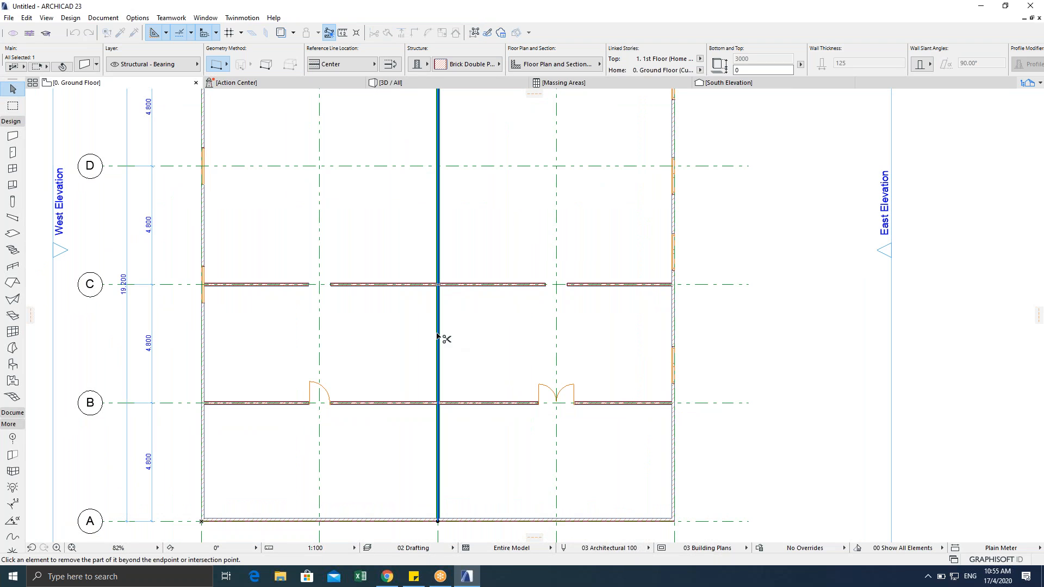
click(437, 338)
key(Escape)
key(ctrl+z)
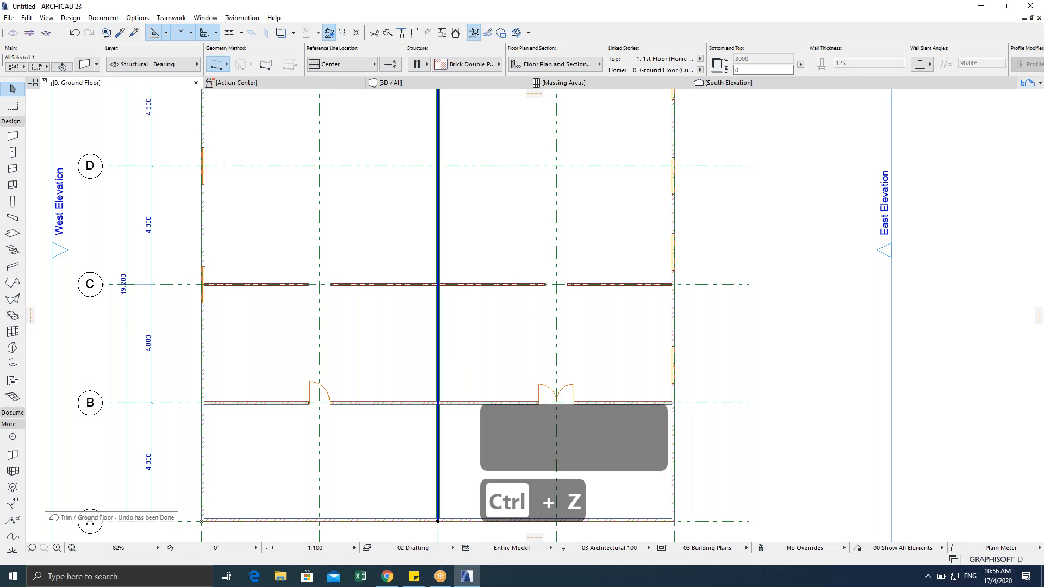
Step: Trim away the part of the grid line 3 wall between the grid B and grid C partitions, and clear the selection
scroll(426, 276, down, 2)
scroll(426, 276, down, 1)
middle_drag(426, 275, 341, 347)
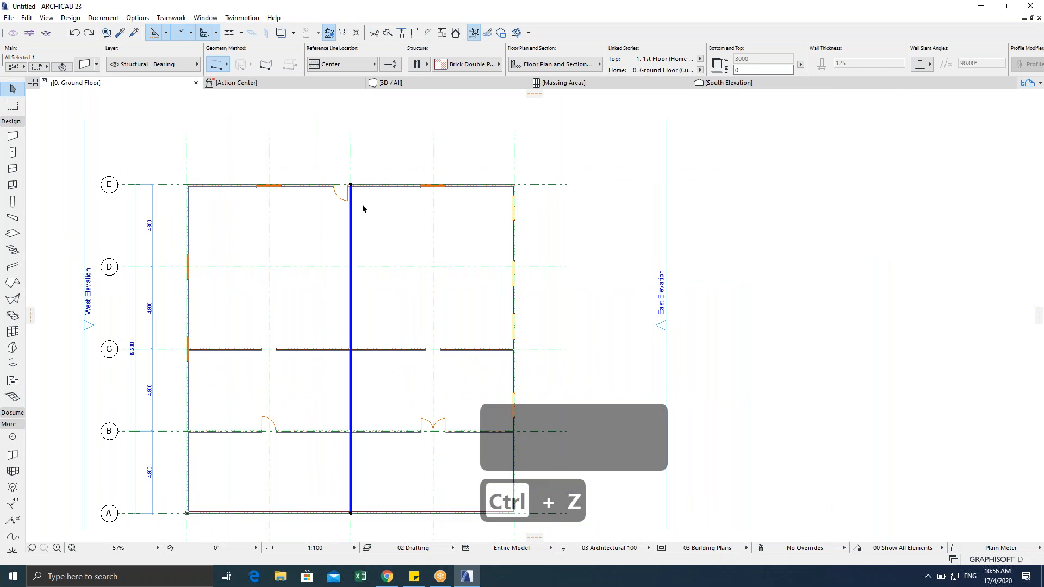
click(373, 33)
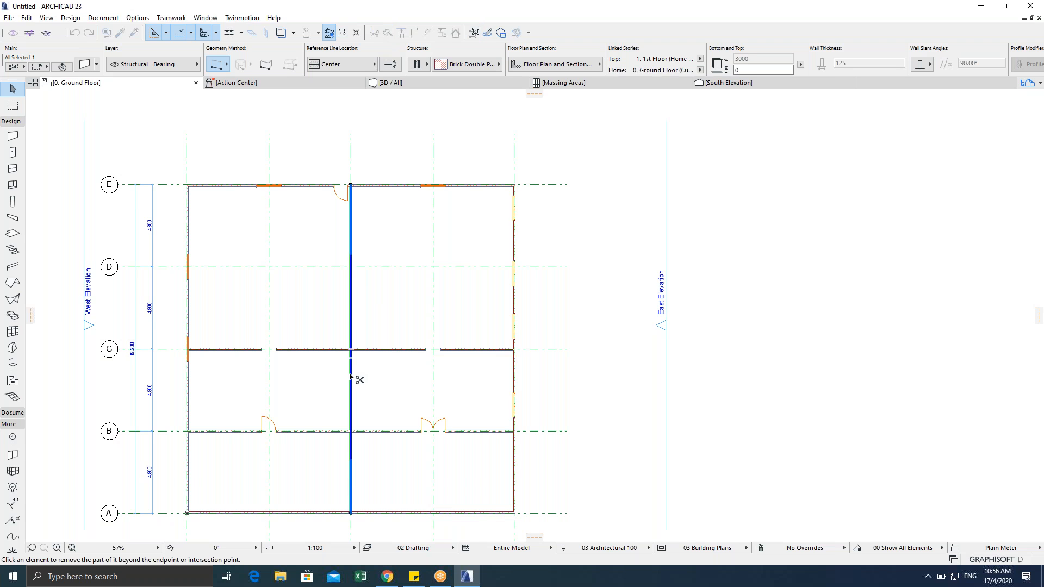
key(space)
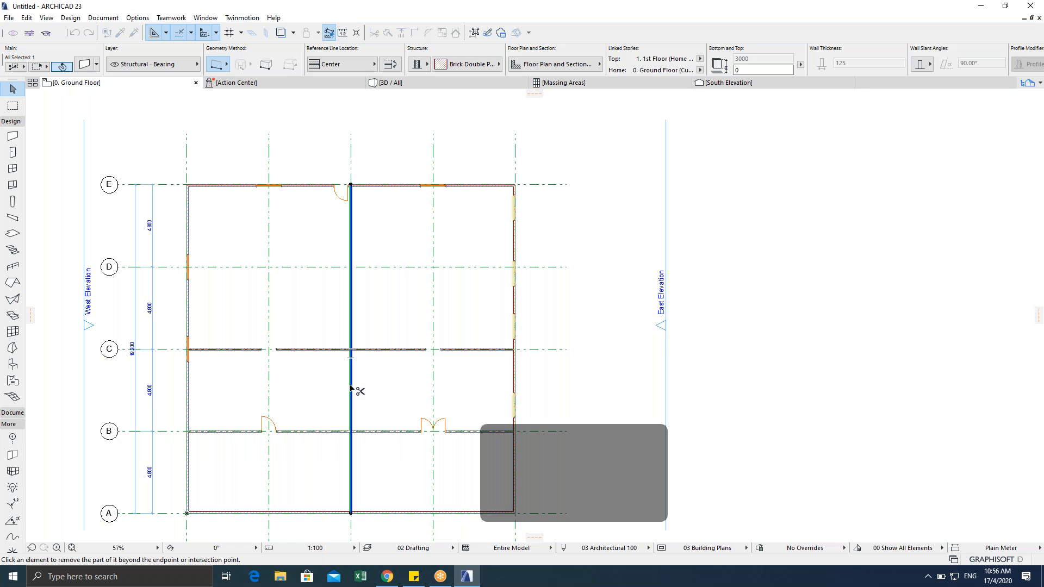
click(356, 389)
scroll(387, 373, up, 4)
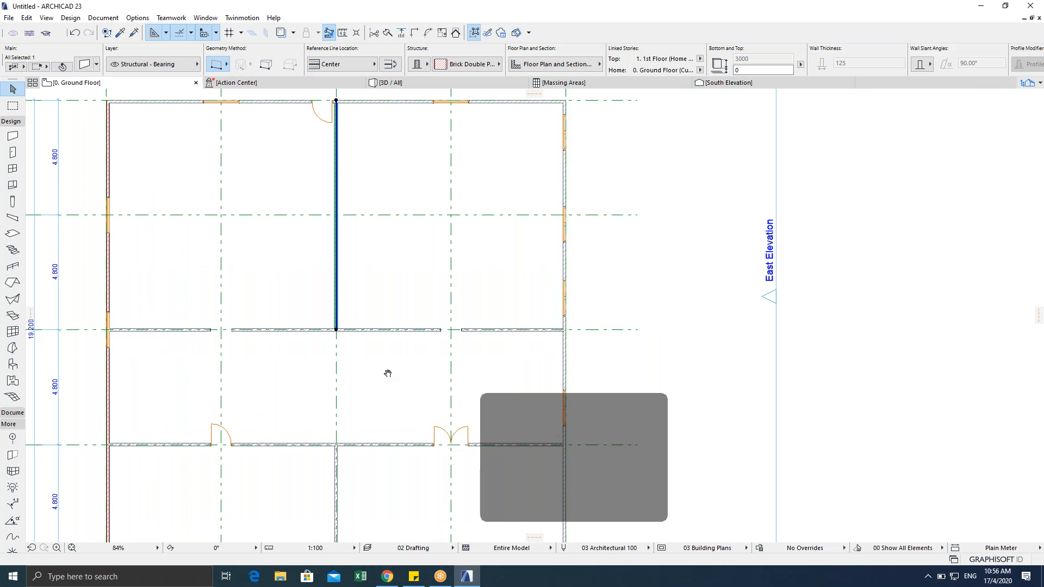
key(Escape)
key(Escape)
scroll(356, 352, down, 5)
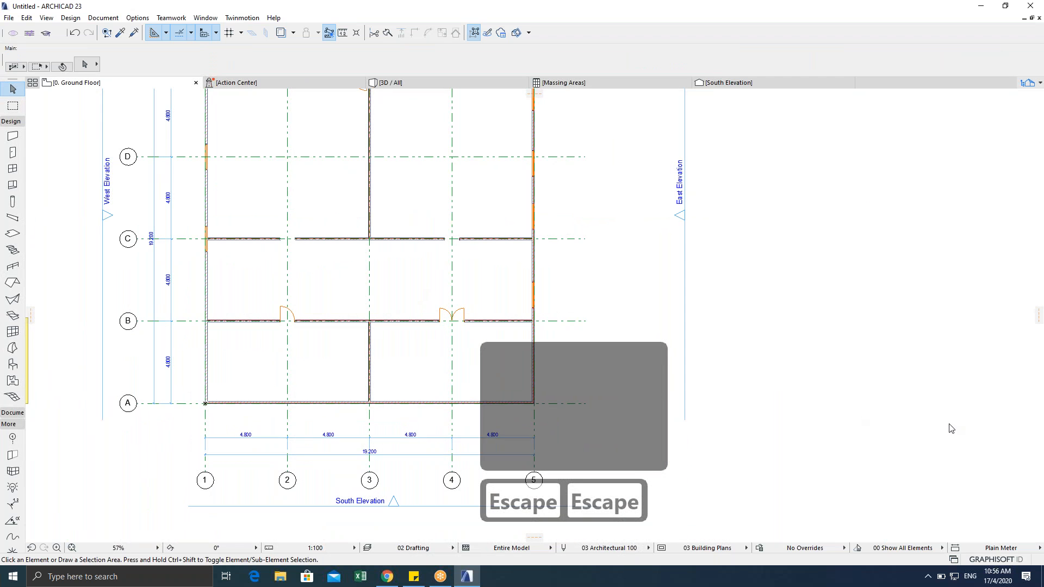
scroll(401, 304, down, 3)
middle_drag(394, 304, 366, 356)
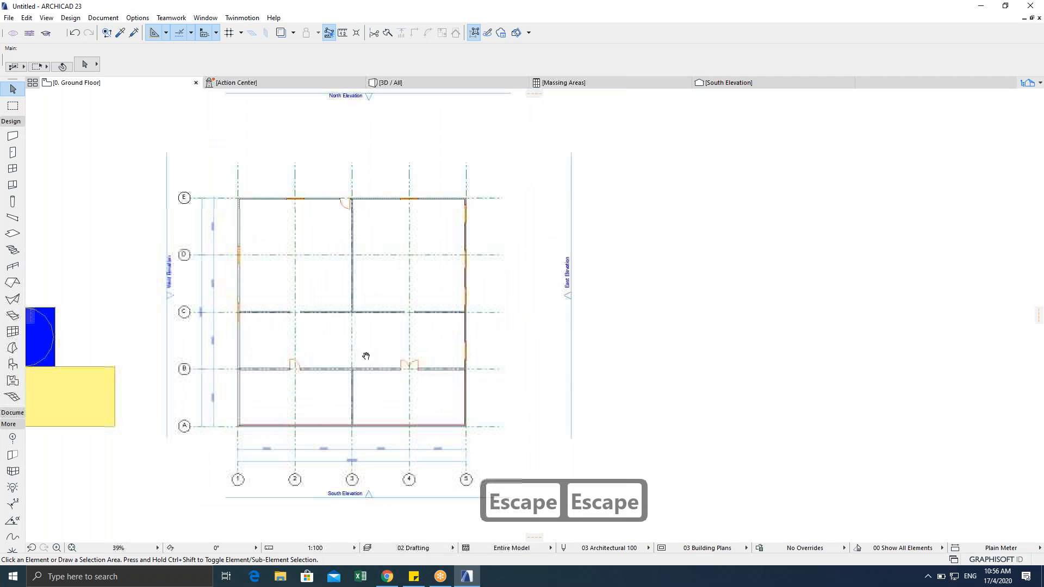
Step: Select all walls on the ground floor to examine the wall segments and their end nodes, and clear the selection
key(F2)
key(Escape)
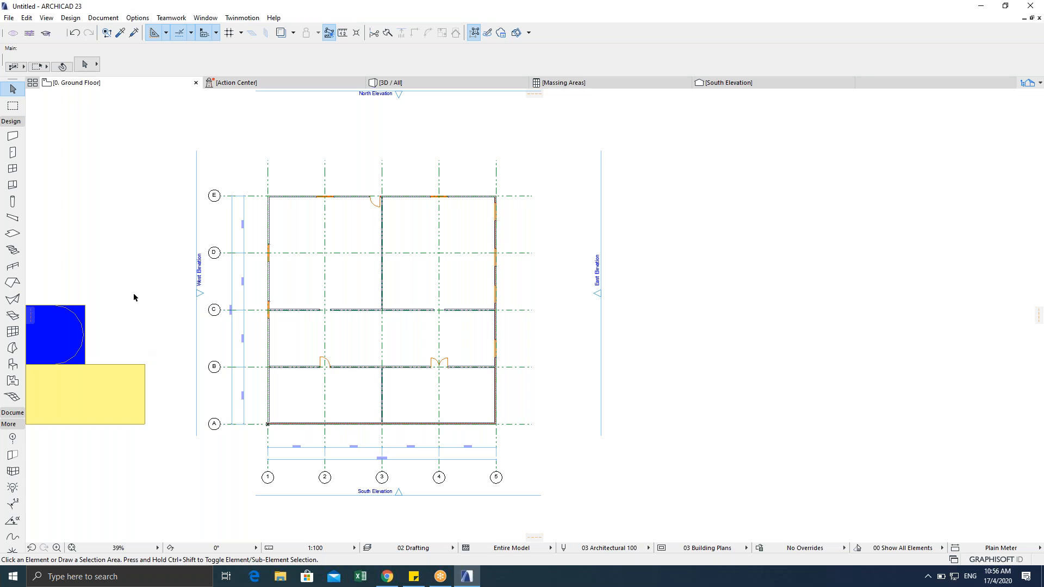
key(Escape)
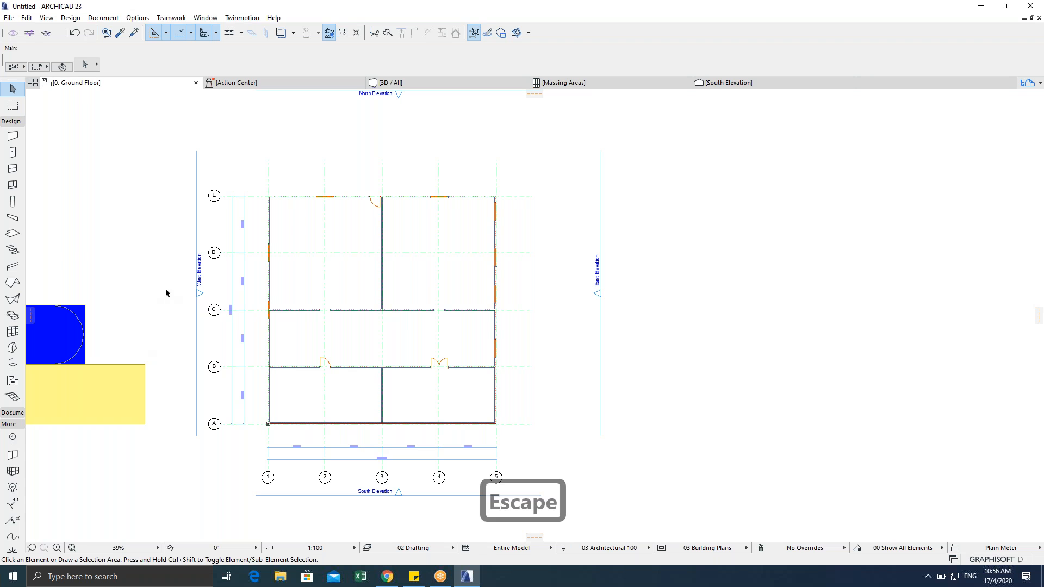
click(13, 136)
key(ctrl+a)
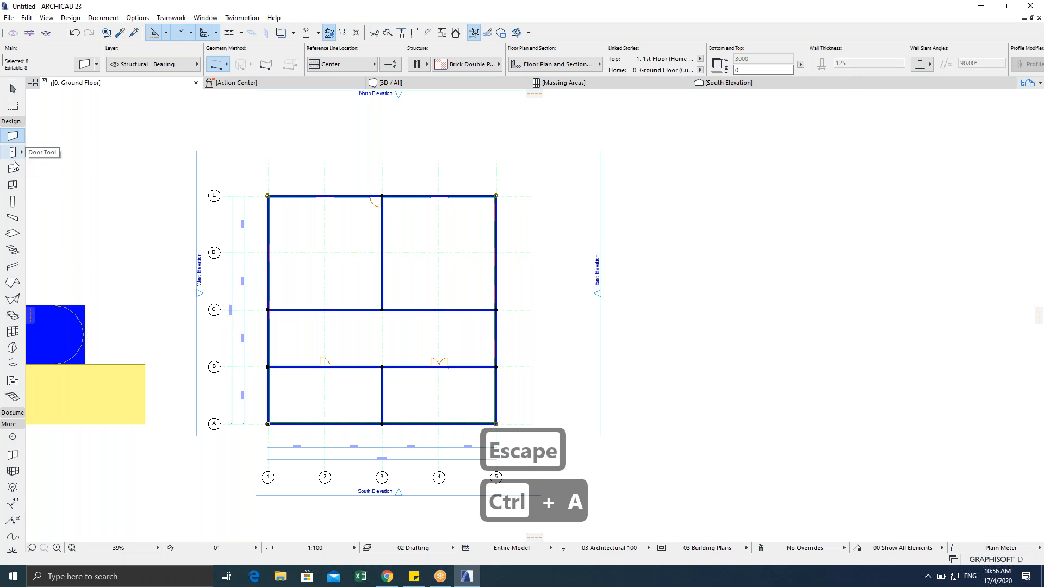
scroll(303, 432, up, 5)
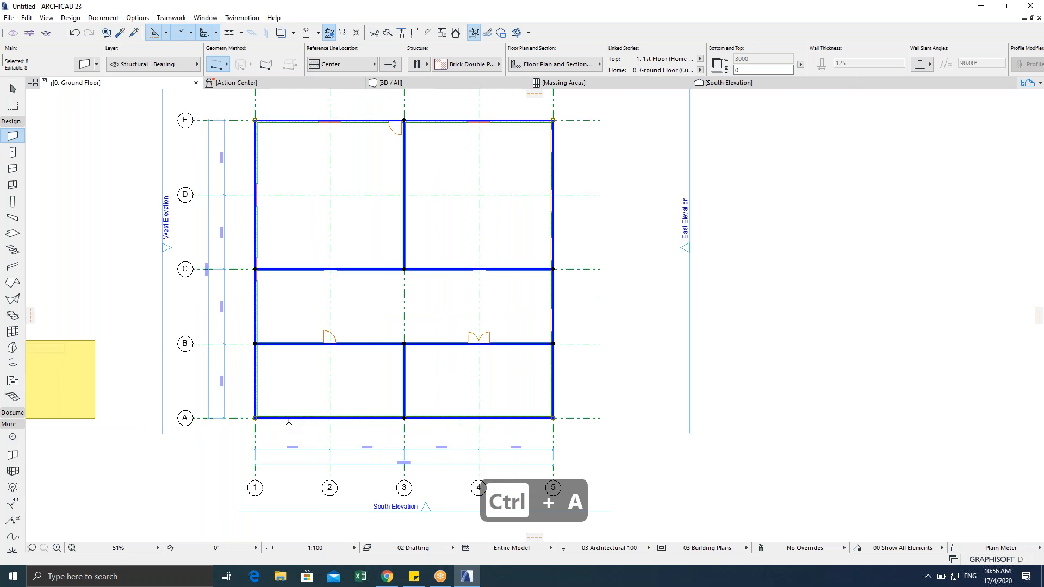
scroll(317, 354, down, 3)
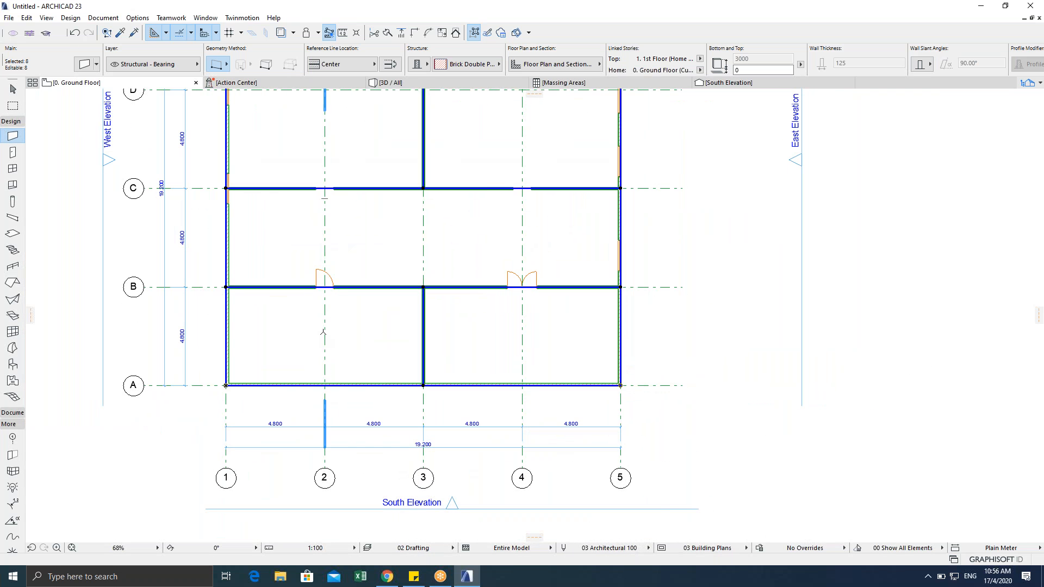
middle_drag(327, 329, 293, 368)
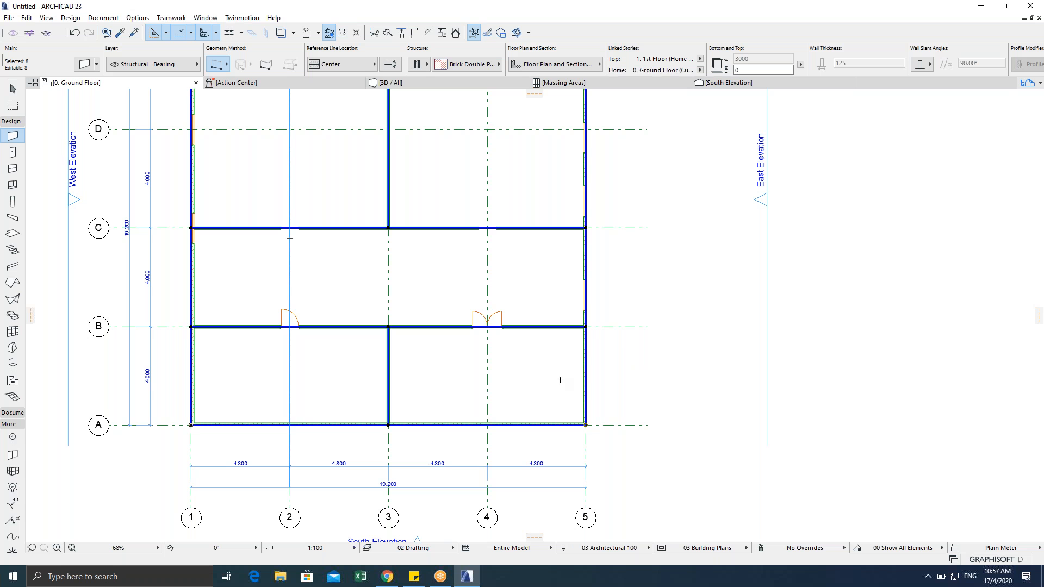
scroll(560, 380, down, 2)
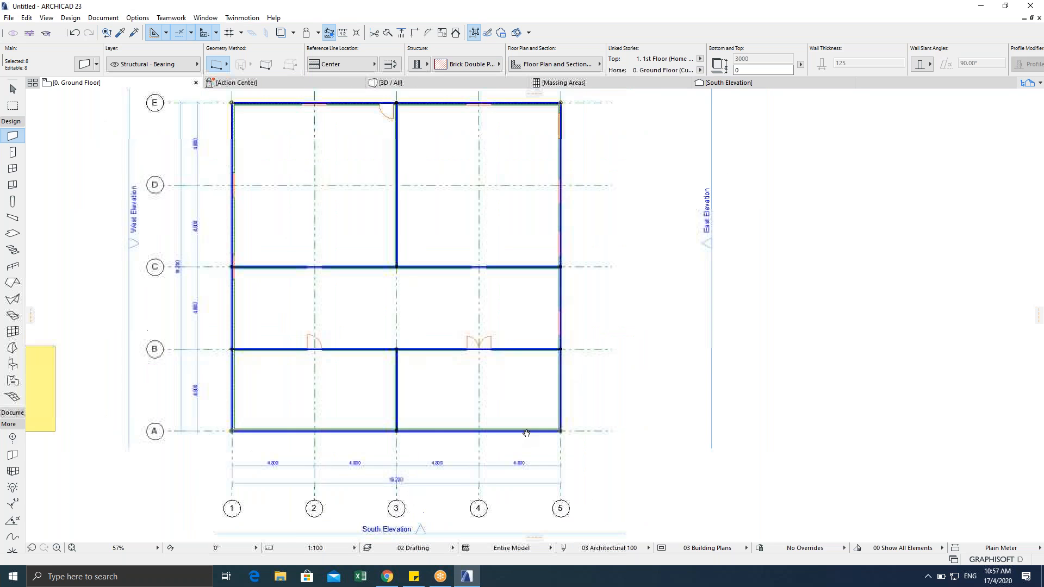
key(Escape)
key(Escape)
key(Escape)
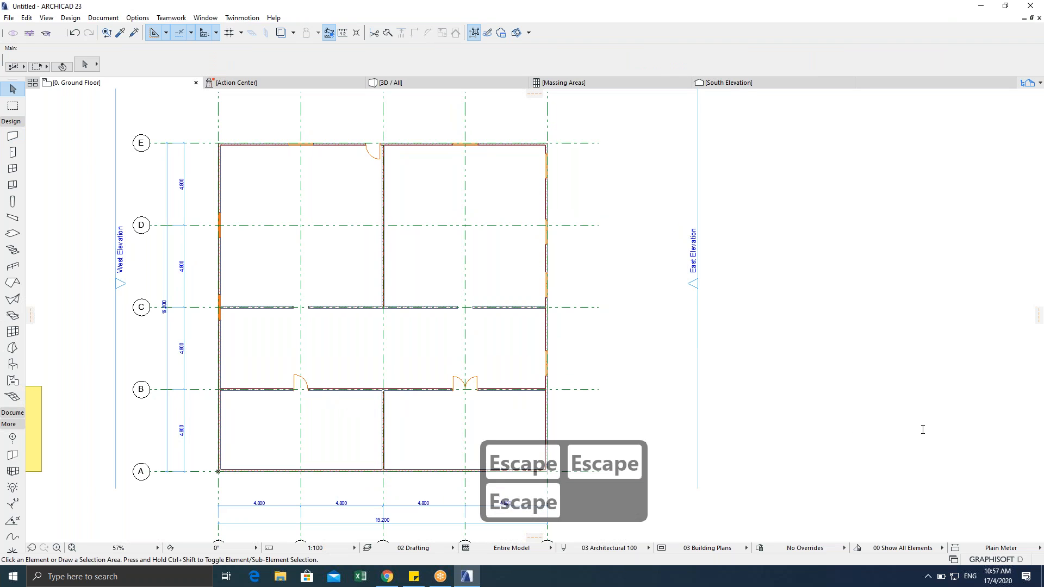
scroll(429, 397, up, 3)
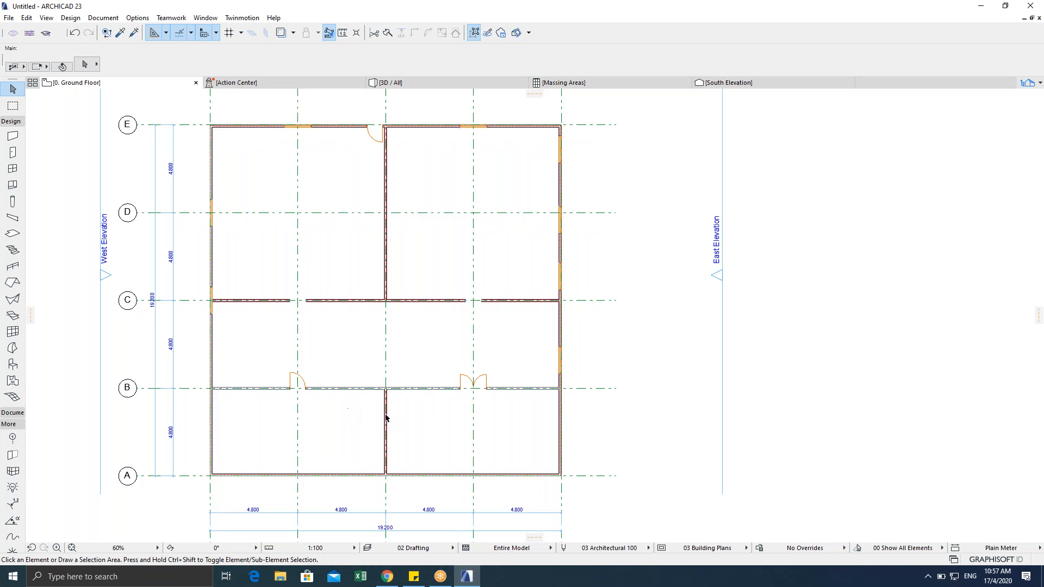
Step: Undo the trim of the grid line 3 wall and clear the selection
key(ctrl+z)
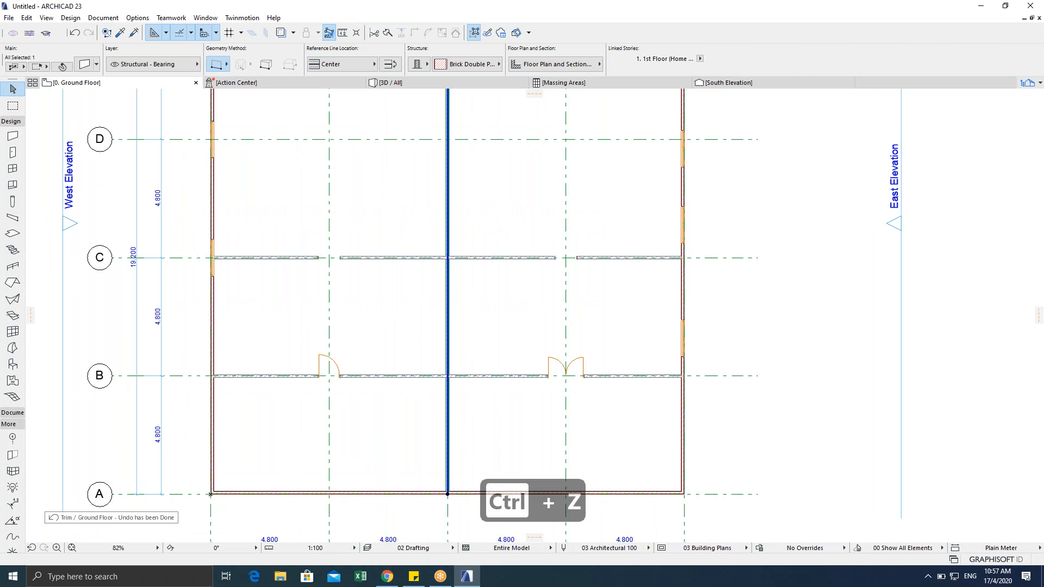
key(Escape)
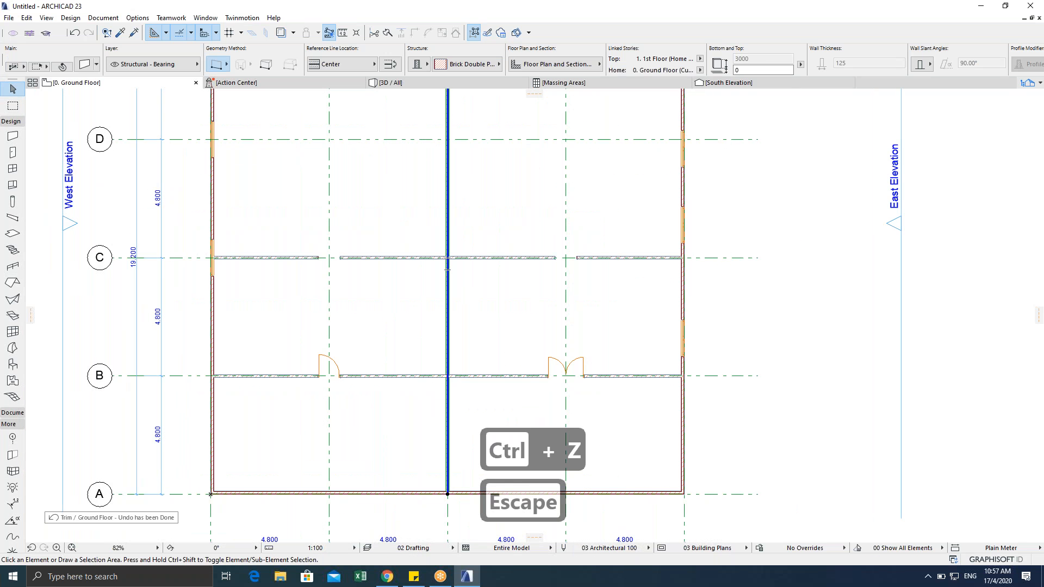
key(Escape)
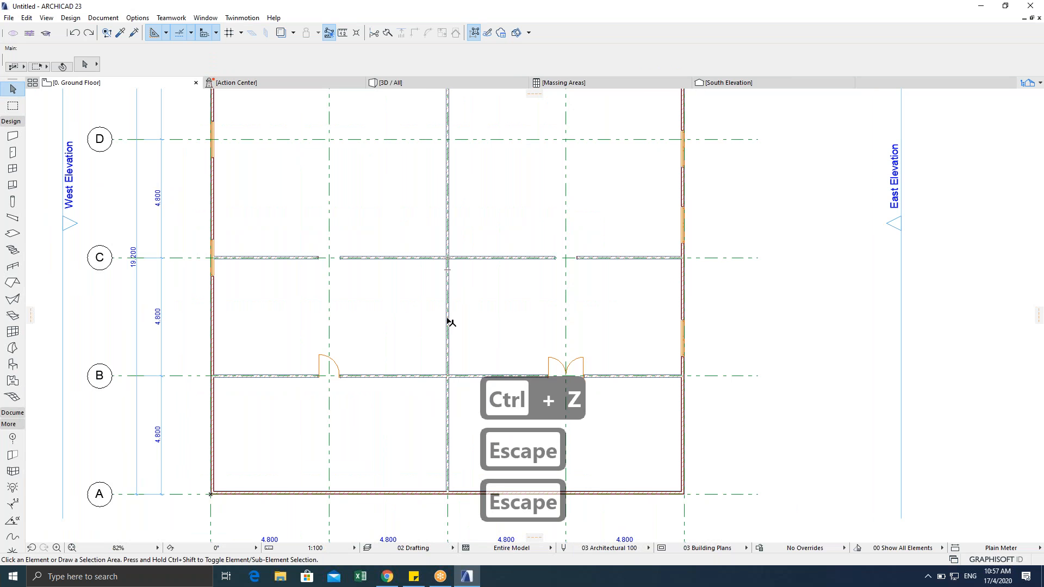
middle_drag(451, 321, 374, 329)
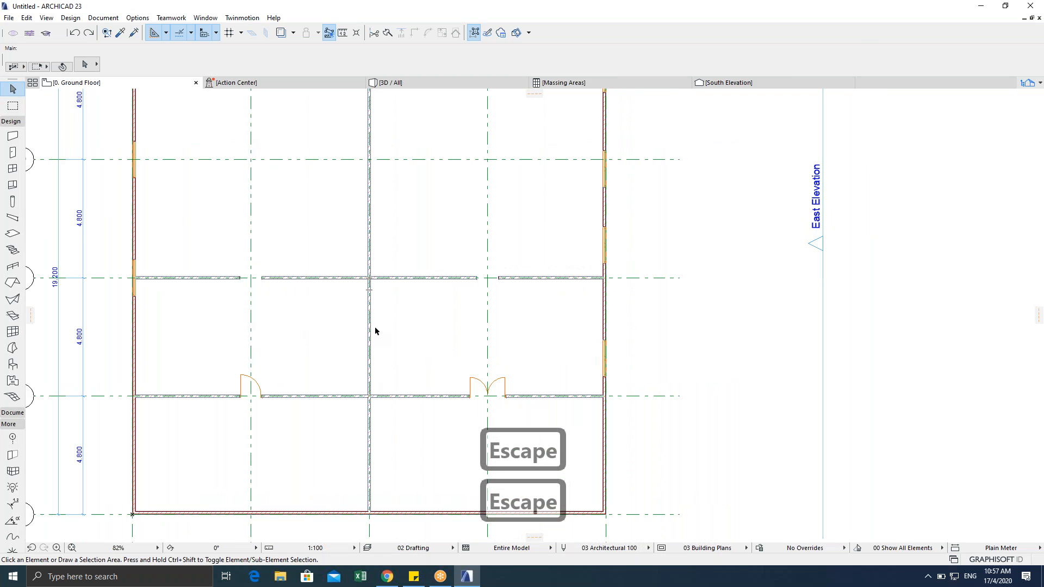
scroll(375, 328, up, 4)
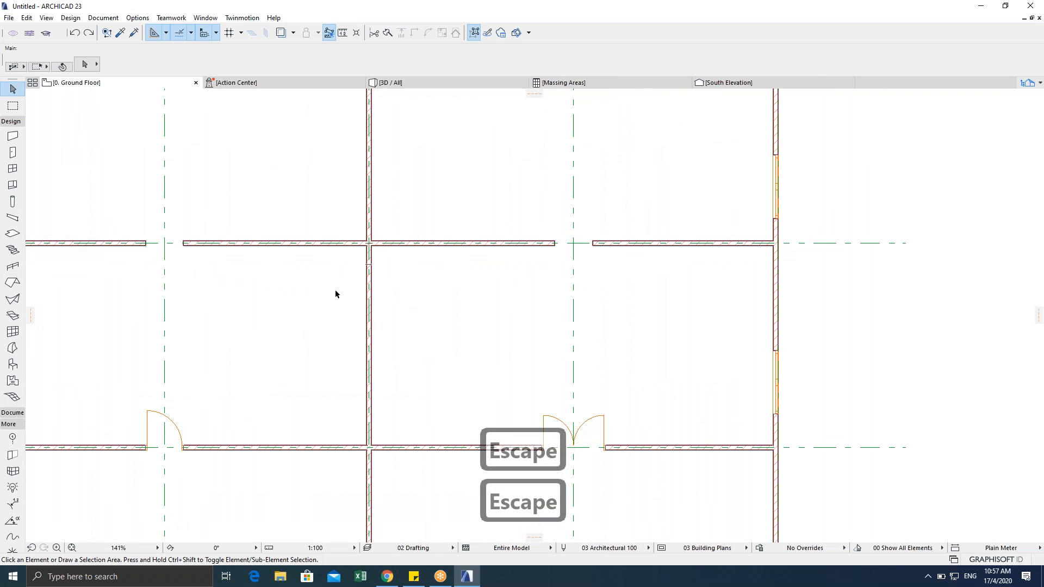
scroll(370, 387, down, 4)
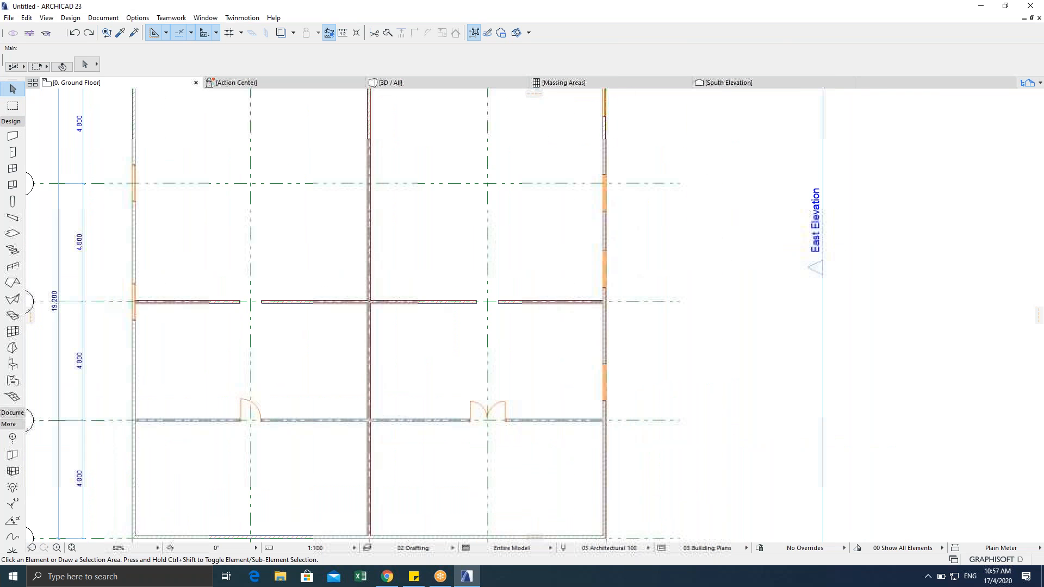
Step: Split the grid line 3 wall at grid line B by inserting a new node at the grid B partition
click(372, 263)
scroll(373, 204, down, 5)
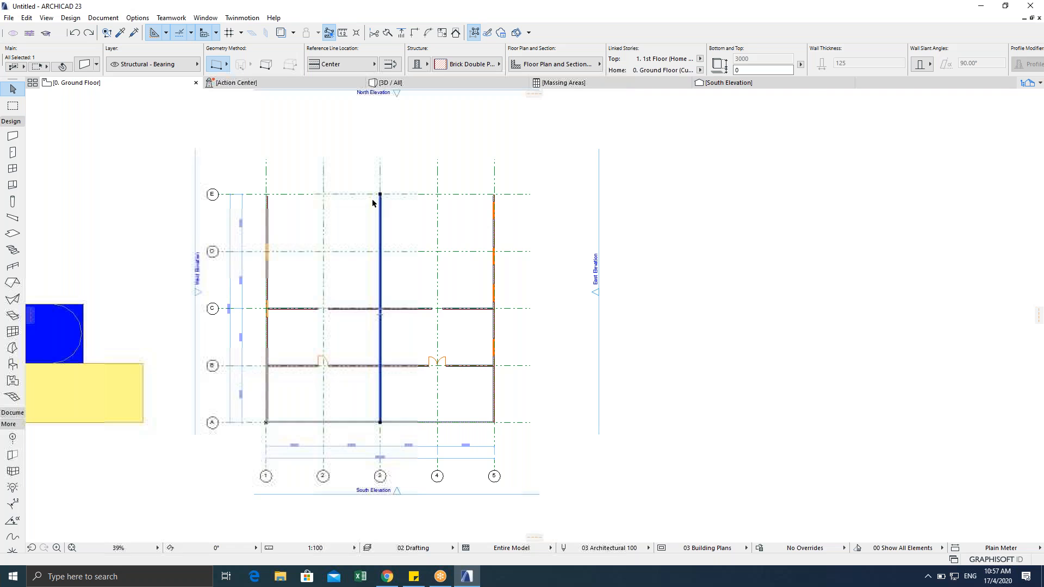
scroll(392, 413, up, 7)
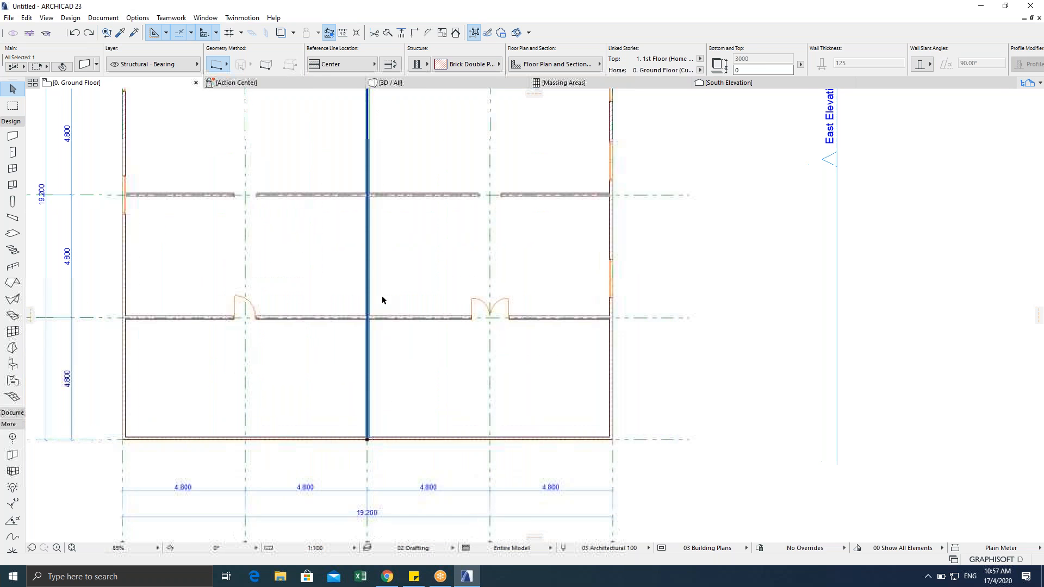
click(357, 277)
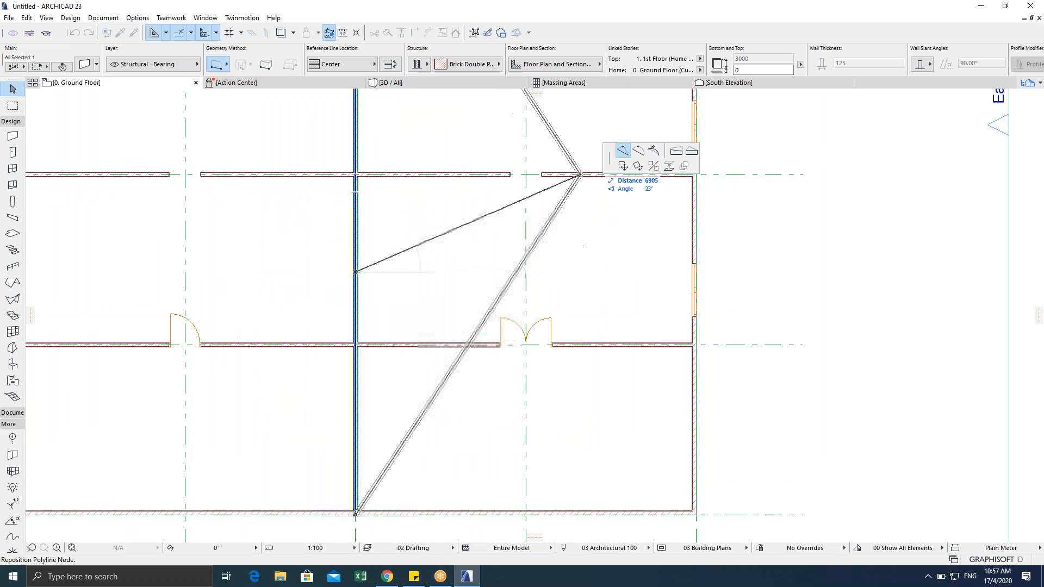
click(361, 341)
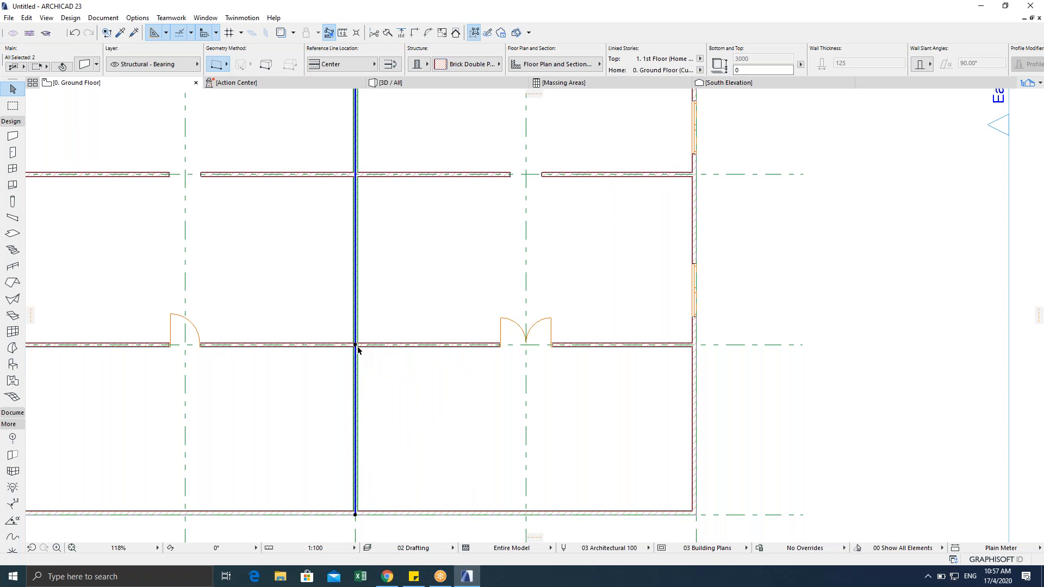
Step: Stretch the south end of the northern grid line 3 wall segment from grid line B up to grid line C
key(Escape)
click(355, 346)
click(355, 344)
click(355, 174)
scroll(404, 273, down, 2)
middle_drag(404, 273, 376, 330)
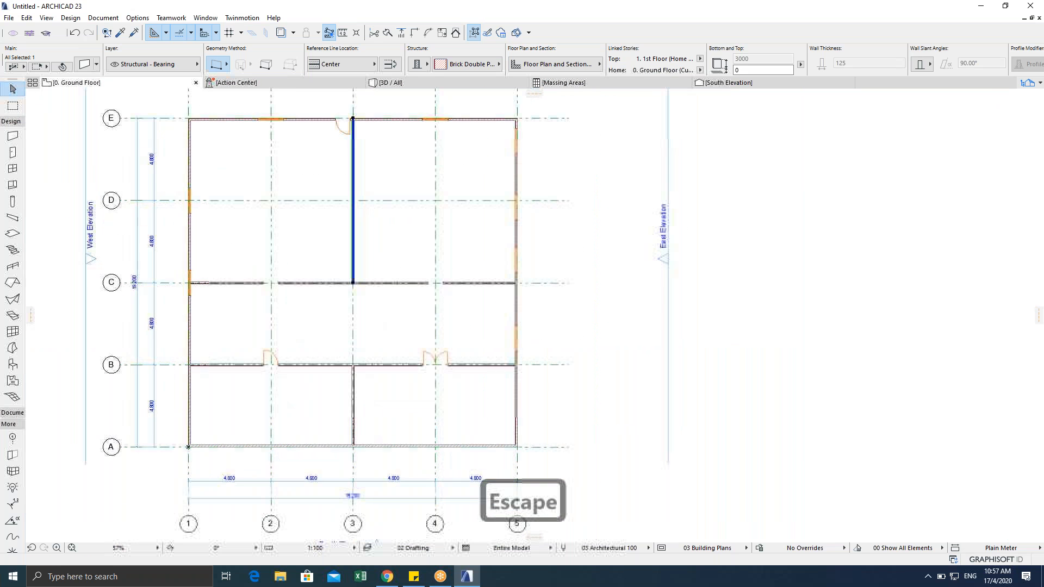
key(Escape)
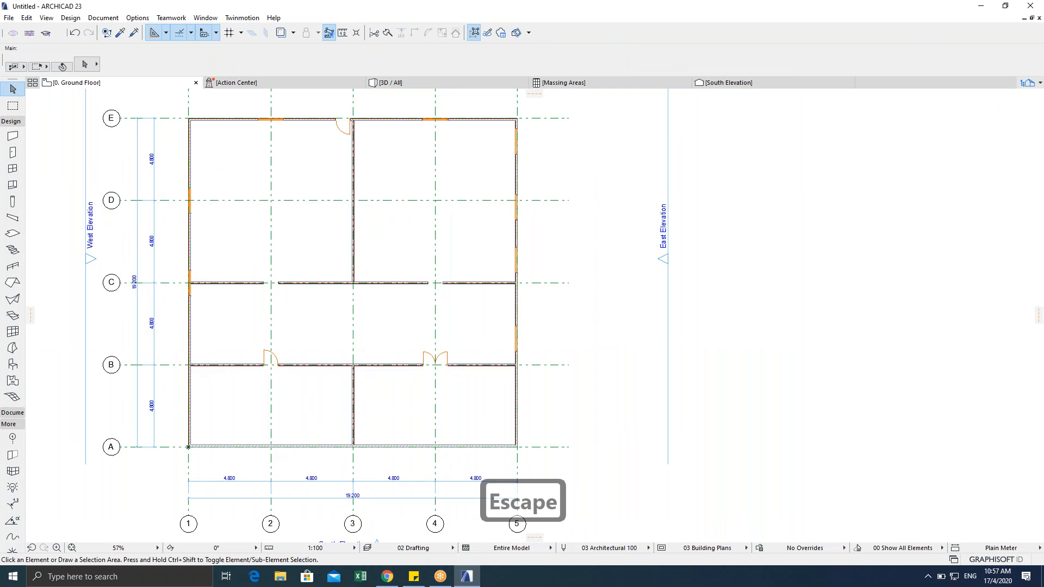
Step: Undo the stretch and the node insertion on the grid line 3 wall
key(ctrl+z)
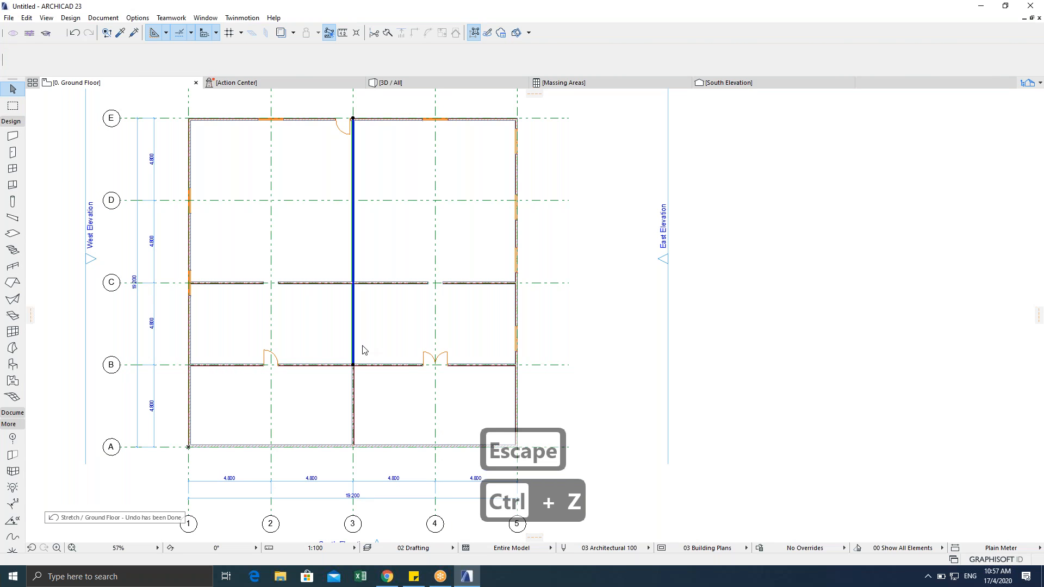
key(ctrl+z)
key(Escape)
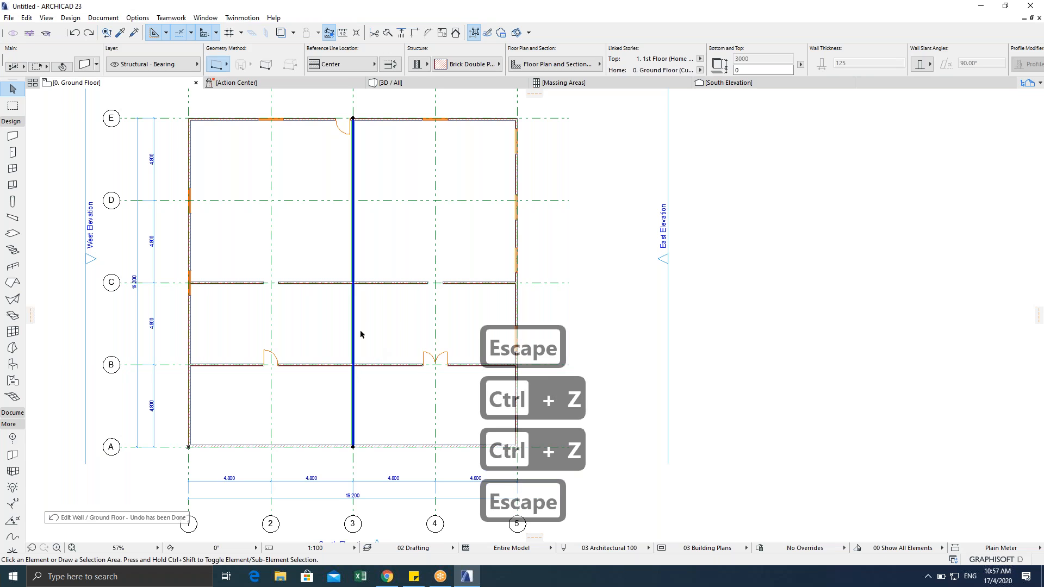
Step: Trim away the part of the grid line 3 wall between grid lines B and C
key(Escape)
click(353, 291)
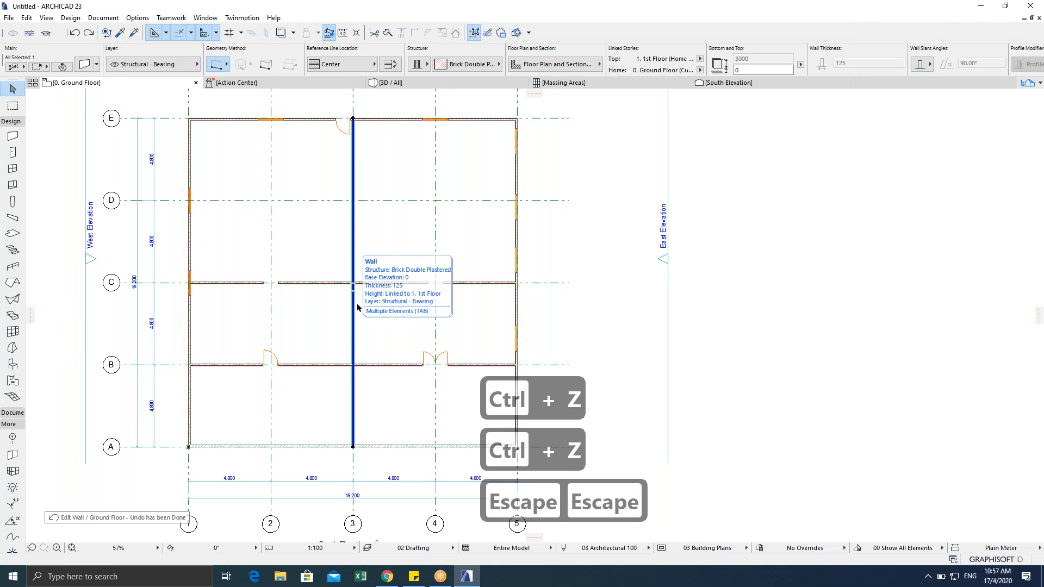
click(373, 36)
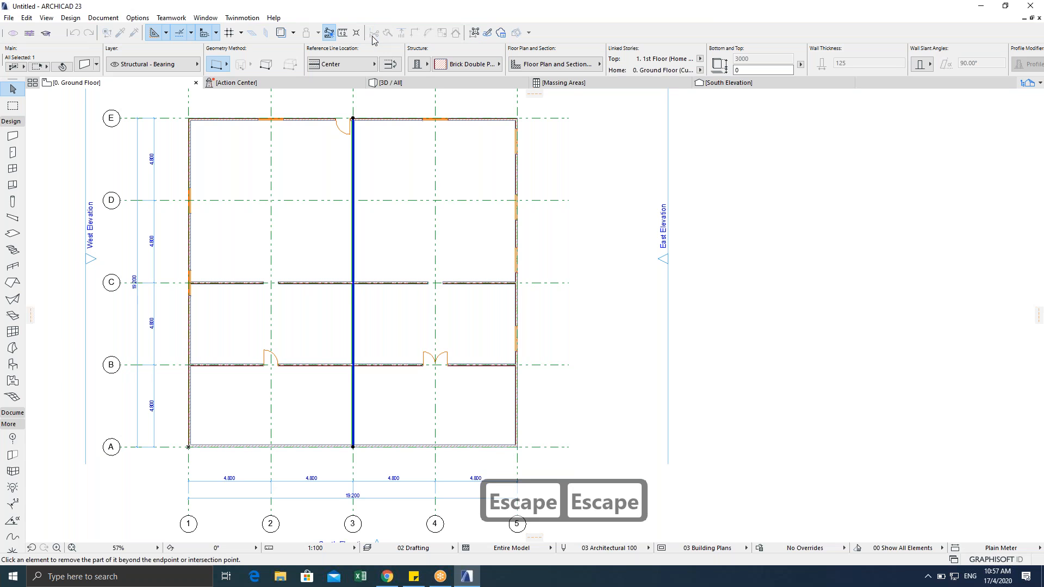
click(354, 344)
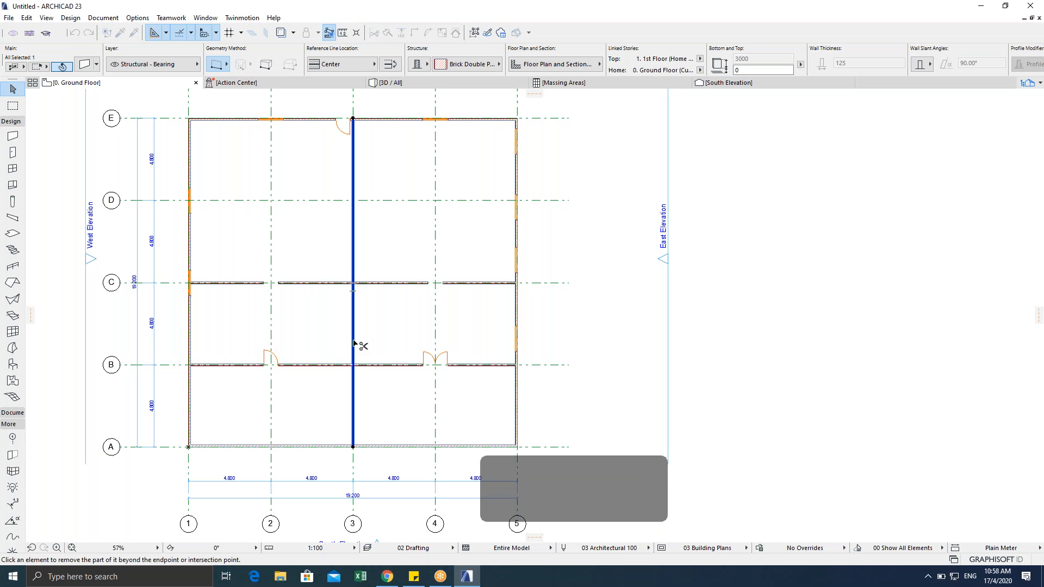
scroll(350, 298, up, 2)
scroll(354, 298, up, 3)
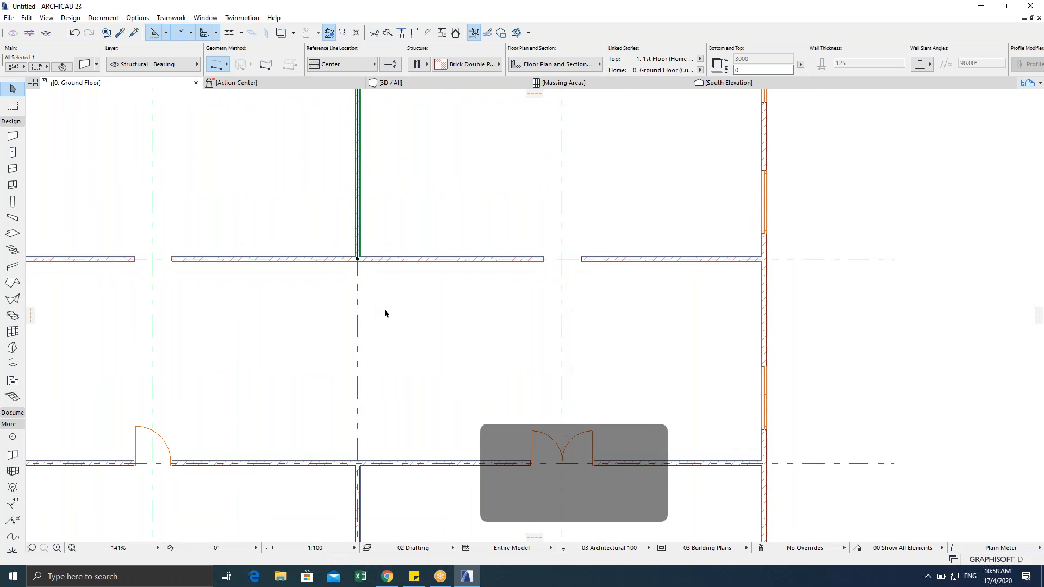
key(Escape)
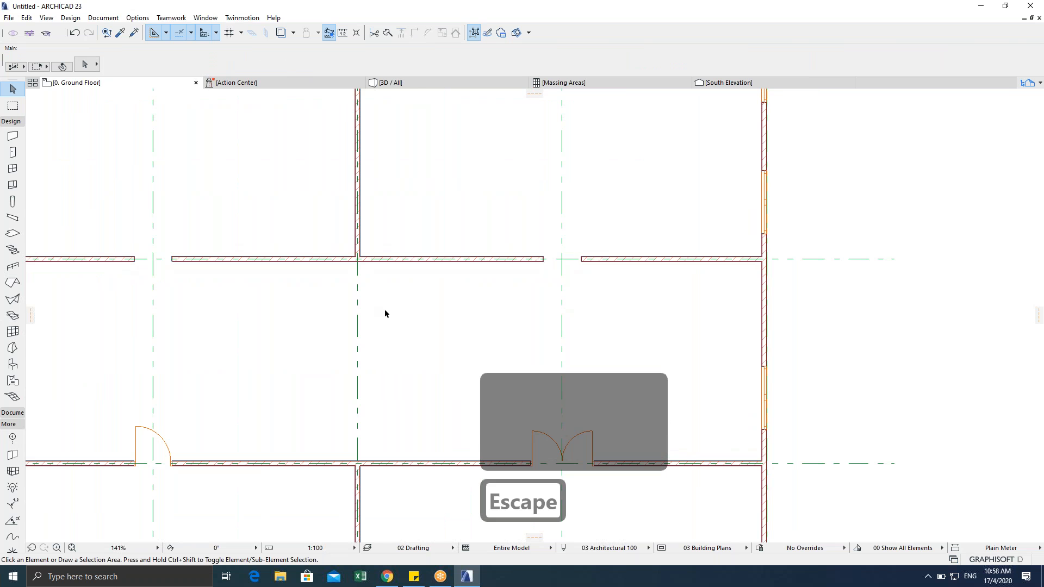
Step: Set the default slab structure to the composite Concrete Floor Insulated with 10mm Tile
scroll(384, 310, down, 2)
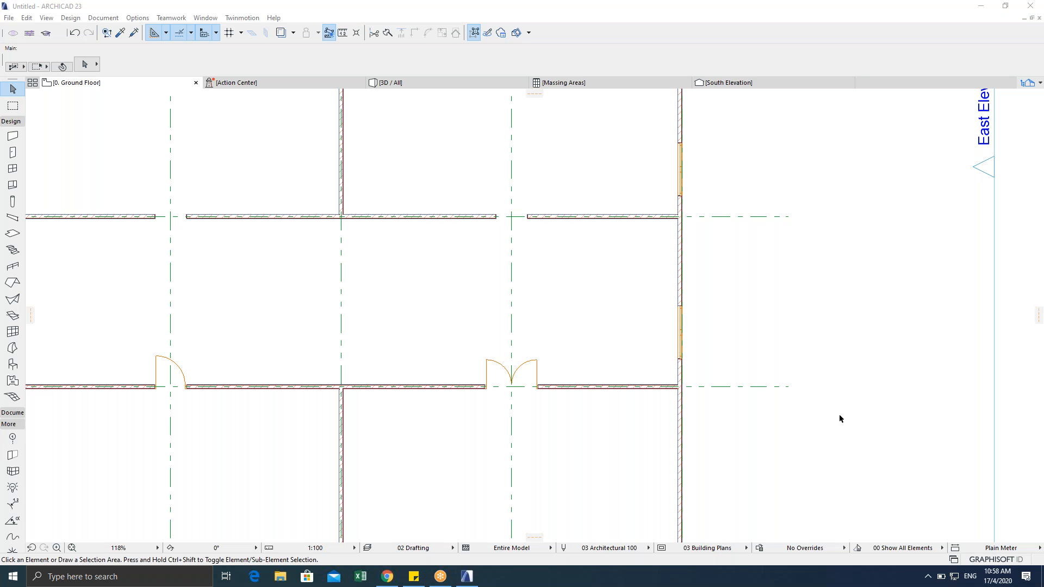
click(424, 353)
scroll(477, 327, down, 6)
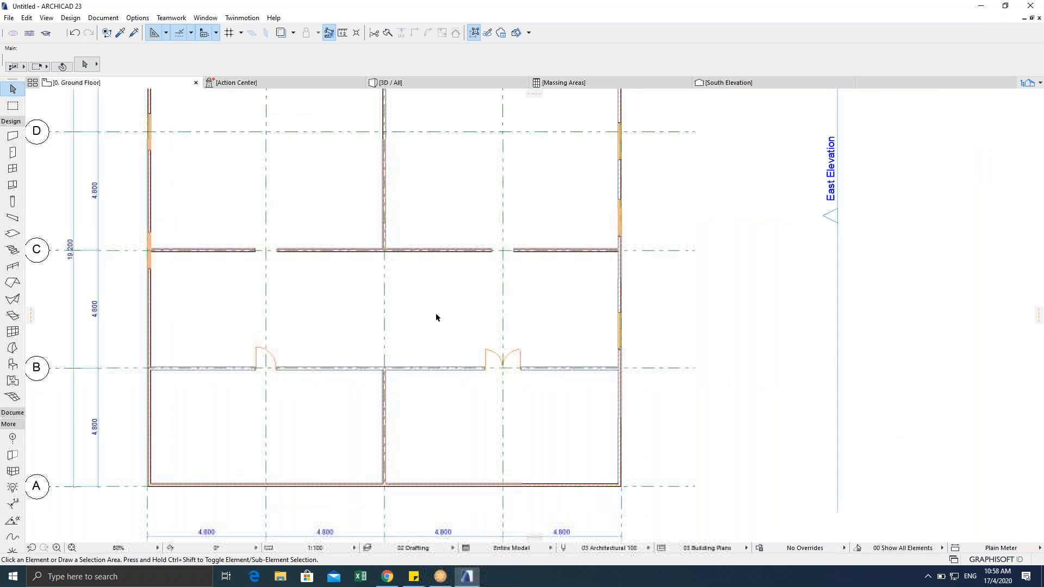
key(Escape)
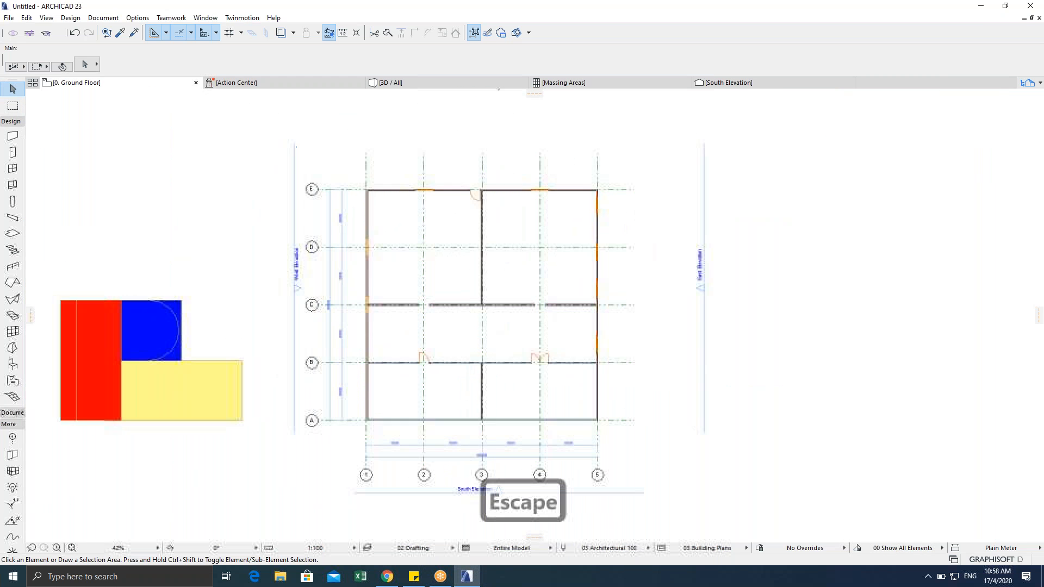
scroll(488, 319, up, 2)
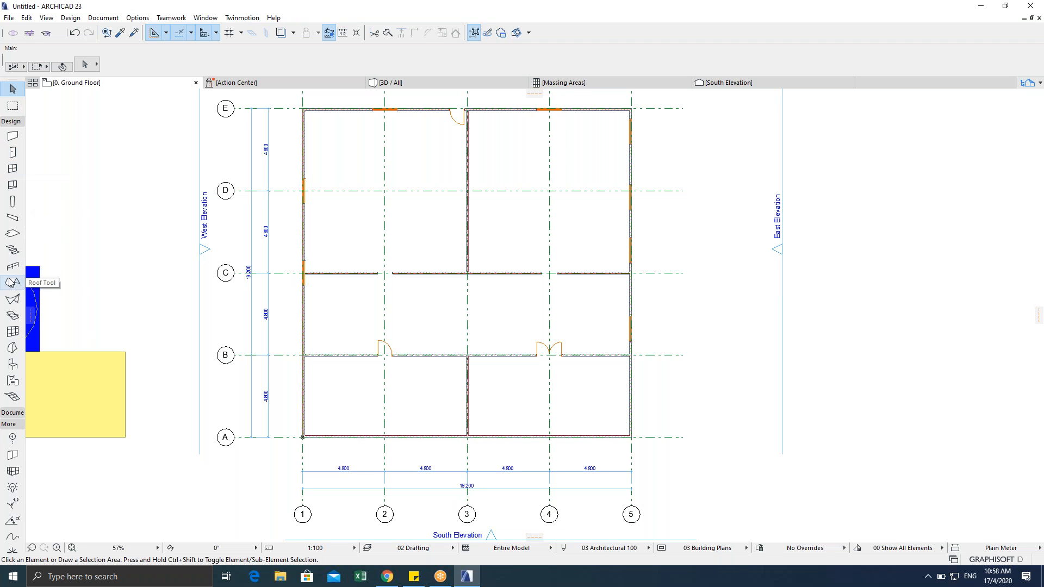
double_click(8, 235)
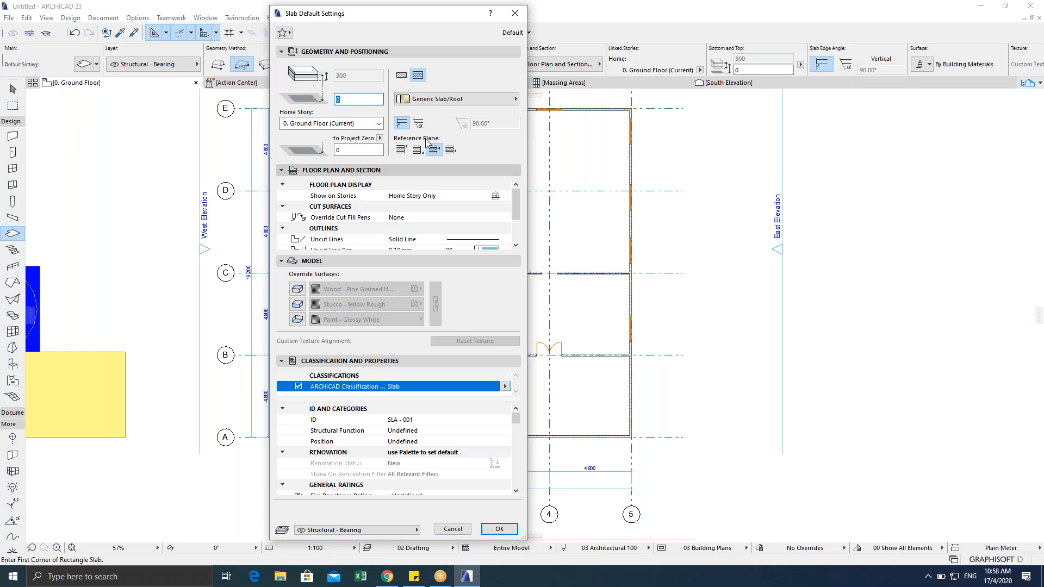
click(445, 100)
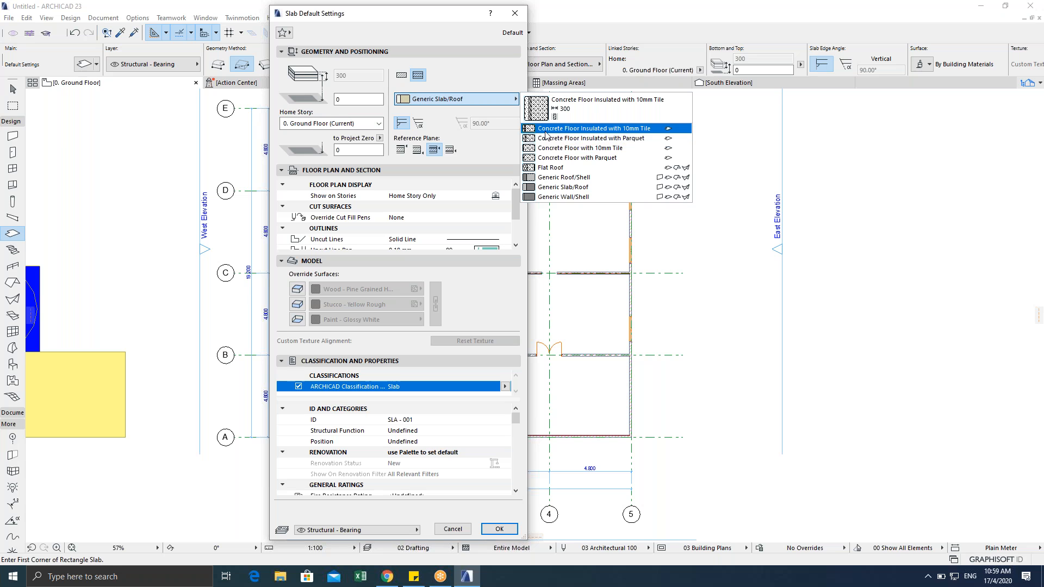
click(545, 131)
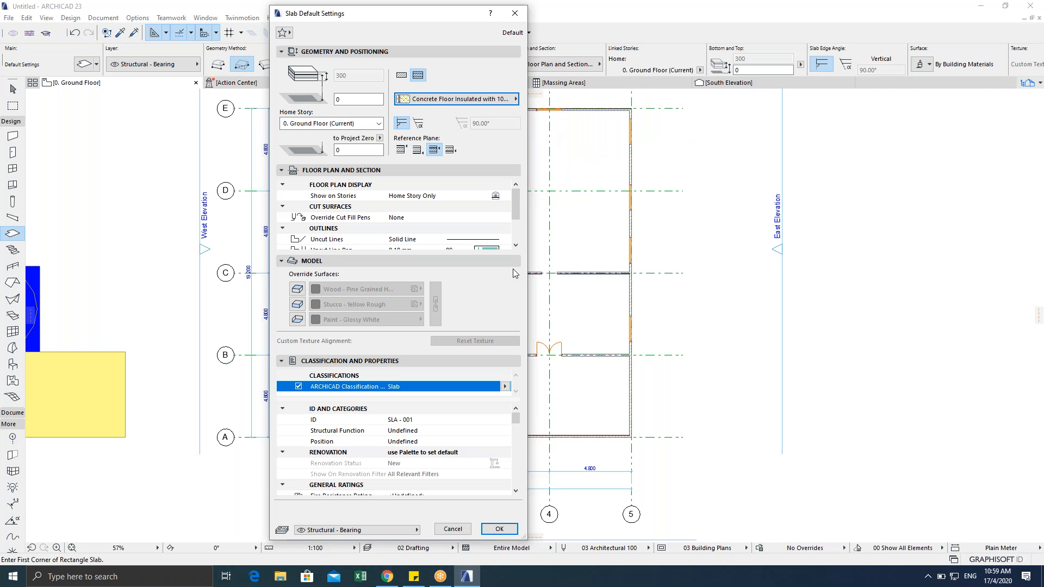
click(499, 529)
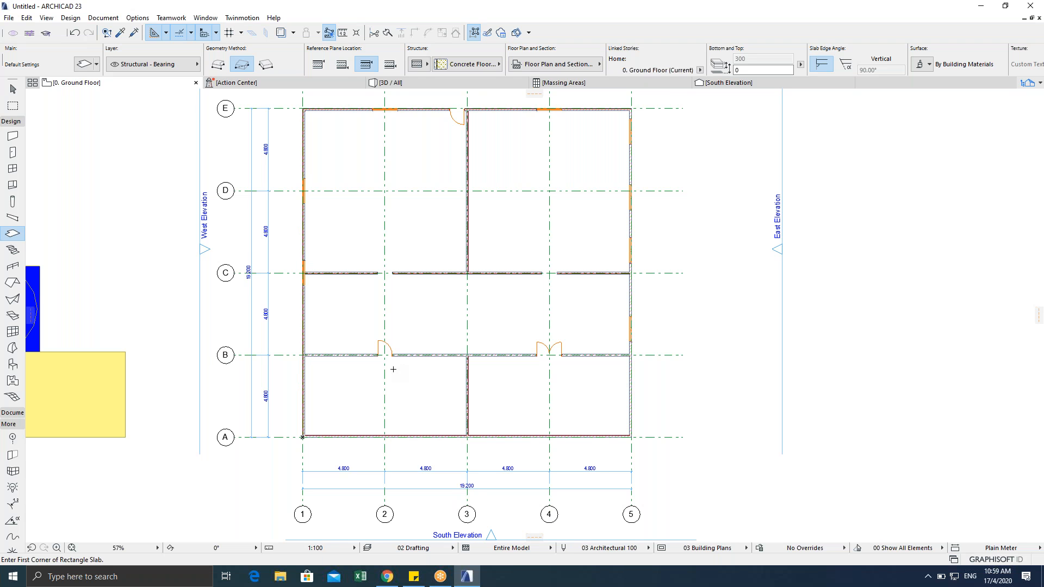
Step: Review the default door settings for the empty Rectangular Door Opening 23 and the openings on the floor plan
scroll(393, 289, up, 4)
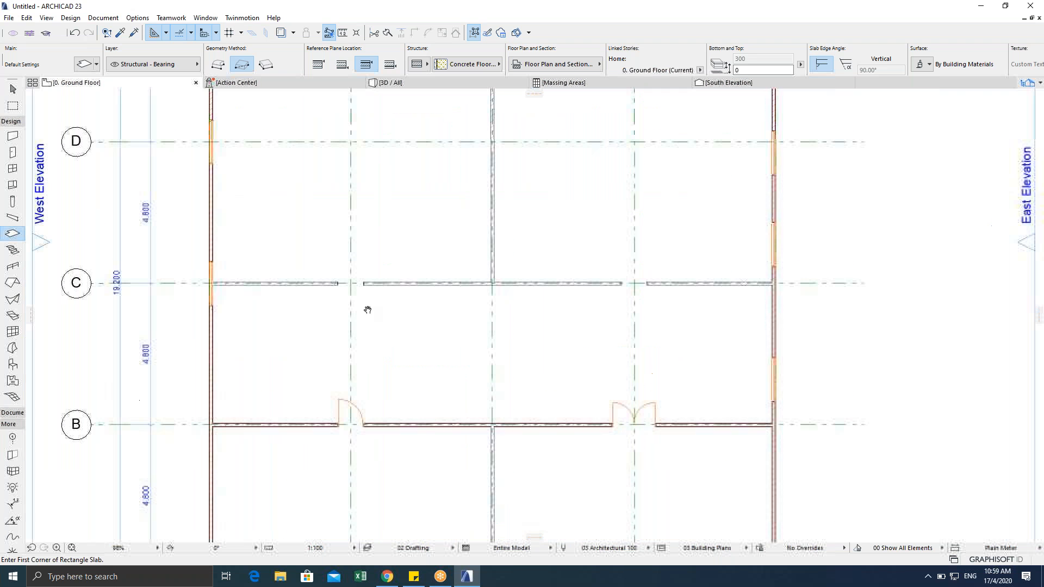
key(Escape)
key(Escape)
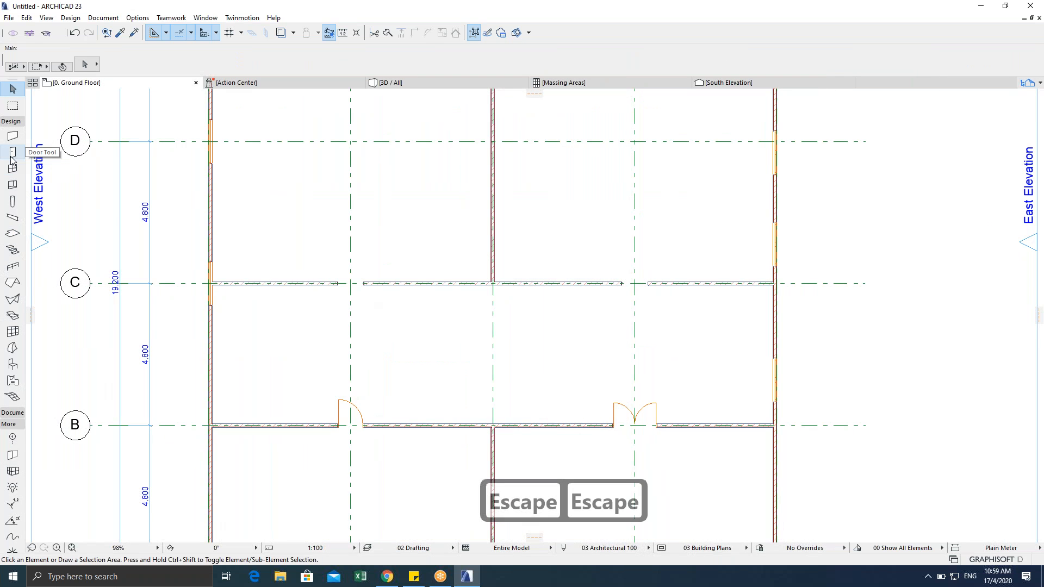
click(11, 157)
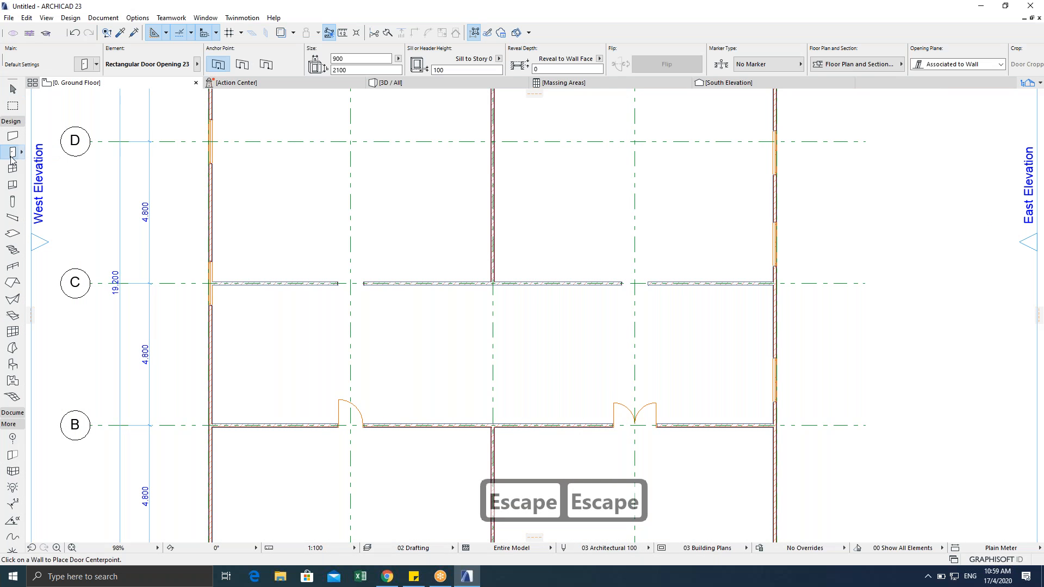
double_click(11, 156)
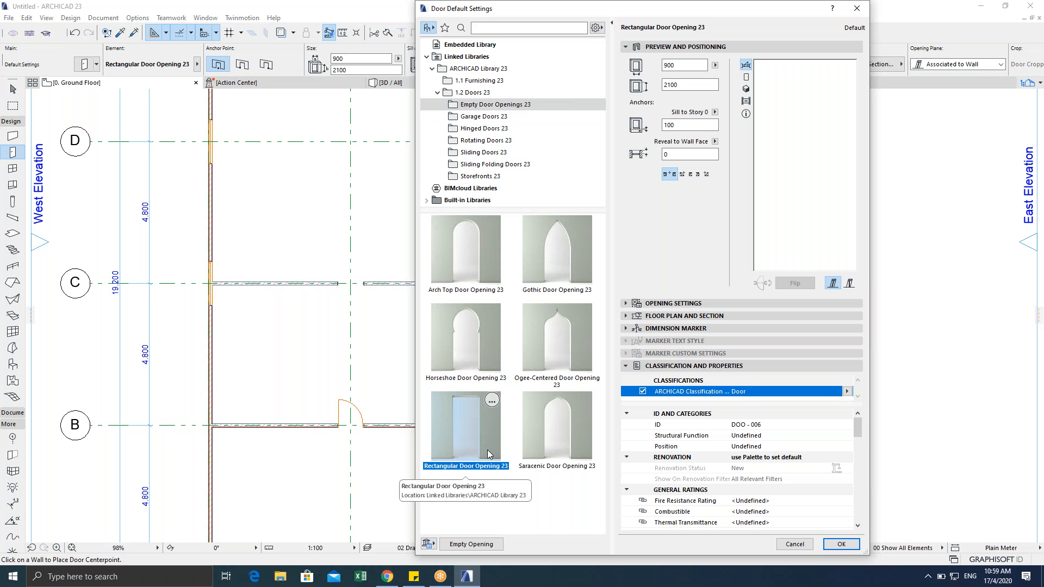
click(841, 544)
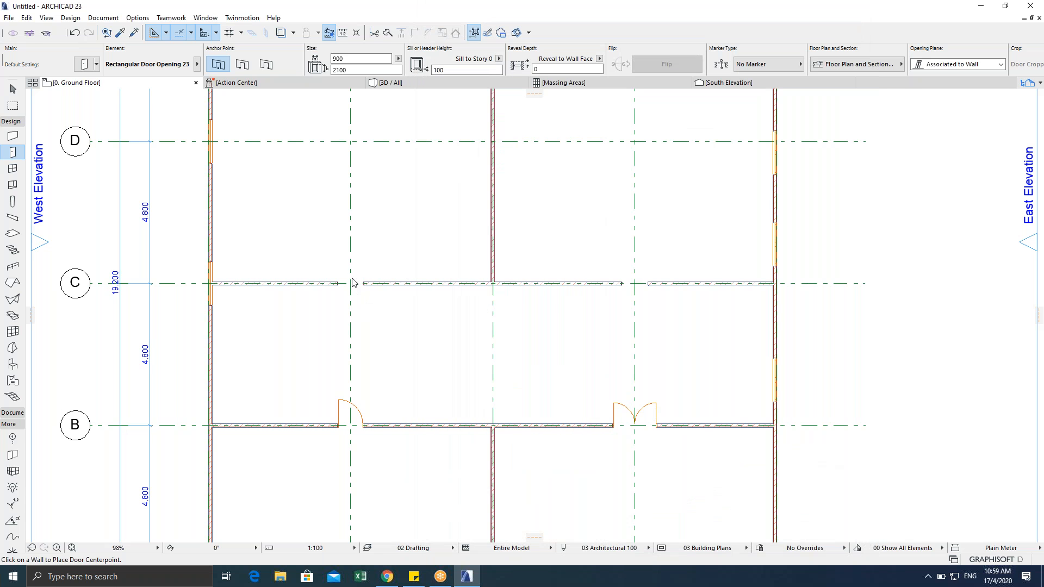
scroll(617, 324, down, 3)
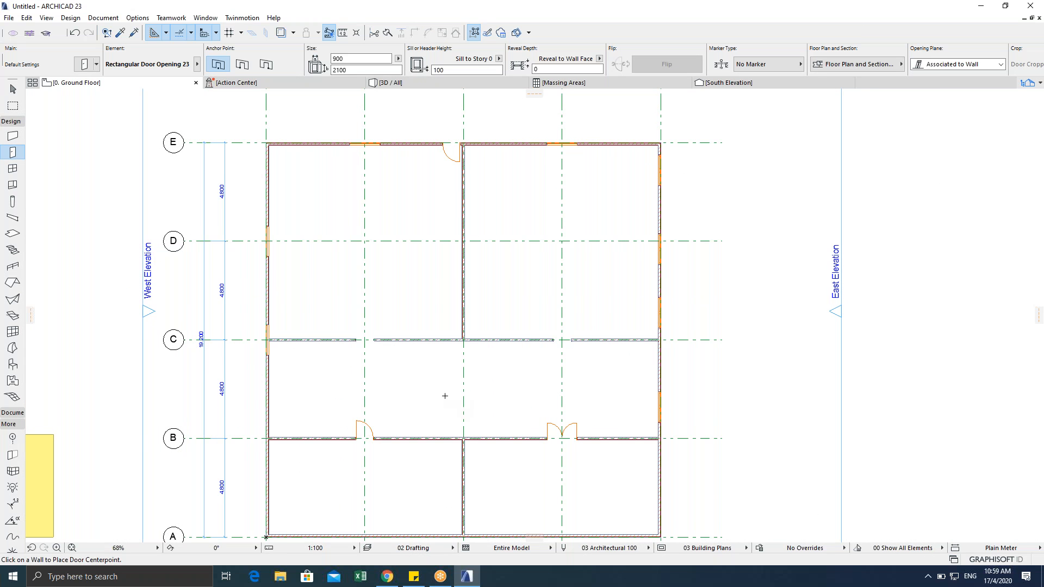
scroll(435, 383, up, 2)
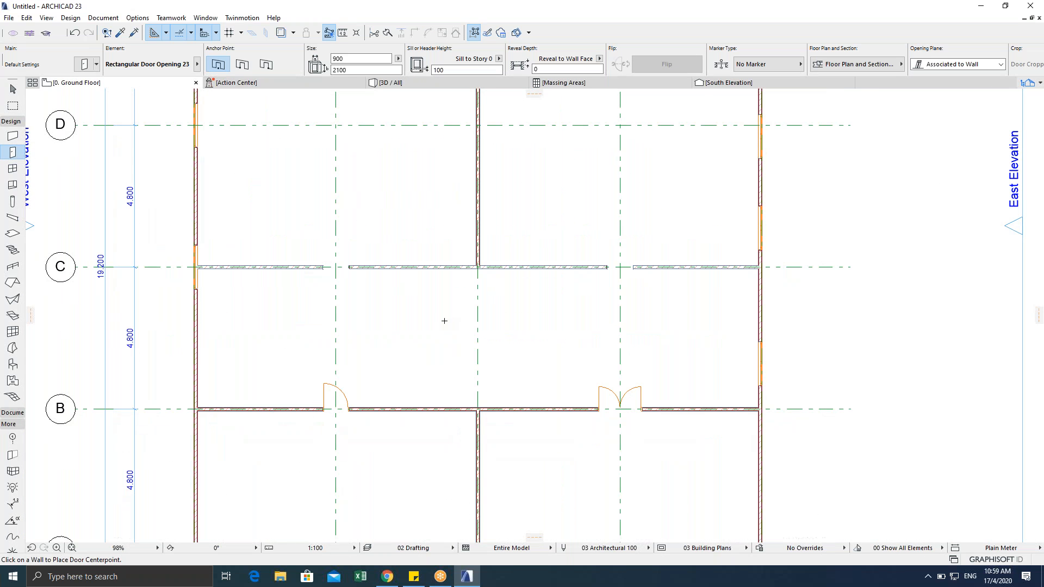
scroll(443, 317, down, 2)
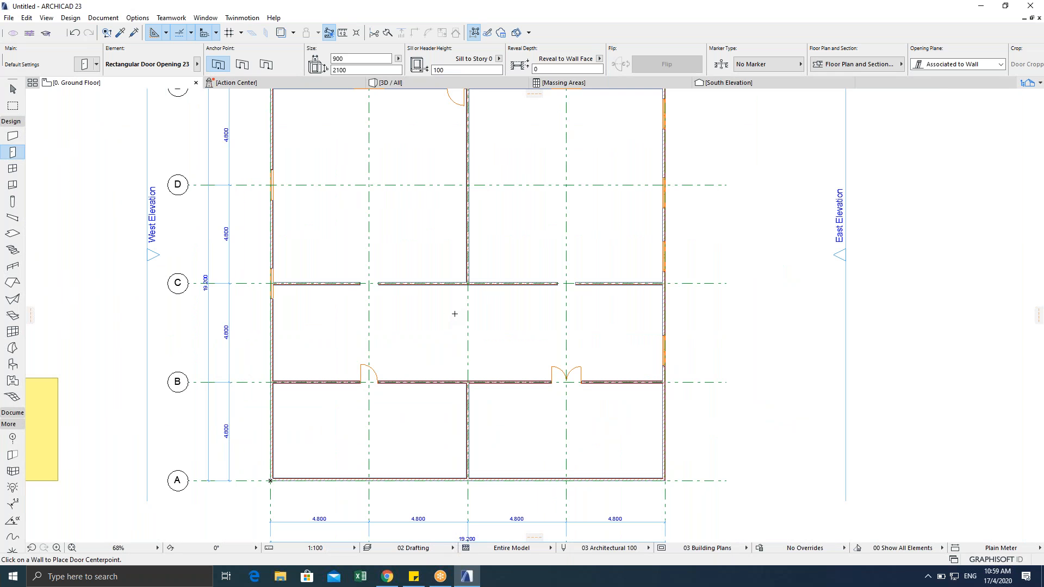
key(Escape)
scroll(419, 354, down, 1)
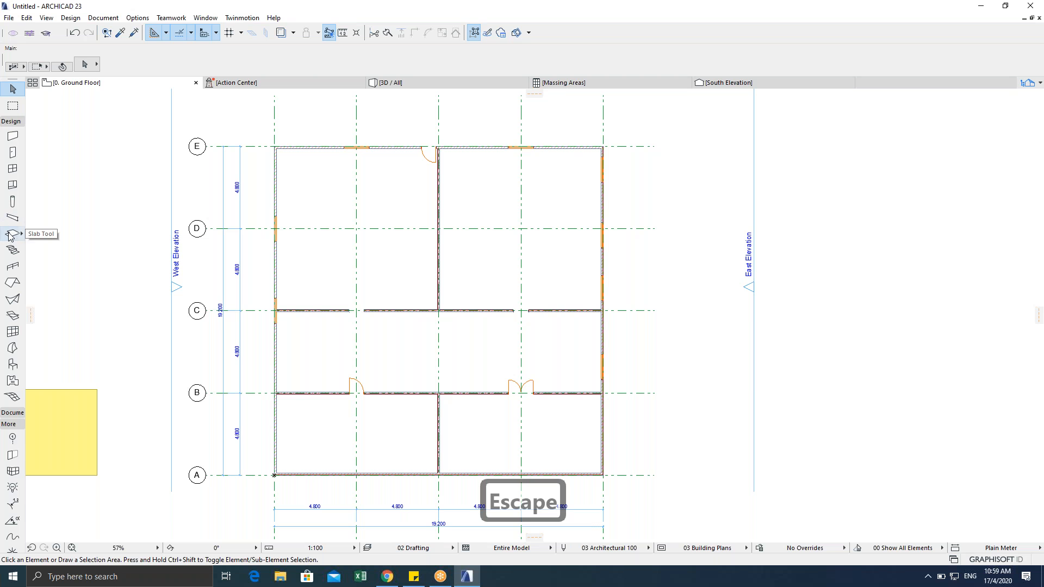
Step: Prepare the Slab tool, checking the available composites and keeping Concrete Floor Insulated with 10mm Tile
click(11, 234)
double_click(10, 234)
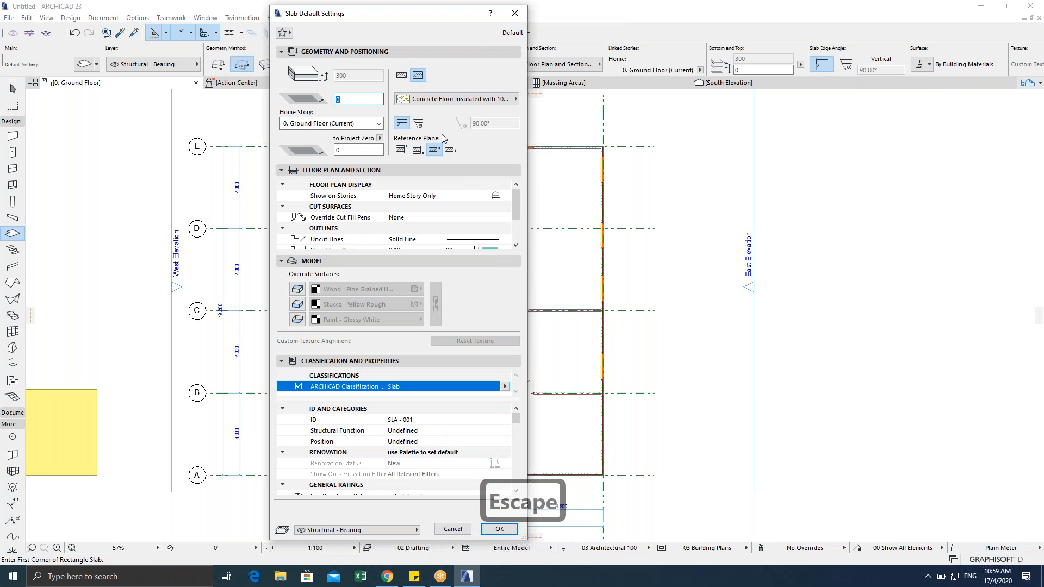
click(428, 99)
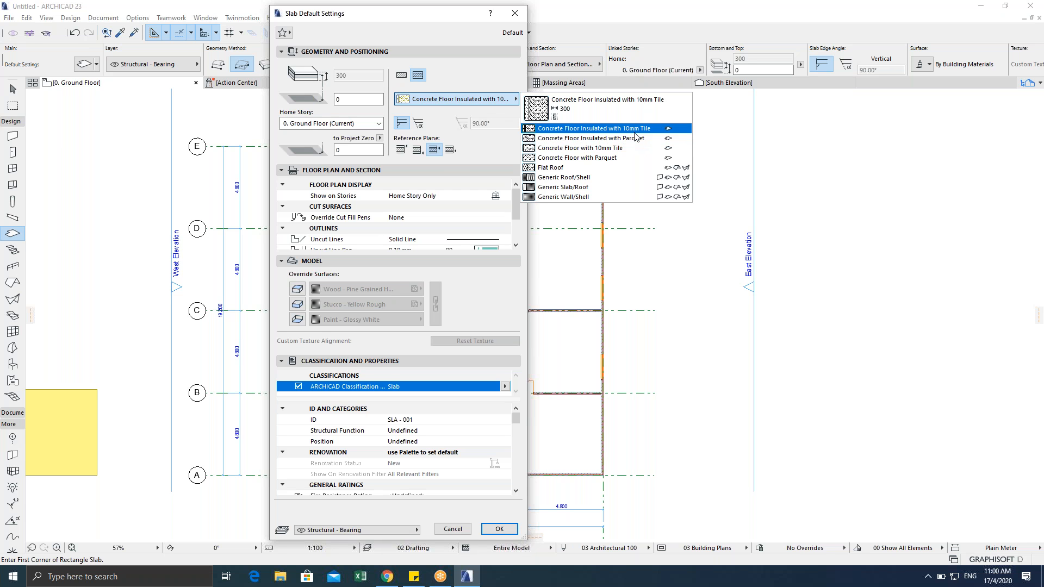
click(470, 103)
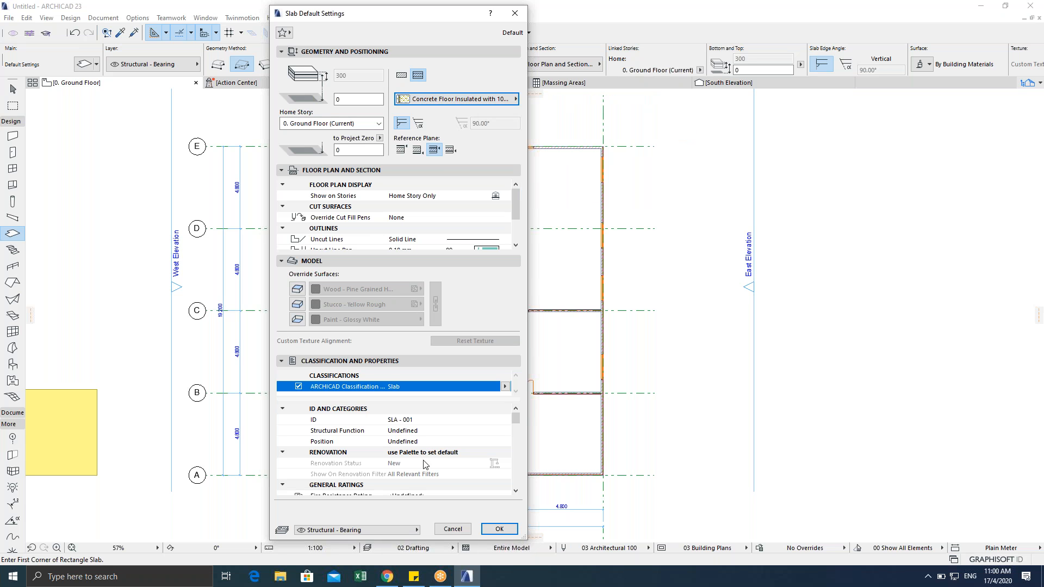
click(498, 529)
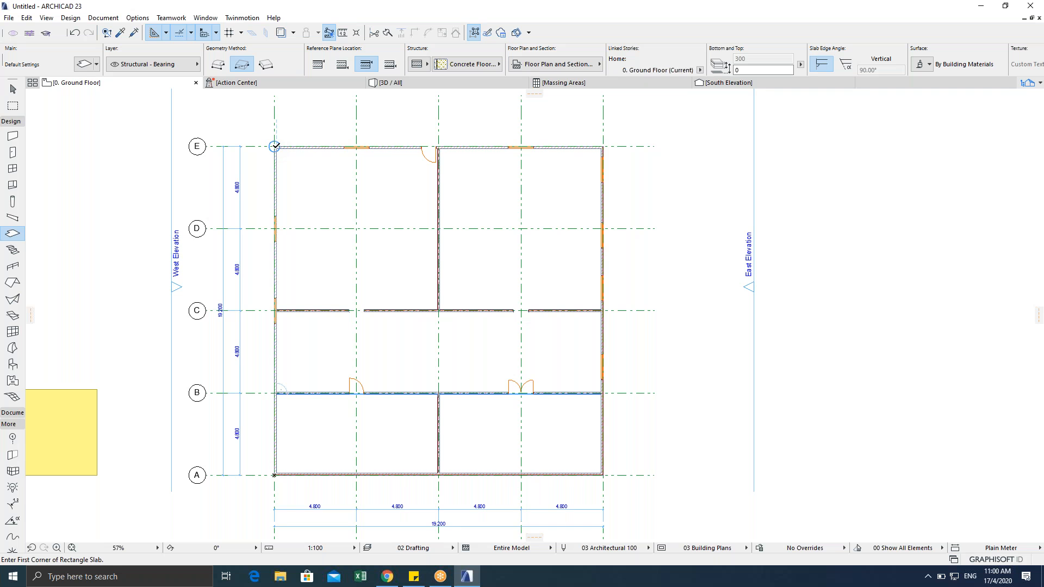
Step: Draw a rectangular floor slab over the whole building from grid intersection E-1 to grid intersection A-5
scroll(309, 221, down, 3)
middle_drag(308, 220, 314, 192)
scroll(314, 192, up, 2)
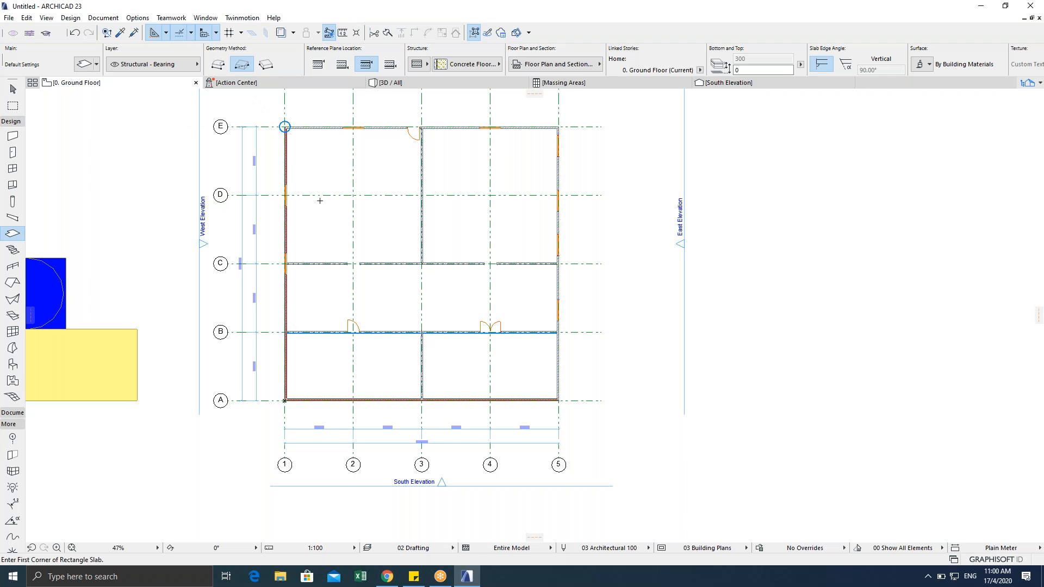
click(284, 126)
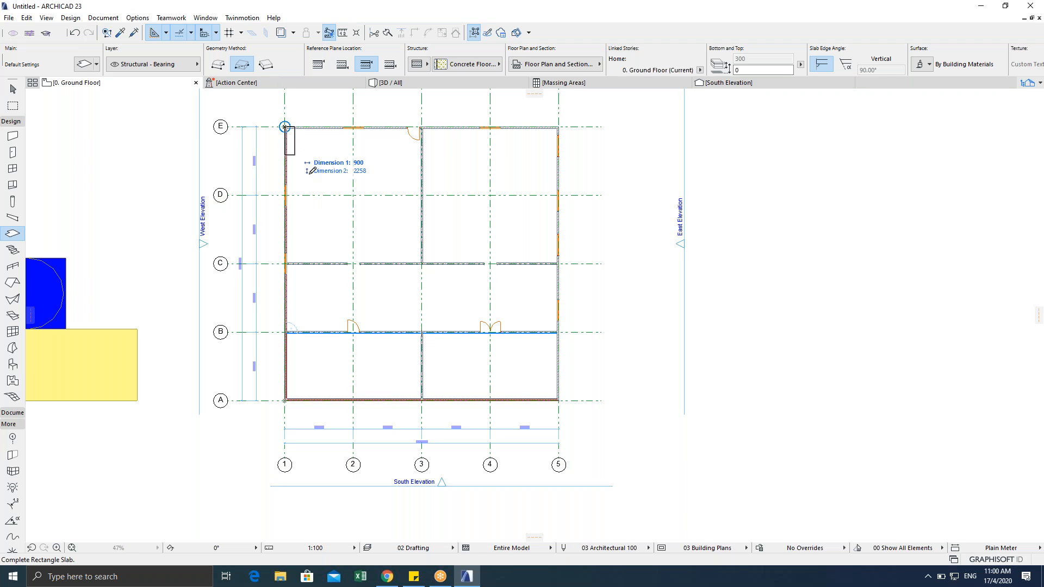
click(558, 400)
scroll(425, 356, up, 2)
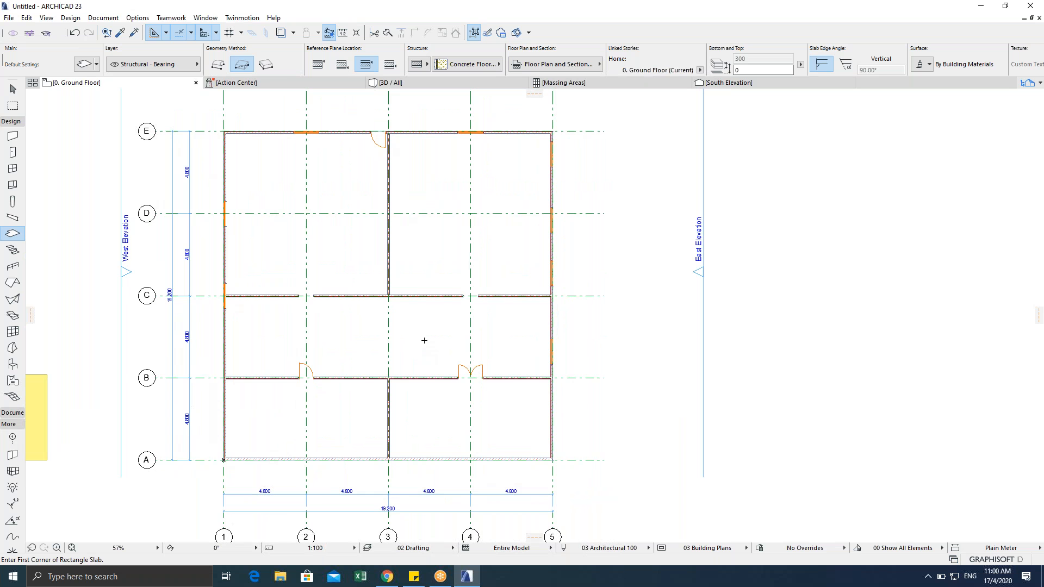
scroll(407, 335, down, 2)
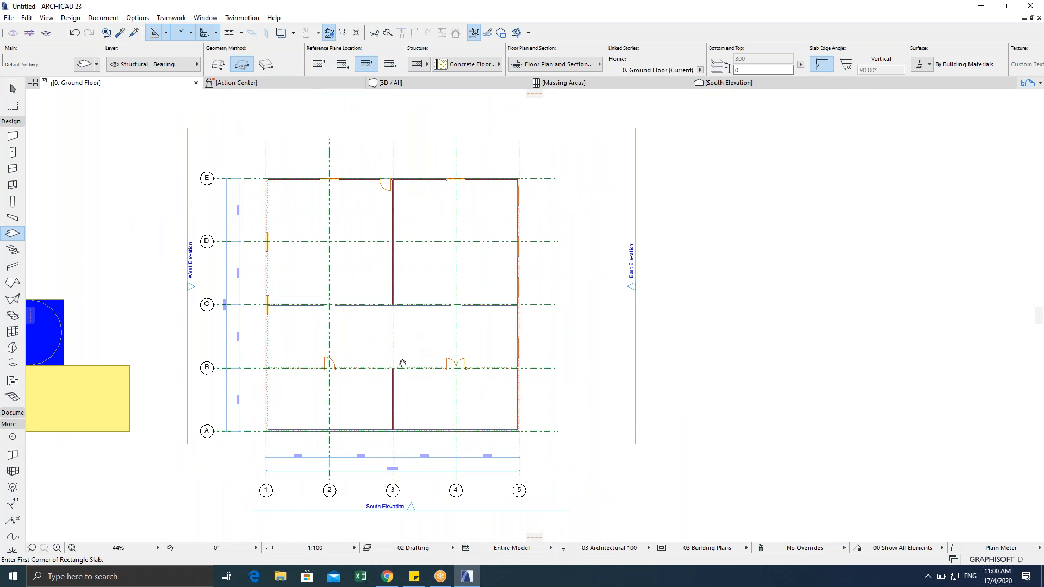
key(Escape)
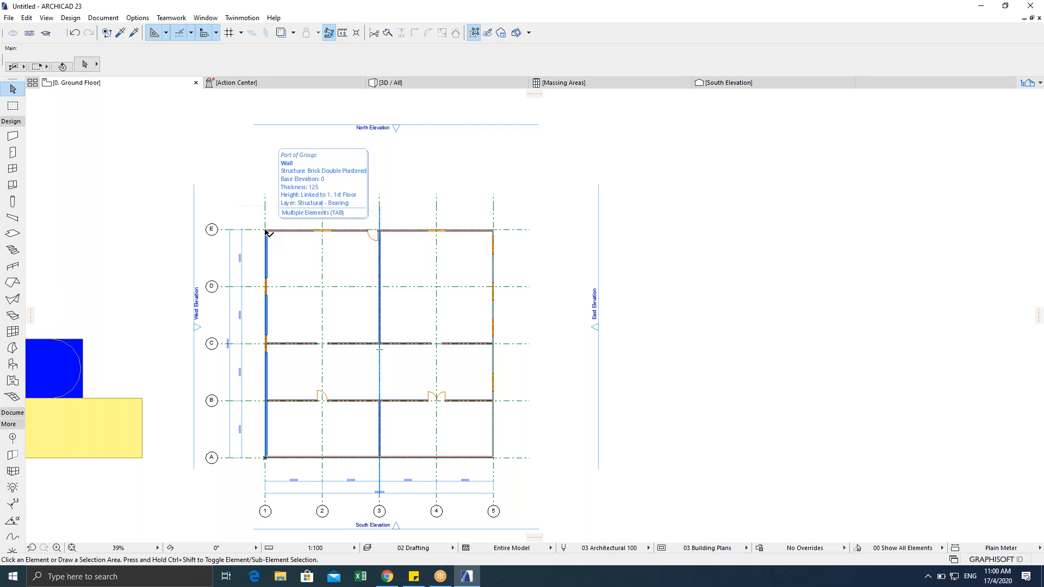
Step: Select all slabs on the ground floor plan to highlight the floor slab
scroll(375, 351, up, 4)
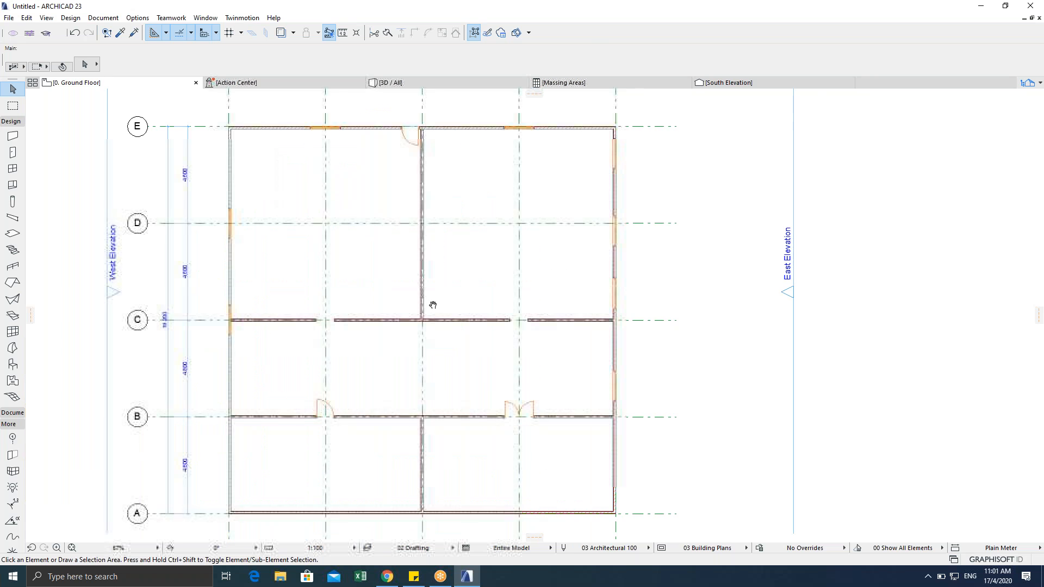
key(Escape)
key(Escape)
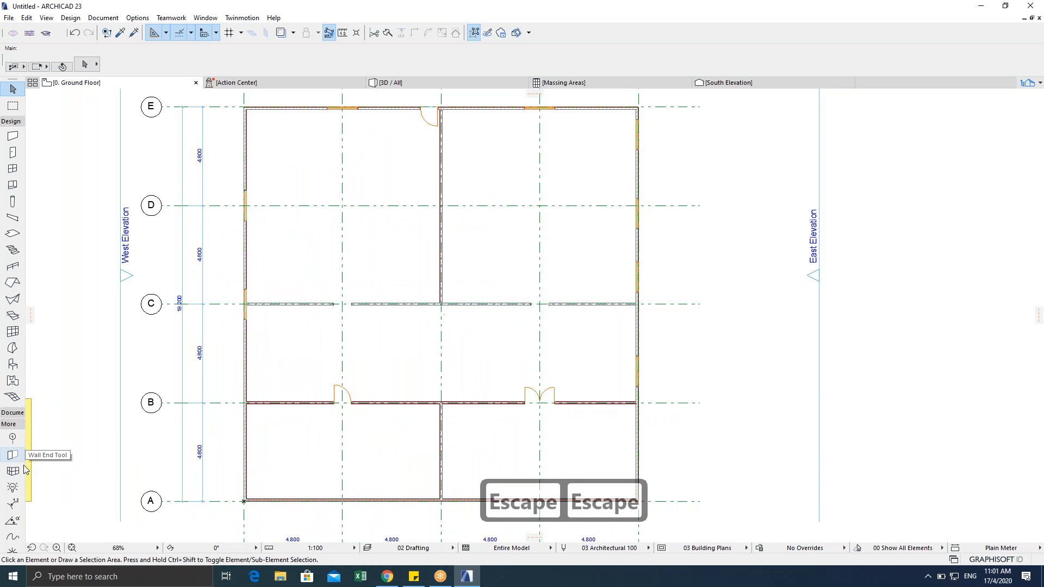
click(12, 234)
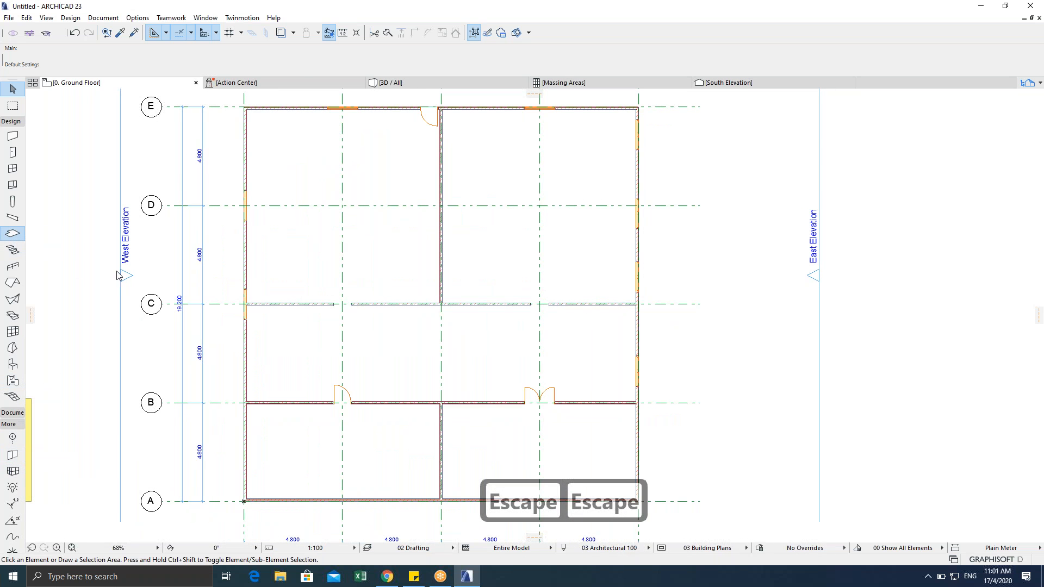
key(ctrl+a)
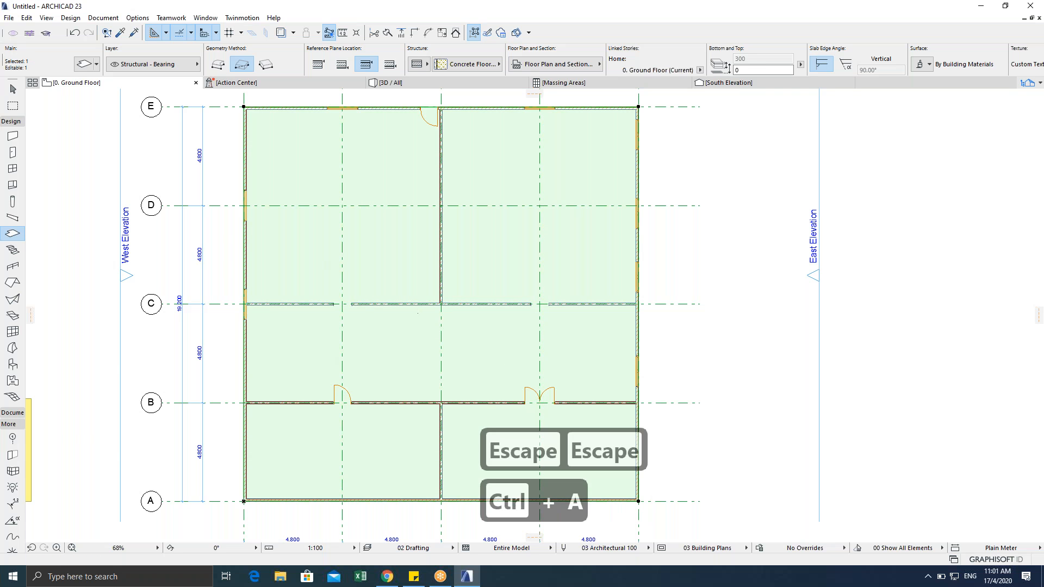
Step: Deselect the floor slab, examine the building with its slab in the 3D view, and return to the ground floor plan
scroll(425, 286, down, 2)
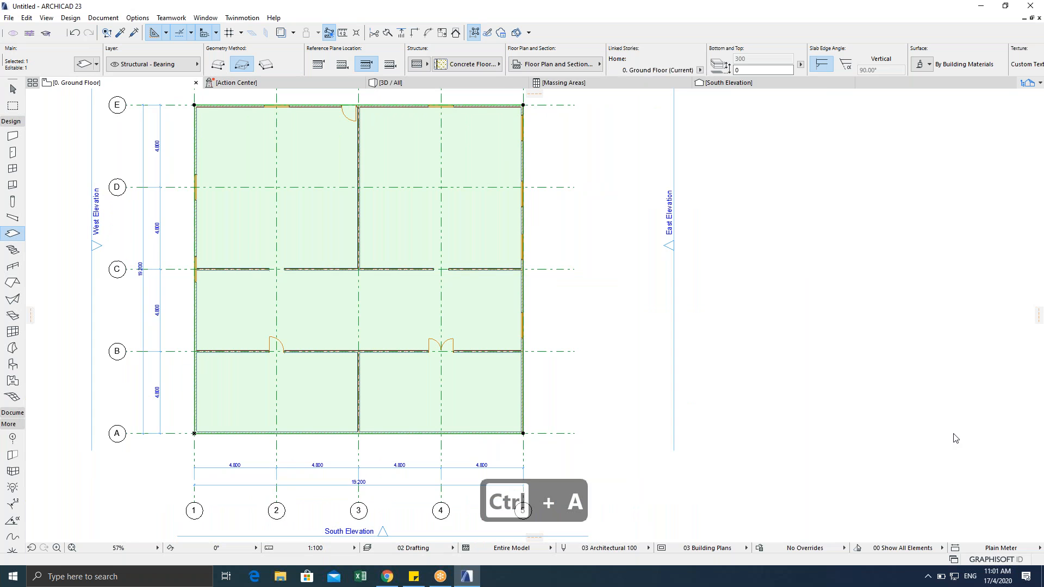
middle_drag(377, 318, 423, 384)
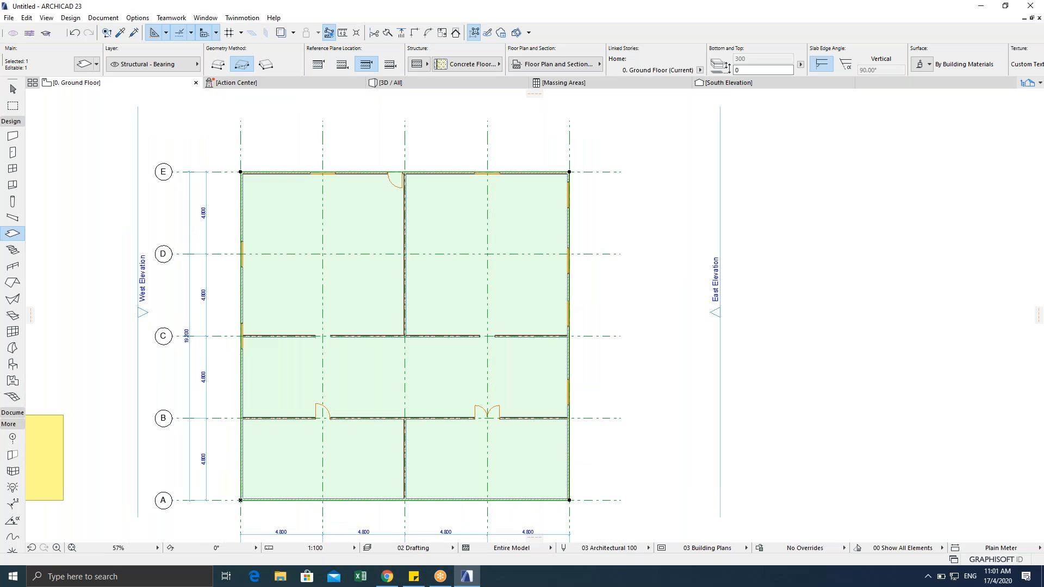
key(Escape)
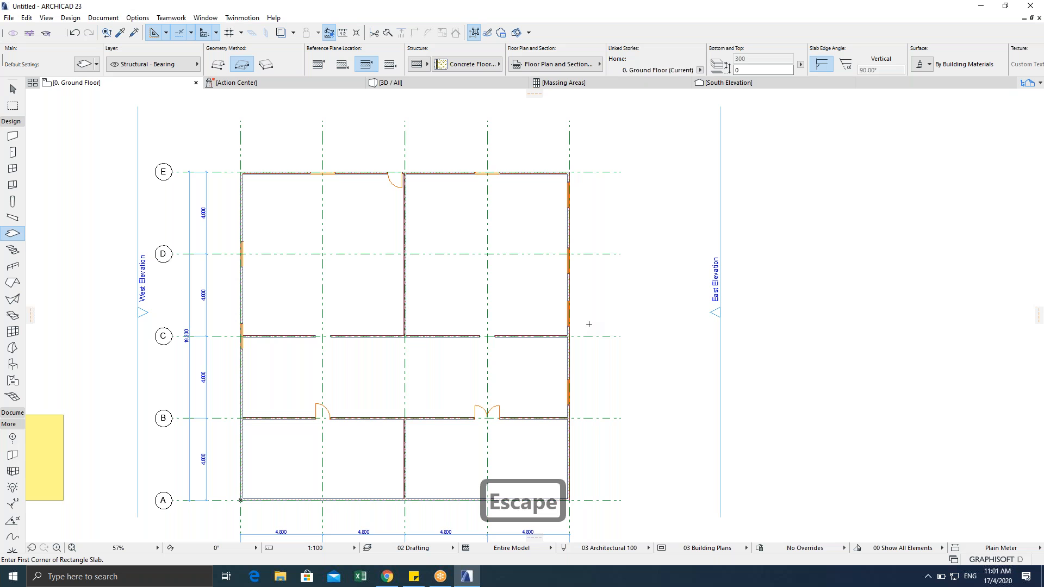
scroll(478, 270, down, 2)
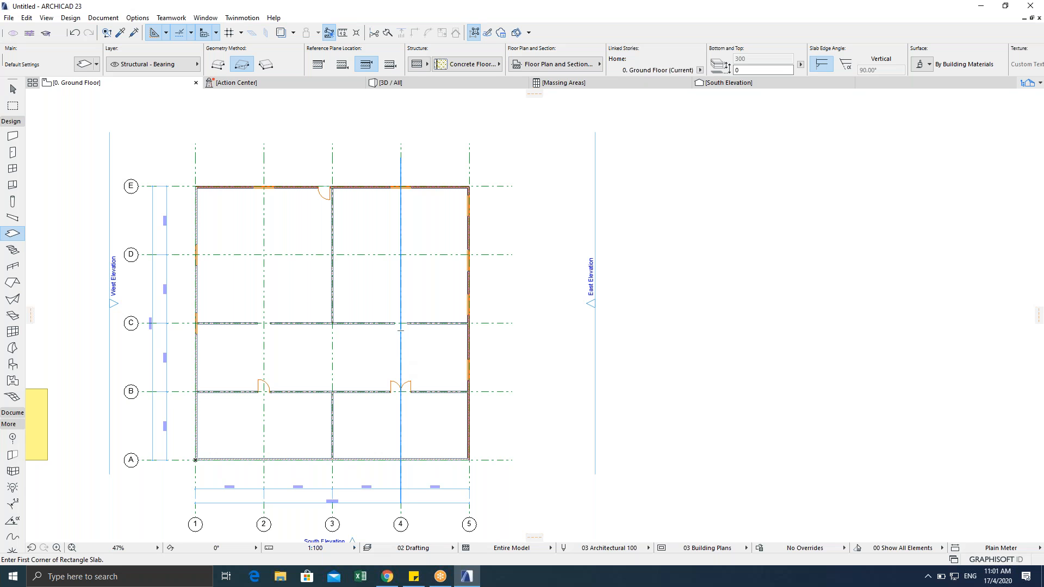
key(F5)
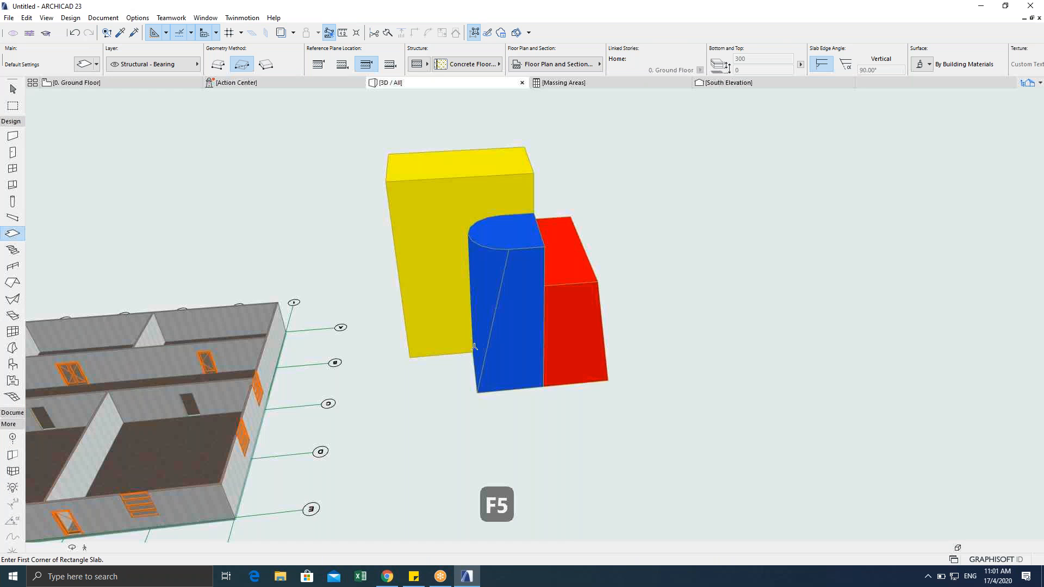
scroll(474, 347, down, 1)
middle_drag(514, 359, 805, 326)
scroll(408, 391, up, 2)
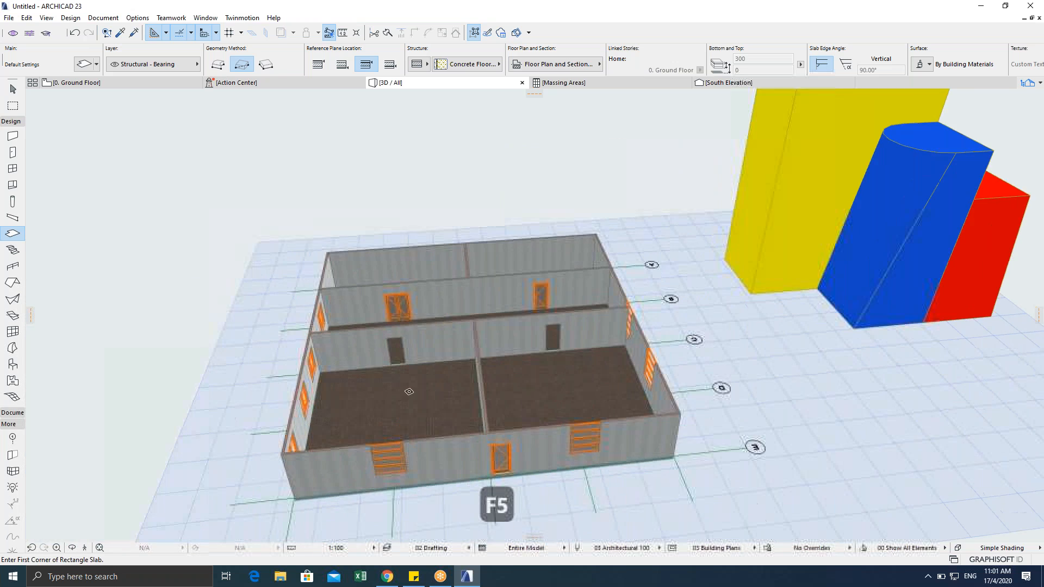
shift+middle_drag(394, 375, 484, 381)
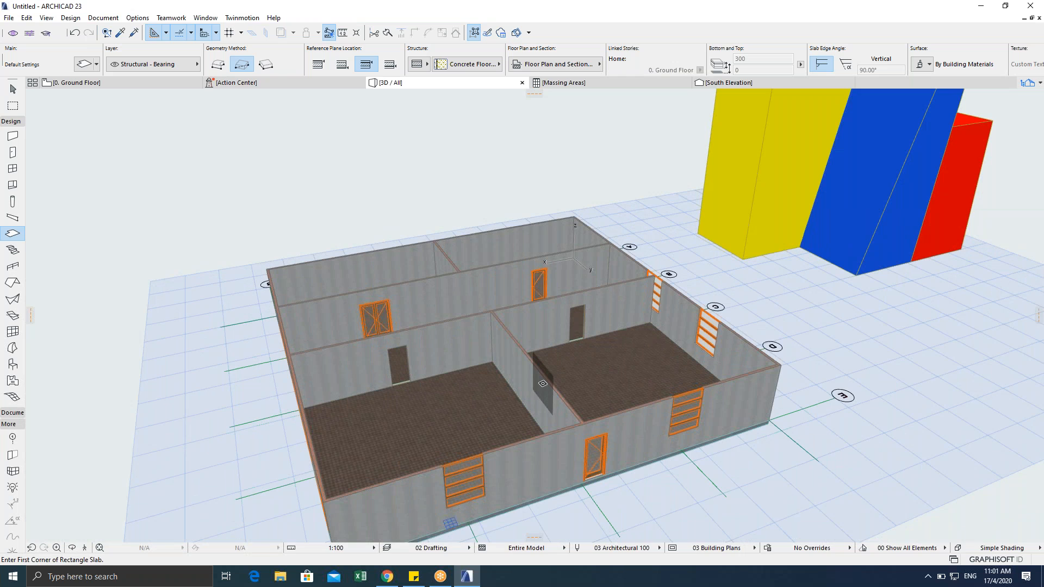
key(F2)
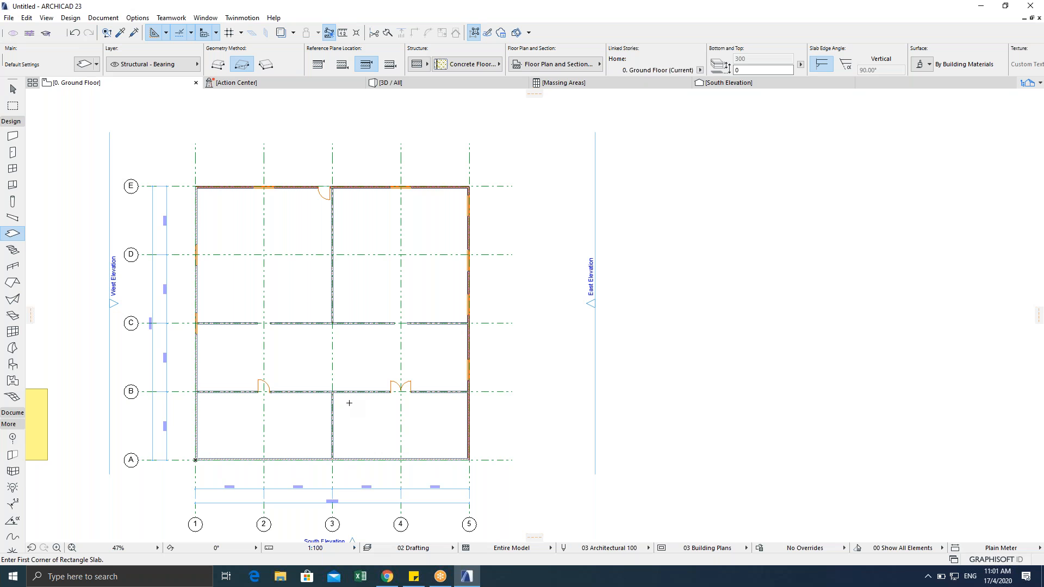
key(Escape)
key(Escape)
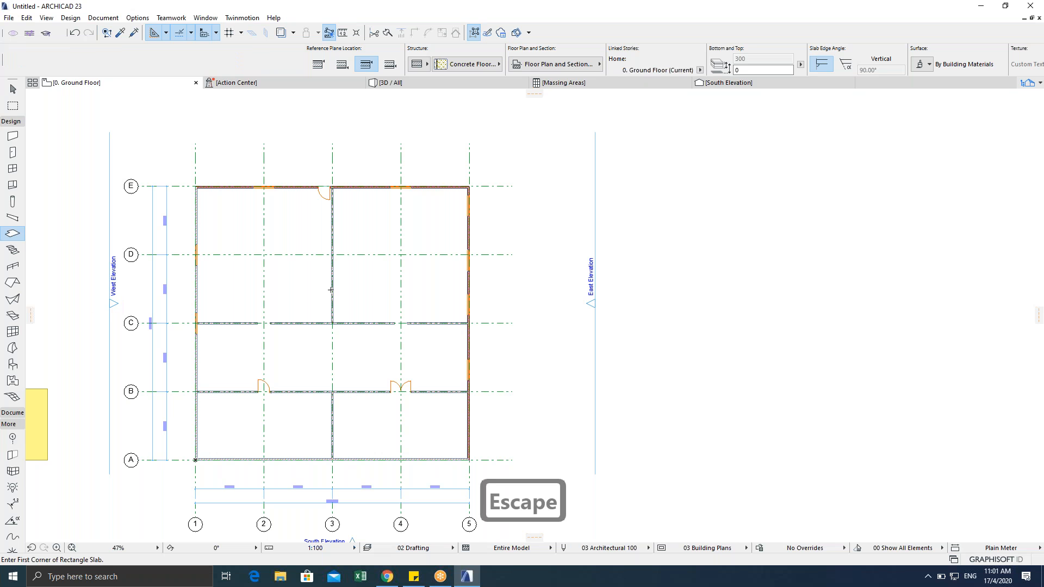
Step: Copy all slabs and walls of the ground floor and paste them in the same position on the 1st floor
scroll(300, 337, down, 2)
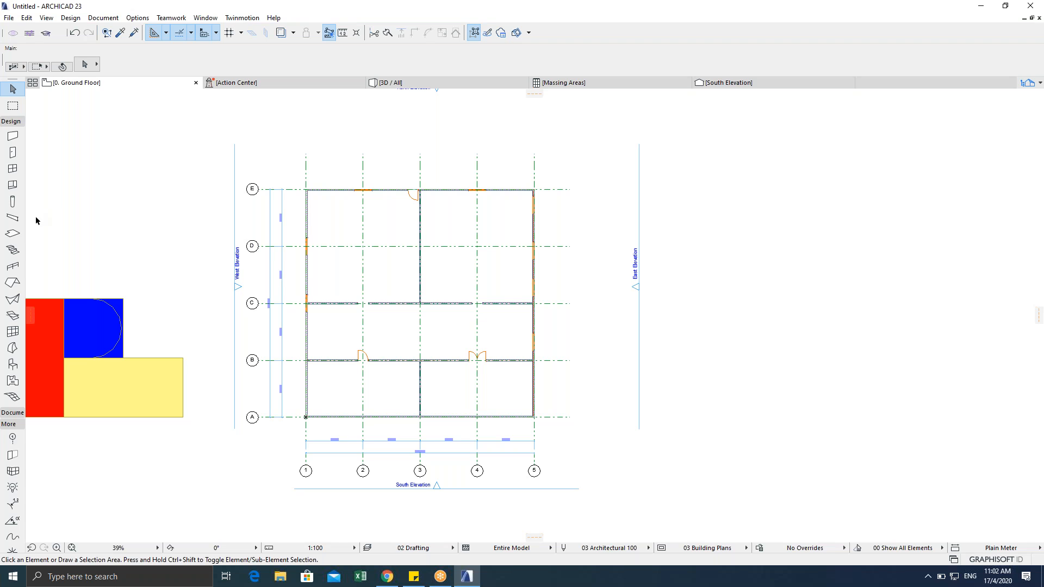
scroll(335, 287, up, 3)
click(12, 234)
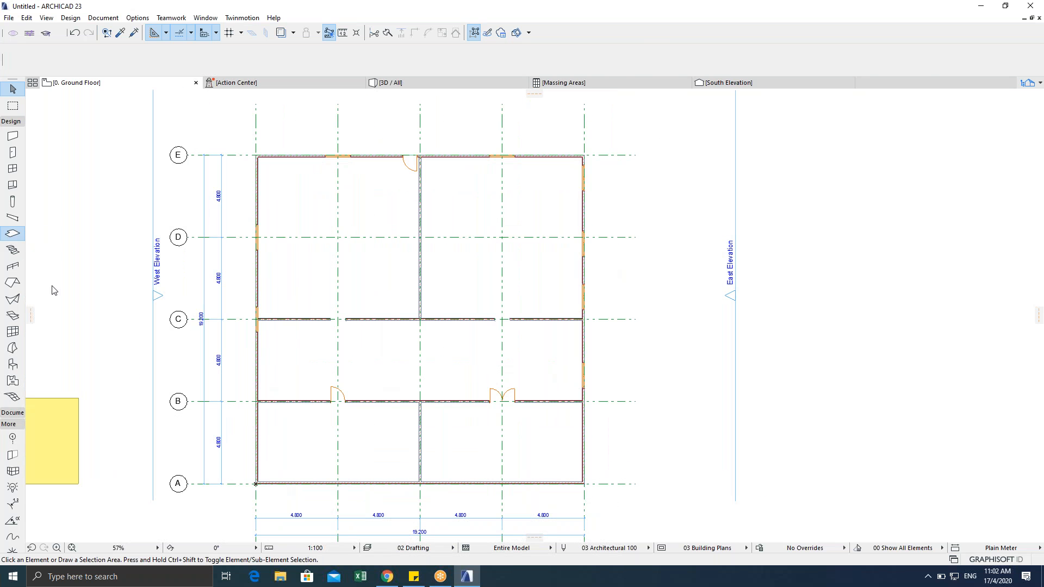
key(ctrl+a)
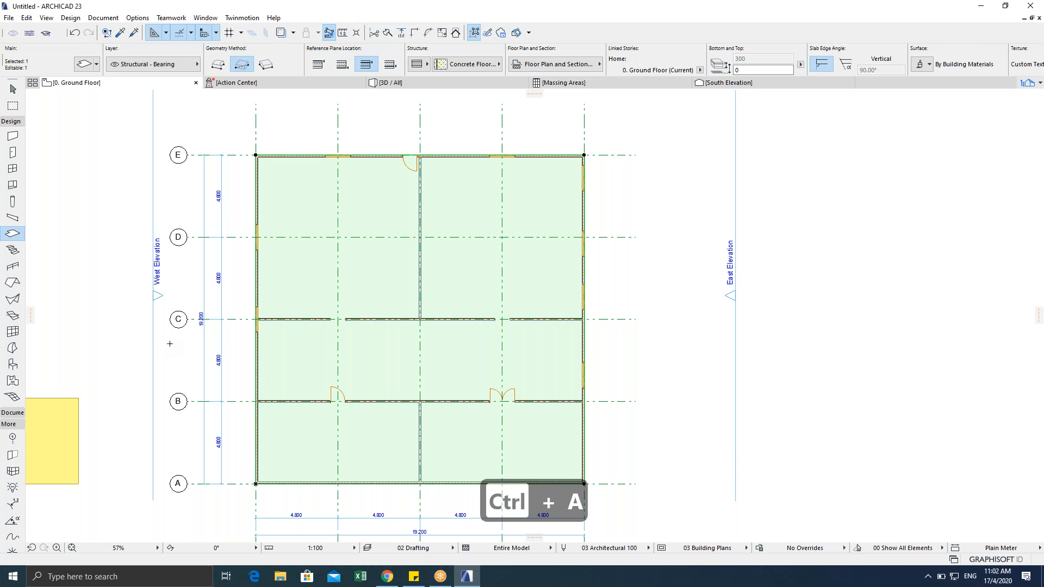
middle_drag(227, 351, 287, 317)
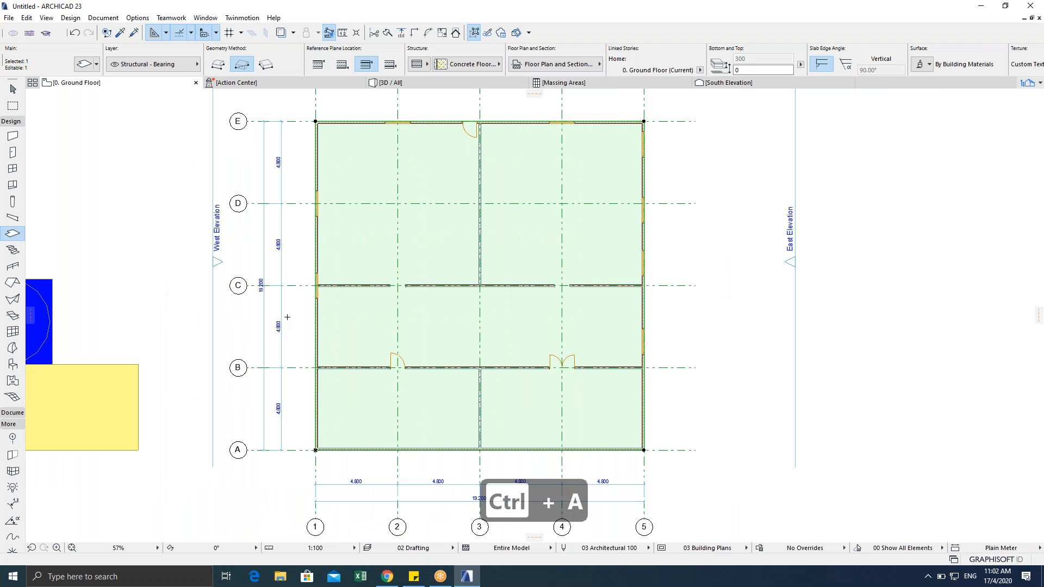
click(13, 136)
key(ctrl+a)
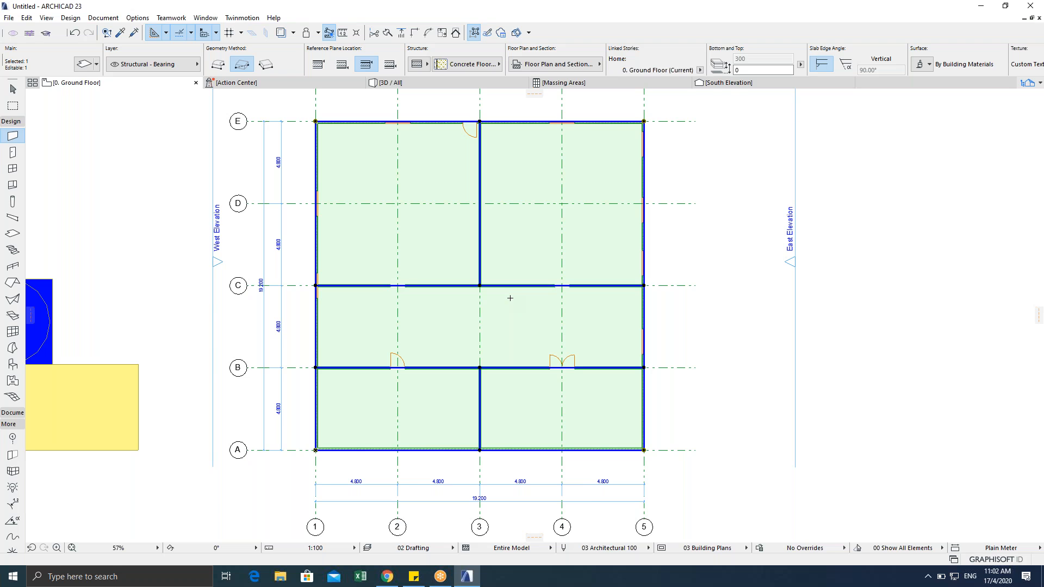
key(ctrl+c)
key(ctrl+Up)
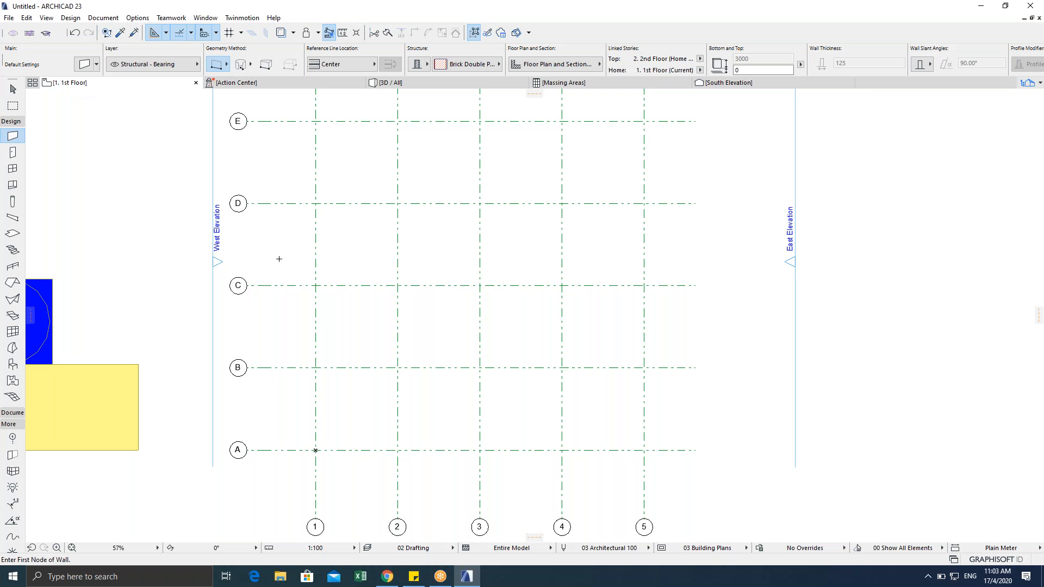
key(ctrl+v)
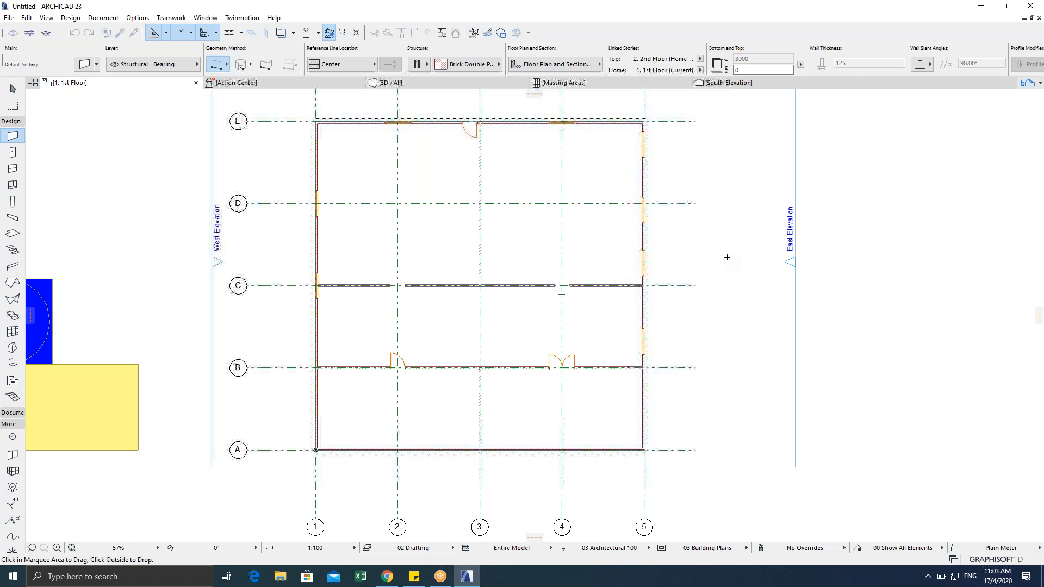
key(Return)
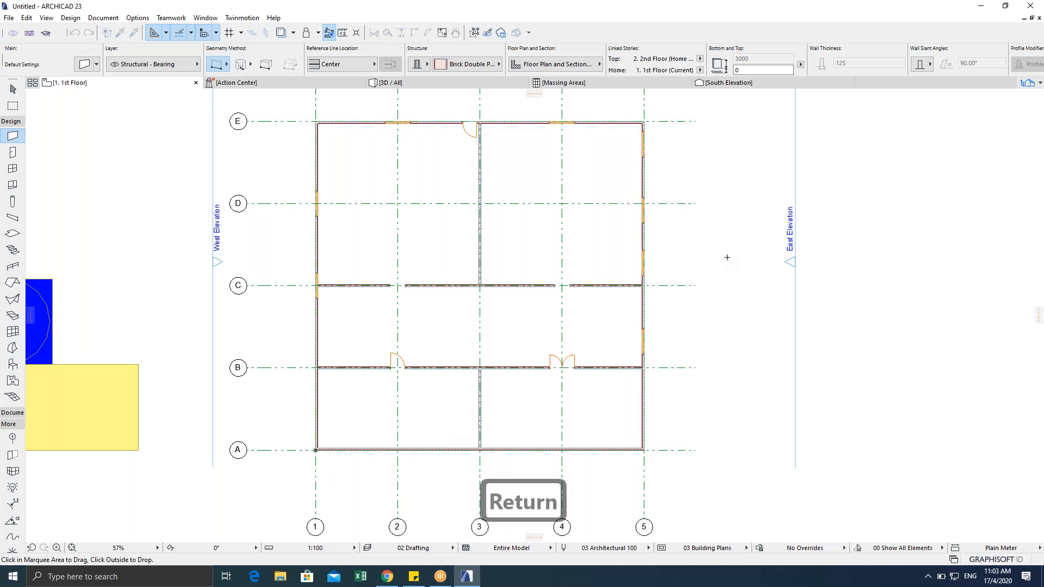
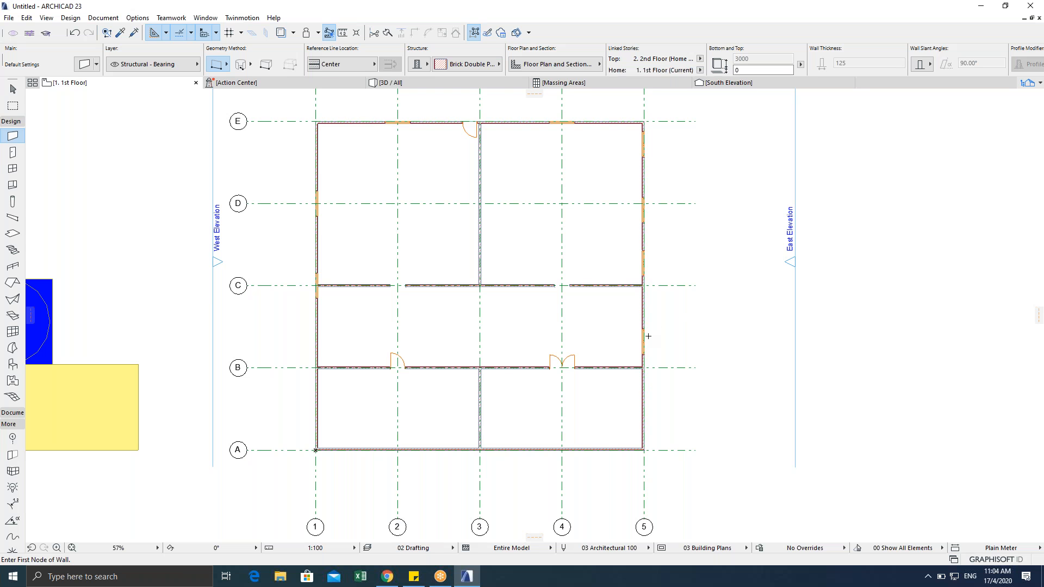
Step: Examine the two-storey building from several angles in the 3D view and return to the 1st floor plan
key(F5)
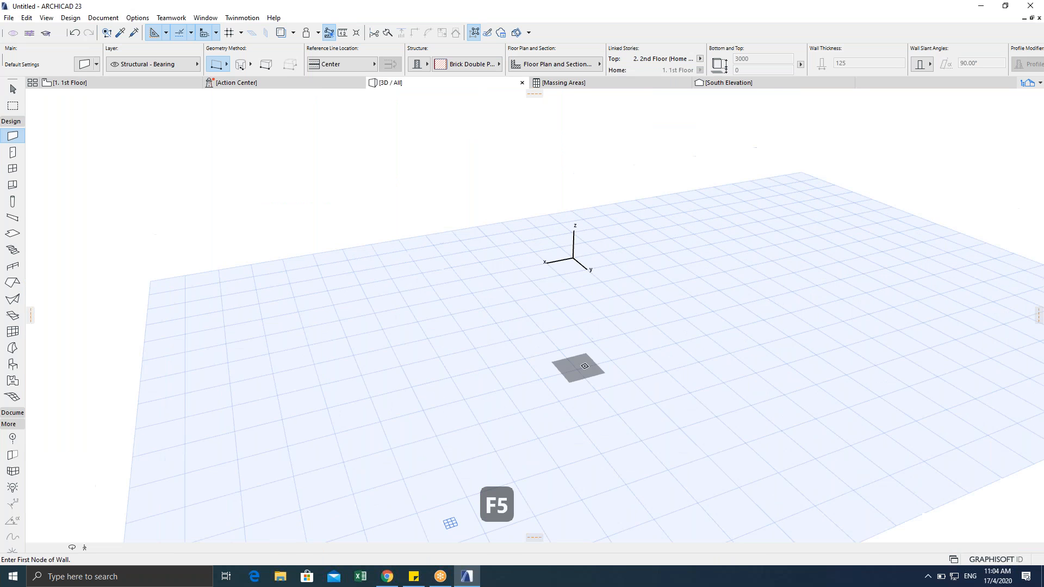
scroll(462, 316, down, 2)
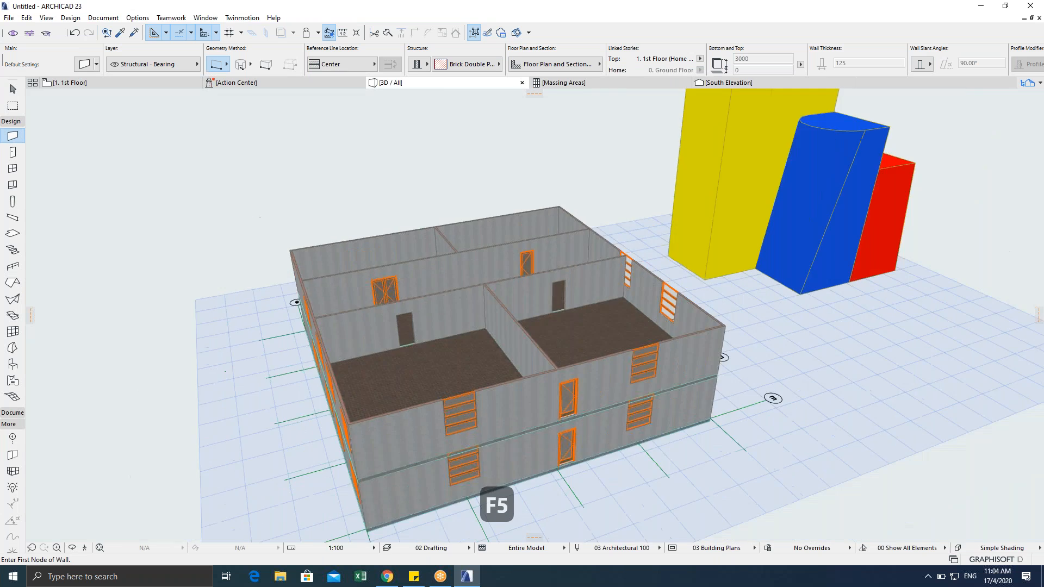
shift+middle_drag(462, 316, 598, 305)
scroll(598, 304, up, 1)
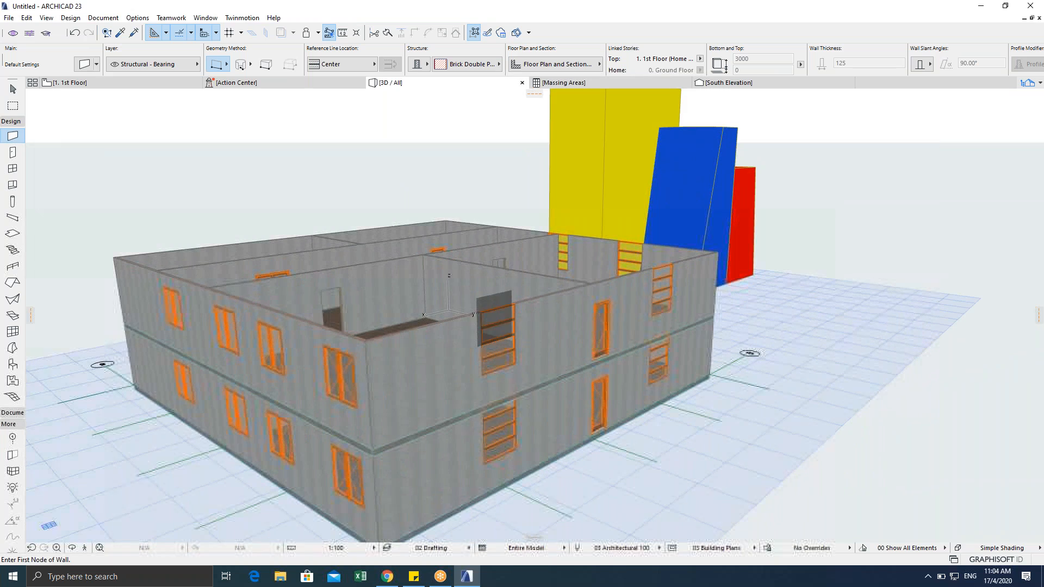
shift+middle_drag(526, 414, 598, 348)
shift+middle_drag(567, 387, 598, 324)
scroll(669, 323, up, 2)
shift+middle_drag(680, 321, 367, 381)
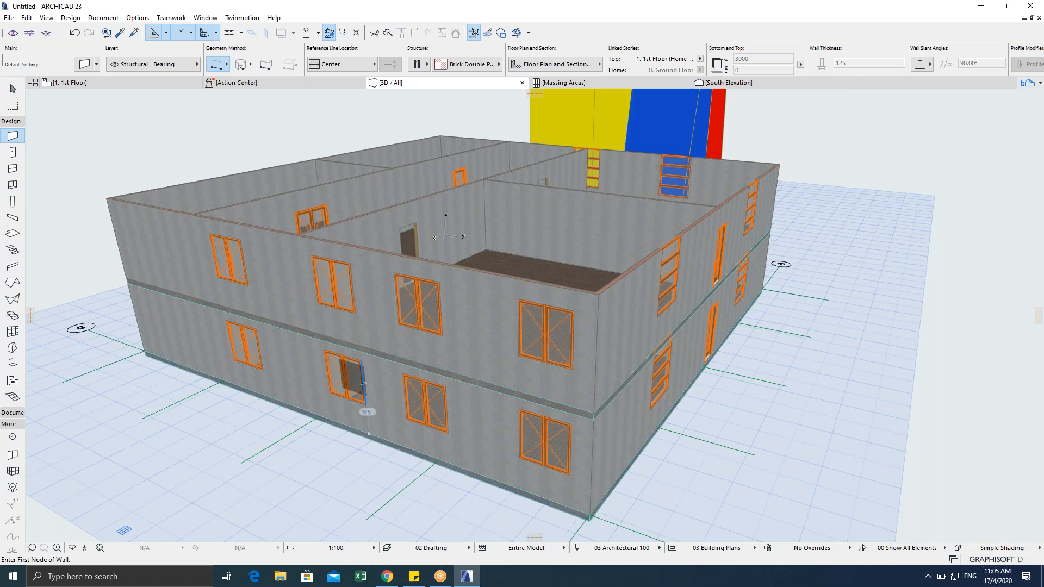
key(Escape)
key(Escape)
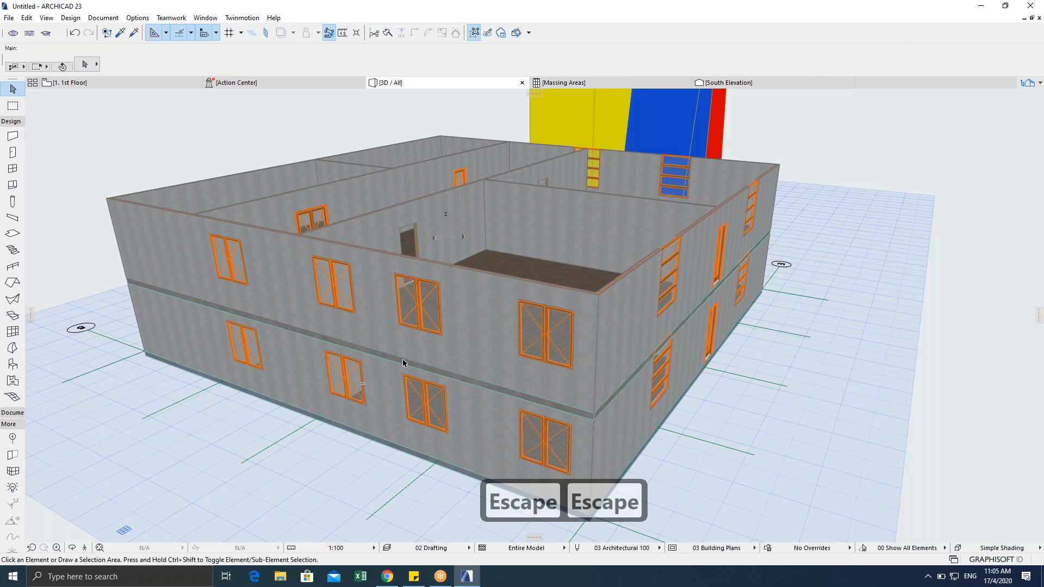
shift+middle_drag(493, 336, 450, 354)
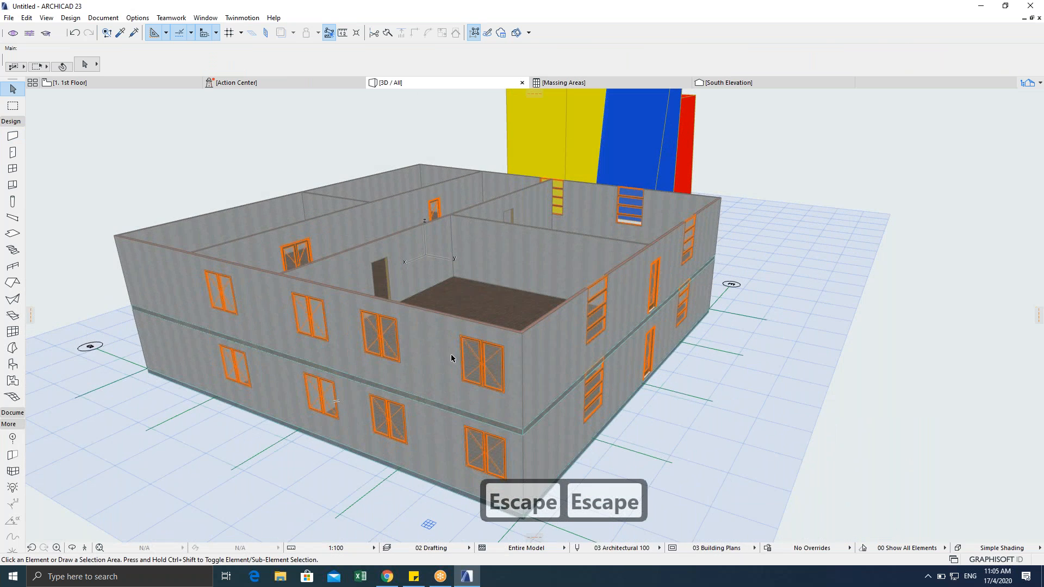
key(F2)
key(Escape)
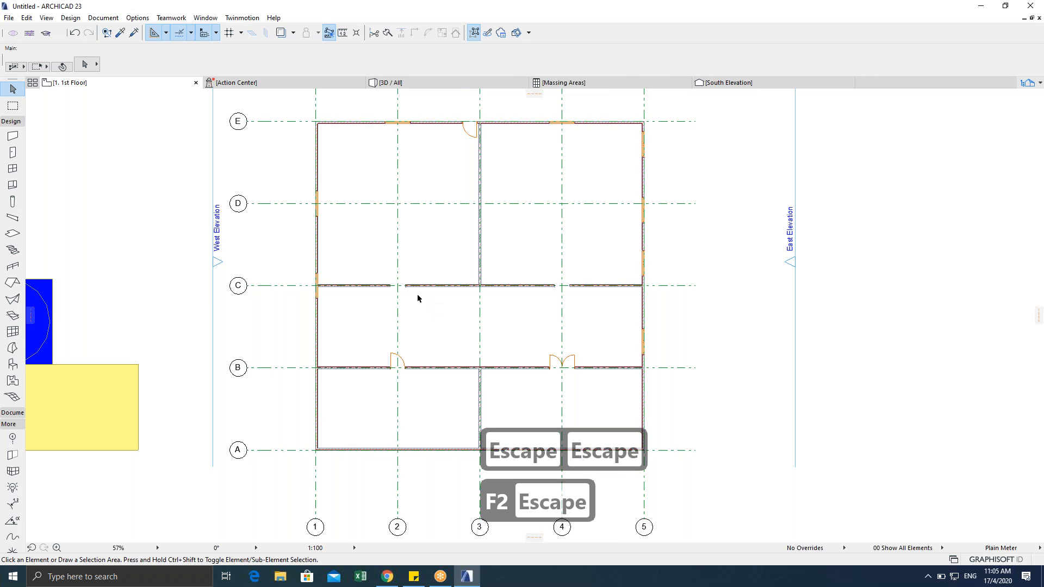
Step: Prepare the Roof tool on the 1st floor with the multi-plane geometry method and a rectangular pivot polygon construction
scroll(432, 289, down, 1)
middle_drag(432, 289, 427, 267)
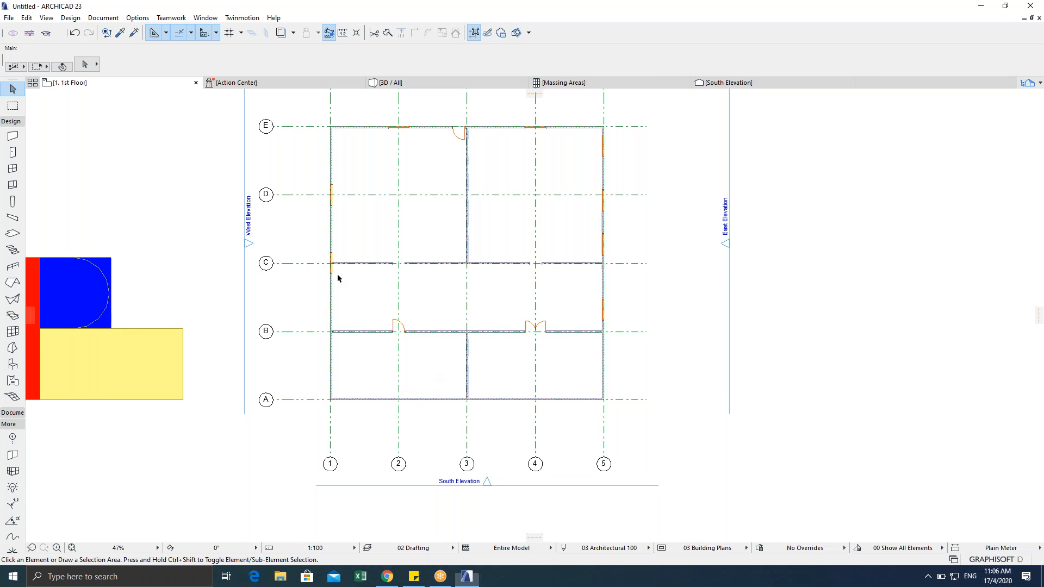
scroll(337, 273, down, 1)
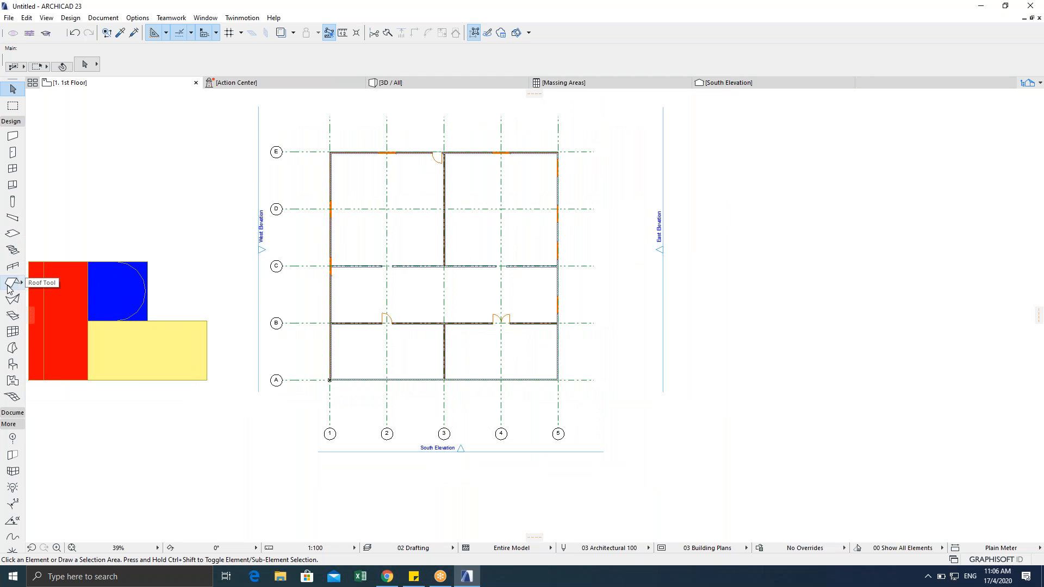
click(11, 283)
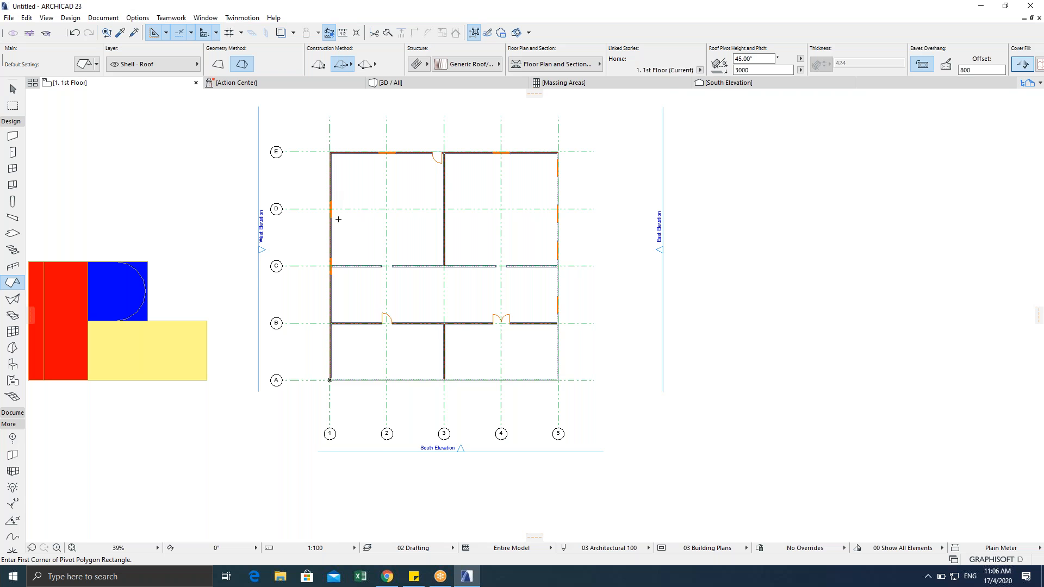
scroll(369, 136, up, 3)
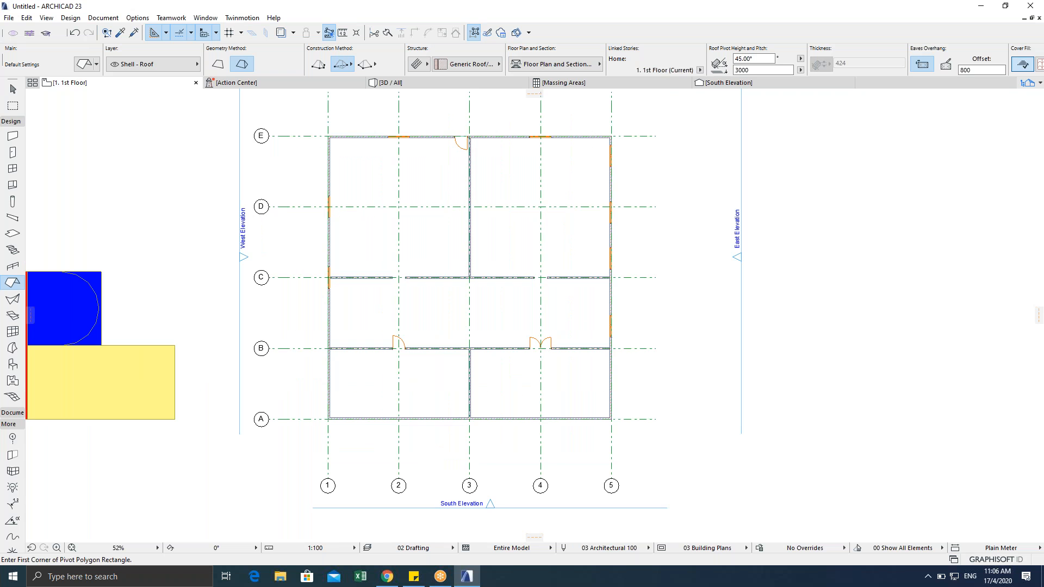
click(343, 66)
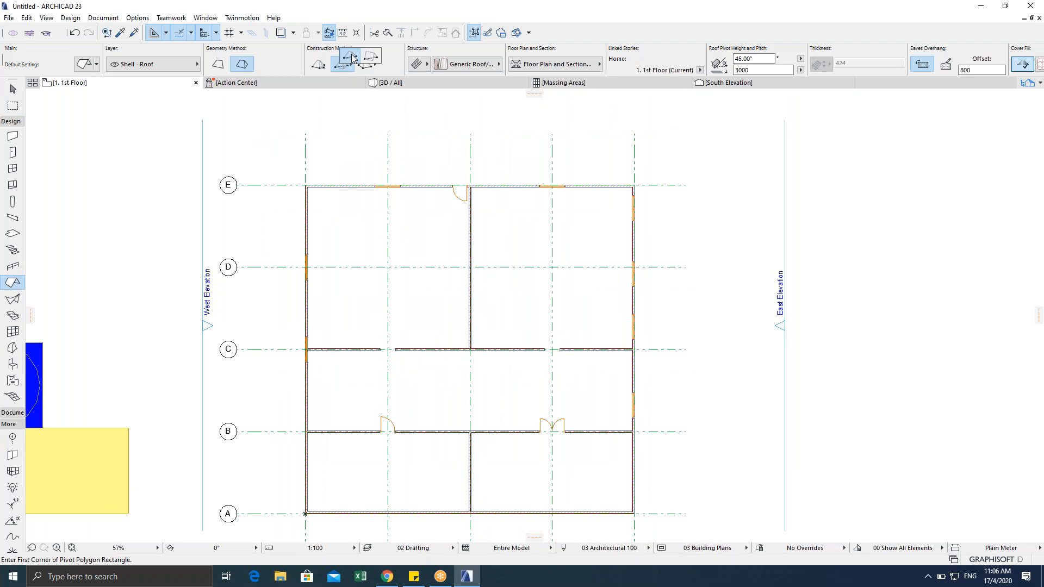
click(353, 58)
click(242, 64)
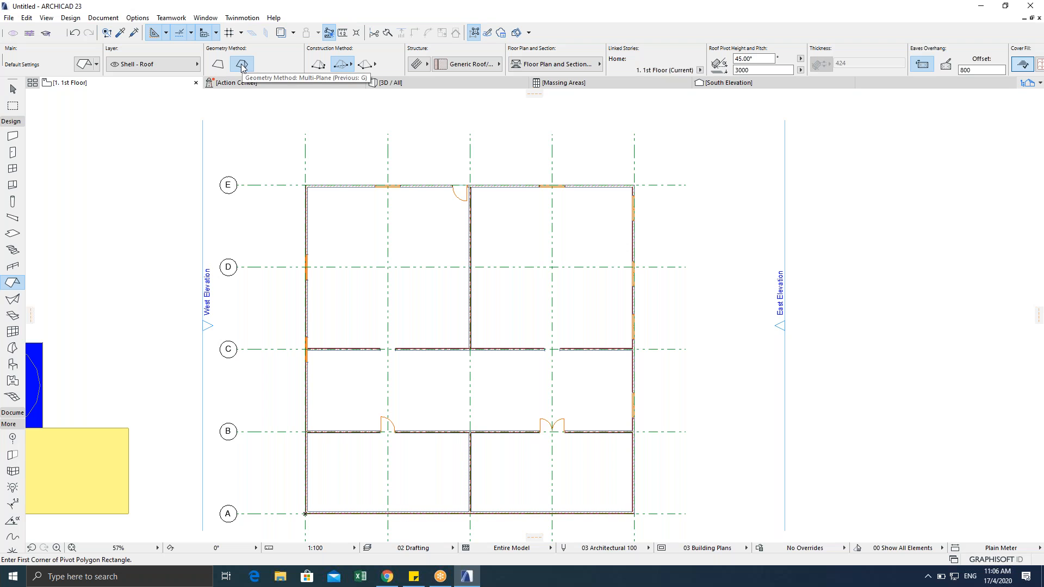
Step: Try a rectangular multi-plane roof over the 1st floor from grid intersection E-1 to grid intersection A-5, and undo it
scroll(375, 240, down, 2)
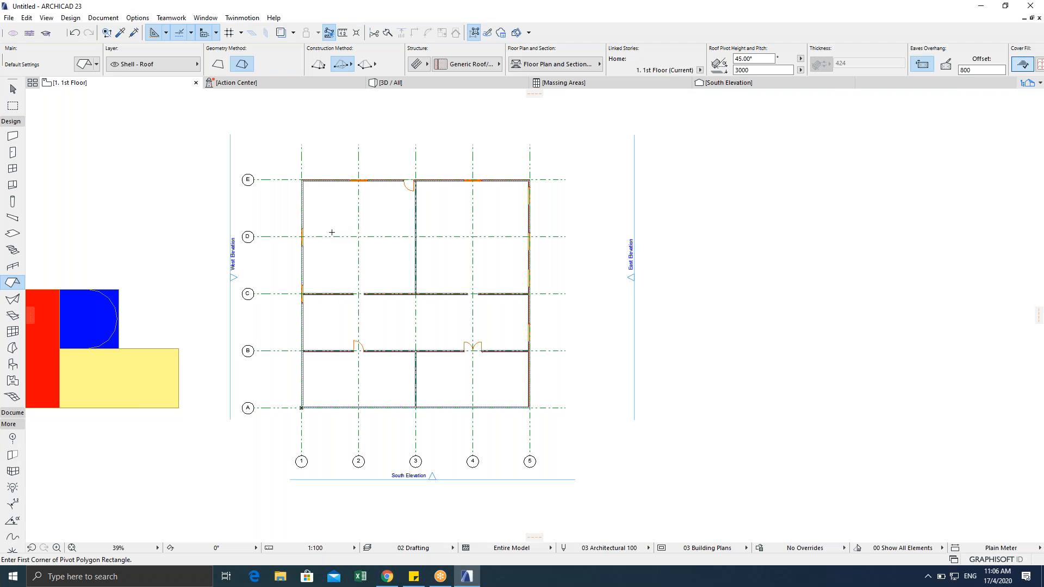
click(302, 179)
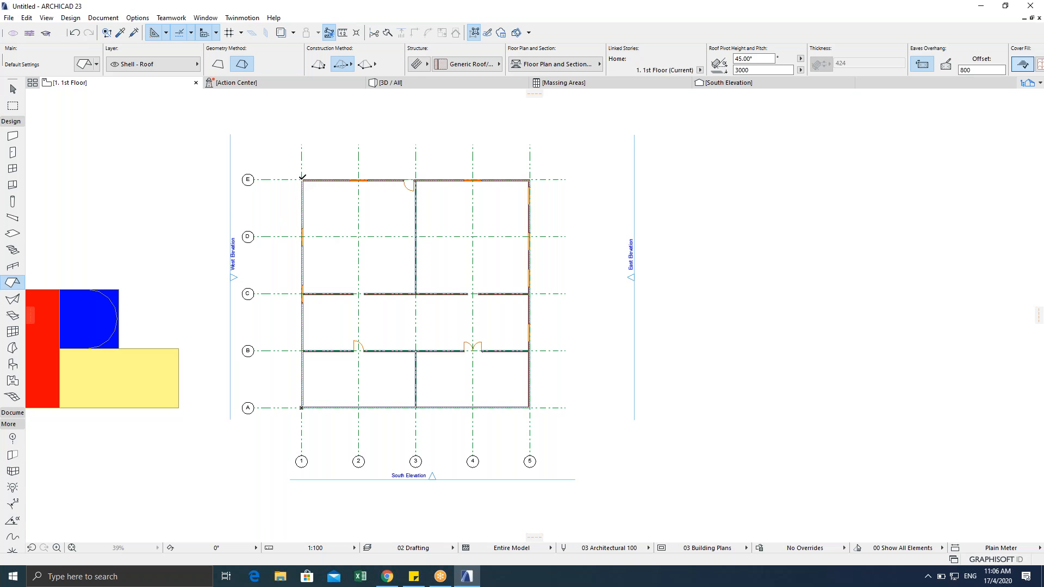
click(540, 418)
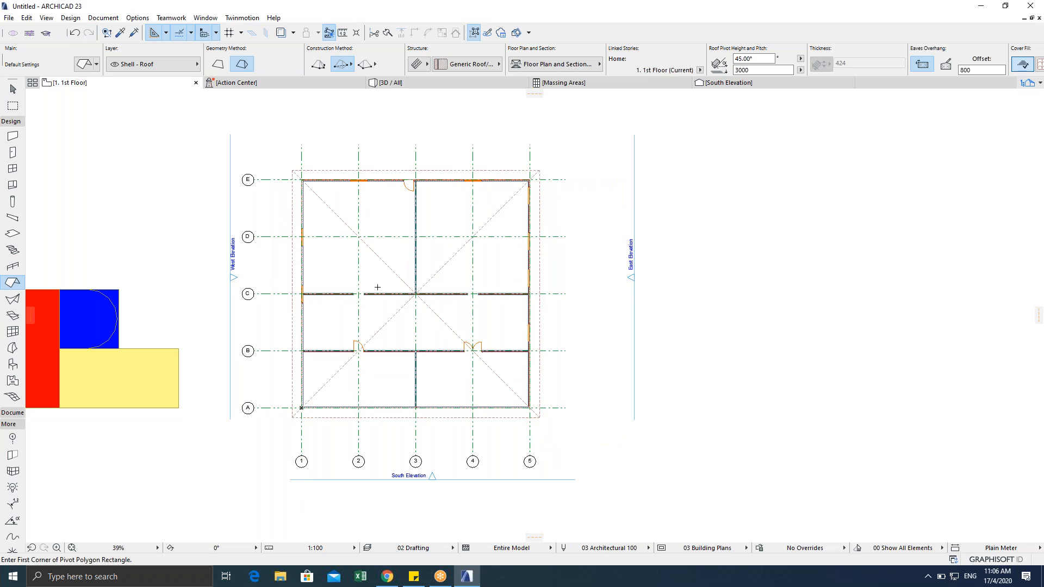
key(ctrl+z)
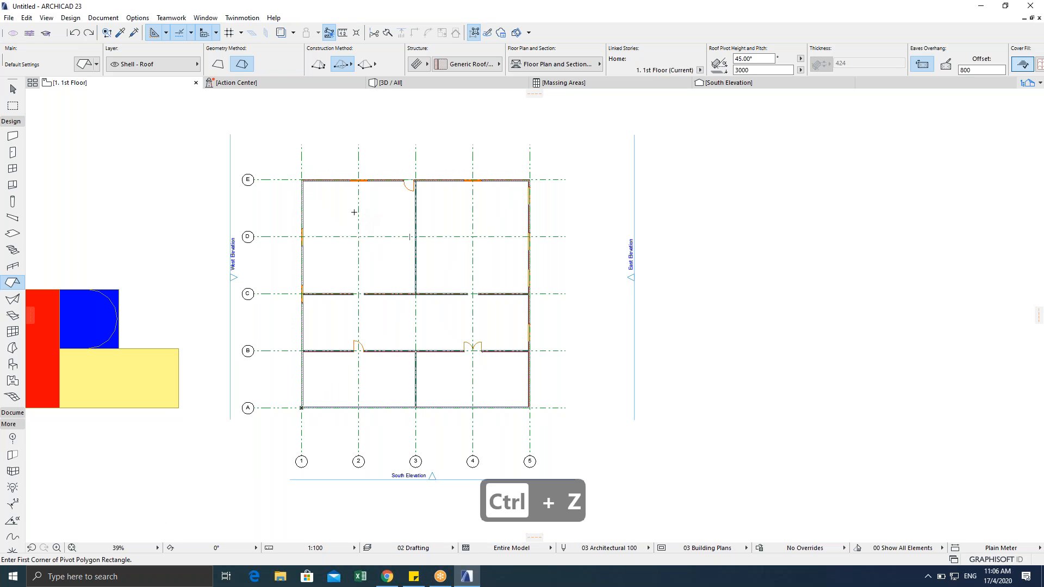
Step: Create the multi-plane roof from the outline of the 1st floor's outer walls with the Magic Wand
key(ctrl+shift+z)
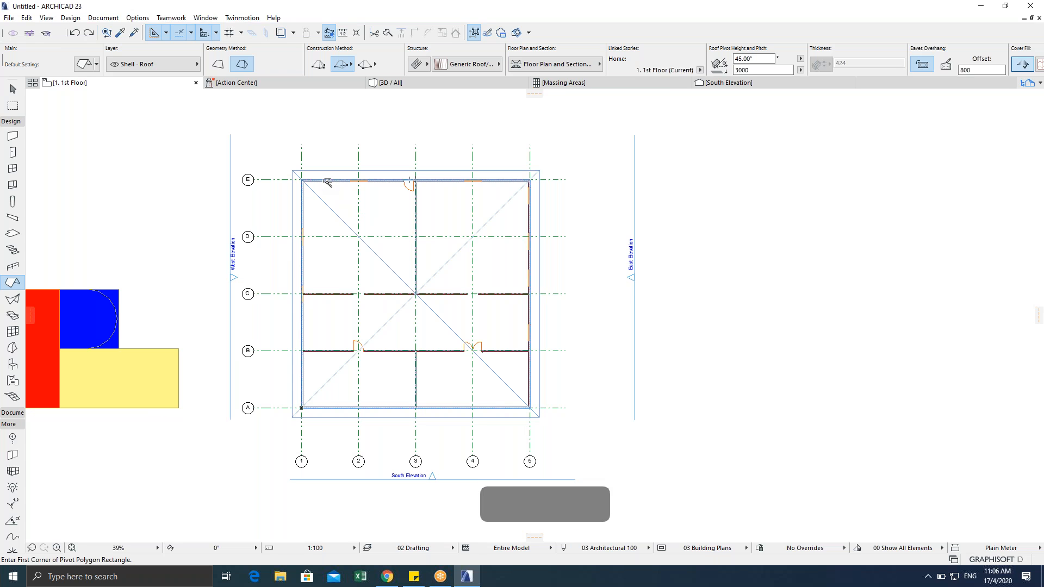
scroll(323, 182, up, 5)
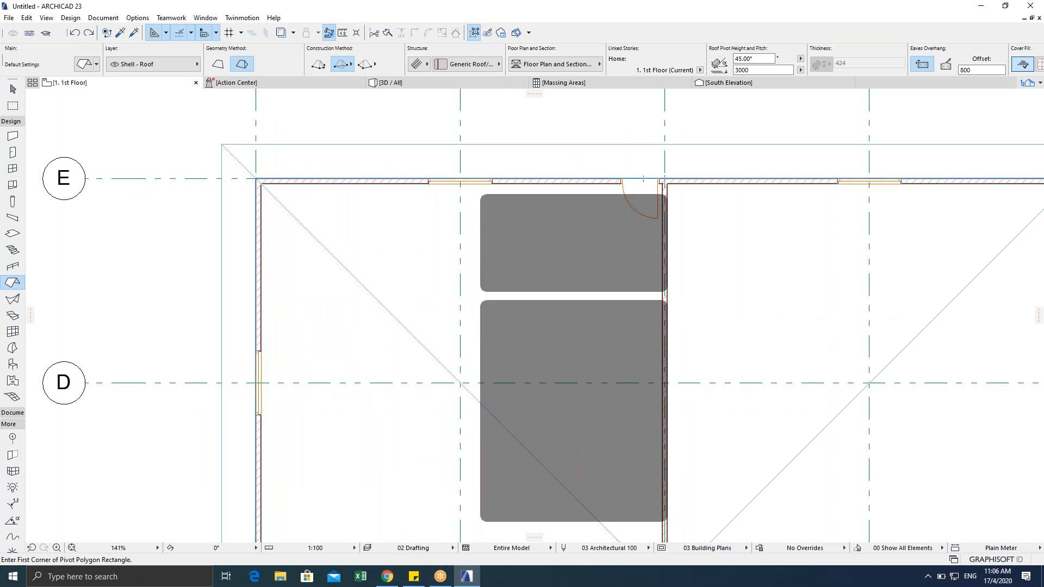
key(ctrl+z)
key(space)
click(318, 187)
scroll(261, 170, down, 5)
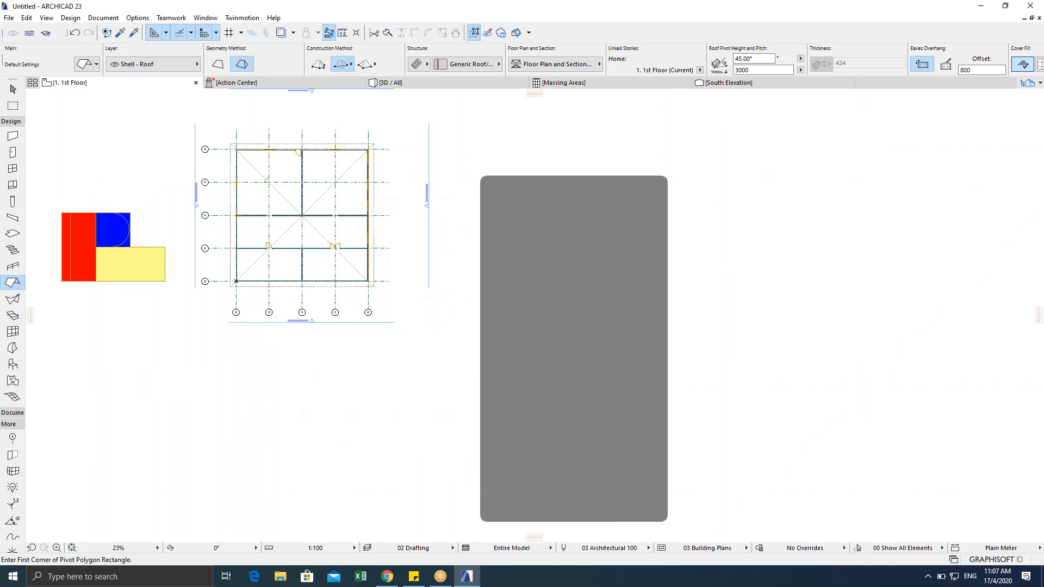
key(Escape)
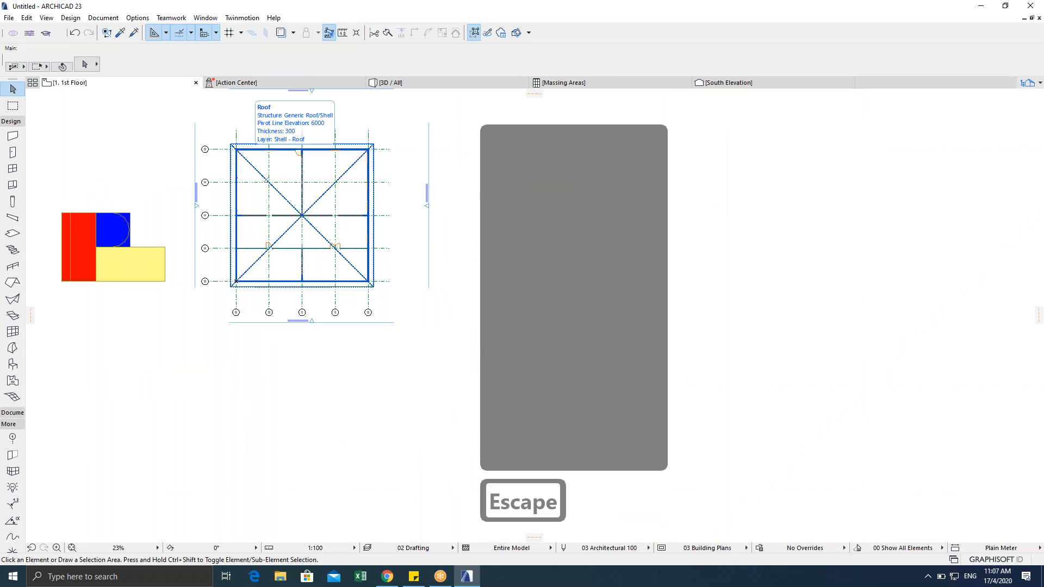
Step: Examine the roofed two-storey building from several sides in the 3D view and return to the 1st floor plan
key(F5)
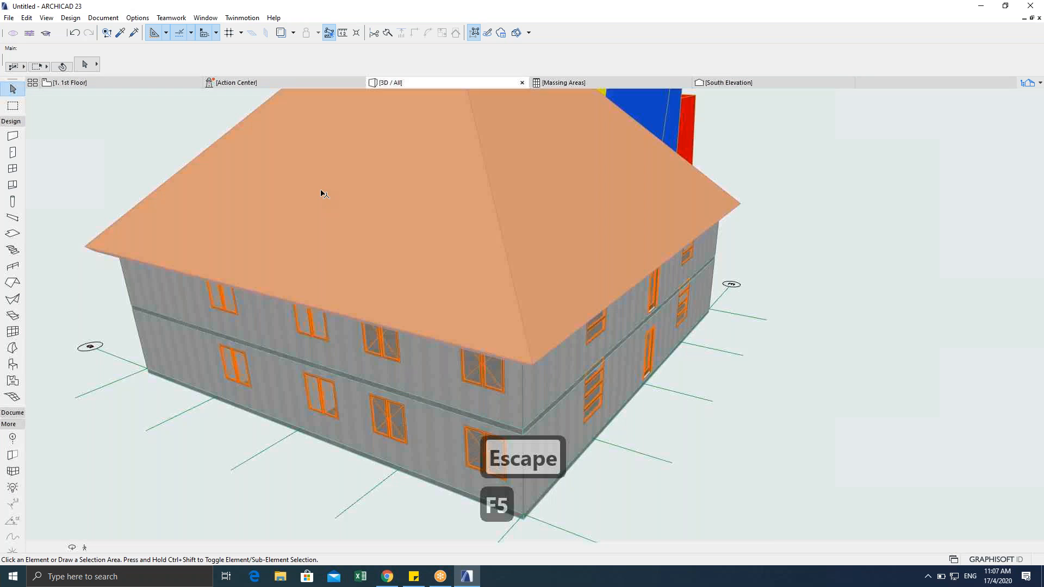
scroll(426, 312, down, 3)
shift+middle_drag(427, 312, 679, 282)
shift+middle_drag(217, 302, 761, 321)
scroll(396, 317, down, 1)
shift+middle_drag(396, 317, 275, 305)
shift+middle_drag(667, 312, 380, 319)
middle_drag(506, 307, 463, 329)
key(Escape)
key(F2)
key(Escape)
scroll(281, 224, up, 4)
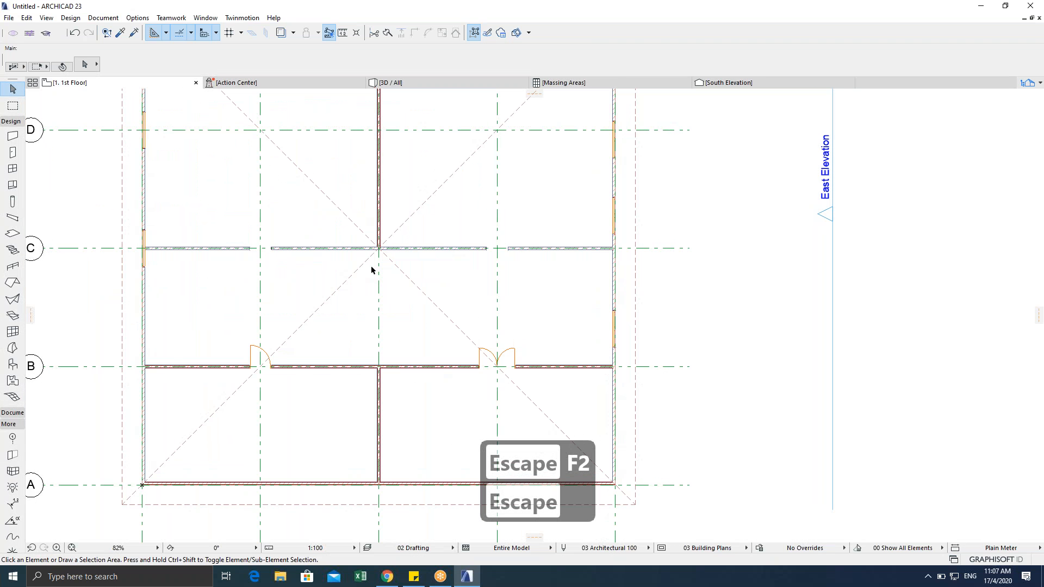
Step: Delete the ground floor's outer wall along gridline A between gridlines 1 and 5
scroll(370, 274, down, 4)
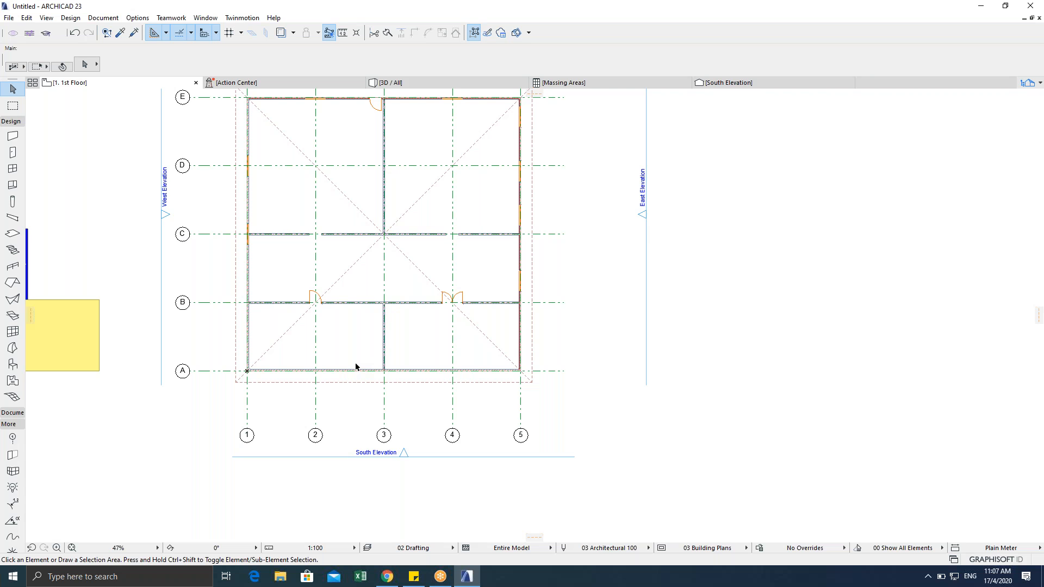
key(ctrl+Down)
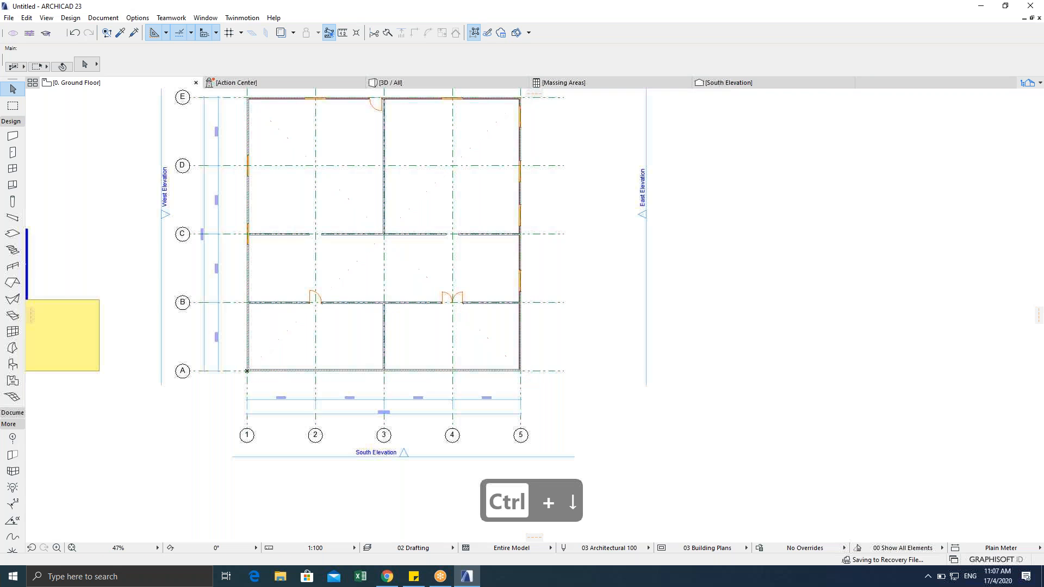
scroll(353, 391, up, 5)
click(354, 389)
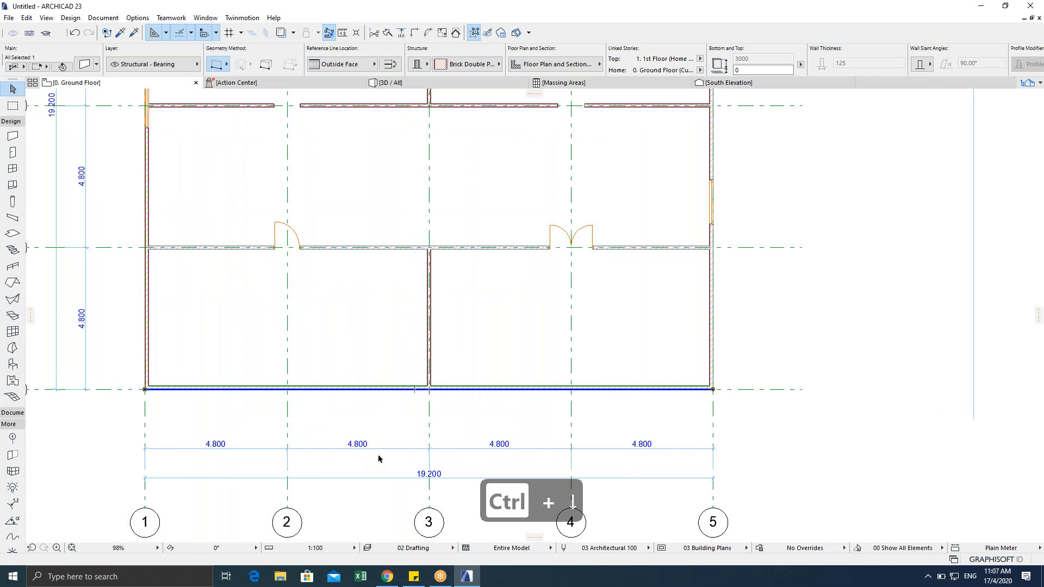
key(Delete)
scroll(494, 419, down, 3)
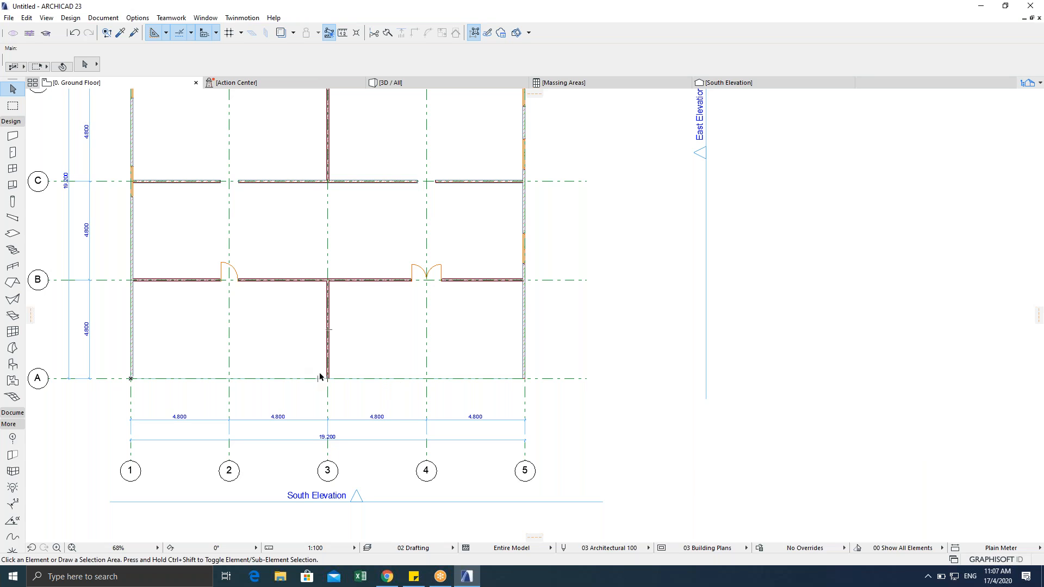
scroll(422, 382, down, 2)
middle_drag(421, 382, 497, 427)
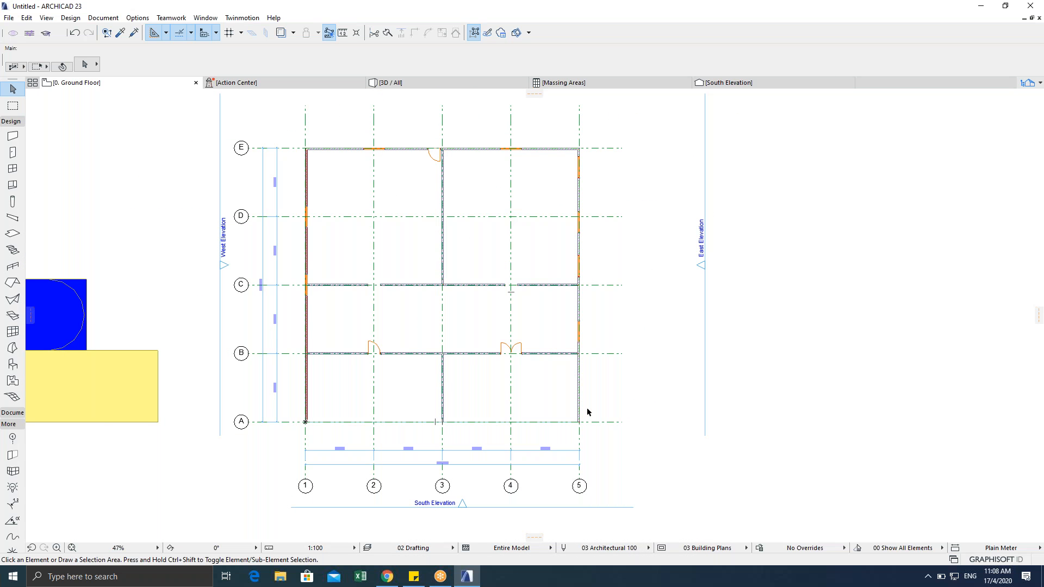
Step: Inspect the ground floor's open side along gridline A in the 3D view and return to the ground floor plan
key(F5)
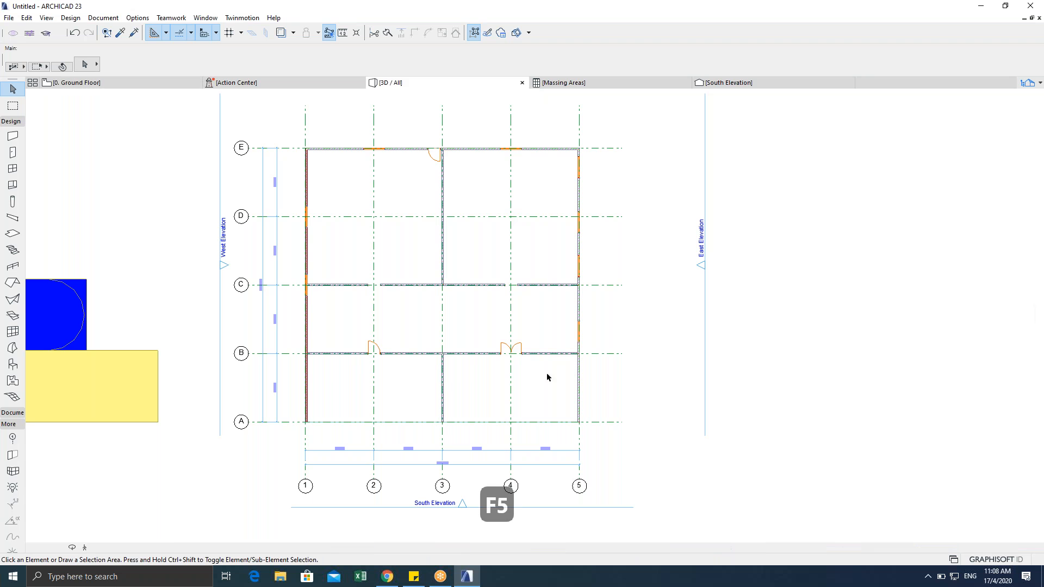
scroll(461, 352, down, 3)
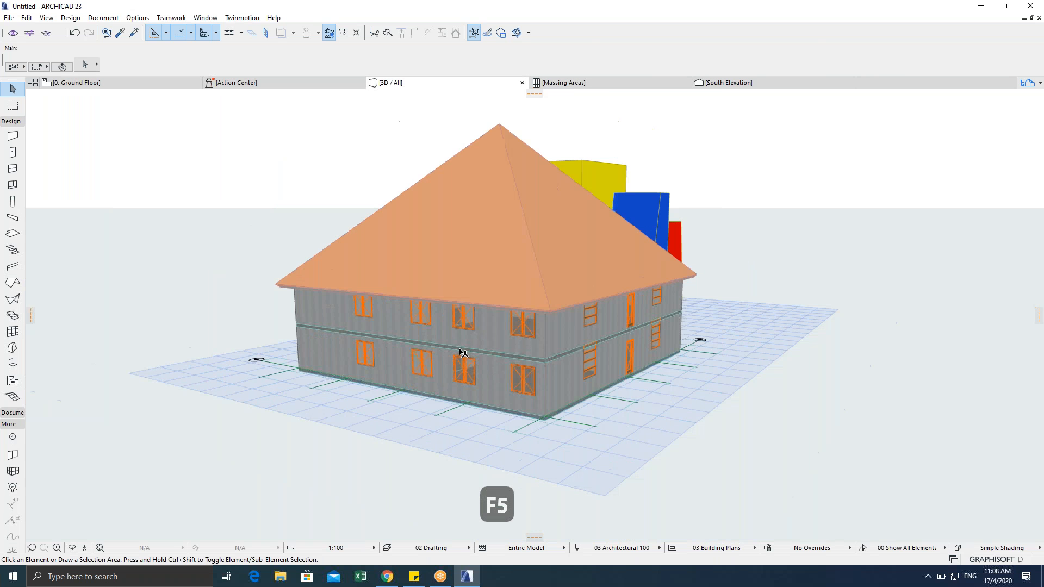
shift+middle_drag(429, 367, 724, 333)
shift+middle_drag(304, 294, 406, 377)
scroll(470, 373, up, 3)
key(Escape)
key(F2)
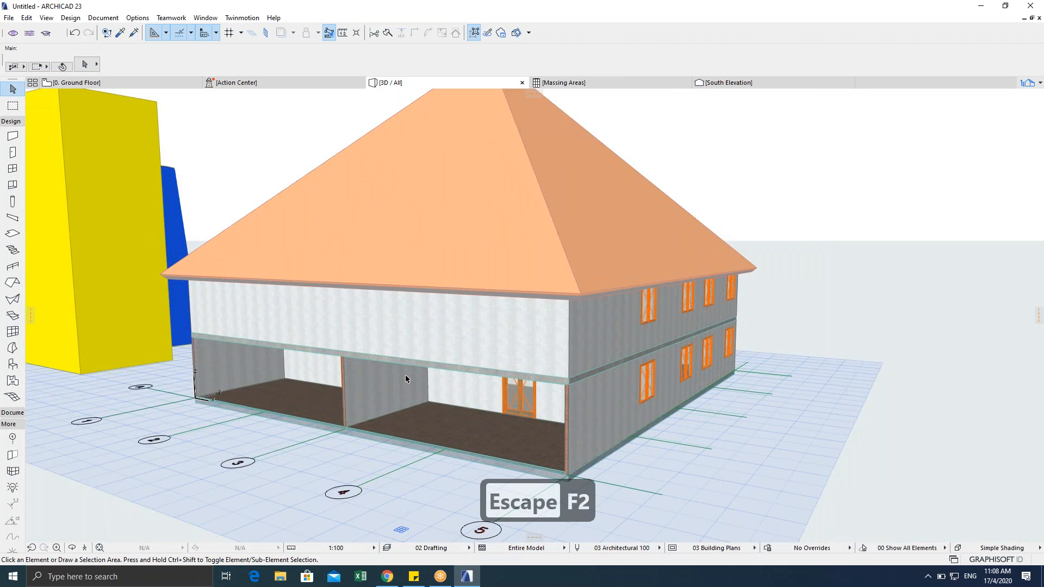
key(Escape)
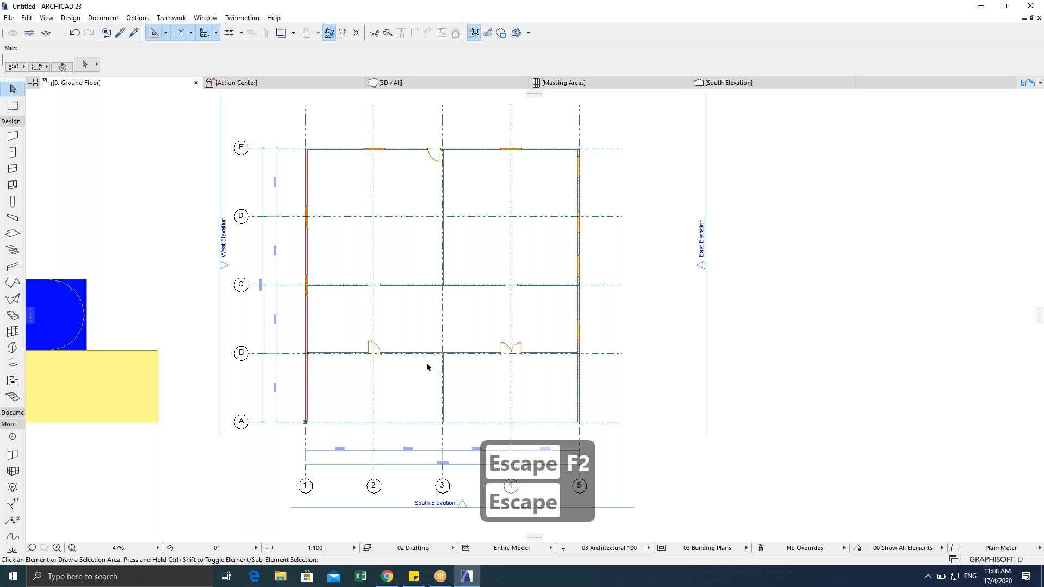
Step: On the 1st floor, set the Window tool's default to Triple Window with Side Transoms 23
key(ctrl+Up)
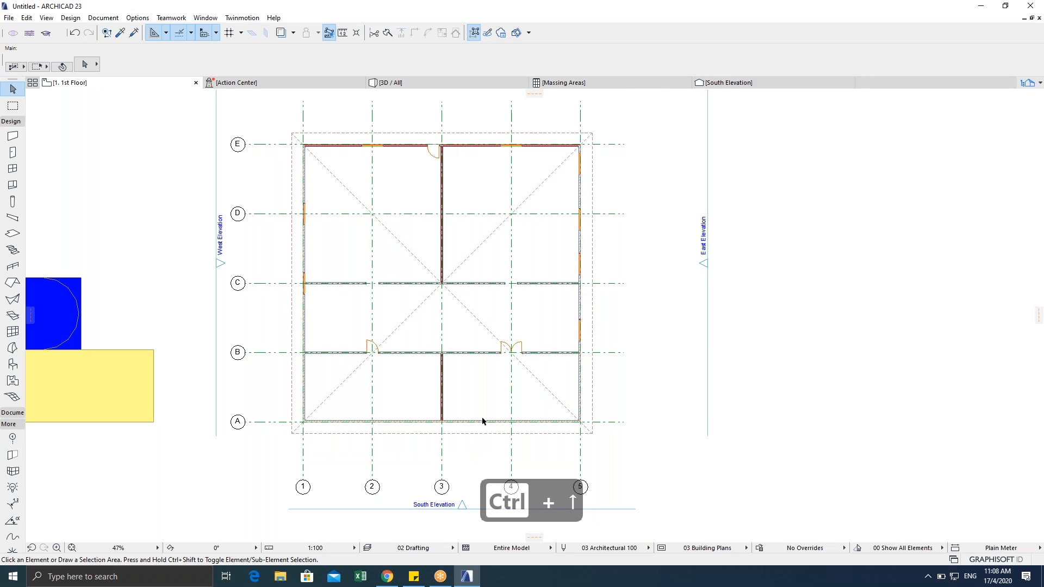
scroll(482, 421, up, 3)
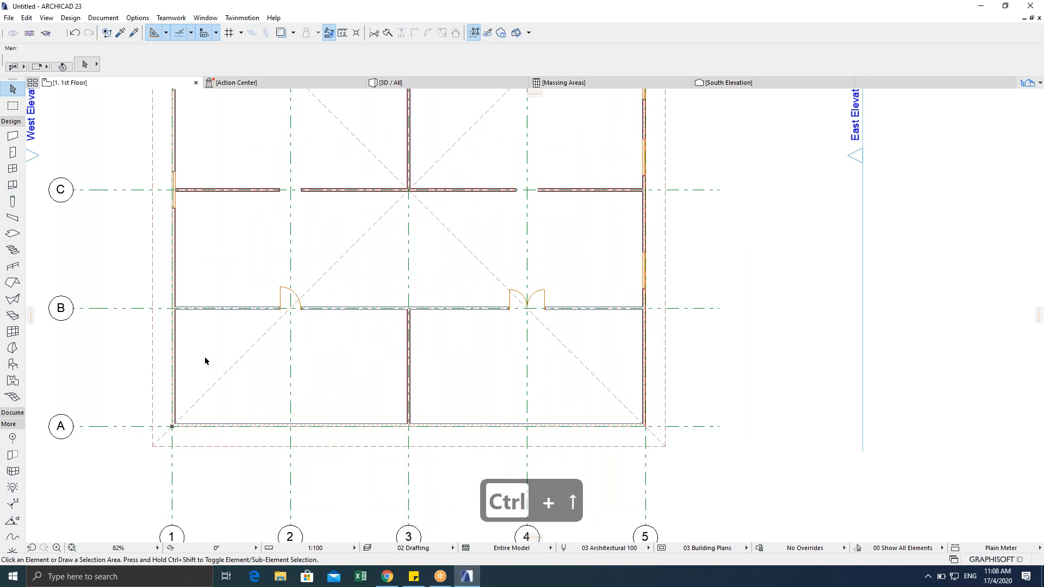
click(9, 171)
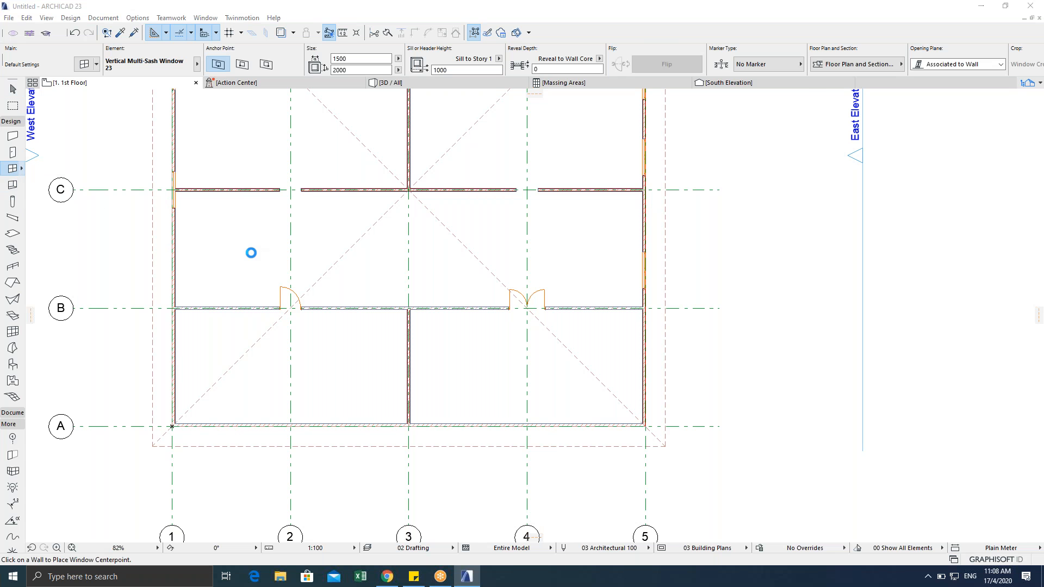
scroll(487, 396, up, 3)
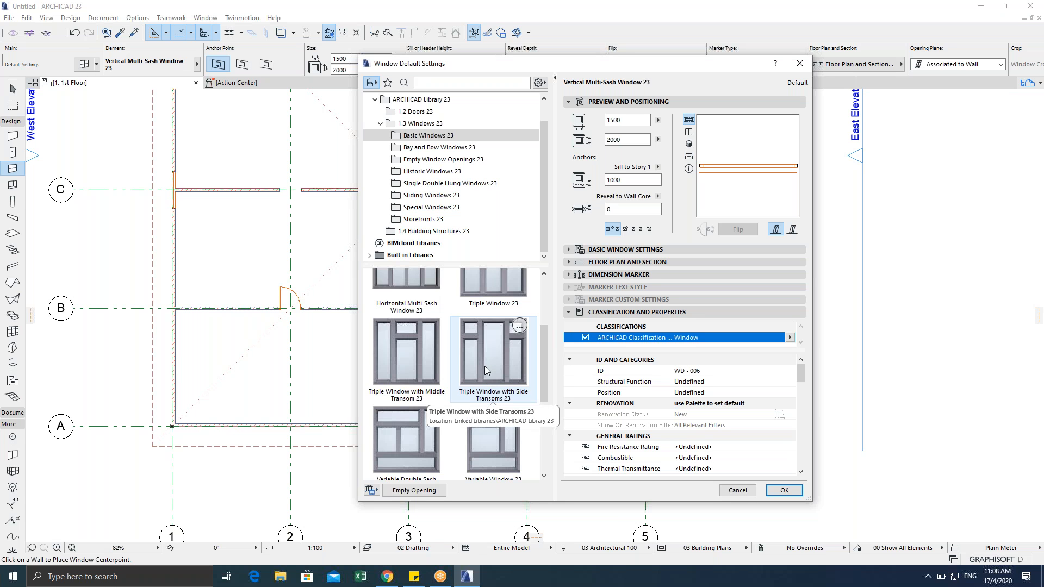
click(484, 366)
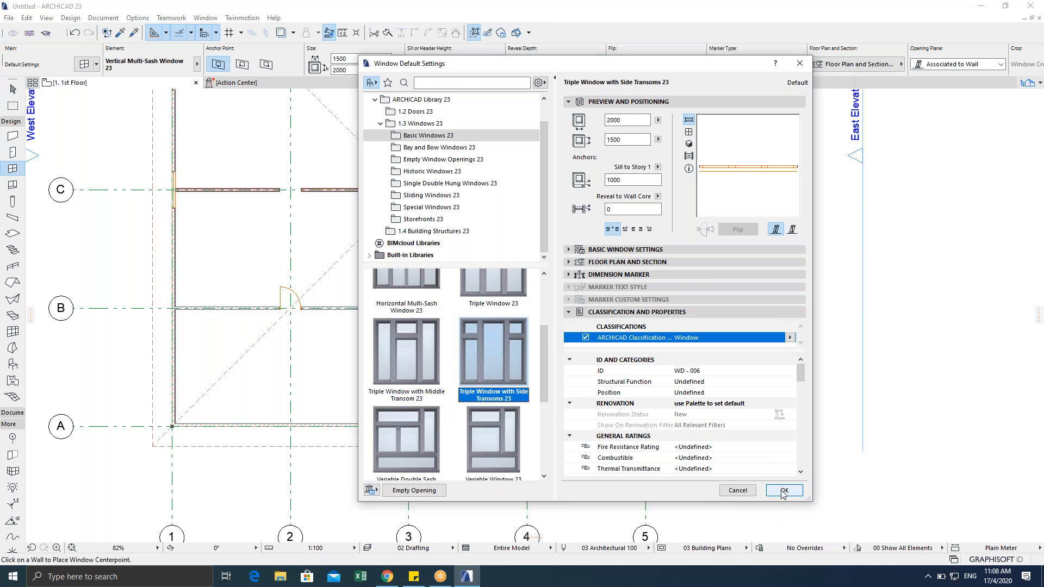
click(783, 491)
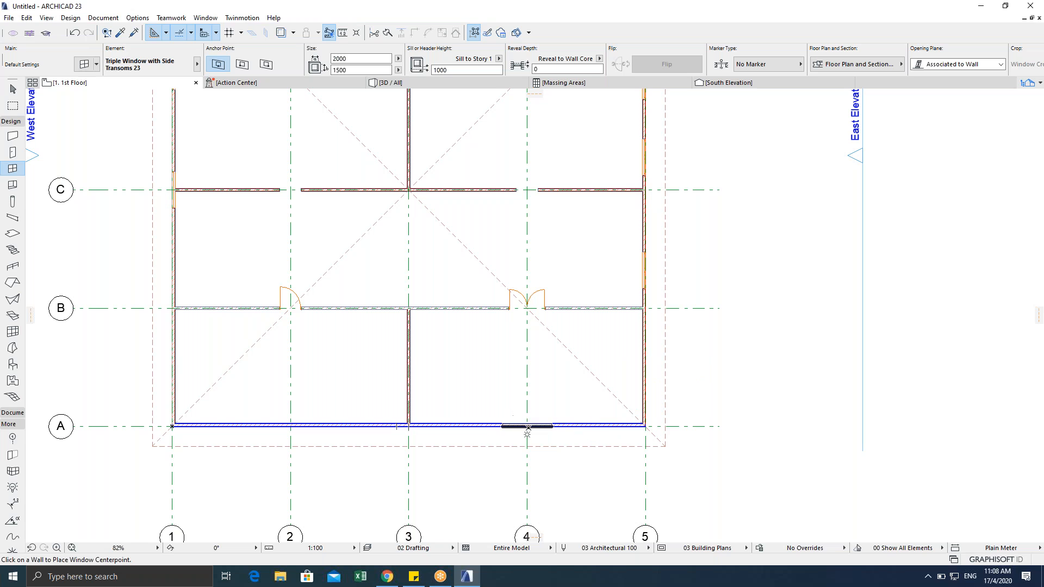
Step: Place two triple windows in the 1st floor wall along gridline A, centred on gridlines 4 and 2
click(527, 428)
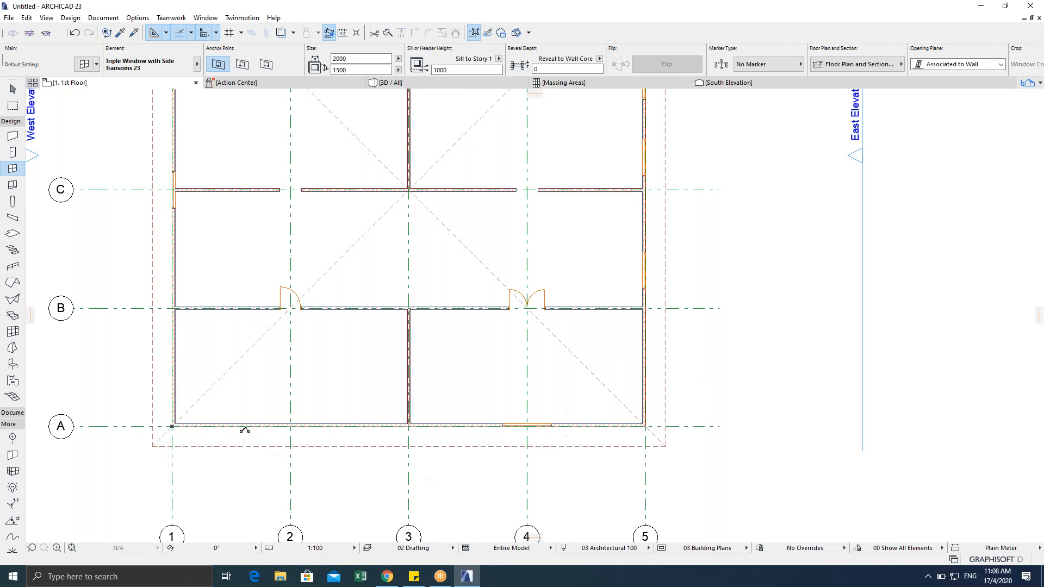
click(290, 427)
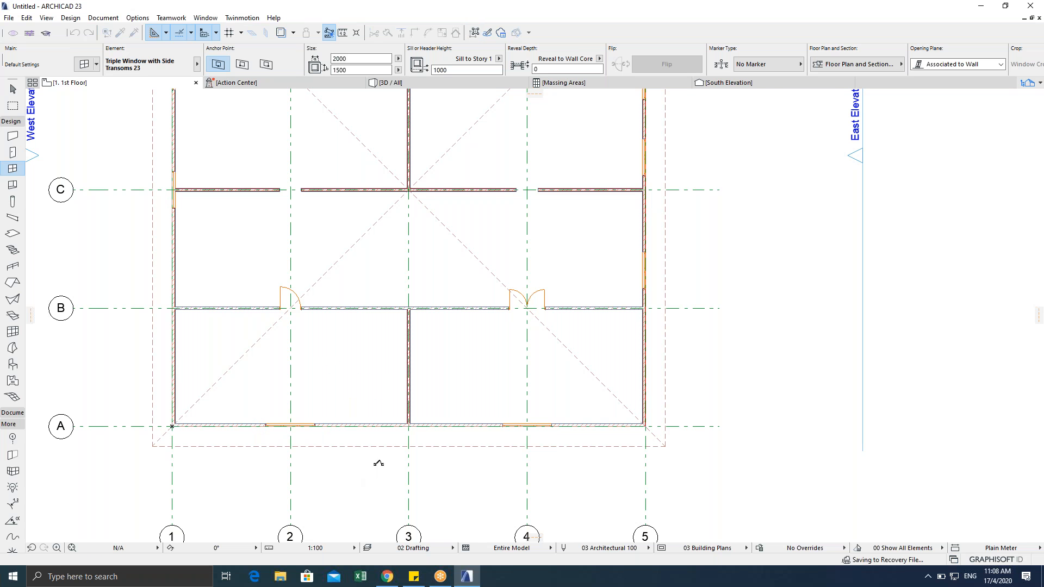
scroll(375, 471, down, 2)
middle_drag(393, 474, 434, 524)
middle_drag(507, 397, 526, 362)
key(Escape)
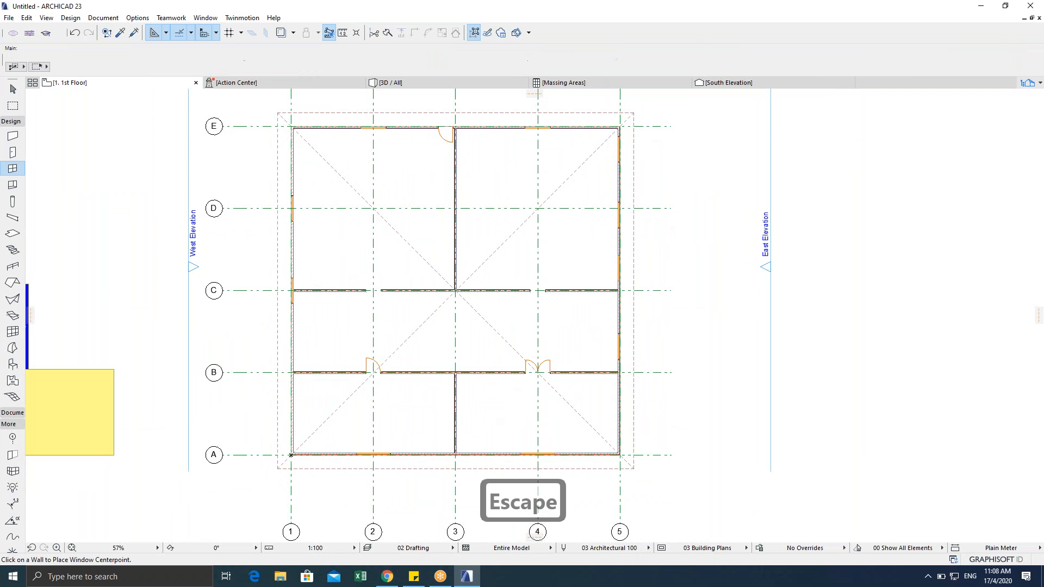
Step: Check the two 1st floor windows on the gridline A side in the 3D view and return to the 1st floor plan
key(F5)
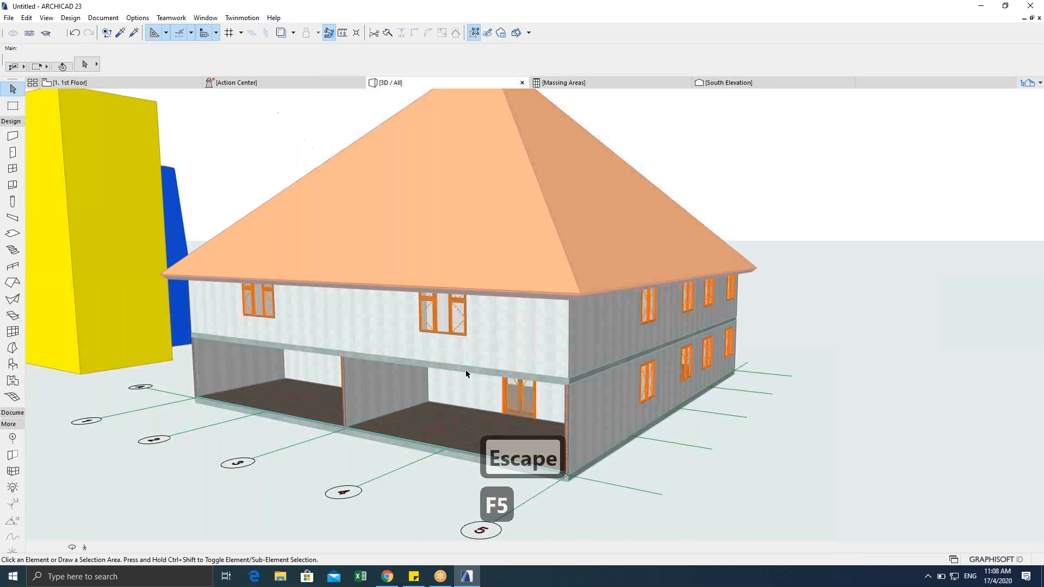
shift+middle_drag(380, 353, 407, 335)
scroll(459, 358, up, 1)
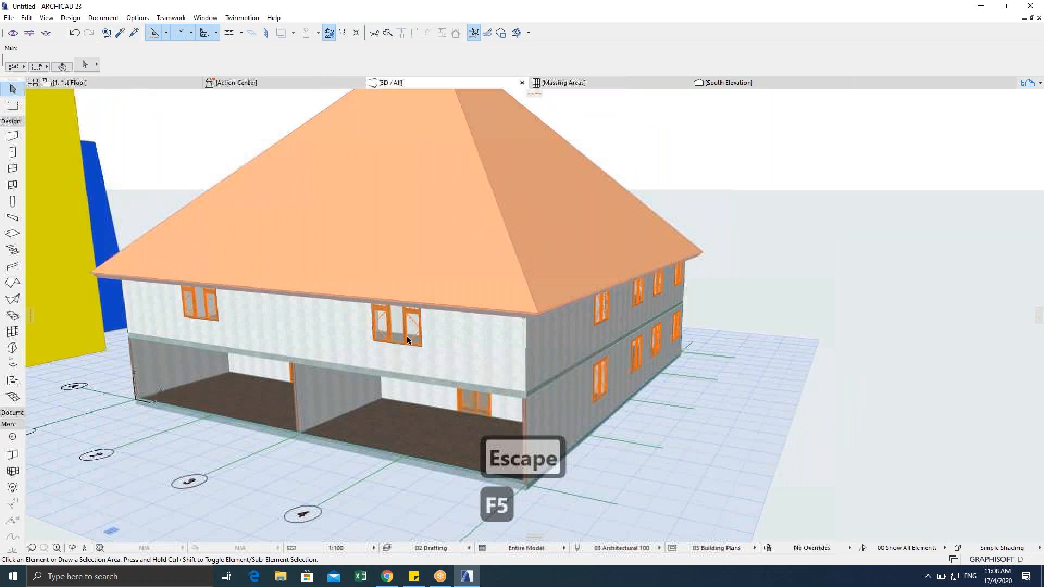
key(Escape)
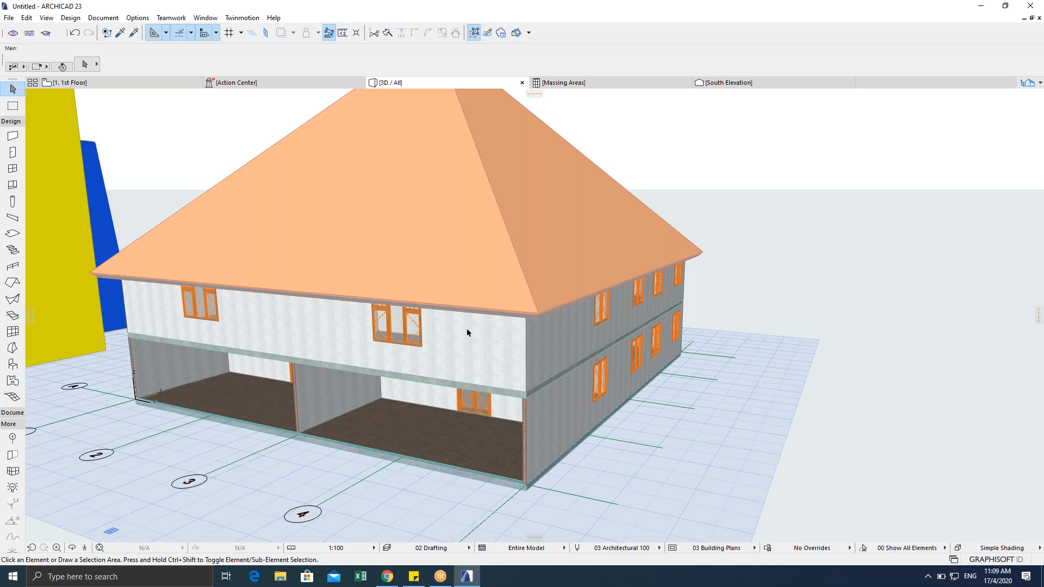
key(Escape)
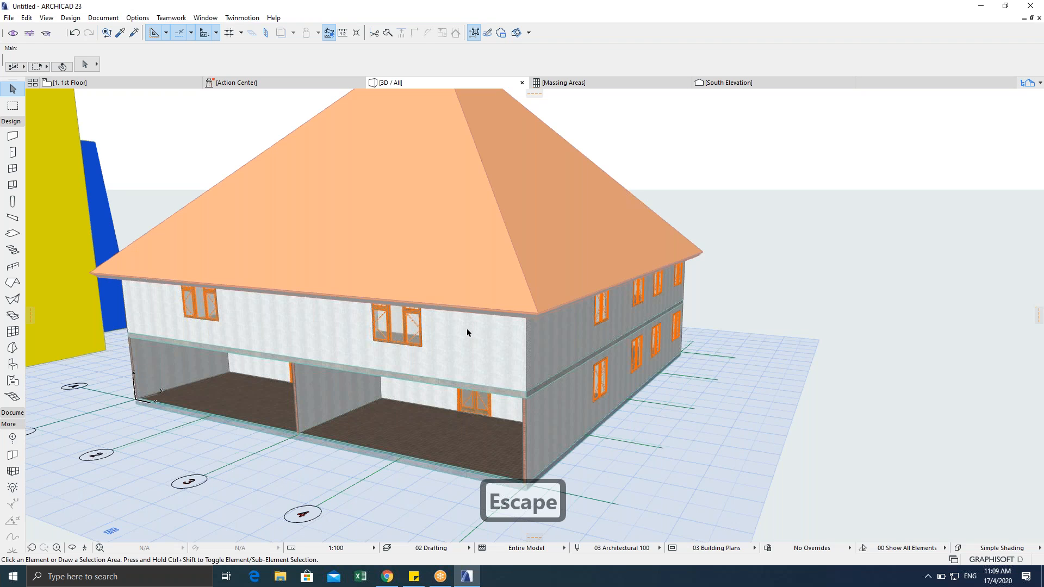
key(F2)
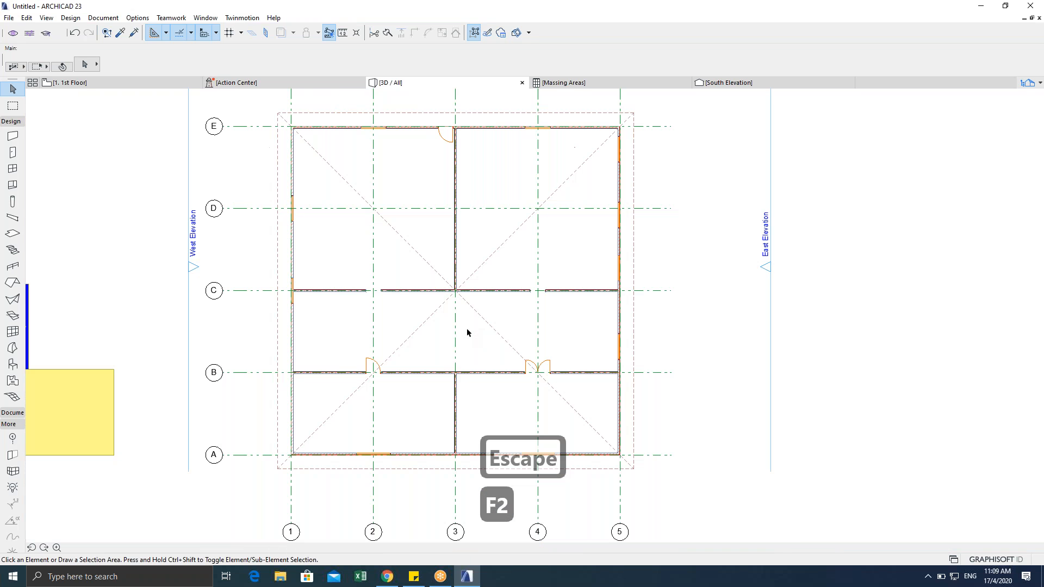
key(Escape)
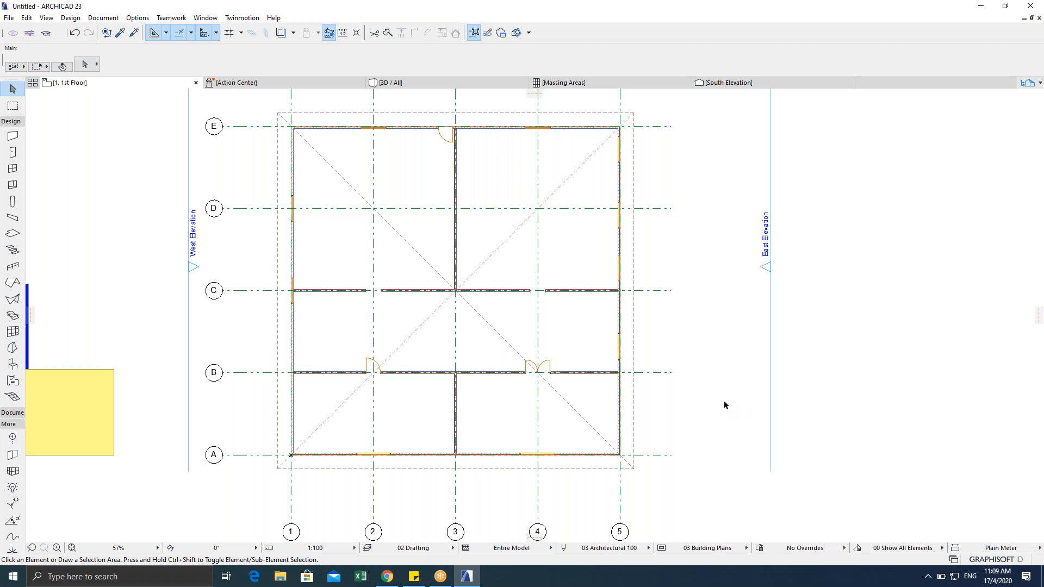
key(Escape)
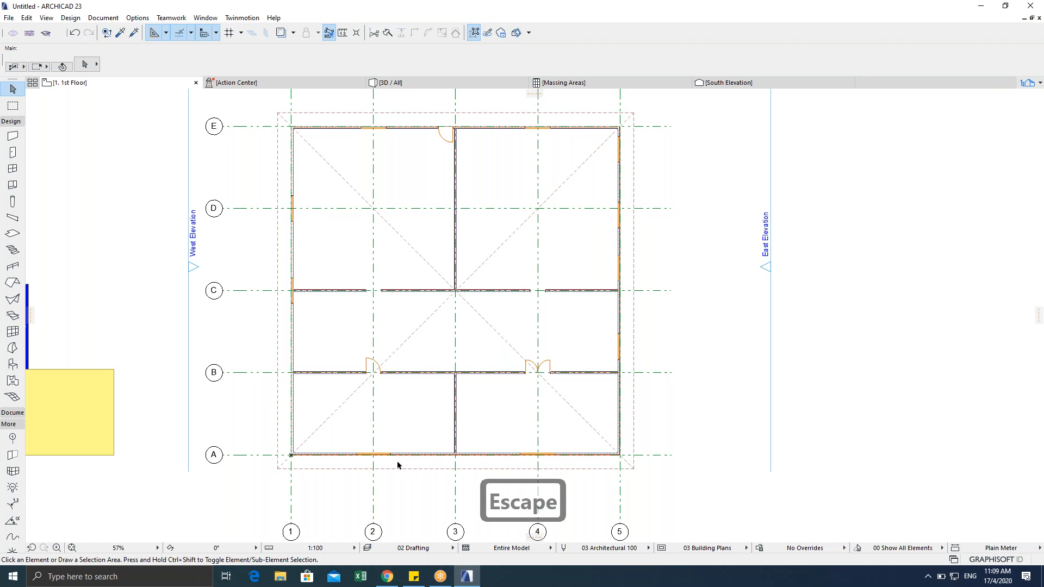
click(361, 457)
key(ctrl+t)
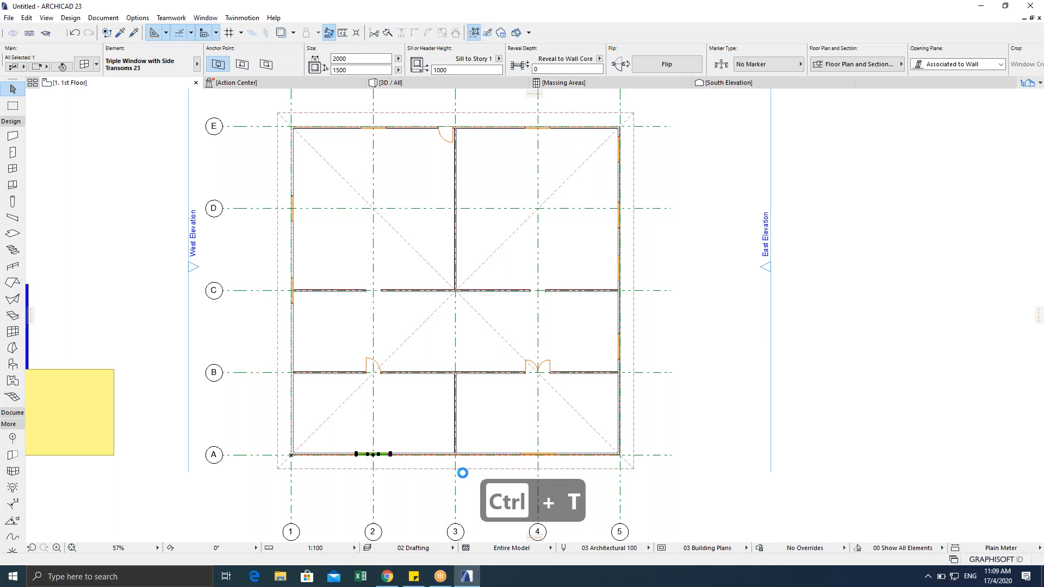
key(Escape)
key(Escape)
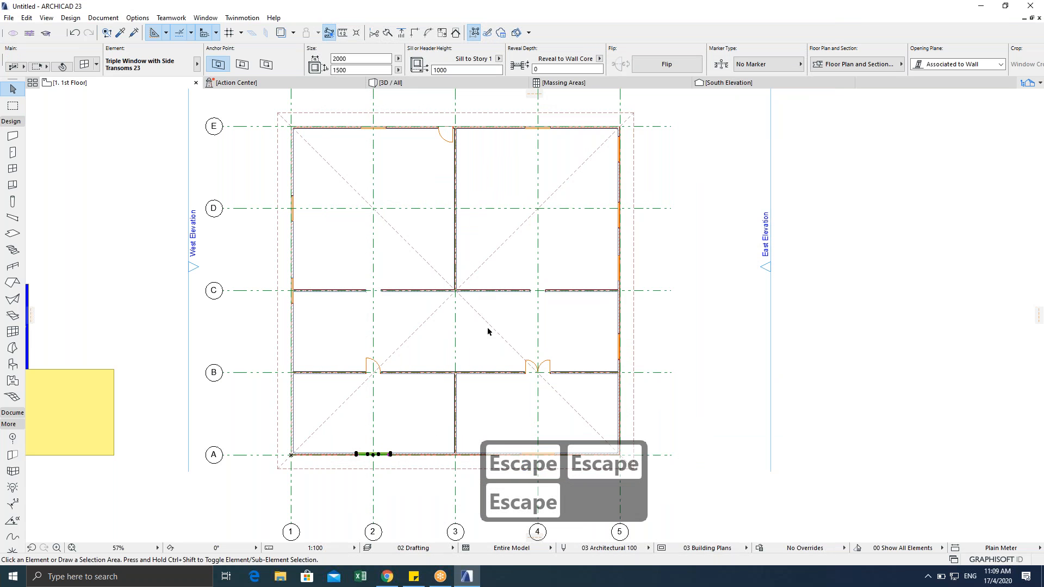
Step: Examine the element ID in the settings of the 1st floor triple window centred on gridline 4, and close them without changes
scroll(483, 318, down, 3)
middle_drag(468, 261, 420, 143)
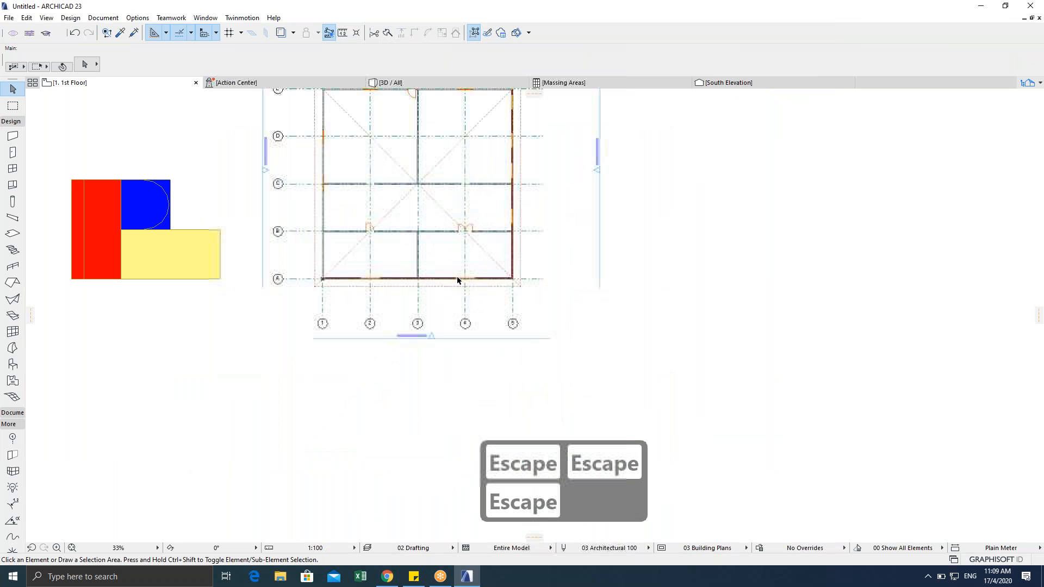
scroll(456, 278, up, 6)
click(455, 282)
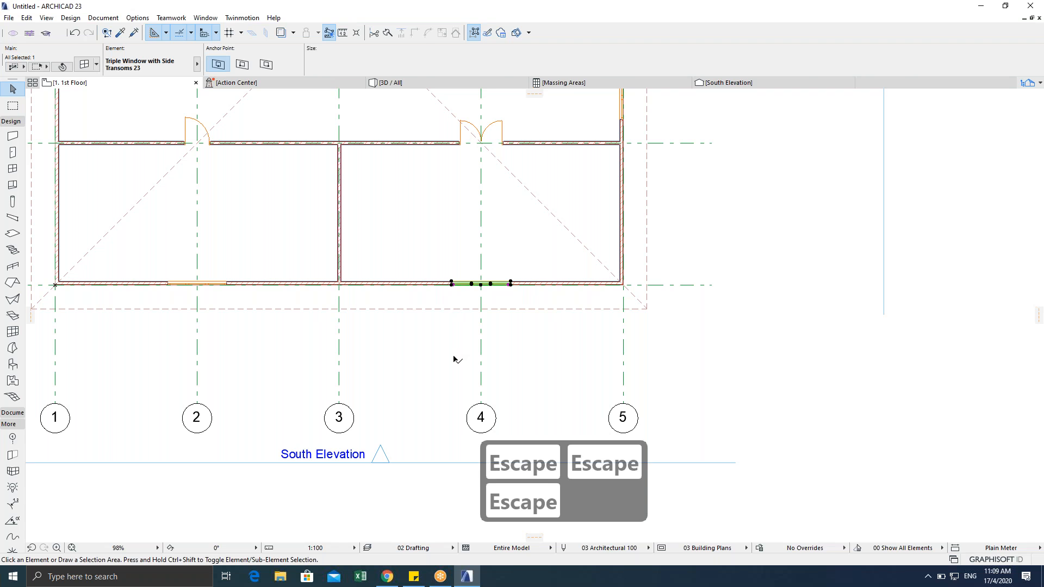
key(ctrl+t)
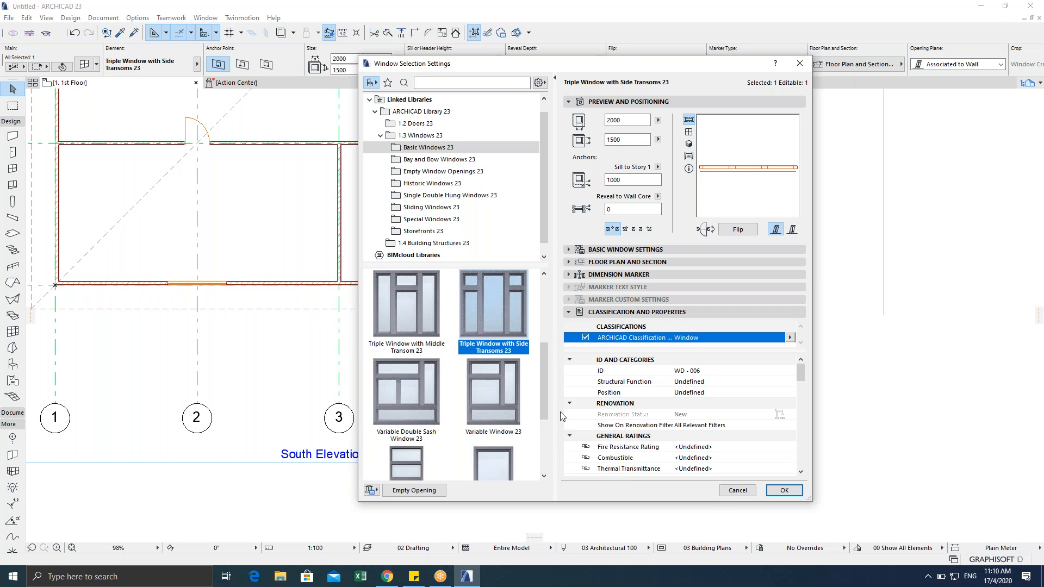
key(Escape)
key(Escape)
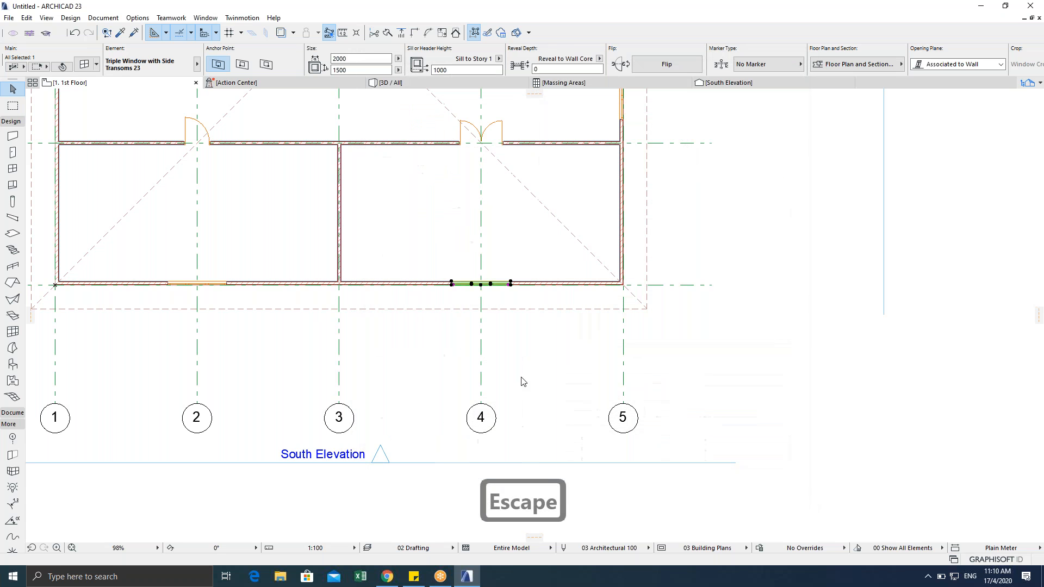
key(Escape)
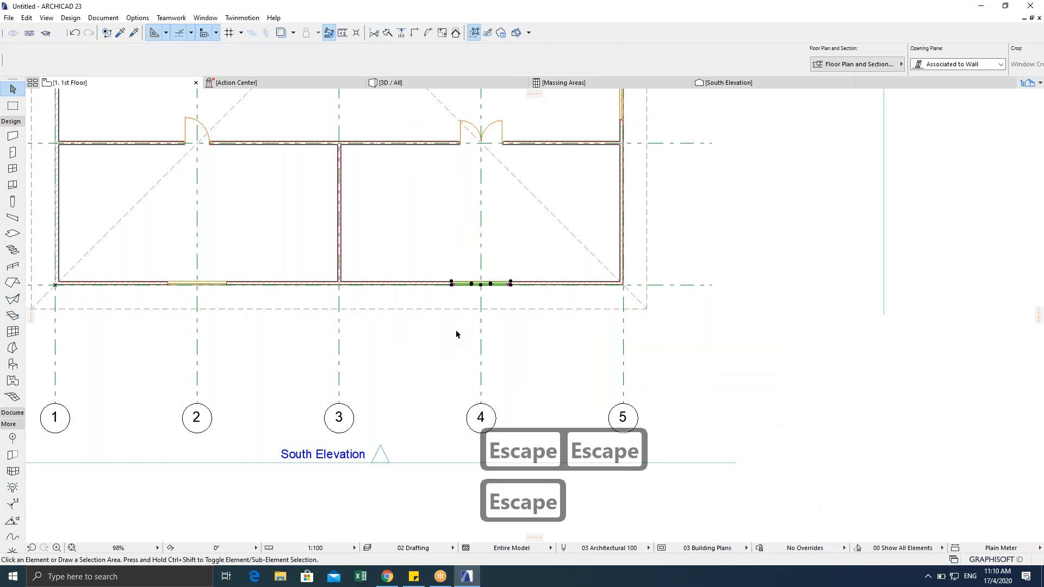
middle_drag(426, 345, 437, 396)
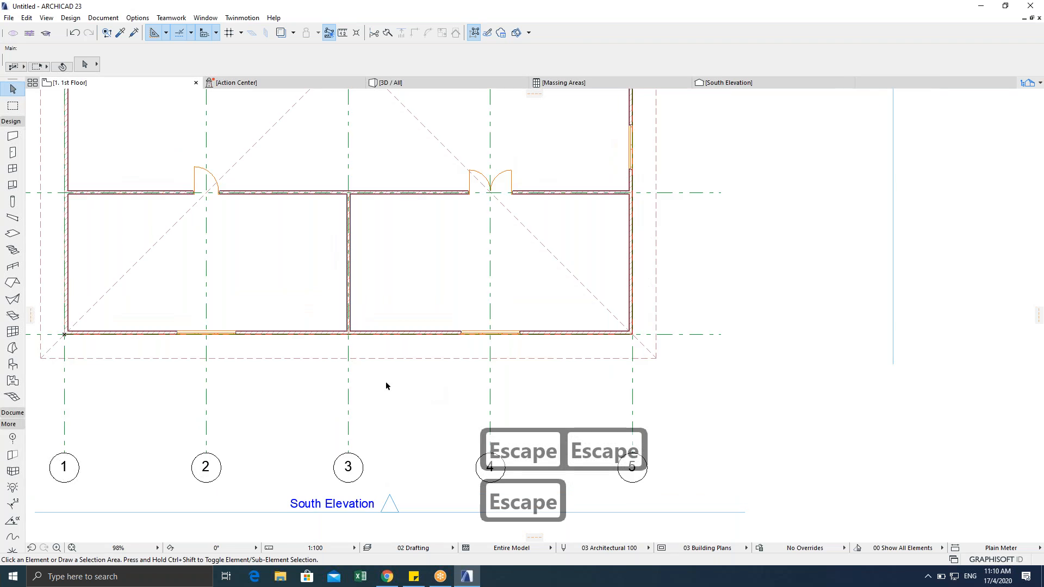
Step: On the ground floor, examine the element ID of the double door where gridlines B and 4 cross, leaving its settings unchanged
scroll(382, 379, down, 1)
middle_drag(382, 379, 463, 388)
key(ctrl+Down)
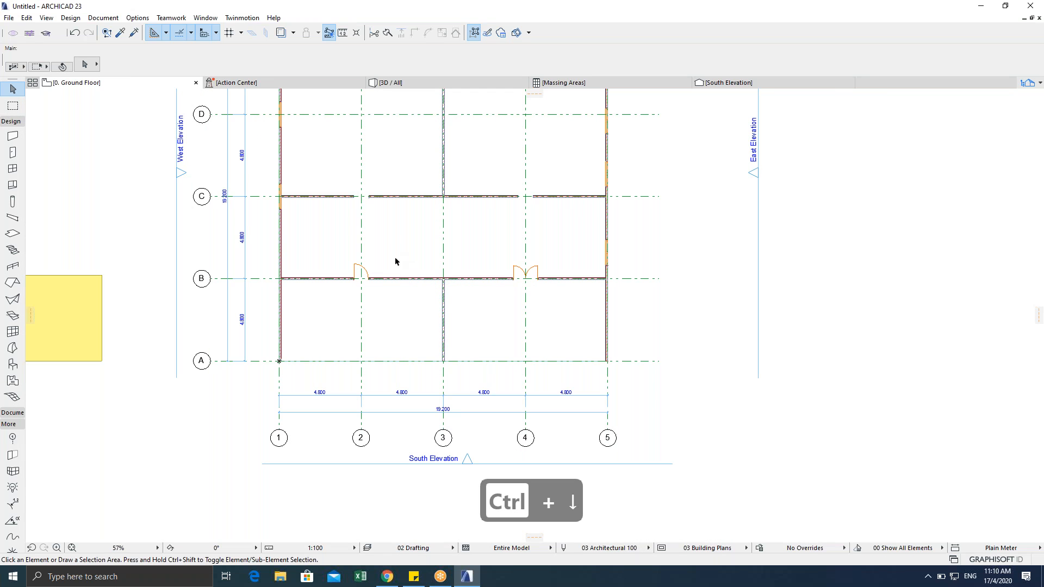
scroll(488, 289, up, 3)
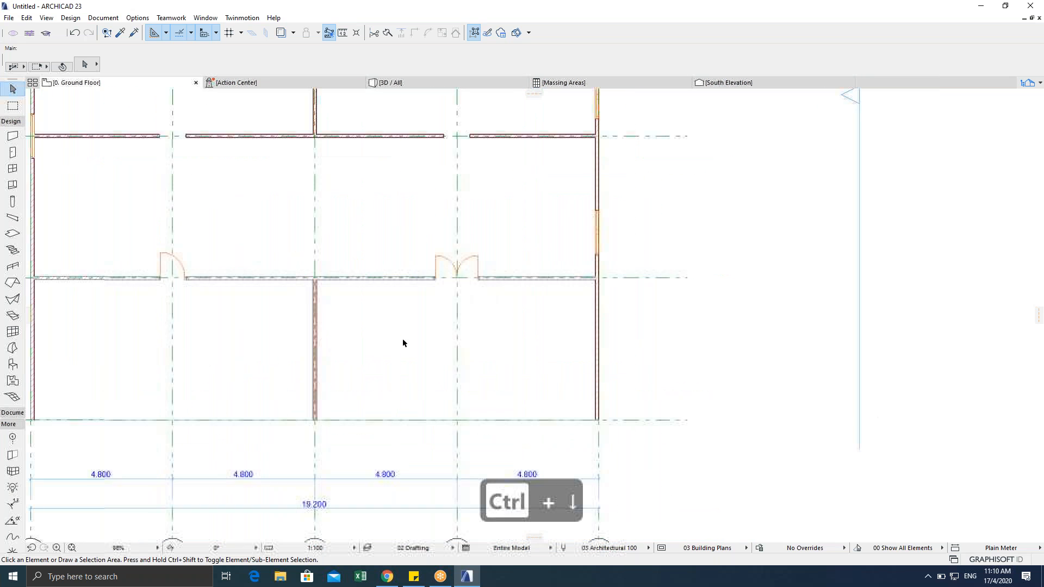
click(435, 278)
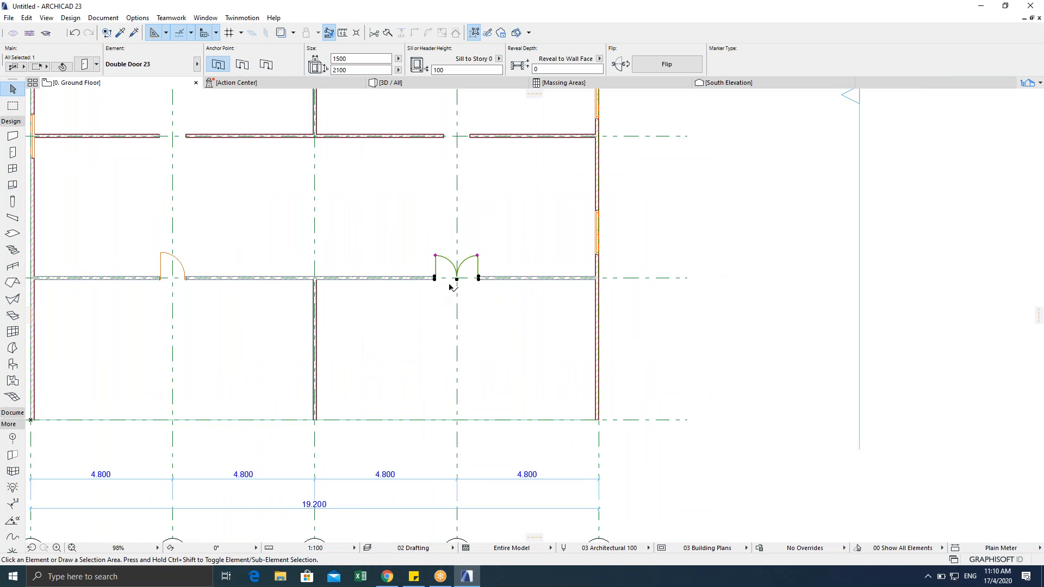
scroll(438, 290, up, 2)
scroll(438, 290, up, 3)
key(ctrl+t)
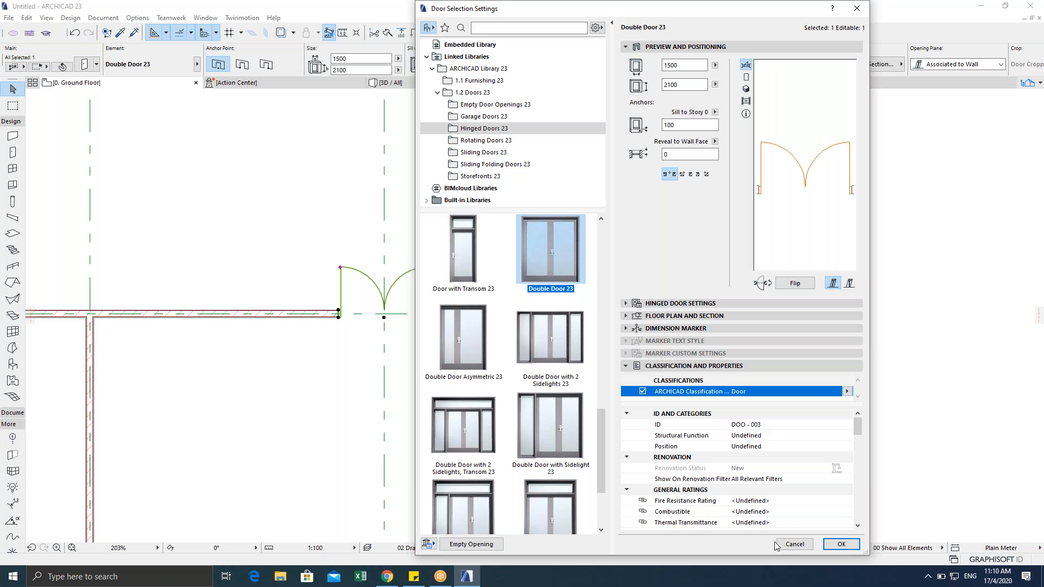
click(793, 545)
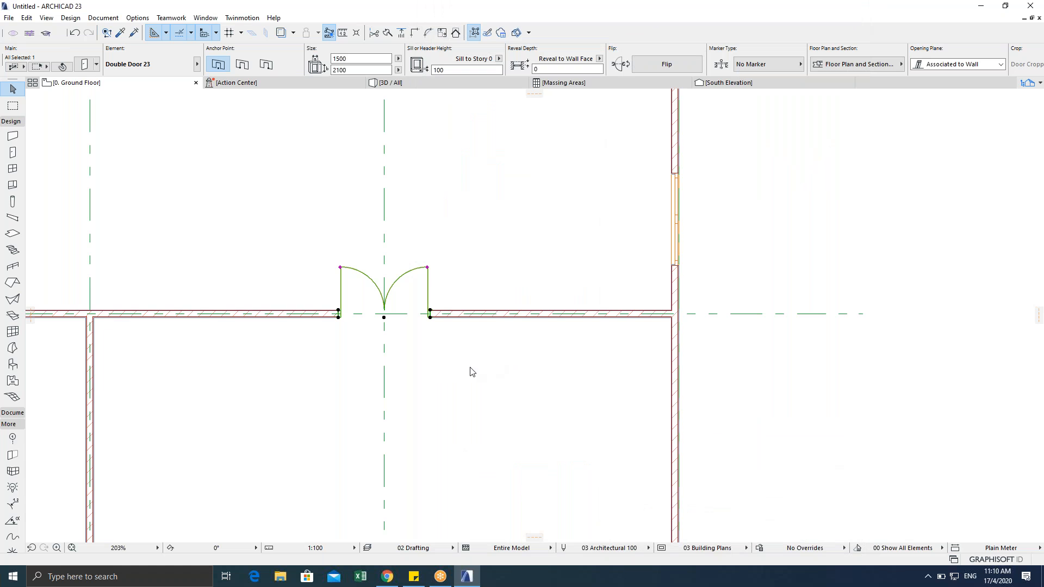
Step: Drag a copy of the double door about 3100 mm along the gridline B wall towards gridline 5 and check the copy's ID
key(ctrl+shift+d)
click(430, 317)
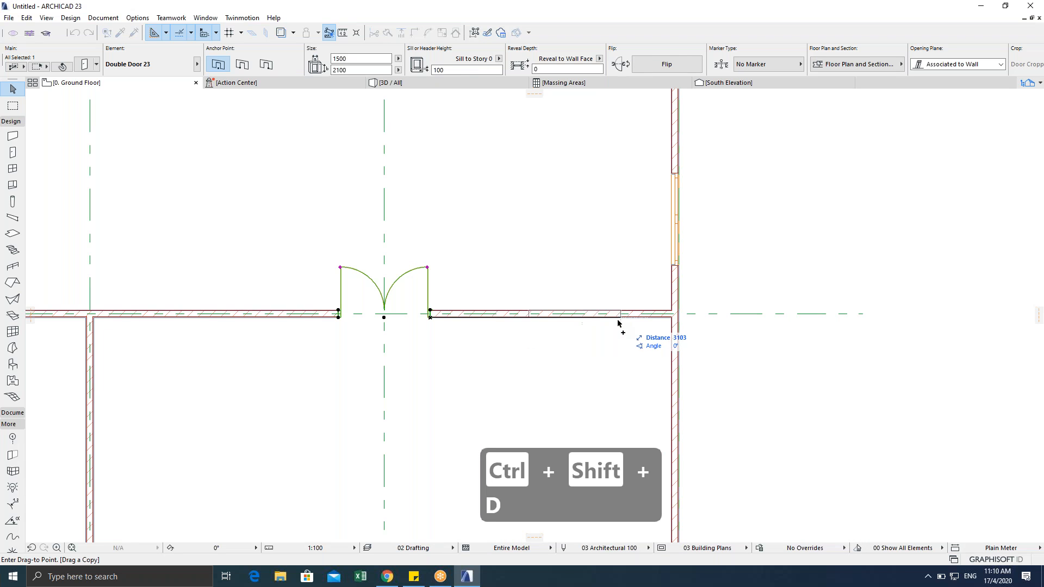
click(617, 318)
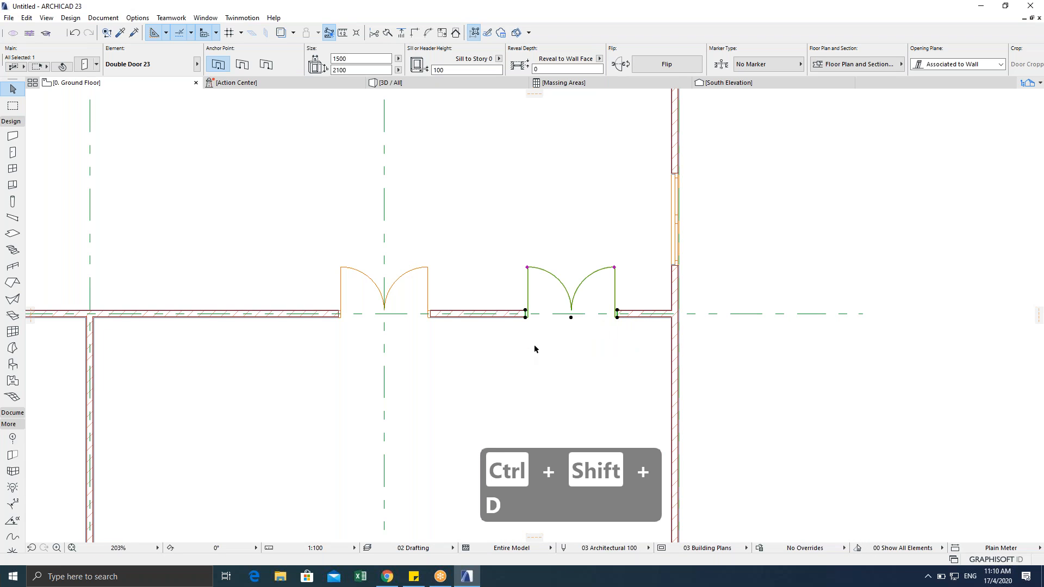
key(ctrl+t)
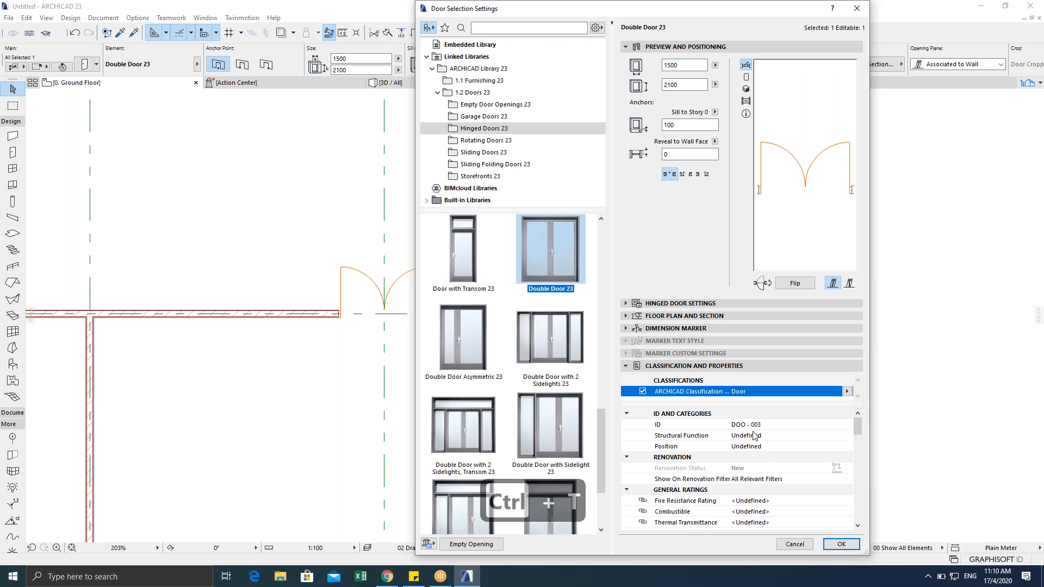
click(841, 544)
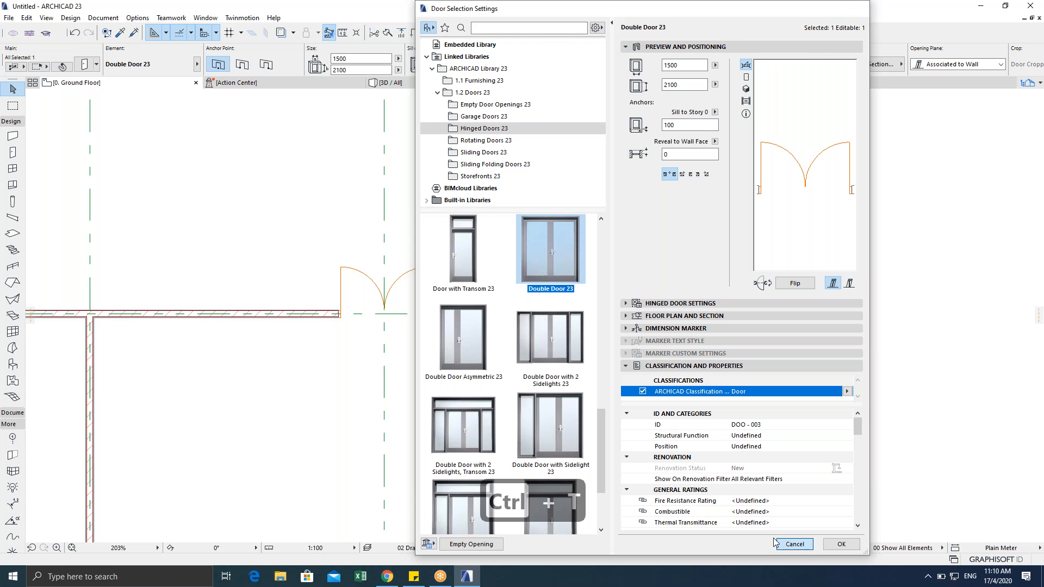
Step: Multiply the copied door with 1 copy into the gridline B wall between gridlines 3 and 4, and check the new door's ID
scroll(502, 365, down, 4)
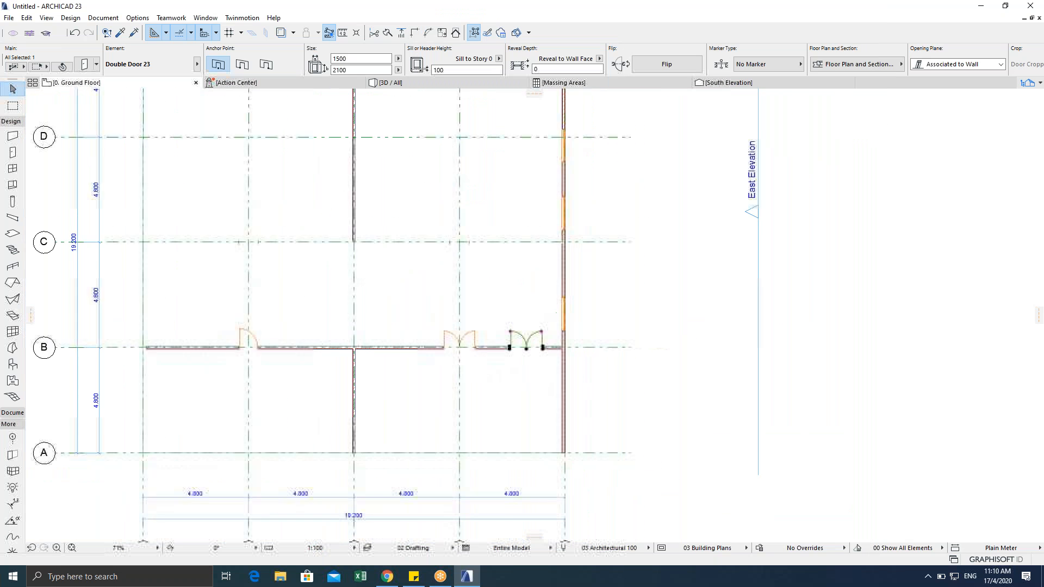
middle_drag(428, 366, 575, 379)
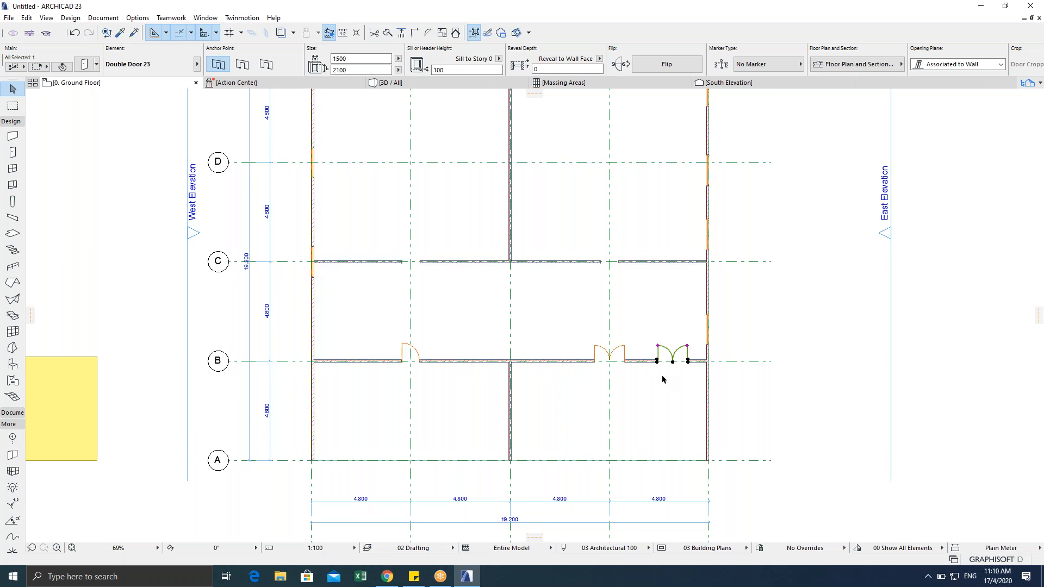
scroll(664, 377, up, 2)
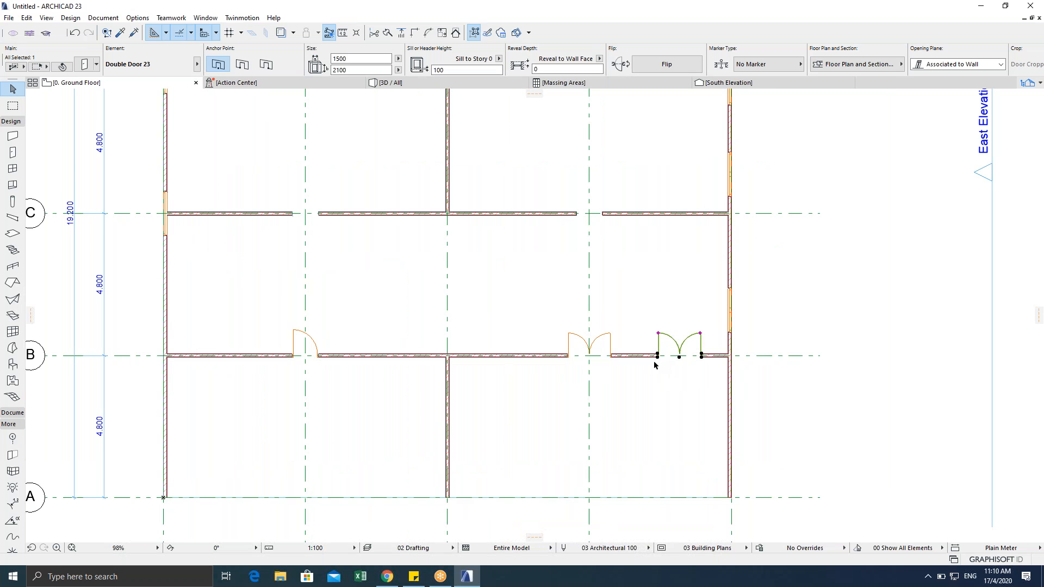
key(ctrl+u)
text(1)
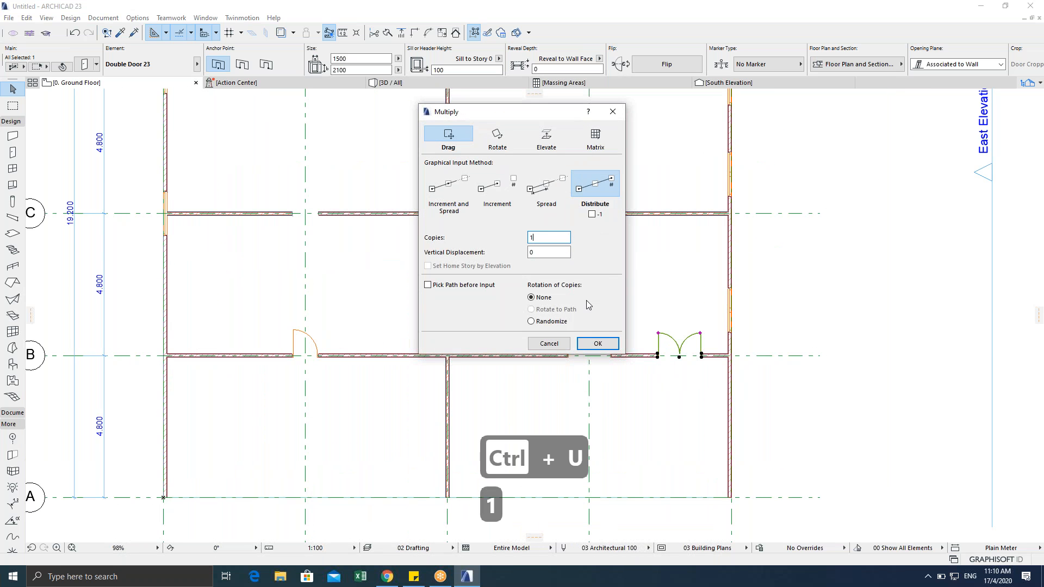
click(597, 342)
click(669, 375)
click(493, 383)
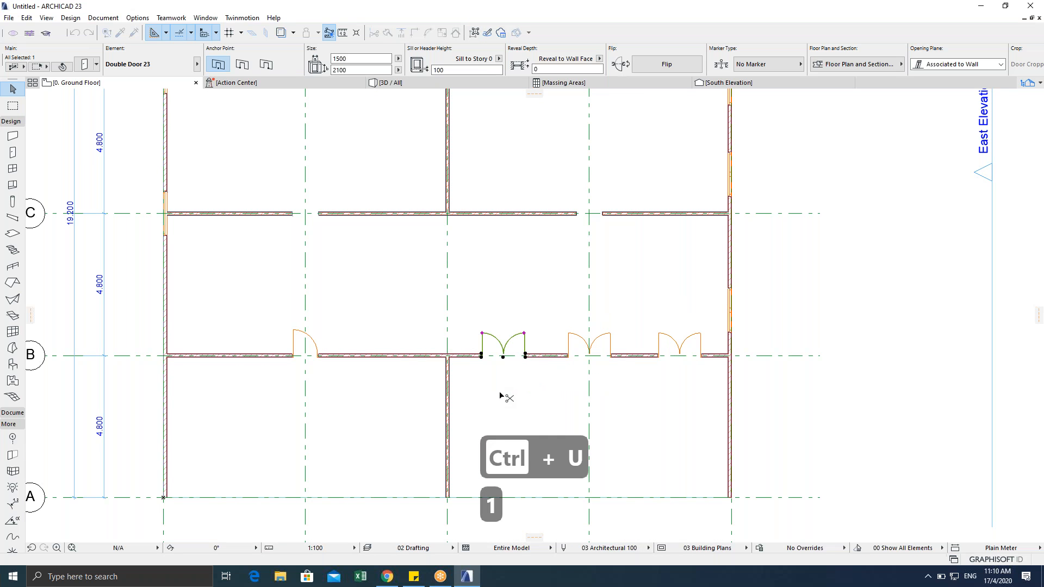
key(ctrl+t)
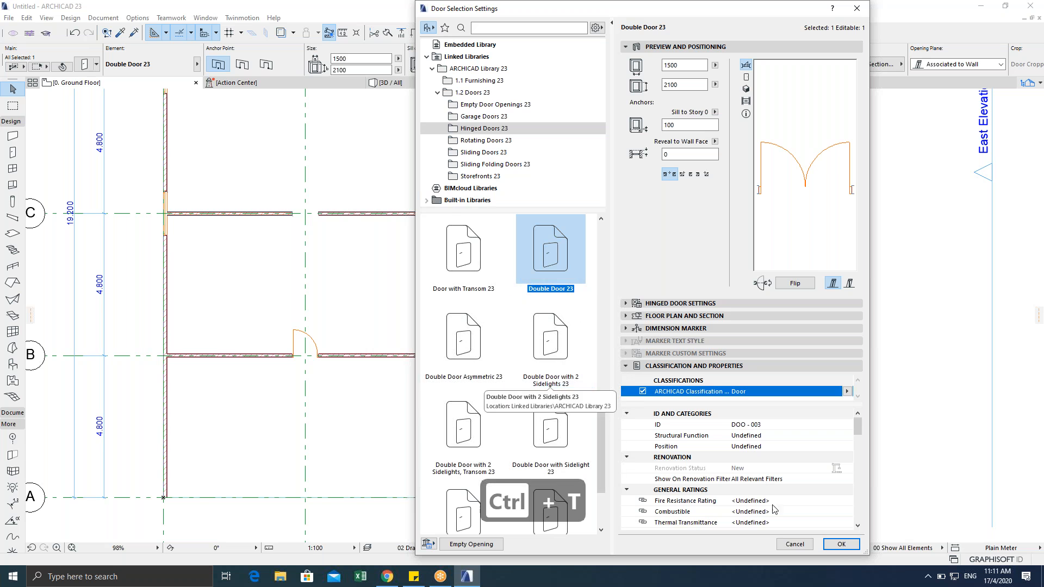
click(795, 544)
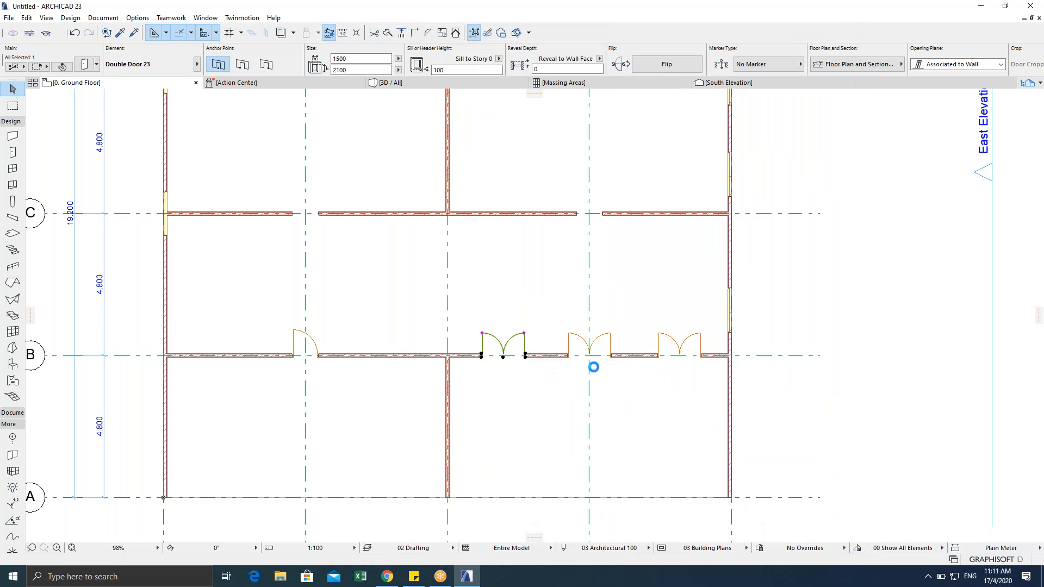
scroll(608, 377, up, 3)
scroll(518, 369, up, 2)
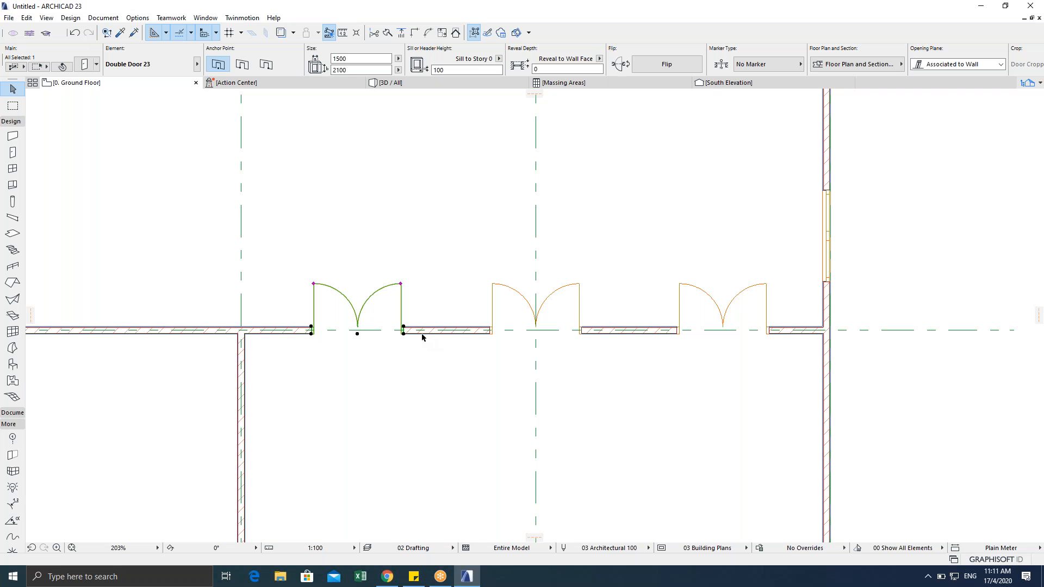
scroll(423, 337, down, 2)
scroll(423, 337, down, 2)
scroll(361, 333, up, 3)
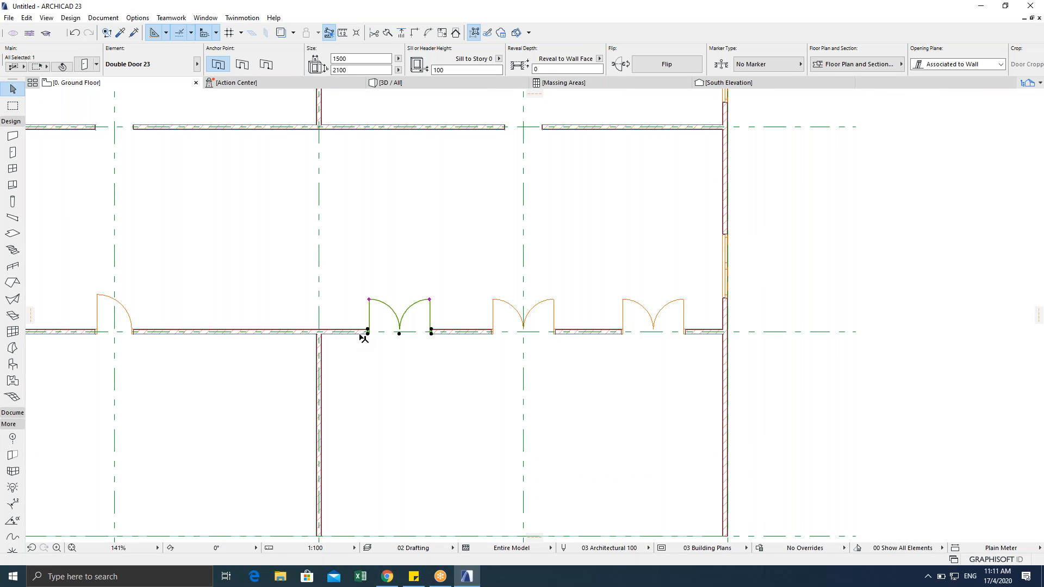
scroll(531, 350, up, 1)
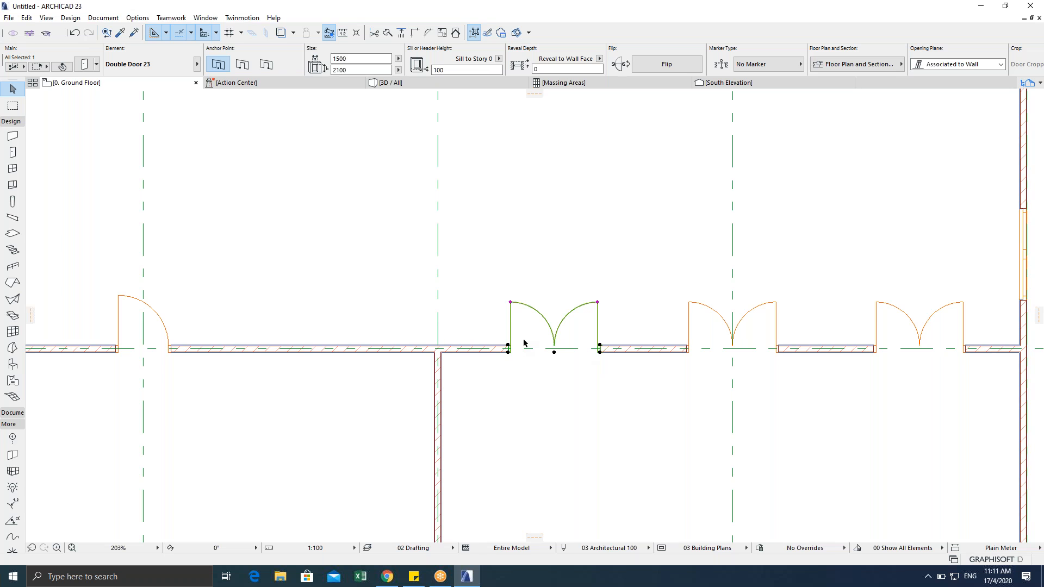
scroll(501, 341, up, 3)
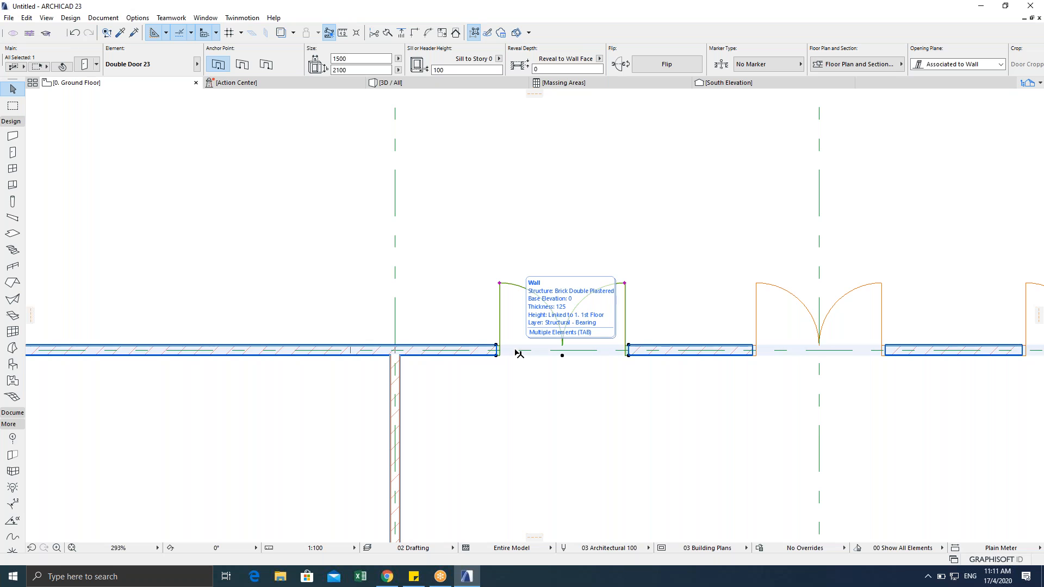
middle_drag(518, 353, 663, 363)
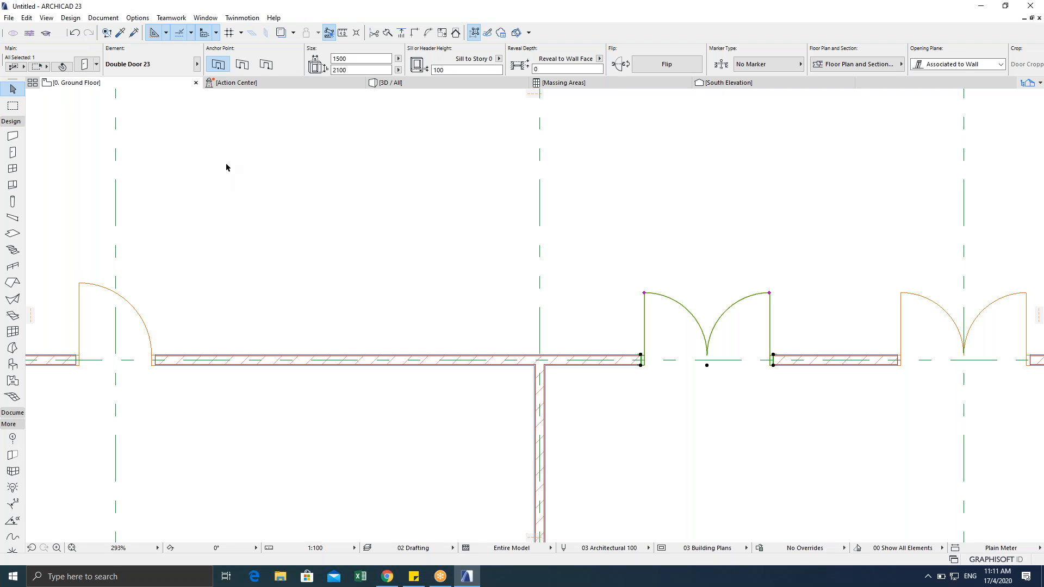
Step: Turn off the work environment preference that assigns a new element ID to each new element
click(95, 18)
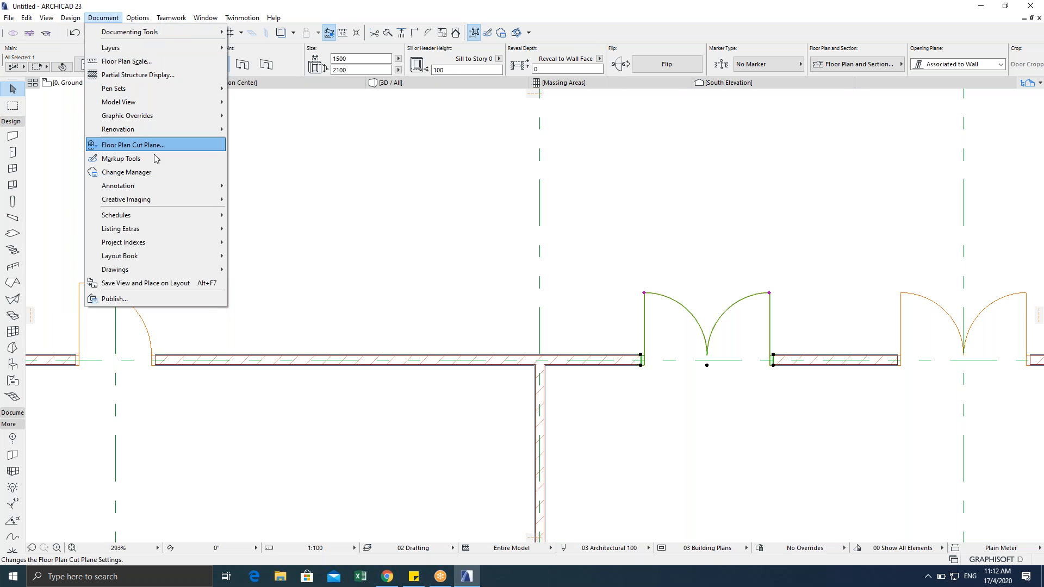
mouse_move(145, 25)
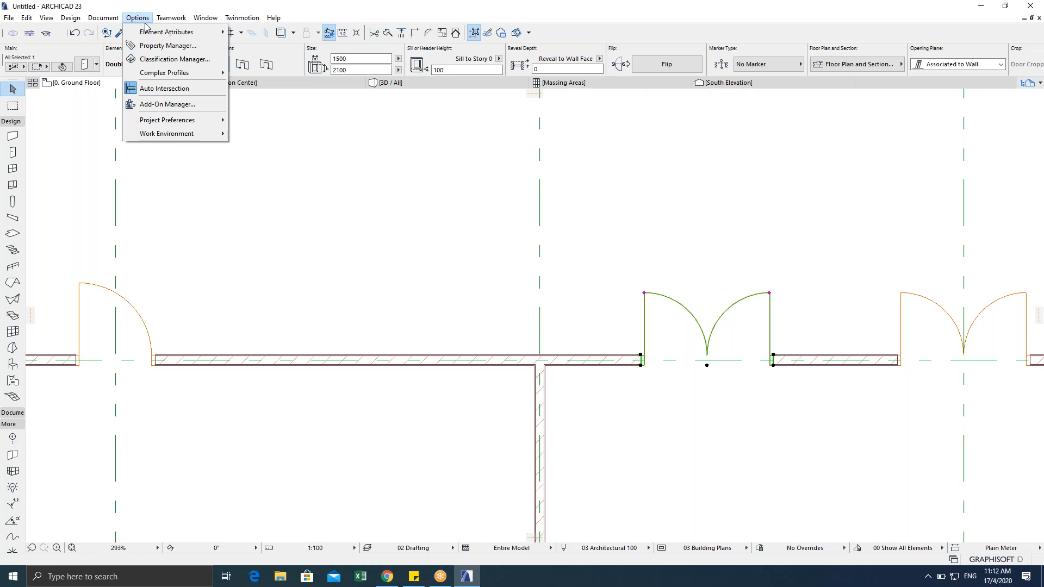
mouse_move(177, 136)
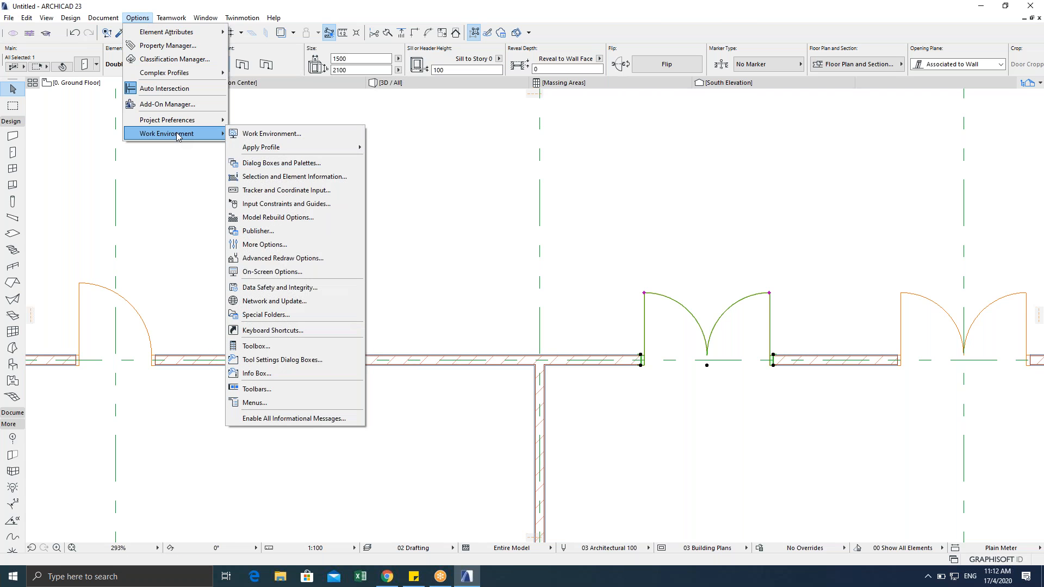
click(279, 246)
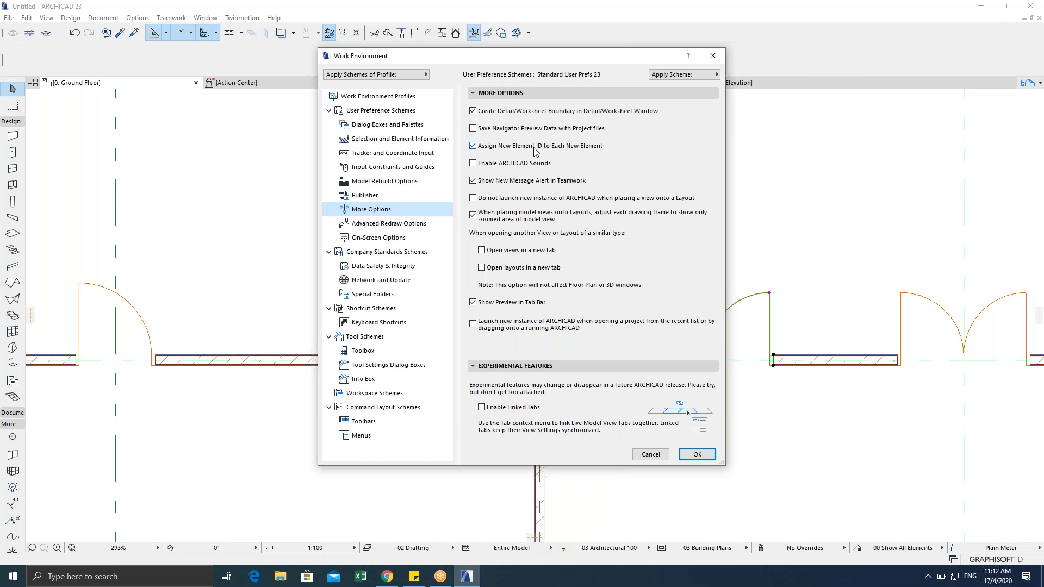
click(500, 154)
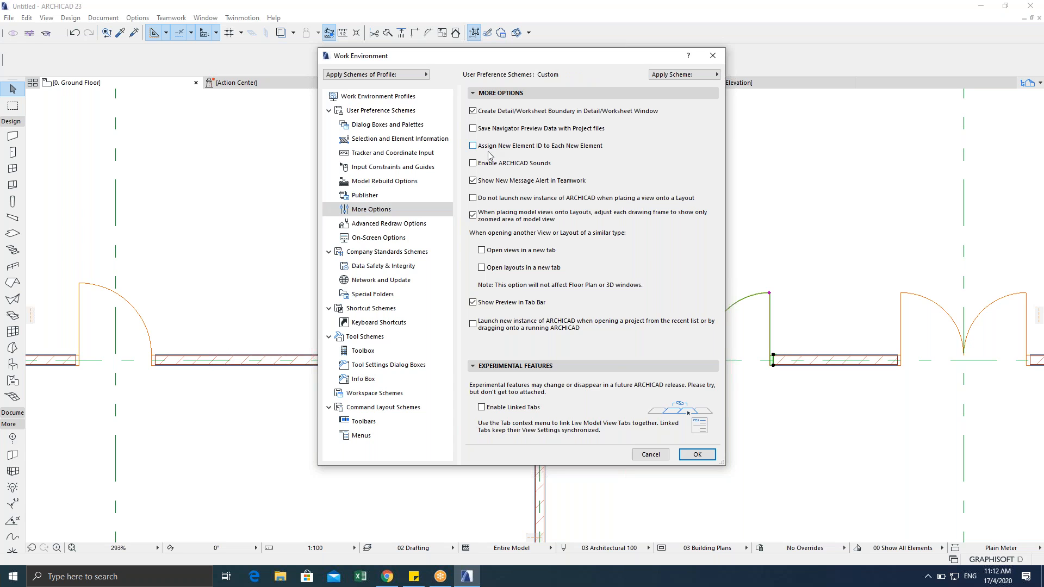
click(696, 455)
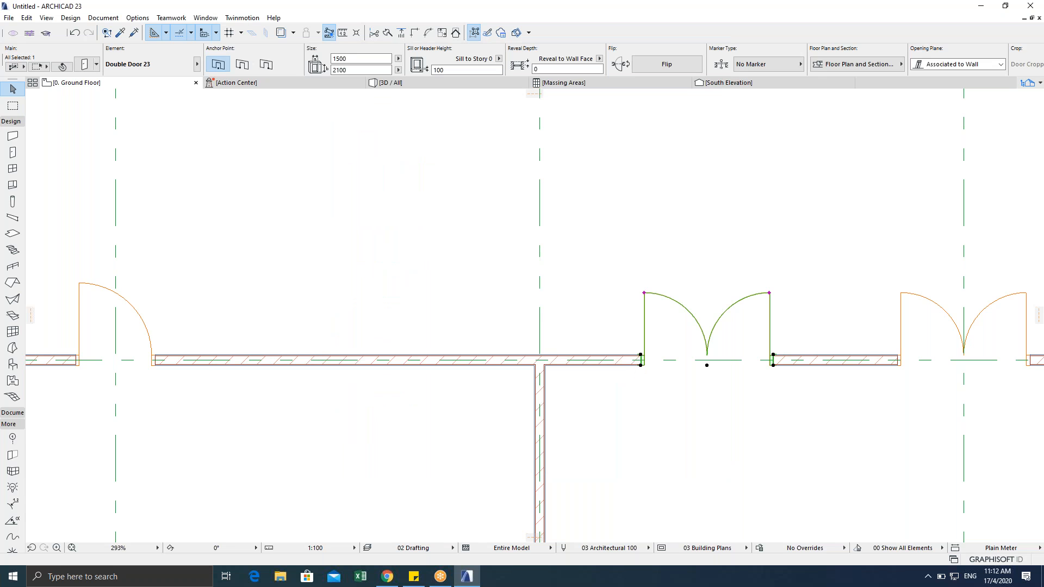
Step: Drag a copy of the selected double door along the gridline B wall to between gridlines 2 and 3
key(ctrl+shift+d)
click(640, 364)
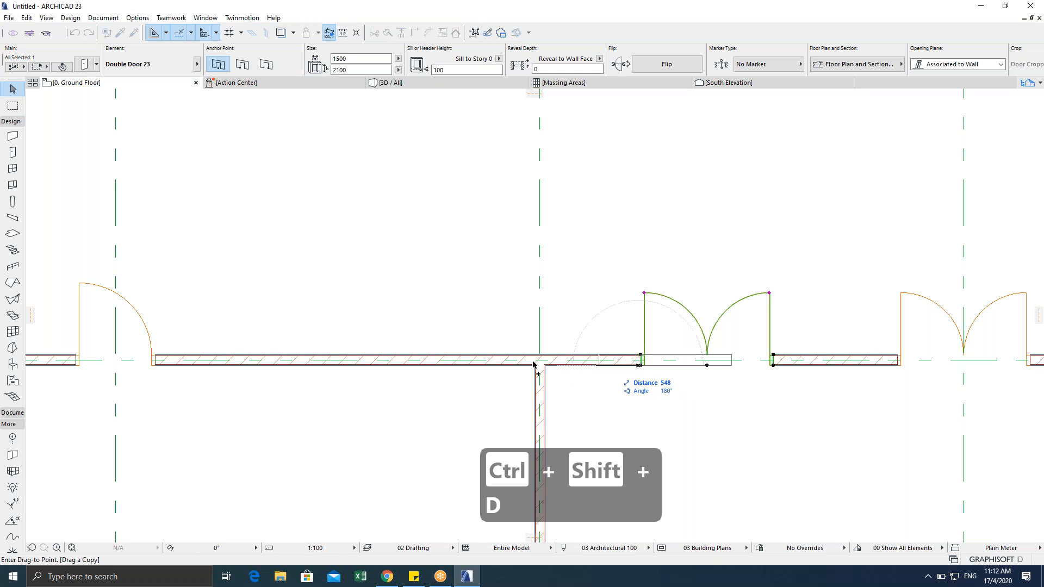
click(395, 397)
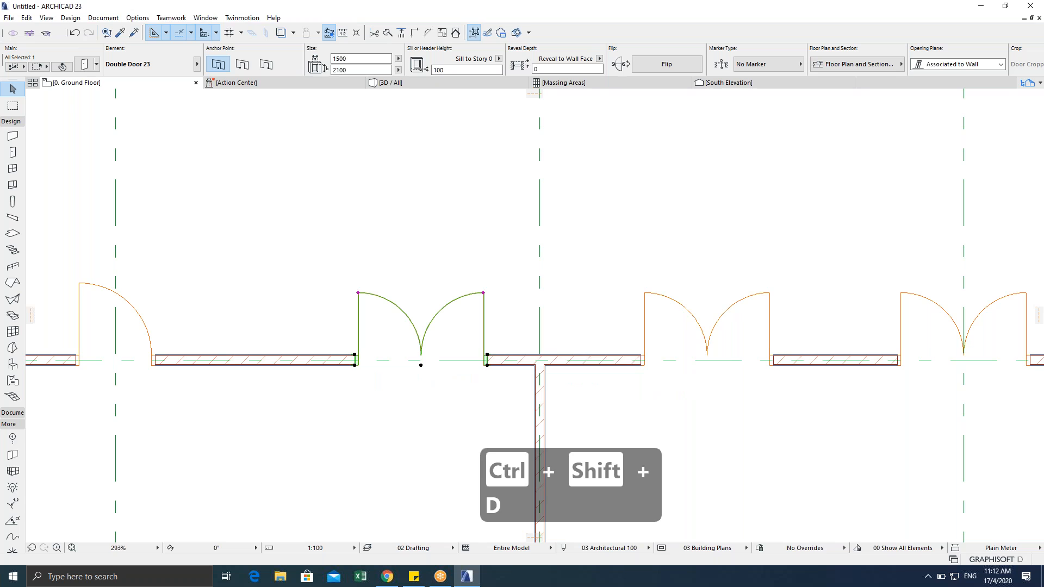
Step: Check the element ID of the copied double door between gridlines 2 and 3
key(ctrl+t)
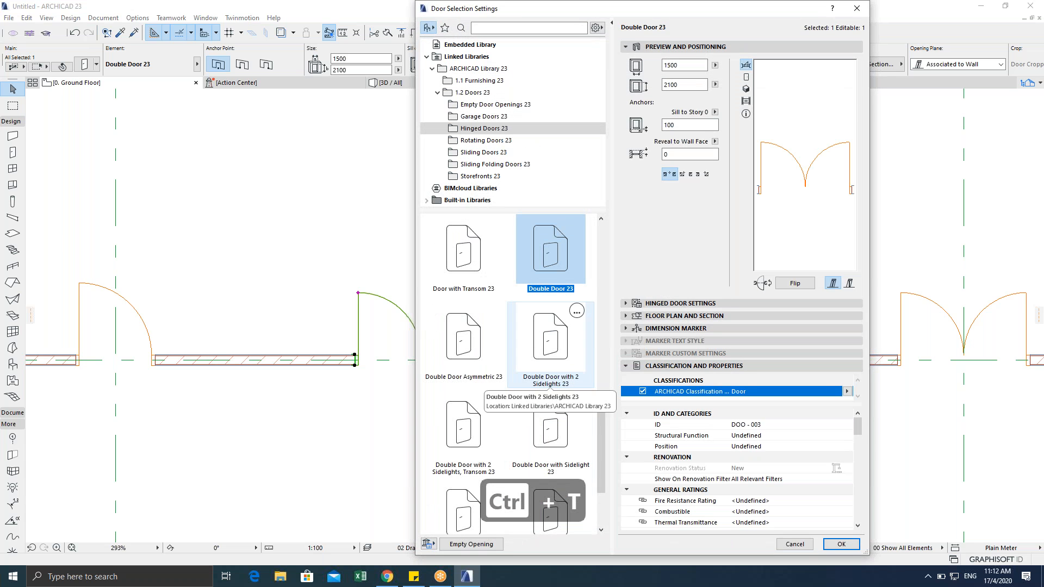
click(795, 544)
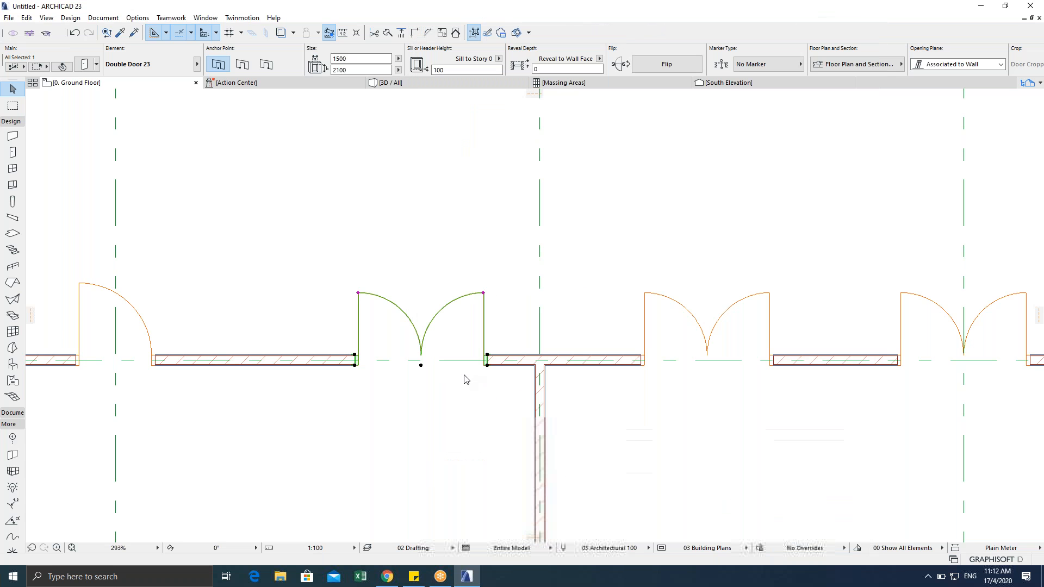
Step: Drag another copy of the double door along the gridline B wall towards gridline 2 and check the copy's ID
scroll(449, 272, down, 5)
middle_drag(455, 266, 460, 229)
scroll(461, 229, down, 1)
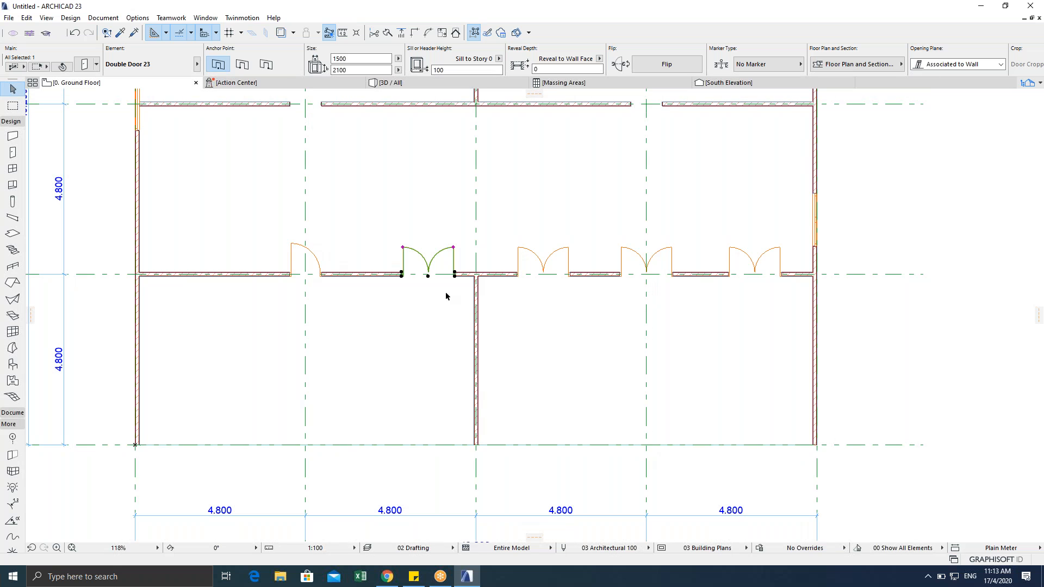
key(ctrl+shift+d)
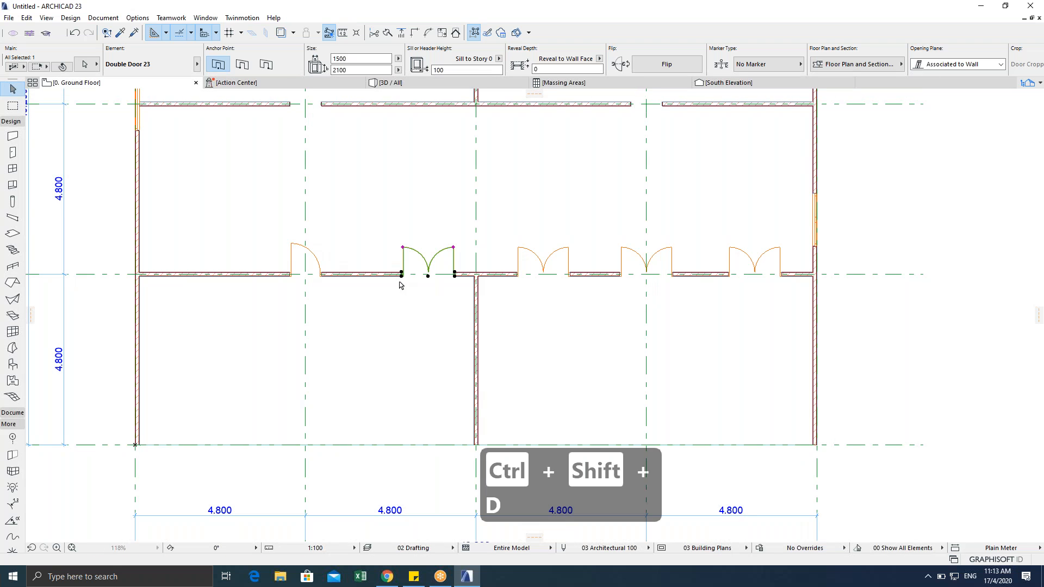
click(401, 275)
click(333, 276)
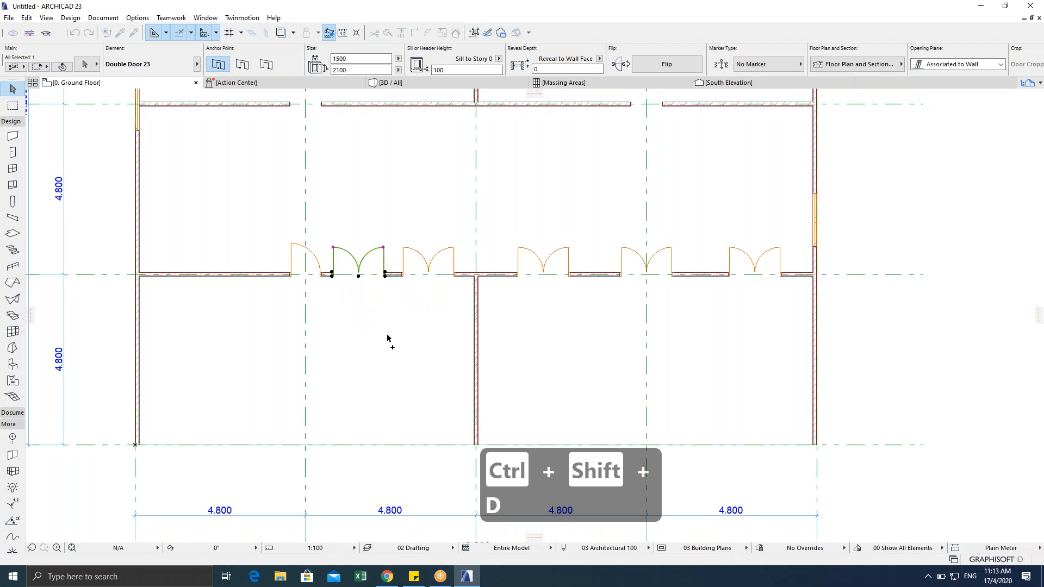
key(ctrl+t)
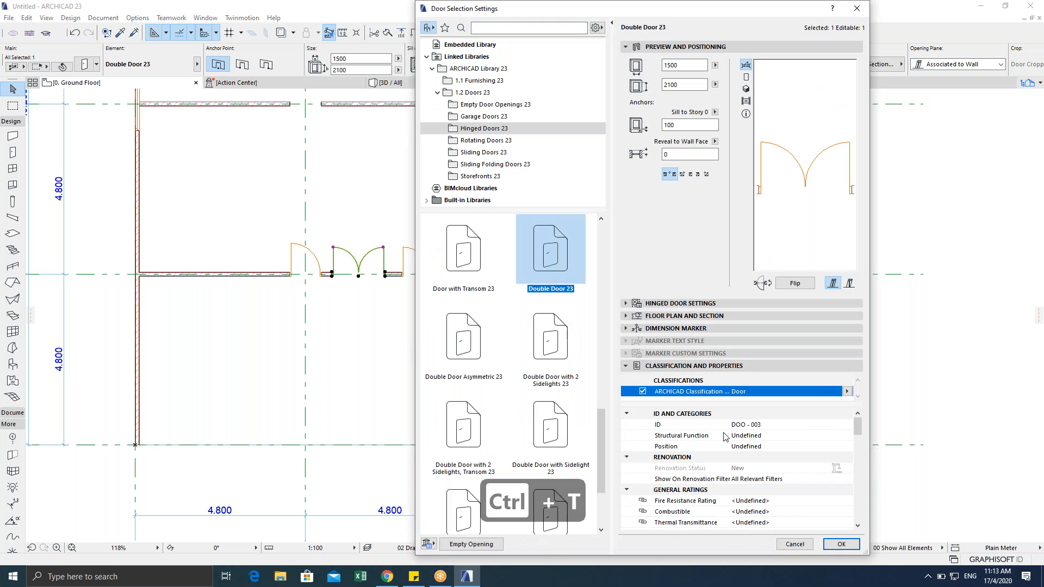
click(794, 544)
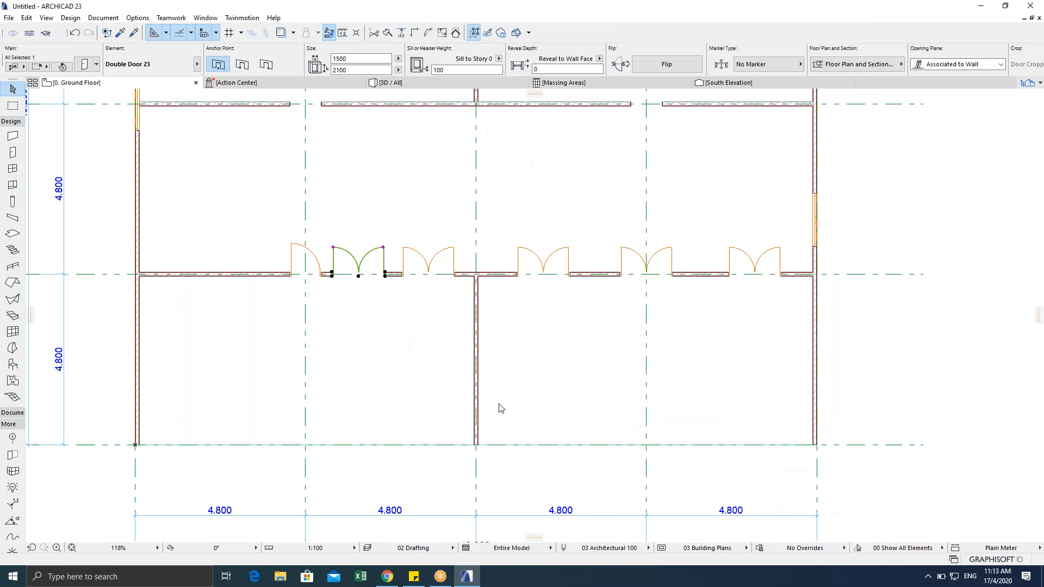
Step: Undo the last three double door copies in the gridline B wall and clear the selection
key(ctrl+z)
key(ctrl+z)
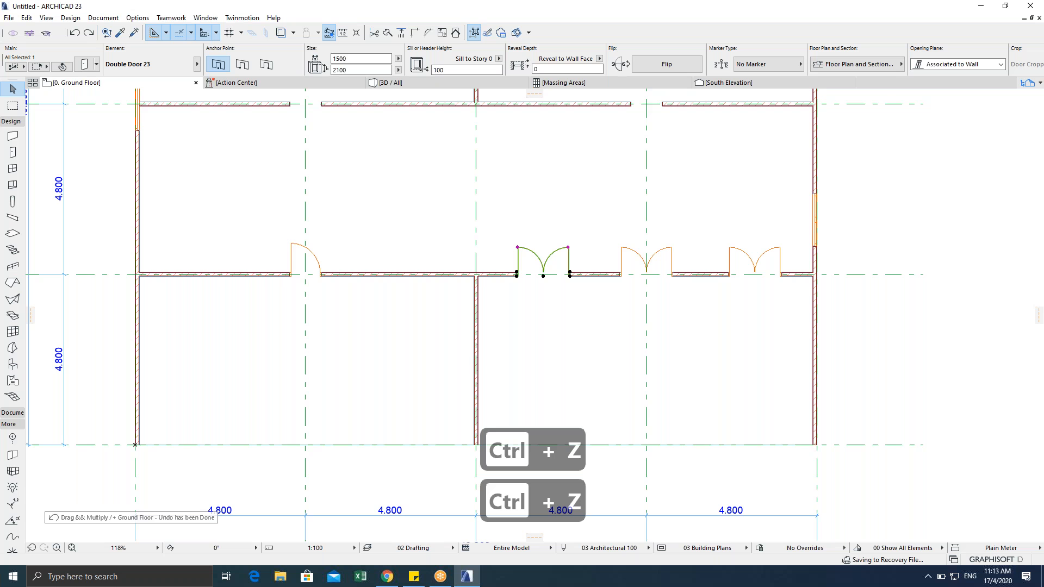
key(ctrl+z)
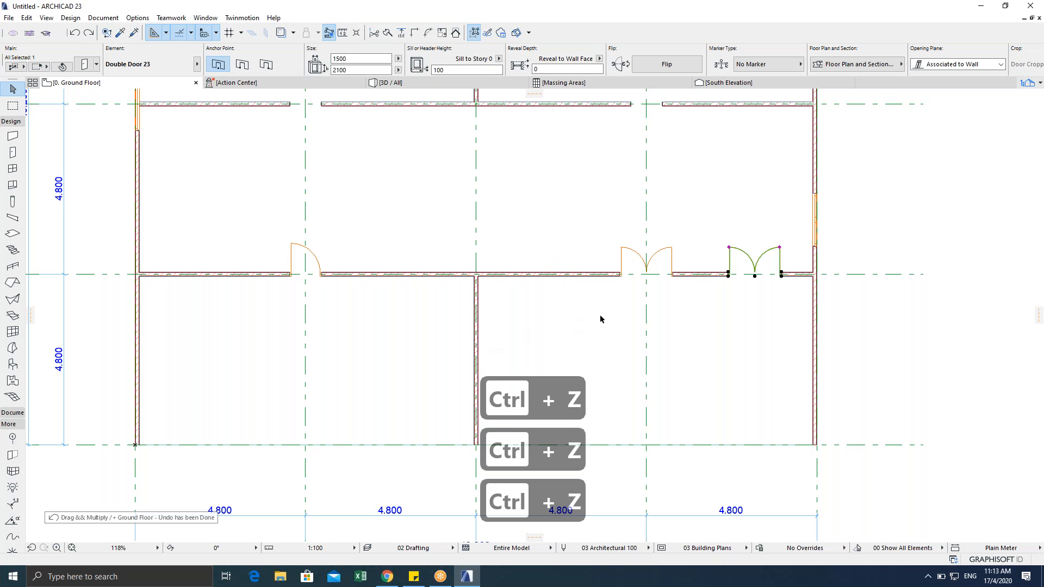
scroll(593, 312, down, 2)
key(Escape)
key(Escape)
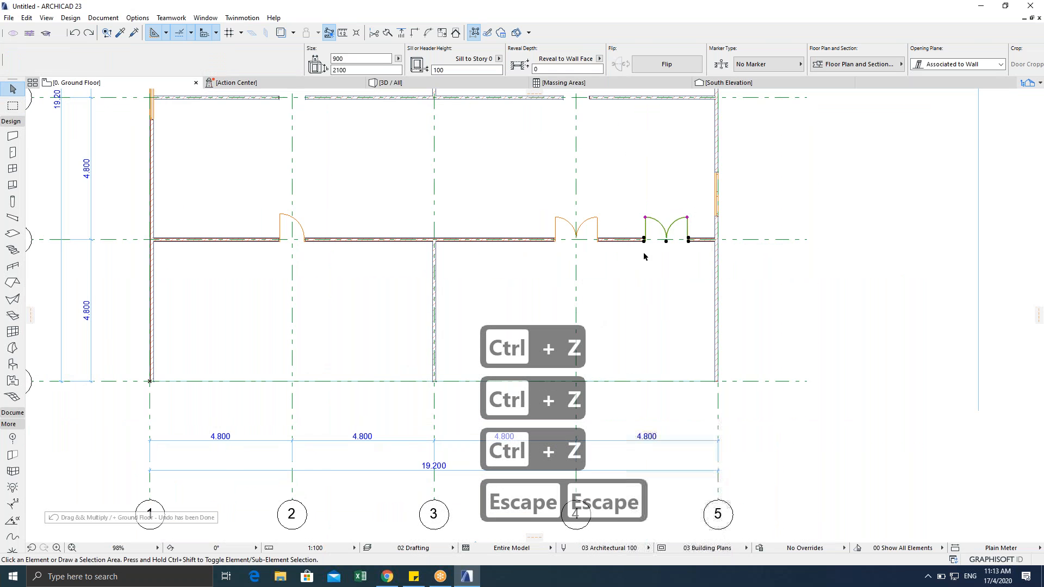
Step: Pick up the settings of the double door near gridline 5 and place two such doors in the gridline B wall, one on each side of gridline 3
alt+click(645, 241)
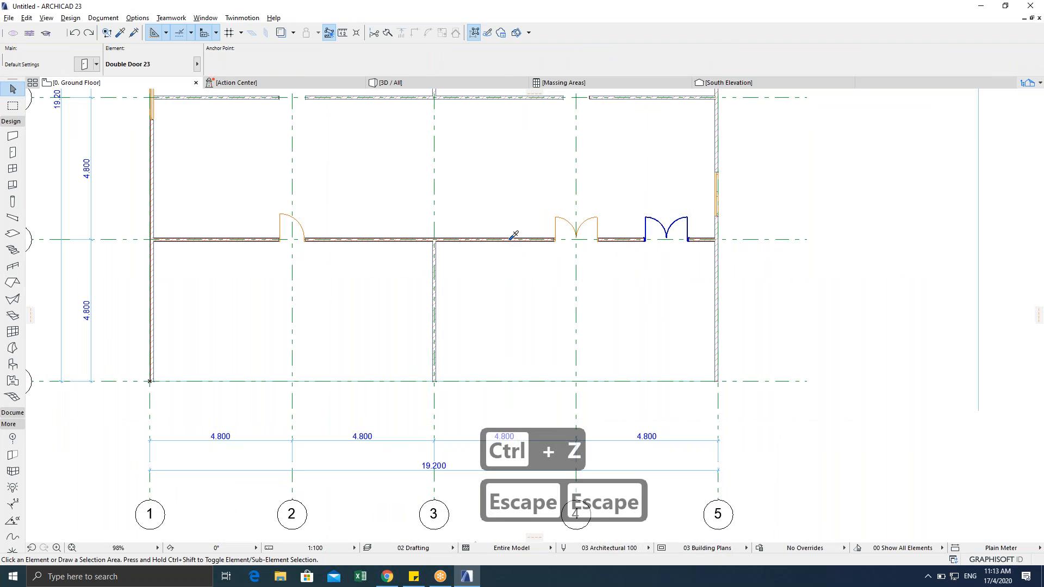
click(509, 239)
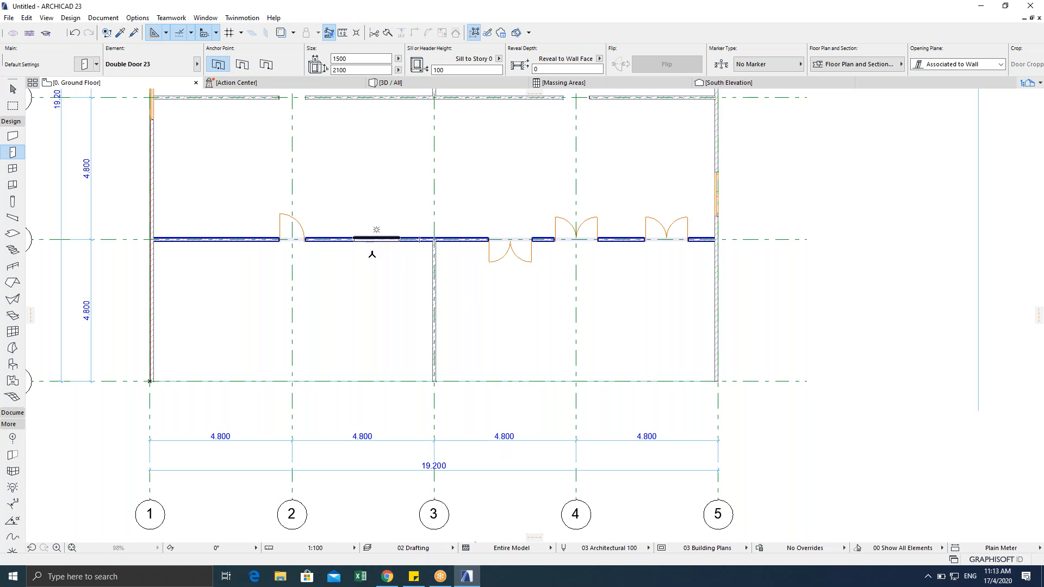
click(375, 240)
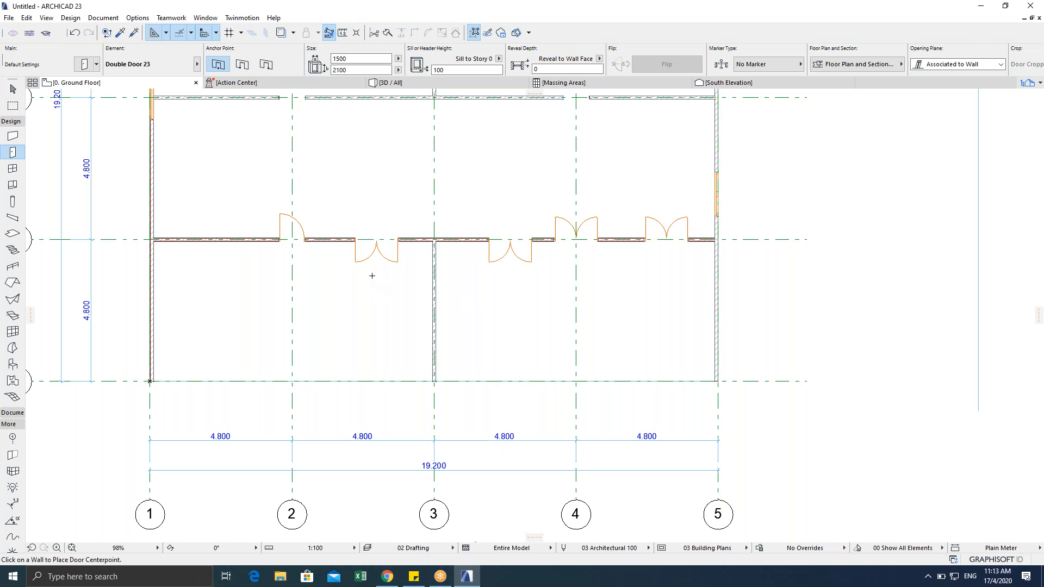
Step: Check the ID of the new double door between gridlines 2 and 3, and undo both door placements
key(Escape)
click(362, 268)
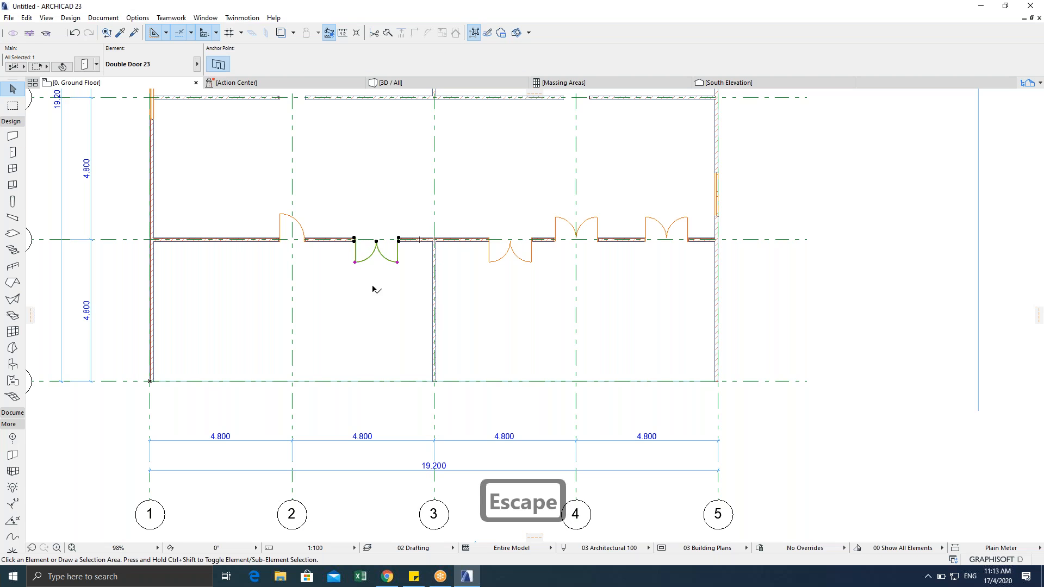
key(ctrl+t)
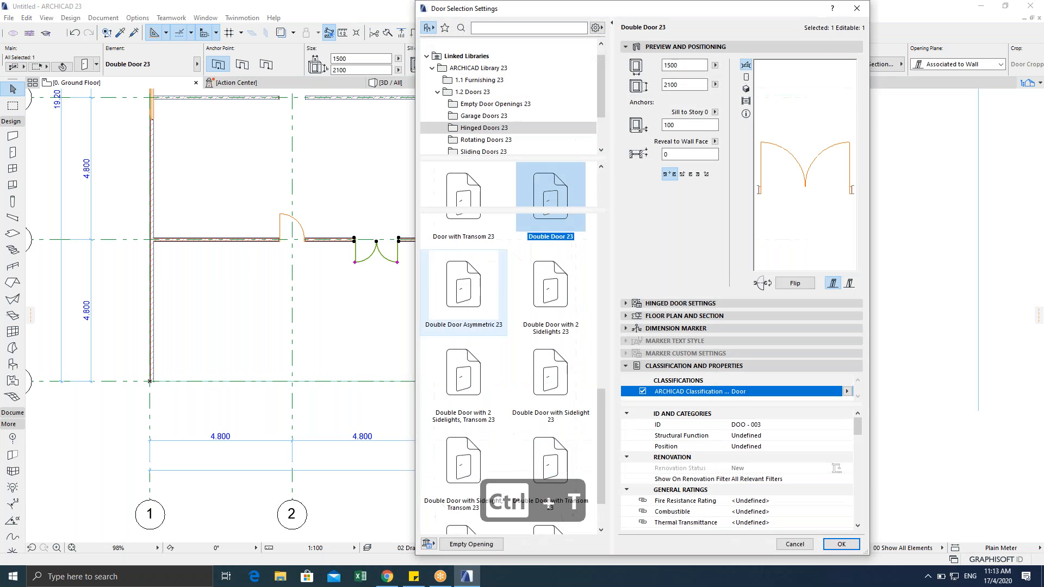
key(Escape)
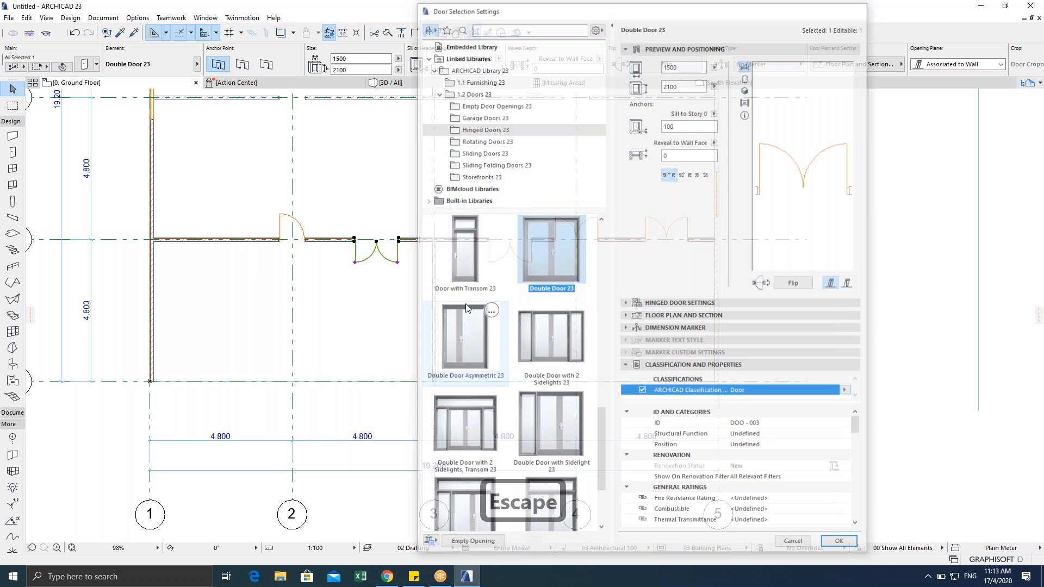
key(ctrl+z)
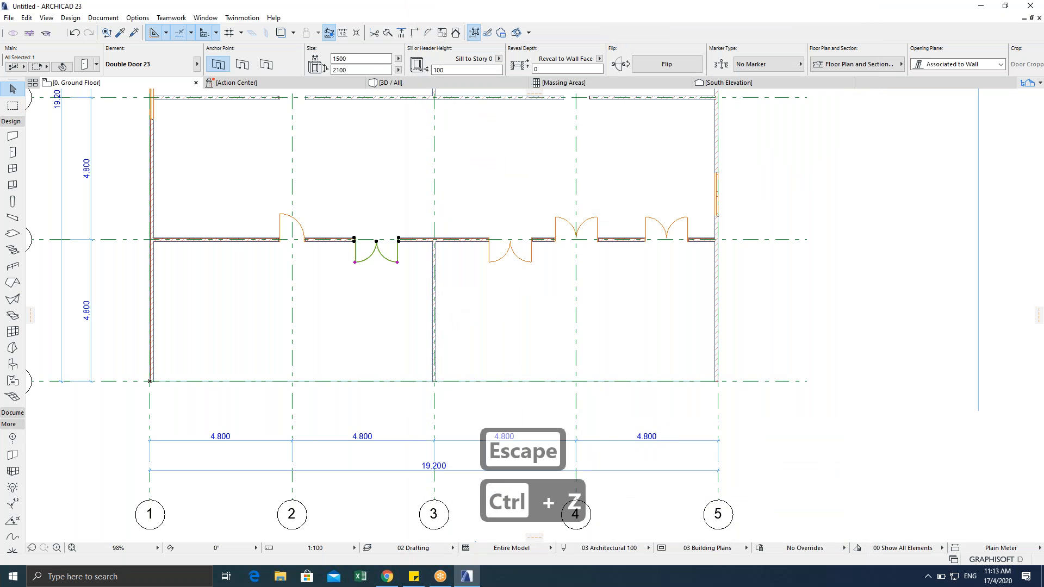
key(ctrl+z)
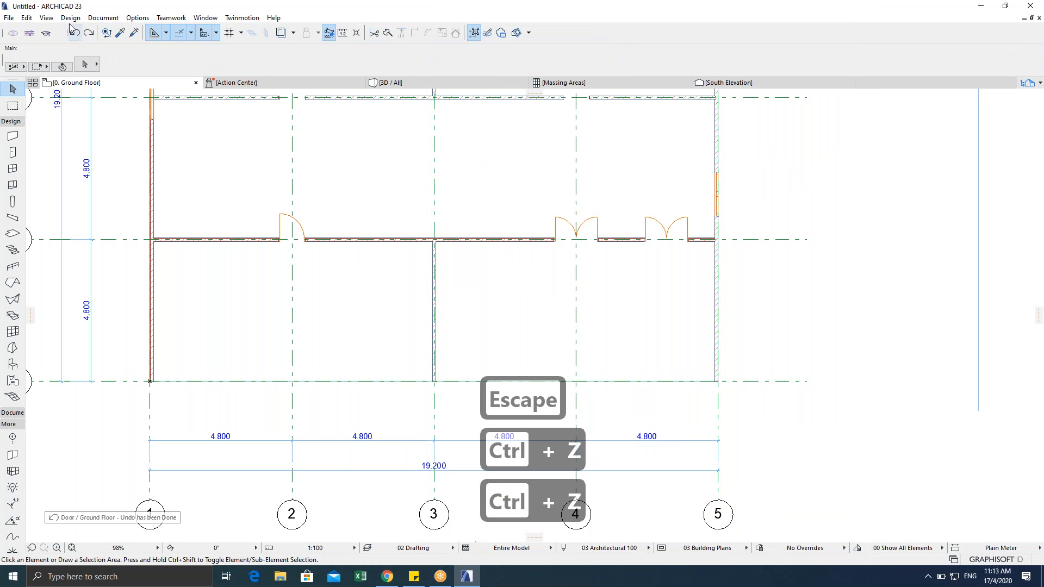
Step: Turn on the work environment preference that assigns a new element ID to each new element
click(71, 18)
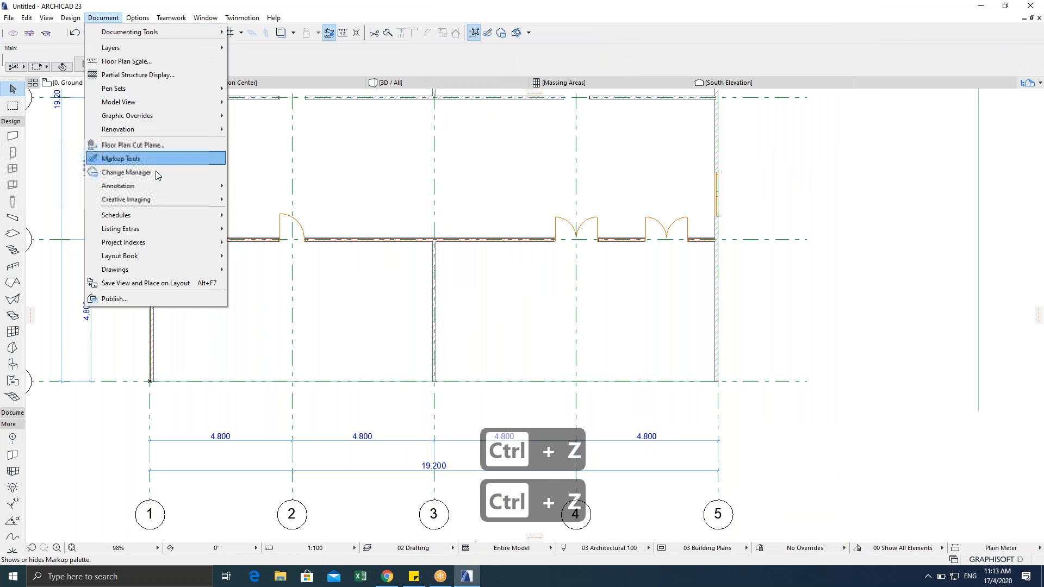
mouse_move(138, 18)
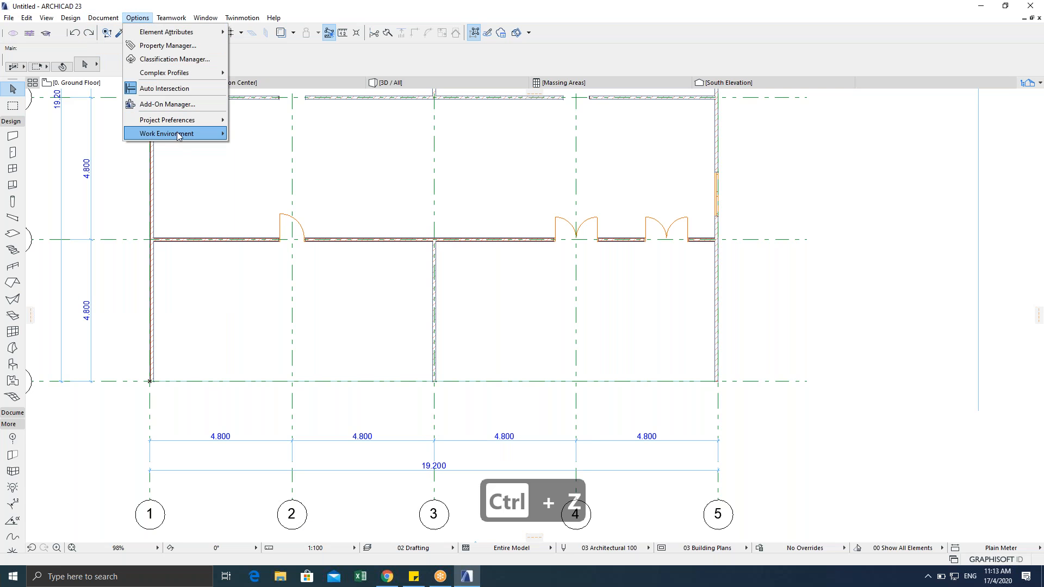
mouse_move(179, 134)
click(316, 244)
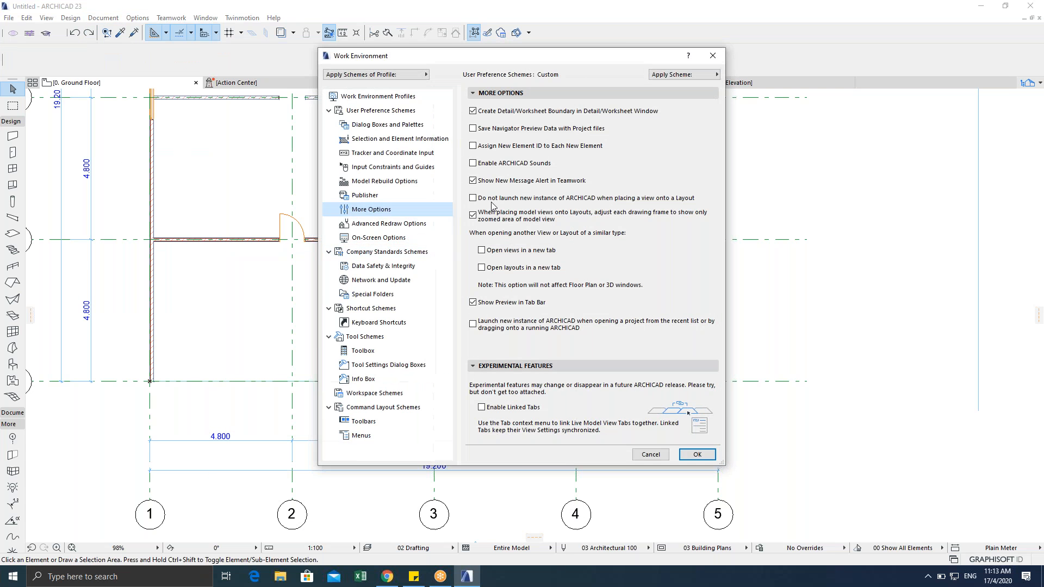
click(473, 145)
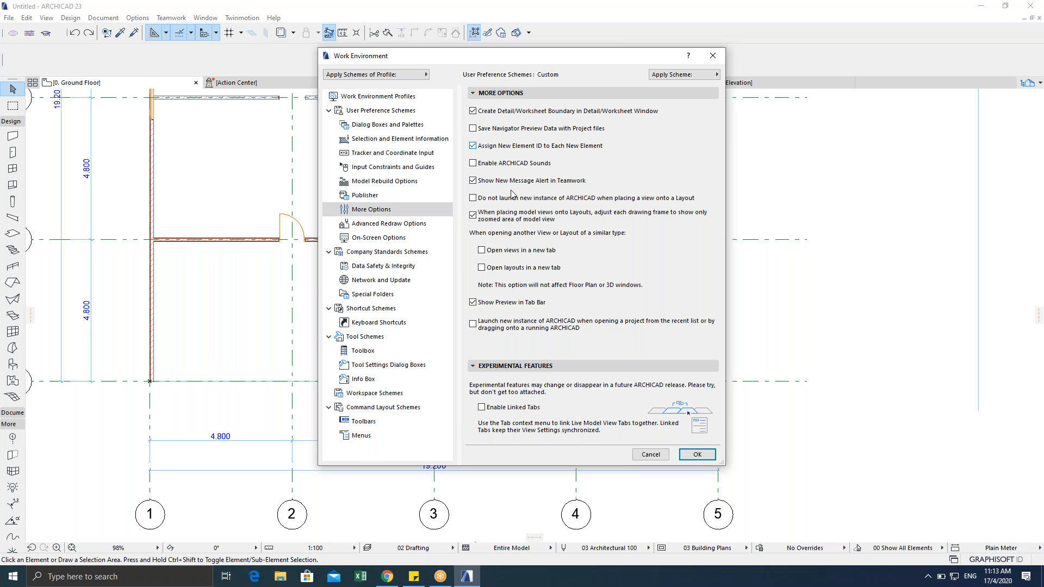
click(697, 455)
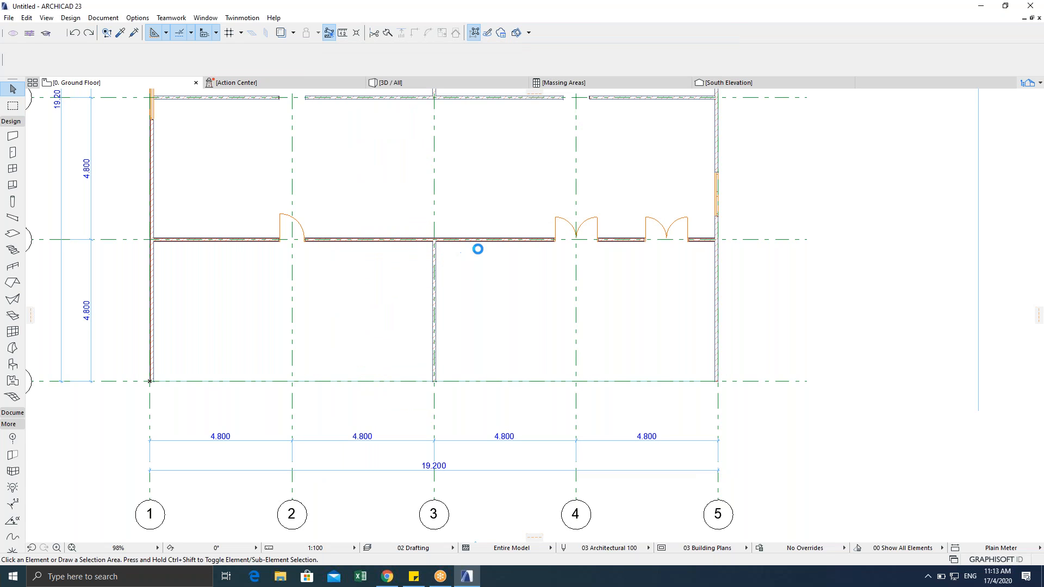
Step: Place two double doors in the gridline B wall, one on each side of gridline 3, both opening towards gridline C
key(w)
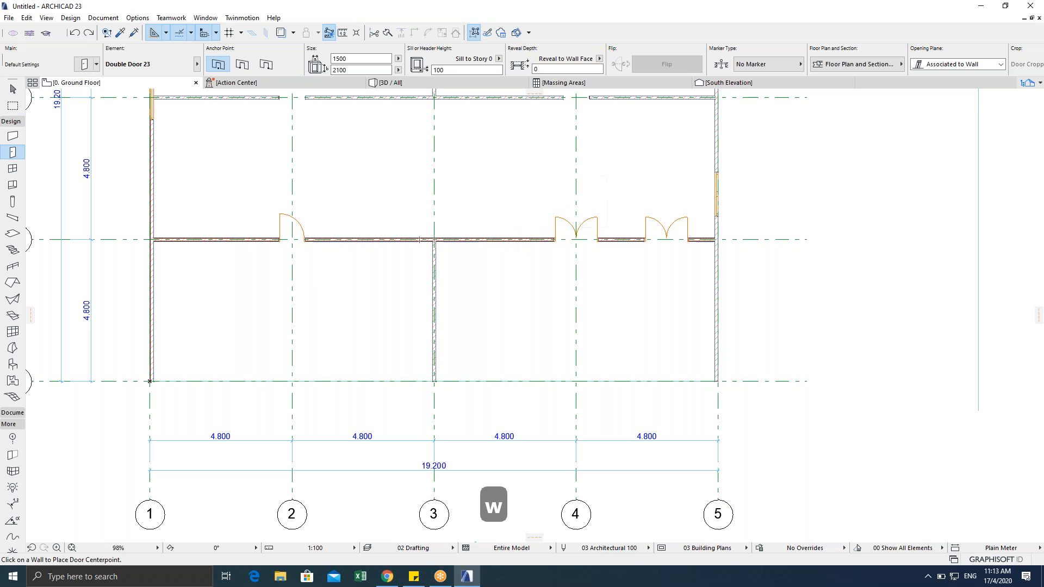
click(504, 239)
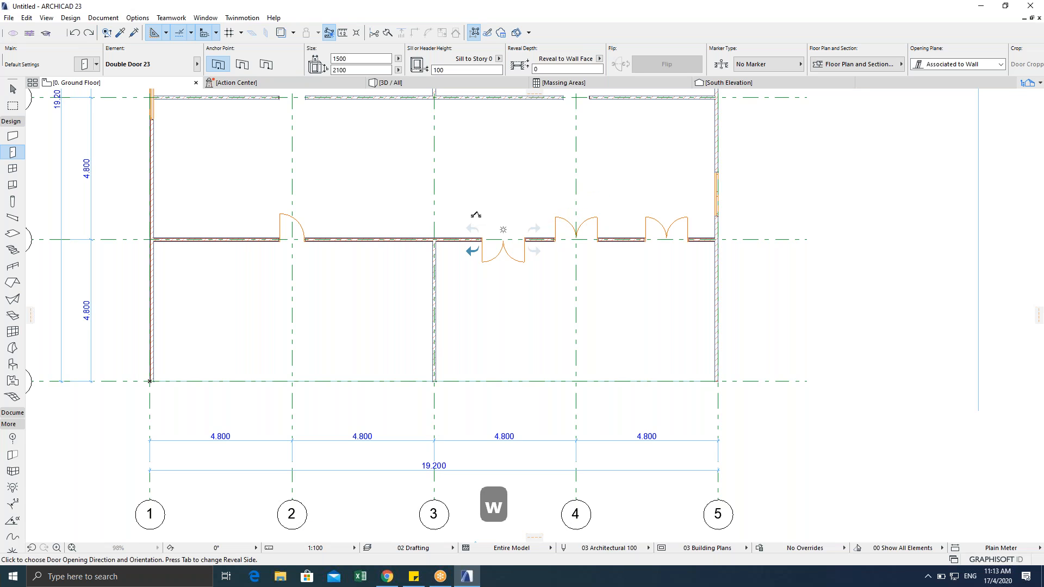
click(475, 222)
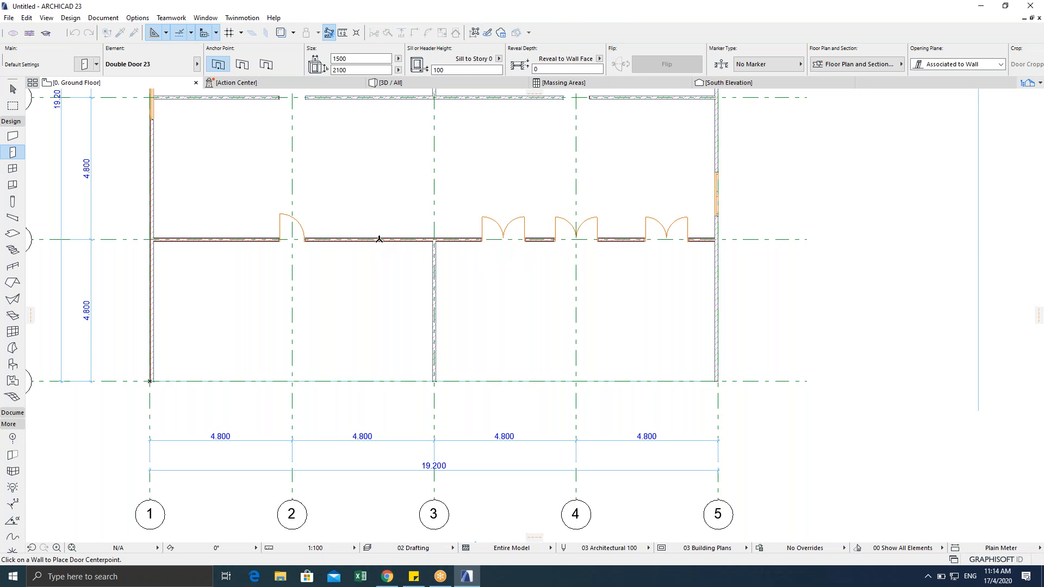
click(379, 239)
click(361, 265)
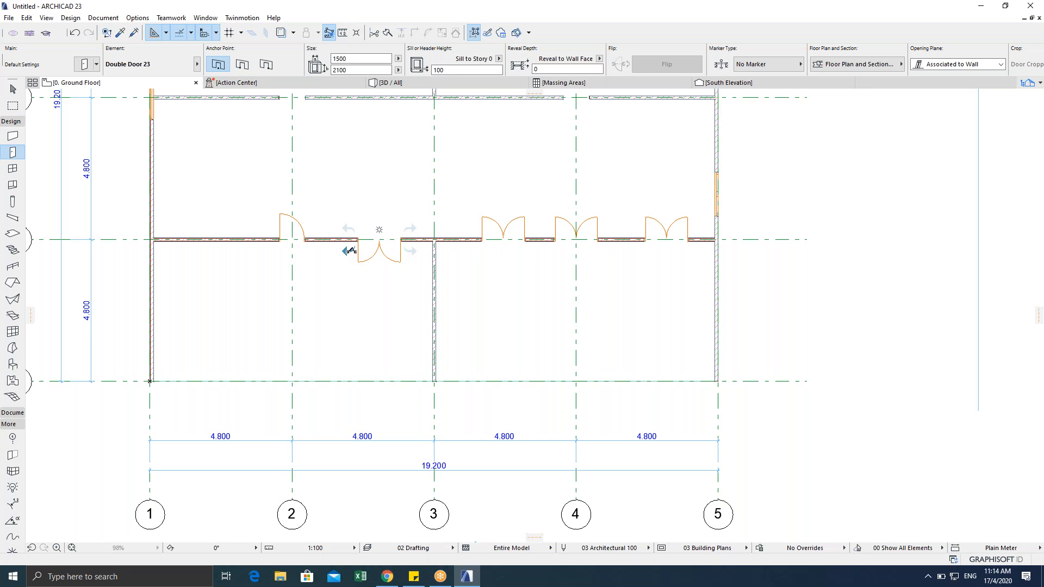
key(Escape)
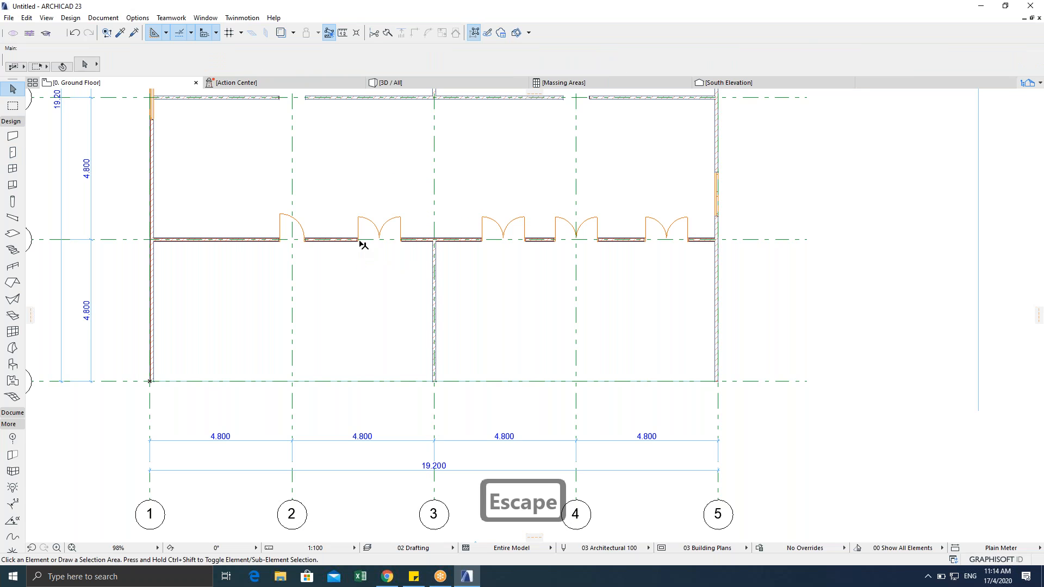
key(Escape)
Step: Check the element ID of the double door placed between gridlines 2 and 3
click(361, 244)
key(ctrl+t)
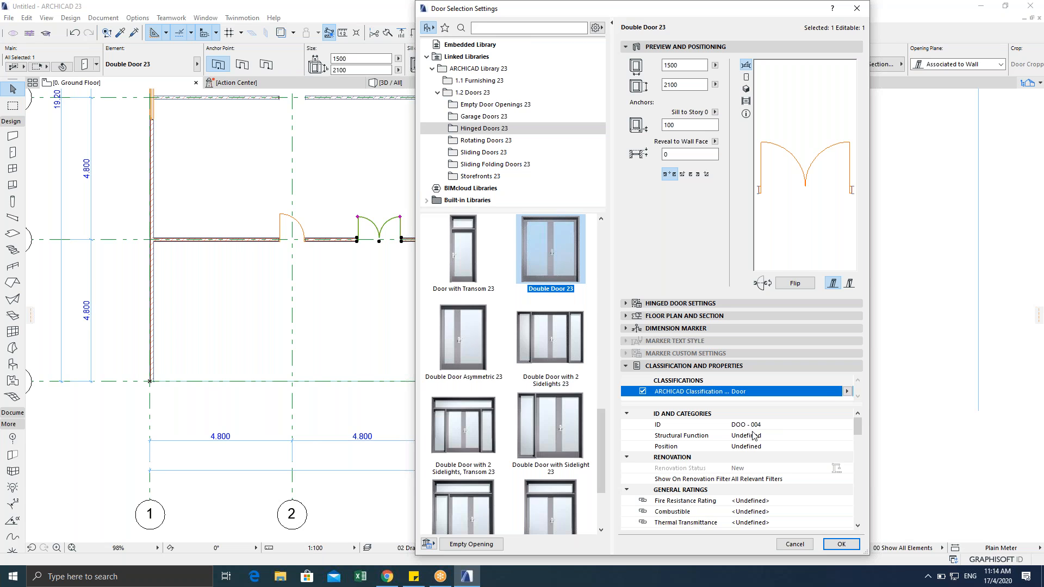
click(794, 545)
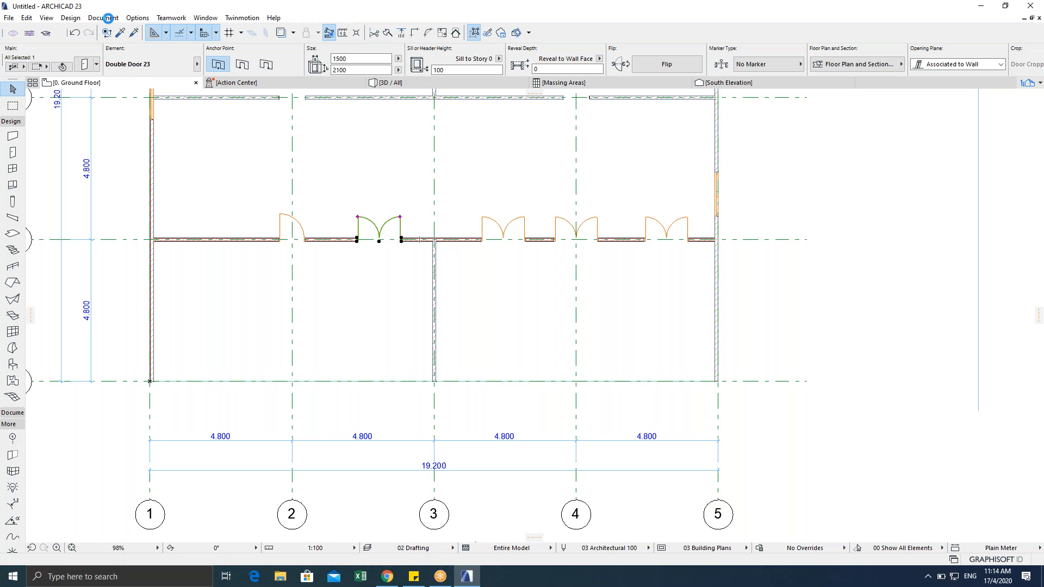
Step: Open Find & Select and review the work environment preference for assigning a new element ID to each new element
click(107, 32)
click(103, 18)
click(103, 17)
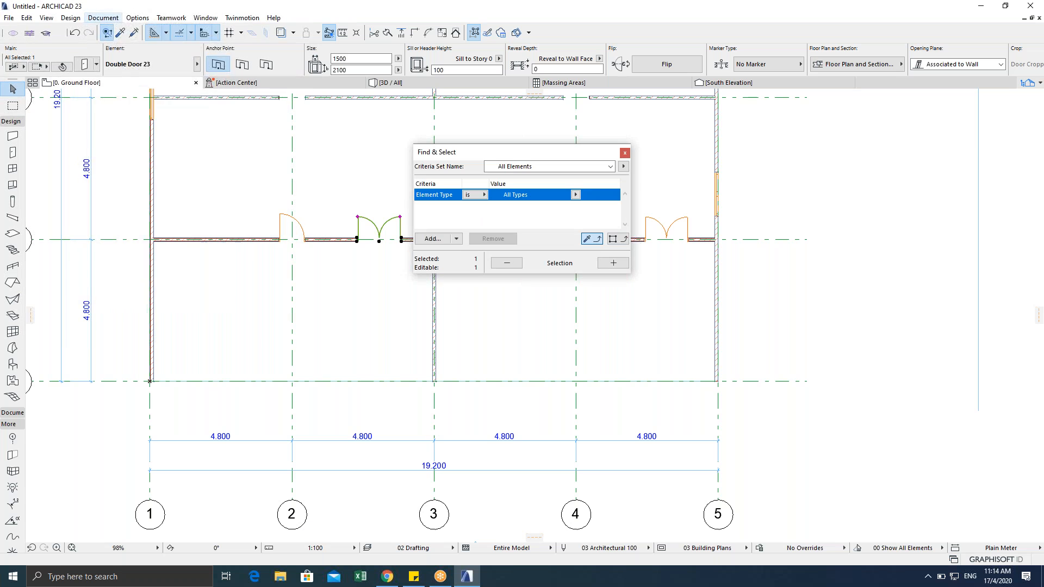
click(103, 18)
mouse_move(139, 18)
mouse_move(167, 133)
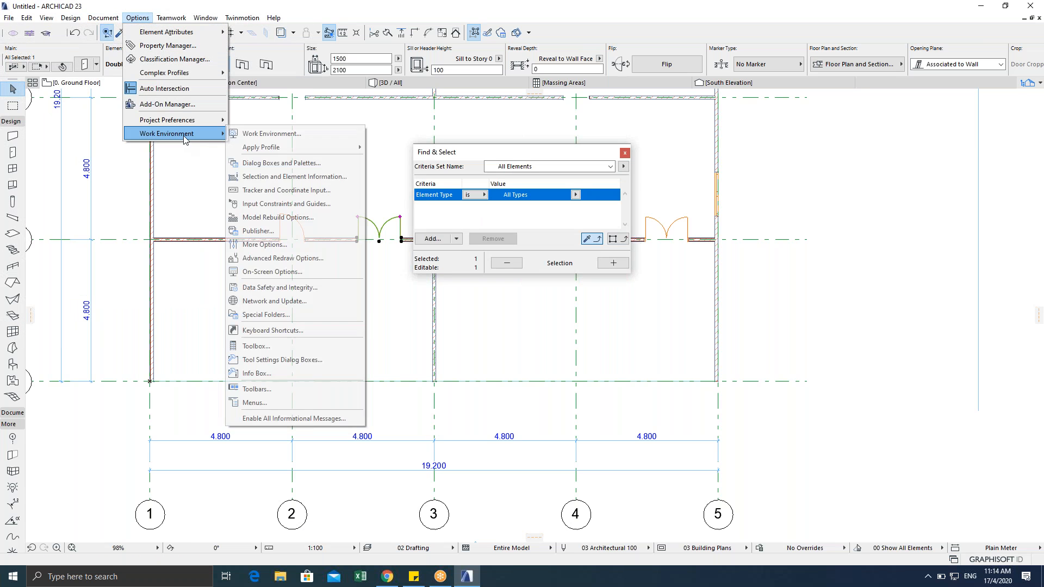
click(282, 257)
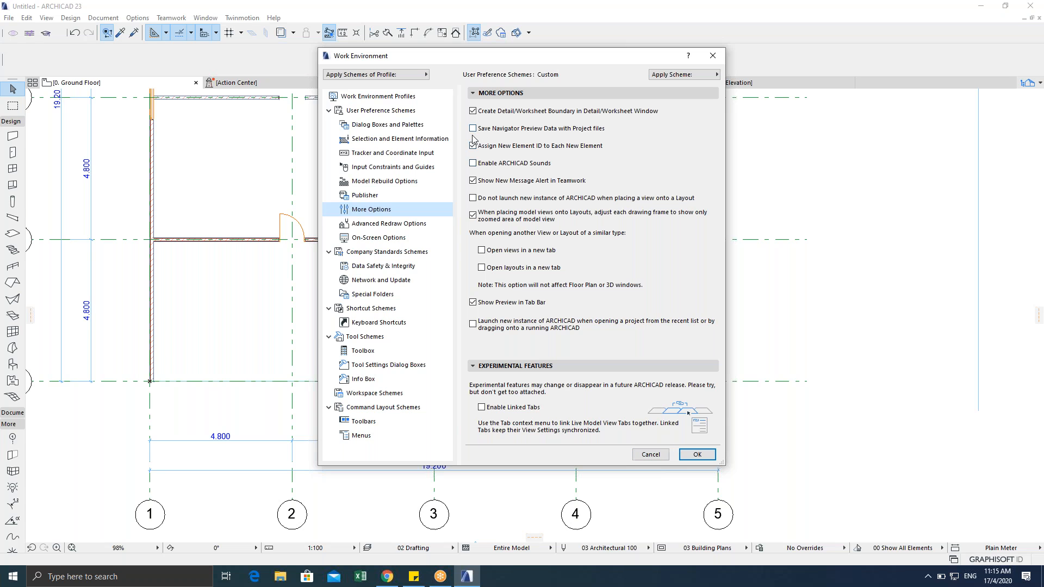
click(684, 458)
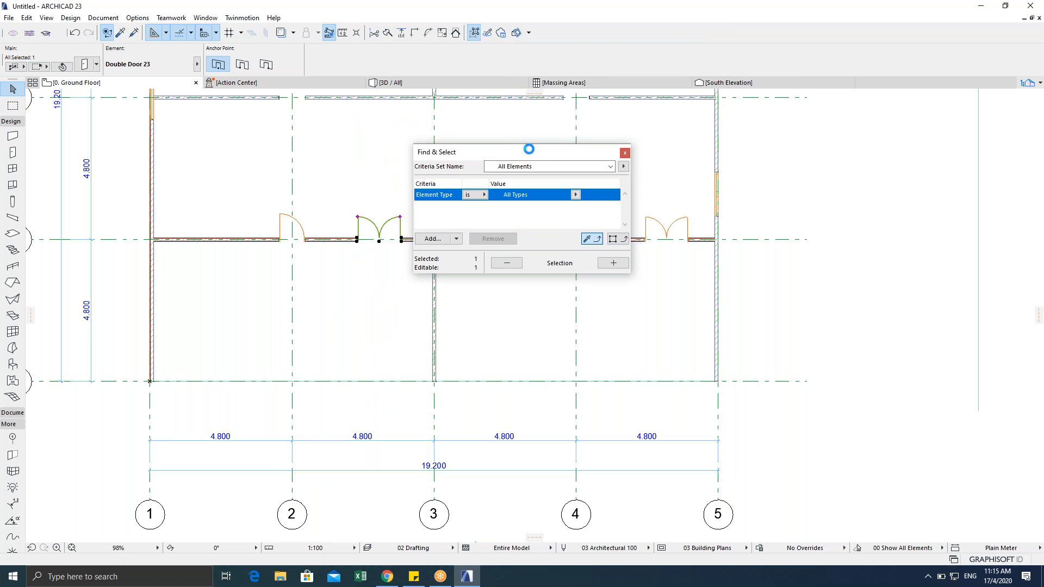
Step: Move the Find & Select palette clear of the gridline B doors and deselect the double door
drag(516, 152, 844, 125)
middle_drag(388, 272, 480, 319)
key(Escape)
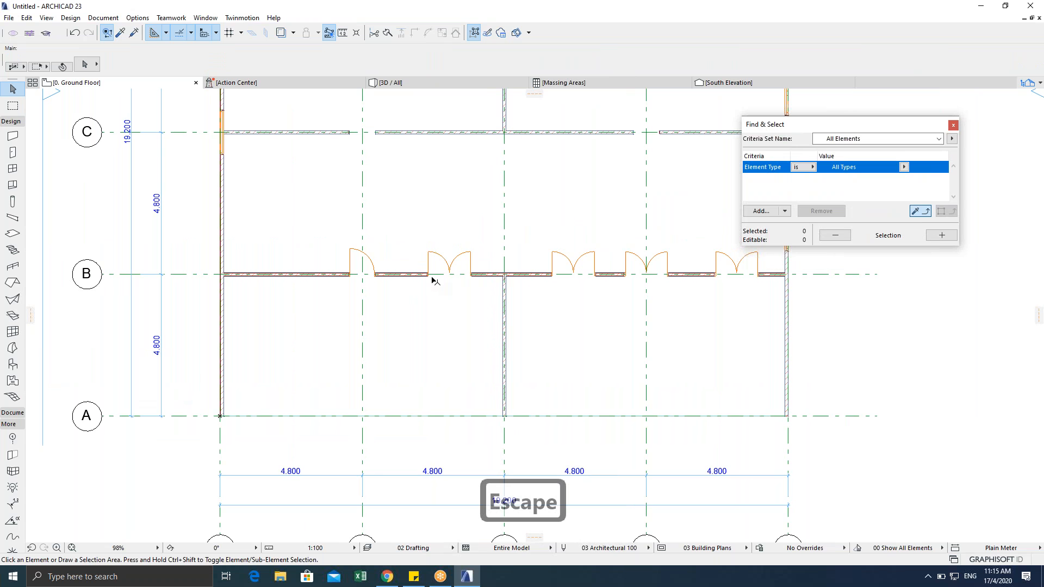
Step: Copy the single door at gridline 2 along the gridline B wall to a spot between gridlines 1 and 2
click(350, 279)
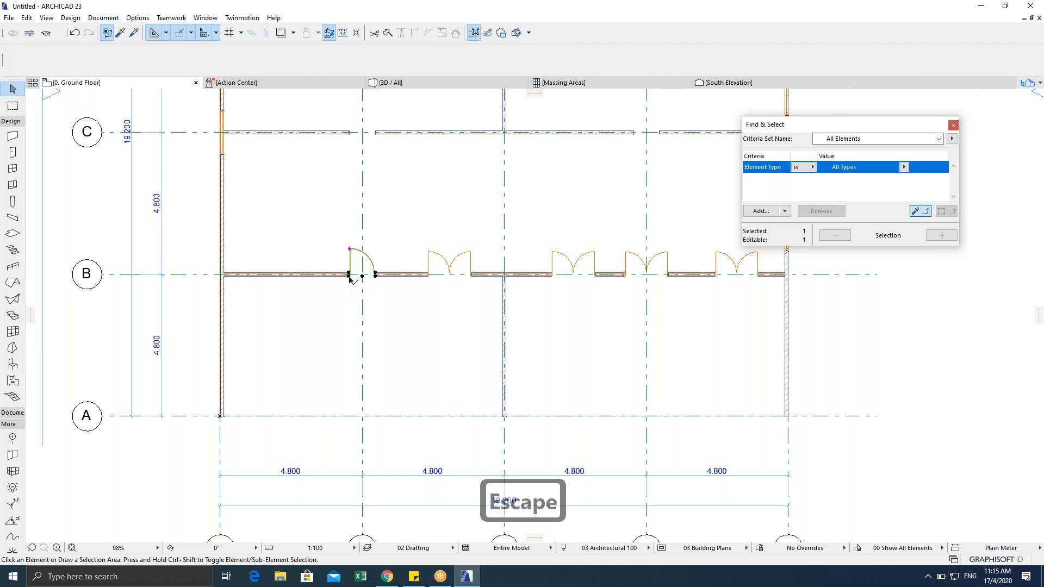
key(ctrl+shift+d)
click(349, 276)
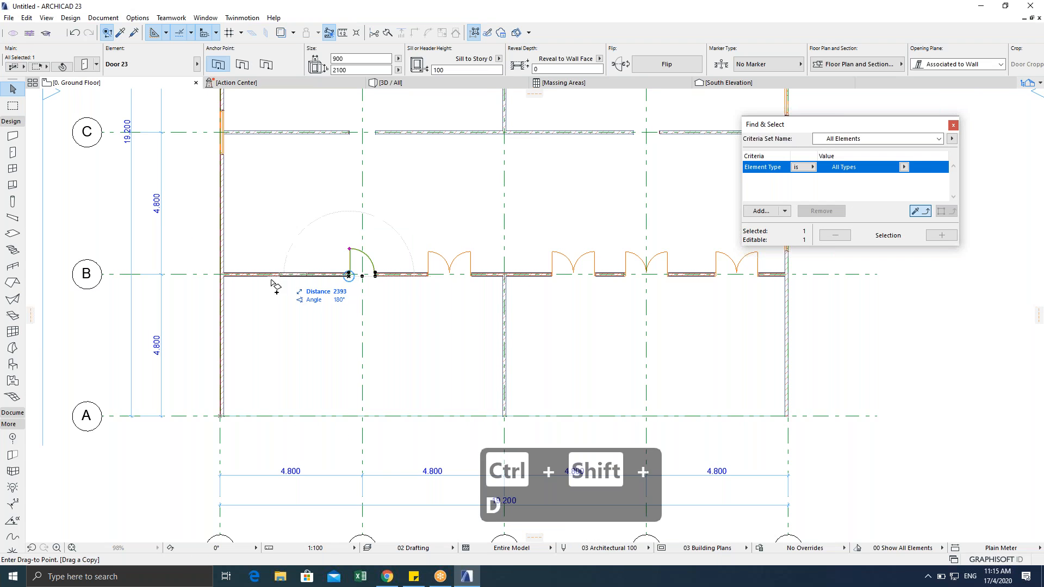
click(266, 277)
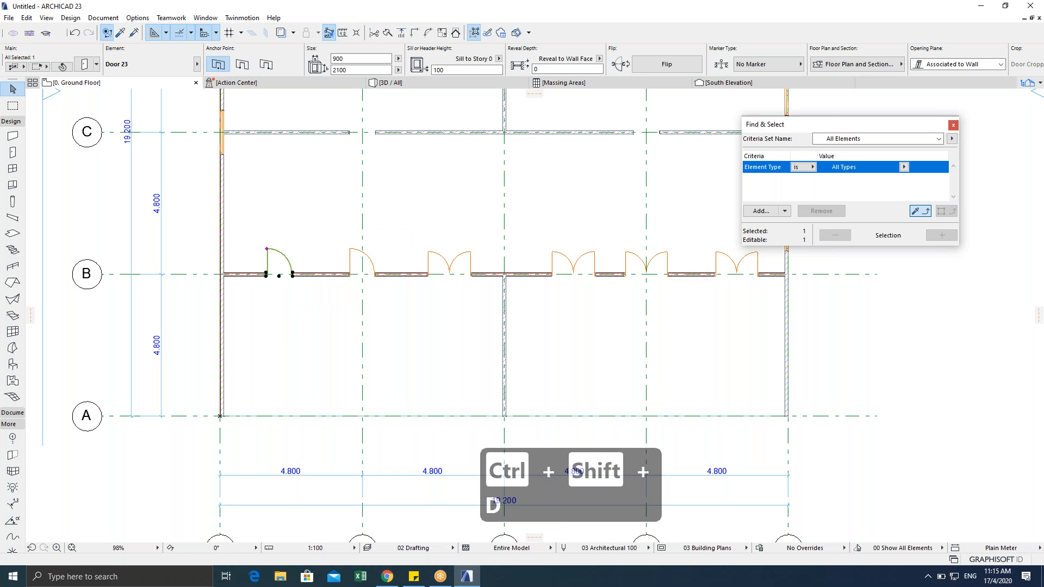
scroll(324, 361, down, 2)
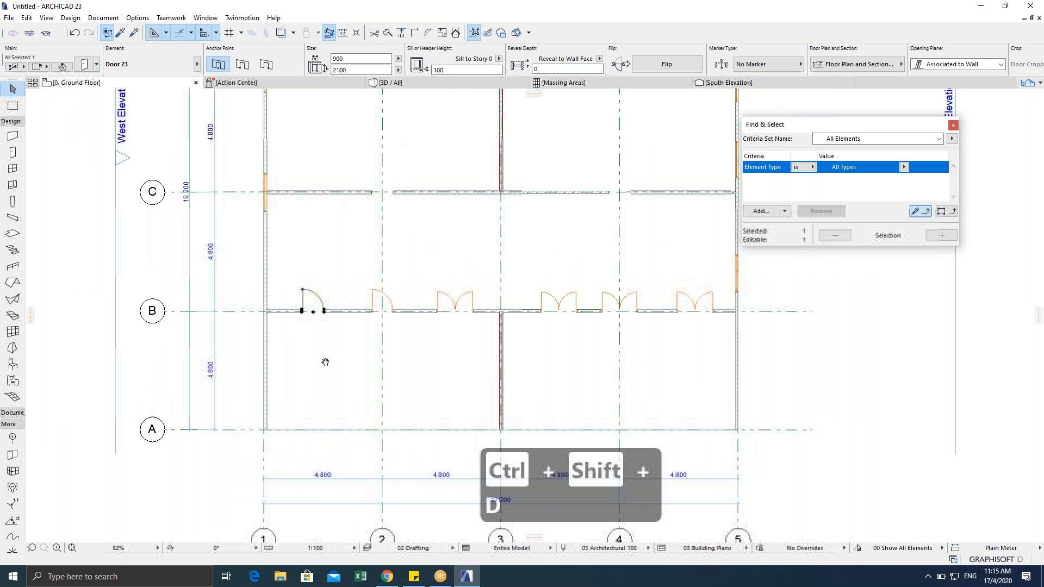
scroll(321, 316, up, 2)
key(Escape)
Step: Copy the window at gridline C about 2.6 m along the gridline 1 wall towards gridline B, and deselect it
click(330, 231)
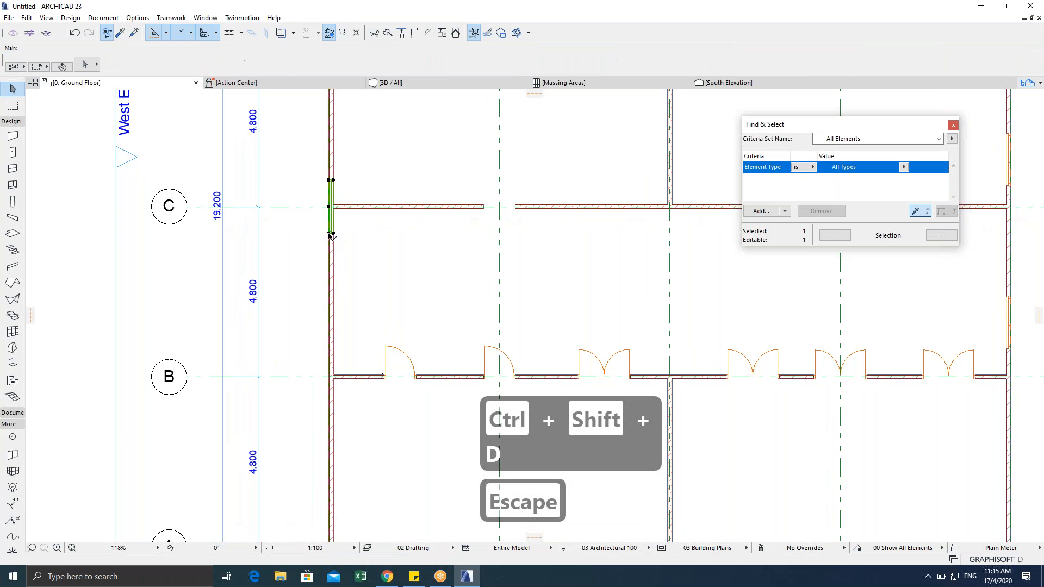
key(ctrl+shift+d)
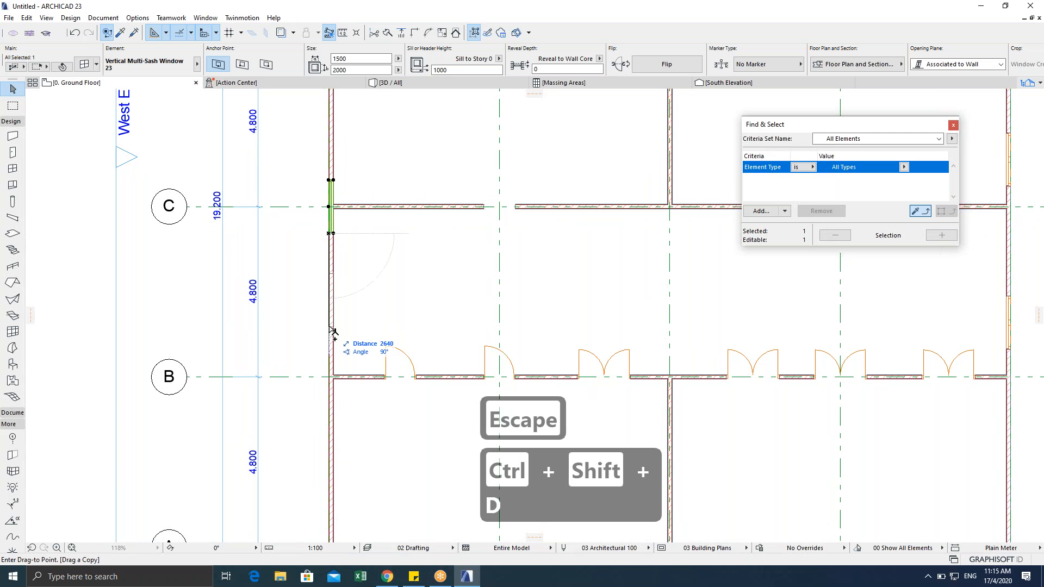
click(334, 332)
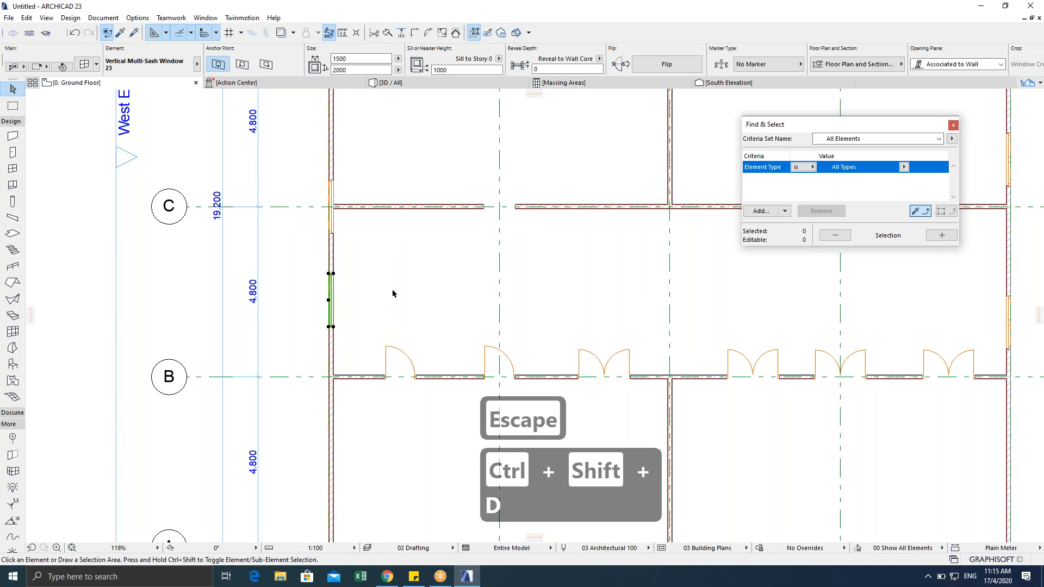
click(391, 293)
Step: Examine the original and copied doors and windows across the ground floor plan
middle_drag(418, 293, 334, 258)
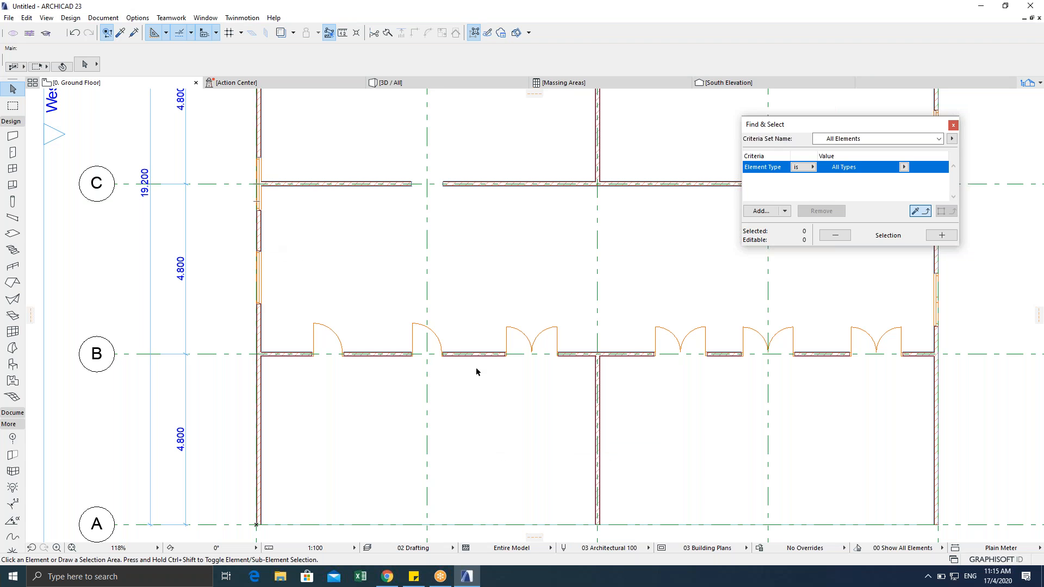
scroll(380, 295, down, 4)
scroll(387, 291, up, 2)
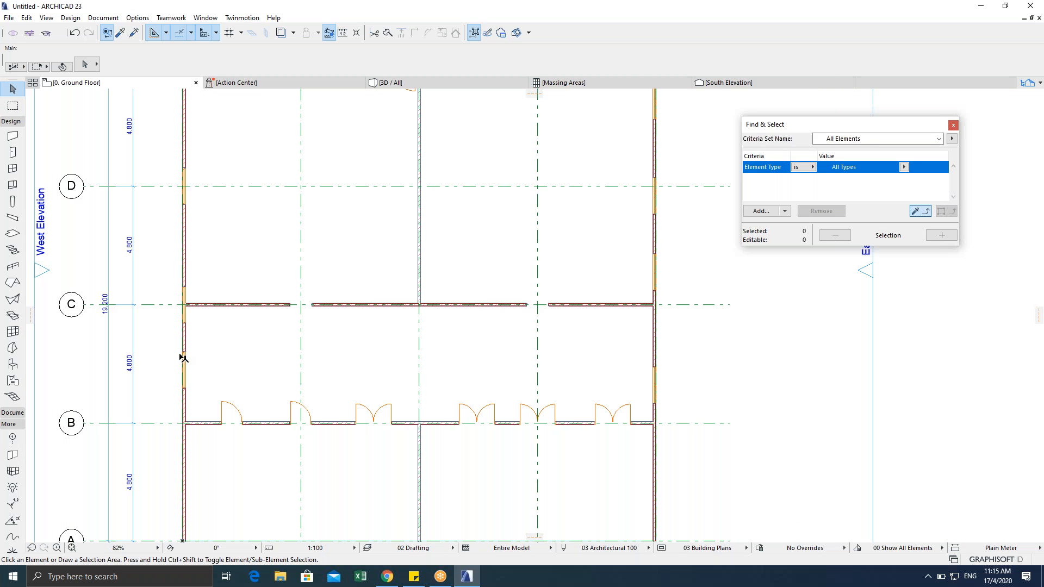
middle_drag(310, 361, 415, 340)
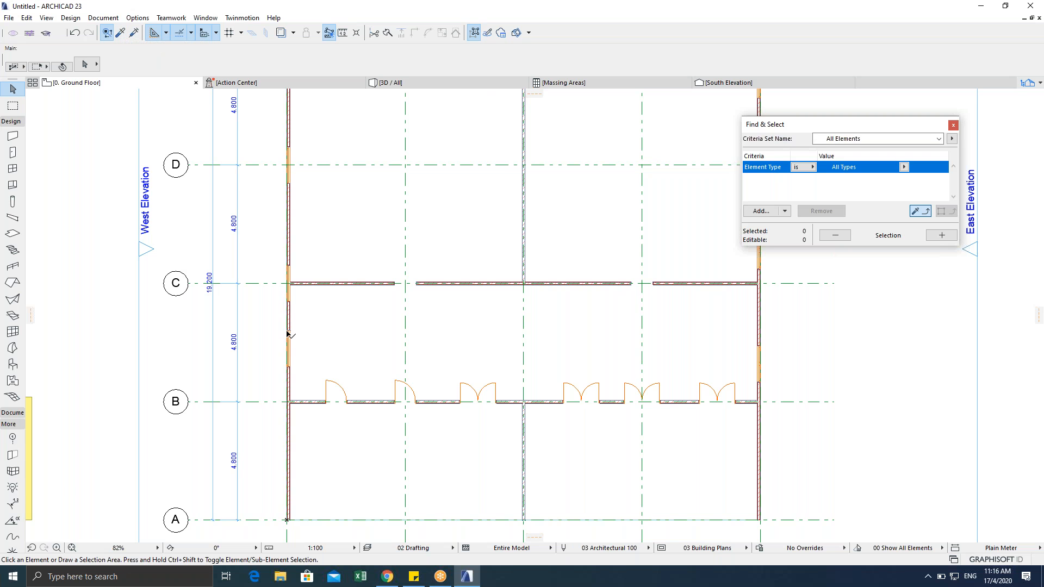
middle_drag(572, 256, 394, 322)
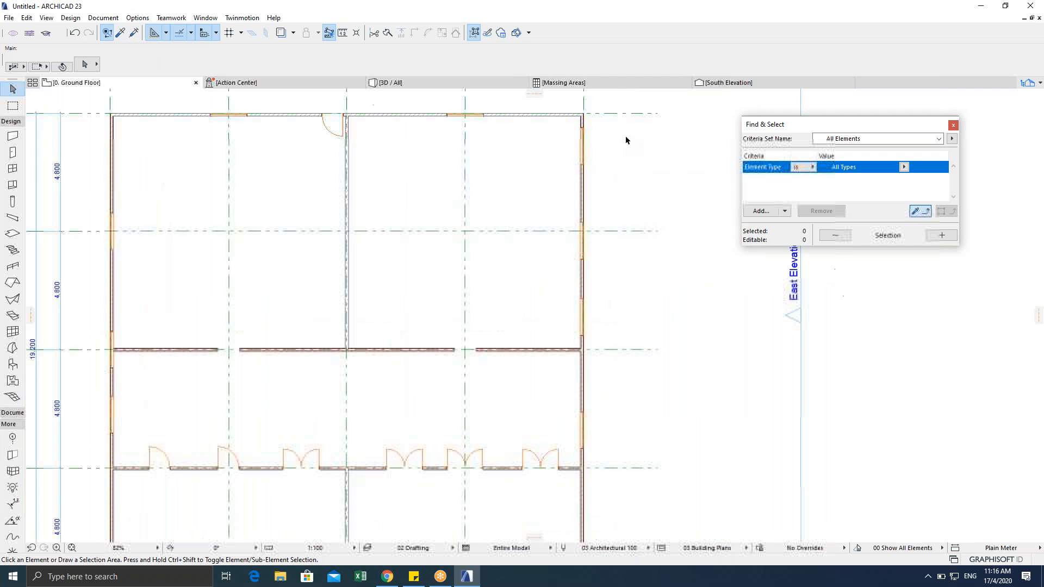
mouse_move(222, 251)
middle_down()
mouse_move(340, 170)
mouse_move(401, 265)
mouse_move(331, 307)
middle_up()
key(Escape)
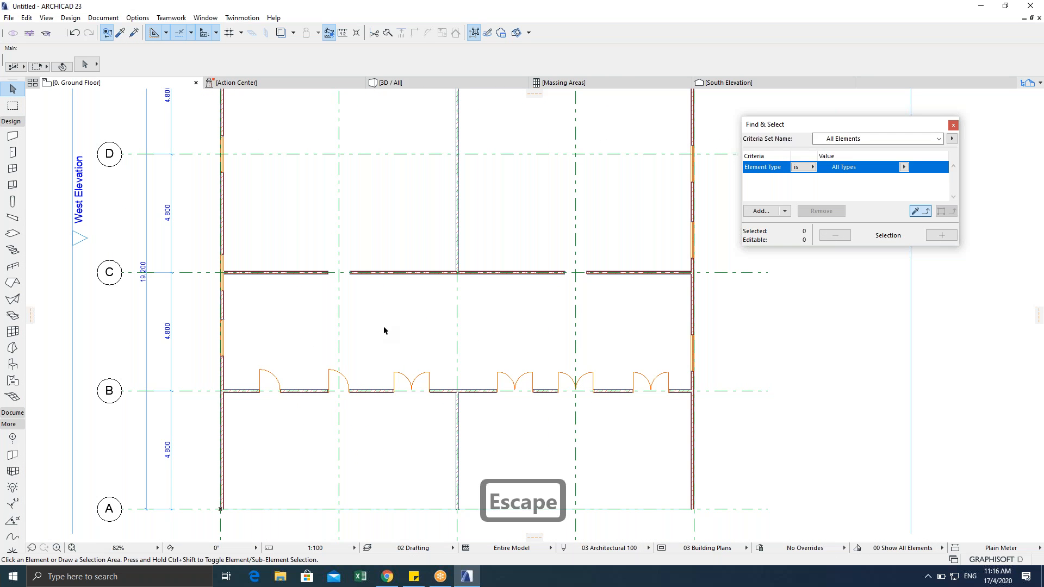
key(w)
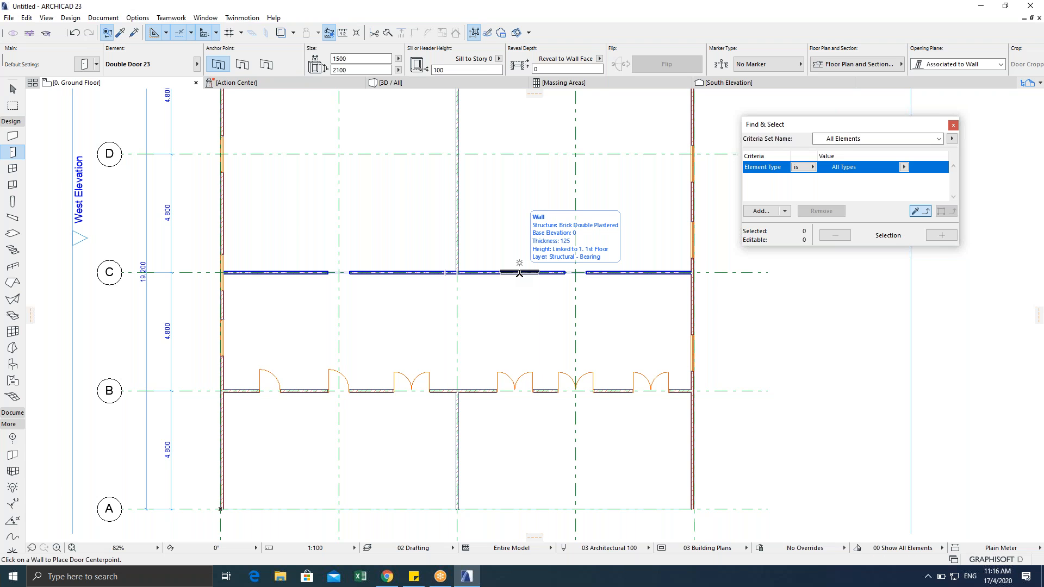
key(Escape)
key(Escape)
scroll(520, 273, down, 2)
middle_drag(492, 306, 506, 351)
scroll(518, 301, down, 1)
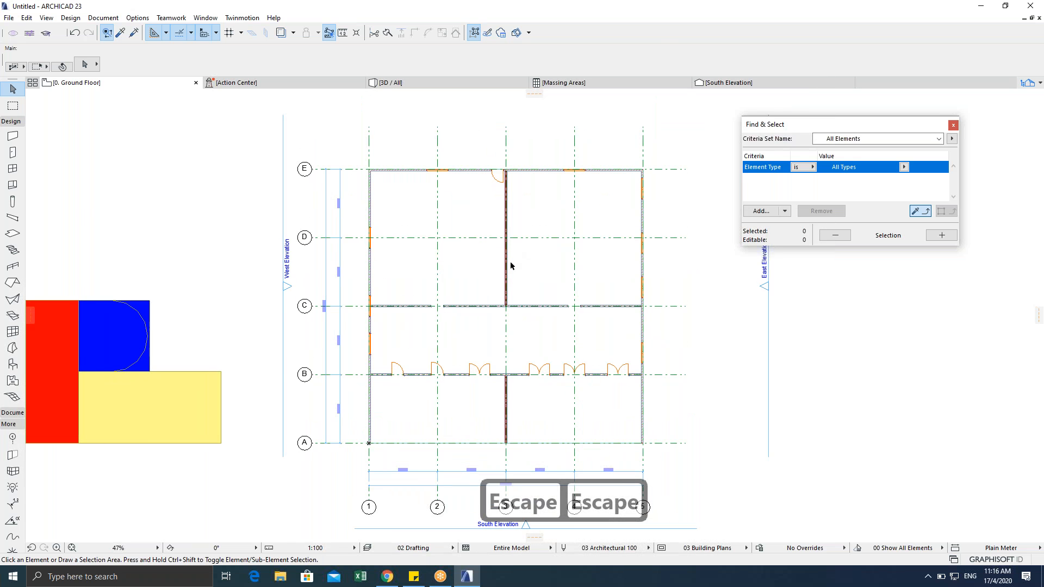
scroll(511, 266, up, 2)
middle_drag(478, 249, 404, 240)
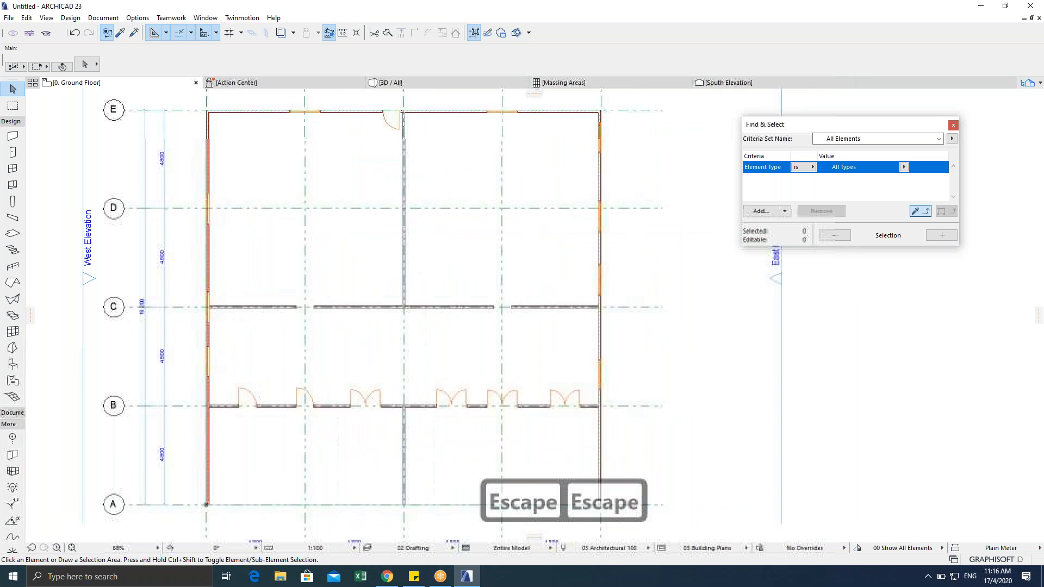
click(1035, 87)
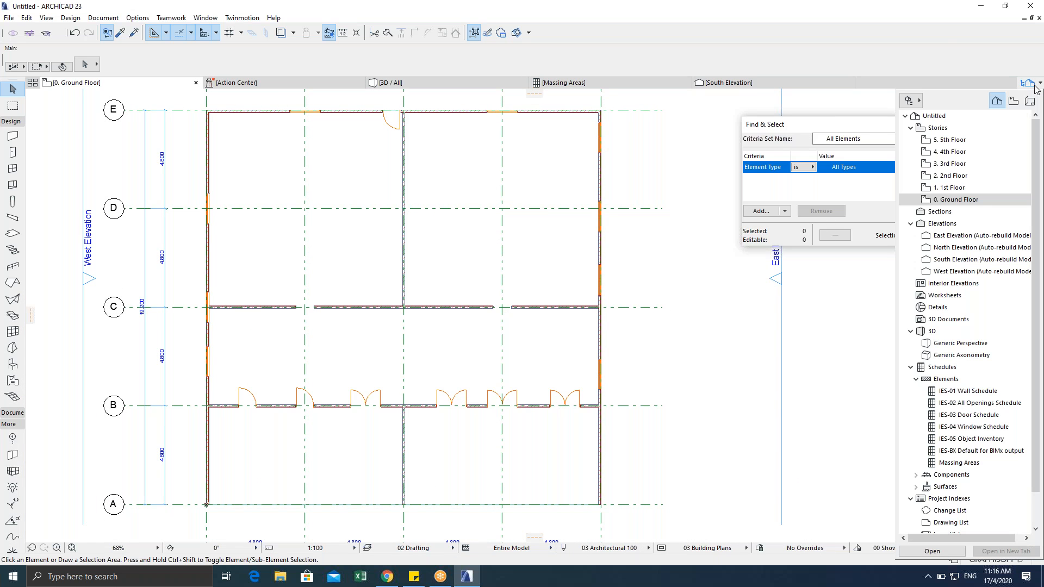
double_click(979, 127)
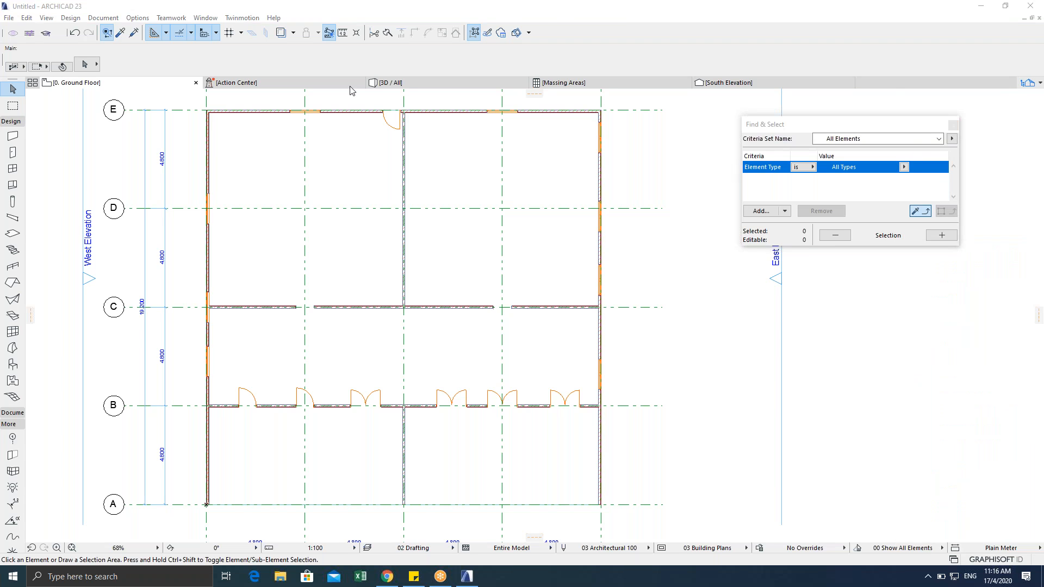
Step: Create a new Elements schedule scheme named Door Schedule, leaving its ID blank
click(1031, 84)
click(1028, 83)
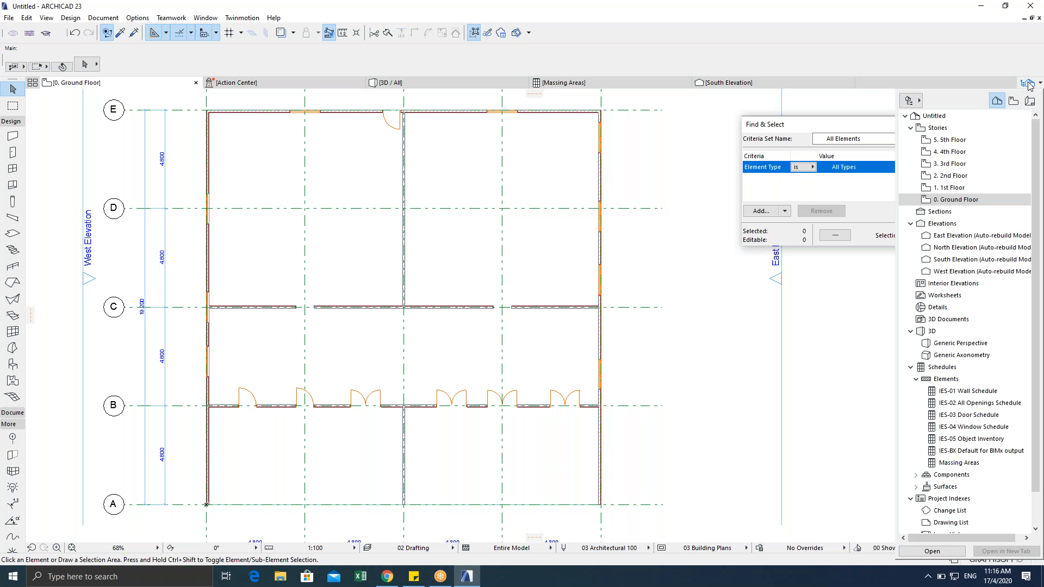
right_click(944, 385)
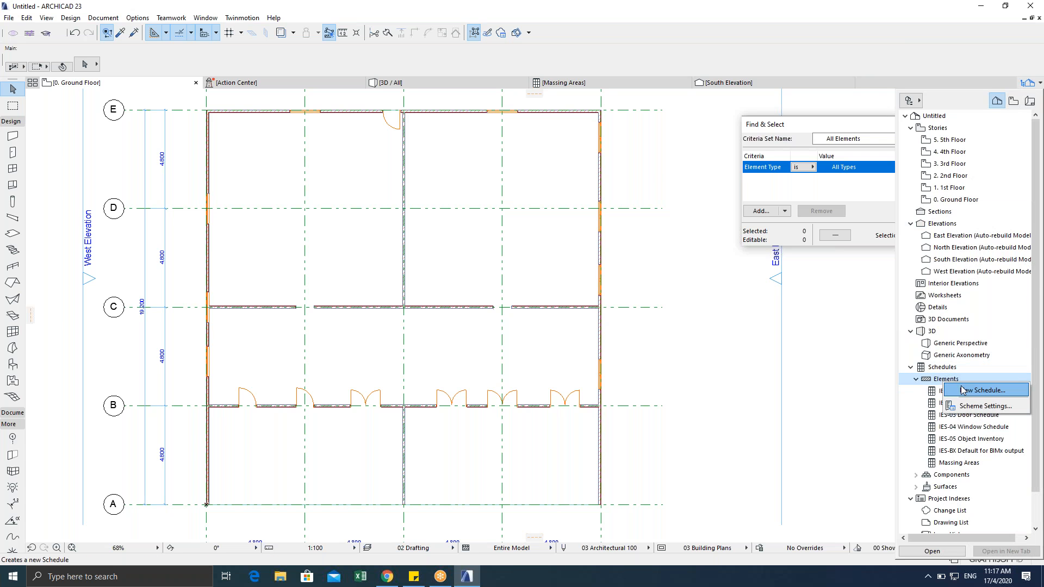
click(965, 389)
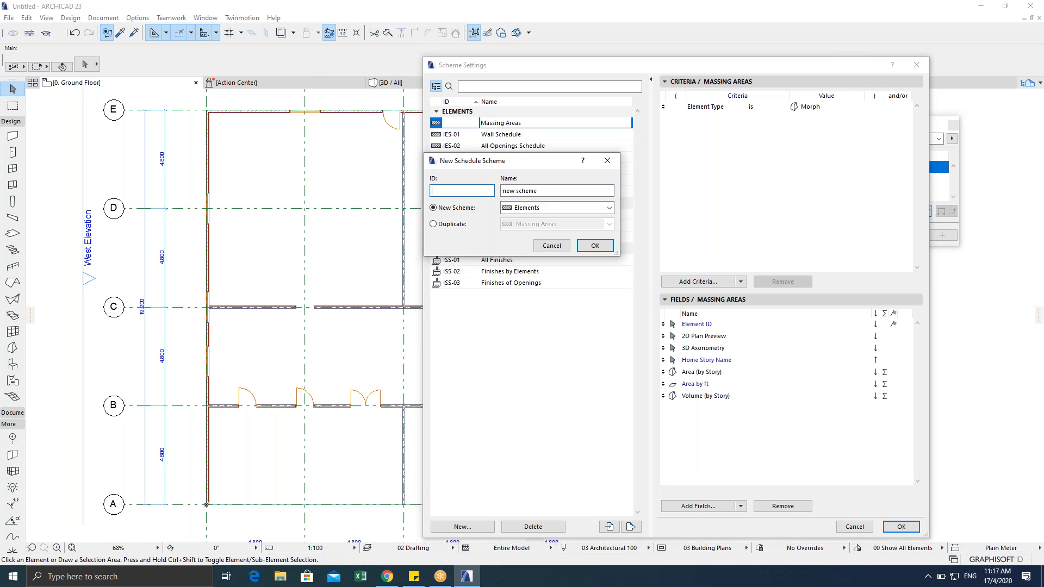
key(Tab)
text(F)
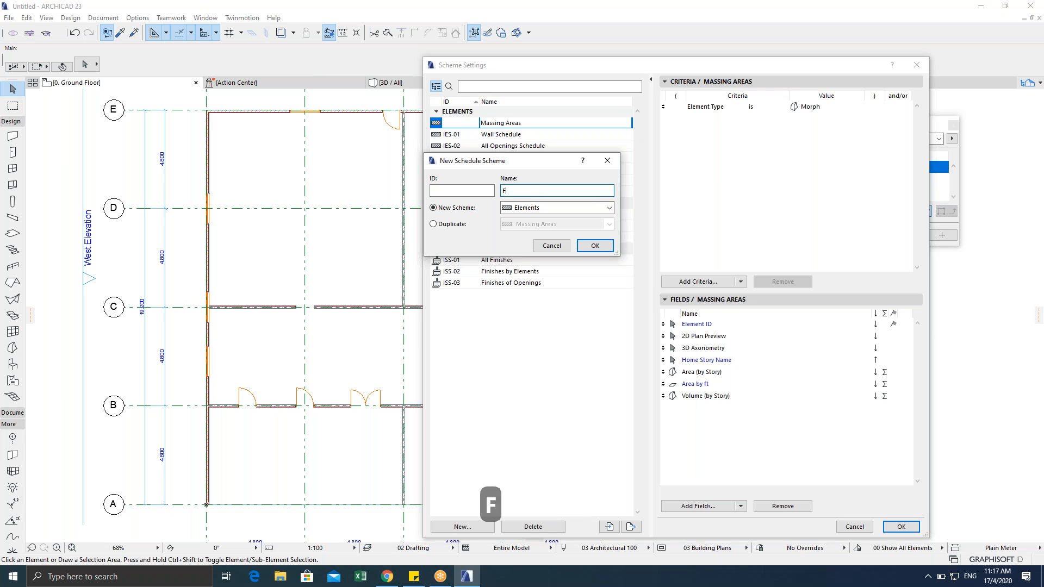
key(BackSpace)
text(Door)
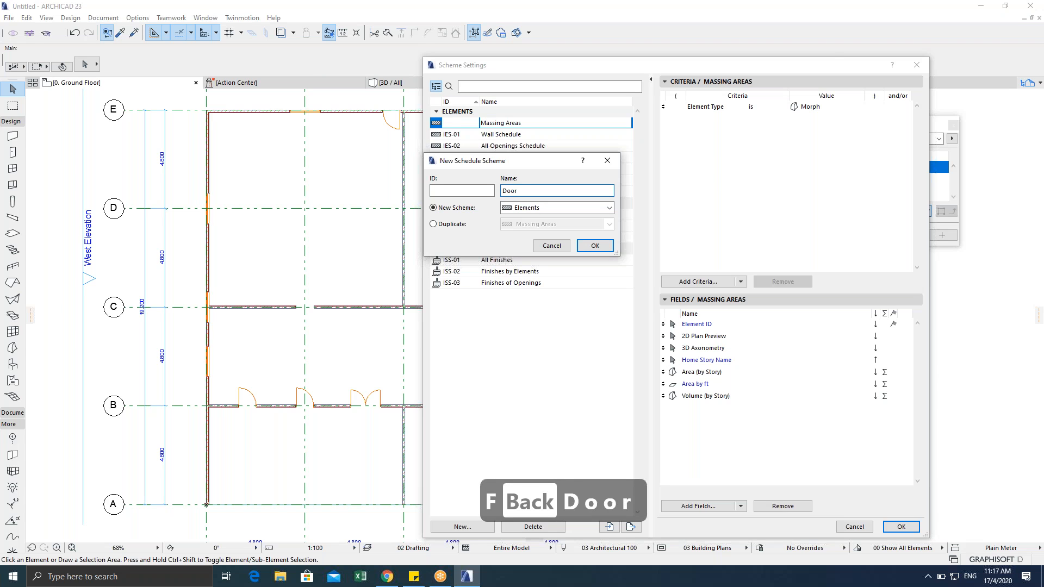
text( Schedule)
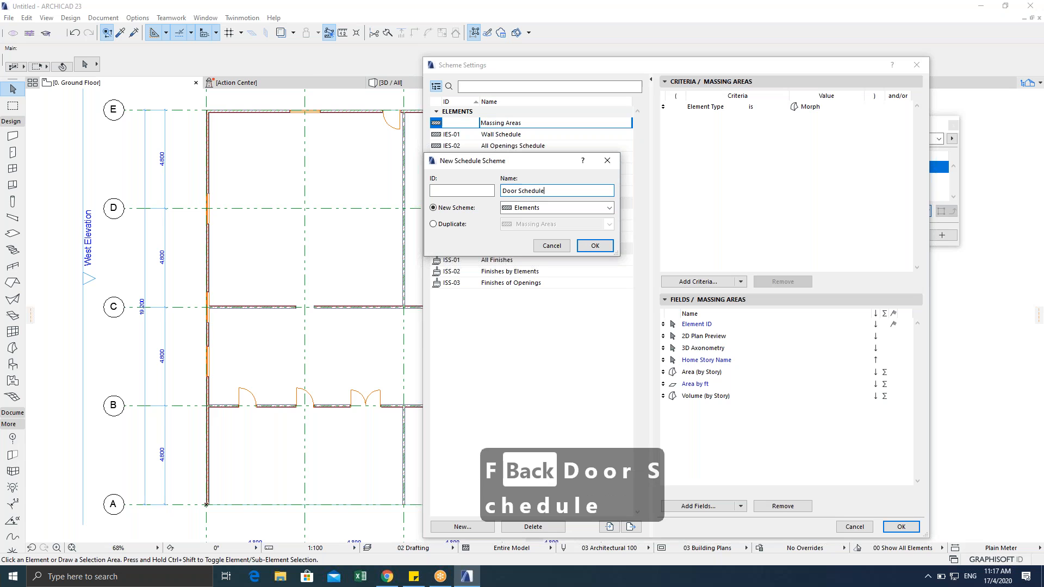
click(593, 247)
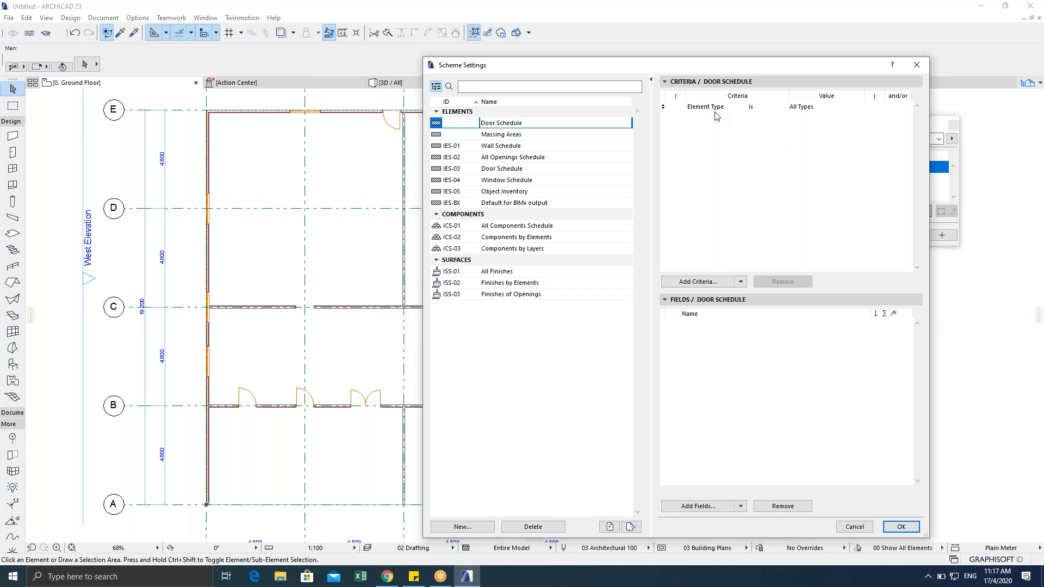
Step: Set the Door Schedule's Element Type criterion to Door
click(810, 110)
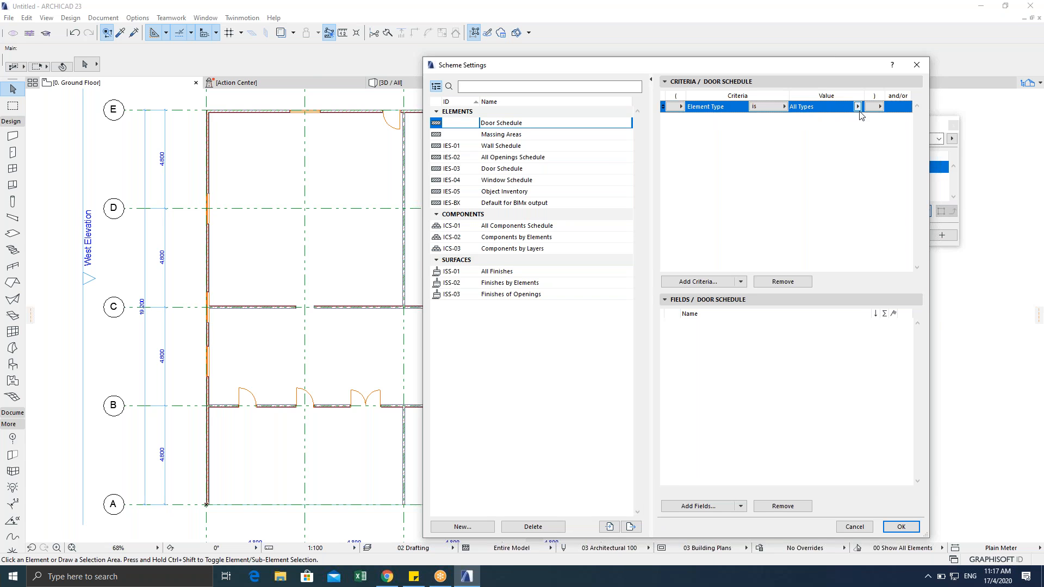
click(857, 108)
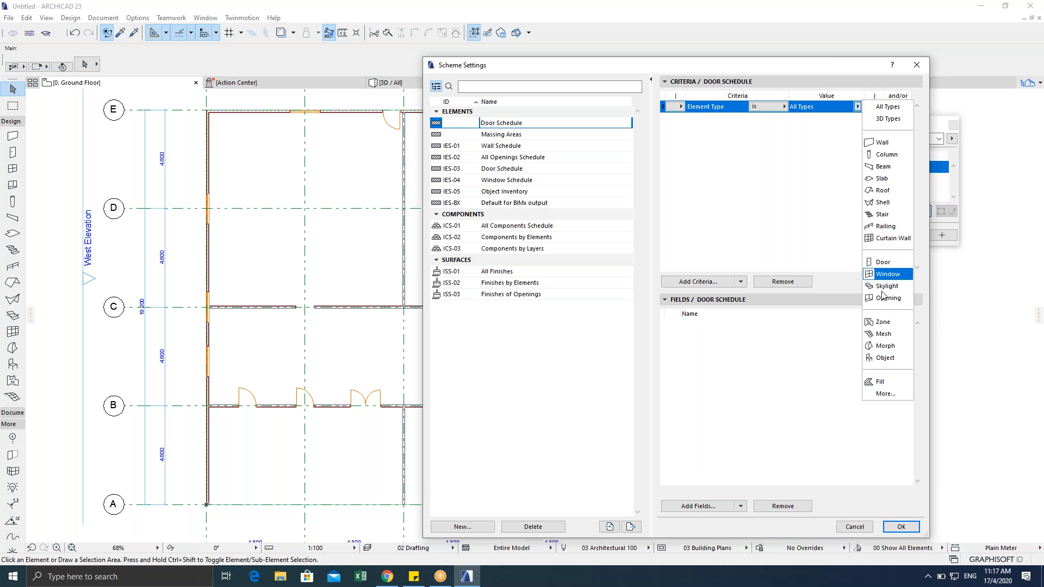
click(886, 263)
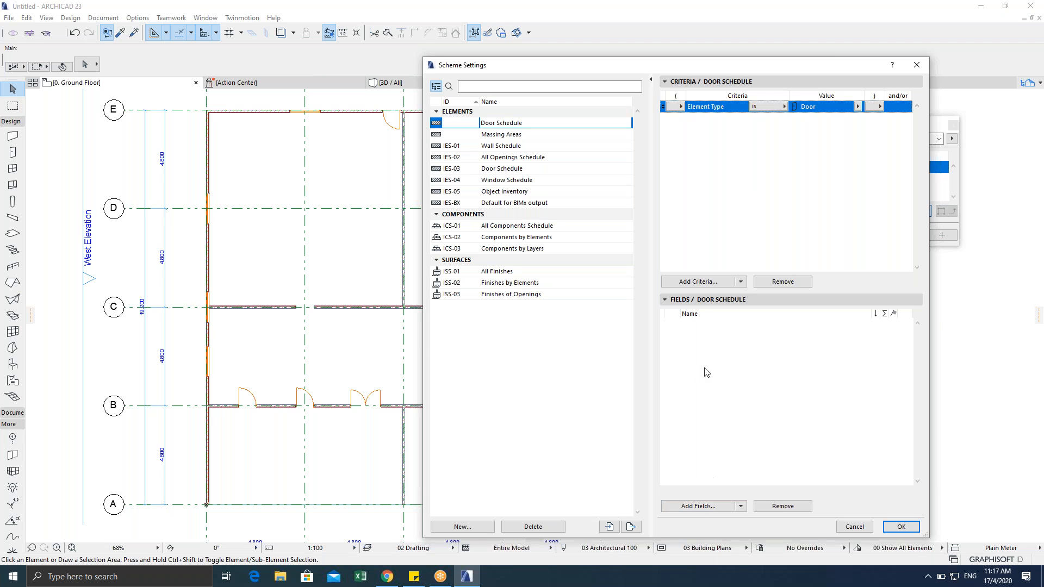
Step: Add the Element ID and Library Part Name fields to the Door Schedule scheme
click(695, 507)
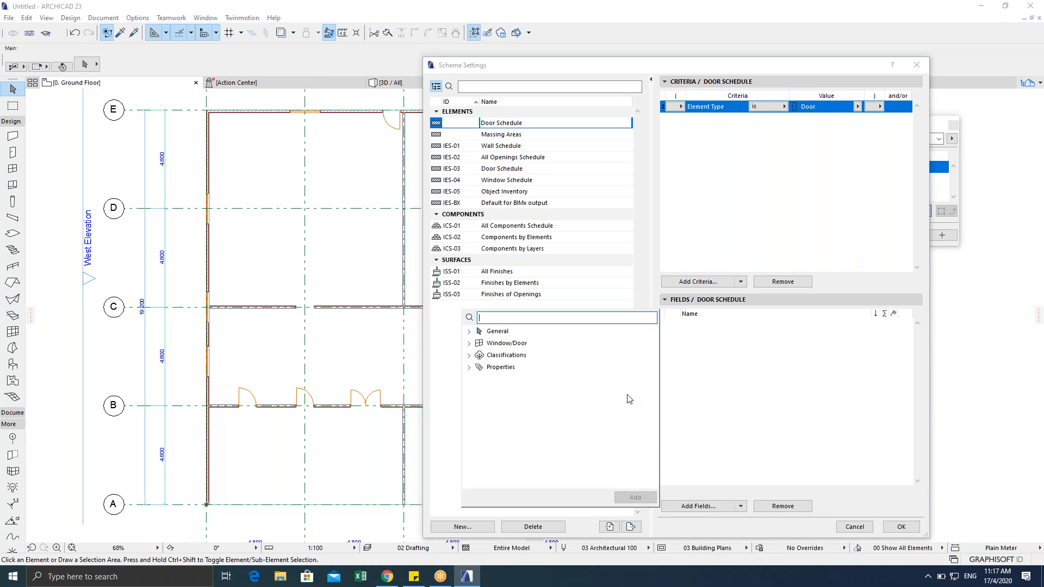
text(id)
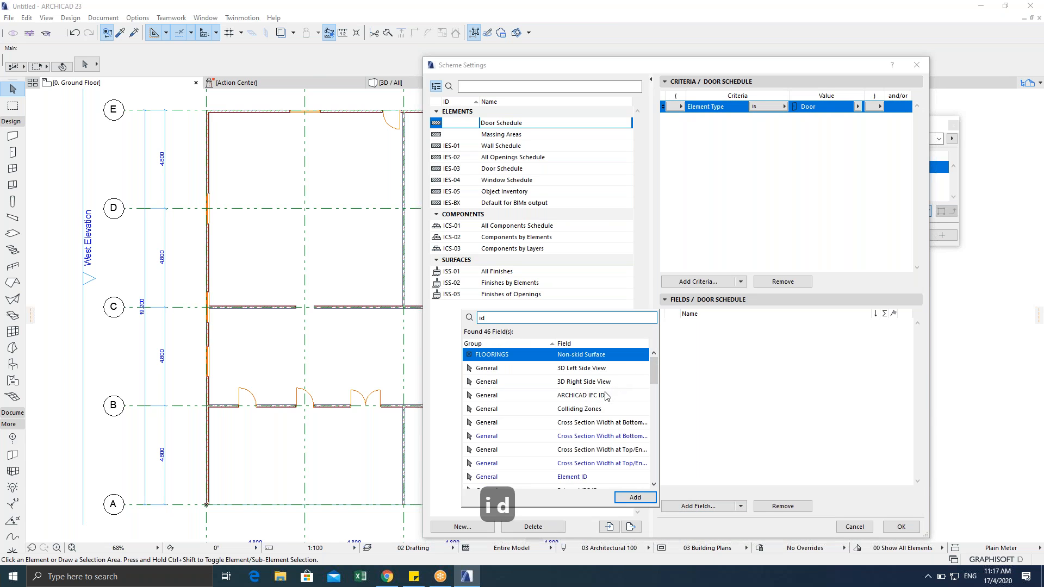
scroll(568, 468, down, 1)
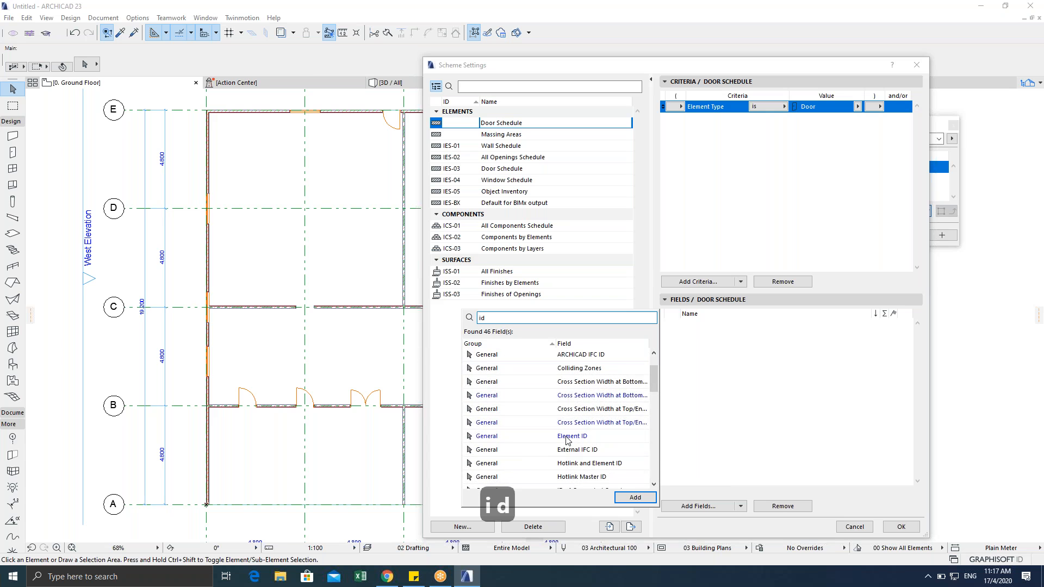
double_click(567, 437)
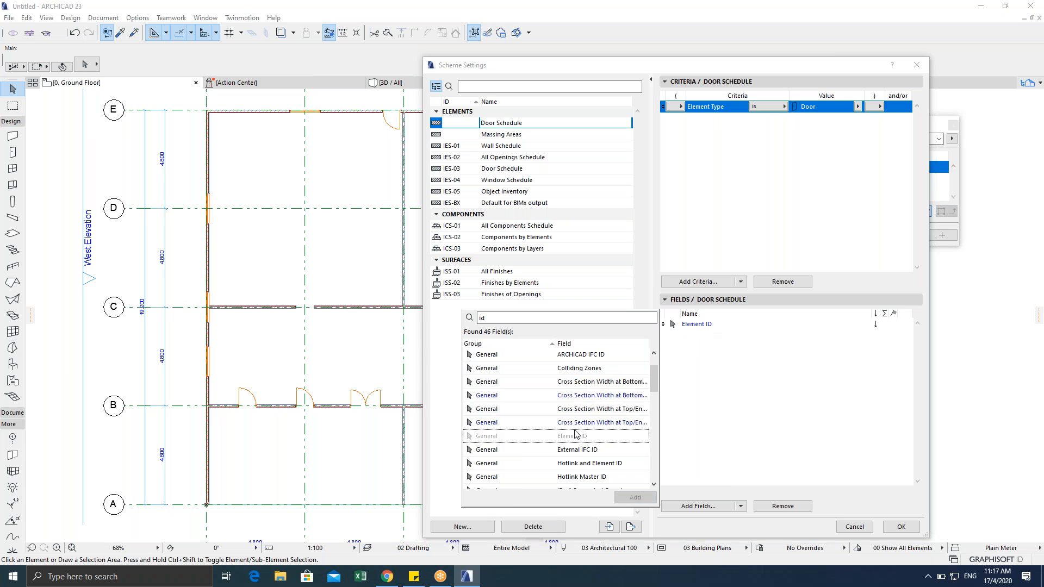
drag(493, 318, 452, 321)
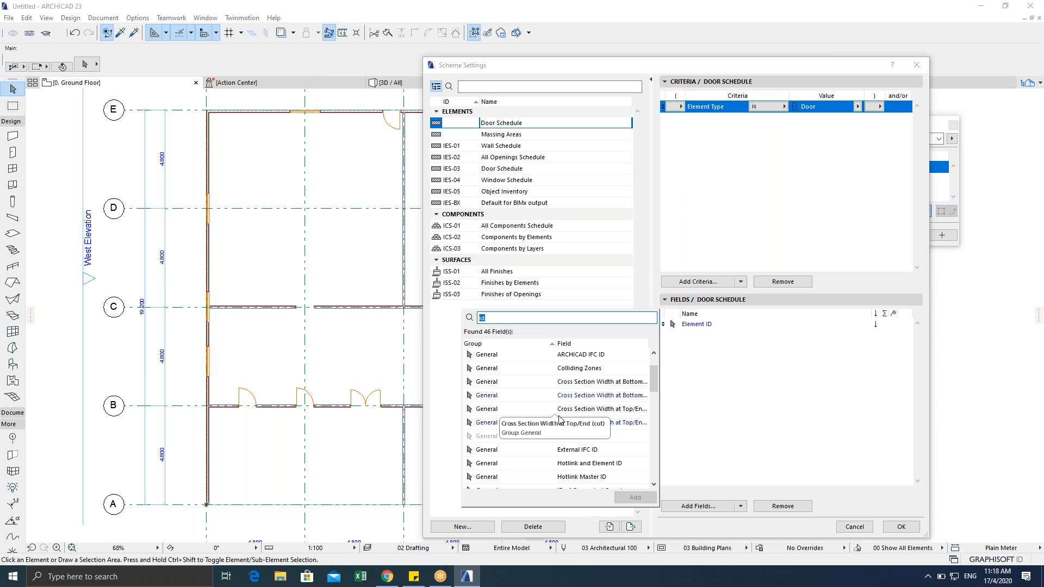
text(l)
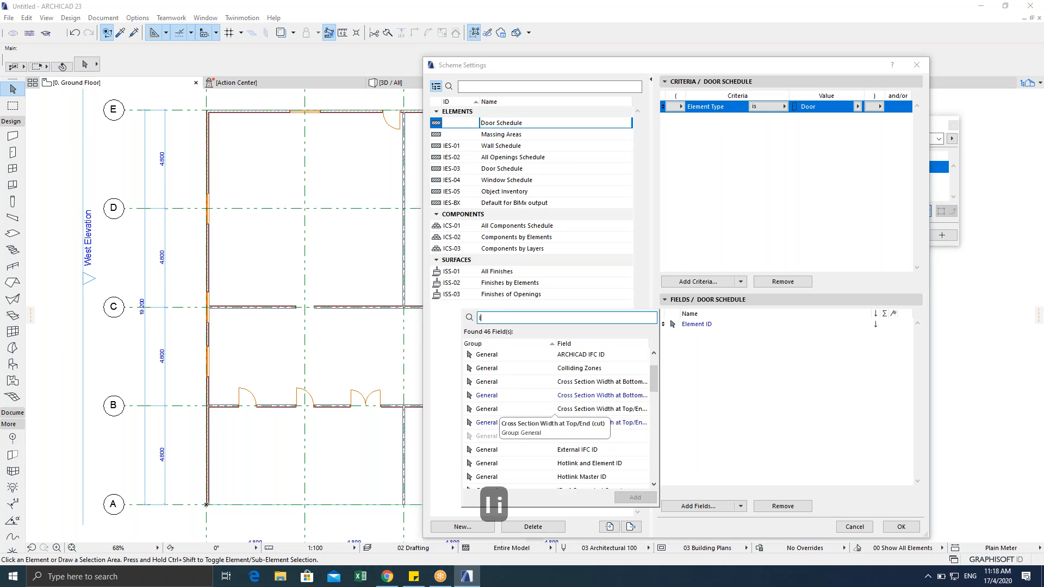
text(ib)
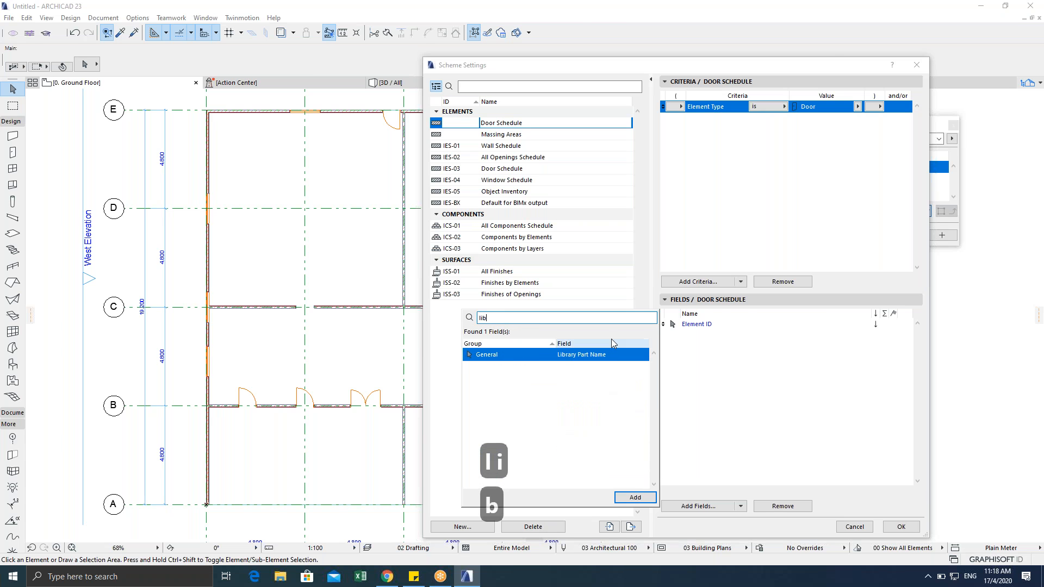
double_click(595, 356)
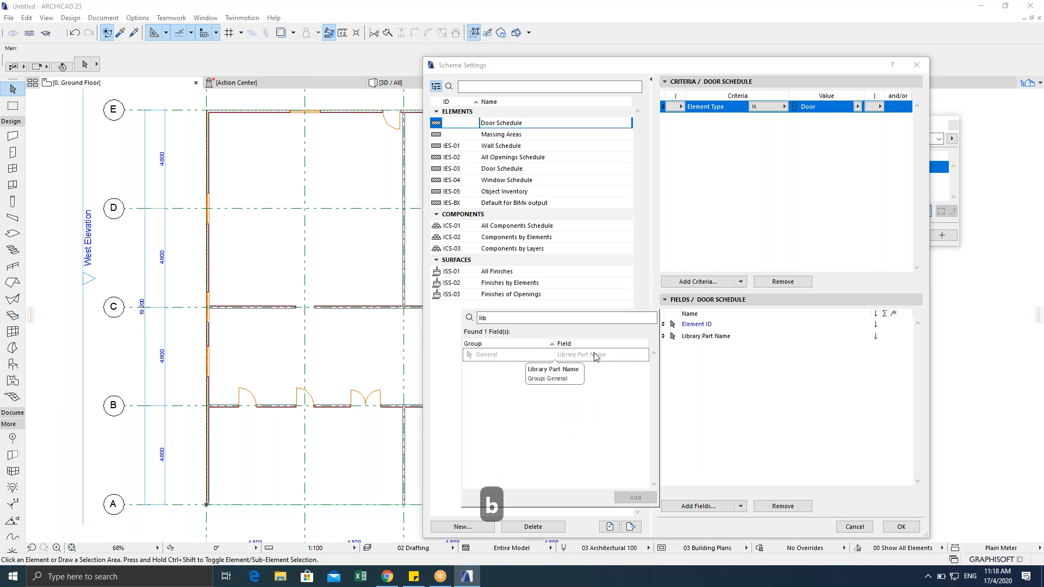
Step: Add the Home Story Name field to the Door Schedule scheme
click(493, 317)
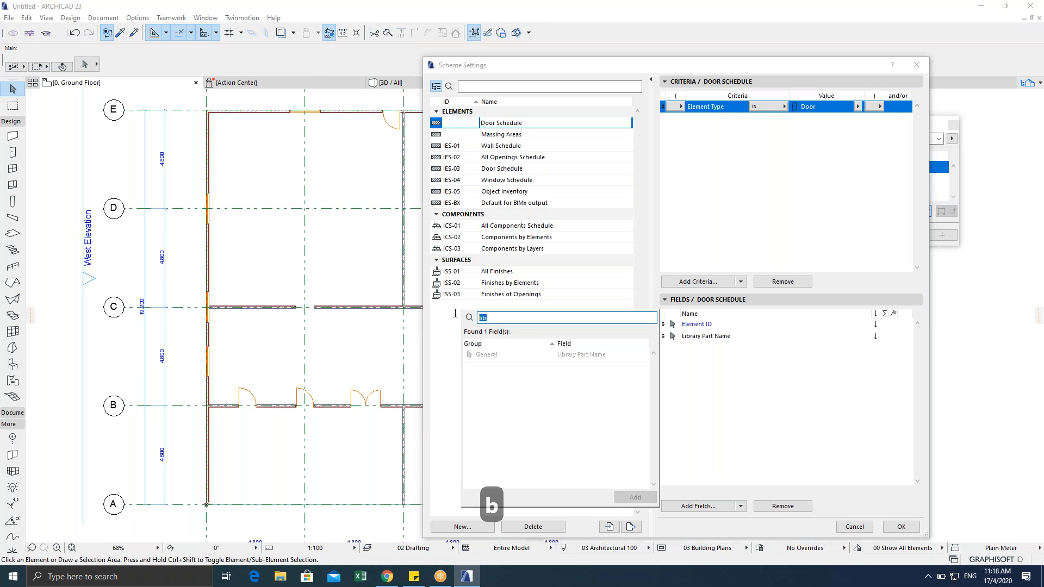
key(BackSpace)
key(BackSpace)
key(BackSpace)
text(home)
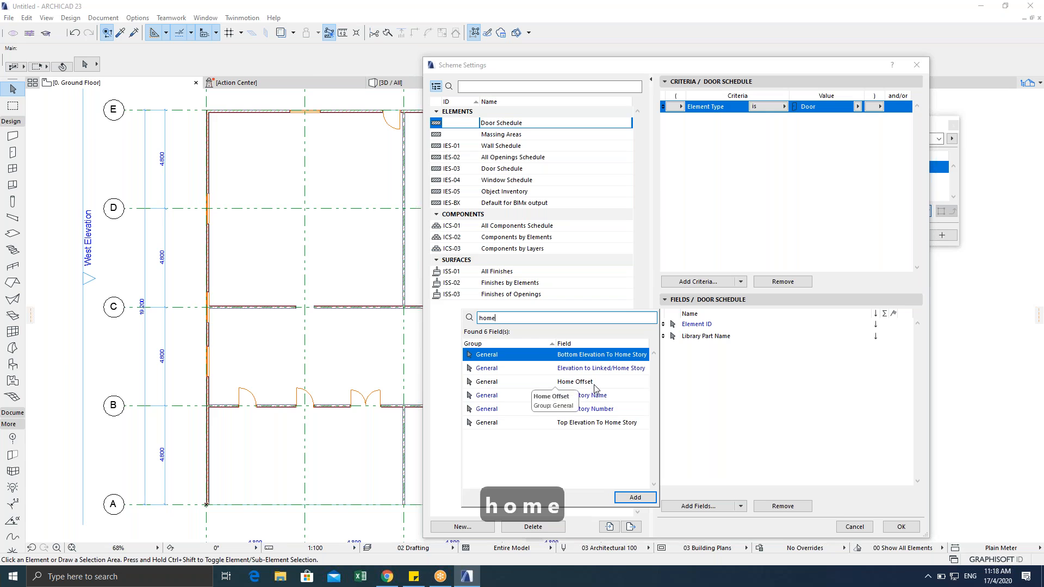
double_click(583, 402)
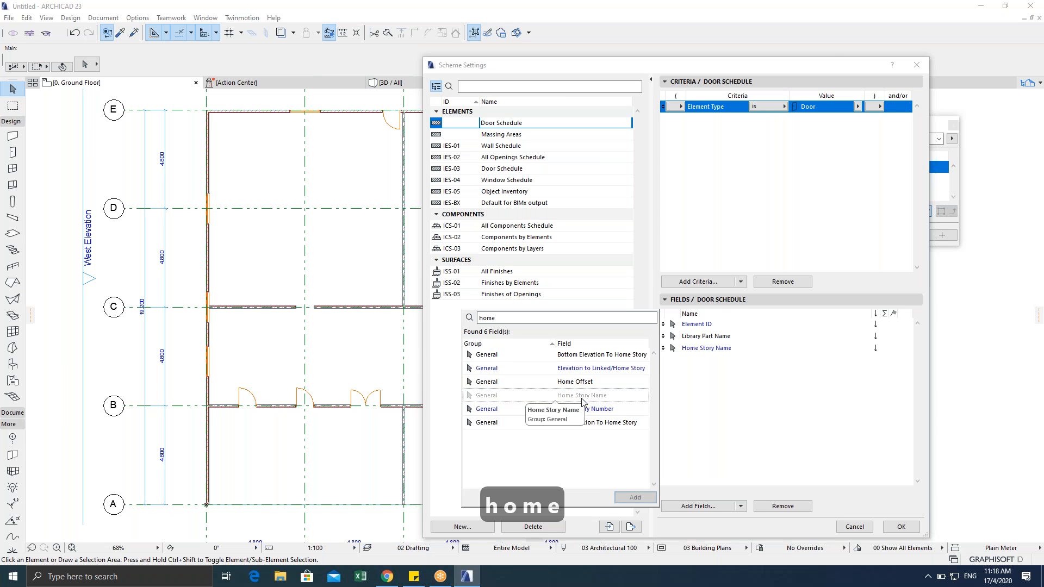
Step: Clear the field search and add the Nominal W x H Size field from the Window/Door group to the Door Schedule scheme
drag(507, 319, 456, 312)
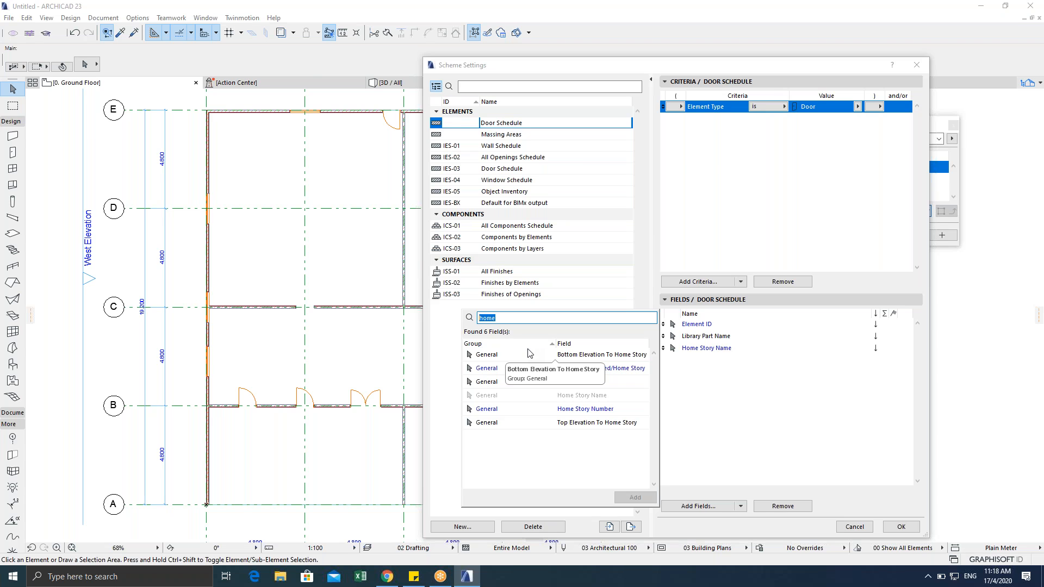
key(BackSpace)
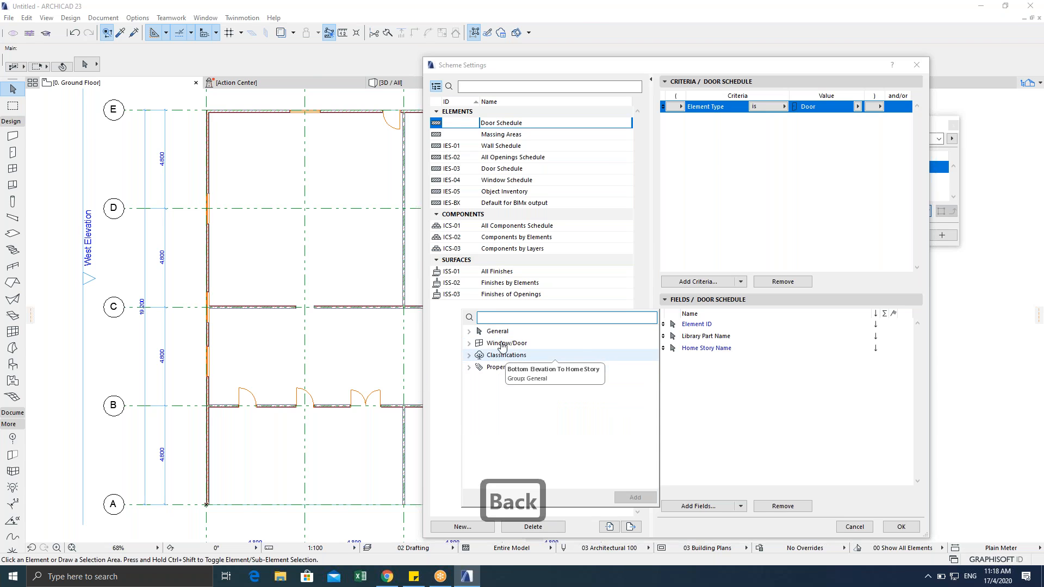
click(468, 343)
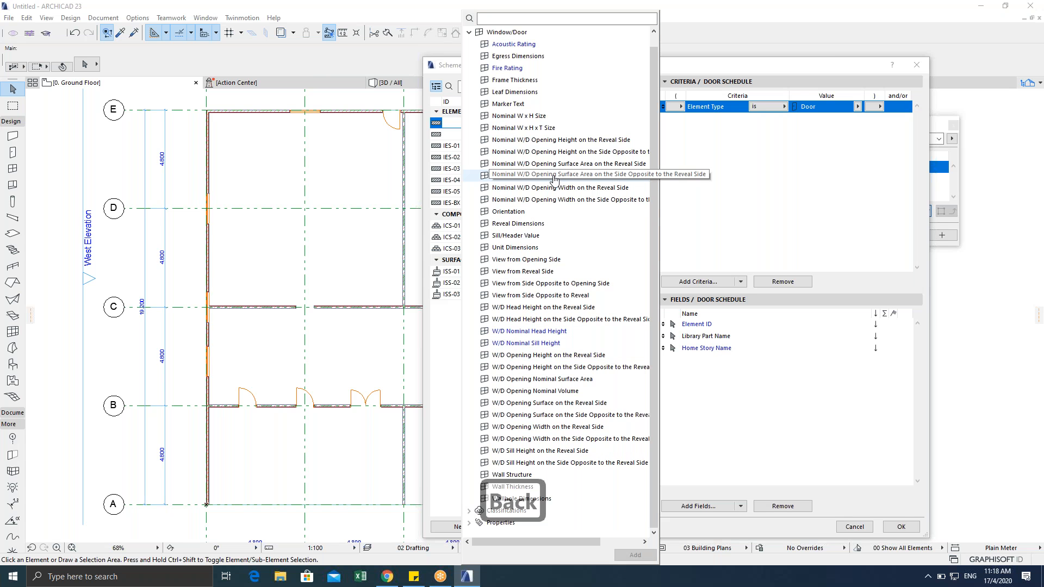
double_click(518, 120)
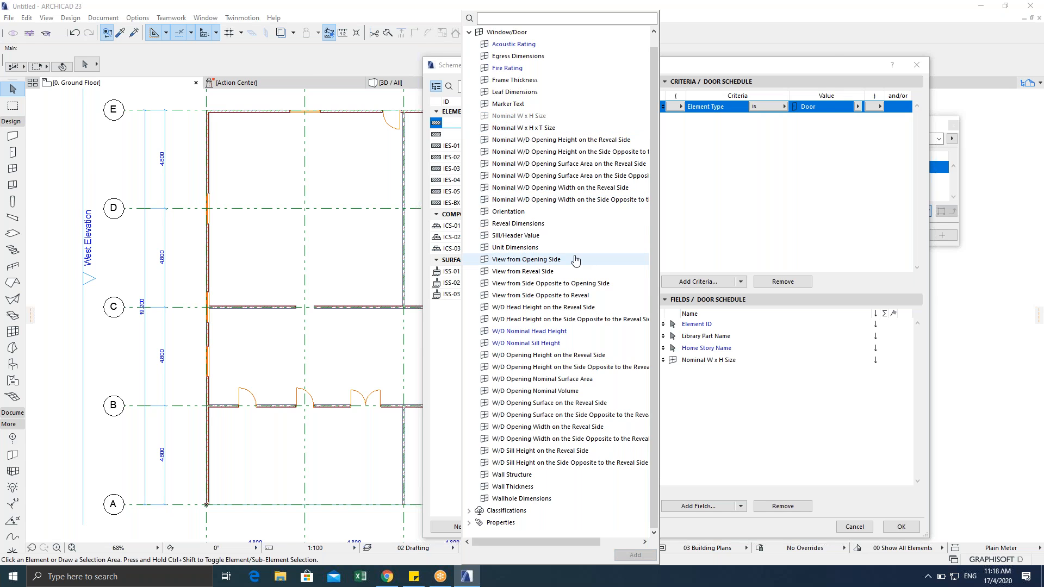
Step: Search the available fields for "quan" and add the Quantity field to the Door Schedule scheme
click(496, 19)
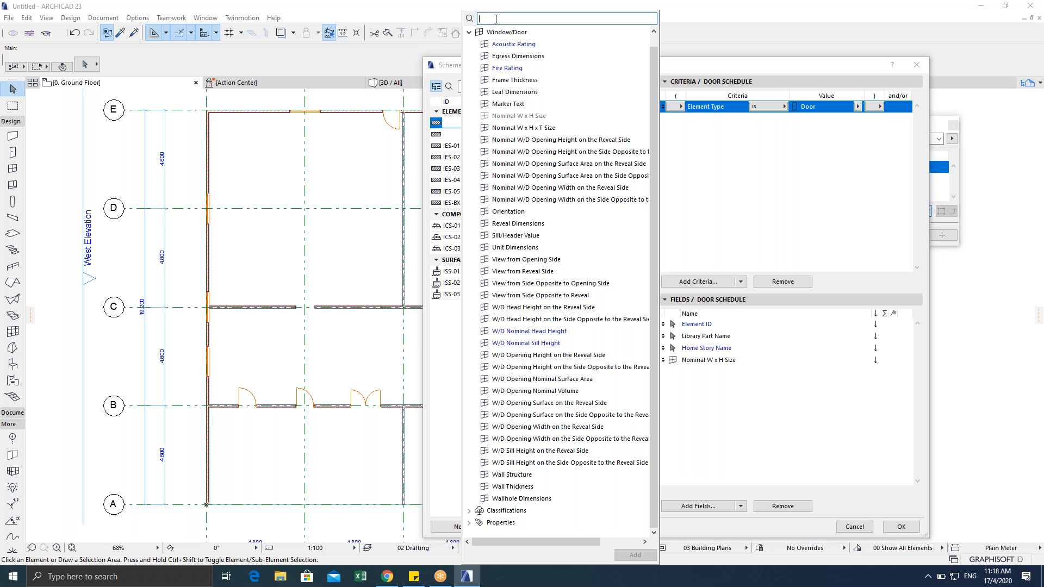
text(q)
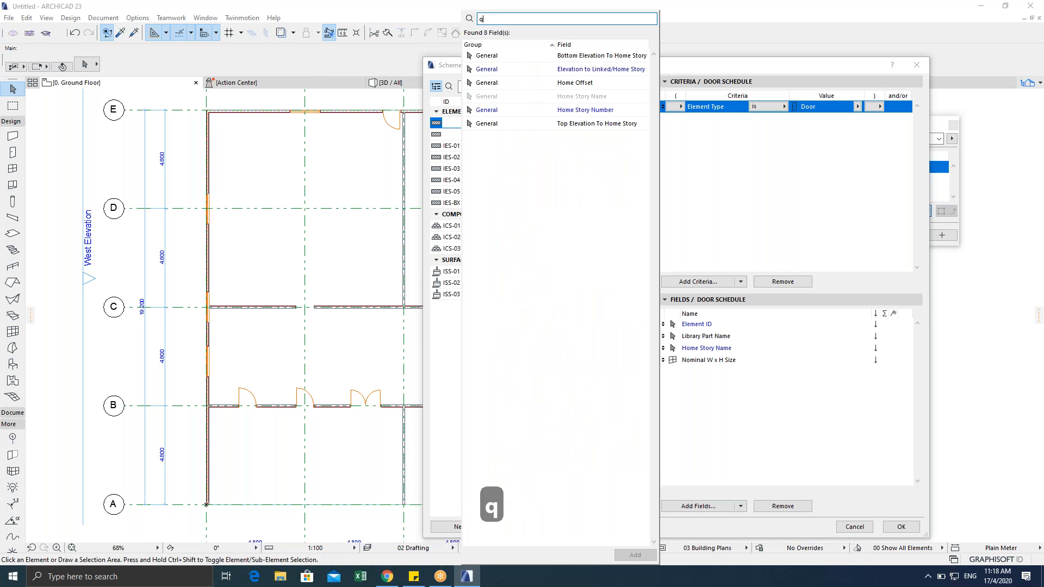
text(uanity)
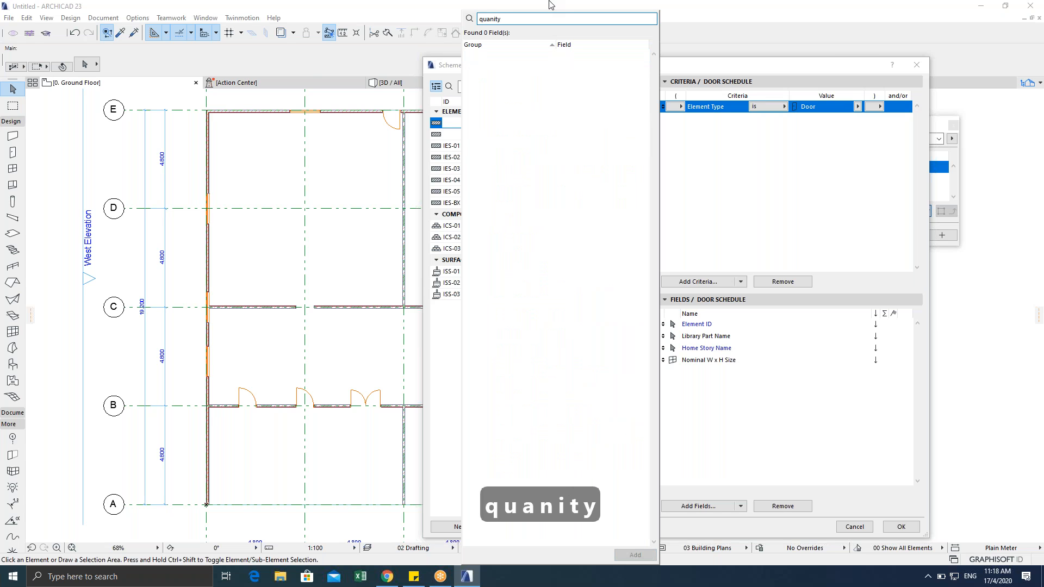
key(BackSpace)
key(BackSpace)
key(BackSpace)
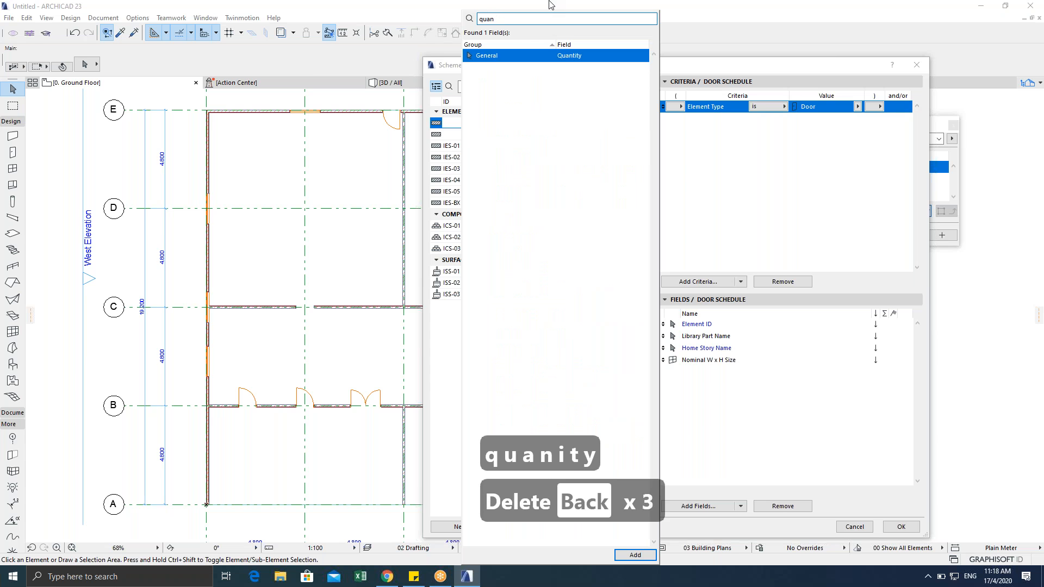
double_click(598, 55)
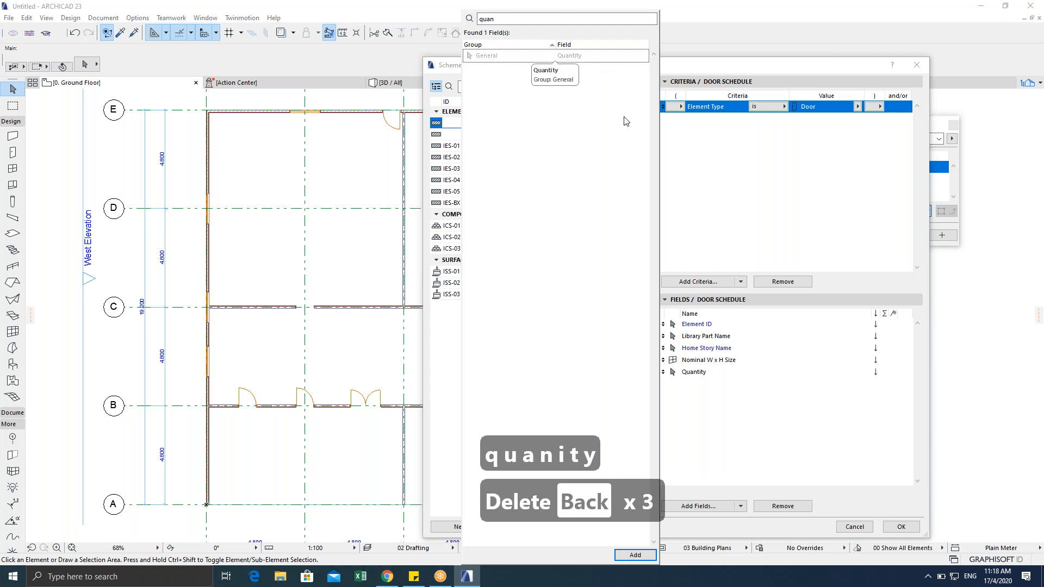
click(781, 424)
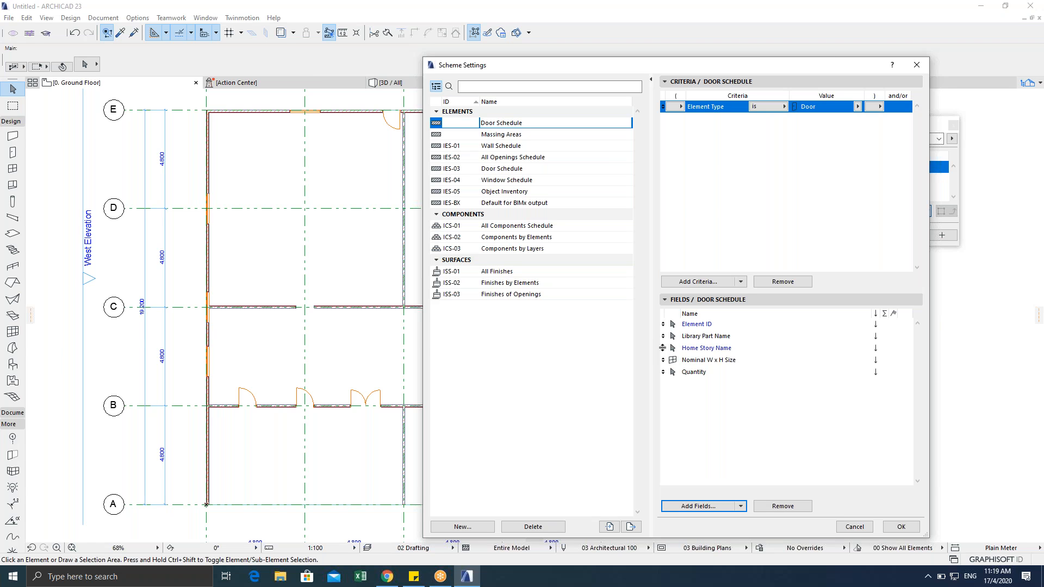
Step: Move the Home Story Name field above Library Part Name and accept the scheme settings
drag(663, 348, 667, 333)
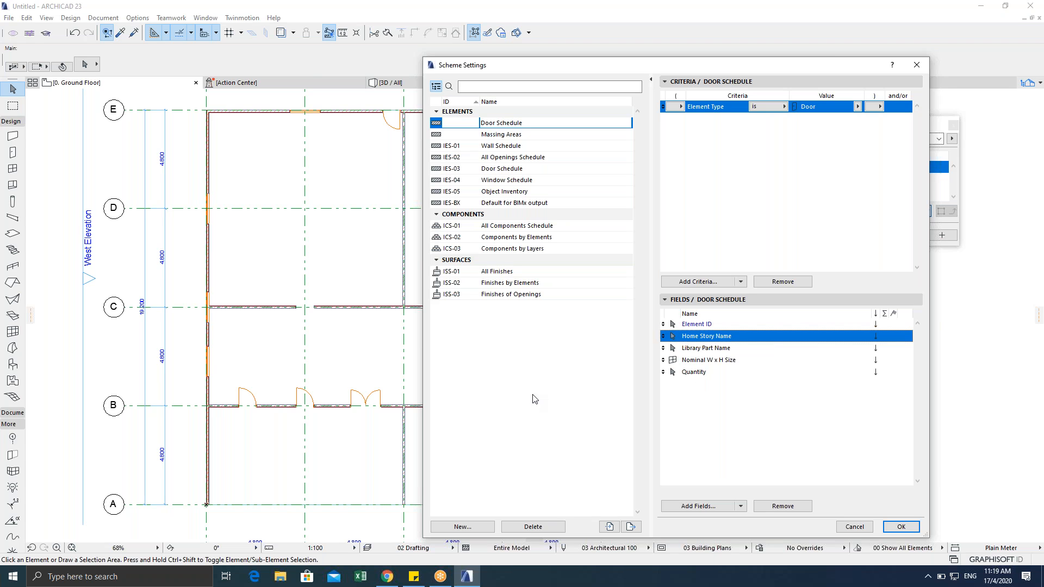
click(133, 35)
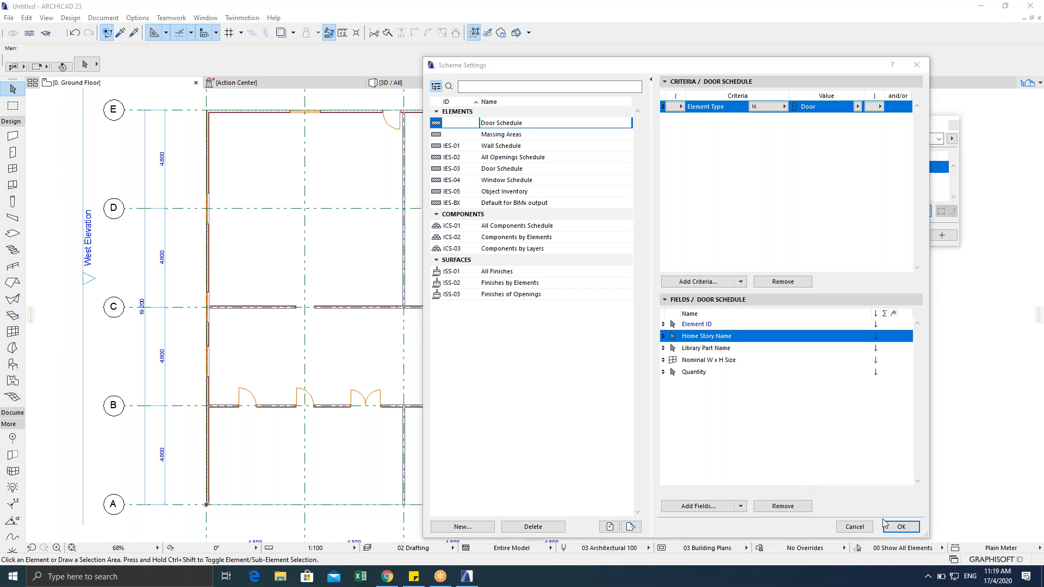
click(898, 526)
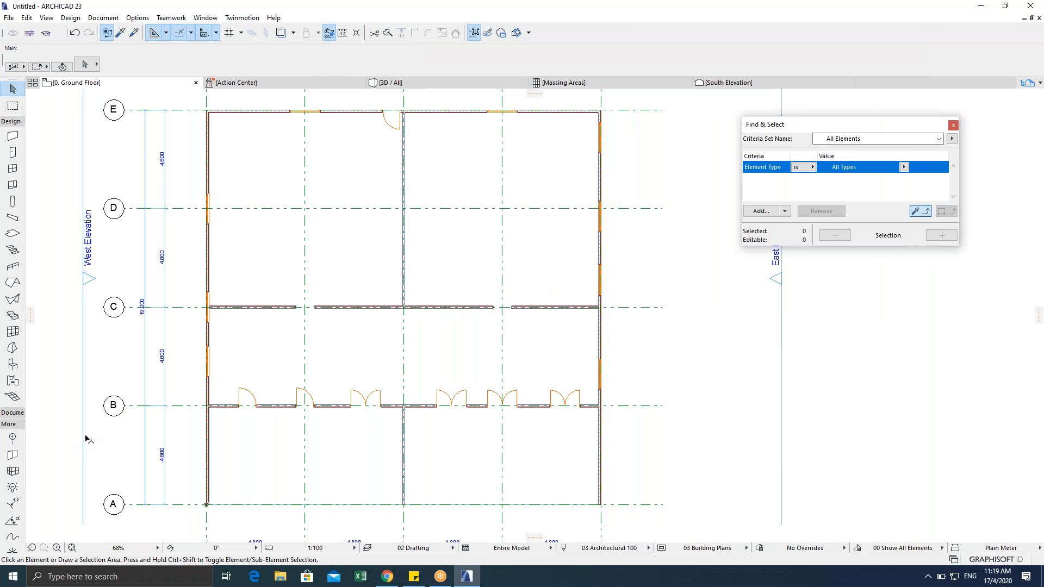
Step: Open the new Door Schedule from the project's element schedules
click(1035, 85)
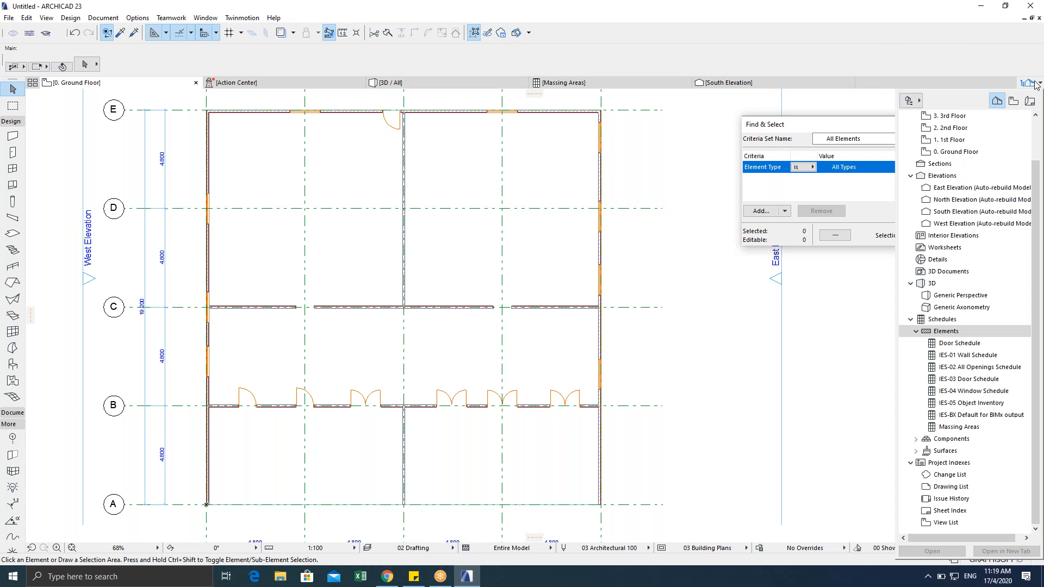
click(1035, 85)
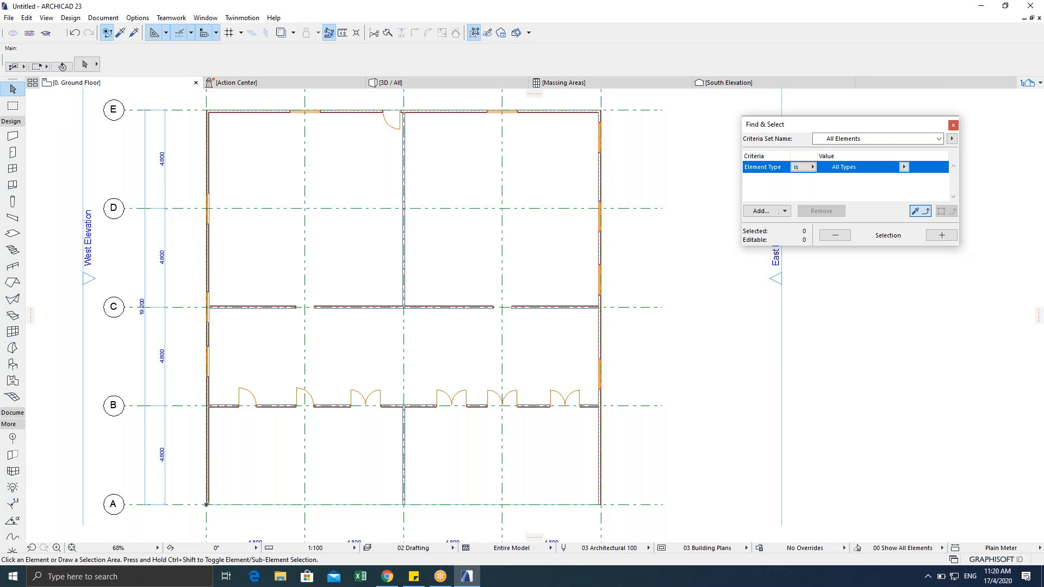
click(1027, 83)
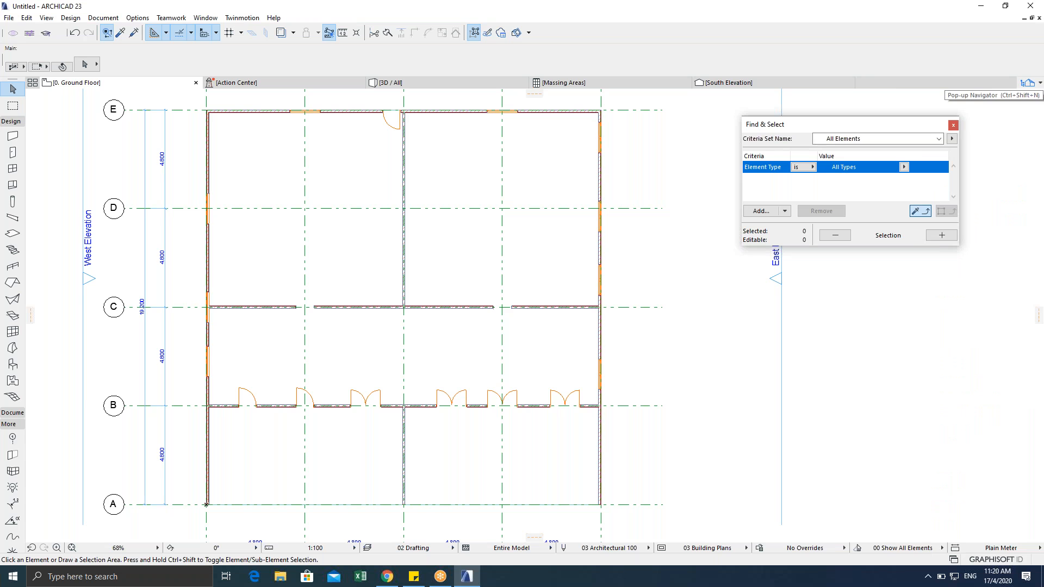
click(1026, 84)
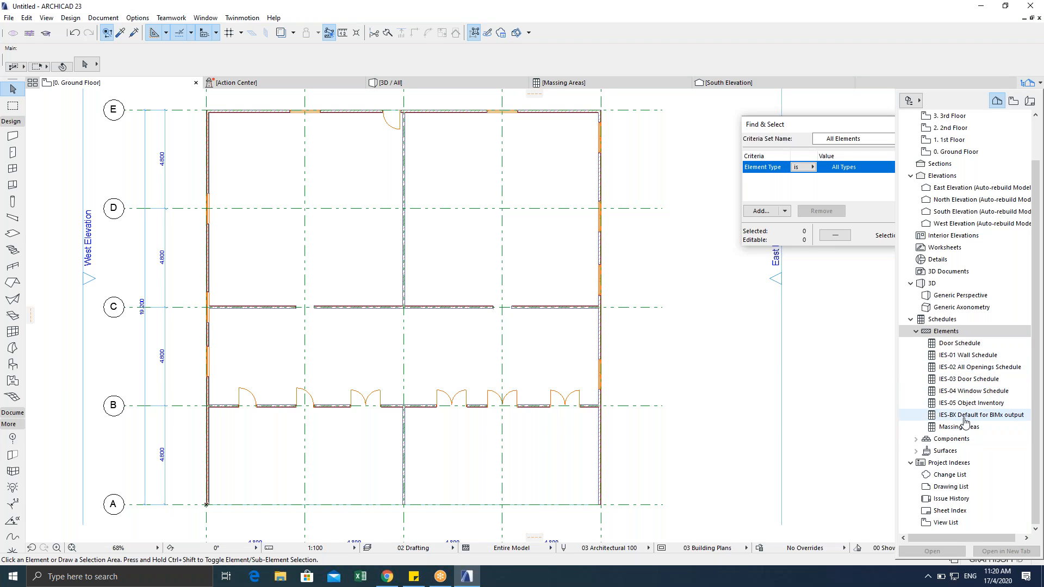
double_click(959, 343)
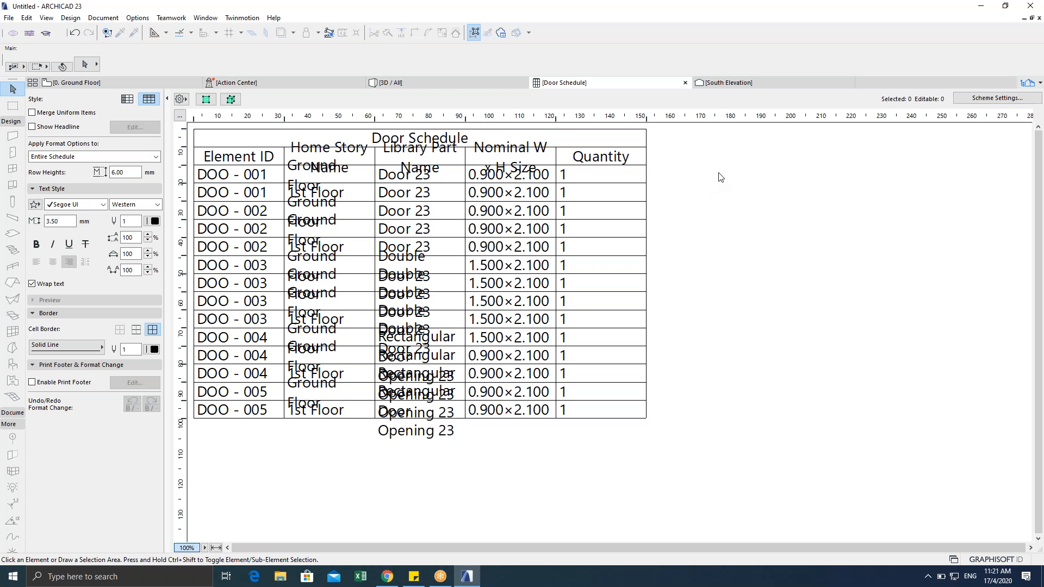
Step: Reopen the Door Schedule's scheme settings, search the fields for "front" and add the 3D Front View field
click(982, 98)
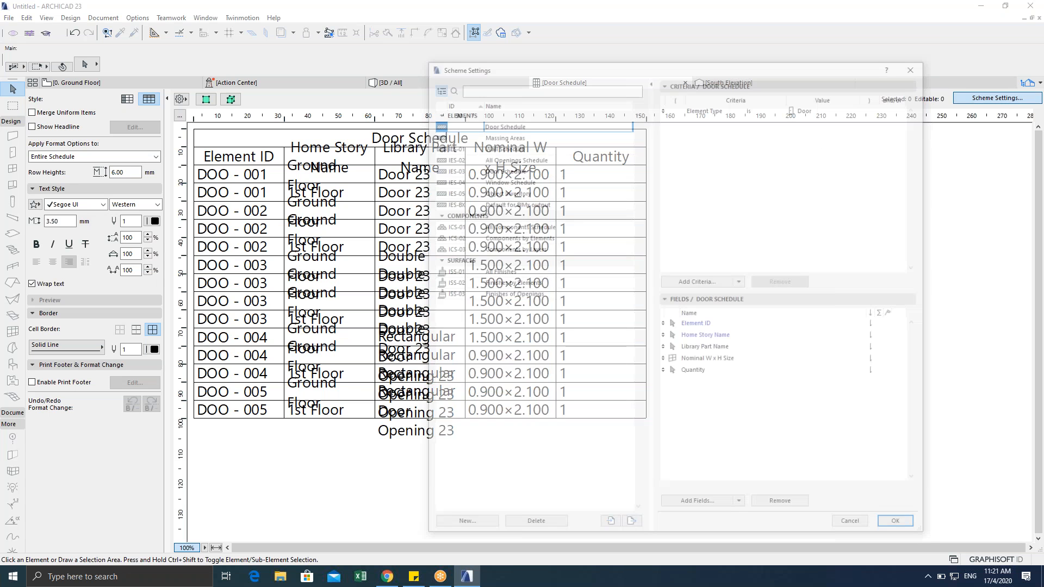
drag(640, 65, 535, 63)
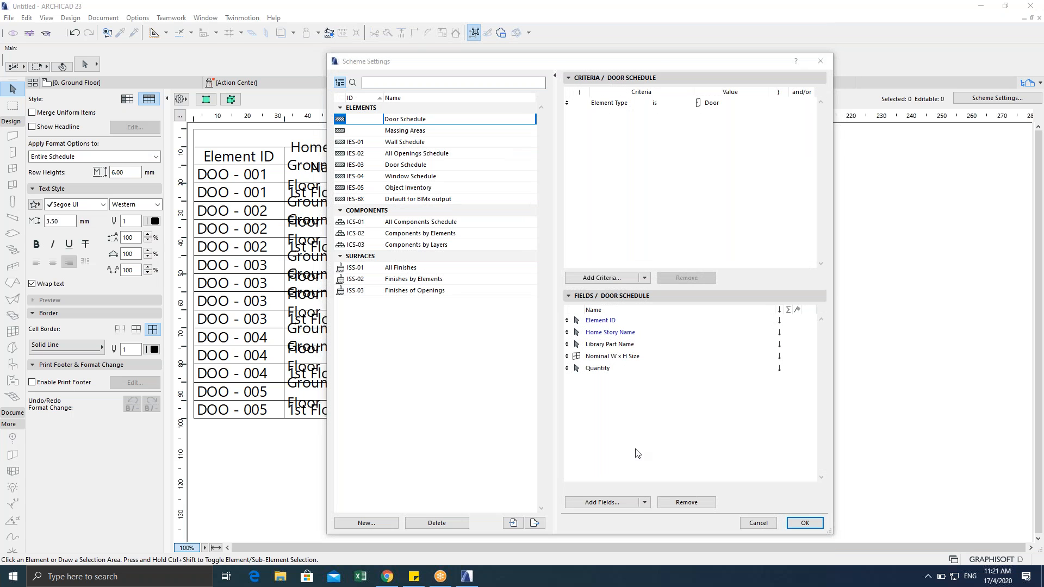
click(601, 502)
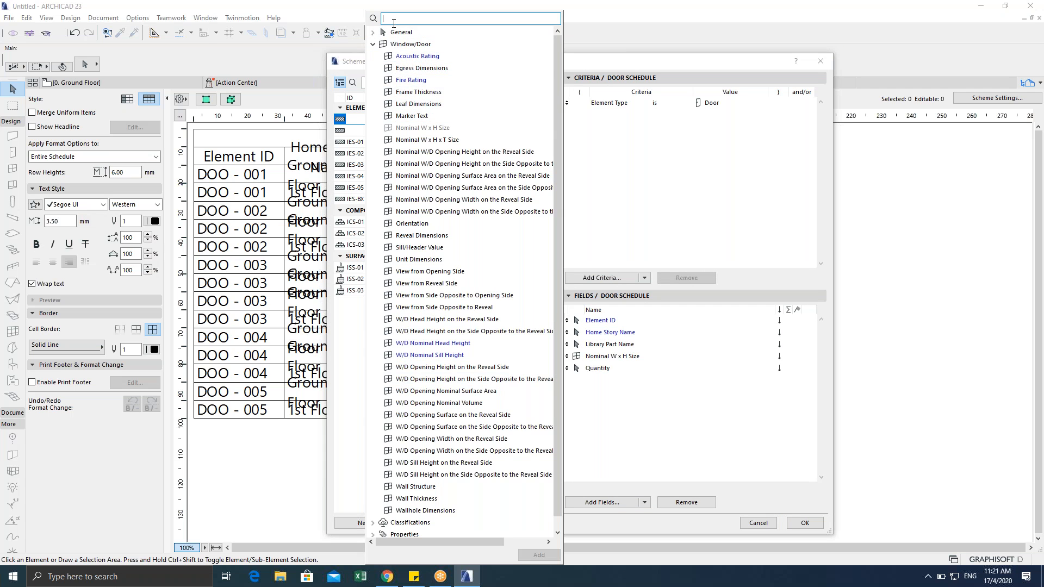
text(front)
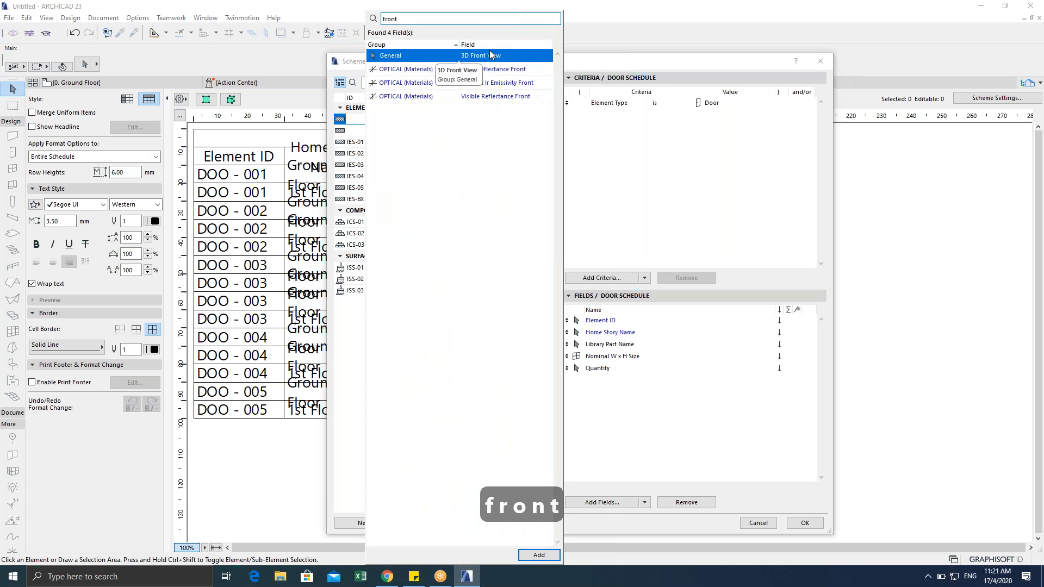
double_click(477, 55)
click(694, 436)
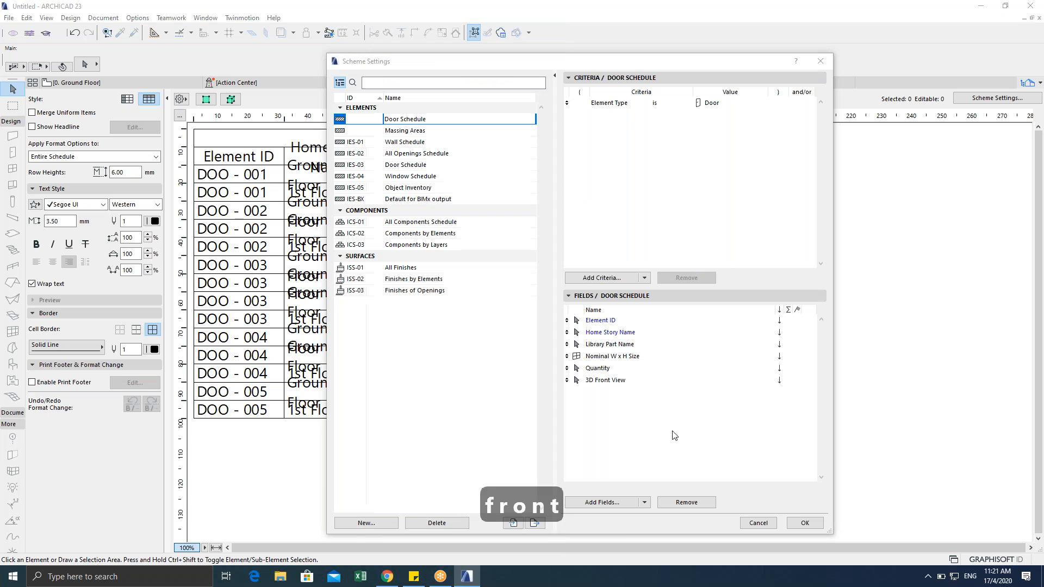
Step: Move the 3D Front View field directly below Element ID and apply the scheme settings
click(566, 379)
drag(565, 378, 580, 335)
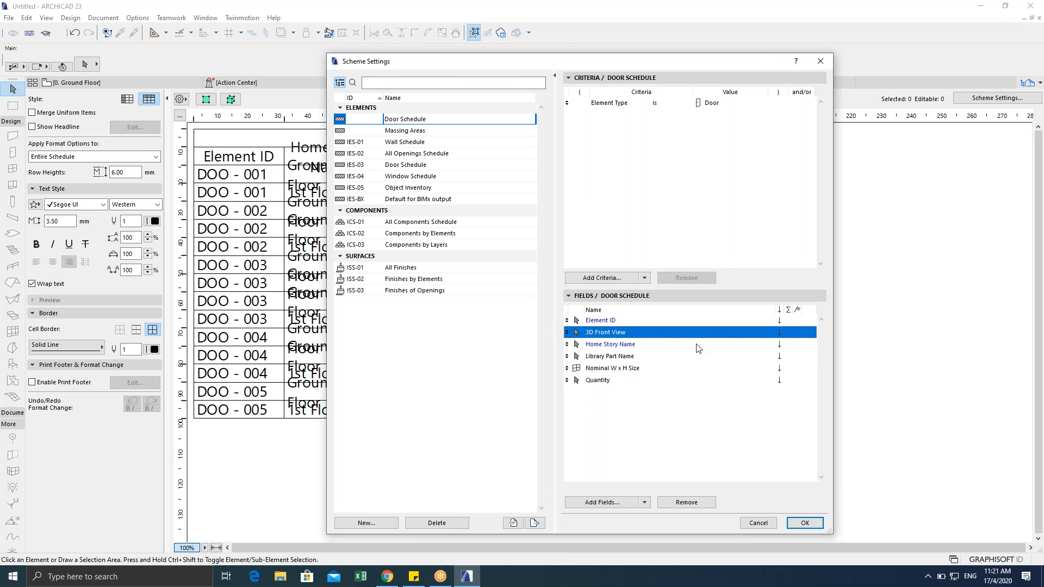
click(805, 522)
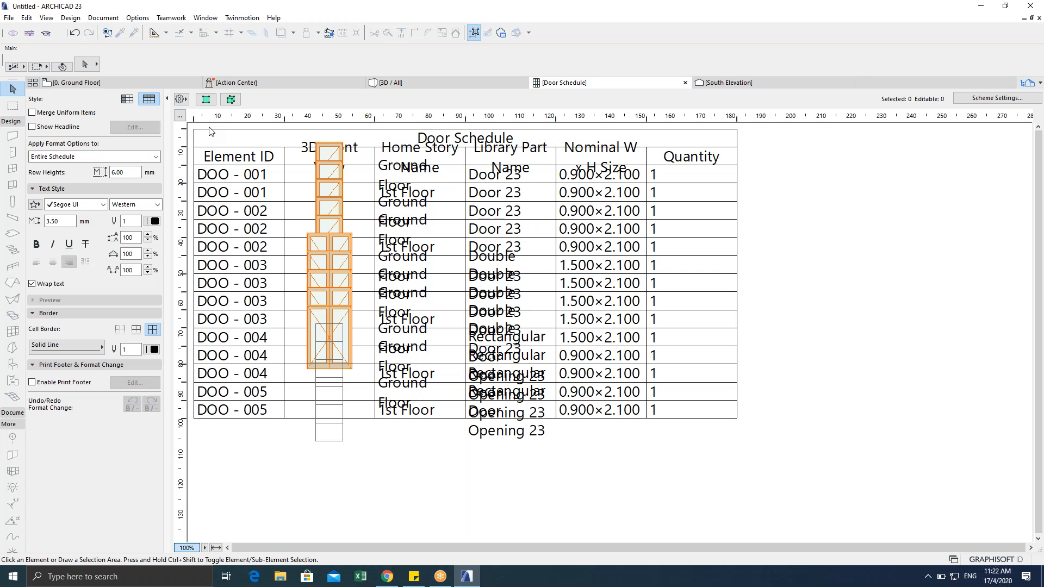
Step: Resize the schedule's columns and rows to fit their content and look through the resized table
click(181, 119)
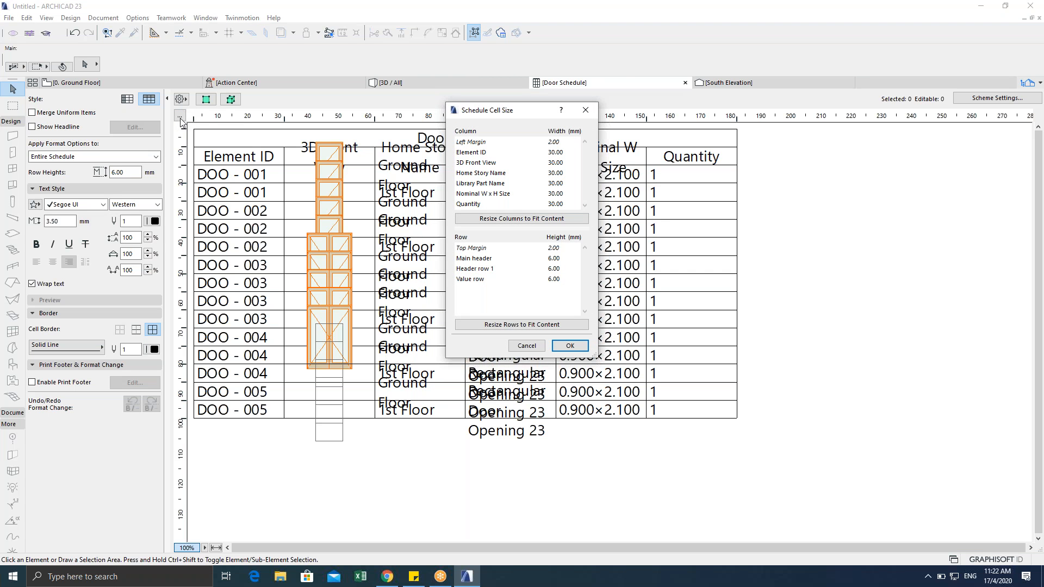
click(491, 219)
click(494, 325)
click(565, 346)
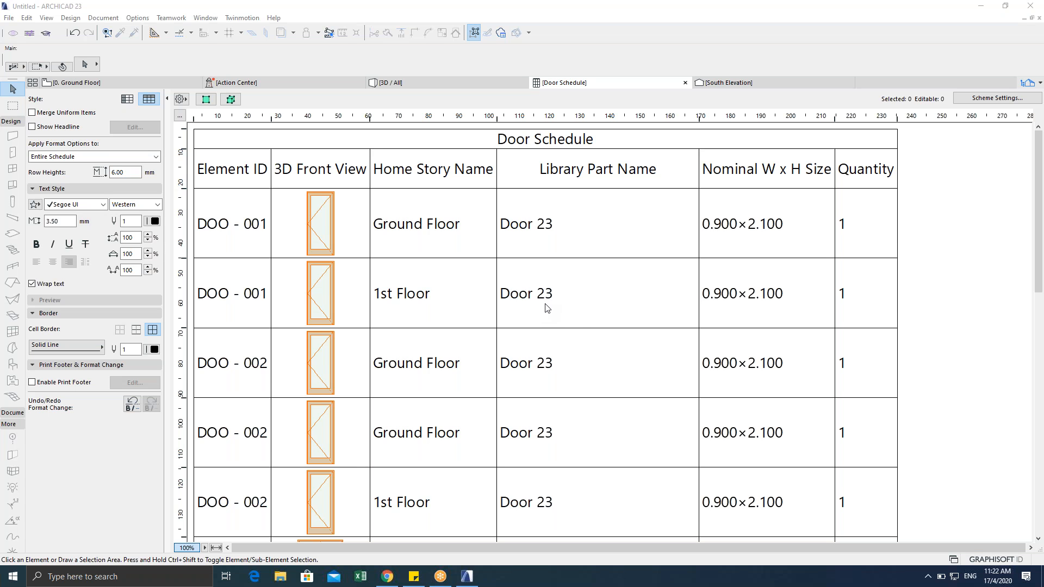
scroll(921, 419, down, 5)
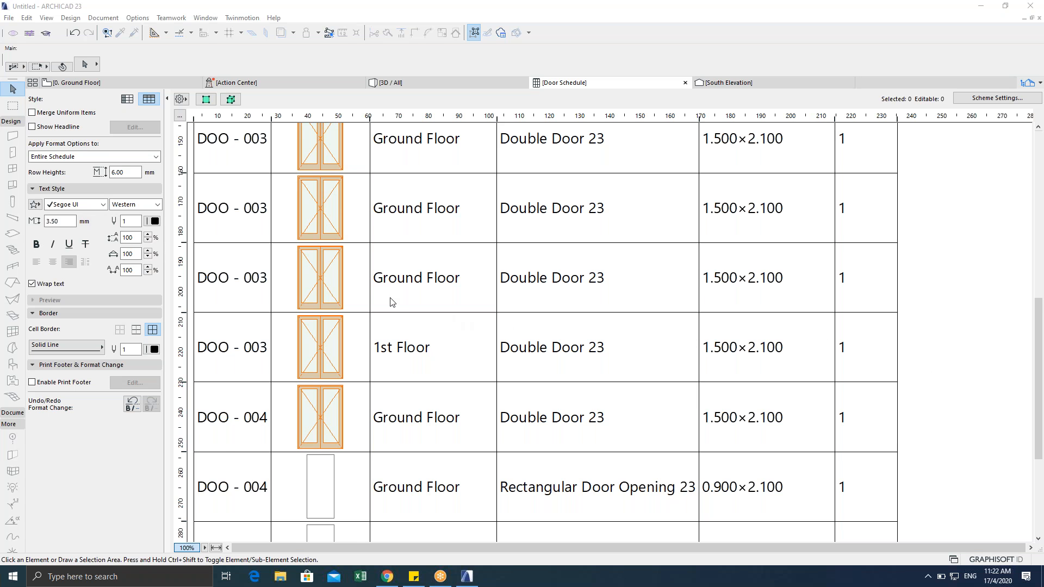
scroll(393, 302, up, 5)
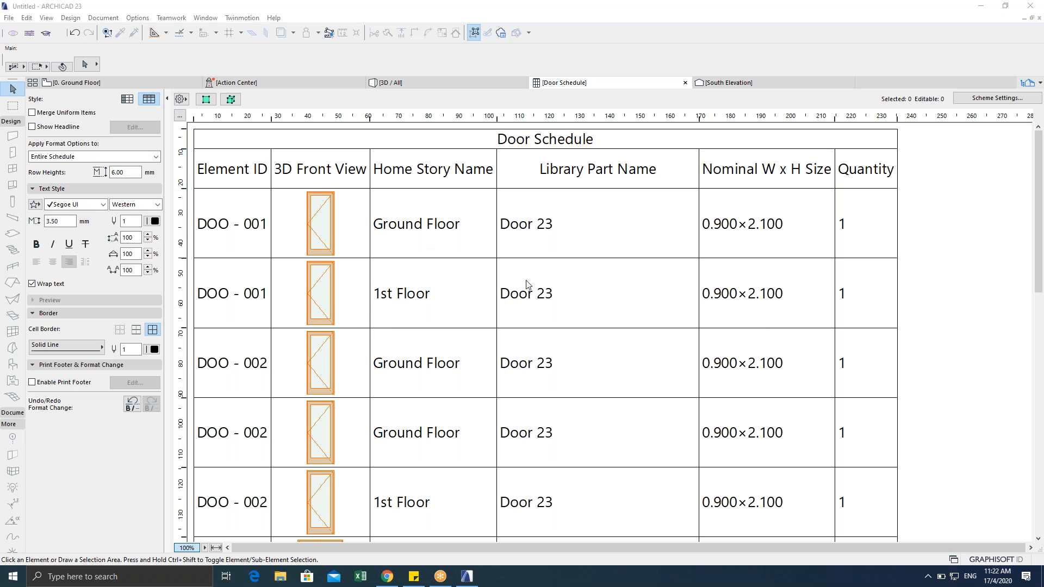
Step: Compare the two schedule layout styles and set the Door Schedule to Records by Columns
click(127, 98)
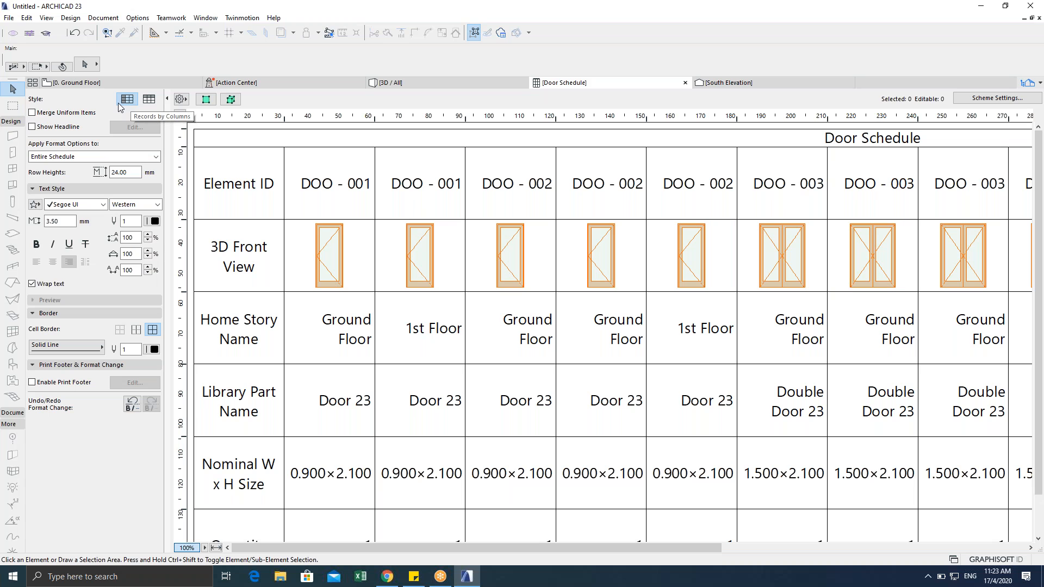
click(149, 100)
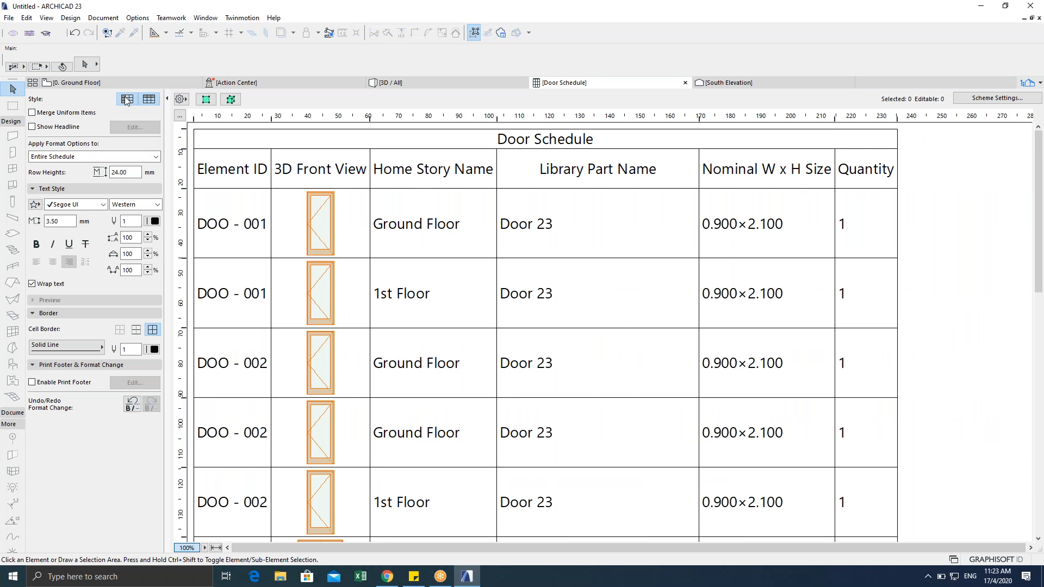
click(127, 99)
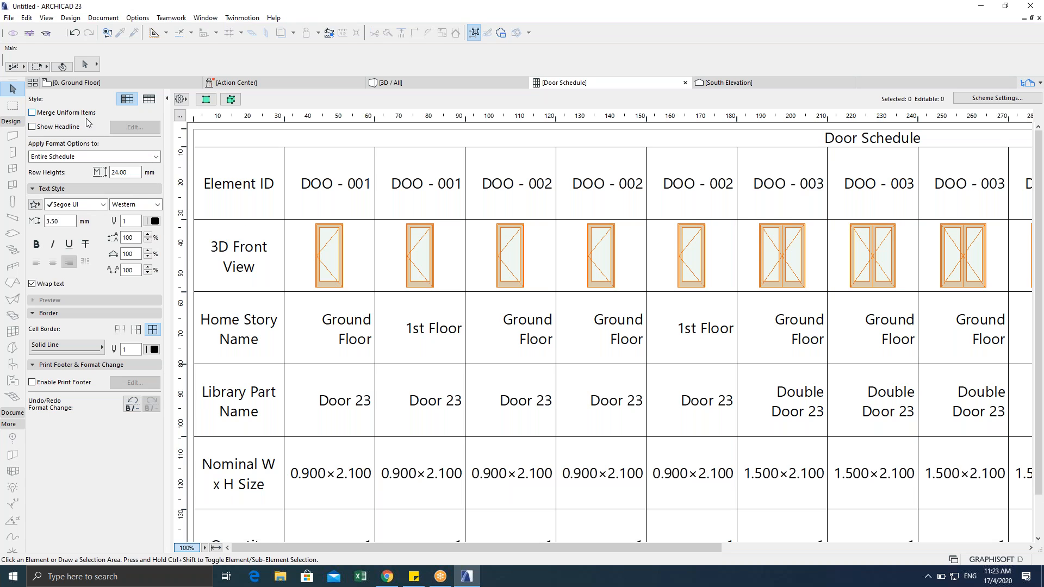
Step: Turn on Merge Uniform Items for the schedule, and try Show Headline before switching it off again
click(32, 113)
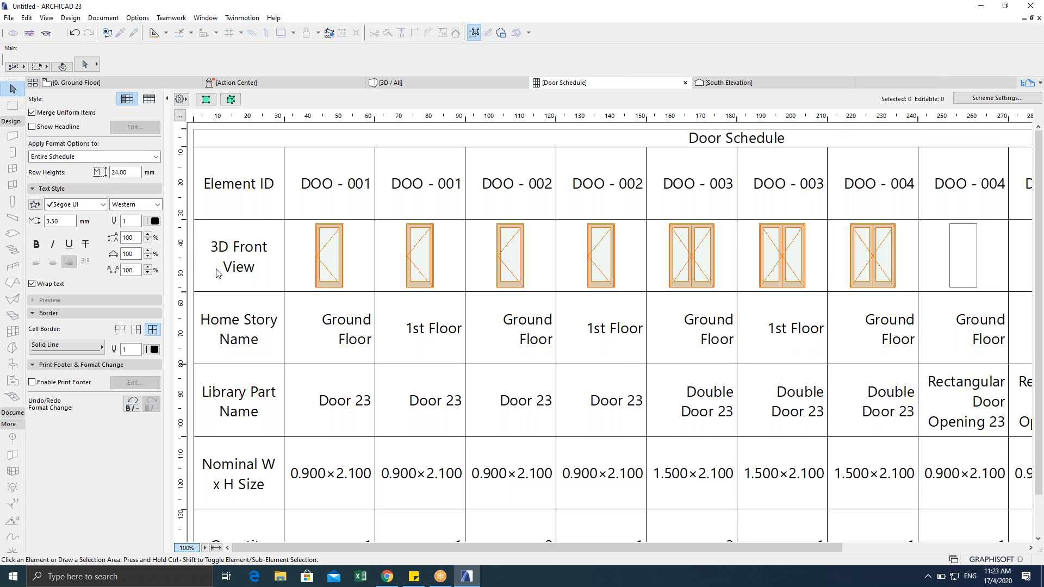
click(40, 130)
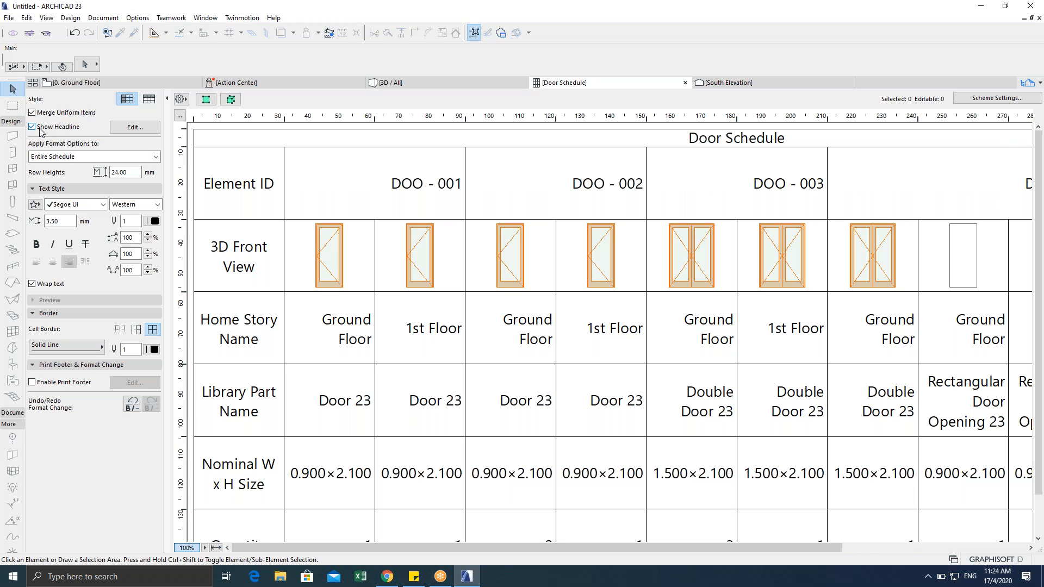
click(40, 131)
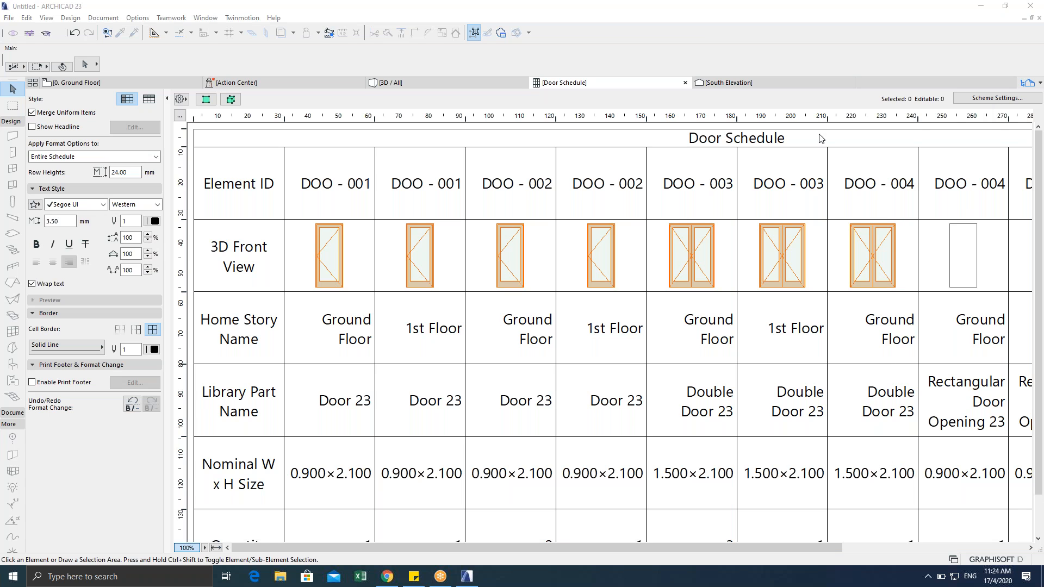
Step: Search the fields available to the Door Schedule scheme for "3d" without adding any
click(977, 102)
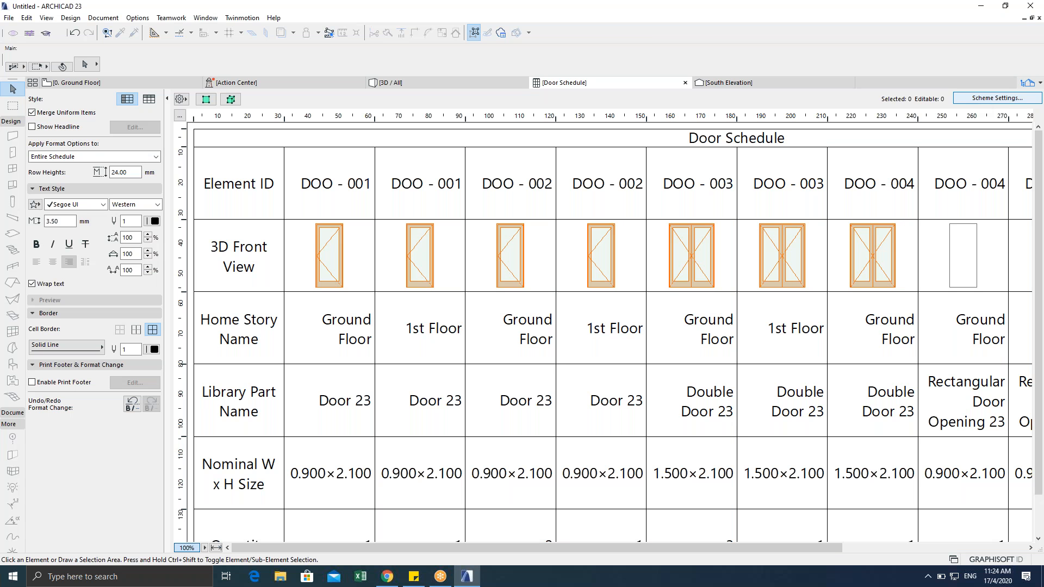
click(985, 102)
drag(537, 66, 481, 48)
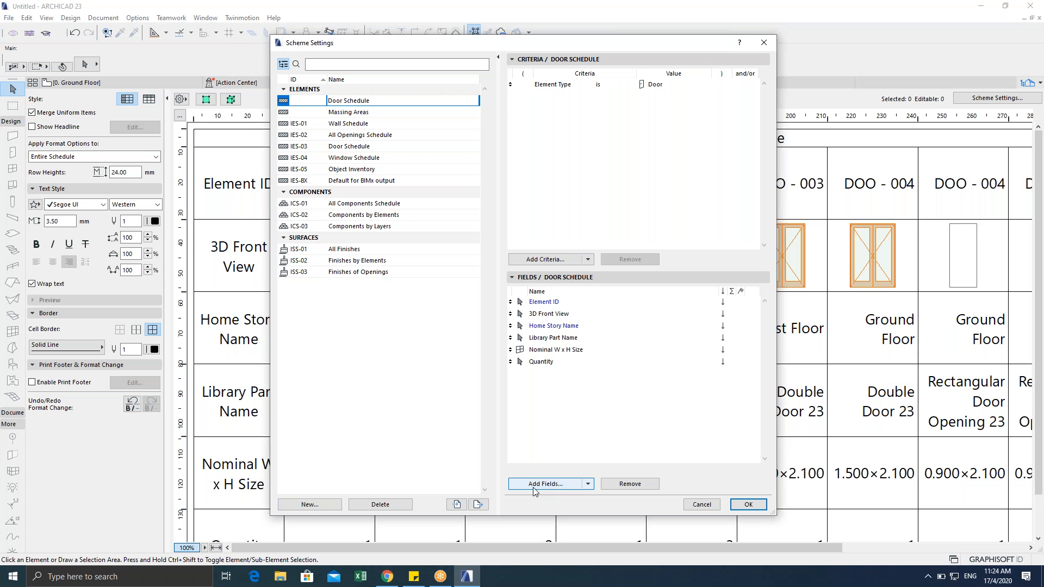
click(534, 490)
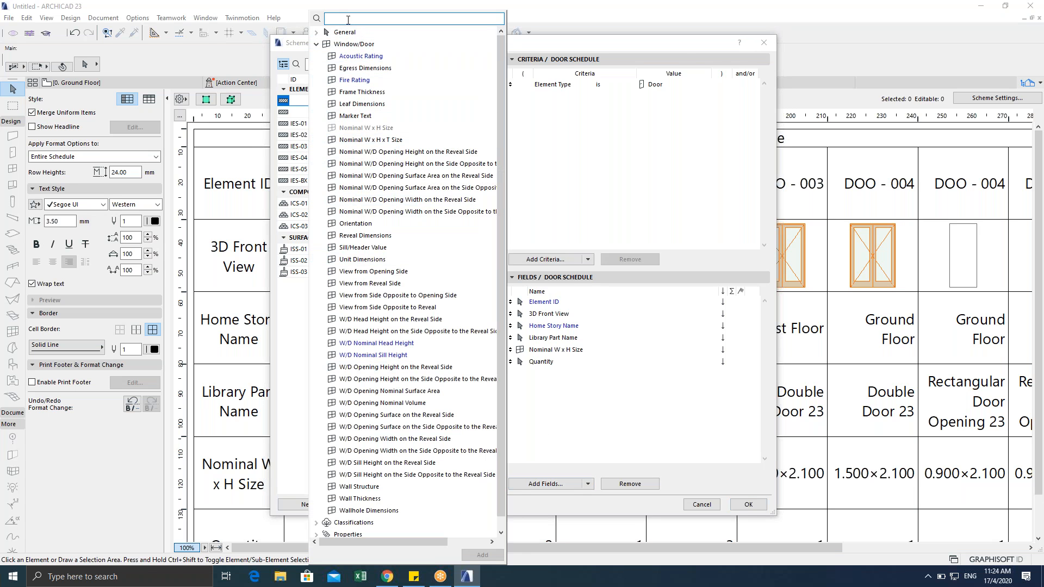
text(3d)
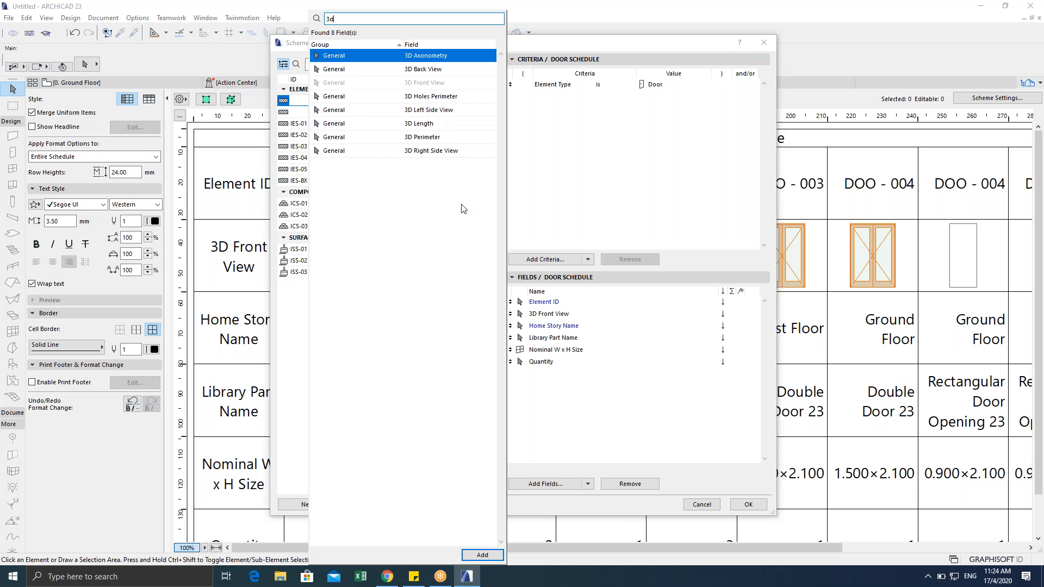
key(Escape)
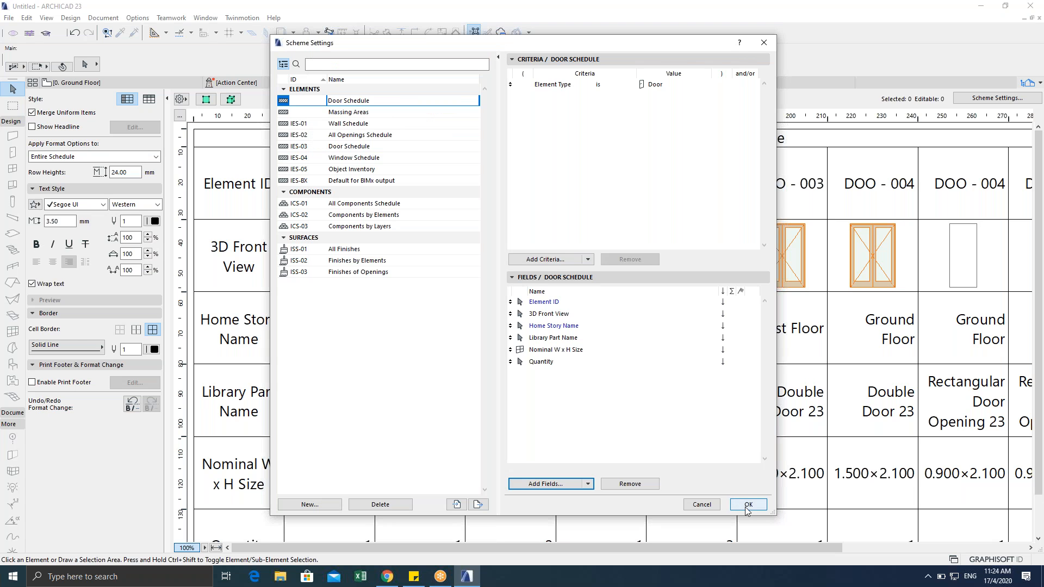
click(748, 505)
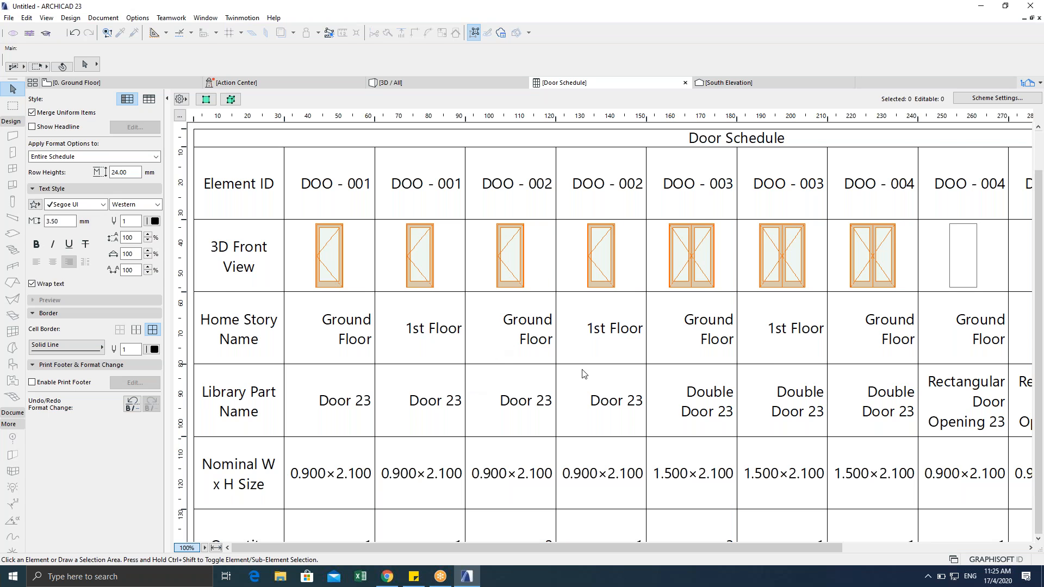
scroll(743, 234, down, 1)
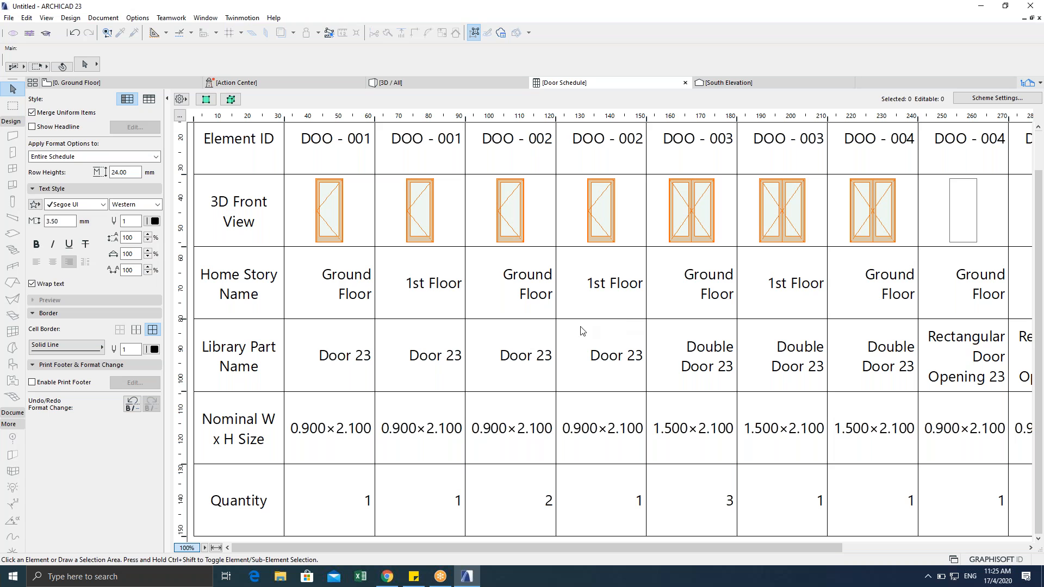
scroll(531, 339, up, 1)
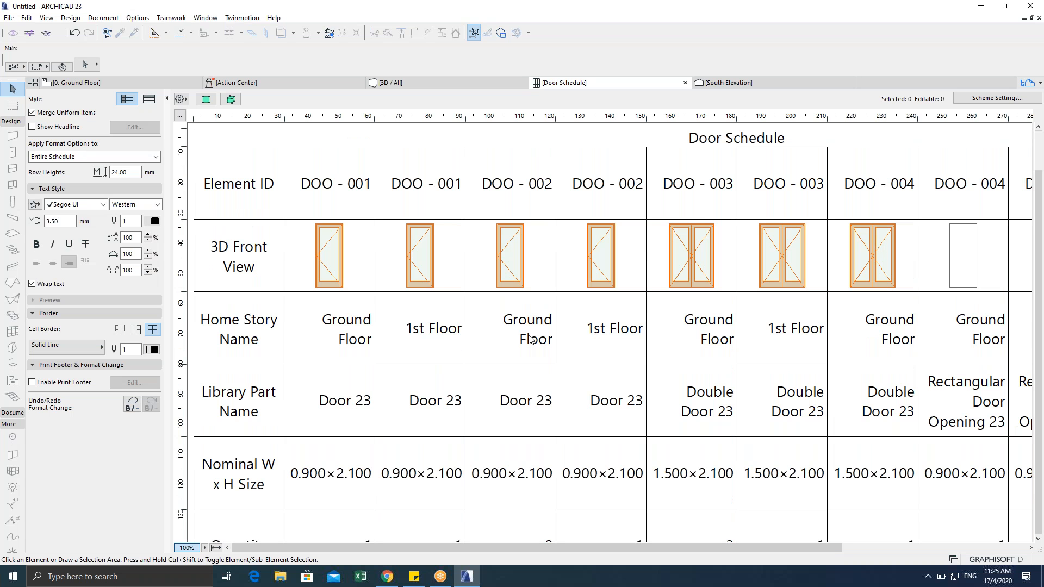
scroll(532, 339, down, 1)
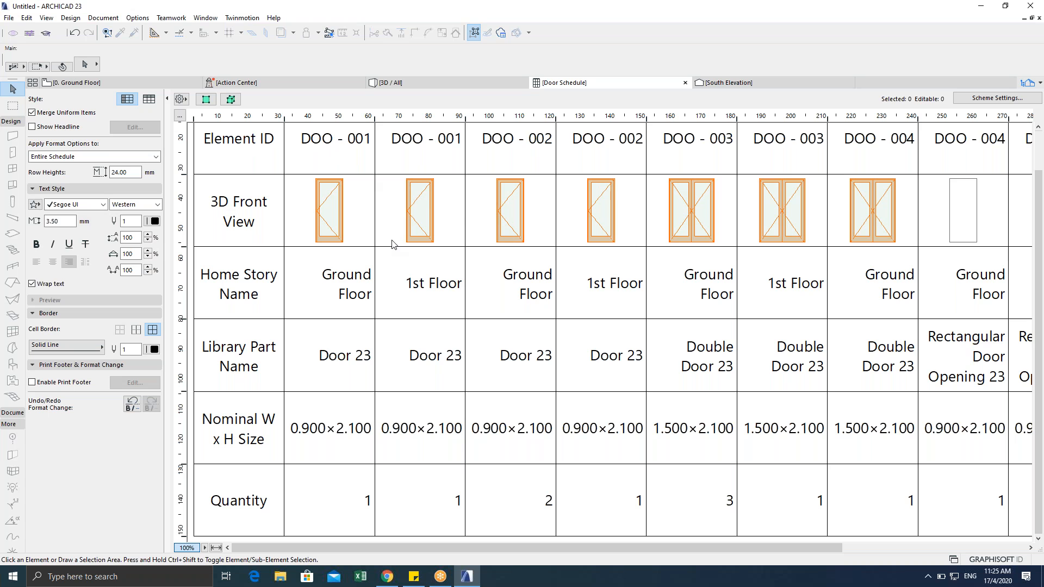
scroll(394, 244, up, 1)
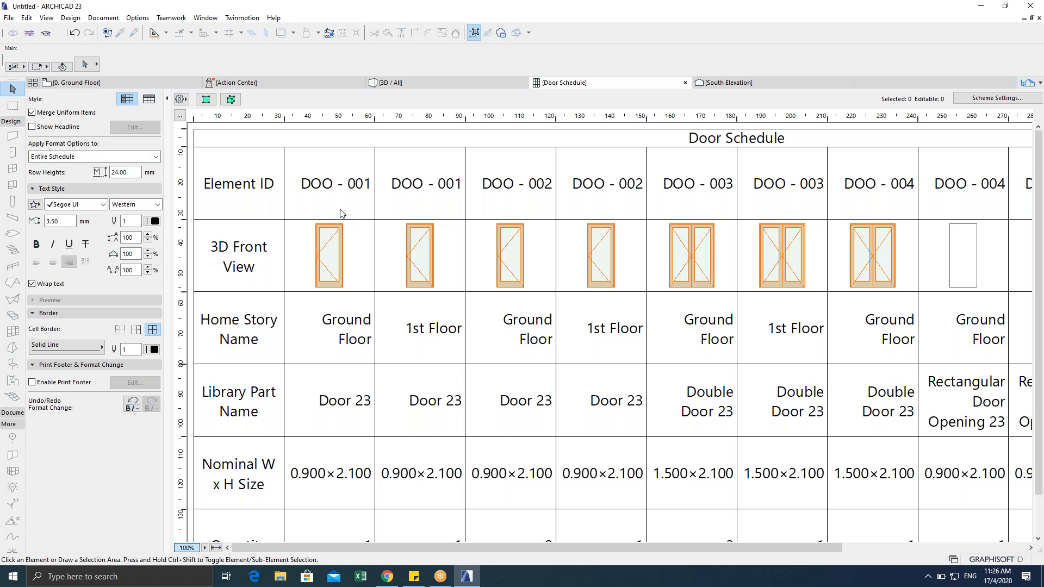
Step: Show the building in 3D facing the ground-floor doors, with the Find & Select palette open and placed near them
key(F5)
key(F2)
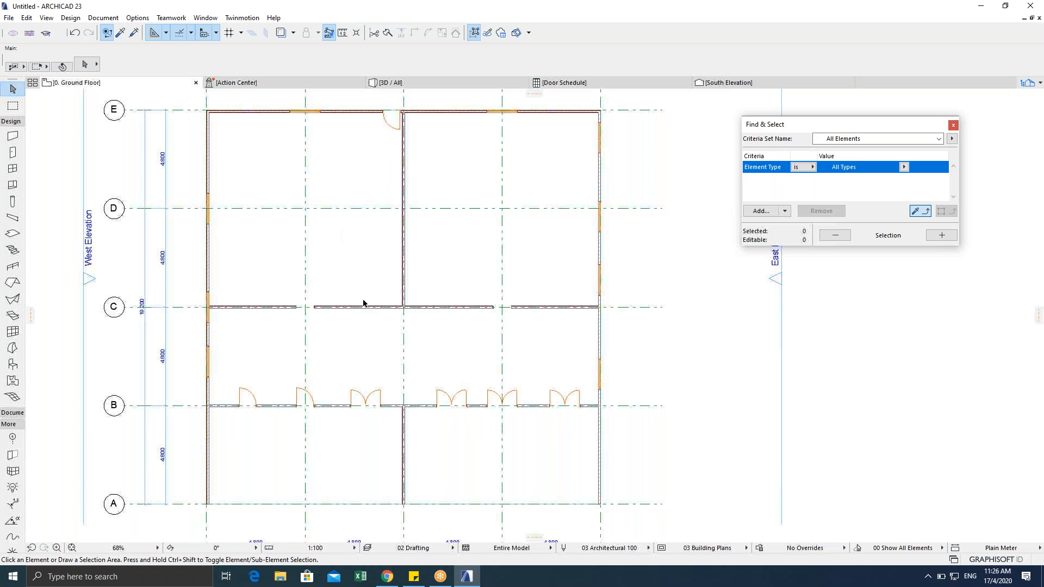
scroll(364, 303, down, 3)
mouse_move(393, 84)
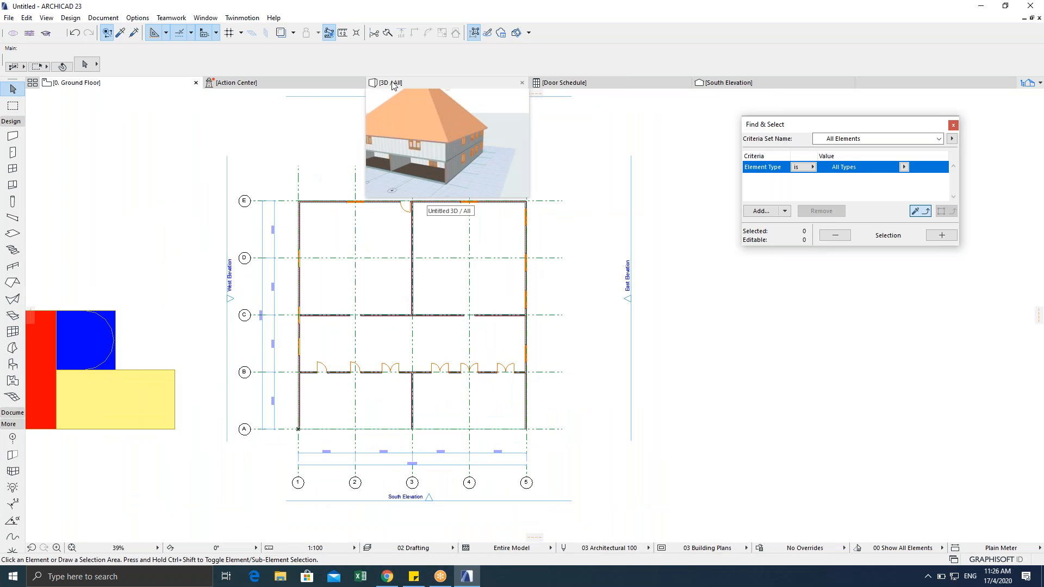
click(413, 83)
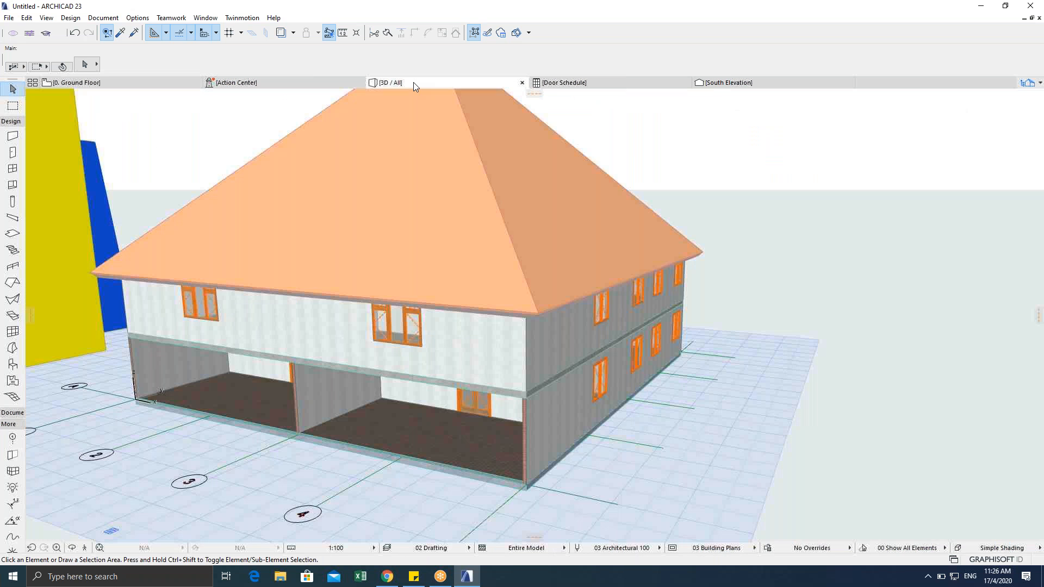
shift+middle_drag(337, 402, 321, 343)
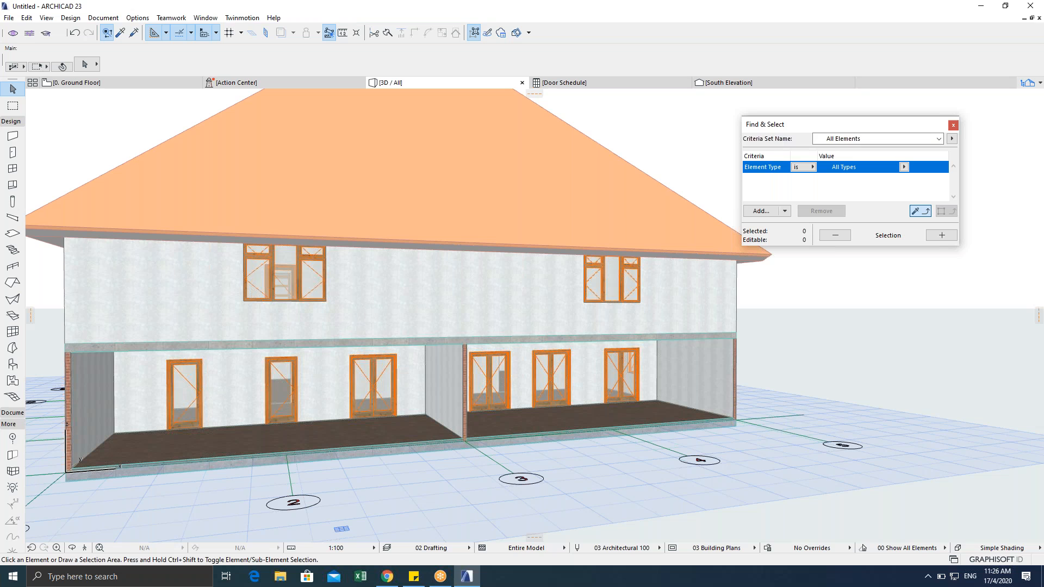
key(ctrl+f)
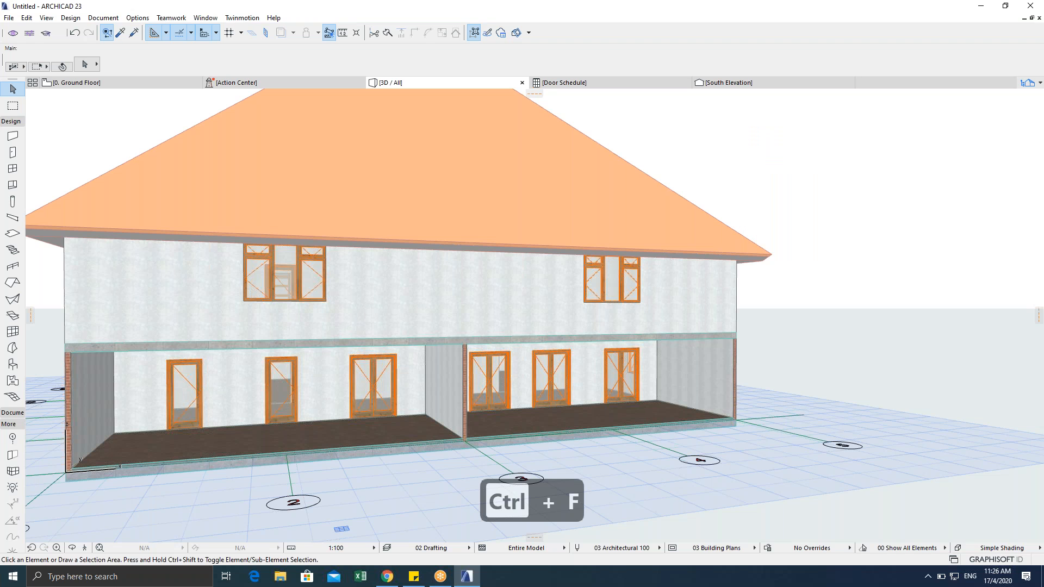
key(ctrl+f)
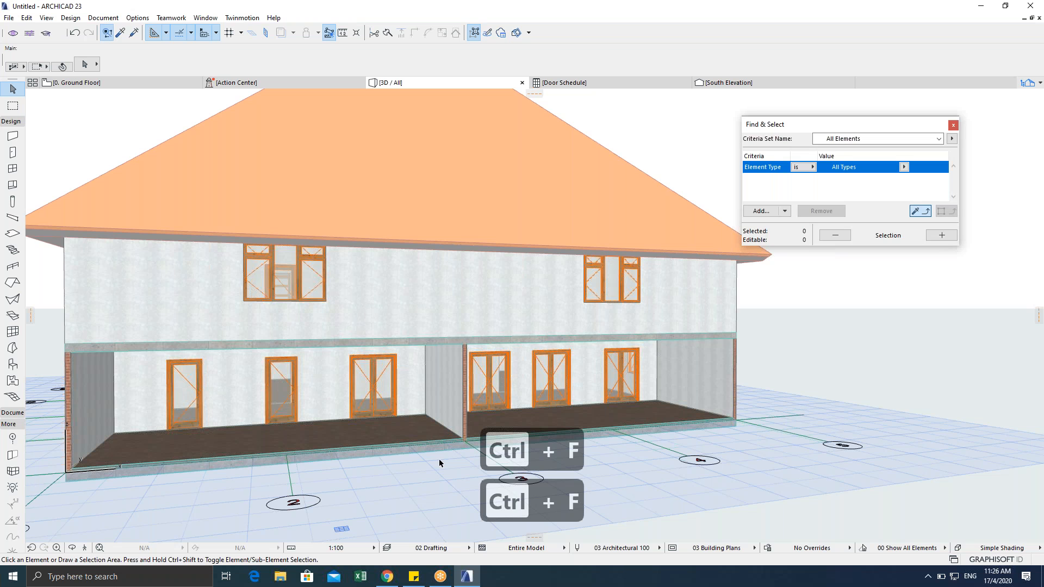
drag(772, 127, 595, 327)
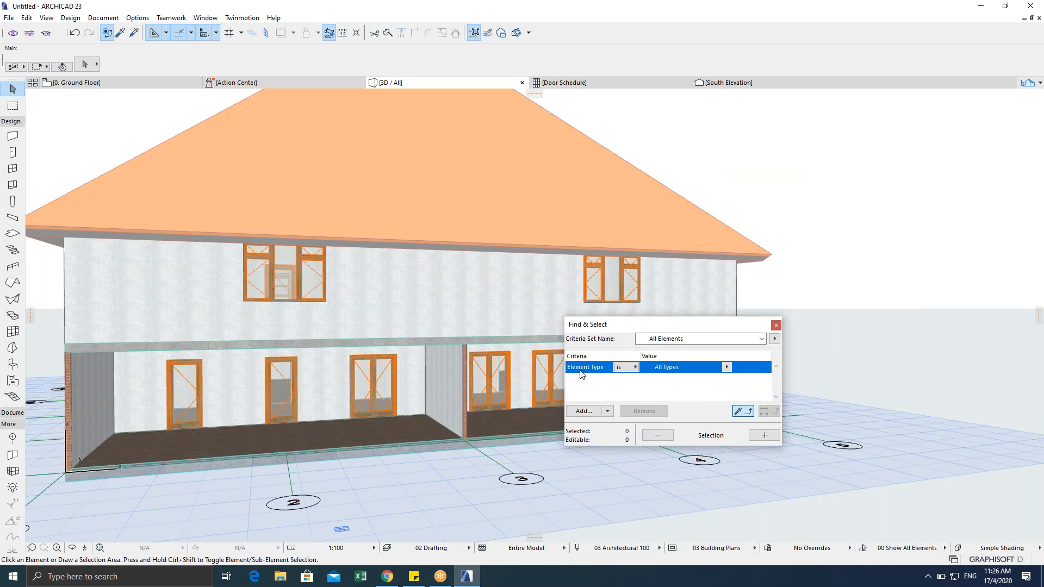
Step: Select the second single door on the ground floor and use its Door element type as the Find & Select criterion
click(281, 396)
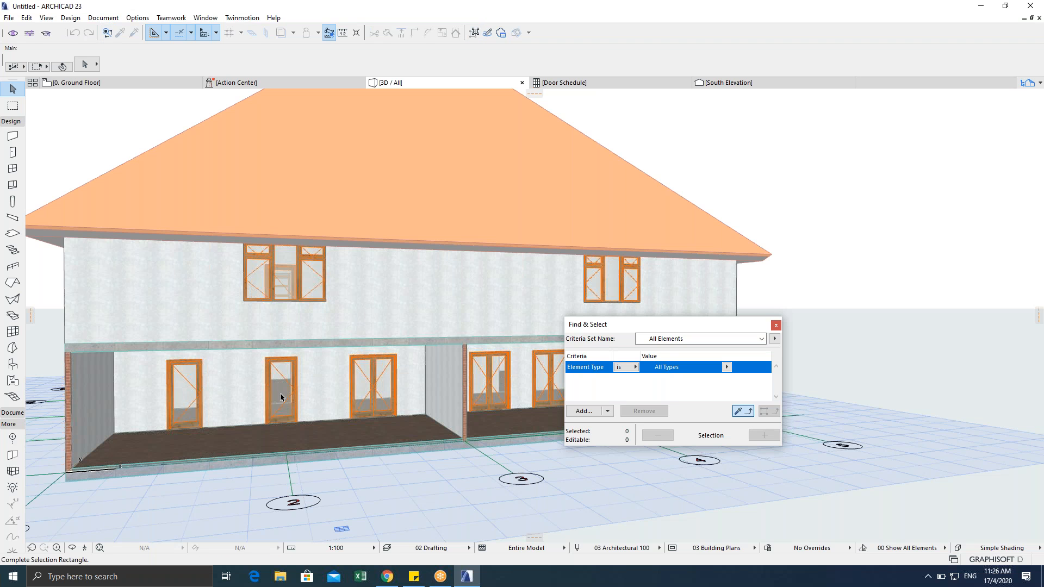
key(Escape)
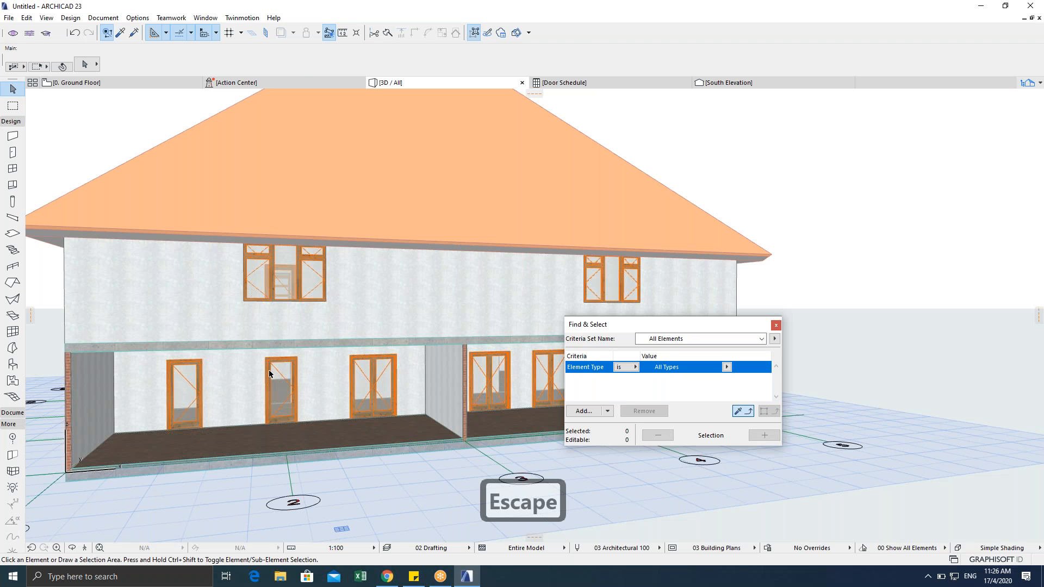
click(271, 375)
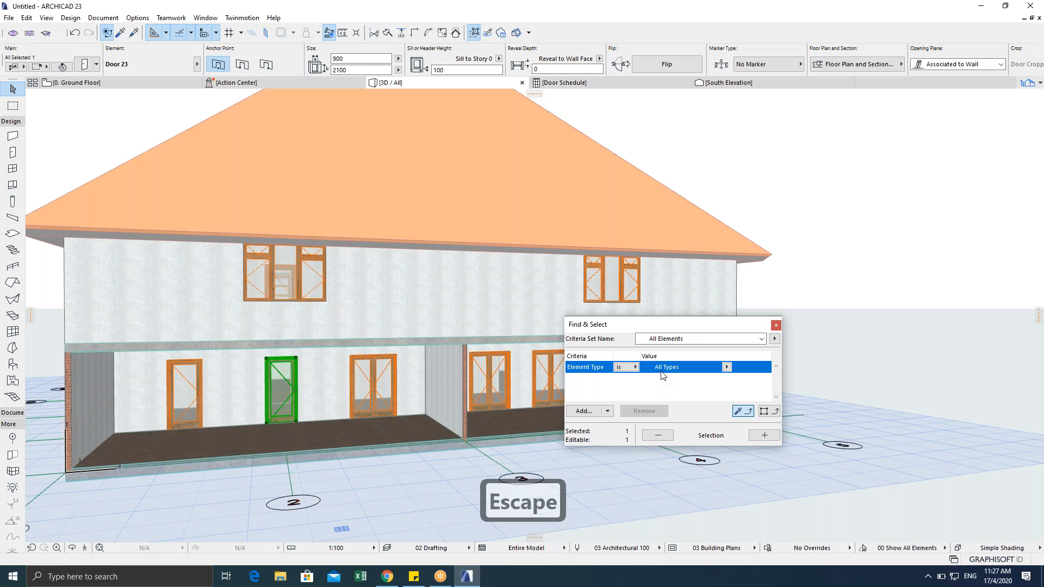
click(763, 411)
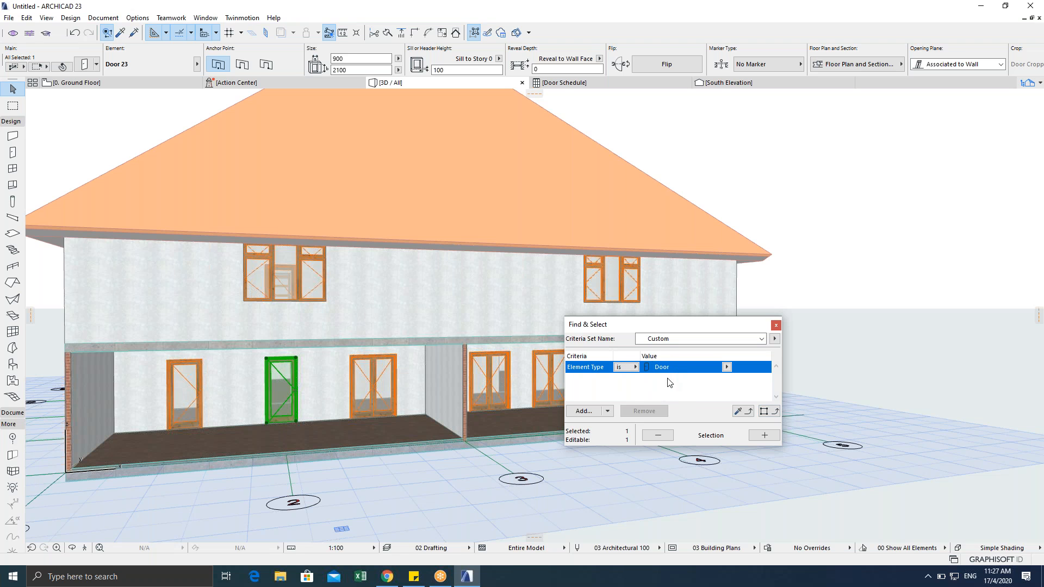
Step: Add the criteria Height = 2100 and Width = 900, and select all doors that match
click(609, 413)
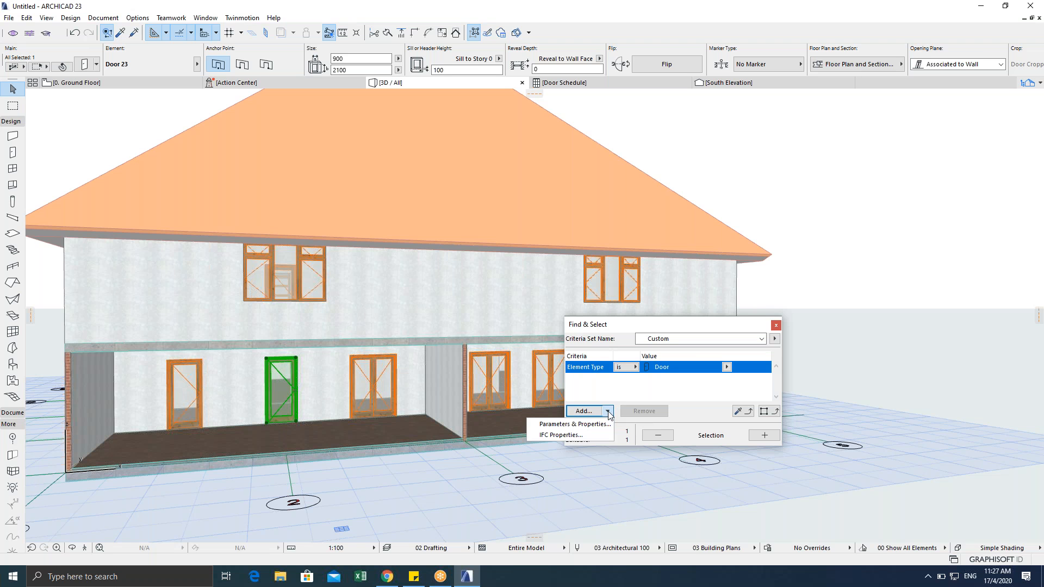
click(582, 411)
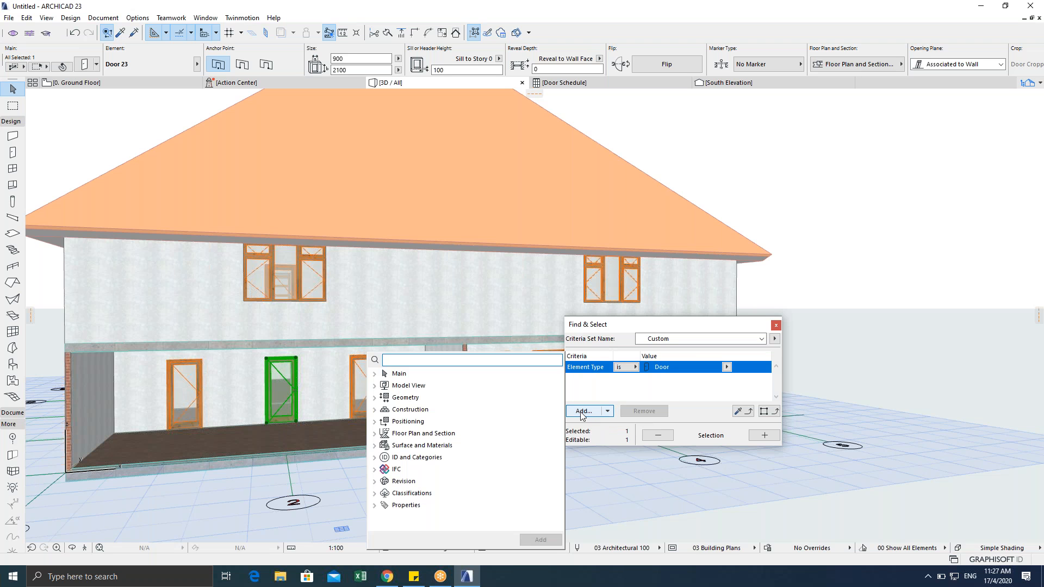
click(374, 399)
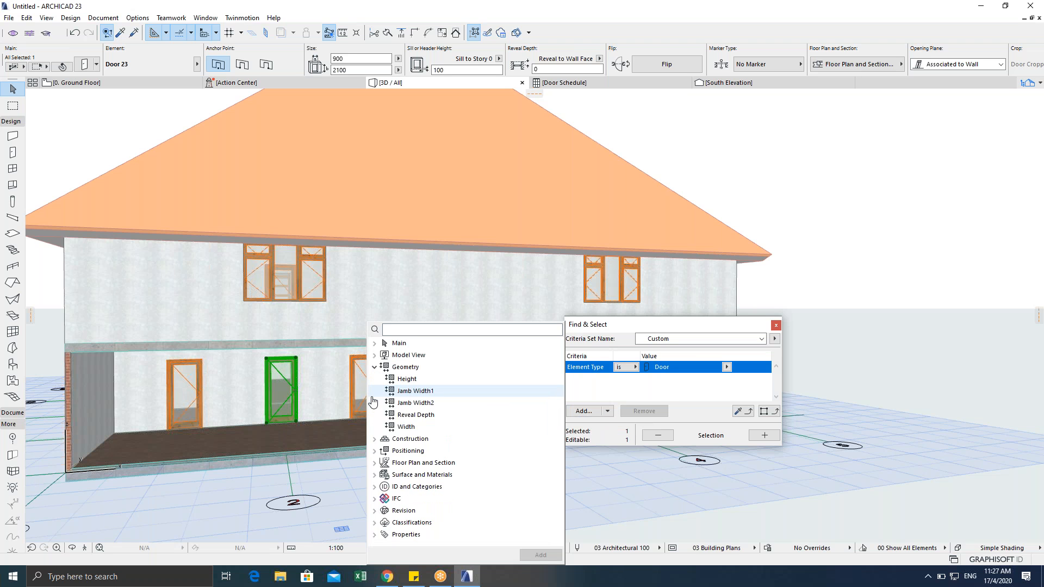
click(417, 379)
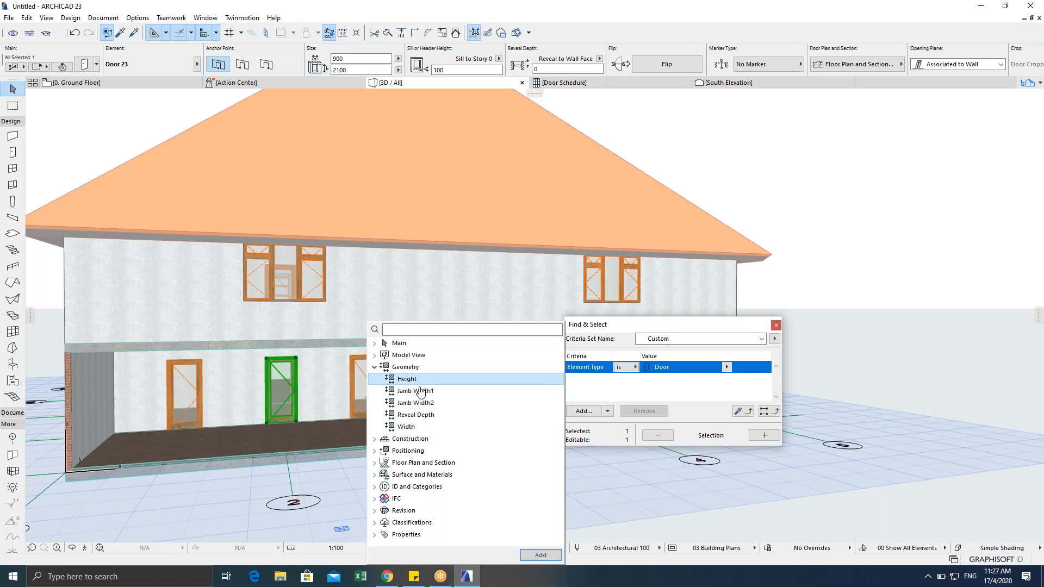
ctrl+click(419, 428)
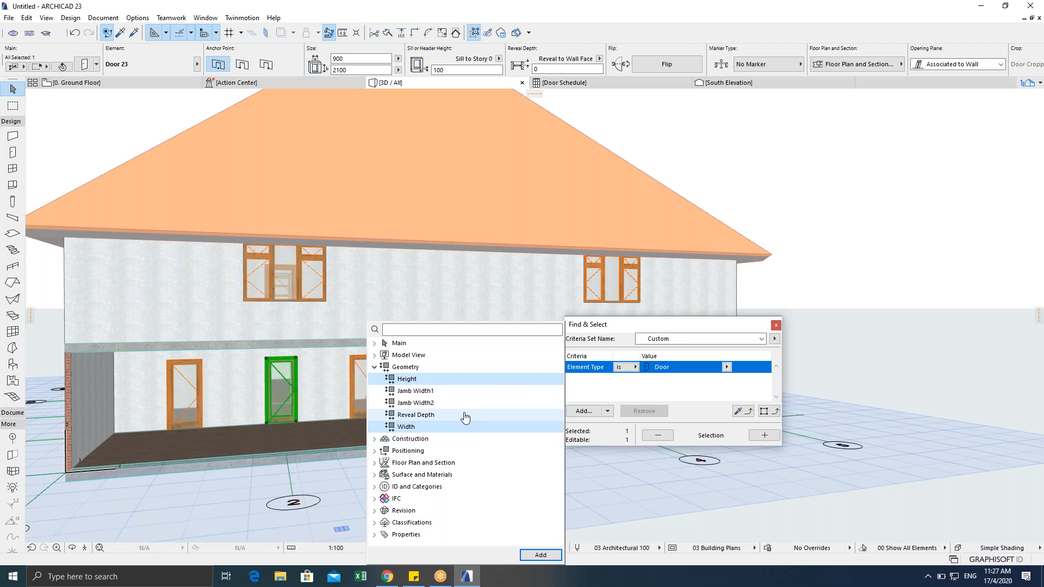
click(437, 379)
click(537, 556)
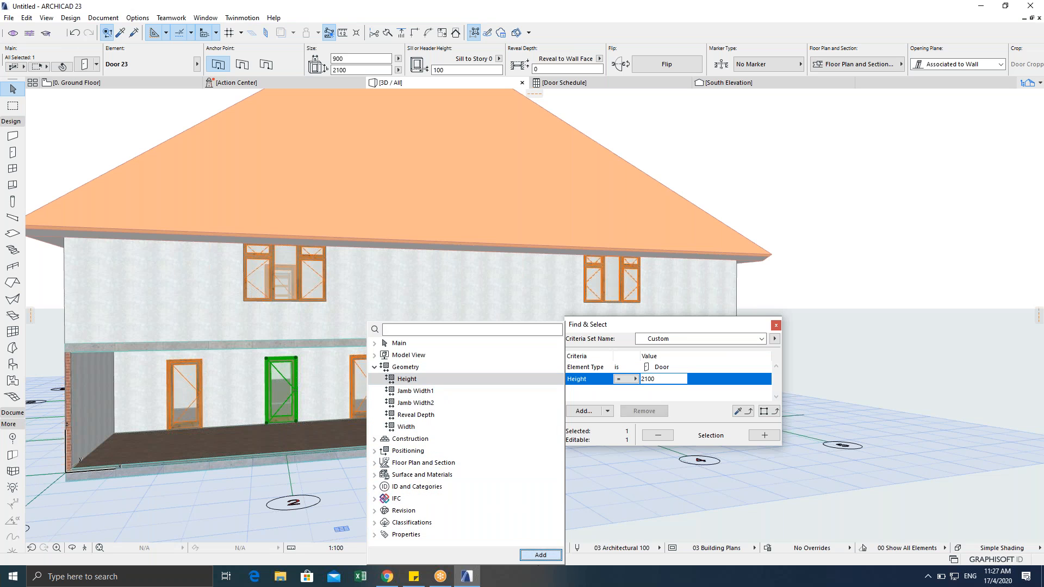
click(408, 427)
click(543, 553)
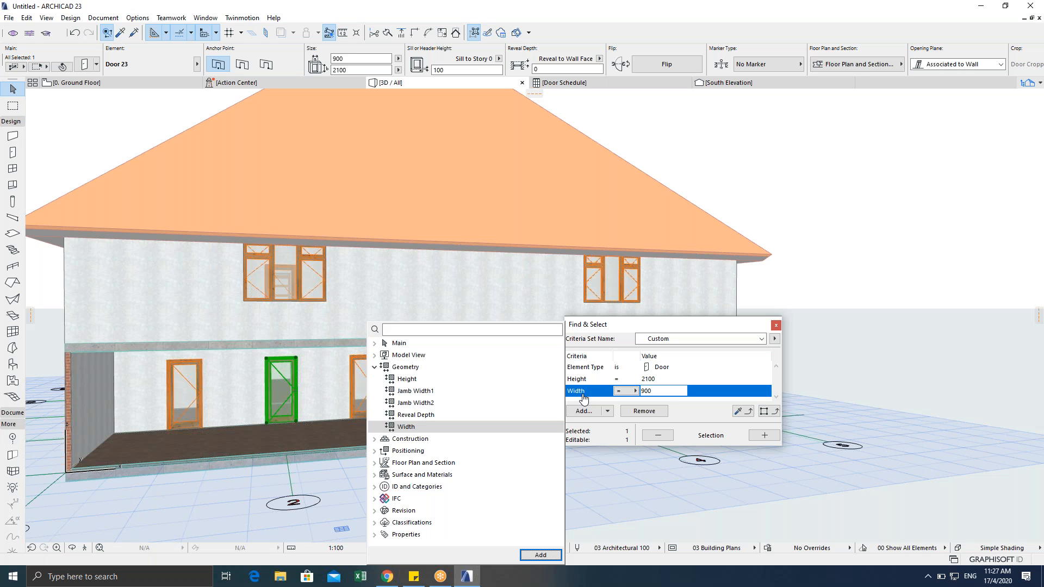
click(621, 330)
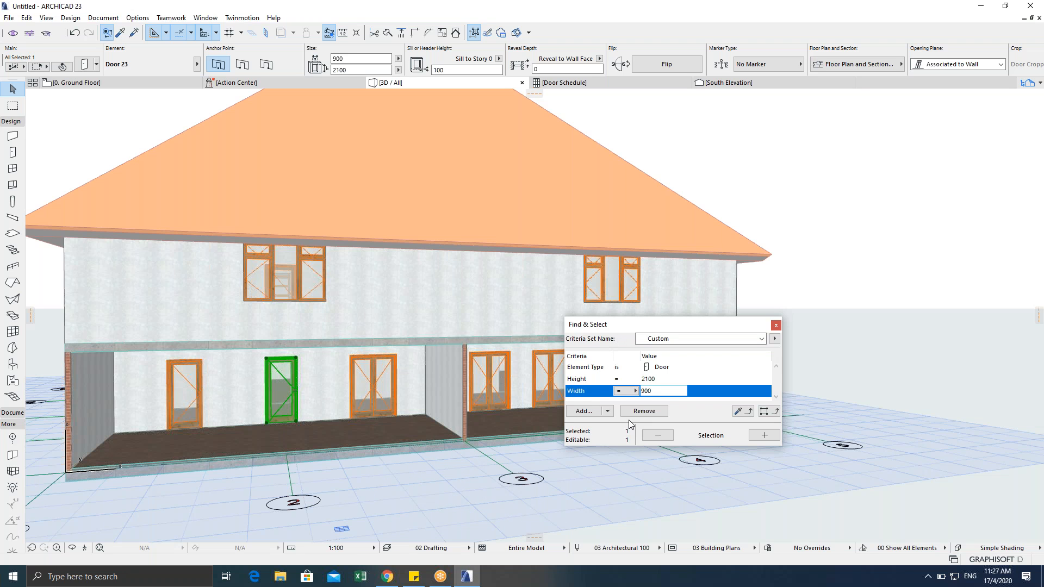
click(764, 435)
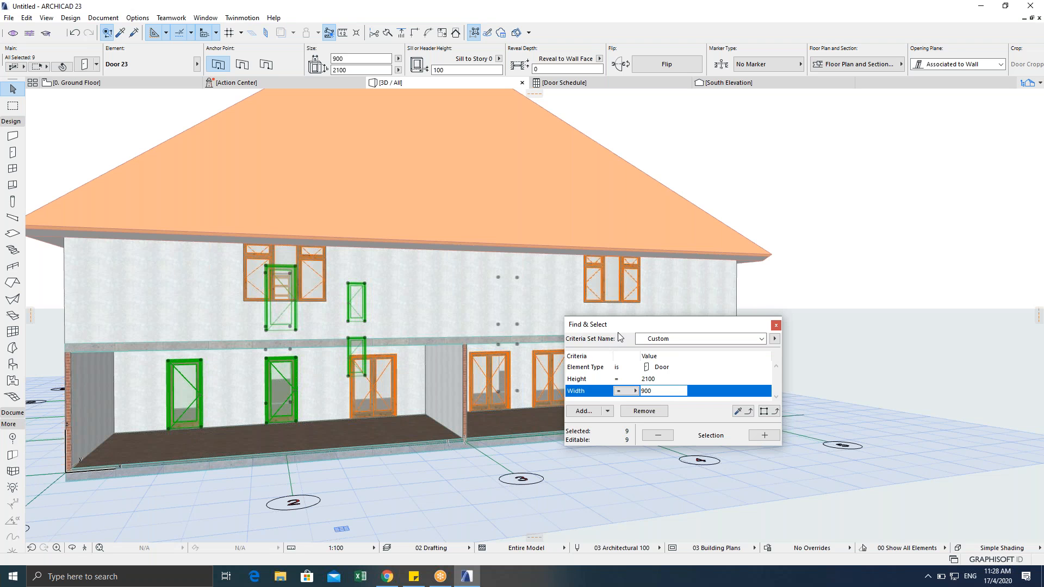
Step: Add a Library Part Name criterion containing Door 23 and add the matching doors to the selection
drag(630, 324, 623, 297)
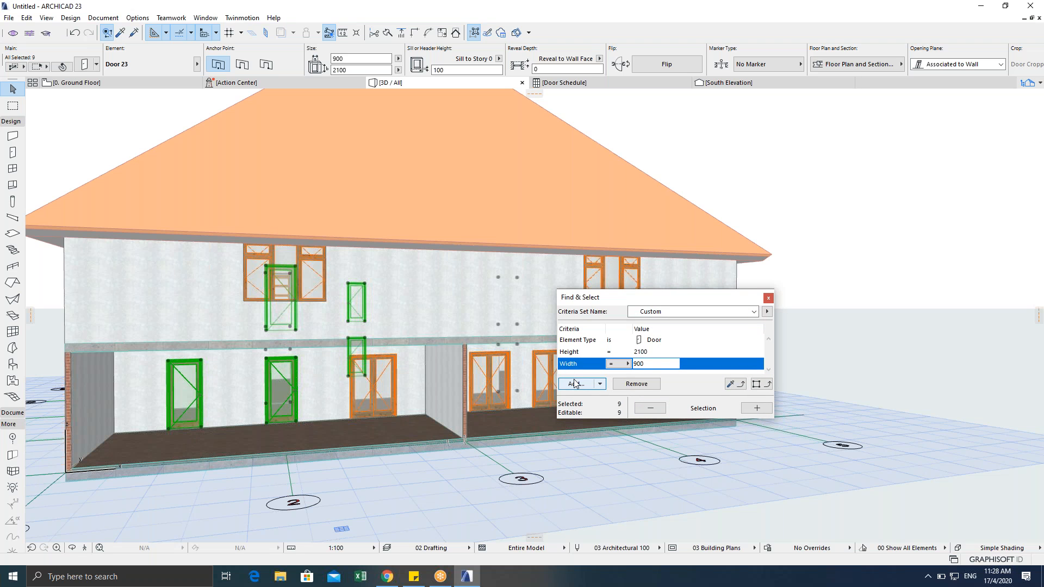
click(576, 384)
text(lib)
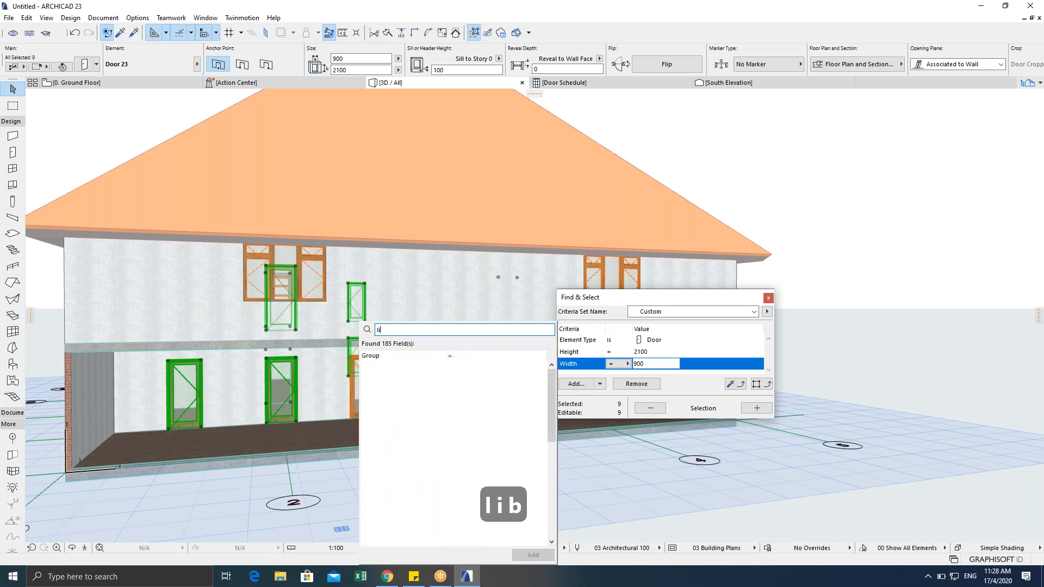
double_click(471, 366)
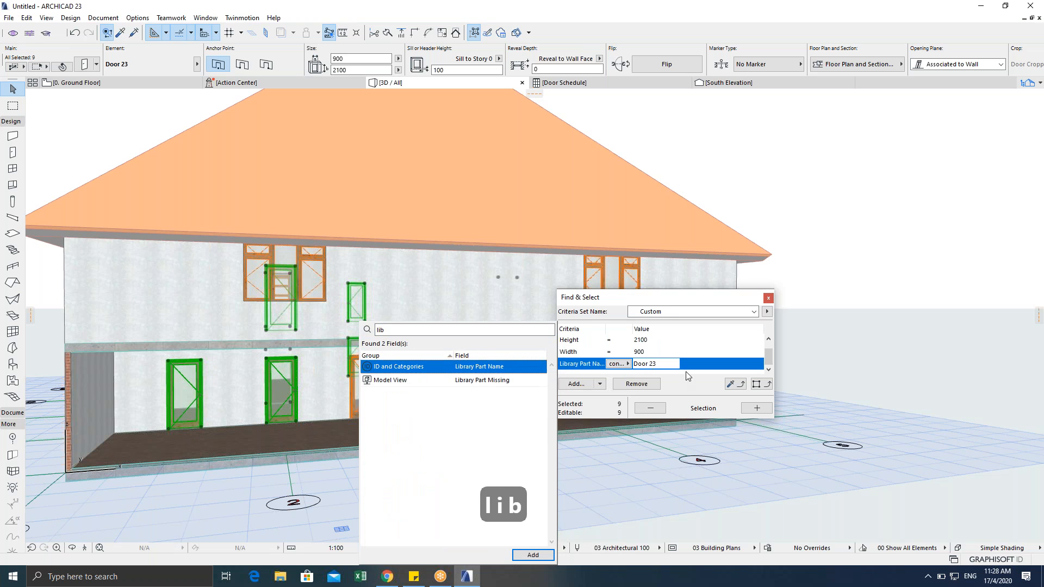
click(657, 365)
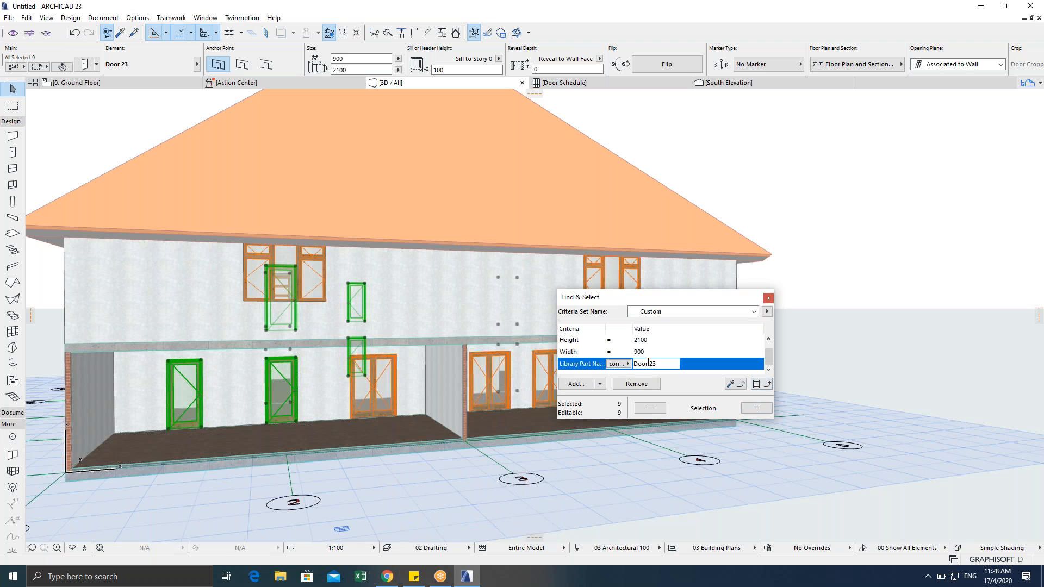
click(755, 408)
Step: Set the ID of all selected Door 23 doors to DOO - 001 in their selection settings
key(ctrl+t)
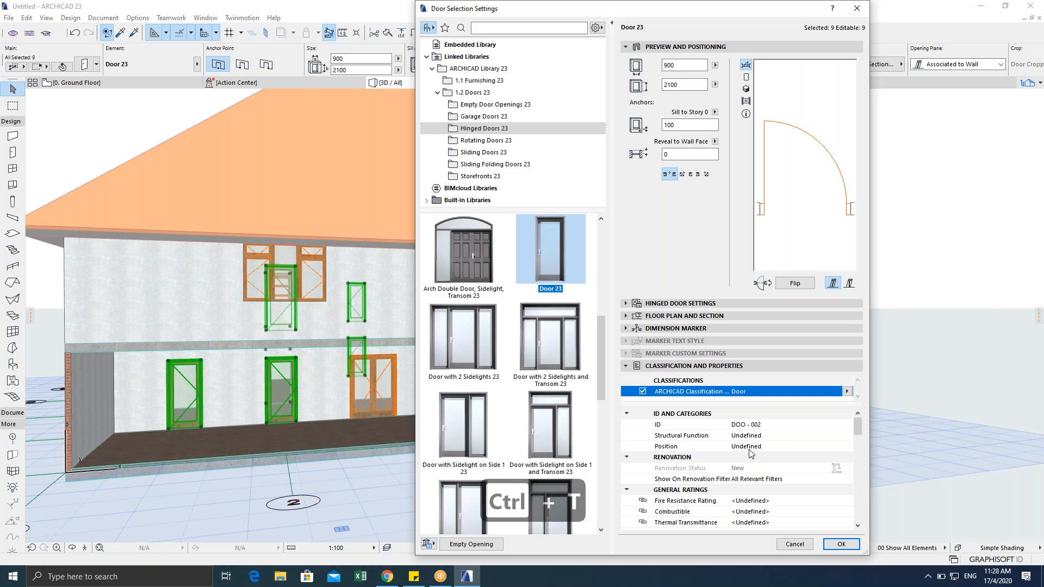
drag(728, 15, 358, 15)
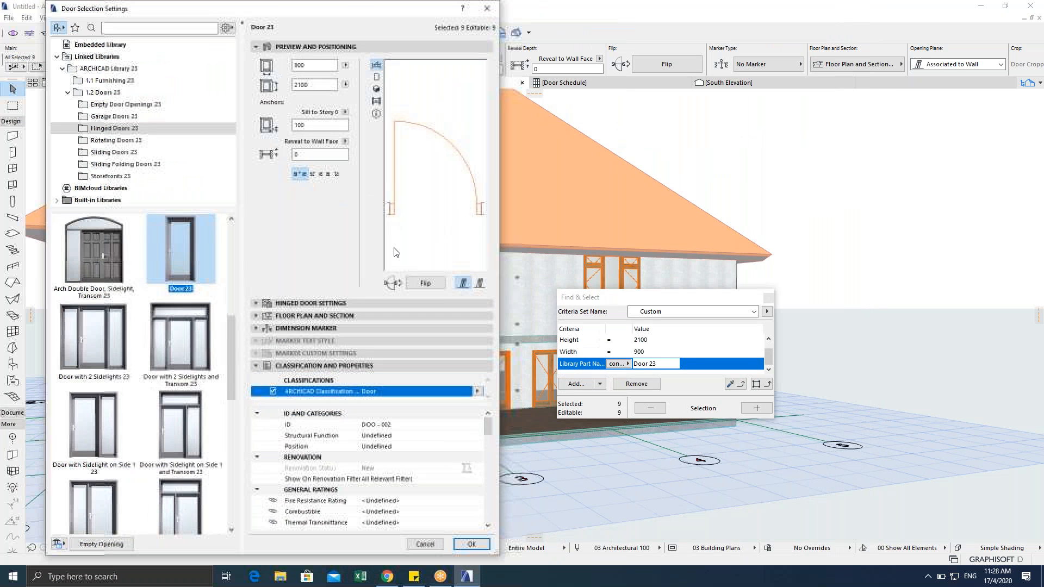
click(394, 425)
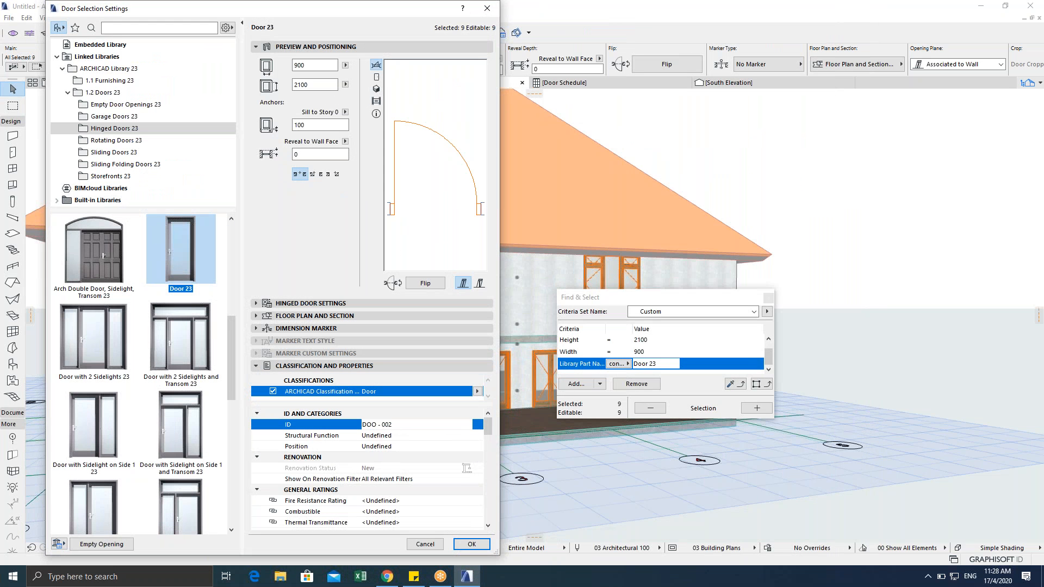
key(BackSpace)
text(1)
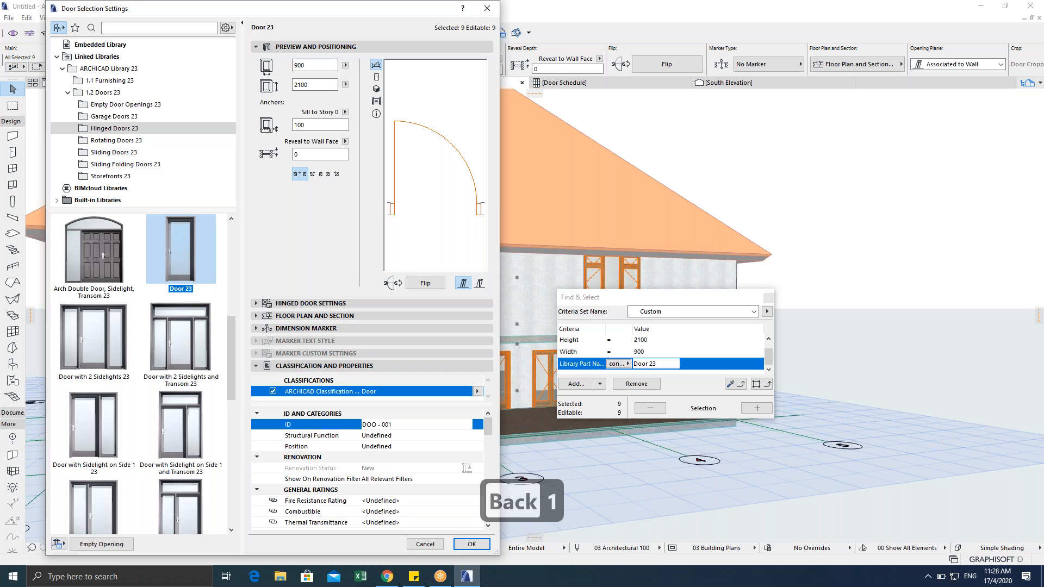
click(467, 545)
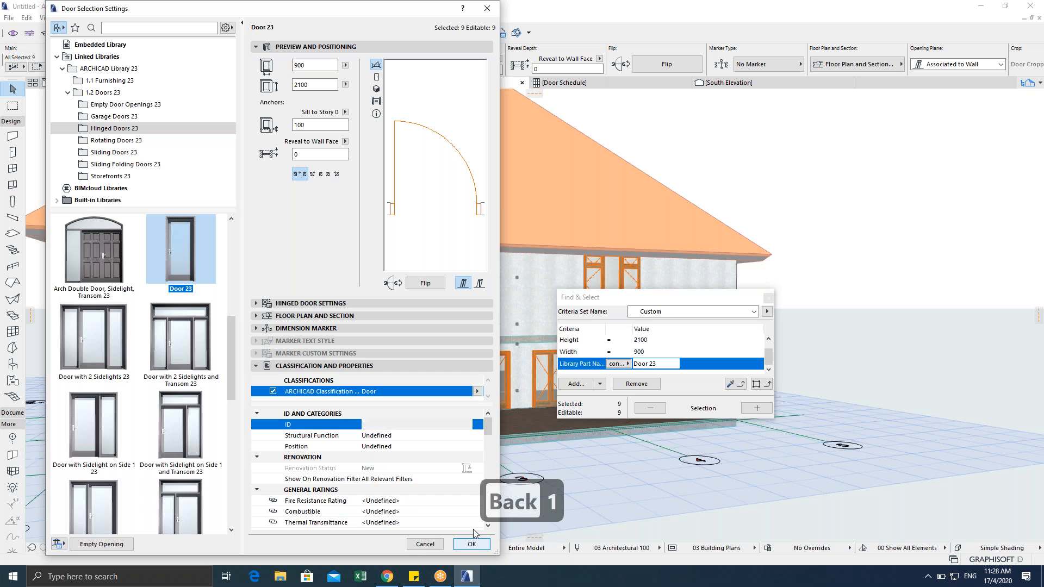
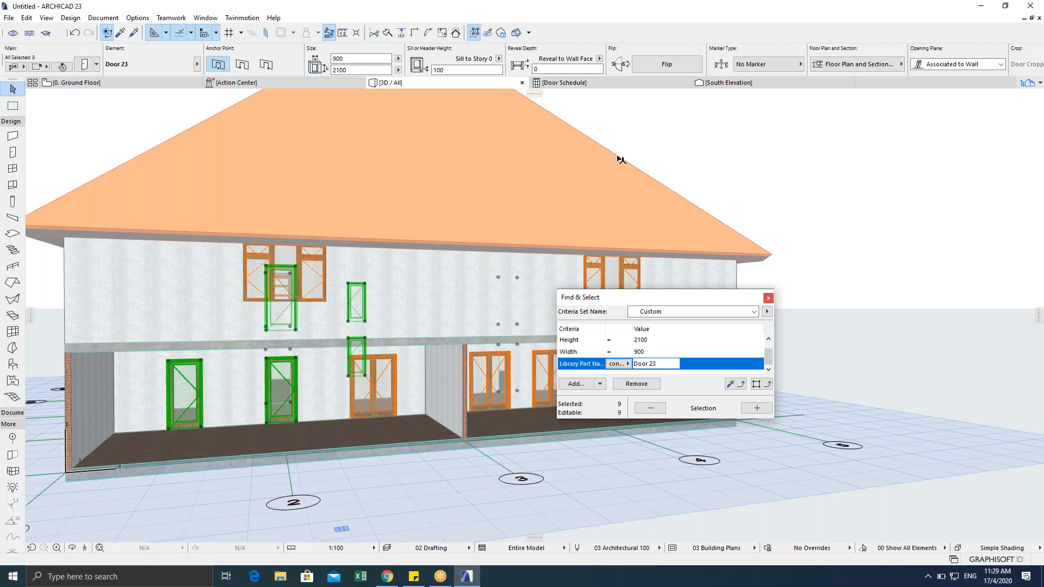
Step: Check the door IDs in the door schedule against the doors selected in the 3D view
click(577, 83)
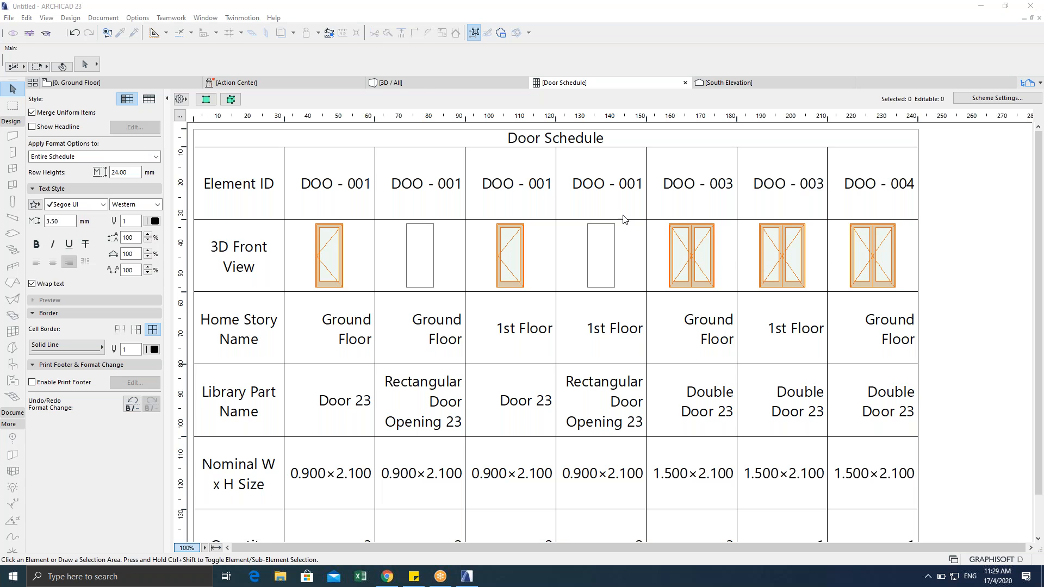
mouse_move(409, 84)
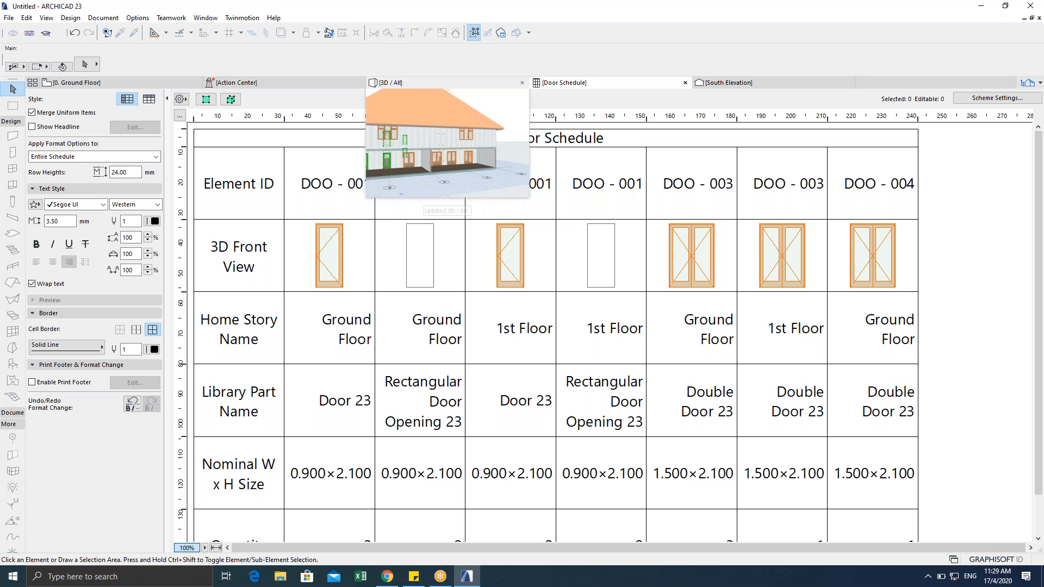
click(447, 196)
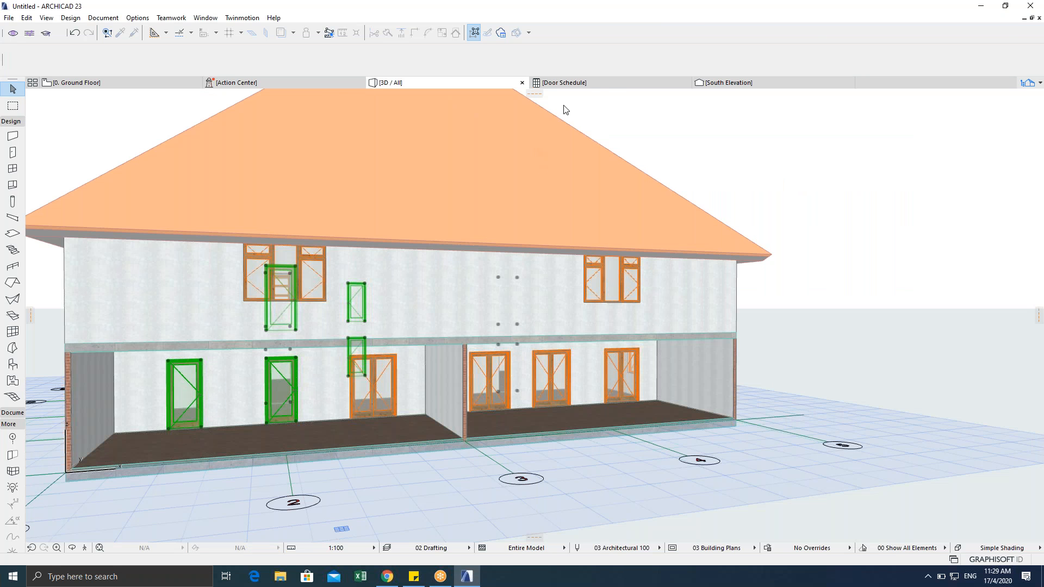
click(613, 84)
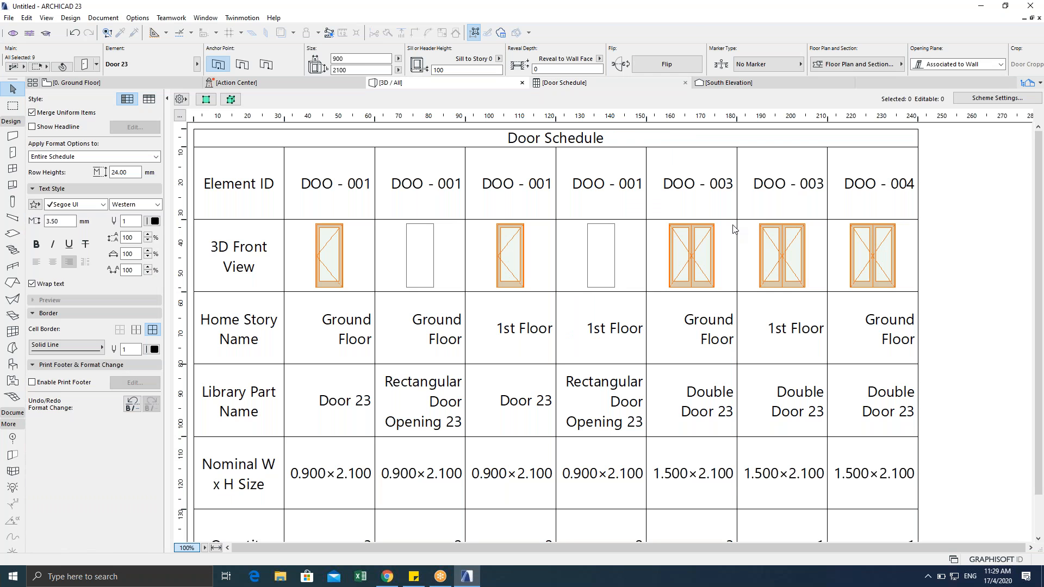
Step: Set the Element ID of all three Double Door 23 columns in the door schedule to DOO - 002
click(705, 186)
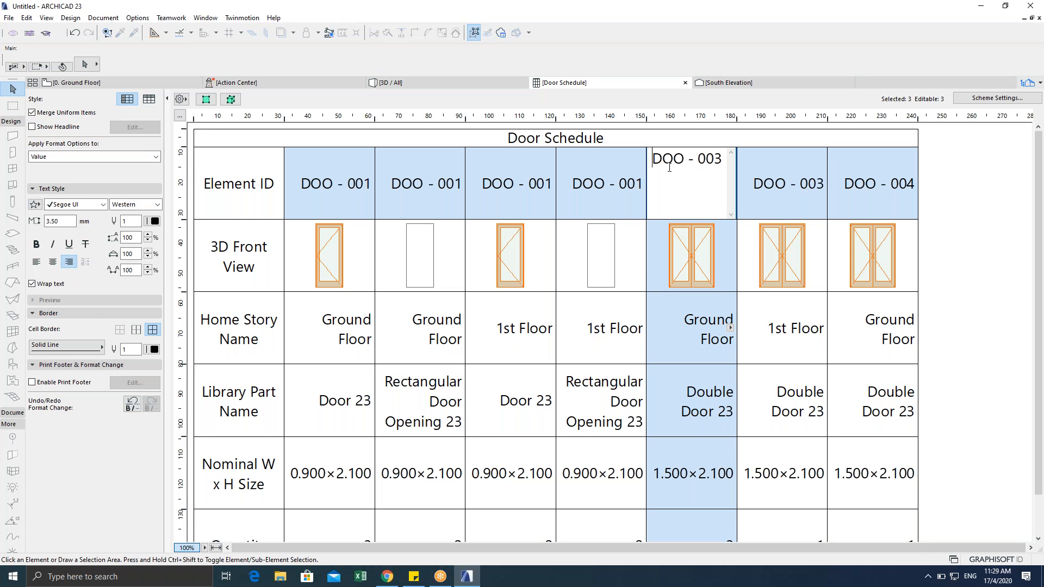
drag(715, 161, 722, 164)
text(2)
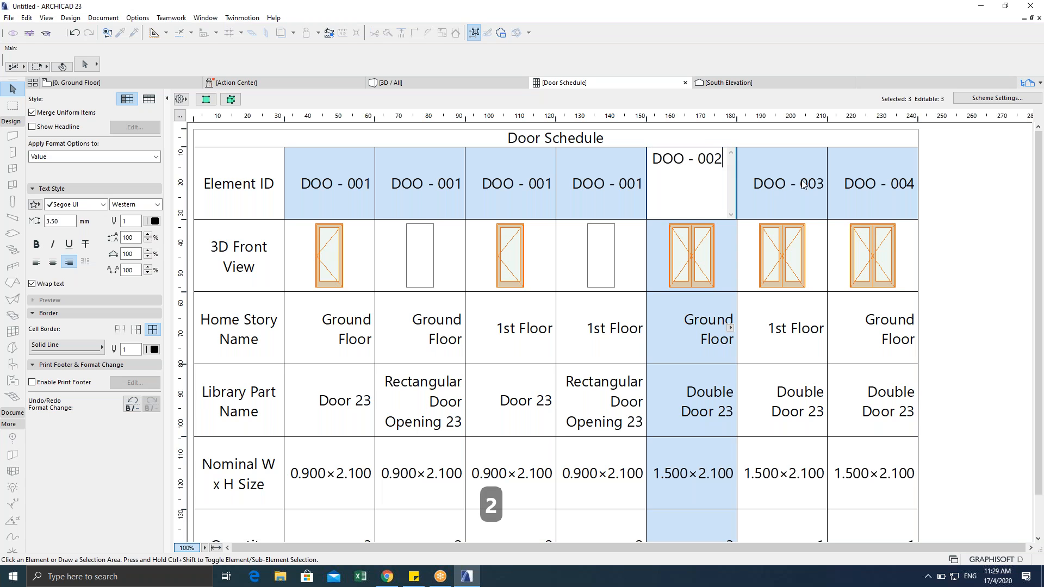
click(805, 185)
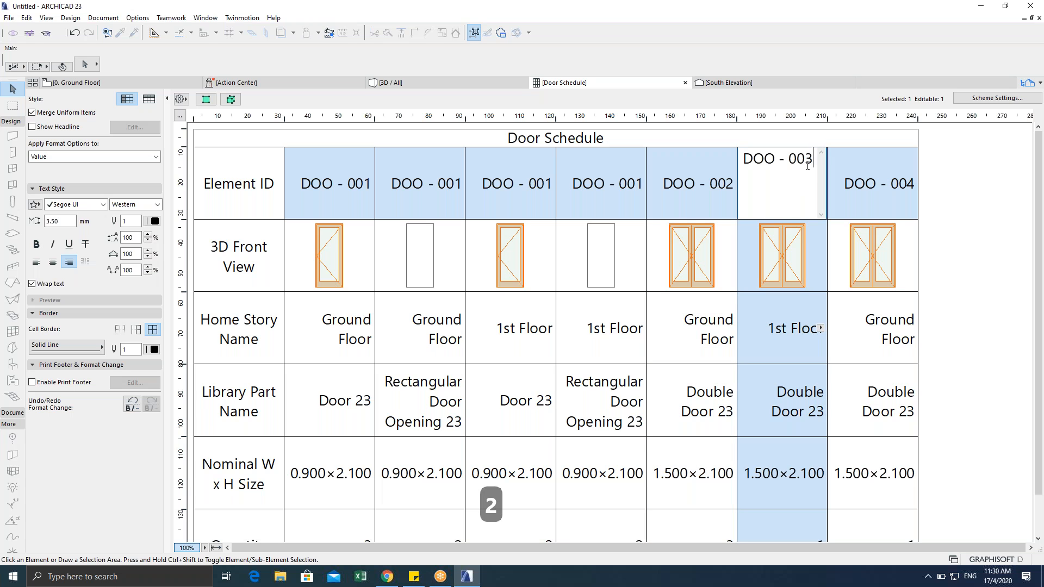
key(BackSpace)
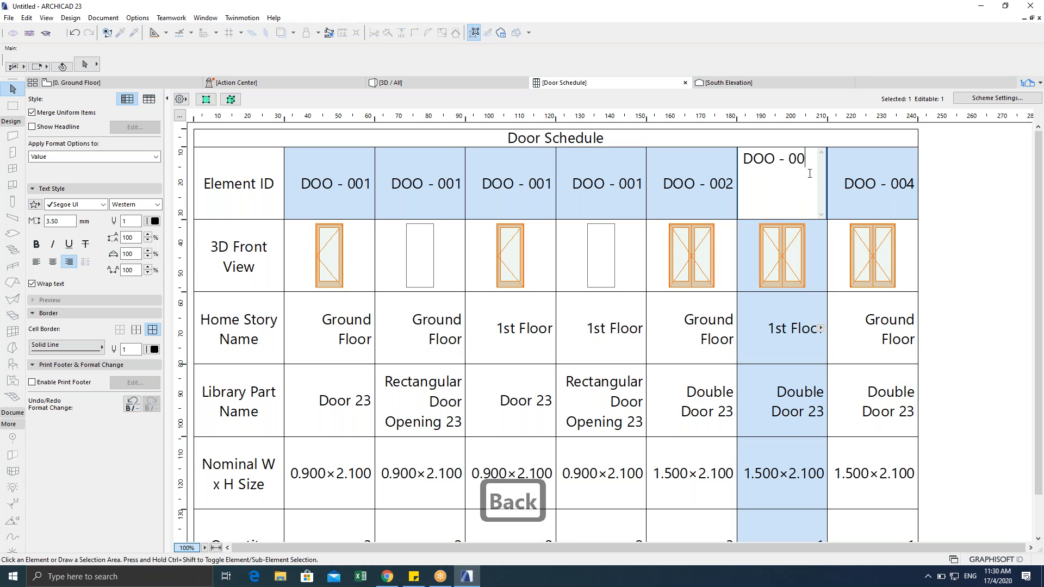
text(2)
click(896, 185)
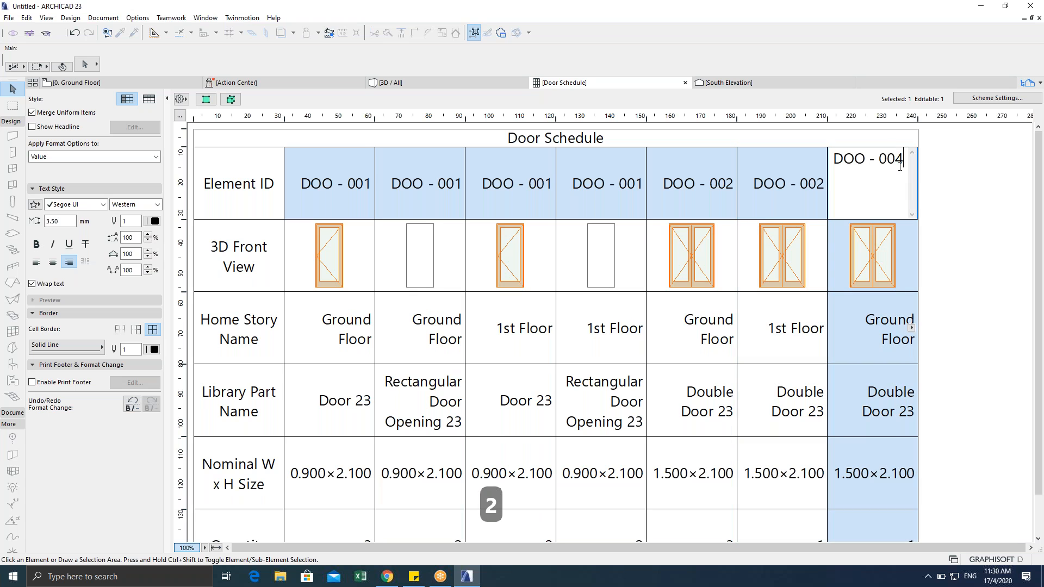
key(BackSpace)
text(2)
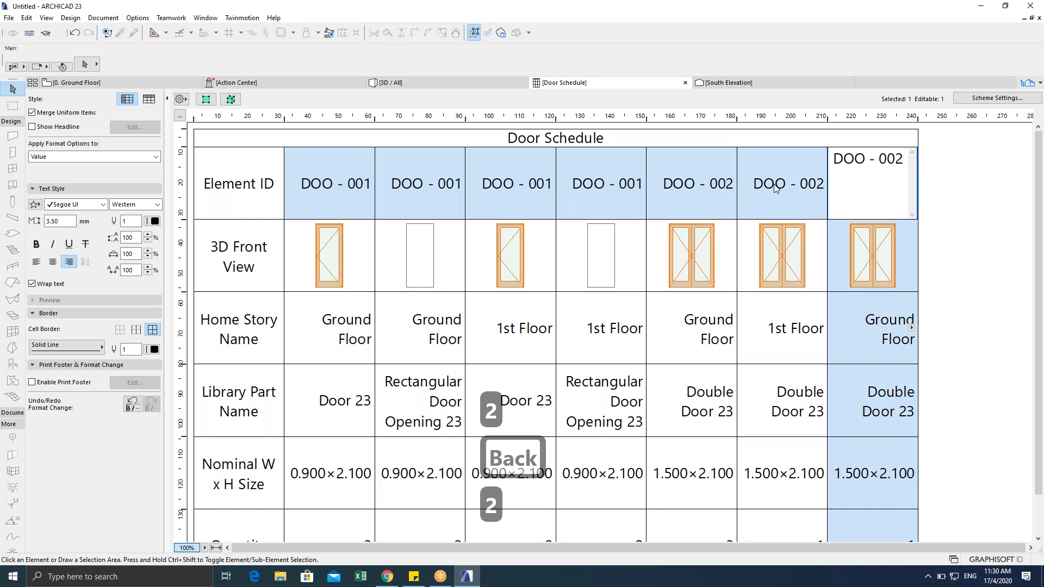
click(787, 193)
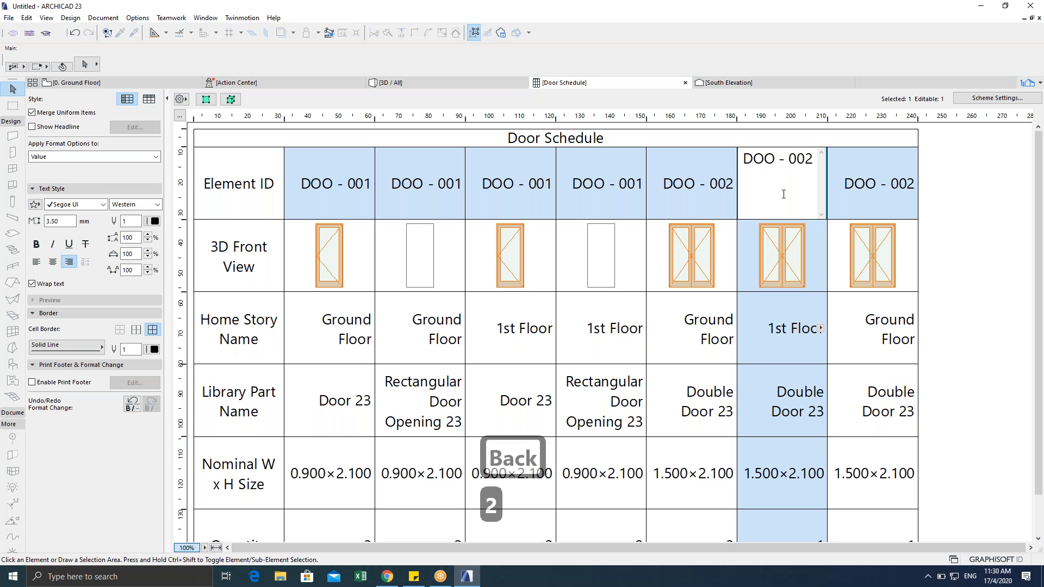
click(690, 198)
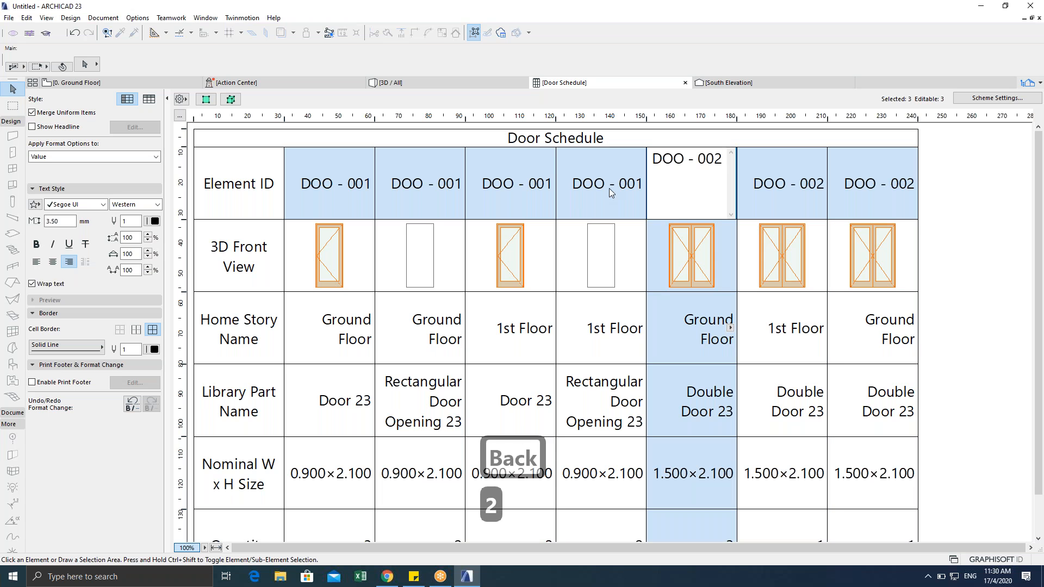
click(581, 191)
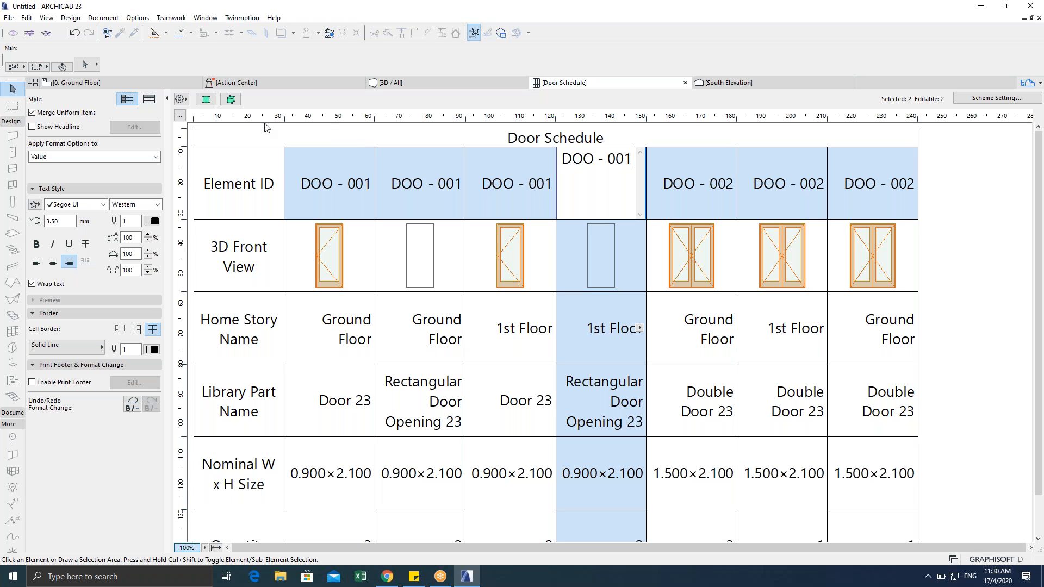
Step: Return to the 3D view, clear the door selection, and place the Find & Select palette beside the ground-floor double doors
click(409, 86)
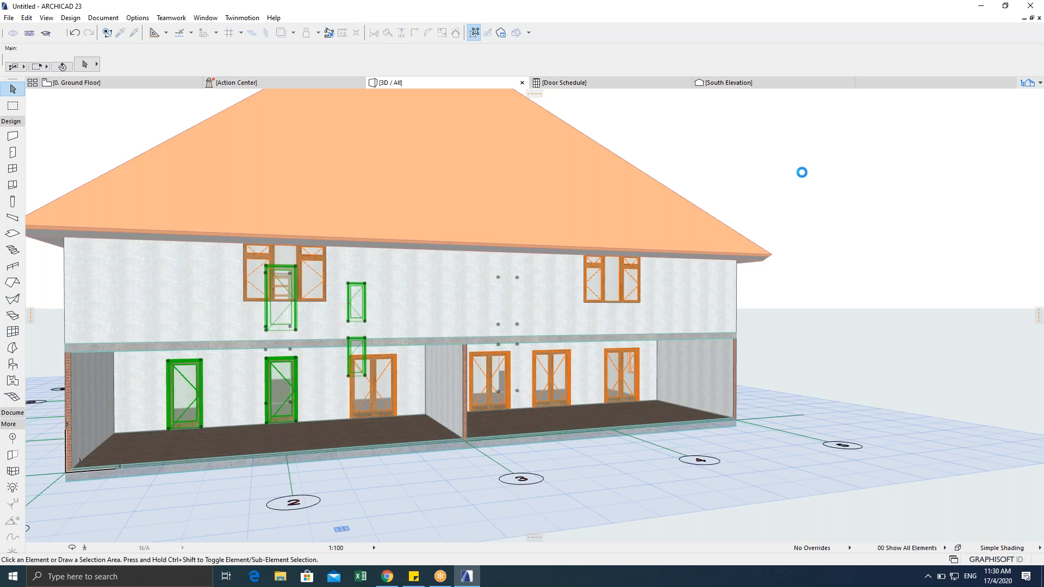
key(ctrl+f)
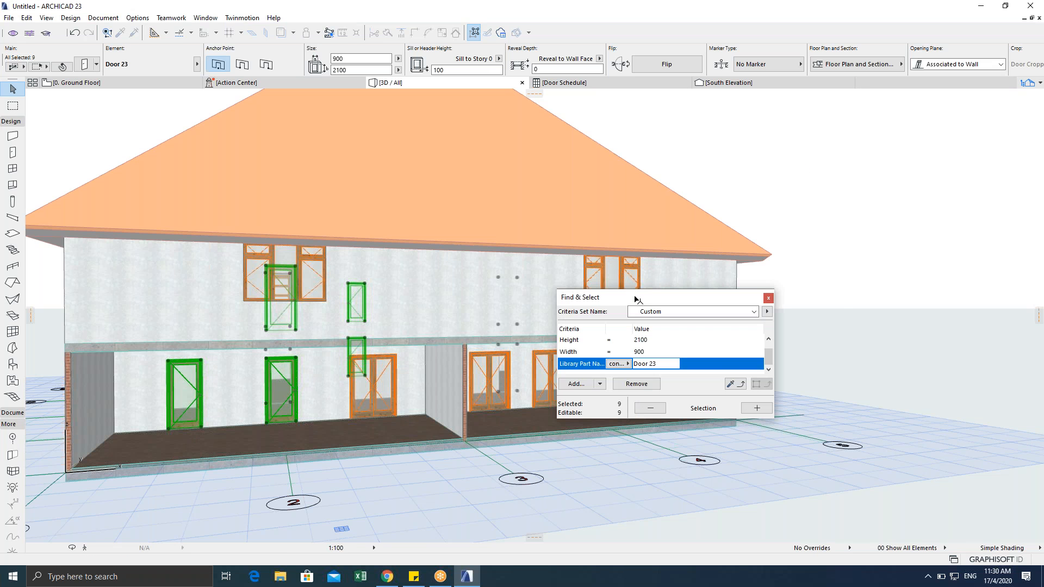
drag(636, 298, 737, 404)
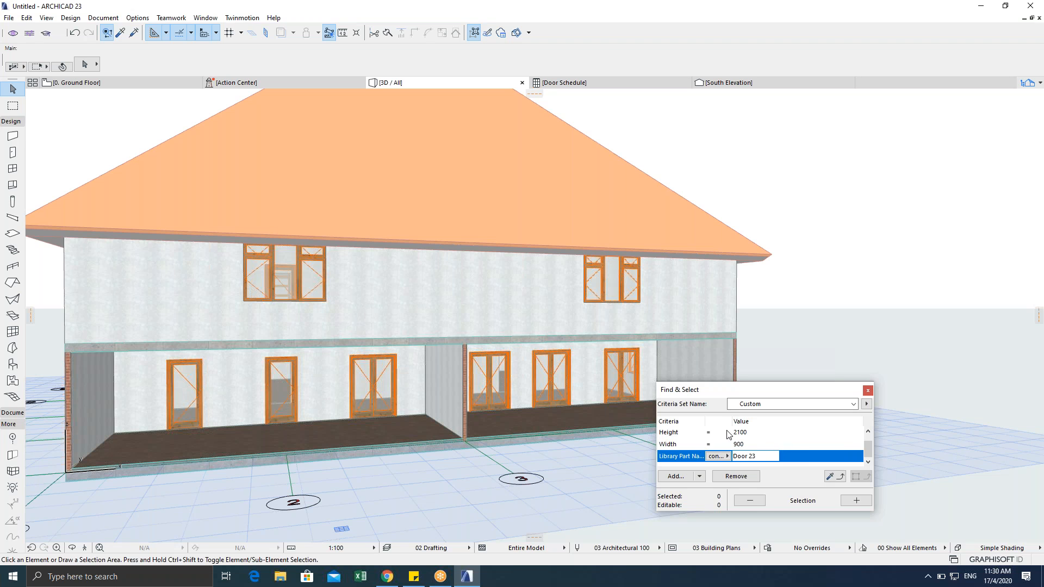
drag(773, 391, 783, 382)
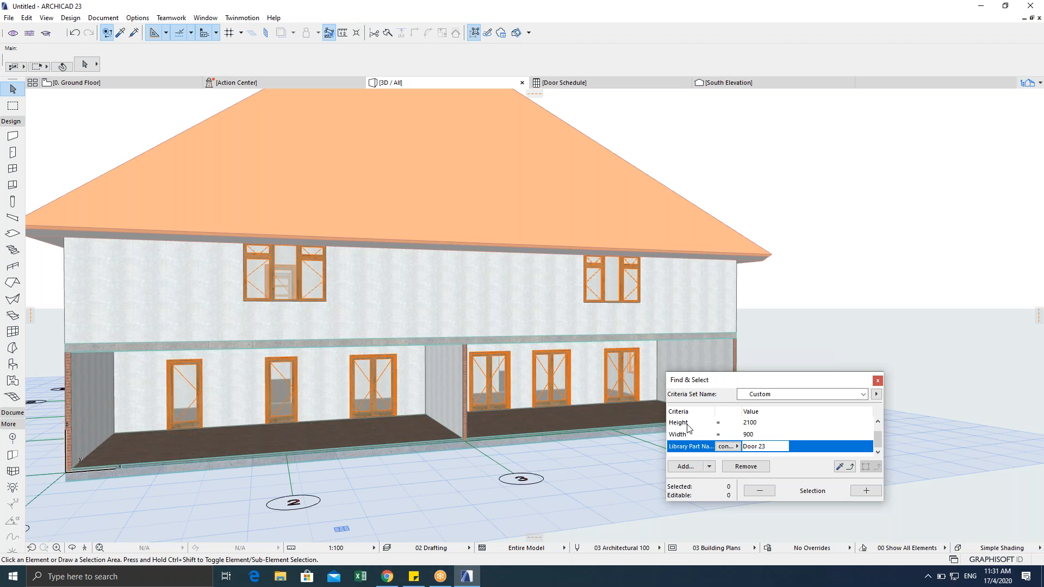
scroll(704, 437, up, 1)
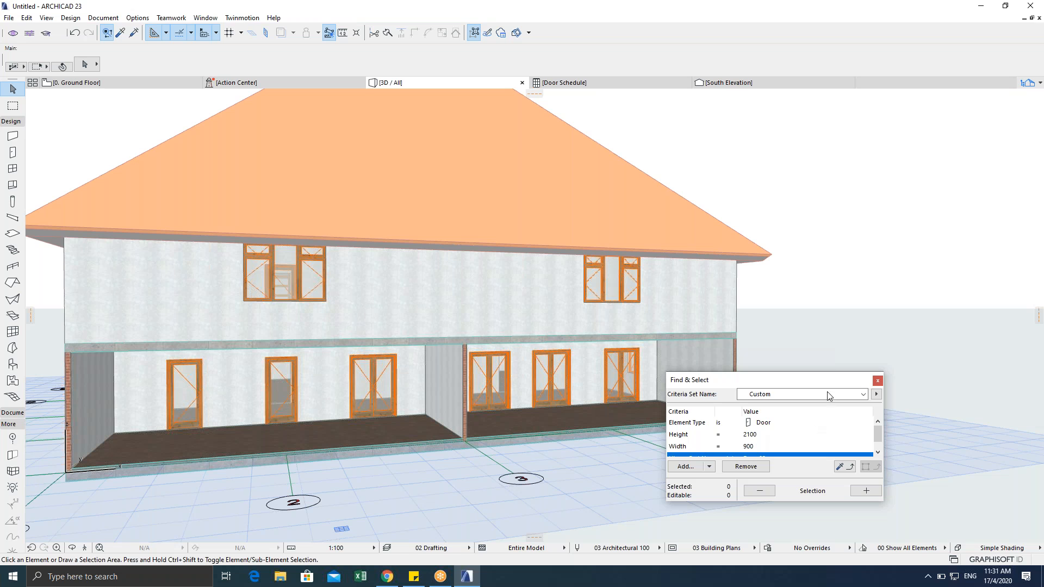
scroll(684, 449, down, 1)
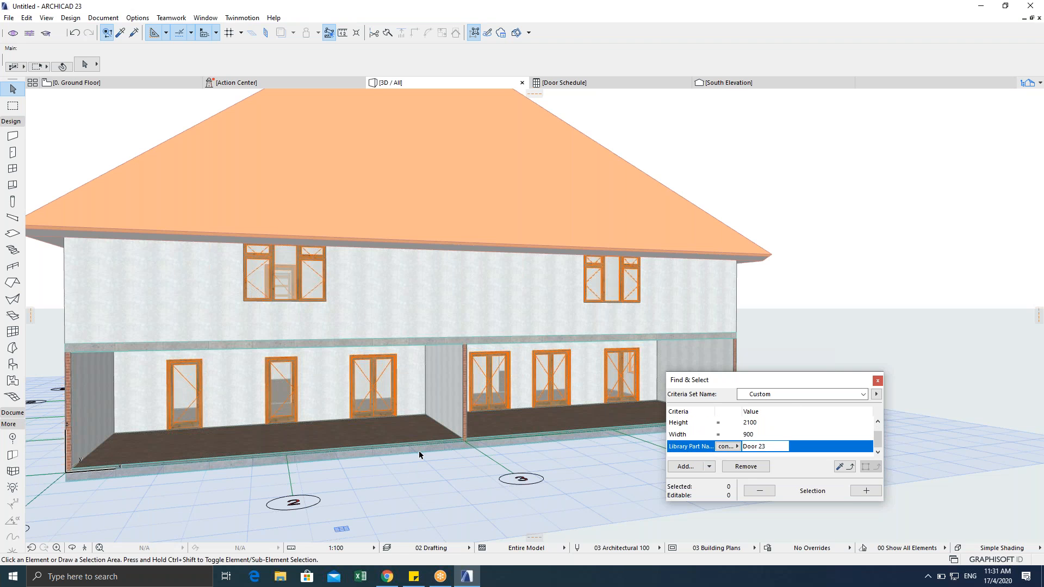
Step: Select the ground-floor double door nearest grid 3 and load its Height 2100, Width 1500 and Double Door 23 into the Find & Select criteria
click(494, 395)
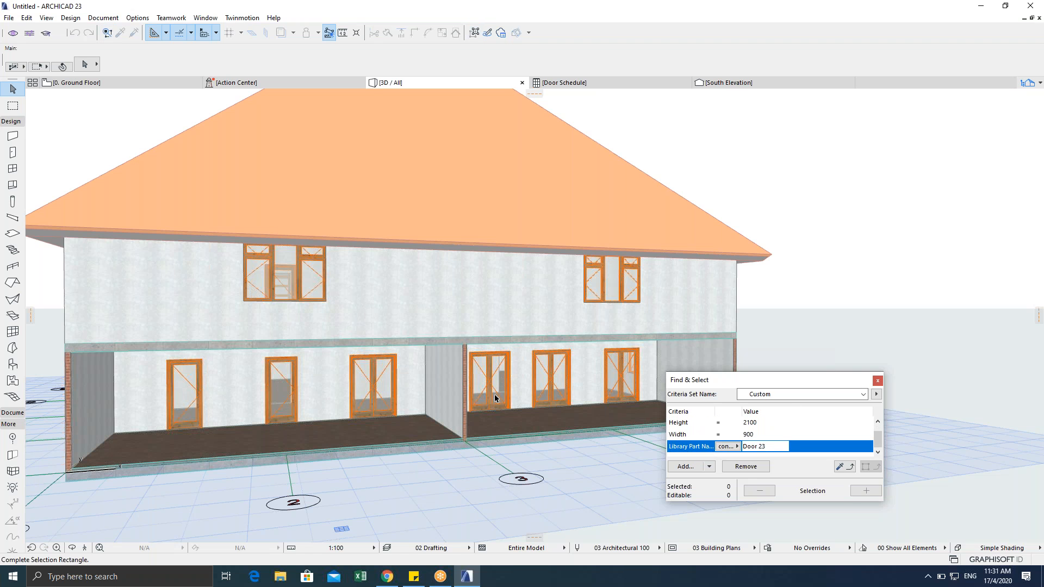
key(Escape)
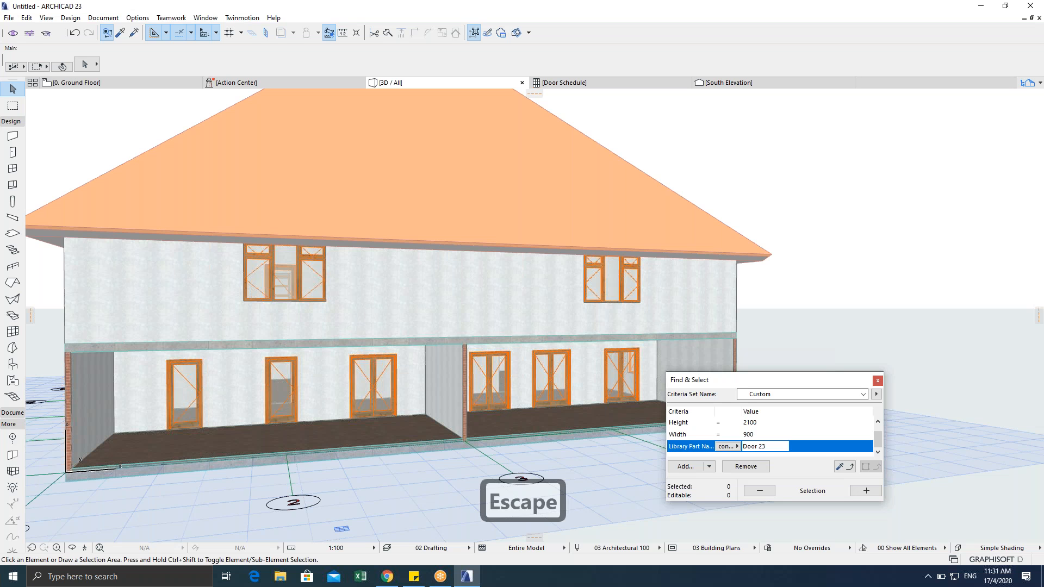
click(495, 386)
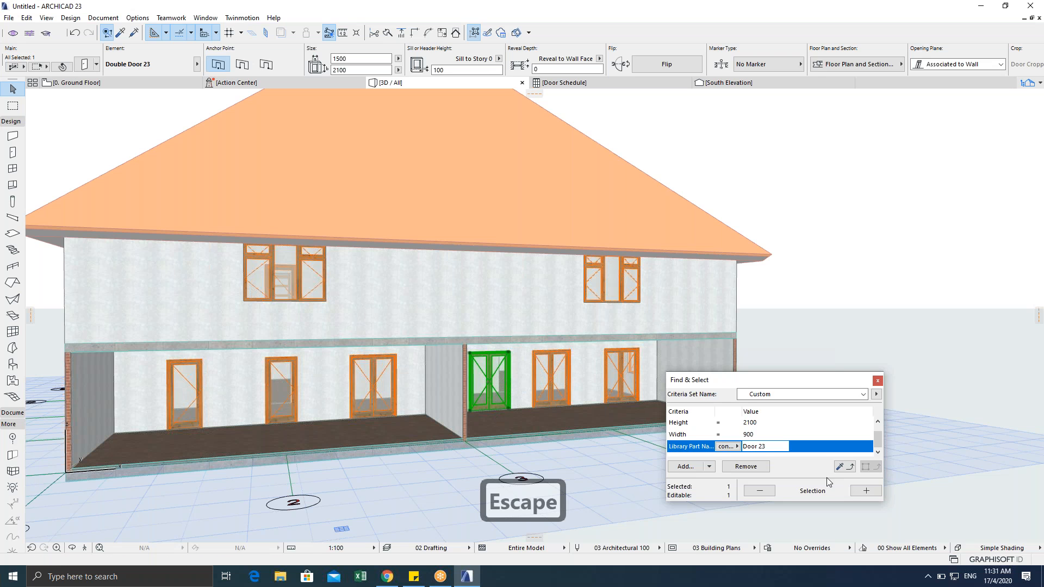
click(851, 469)
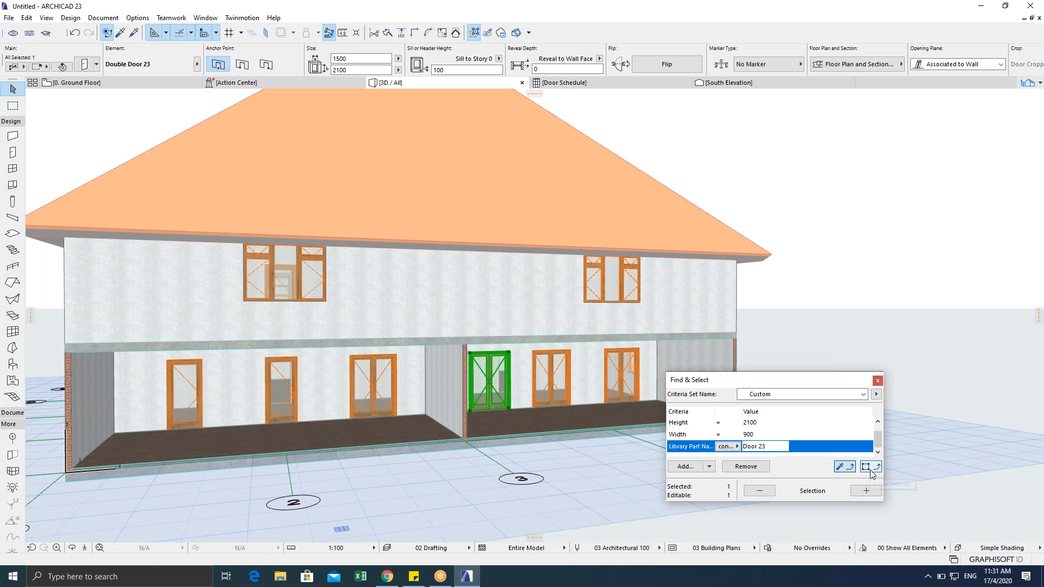
click(869, 469)
scroll(763, 441, up, 1)
scroll(731, 437, down, 1)
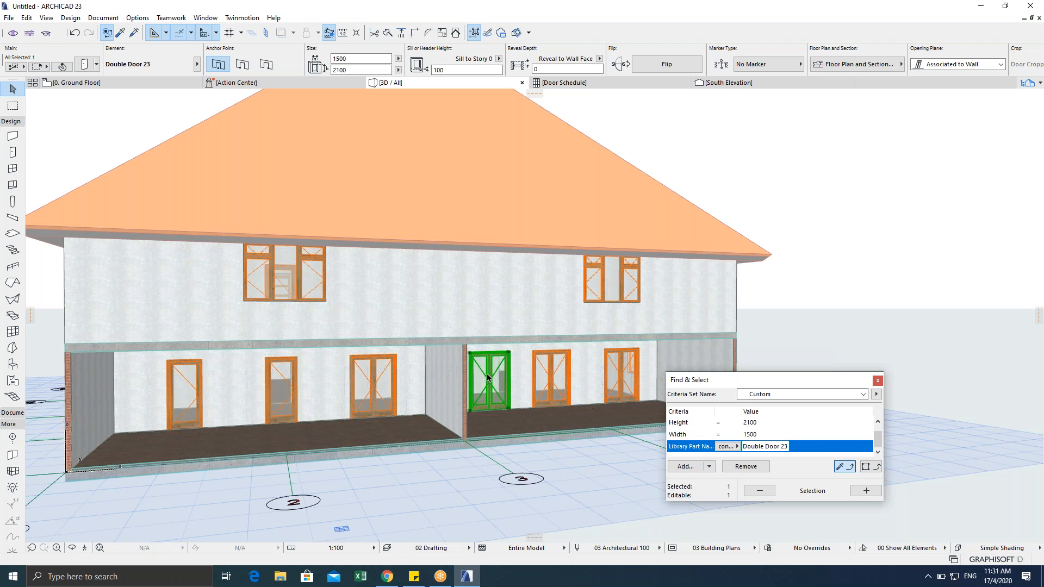
scroll(766, 438, up, 1)
scroll(783, 440, down, 1)
scroll(772, 430, up, 1)
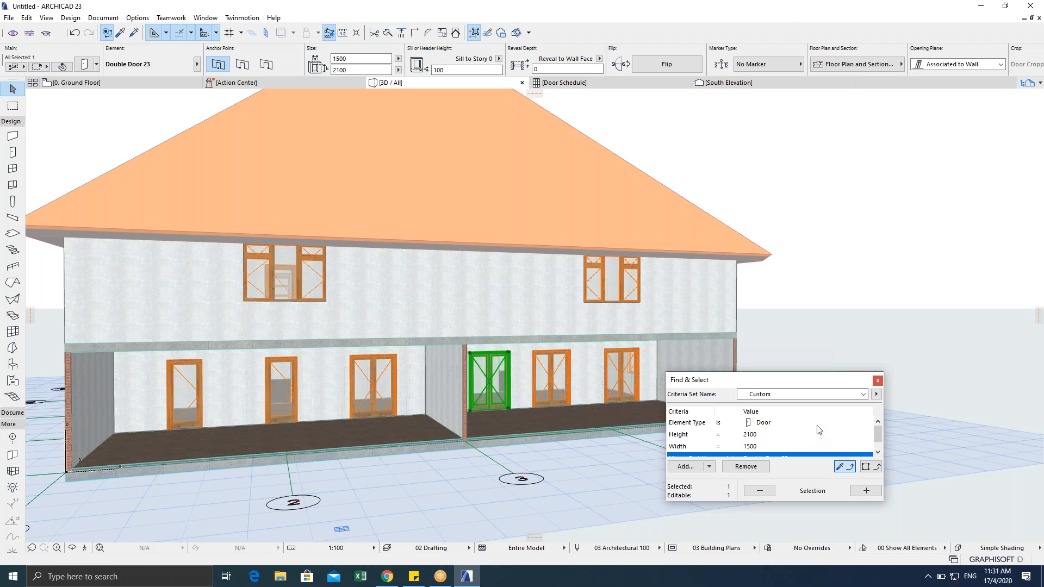
scroll(817, 432, down, 1)
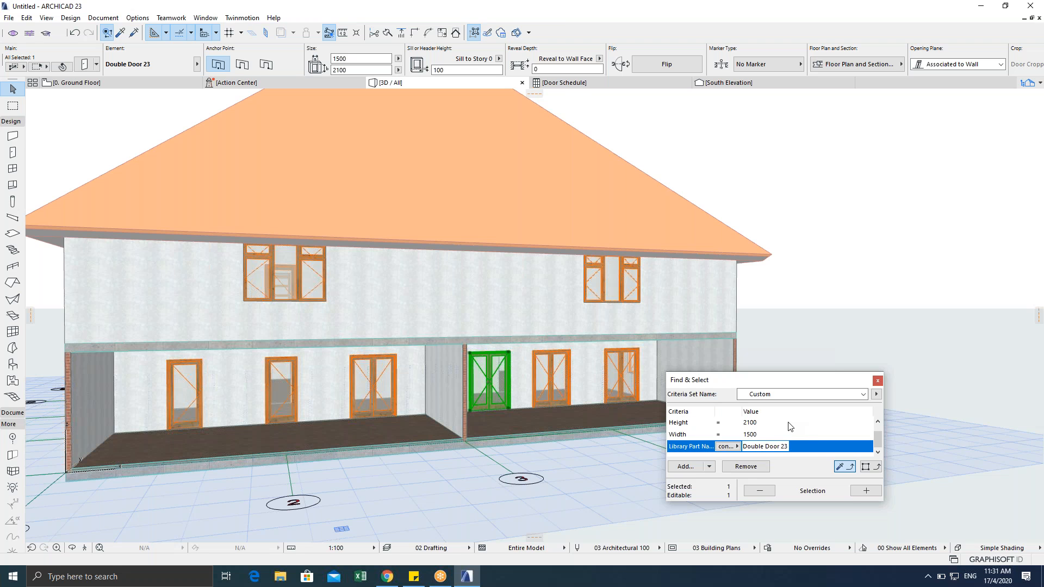
Step: Move the Find & Select palette closer to the double doors, and close and reopen it
drag(752, 377, 725, 353)
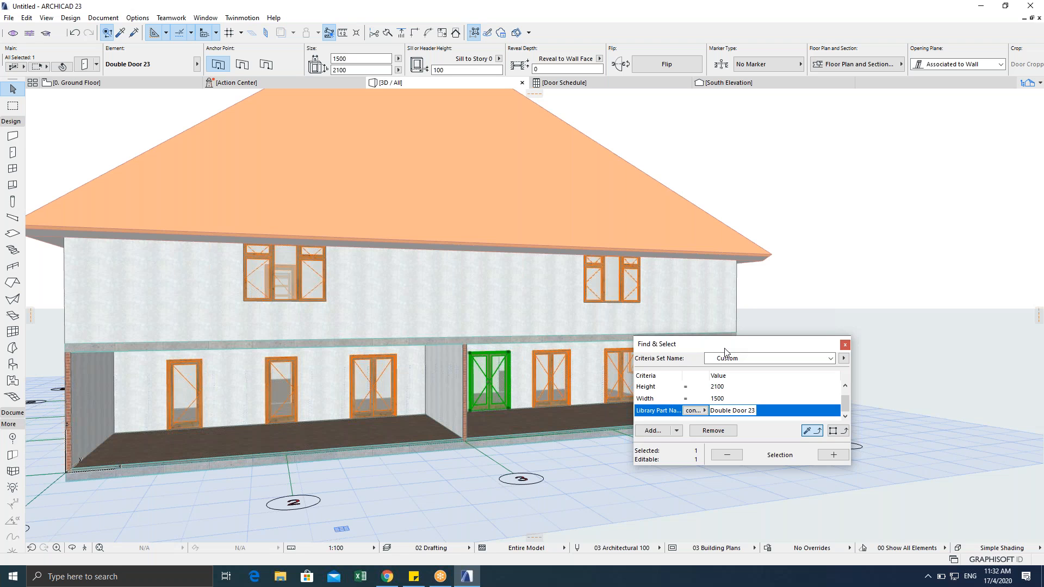
key(ctrl+f)
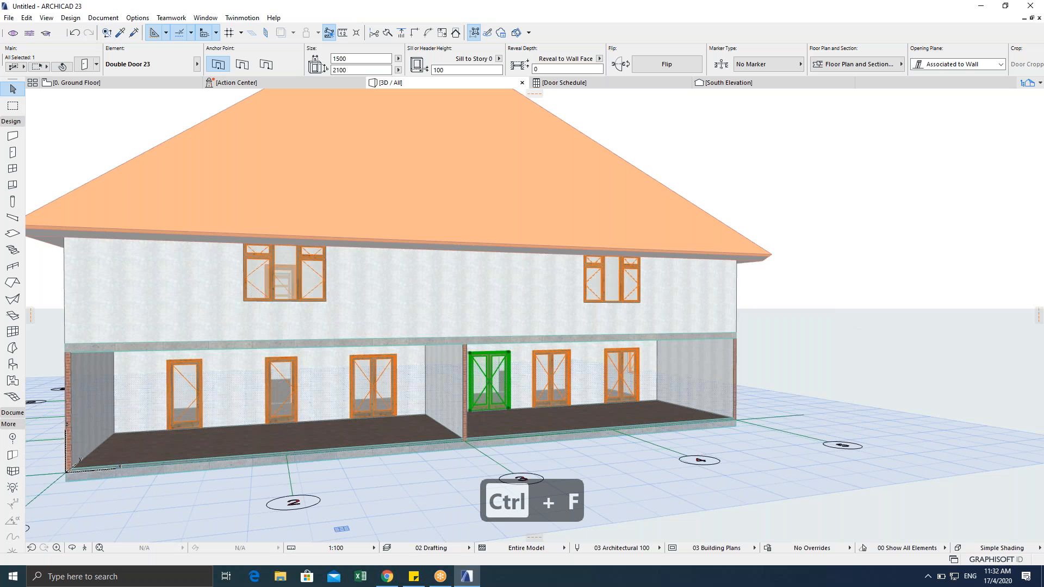
key(ctrl+f)
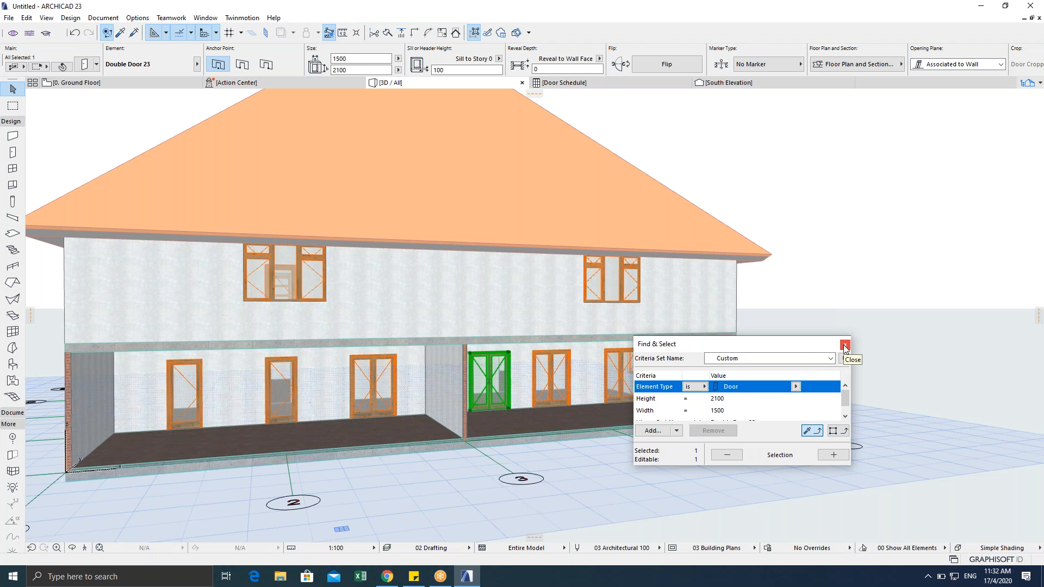
Step: Review the Find & Select criteria and select all doors matching Height 2100, Width 1500 and Double Door 23
scroll(753, 404, down, 1)
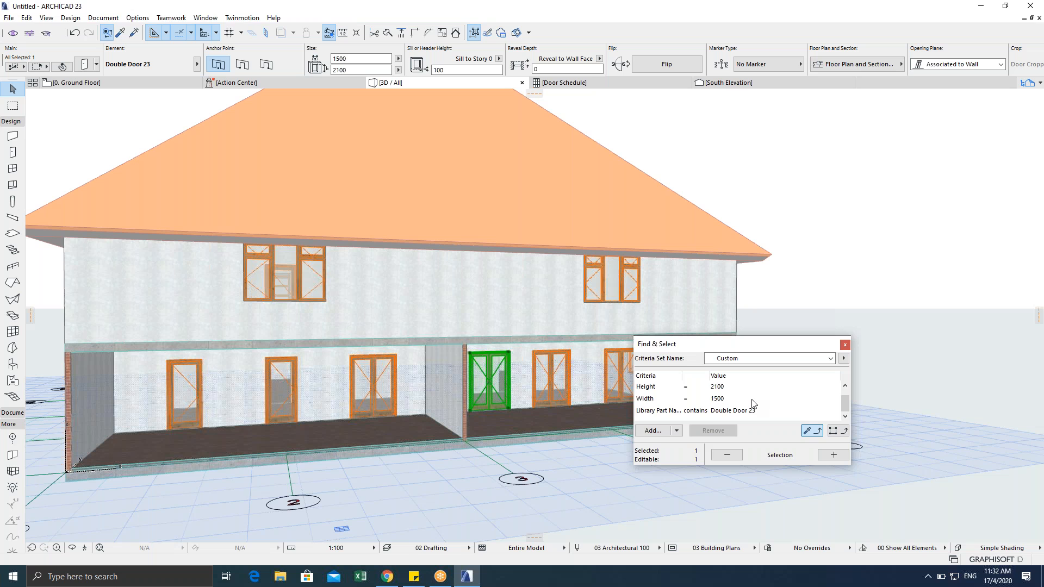
scroll(754, 403, up, 1)
scroll(750, 408, down, 1)
scroll(731, 394, up, 1)
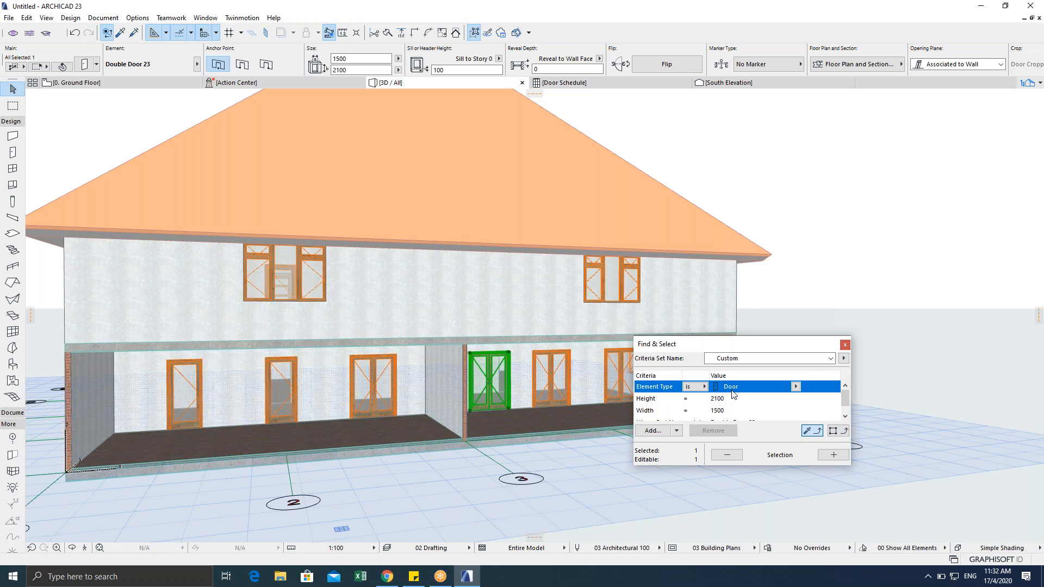
scroll(700, 412, down, 1)
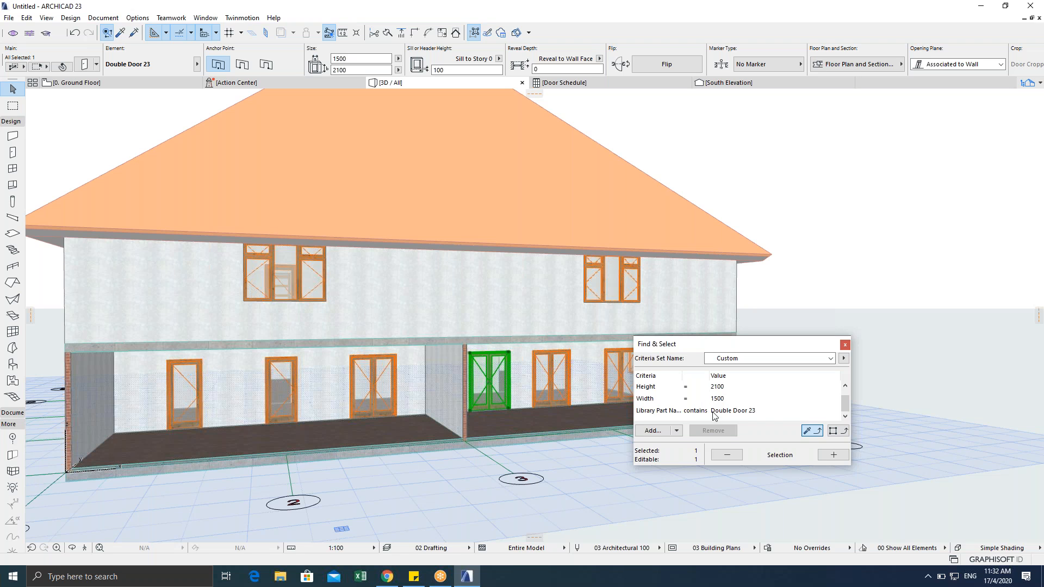
click(835, 455)
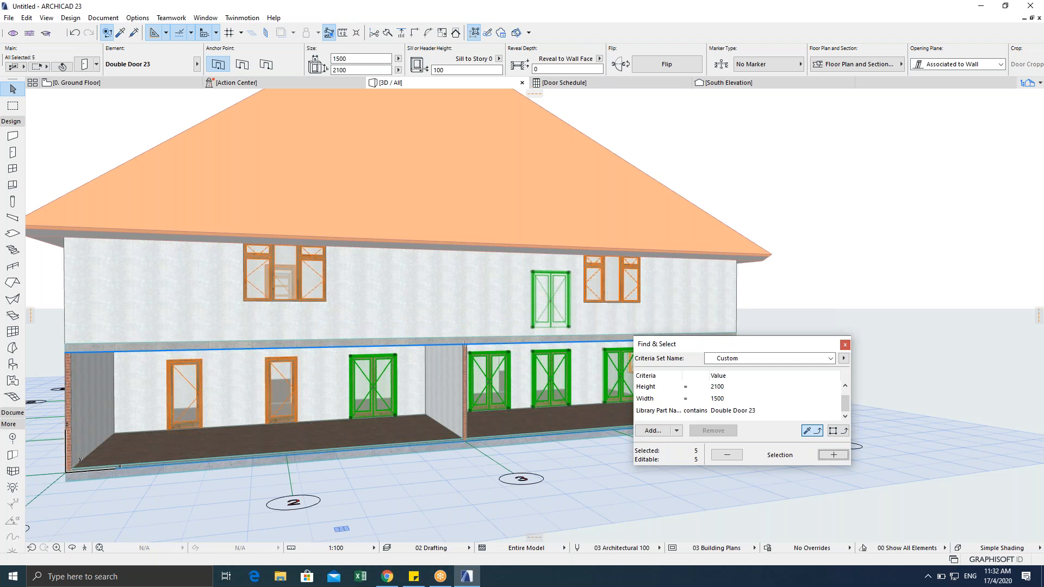
Step: Check the ID of the selected double doors in Door Selection Settings without changing it, and review the door schedule
key(ctrl+t)
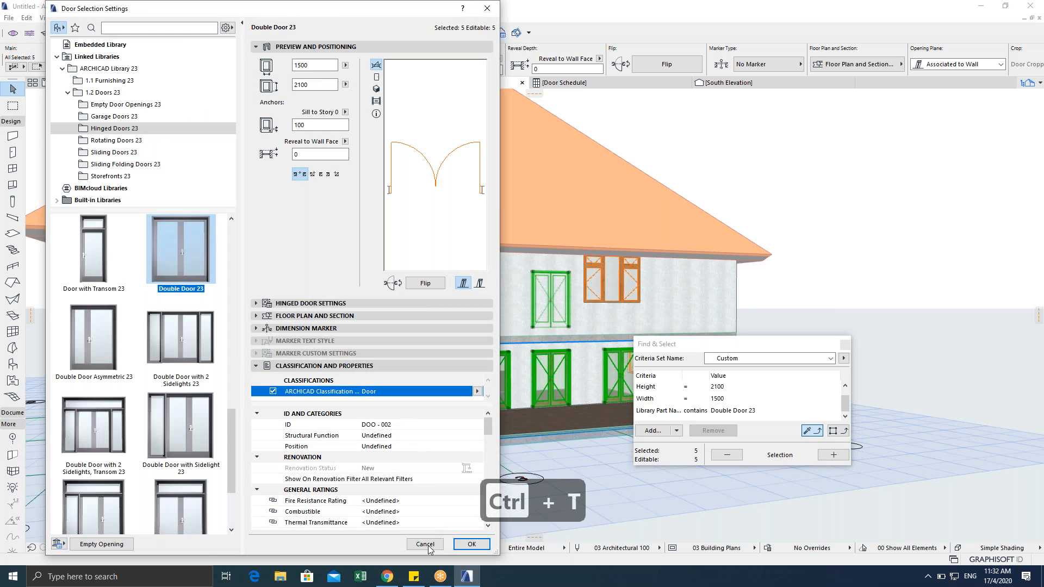
click(425, 544)
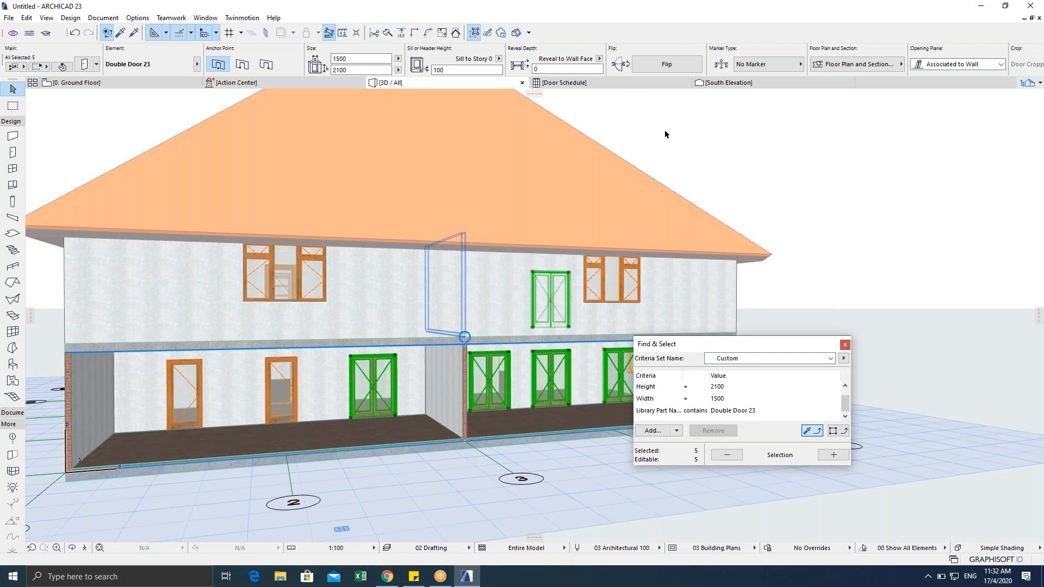
mouse_move(634, 95)
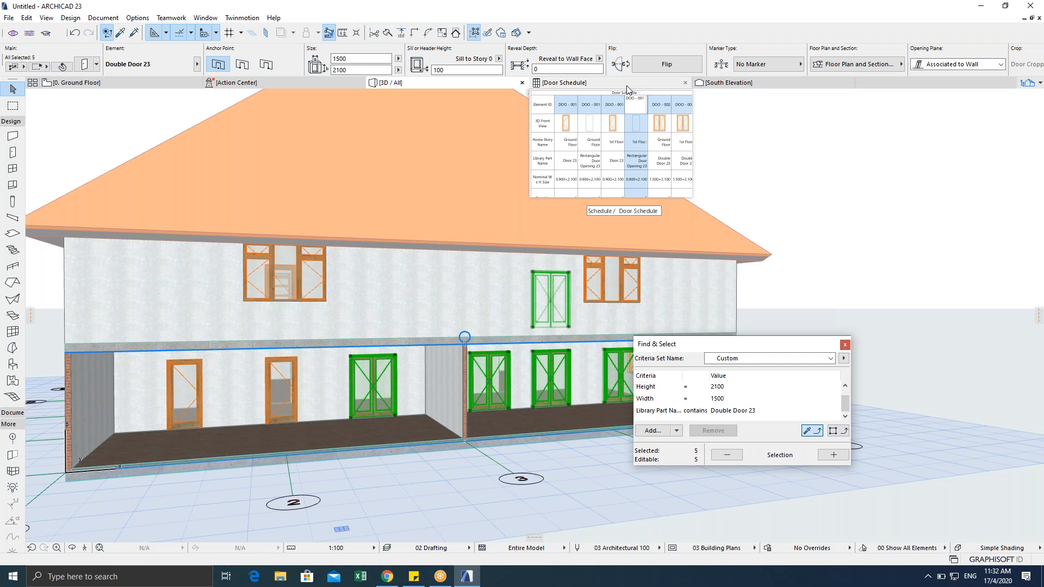
click(628, 90)
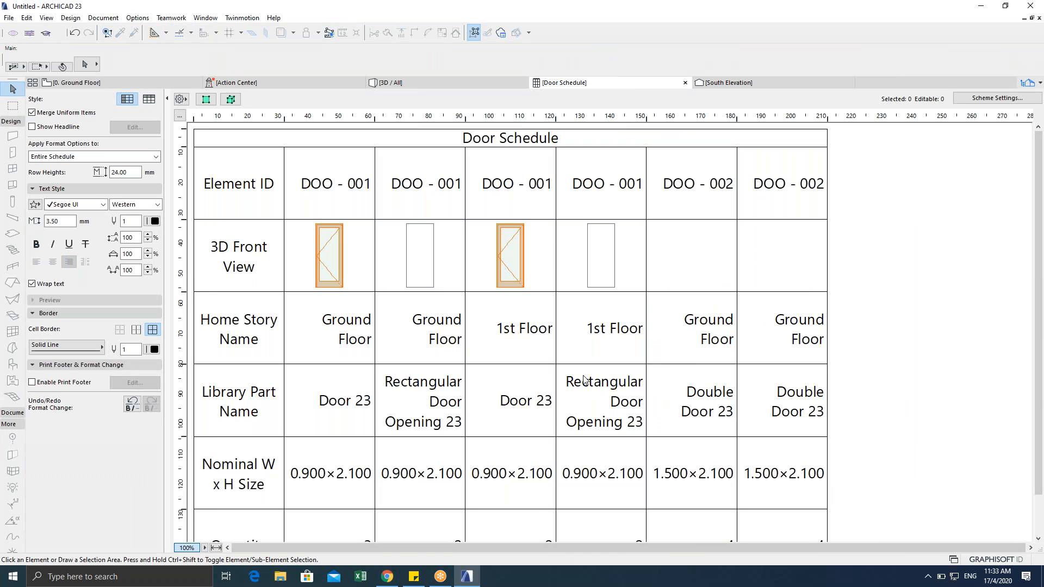
scroll(585, 379, down, 1)
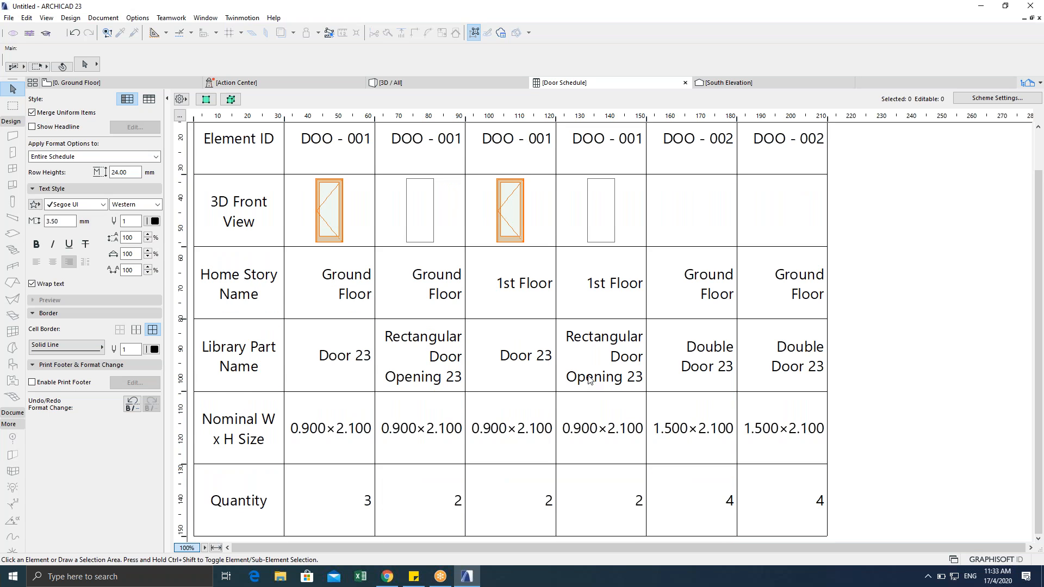
scroll(592, 375, up, 1)
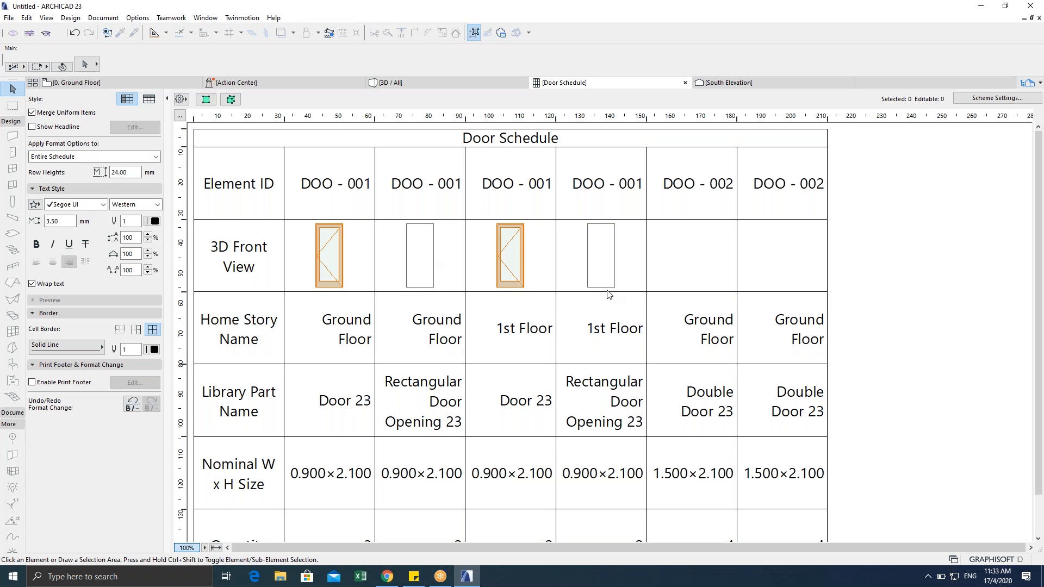
Step: Show the doors of the first Double Door 23 column in 3D, clear the selection, and return to the schedule through the ground floor plan
click(695, 262)
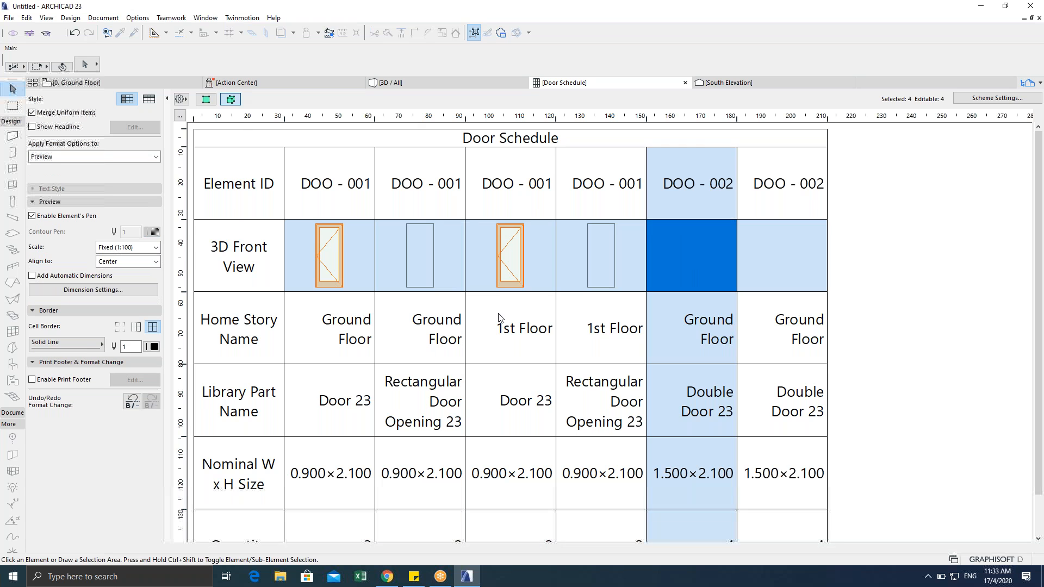
key(ctrl+f)
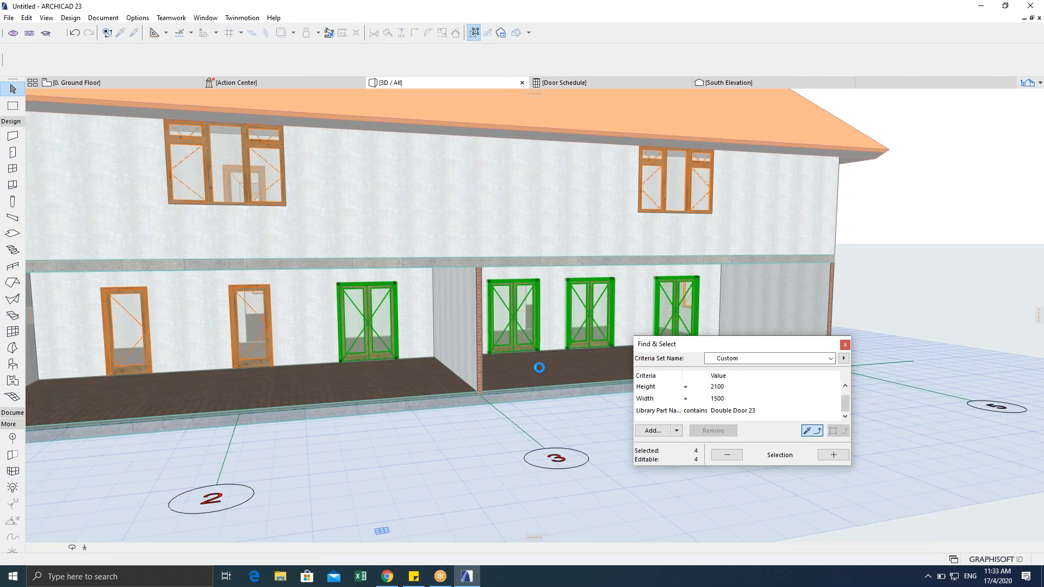
key(Escape)
key(Escape)
key(Escape)
key(Escape)
key(Escape)
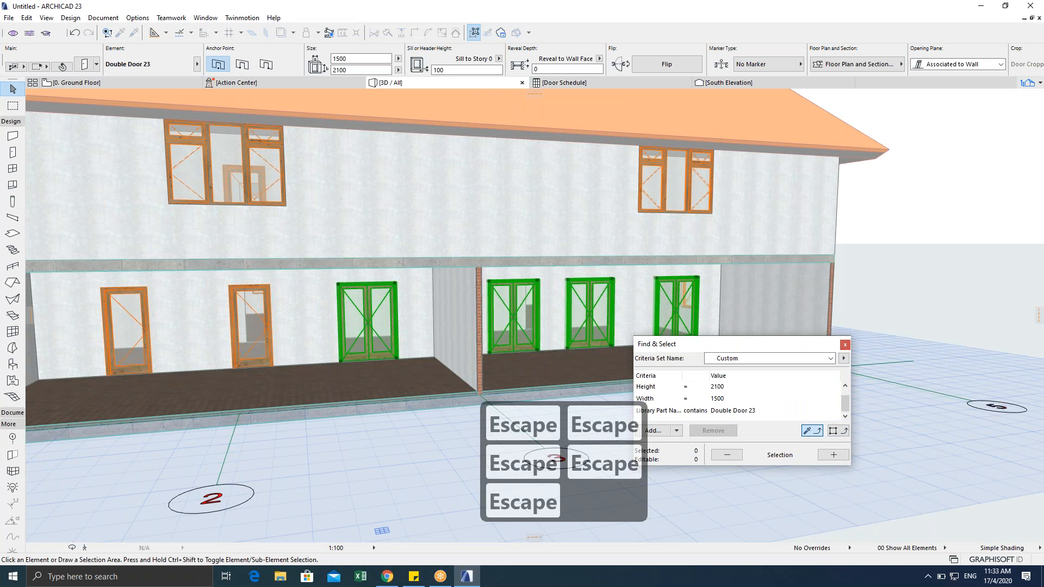
key(F2)
key(Escape)
key(Escape)
key(Escape)
click(573, 82)
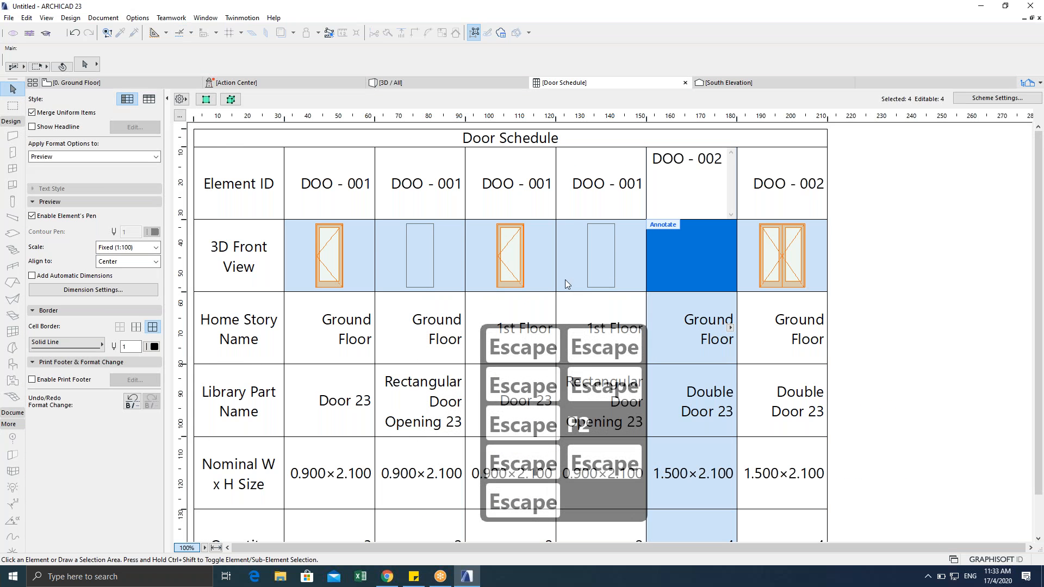
Step: Remove the Home Story Name field from the Door Schedule scheme
click(419, 300)
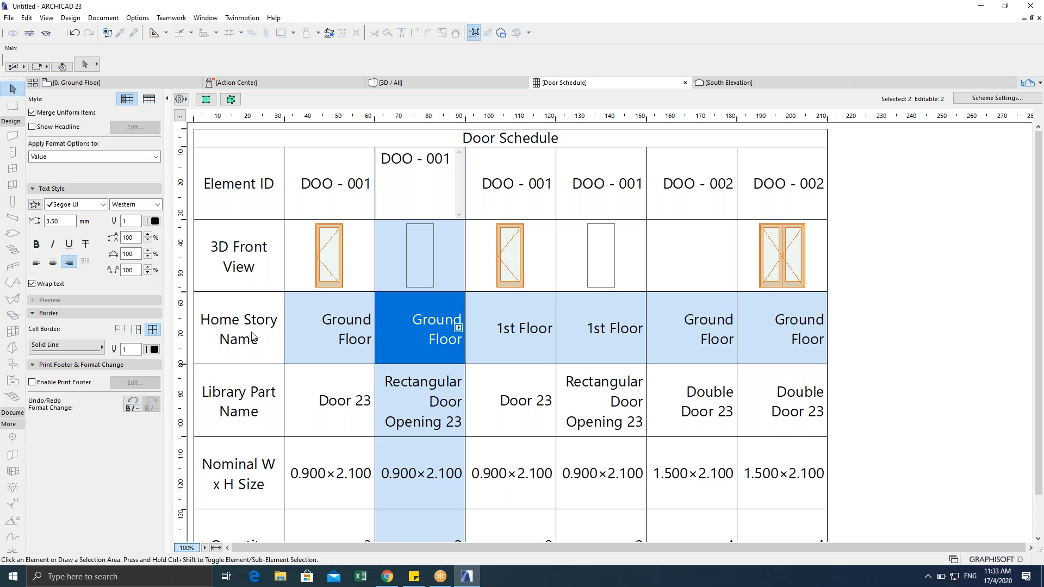
click(968, 103)
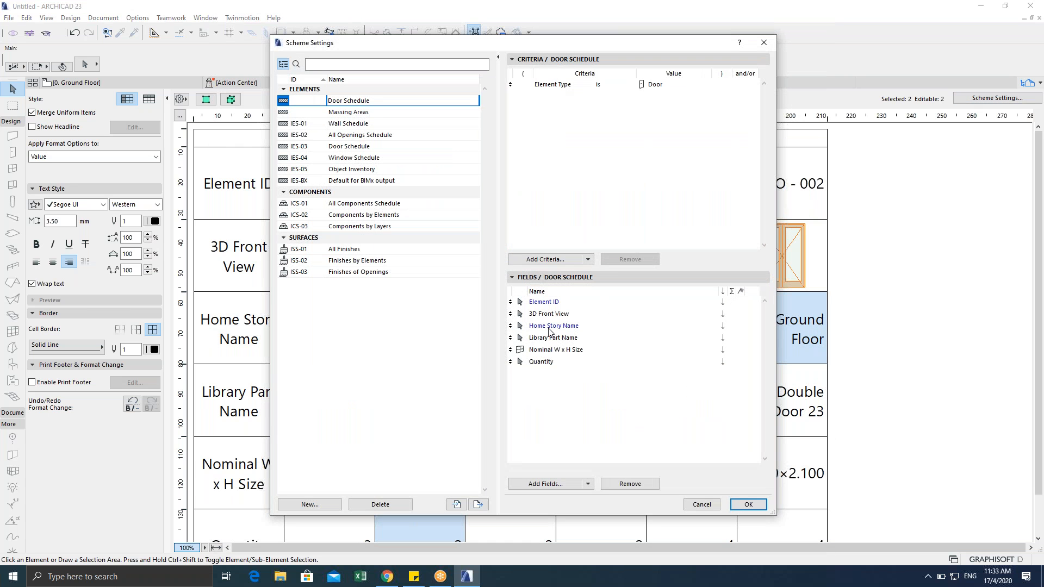
click(547, 327)
click(634, 484)
click(742, 503)
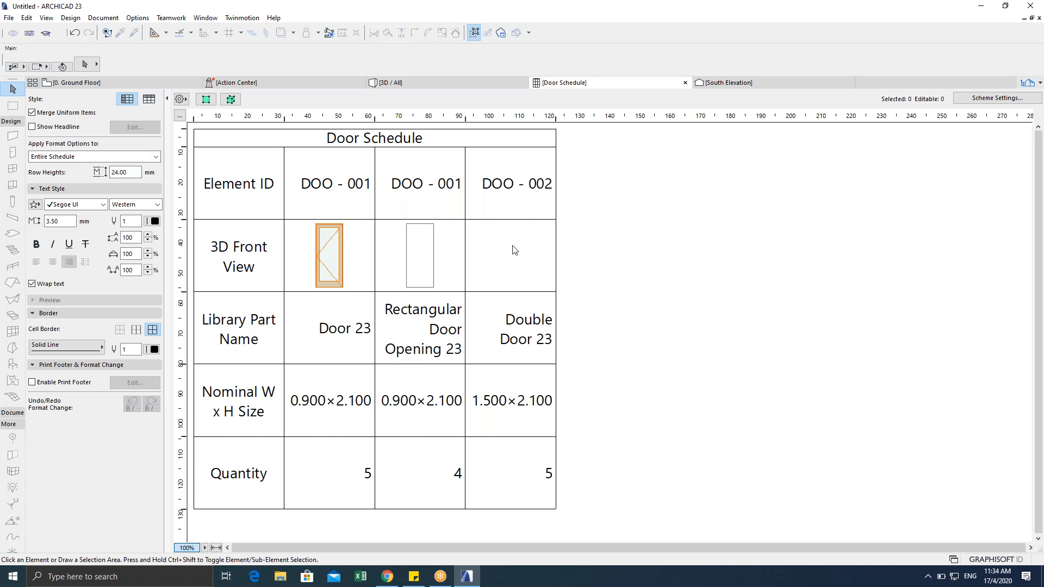
Step: Resize the door schedule's columns and rows to fit their content
click(501, 259)
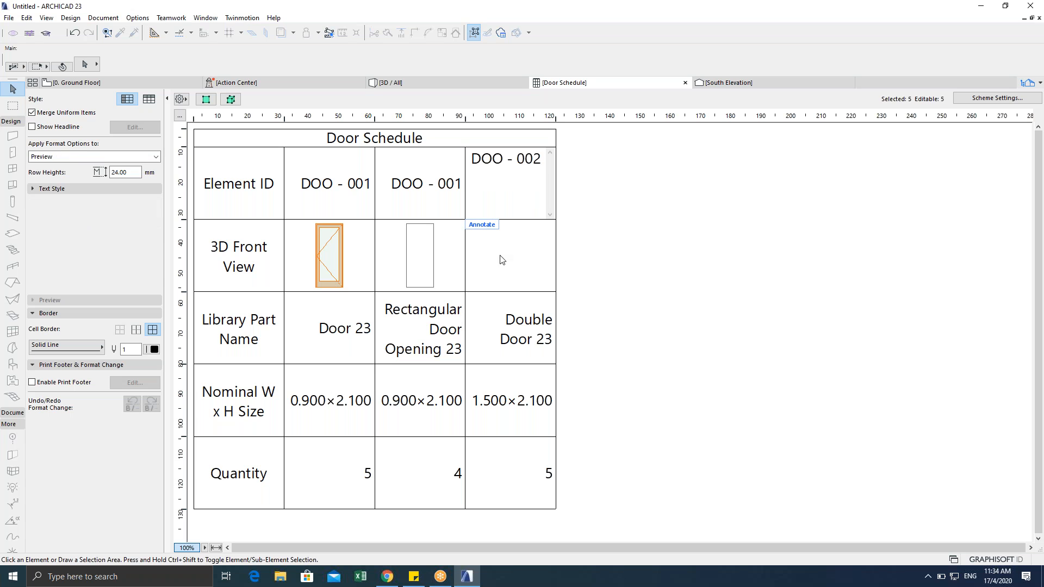
click(180, 116)
click(521, 218)
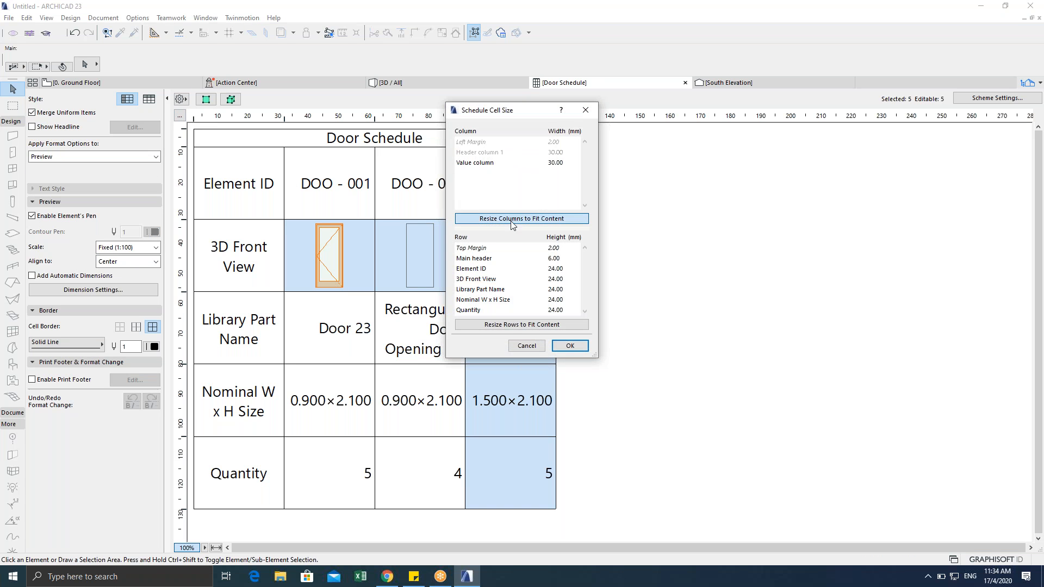
click(509, 325)
click(570, 346)
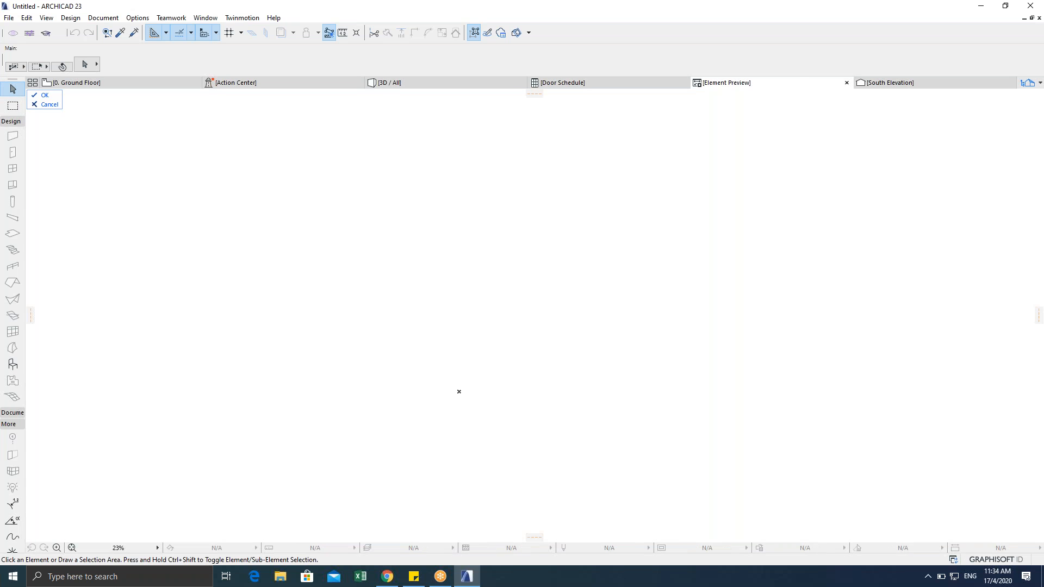
Step: Close the element preview, show the scheduled Double Door 23 doors in 3D, and return to the schedule after clearing the selection
click(846, 83)
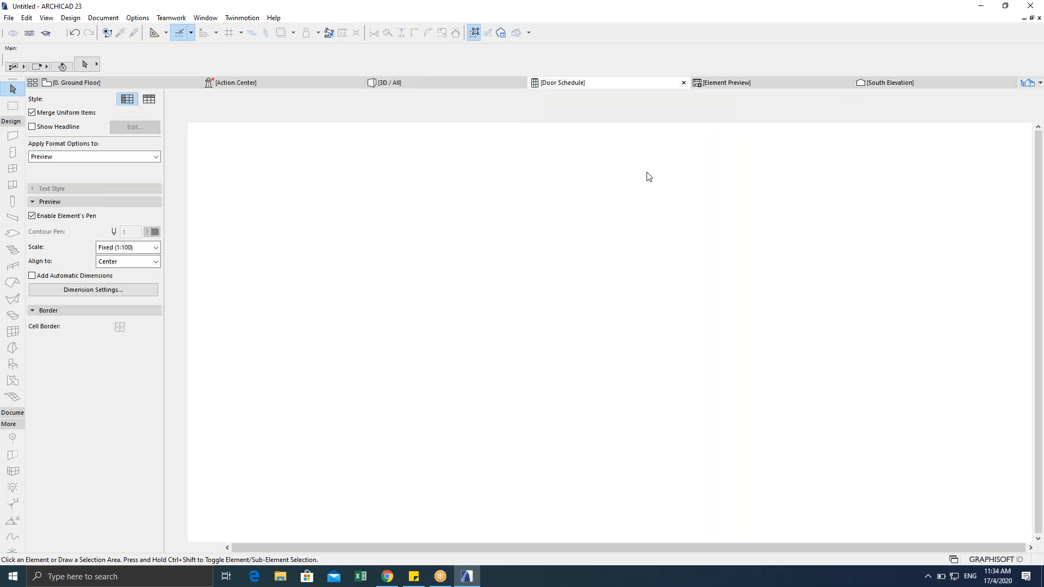
click(230, 99)
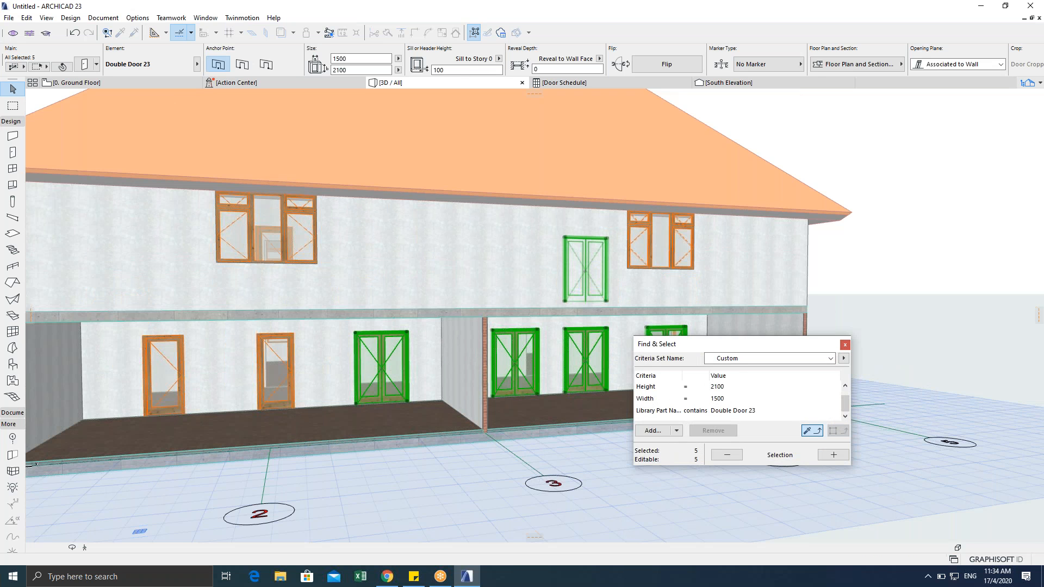
key(Escape)
key(Escape)
key(Escape)
key(Escape)
key(Escape)
key(F2)
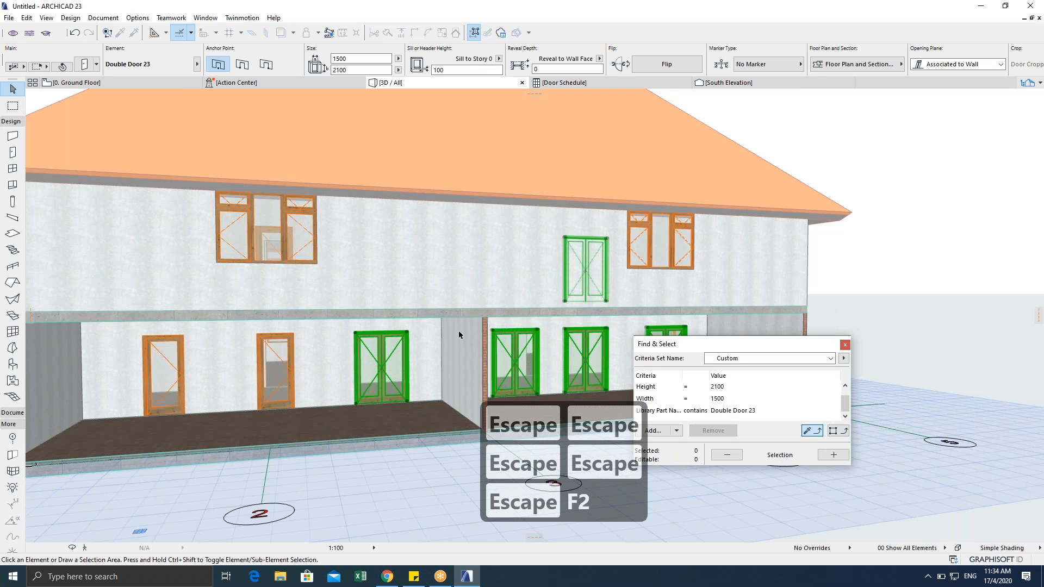
key(Escape)
key(Escape)
key(Escape)
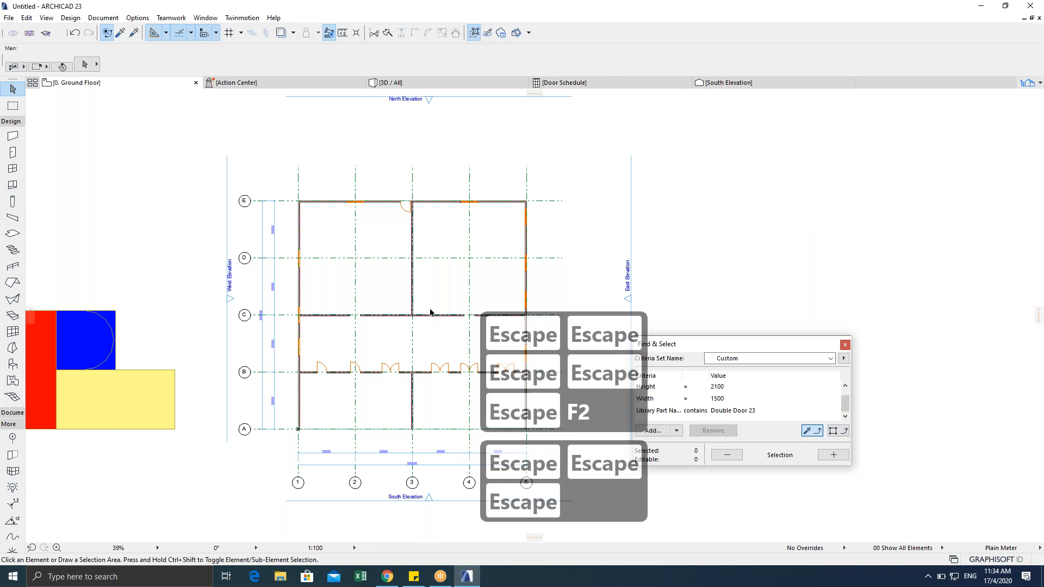
click(578, 84)
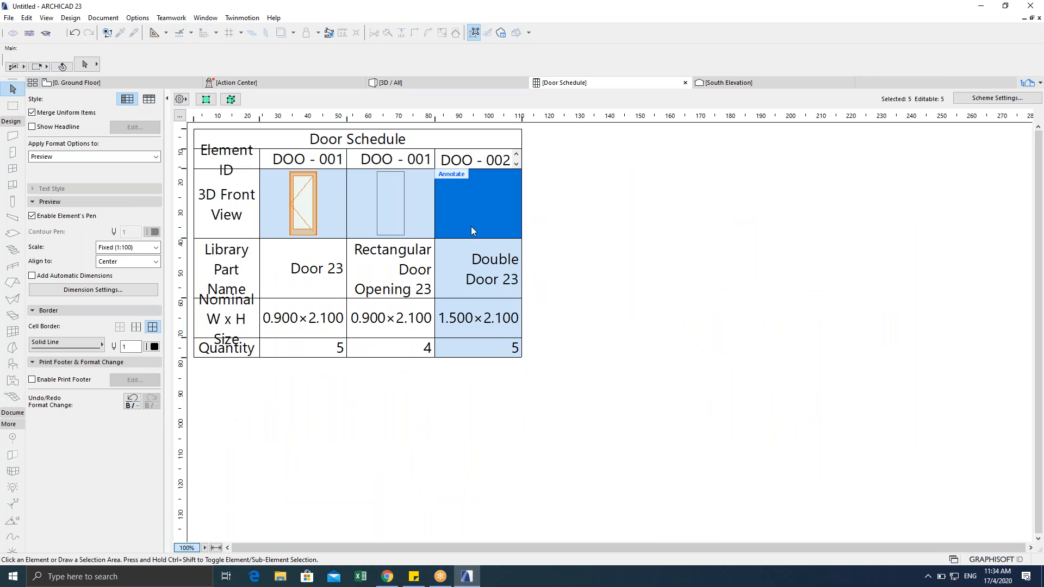
Step: View the door schedule at 50% and 150% zoom, and set it back to 100%
click(205, 548)
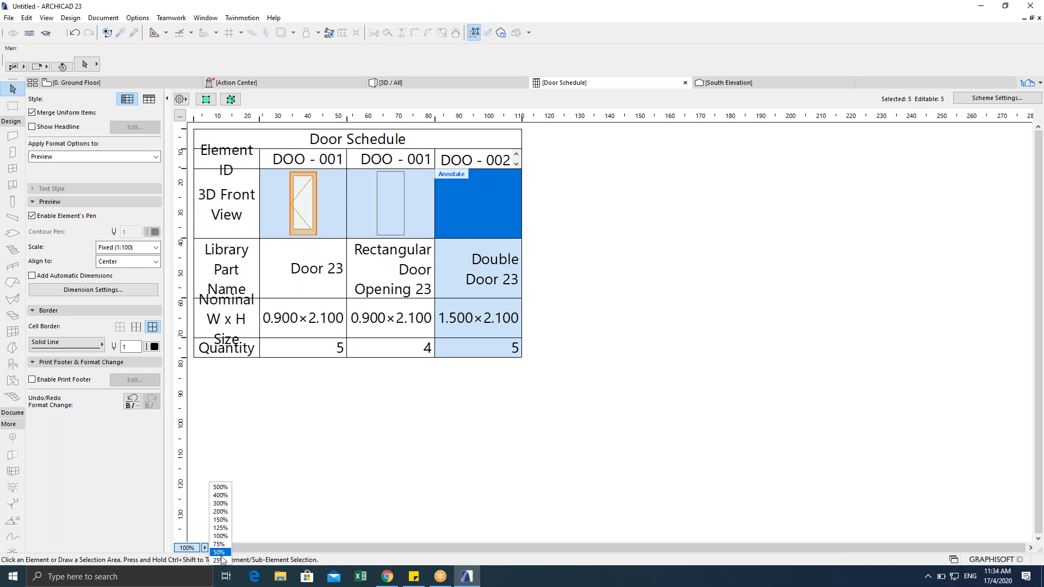
click(221, 553)
click(205, 548)
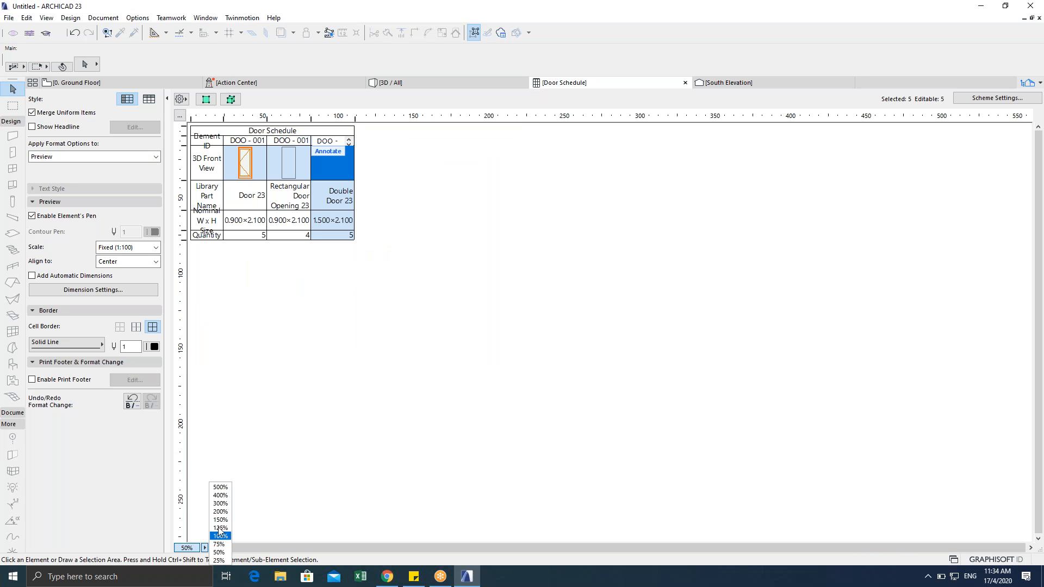
click(220, 520)
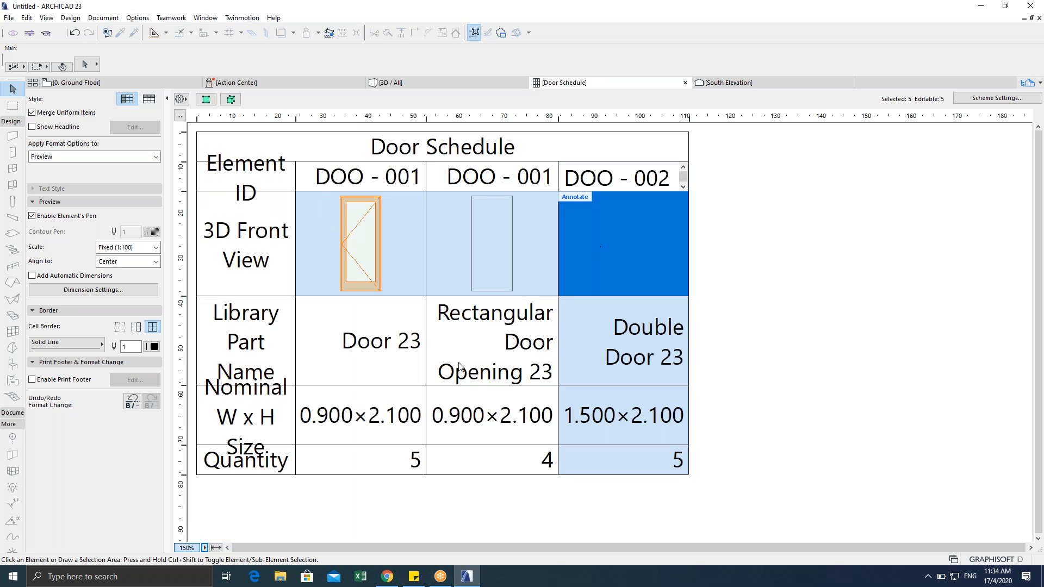
click(205, 548)
click(220, 537)
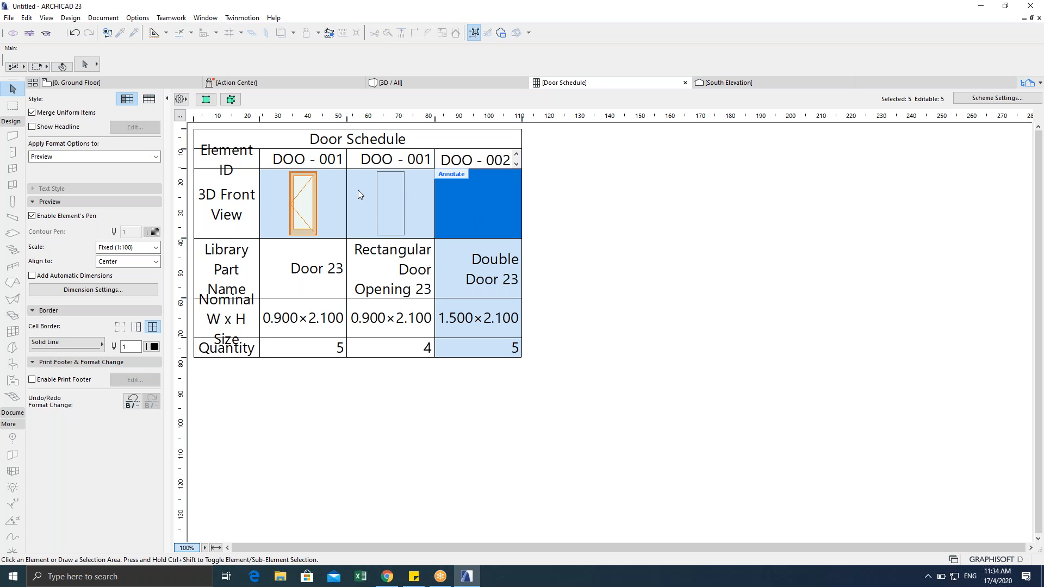
Step: Add an Element ID criterion with the "does not contain" condition to the Door Schedule scheme
click(388, 201)
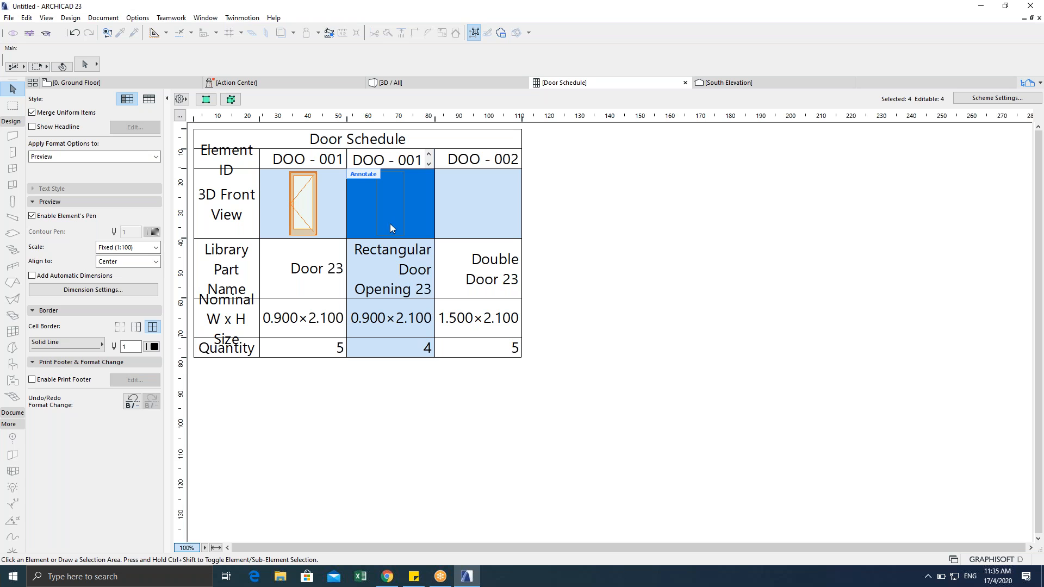
click(985, 98)
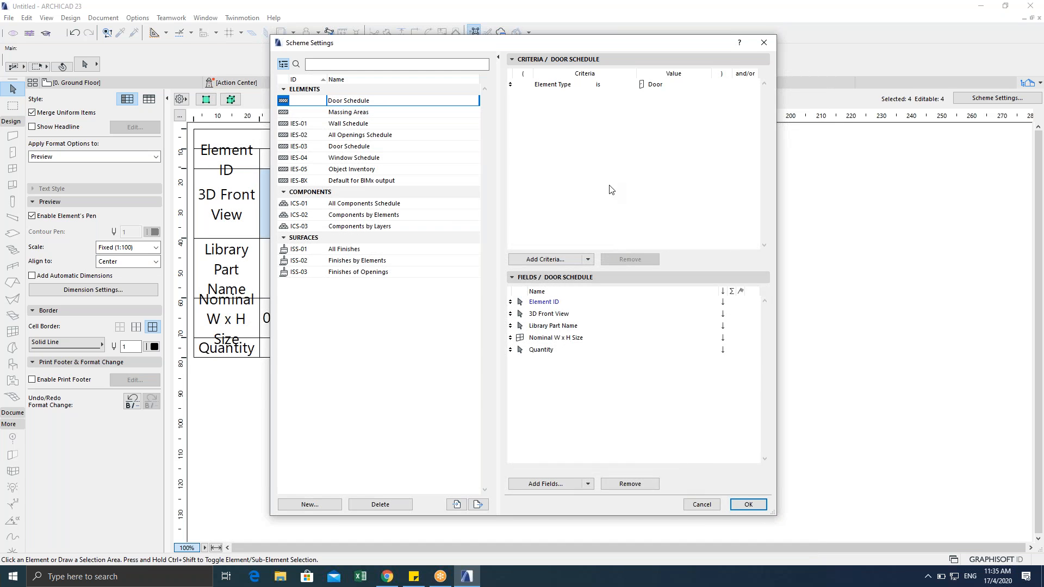
click(546, 260)
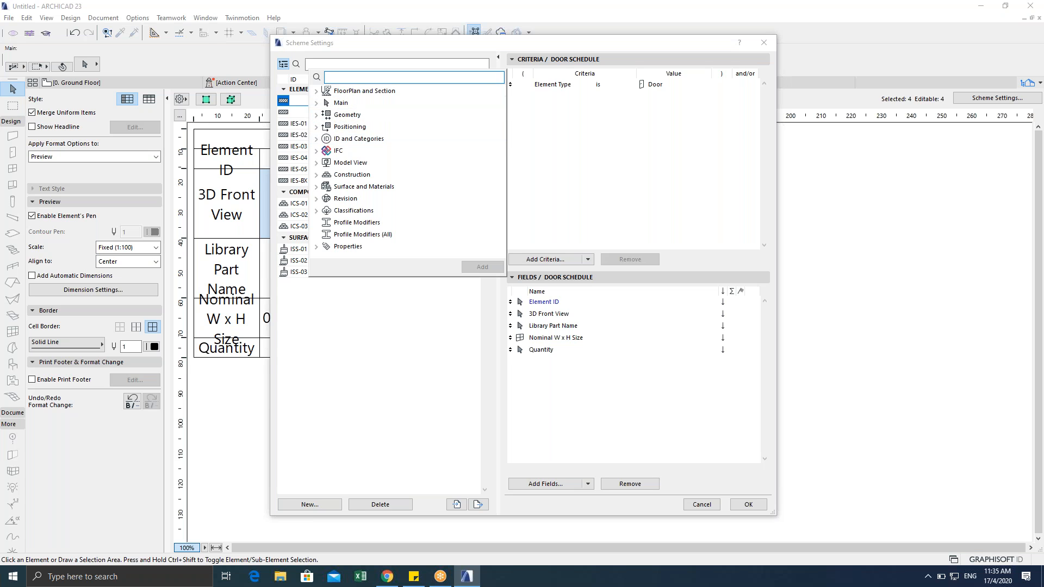
text(open)
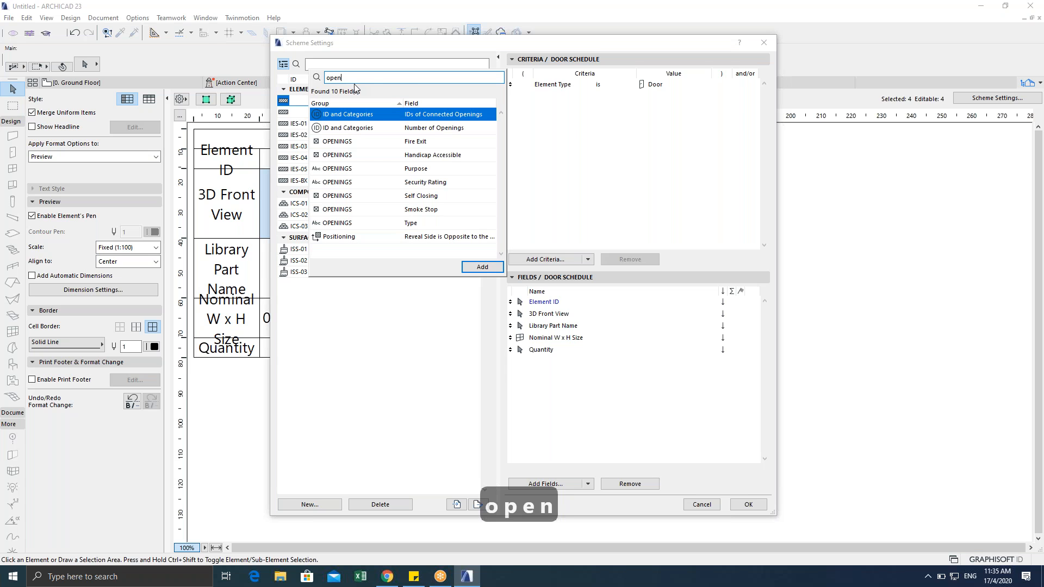
key(BackSpace)
key(BackSpace)
key(BackSpace)
key(BackSpace)
key(BackSpace)
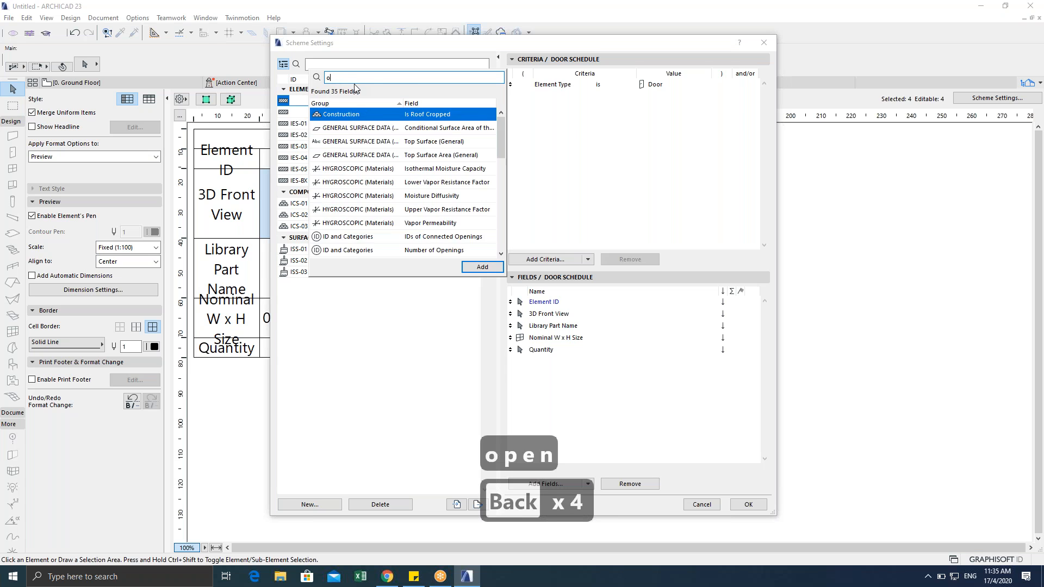
text(elem)
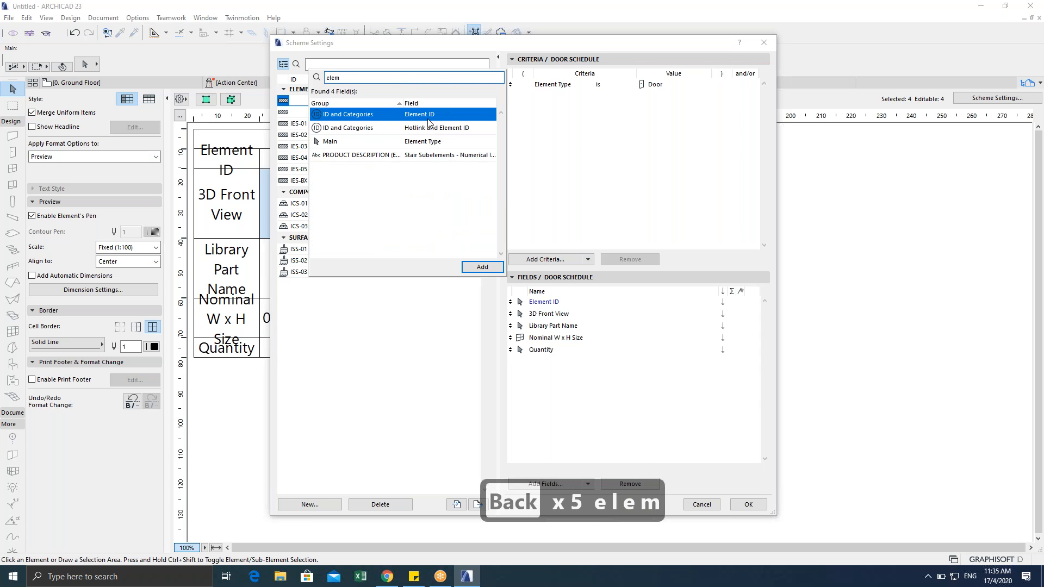
double_click(427, 117)
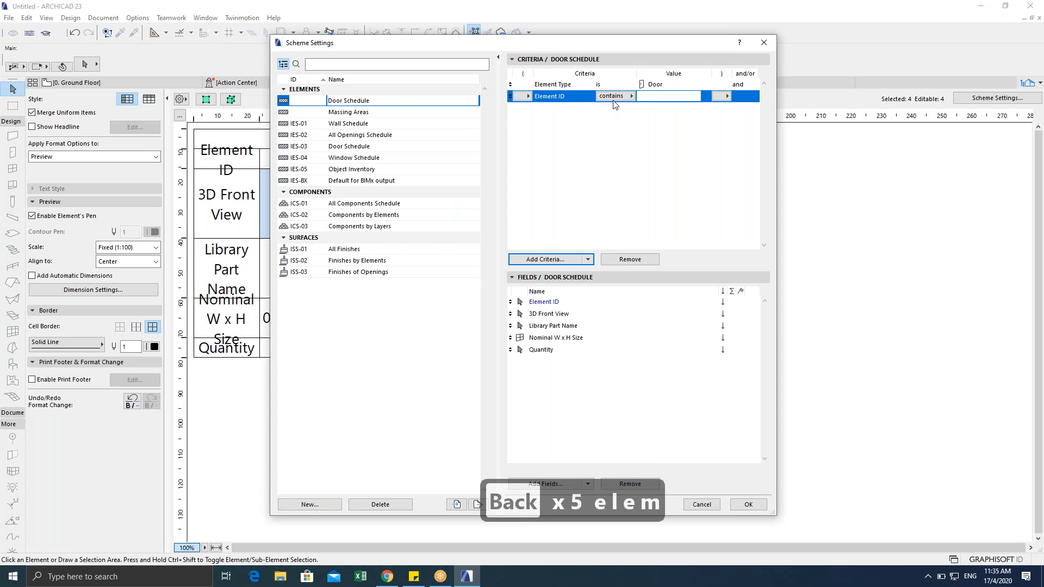
click(614, 96)
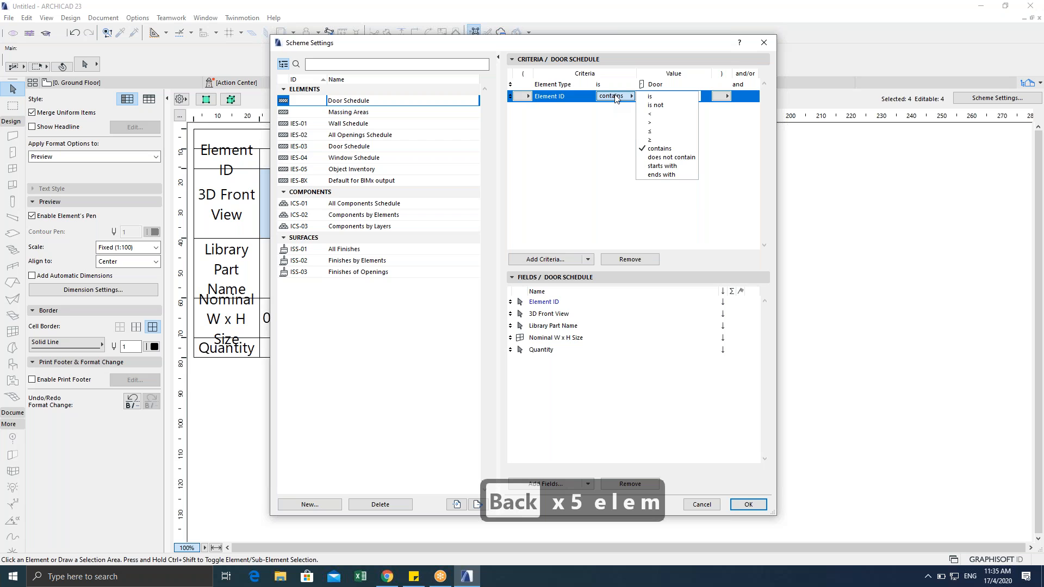
click(647, 106)
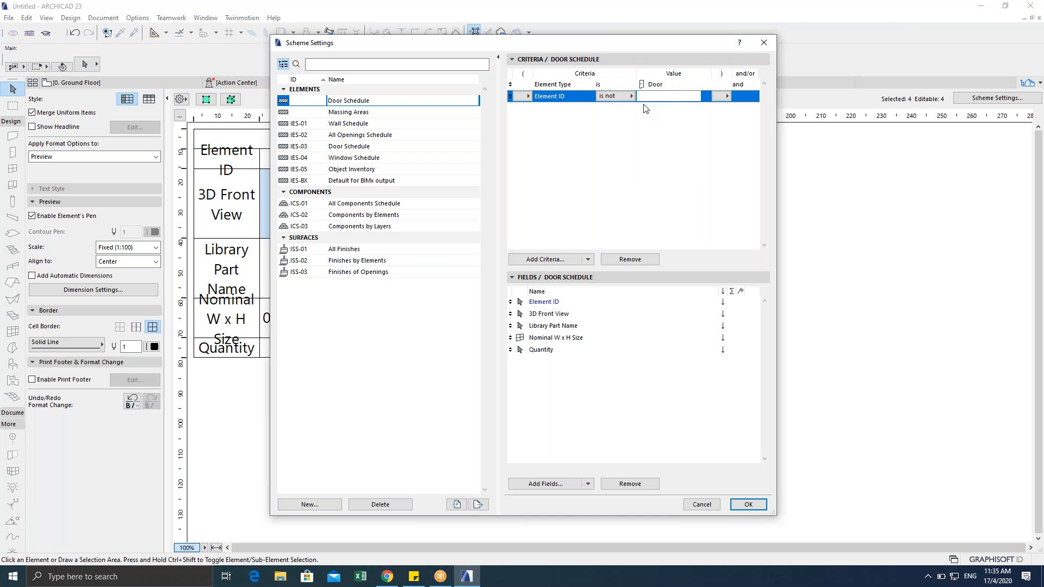
click(631, 96)
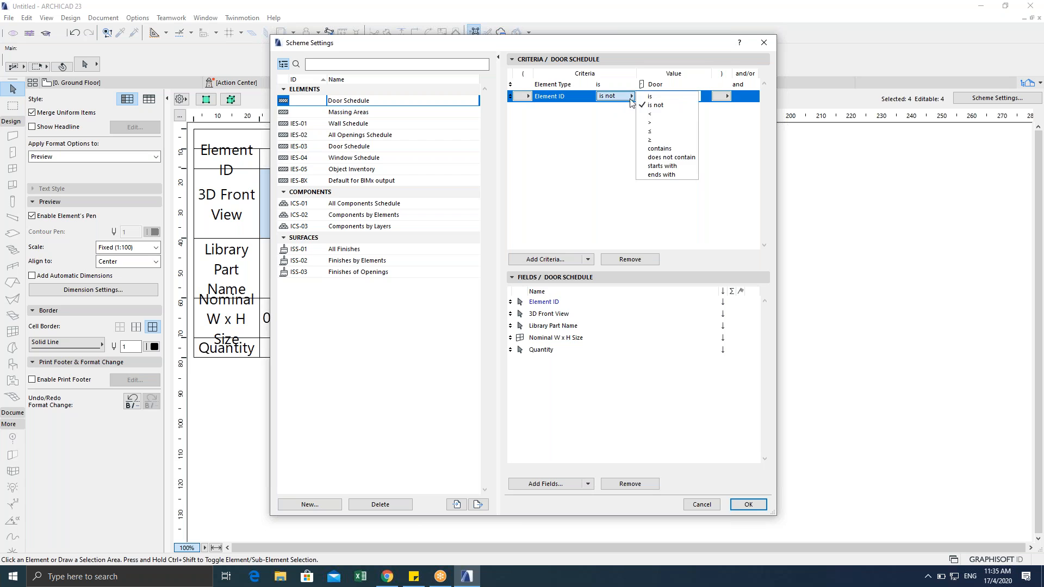
click(663, 158)
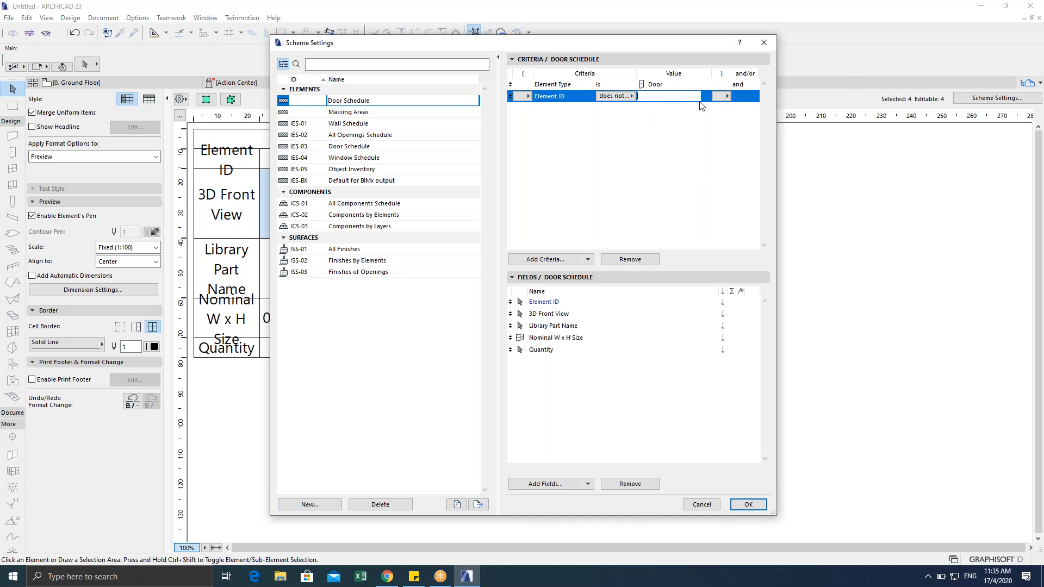
Step: Set the Element ID criterion's value to "Rectangular Door Opening 23" and apply the scheme settings
drag(604, 45, 824, 68)
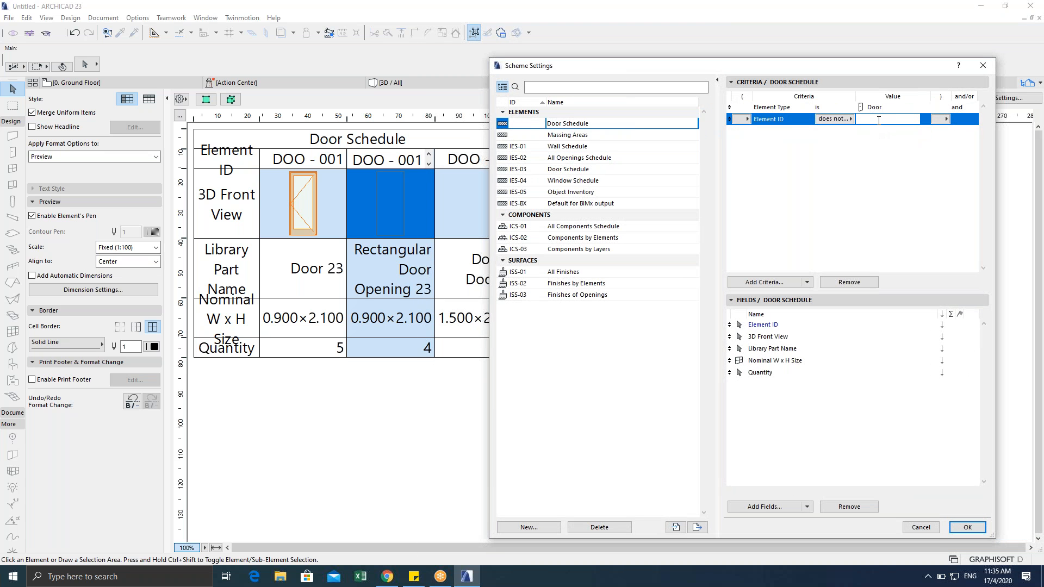
text(Rect)
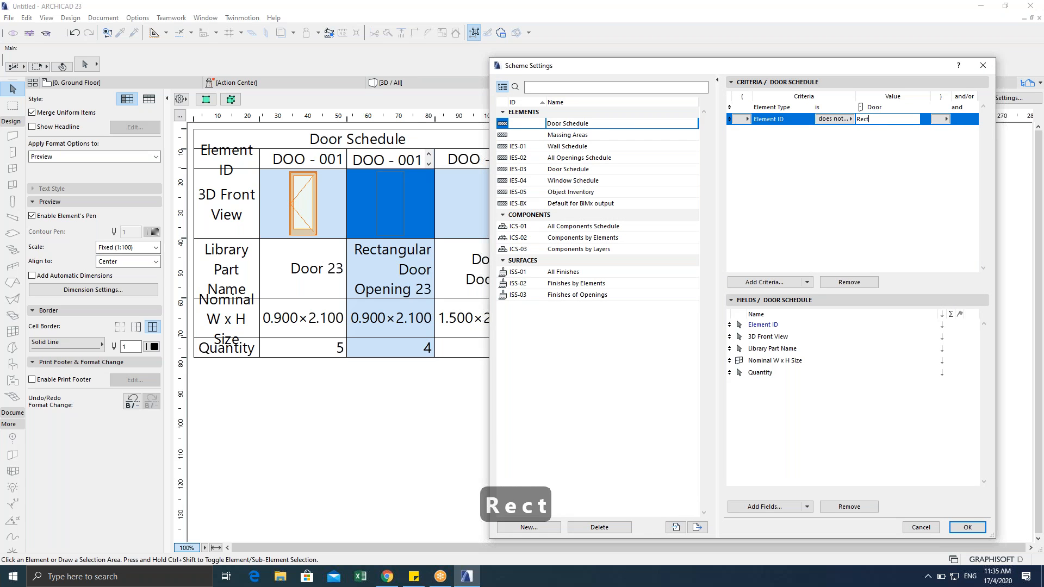
text(angi)
key(BackSpace)
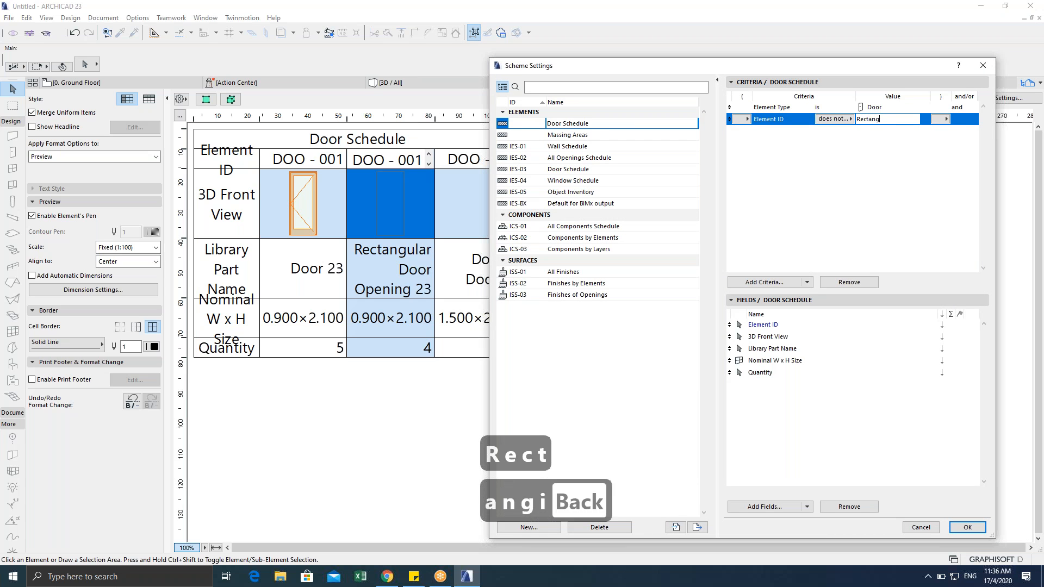
text(ular)
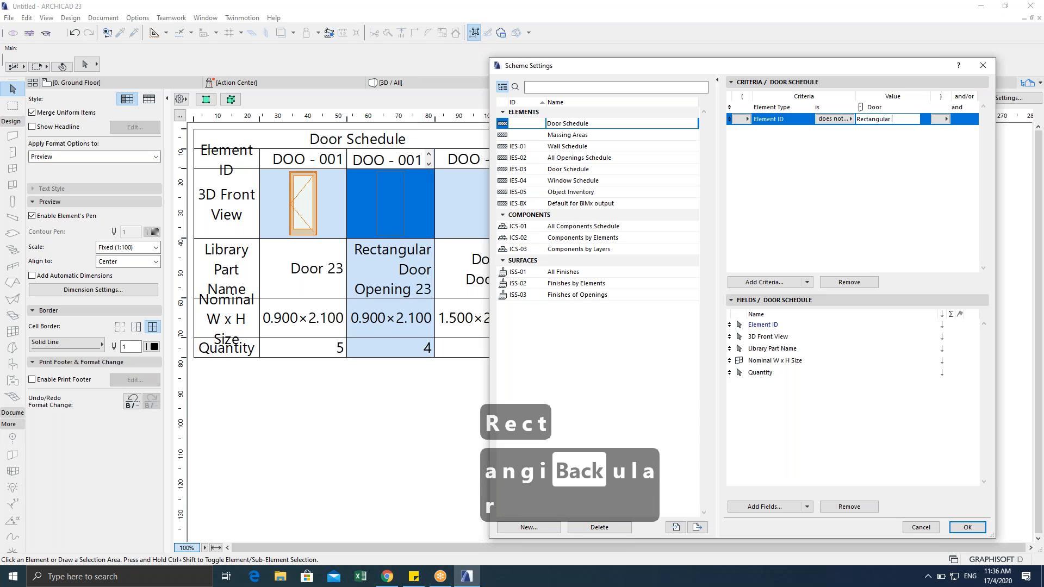
text( Door)
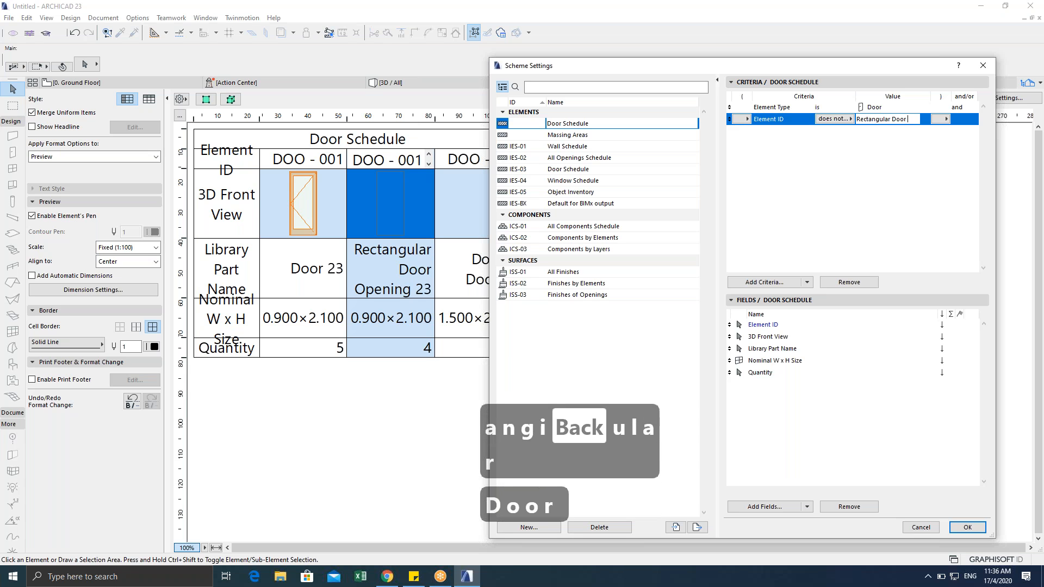
text( Opening )
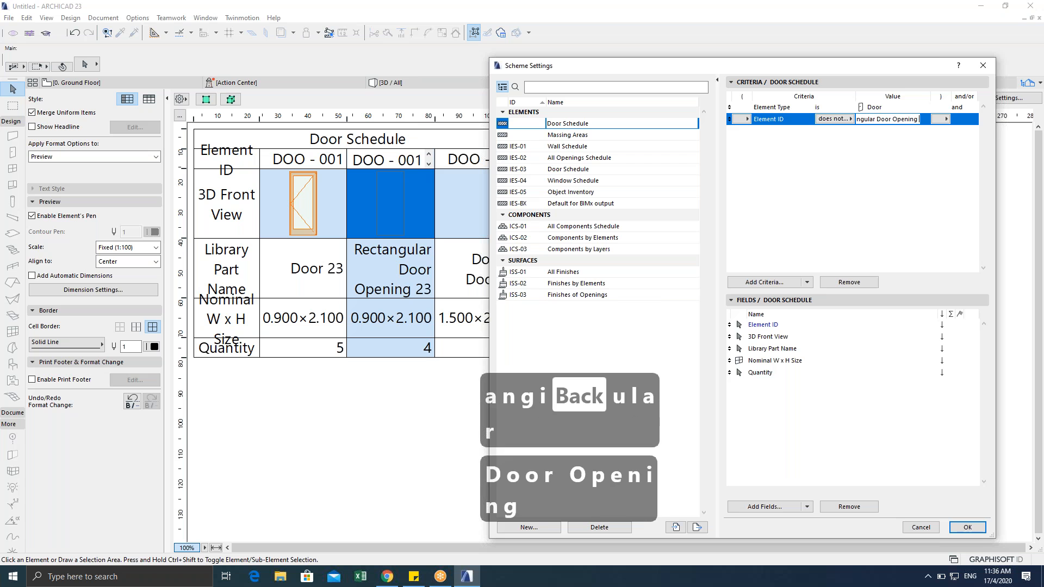
text(23)
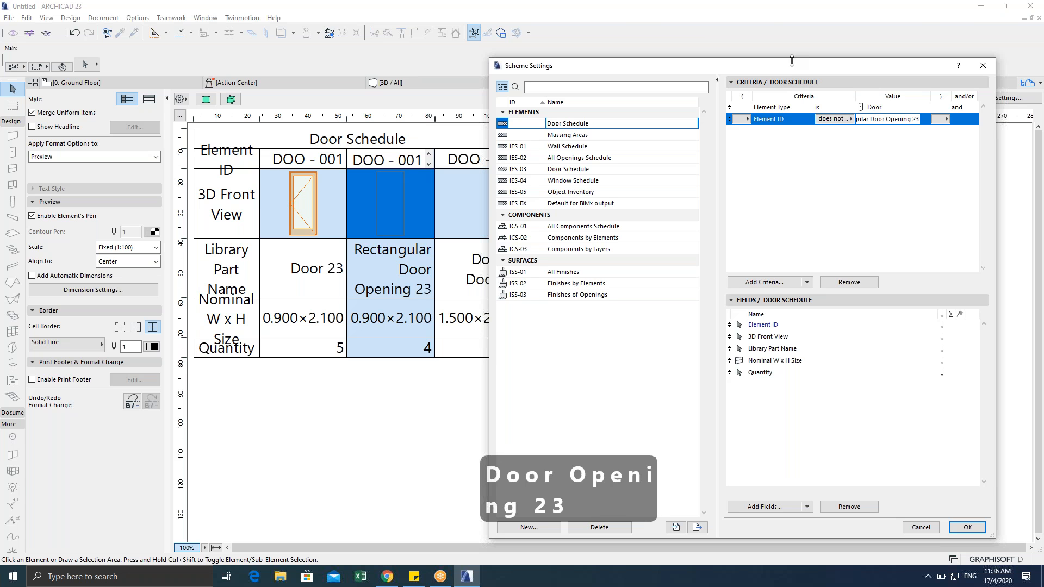
drag(774, 67, 621, 34)
click(815, 493)
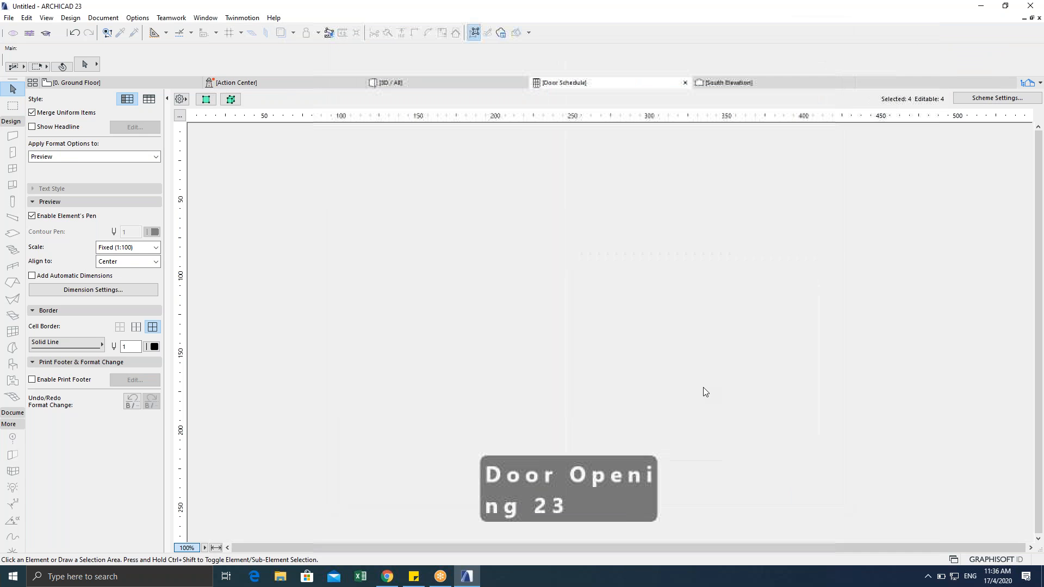
Step: Reopen the Door Schedule's scheme settings and select its Element ID criterion
click(397, 280)
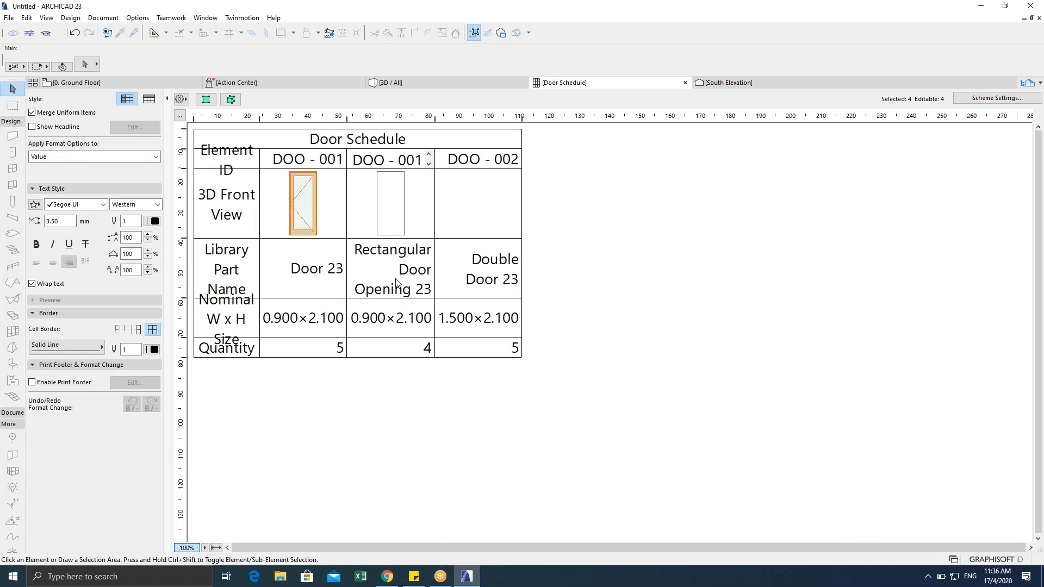
click(963, 99)
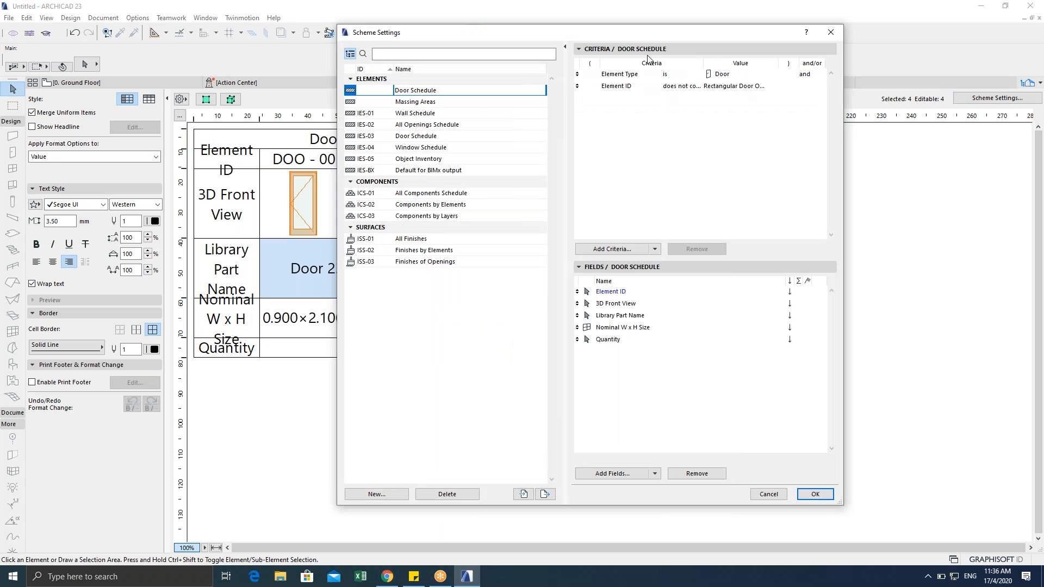
drag(663, 36, 752, 34)
click(722, 86)
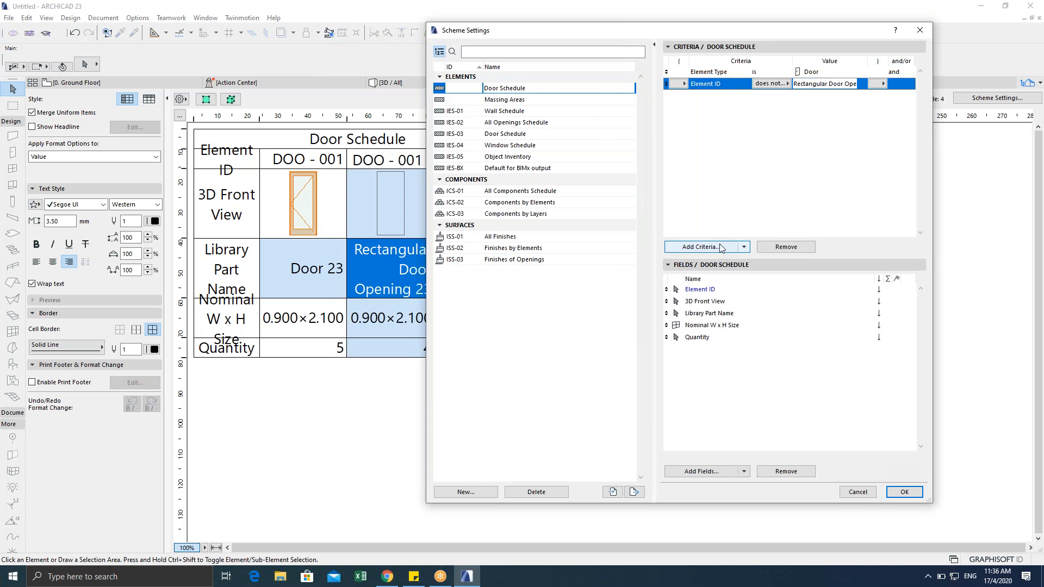
Step: Try an additional Element Type criterion with the "is not" condition, and remove it from the scheme
click(702, 247)
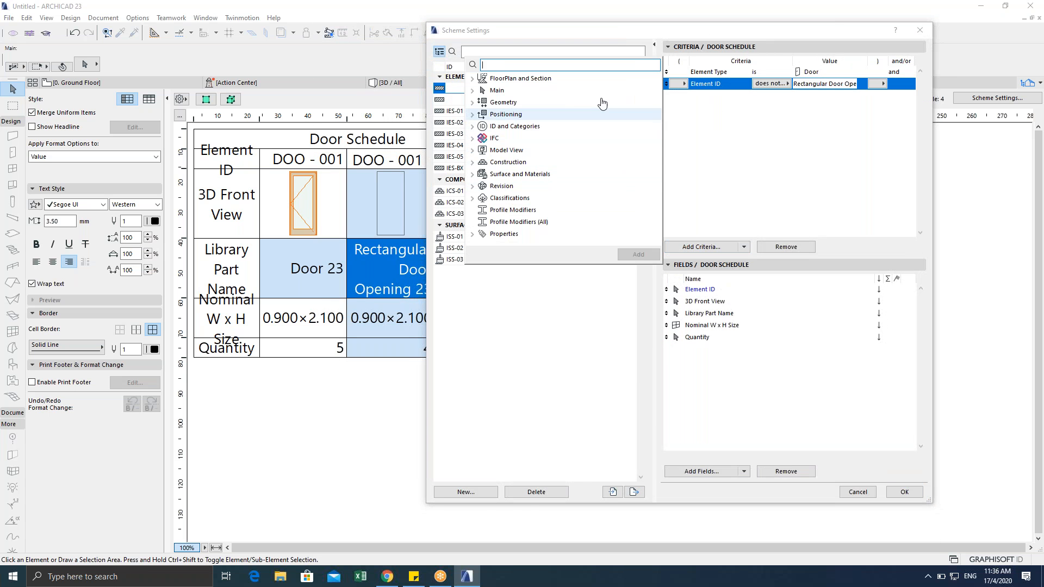
text(ele)
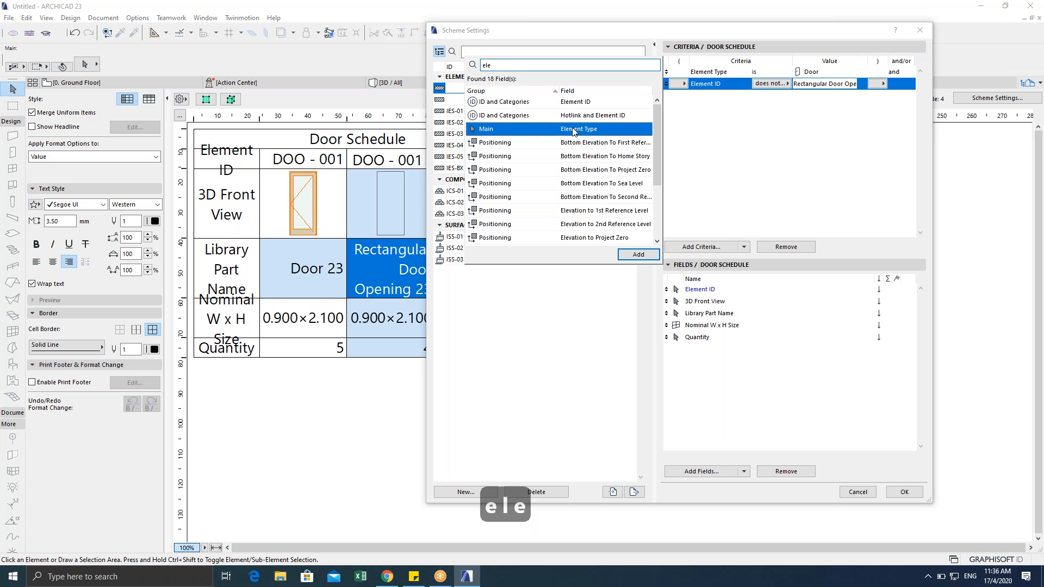
double_click(578, 130)
click(774, 100)
click(810, 108)
click(860, 95)
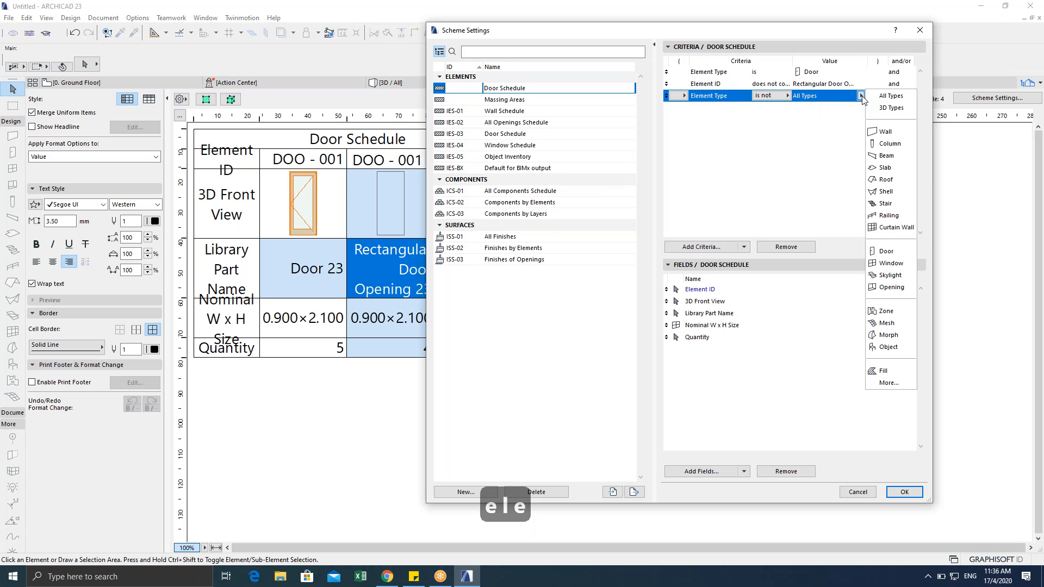
click(778, 143)
click(785, 247)
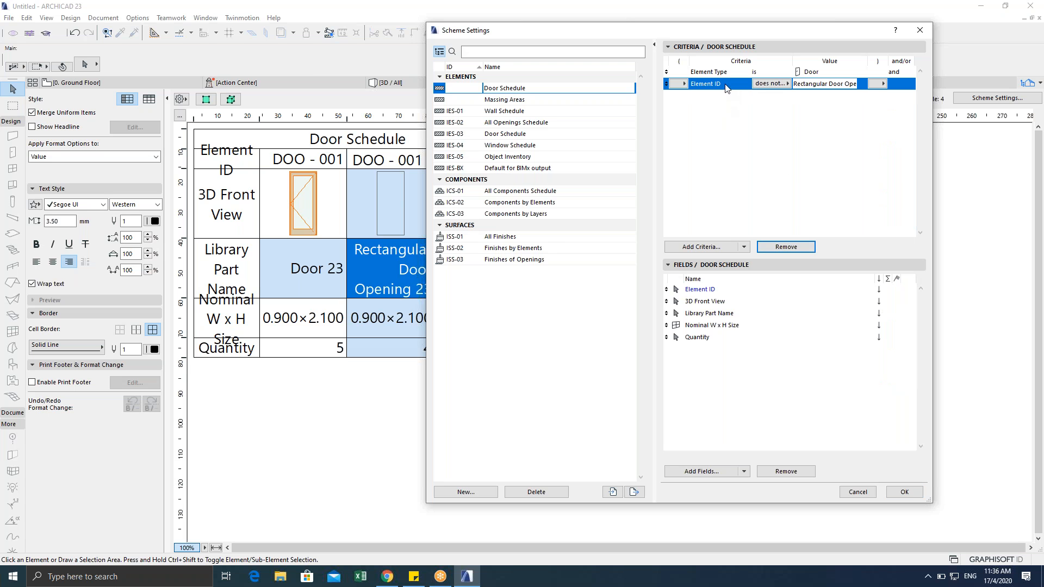
Step: Add a Library Part Name criterion with the "does not contain" condition to the Door Schedule scheme
click(707, 247)
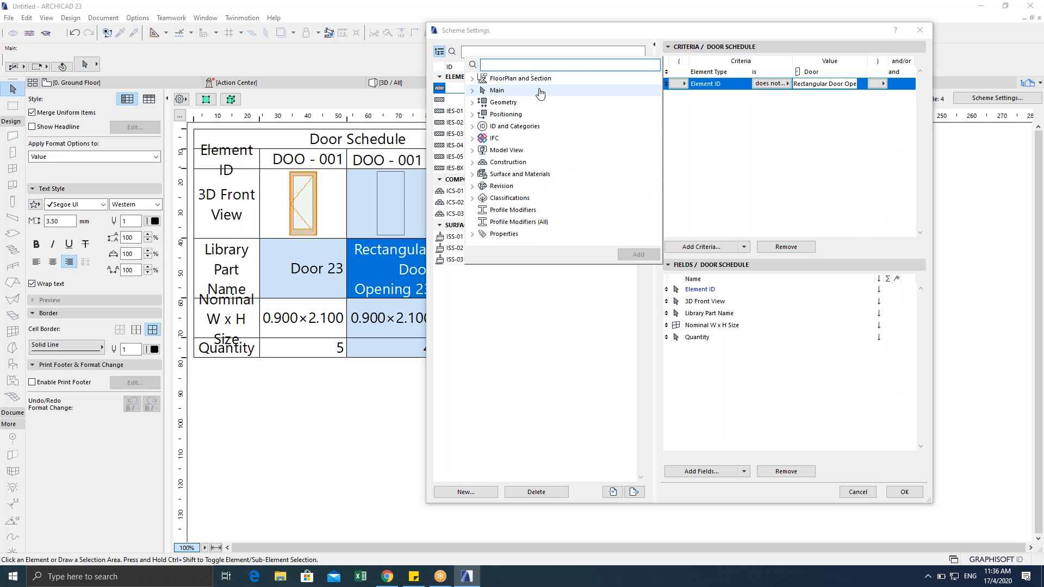
text(libr)
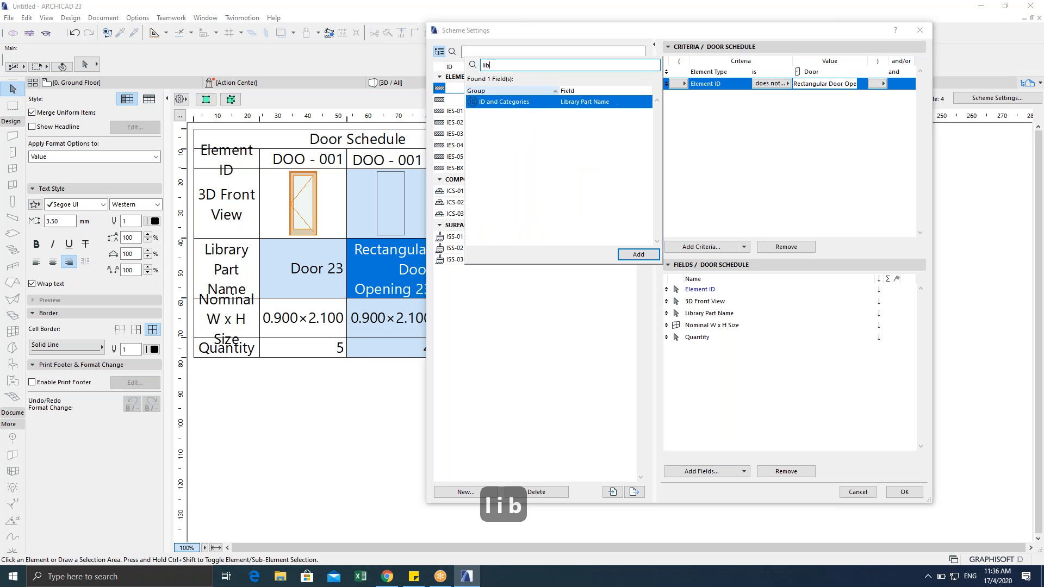
double_click(555, 103)
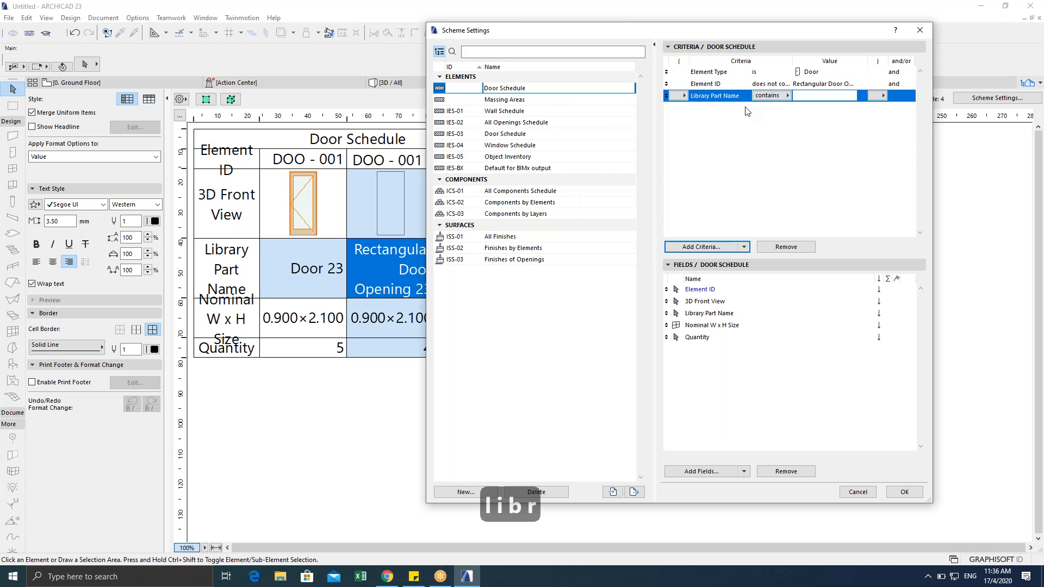
click(765, 97)
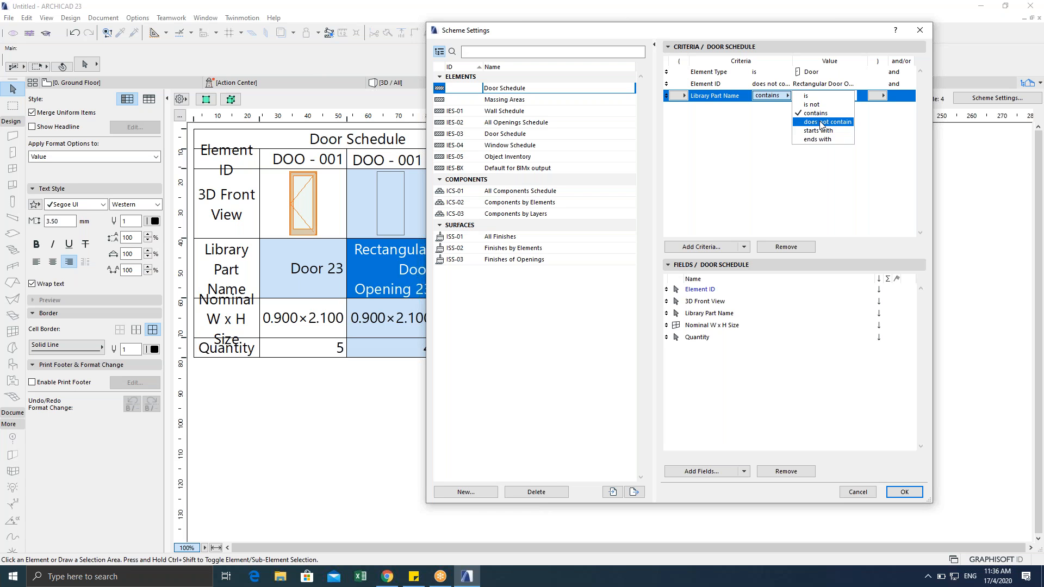
click(821, 123)
Step: Copy the value "Rectangular Door Opening 23" from the Element ID criterion into the Library Part Name criterion
drag(788, 31, 458, 322)
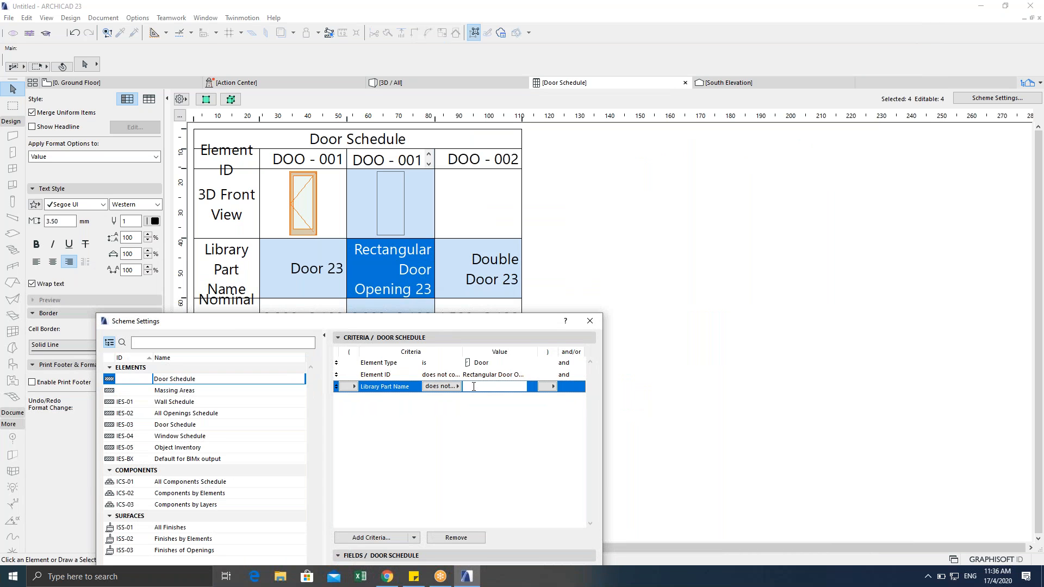
click(485, 376)
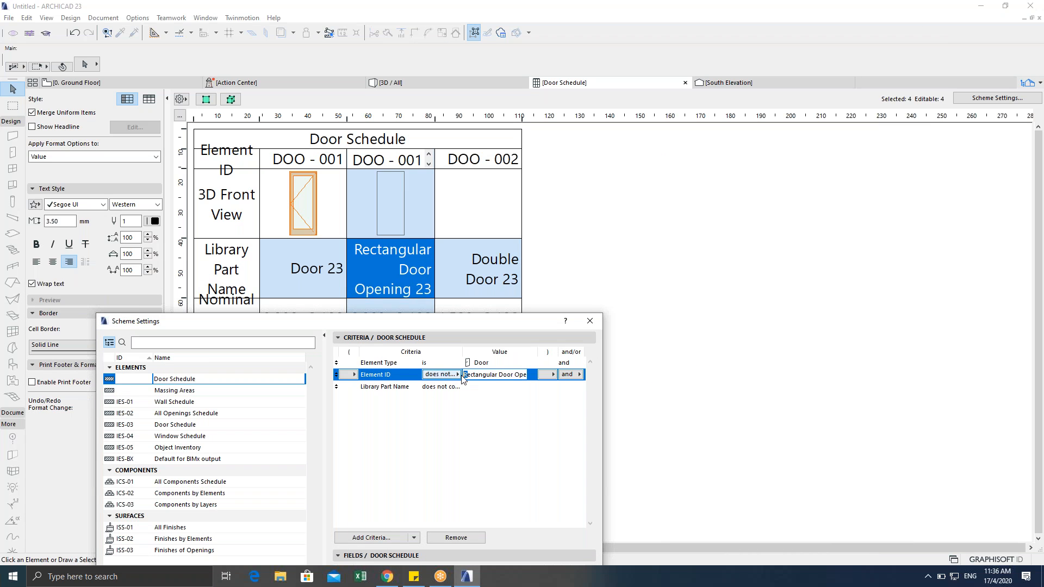
drag(464, 374, 587, 379)
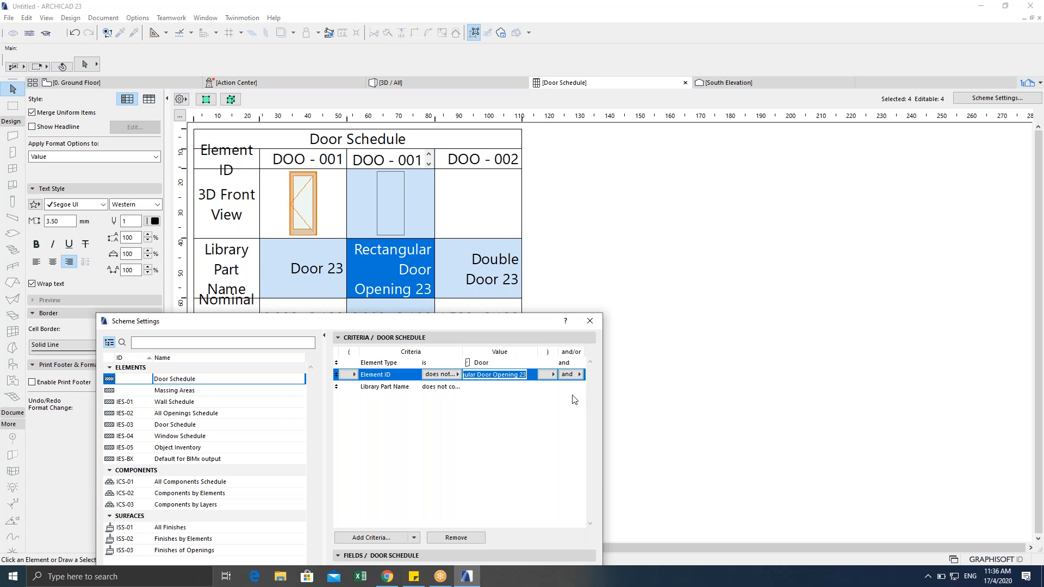
key(ctrl+c)
click(478, 387)
key(ctrl+v)
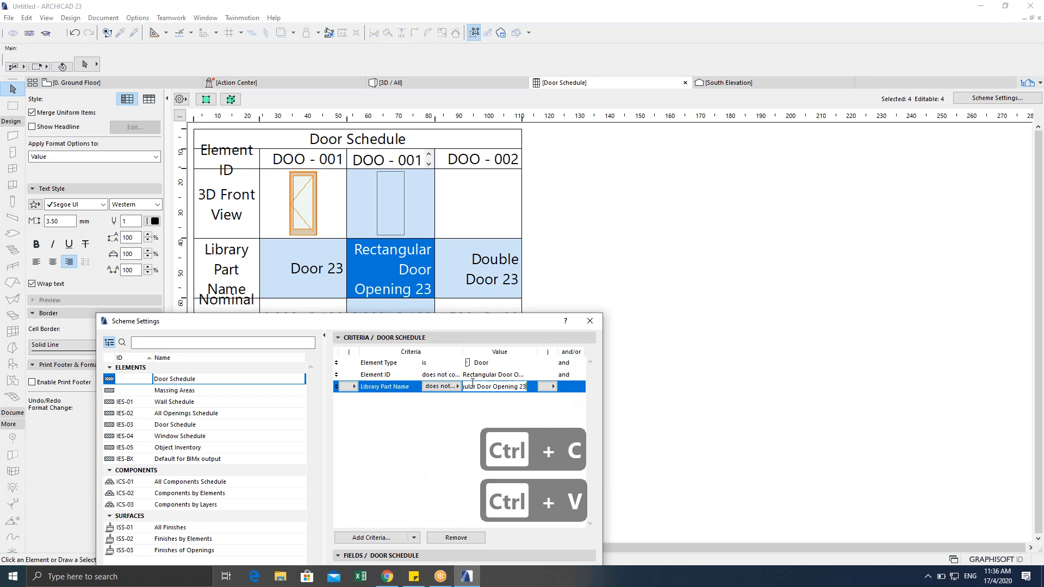
Step: Remove the Element ID criterion from the Door Schedule scheme
click(427, 376)
drag(464, 323, 740, 66)
click(721, 334)
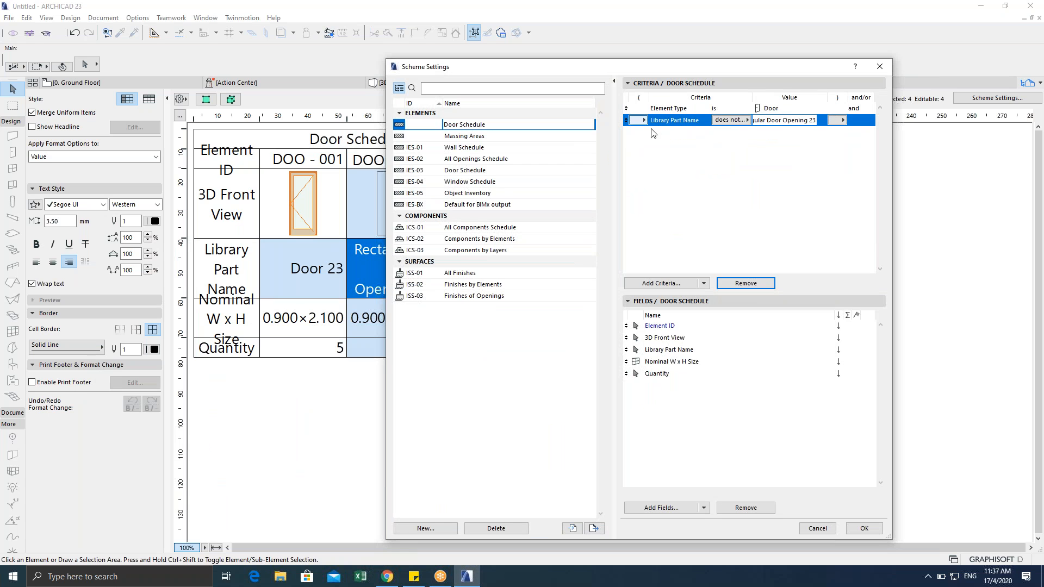
Step: Set the Library Part Name criterion's condition to "does not contain" and apply the Door Schedule scheme settings
click(730, 119)
click(781, 148)
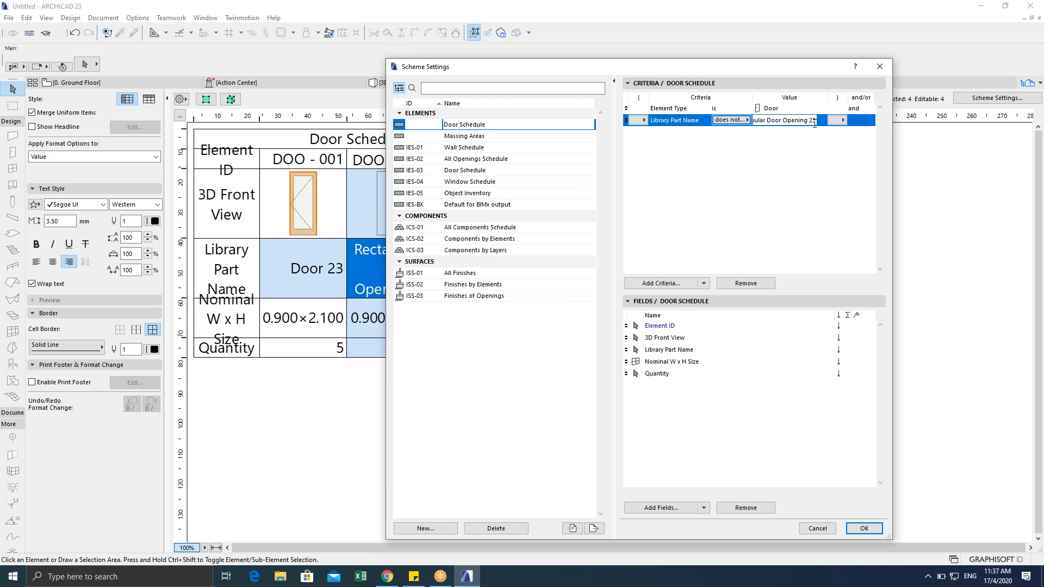
click(864, 528)
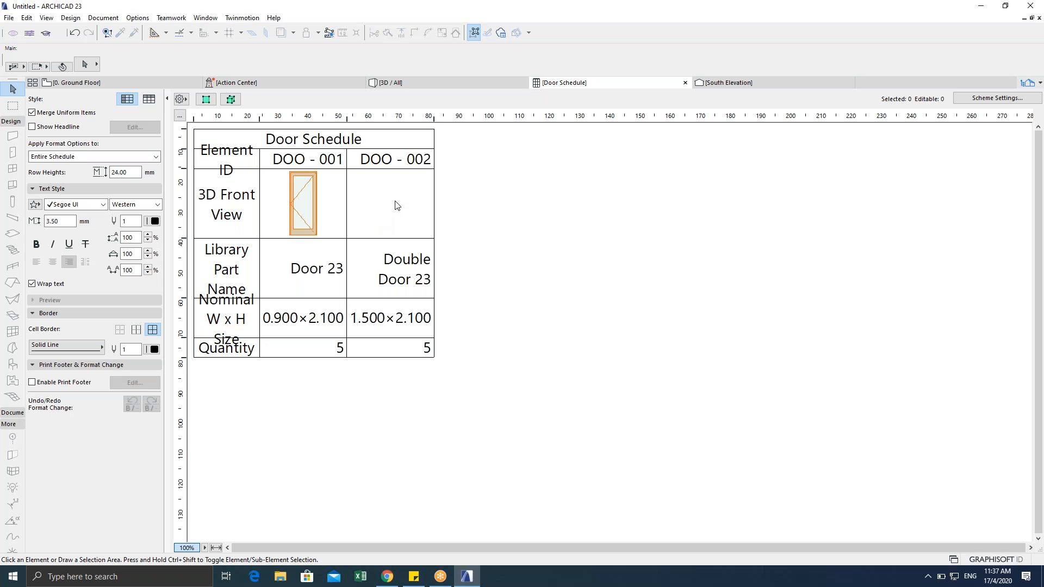
Step: Resize all columns and rows of the Door Schedule to fit their content
click(180, 115)
click(520, 219)
click(502, 328)
click(570, 347)
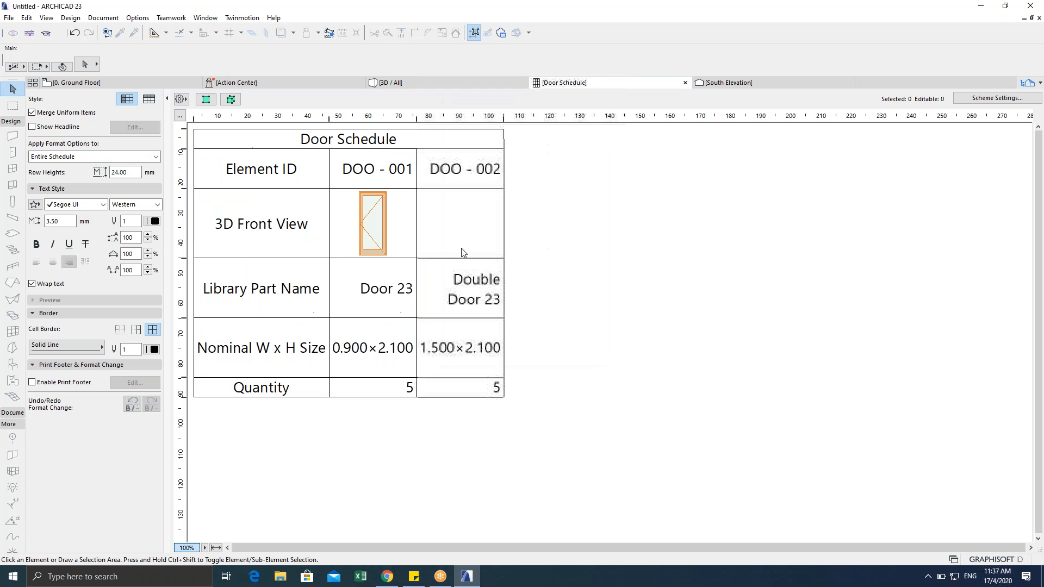
Step: Reduce the 3D Front View row's height to 20.24 mm and widen the schedule's DOO - 002 column
mouse_move(183, 260)
mouse_down()
mouse_move(184, 289)
mouse_move(184, 250)
mouse_up()
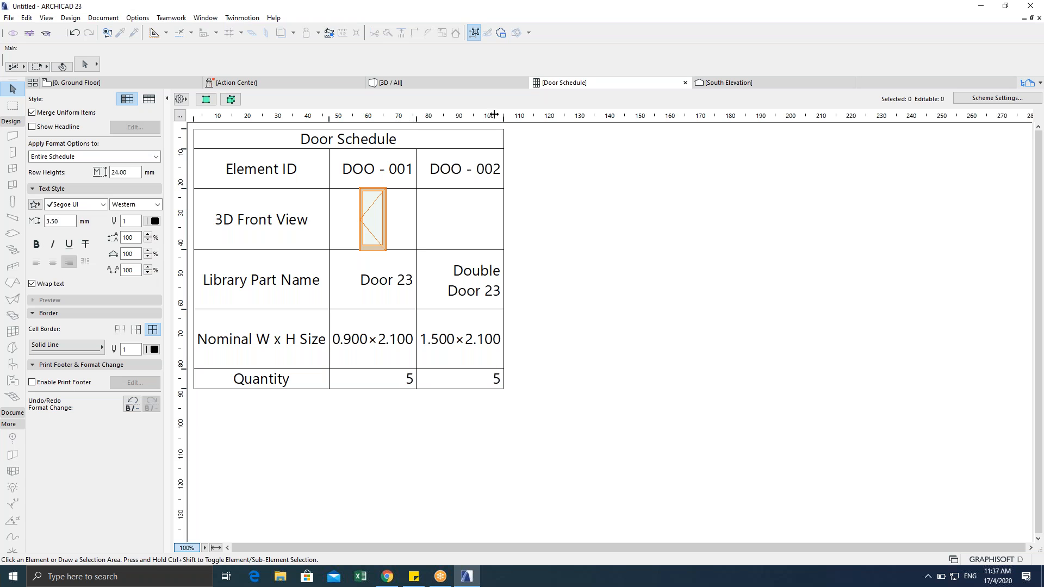
drag(506, 119, 601, 117)
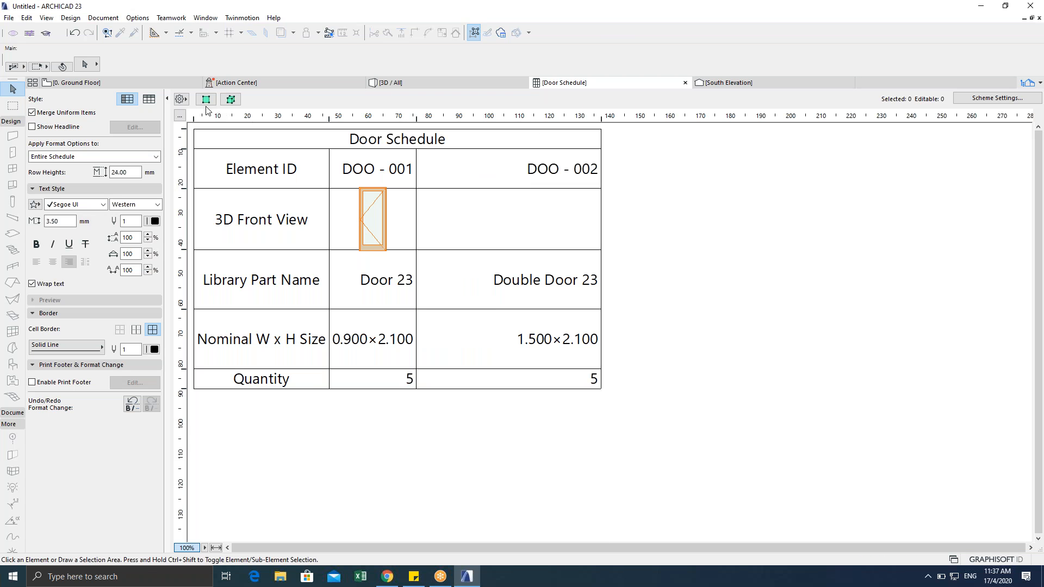
Step: Refit the schedule's column widths and row heights to the content, repeating the fit until the cell text no longer overlaps or wraps
click(178, 116)
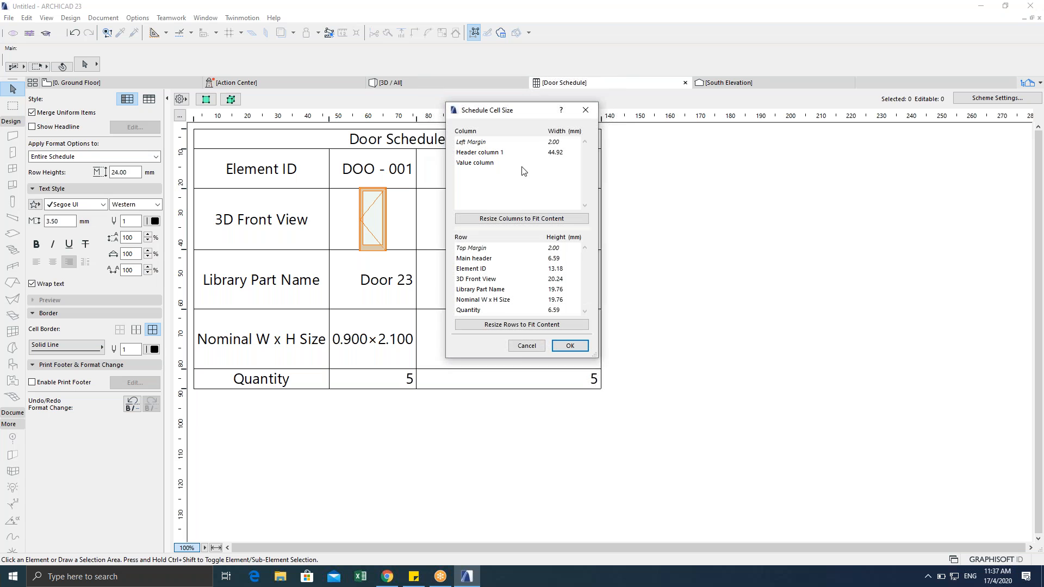
click(511, 219)
click(519, 326)
click(570, 346)
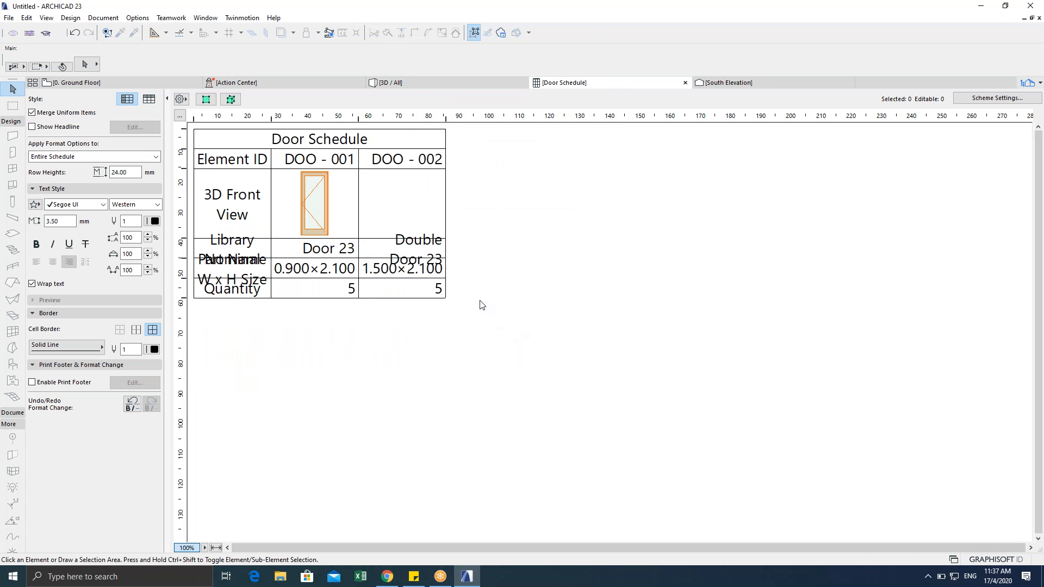
click(31, 282)
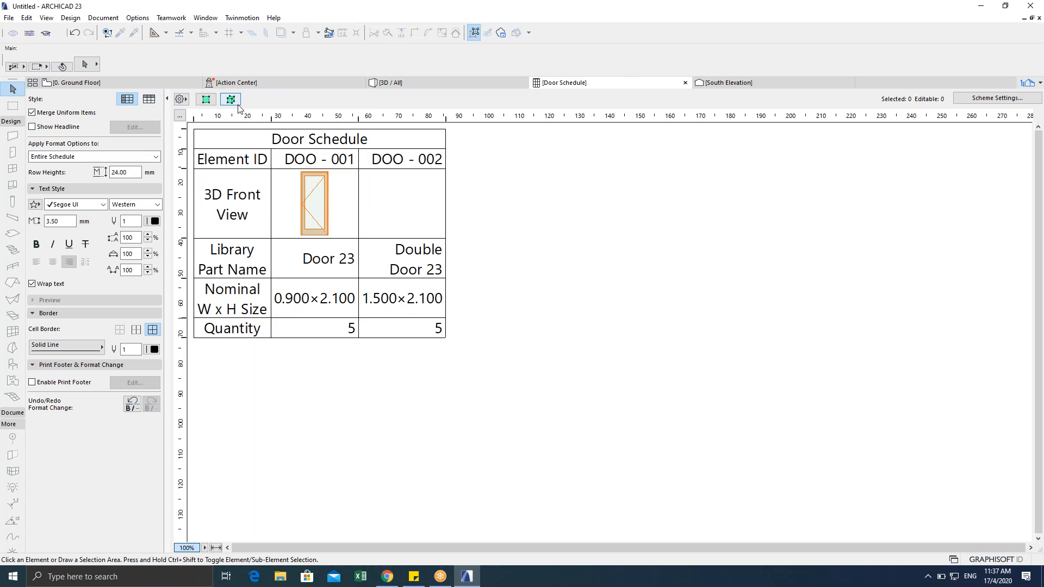
click(181, 119)
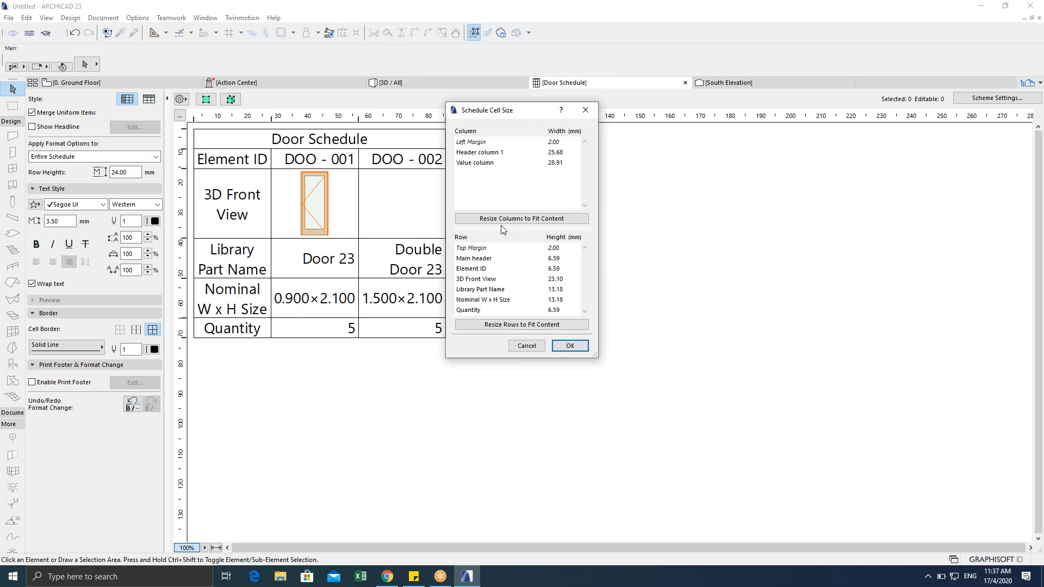
click(570, 346)
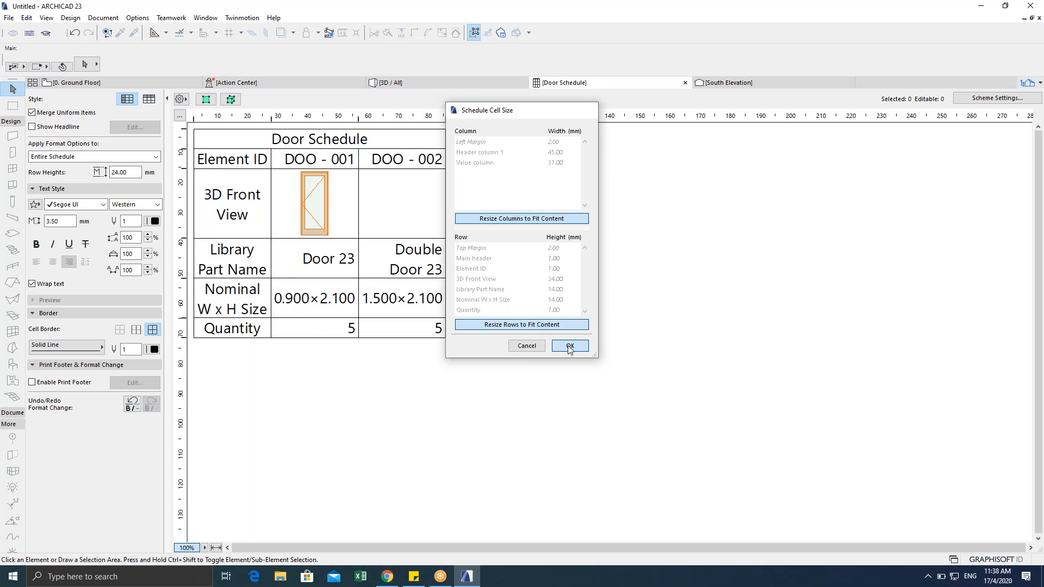
Step: Select the doors behind the DOO - 002 entry's empty 3D Front View cell and locate them on the ground floor plan
click(485, 205)
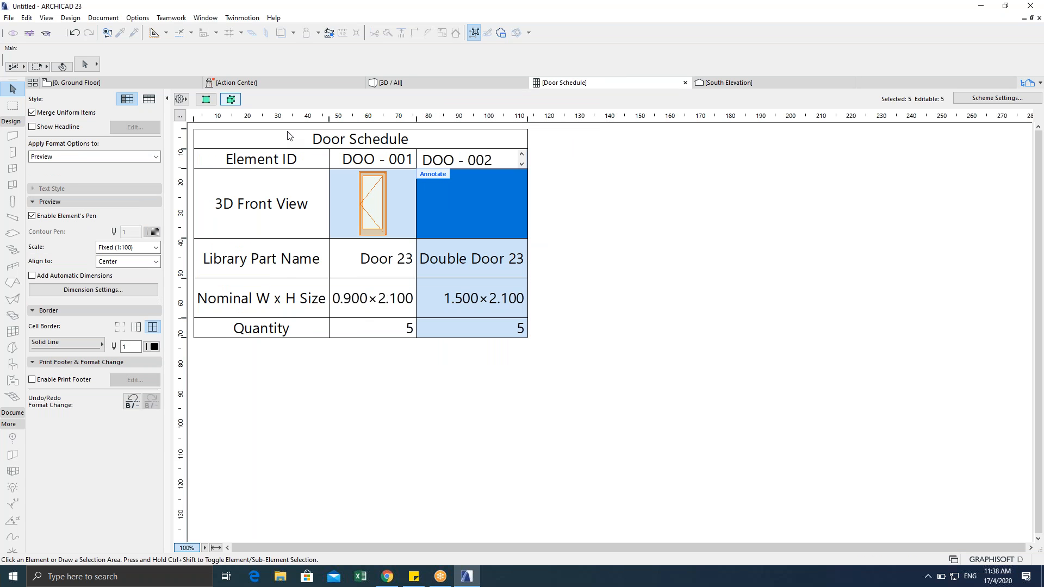
click(207, 99)
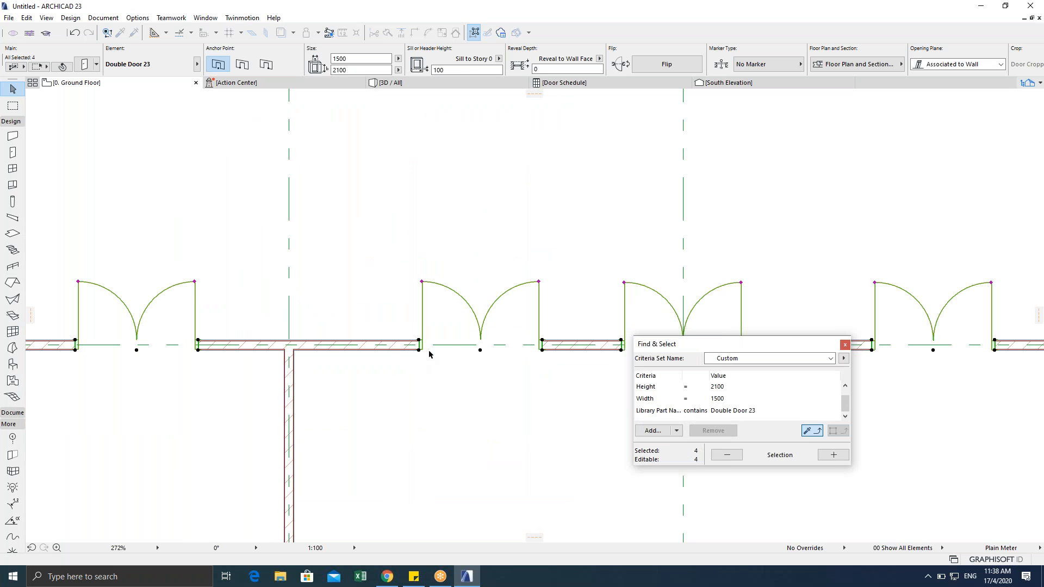
scroll(450, 335, down, 3)
scroll(402, 343, down, 2)
middle_drag(398, 344, 338, 395)
scroll(338, 395, down, 3)
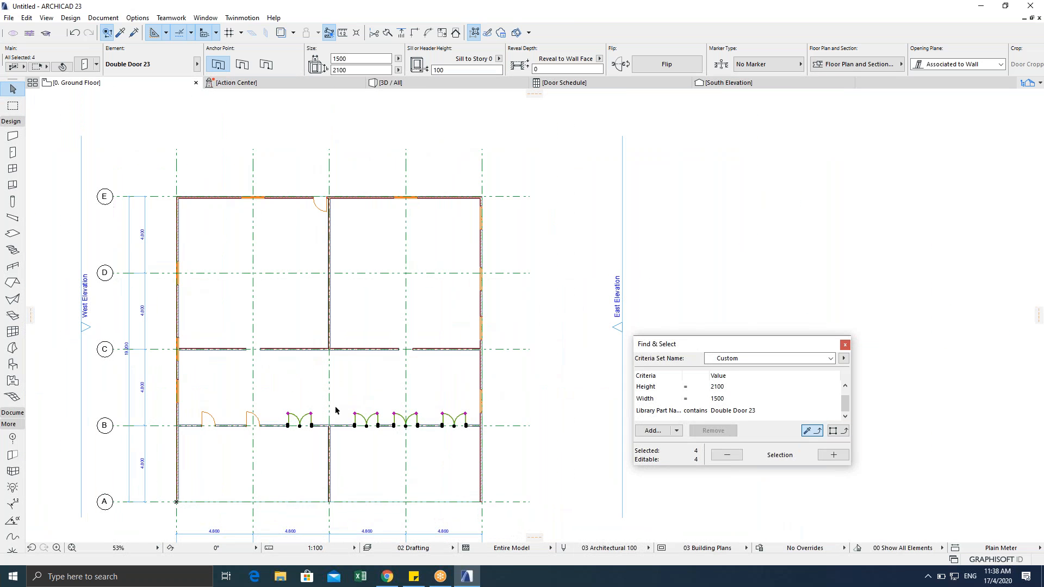
middle_drag(370, 338, 391, 316)
scroll(391, 316, up, 2)
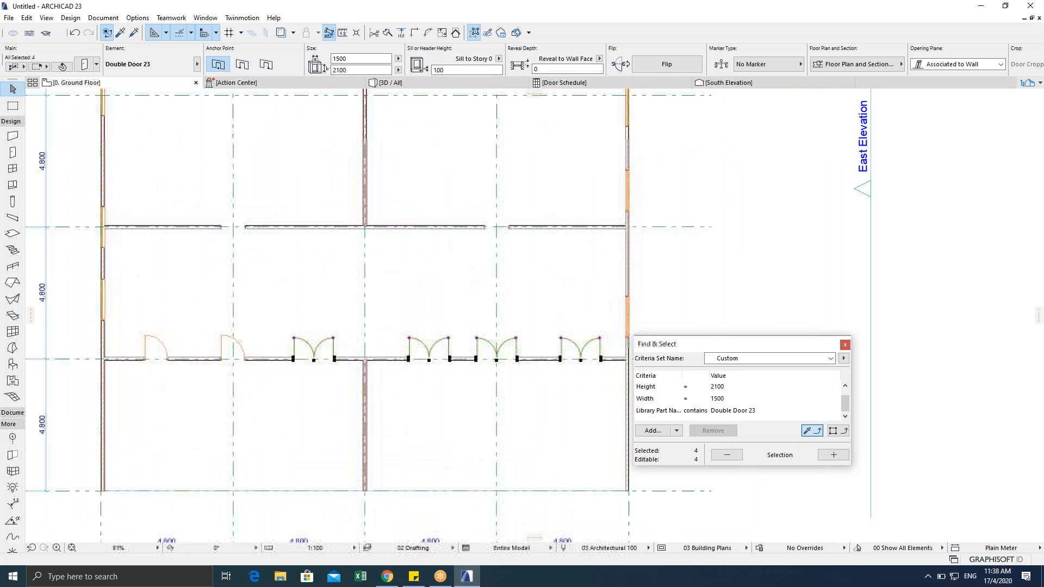
Step: Show the front view preview in the selected double doors' settings, confirm the settings, and return to the Door Schedule
key(ctrl+t)
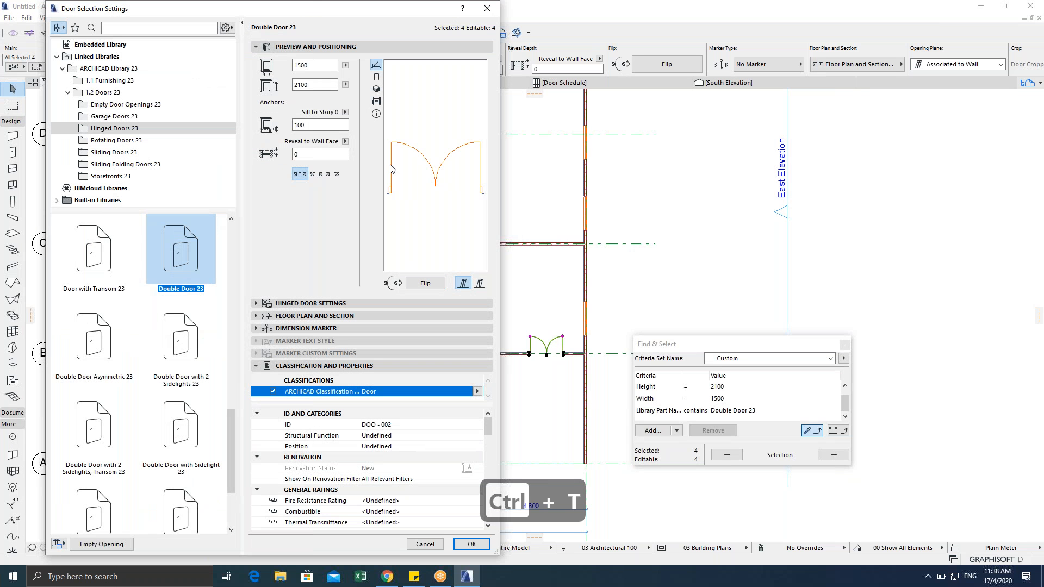
click(378, 77)
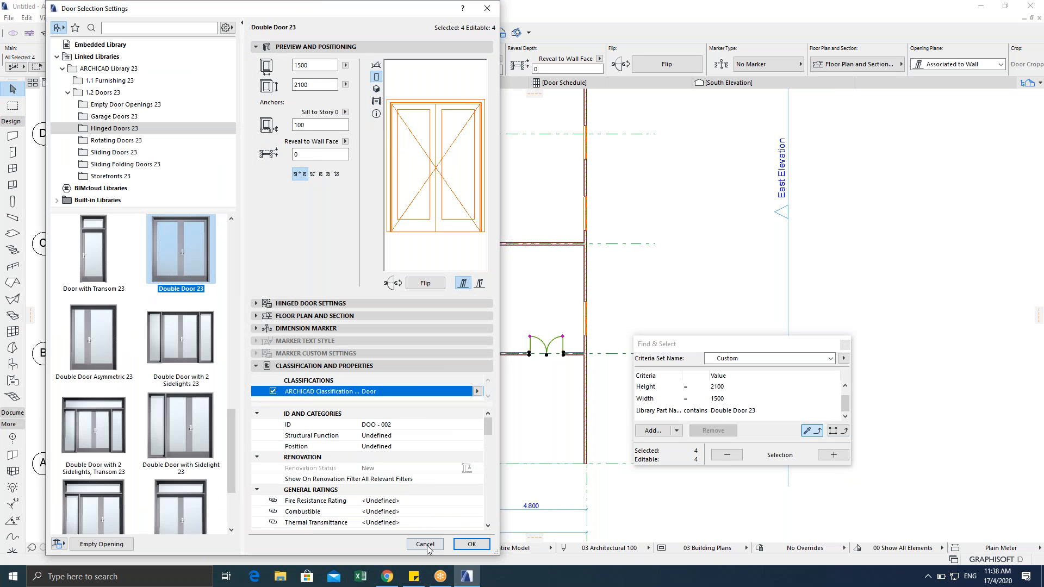
click(463, 544)
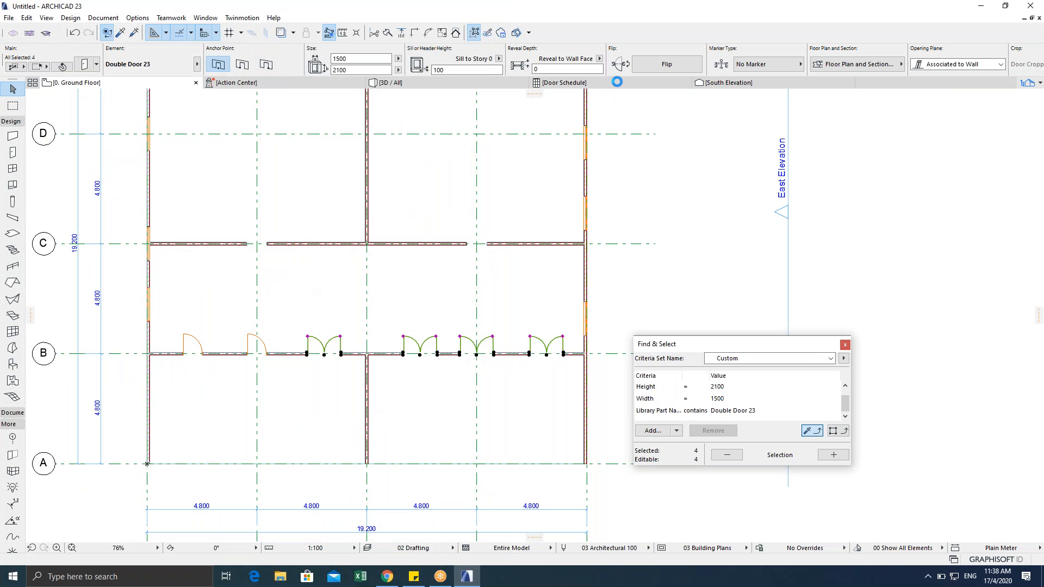
click(564, 82)
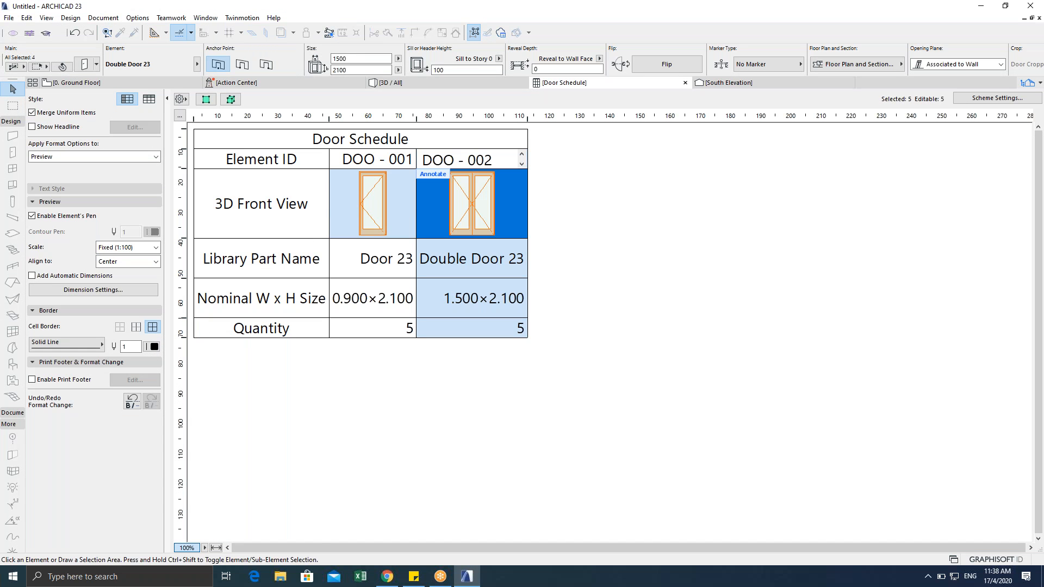
click(587, 200)
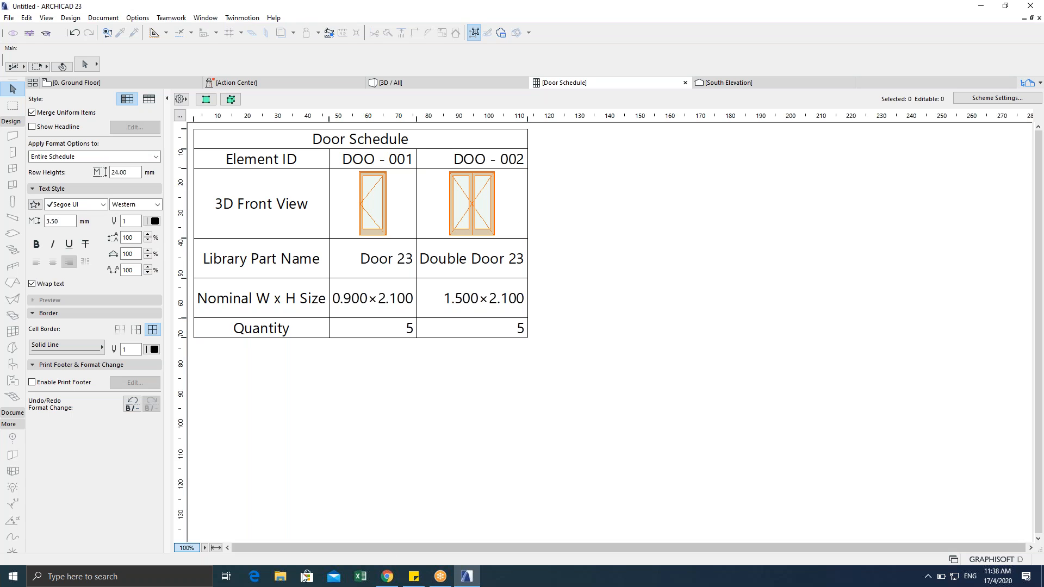
Step: Switch to the Windows desktop and look through the "testing file" and "01 BUILDING SUBMISSION" folders
click(980, 6)
click(978, 6)
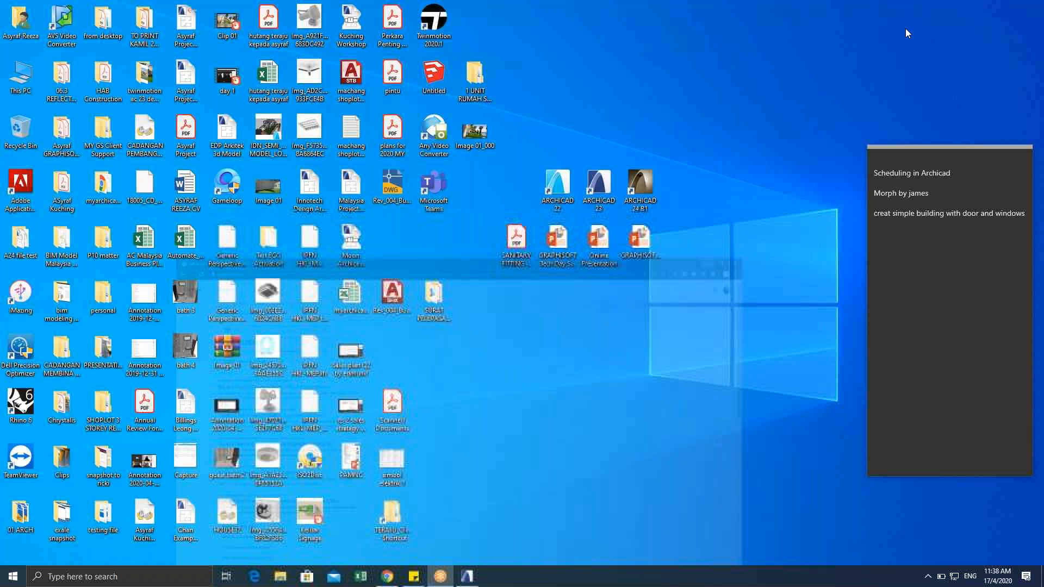
right_click(491, 336)
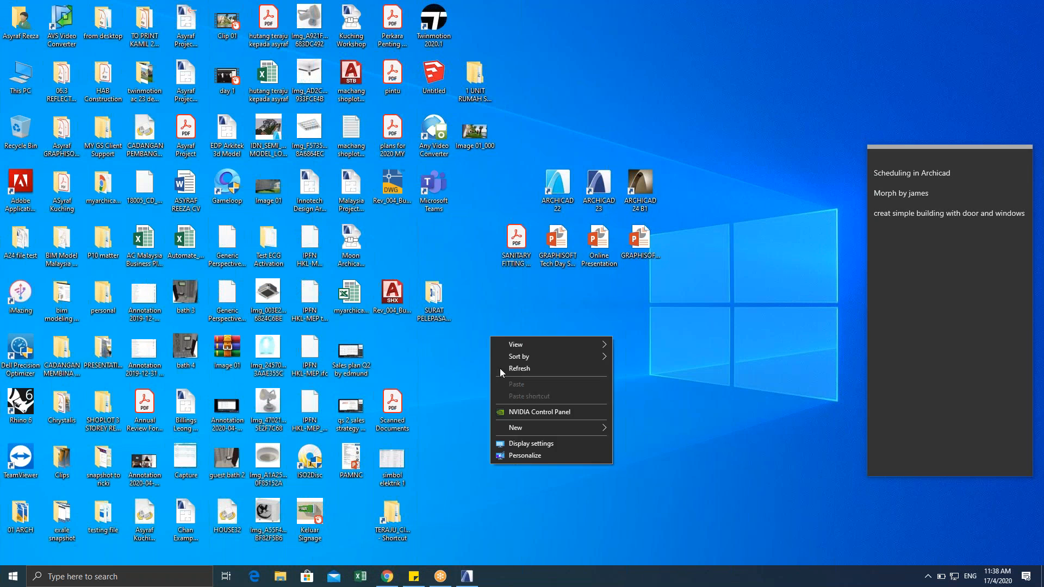
click(504, 366)
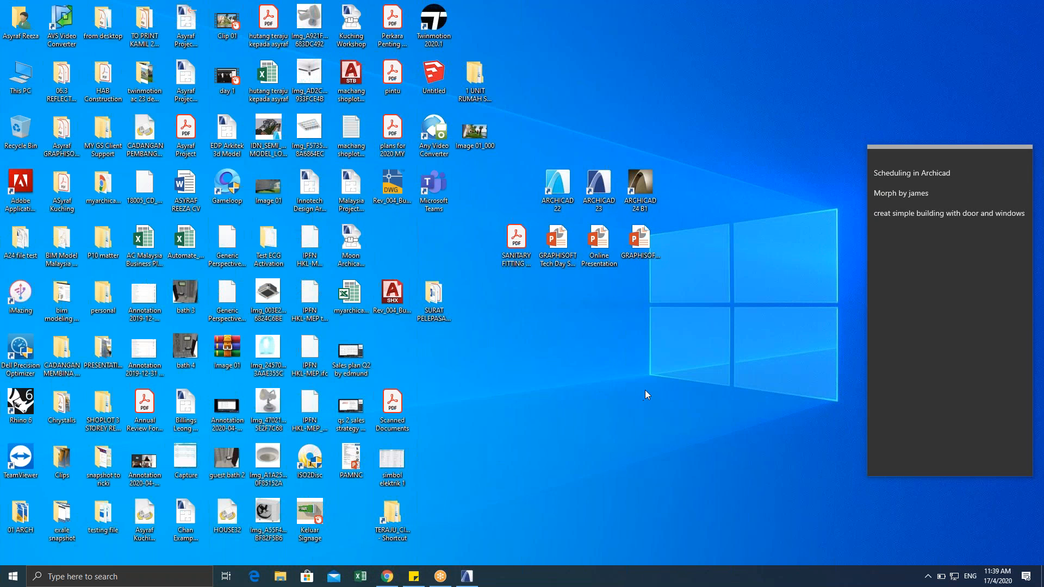
right_click(527, 325)
click(542, 357)
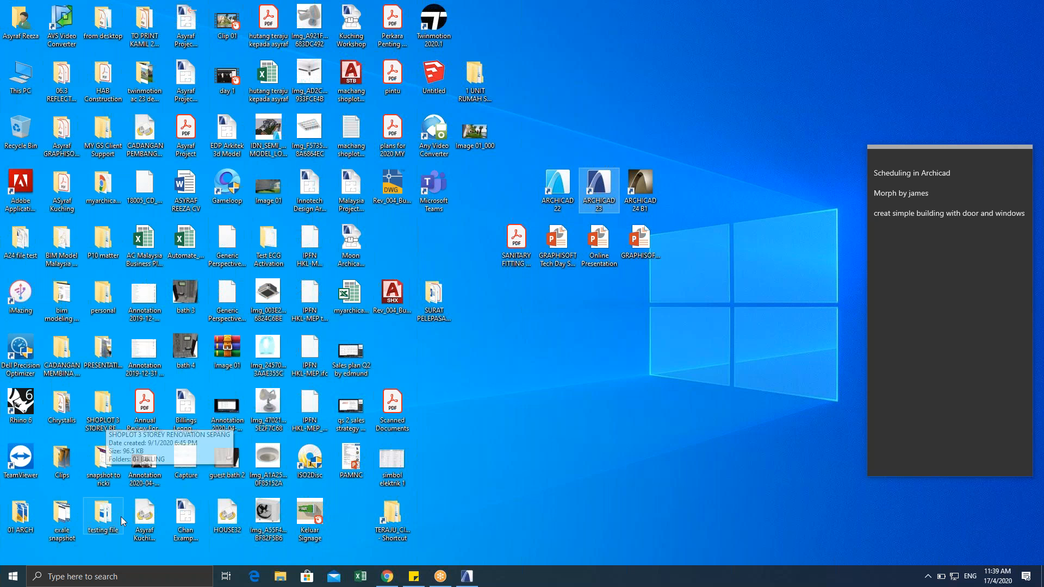
click(90, 514)
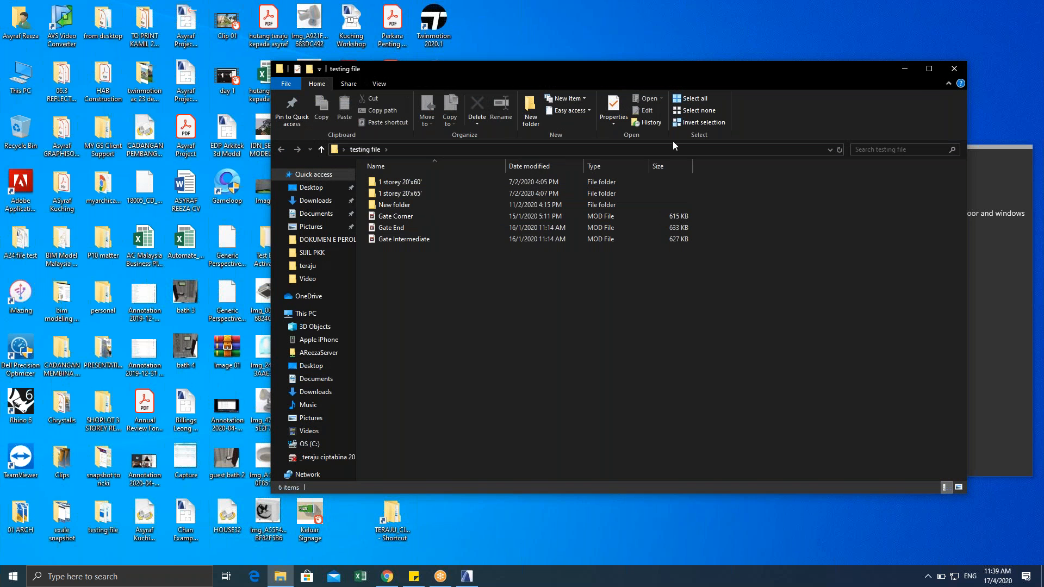
click(953, 68)
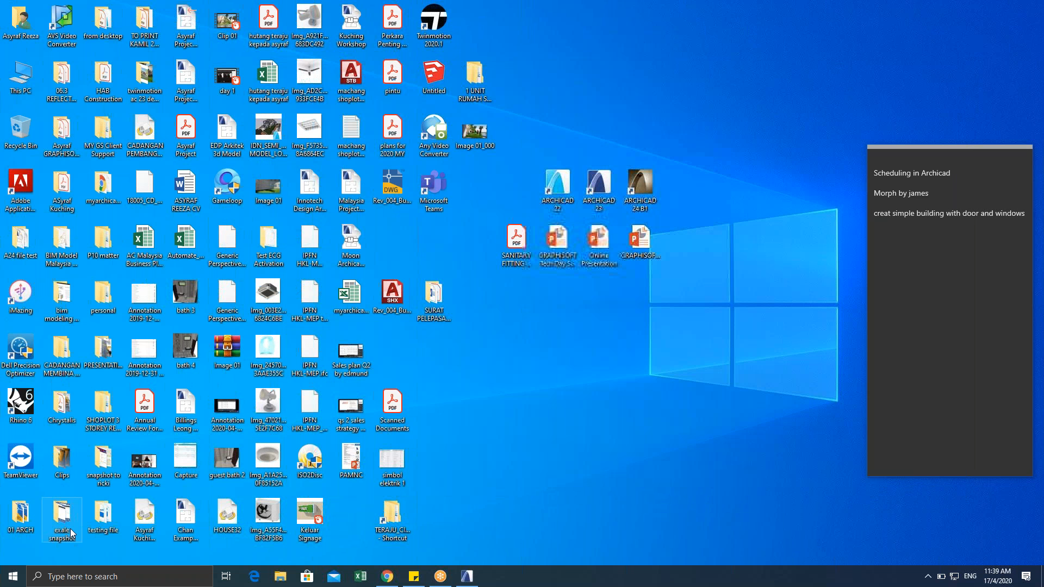
double_click(485, 81)
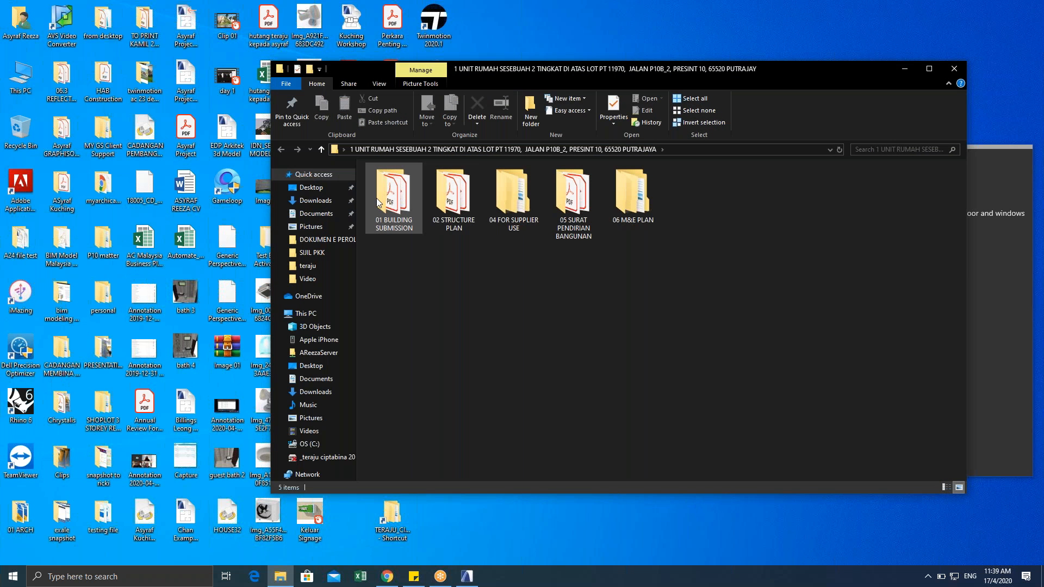
double_click(393, 197)
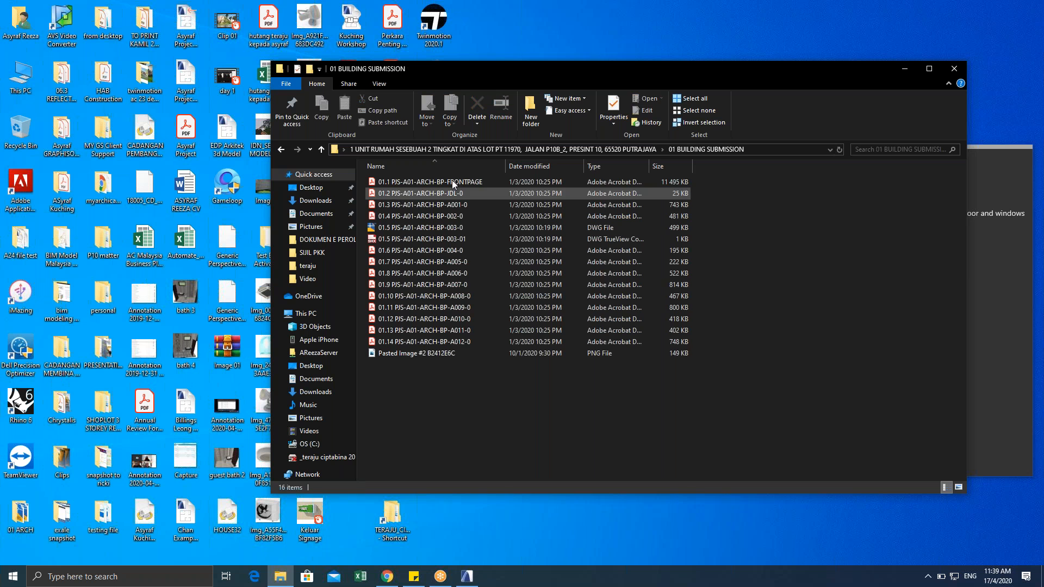
click(954, 69)
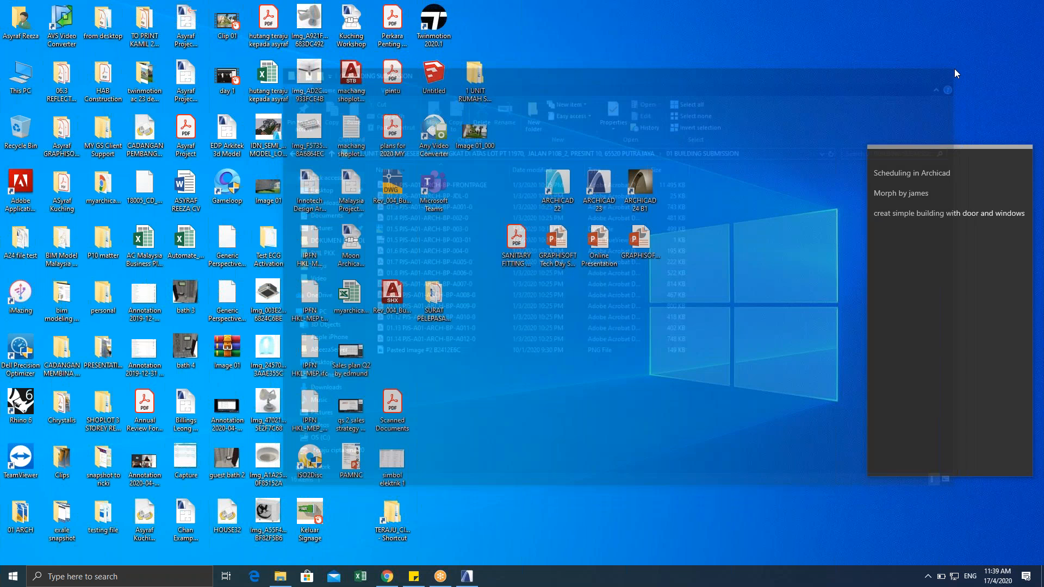
click(357, 246)
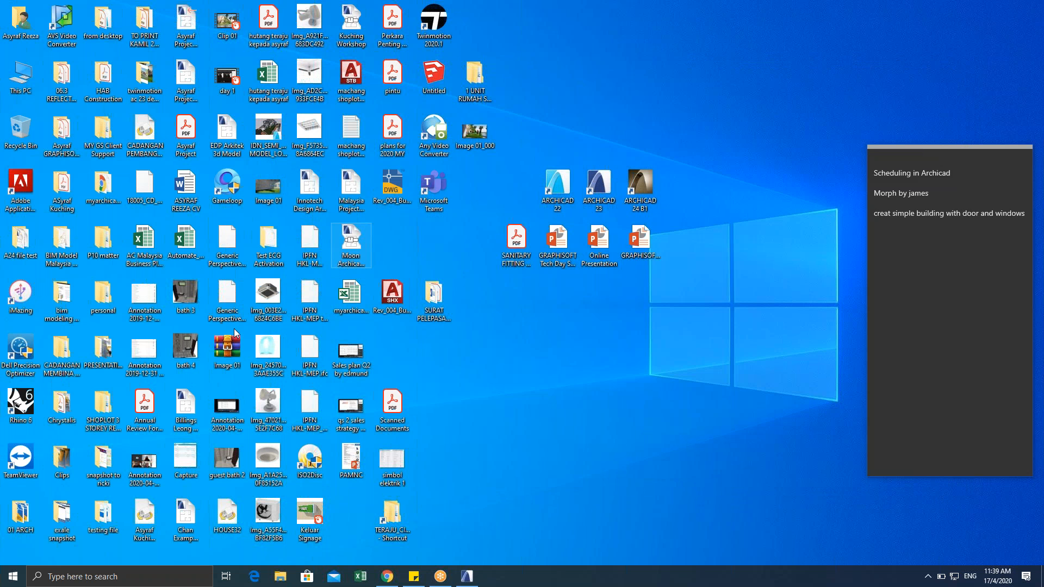
double_click(560, 201)
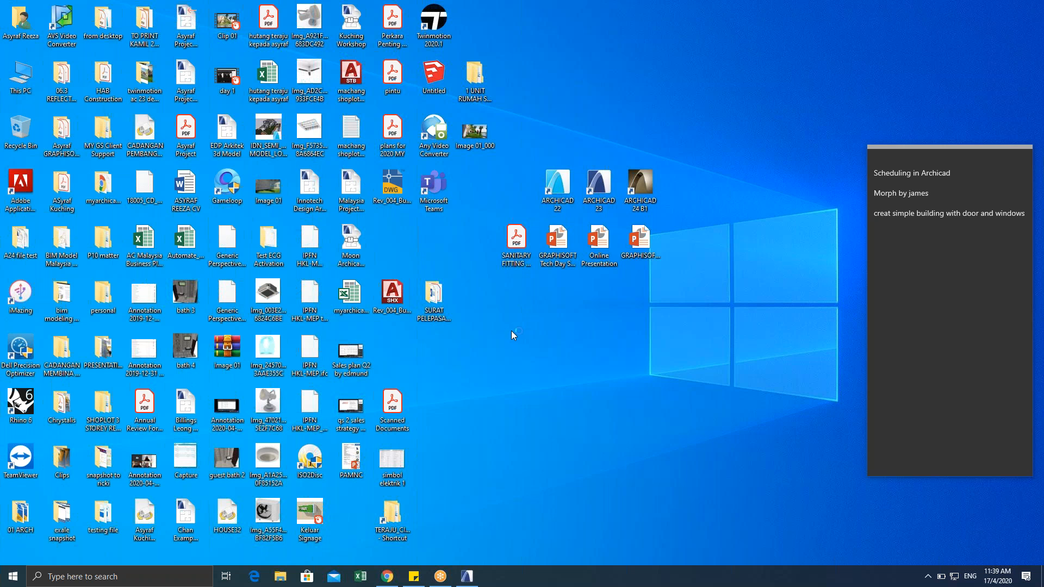
right_click(508, 331)
click(530, 364)
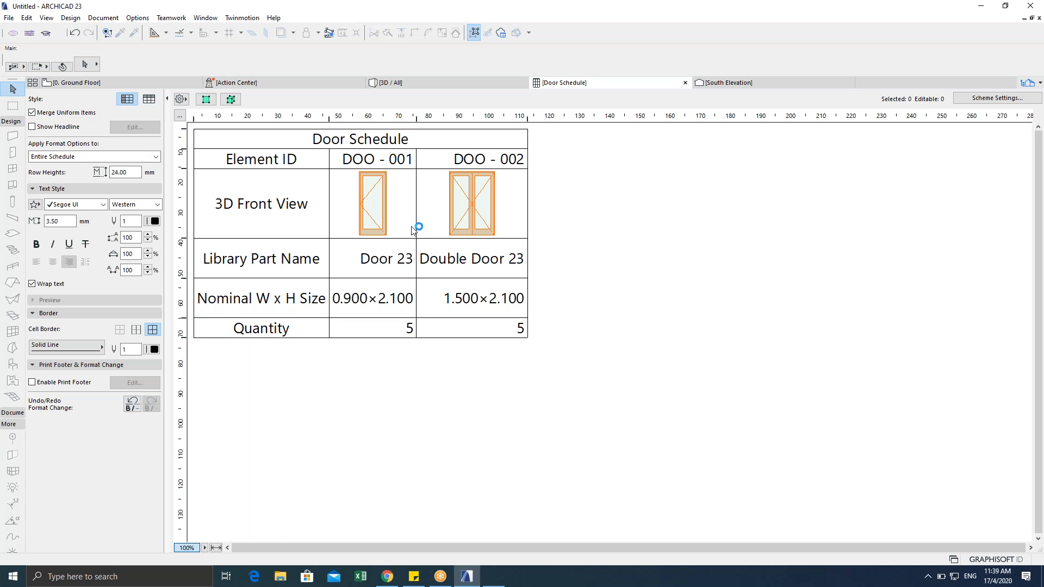
Step: Clear the door selection on the ground floor plan in ARCHICAD and open the Classification Manager
key(F2)
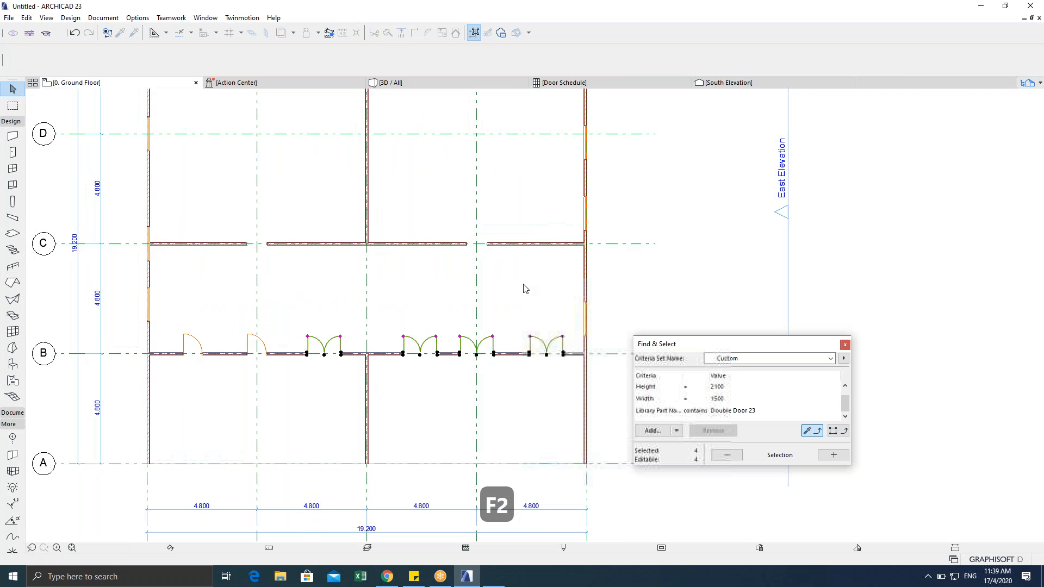
key(Escape)
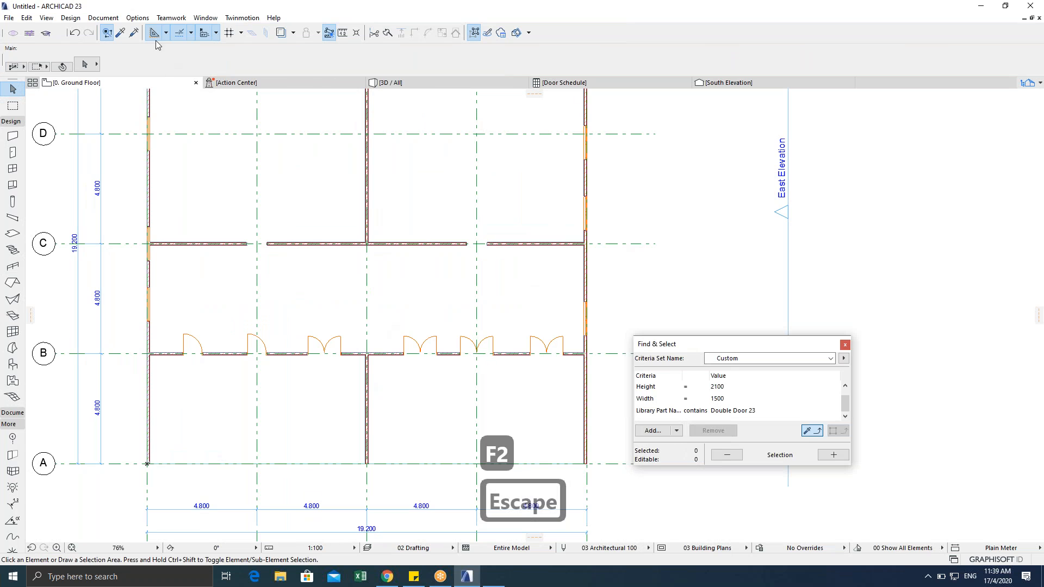
click(137, 19)
mouse_move(153, 36)
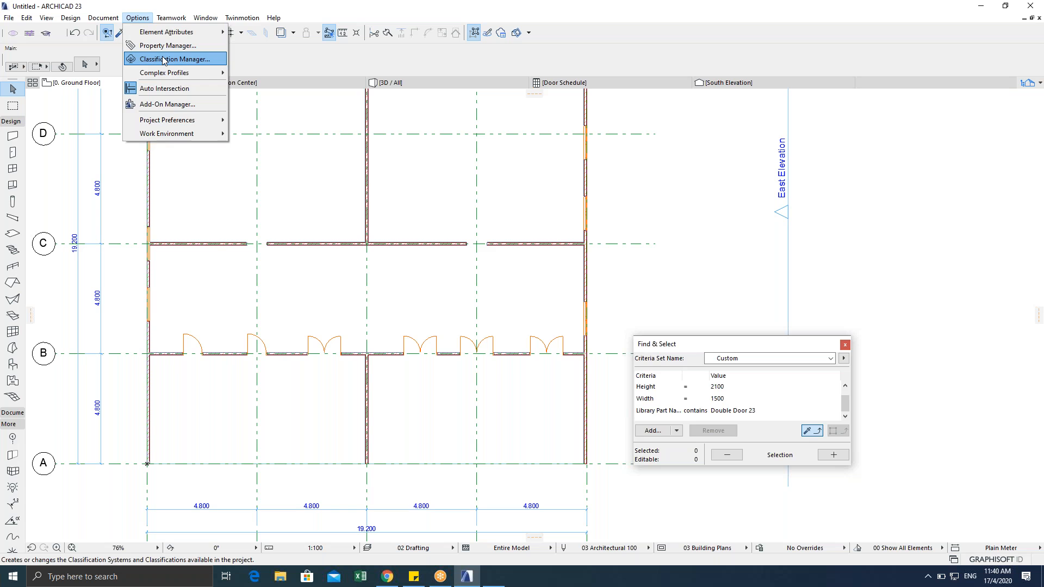
click(163, 59)
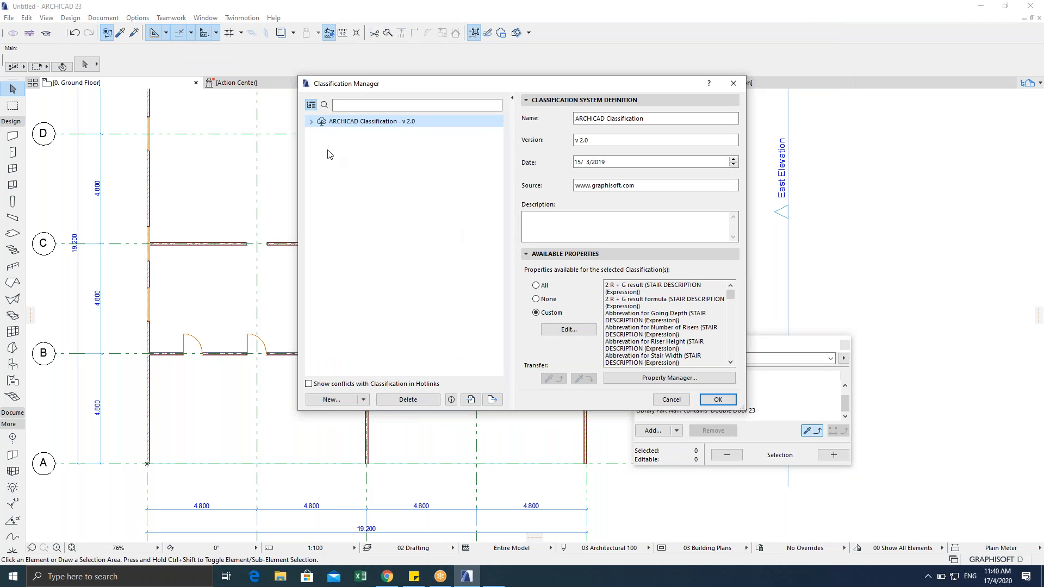
Step: Leave the Classification Manager, search the Property Manager for "Specification", and cut the search term
click(671, 400)
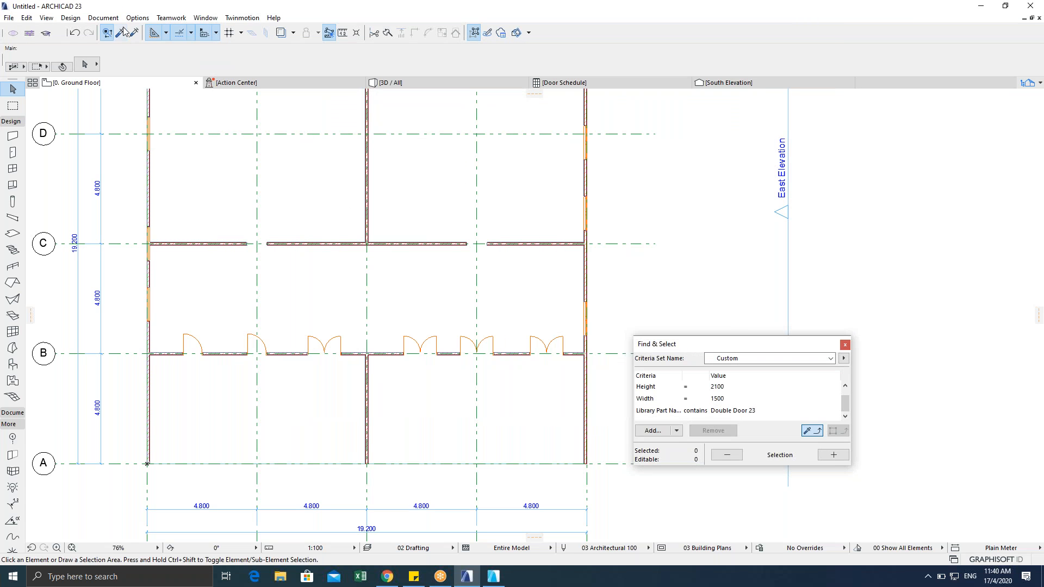
click(137, 18)
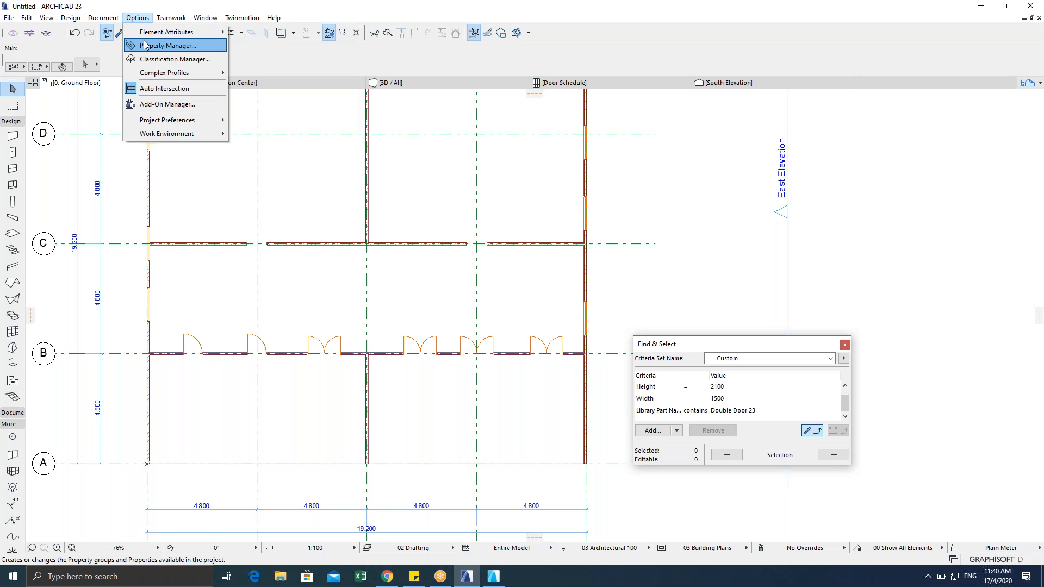
click(144, 45)
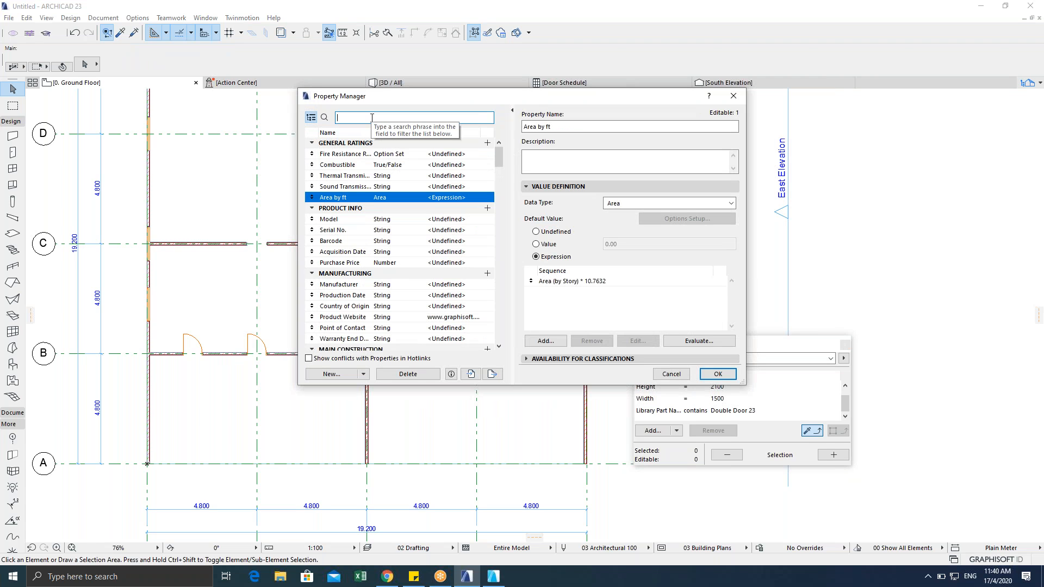
text(Sp)
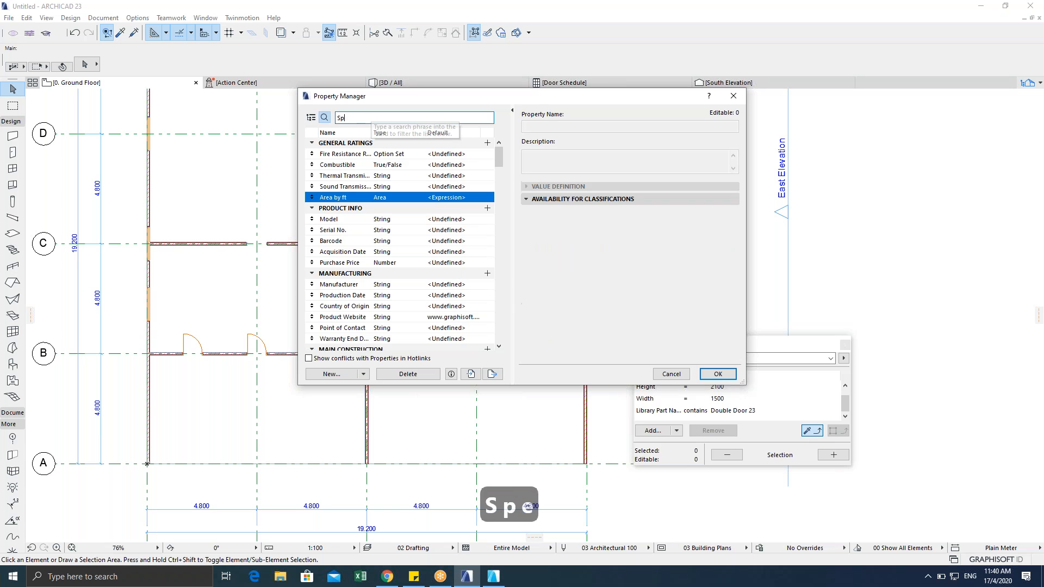
text(ecification)
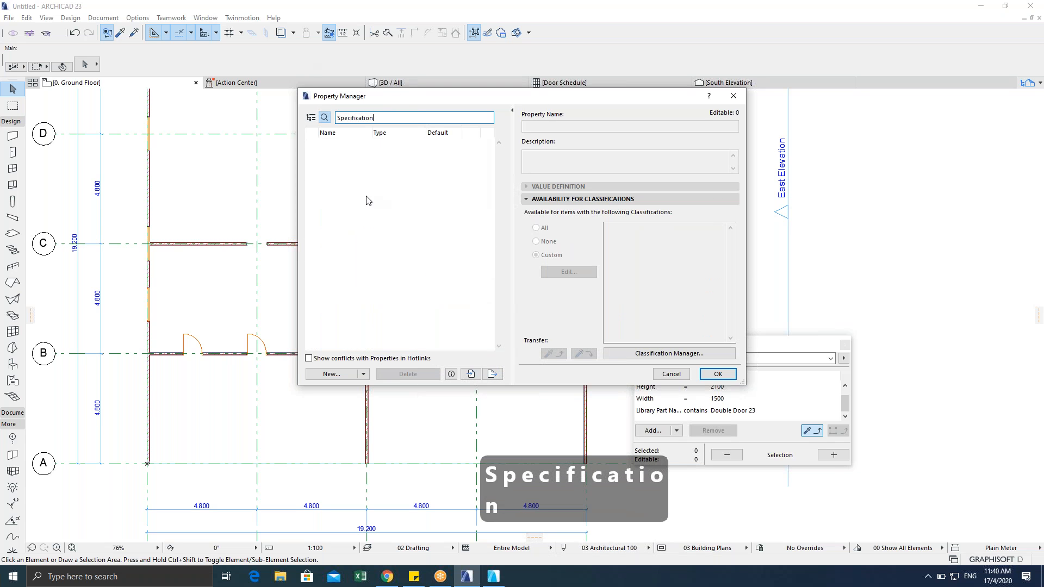
drag(375, 118, 300, 113)
key(ctrl+x)
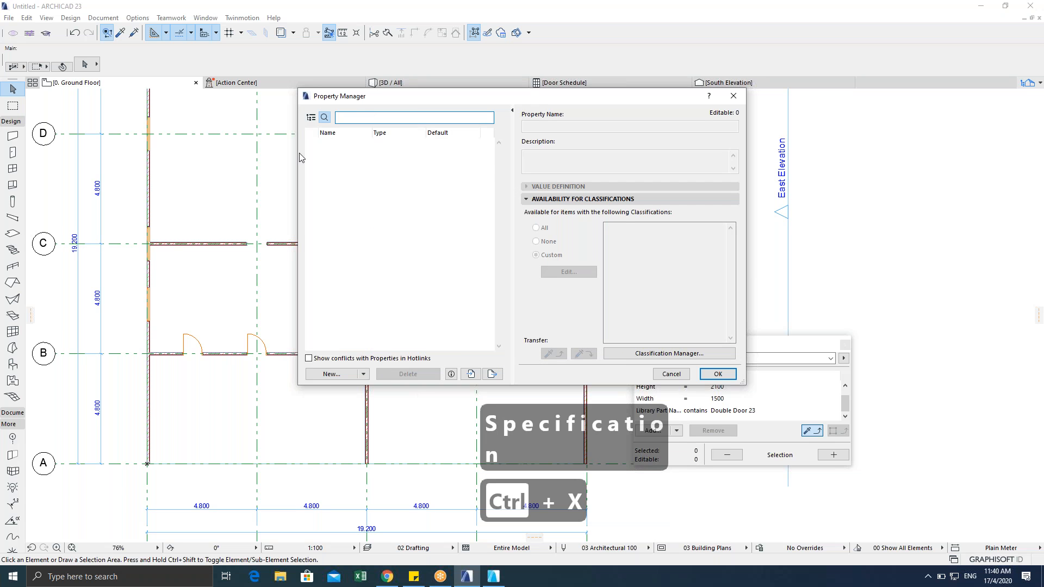
Step: Create a new property named Specification in the GENERAL RATINGS group
click(331, 374)
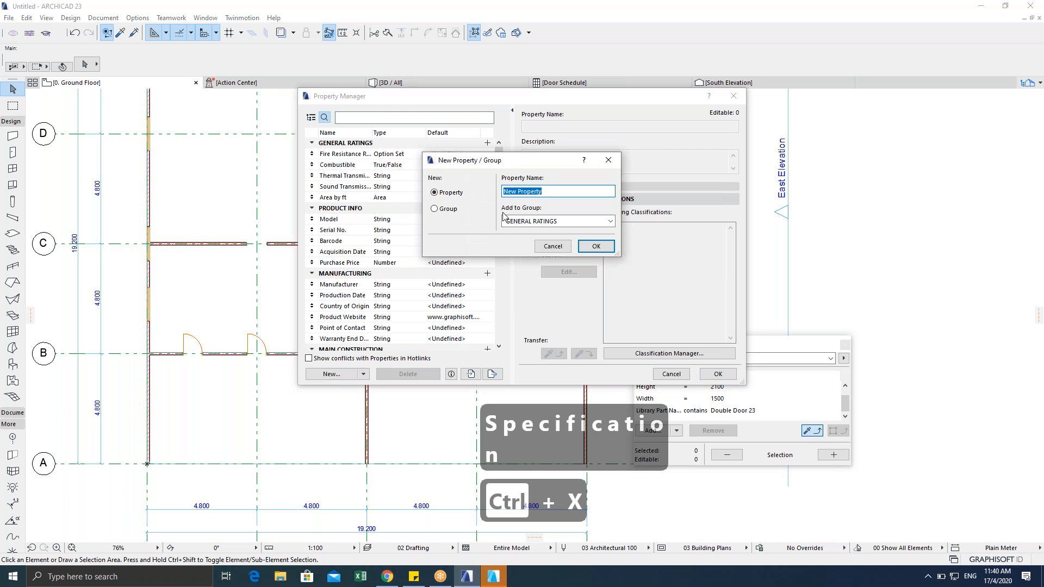
key(ctrl+v)
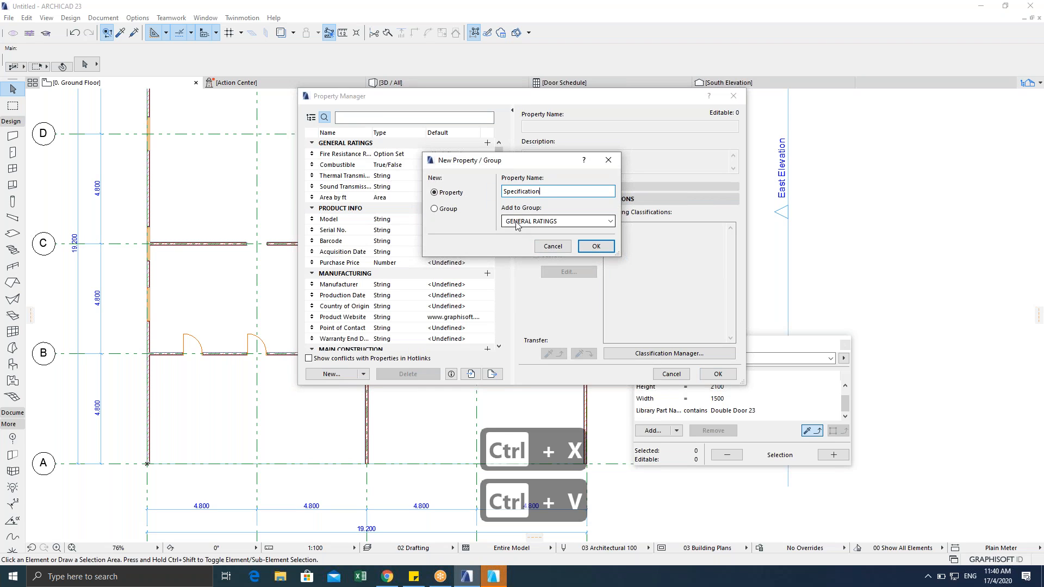
click(594, 247)
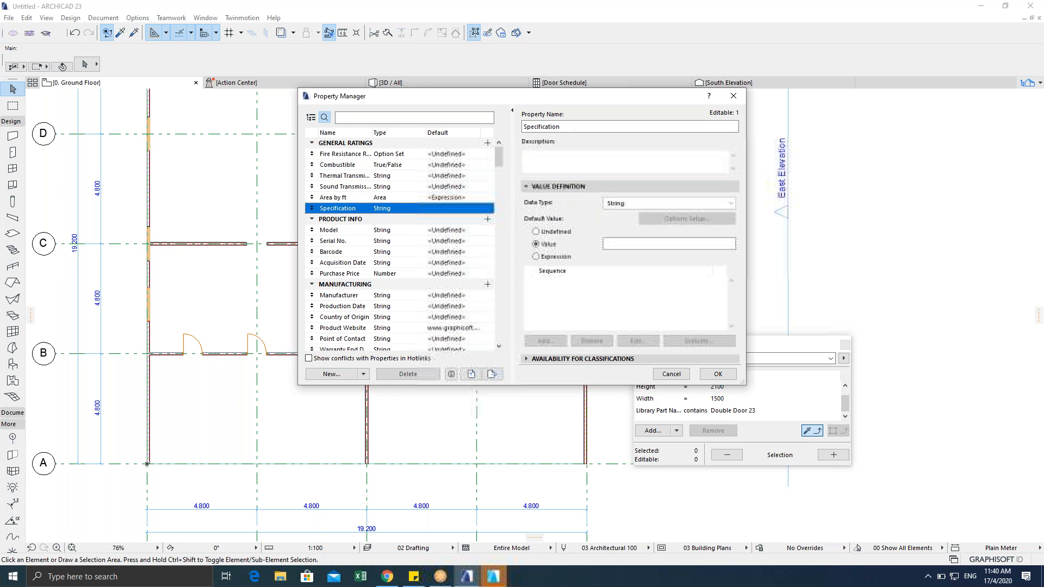
Step: Define the Specification property as a String with an empty Value default and save the property changes
click(634, 204)
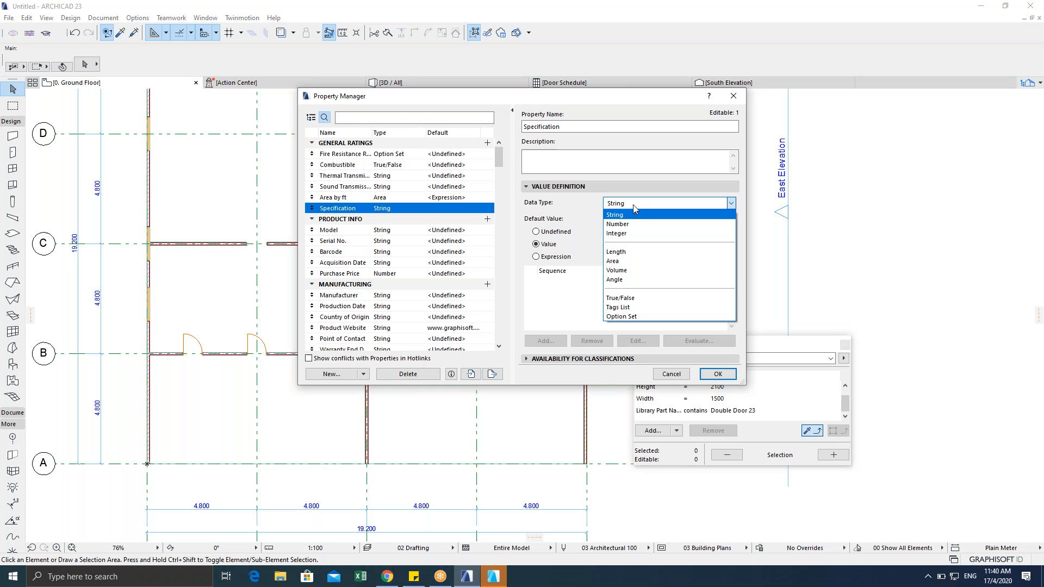
click(632, 205)
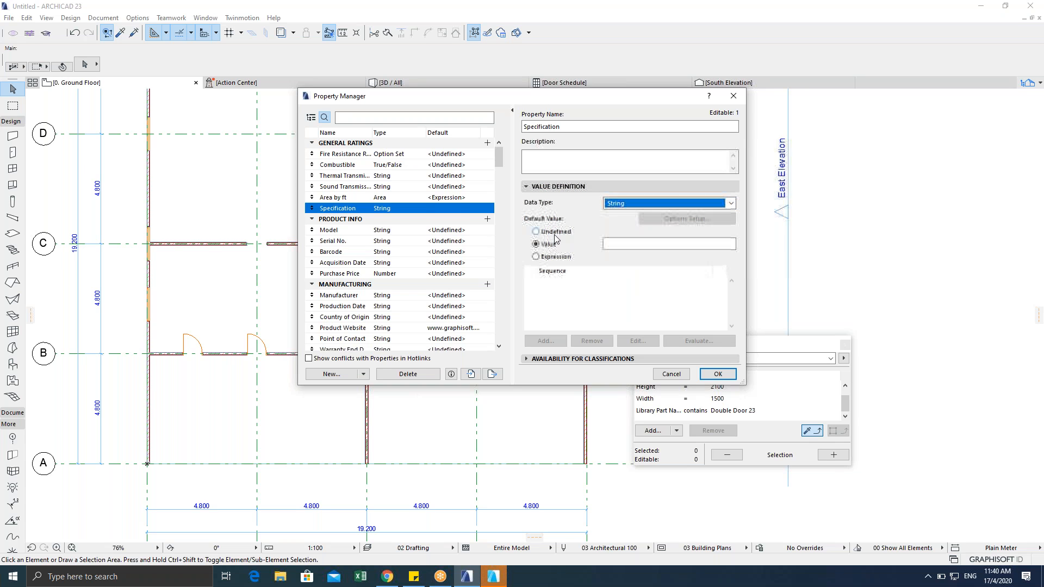
click(553, 232)
click(549, 245)
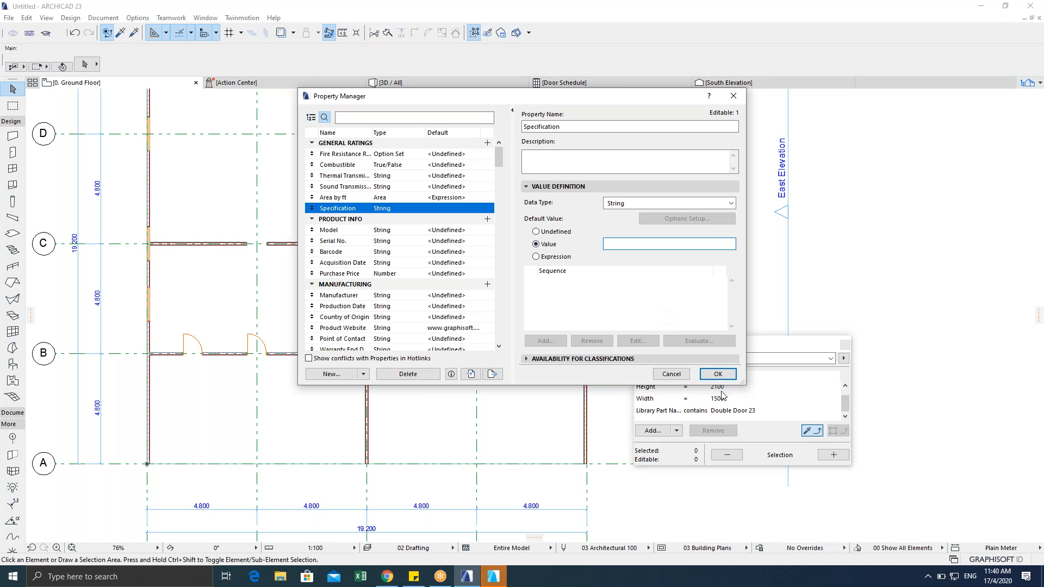
click(724, 374)
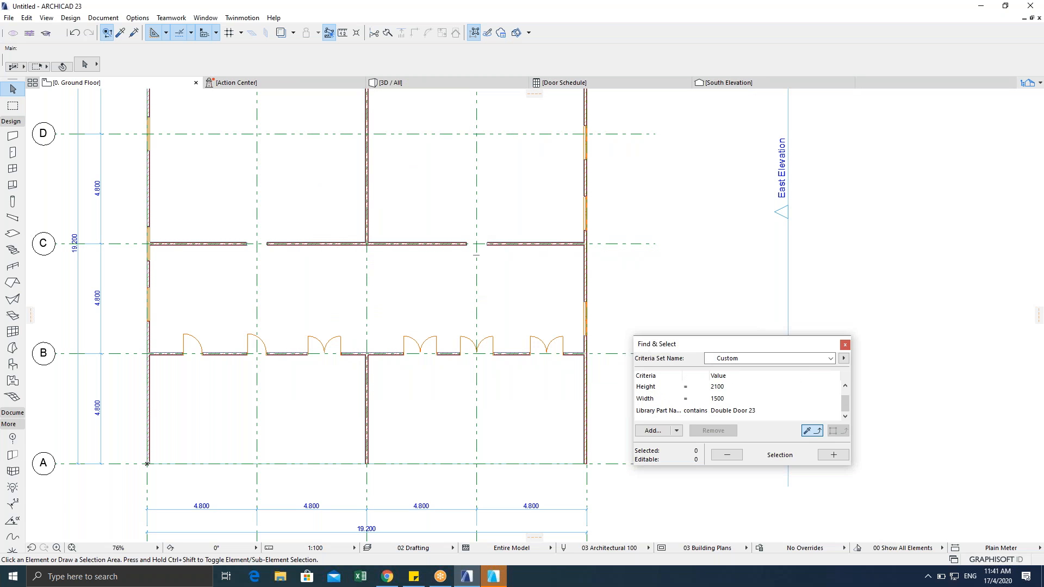
Step: Reopen the Property Manager and check which classifications the Specification property is available for
click(138, 17)
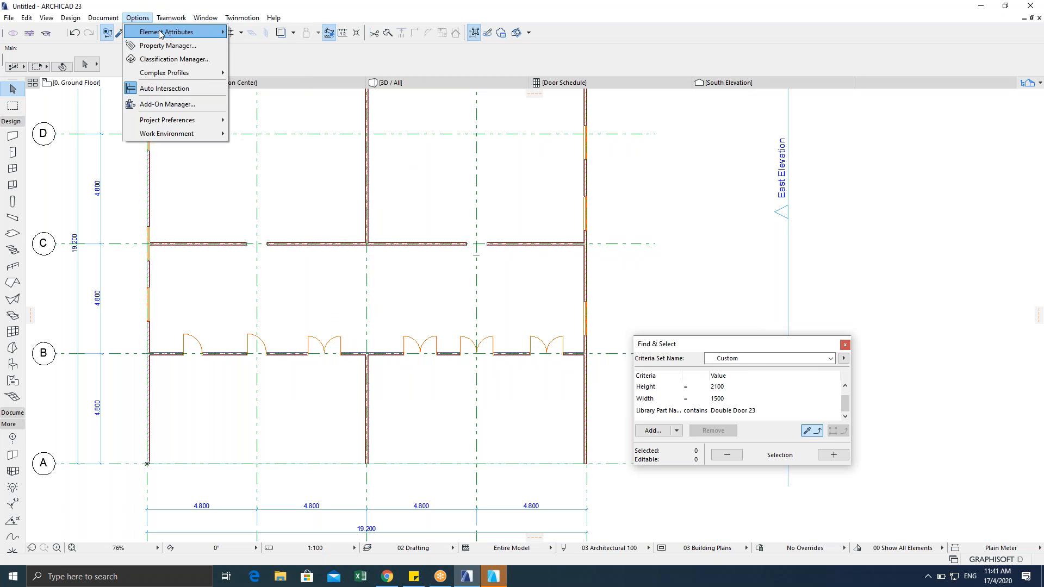
click(161, 45)
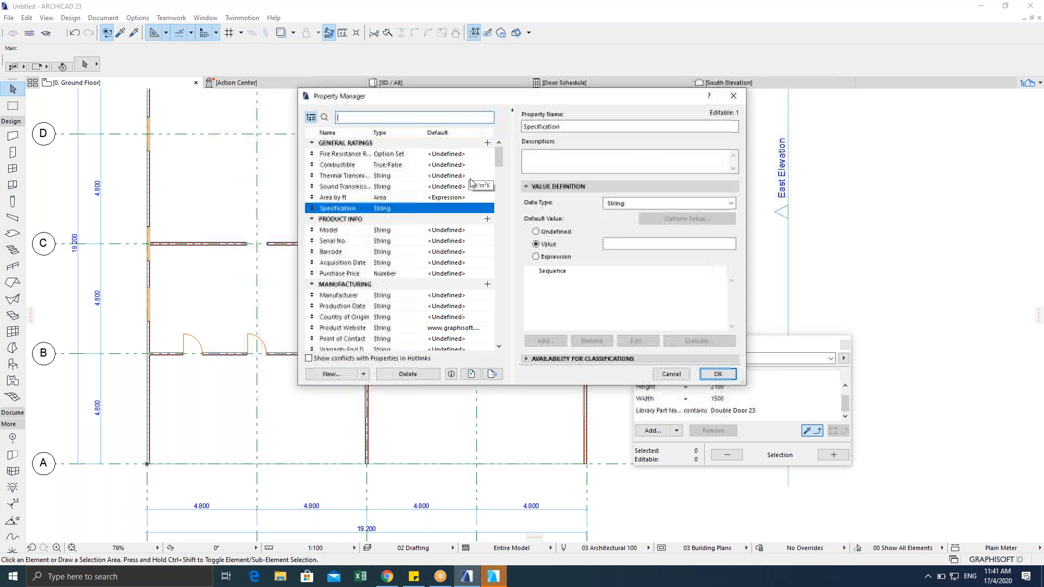
click(539, 359)
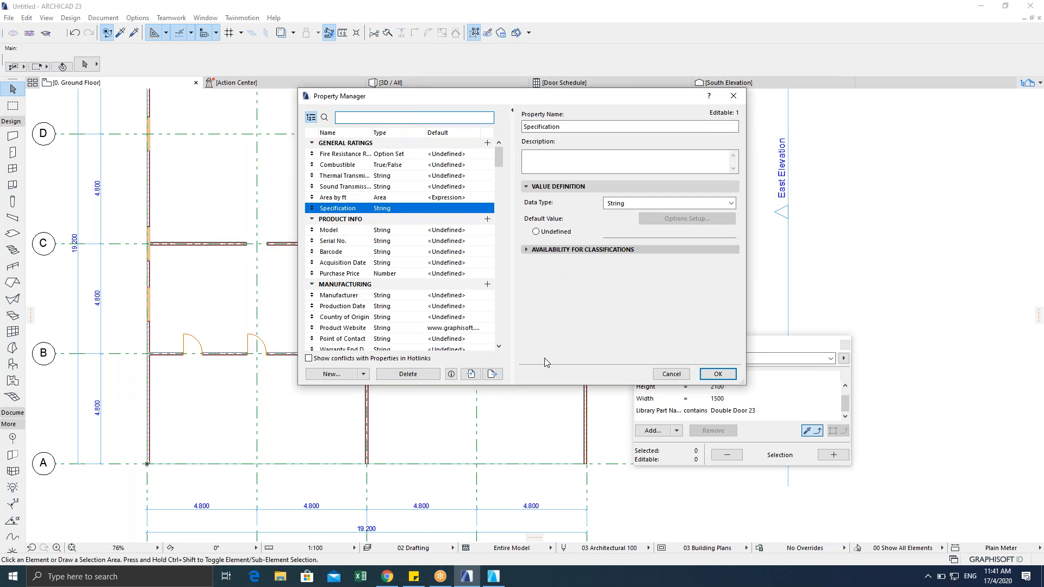
click(542, 232)
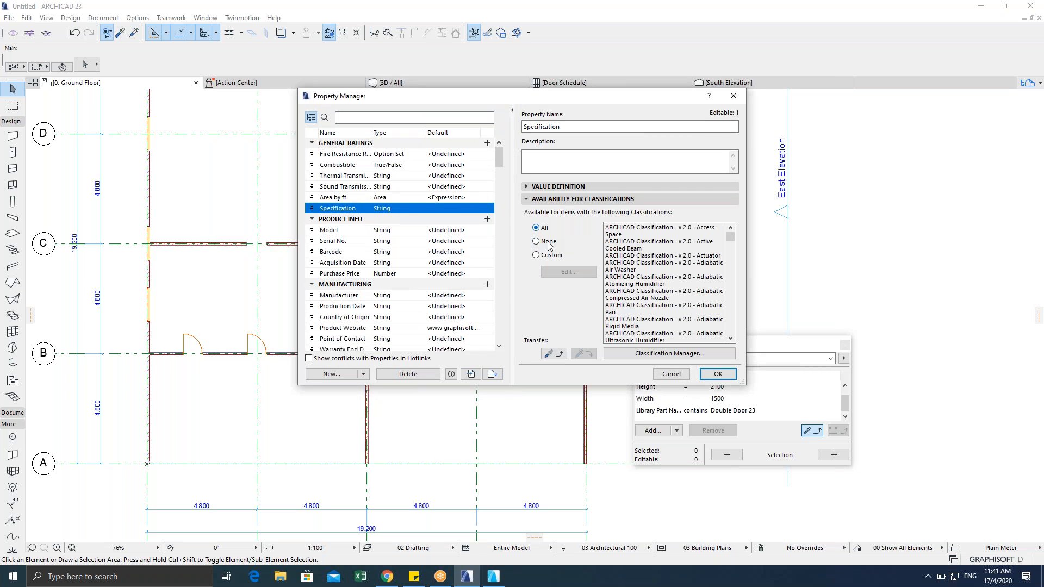
click(713, 354)
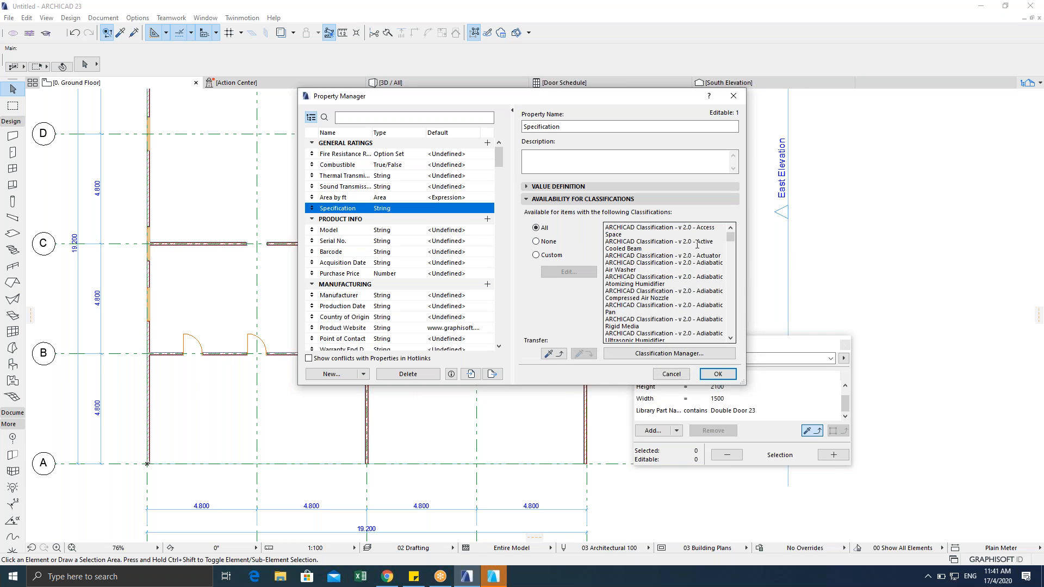
mouse_move(731, 239)
mouse_down()
mouse_move(733, 258)
mouse_move(730, 225)
mouse_up()
click(717, 374)
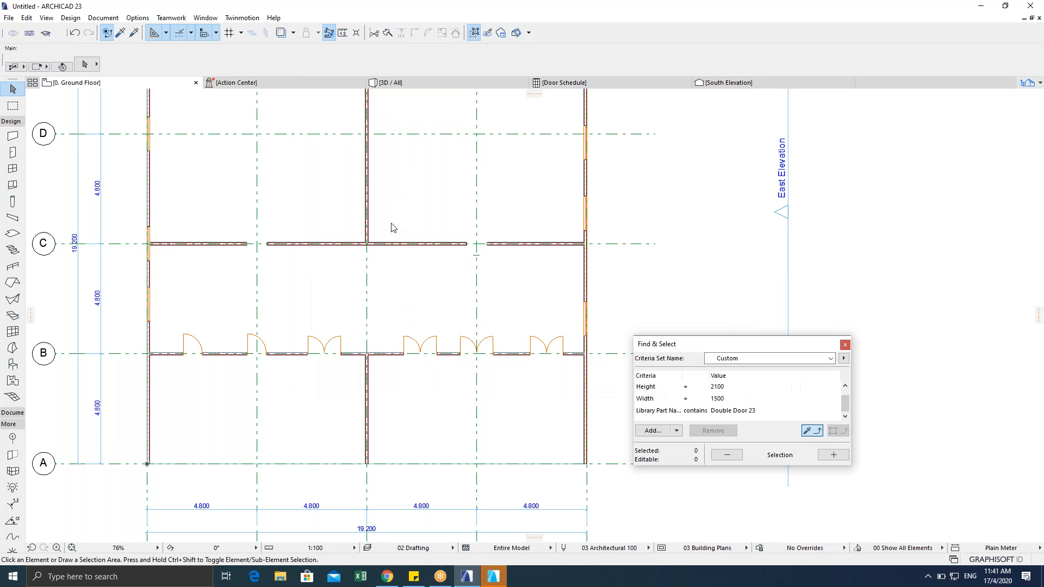
Step: Open the settings of the westernmost single door on grid line B and locate its Specification property
click(191, 345)
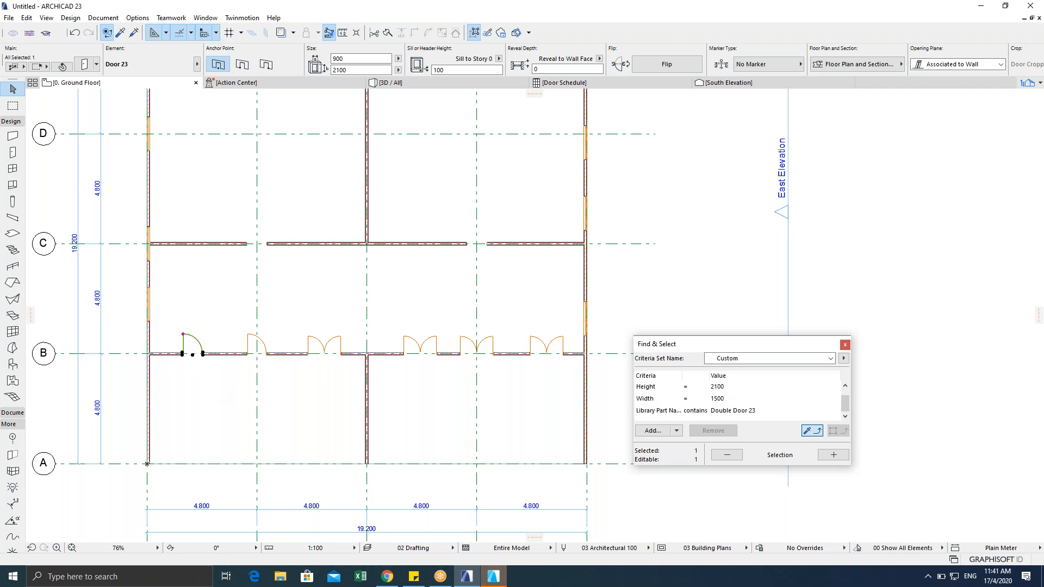
key(ctrl+t)
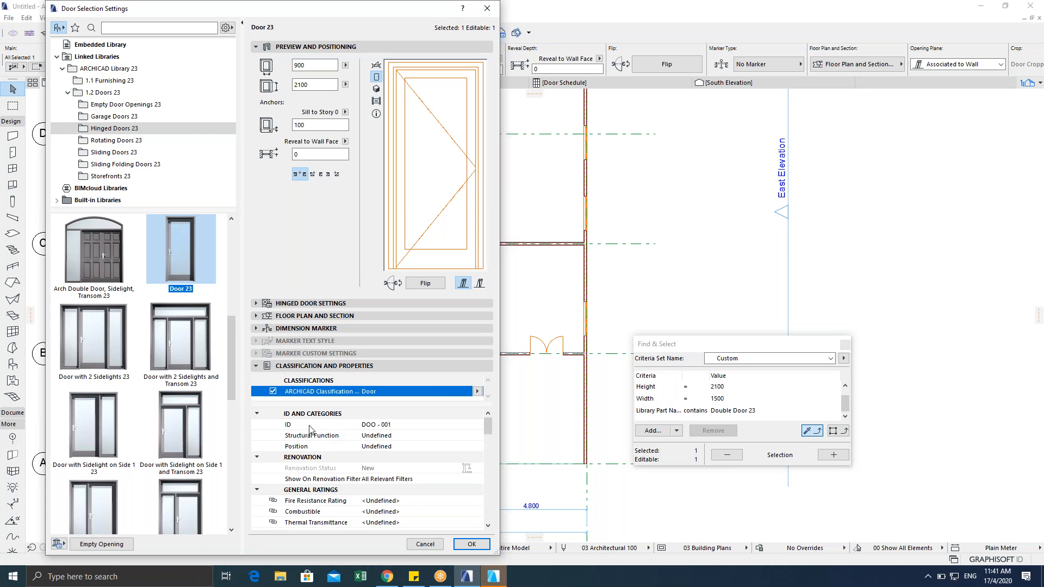
scroll(350, 456, down, 3)
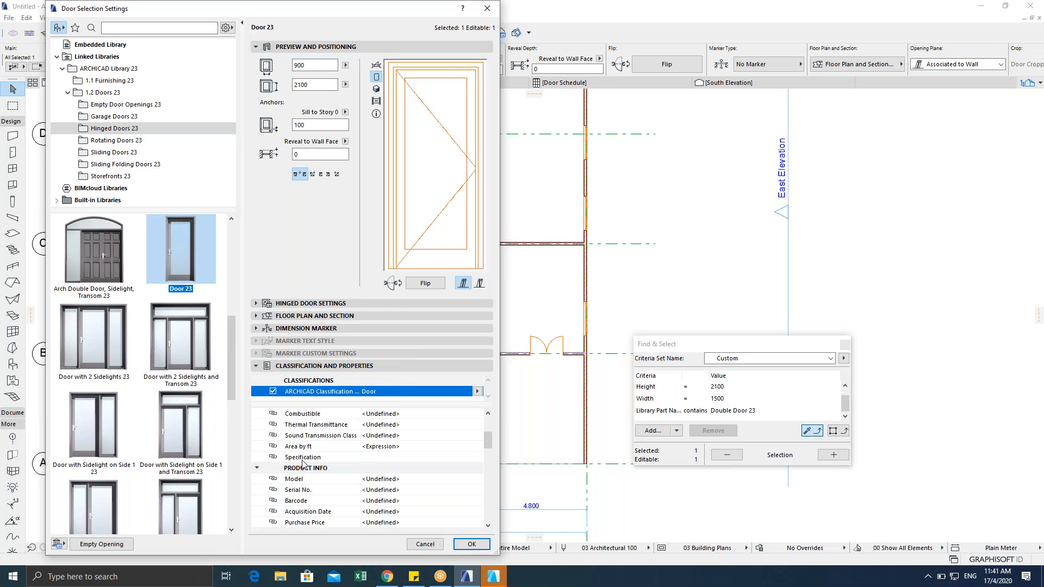
Step: Try sample text in the single door's Specification property and erase it
click(367, 457)
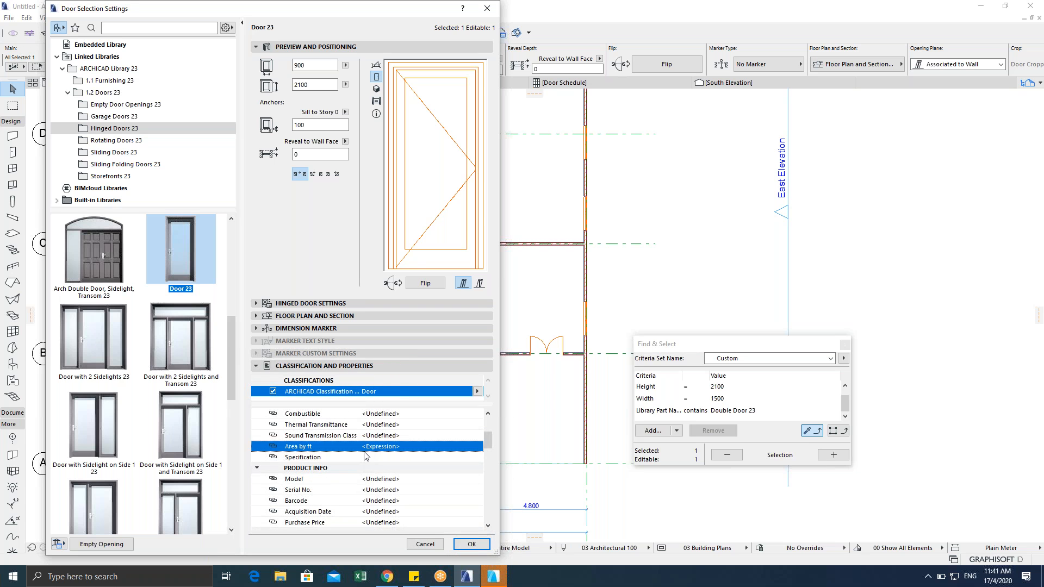
text(dscsafagag)
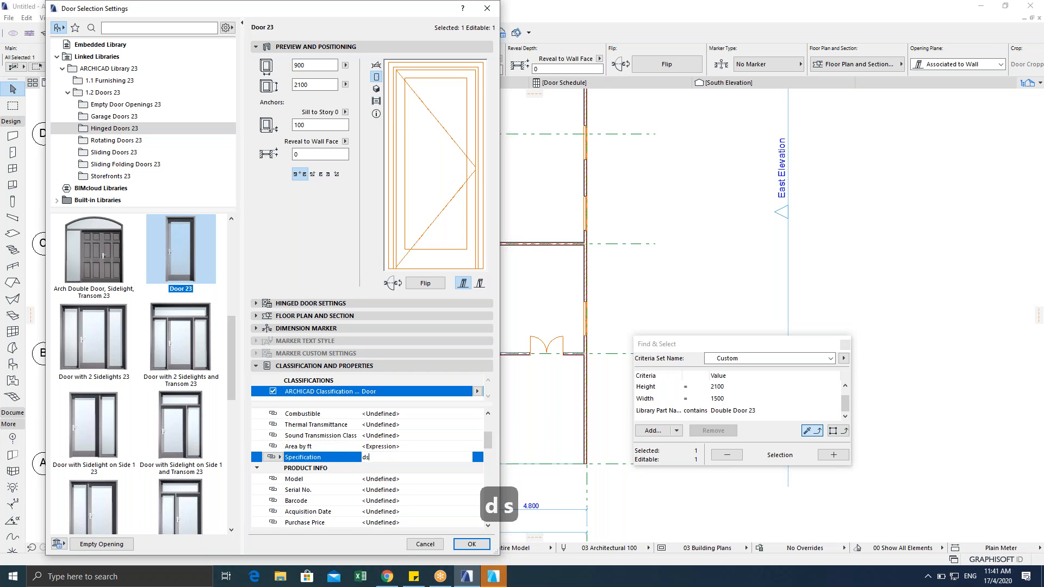
key(BackSpace)
key(BackSpace)
key(BackSpace)
key(BackSpace)
key(BackSpace)
key(BackSpace)
key(BackSpace)
key(BackSpace)
key(BackSpace)
key(BackSpace)
key(BackSpace)
key(BackSpace)
key(BackSpace)
key(BackSpace)
key(BackSpace)
key(BackSpace)
key(BackSpace)
key(BackSpace)
key(BackSpace)
key(BackSpace)
key(BackSpace)
key(BackSpace)
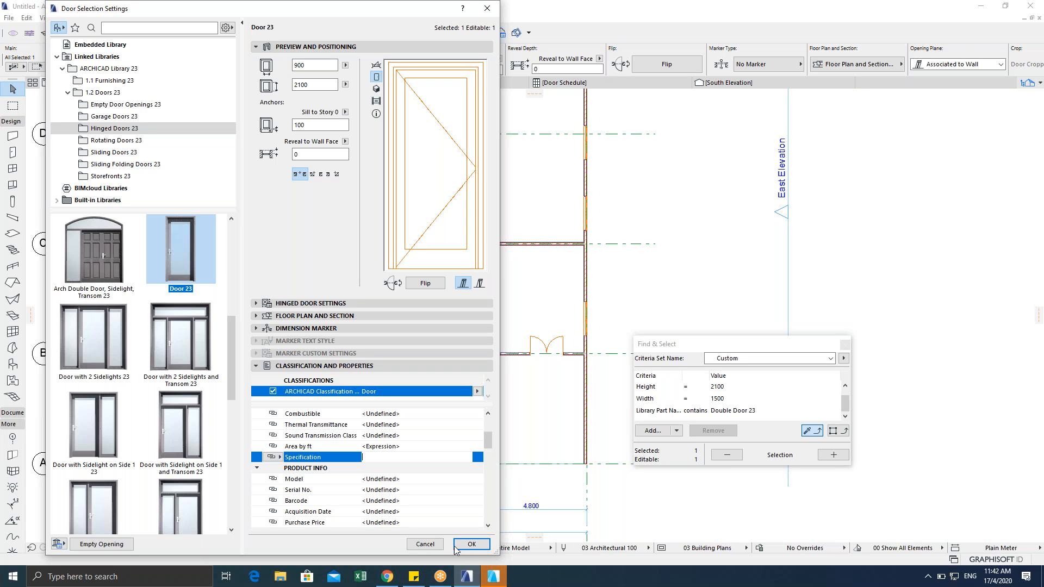
Step: Switch to ARCHICAD 22, open the Teamwork project Rev_004_Bungalow_Persint10B_Putrajaya from BIMcloud, and return to ARCHICAD 23
click(493, 580)
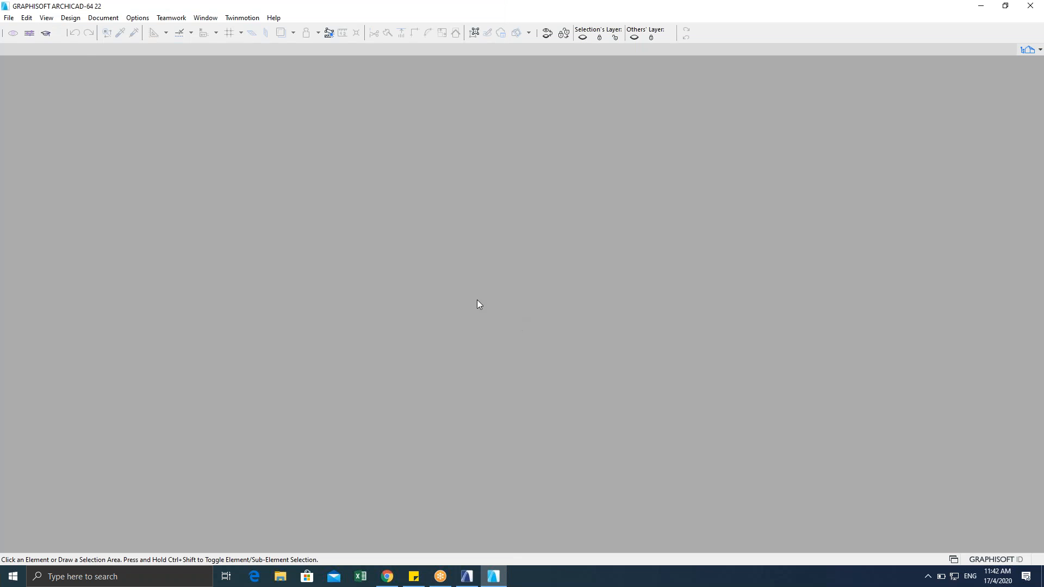
click(172, 17)
mouse_move(179, 31)
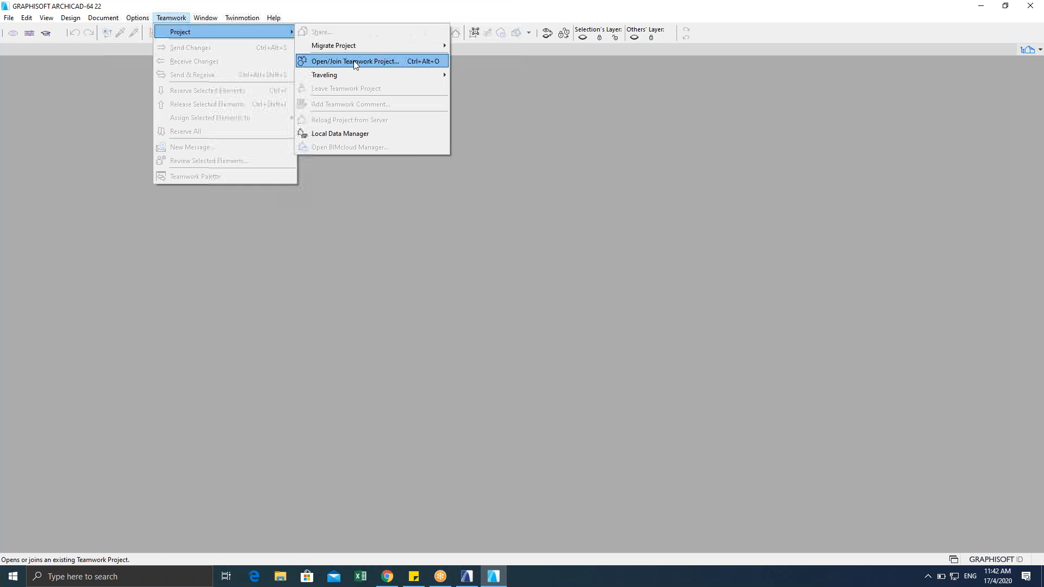
click(357, 62)
click(465, 577)
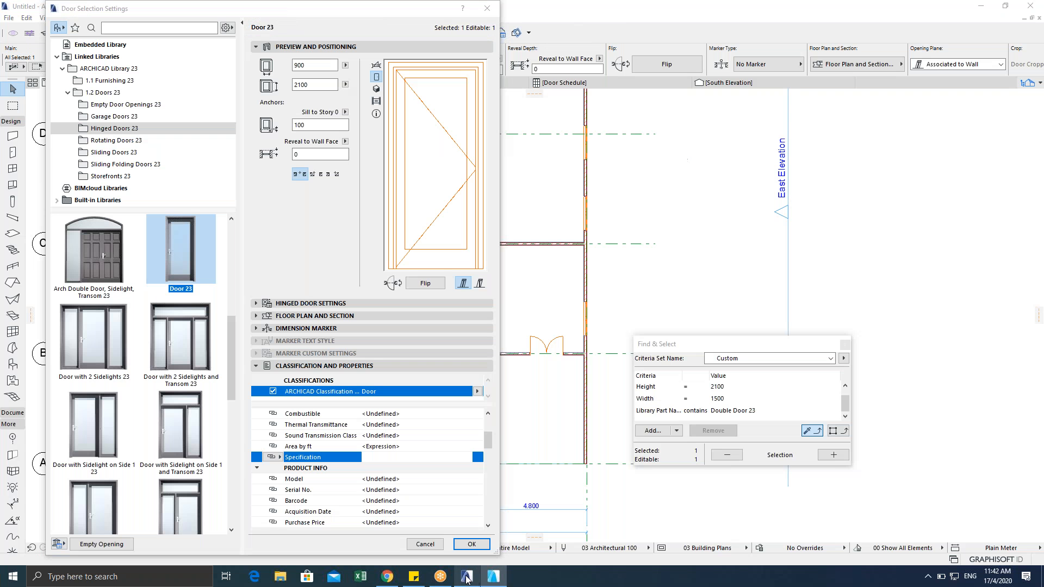
click(487, 572)
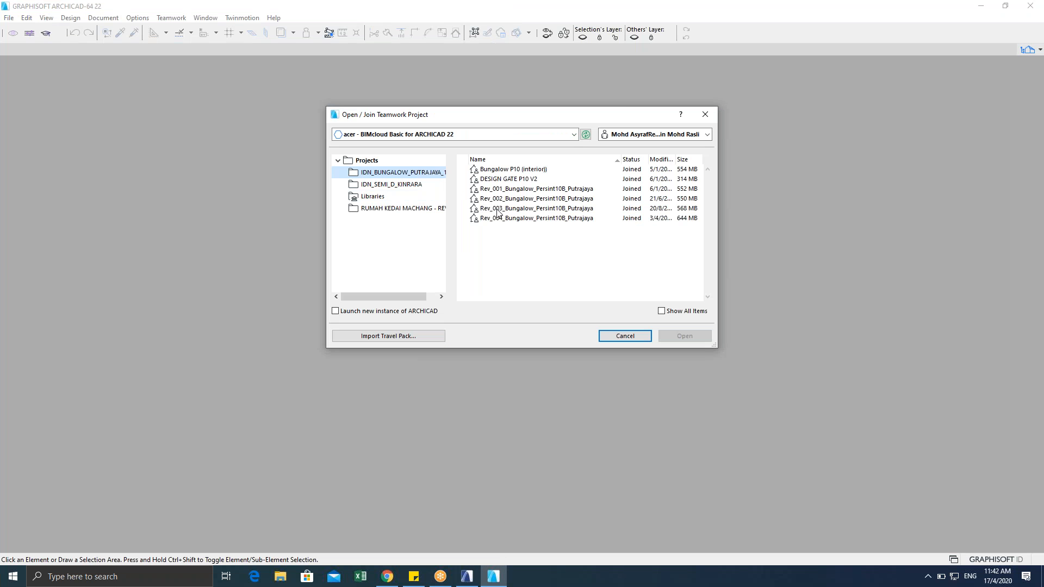
click(514, 218)
click(684, 336)
click(467, 577)
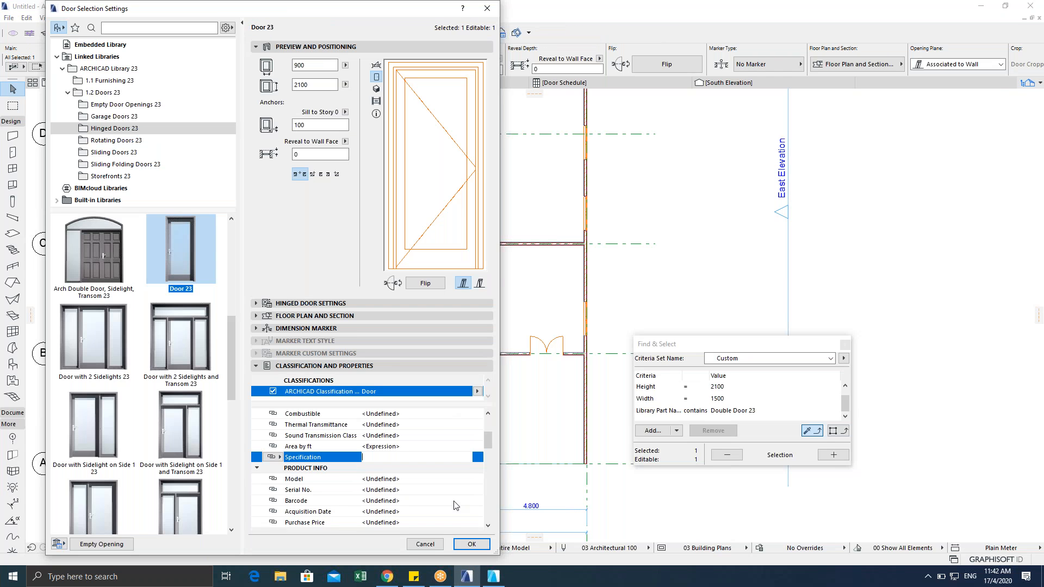
Step: Cancel the door settings, clear the door selection, and view the Door Schedule
click(428, 548)
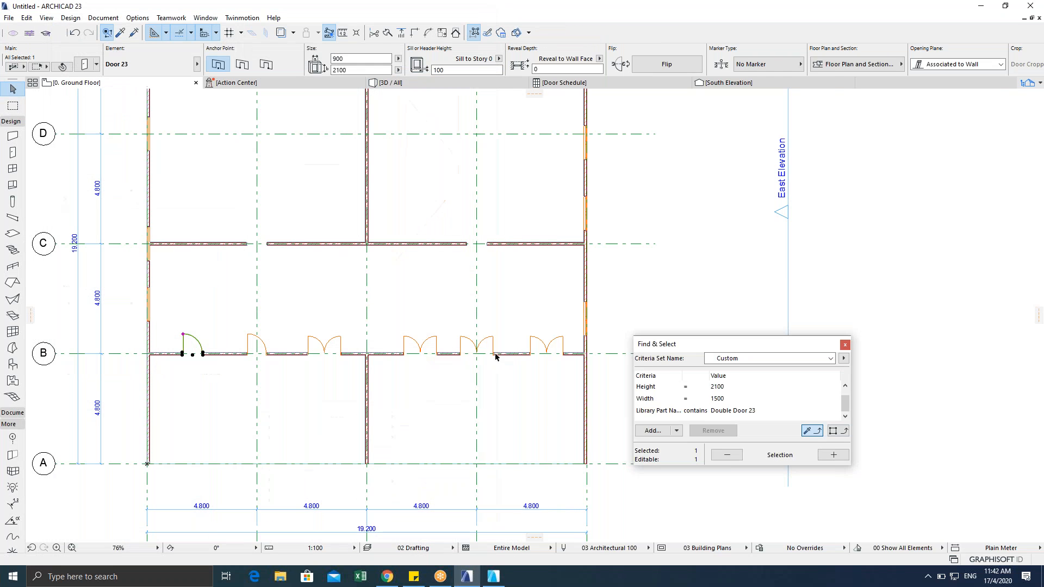
scroll(496, 357, down, 3)
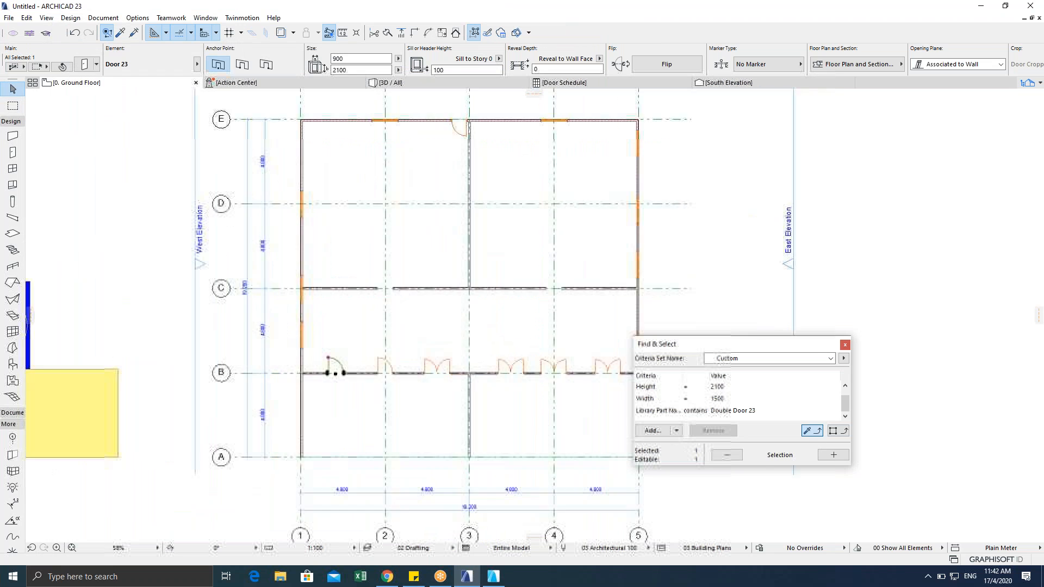
scroll(738, 76, up, 1)
key(Escape)
click(601, 85)
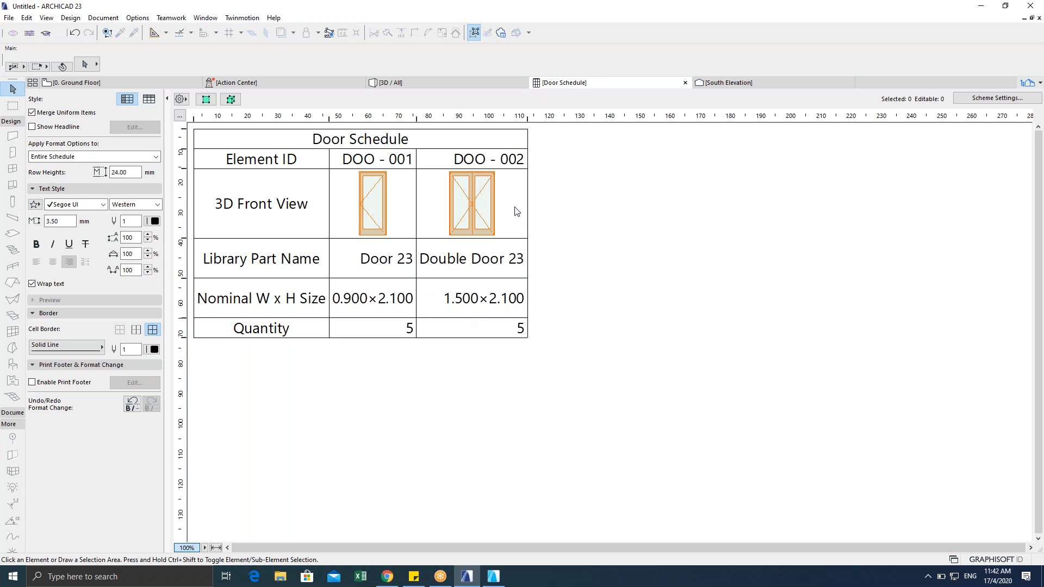
Step: Return to the ground floor plan and show the Navigator's project map with the element schedules
click(93, 87)
middle_drag(386, 327, 318, 299)
key(Escape)
key(F2)
key(Escape)
click(1027, 83)
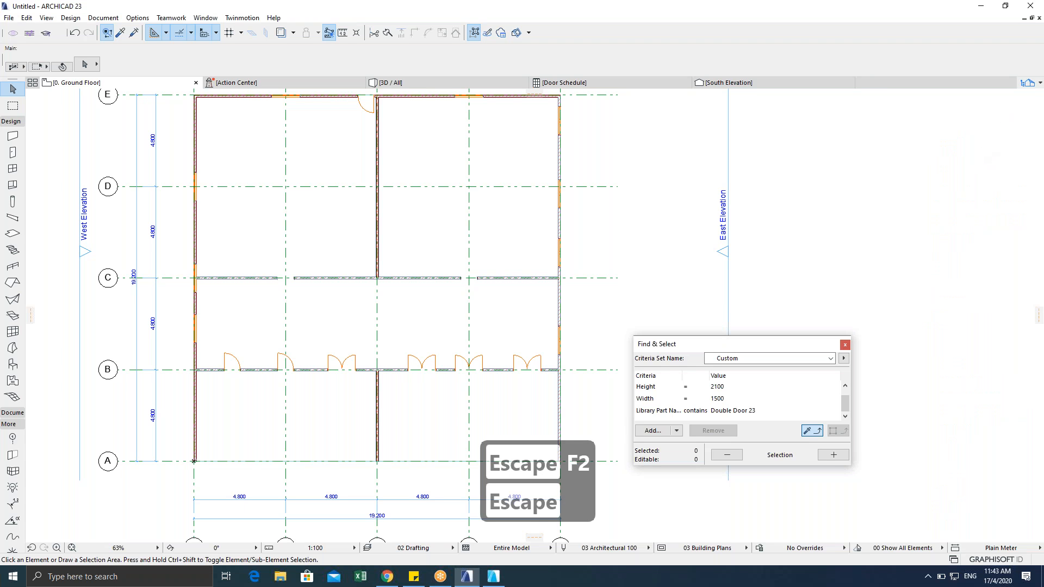
click(1029, 85)
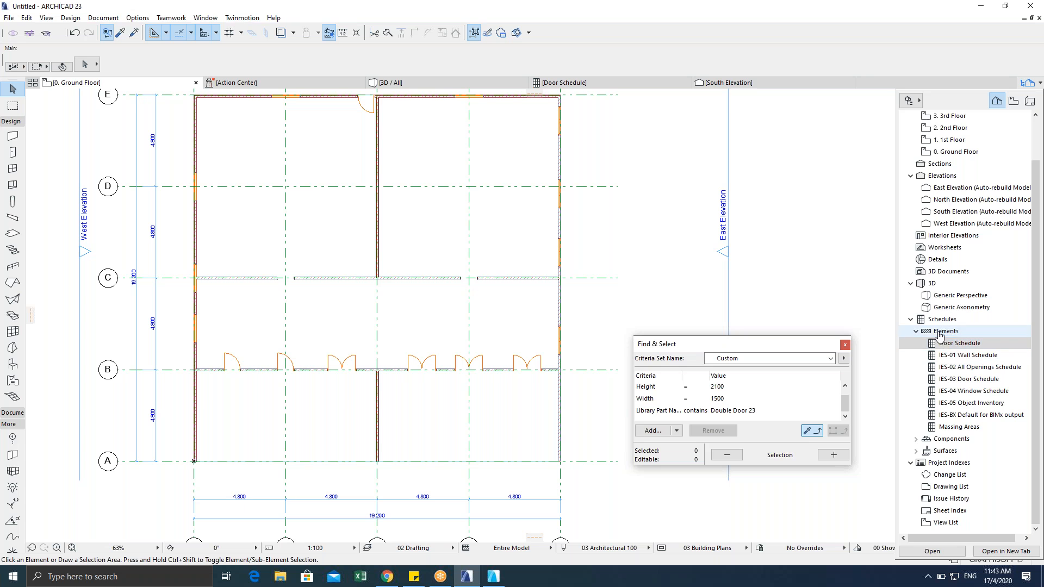
Step: Create a new element schedule scheme named Window Schedule
right_click(947, 348)
click(961, 342)
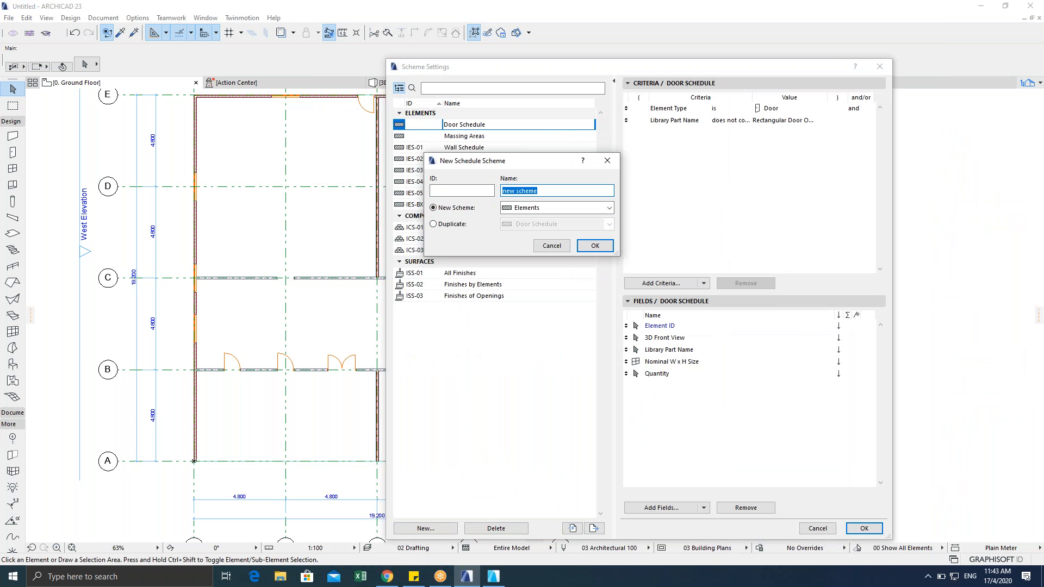
text(Window)
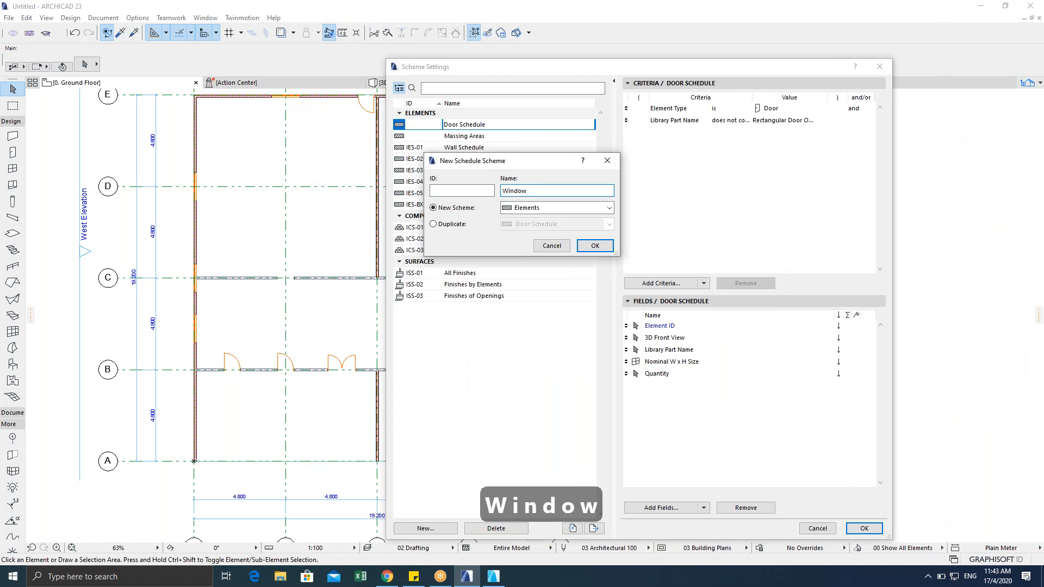
text( Schedule)
click(583, 246)
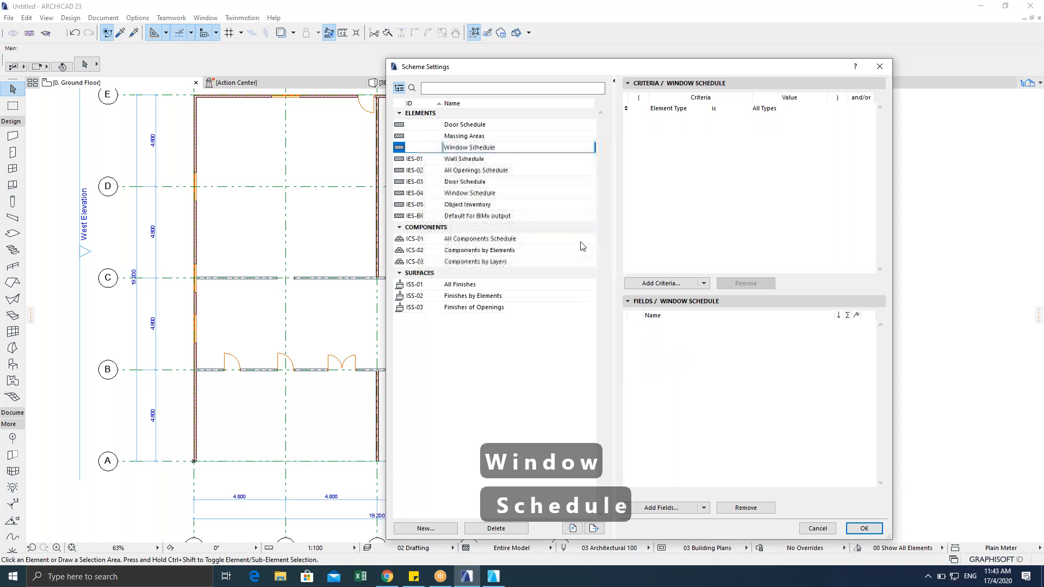
Step: Set the Window Schedule scheme's Element Type criterion to Window
click(761, 111)
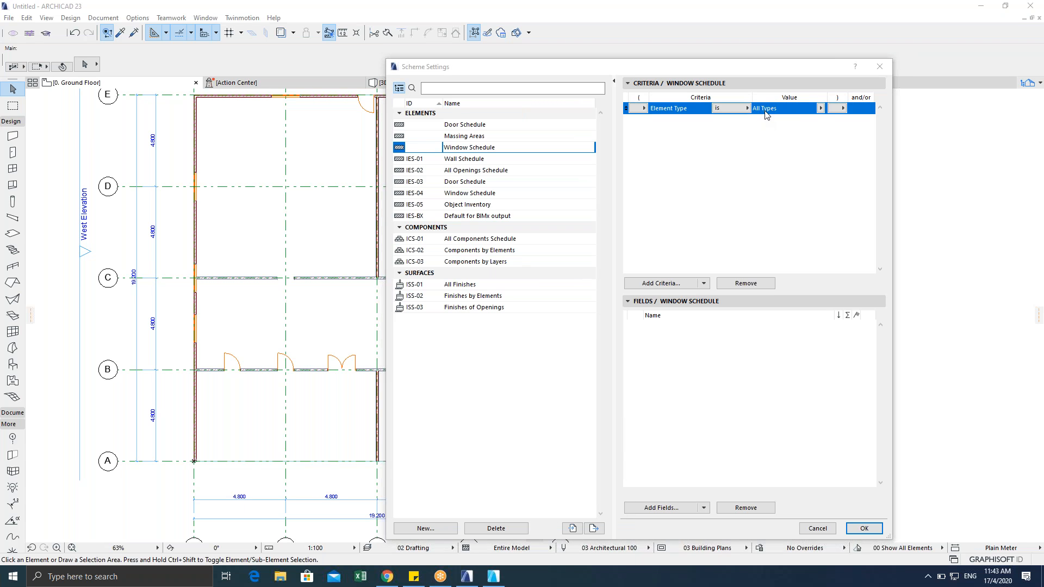
click(820, 108)
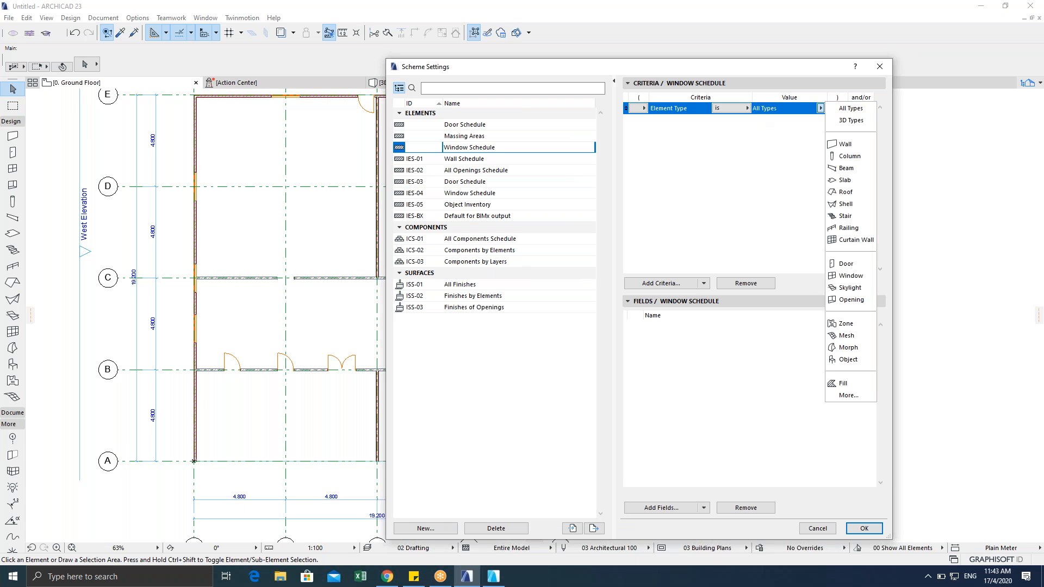
click(858, 276)
click(760, 196)
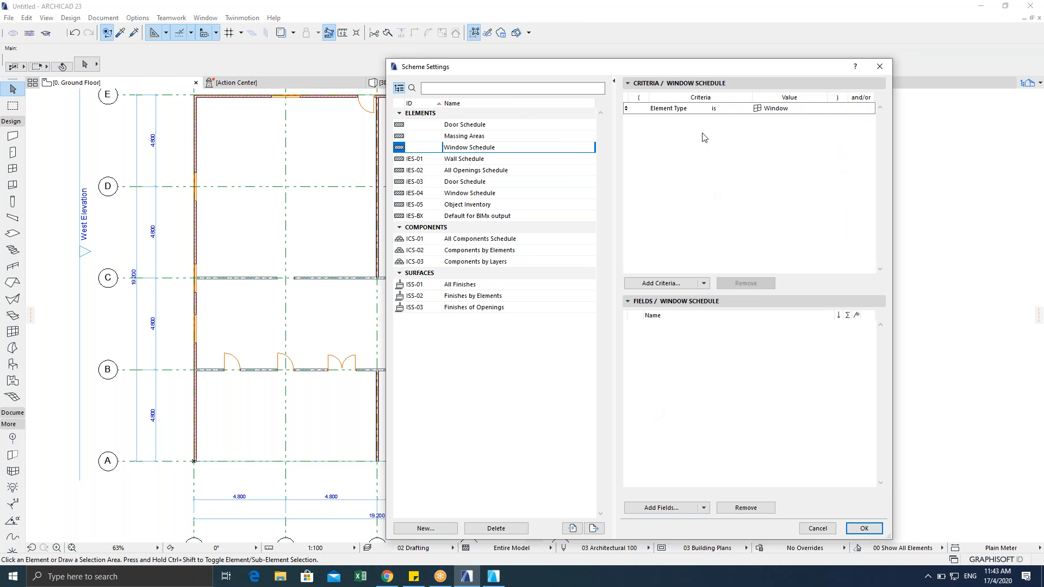
drag(743, 71, 876, 41)
click(946, 79)
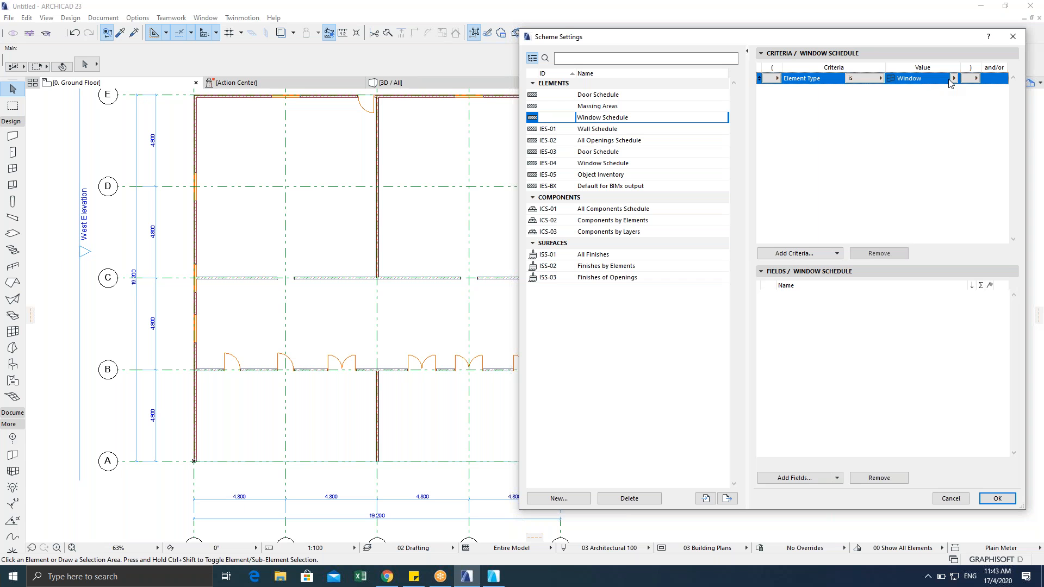
click(953, 79)
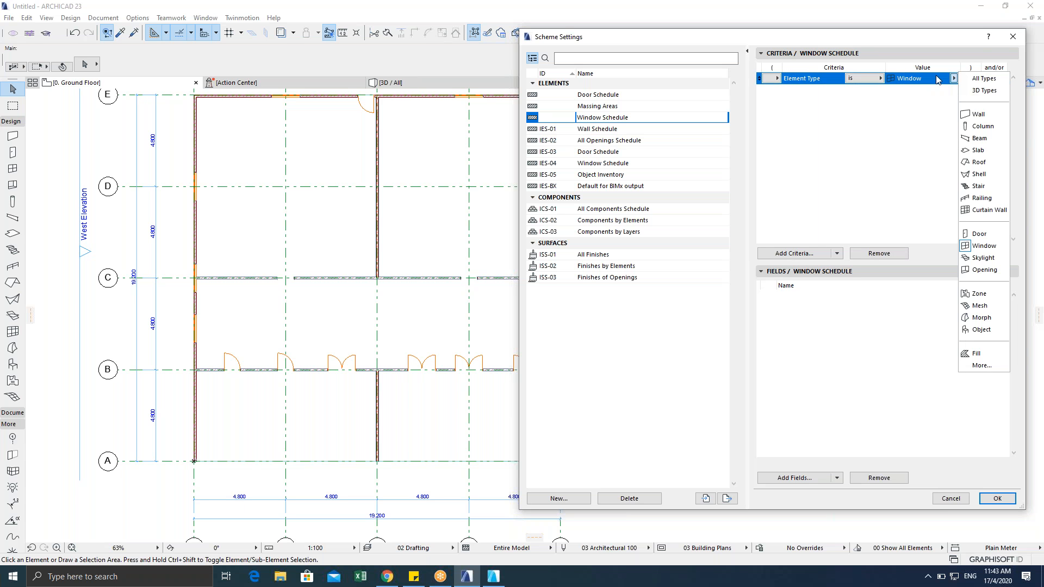
click(934, 80)
click(796, 405)
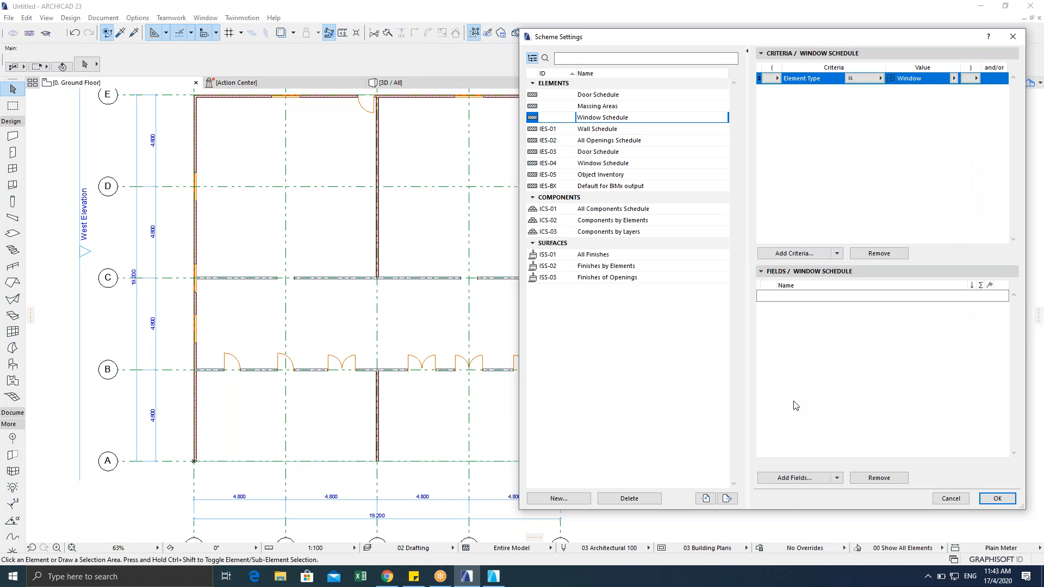
Step: Add the general 3D Front View field to the Window Schedule scheme
click(795, 479)
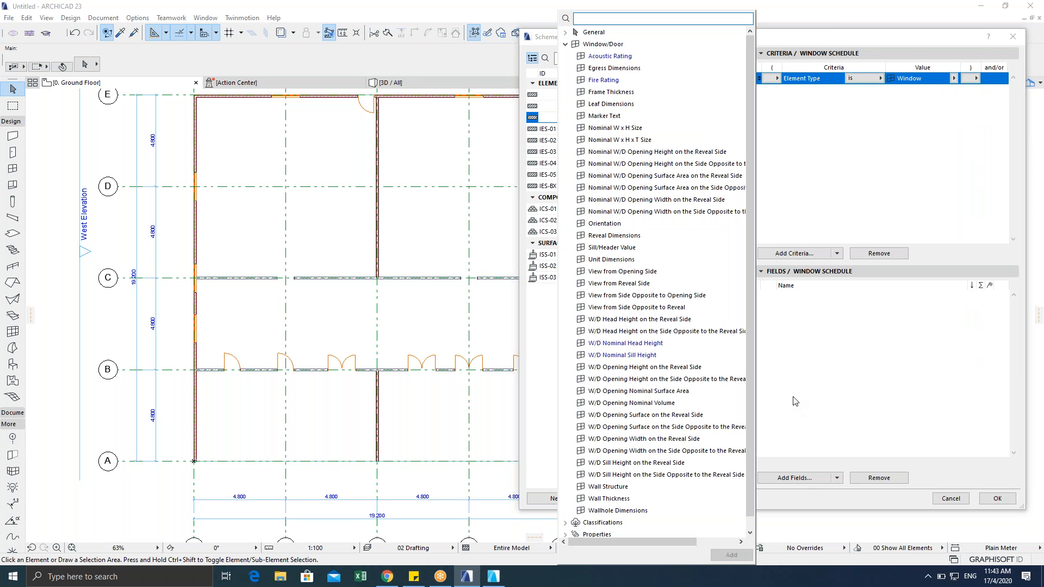
click(566, 44)
click(563, 33)
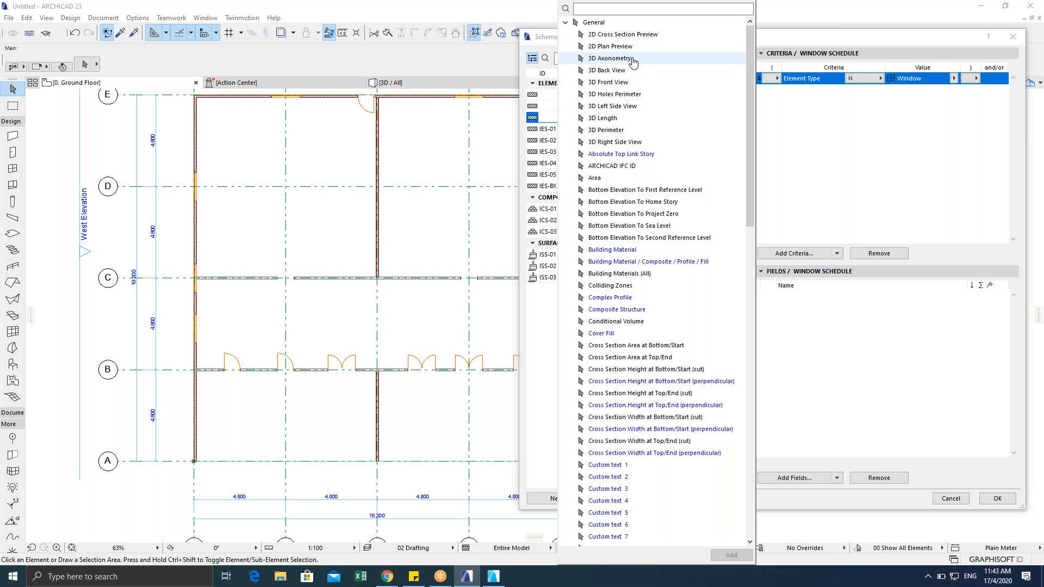
double_click(631, 82)
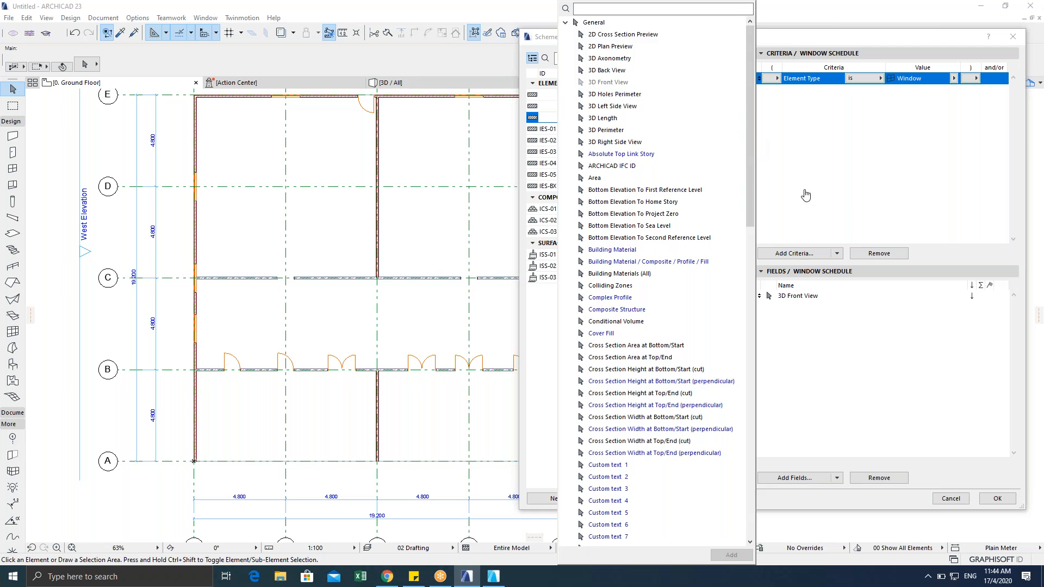
key(Escape)
drag(666, 38, 672, 59)
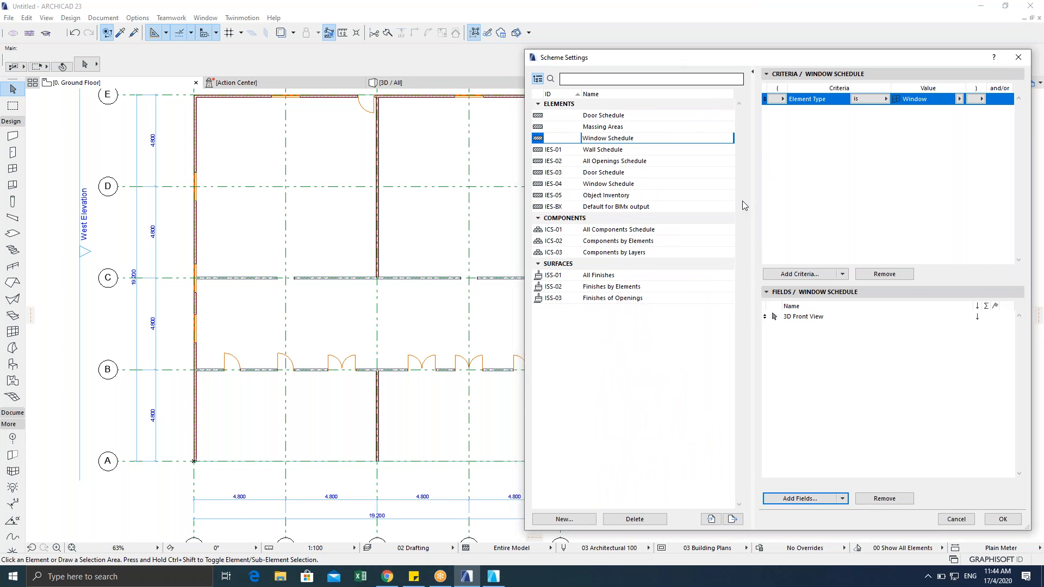
Step: Search the available fields for "id", add Element ID to the Window Schedule scheme, and clear the search
click(799, 498)
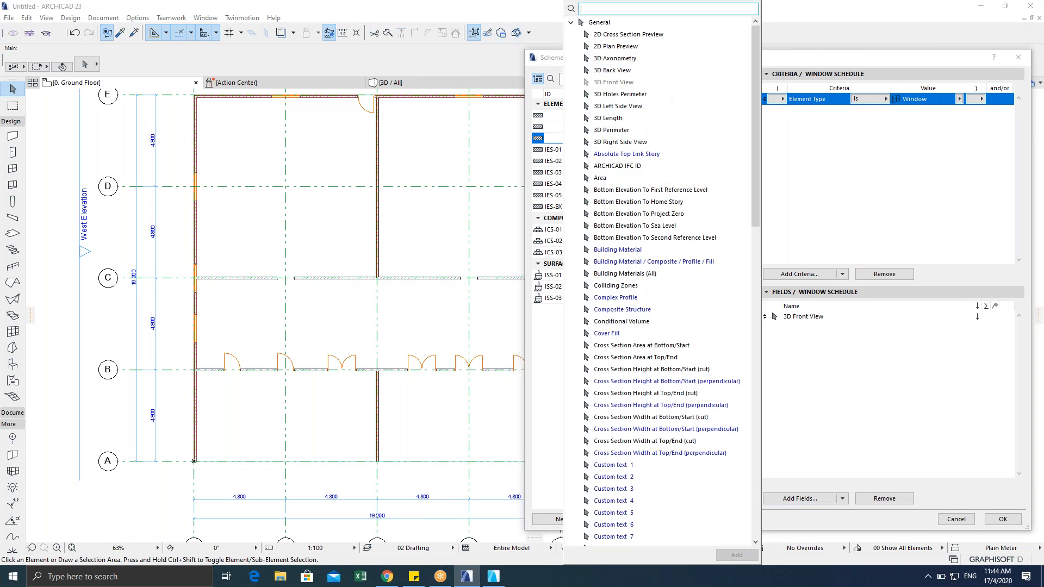
text(id)
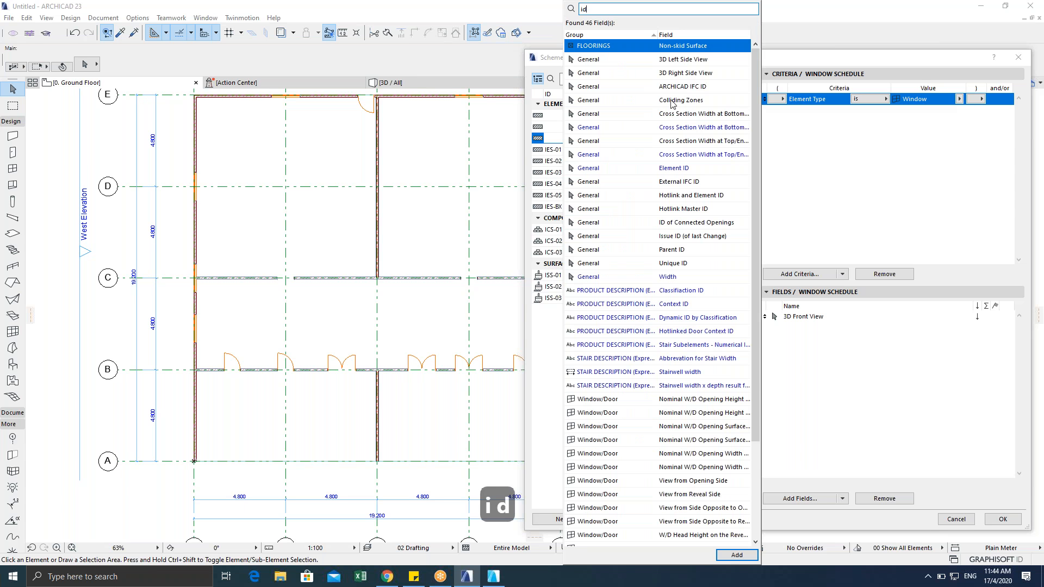
double_click(688, 169)
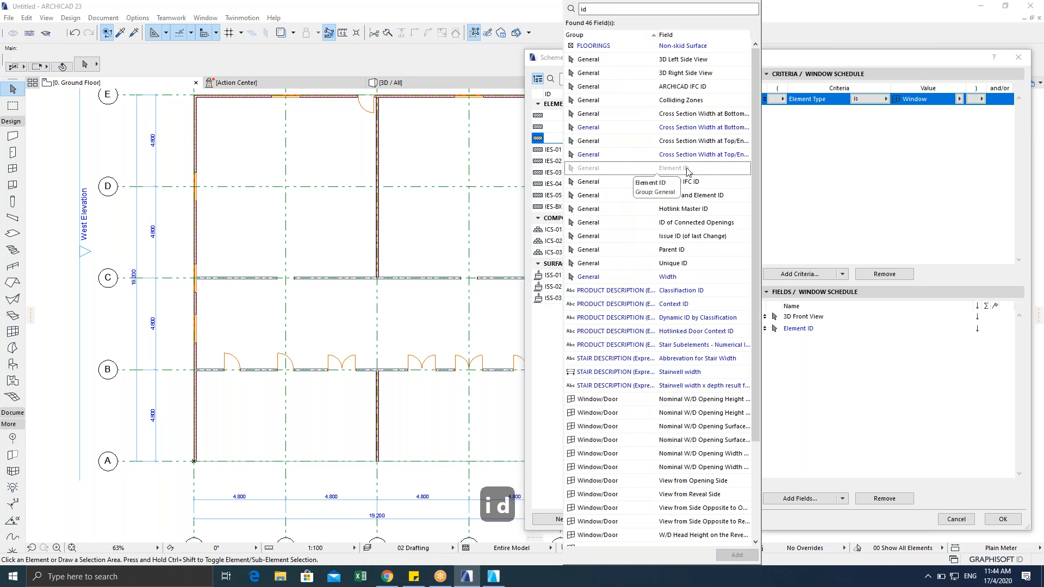
click(658, 10)
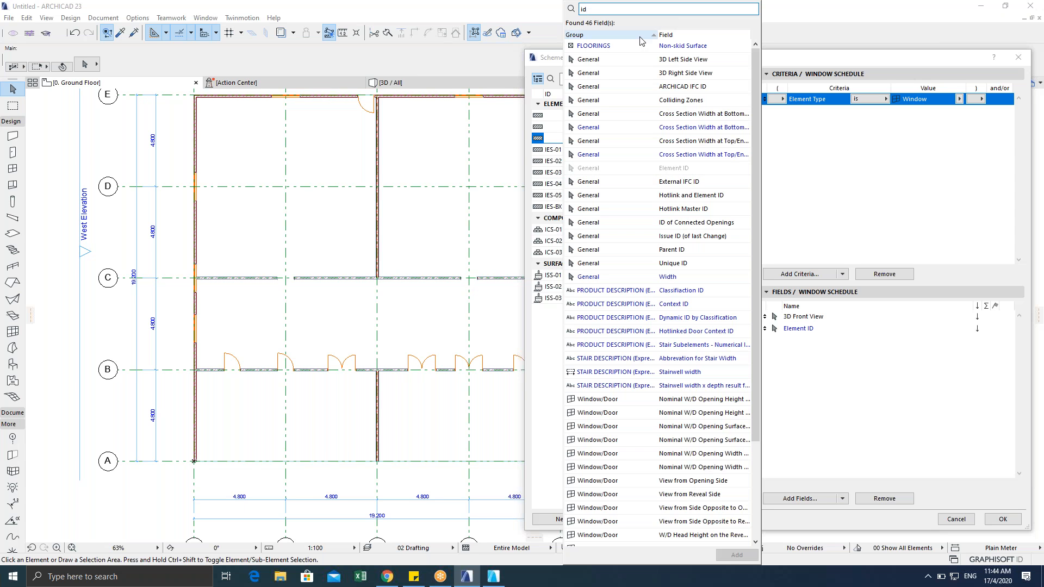
key(BackSpace)
key(BackSpace)
key(BackSpace)
key(BackSpace)
key(BackSpace)
key(BackSpace)
key(BackSpace)
key(BackSpace)
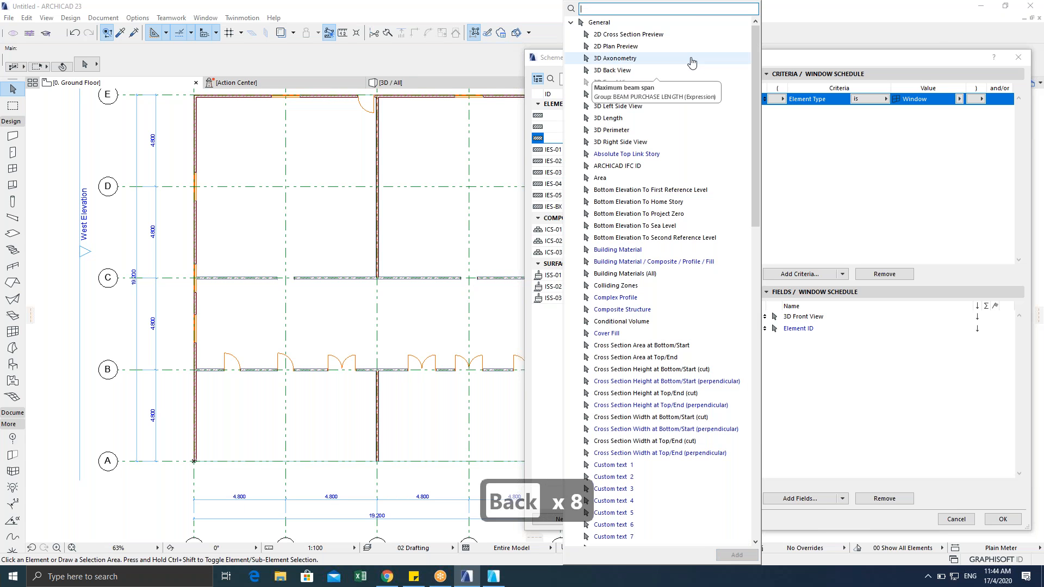
key(BackSpace)
key(BackSpace)
key(BackSpace)
key(BackSpace)
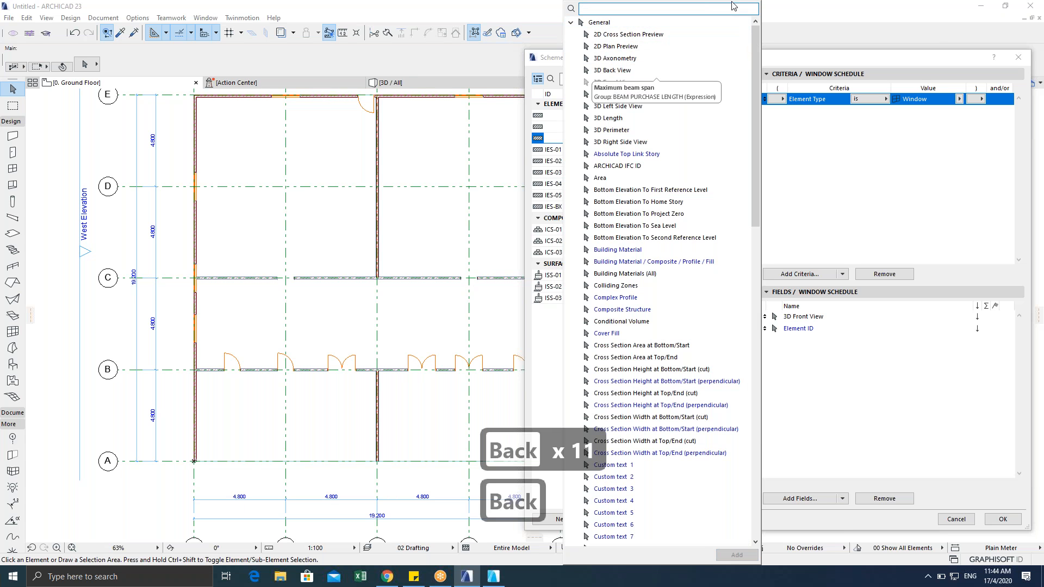
click(819, 210)
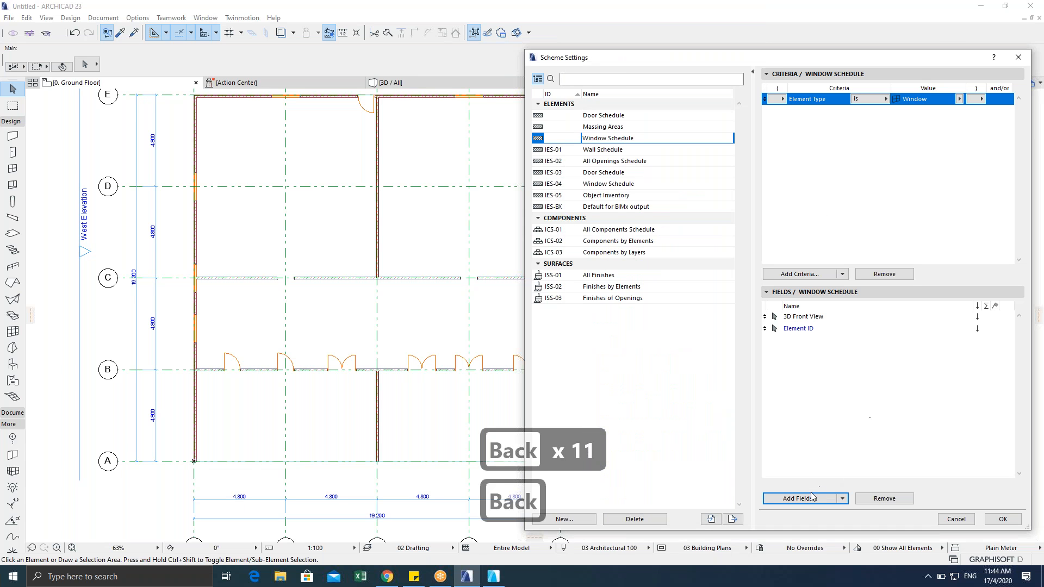
Step: Add the Window/Door field Nominal W x H Size to the Window Schedule scheme
click(800, 498)
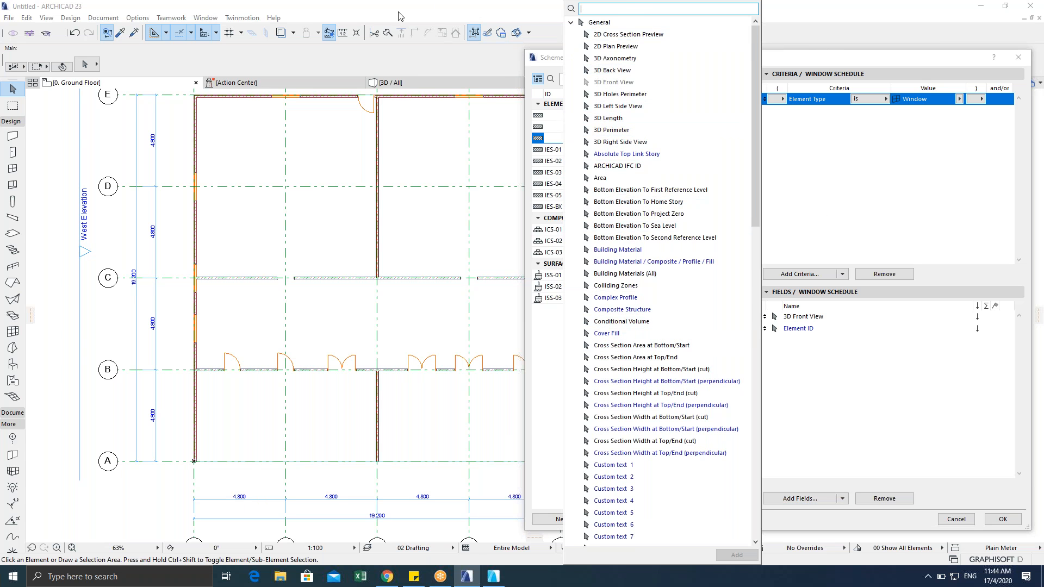
click(320, 22)
click(799, 498)
click(571, 22)
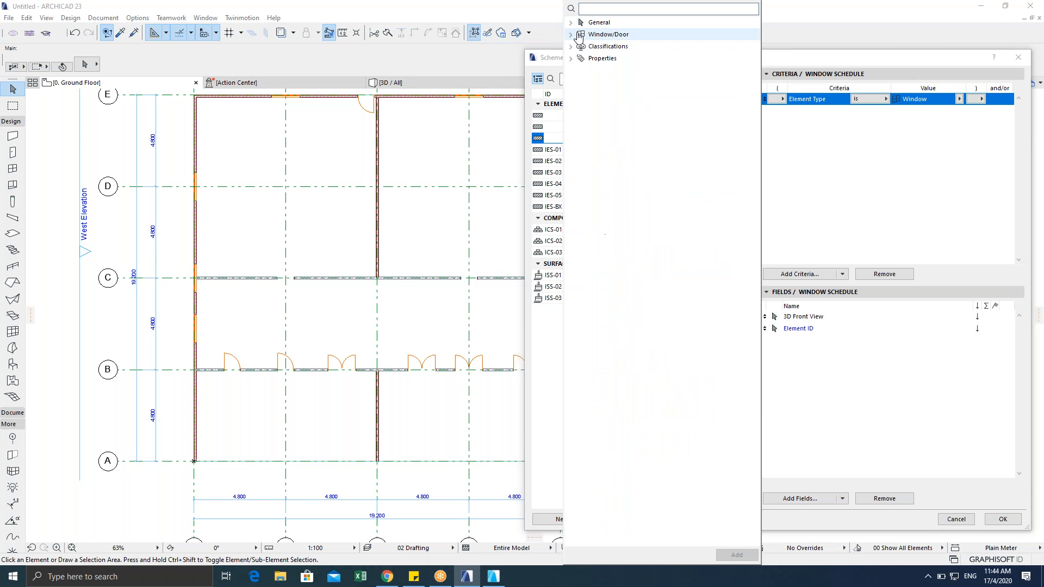
click(571, 34)
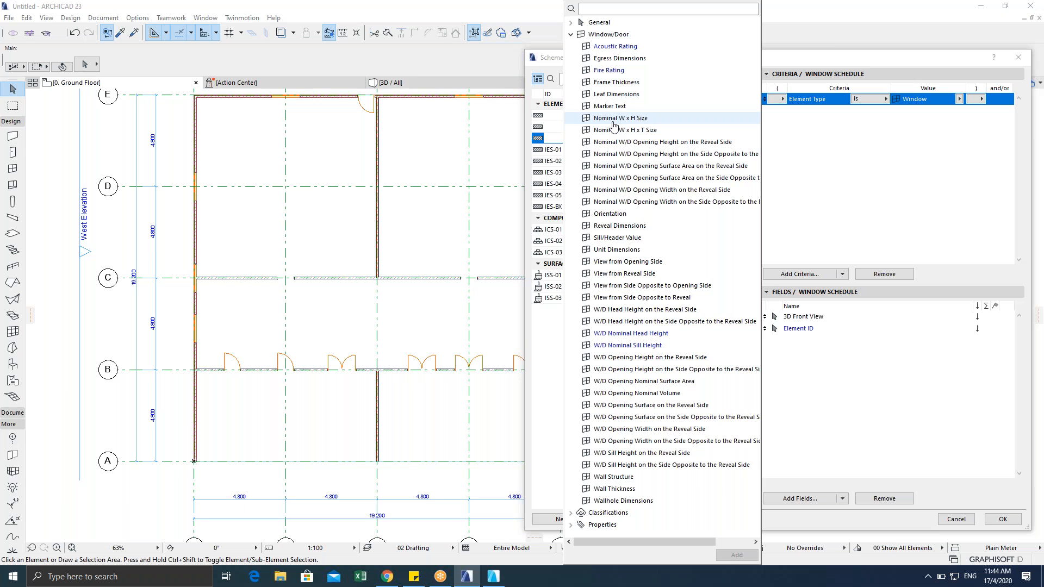
double_click(613, 122)
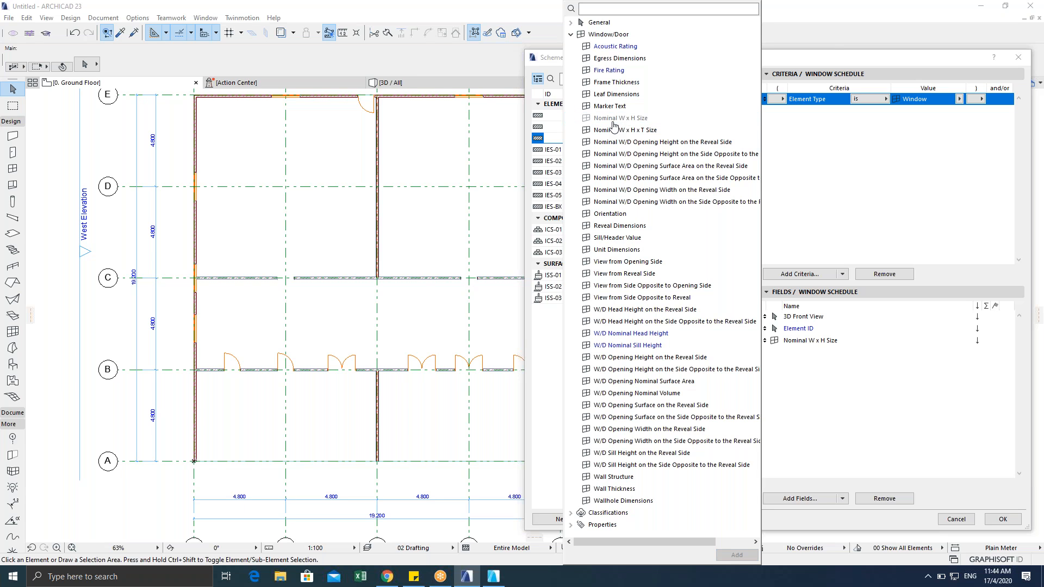
Step: Find and add the Quantity field to the Window Schedule scheme and accept the scheme settings
click(594, 9)
text(quanti)
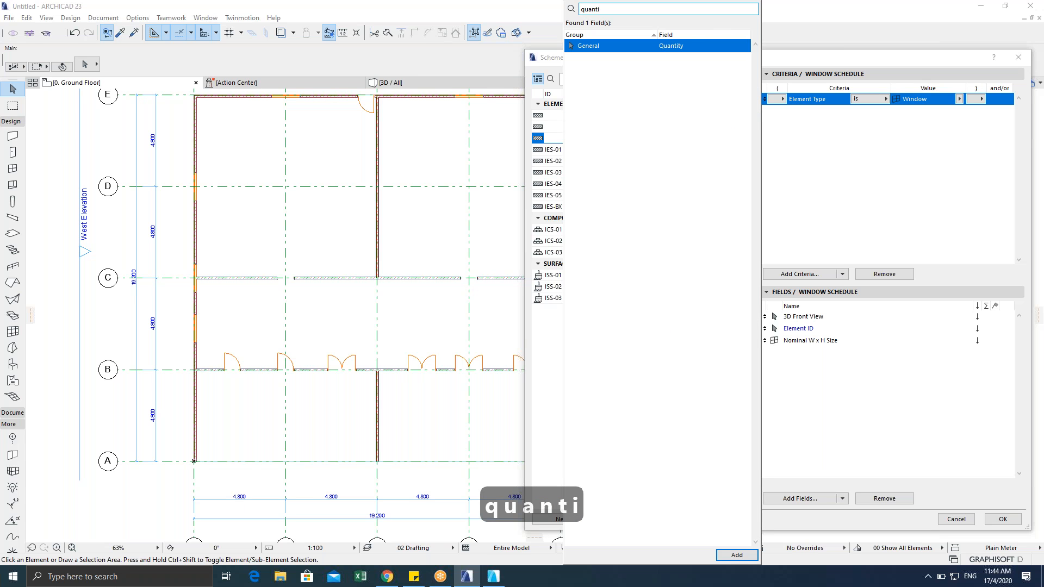
double_click(686, 49)
click(802, 193)
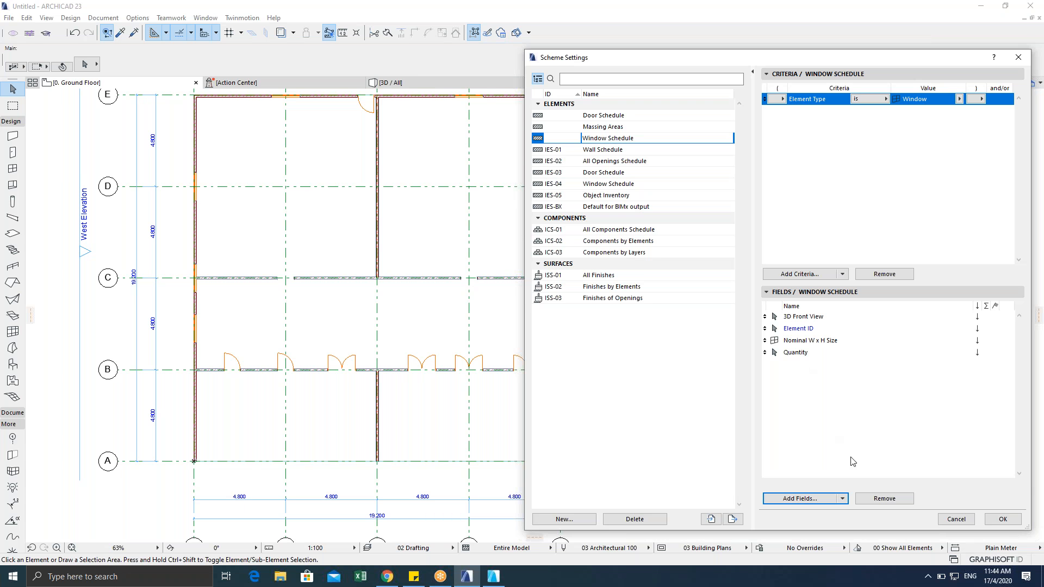
click(1003, 520)
Step: Open the new Window Schedule from the project map and arrange its records by columns
click(1027, 83)
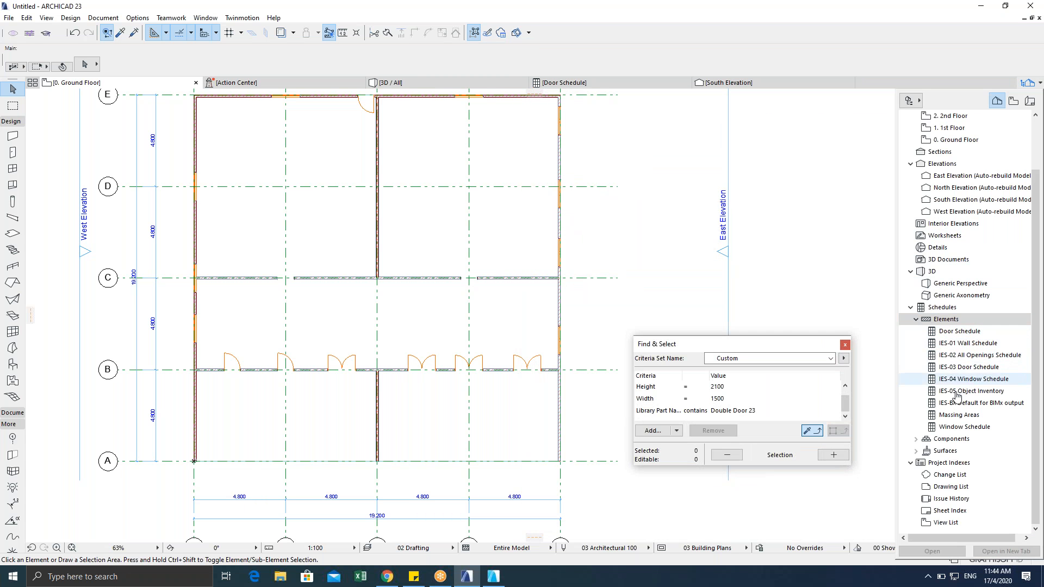
double_click(952, 427)
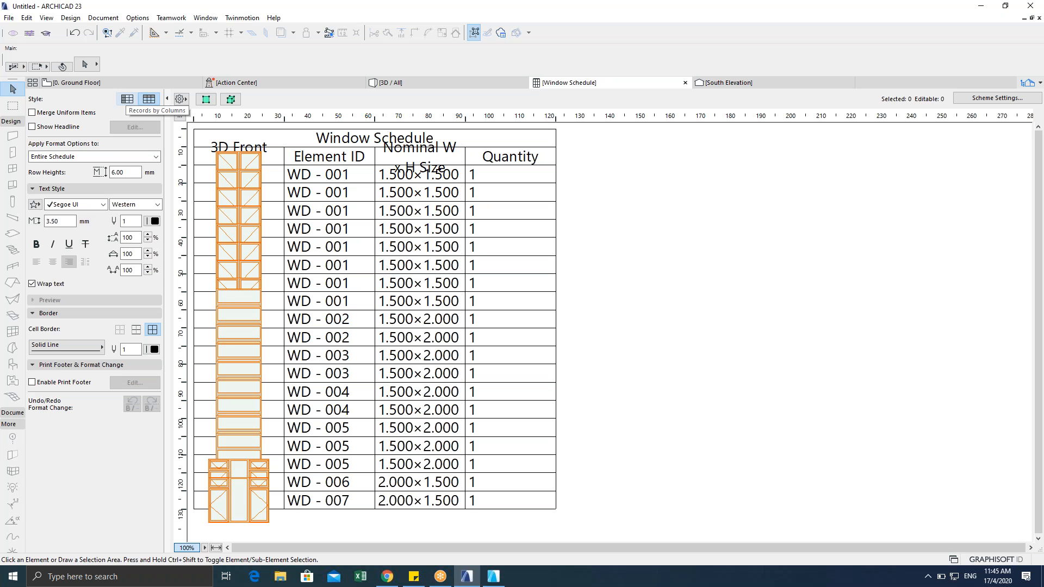
click(126, 99)
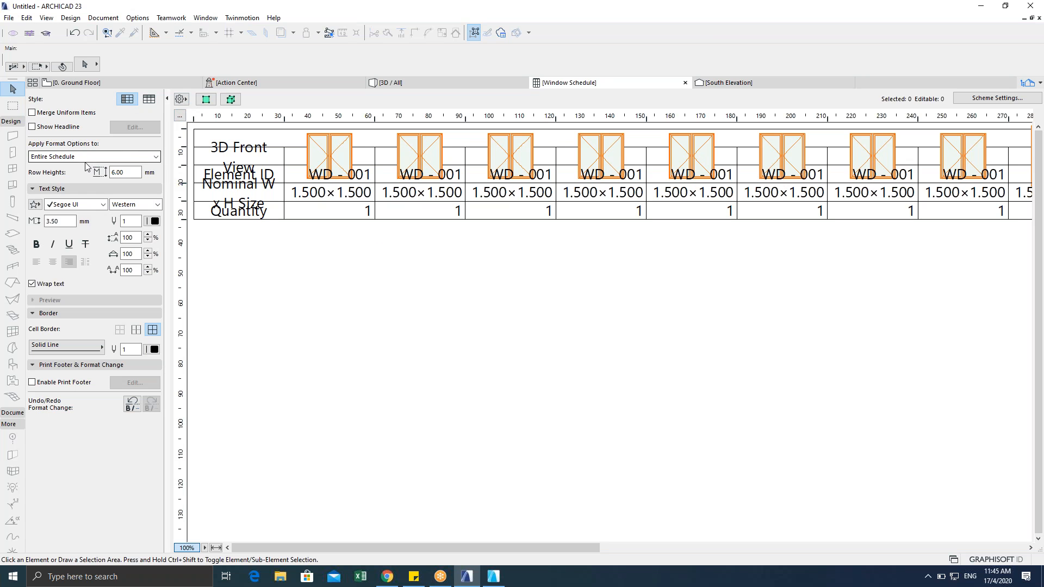
Step: Resize all of the Window Schedule's columns and rows to fit their content
click(181, 115)
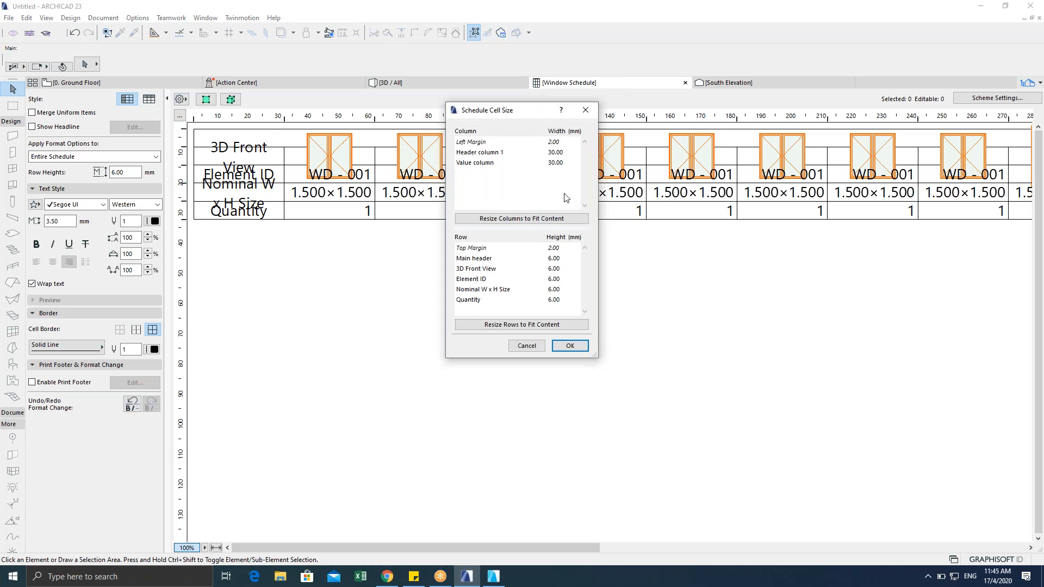
click(521, 325)
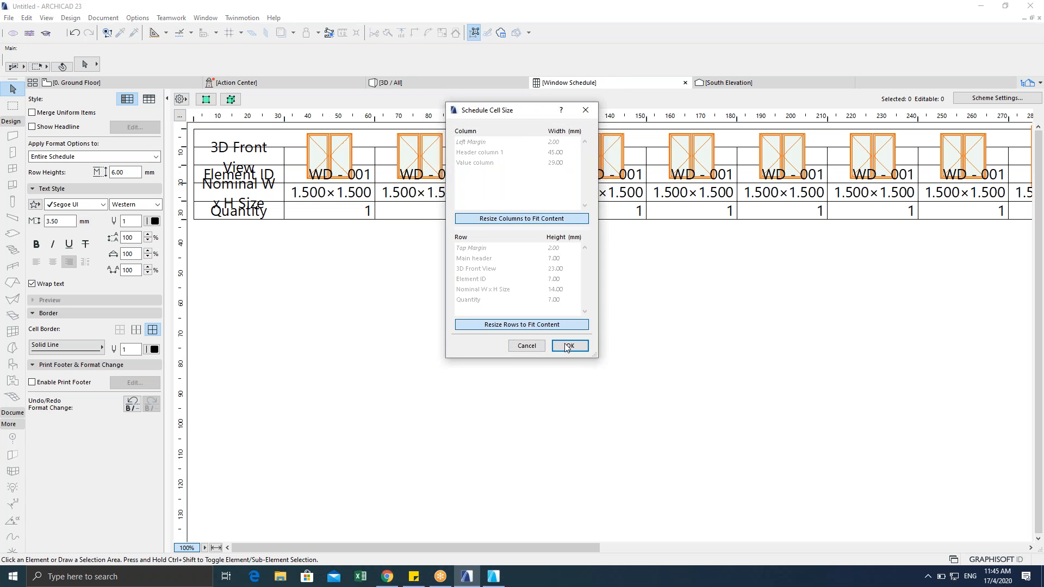
click(569, 346)
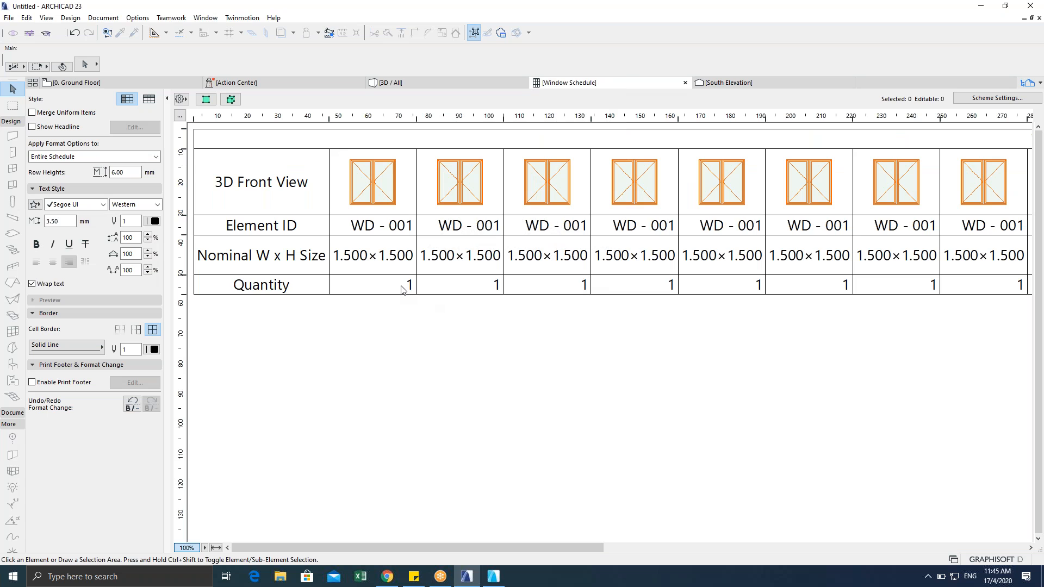
Step: Compare the Window Schedule with and without merging of uniform items, and leave Merge Uniform Items enabled
click(34, 113)
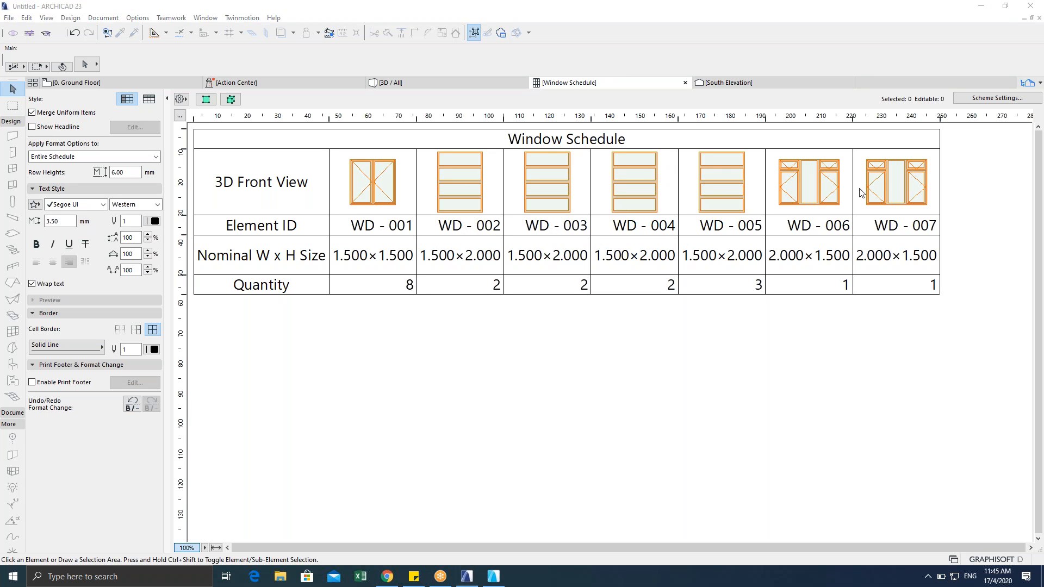
click(32, 113)
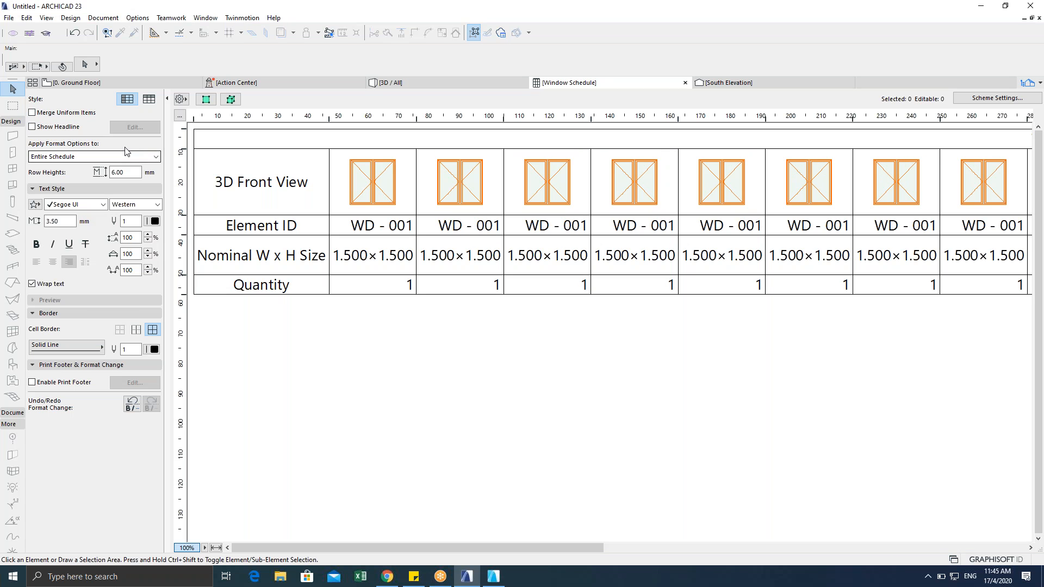
click(32, 113)
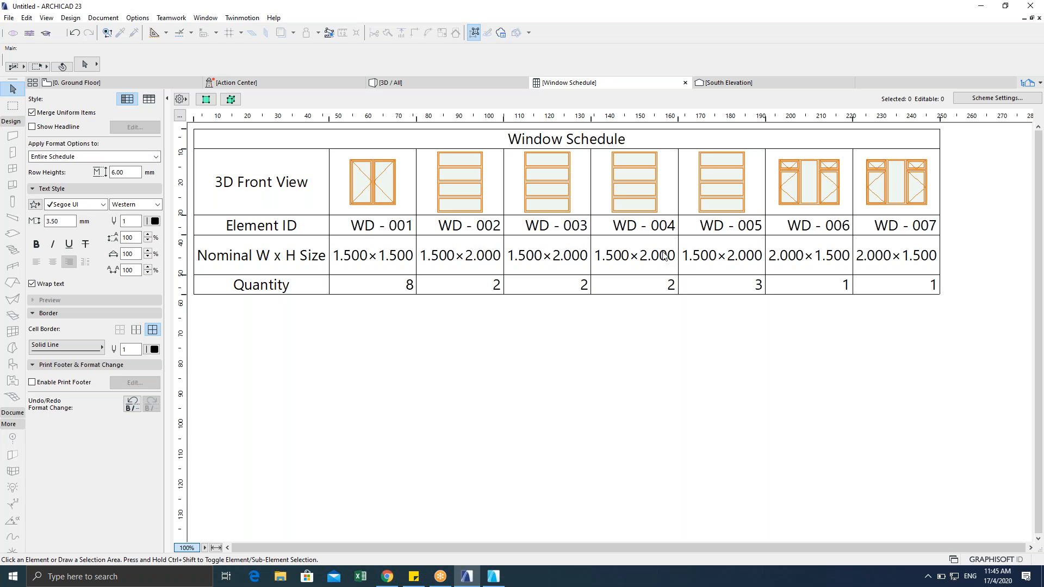
Step: Give all the 1.500×2.000 windows in the Window Schedule the Element ID WD - 002
click(484, 225)
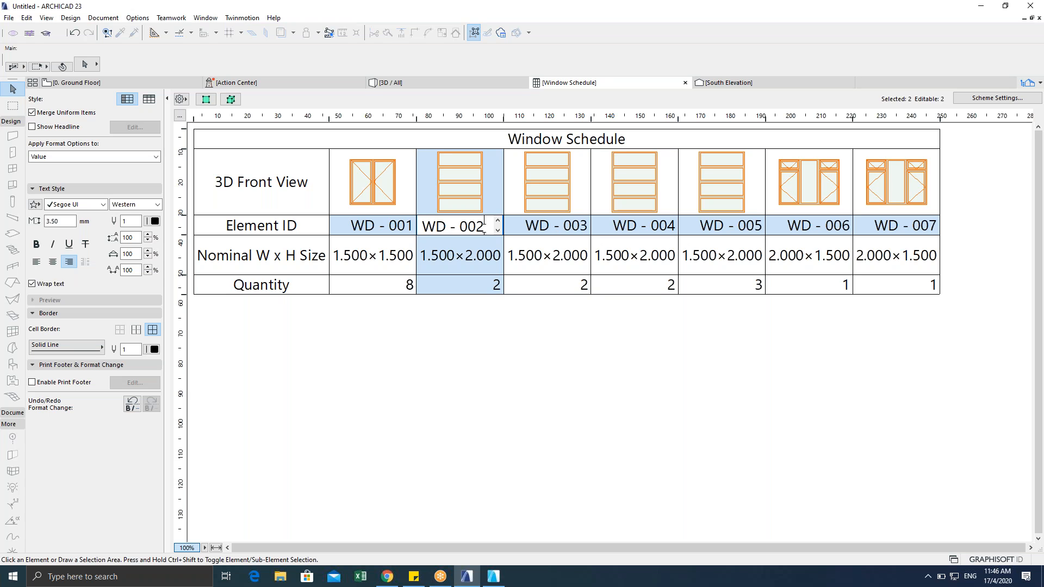
click(568, 229)
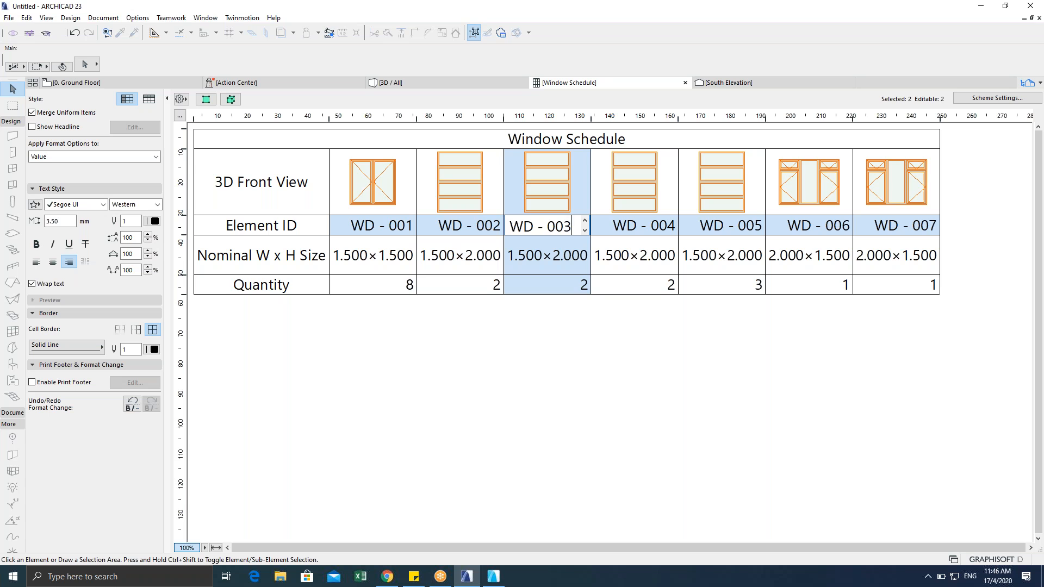
key(BackSpace)
text(2)
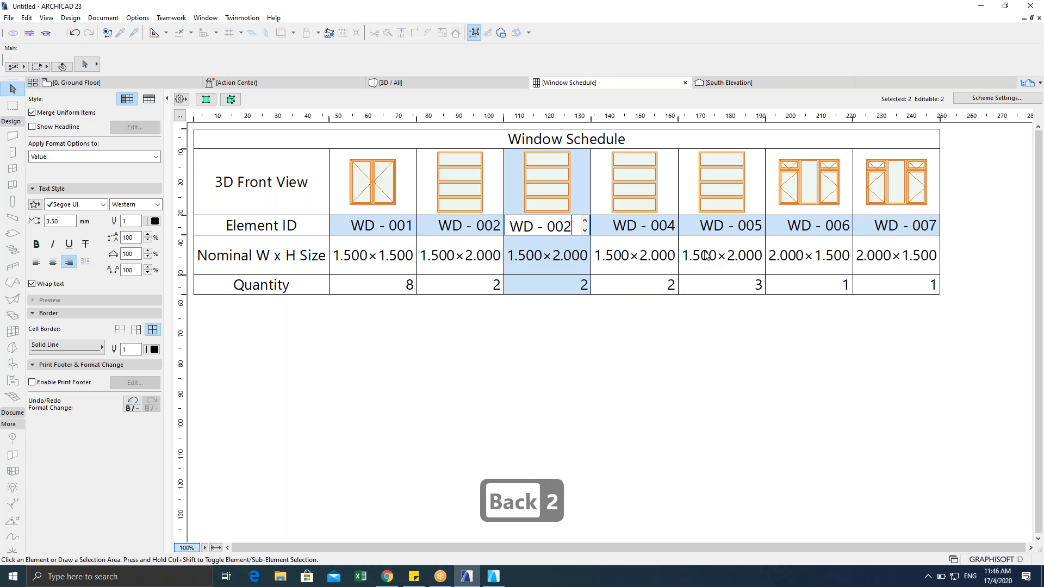
click(663, 226)
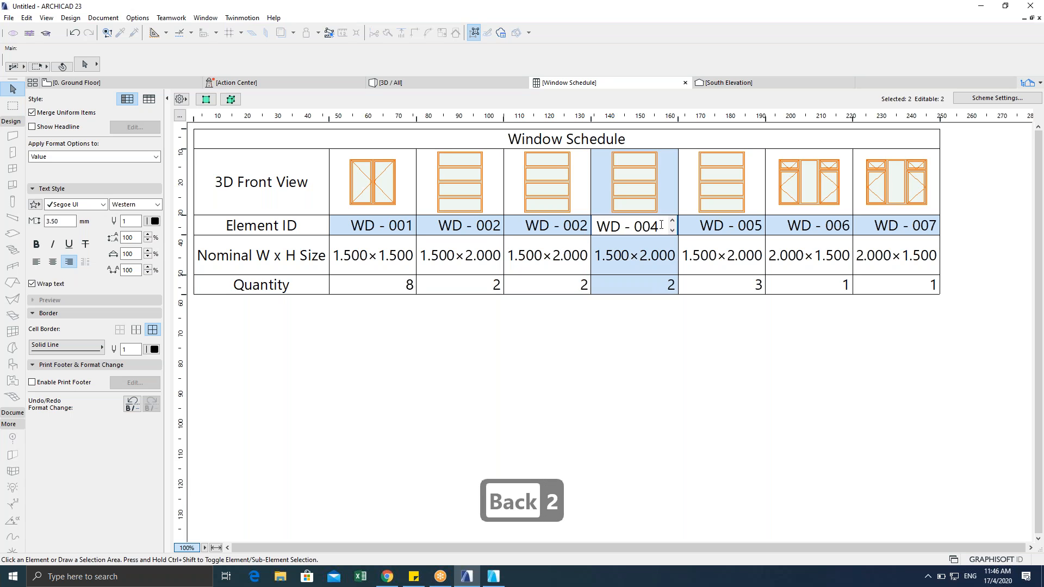
key(BackSpace)
text(2)
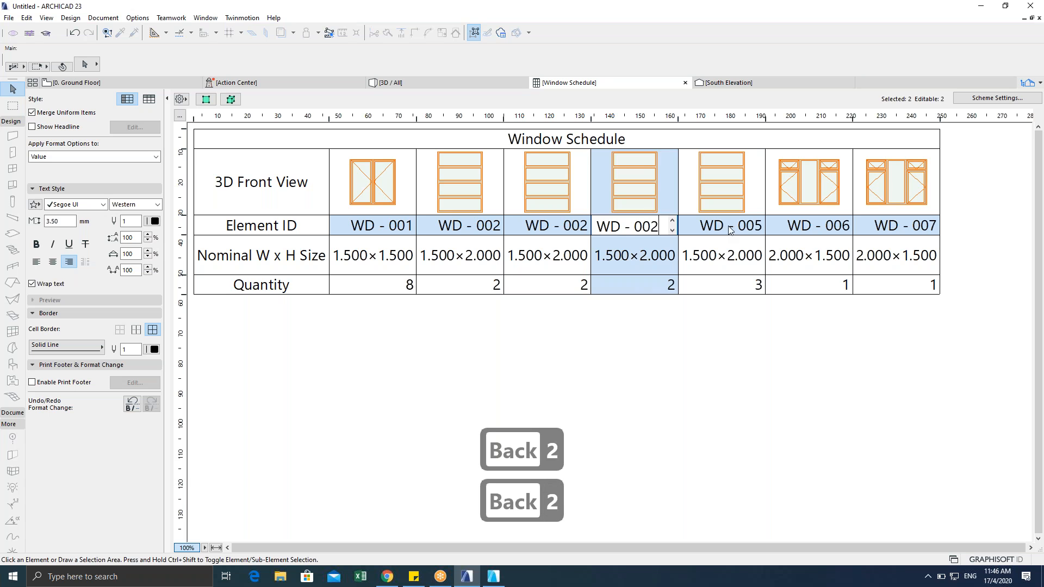
click(730, 228)
key(BackSpace)
text(3)
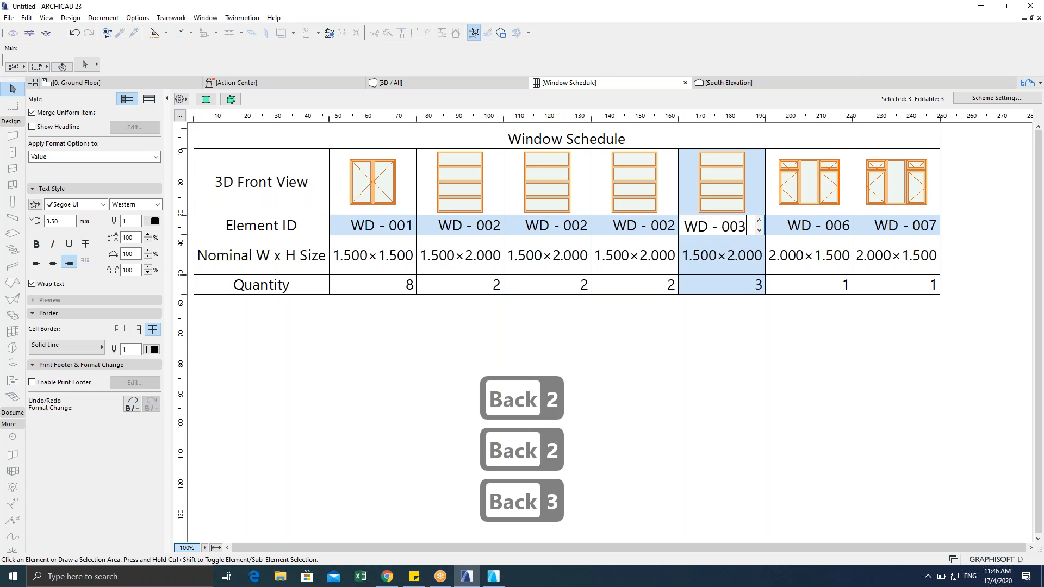
key(BackSpace)
text(2)
Step: Give both 2.000×1.500 windows in the Window Schedule the Element ID WD - 003
click(829, 226)
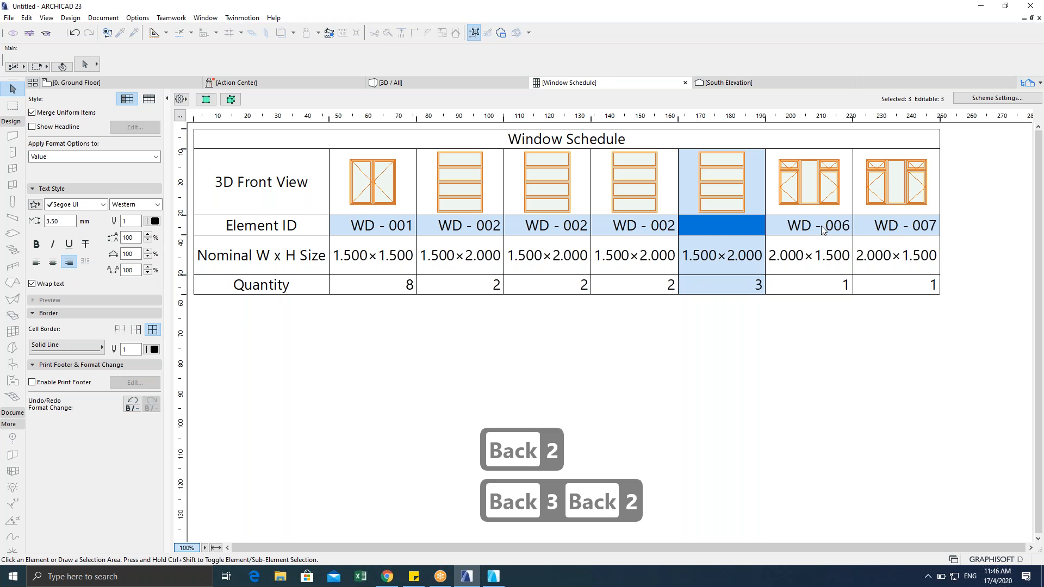
key(BackSpace)
text(3)
click(920, 227)
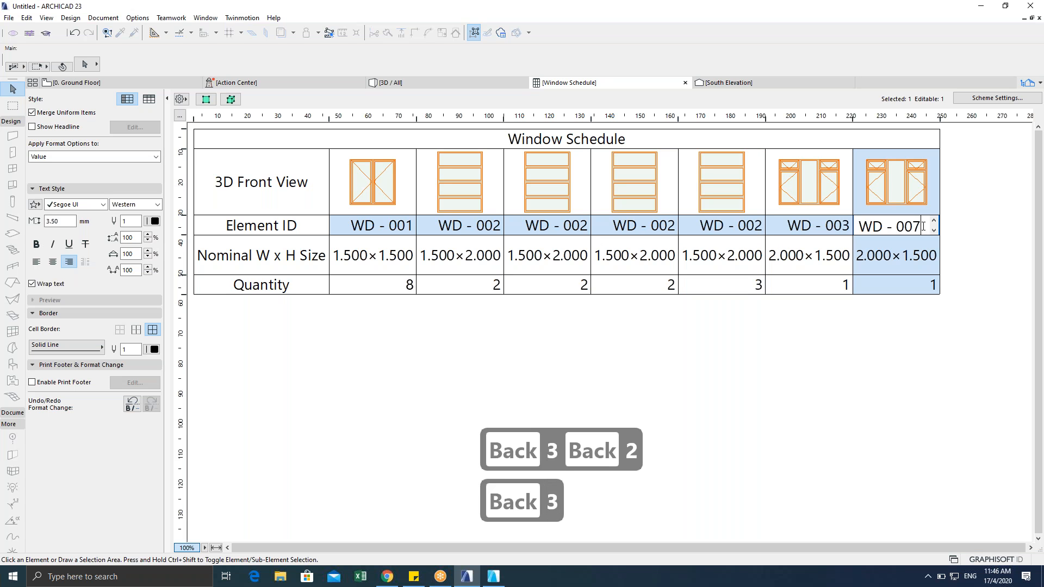
key(BackSpace)
text(3)
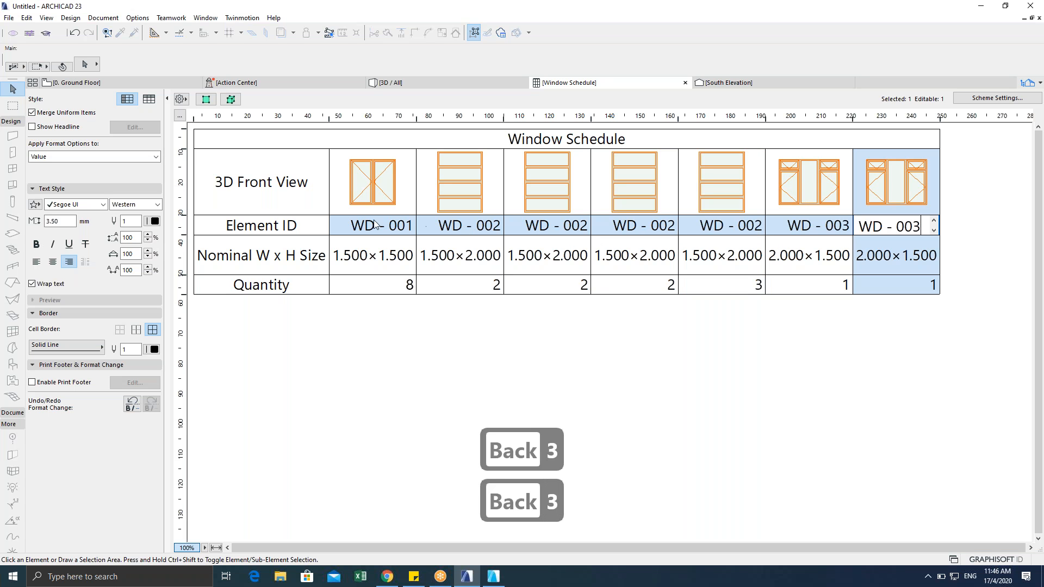
click(578, 341)
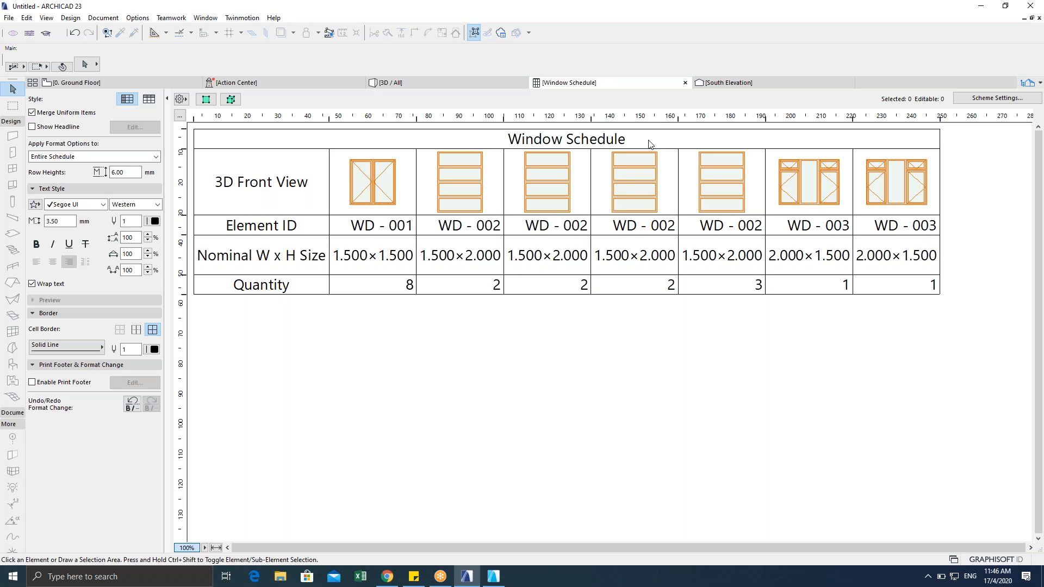
Step: Close the Window Schedule and reopen it from the project map so its records regroup by Element ID
click(685, 82)
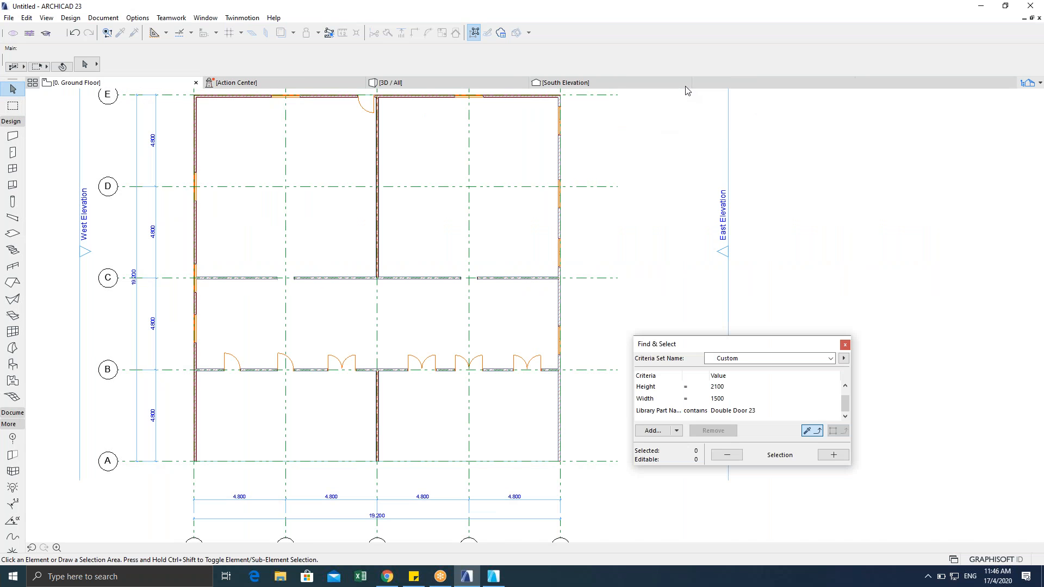
click(1028, 83)
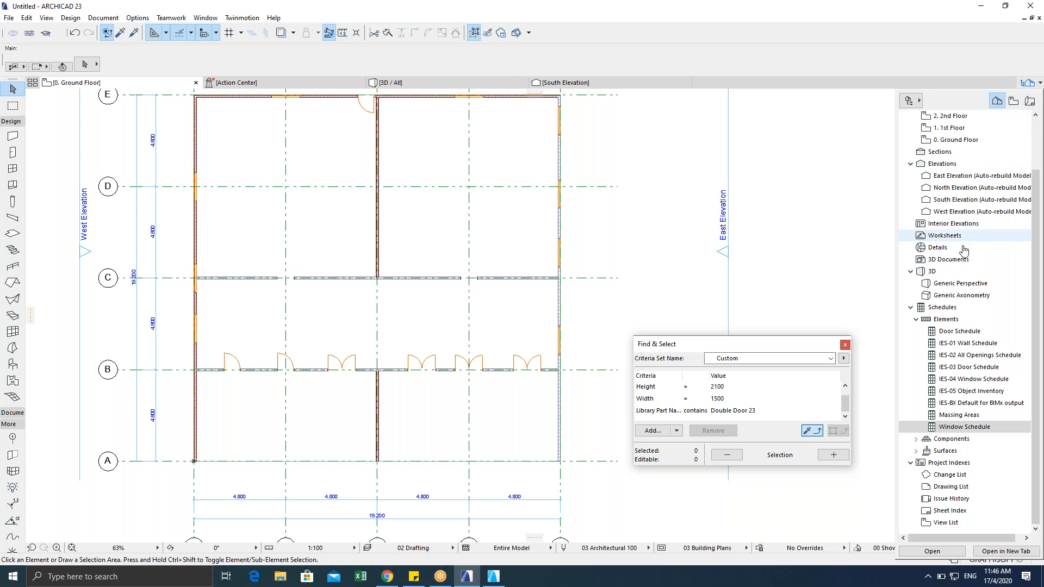
click(1029, 83)
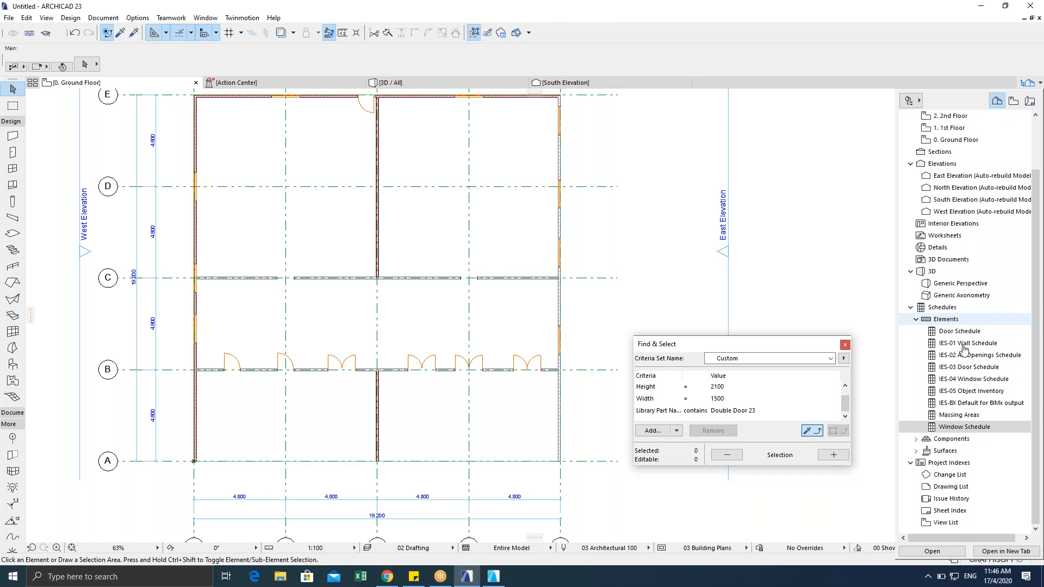
double_click(947, 428)
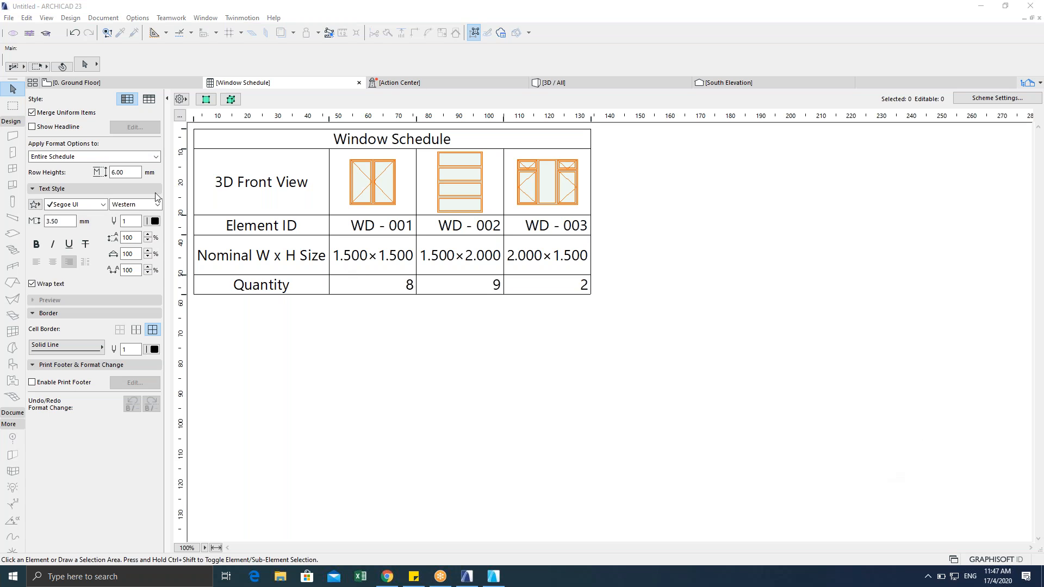
Step: Compare the regrouped Window Schedule with its unmerged records, keep Merge Uniform Items enabled, and review its scheme settings without changes
click(29, 114)
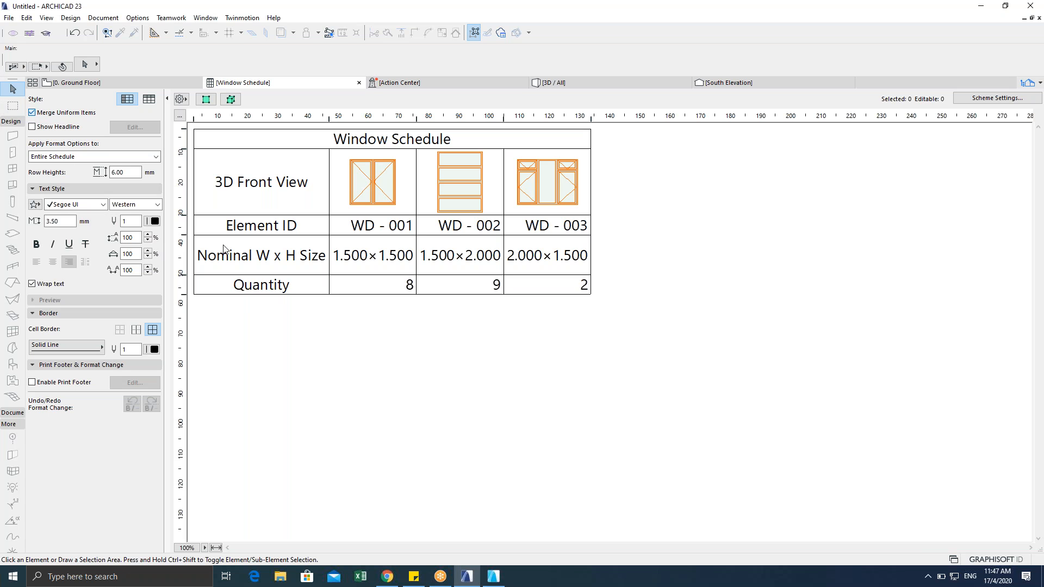
click(32, 112)
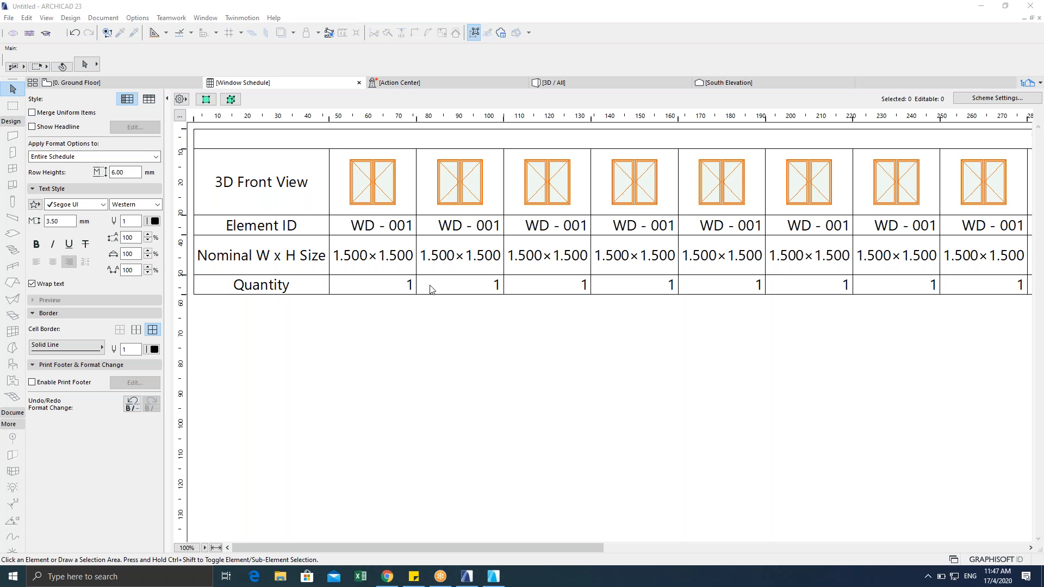
click(488, 545)
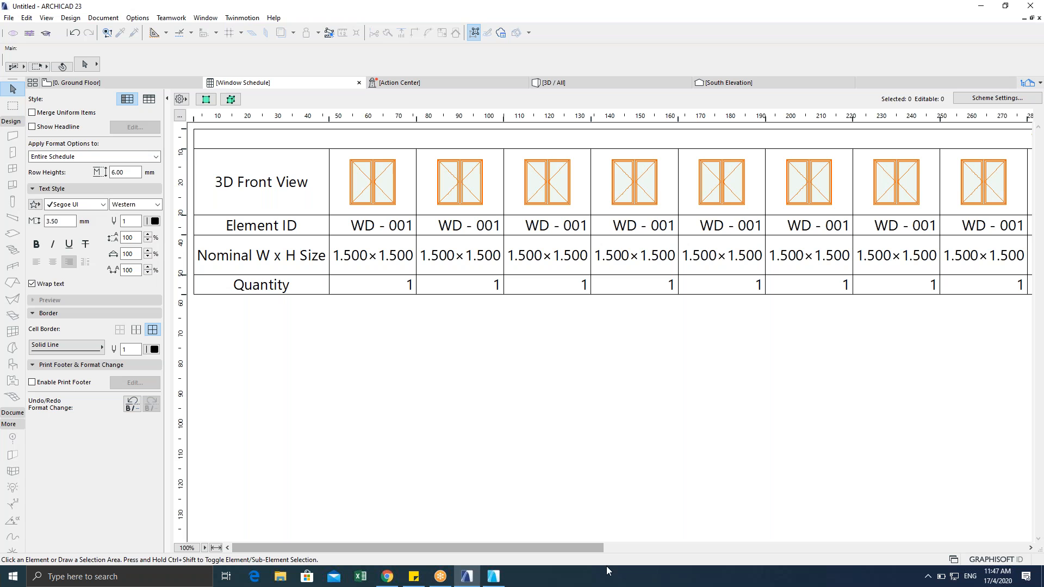
drag(536, 553, 472, 563)
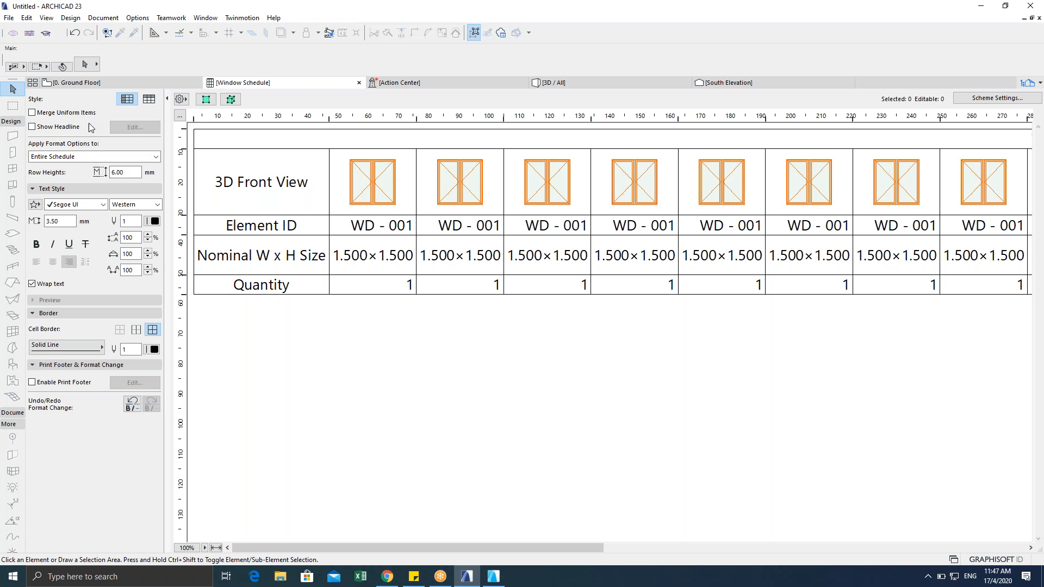
click(32, 113)
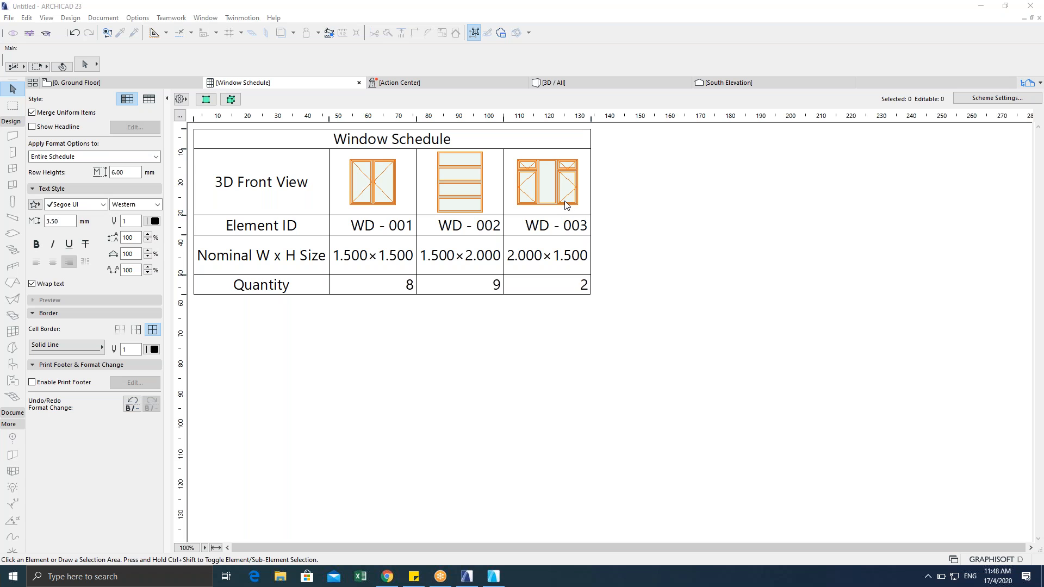
click(991, 100)
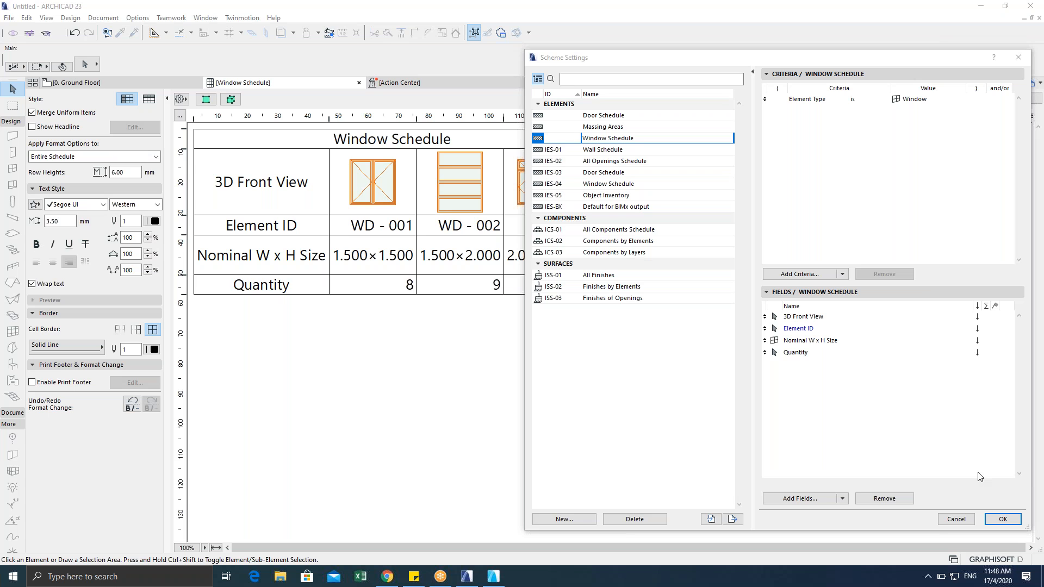
click(955, 519)
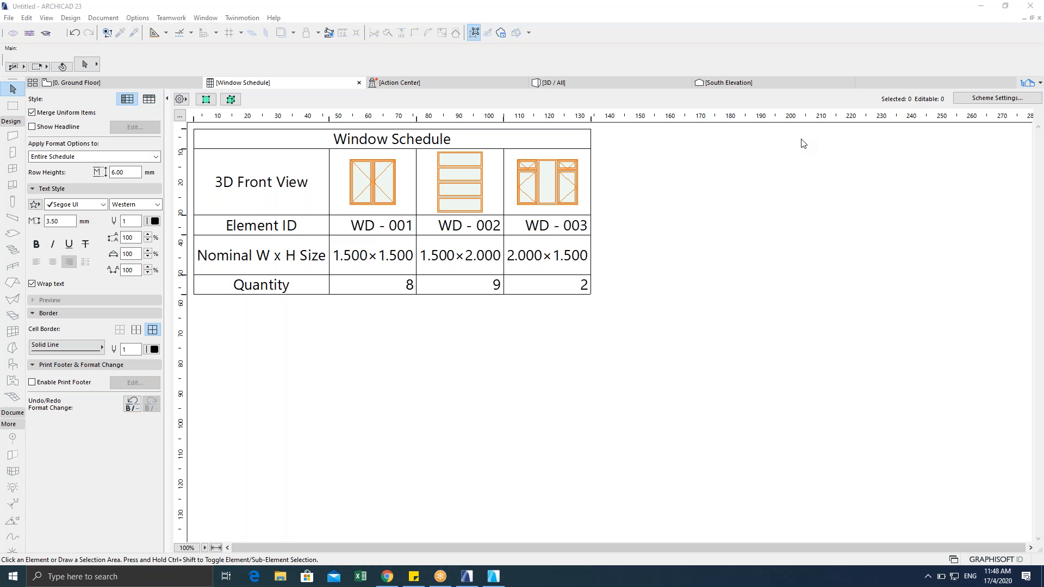
Step: Switch to the bungalow project in ARCHICAD 22 and apply the ARCH-LAYOUT ONLY layer combination to the ground floor plan
click(495, 576)
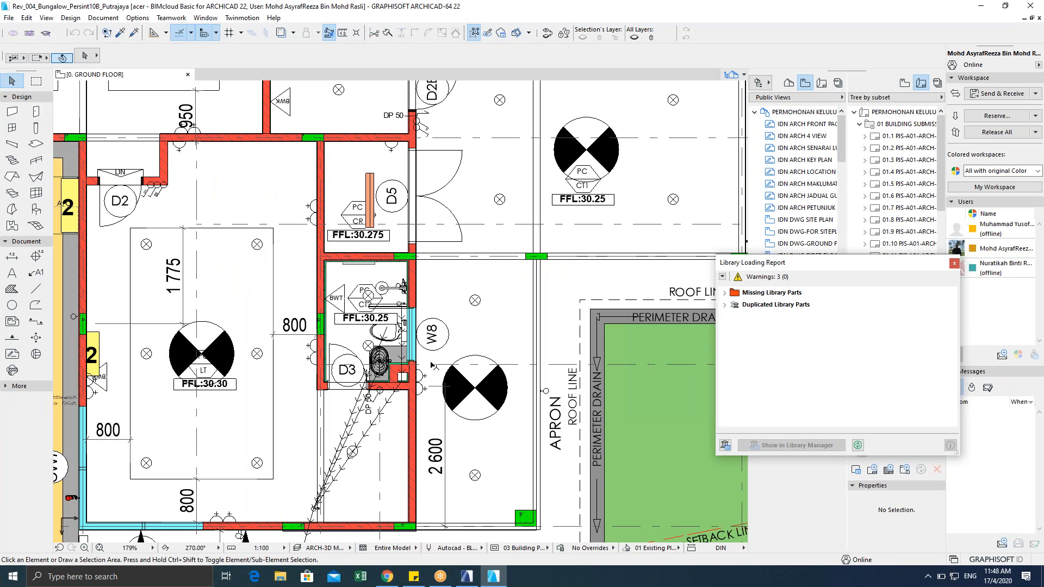
scroll(380, 302, down, 10)
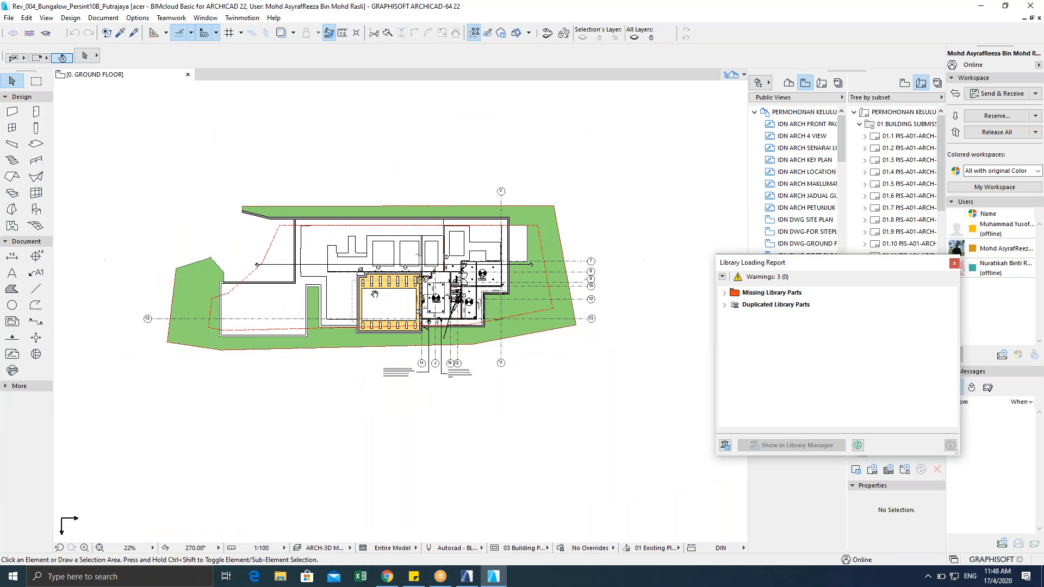
click(326, 548)
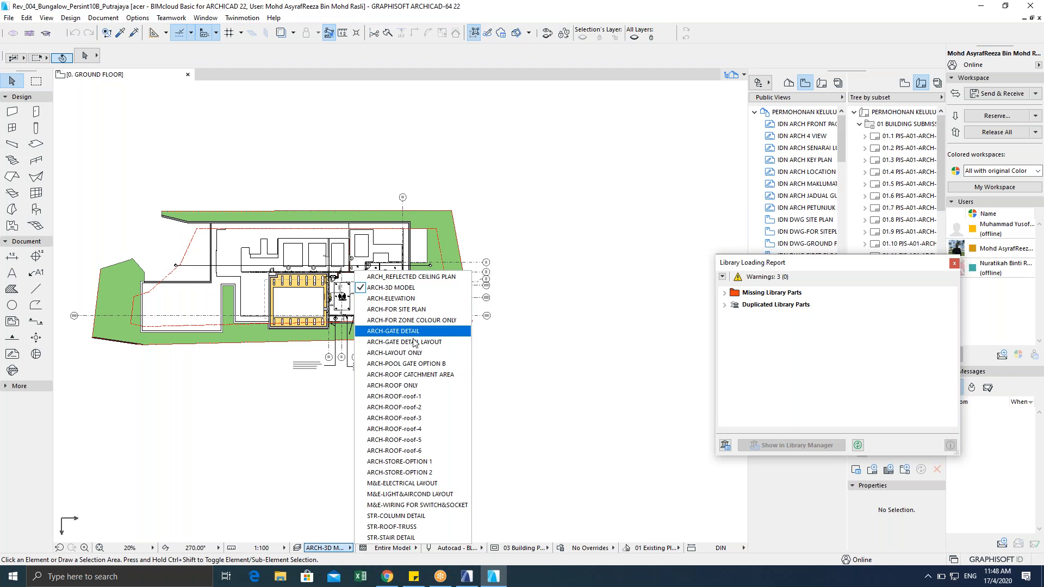
click(414, 353)
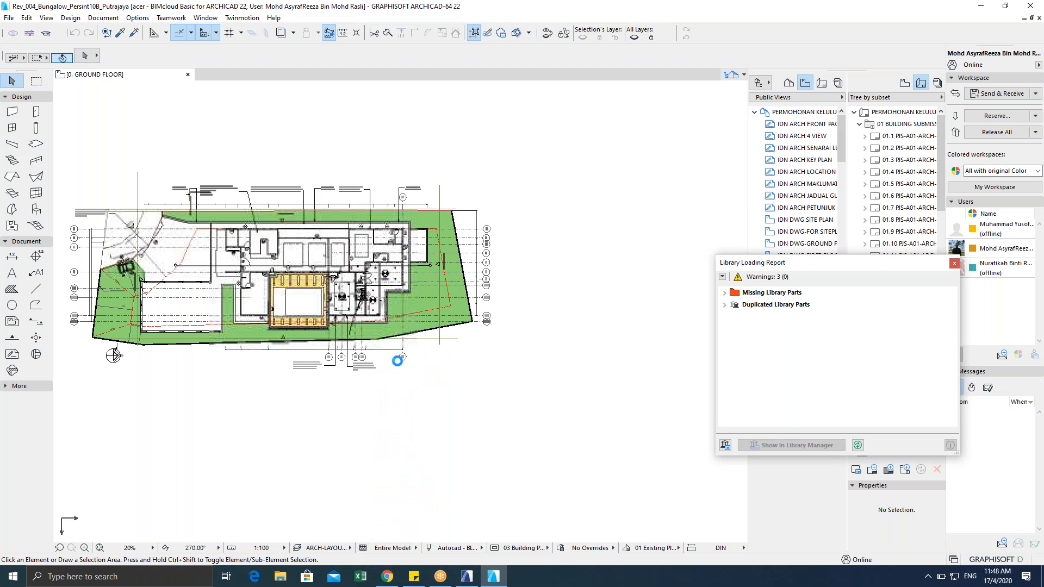
scroll(337, 307, up, 5)
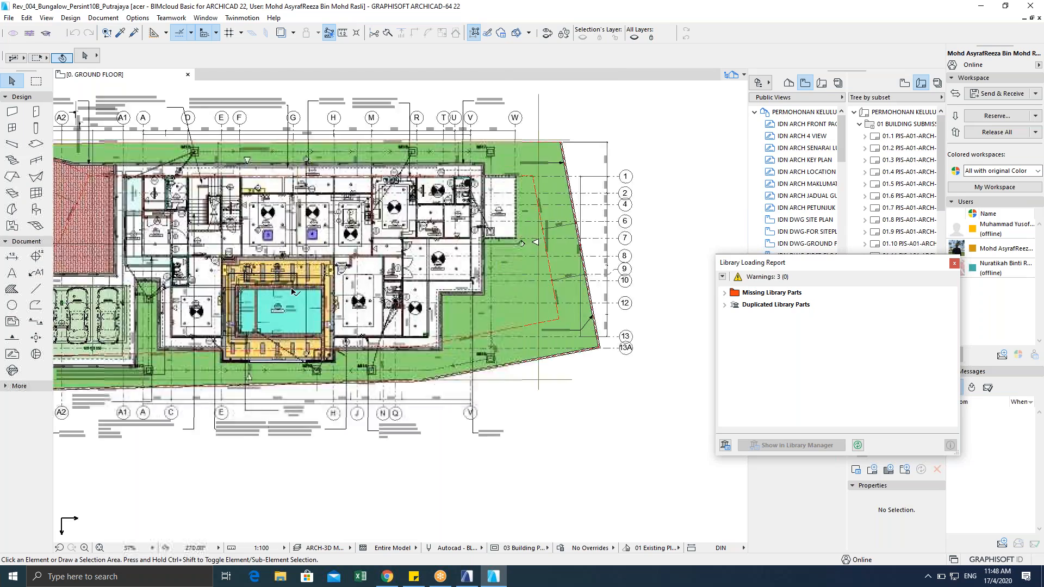
middle_drag(214, 280, 399, 332)
scroll(399, 331, up, 3)
scroll(399, 331, down, 3)
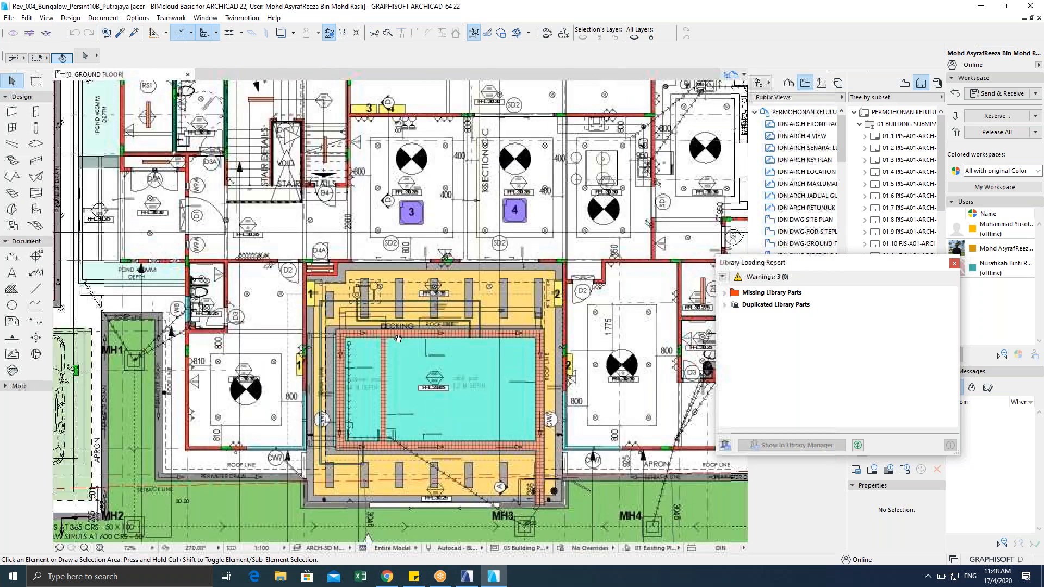
Step: Open the bungalow's 3D view and examine the doors and windows on the facade around the pool
key(Escape)
key(F2)
key(Escape)
key(F5)
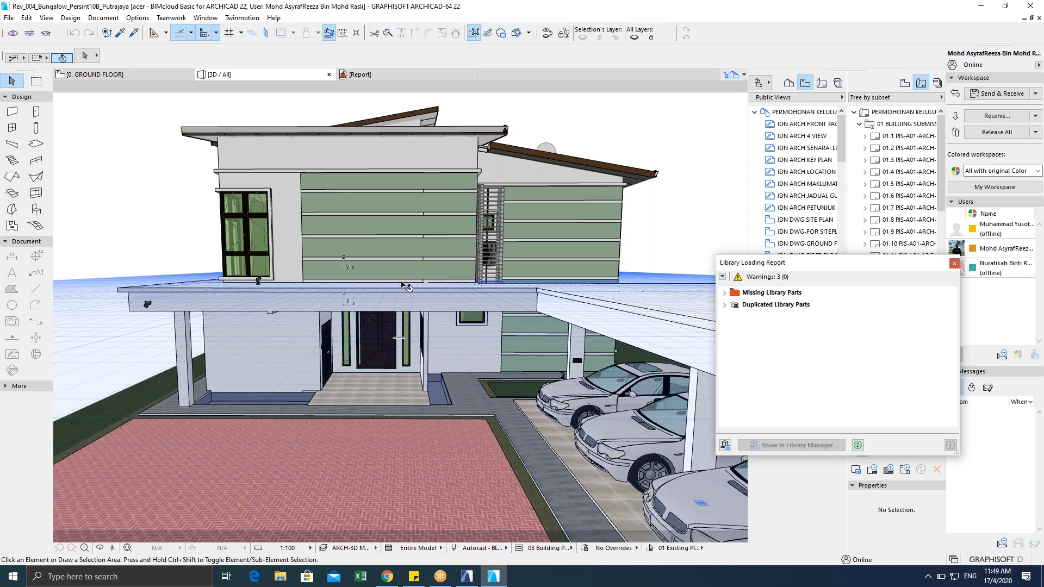
scroll(409, 344, down, 5)
shift+middle_drag(408, 344, 531, 359)
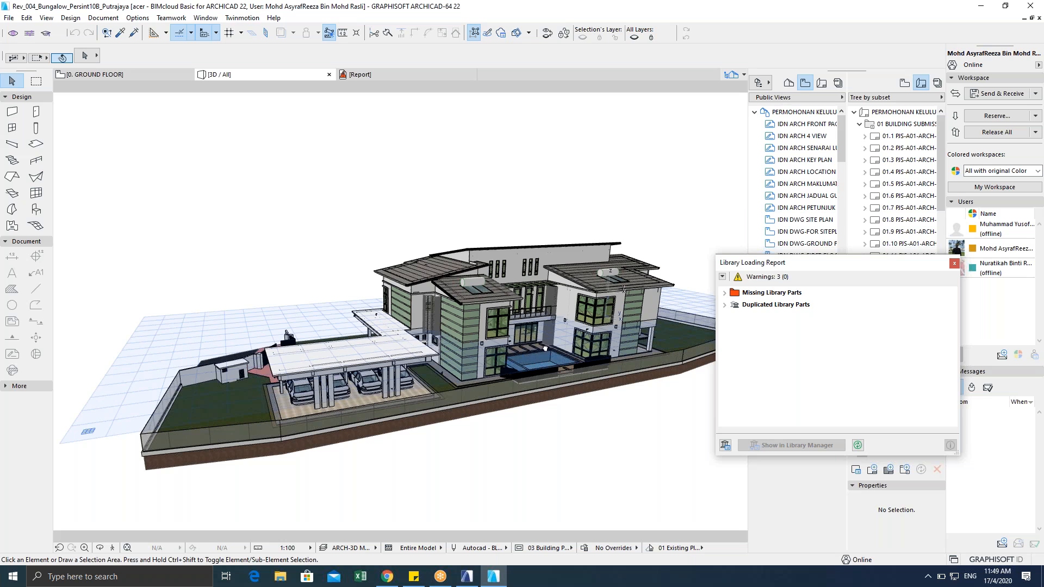
scroll(521, 359, up, 5)
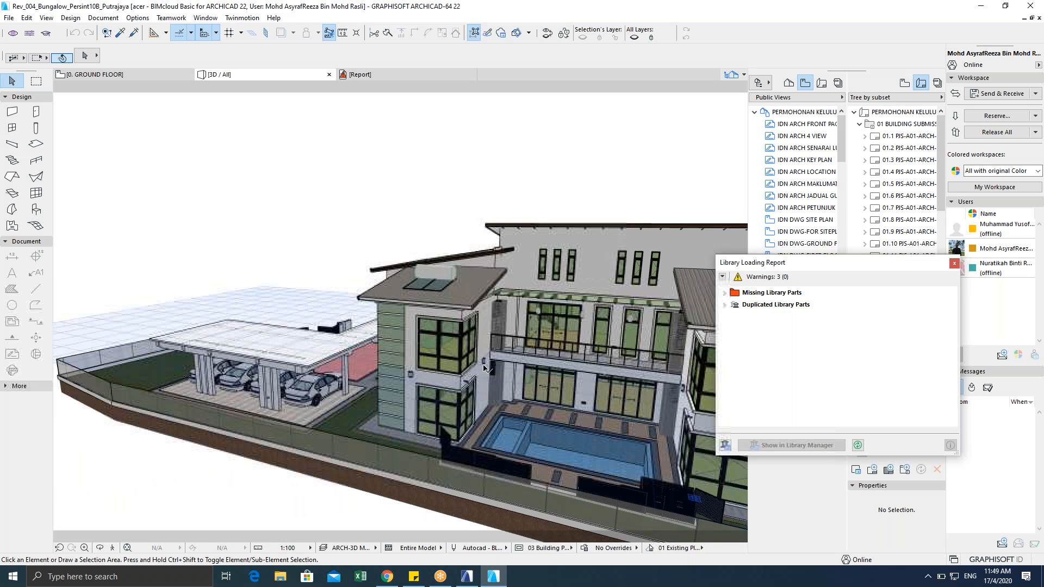
scroll(553, 341, up, 1)
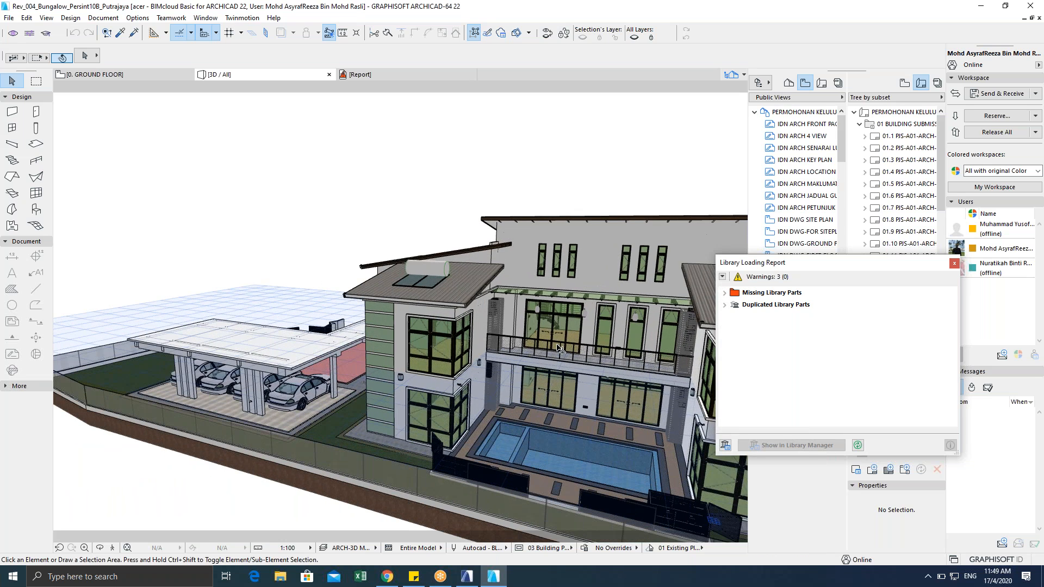
middle_drag(484, 319, 294, 267)
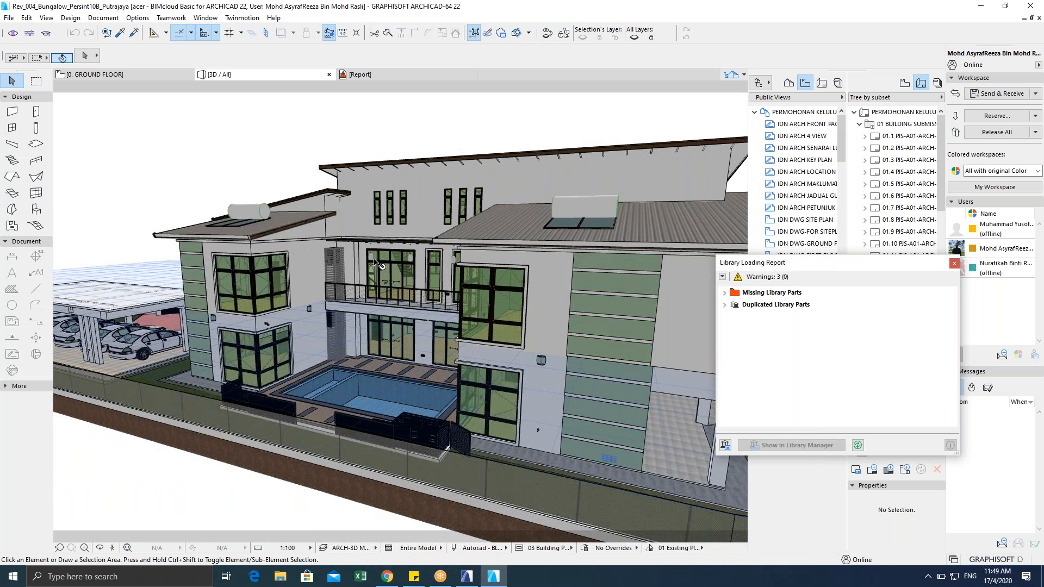
scroll(271, 305, up, 3)
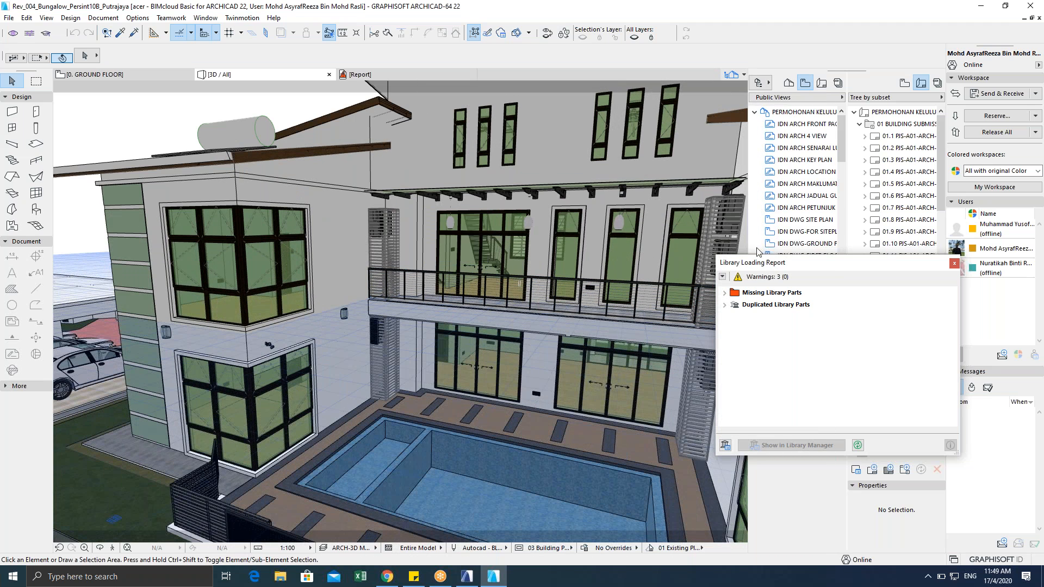
Step: Close the Library Loading Report in the bungalow project
key(alt+Tab)
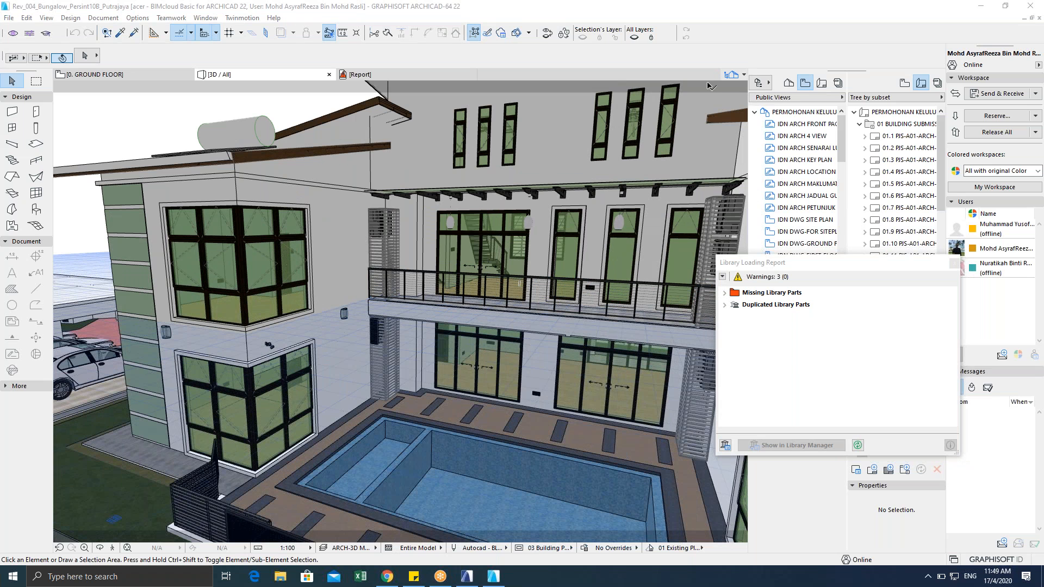
click(952, 265)
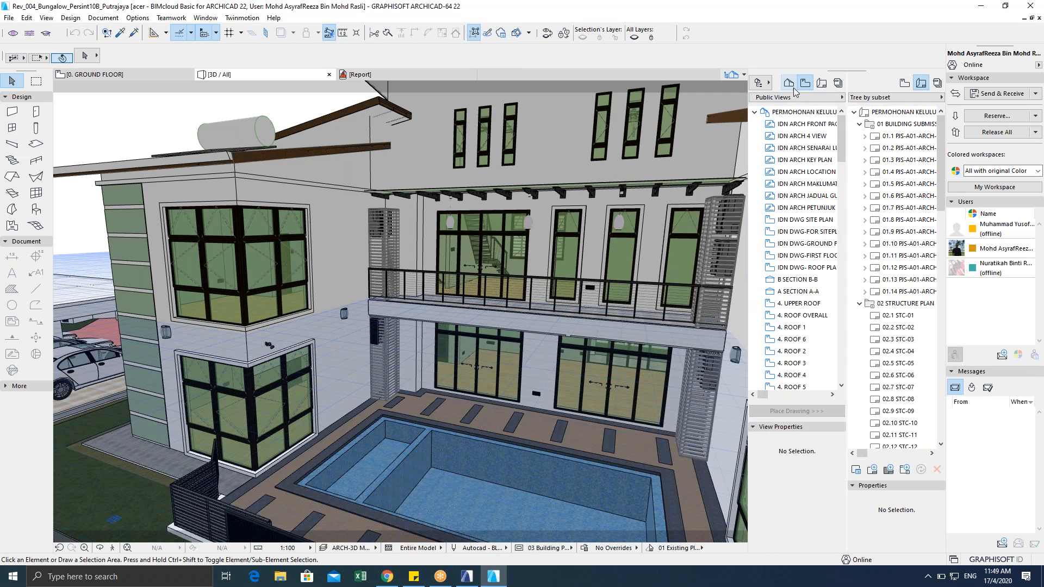
Step: Open the IES-03 DOOR SCHEDULE from the project's element schedules and examine its door types, focusing on the D1 description
click(790, 84)
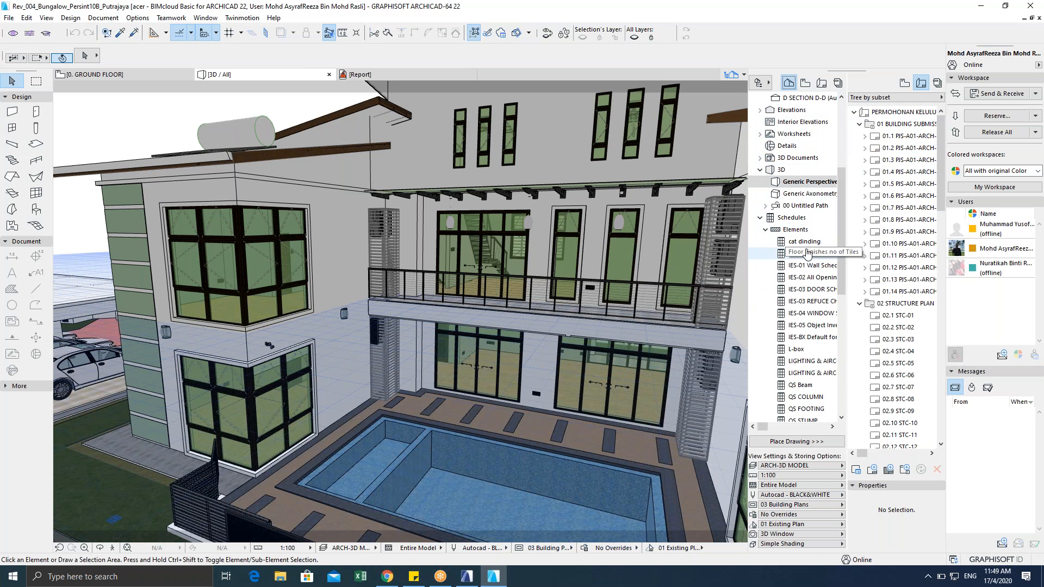
scroll(801, 405, down, 2)
scroll(801, 405, down, 2)
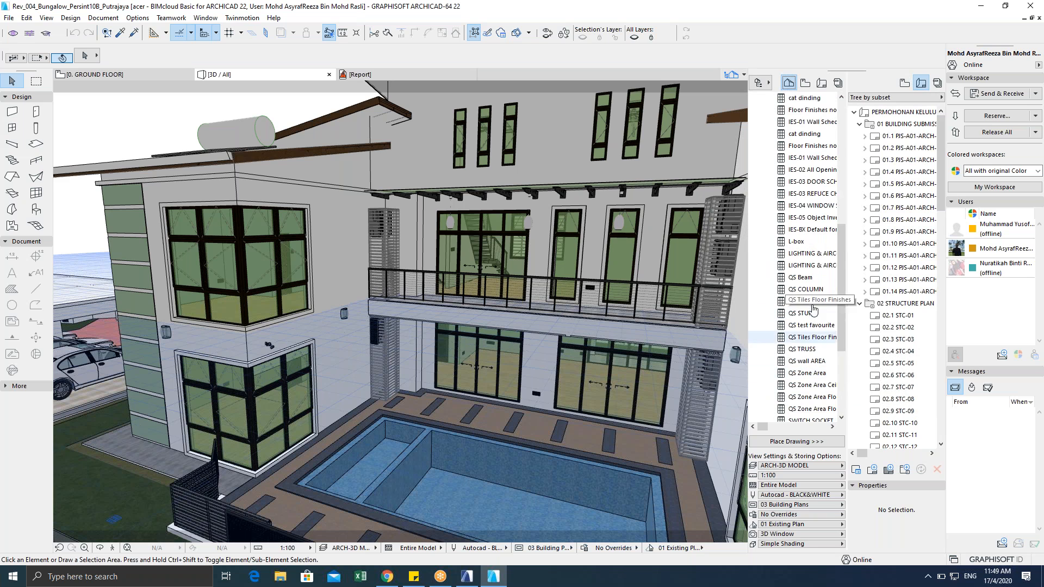
click(812, 186)
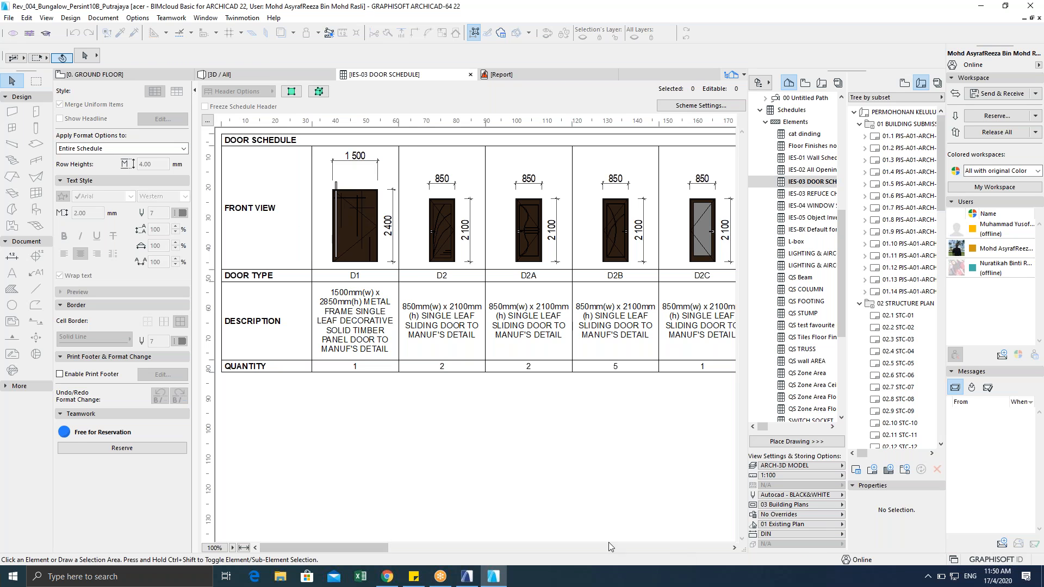
drag(381, 548, 326, 546)
click(369, 316)
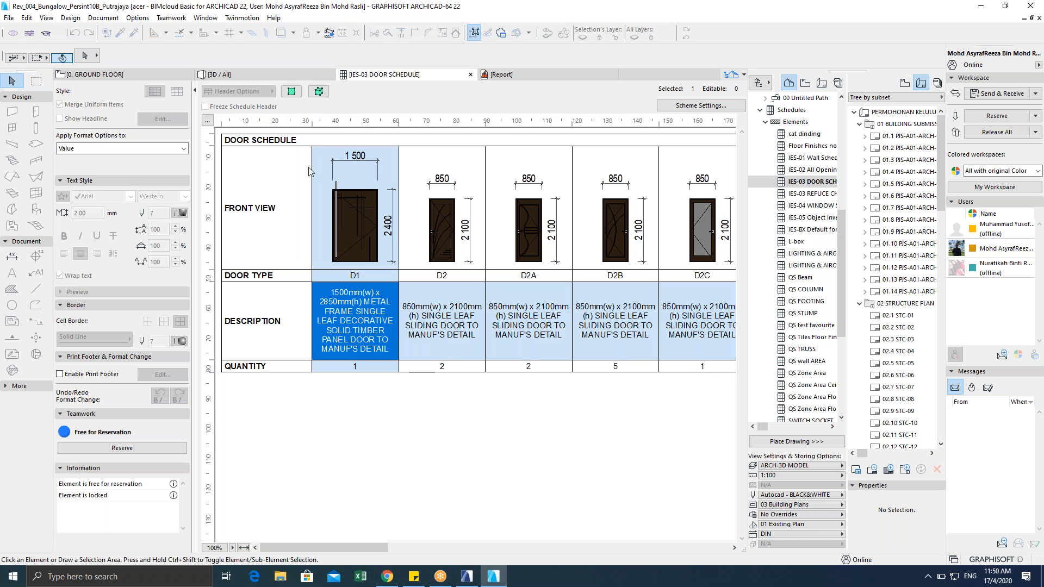
Step: On the ground floor plan, open the selection settings of door D1 and enlarge the view of its classification and properties
click(123, 76)
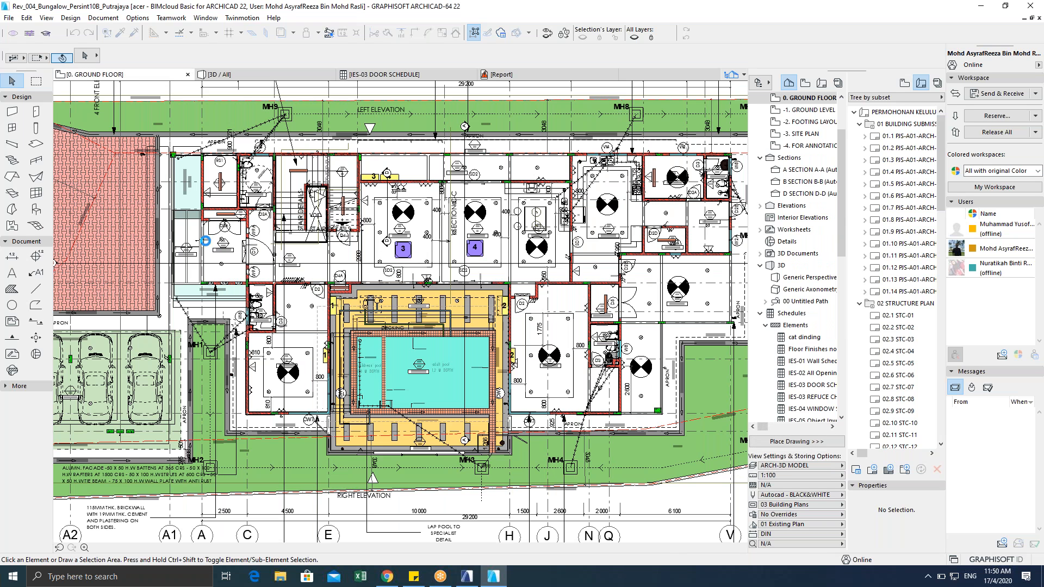
scroll(230, 246, up, 4)
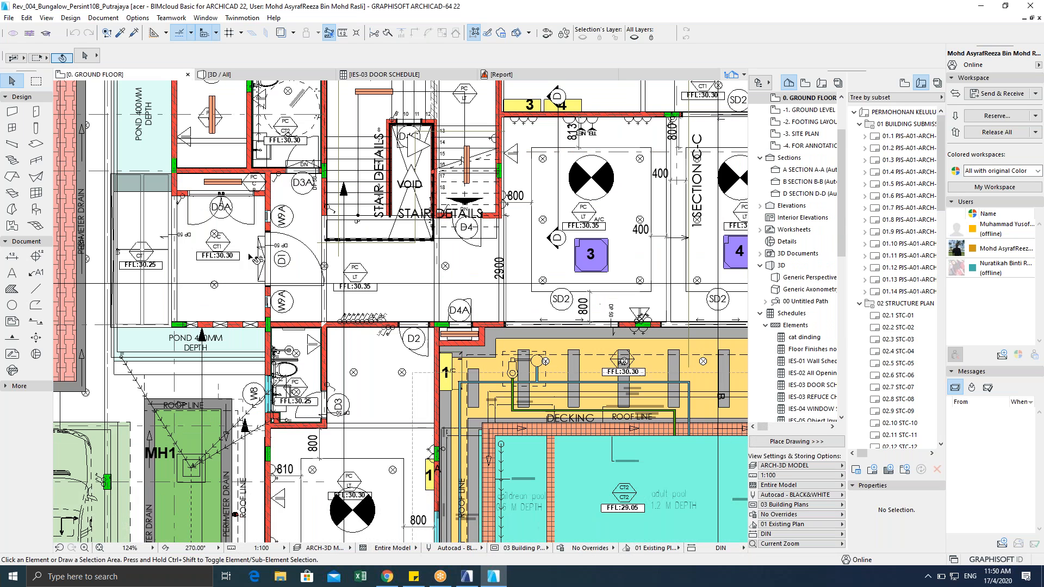
scroll(305, 283, up, 1)
middle_drag(305, 282, 366, 306)
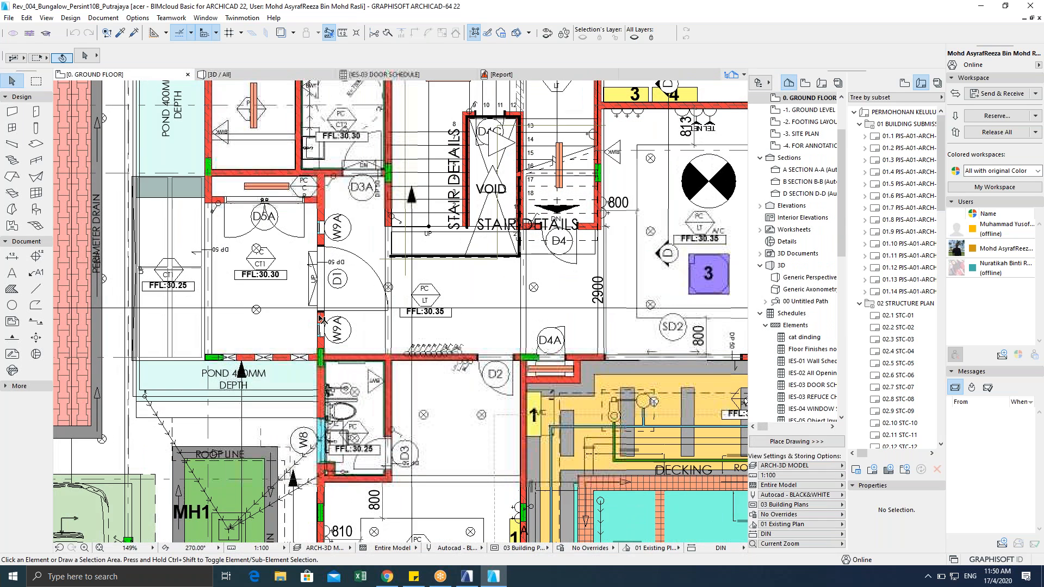
click(321, 312)
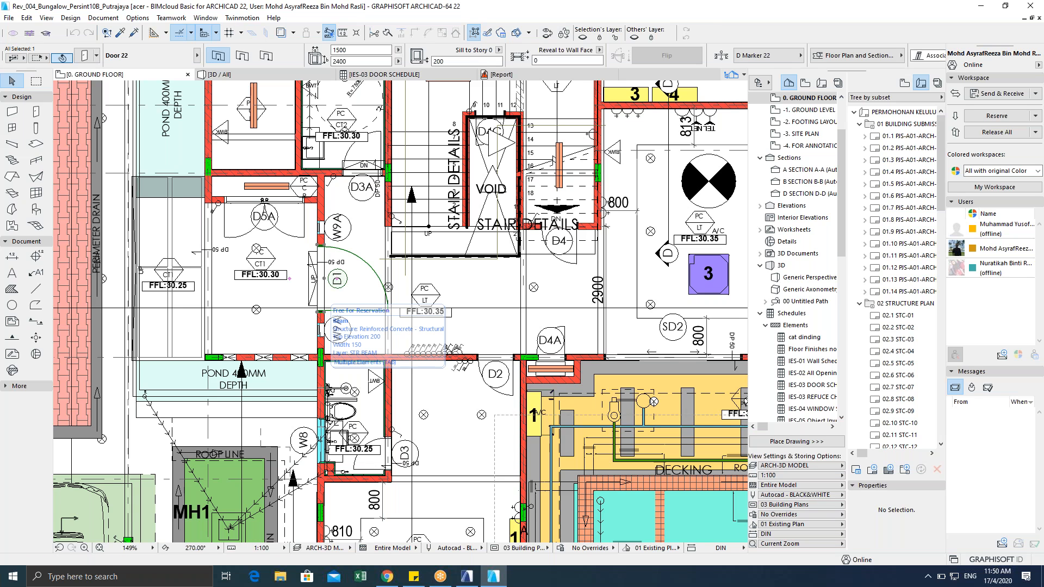
key(ctrl+t)
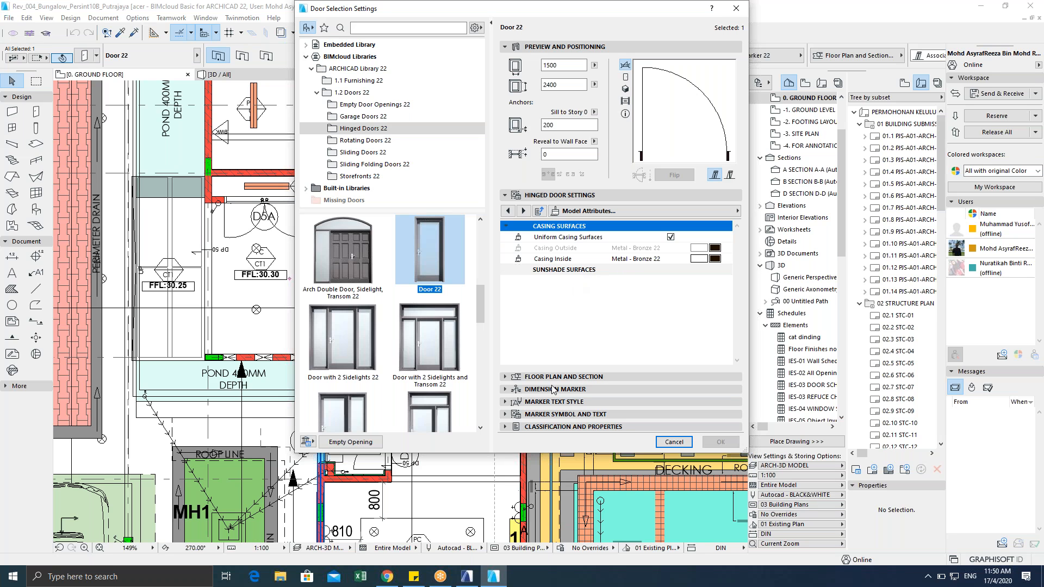
click(538, 427)
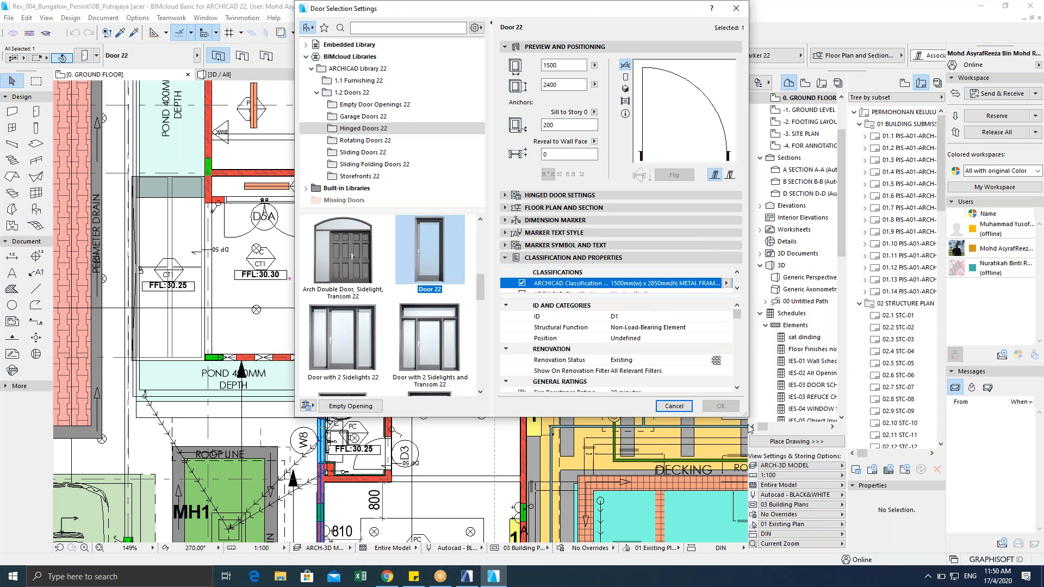
drag(746, 413, 868, 517)
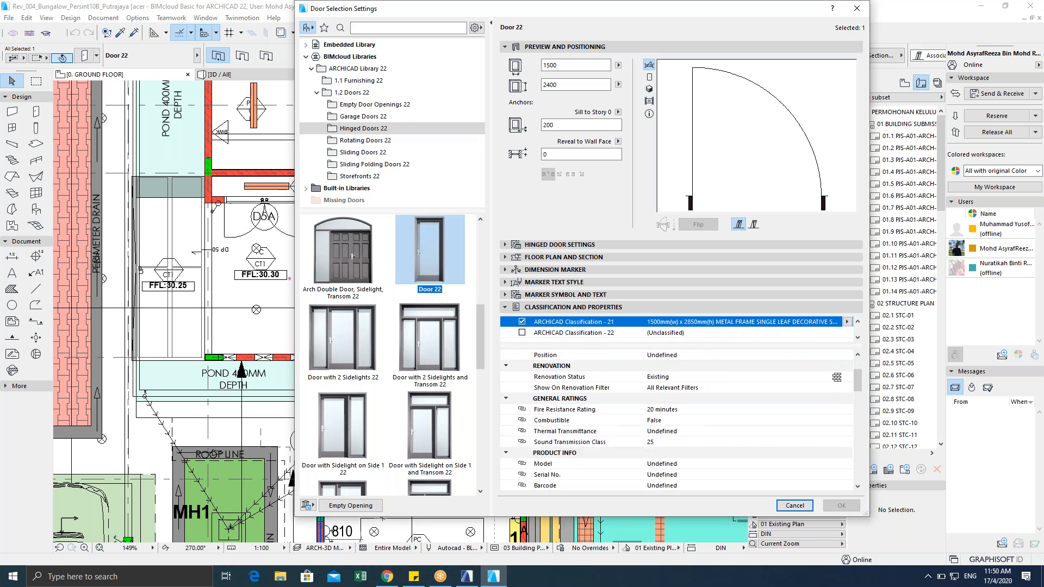
scroll(681, 324, up, 1)
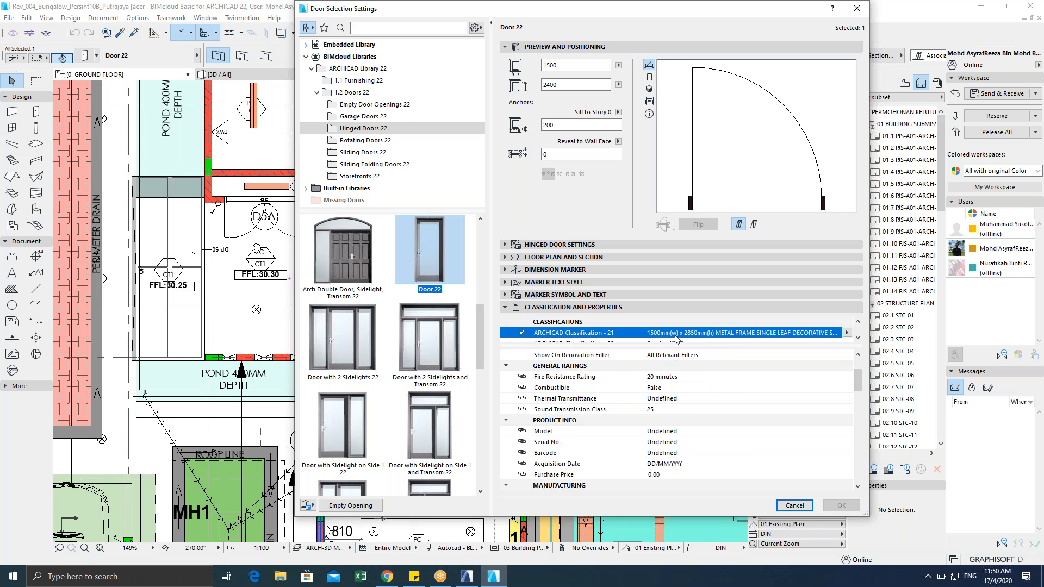
drag(705, 353, 705, 431)
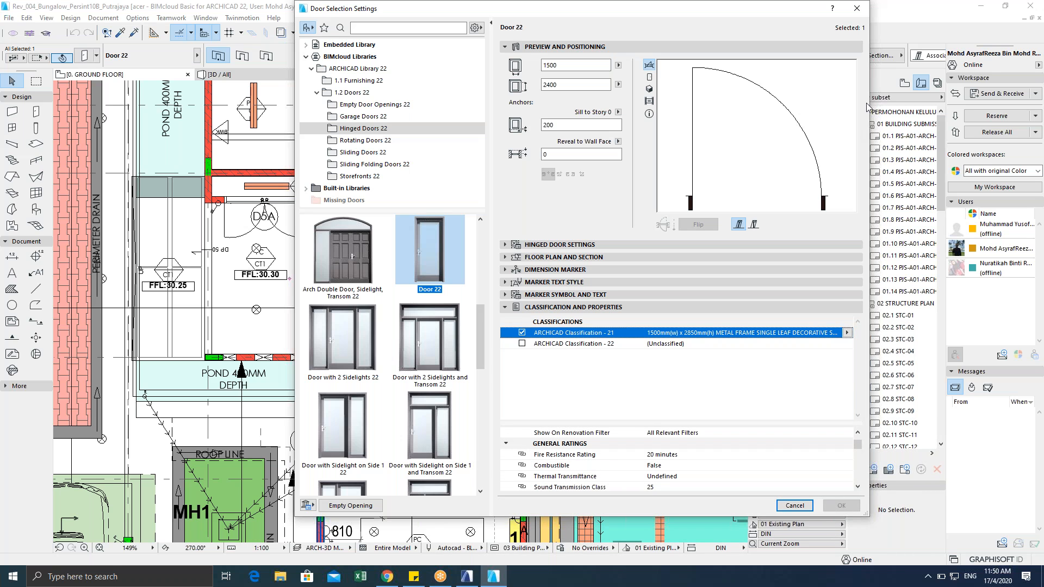
Step: Browse the door descriptions available under ARCHICAD Classification - 21 for door D1, leaving its settings without changes
click(846, 332)
scroll(747, 400, up, 5)
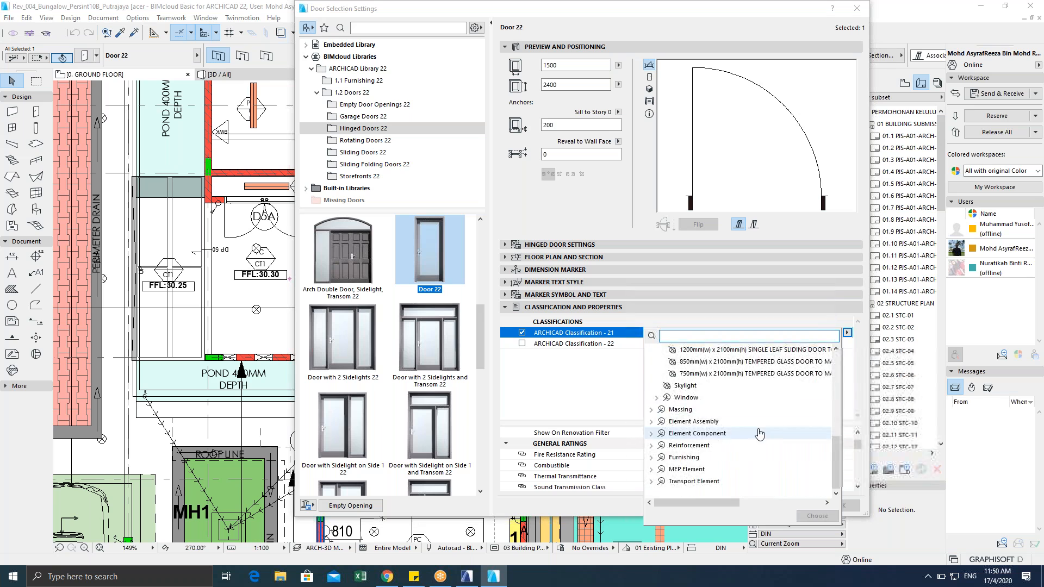
scroll(743, 389, down, 2)
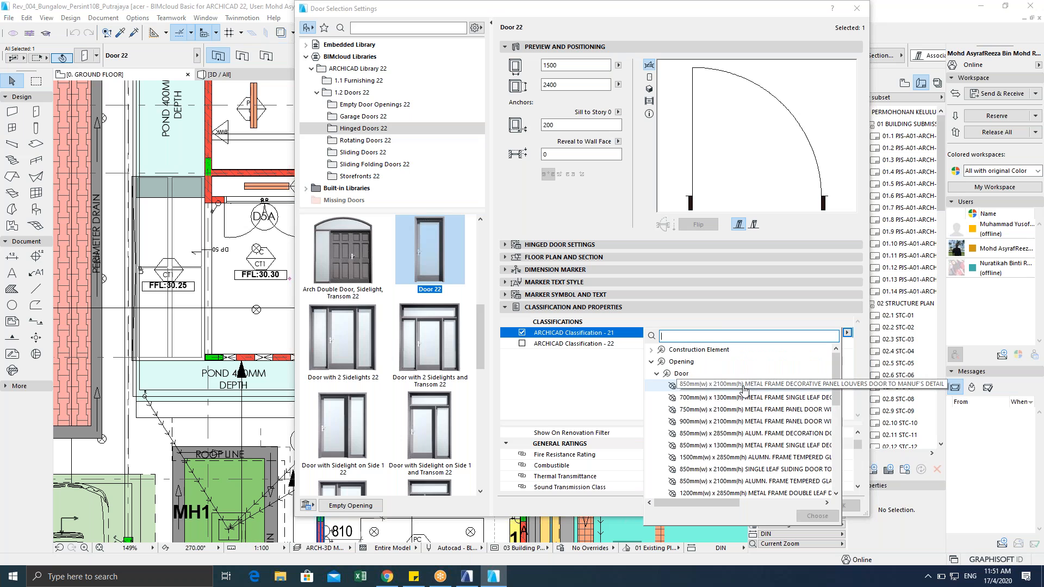
scroll(753, 387, up, 2)
scroll(759, 394, down, 4)
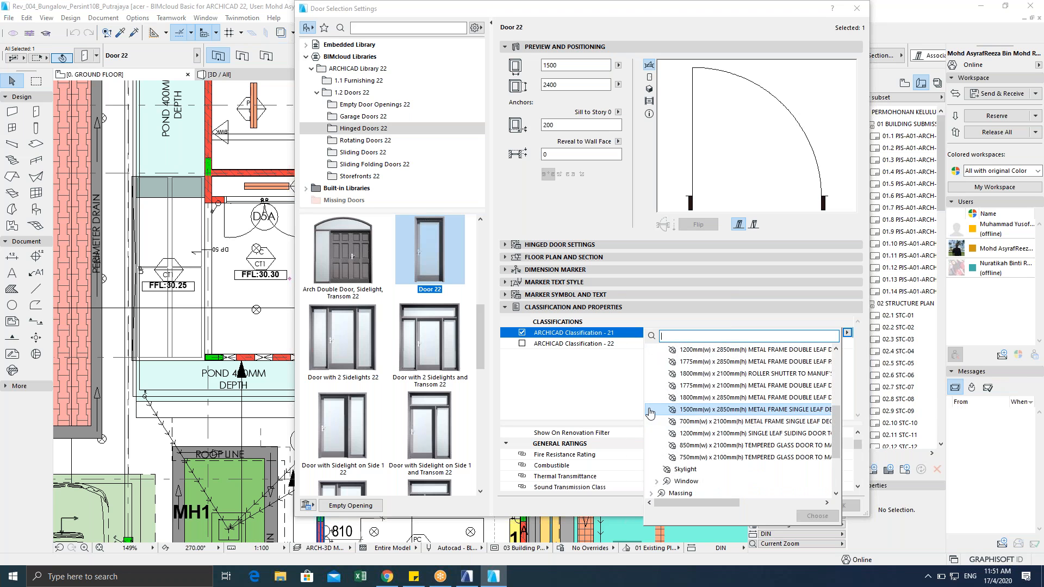
click(583, 385)
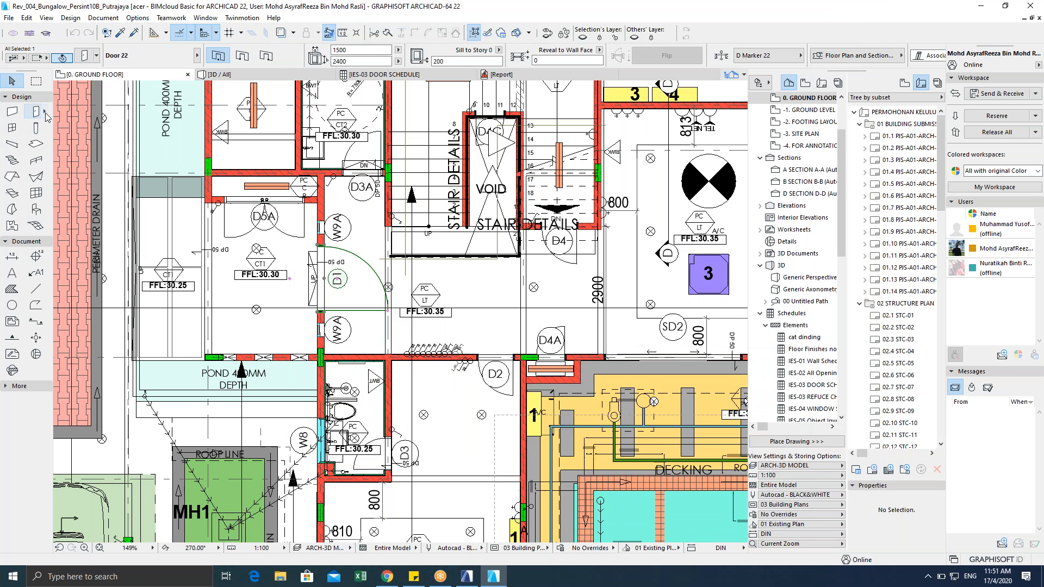
Step: Browse the IDN Standard Door favorites for the Door tool, close them and clear the door selection on the plan
click(45, 112)
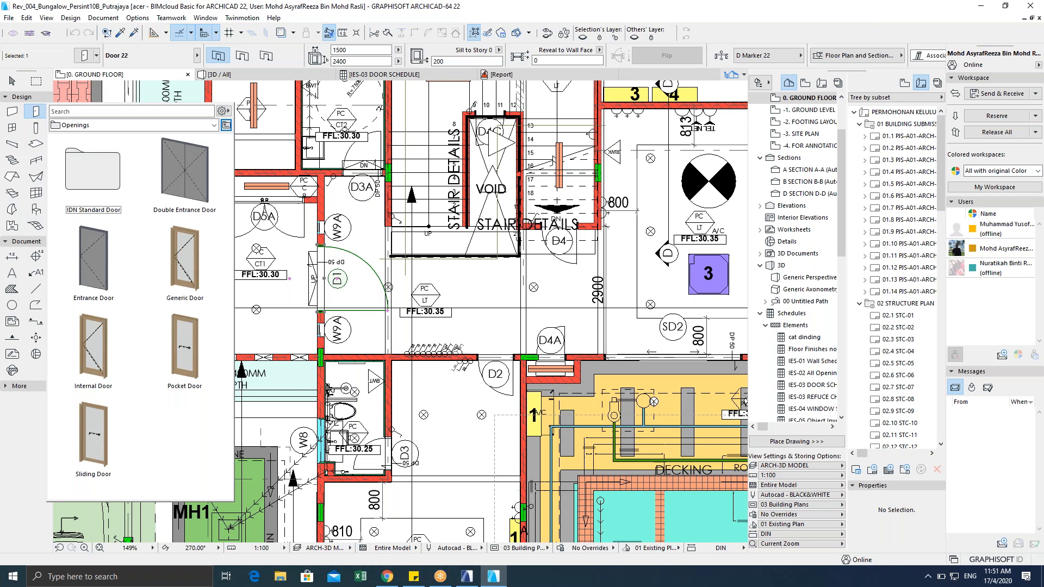
double_click(97, 171)
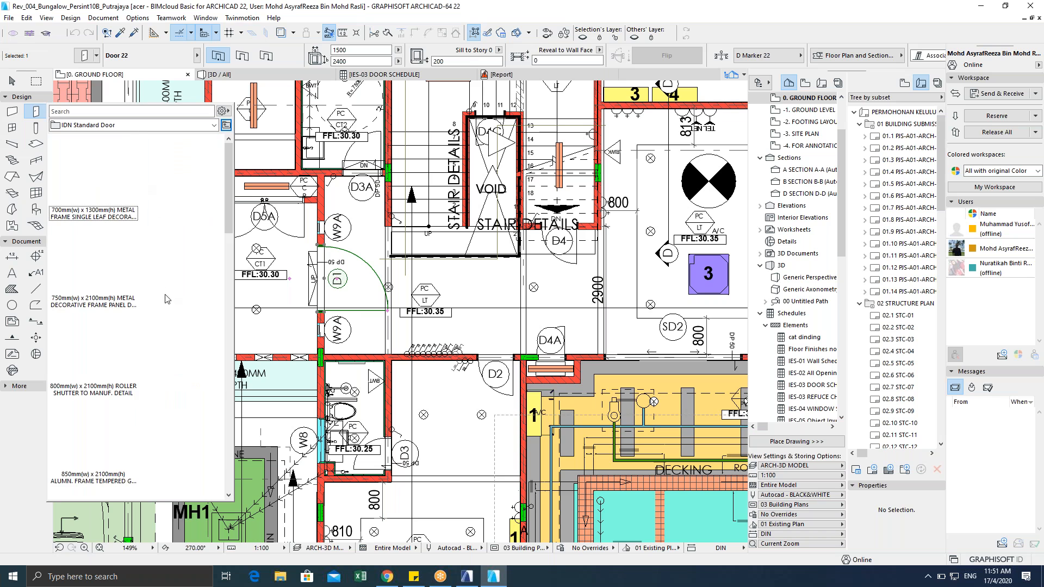
mouse_move(231, 165)
mouse_down()
mouse_move(223, 382)
mouse_move(235, 162)
mouse_up()
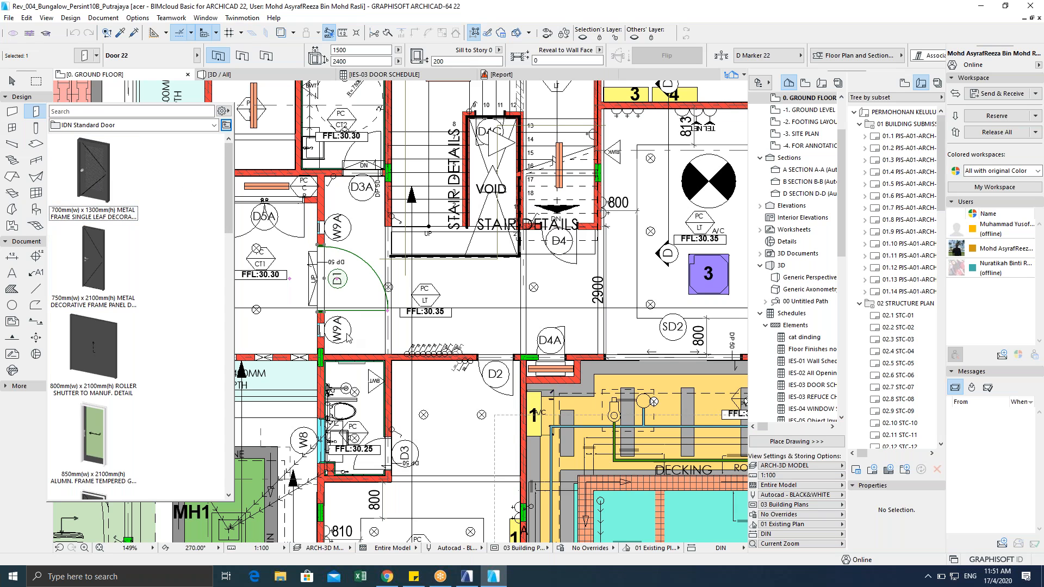
drag(229, 170, 224, 429)
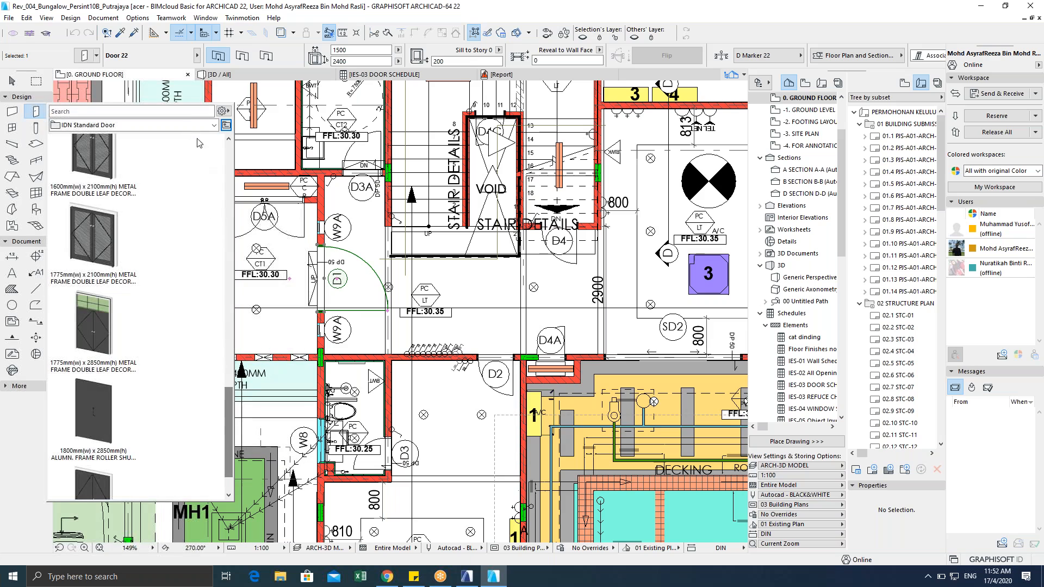
click(32, 112)
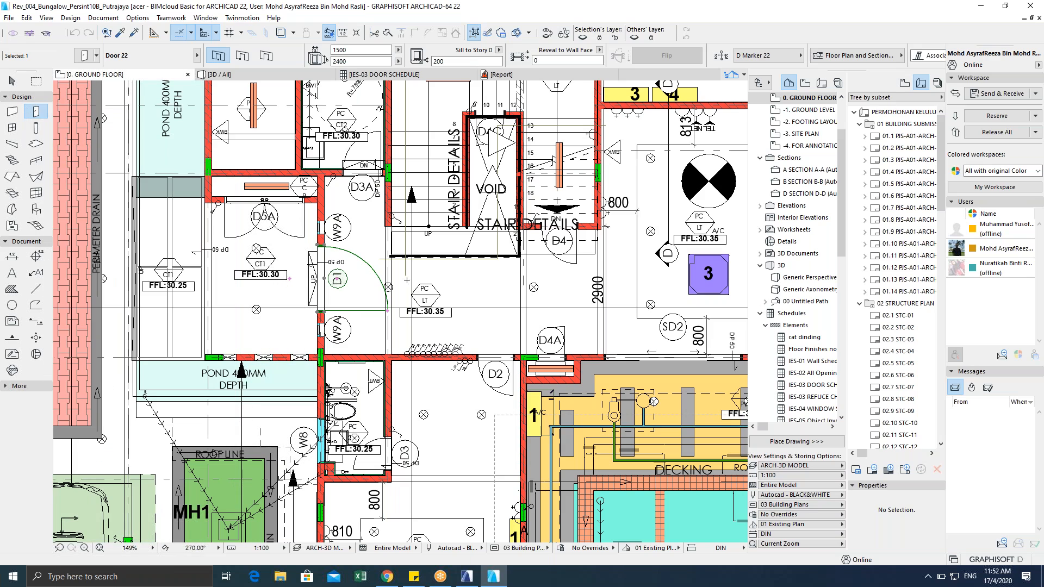
scroll(377, 278, down, 6)
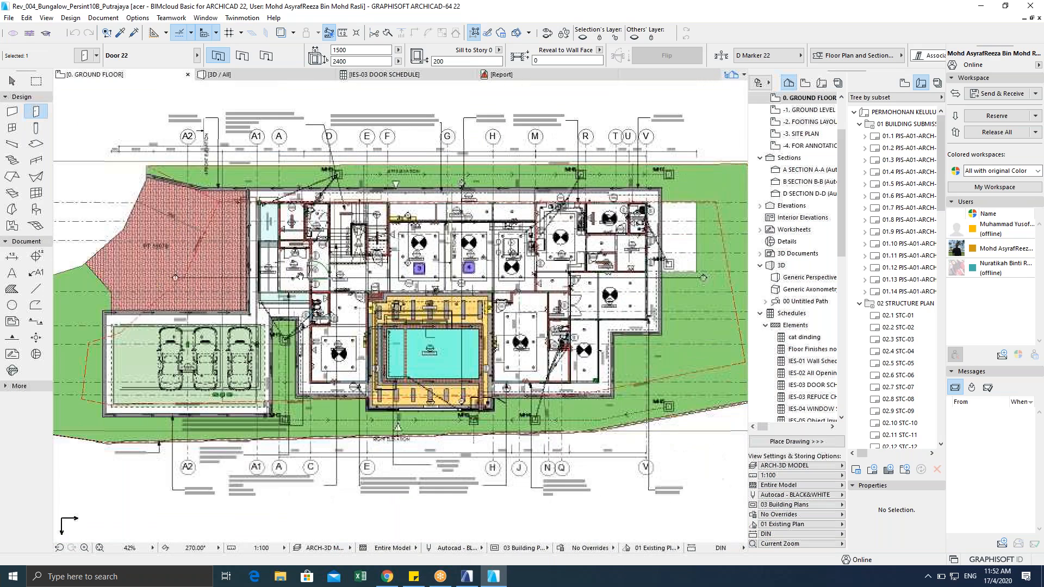
middle_drag(378, 278, 330, 288)
key(Escape)
key(Escape)
key(Escape)
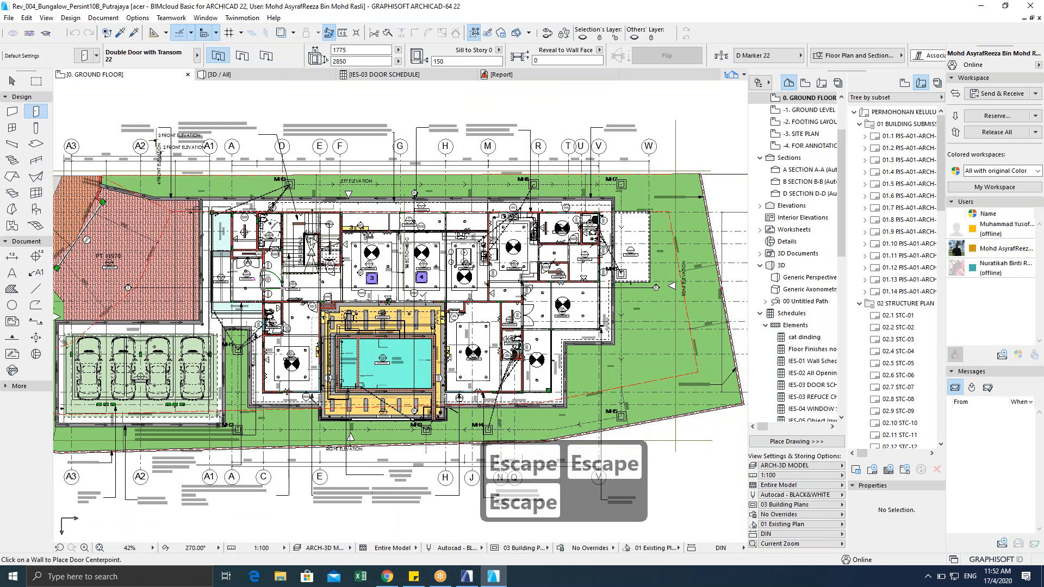
Step: Open the bungalow's 3D view and examine the louvred and decorative panel doors inside, then the exterior from the garden side
key(F5)
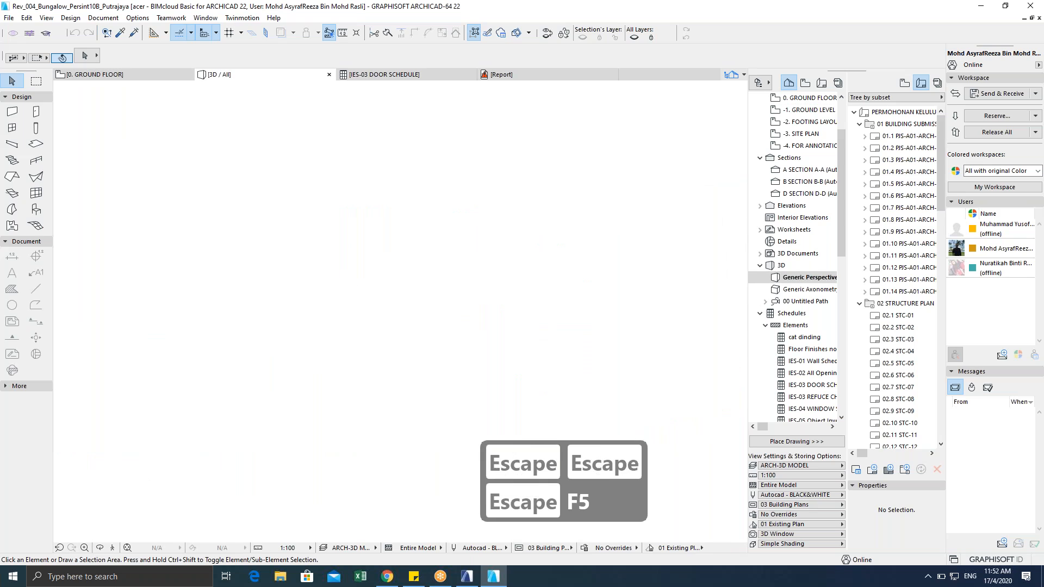
scroll(429, 295, down, 3)
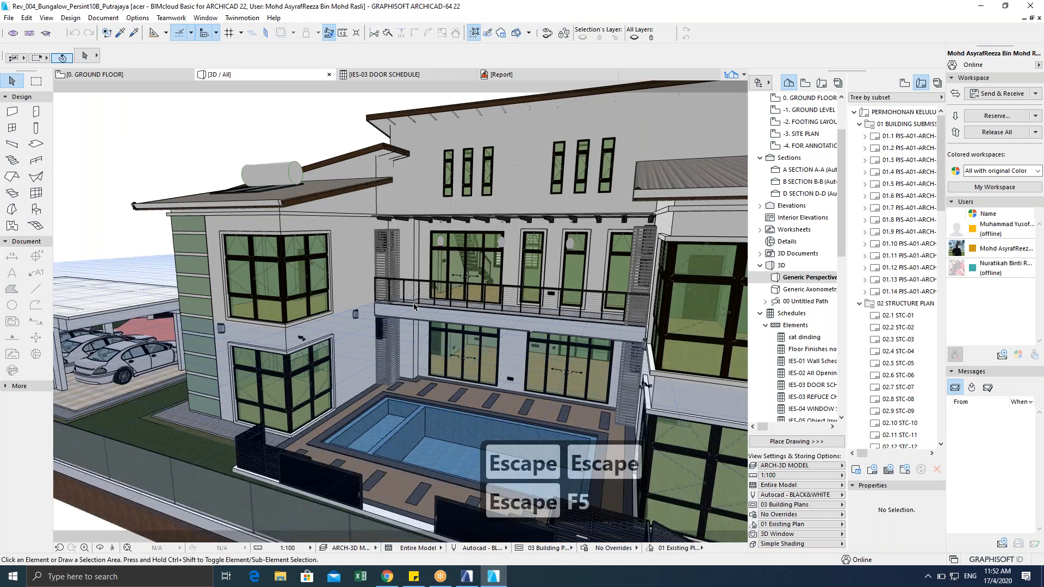
scroll(429, 296, down, 3)
middle_drag(718, 283, 418, 295)
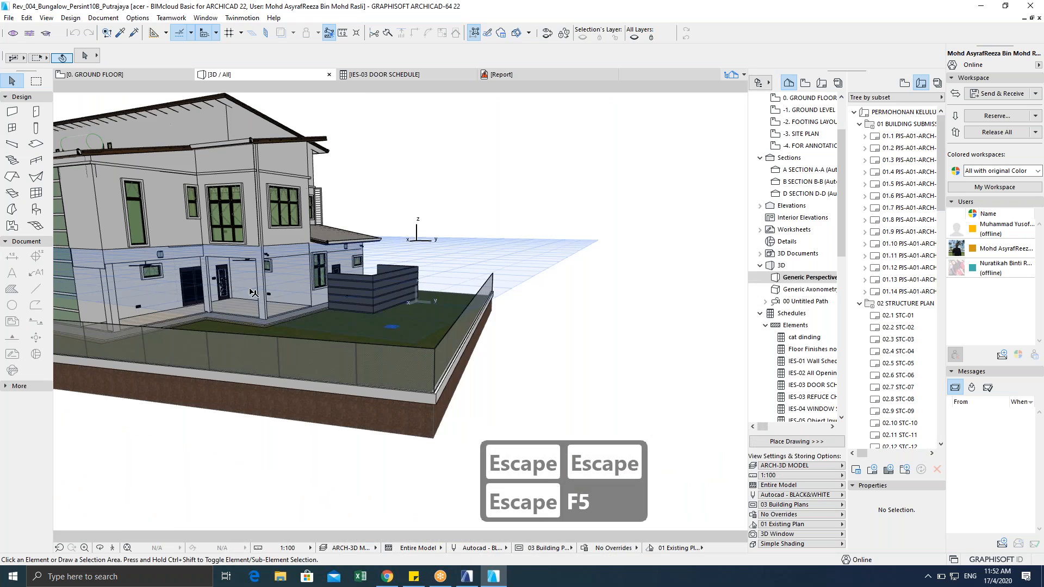
scroll(216, 272, up, 3)
scroll(212, 291, up, 5)
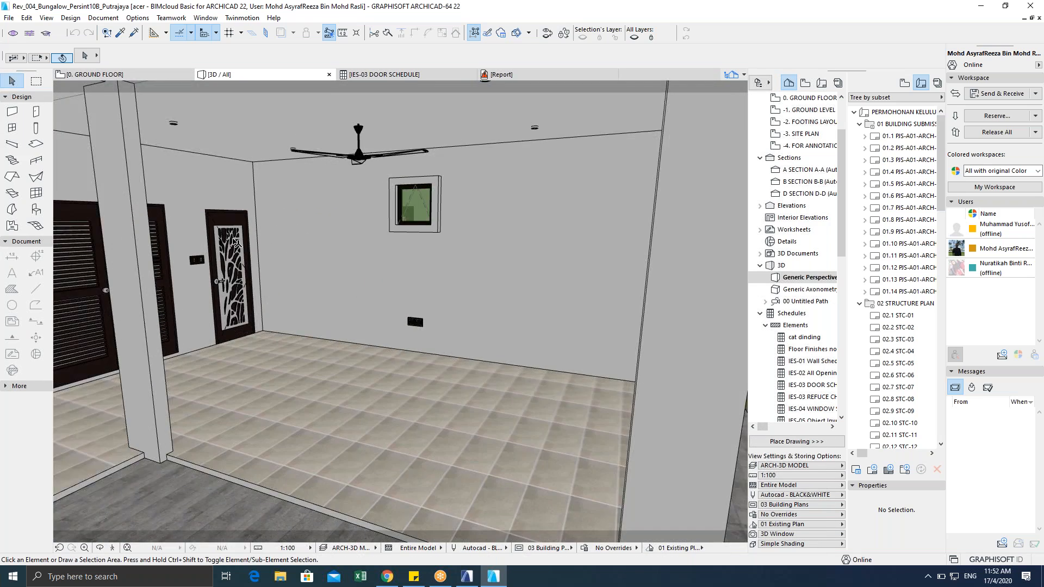
scroll(298, 259, up, 2)
scroll(282, 257, up, 3)
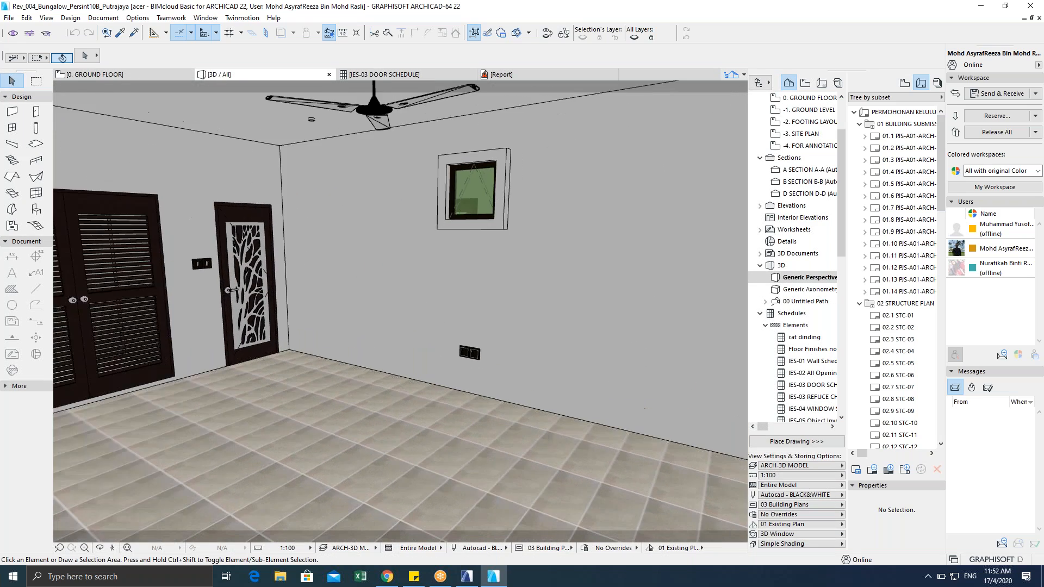
scroll(239, 260, up, 4)
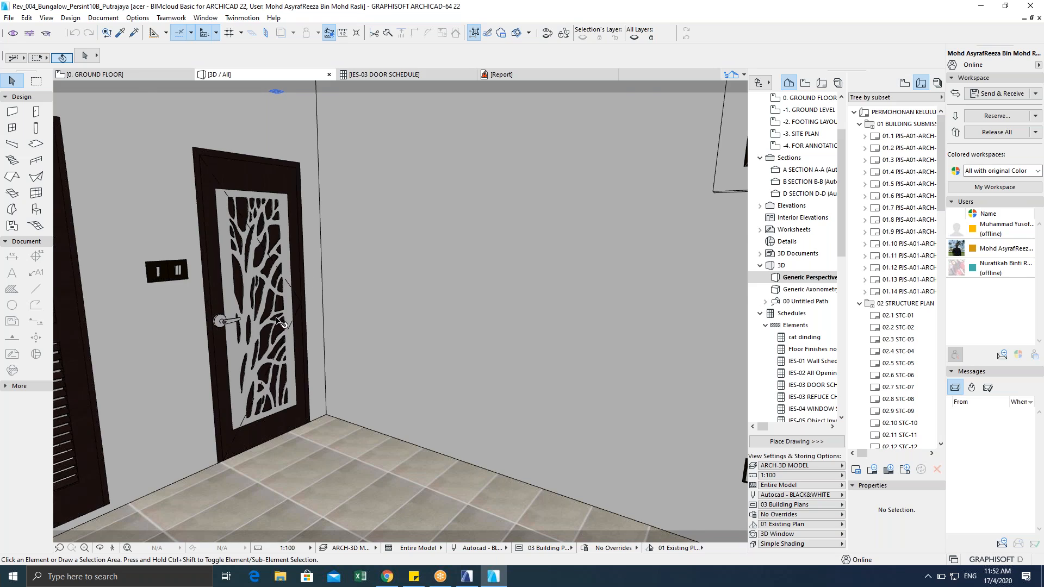
scroll(305, 310, down, 6)
scroll(326, 295, down, 10)
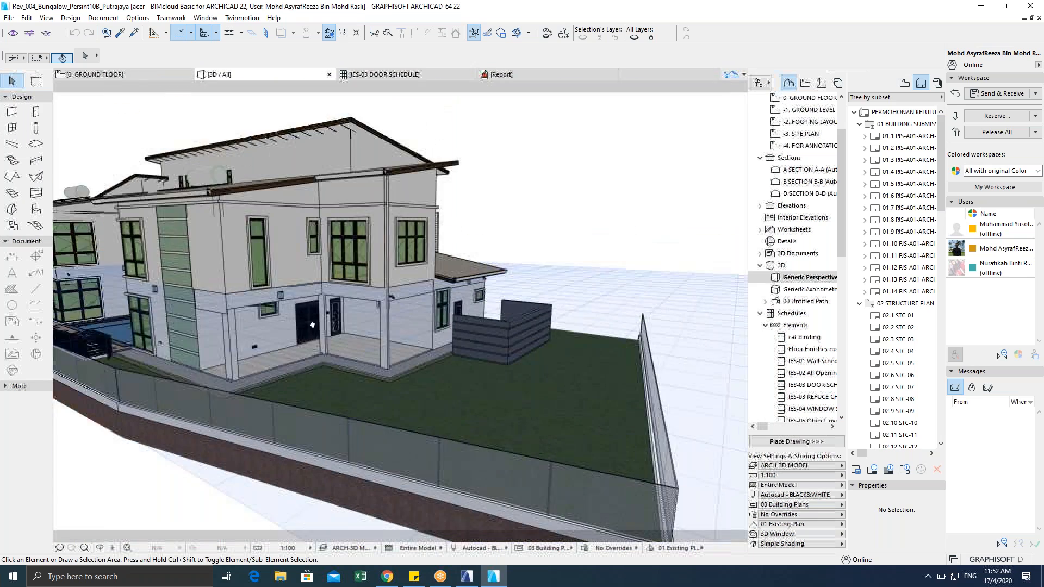
Step: Return to the bungalow's ground floor plan and examine the door and window markers in the rooms beside the setback line
key(Escape)
key(F2)
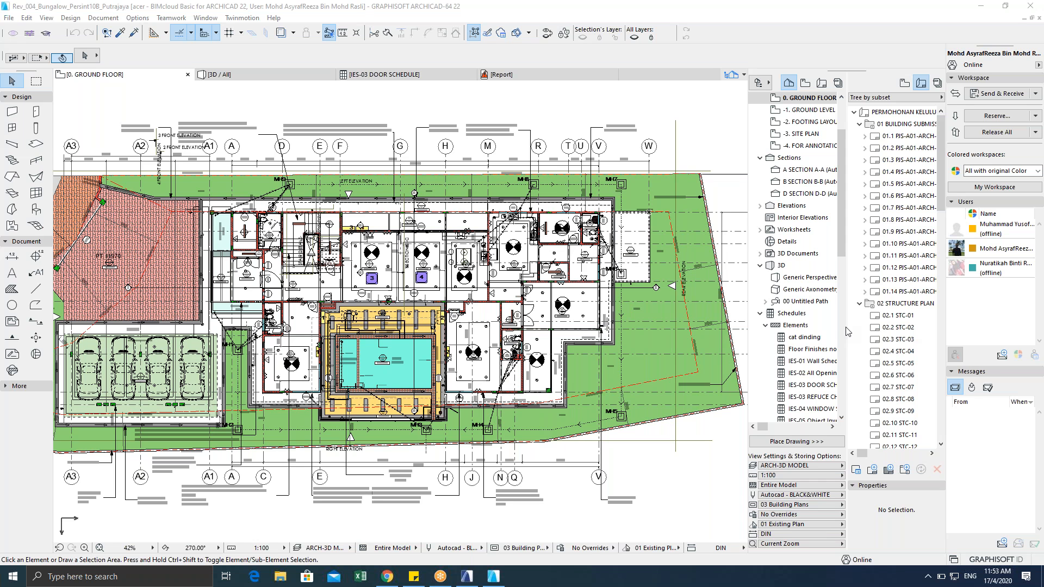
scroll(594, 275, up, 4)
scroll(610, 241, up, 3)
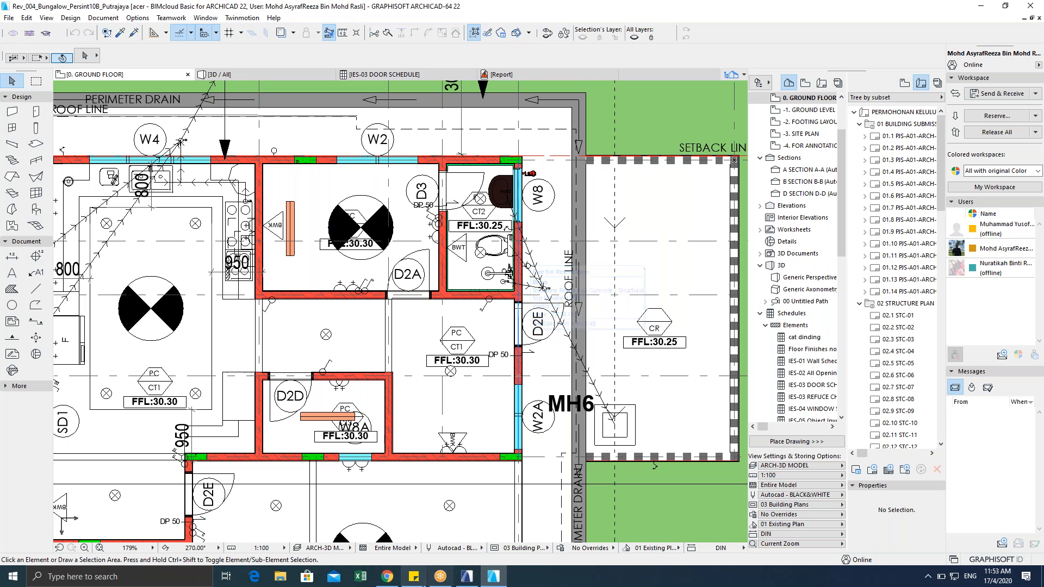
Step: Switch to the untitled ARCHICAD 23 project and display its ground floor plan
click(467, 577)
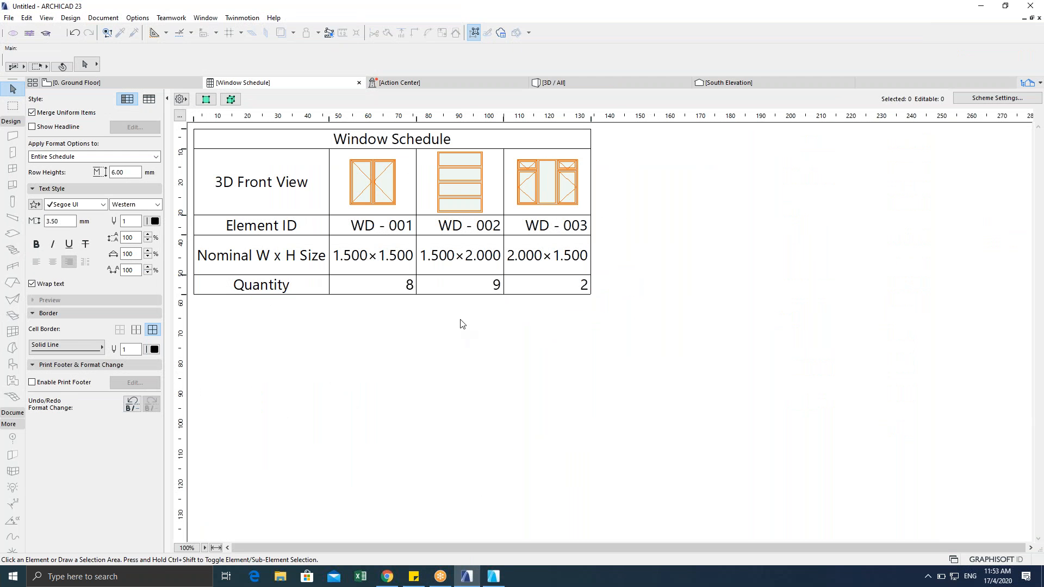
key(F2)
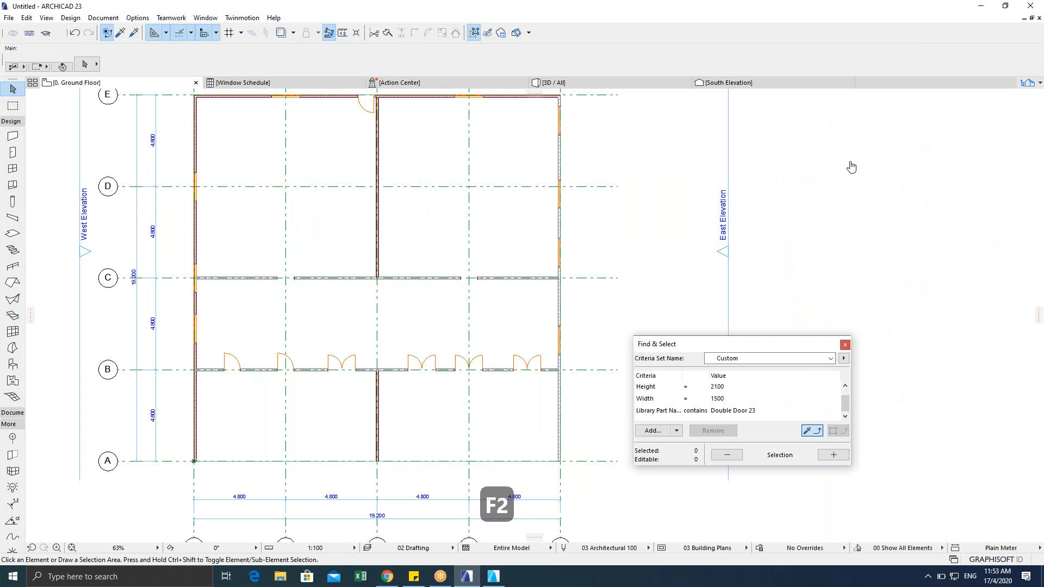
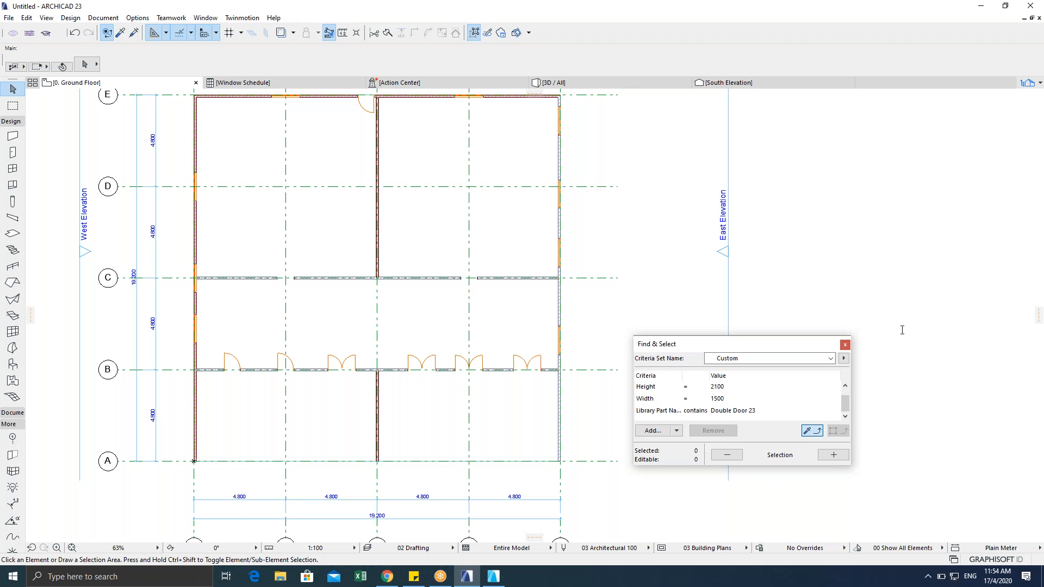
Step: Open the Window Schedule and review its criteria and fields in Scheme Settings
right_click(637, 164)
click(638, 150)
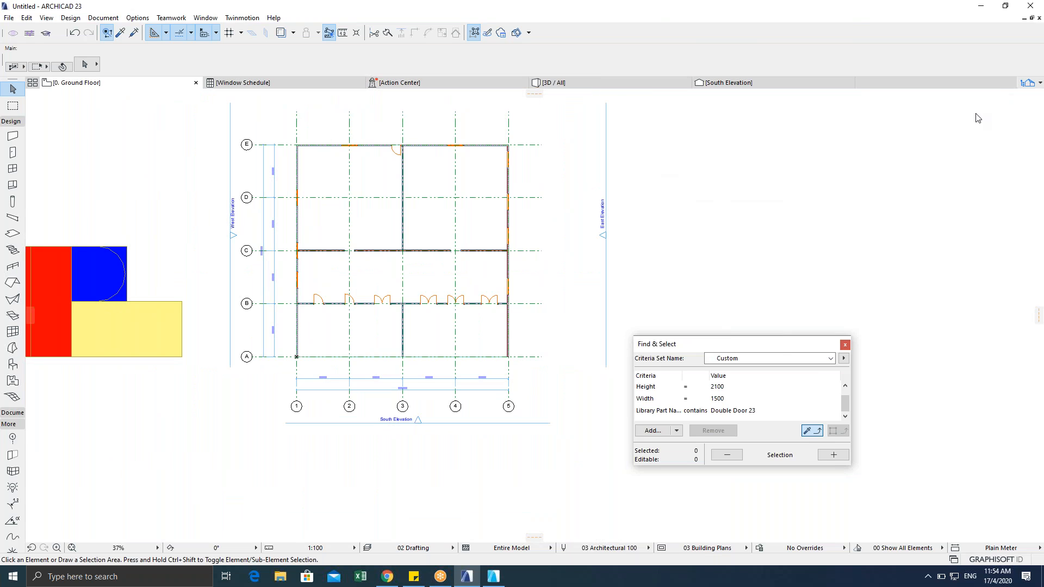
key(Escape)
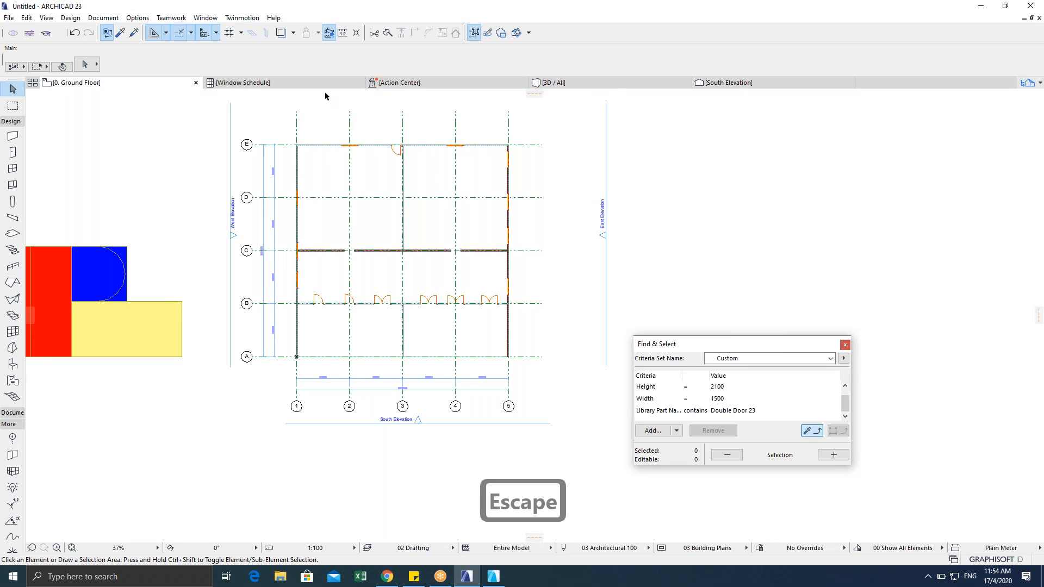
click(288, 83)
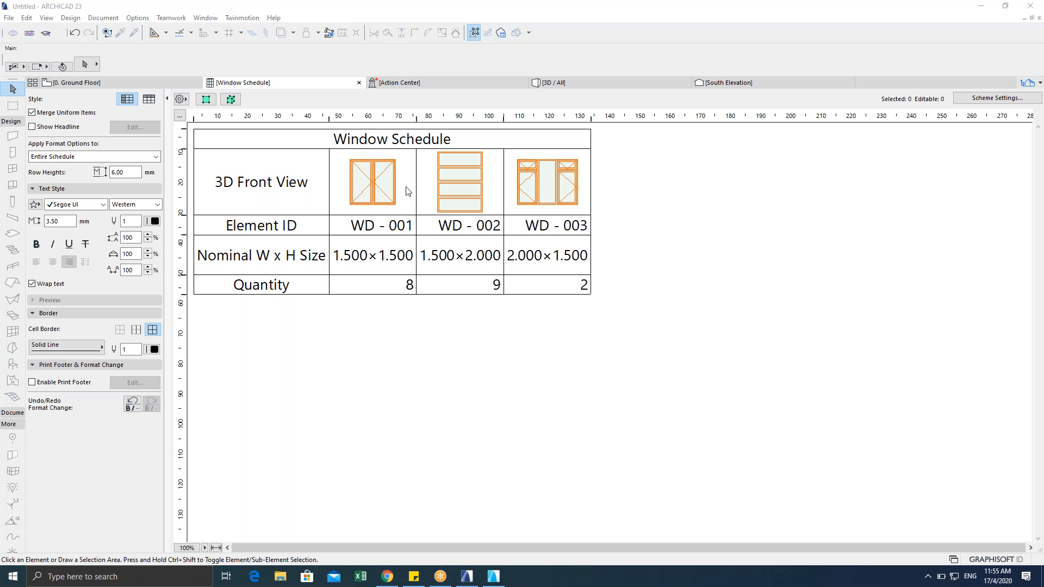
click(1001, 99)
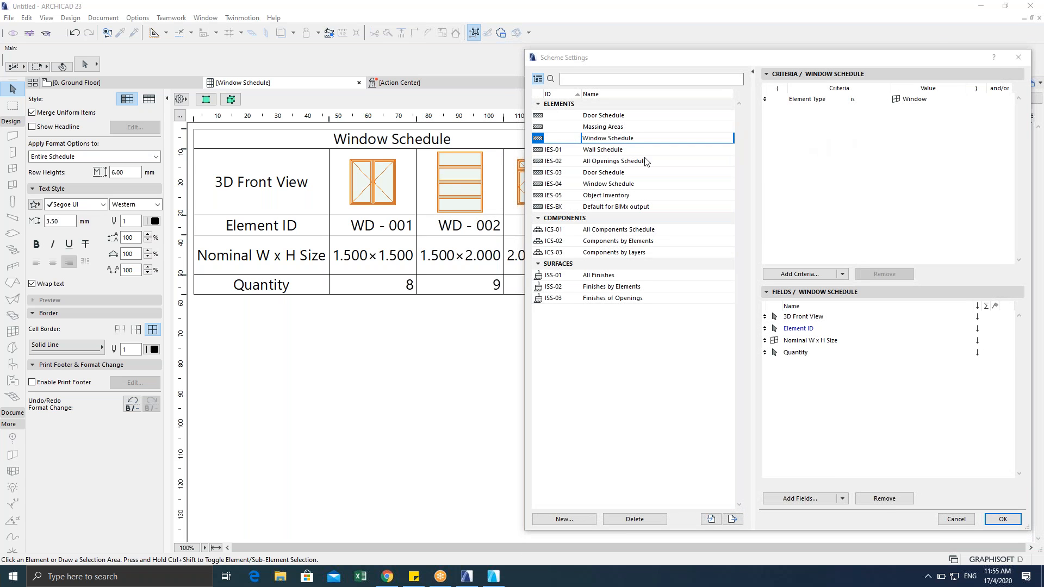
click(954, 521)
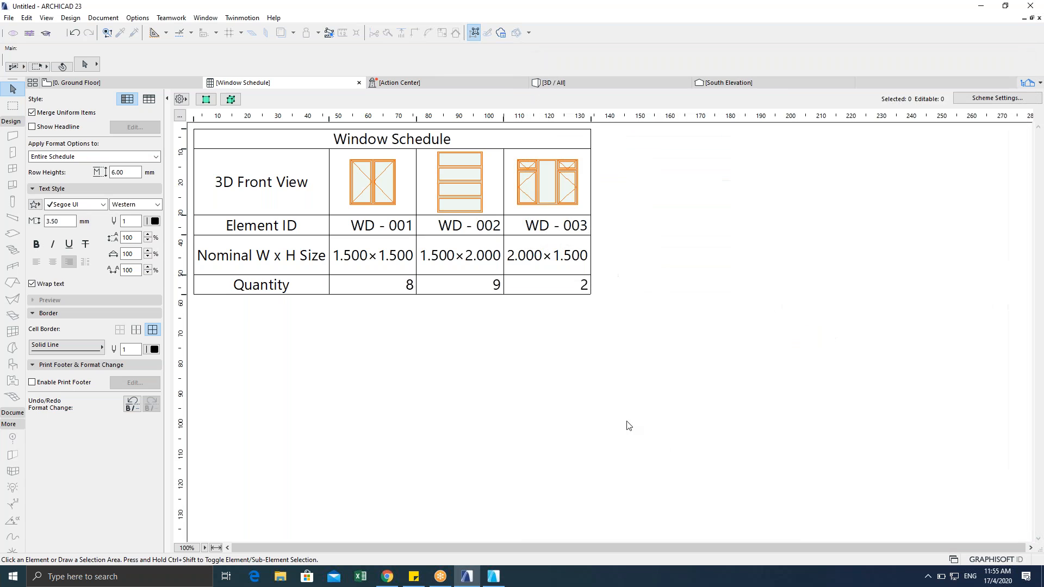
Step: Return to the Ground Floor plan and apply the Simplified Plan graphic override combination
key(F2)
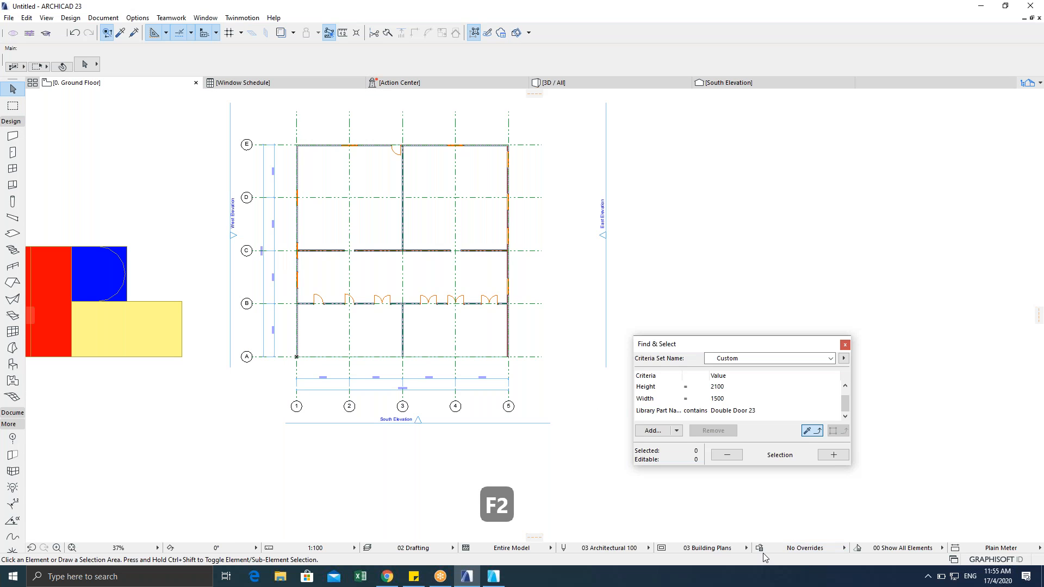
click(807, 549)
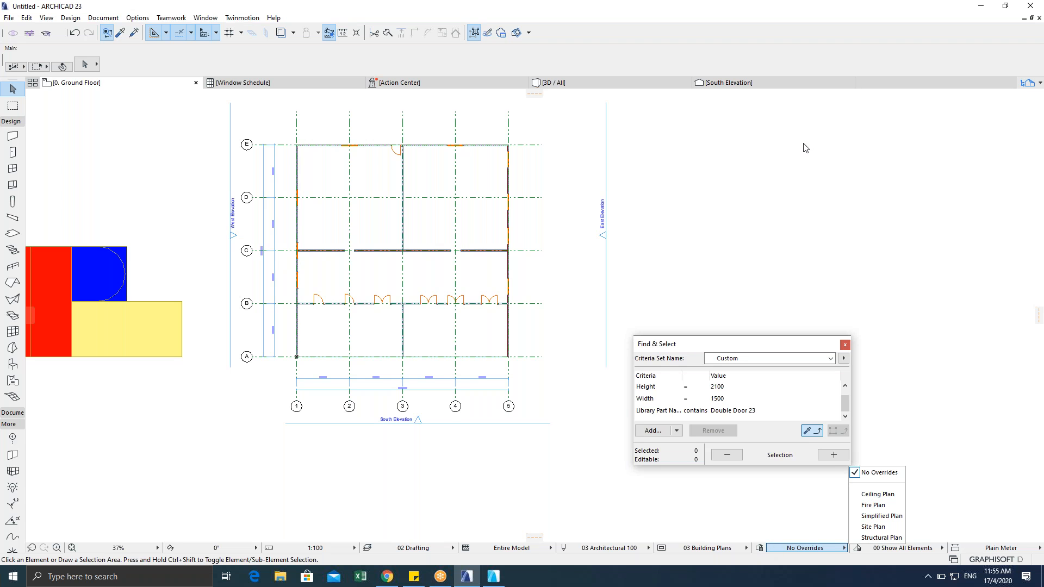
click(1035, 83)
click(1035, 86)
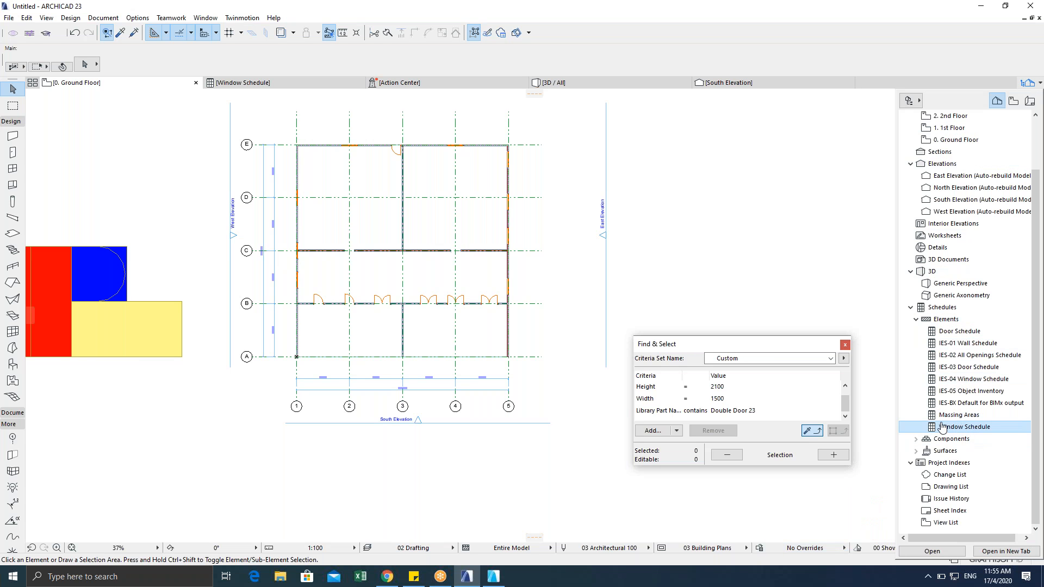
right_click(960, 429)
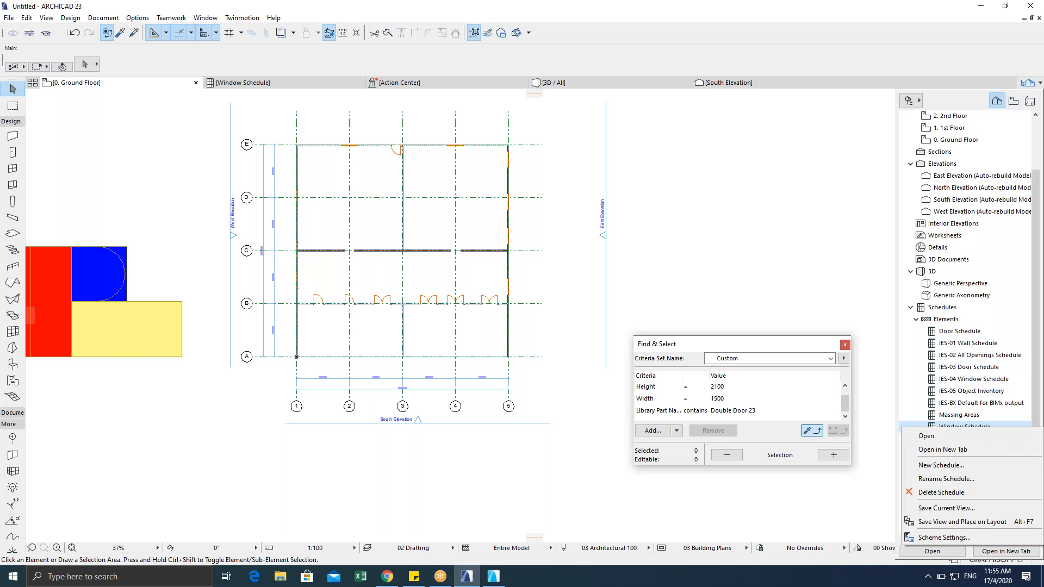
key(Escape)
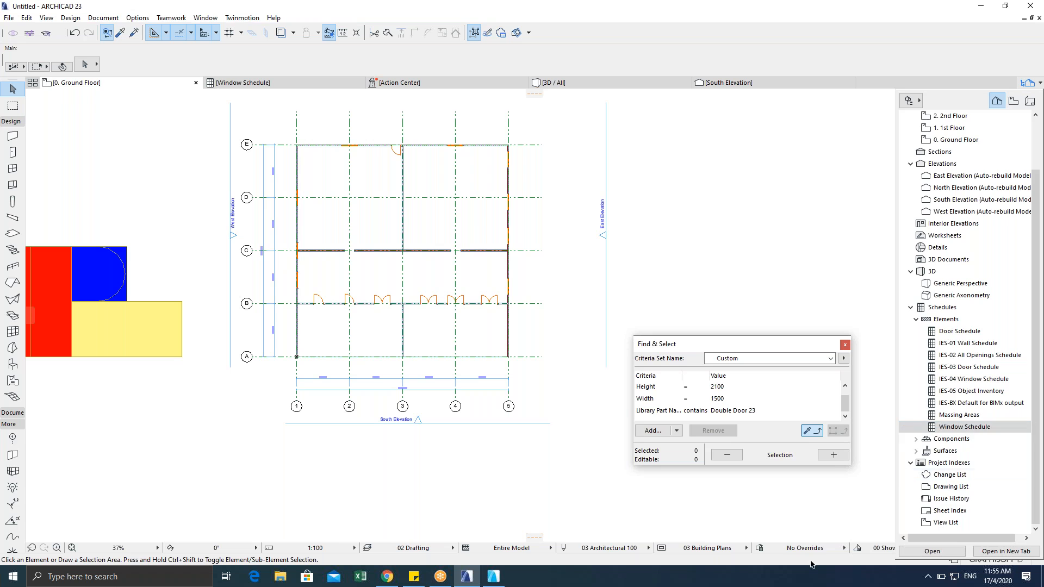
click(813, 549)
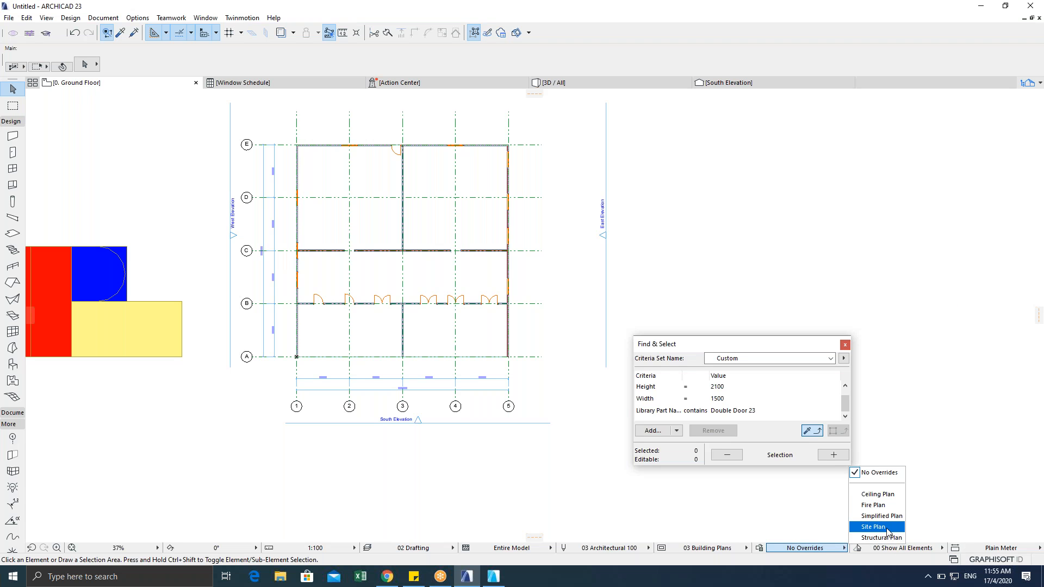
click(882, 515)
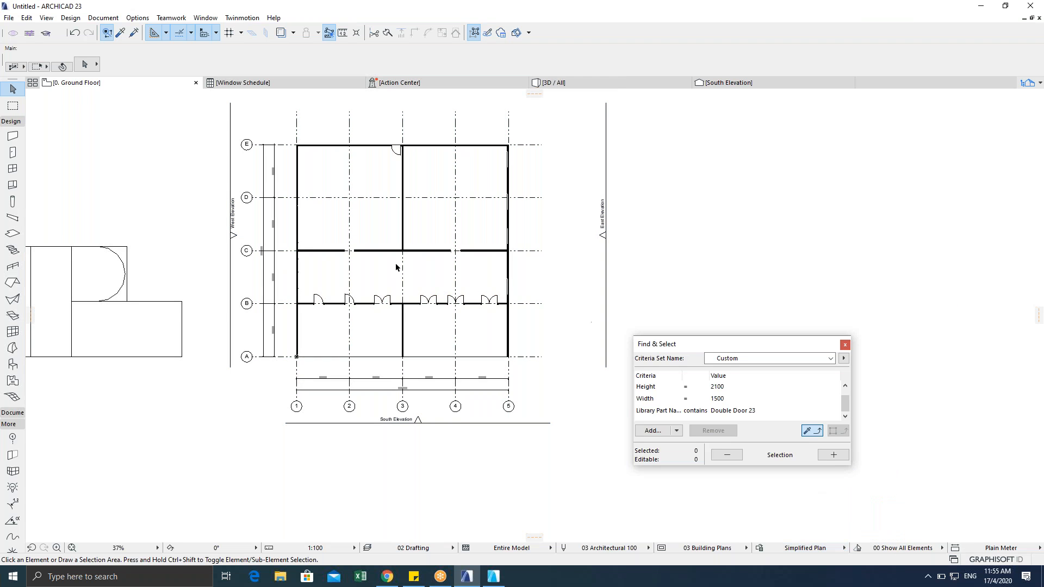
scroll(380, 264, up, 5)
Step: Check the window previews in the Window Schedule and go back to the Ground Floor plan
click(288, 83)
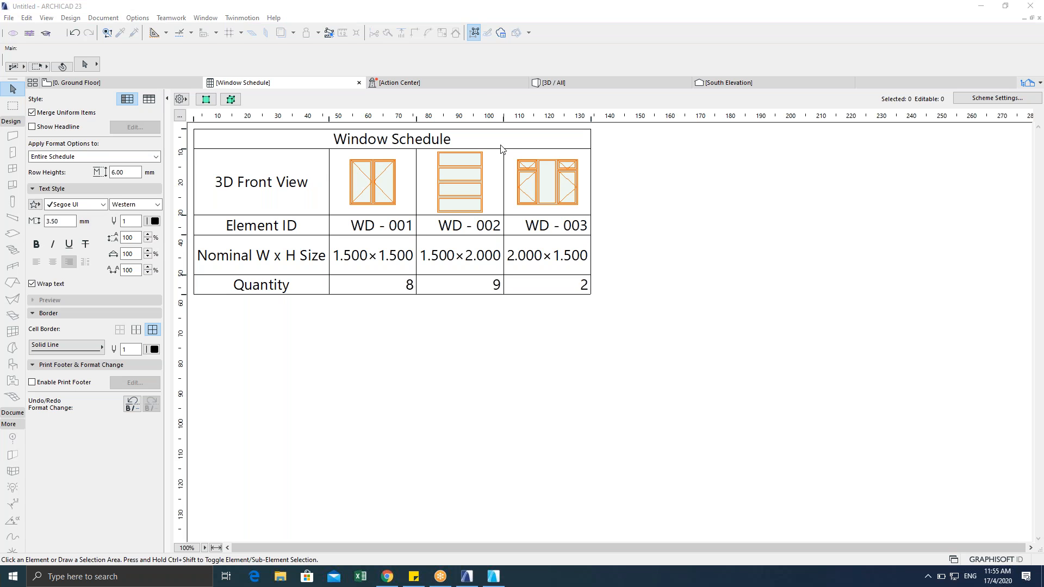
mouse_move(98, 82)
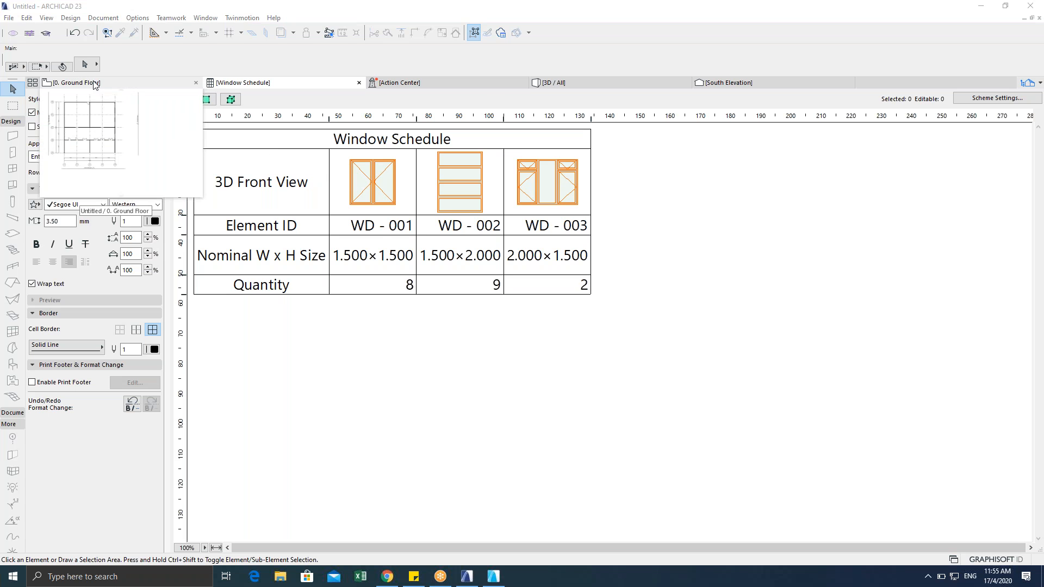
click(130, 83)
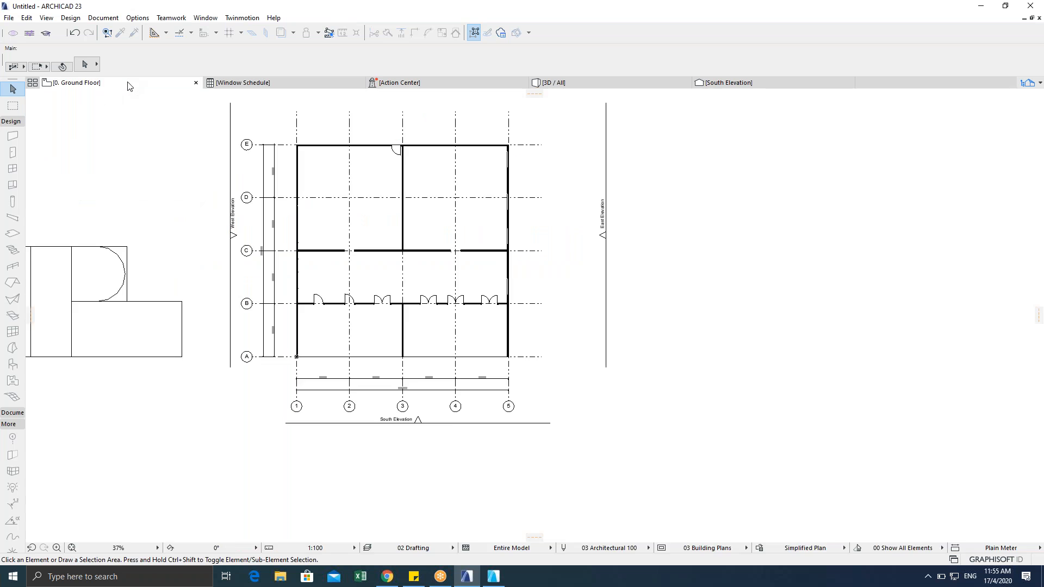
Step: Review the rules of the Simplified Plan combination in Graphic Override Combinations, leaving them unmodified
scroll(403, 354, down, 3)
middle_drag(403, 355, 354, 257)
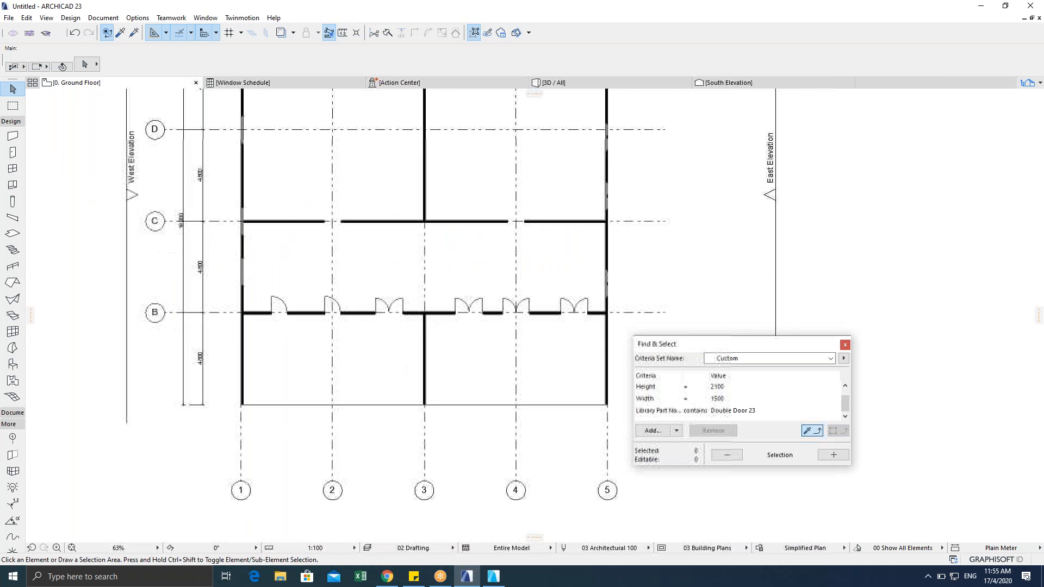
click(759, 549)
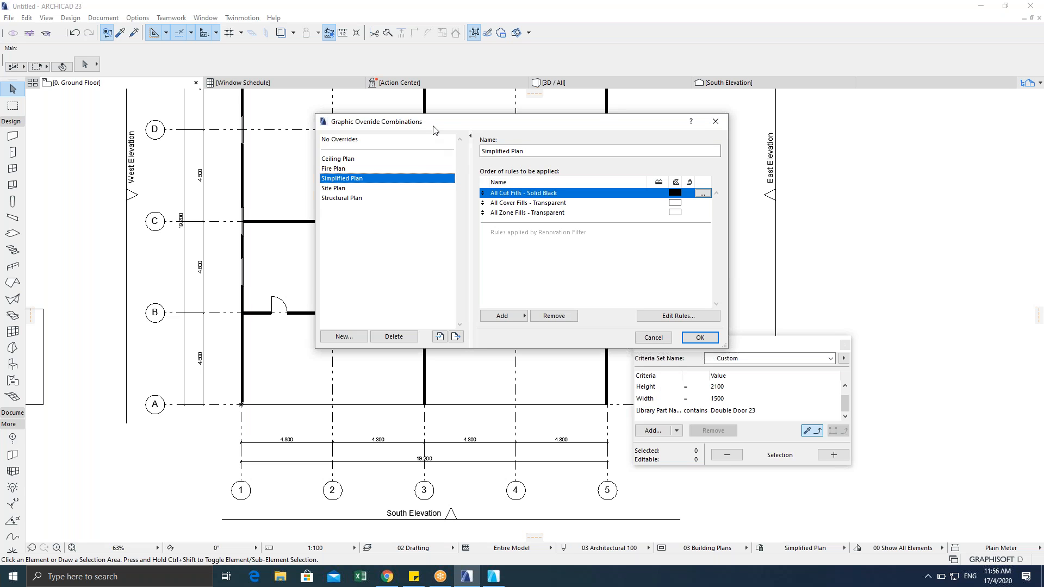
drag(421, 122, 233, 261)
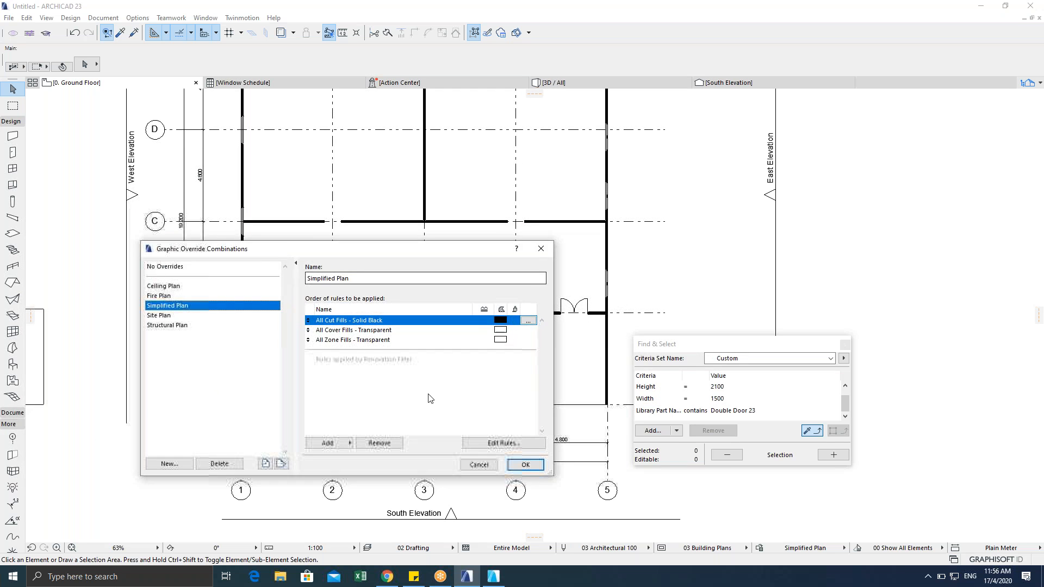
click(469, 465)
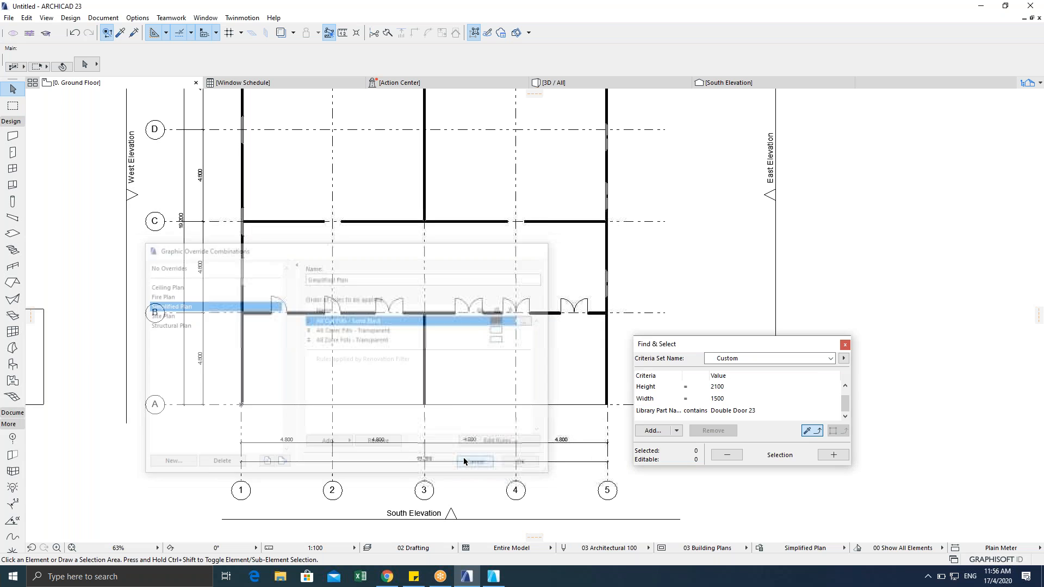
Step: Set the Window Schedule's 3D Front View preview scale to To Fit (≤ 1:100), keeping the drawing scale at 1:100
click(269, 86)
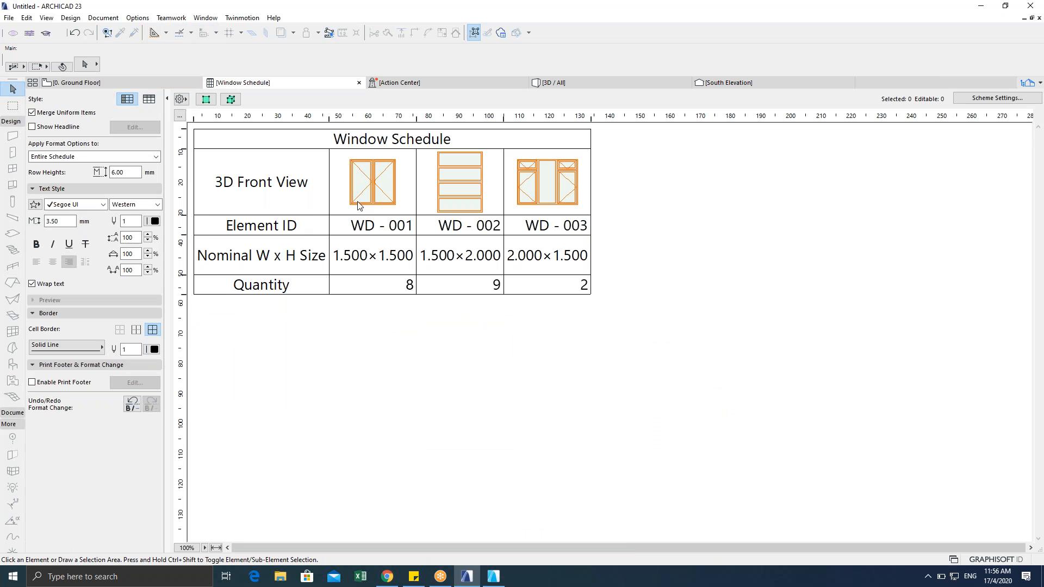
click(363, 192)
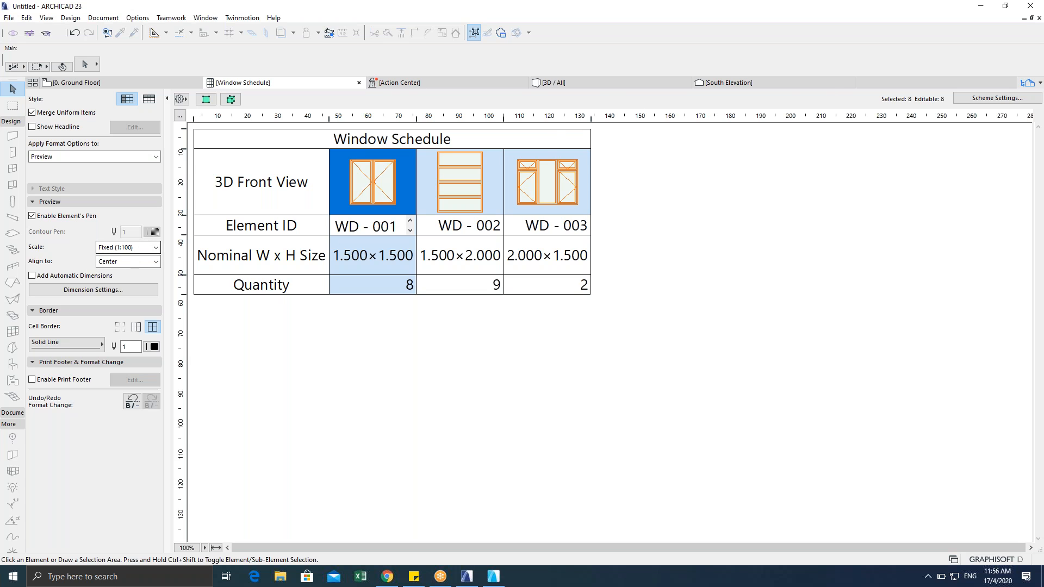
click(138, 248)
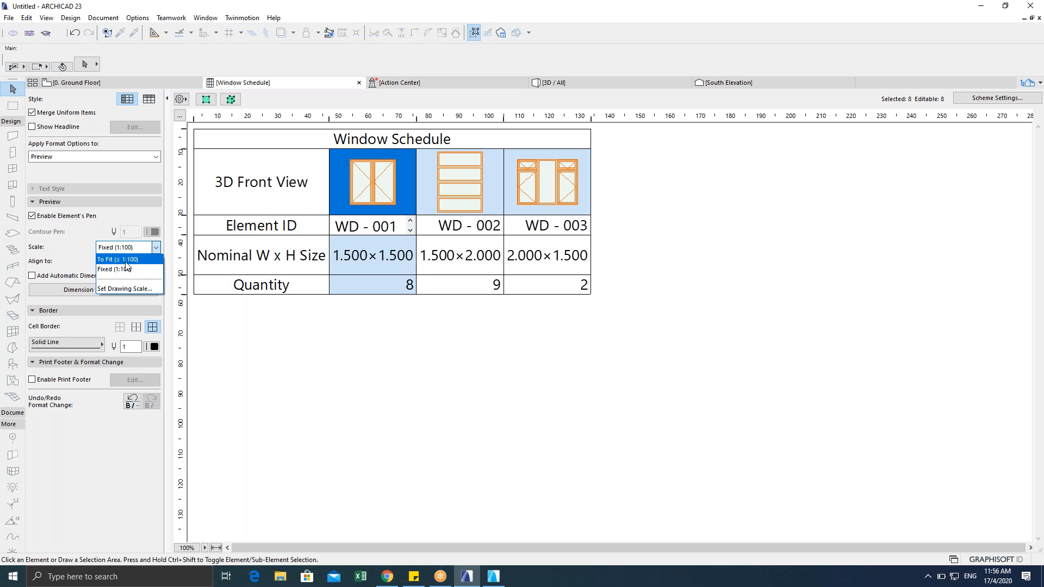
click(125, 262)
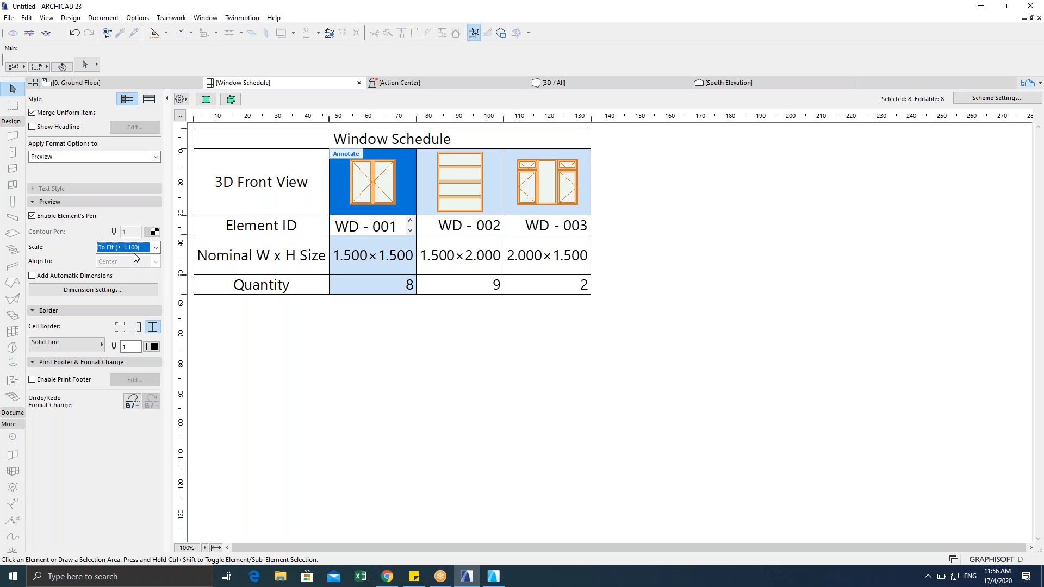
click(138, 248)
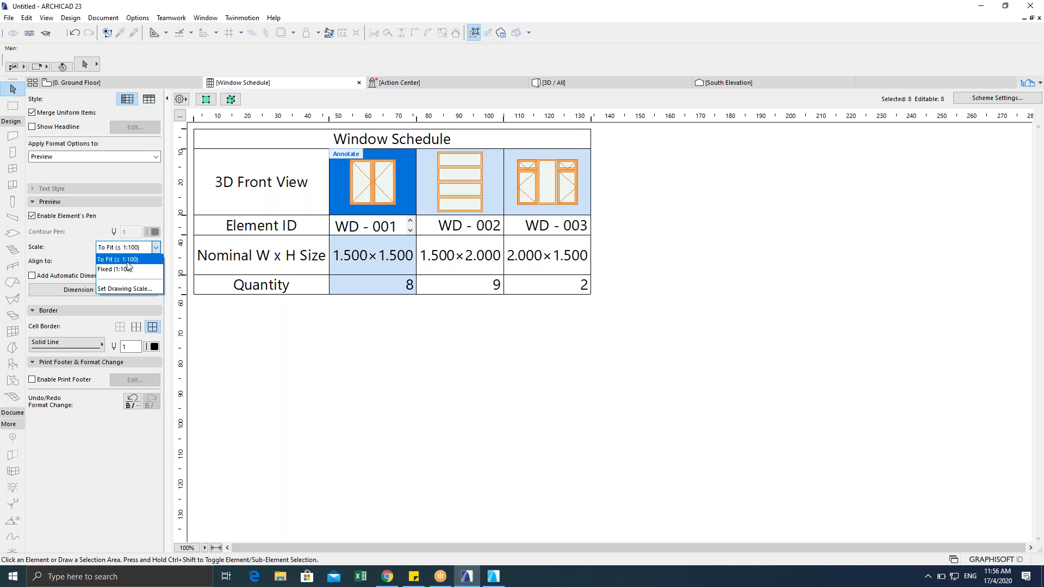
click(138, 287)
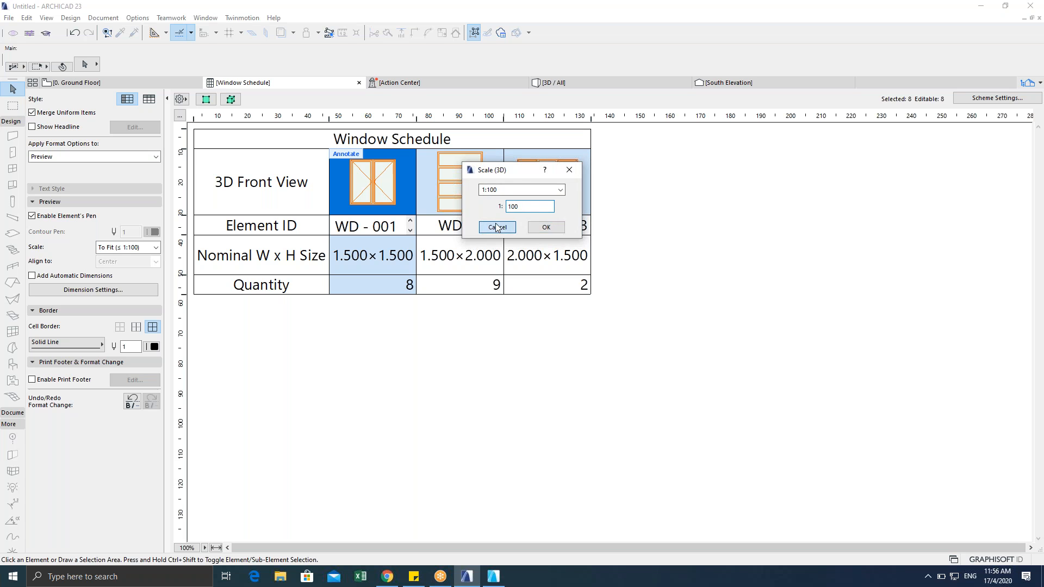
click(546, 227)
click(121, 248)
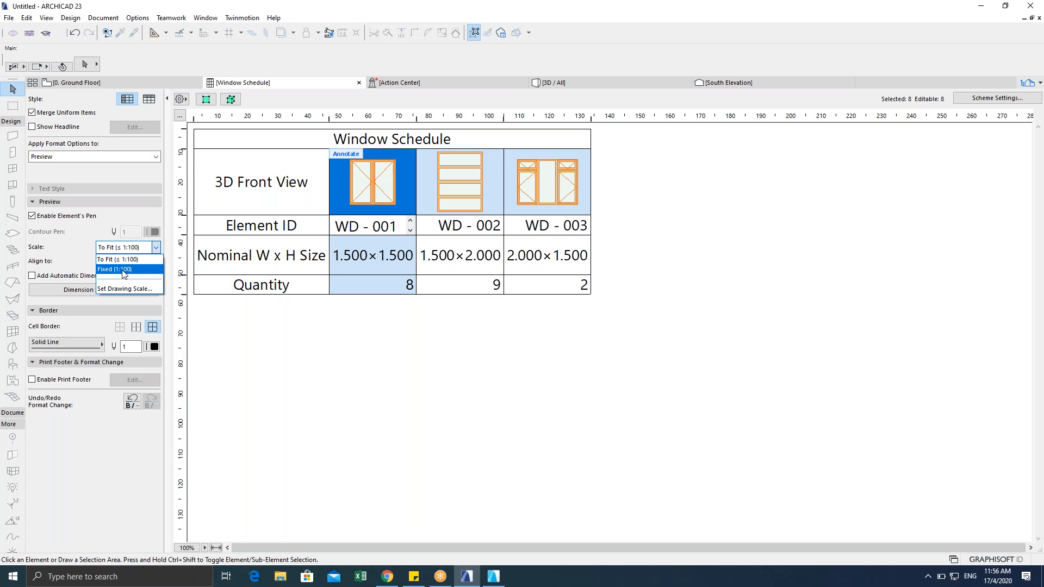
click(61, 244)
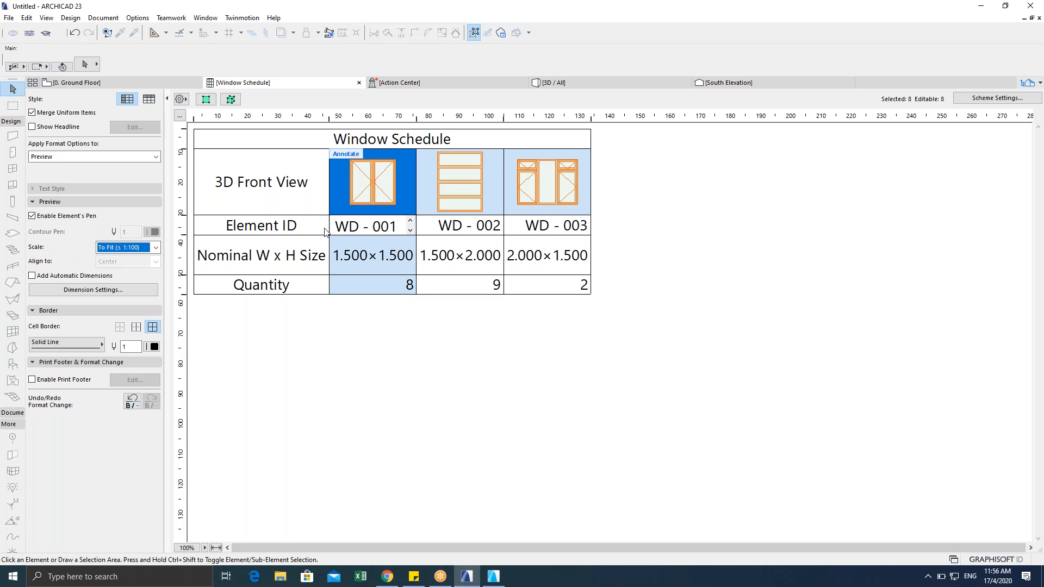
Step: Inspect the WD - 001 window's front view in the annotation preview and return to the Window Schedule
click(344, 154)
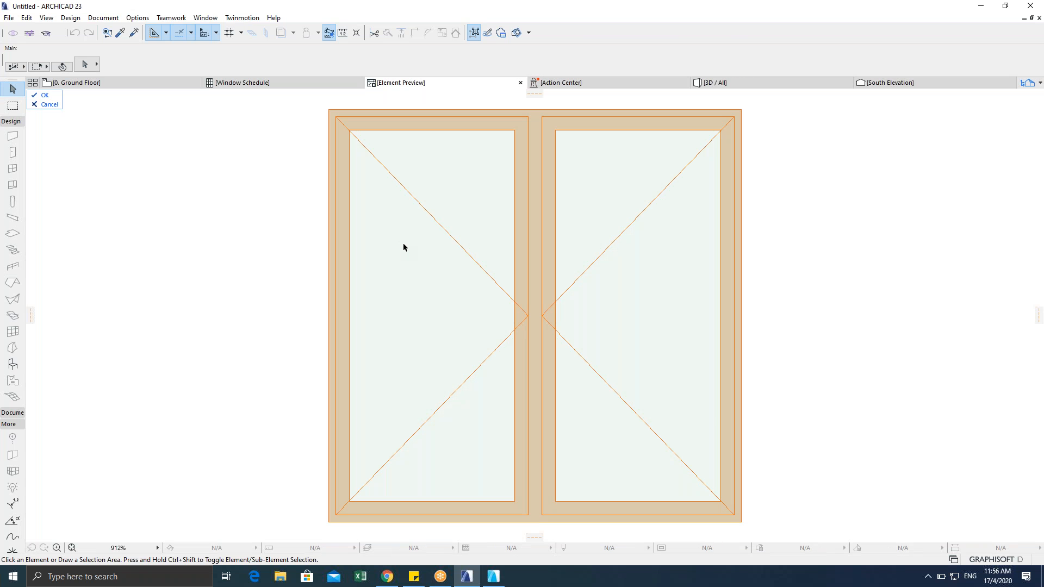
scroll(403, 247, down, 2)
middle_drag(403, 247, 359, 250)
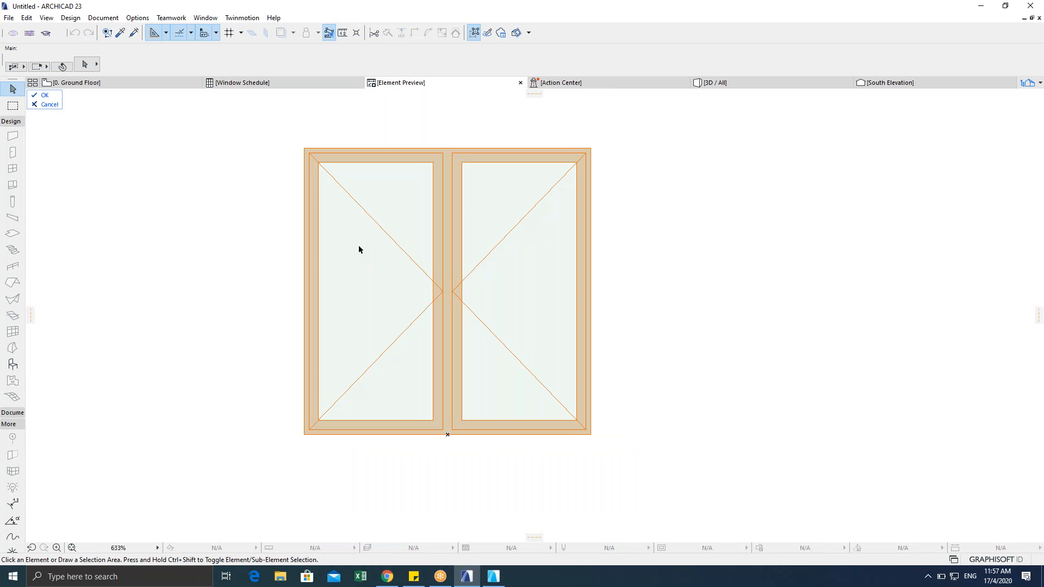
click(287, 85)
Step: Add automatic dimensions to the 3D Front View previews in the Window Schedule
click(377, 179)
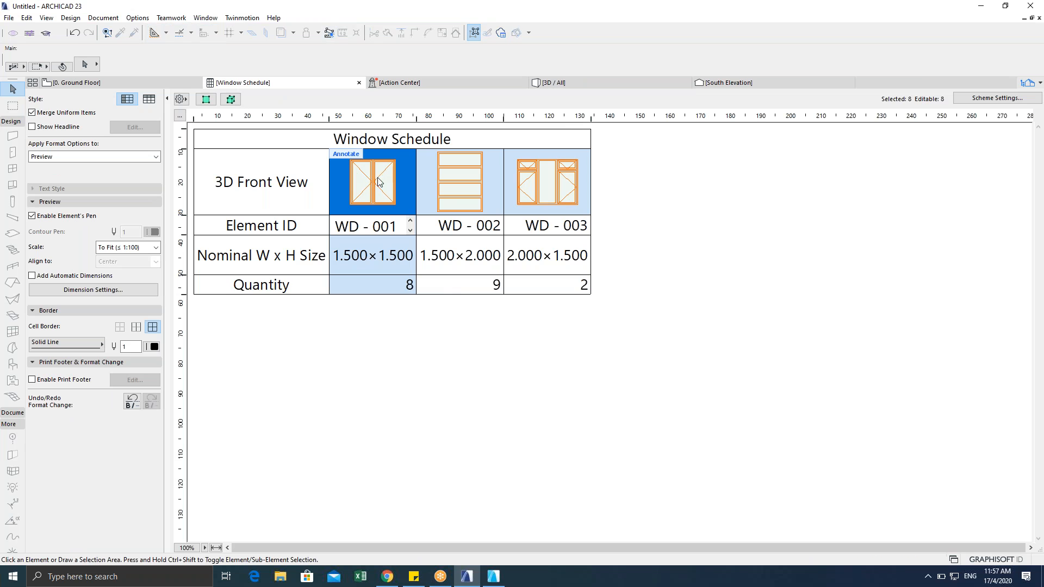
click(31, 277)
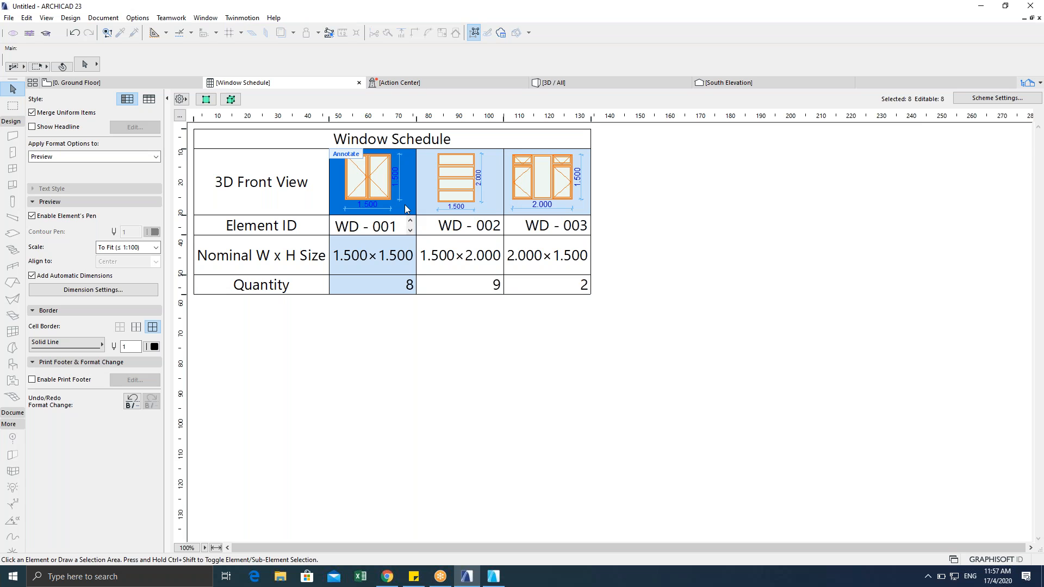
click(430, 361)
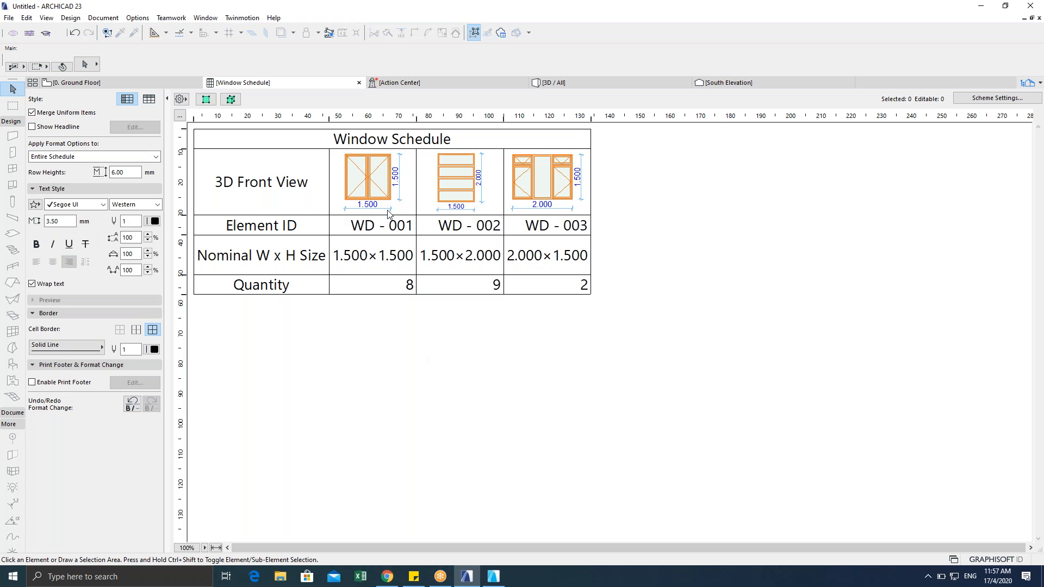
Step: Review the automatic dimension settings of the 3D Front View previews, leaving them unmodified
click(347, 190)
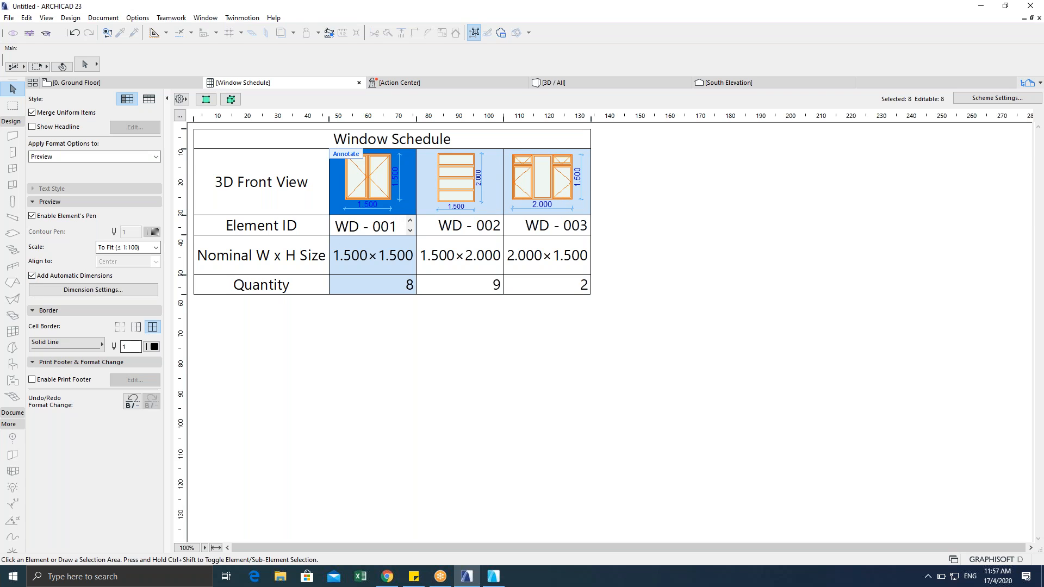
click(78, 293)
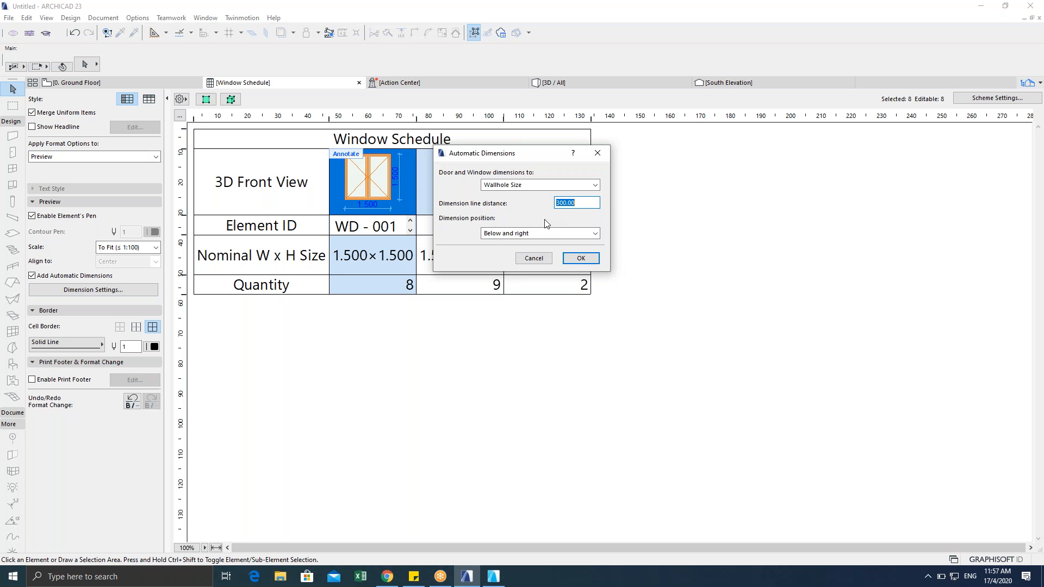
click(543, 258)
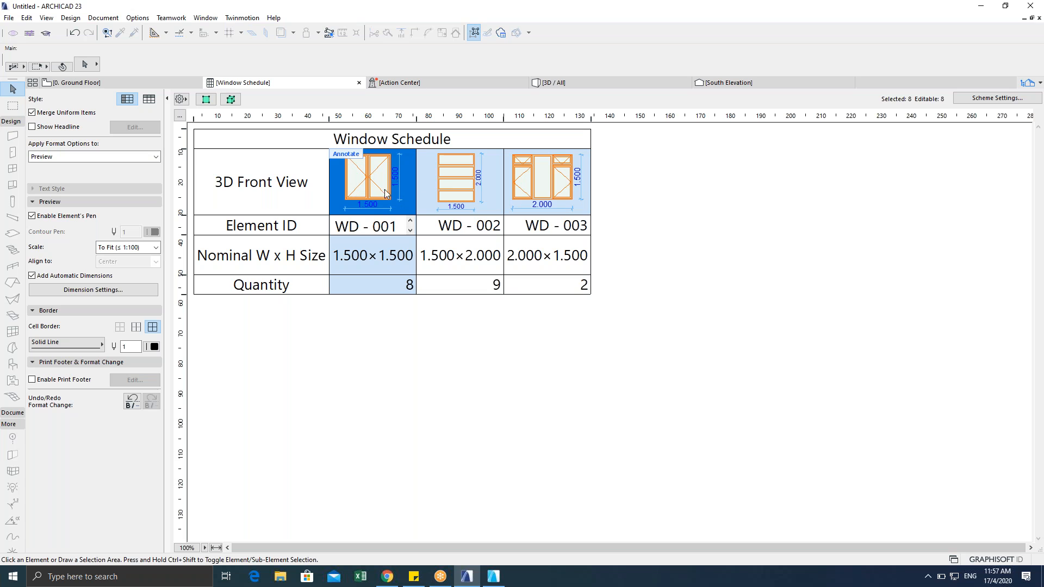
Step: Extend the WD - 001 preview's vertical dimension chain with a point about 1.074 m below the window and apply the annotation
click(346, 154)
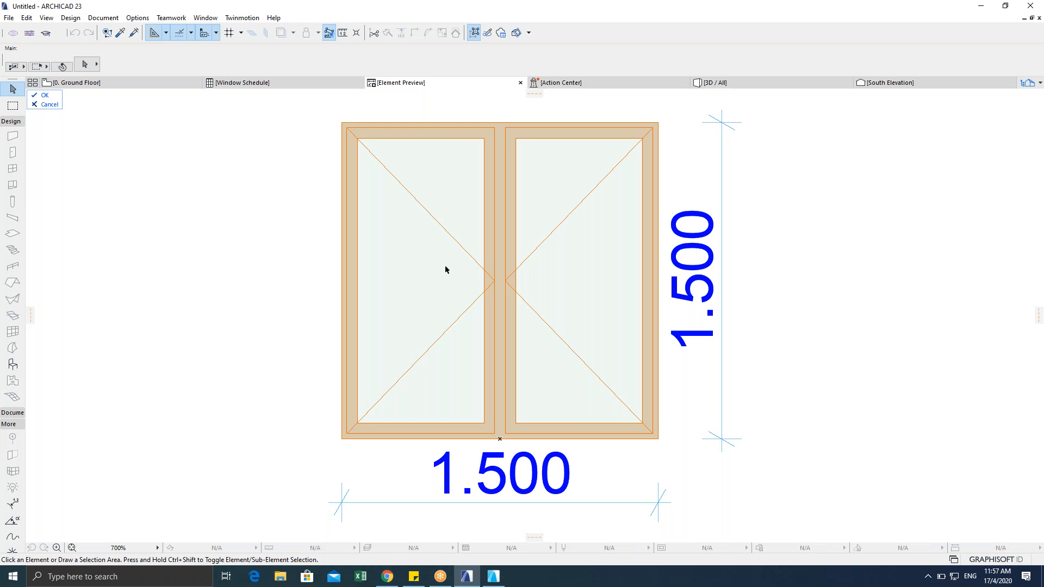
scroll(533, 345, down, 3)
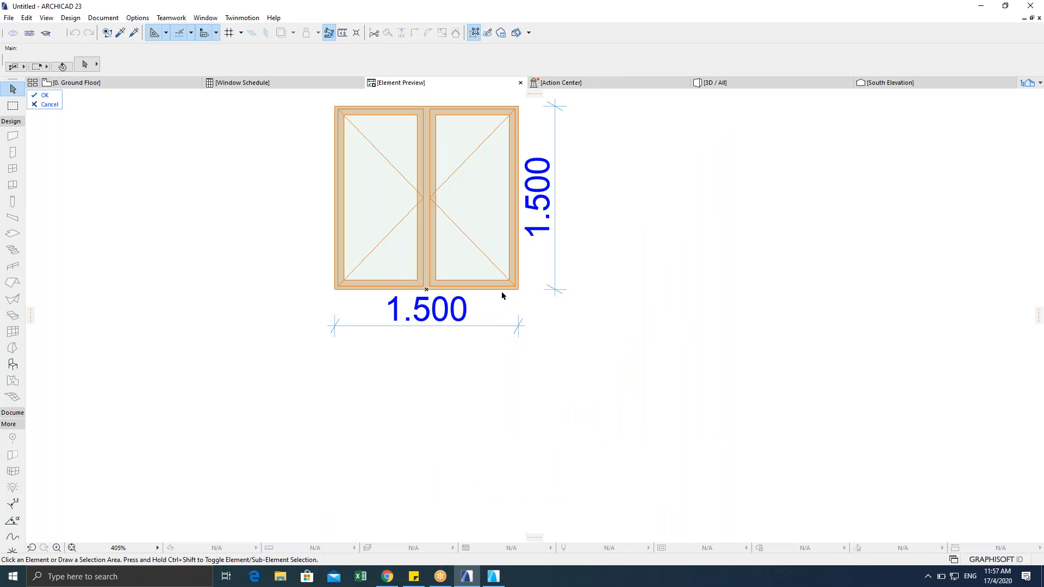
click(555, 263)
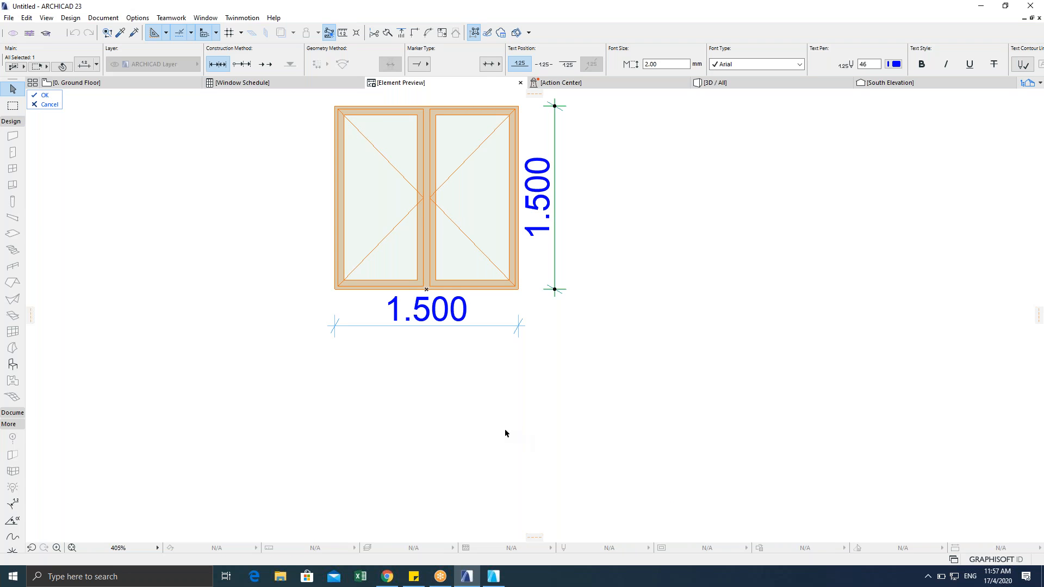
click(554, 237)
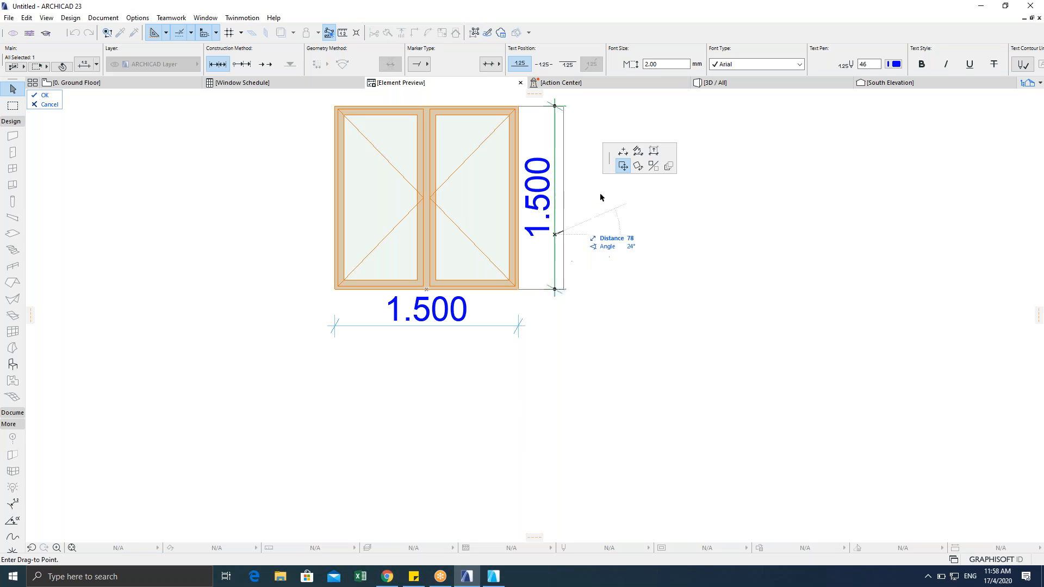
click(622, 150)
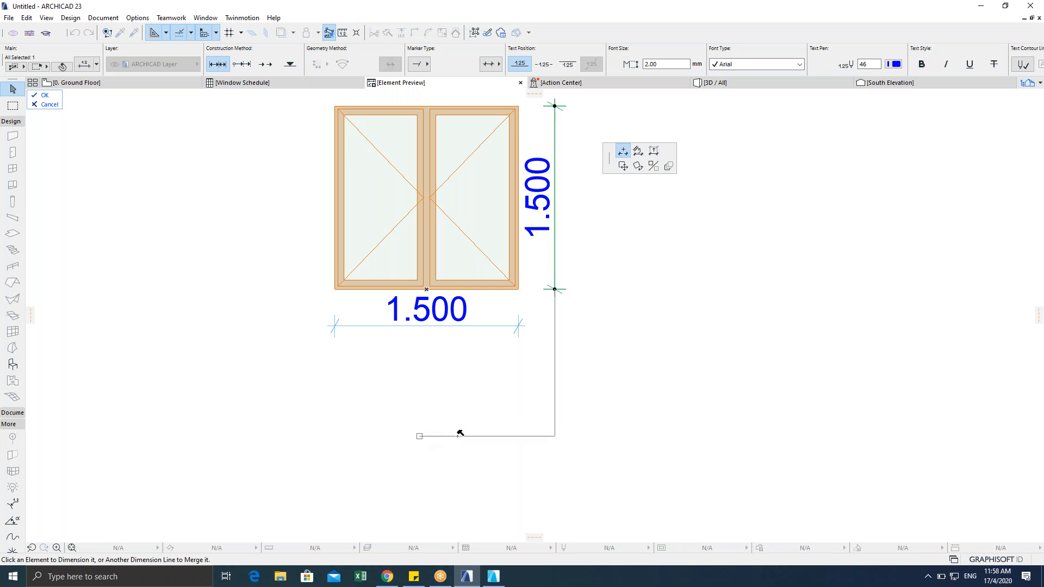
click(534, 420)
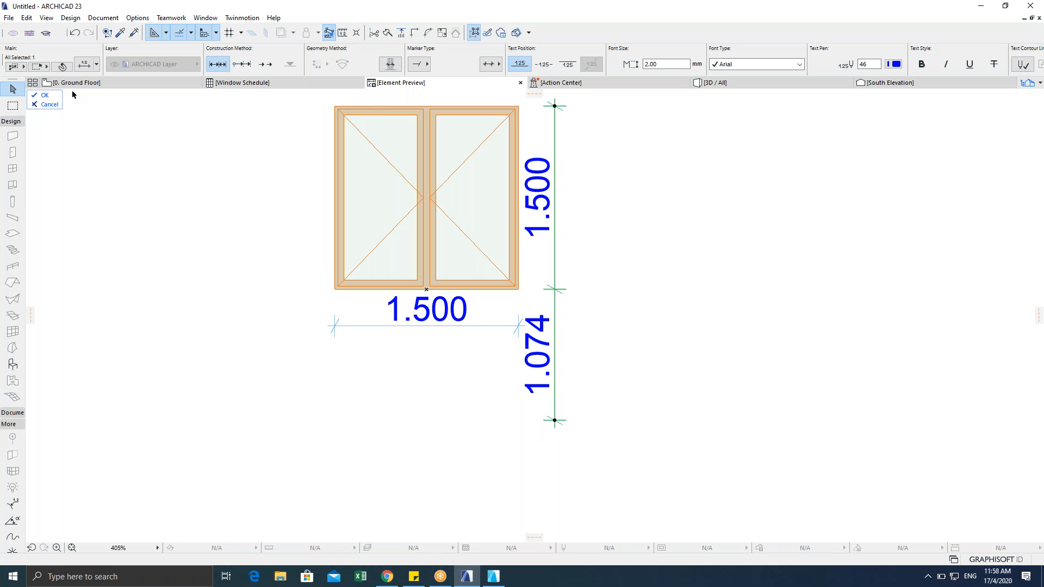
click(44, 95)
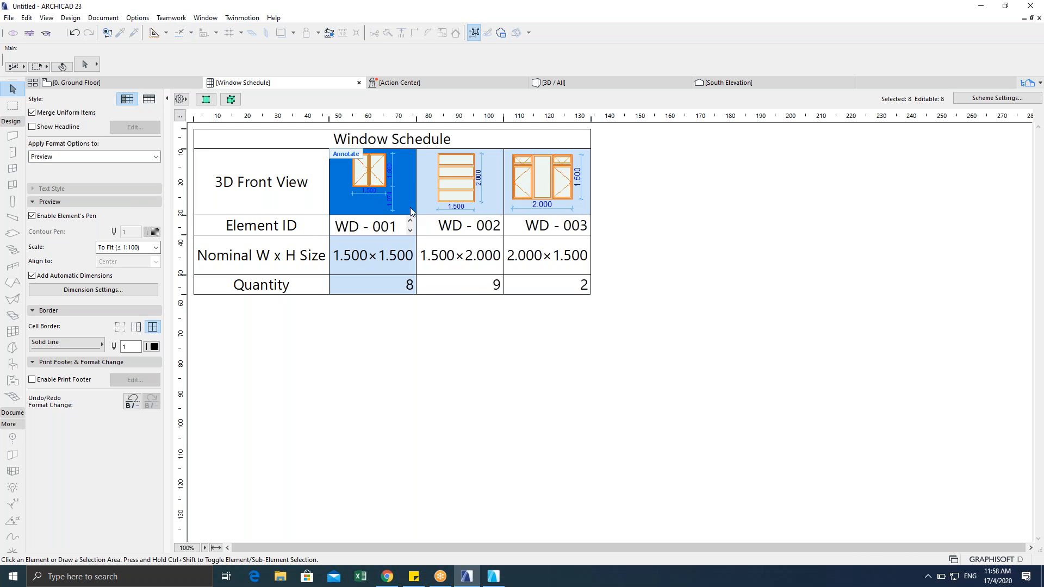
Step: Set the 3D Front View previews to a fixed 1:100 scale, trying bottom alignment before choosing Top
click(132, 247)
click(120, 269)
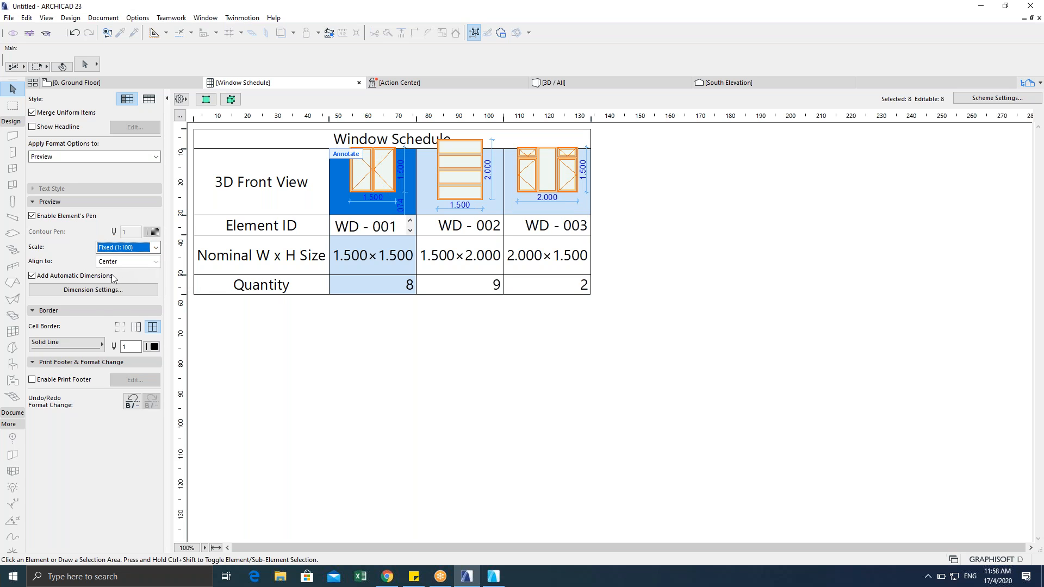
click(122, 263)
click(110, 293)
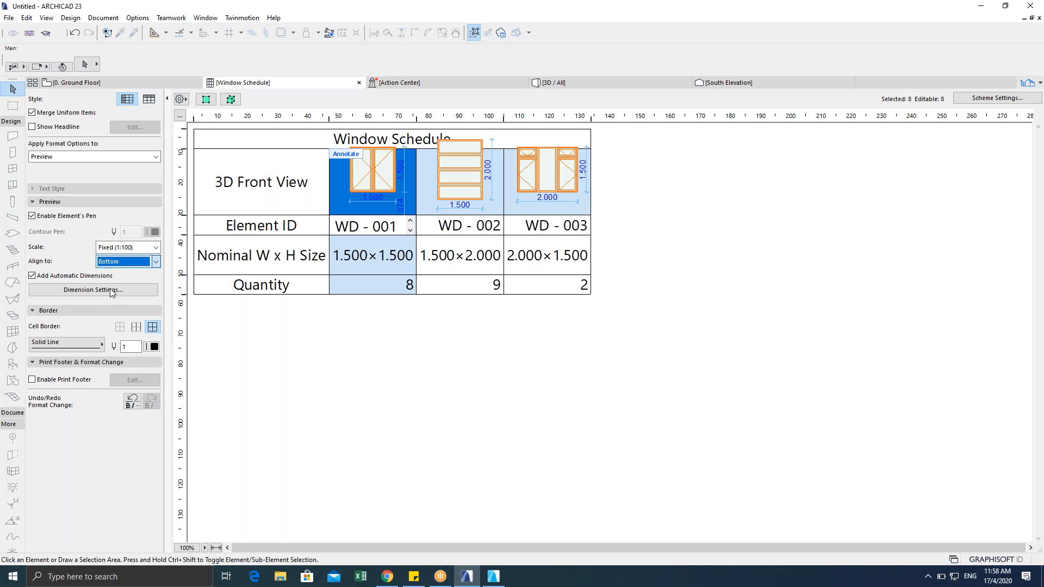
click(123, 262)
click(119, 283)
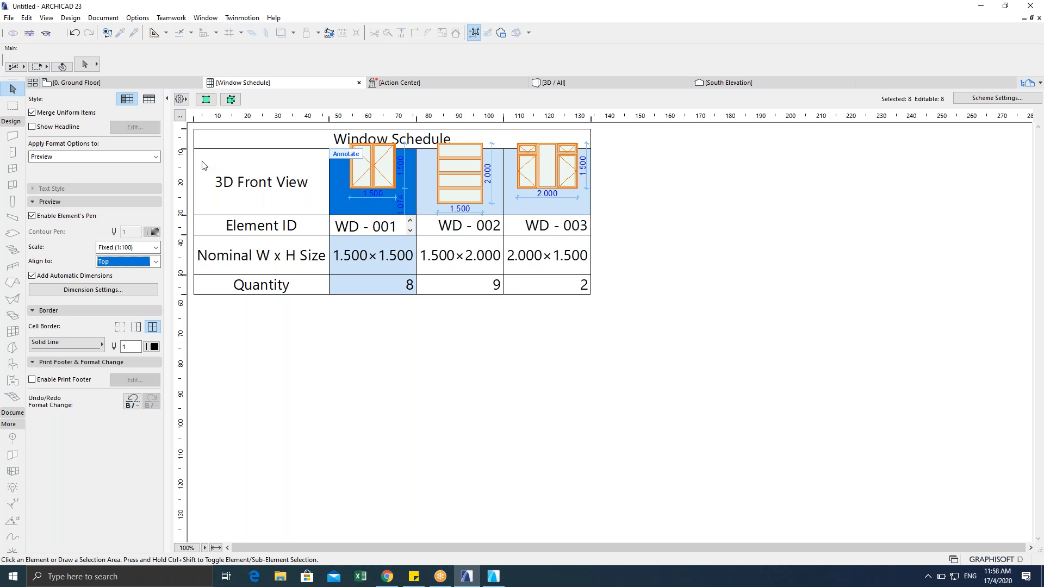
Step: Resize the Window Schedule's columns and rows to fit their content
click(179, 117)
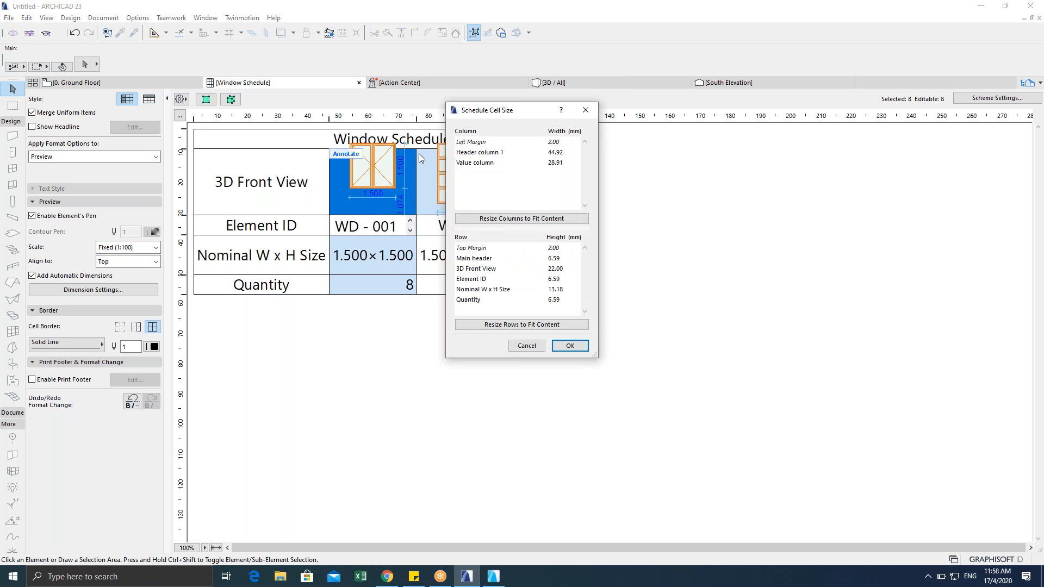
click(538, 218)
click(523, 324)
click(570, 346)
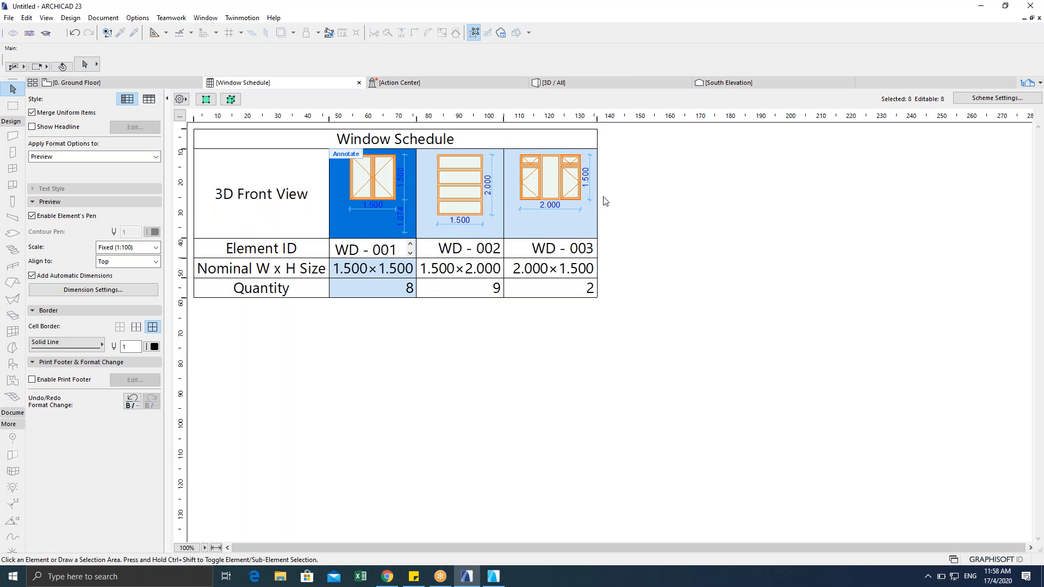
Step: Switch to the bungalow project, examine the annotated front views in IES-04 WINDOW SCHEDULE, including W9, and return to the Untitled project
click(493, 576)
click(381, 75)
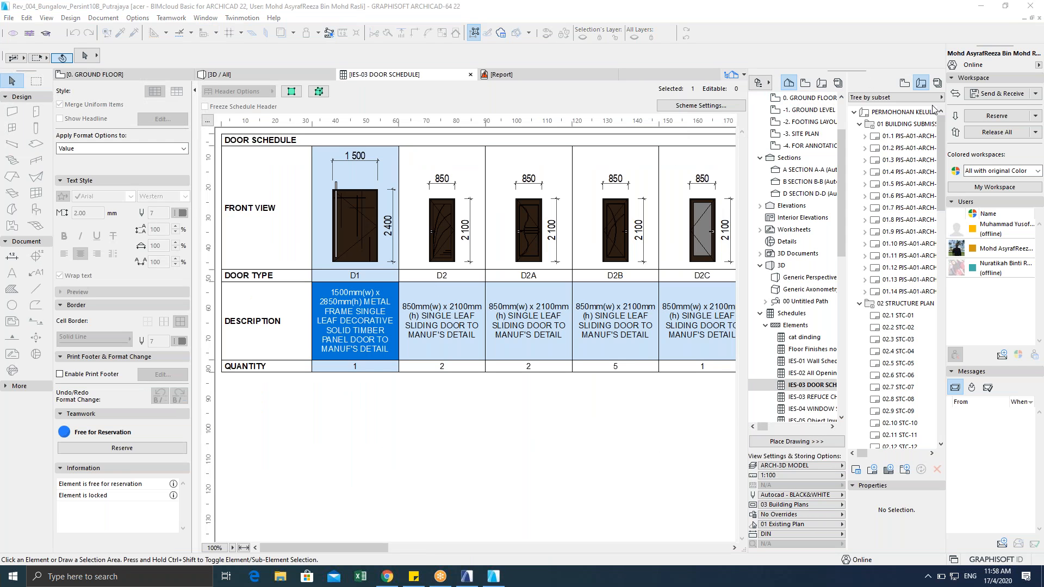
scroll(814, 368, down, 1)
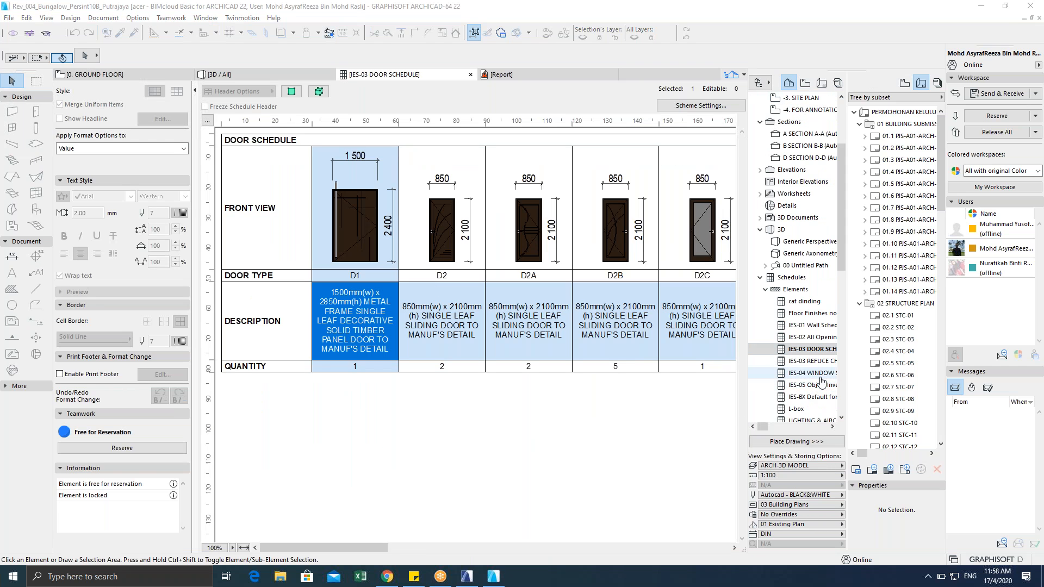
double_click(812, 373)
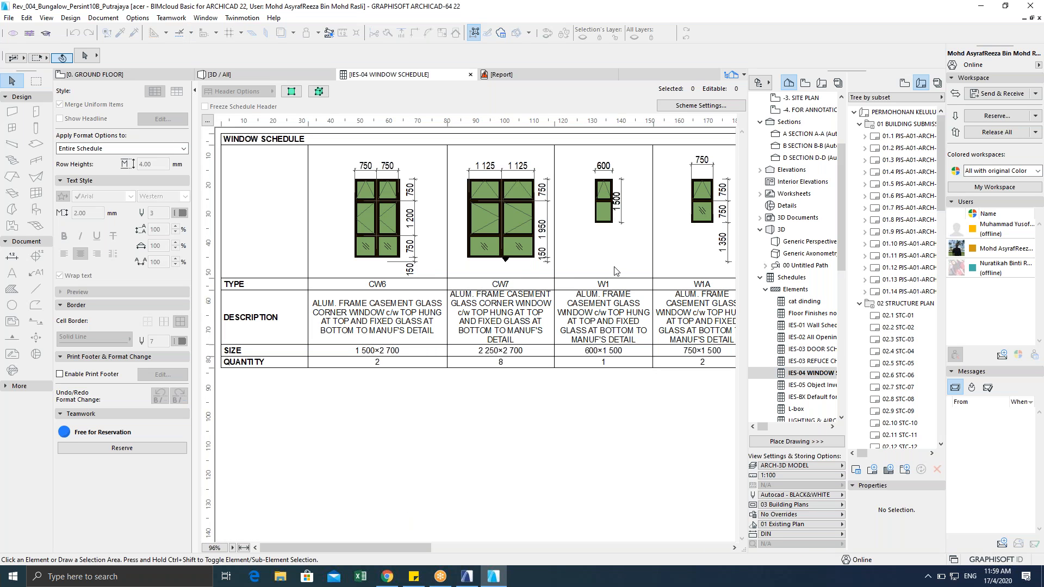
drag(419, 547, 677, 540)
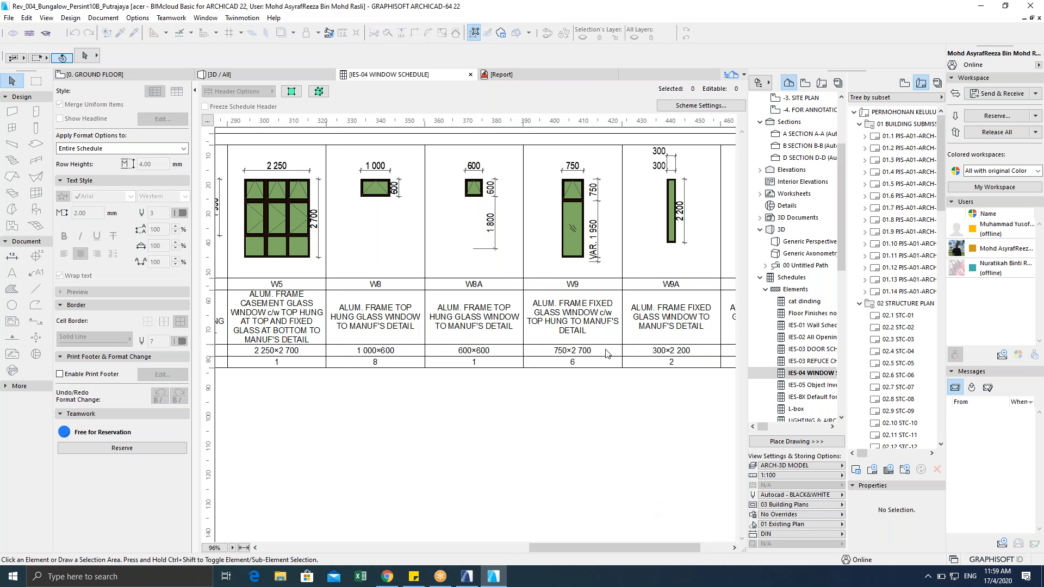
click(592, 259)
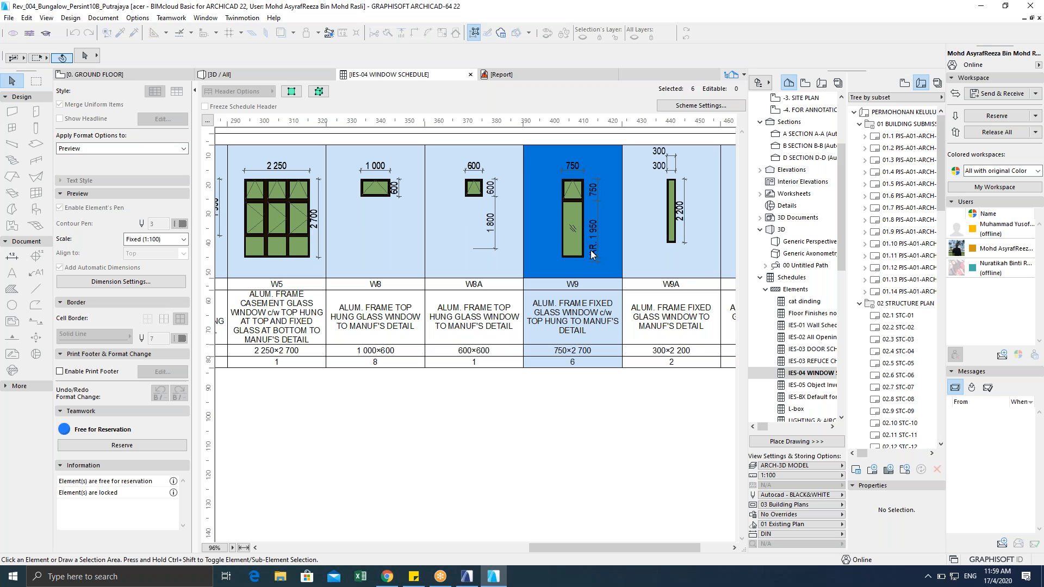
click(474, 581)
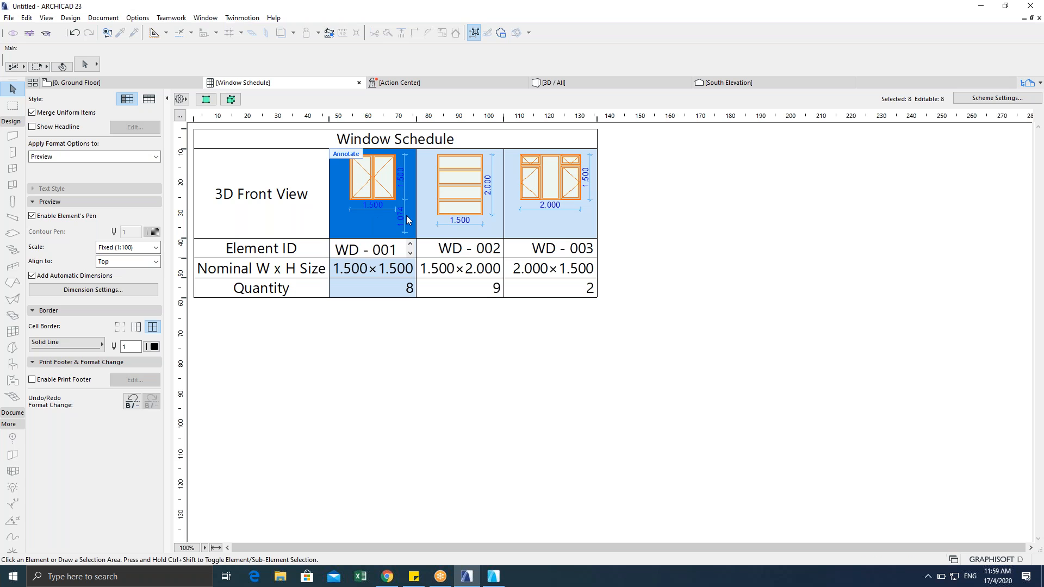
Step: Replace the text of the dimension below the window in the WD - 001 preview with the custom text <VAR> and apply the annotation
click(348, 154)
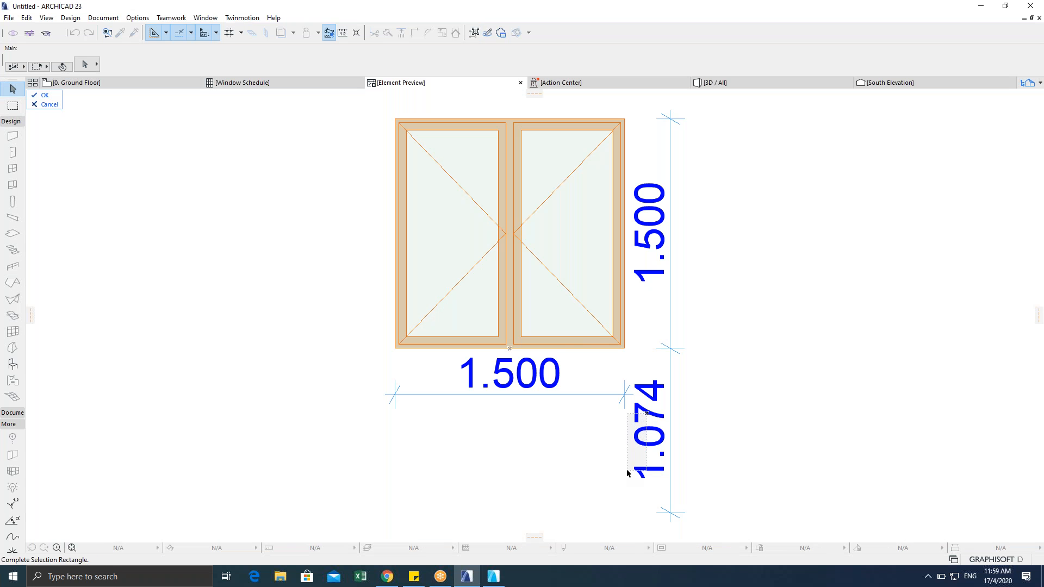
click(618, 484)
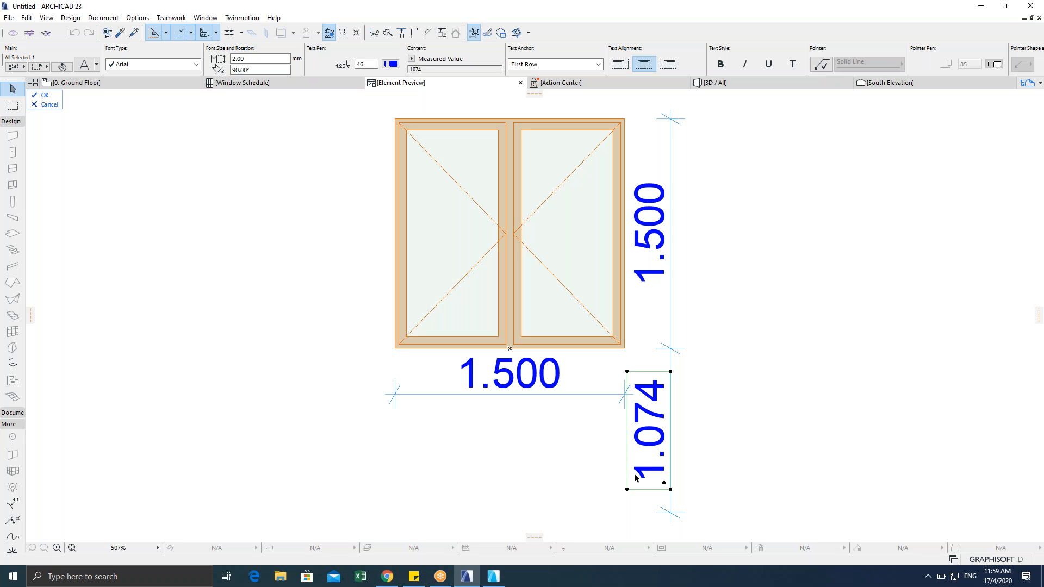
key(ctrl+t)
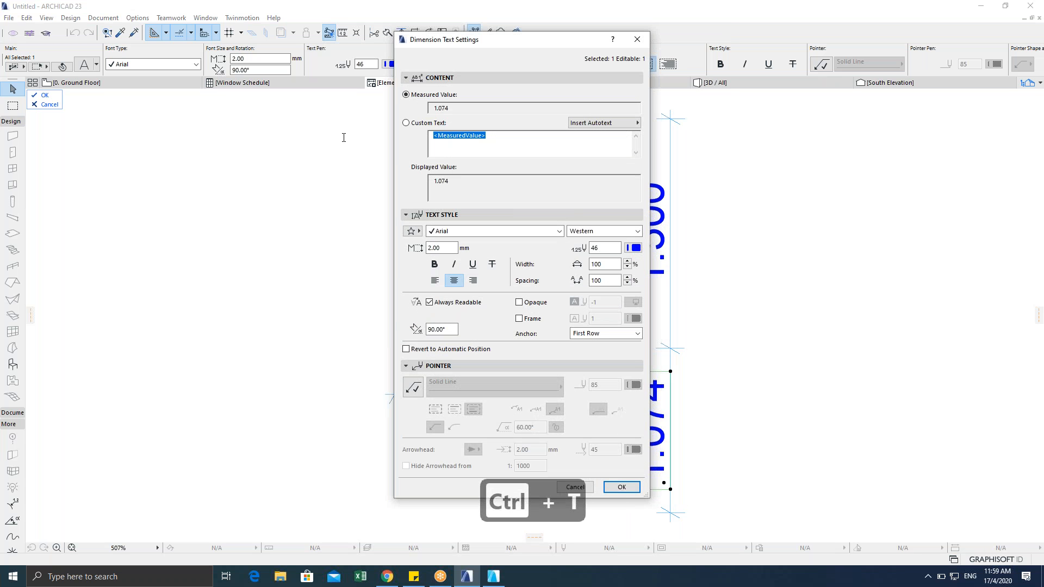
key(Right)
key(Left)
key(BackSpace)
key(BackSpace)
key(BackSpace)
key(BackSpace)
key(BackSpace)
key(BackSpace)
key(BackSpace)
key(BackSpace)
key(BackSpace)
key(BackSpace)
key(BackSpace)
key(BackSpace)
key(BackSpace)
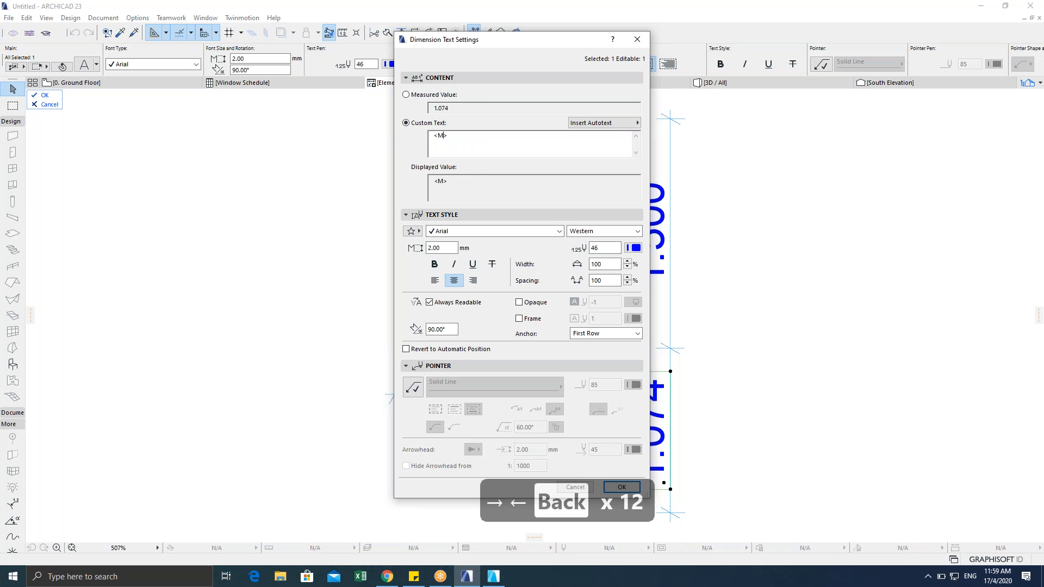
key(Caps_Lock)
text(VAR)
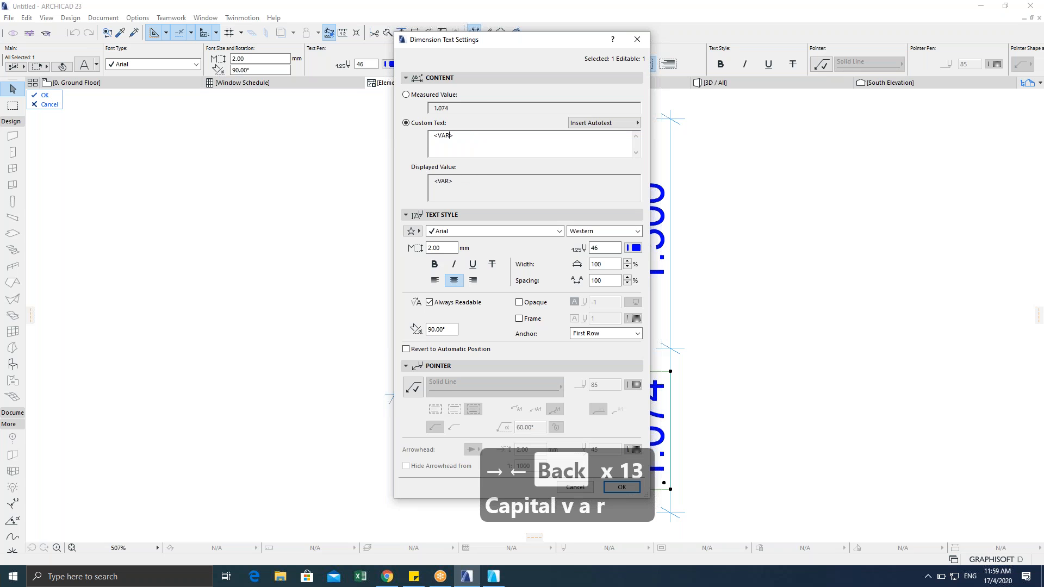
click(621, 487)
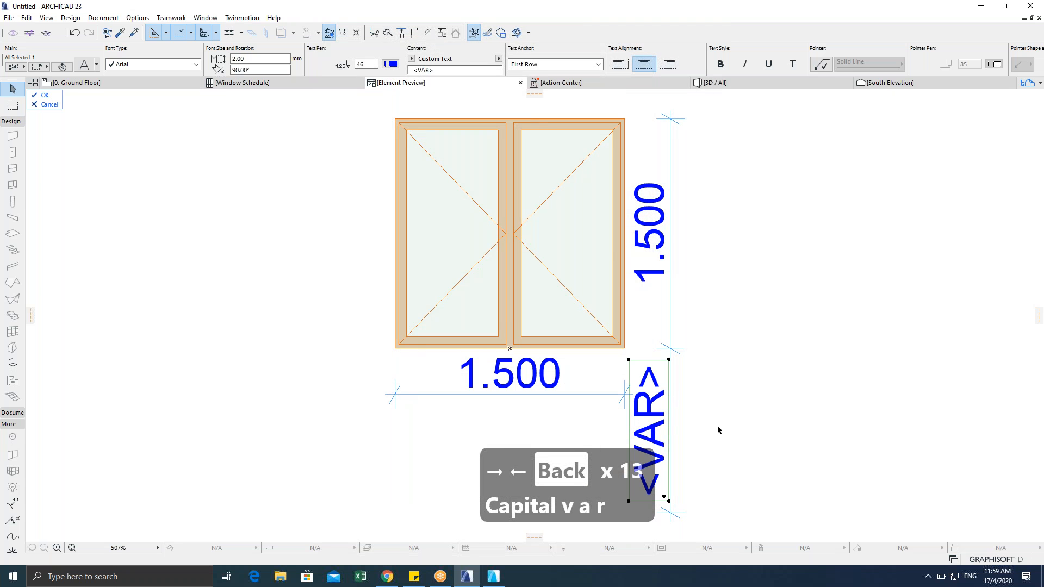
click(681, 428)
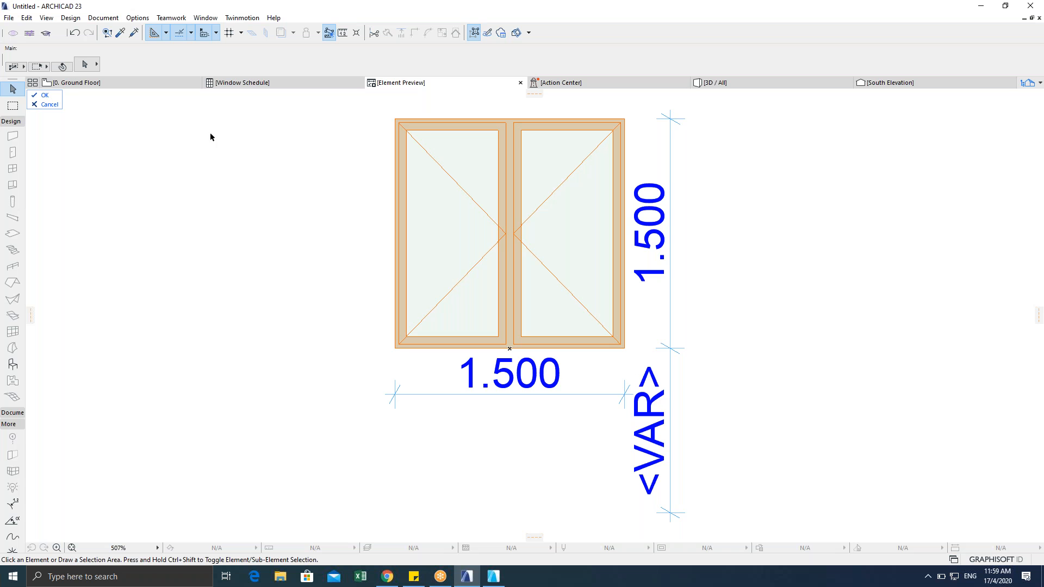
click(43, 95)
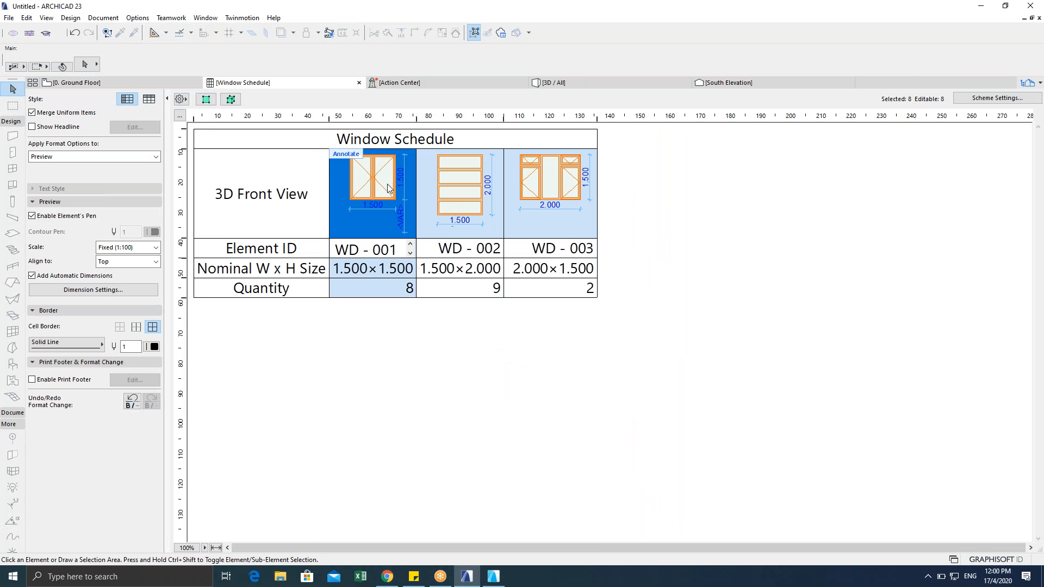
Step: Draw three short parallel diagonal glass lines inside the casement pane of the WD - 001 preview and apply the annotation
click(506, 213)
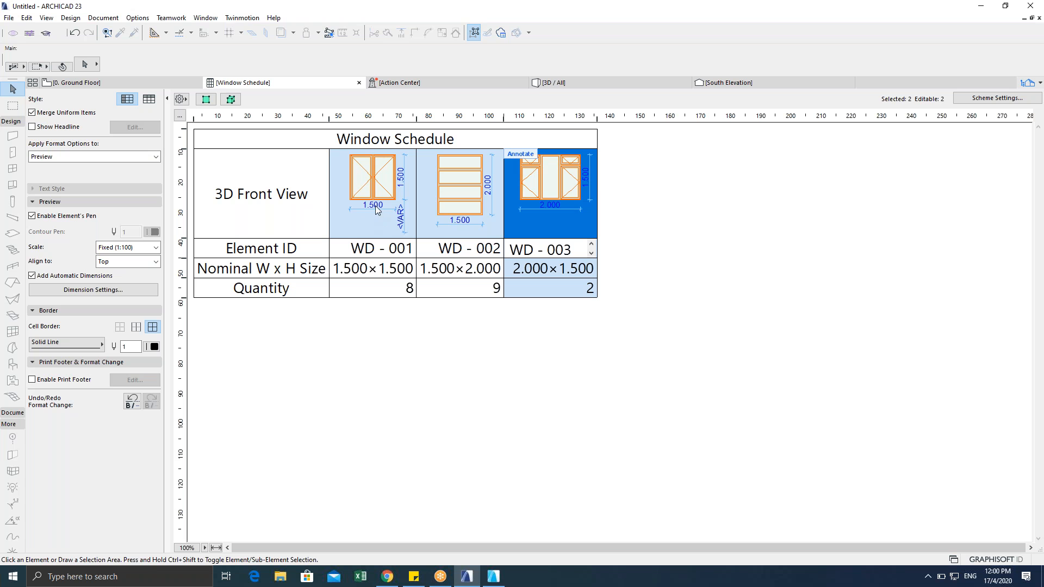
click(364, 187)
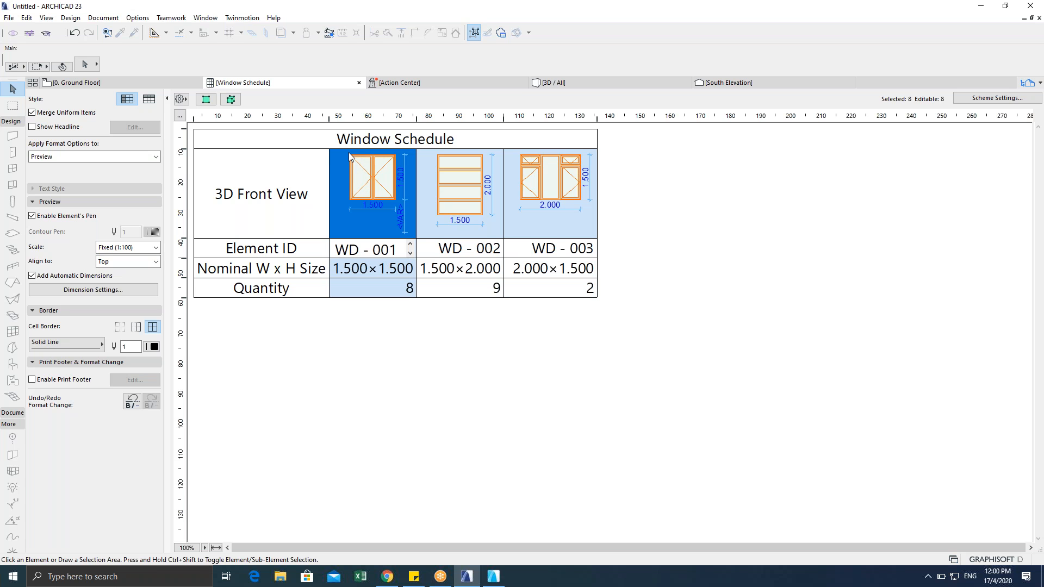
click(348, 153)
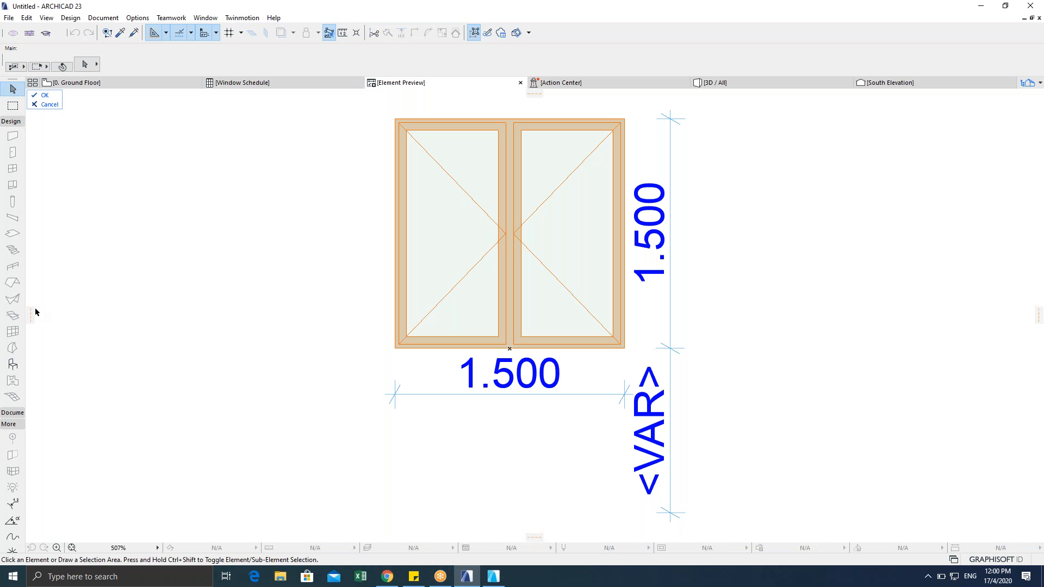
click(10, 426)
click(12, 508)
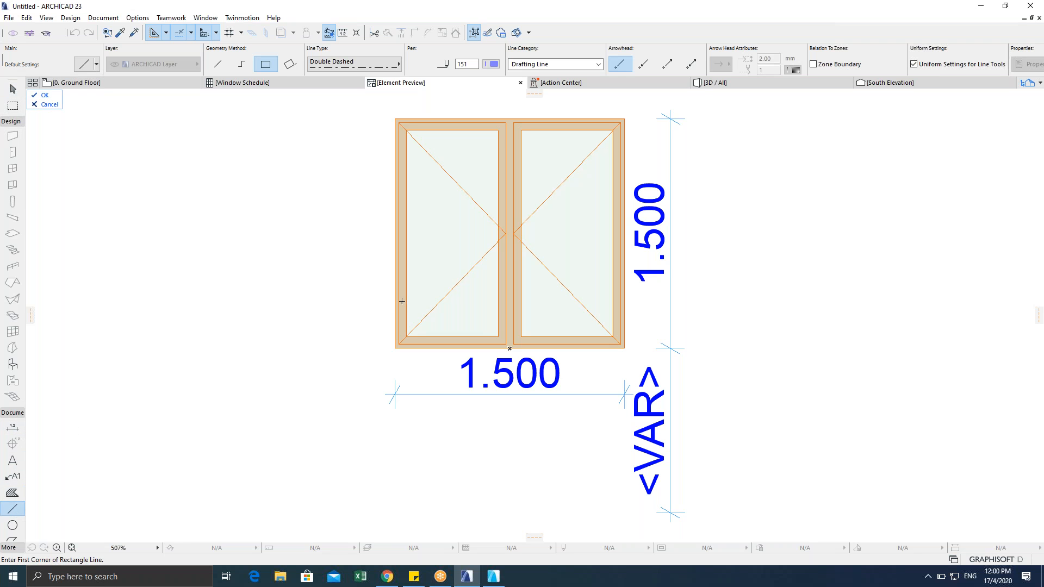
click(474, 215)
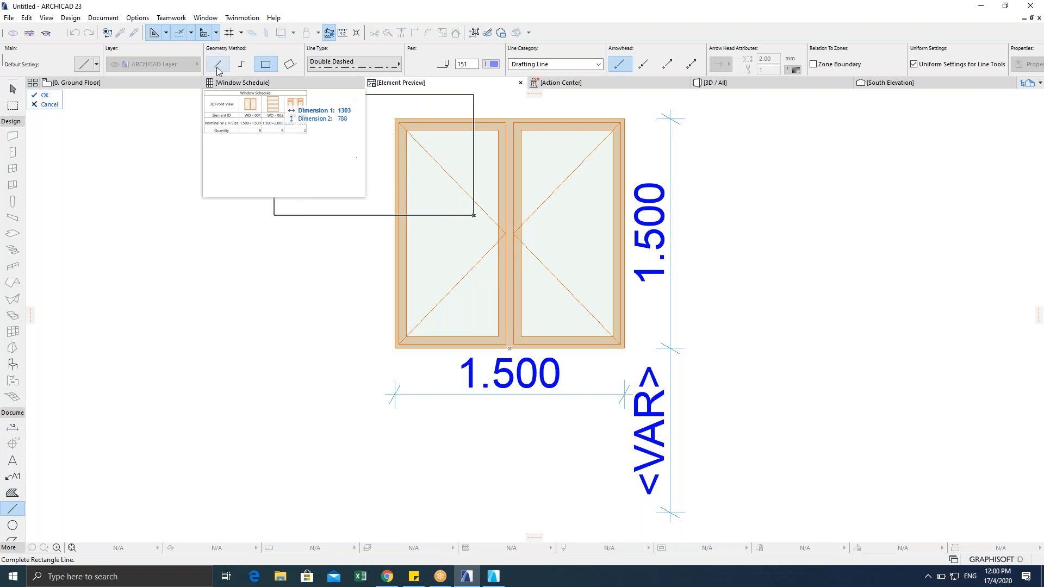
click(218, 64)
click(452, 258)
click(459, 226)
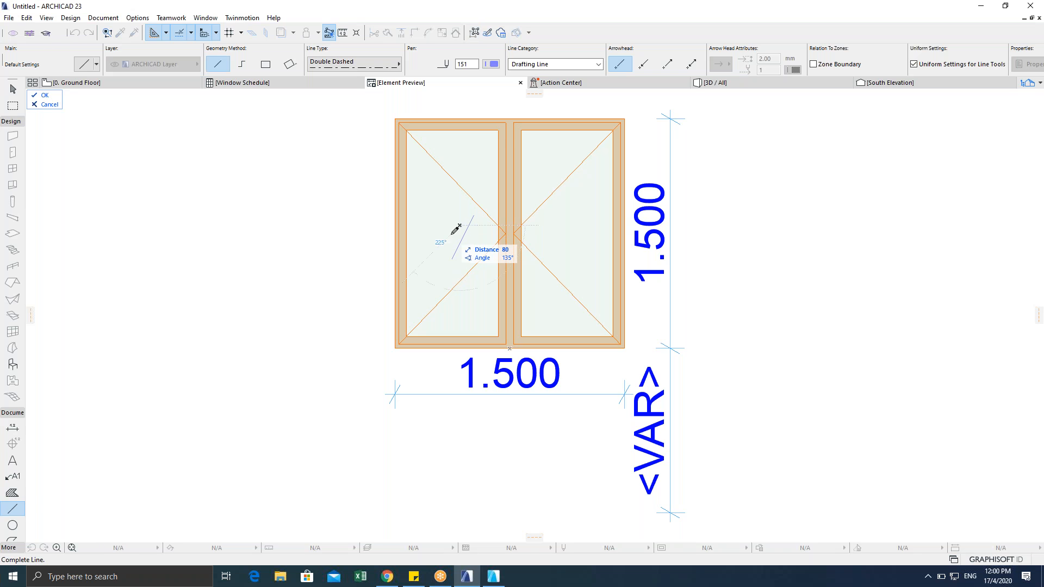
click(454, 236)
click(457, 211)
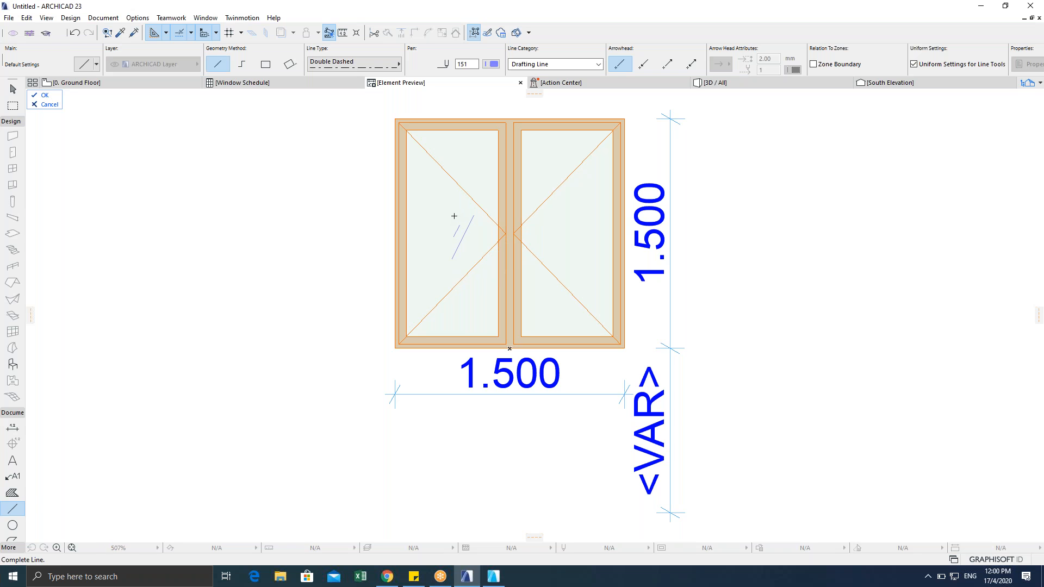
click(439, 244)
click(43, 95)
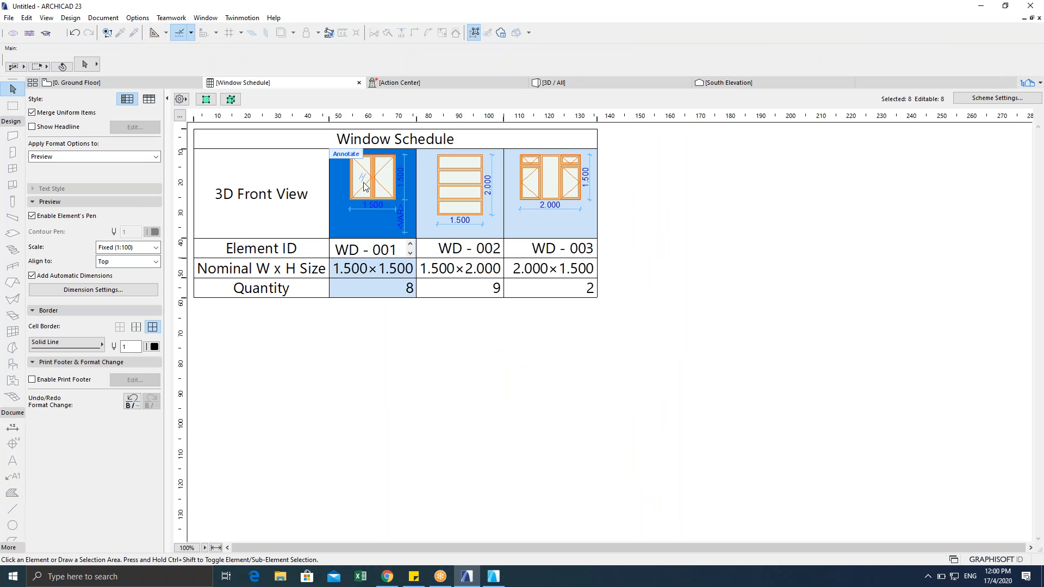
key(Escape)
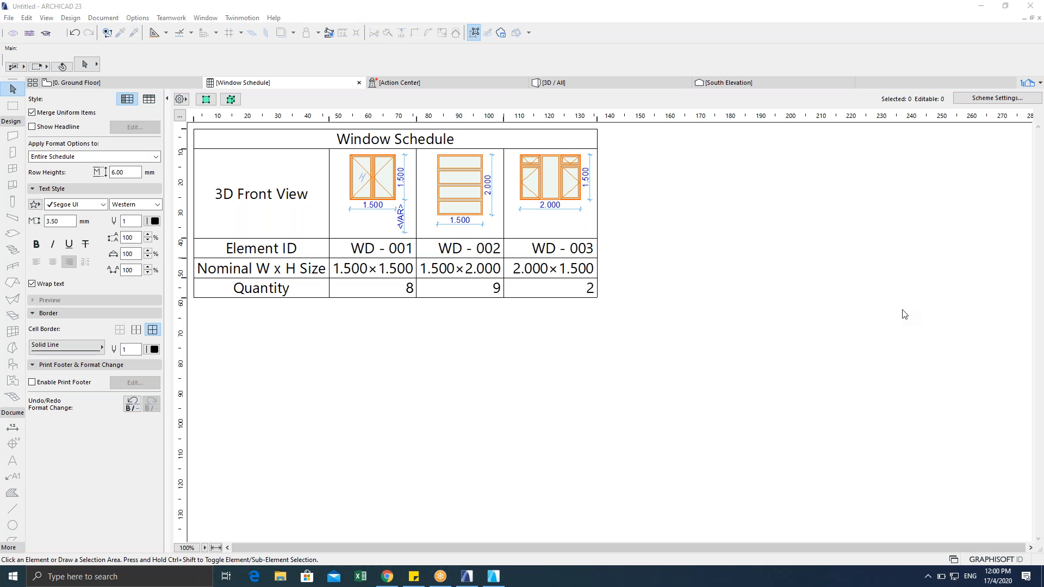
Step: Open the Ground Floor plan and examine the whole layout between gridlines A and E
mouse_move(117, 86)
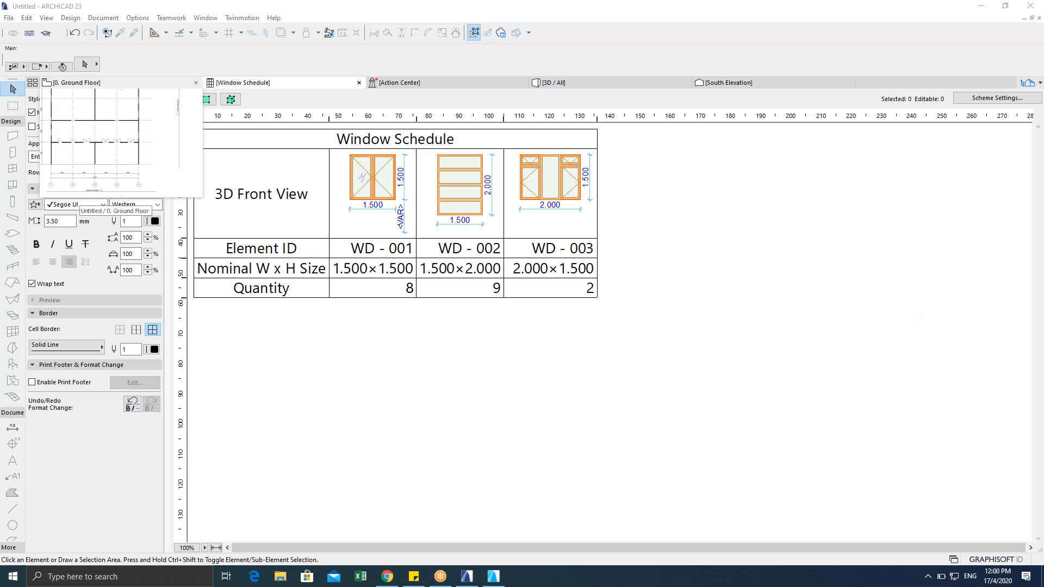
click(115, 86)
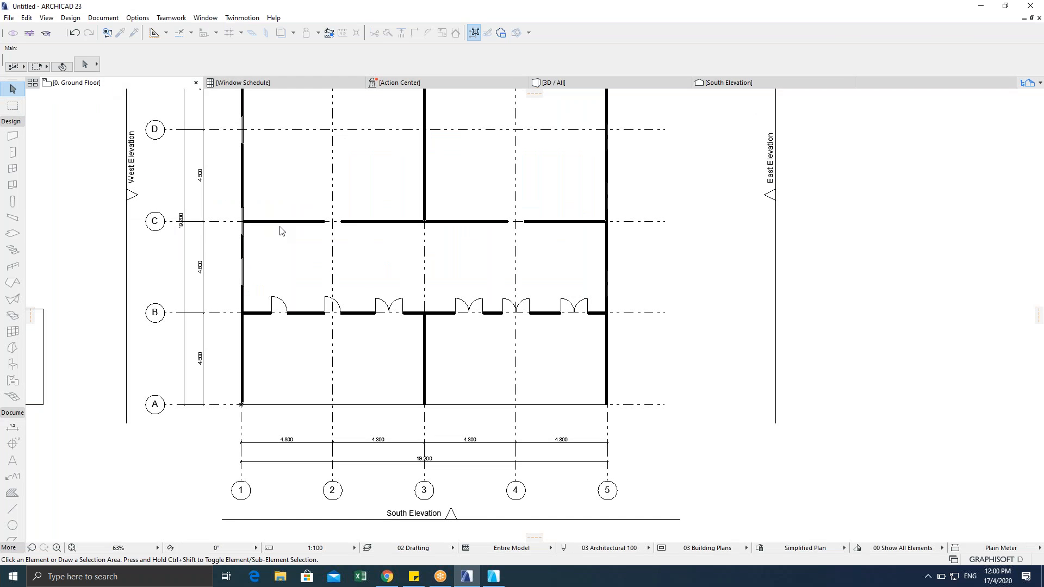
scroll(427, 370, down, 2)
middle_drag(427, 370, 411, 338)
scroll(422, 385, up, 2)
key(Escape)
key(F2)
key(Escape)
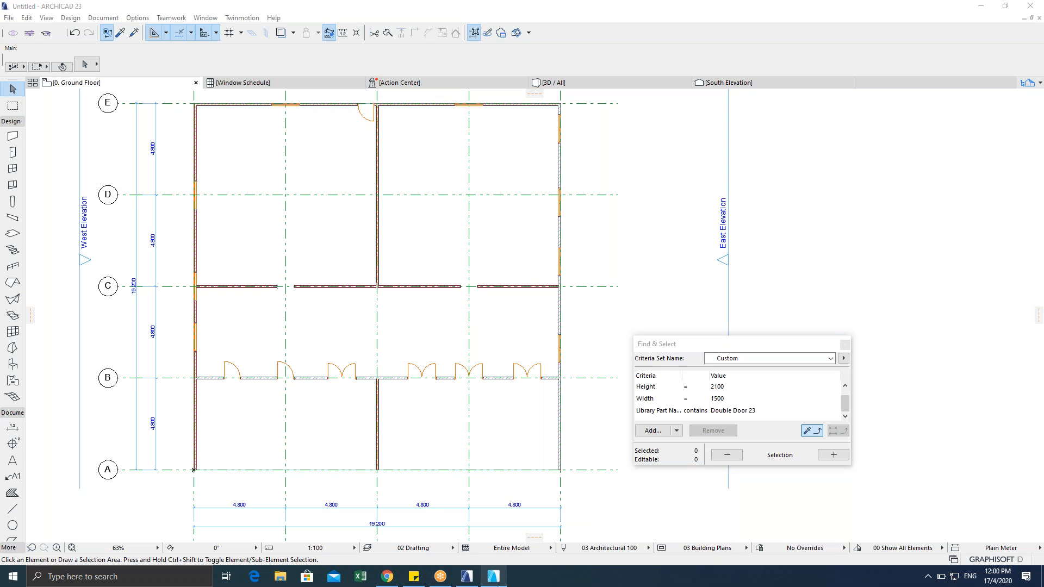
Step: Switch to the bungalow project, look through its element schedules, and display the entire model in 3D
click(493, 576)
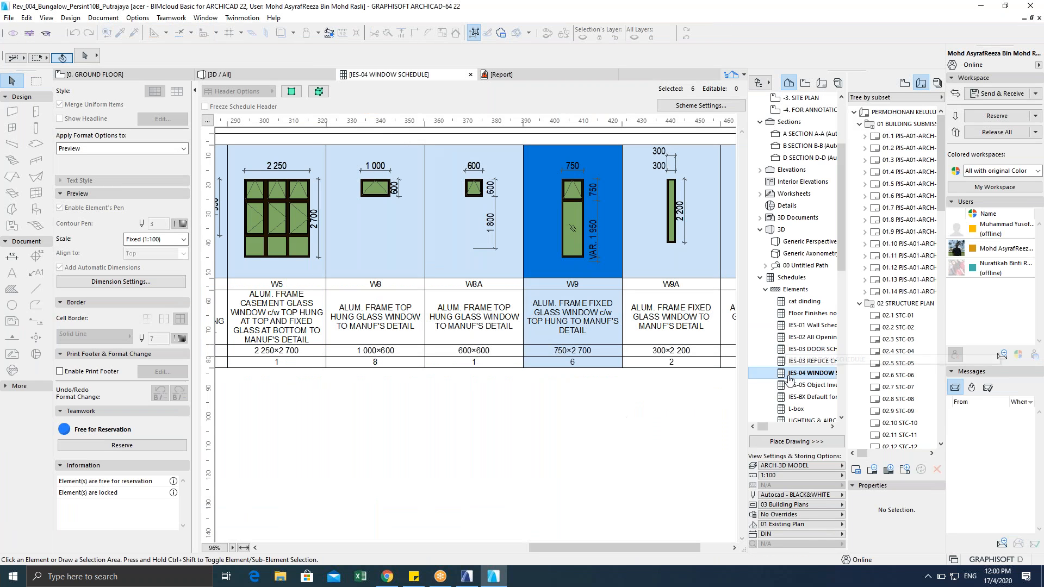
scroll(783, 417, down, 2)
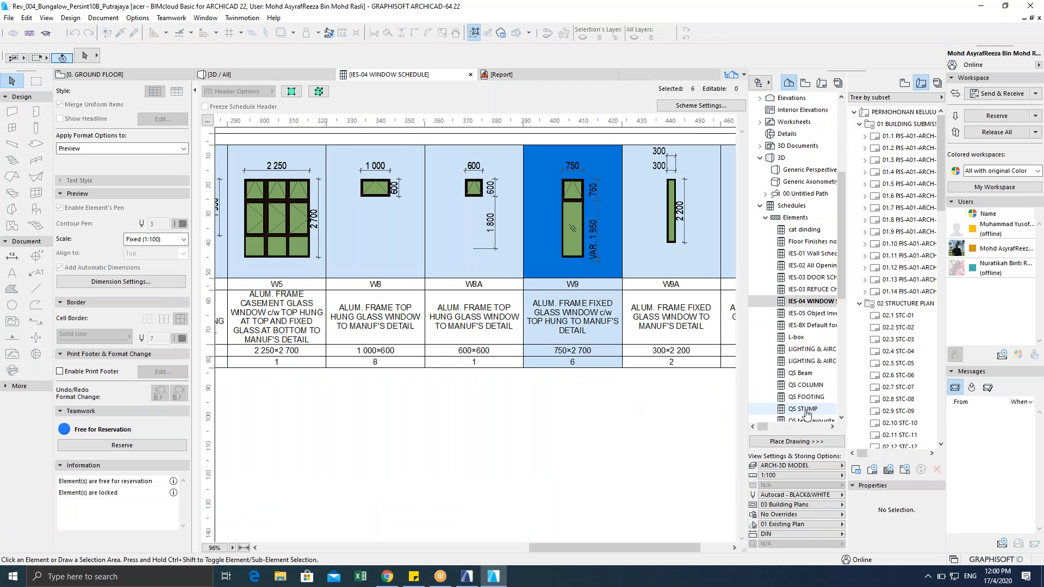
key(Escape)
key(F2)
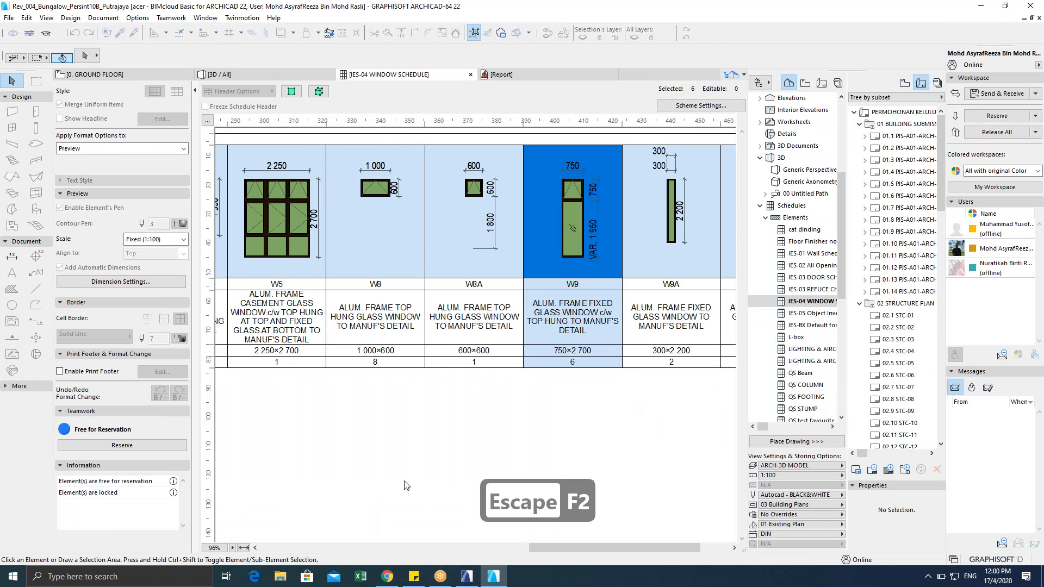
key(Escape)
key(Escape)
key(Escape)
key(Escape)
key(Escape)
key(F5)
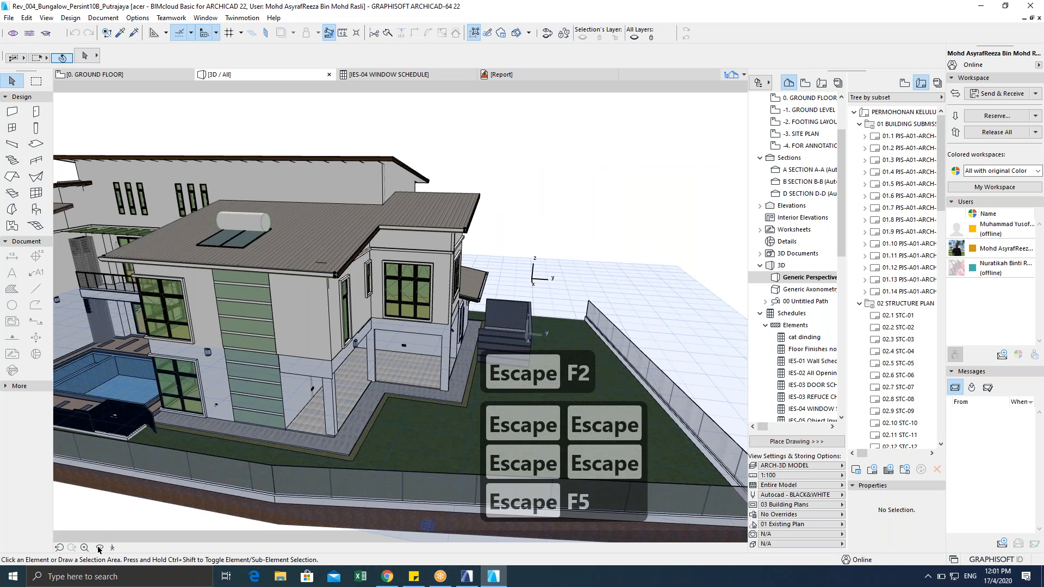
Step: Fly through the bungalow's interior to the wall beside the door and examine its row of electrical switches and sockets
click(112, 547)
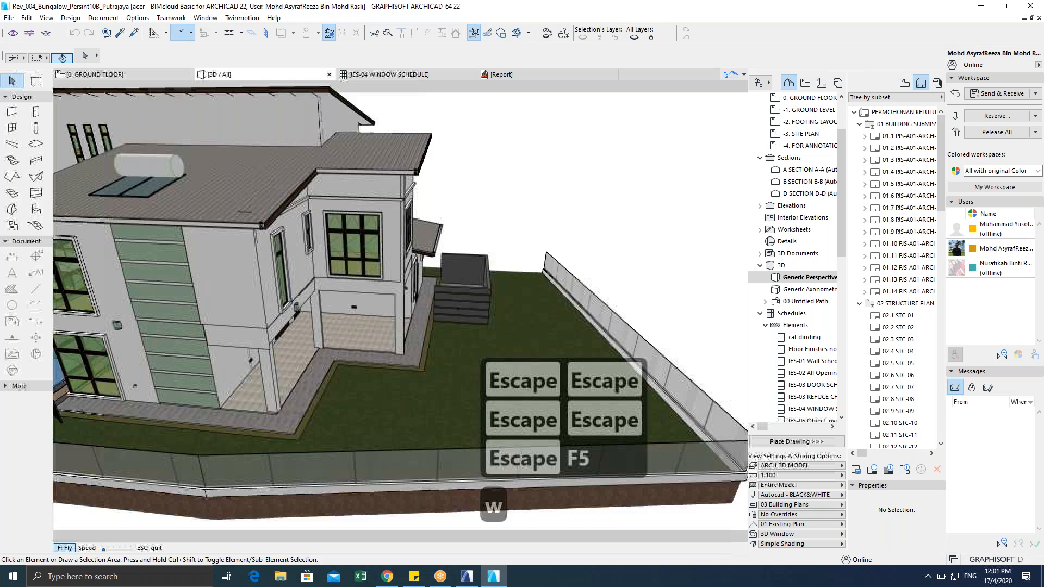
key(w)
key(d)
key(w)
key(w)
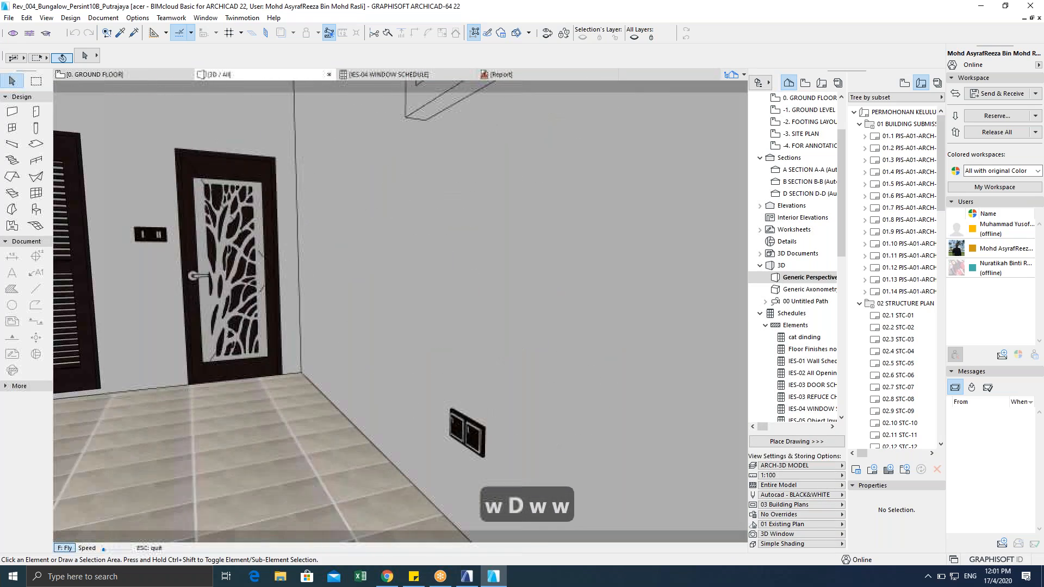
key(w)
key(a)
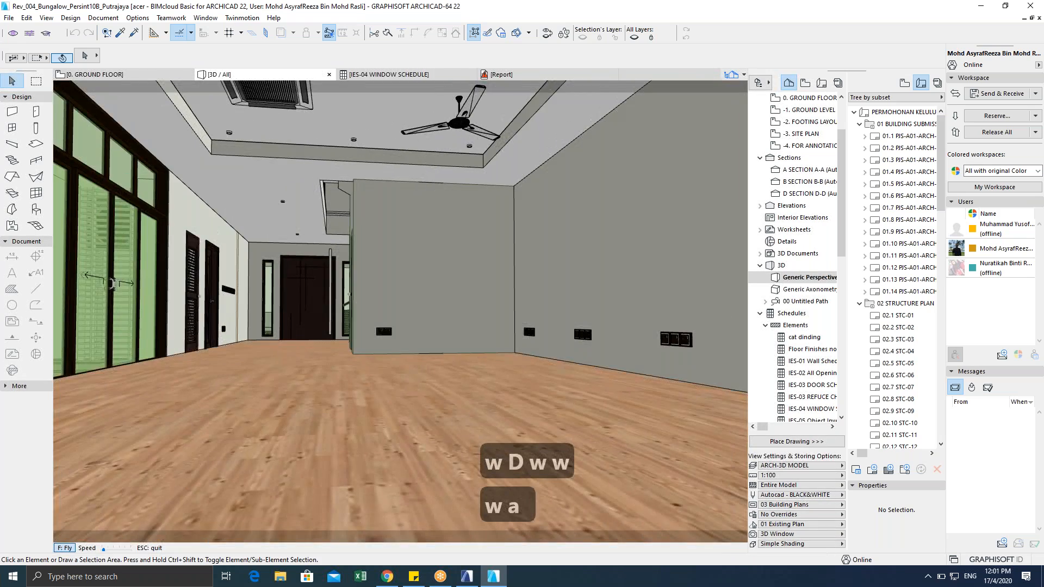
key(w)
key(w)
key(w)
key(w)
key(w)
key(w)
key(w)
key(w)
key(w)
key(w)
key(w)
key(w)
key(w)
key(w)
key(w)
key(w)
key(w)
key(w)
key(w)
key(w)
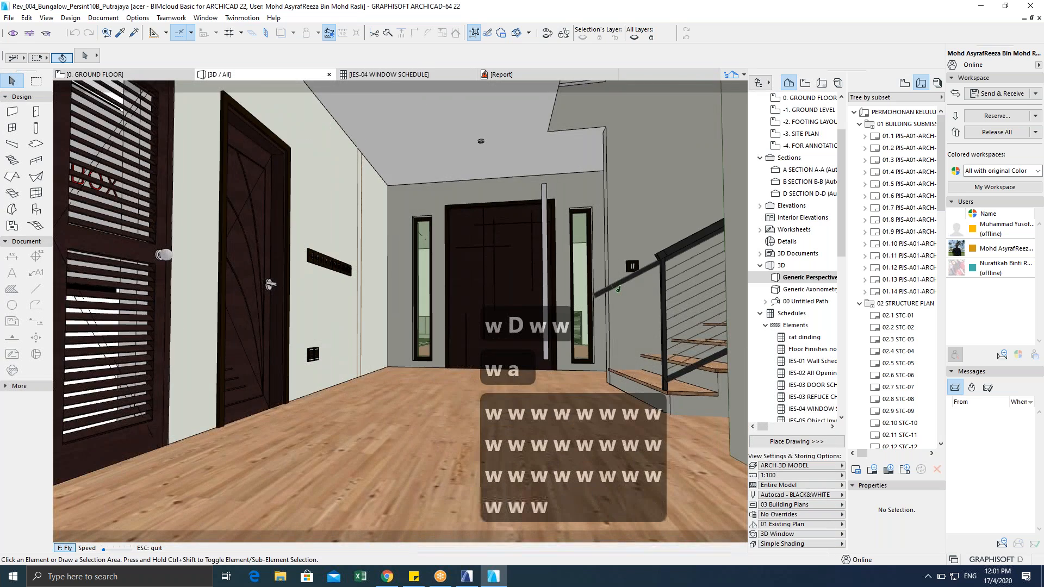
key(d)
key(w)
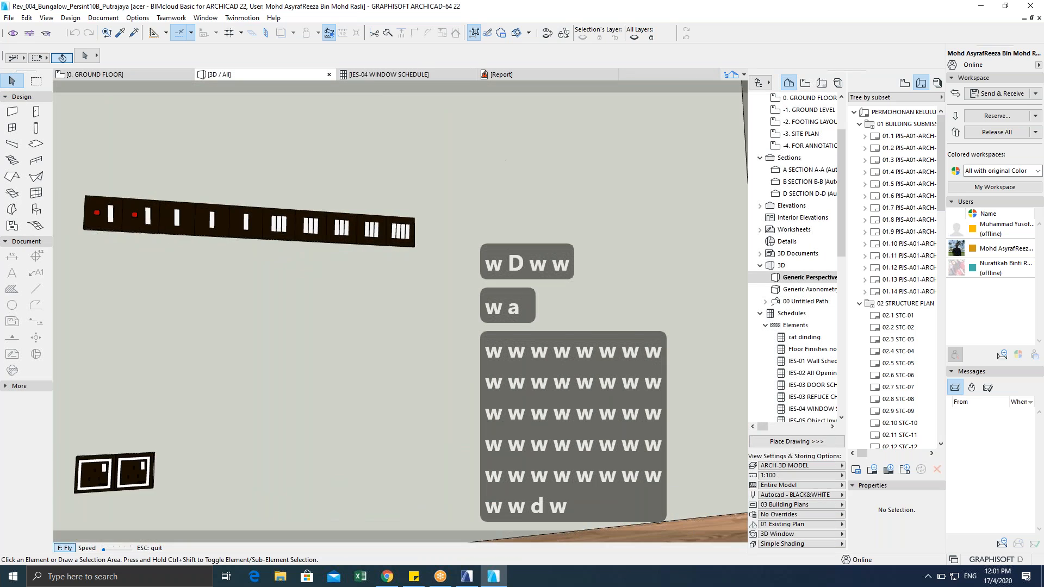
key(Escape)
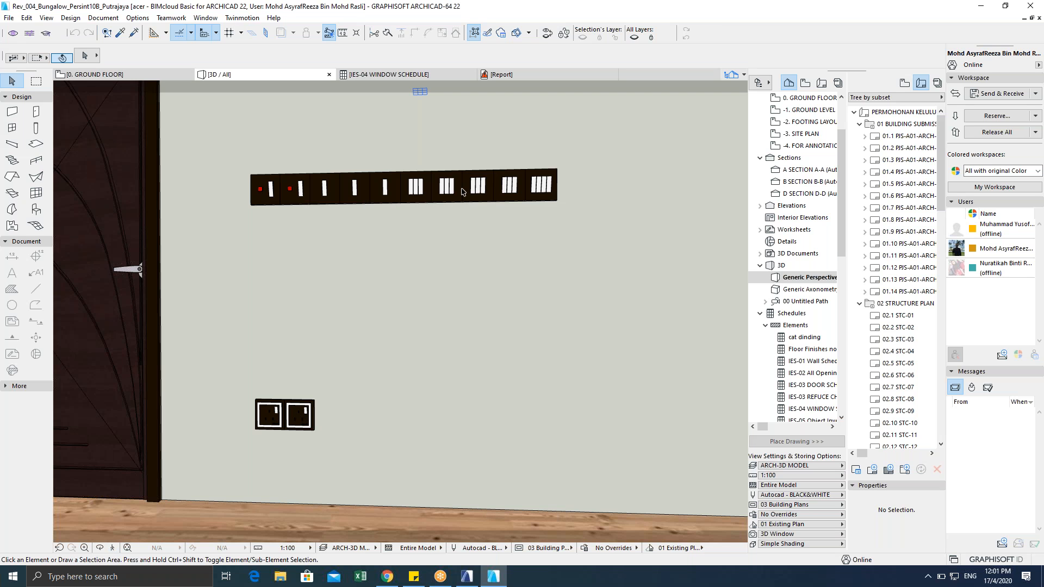
Step: Open the SWITCH SOCKET element schedule of the bungalow project
scroll(807, 356, down, 1)
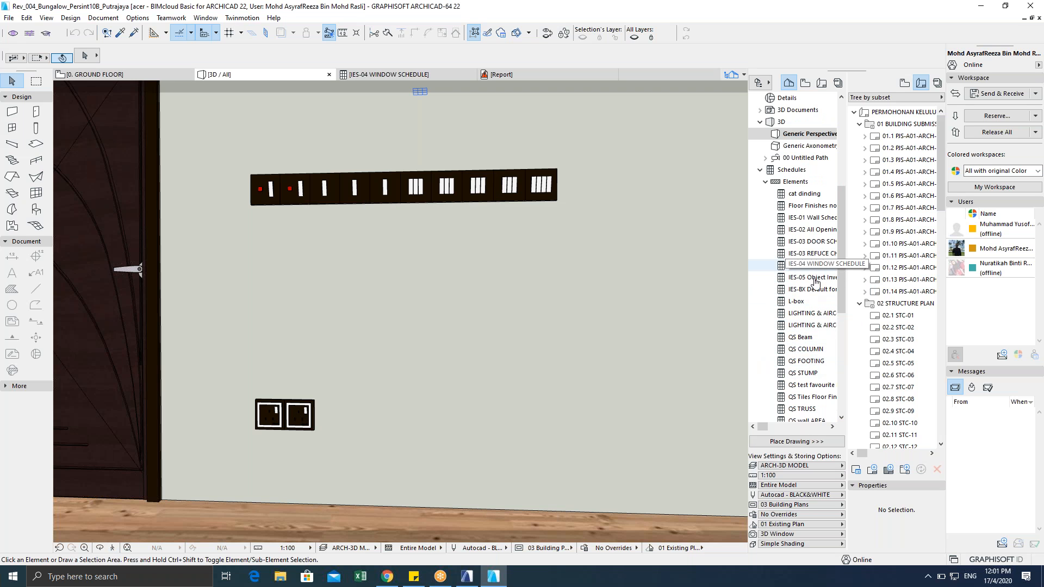
scroll(783, 361, down, 2)
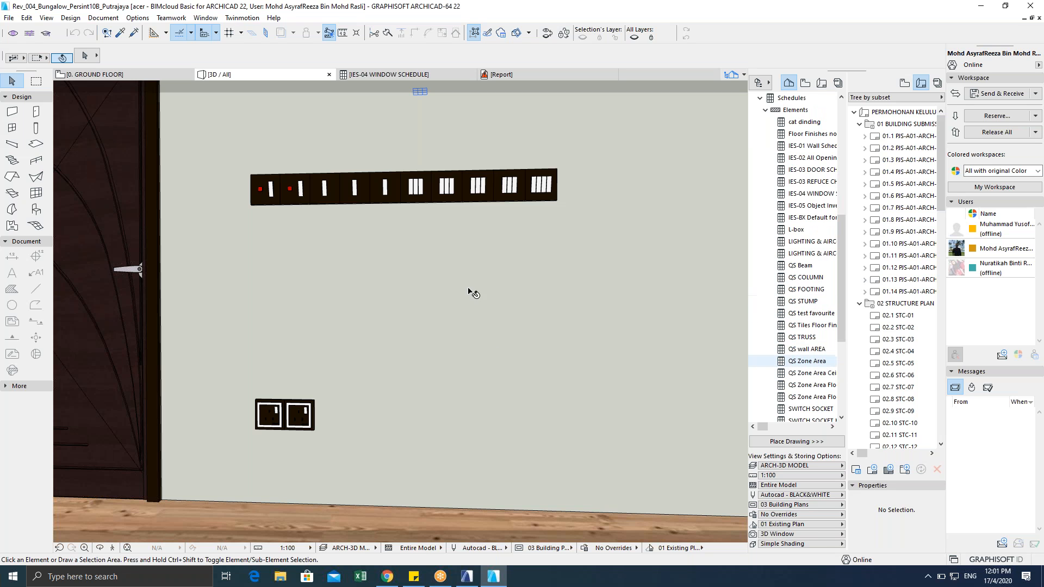
scroll(810, 316, down, 3)
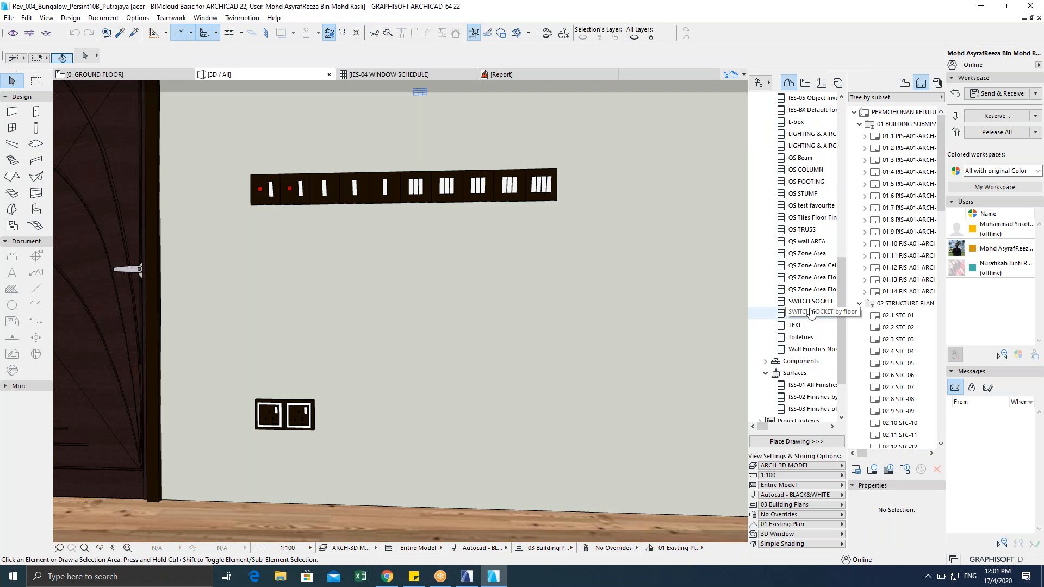
double_click(810, 302)
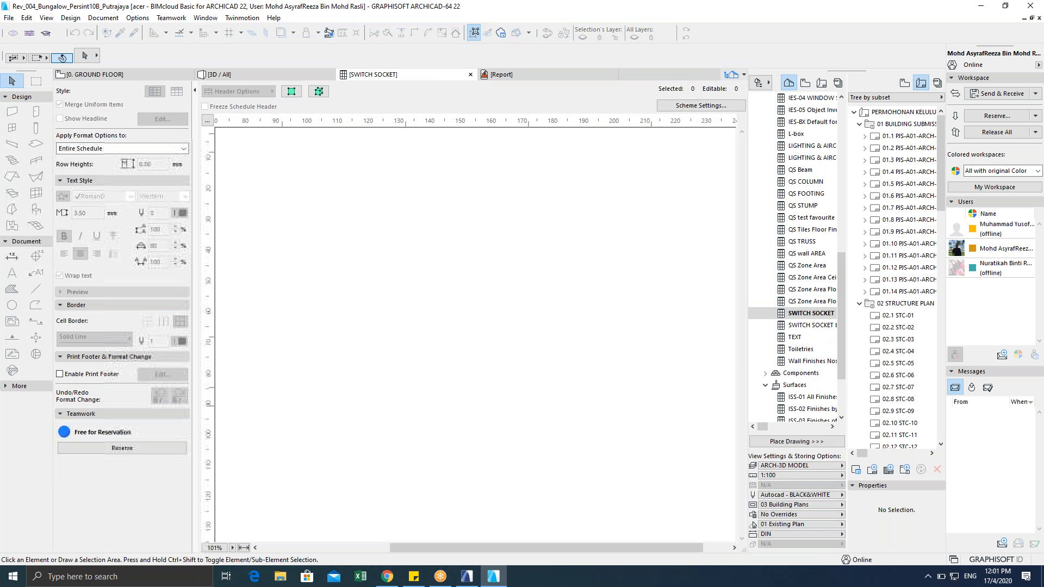
Step: Open the SWITCH SOCKET by floor schedule at 100% zoom and examine its columns from GROUND FLOOR to CEILING LEVEL
click(797, 326)
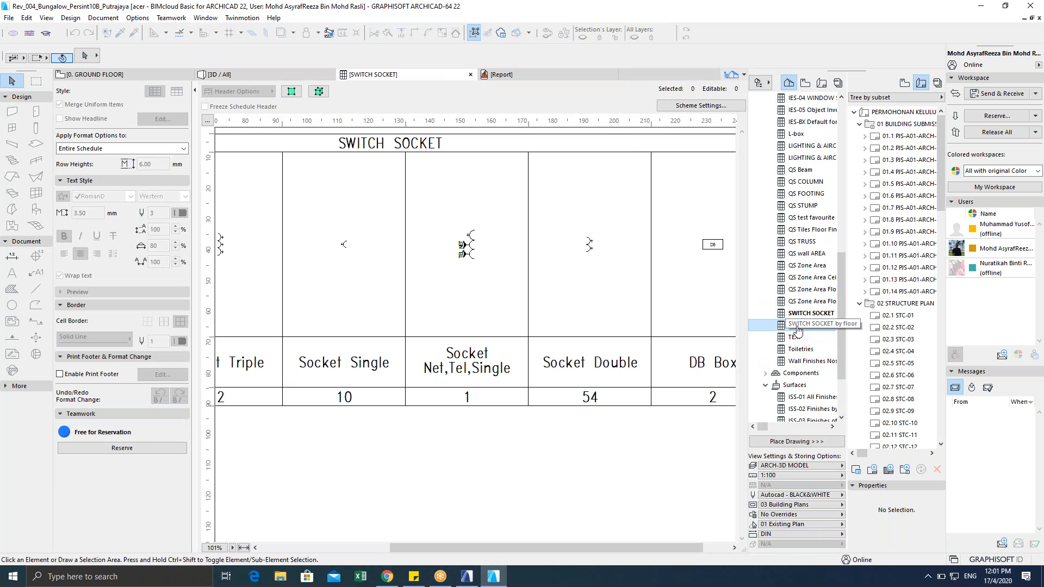
double_click(797, 326)
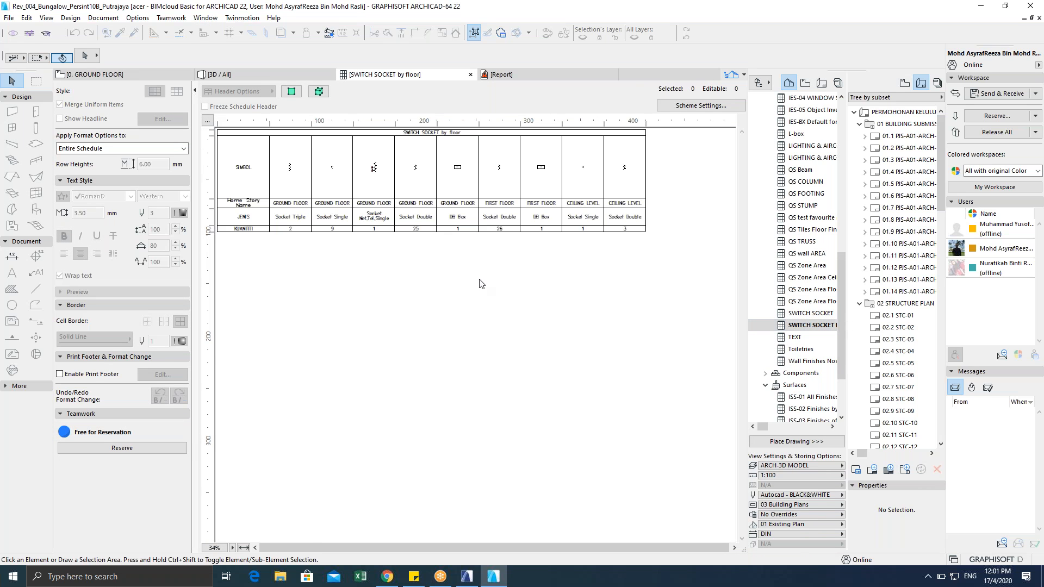
click(232, 548)
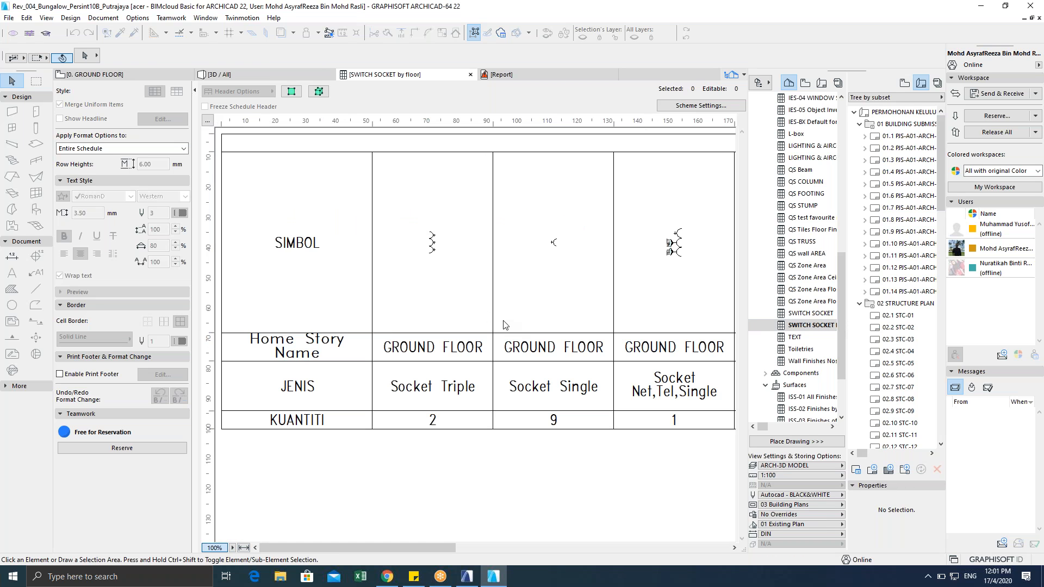
drag(427, 549, 746, 531)
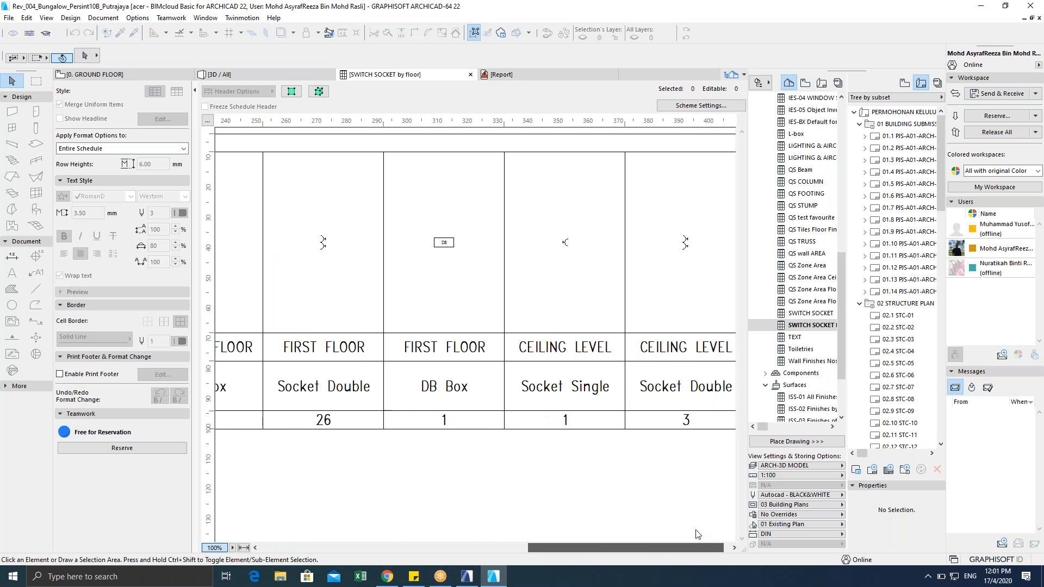
Step: Select the CEILING LEVEL Socket Double elements from the schedule, show only them in 3D, and inspect them closely
click(648, 253)
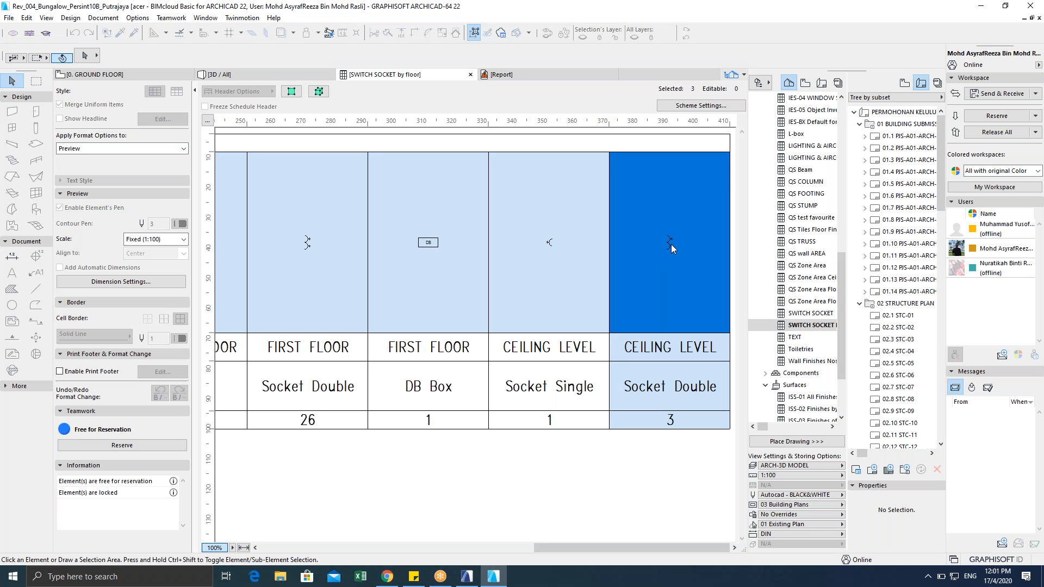
click(540, 249)
click(651, 258)
click(317, 92)
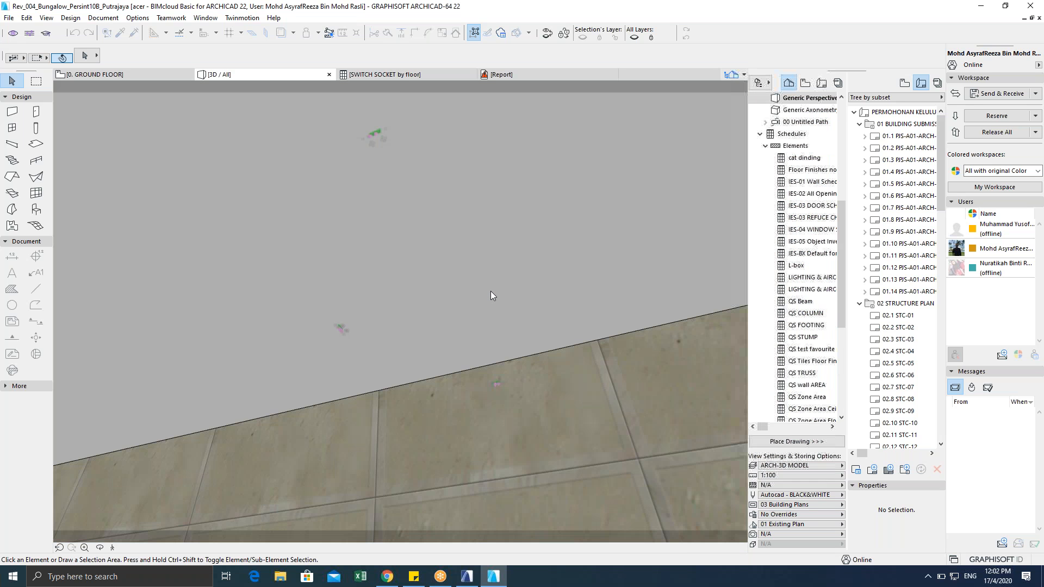
key(F5)
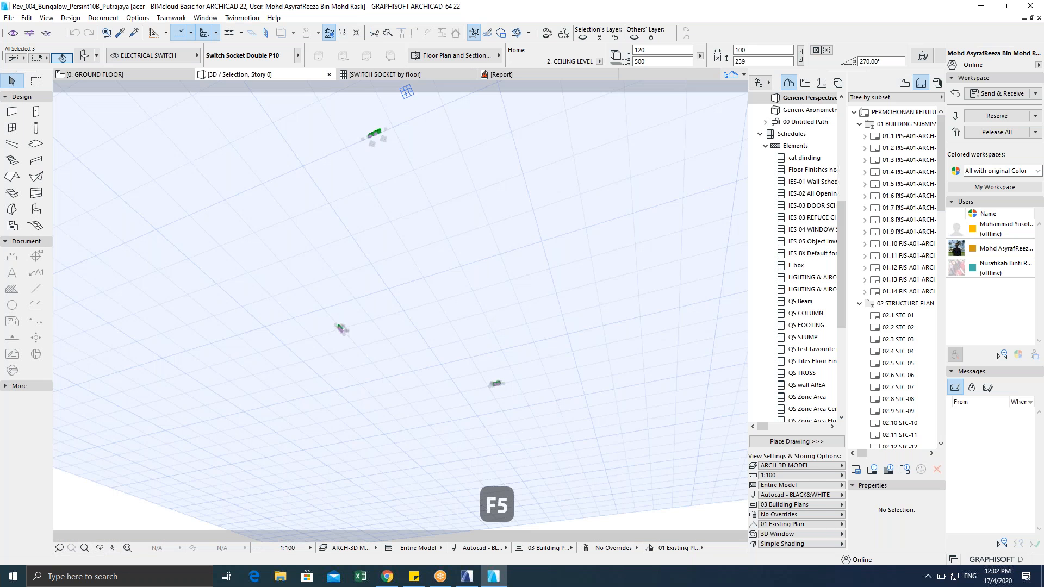
shift+middle_drag(442, 329, 412, 357)
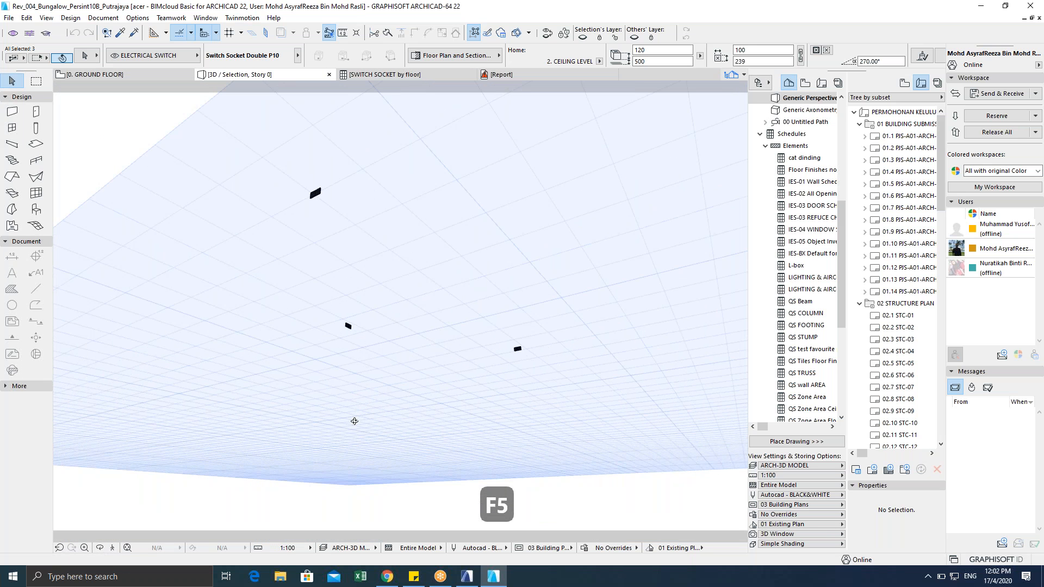
shift+middle_drag(348, 432, 449, 364)
scroll(397, 338, up, 8)
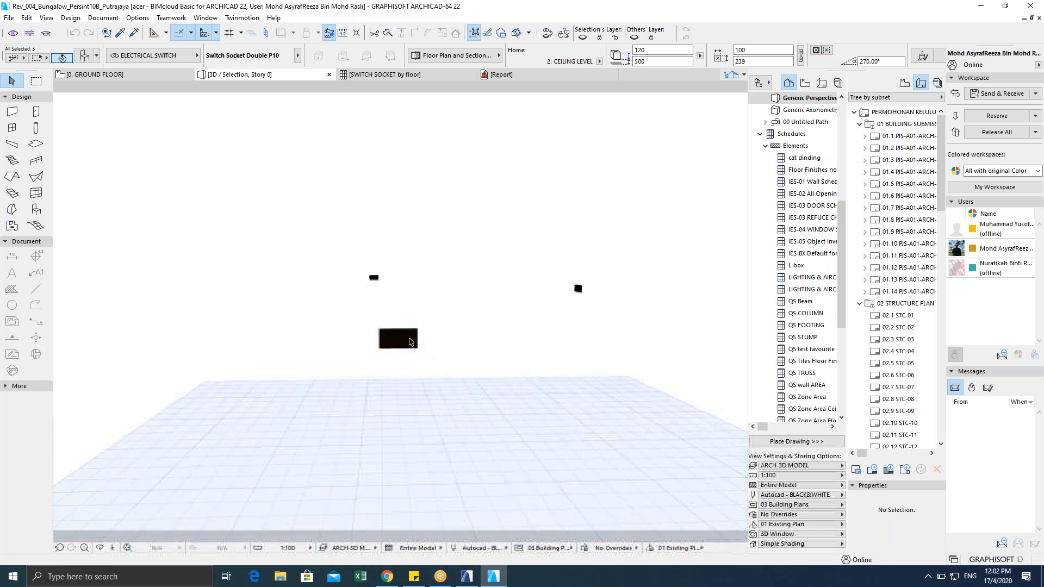
Step: Inspect the isolated double sockets up close in 3D and clear the selection
shift+middle_drag(383, 343, 446, 359)
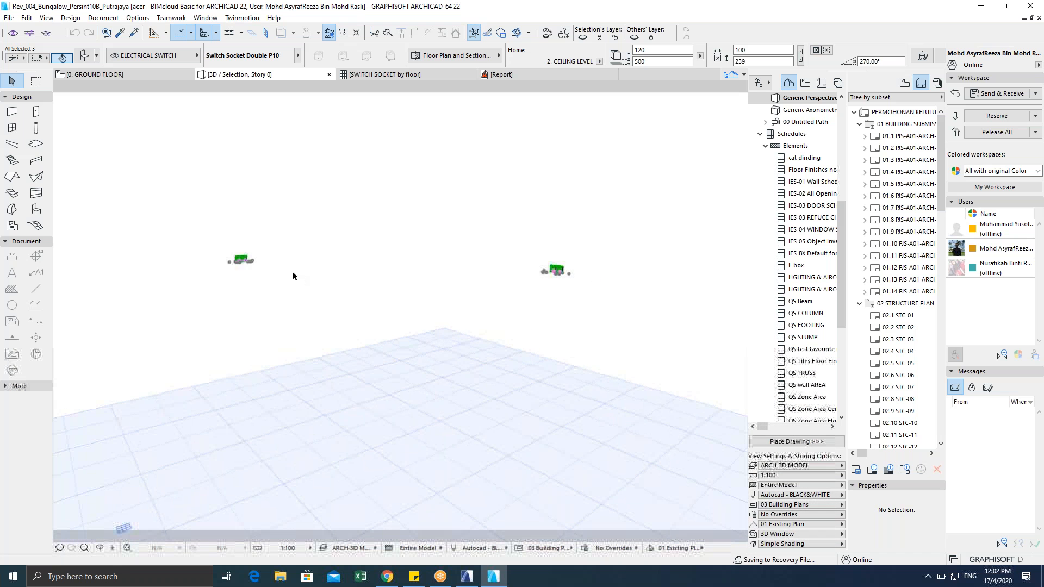
scroll(249, 275, up, 3)
scroll(248, 275, up, 5)
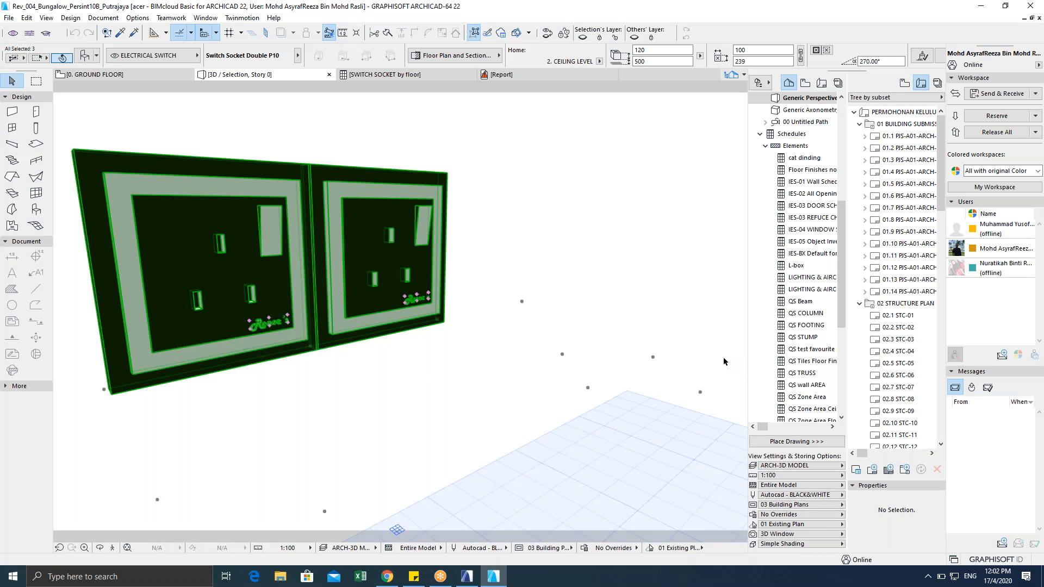
key(Escape)
key(Escape)
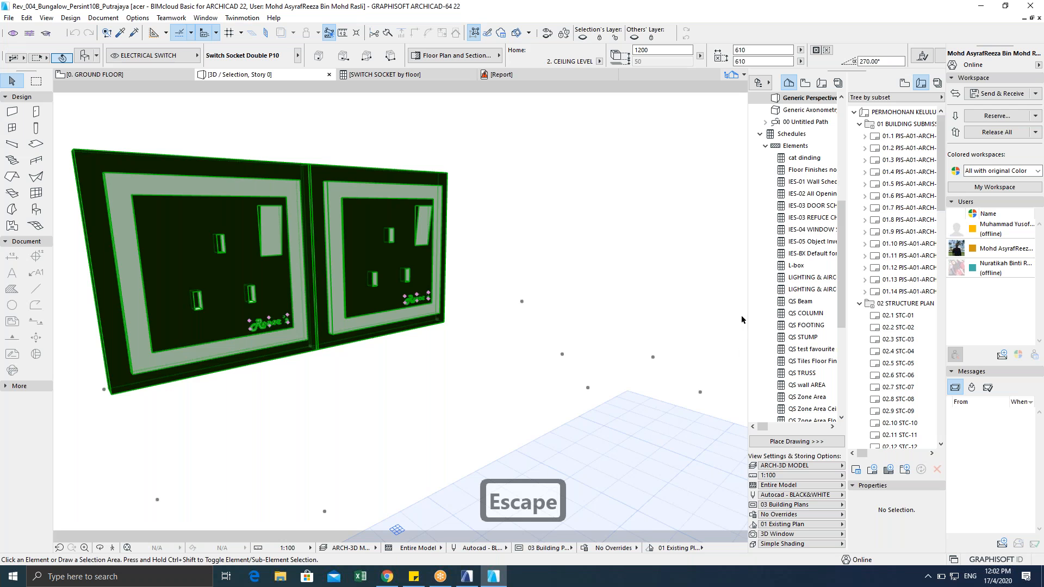
Step: Open the QS Tiles Floor Finishes schedule and examine its finish groups, floors, zone names and areas
click(807, 361)
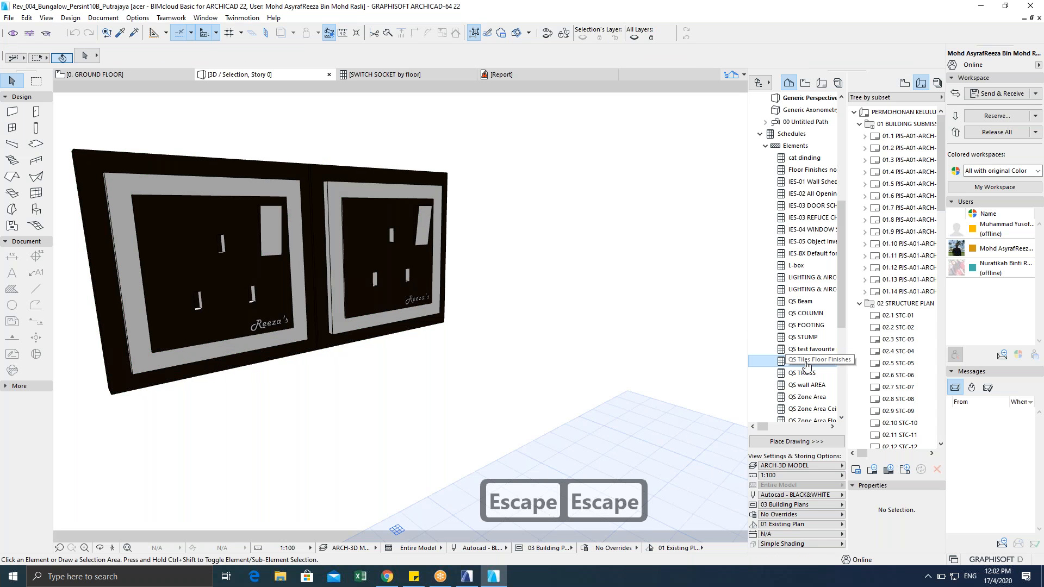
double_click(806, 362)
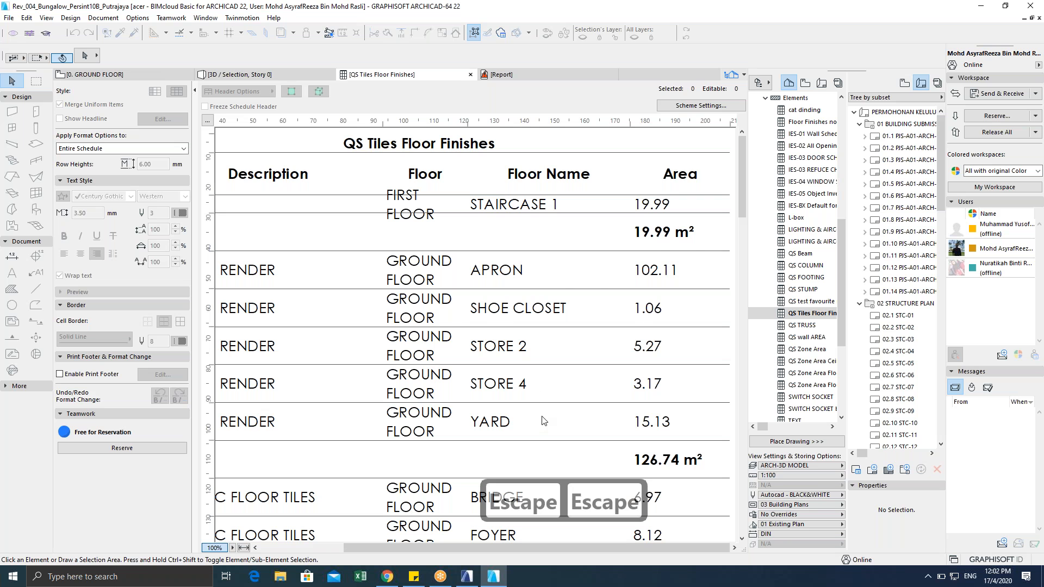
scroll(543, 420, down, 10)
scroll(421, 307, up, 10)
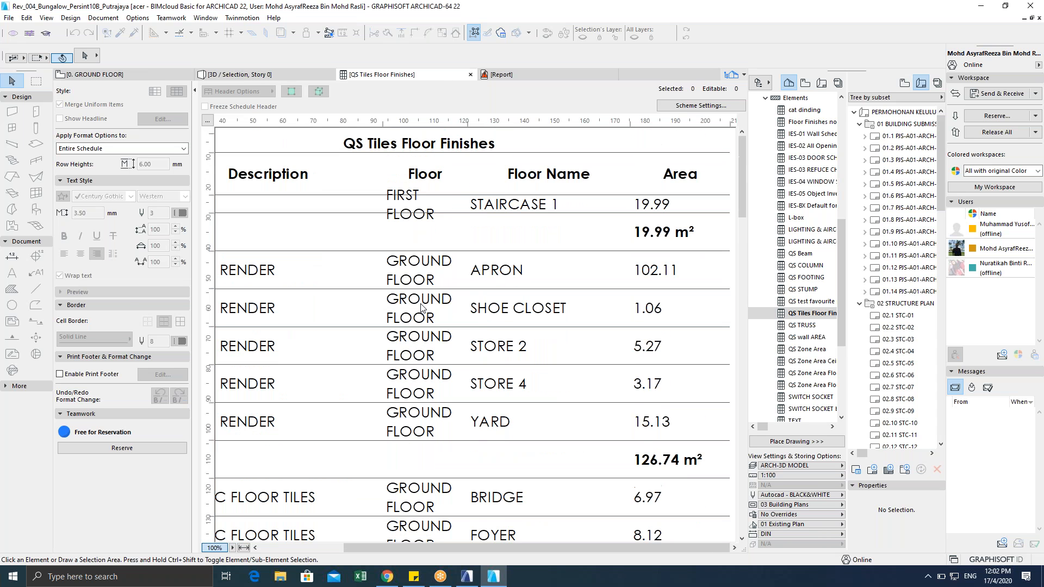
scroll(422, 307, down, 10)
scroll(285, 282, up, 10)
scroll(267, 305, down, 4)
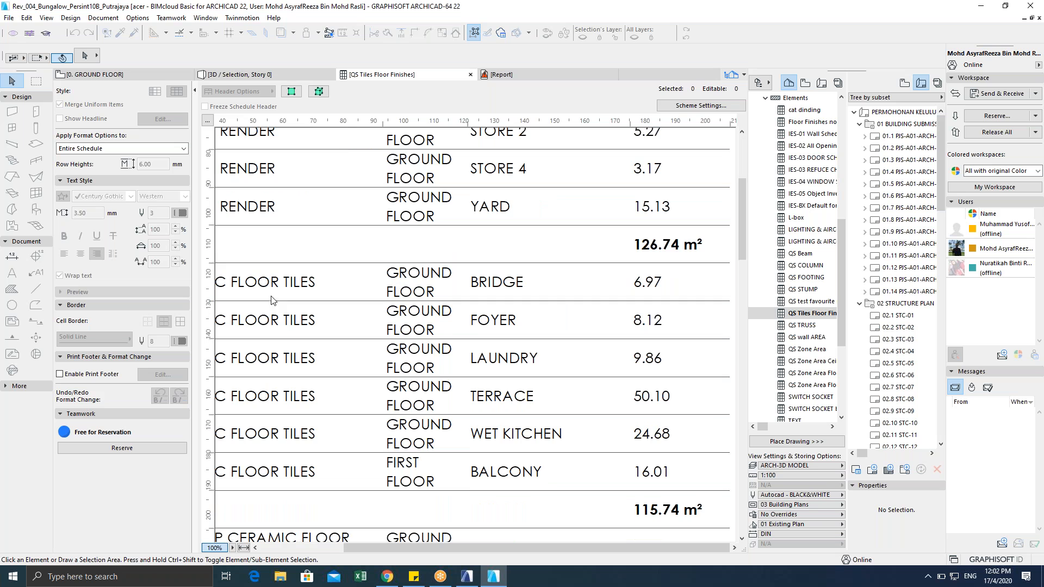
scroll(294, 335, down, 2)
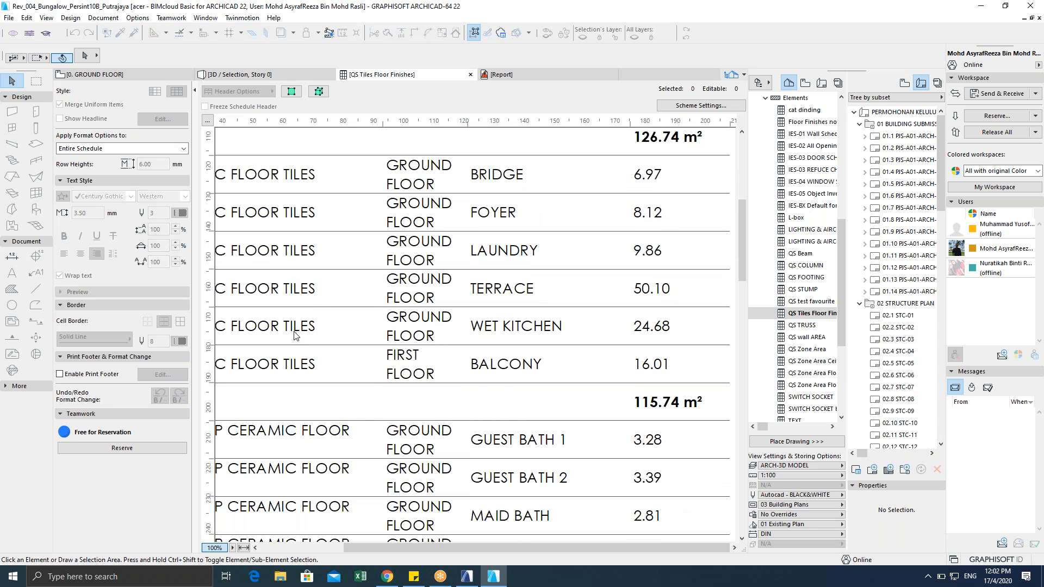
scroll(293, 335, down, 6)
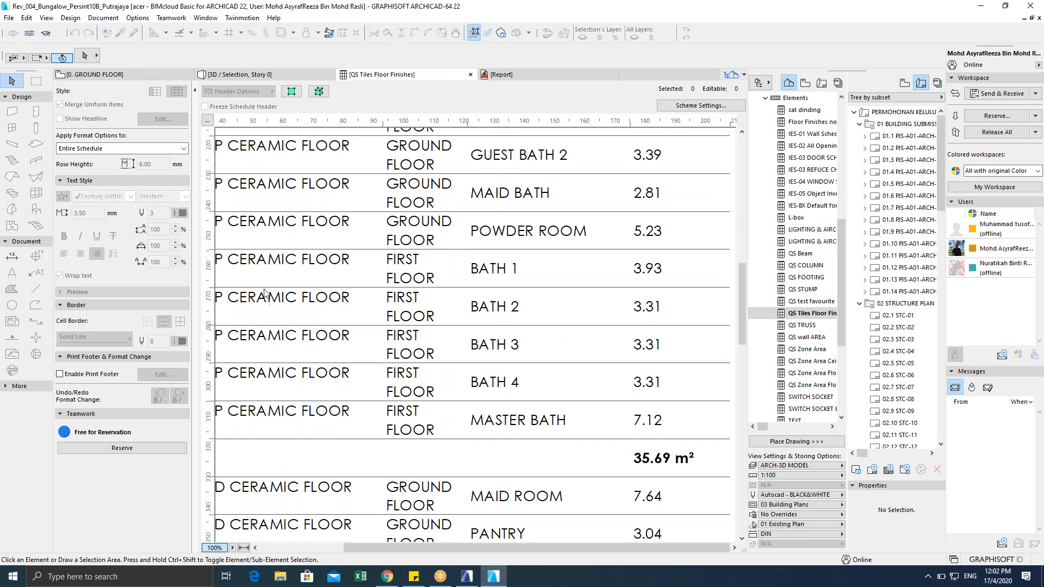
scroll(265, 294, up, 8)
scroll(264, 224, up, 4)
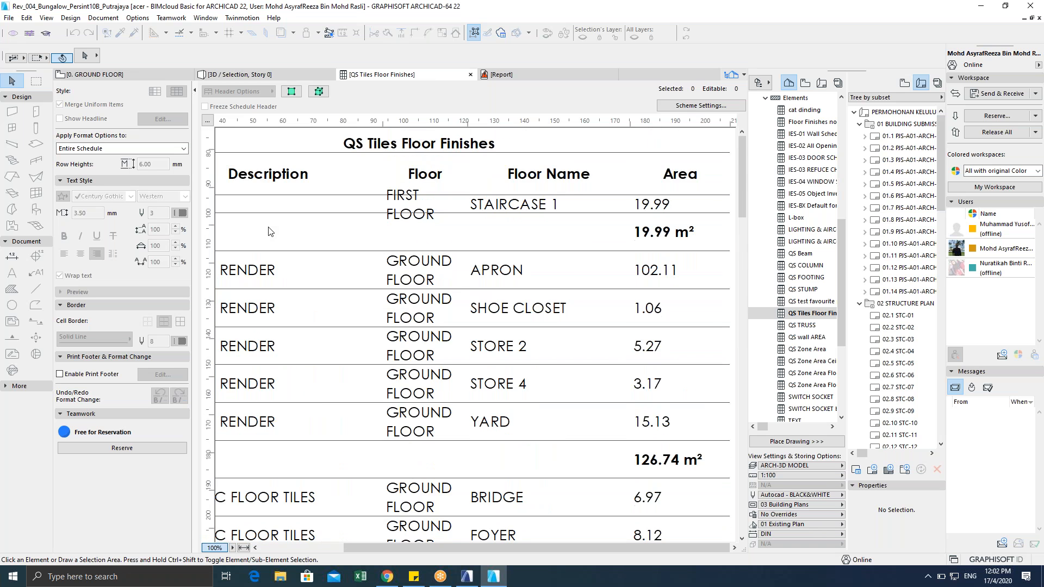
scroll(269, 271, down, 8)
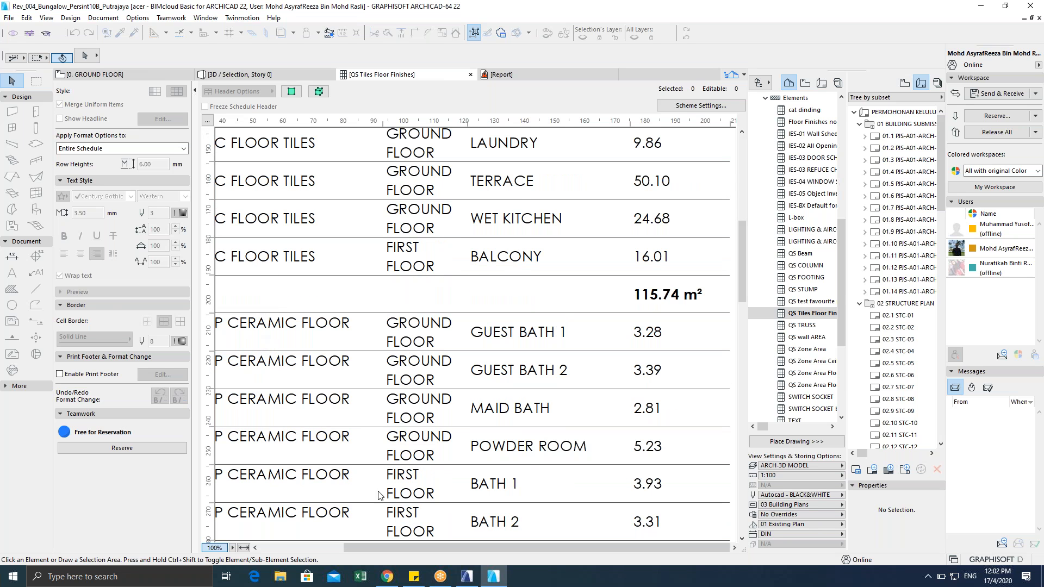
Step: Examine the Floor Finish codes and full descriptions in the schedule from cement render down to laminated timber flooring
drag(394, 544, 311, 544)
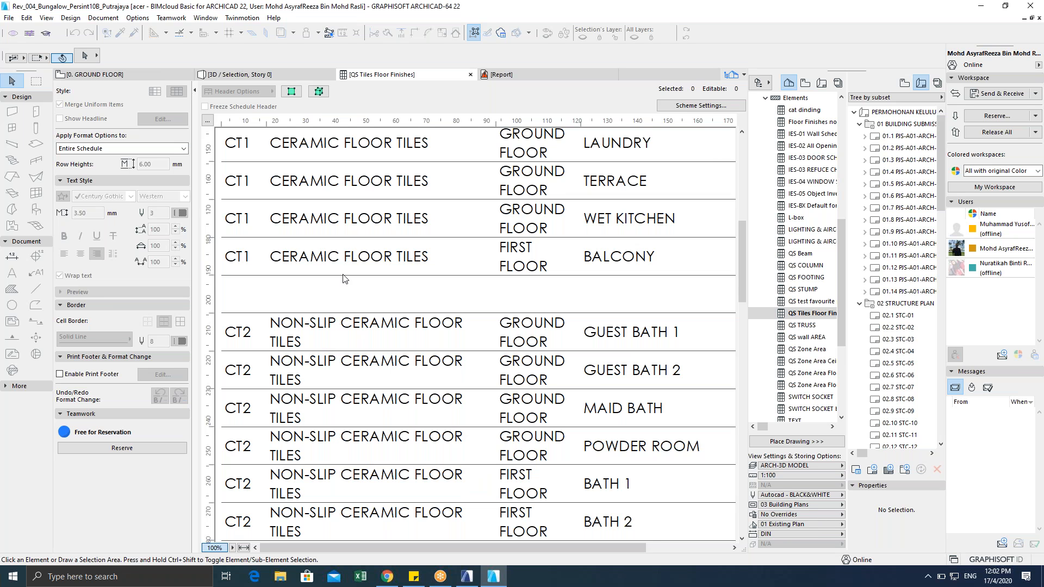
scroll(261, 305, up, 8)
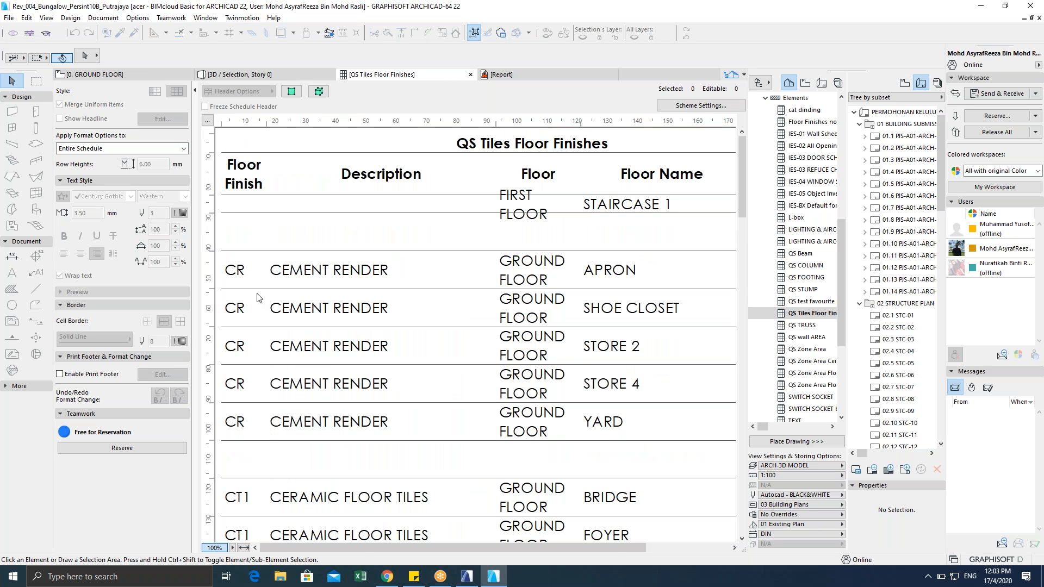
scroll(251, 371, down, 20)
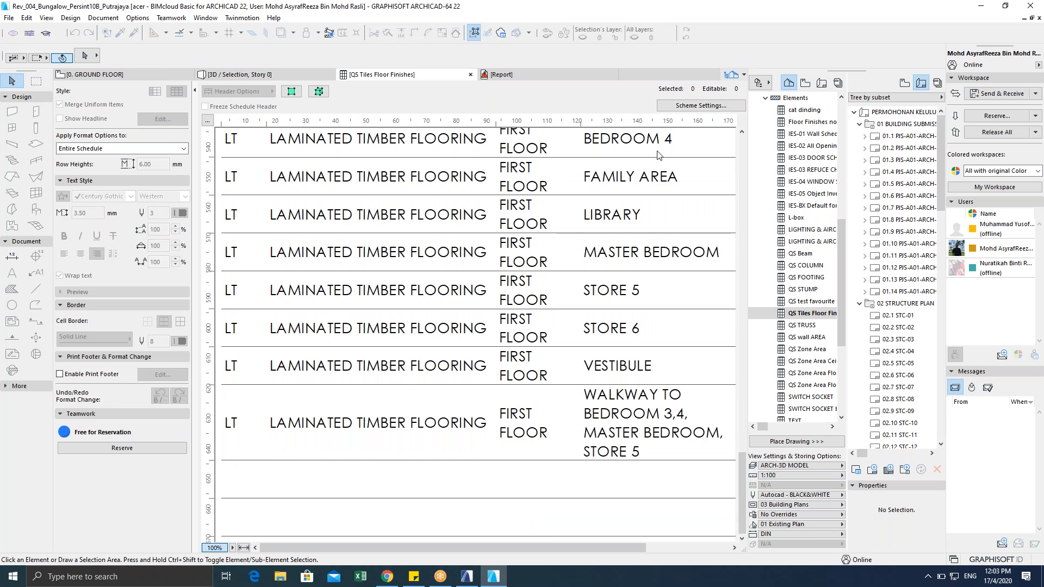
Step: Review the criteria and fields of the Tiles Floor Finishes scheme in its Scheme Settings
click(699, 106)
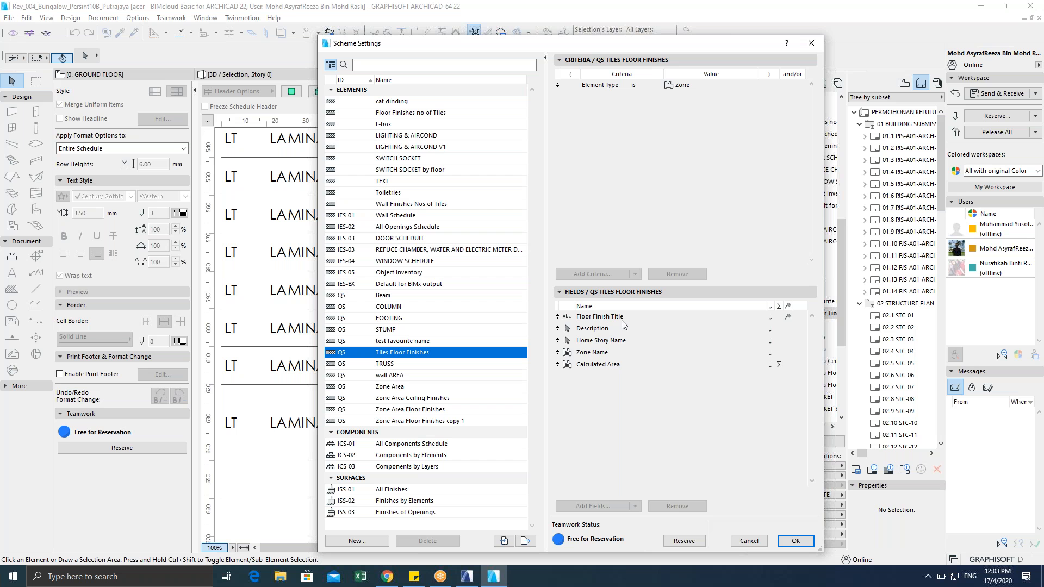
click(795, 541)
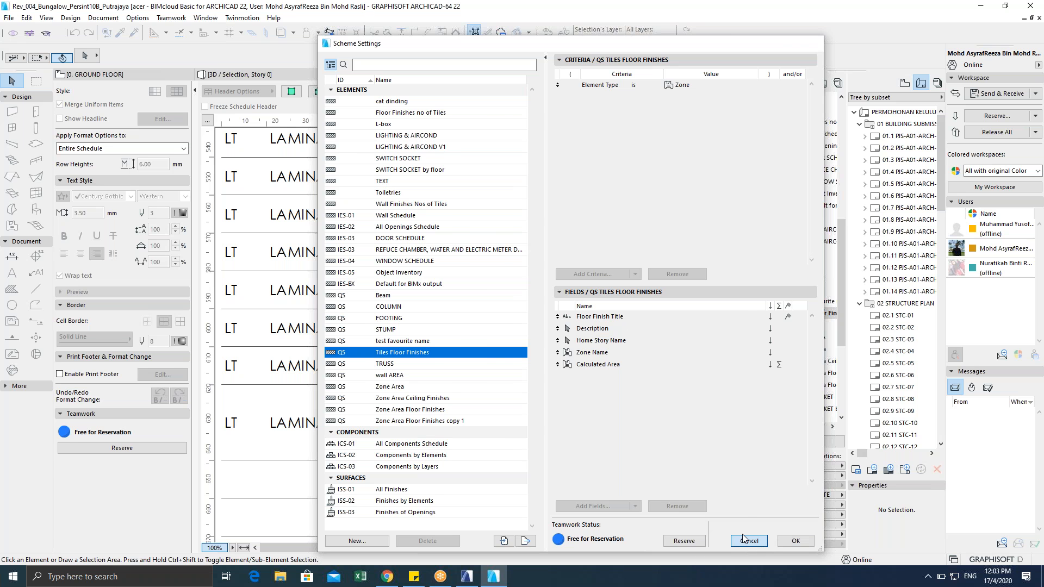
Step: Select a LAMINATED TIMBER FLOORING description and check the schedule's CT3, HC and LT rows
click(314, 140)
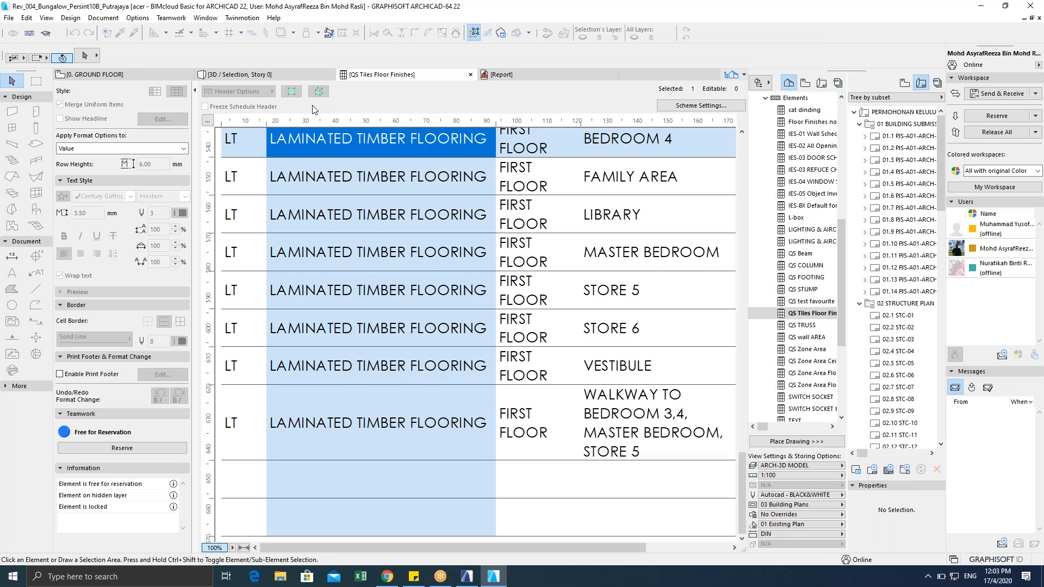
scroll(389, 204, up, 15)
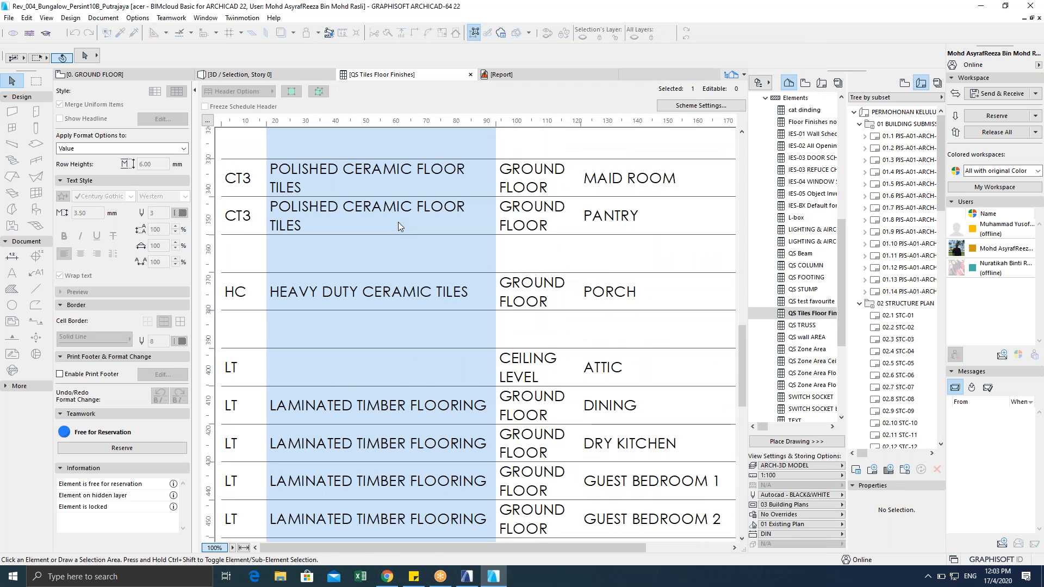
scroll(351, 246, down, 6)
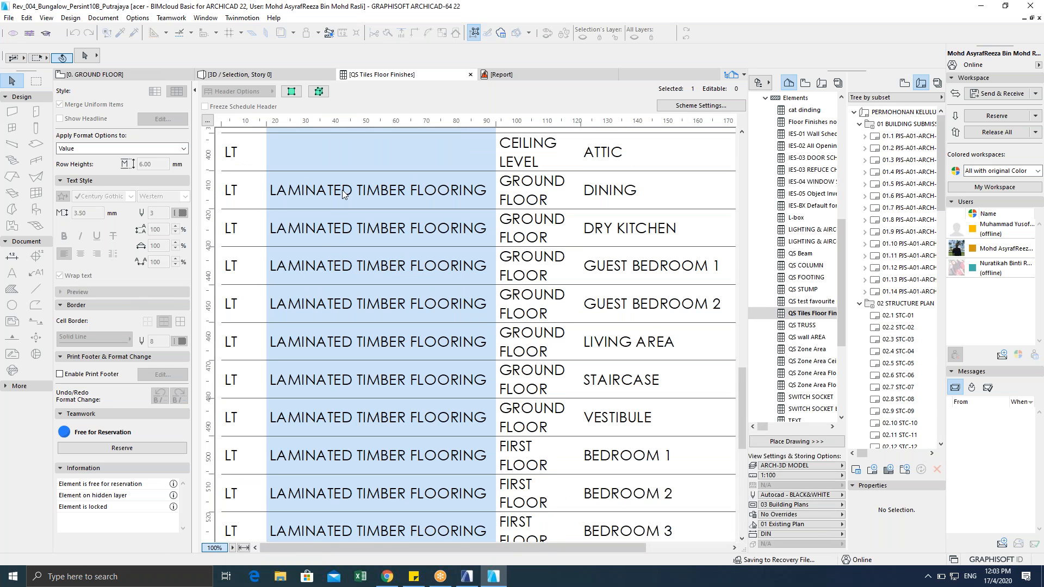
Step: Clear the selection and display the entire bungalow model in 3D
key(F2)
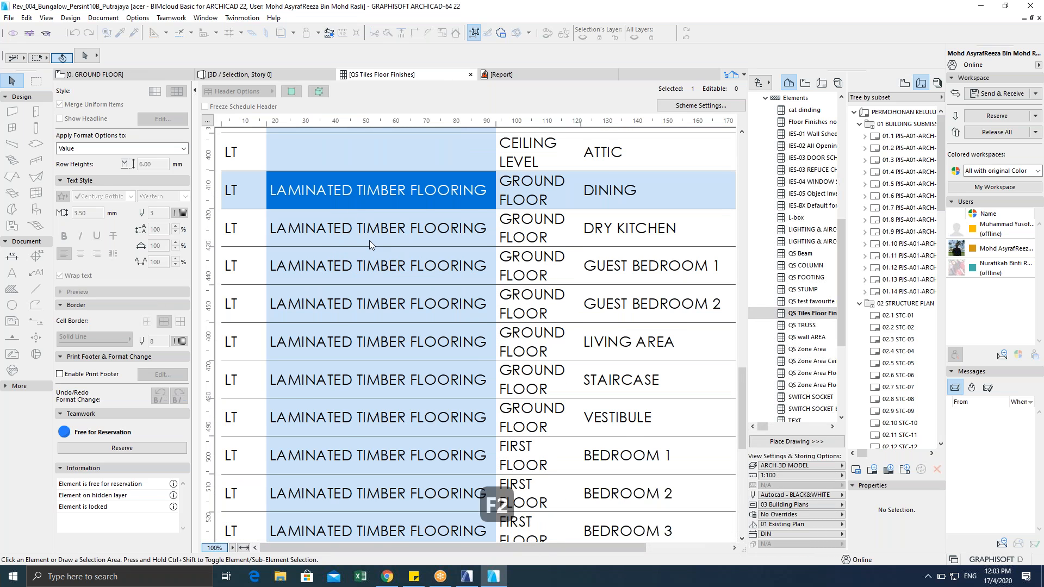
key(Escape)
key(Escape)
key(Escape)
key(Escape)
key(F5)
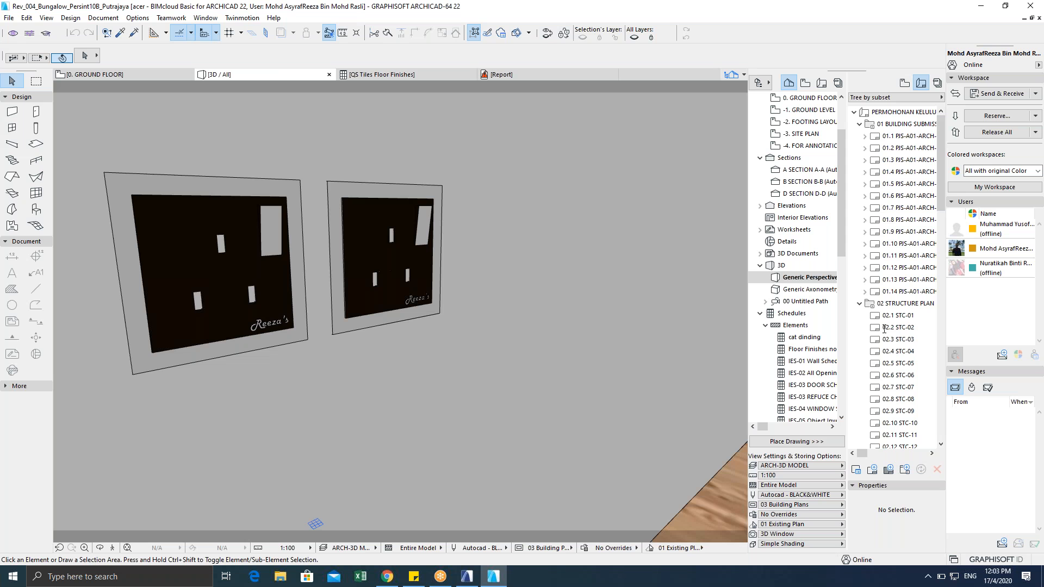
Step: Return to the QS Tiles Floor Finishes schedule and select the DINING zone's LAMINATED TIMBER FLOORING description
click(382, 75)
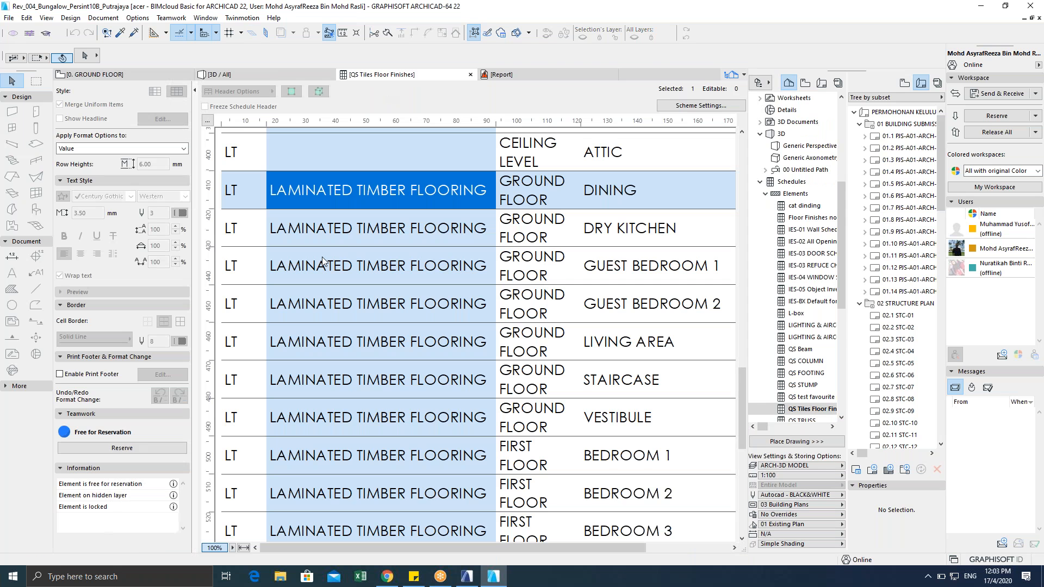
click(334, 228)
click(332, 197)
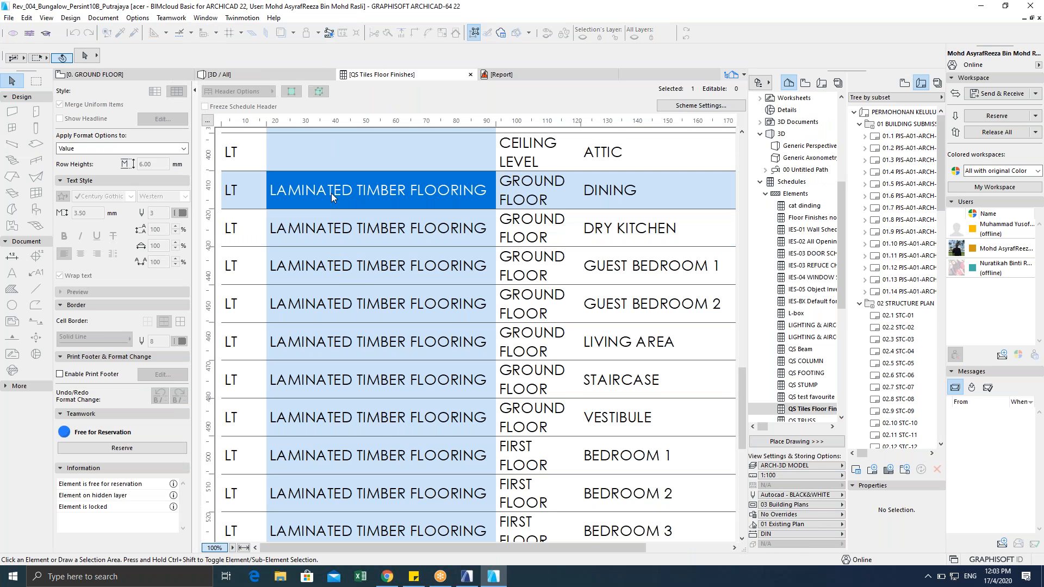
Step: Check the ground floor plan for the kitchen and bath area, and go back to the 3D model
click(240, 76)
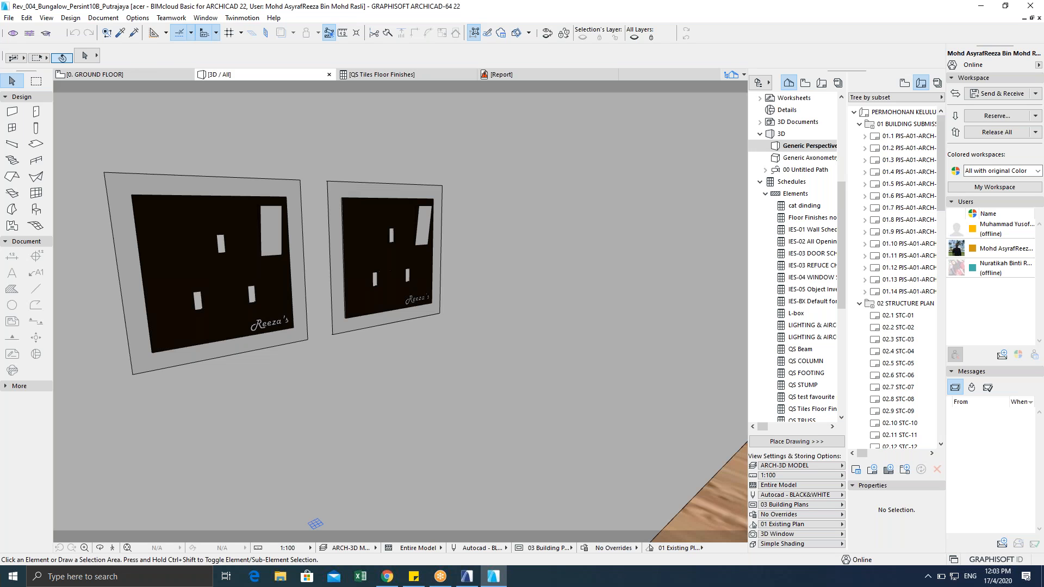
key(Escape)
key(Escape)
key(F2)
key(Escape)
key(Escape)
key(Escape)
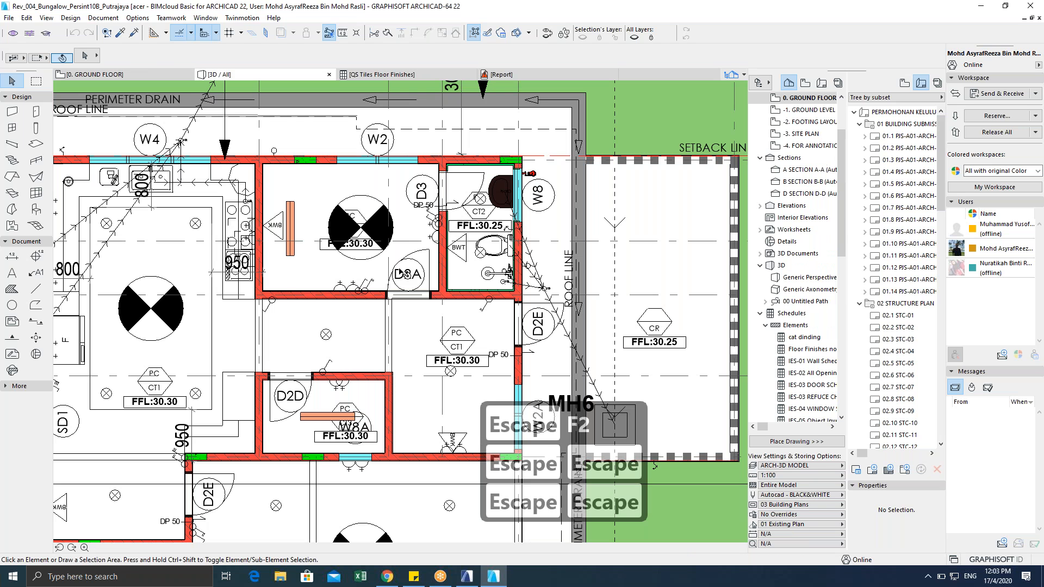
key(Escape)
key(Escape)
key(Escape)
key(F5)
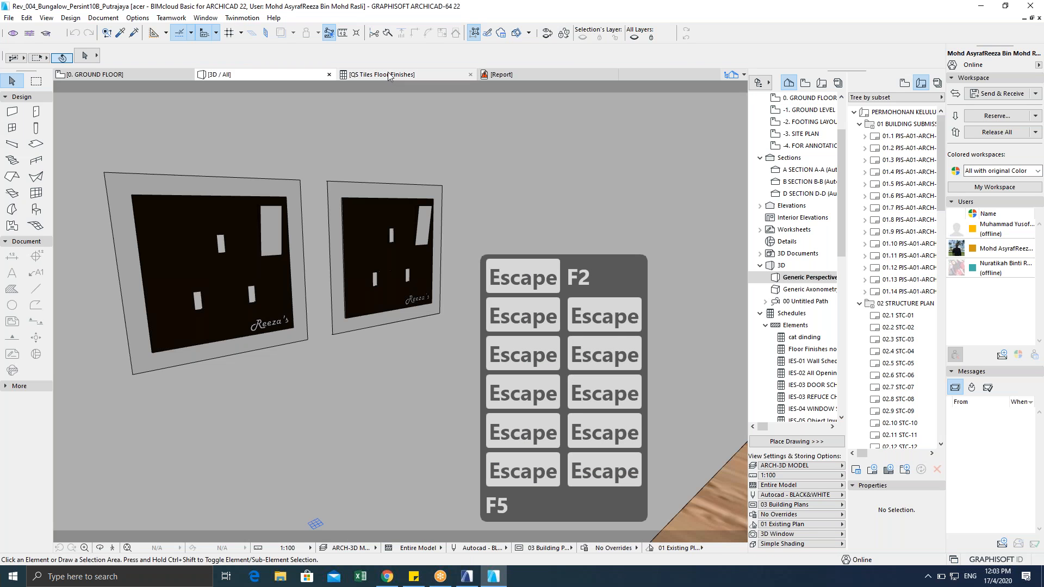
Step: Select the ground floor STAIRCASE row's LAMINATED TIMBER FLOORING description in the QS Tiles Floor Finishes schedule
click(388, 75)
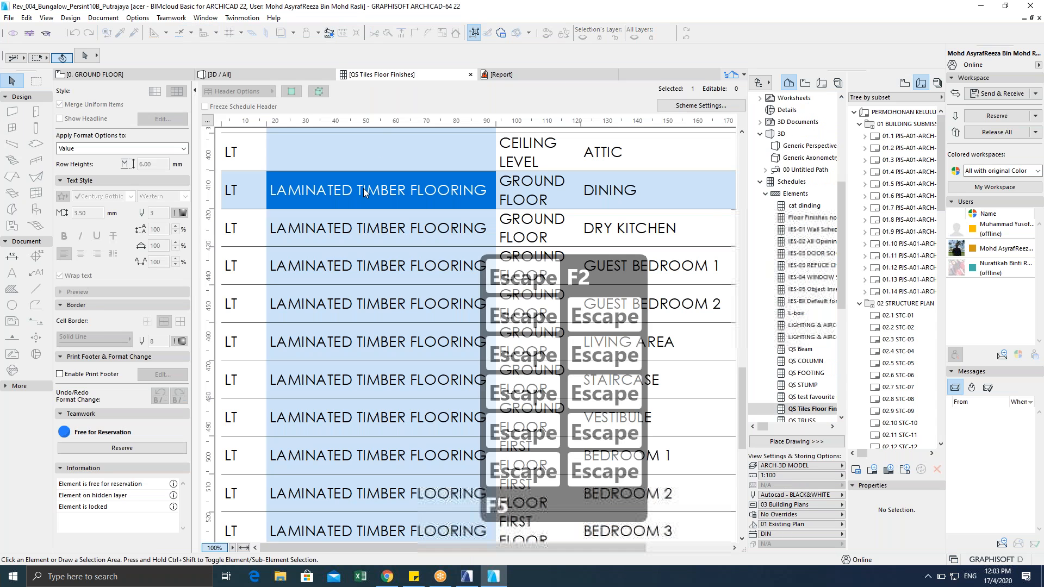
click(356, 230)
click(347, 363)
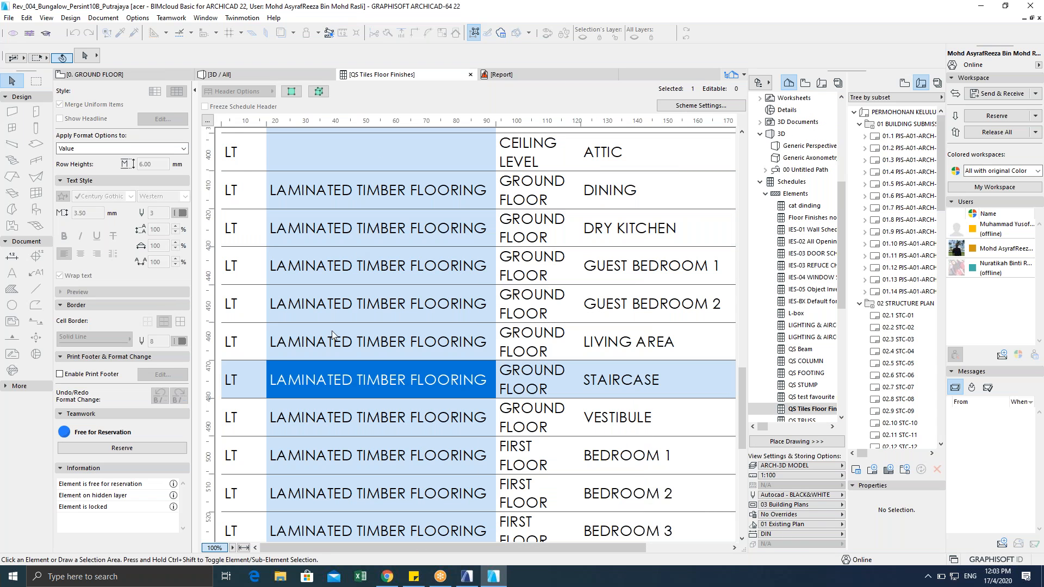
Step: Select the ceiling slab below door D2A on the GROUND FLOOR plan
click(139, 73)
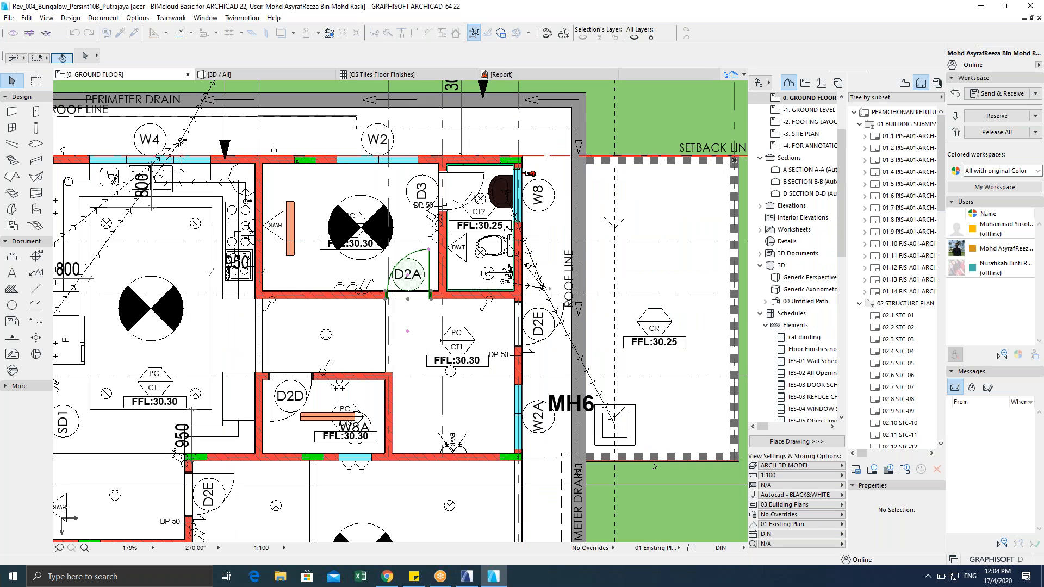
key(Escape)
key(Escape)
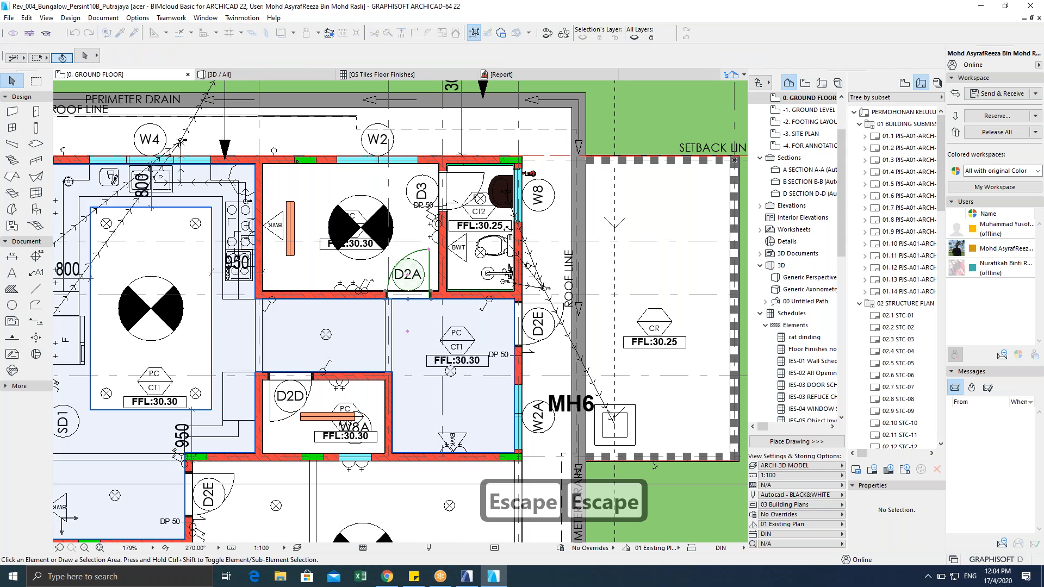
click(399, 343)
Step: Examine the ceiling slab's classification and tile number properties in its Slab Selection Settings
key(ctrl+t)
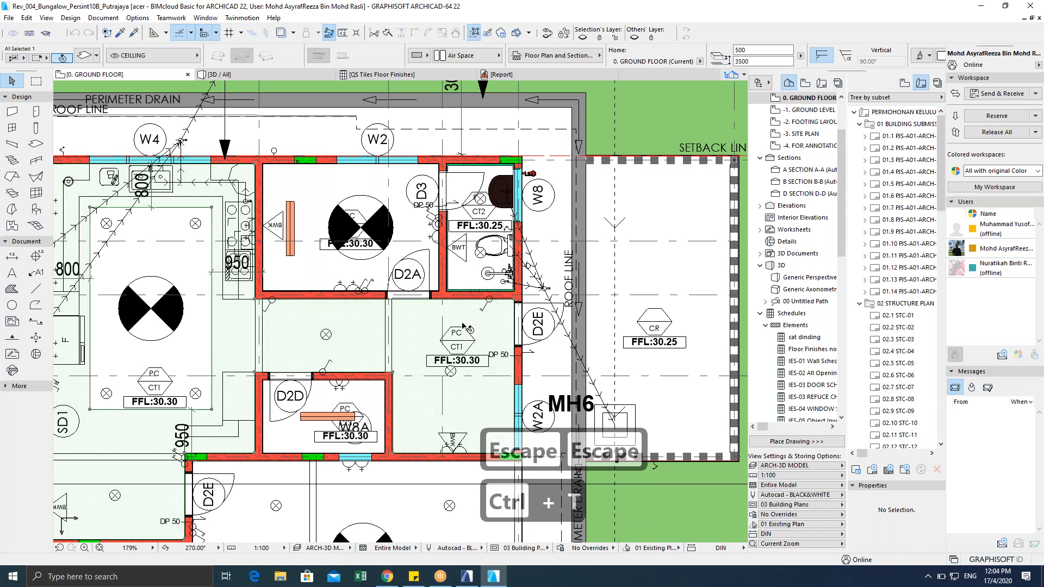
drag(677, 9, 235, 28)
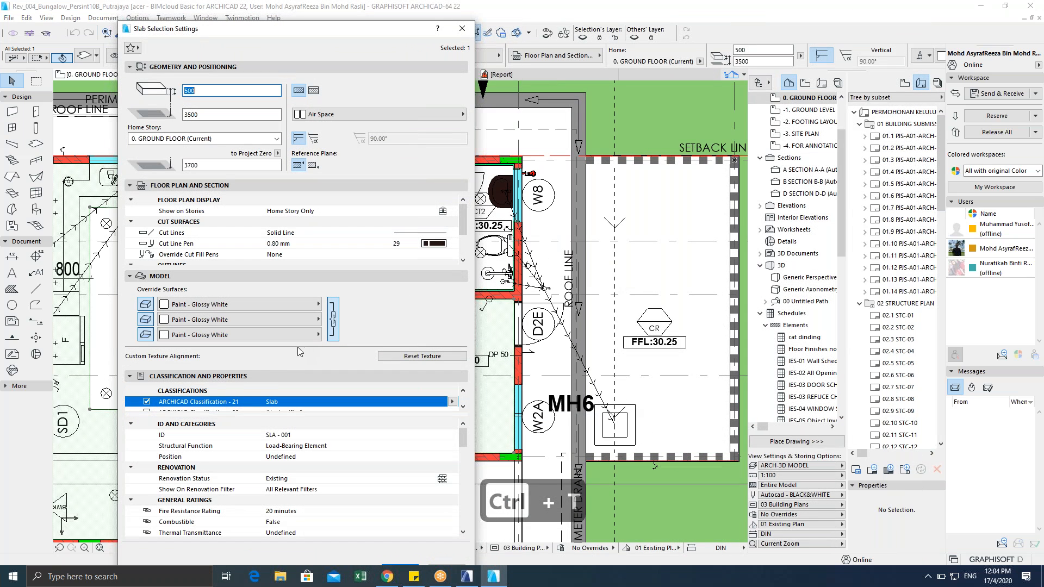
scroll(318, 405, down, 1)
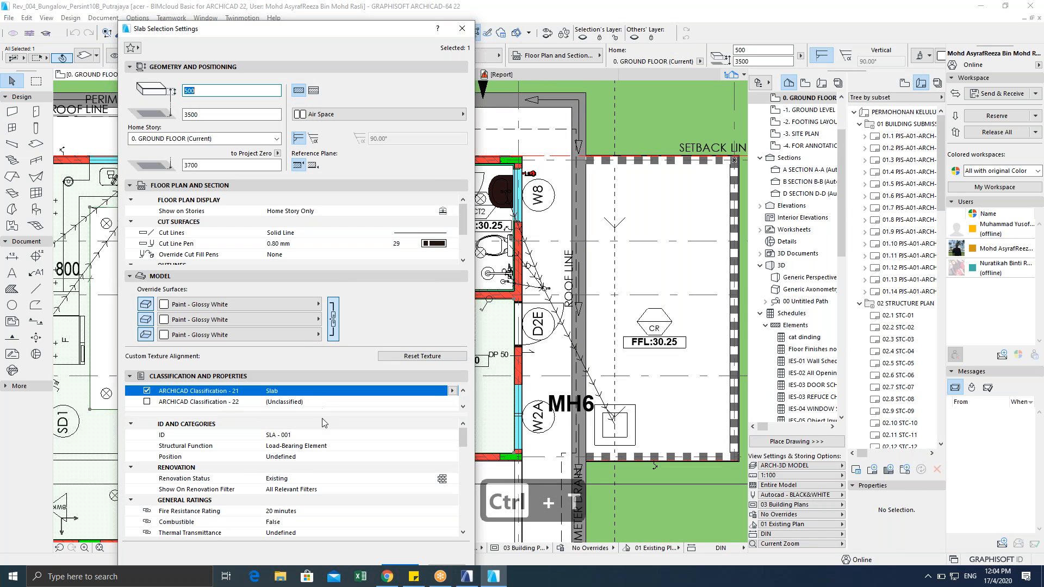
scroll(325, 465, down, 6)
scroll(341, 474, down, 2)
scroll(404, 437, up, 4)
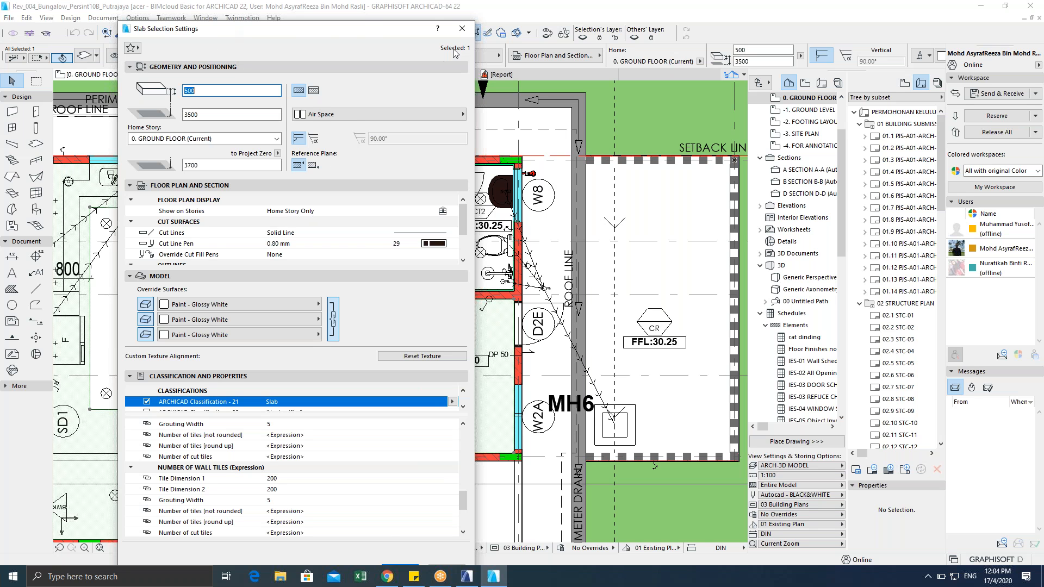
click(461, 28)
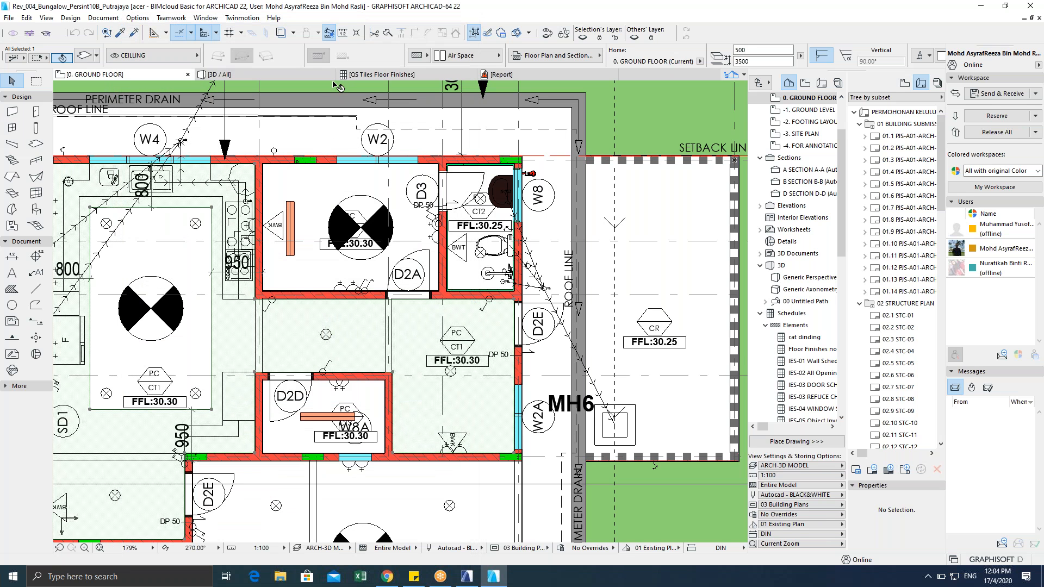
Step: Include the Zone element type in the elements shown in the 3D model
click(252, 74)
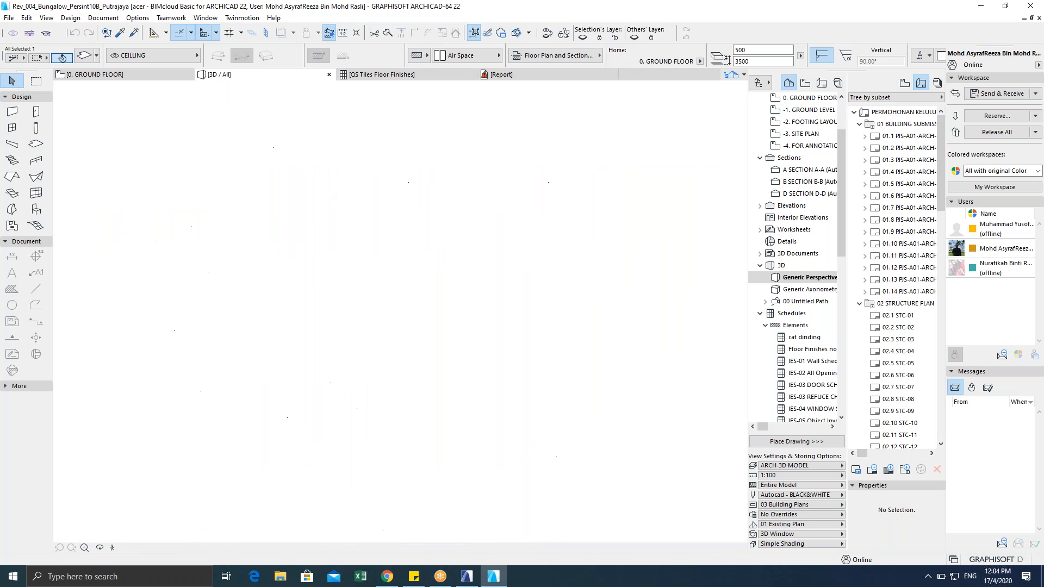
key(ctrl+alt+a)
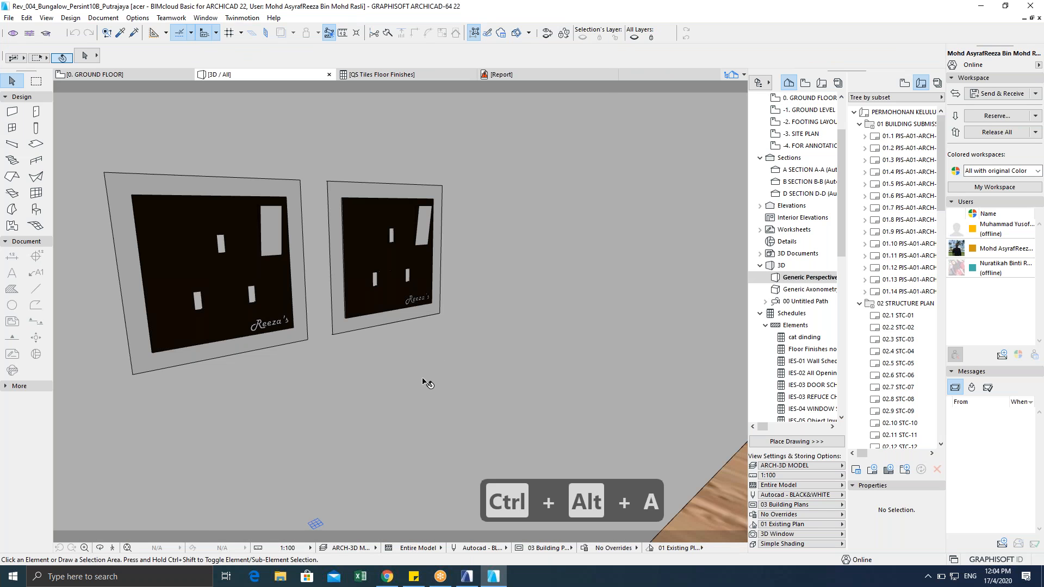
scroll(556, 379, down, 3)
click(574, 381)
click(573, 439)
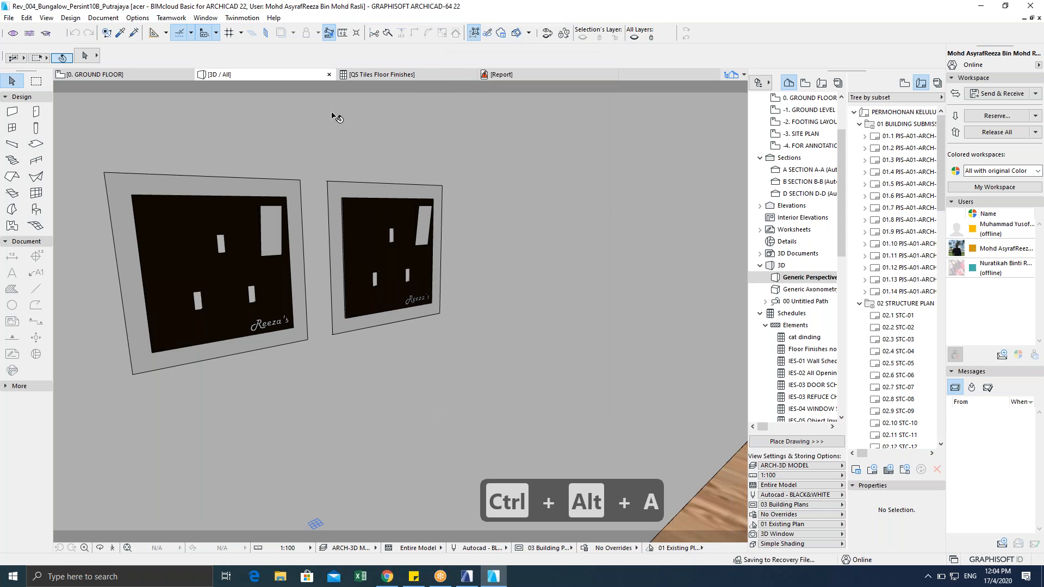
Step: Check the ground floor GUEST BEDROOM 1 and GUEST BEDROOM 2 floor descriptions in the QS Tiles Floor Finishes schedule, and return to the 3D model
click(394, 76)
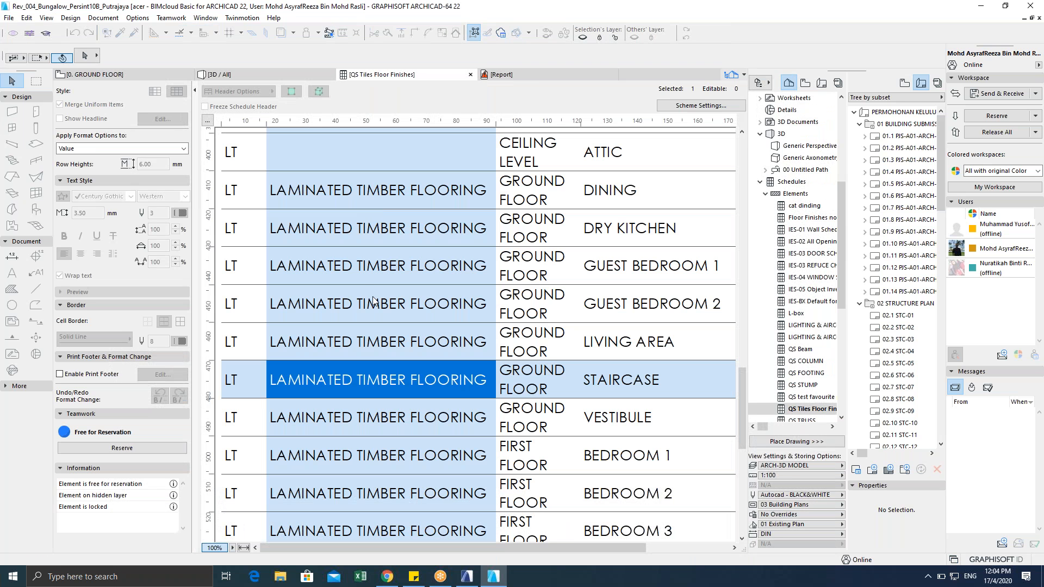
click(382, 262)
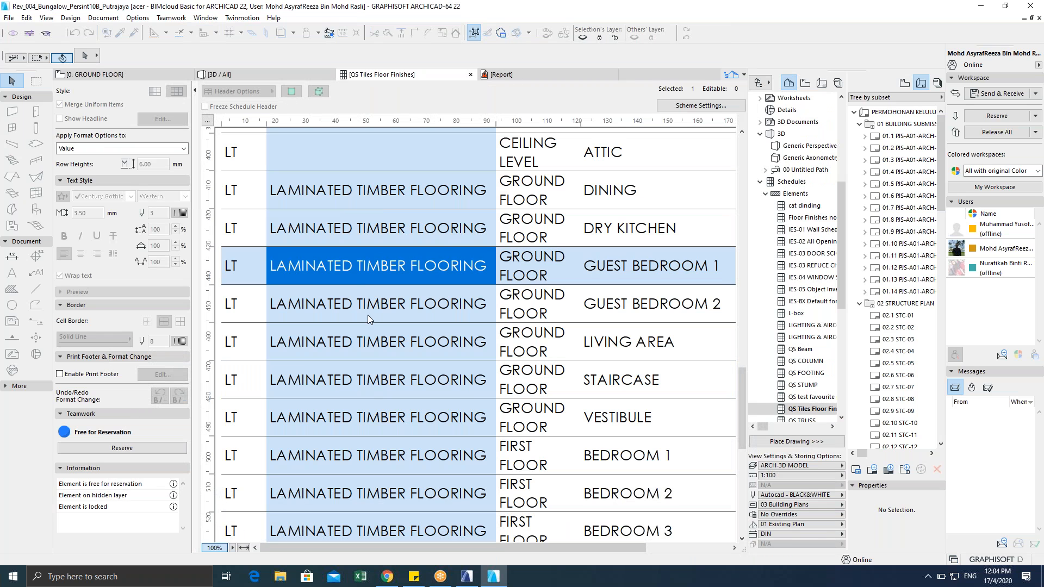
click(367, 316)
click(227, 77)
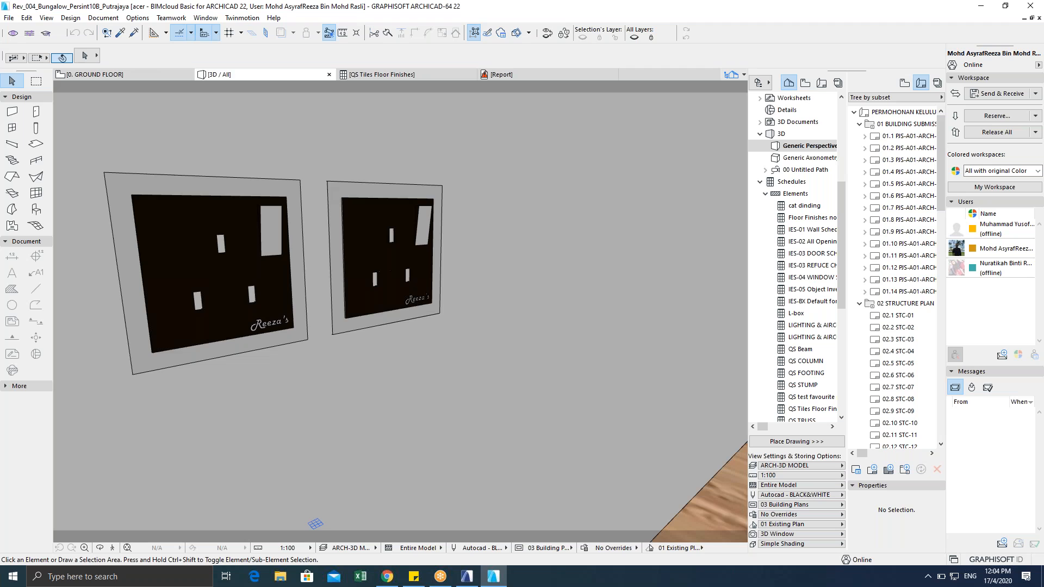
Step: View the whole house in 3D and review which element types are shown there
scroll(397, 312, down, 8)
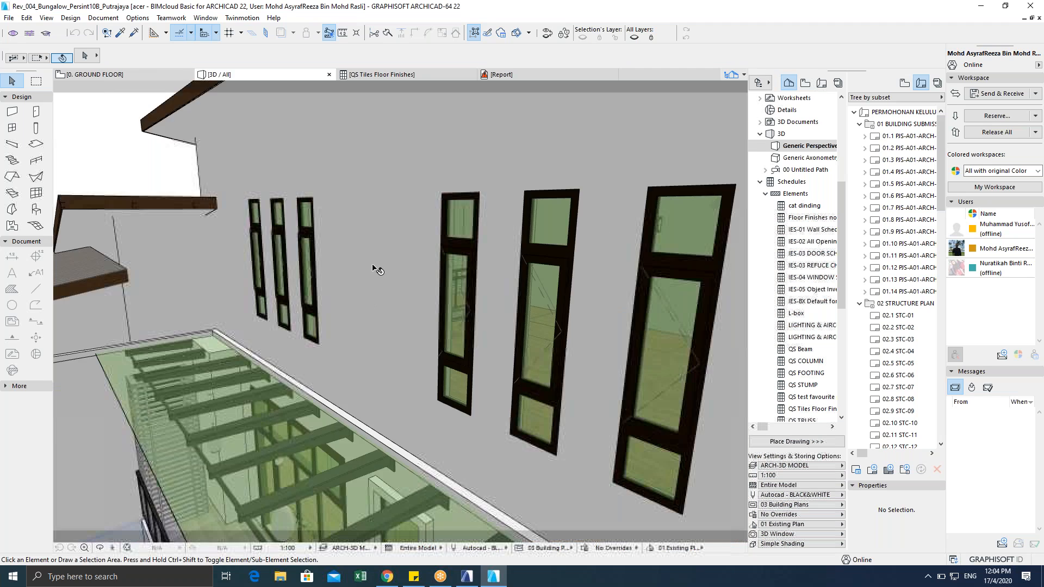
scroll(375, 269, down, 10)
key(ctrl+alt+a)
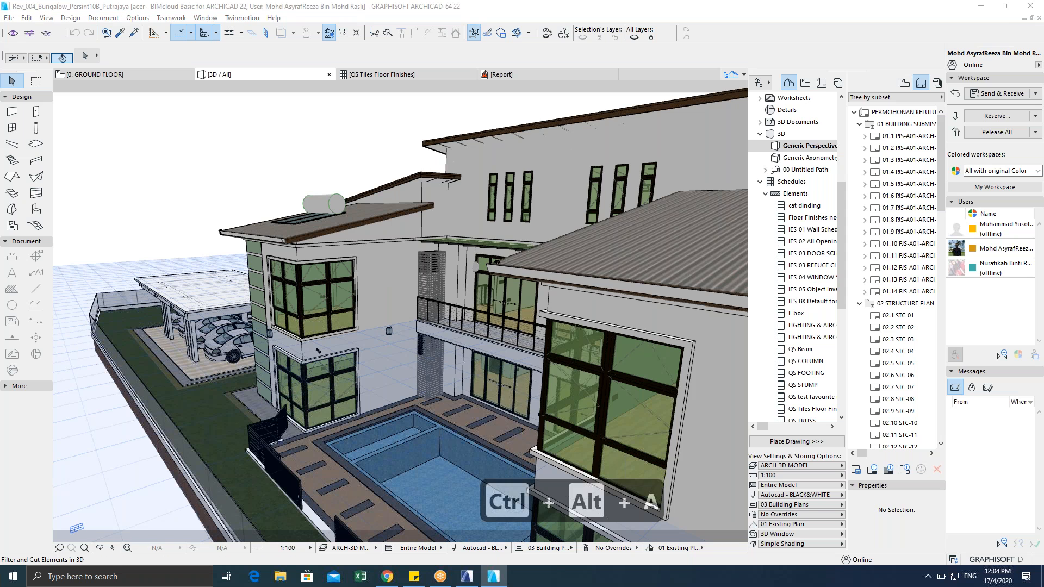
scroll(548, 390, down, 3)
click(574, 441)
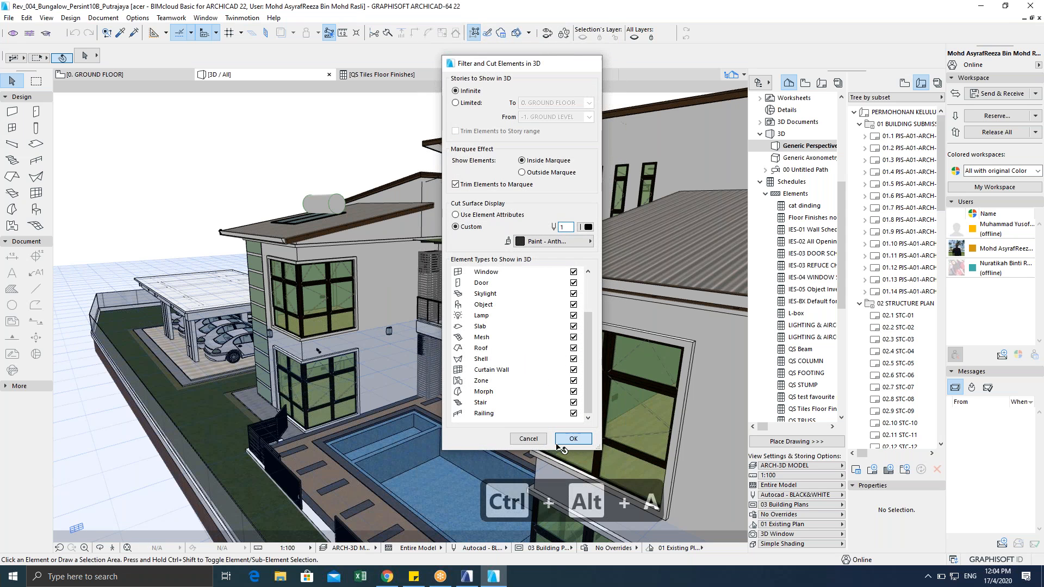
Step: Apply the ARCH_REFLECTED CEILING layer combination to the 3D model
click(351, 547)
click(404, 278)
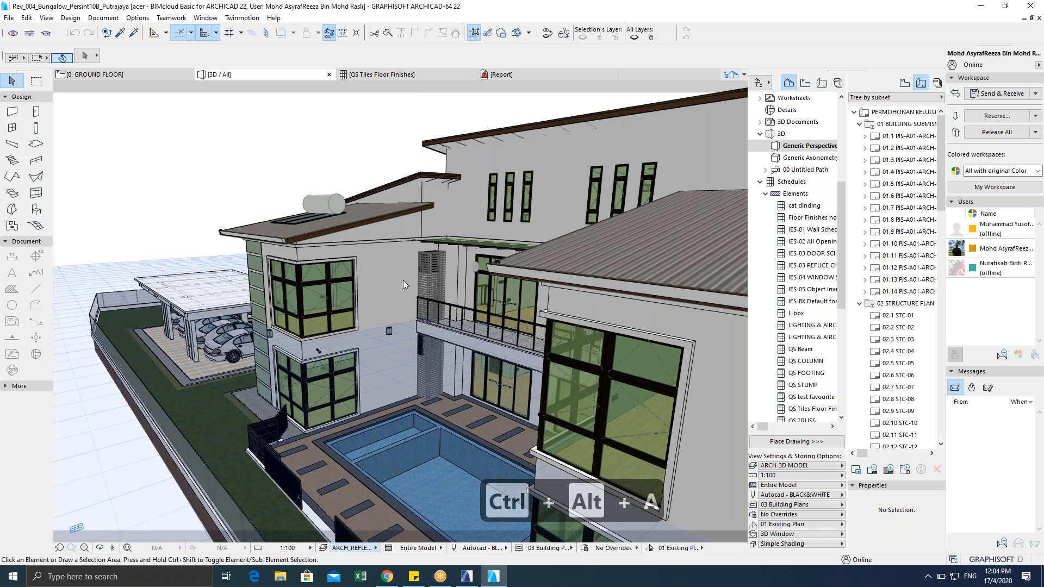
click(357, 547)
click(354, 546)
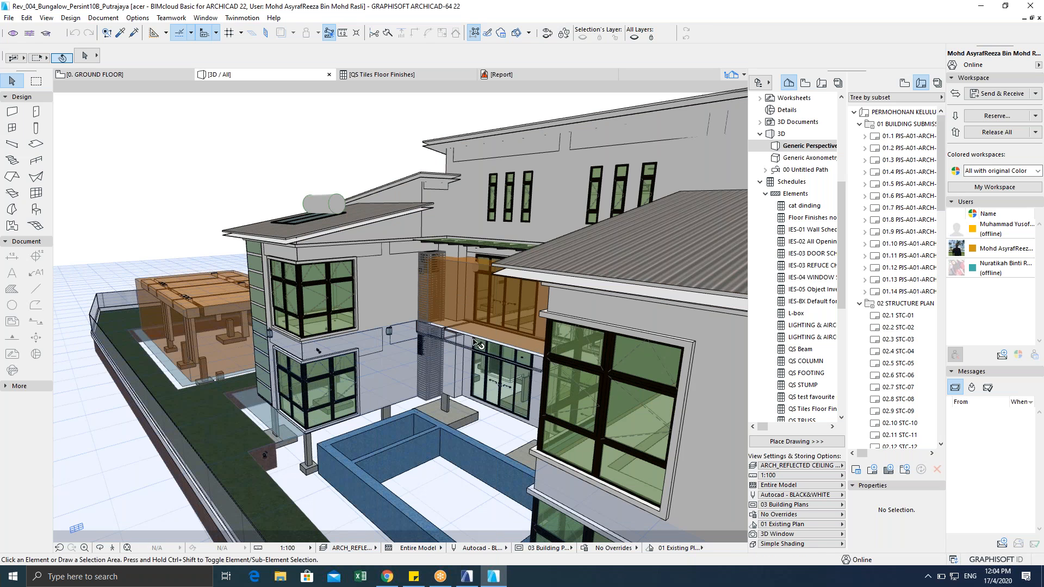
Step: Examine the first floor BALCONY zone's floor, wall and ceiling finish fields in its Zone Selection Settings
click(467, 414)
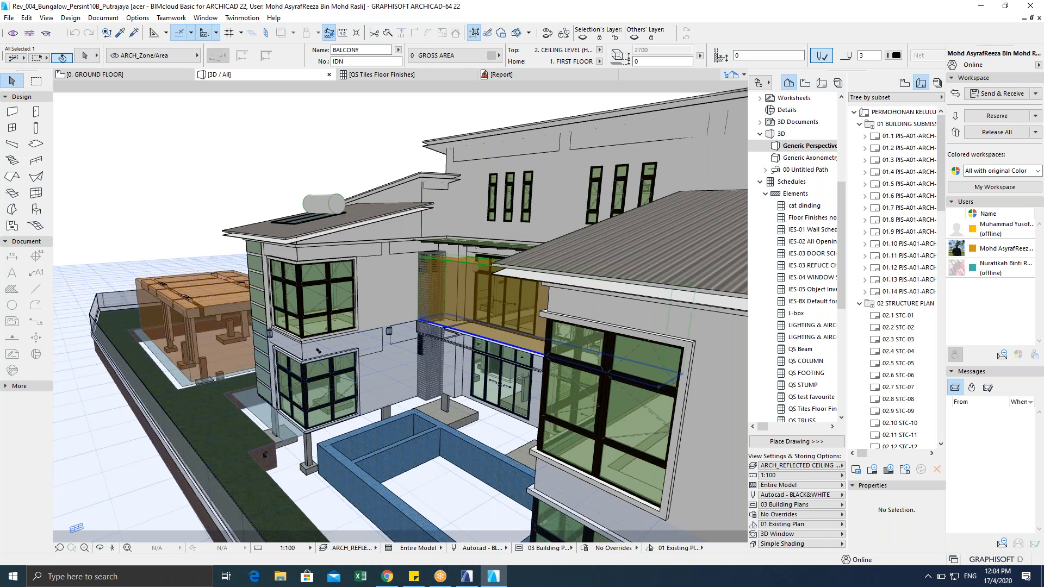
key(ctrl+t)
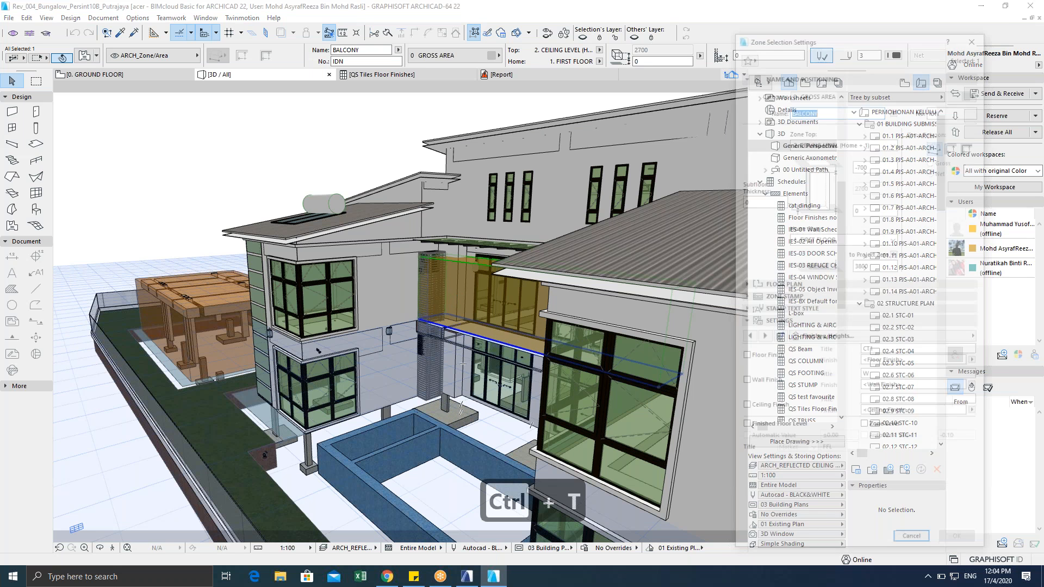
drag(804, 35, 190, 16)
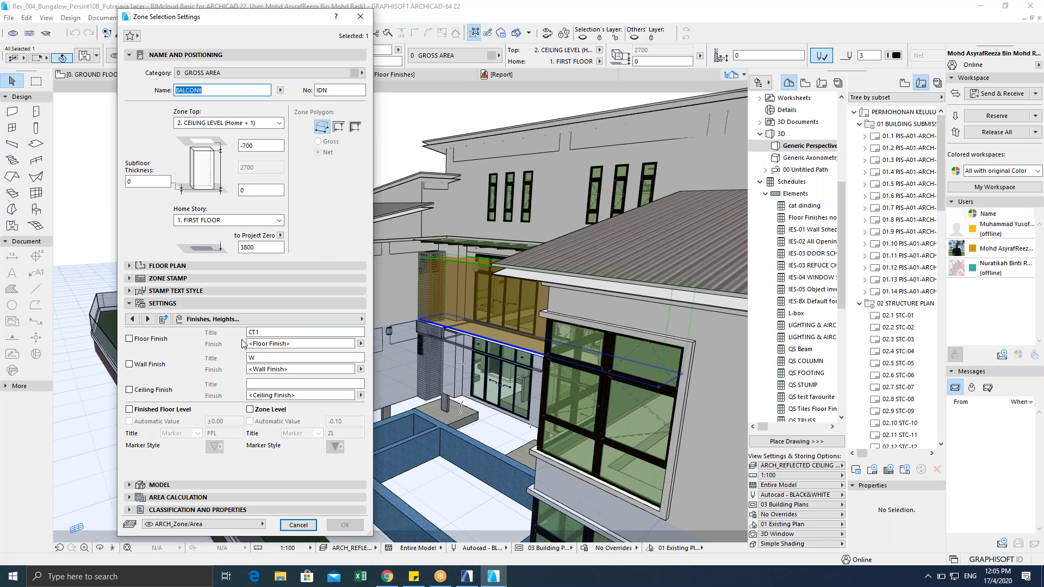
click(298, 524)
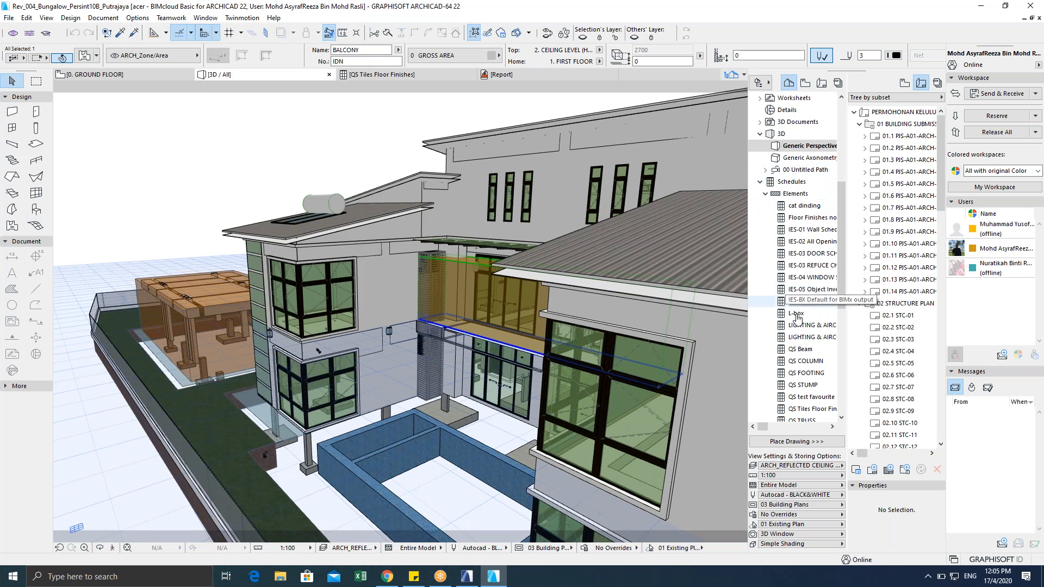
Step: Clear the zone selection, and open the IES-01 Wall Schedule followed by the QS Tiles Floor Finishes schedule
scroll(799, 338, down, 5)
scroll(799, 338, down, 1)
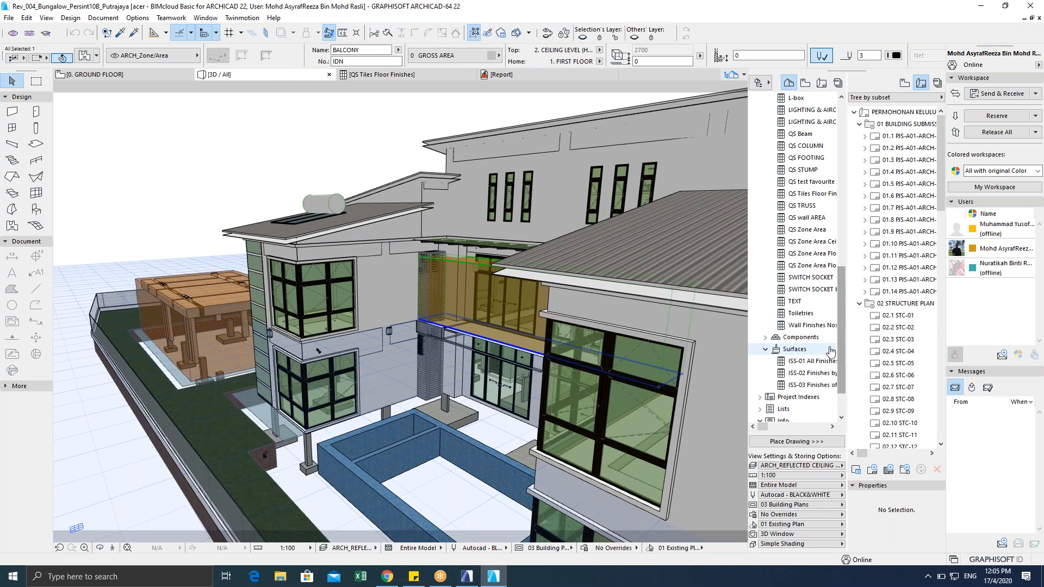
key(Escape)
key(F2)
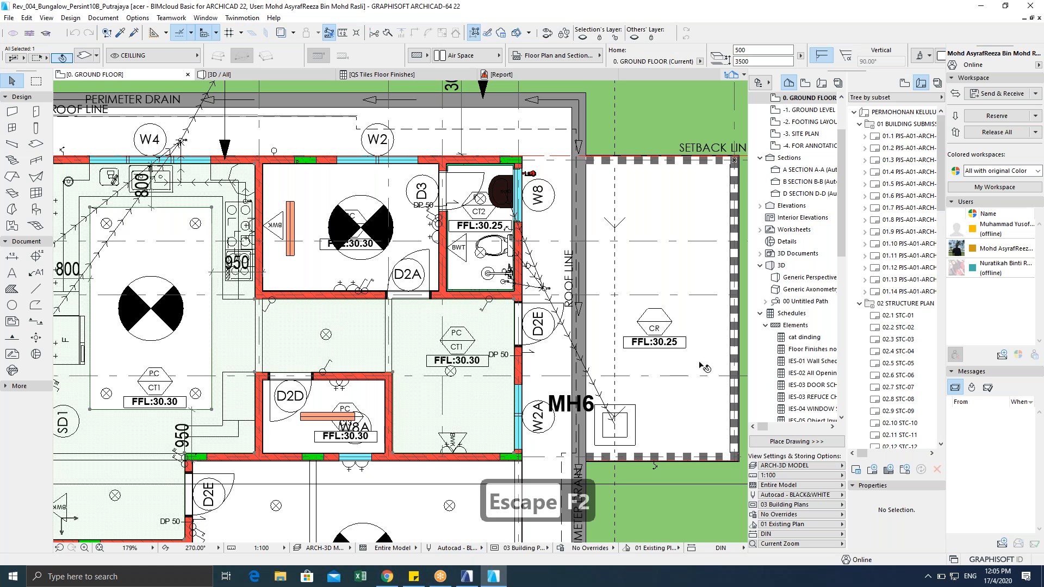
scroll(788, 348, down, 2)
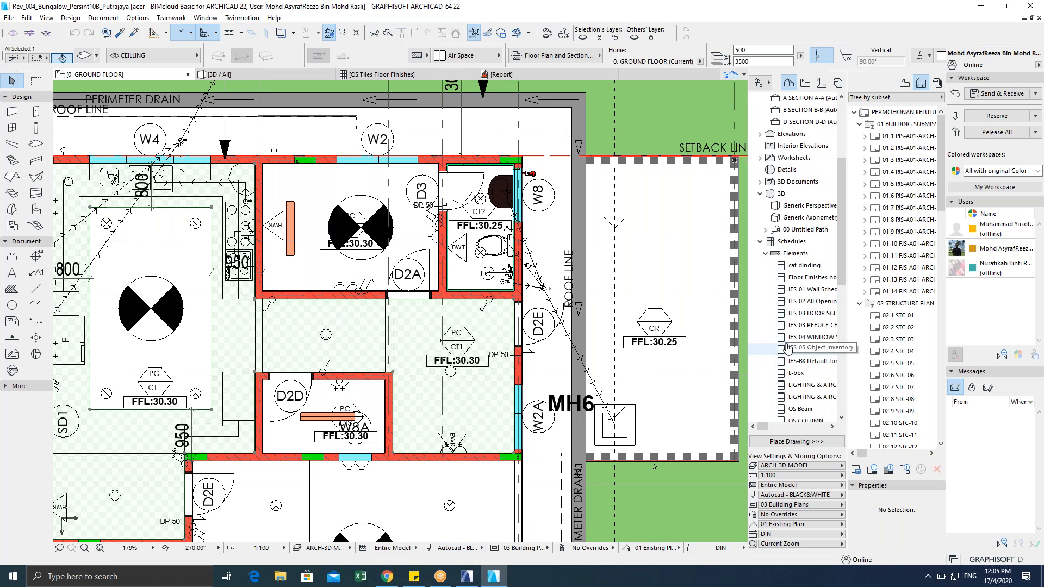
double_click(814, 294)
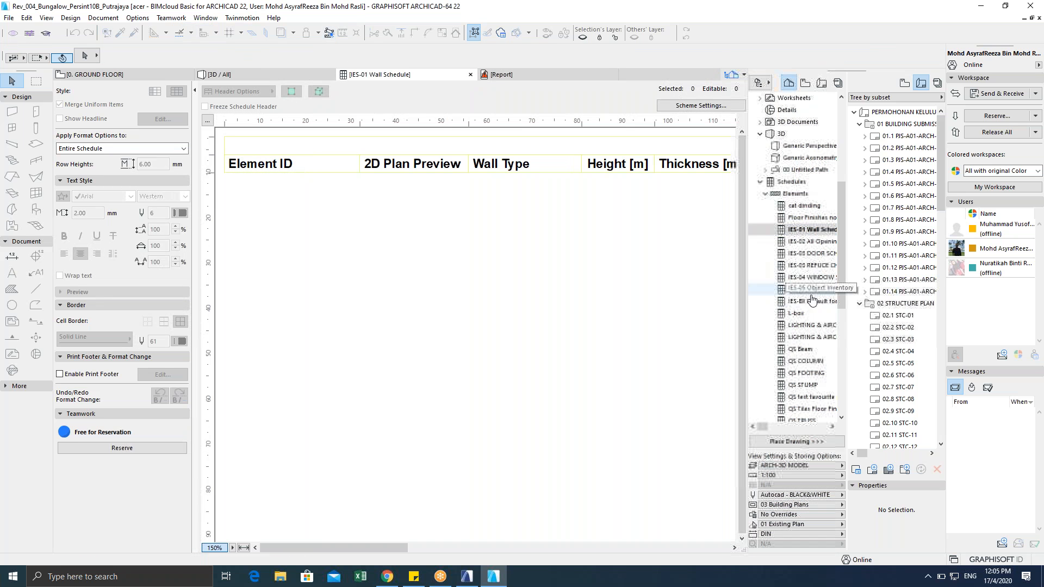
scroll(807, 399, down, 3)
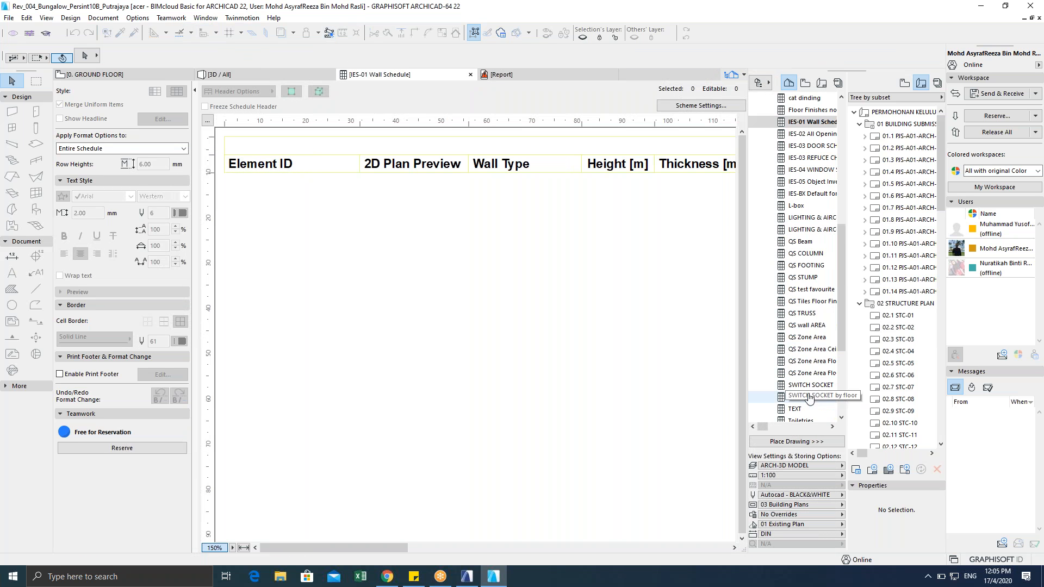
double_click(812, 300)
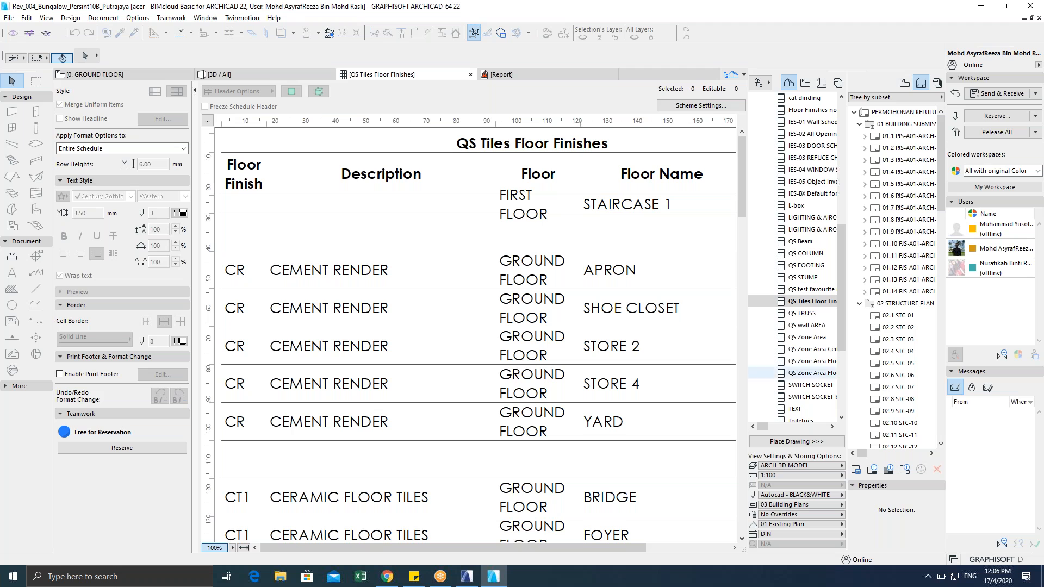
Step: Select door D2E above window W2A on the GROUND FLOOR plan and show only that selection in 3D
click(117, 78)
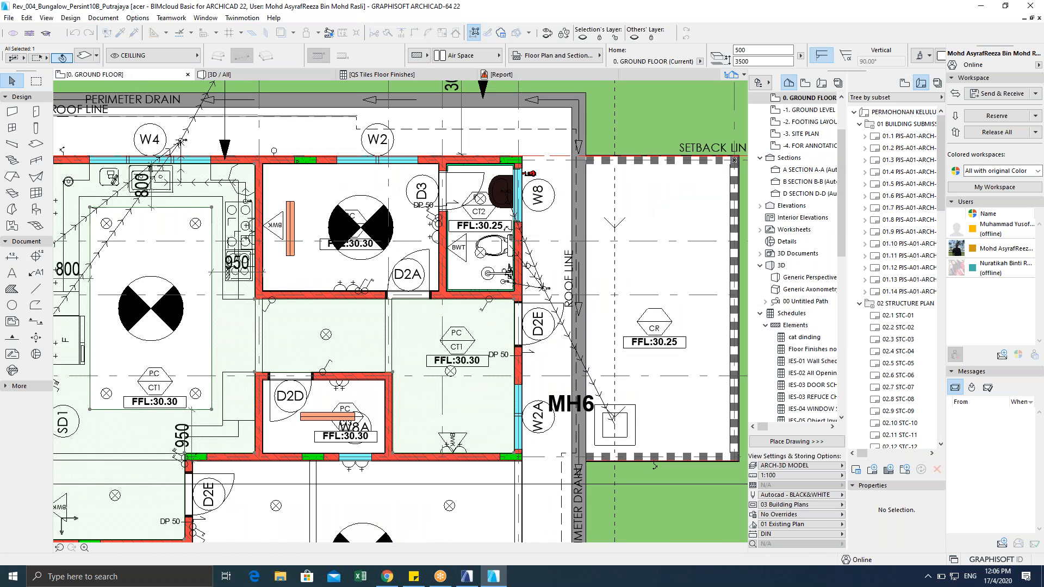
scroll(512, 341, up, 5)
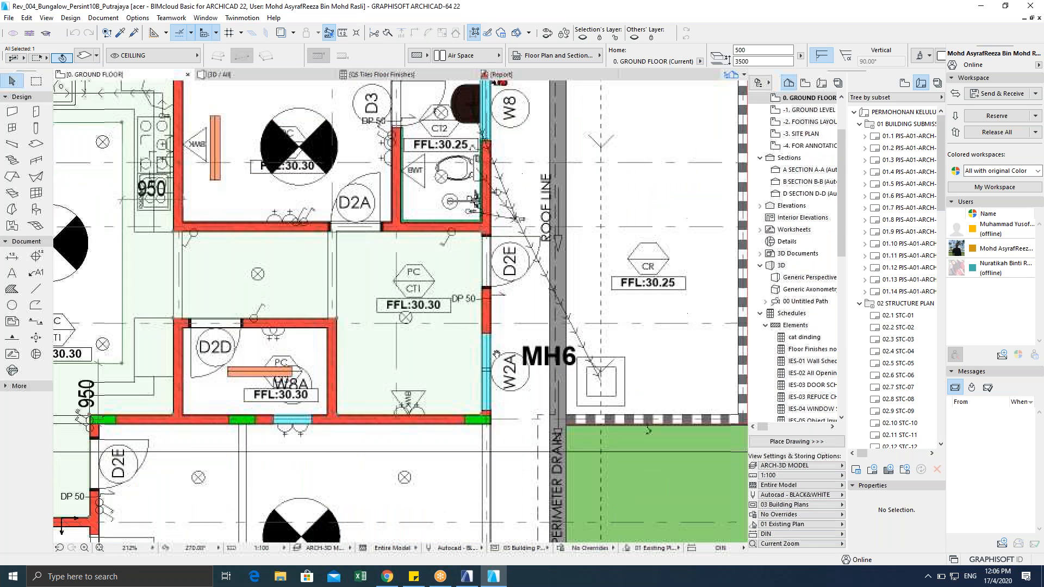
click(485, 276)
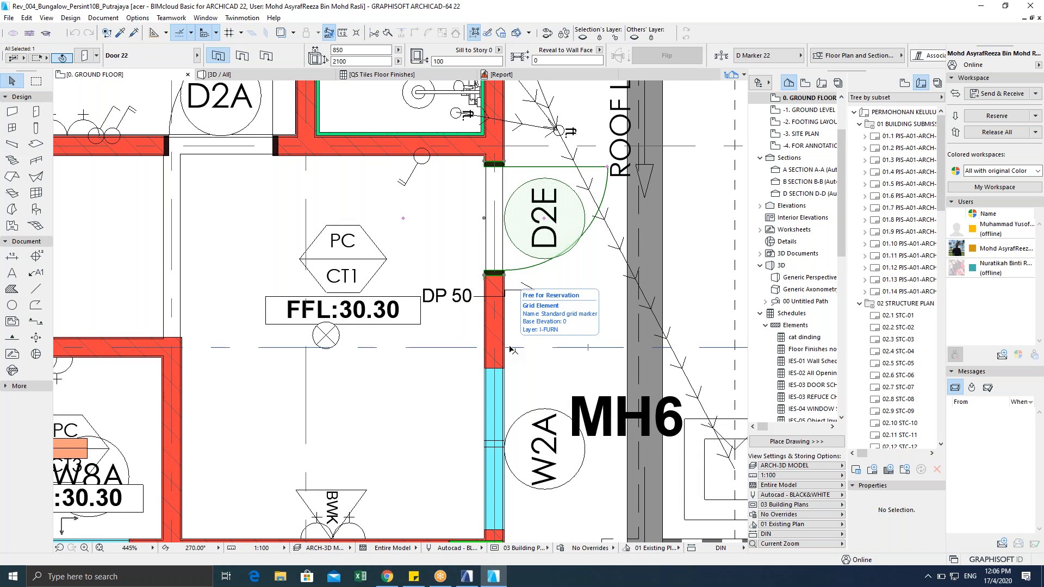
key(F5)
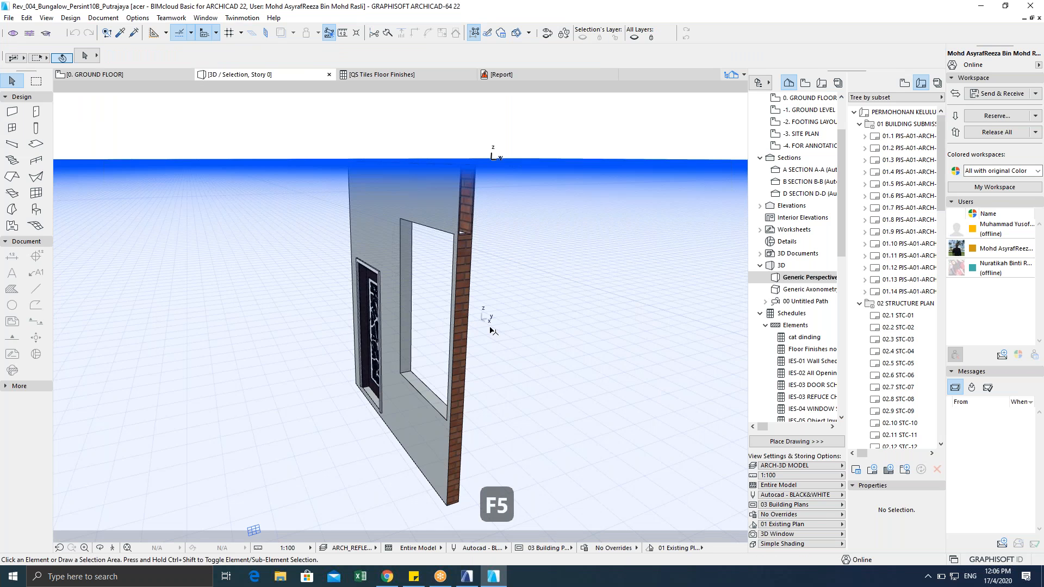
Step: Inspect both sides of the isolated decorative door and its wall in 3D, and select the door
shift+middle_drag(359, 344, 641, 304)
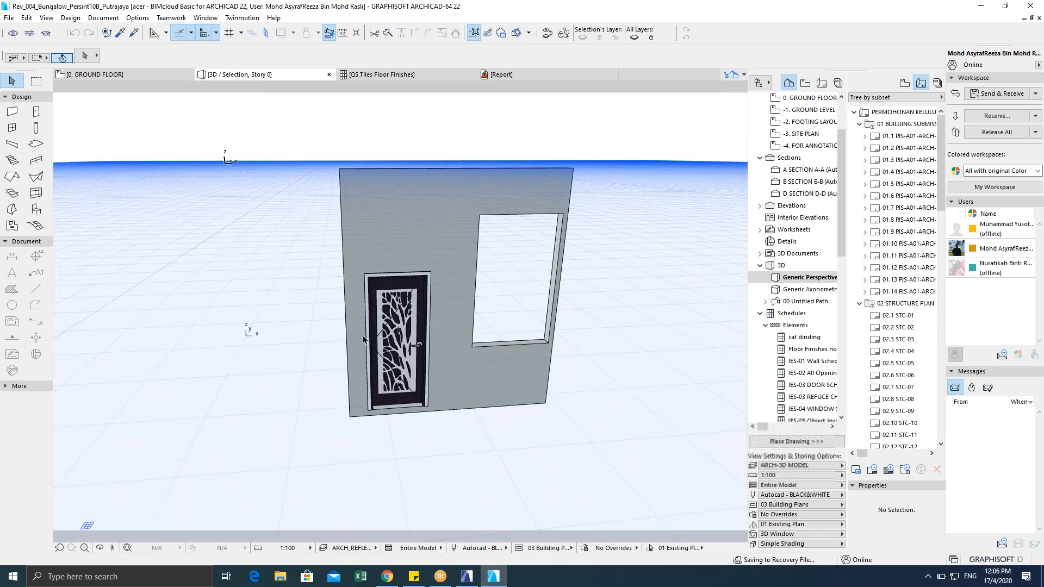
scroll(397, 334, up, 2)
scroll(397, 334, up, 2)
shift+middle_drag(429, 349, 625, 348)
shift+middle_drag(326, 337, 598, 345)
scroll(418, 339, up, 2)
middle_drag(435, 237, 503, 167)
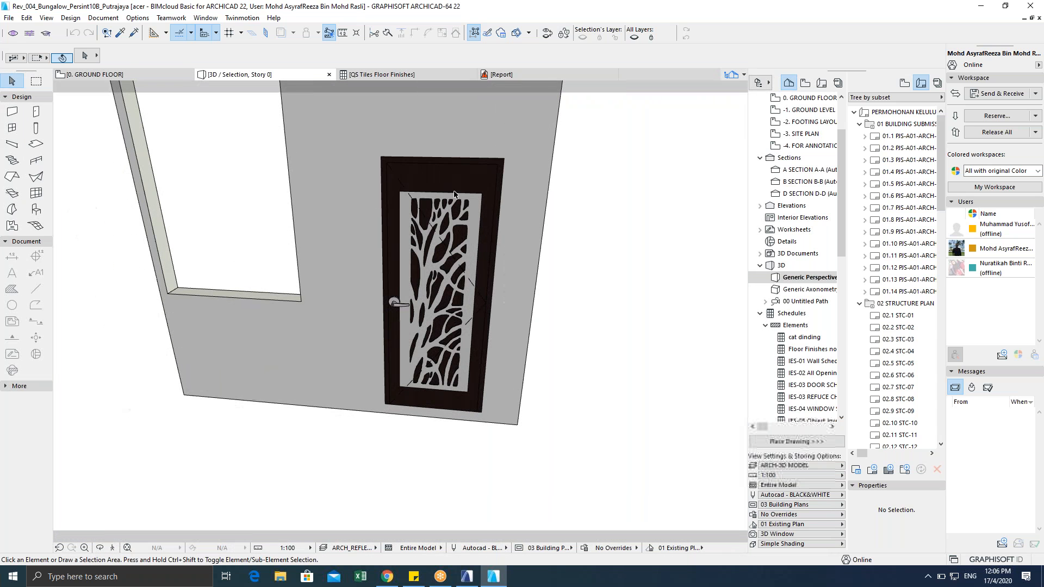
click(504, 167)
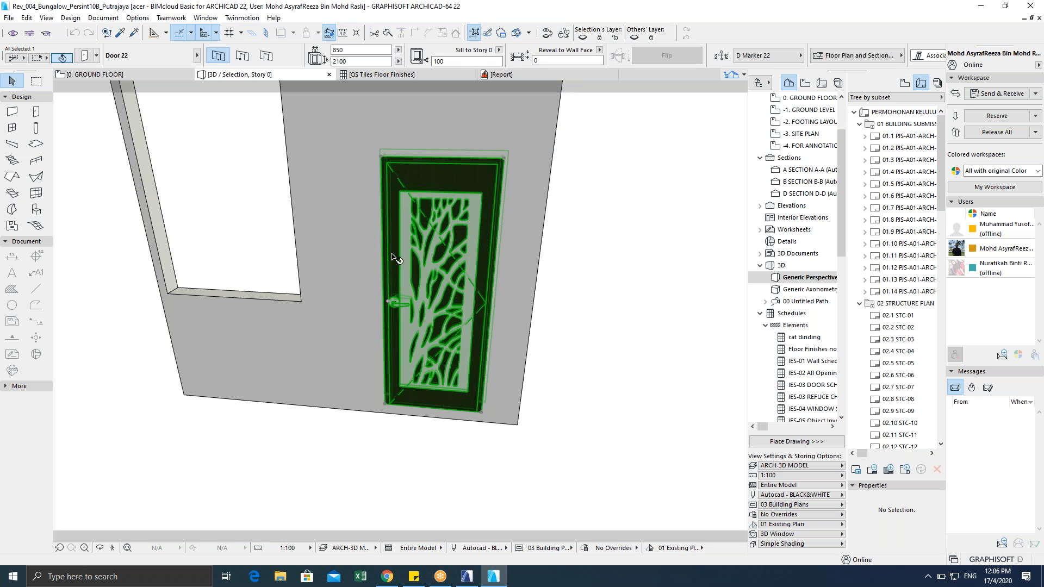
Step: Examine the available ARCHICAD Classification - 21 door descriptions in the Door Selection Settings, and close the settings without changes
key(ctrl+t)
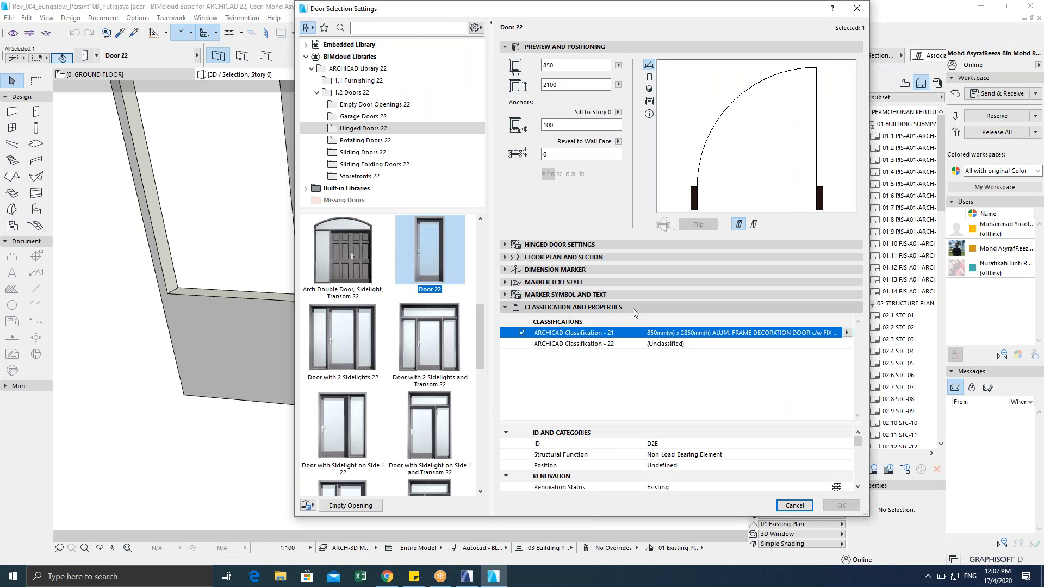
click(847, 332)
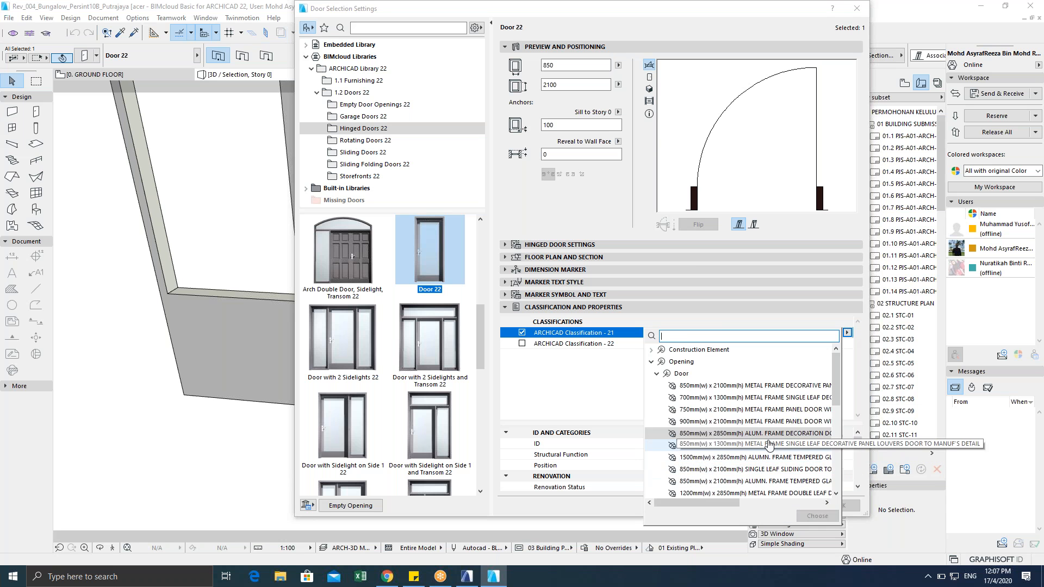
drag(705, 503, 787, 522)
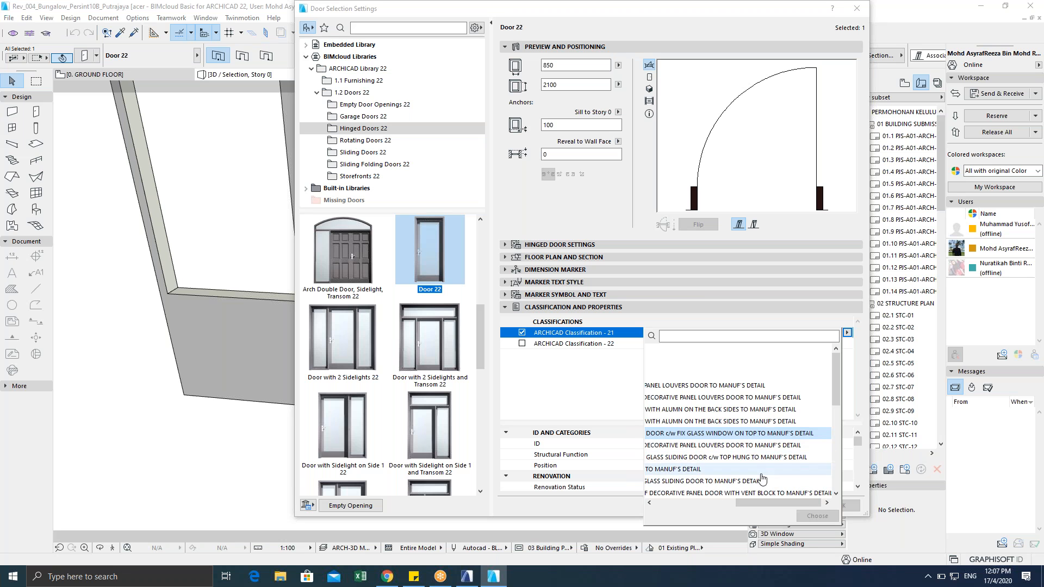
drag(764, 510, 725, 509)
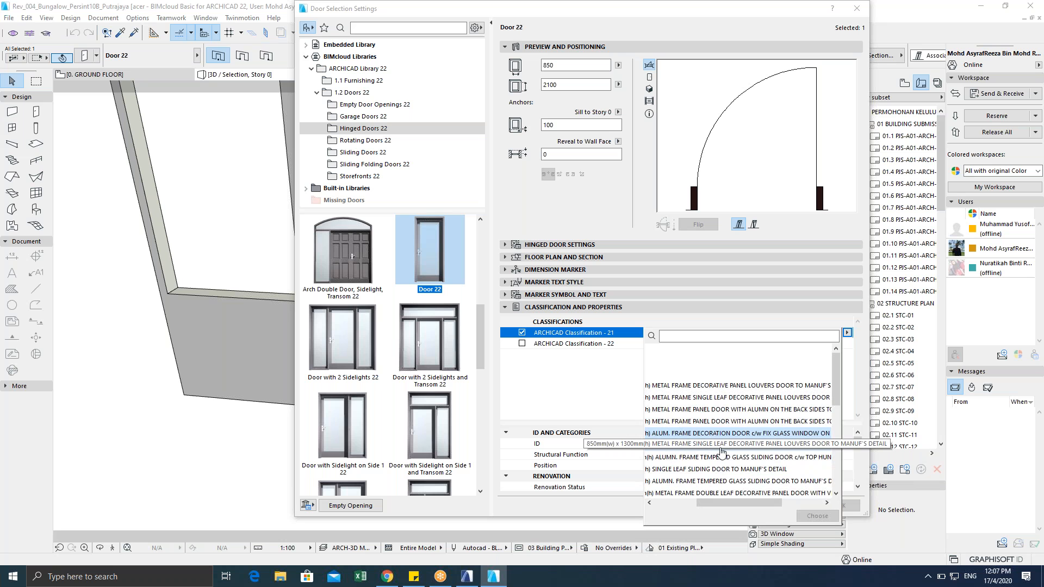
drag(754, 508, 716, 508)
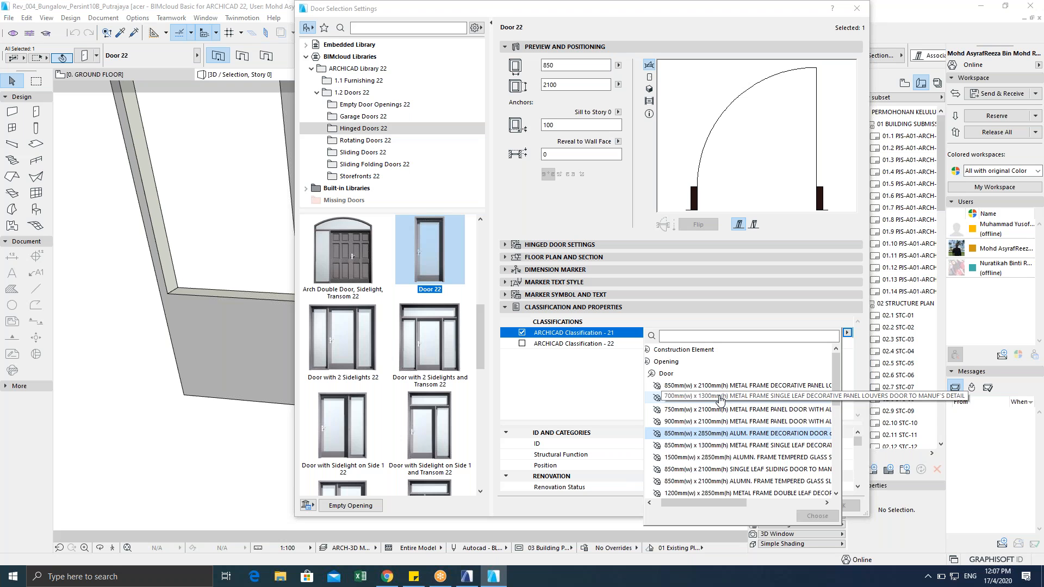
click(625, 391)
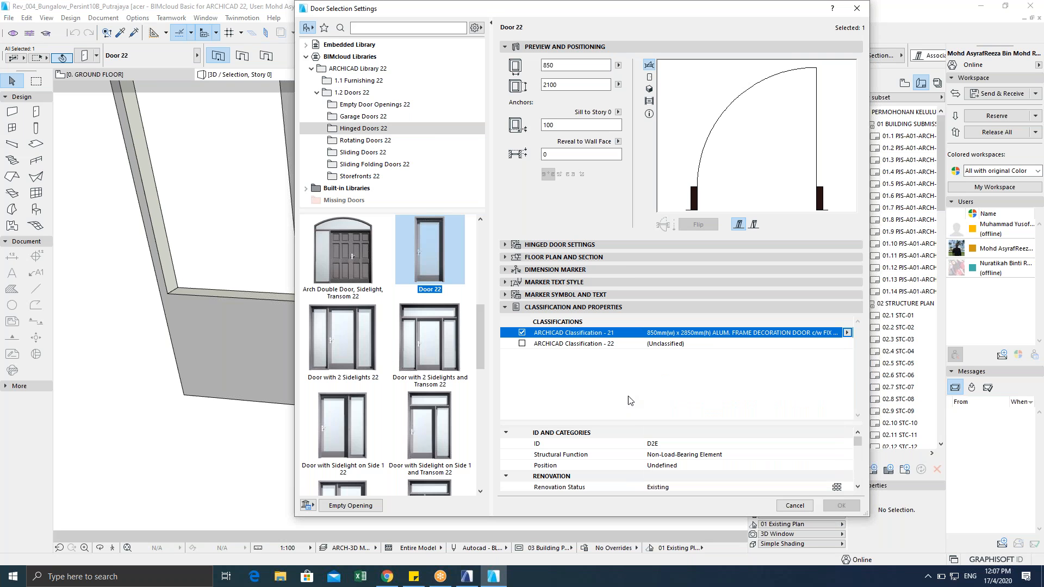
click(793, 505)
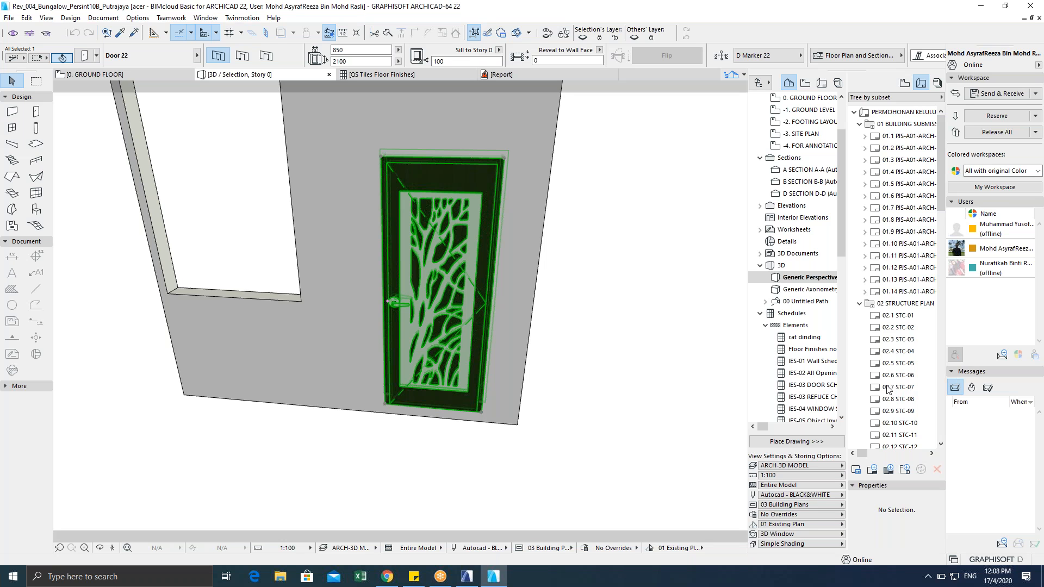
Step: Clear the door selection, and return to the area around doors D2A and D2E on the GROUND FLOOR plan
key(Escape)
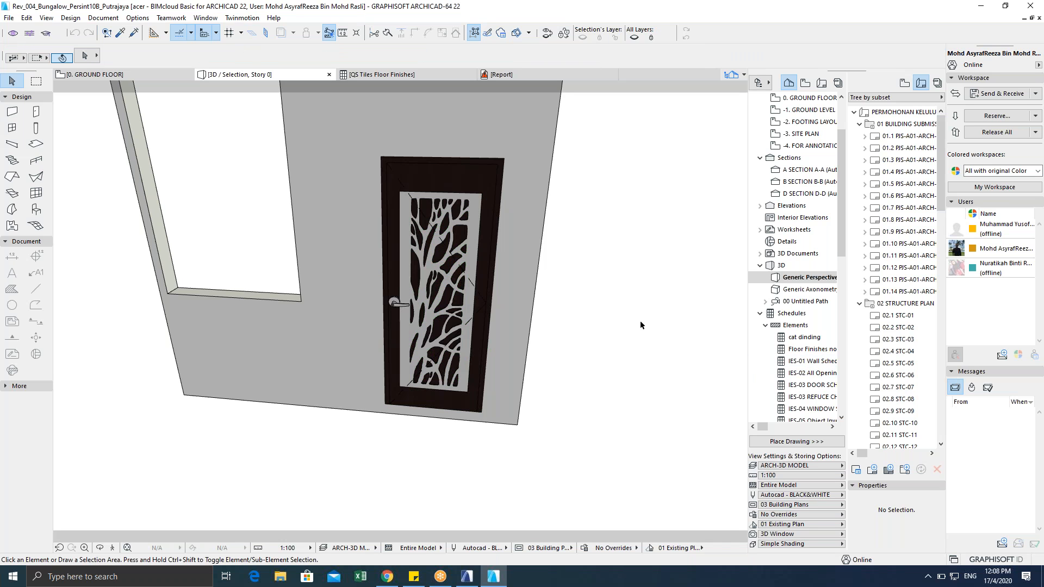
key(F2)
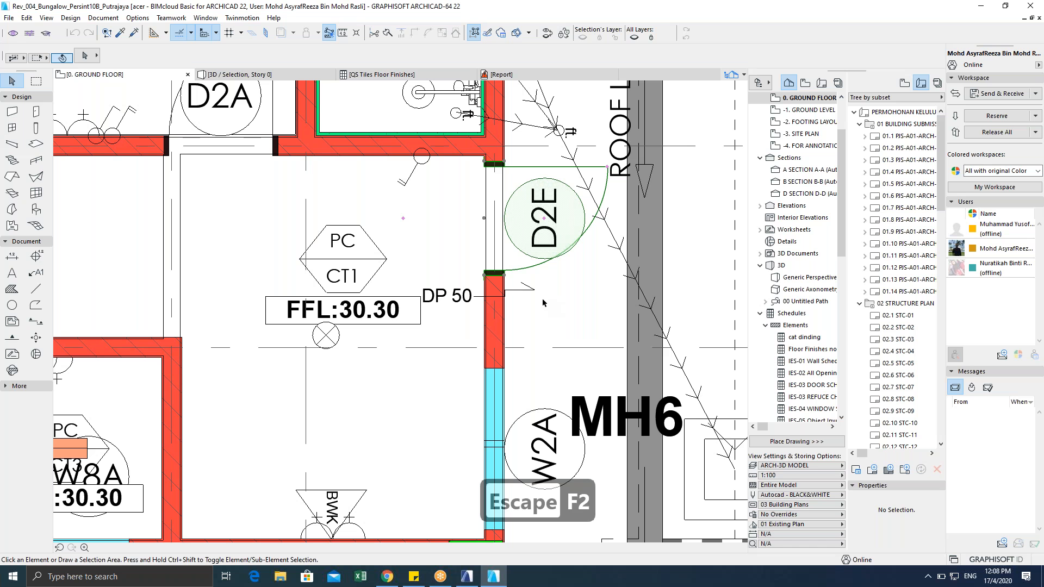
key(Escape)
click(530, 294)
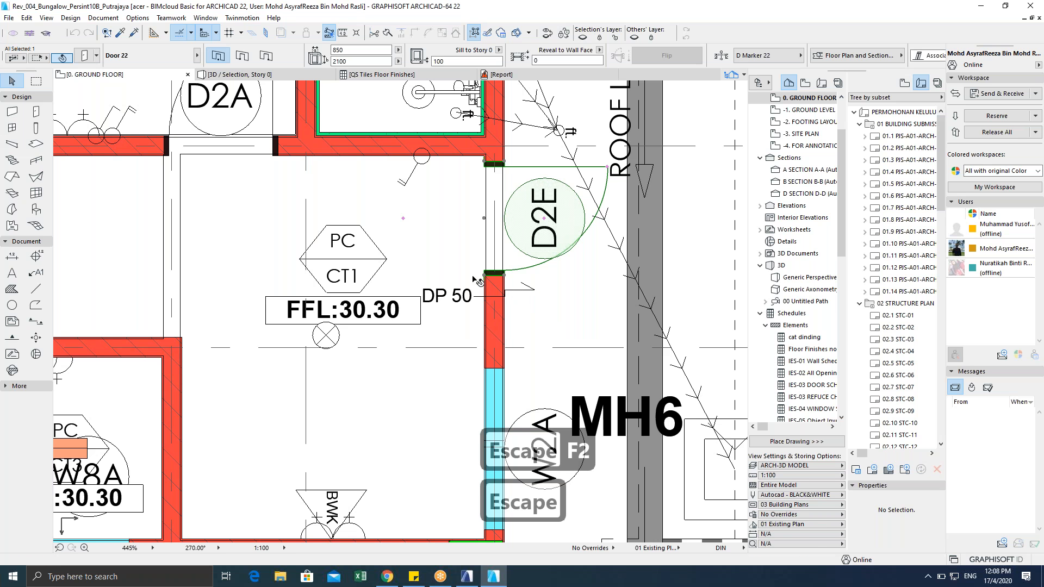
key(Escape)
scroll(447, 229, down, 1)
scroll(446, 226, down, 3)
middle_drag(445, 226, 477, 353)
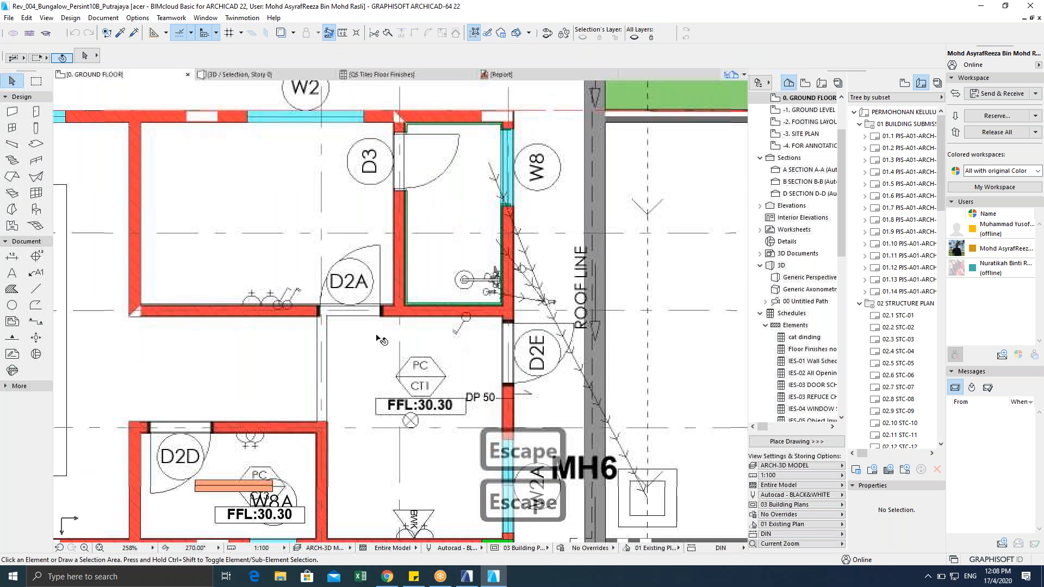
Step: Place an all-stories marquee around the toilet beside window W8 on the GROUND FLOOR plan and show its contents in 3D
click(35, 81)
scroll(371, 187, down, 2)
middle_drag(370, 187, 325, 202)
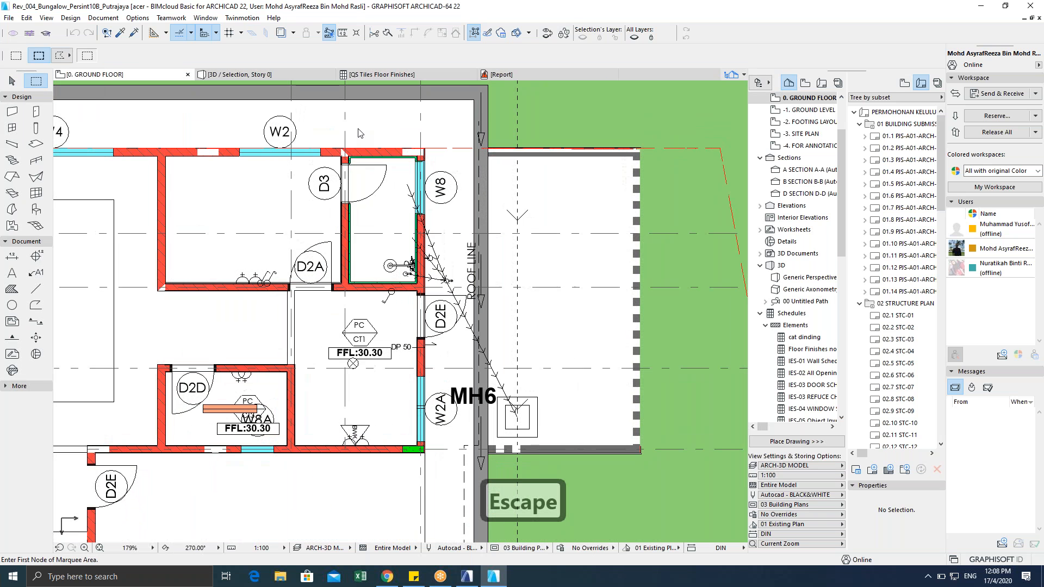
click(358, 128)
click(62, 55)
click(79, 50)
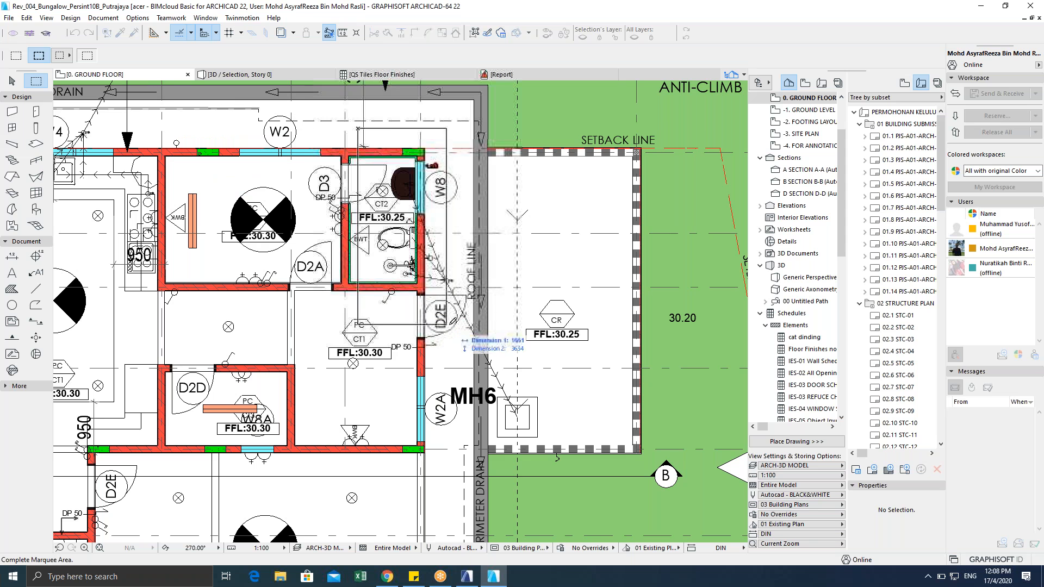
click(449, 325)
key(F5)
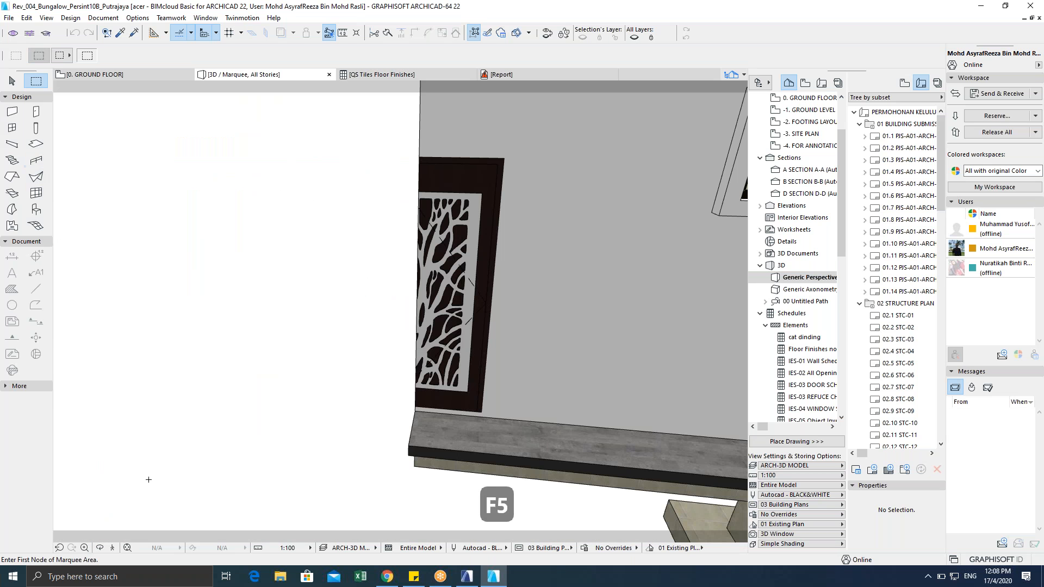
Step: Fly through the marquee area in 3D from the decorative door into the tiled toilet with the basin and shower
click(113, 549)
key(w)
key(w)
key(w)
key(w)
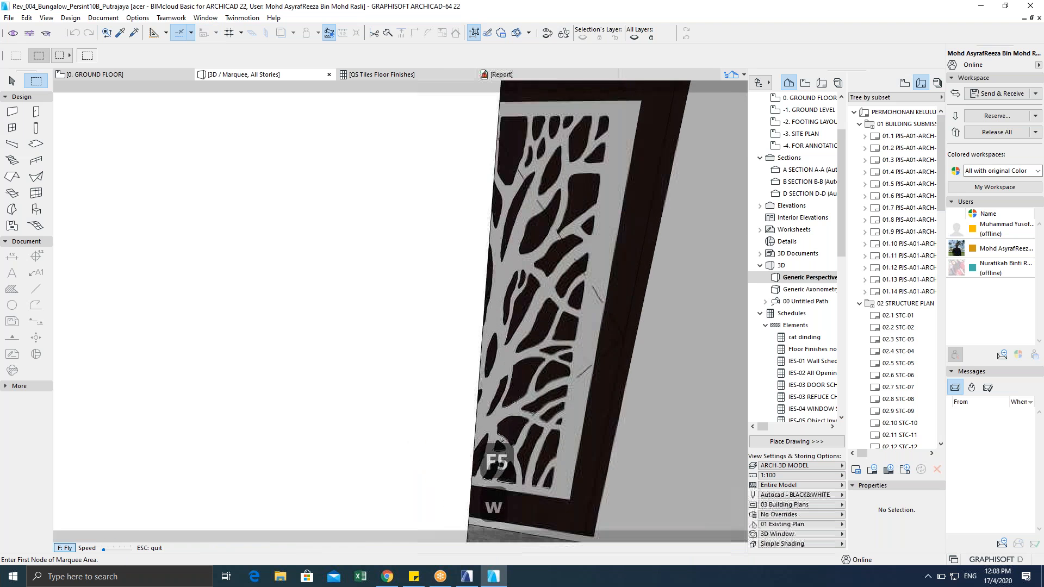
key(a)
key(a)
key(a)
key(a)
key(a)
key(a)
key(a)
key(a)
key(a)
key(a)
key(a)
key(a)
key(a)
key(a)
key(a)
key(a)
key(a)
key(a)
key(a)
key(a)
key(a)
key(a)
key(a)
key(a)
key(a)
key(a)
key(a)
key(a)
key(a)
key(a)
key(a)
key(a)
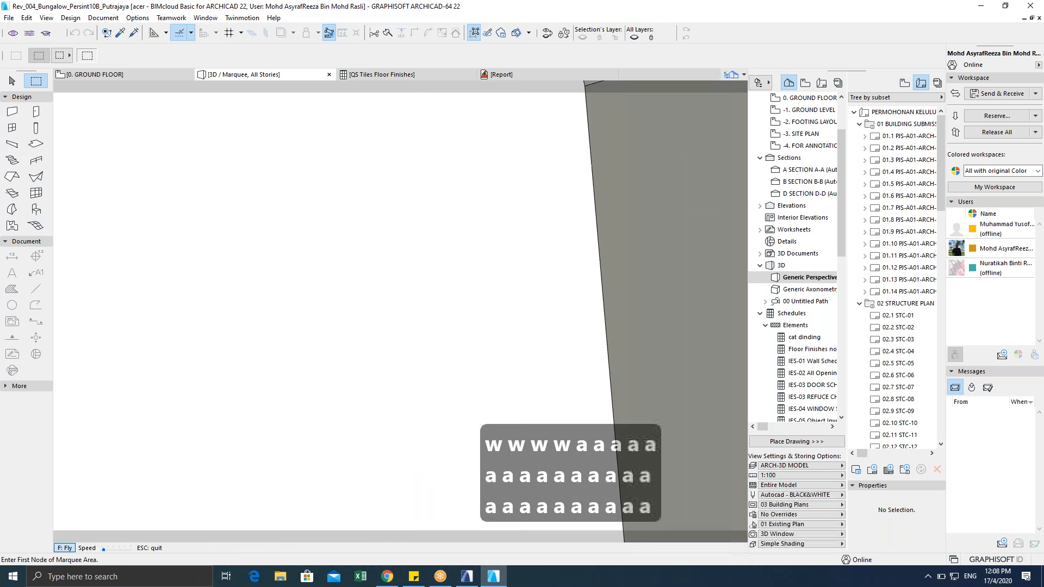
key(a)
key(a)
key(a)
key(w)
key(a)
key(w)
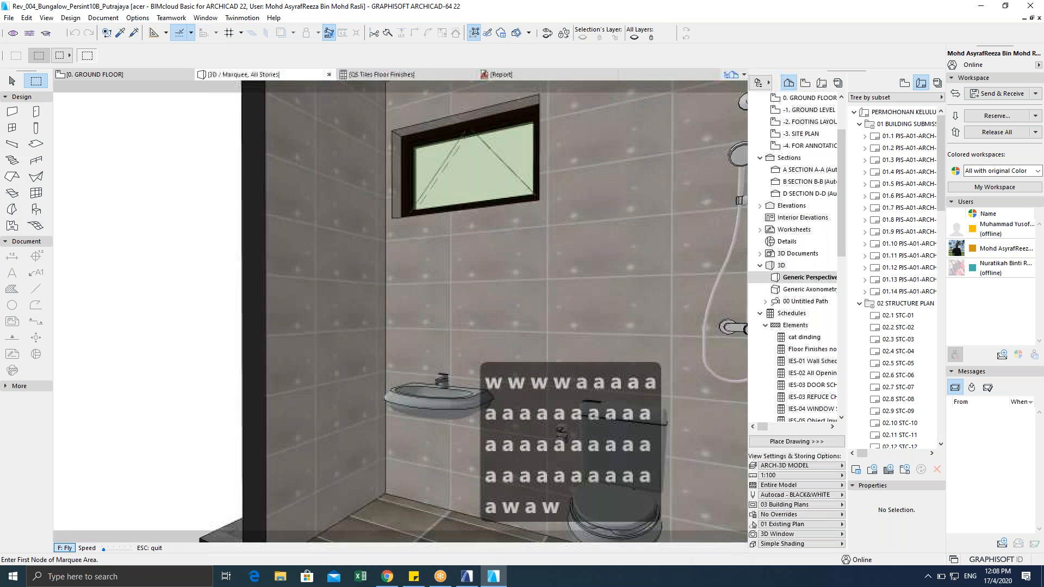
key(d)
key(s)
key(a)
key(a)
key(s)
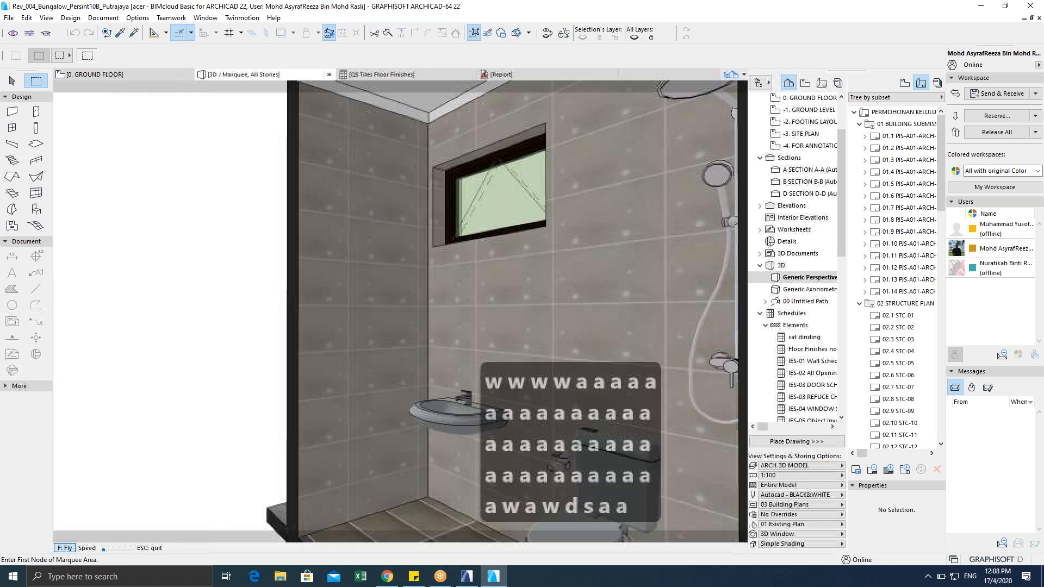
key(w)
key(a)
key(a)
key(w)
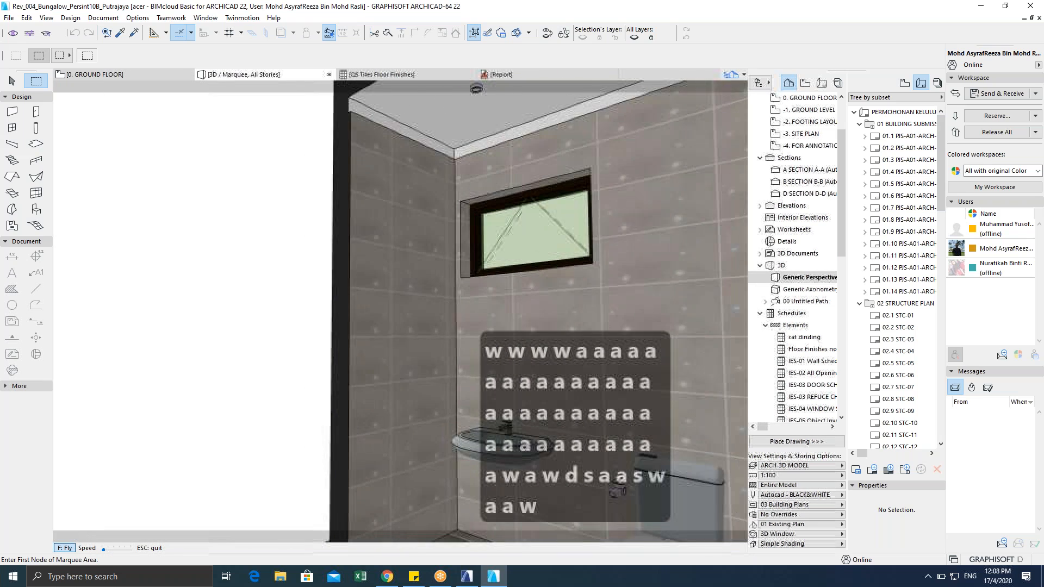
key(Escape)
key(Escape)
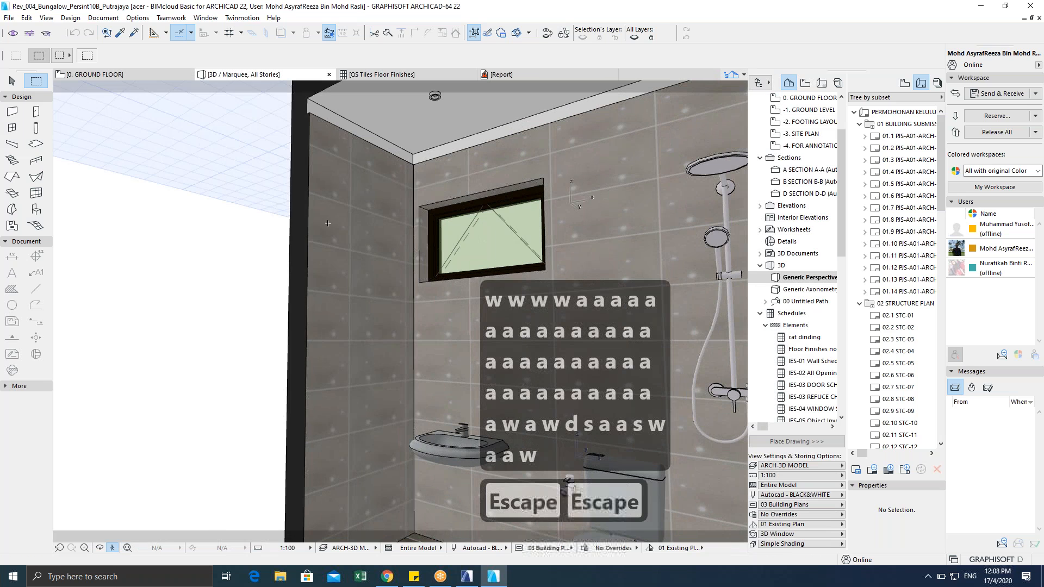
Step: Select the tiled toilet wall beside the basin and inspect its surface from ceiling to floor in 3D
click(333, 231)
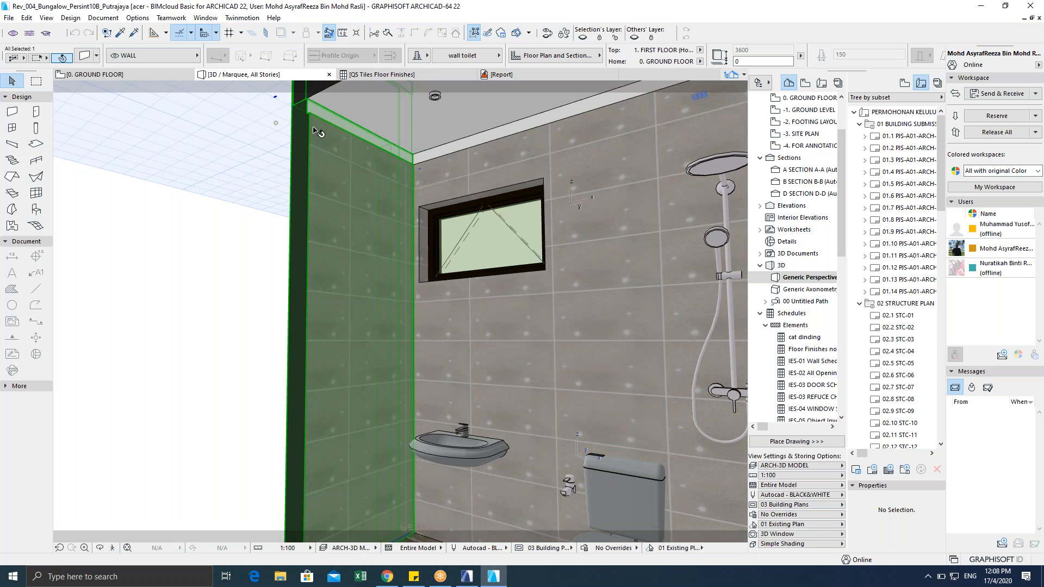
scroll(310, 117, up, 2)
middle_drag(310, 118, 316, 147)
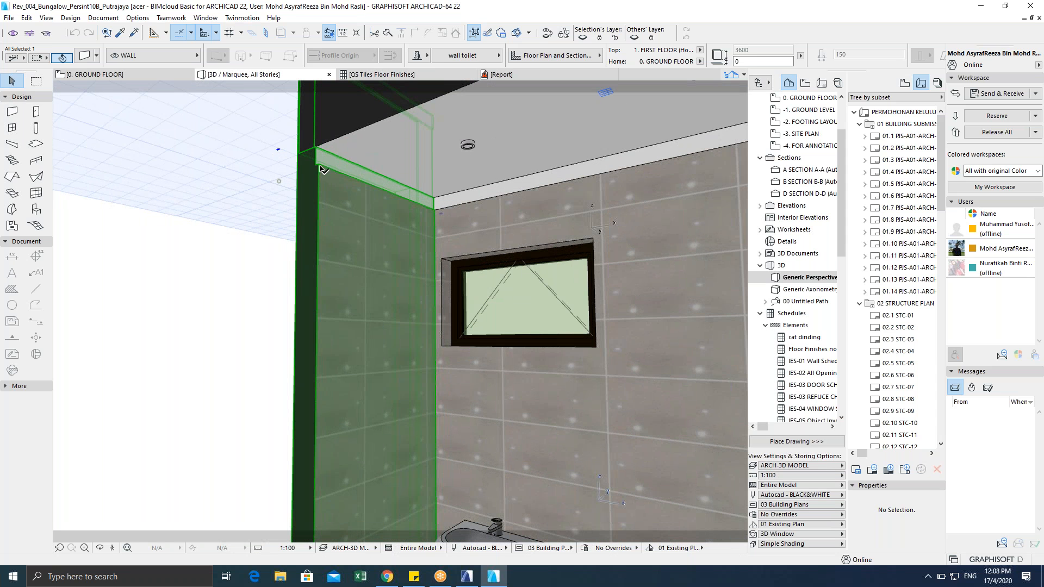
middle_drag(339, 275, 310, 197)
scroll(338, 280, down, 3)
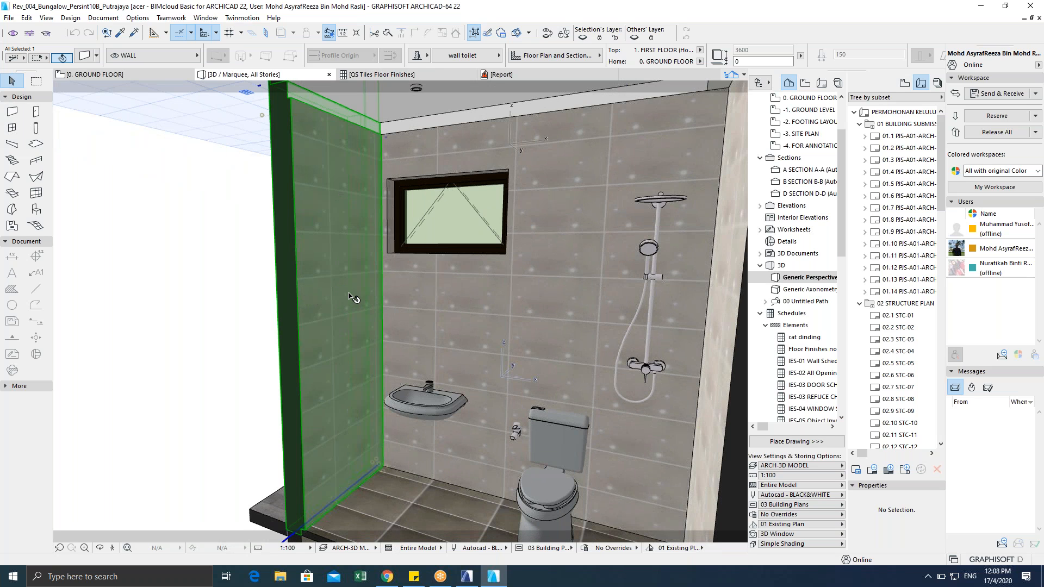
mouse_move(326, 230)
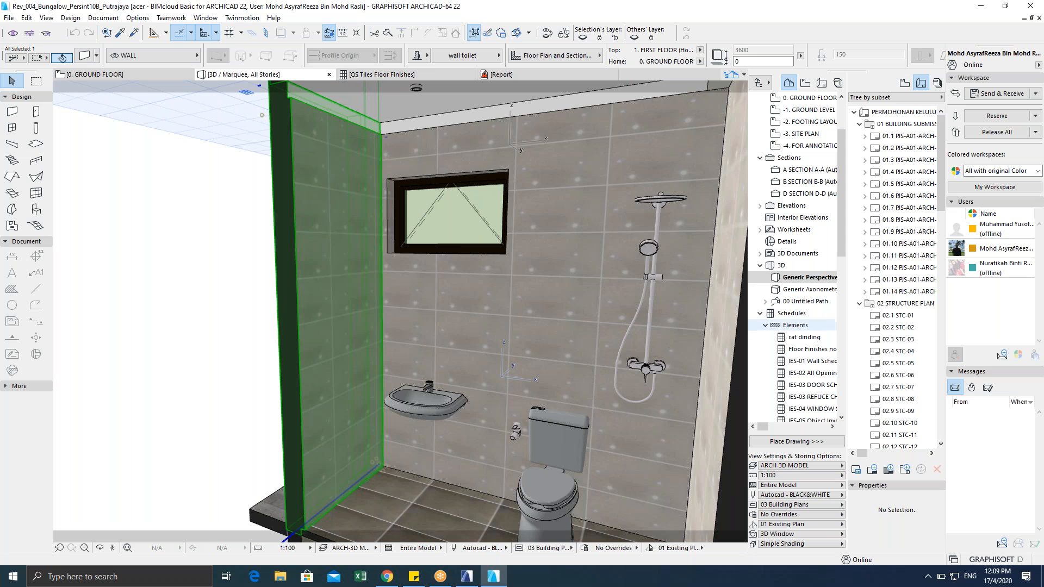
Step: Create a new Surfaces schedule scheme and set its Element Type criterion to Wall
click(795, 328)
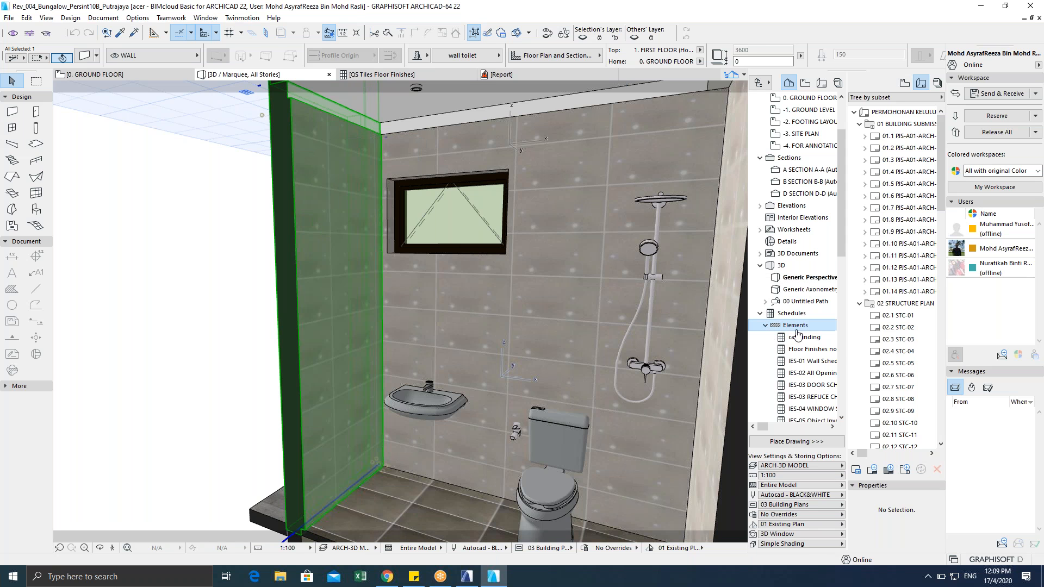
right_click(797, 329)
click(826, 338)
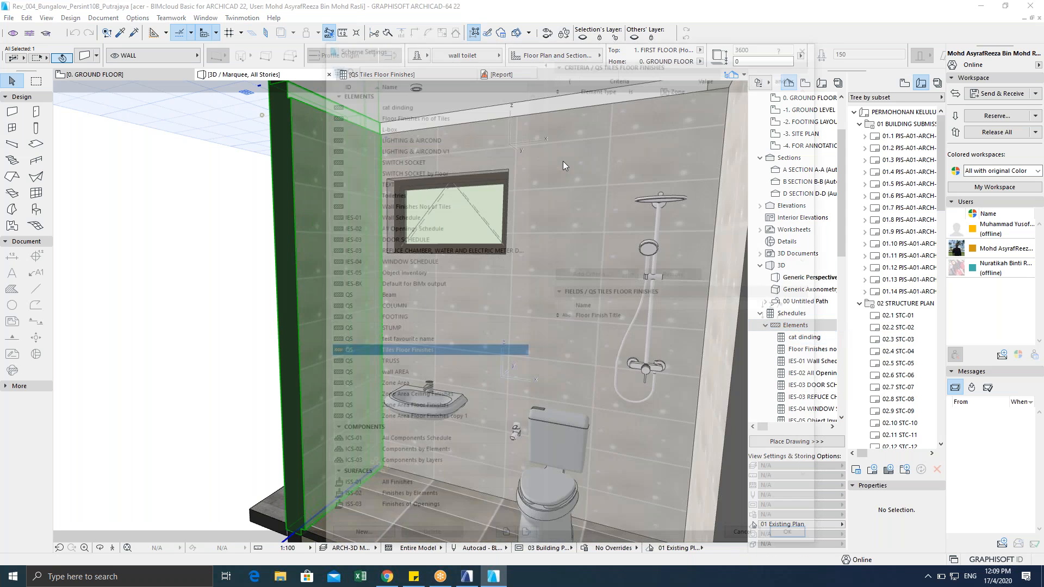
click(546, 209)
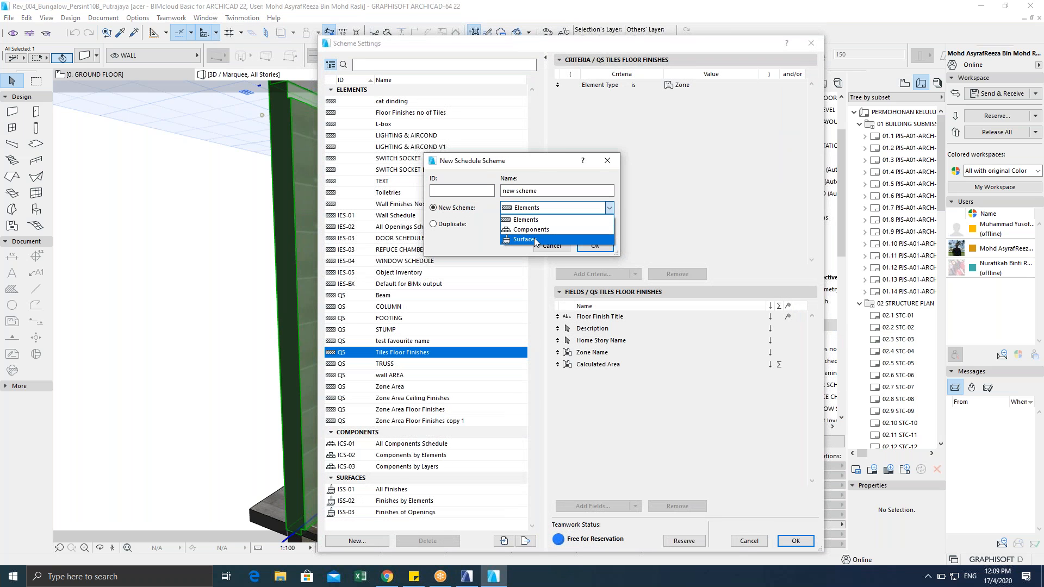
click(539, 240)
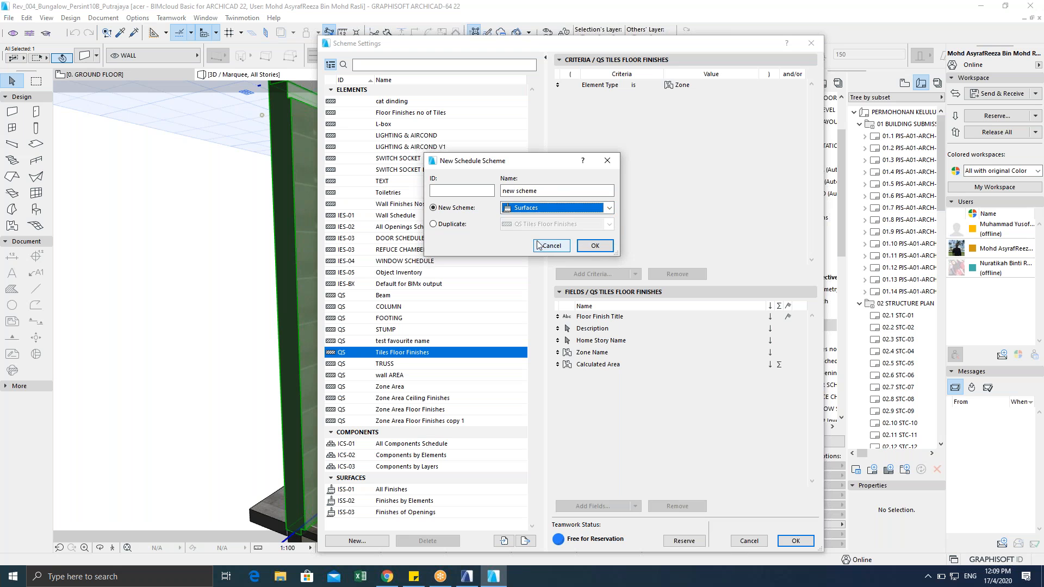
click(595, 246)
click(647, 85)
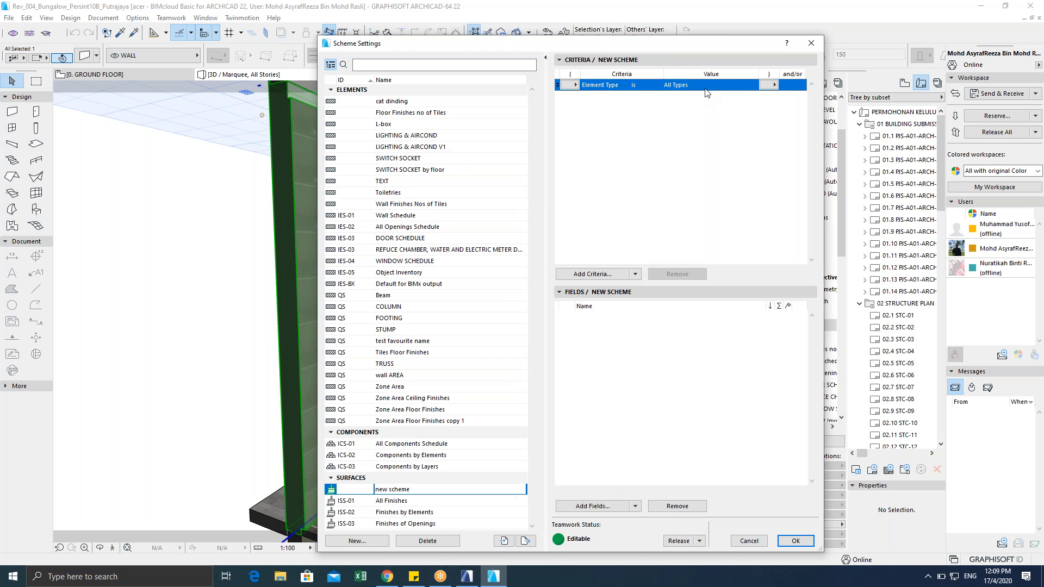
click(755, 85)
click(778, 102)
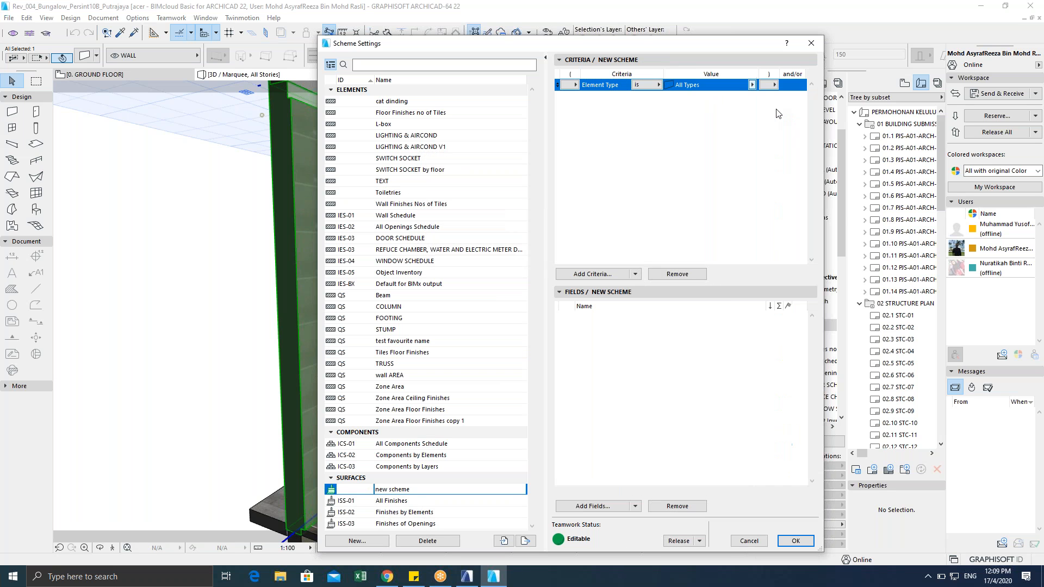
click(647, 237)
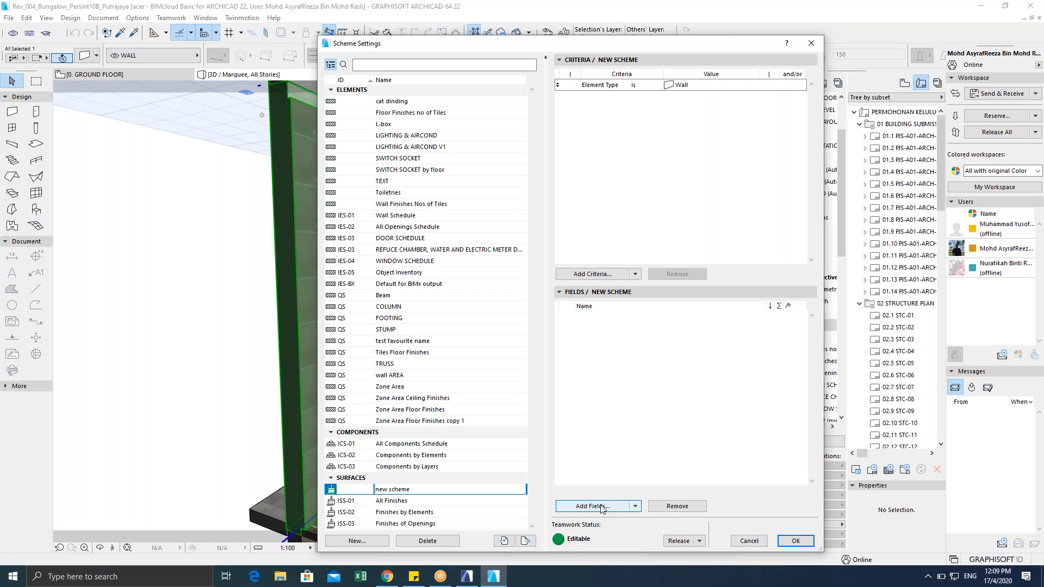
Step: Examine the Surface fields available for the new scheme, including Surface Name, and discard the scheme
click(596, 506)
double_click(392, 335)
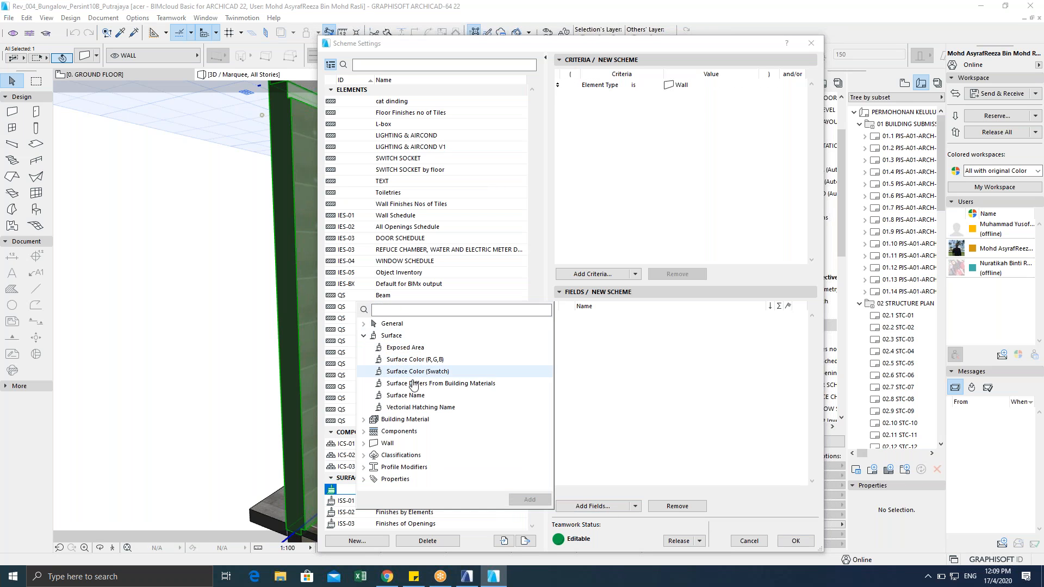
click(407, 395)
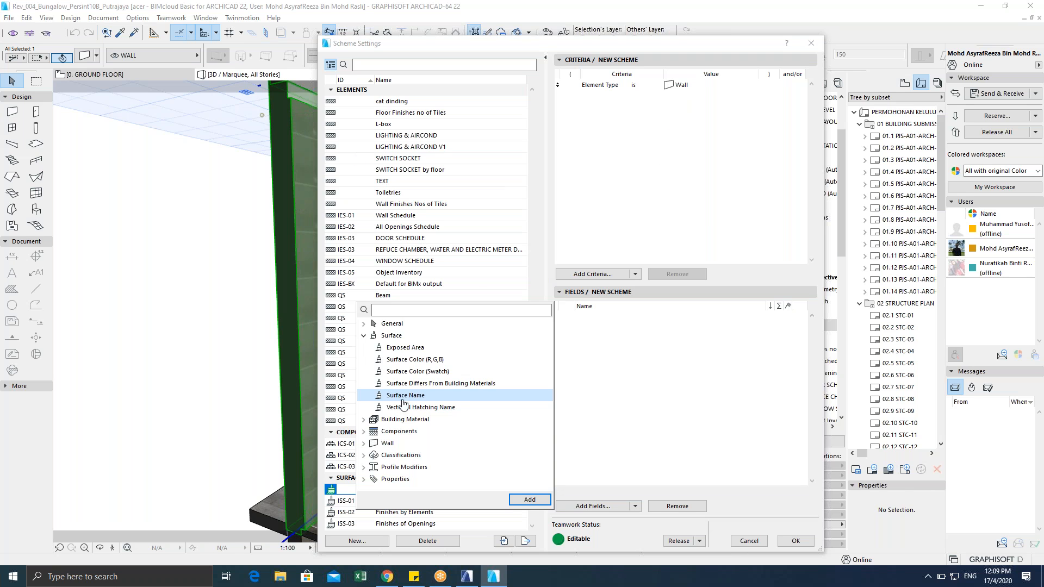
click(628, 432)
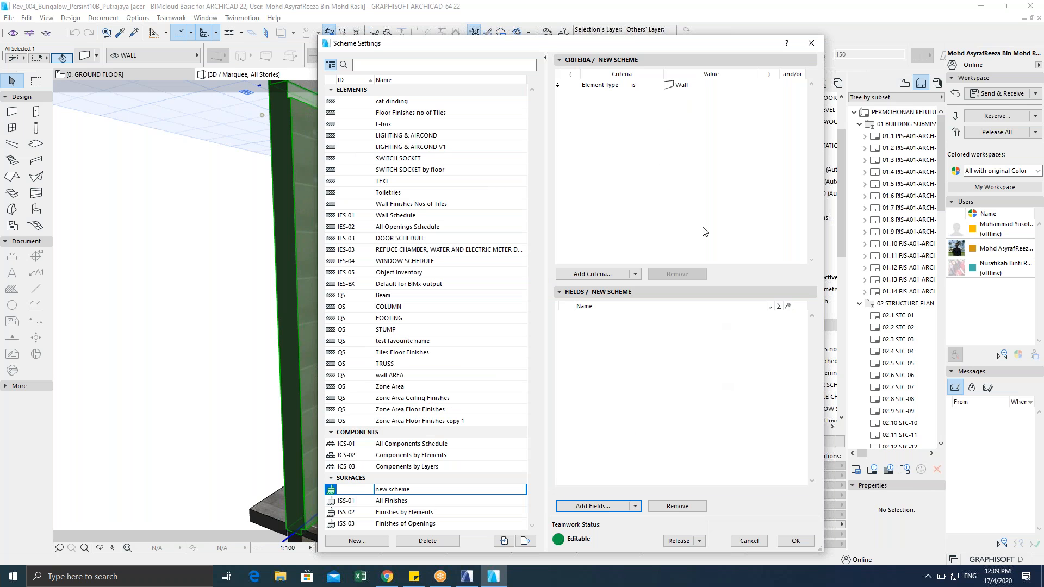
click(748, 541)
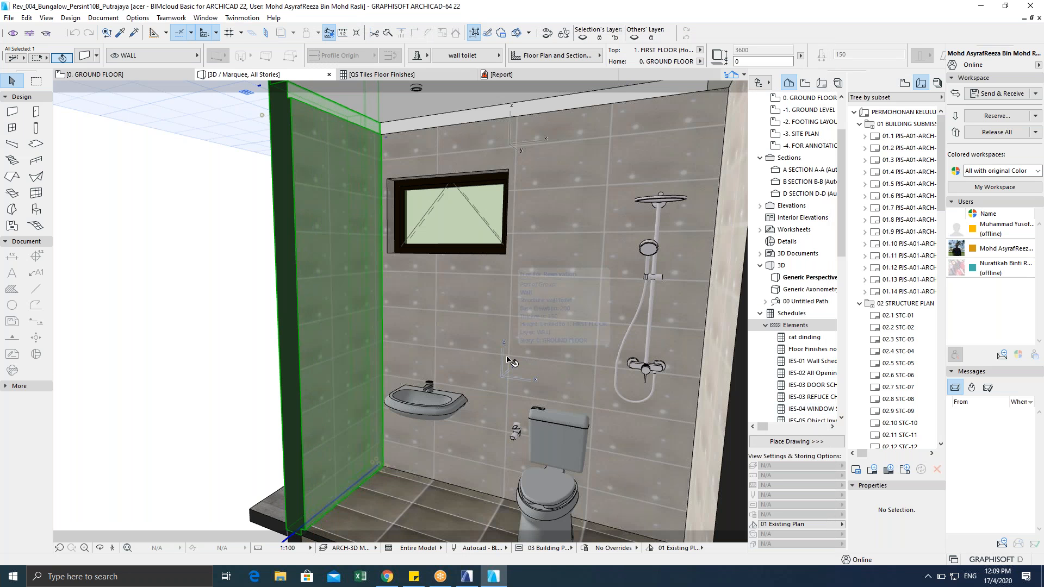
Step: Clear the wall selection, and return to an overview of the GROUND FLOOR plan
key(Escape)
key(Escape)
key(Escape)
key(Escape)
key(F2)
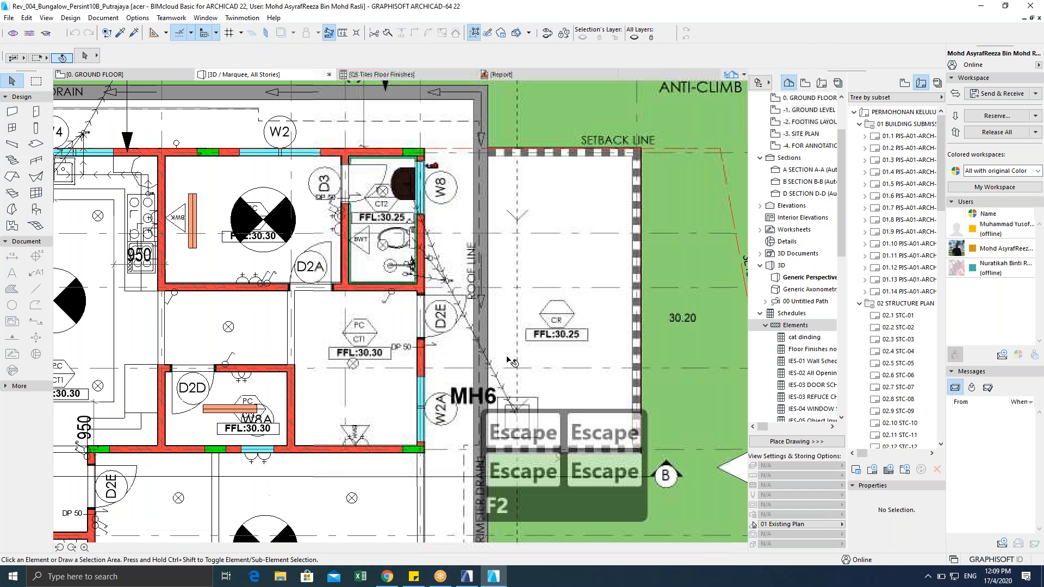
key(Escape)
key(Escape)
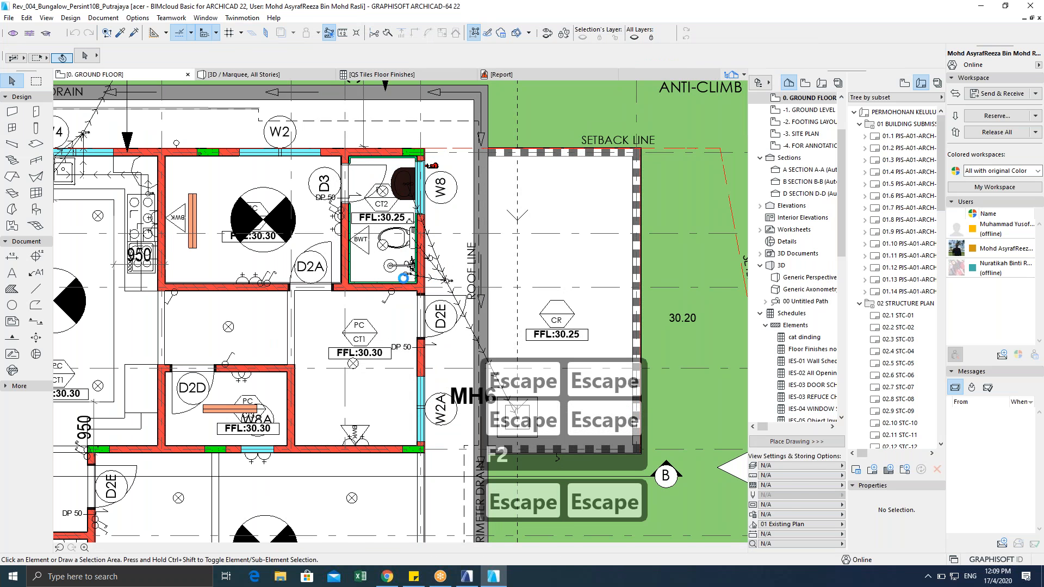
scroll(389, 299, down, 3)
middle_drag(570, 380, 705, 325)
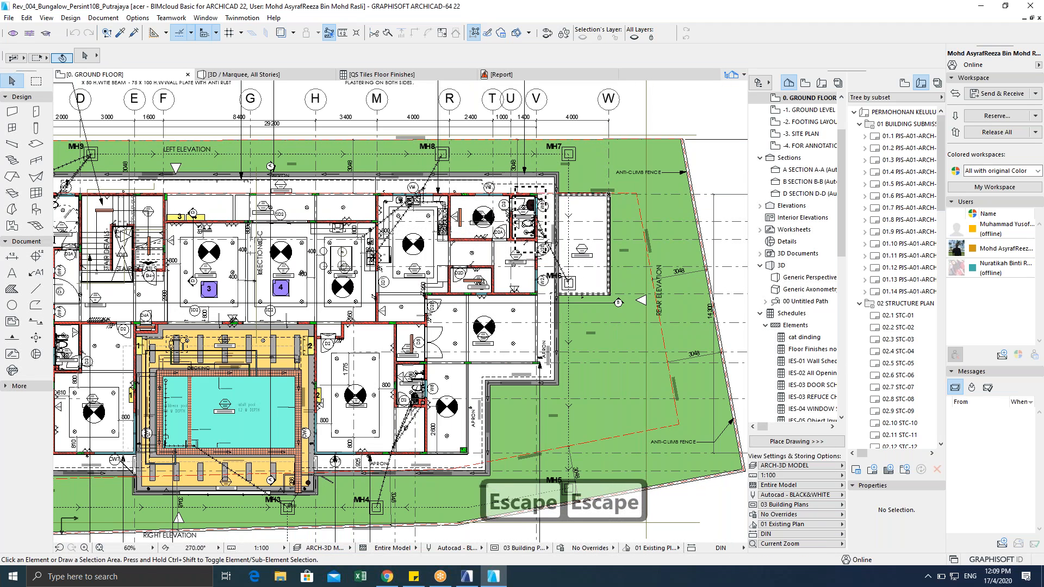
Step: Open the IES-05 Object Inventory schedule and check its scheme settings
scroll(814, 330, down, 6)
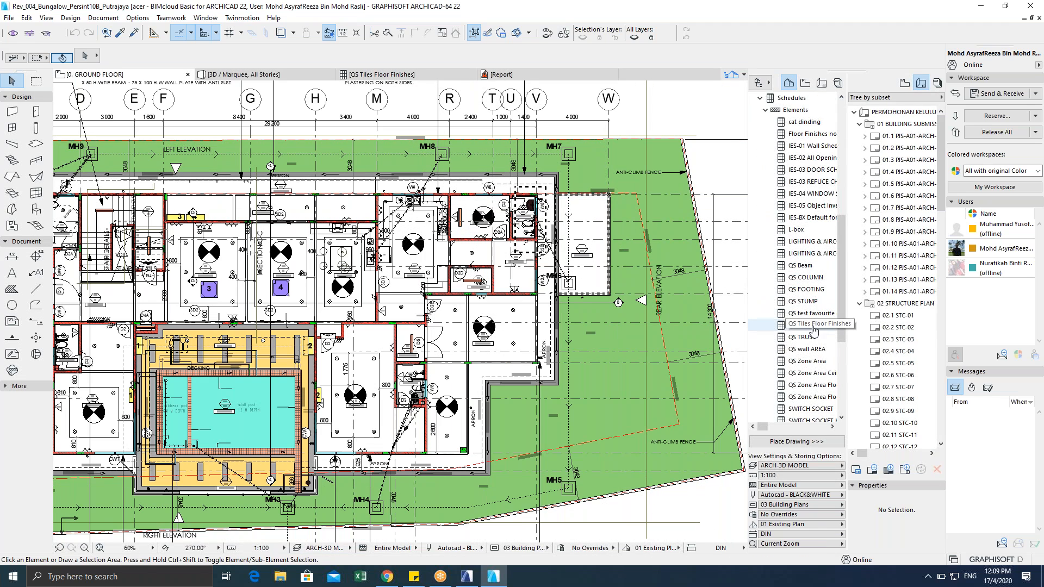
scroll(814, 330, down, 1)
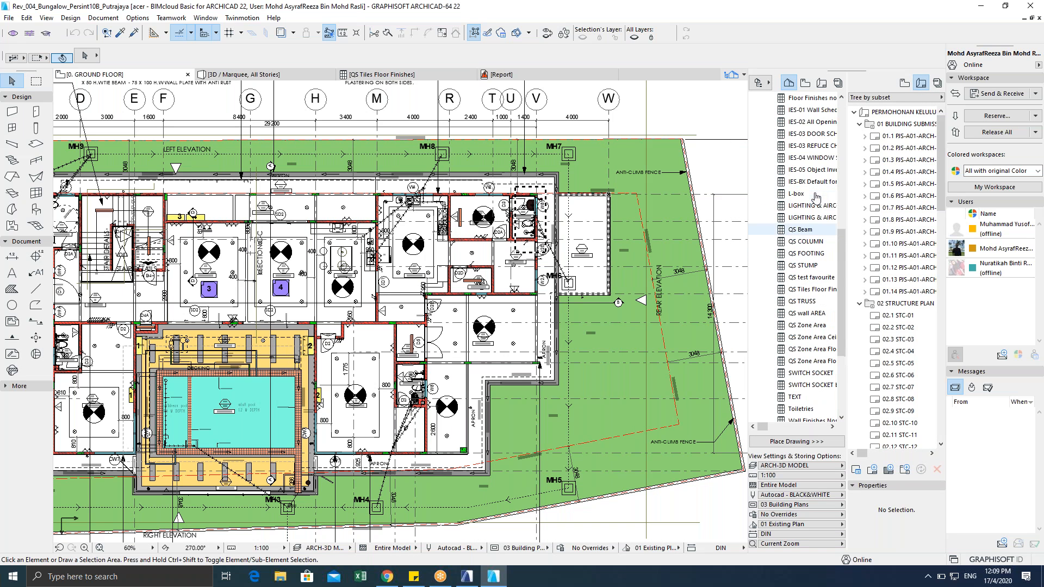
double_click(807, 169)
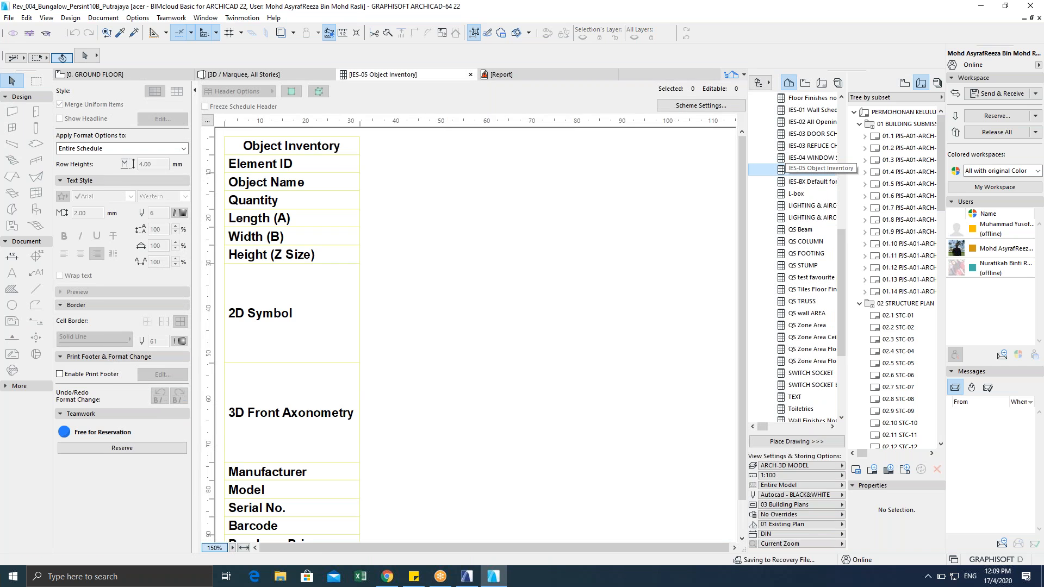
click(719, 104)
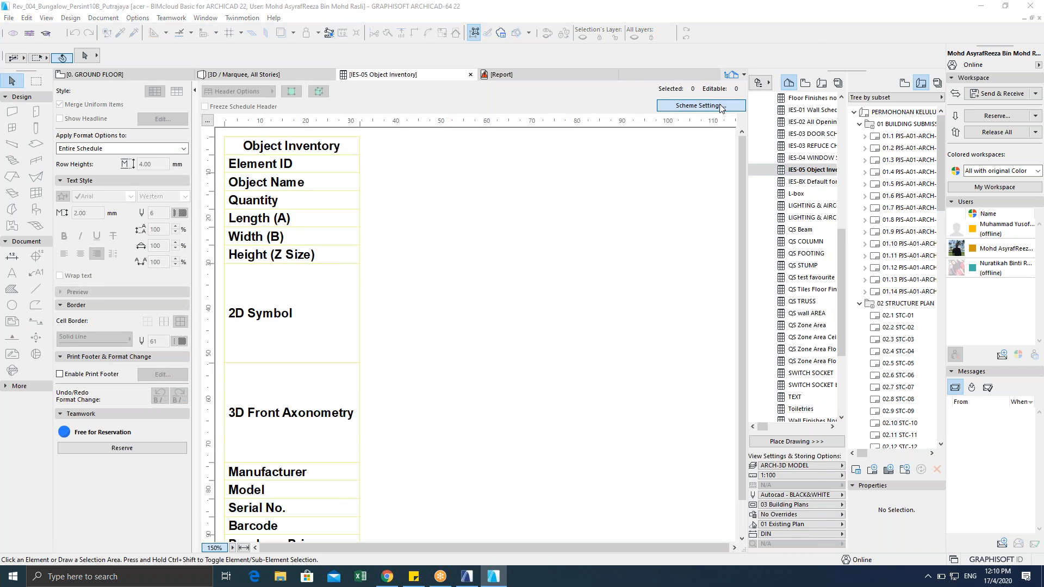
click(809, 44)
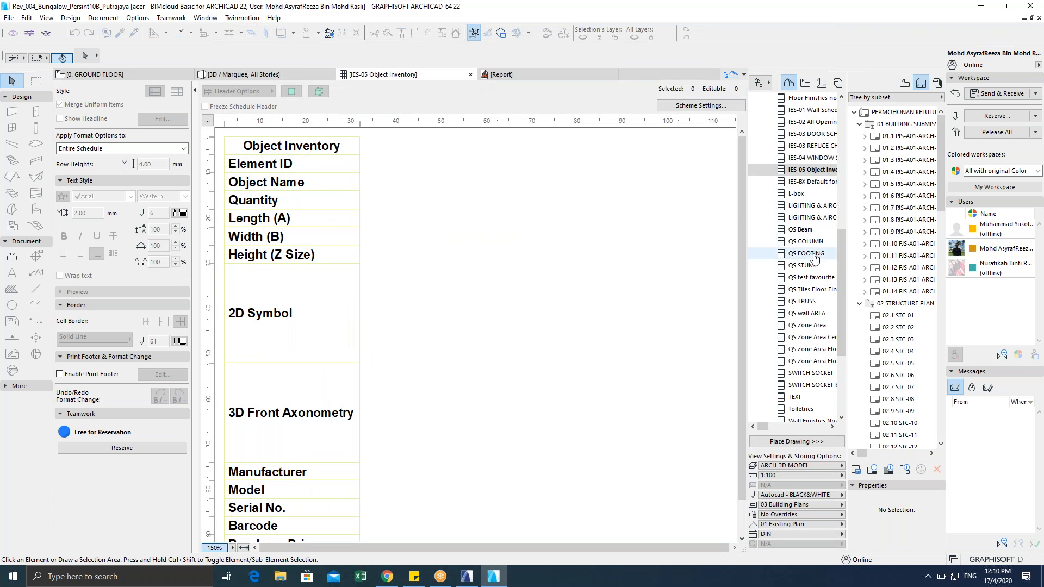
Step: Find the Toiletries schedule among the element schedules and open it
scroll(818, 353, down, 1)
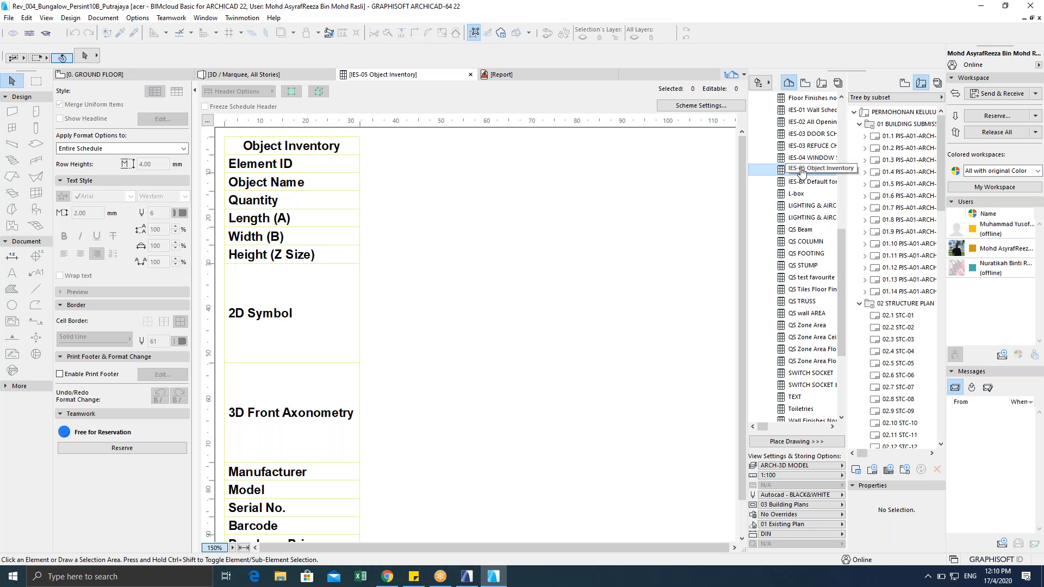
scroll(802, 174, up, 1)
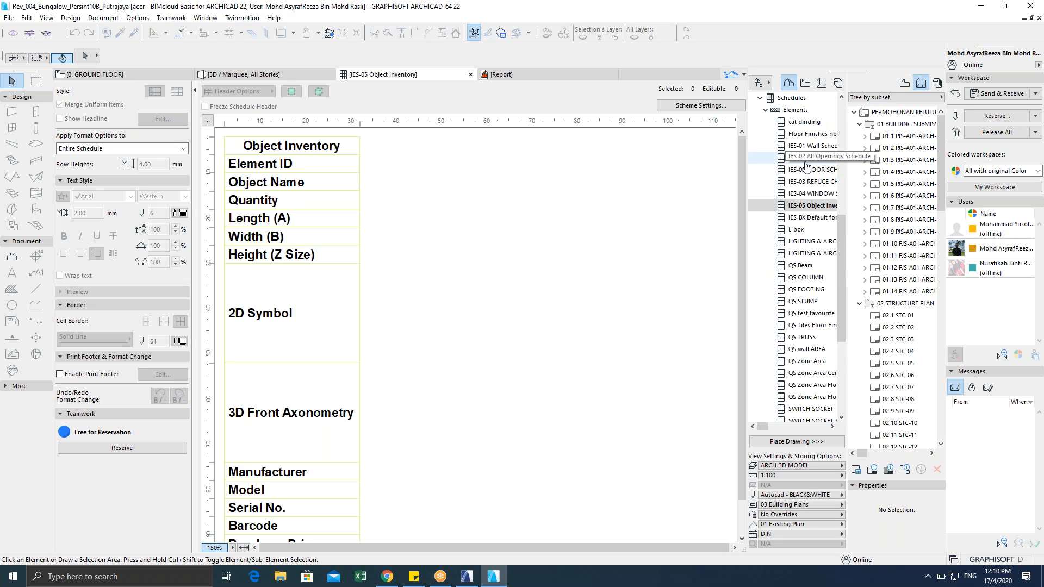
scroll(802, 359, down, 2)
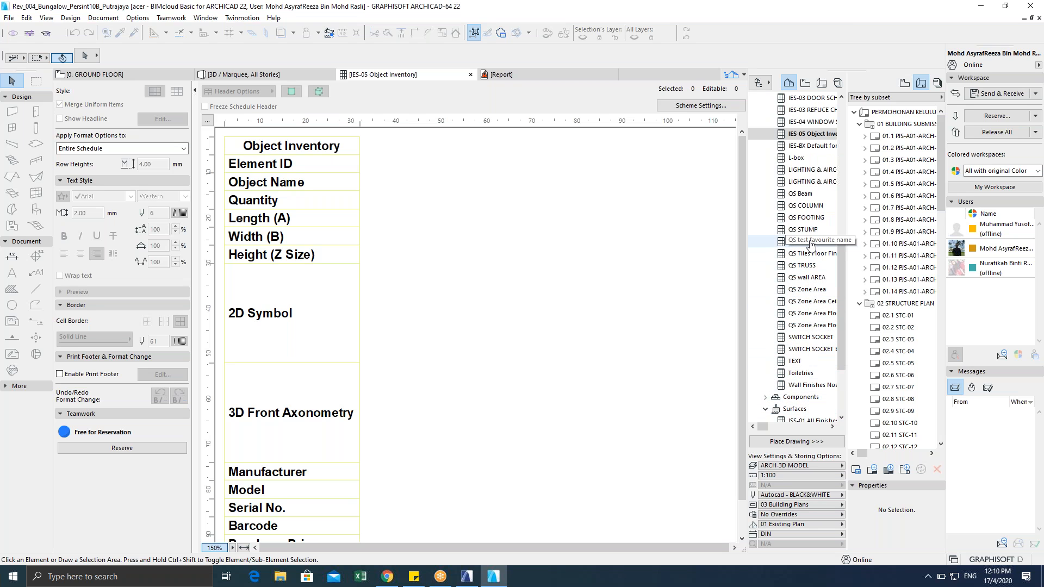
scroll(806, 234, down, 2)
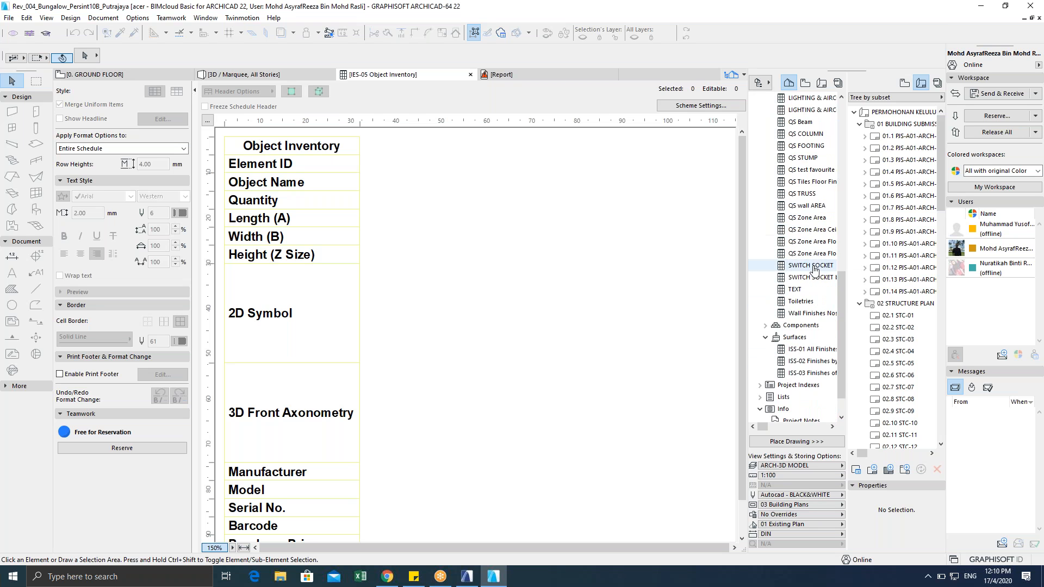
click(806, 302)
double_click(801, 302)
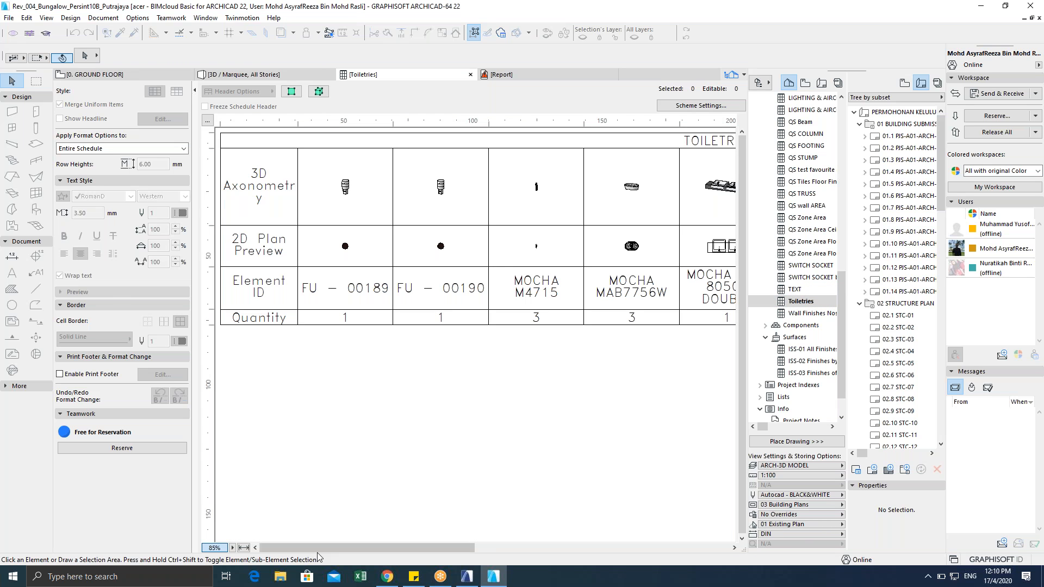
Step: Review the previews, element IDs and quantities of all sanitary fittings across the Toiletries schedule
drag(329, 547, 586, 554)
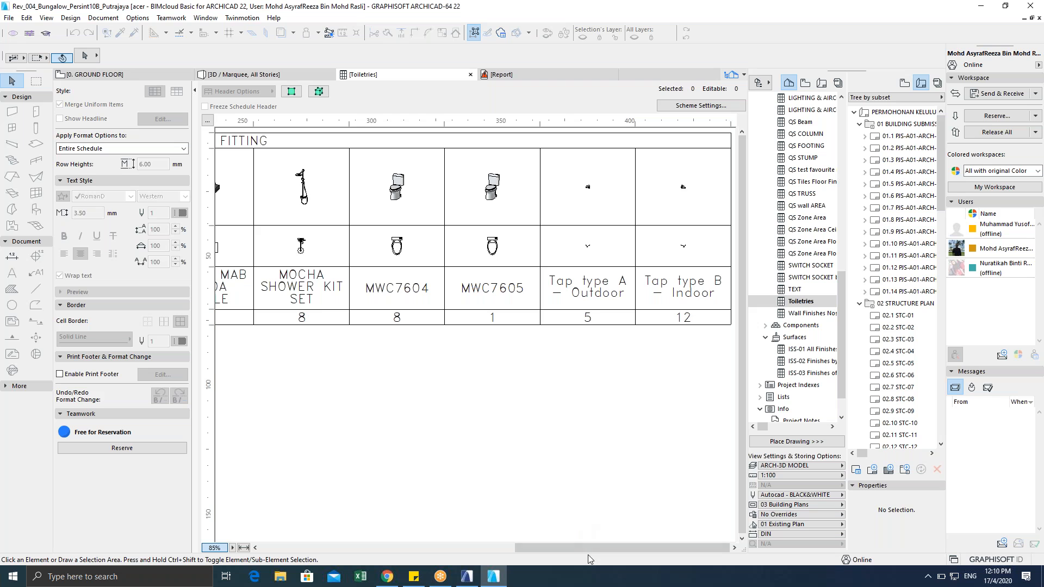
drag(582, 545, 574, 544)
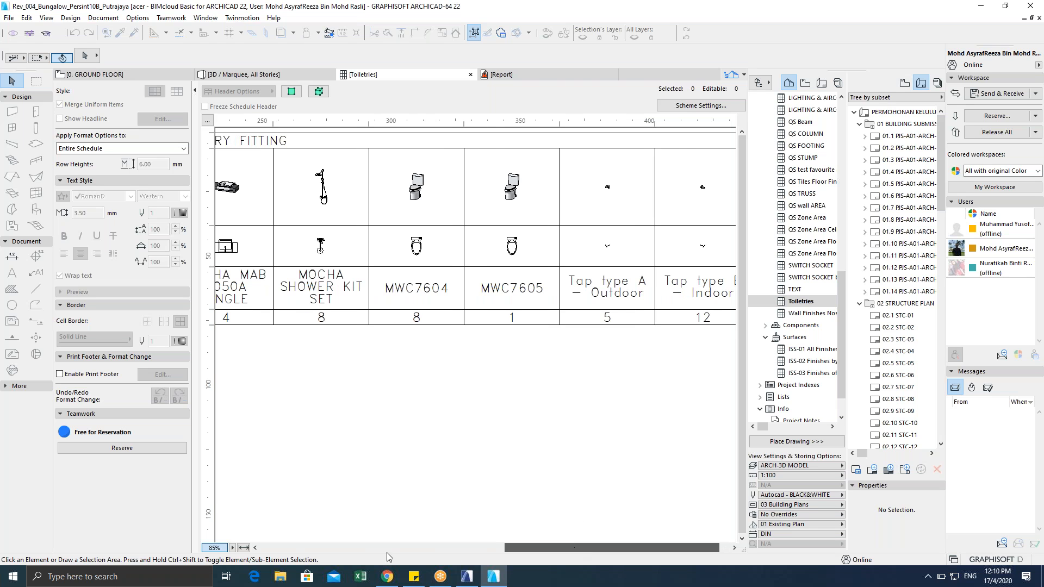
drag(389, 557, 264, 551)
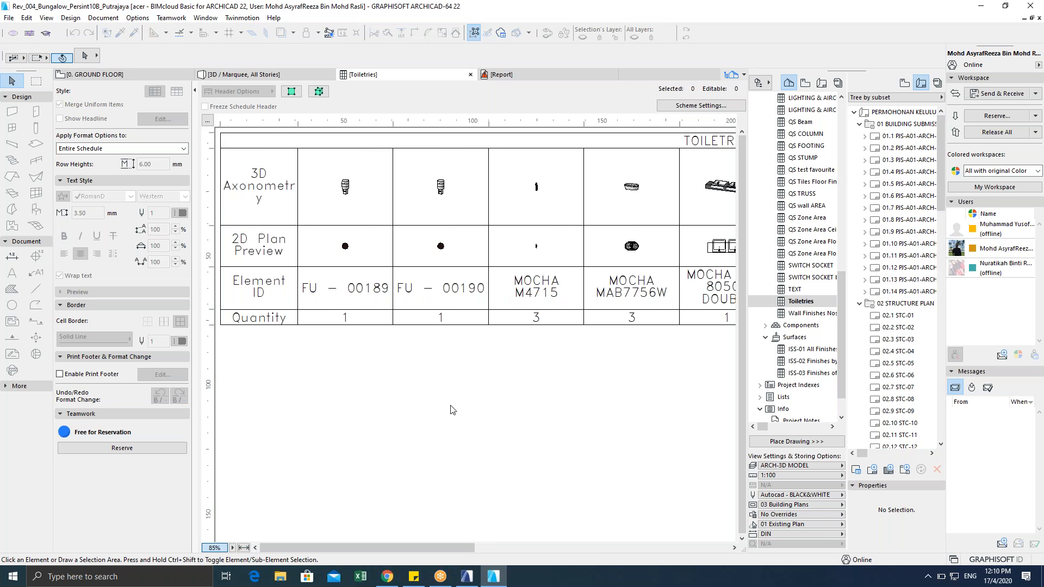
drag(416, 548, 615, 549)
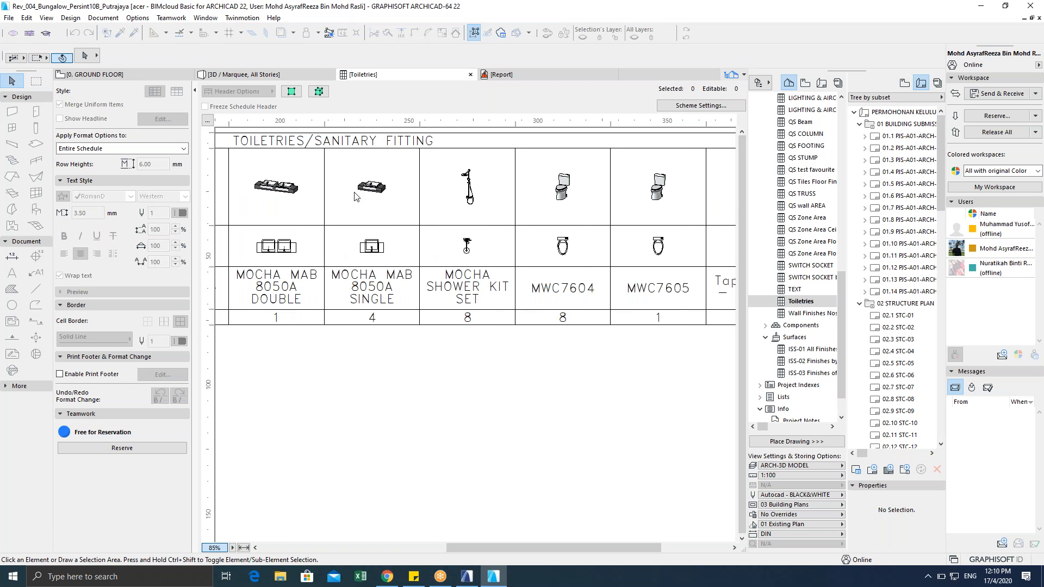
Step: Try to show the MOCHA MAB 8050A SINGLE basins from the schedule in 3D, and display the whole model there
click(354, 195)
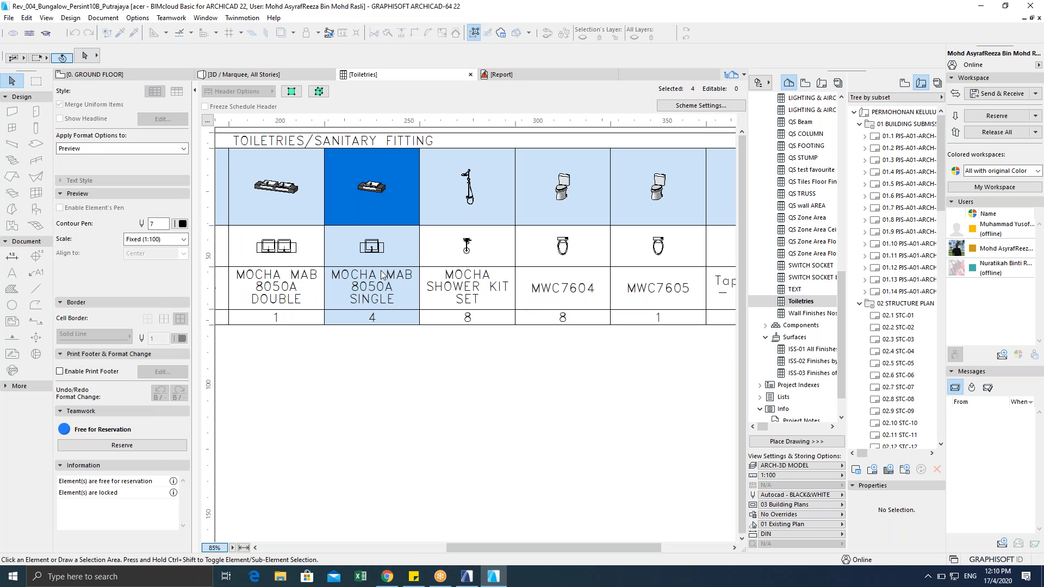
click(318, 92)
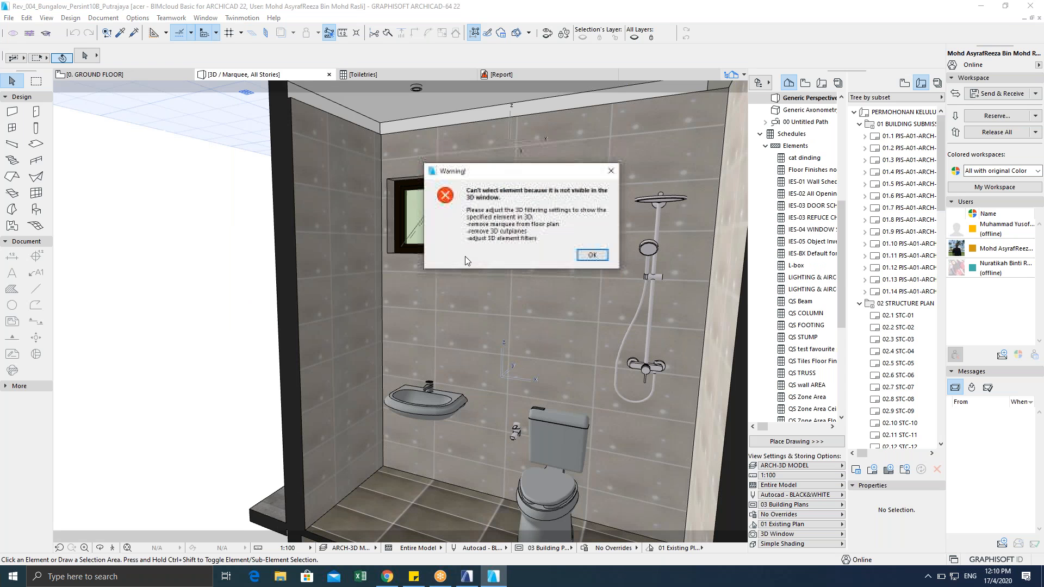
click(592, 254)
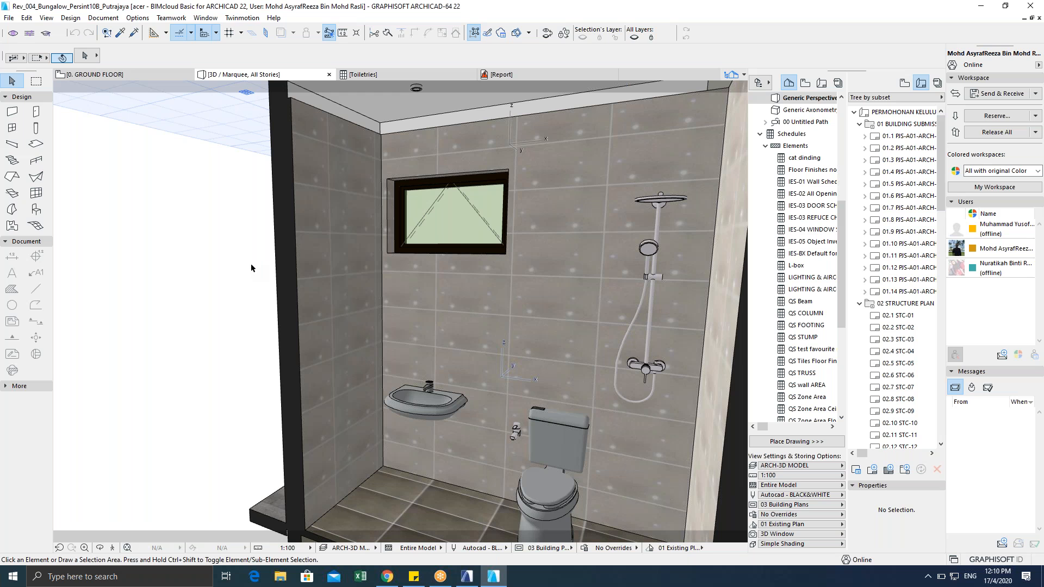
key(F5)
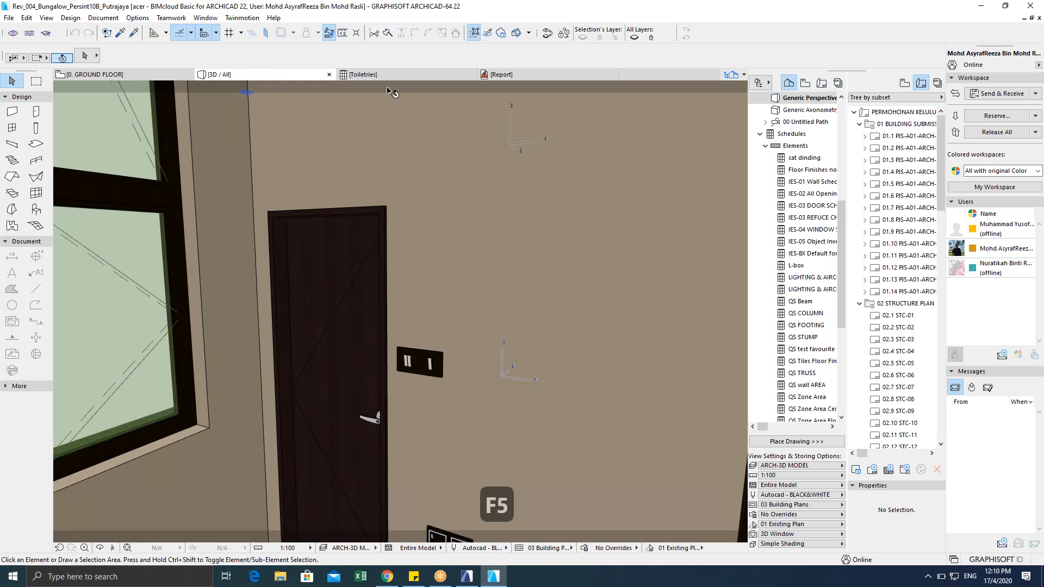
Step: Select the scheduled MOCHA MAB 8050A SINGLE basins in 3D and display only that selection
click(417, 76)
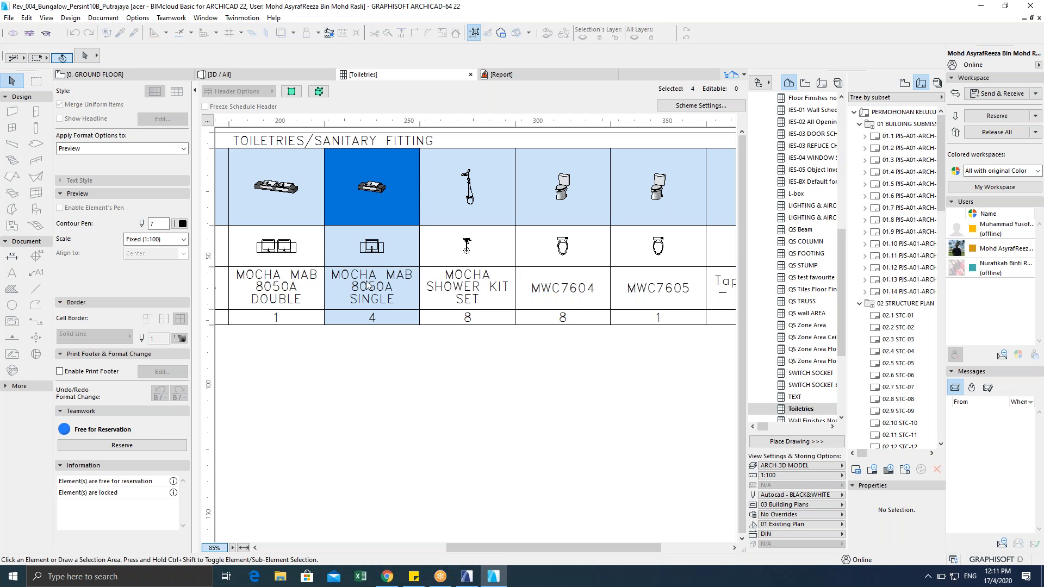
click(319, 92)
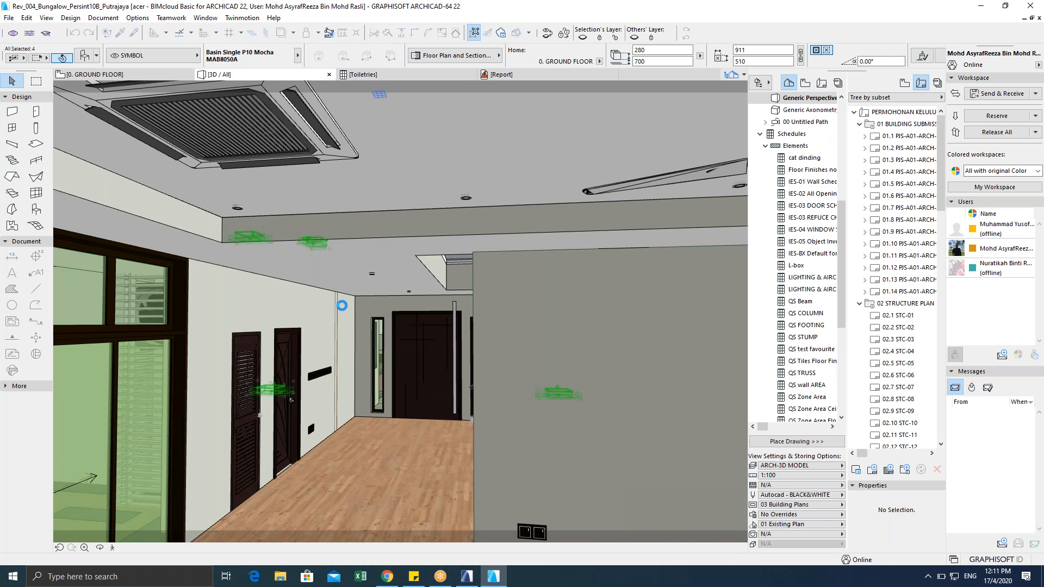
key(F5)
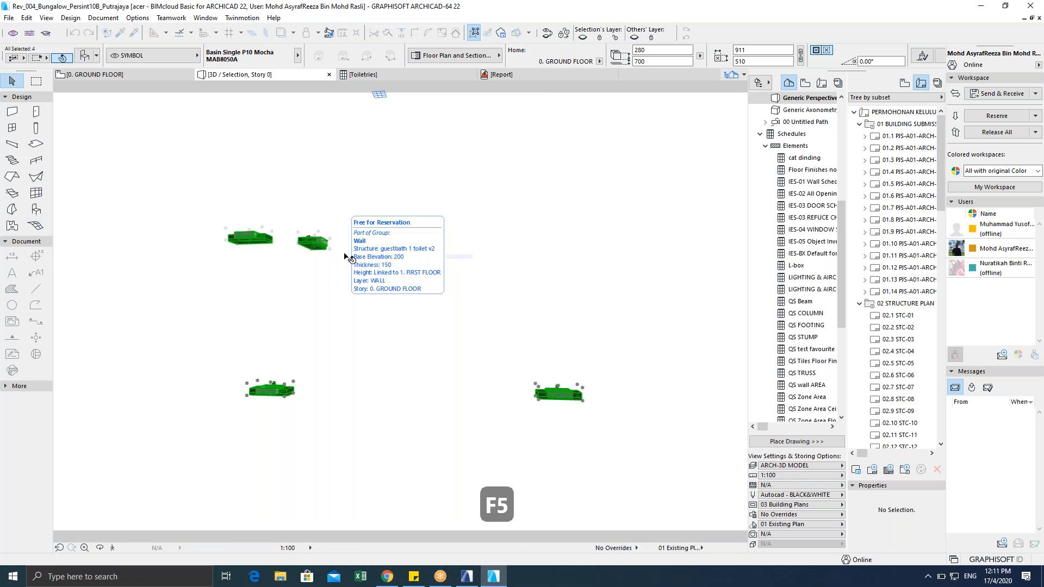
Step: Inspect the isolated MOCHA MAB 8050A SINGLE basins in 3D, first up close and then from further away
shift+middle_drag(318, 287, 325, 222)
scroll(325, 225, up, 10)
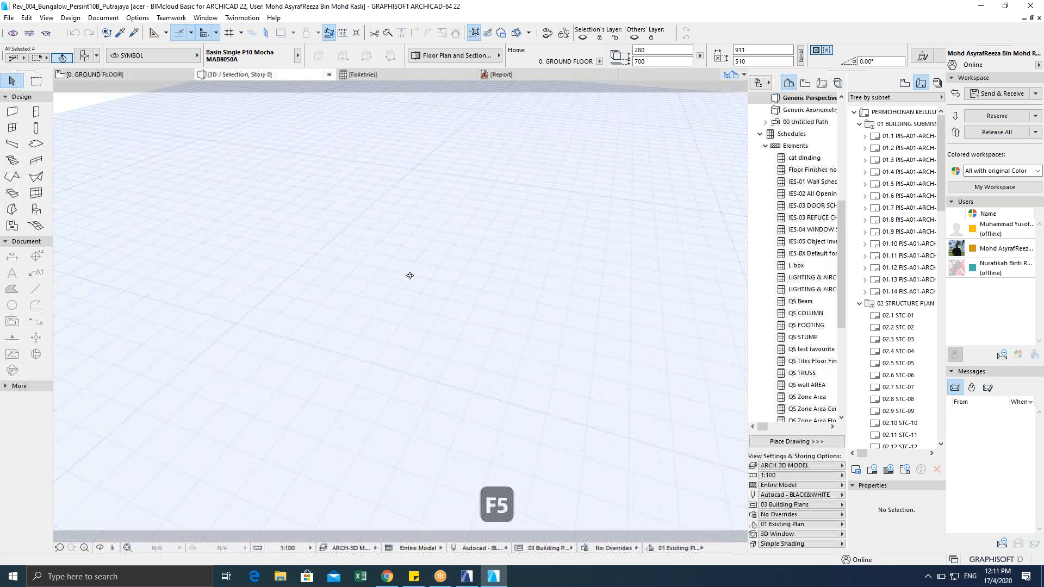
scroll(350, 226, down, 2)
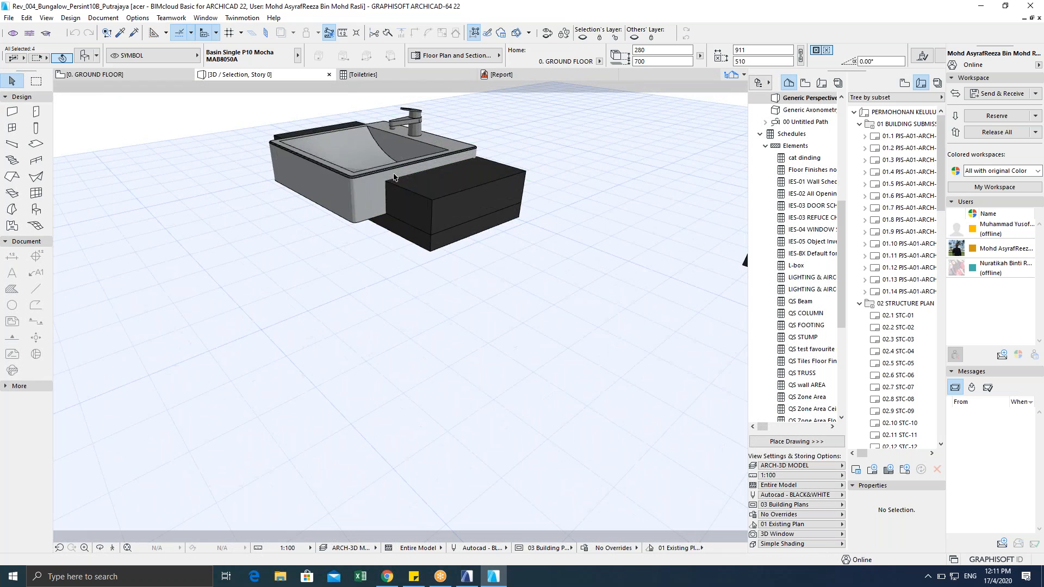
scroll(437, 202, down, 2)
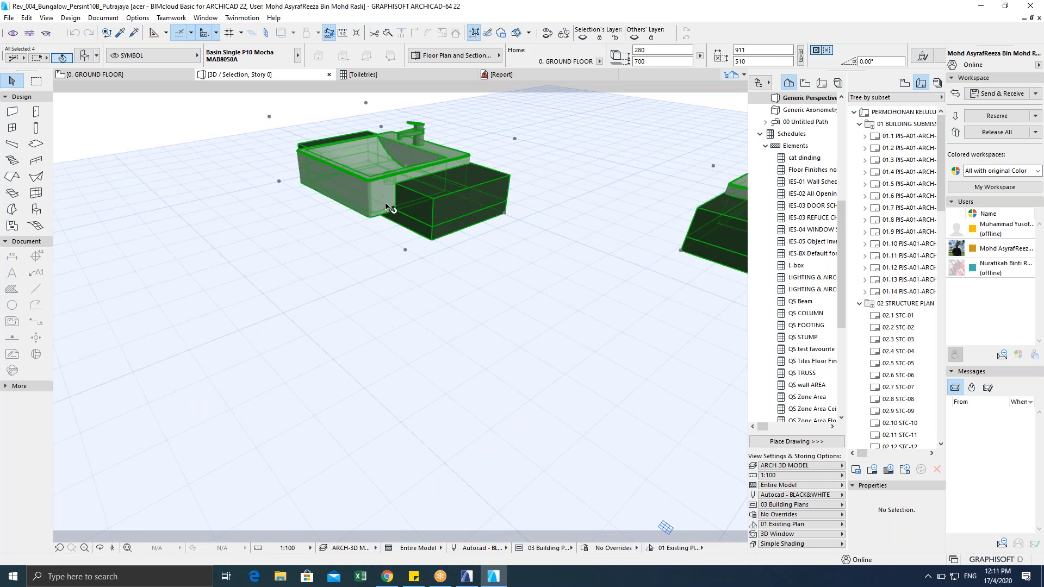
scroll(439, 237, down, 6)
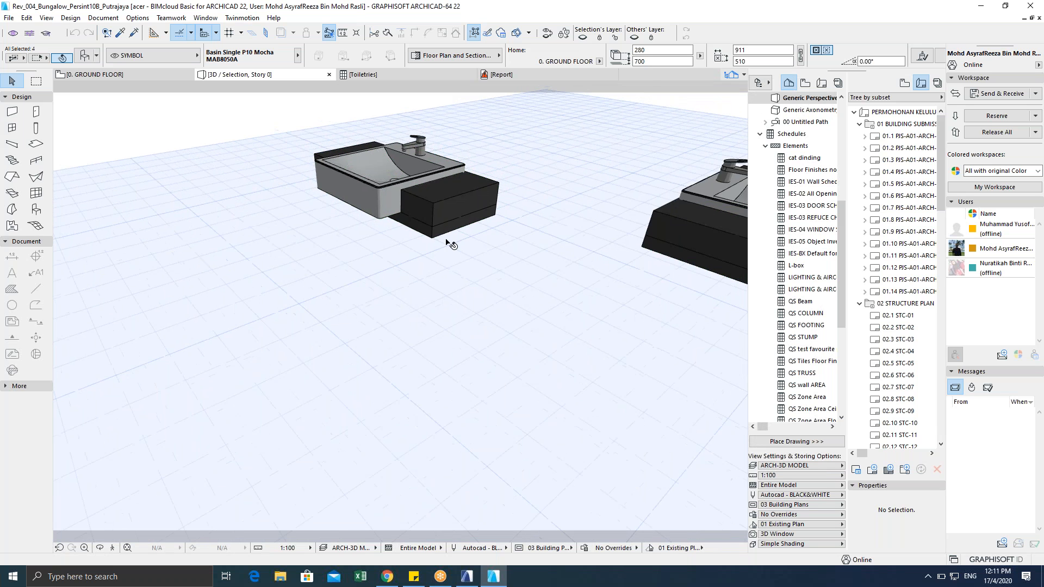
middle_drag(514, 416, 478, 307)
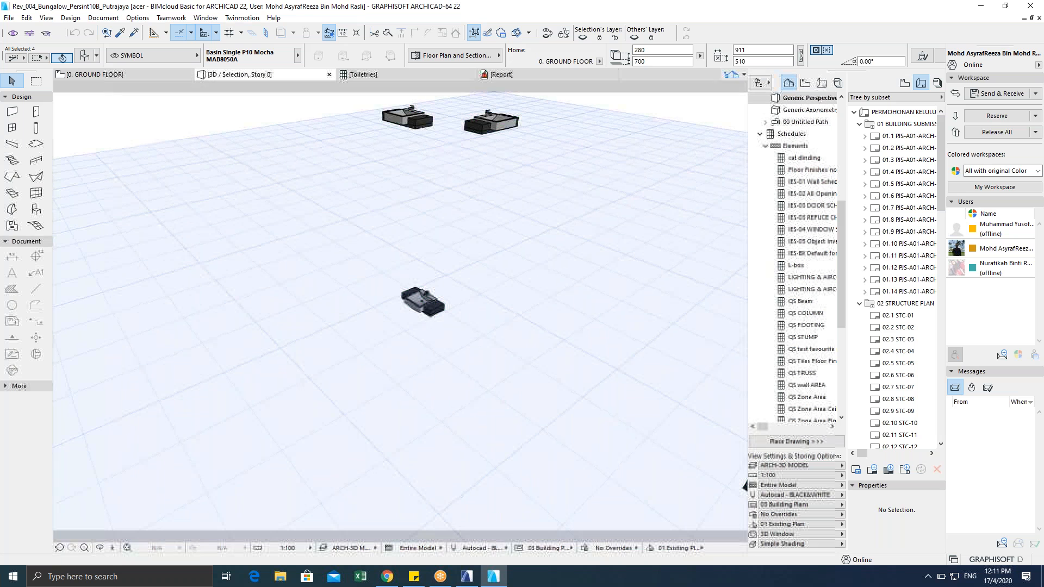
Step: Return to the Toiletries schedule, highlight the MOCHA MAB 8050A SINGLE element ID, and compare the IDs and quantities of the other fittings
click(374, 74)
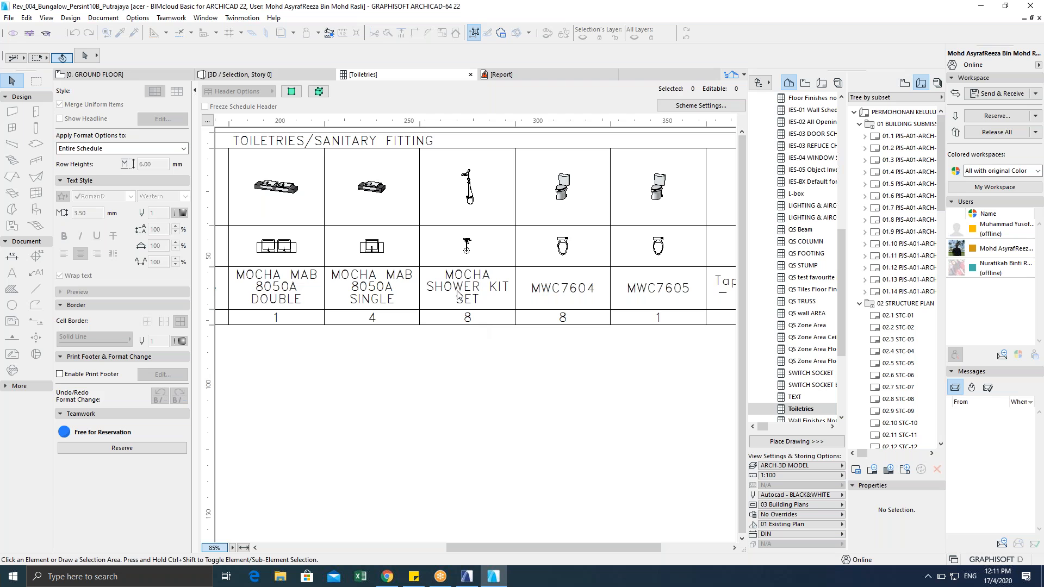
click(367, 291)
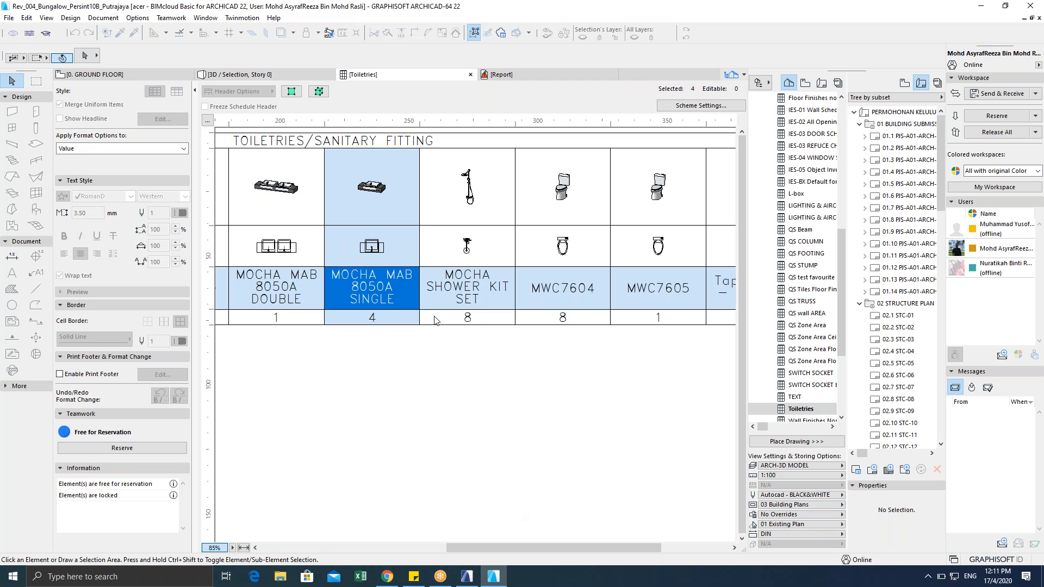
drag(471, 547, 285, 546)
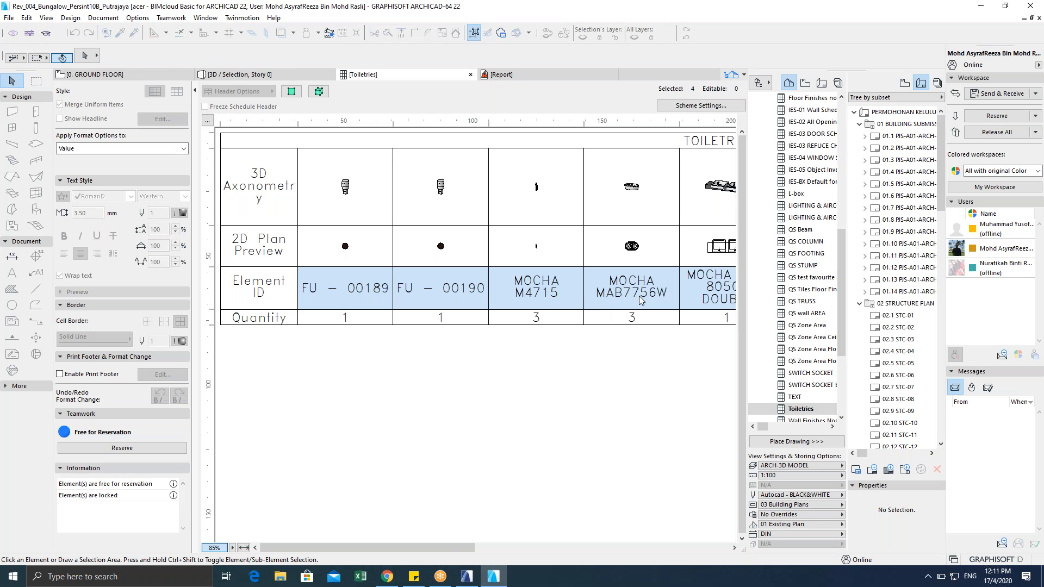
drag(455, 552, 704, 552)
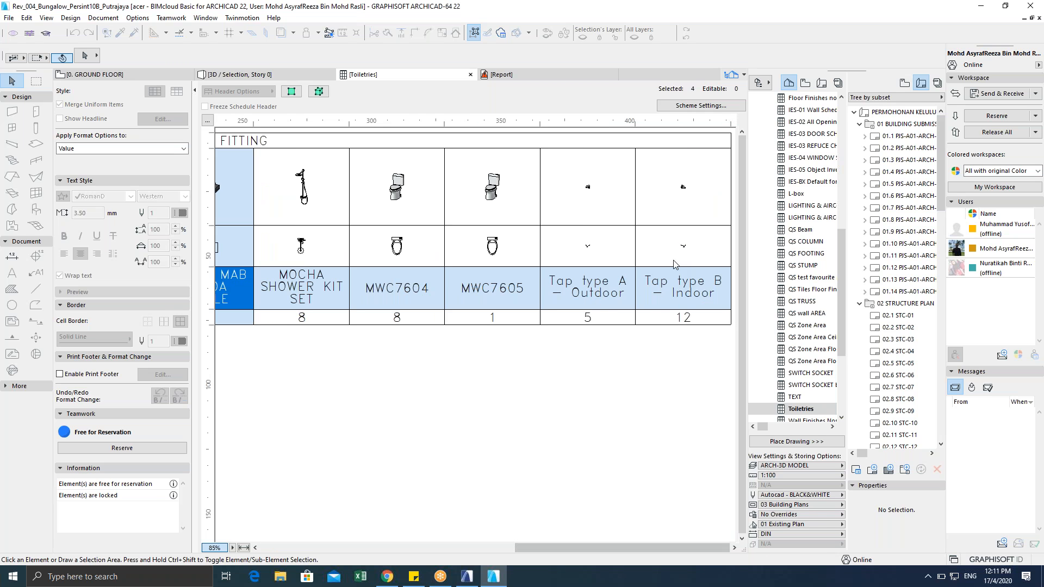
drag(643, 547, 482, 495)
Step: Try to show the MOCHA MAB7756W fittings from the schedule in 3D, and restore the display of the whole model
click(369, 251)
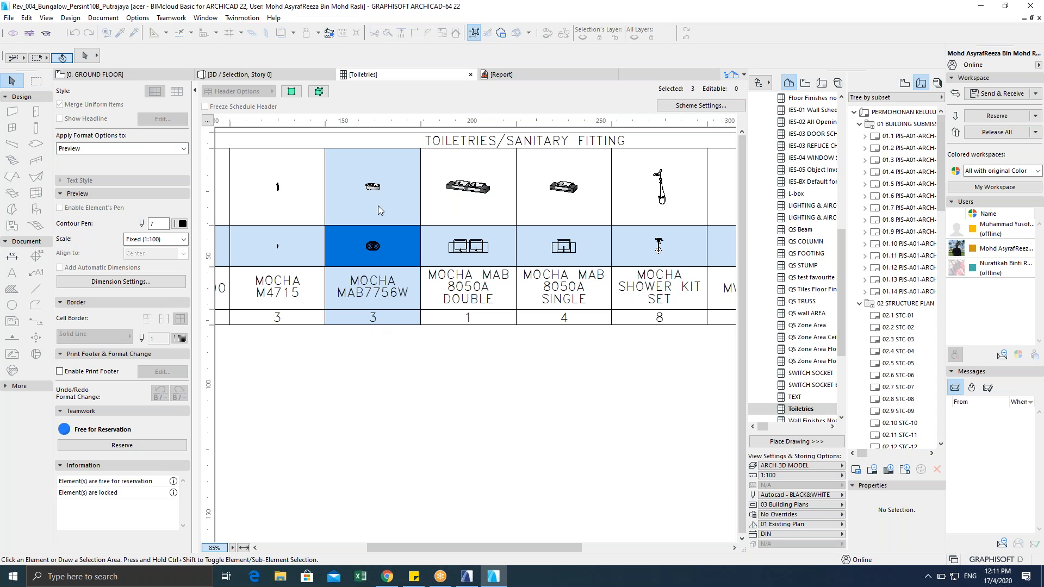
click(319, 90)
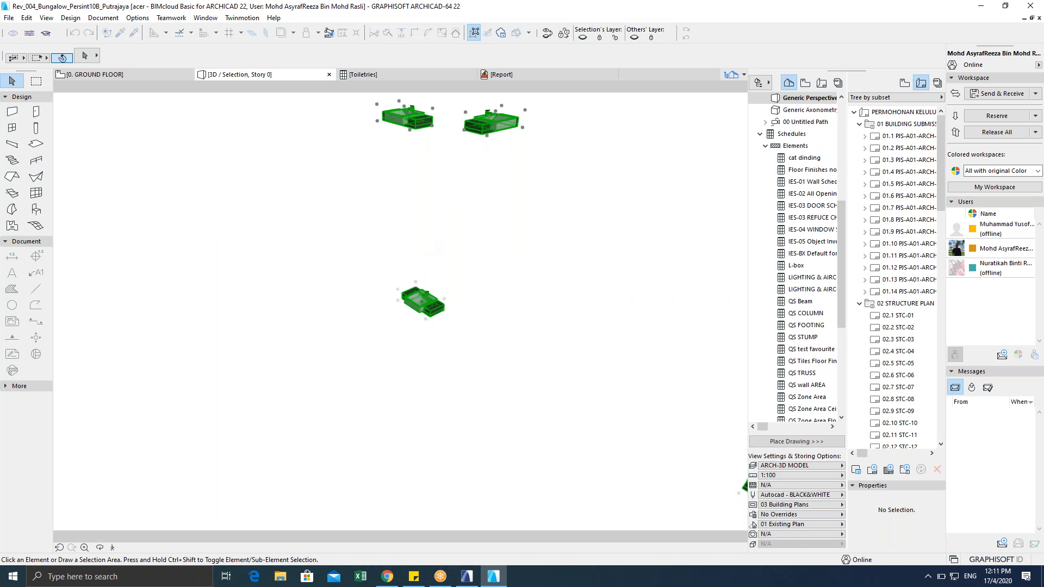
key(Return)
key(F5)
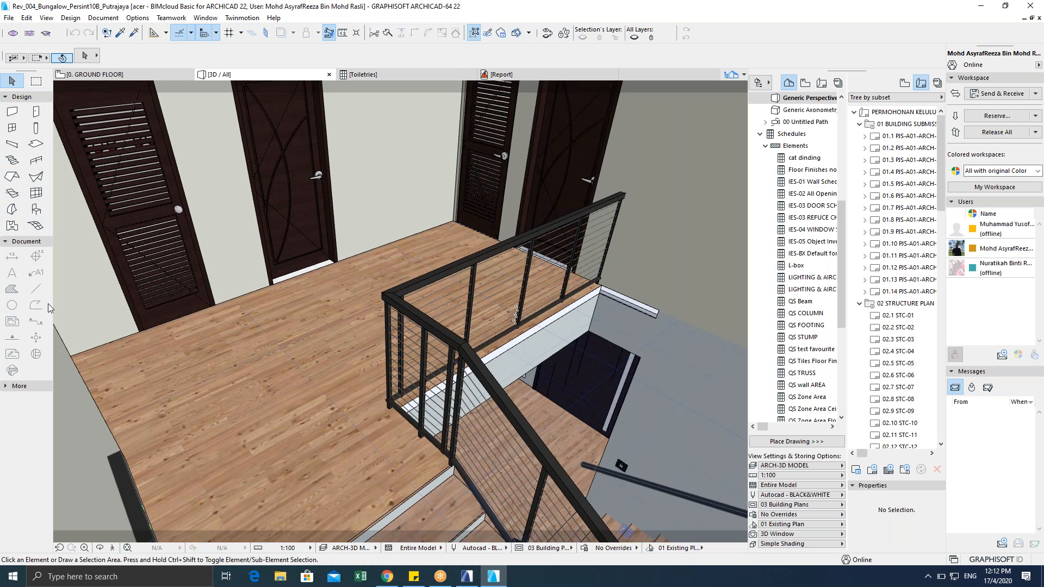
Step: Fly through the 3D model from the upper landing down through the walls towards the bathroom
key(shift+F3)
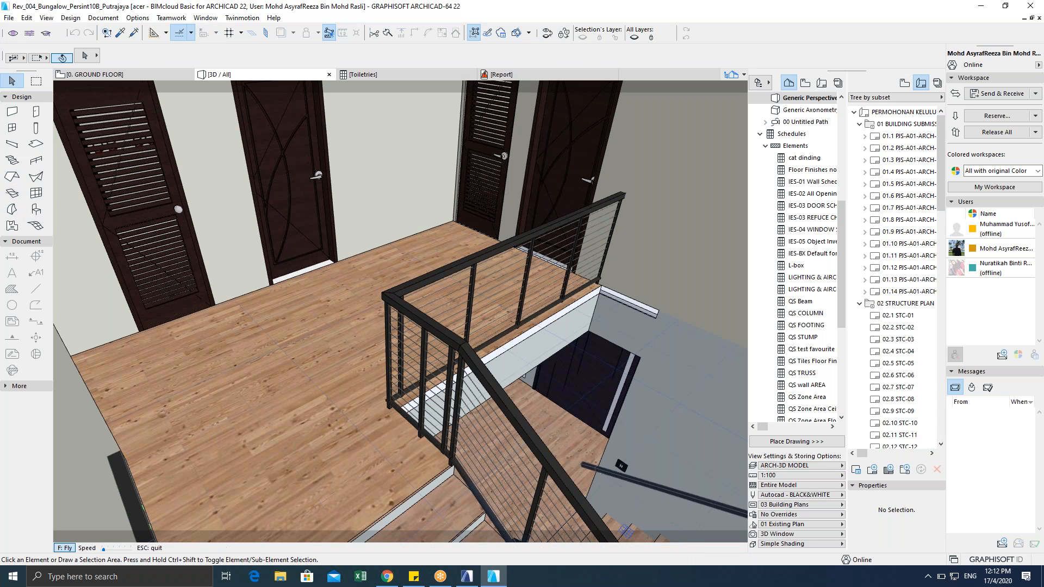
key(w)
key(w)
key(w)
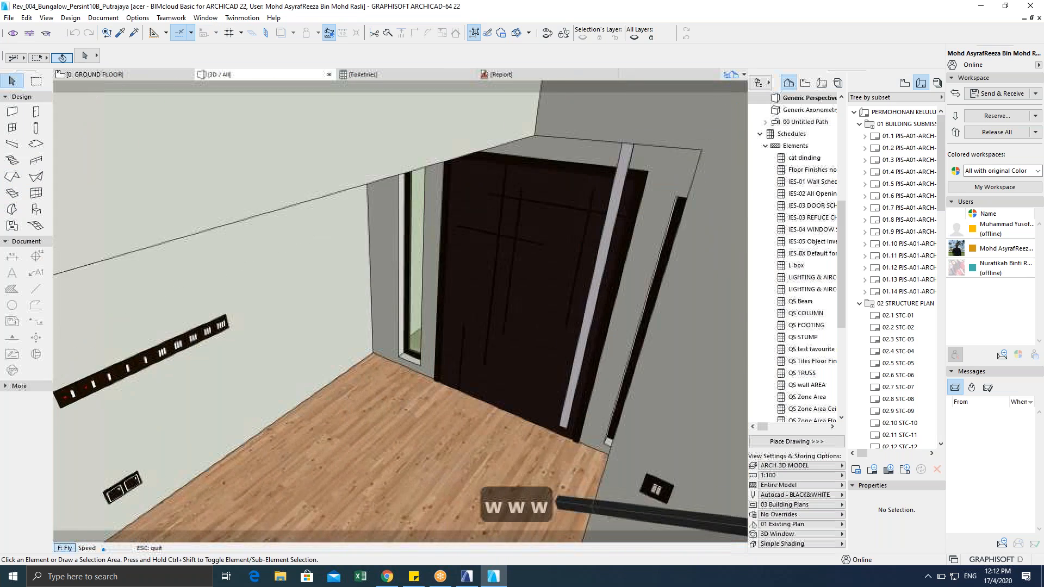
key(w)
key(w)
key(w)
key(w)
key(w)
key(w)
key(a)
key(w)
key(w)
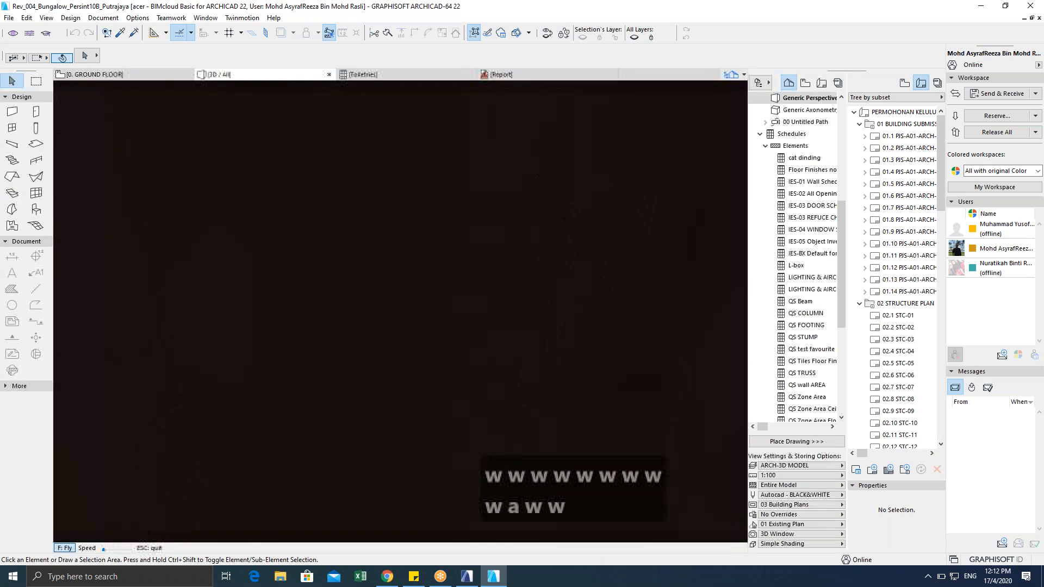
Step: Inspect the toilet, wall basin and door inside the tiled bathroom in 3D, and leave fly mode
key(w)
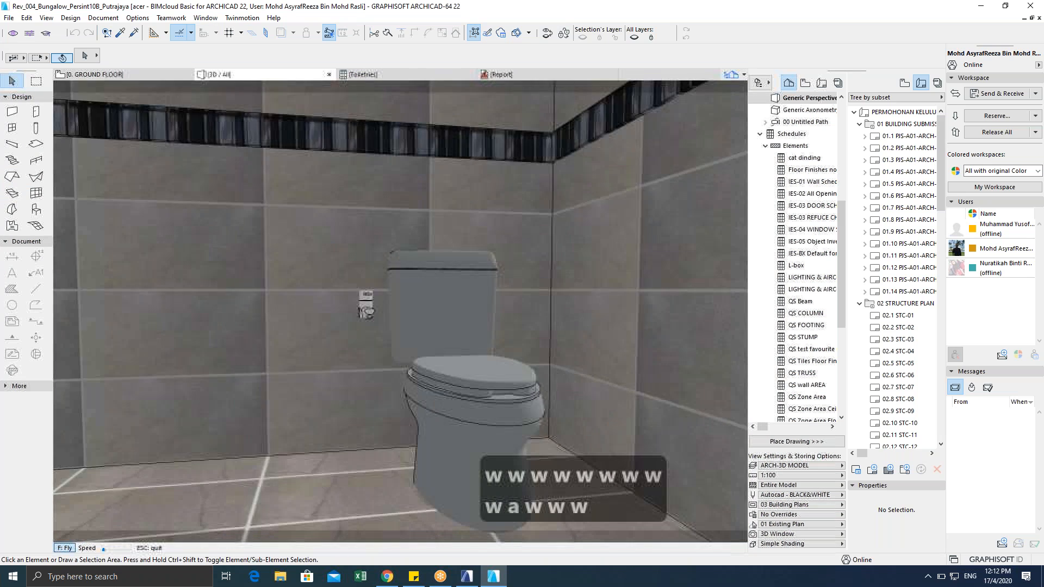
key(w)
key(d)
key(s)
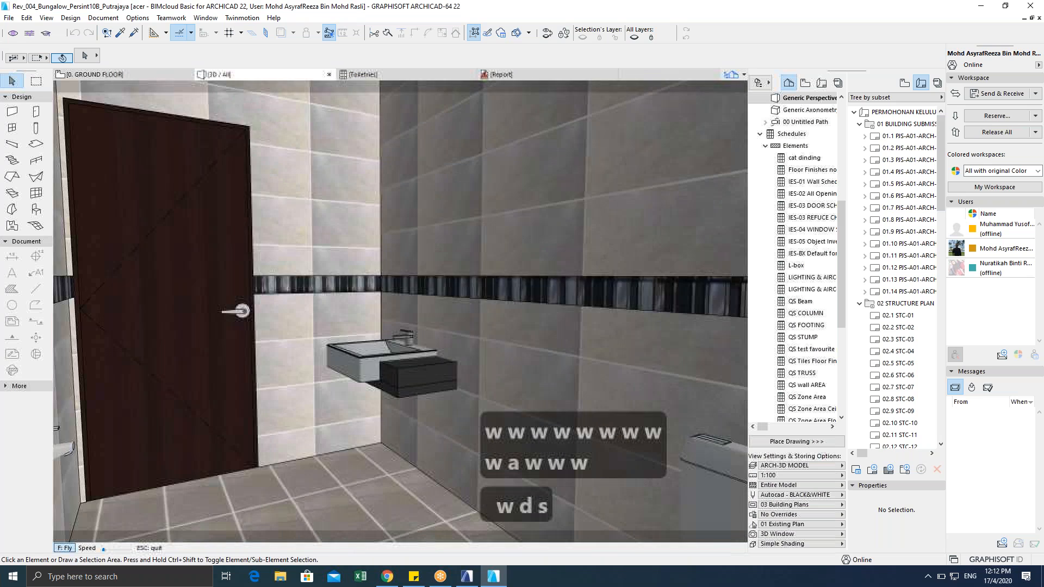
key(d)
key(w)
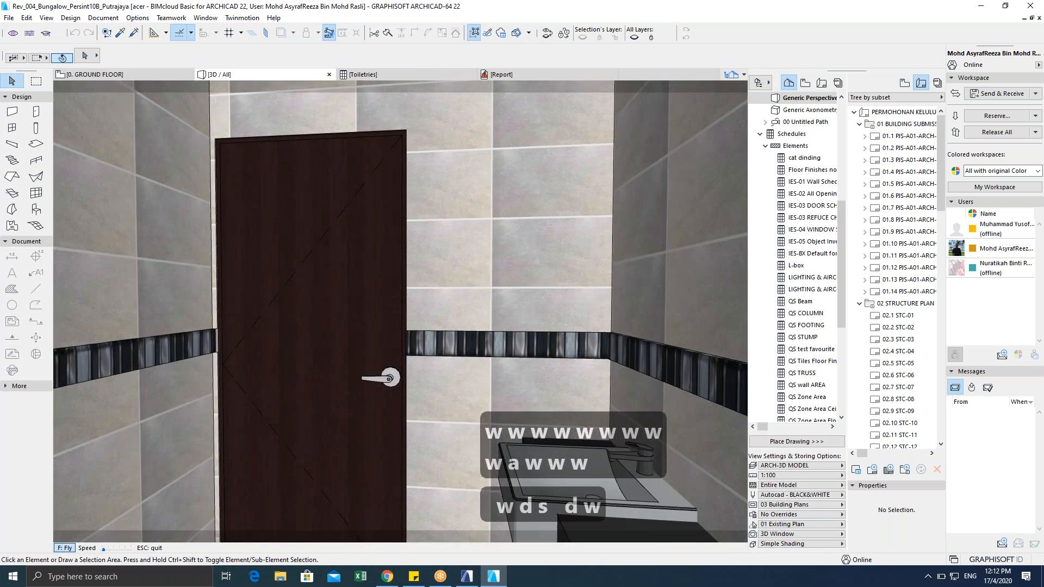
key(Escape)
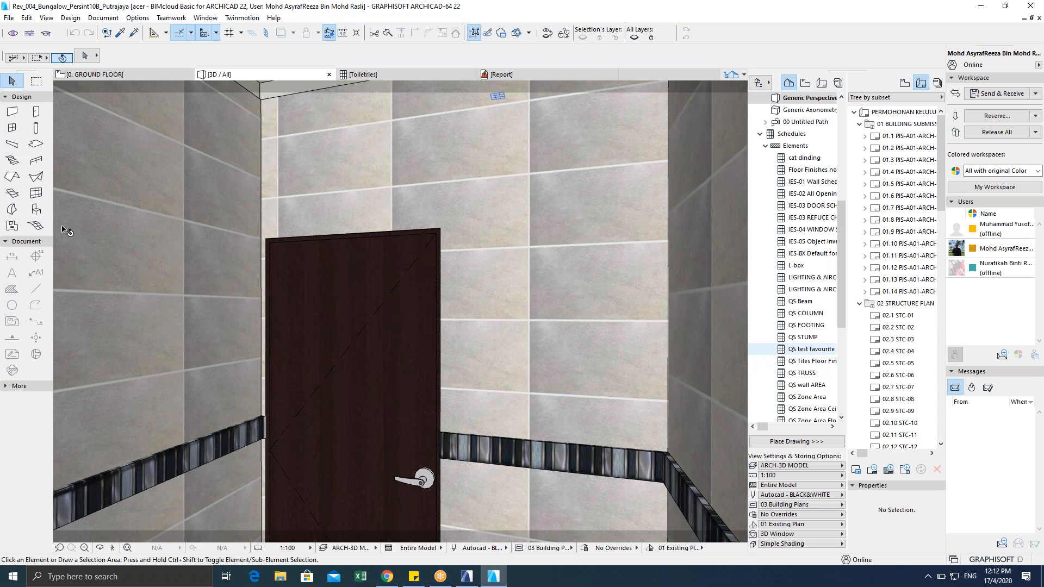
Step: Open the Object tool's default settings and compare the library's folder view with its subtype view
click(32, 210)
key(ctrl+t)
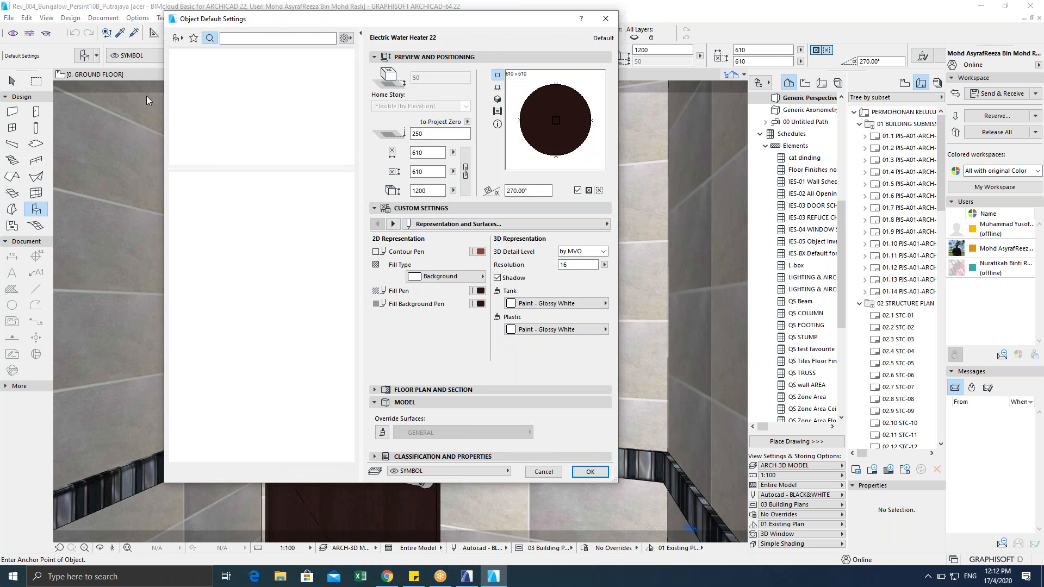
click(177, 38)
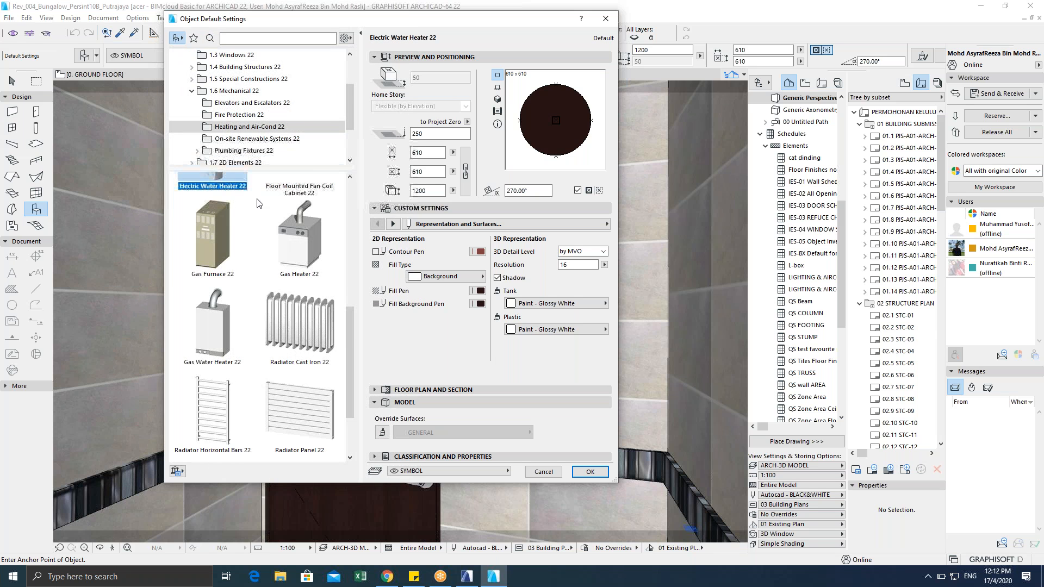
click(183, 40)
click(194, 32)
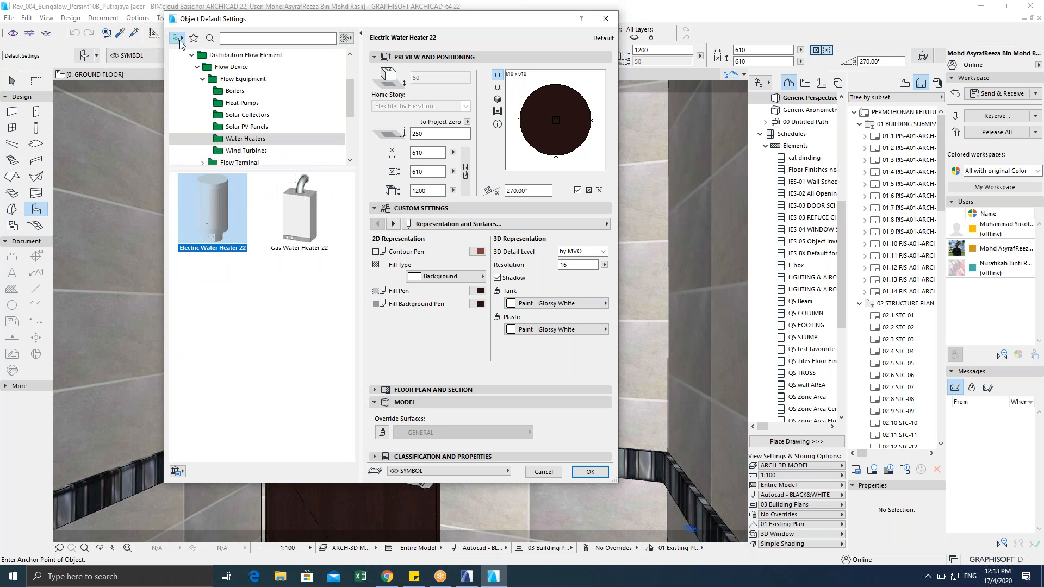
click(188, 36)
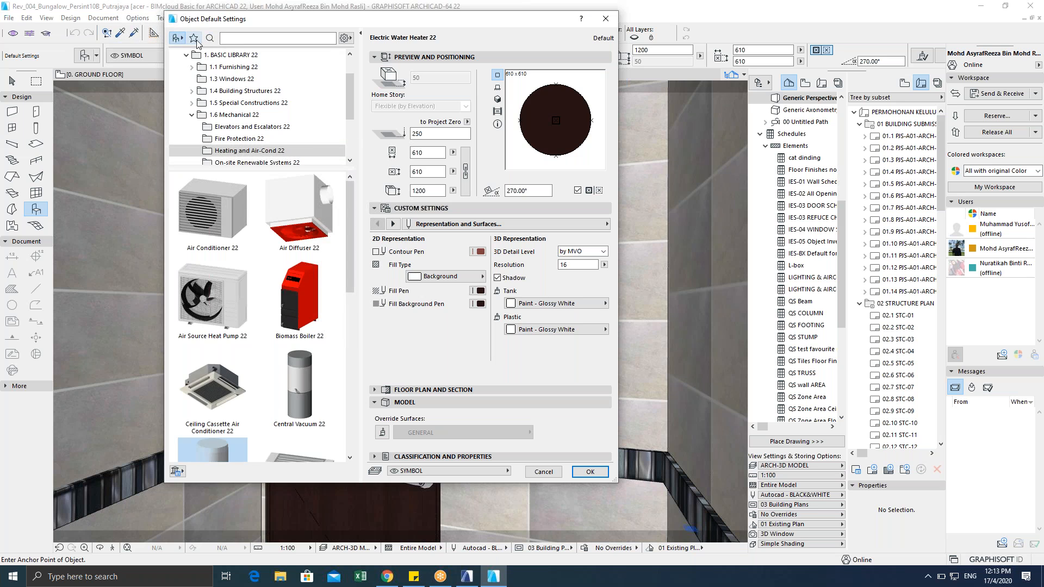
Step: Browse the Drafting and Furniture favorites for the Object tool
click(194, 38)
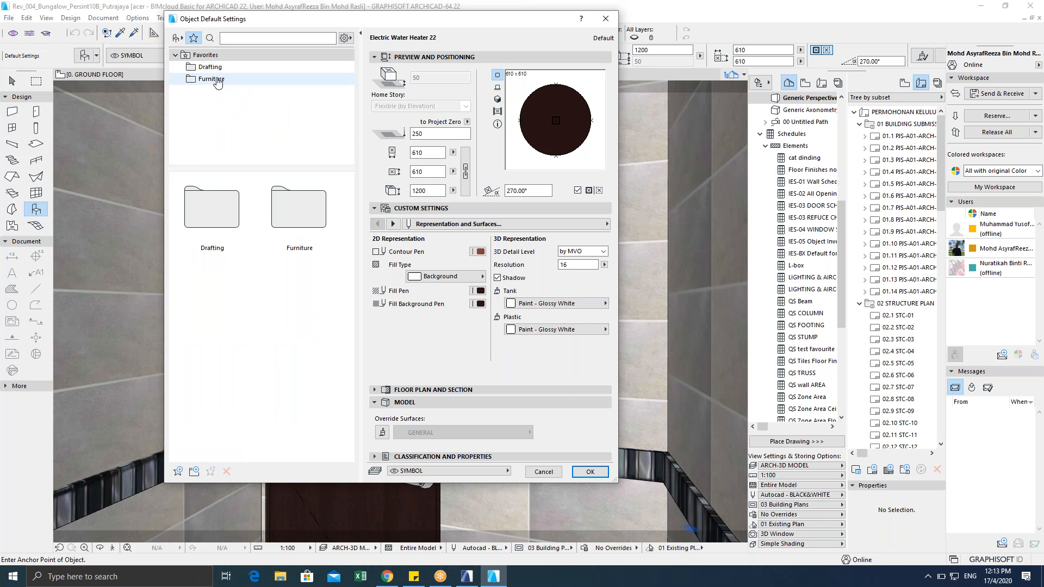
double_click(298, 225)
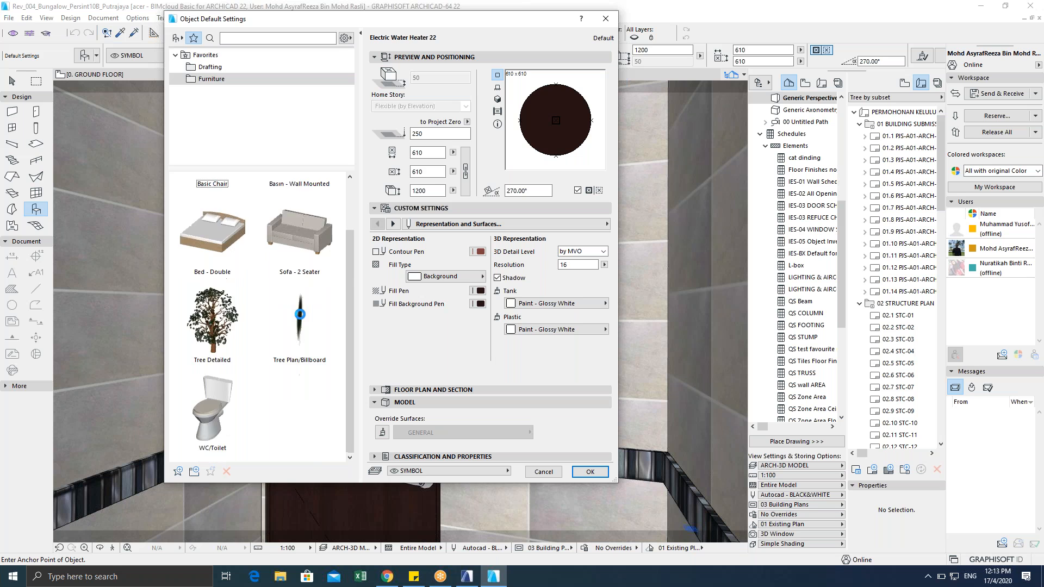
click(209, 67)
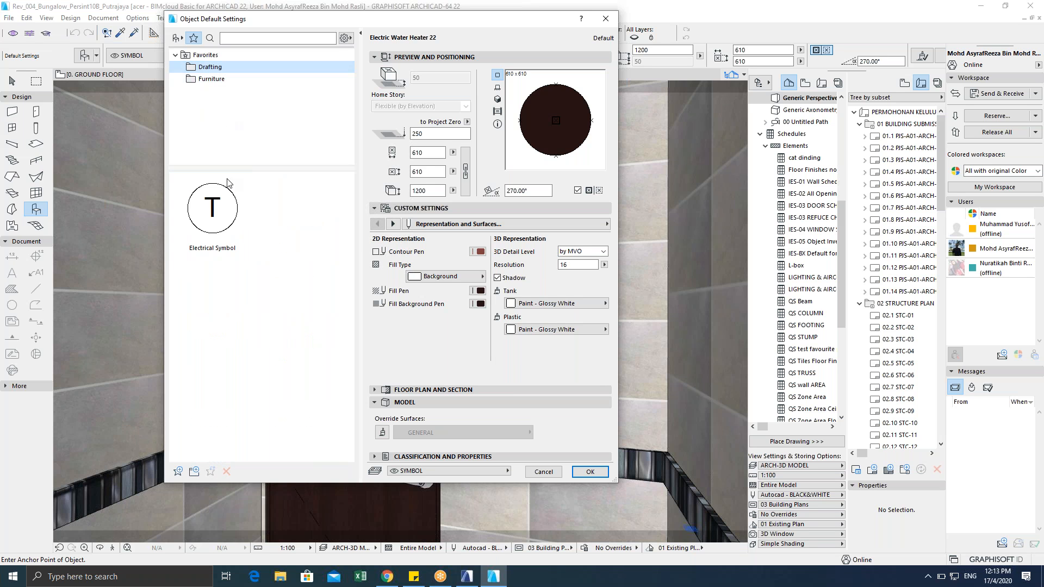
click(211, 80)
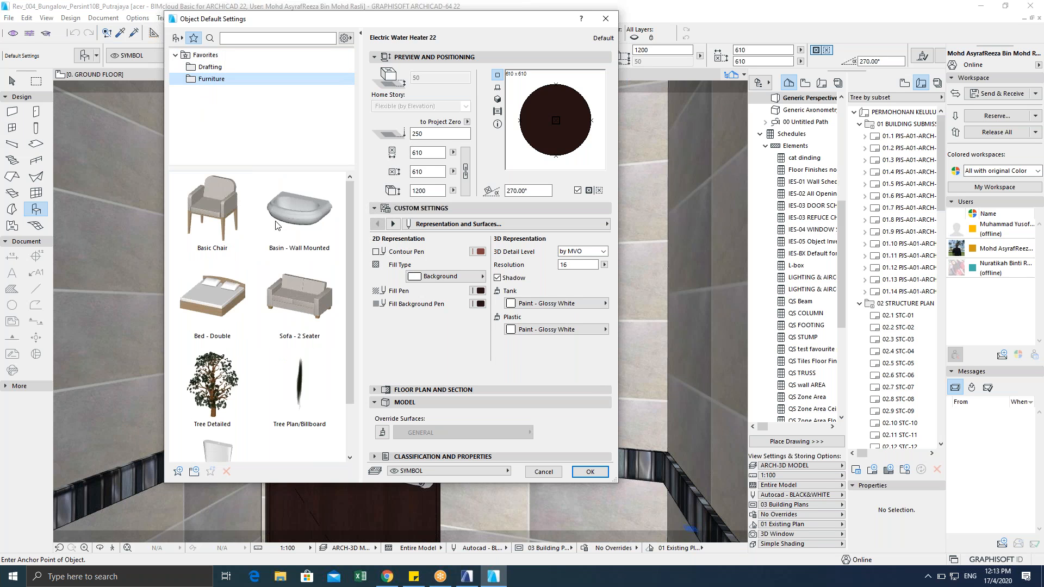
scroll(299, 305, down, 2)
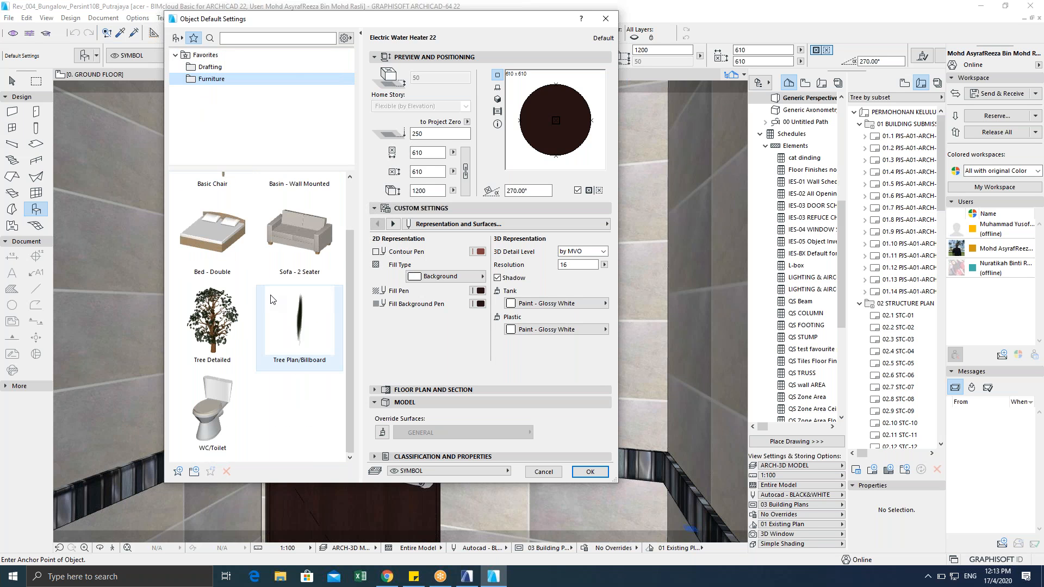
Step: Return to the library folders, look through the Embedded Library and open its IDN CUSTOM folder
click(176, 38)
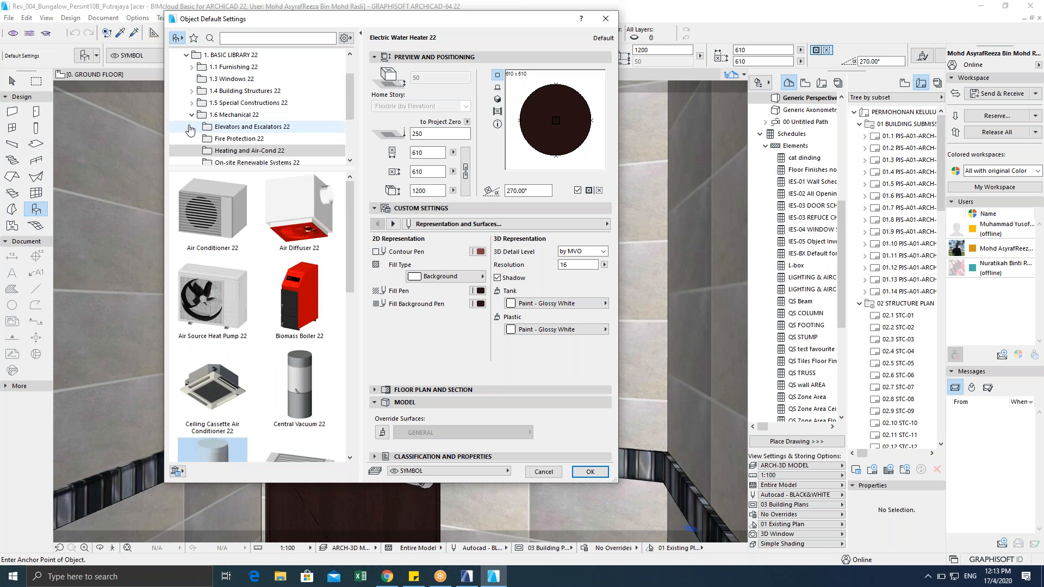
click(192, 115)
scroll(194, 105, up, 1)
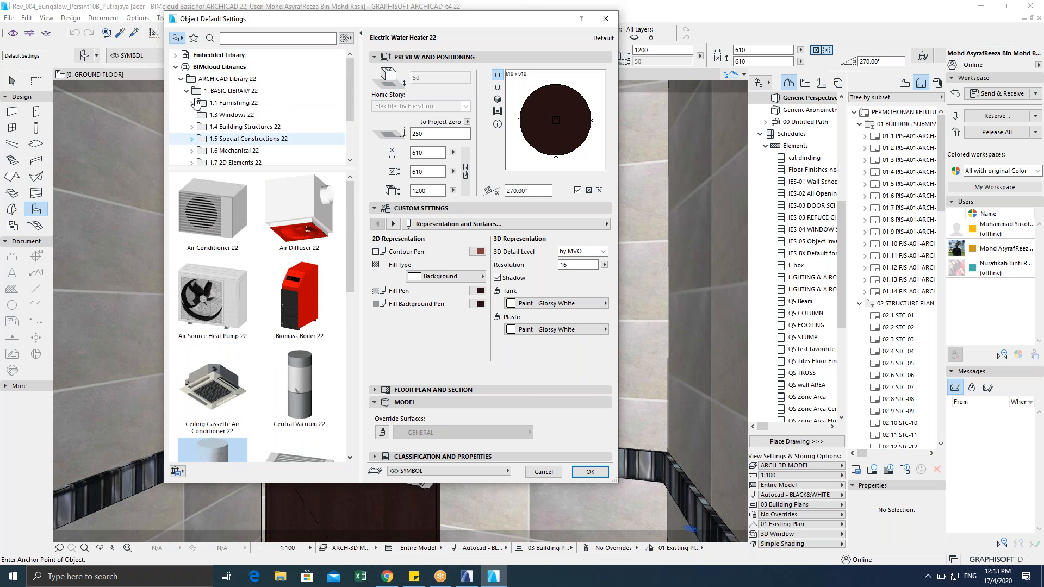
click(200, 56)
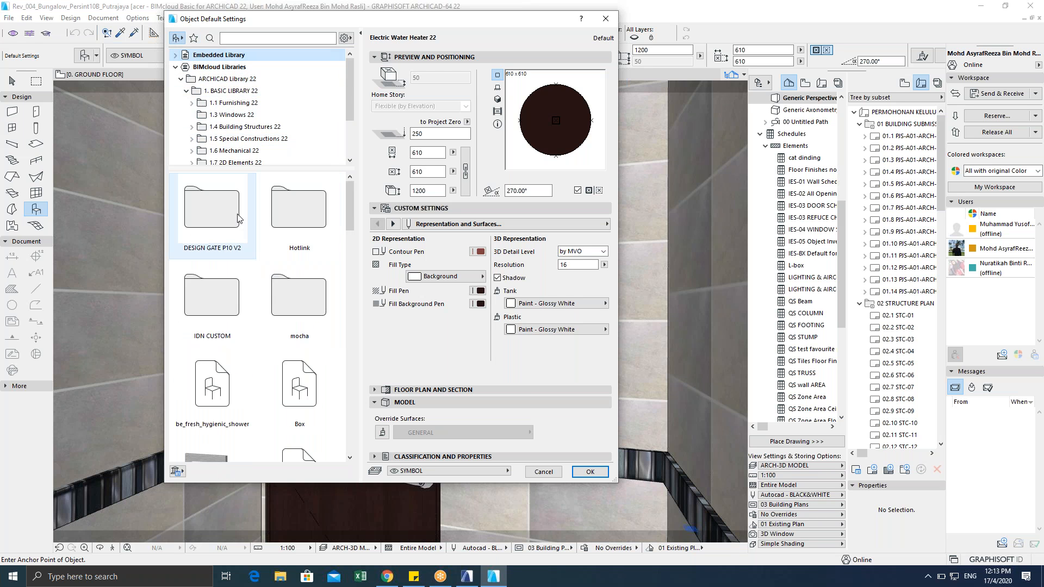
scroll(299, 305, down, 5)
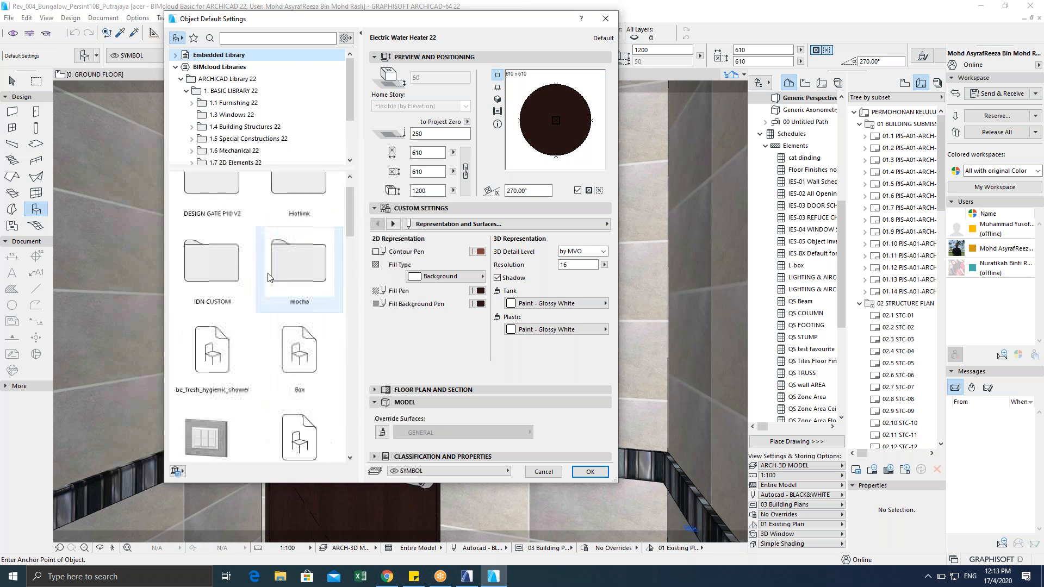
scroll(299, 317, up, 3)
double_click(225, 308)
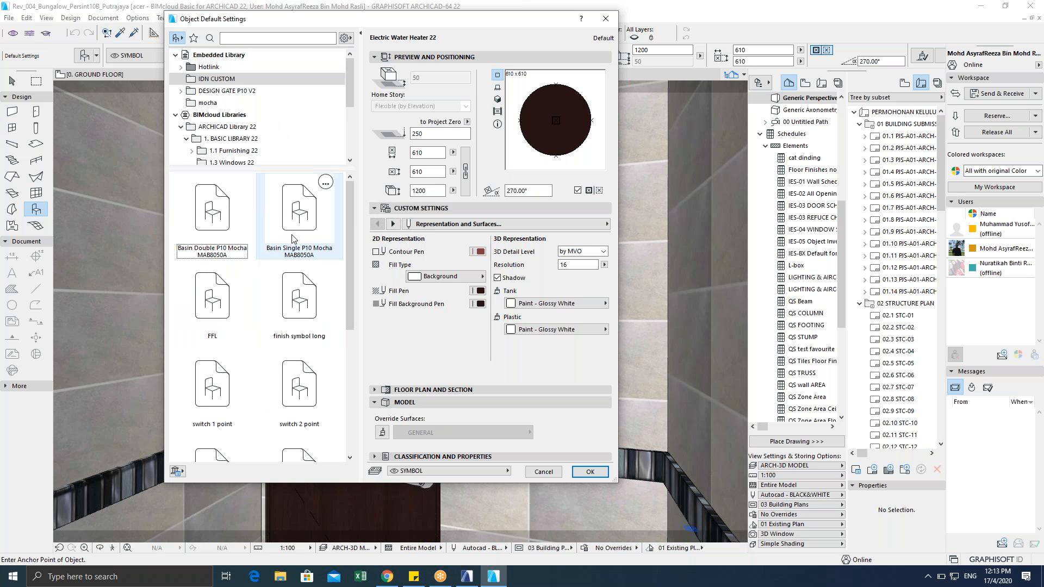
Step: Select the Basin Double P10 Mocha MAB8050A object and compare its preview modes, ending with the 3D preview
click(212, 212)
click(498, 97)
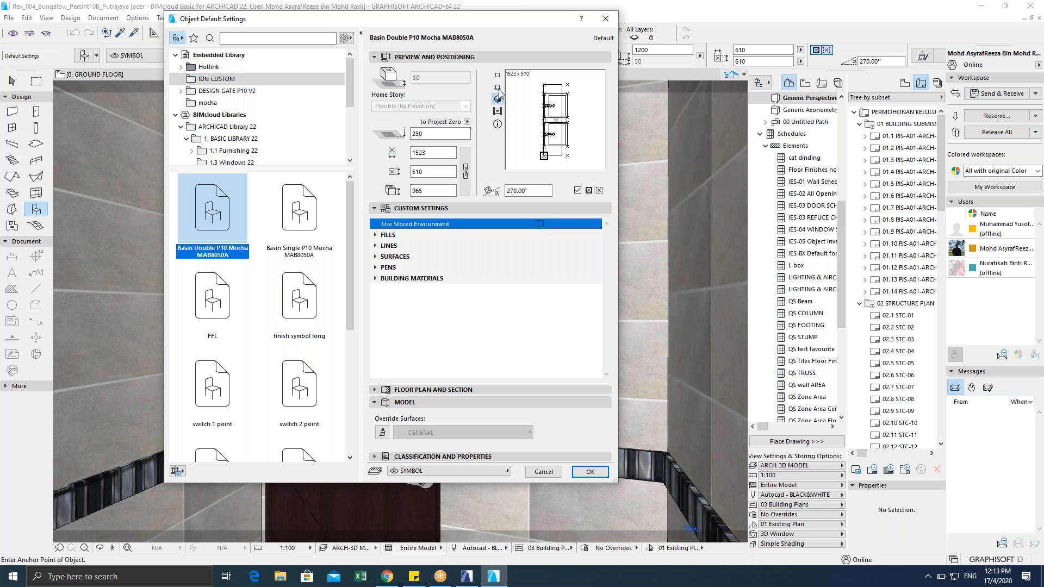
click(498, 88)
click(498, 111)
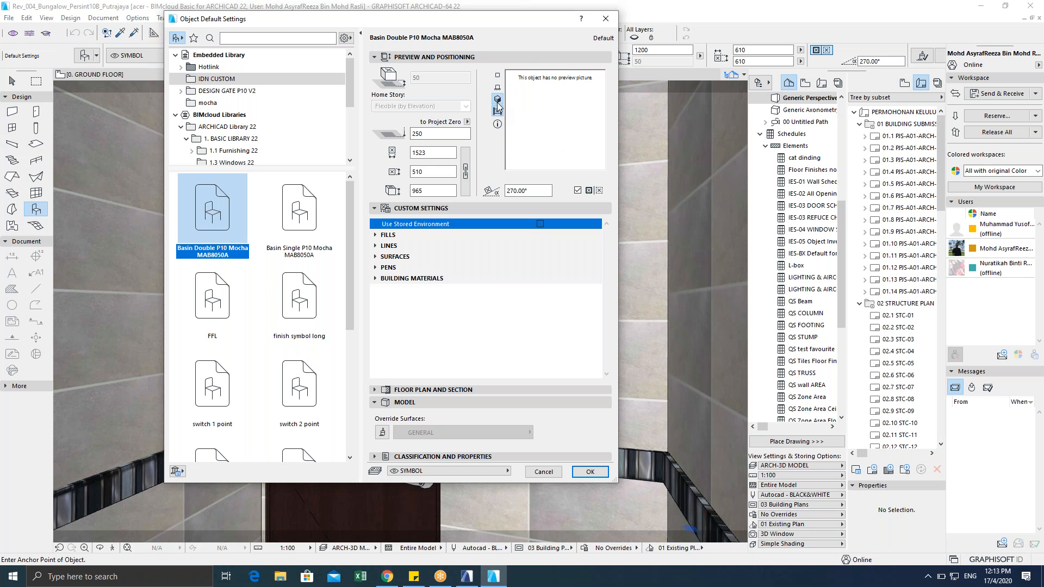
click(497, 100)
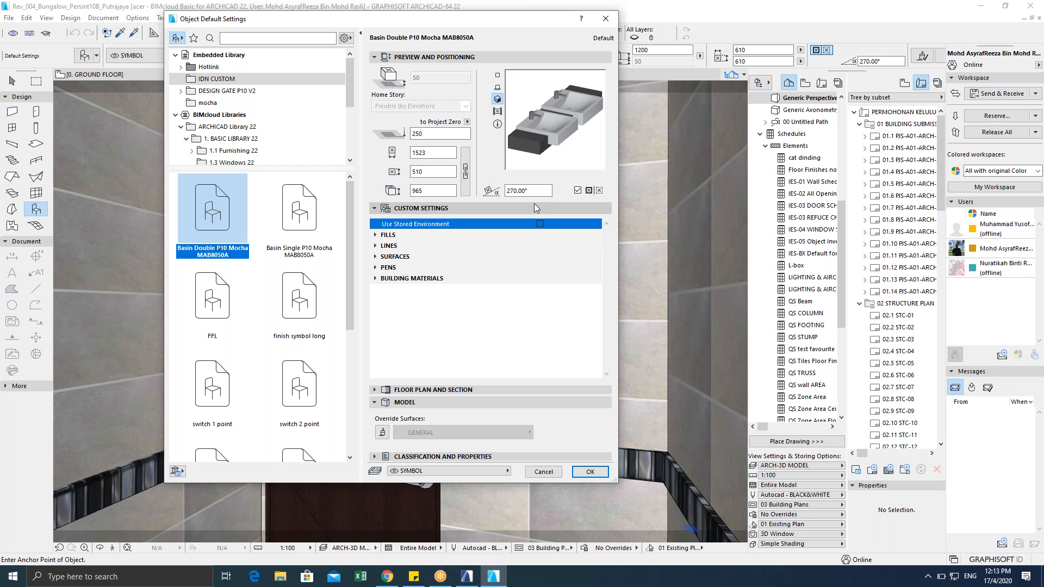
Step: Review the double basin's classification choices and full property list, and cancel the object default settings
click(413, 461)
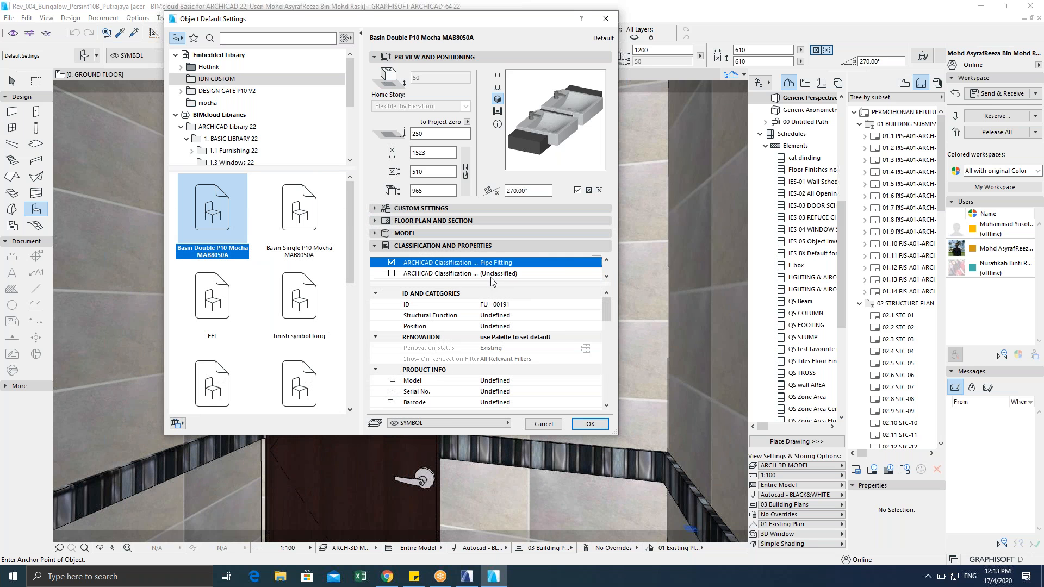
click(596, 261)
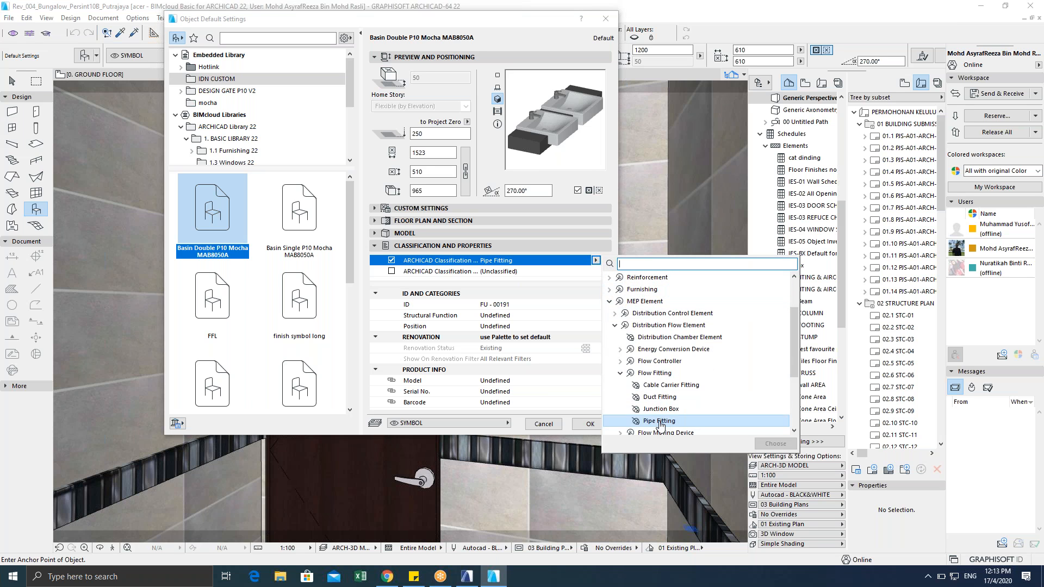
scroll(659, 421, down, 1)
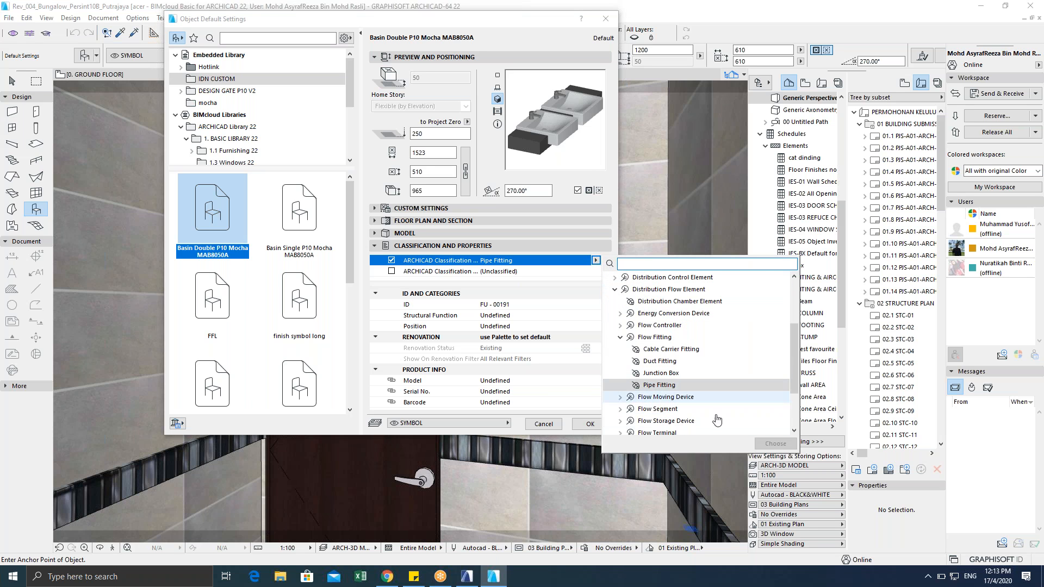
click(614, 246)
scroll(555, 350, down, 10)
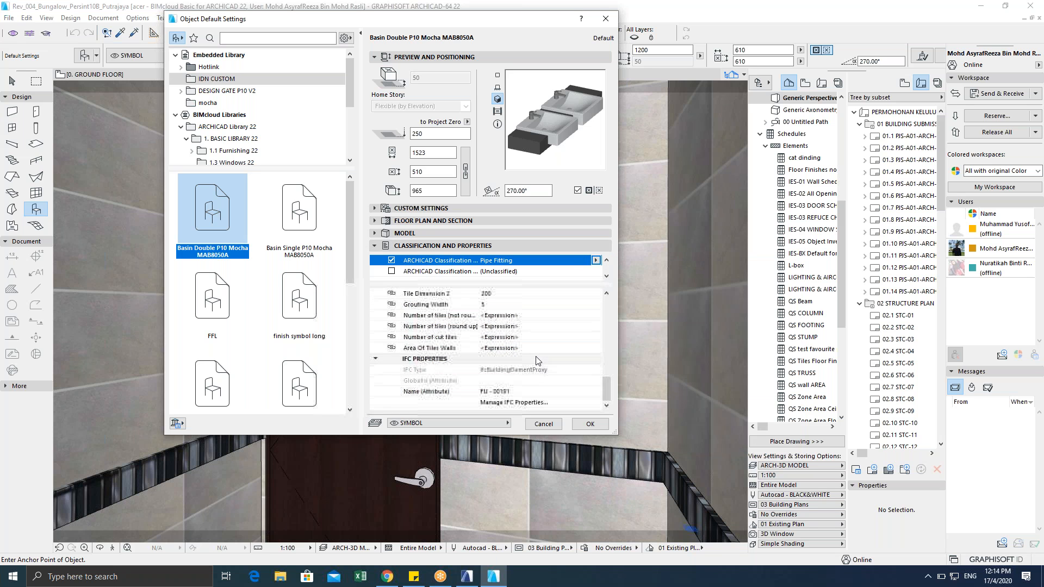
drag(605, 384, 607, 303)
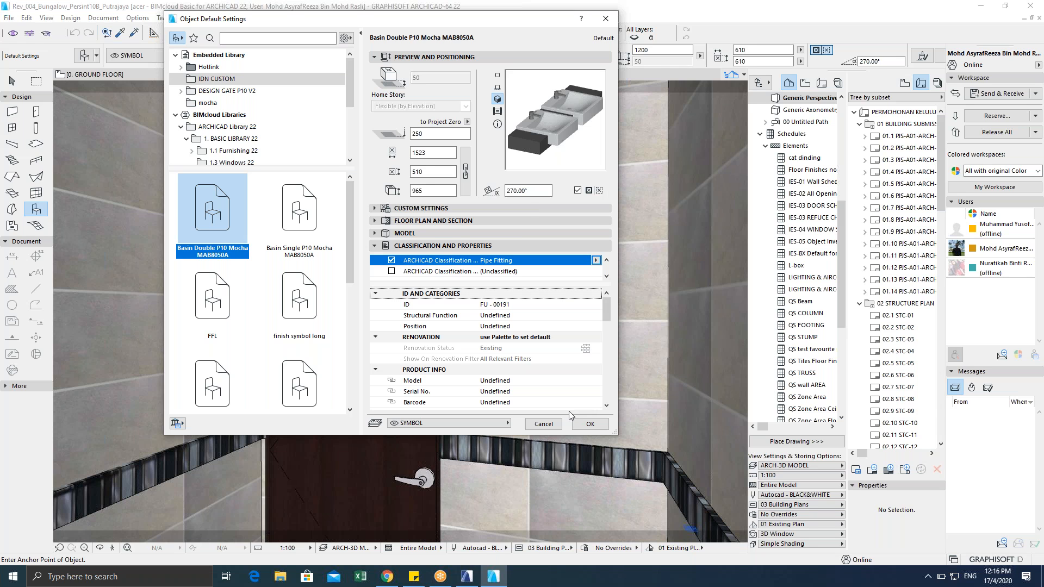
click(542, 424)
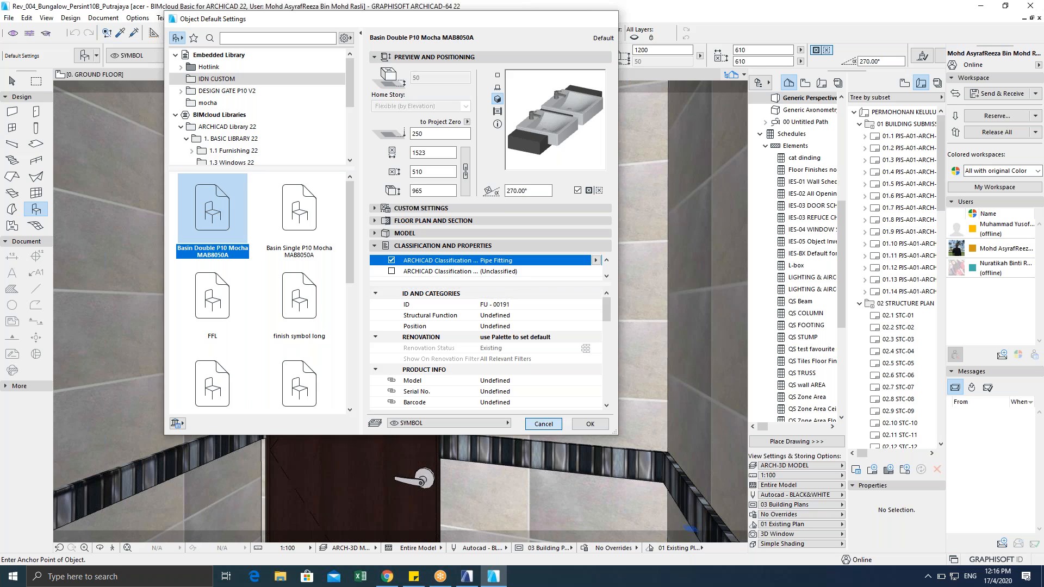
Step: Return to the ground floor plan, leave the Object tool, and examine the bathroom and rooms near manhole MH6
key(F2)
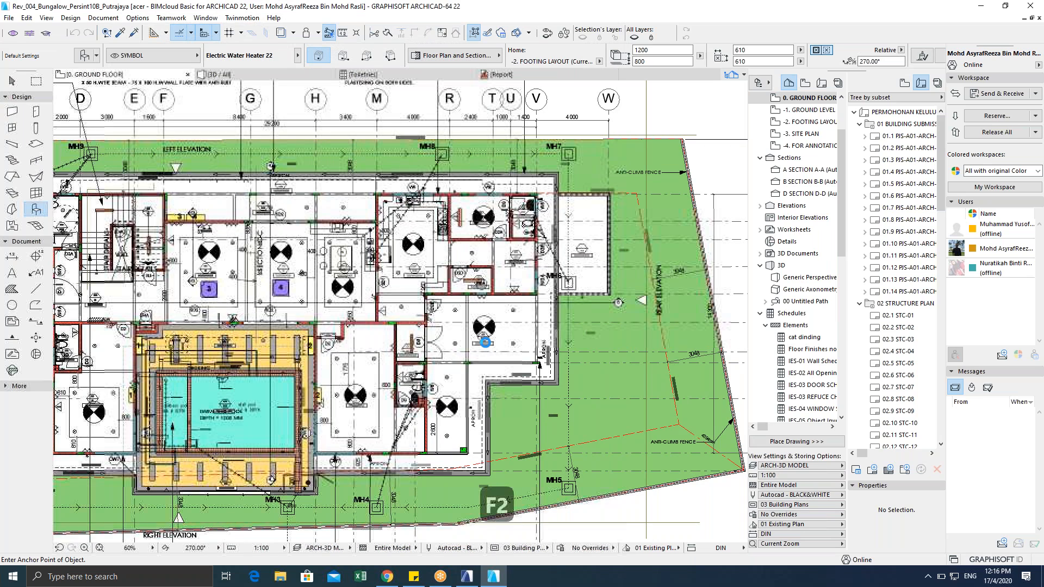
key(Escape)
key(Escape)
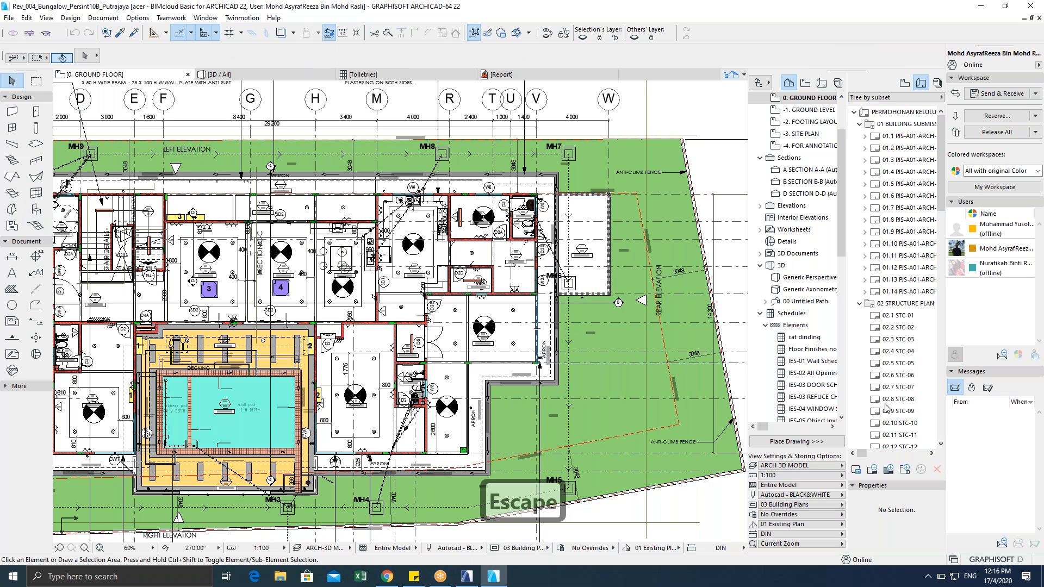
scroll(532, 206, up, 5)
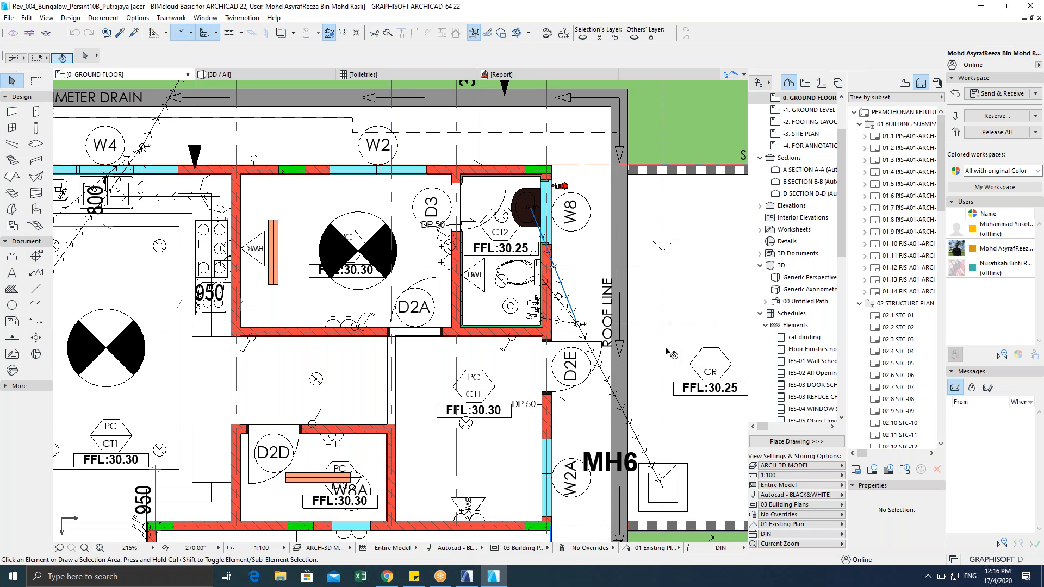
scroll(388, 280, down, 4)
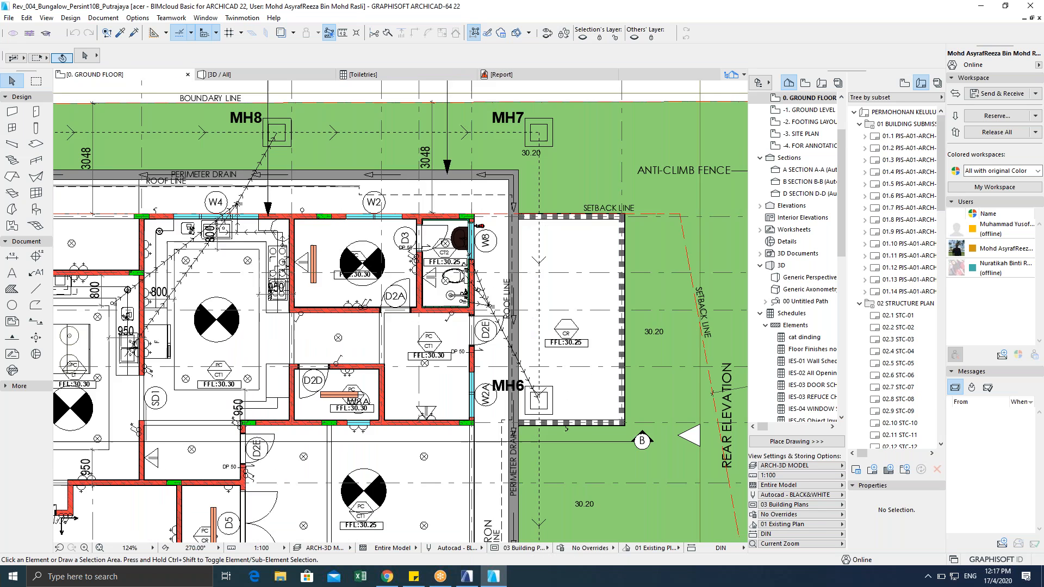
scroll(374, 329, down, 1)
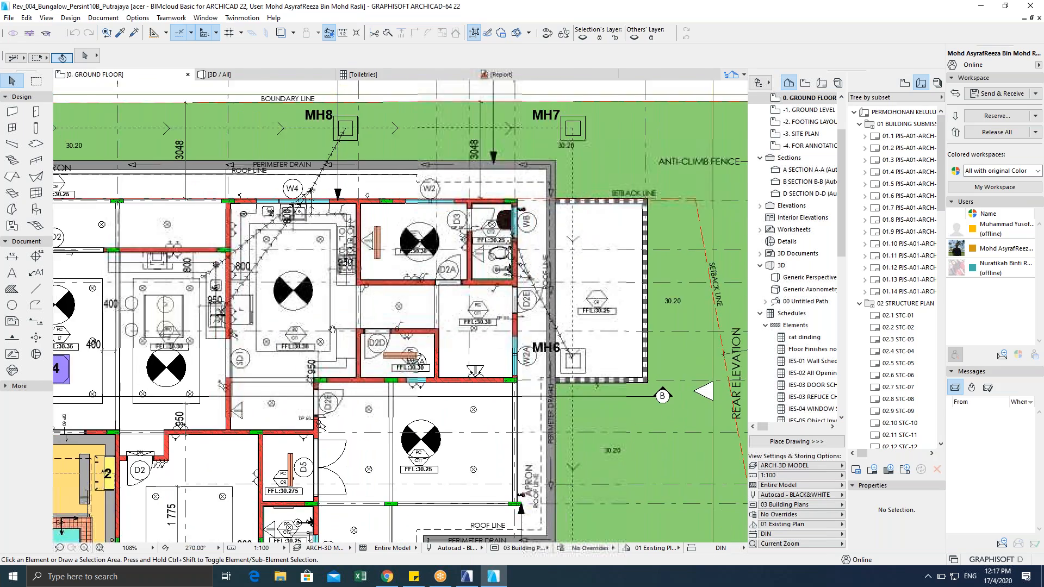
Step: Examine the ground floor plan around the pool, door D2, the staircase and the bathroom beside the pond
middle_drag(329, 345, 551, 261)
middle_drag(282, 304, 592, 264)
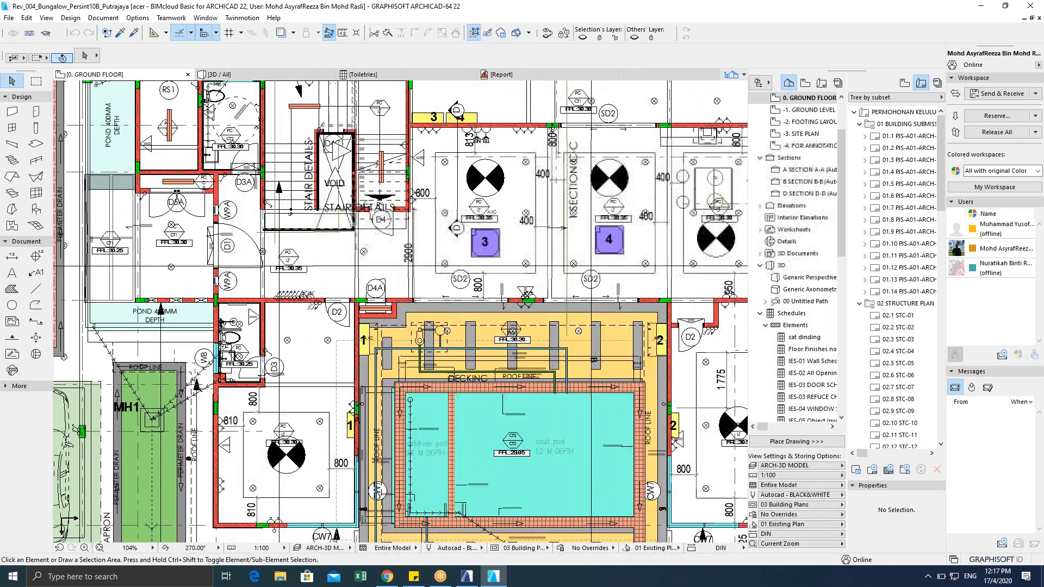
middle_drag(315, 312, 402, 259)
scroll(402, 259, down, 1)
scroll(402, 258, up, 11)
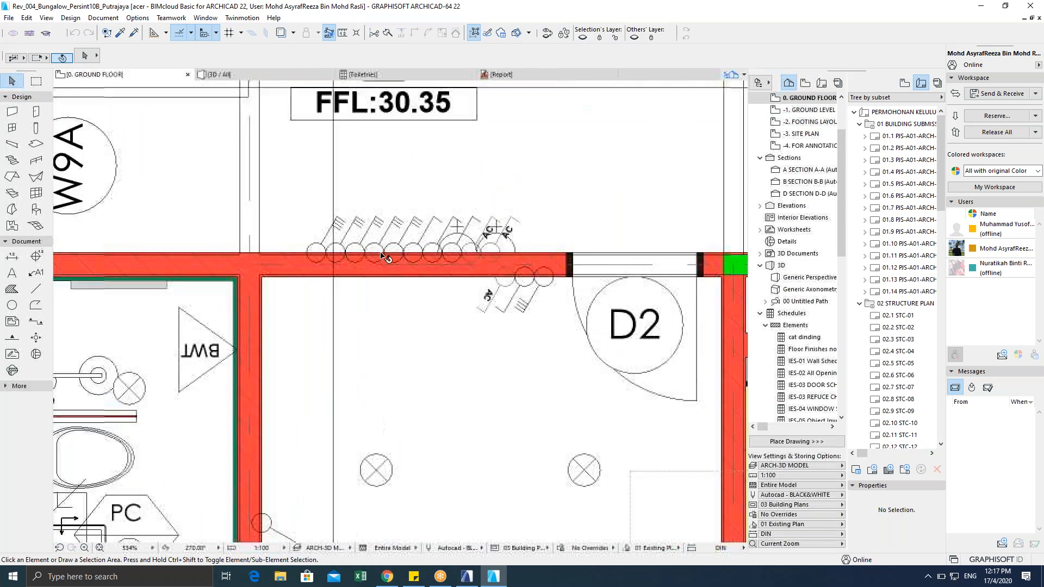
scroll(399, 297, down, 10)
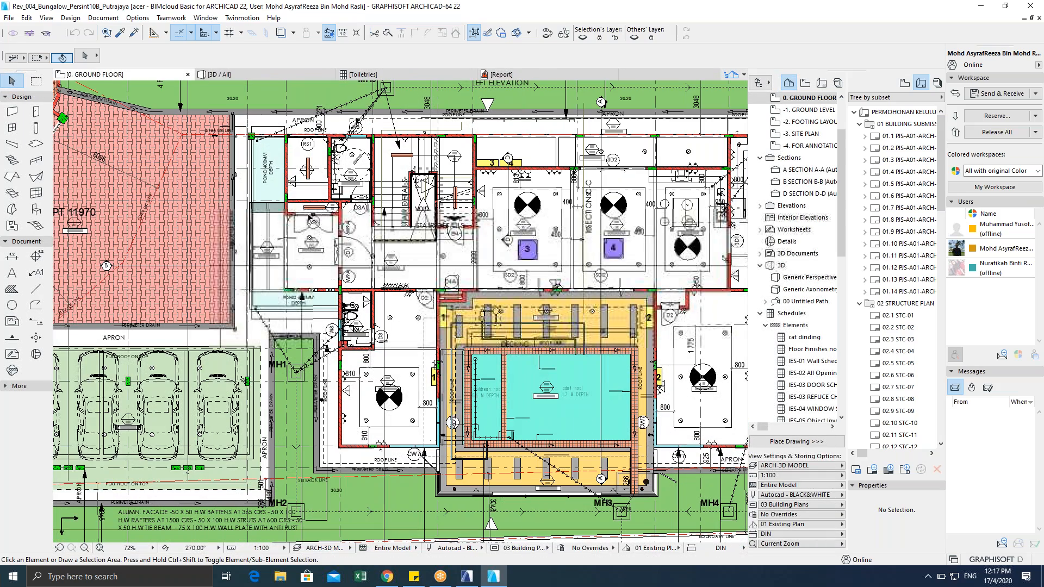
scroll(327, 206, up, 6)
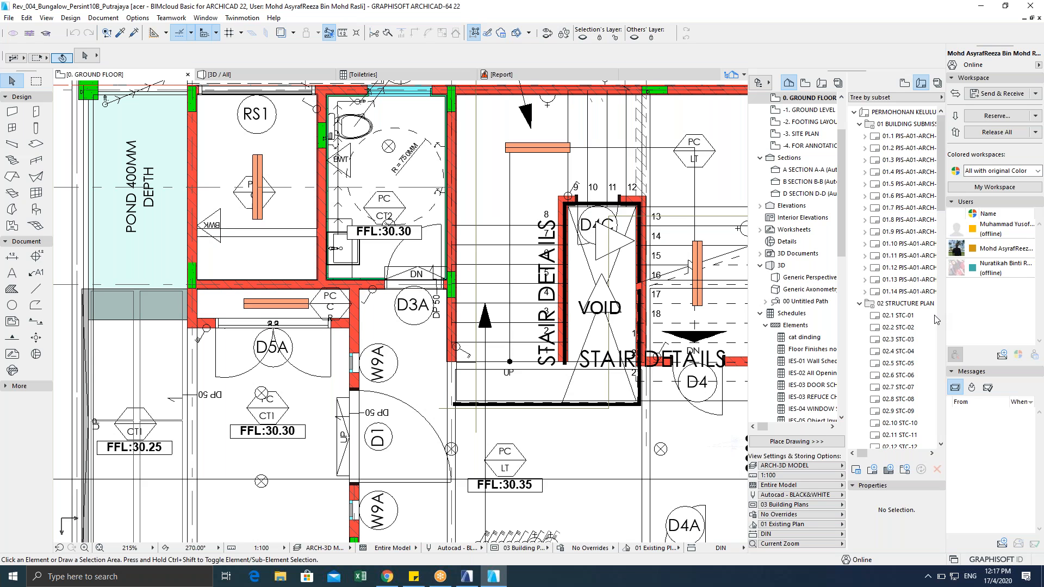
Step: Look at the untitled ground floor plan in ARCHICAD 23, hide that window and return to the ARCHICAD 22 bungalow project
click(469, 577)
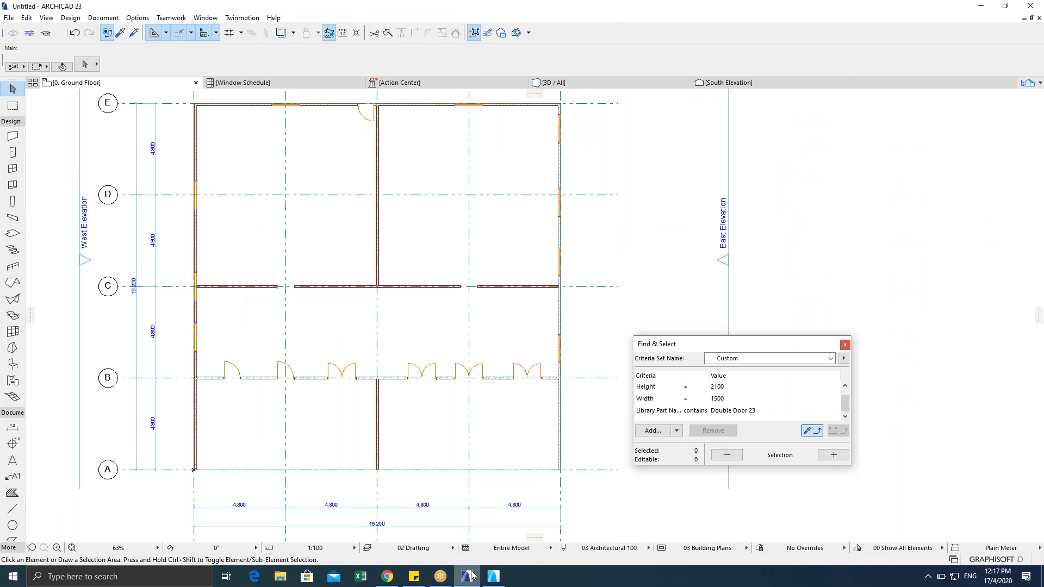
scroll(261, 314, up, 4)
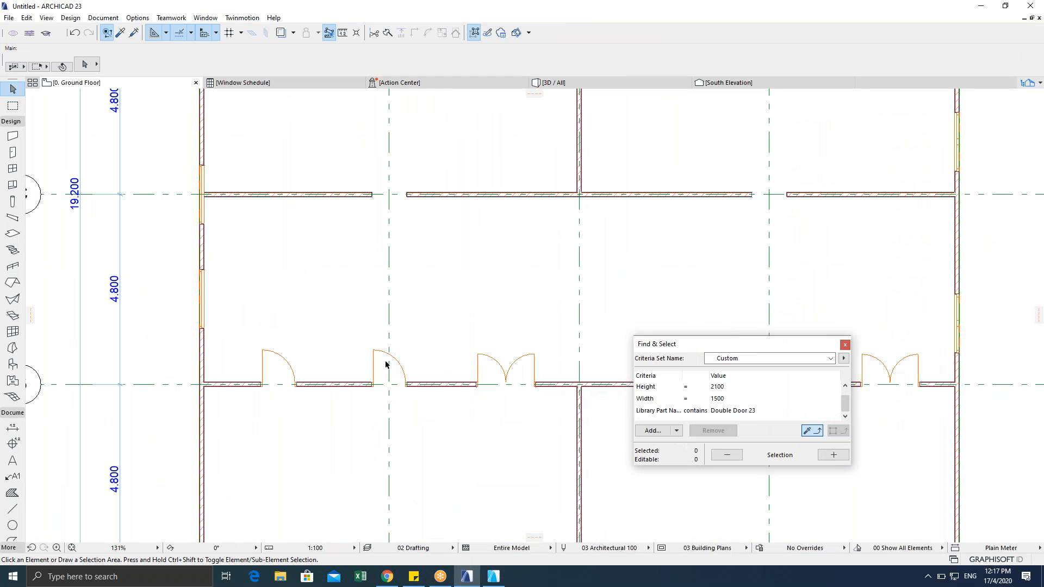
click(467, 576)
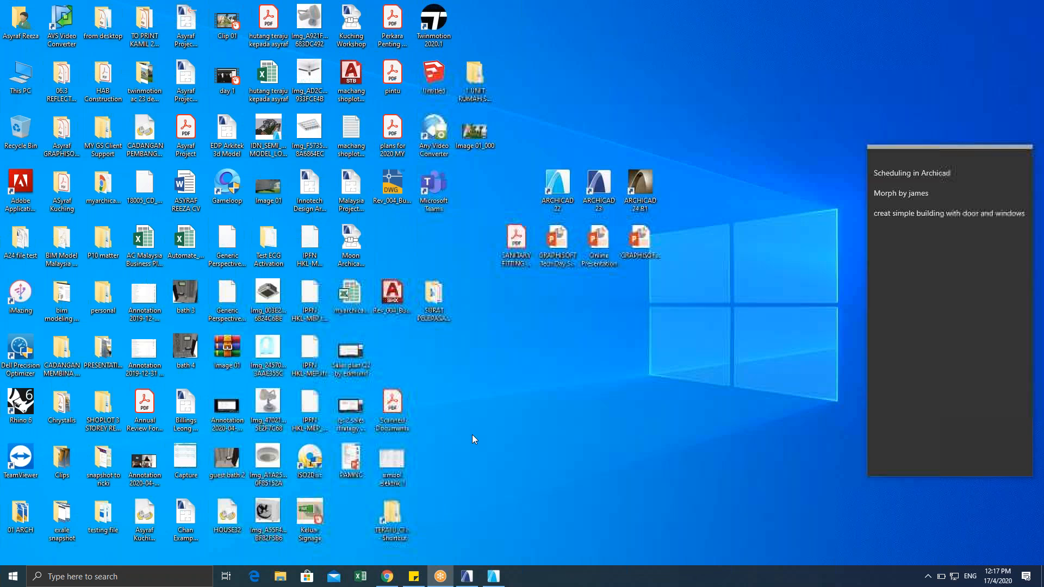
click(493, 576)
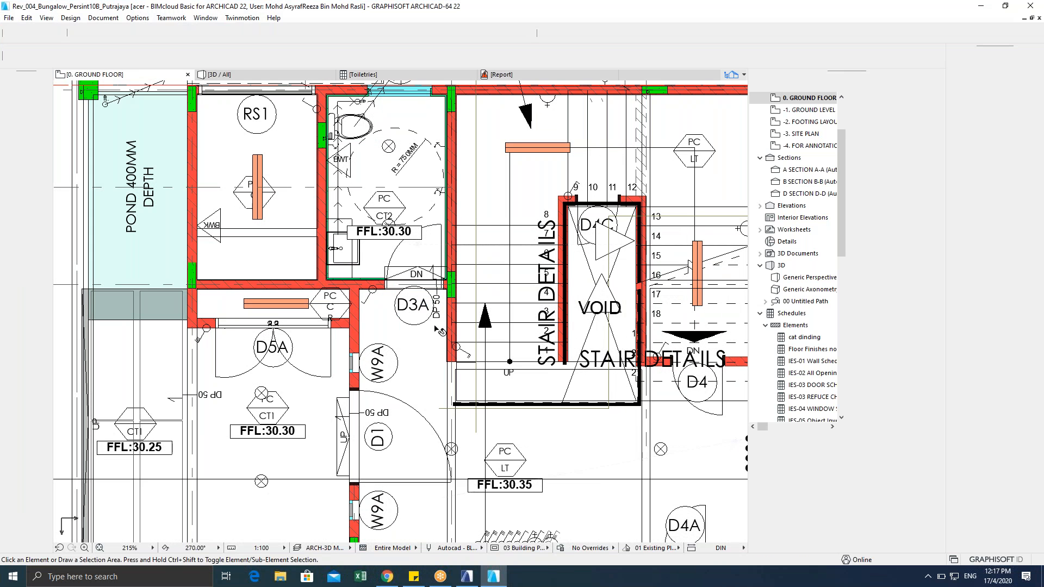
Step: Show the whole bungalow in 3D and view it from the car porch round to the pool side
scroll(438, 330, down, 5)
scroll(380, 321, down, 4)
key(F5)
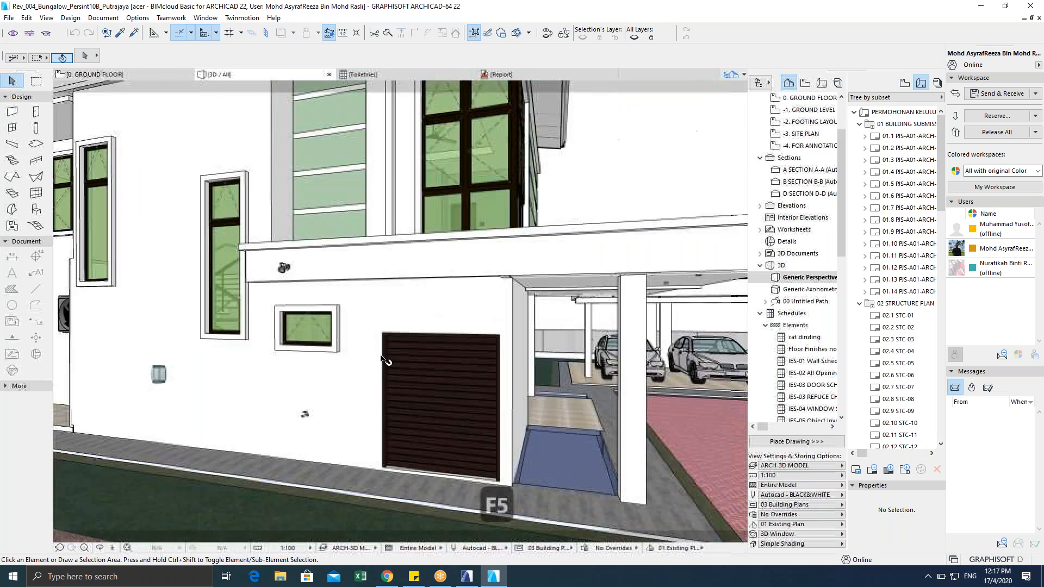
scroll(386, 361, down, 5)
shift+middle_drag(245, 379, 560, 362)
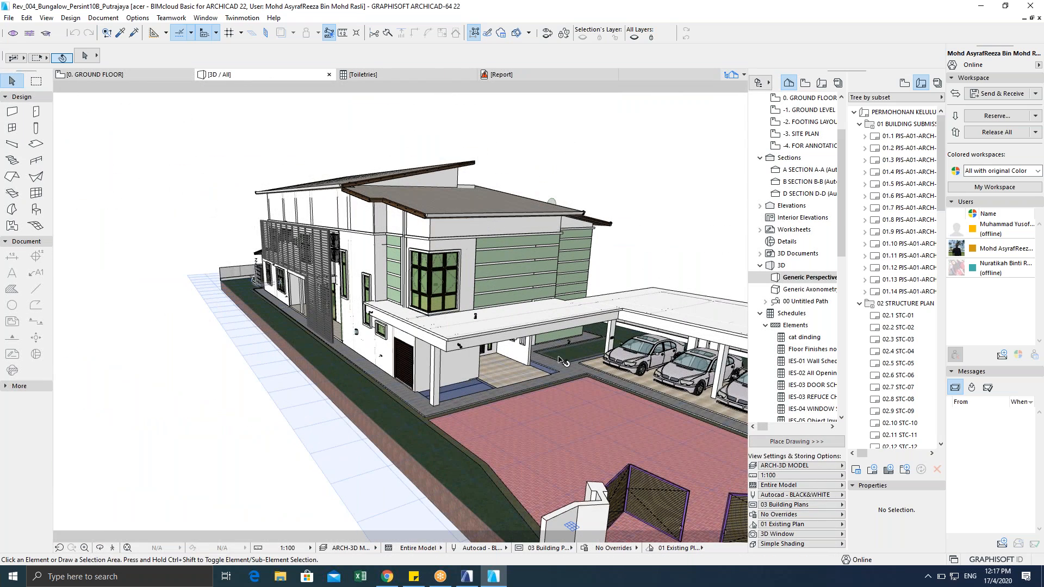
scroll(589, 367, up, 2)
middle_drag(541, 365, 483, 401)
scroll(405, 419, up, 2)
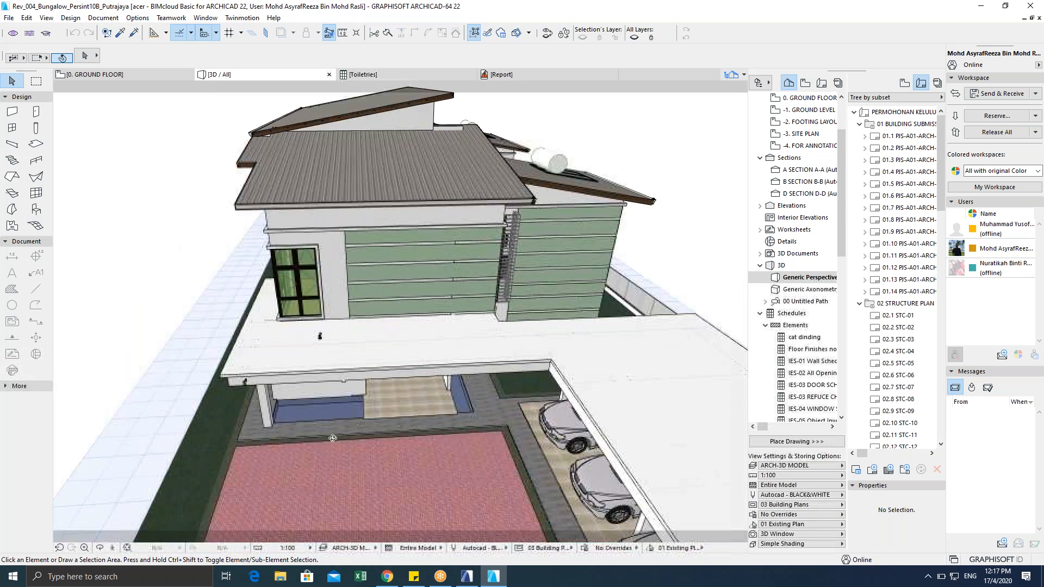
scroll(405, 419, up, 2)
scroll(381, 408, down, 1)
scroll(340, 390, down, 1)
middle_drag(340, 390, 145, 377)
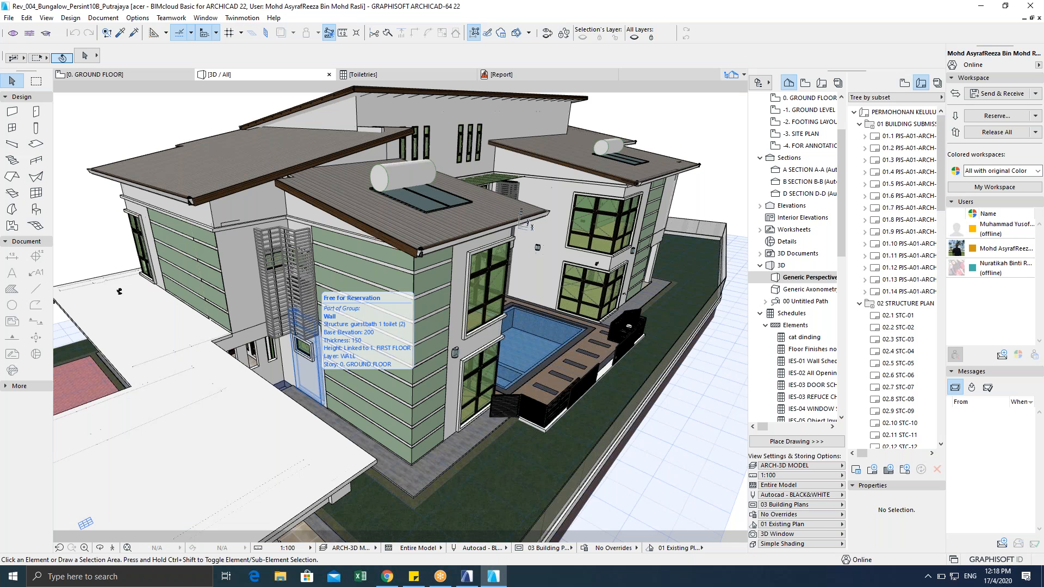
Step: Switch to Chrome, search for ikea in a new tab and open the ikea.com website
click(386, 581)
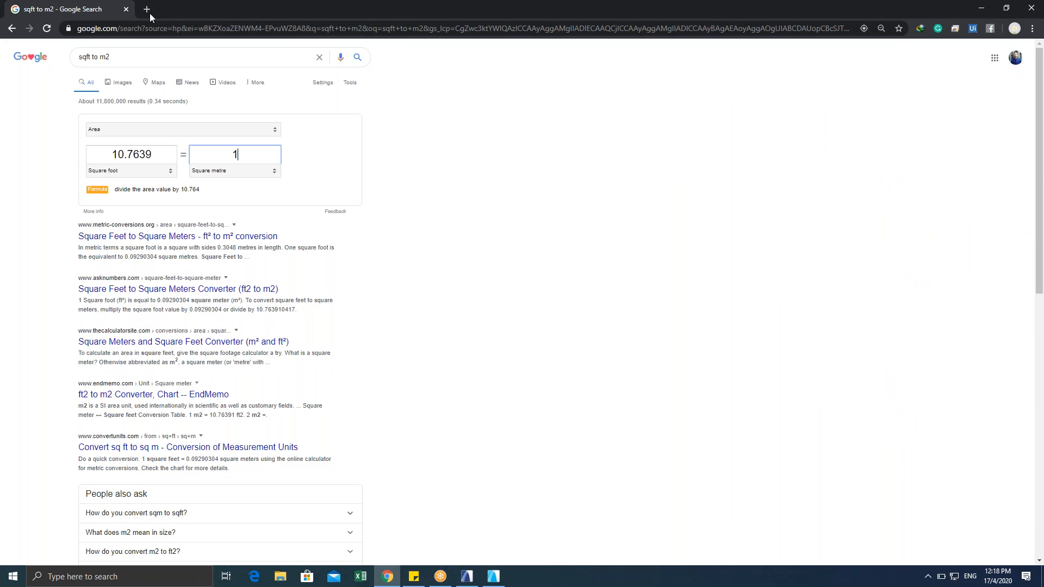
click(146, 10)
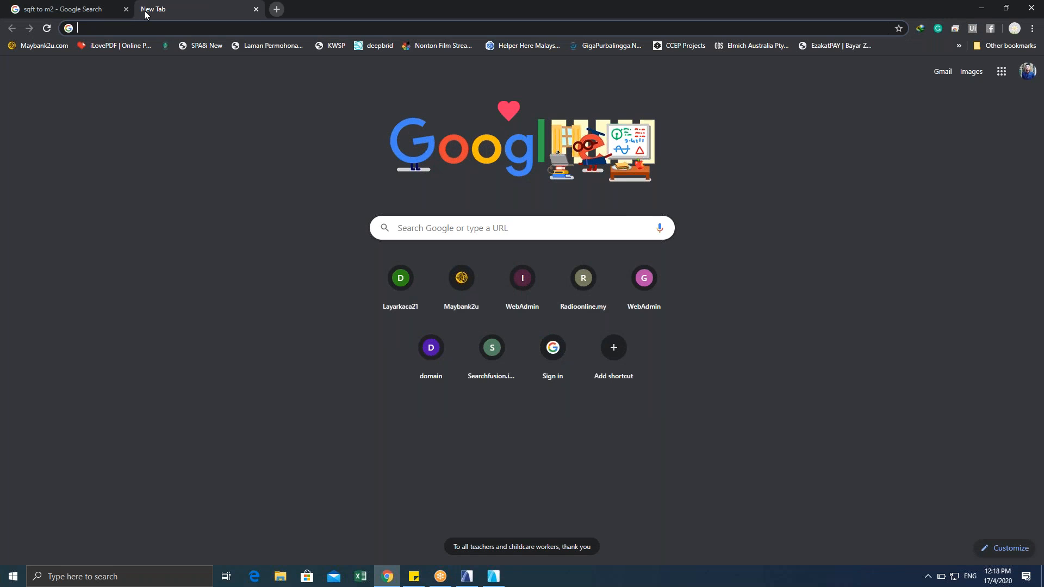
text(ikea)
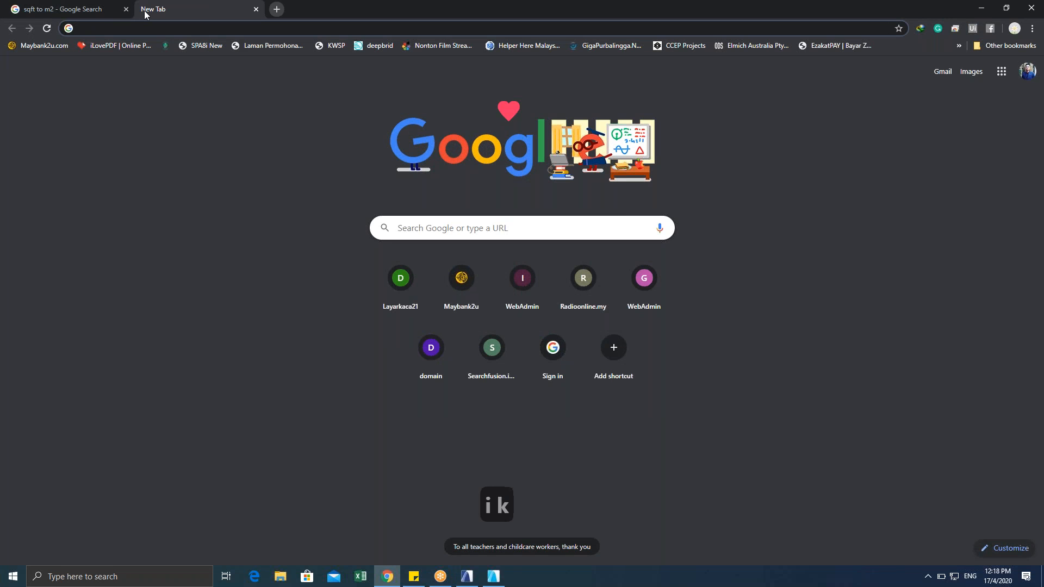
key(Return)
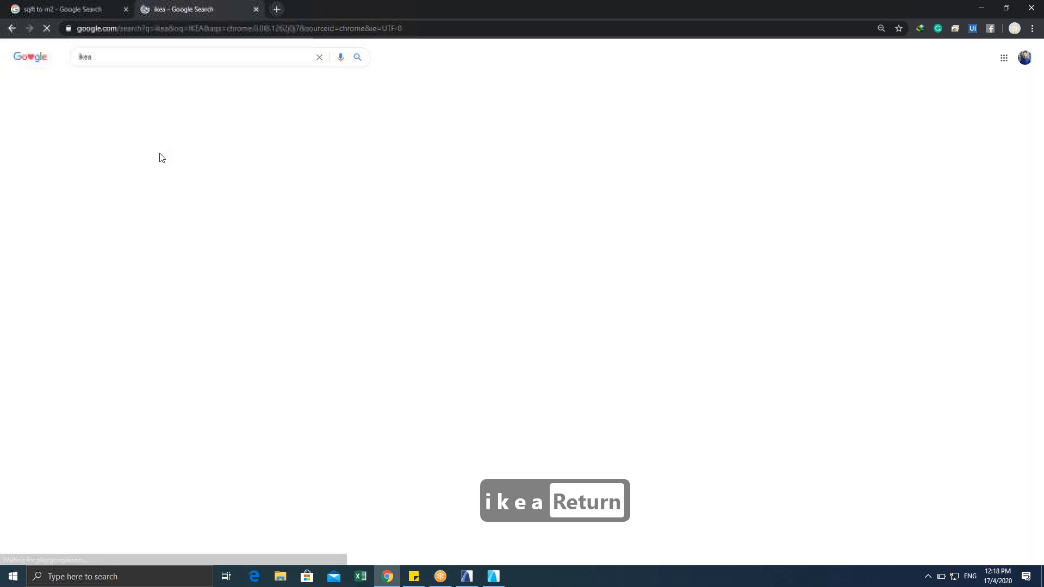
click(172, 131)
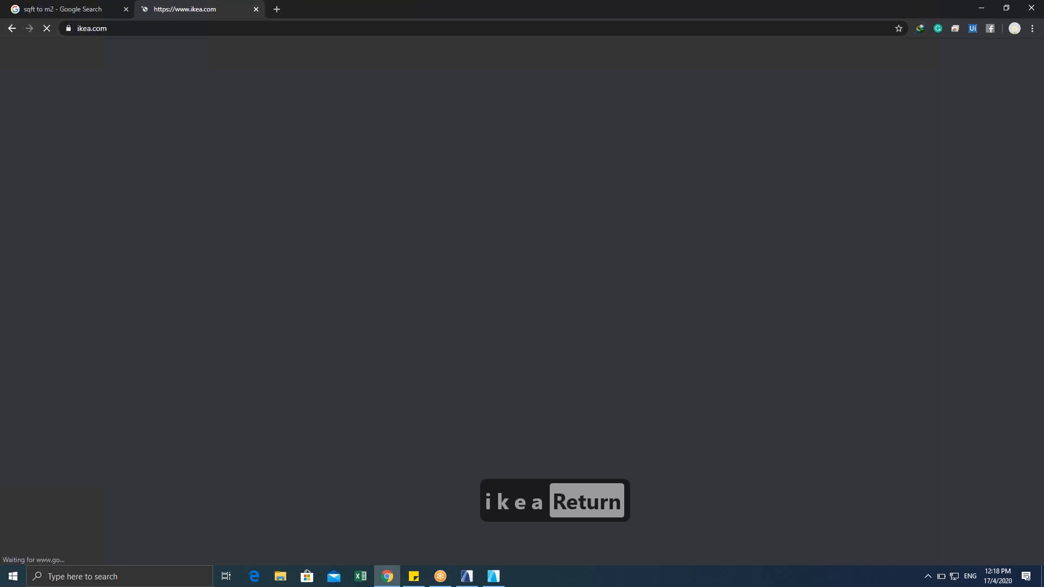
click(580, 299)
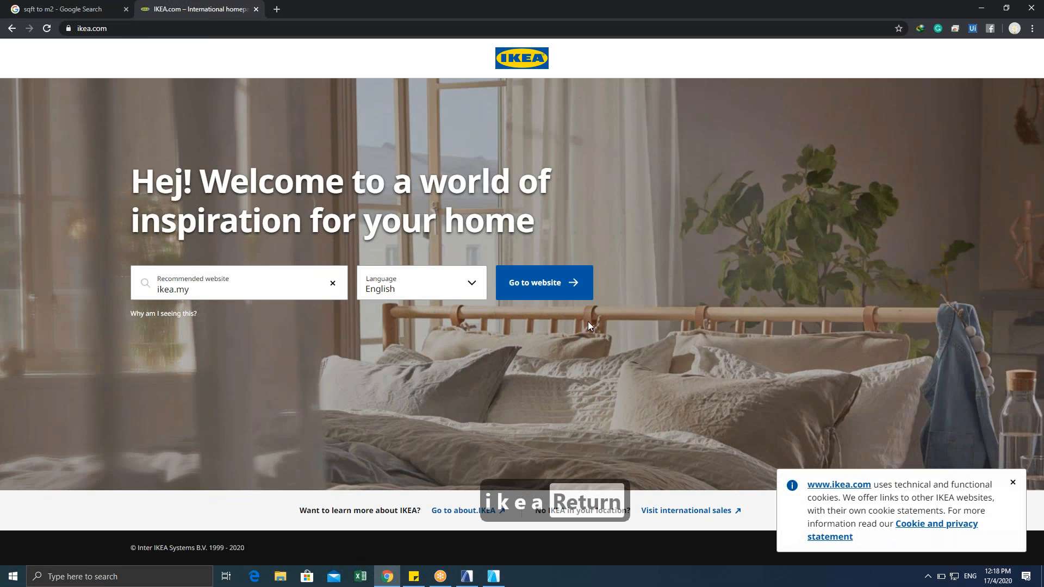
Step: Search Google for IKEA 3D and open the IKEA collection on SketchUp 3D Warehouse
click(136, 28)
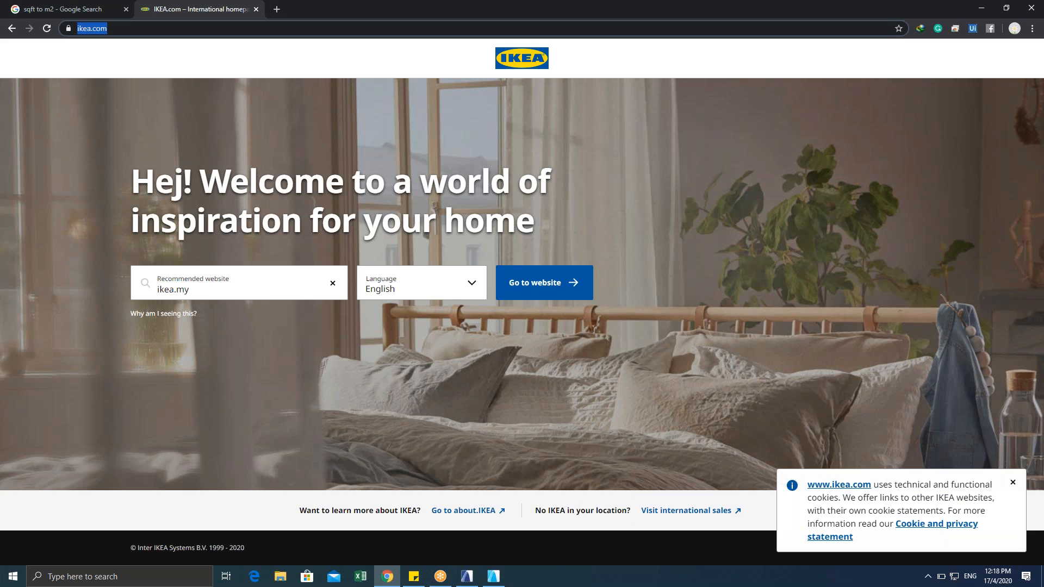
text(google)
key(Return)
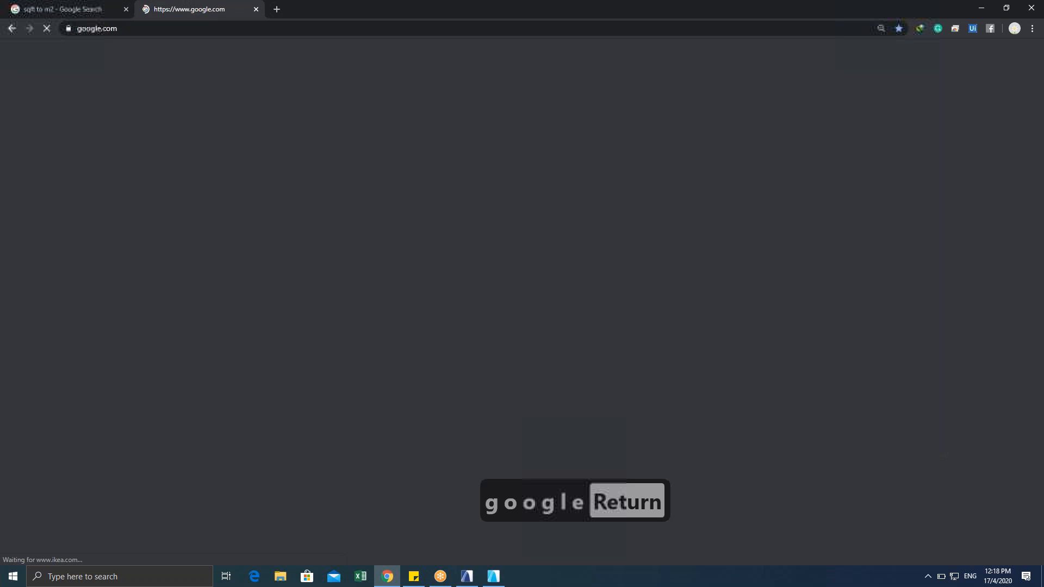
text(IKEA 3D)
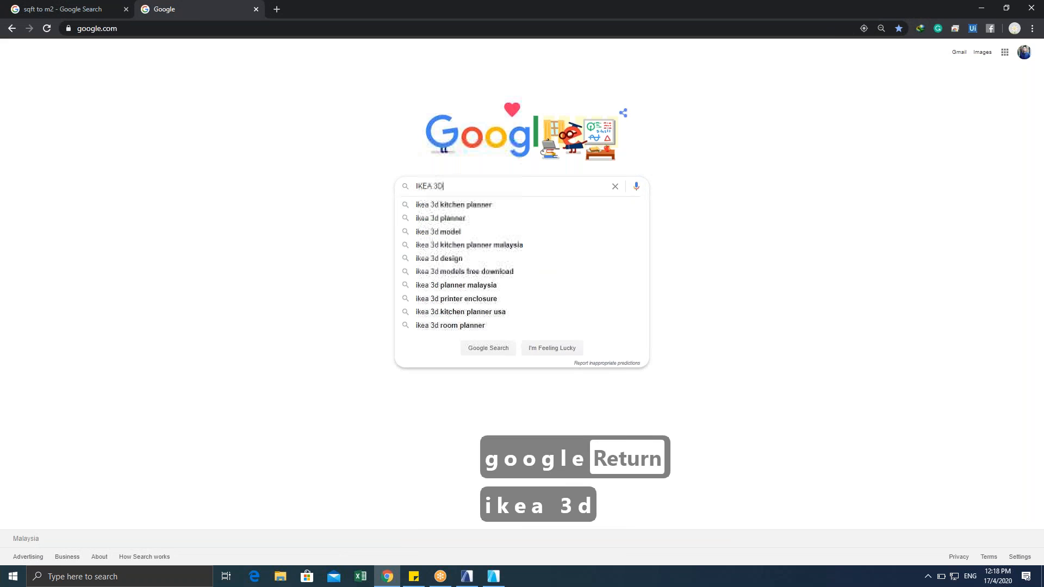
key(Return)
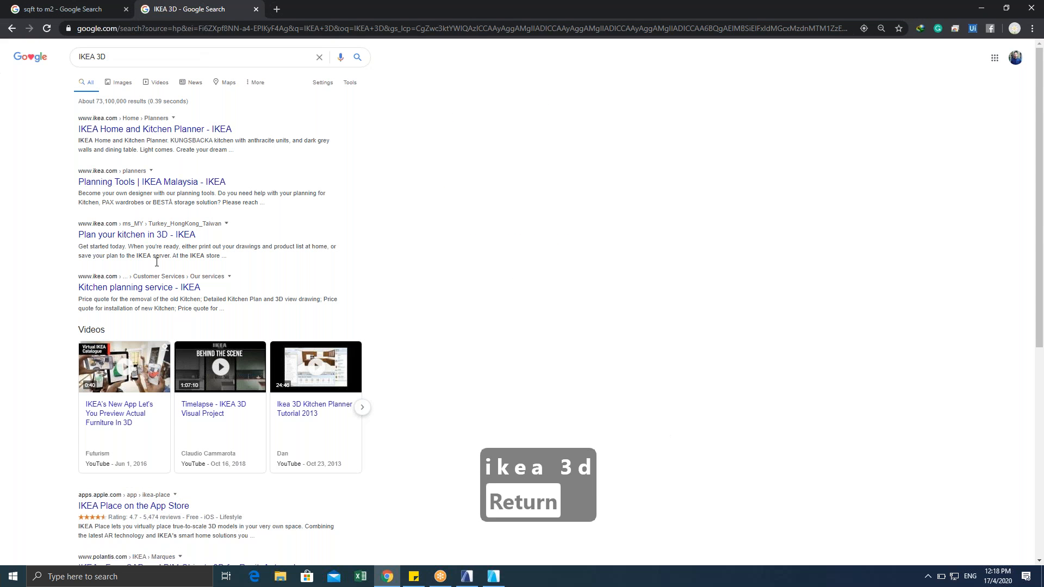
scroll(157, 261, down, 5)
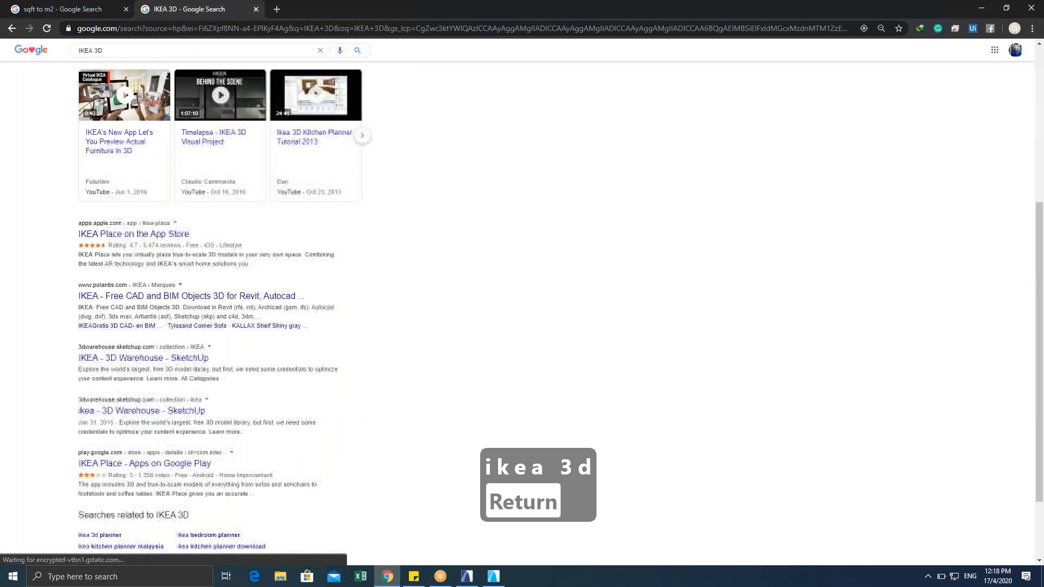
click(136, 305)
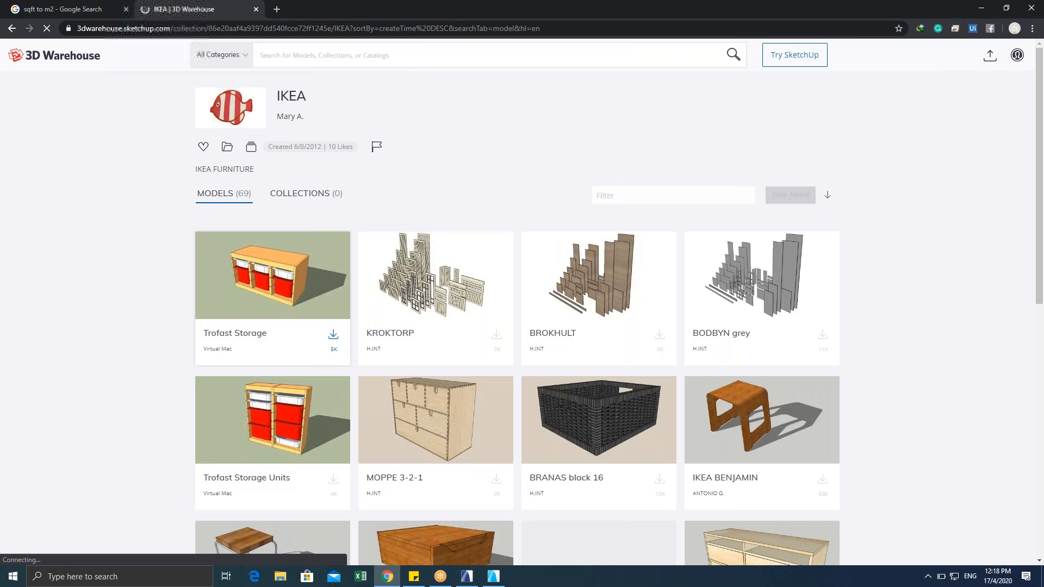
Step: Browse the furniture models in the IKEA collection and return to its beginning
scroll(496, 339, down, 8)
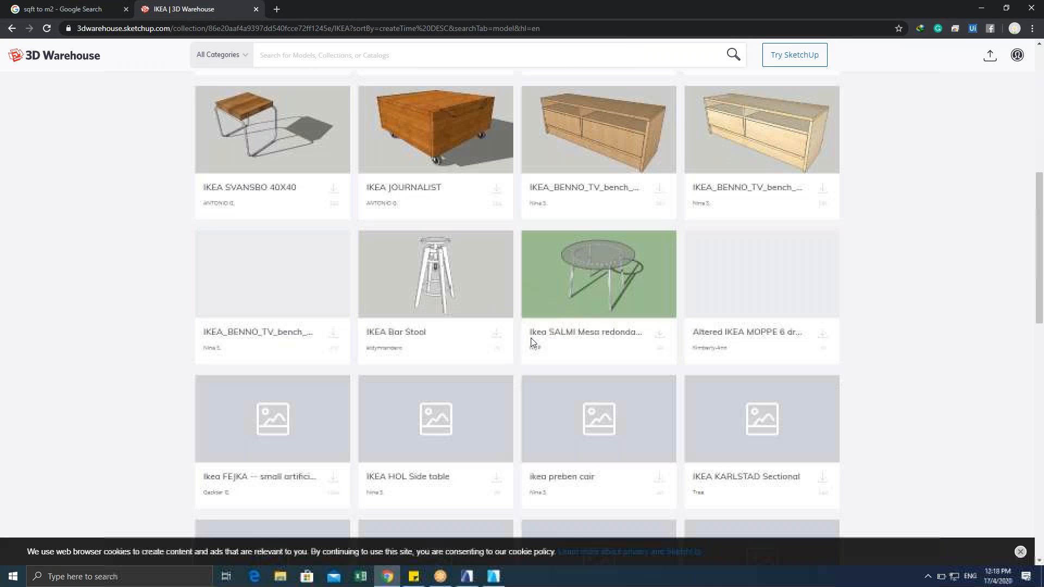
scroll(531, 340, down, 5)
scroll(489, 294, up, 7)
scroll(440, 272, up, 3)
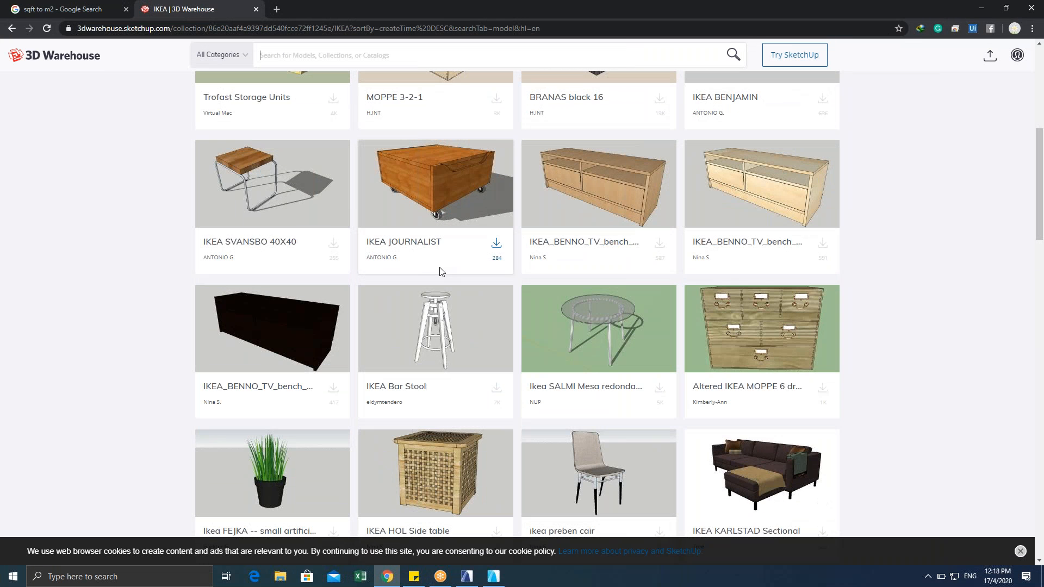
scroll(439, 269, up, 7)
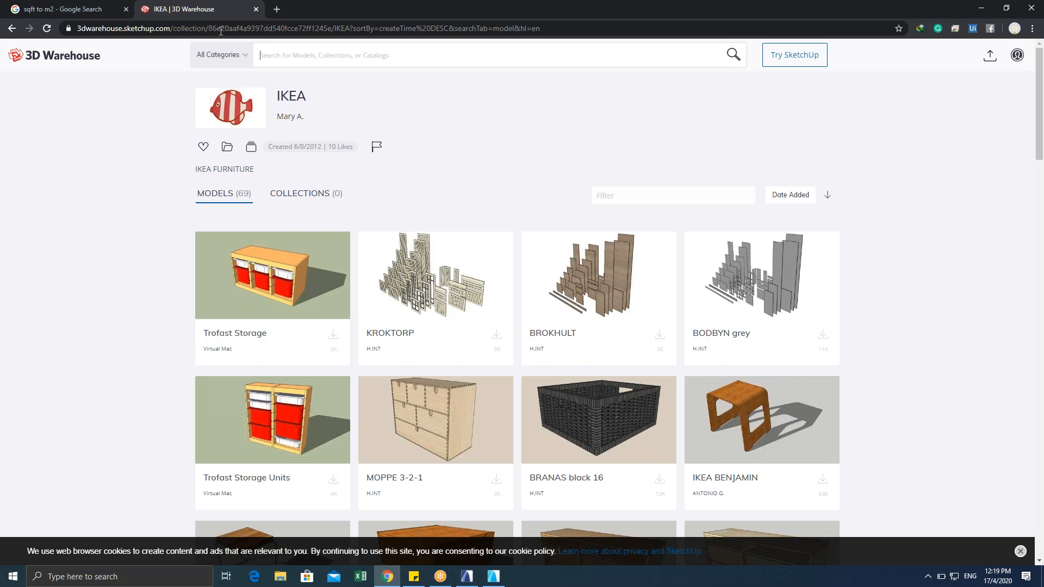
Step: Search Google for roca malaysia and open the Roca Malaysia website
click(308, 29)
text(google)
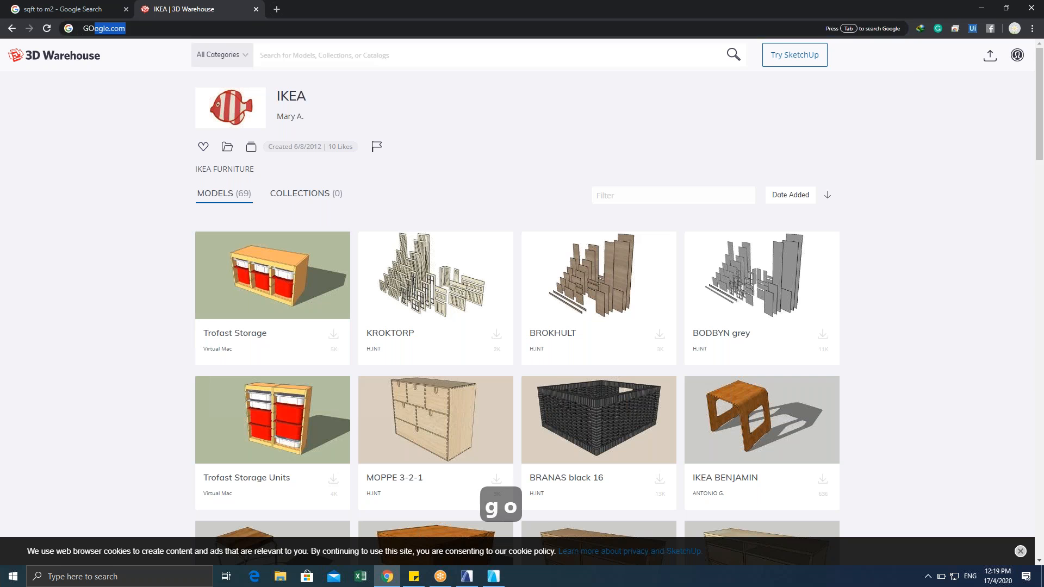
key(Return)
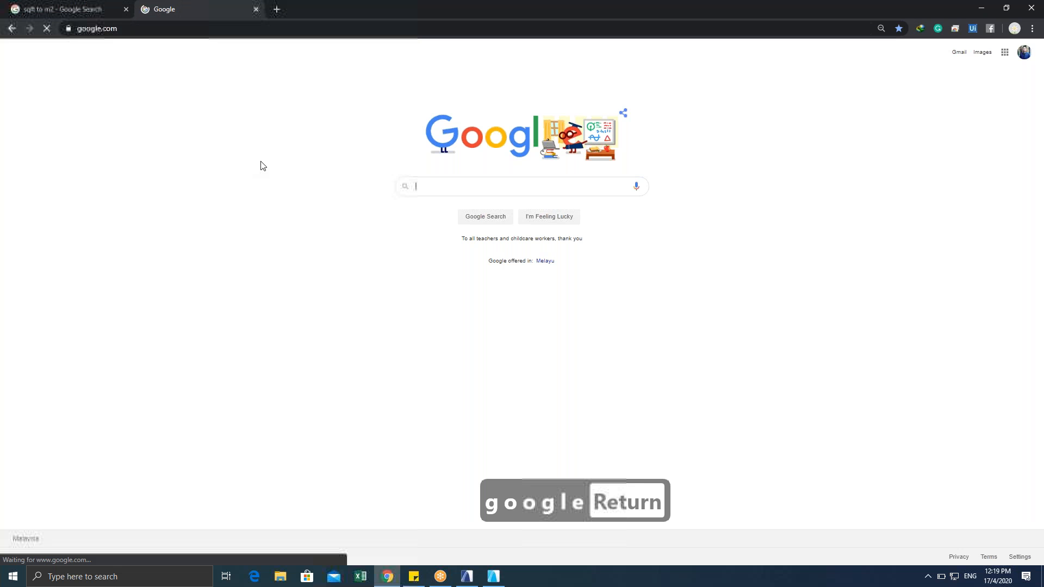
text(ROCA)
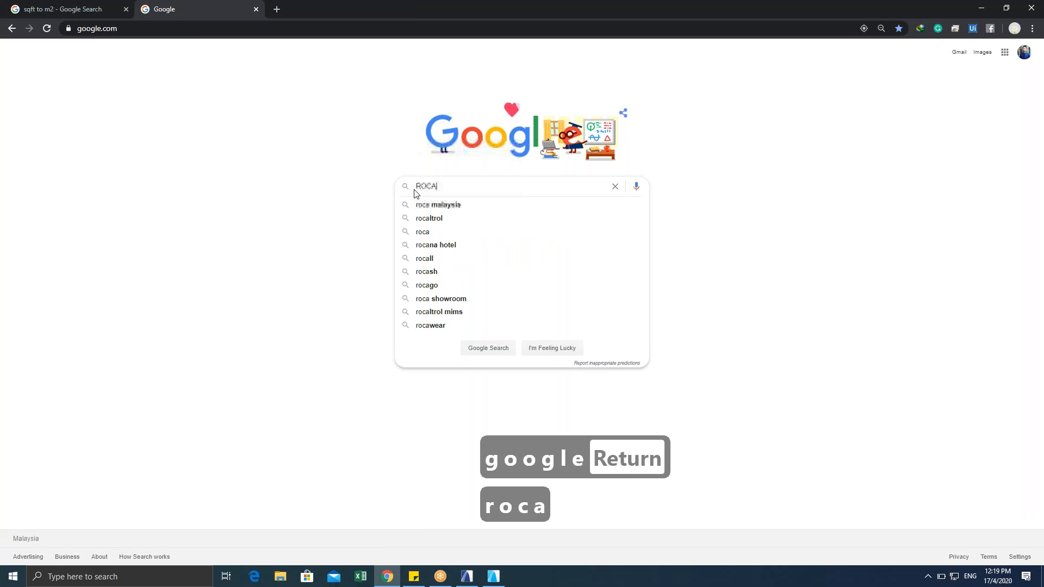
click(439, 206)
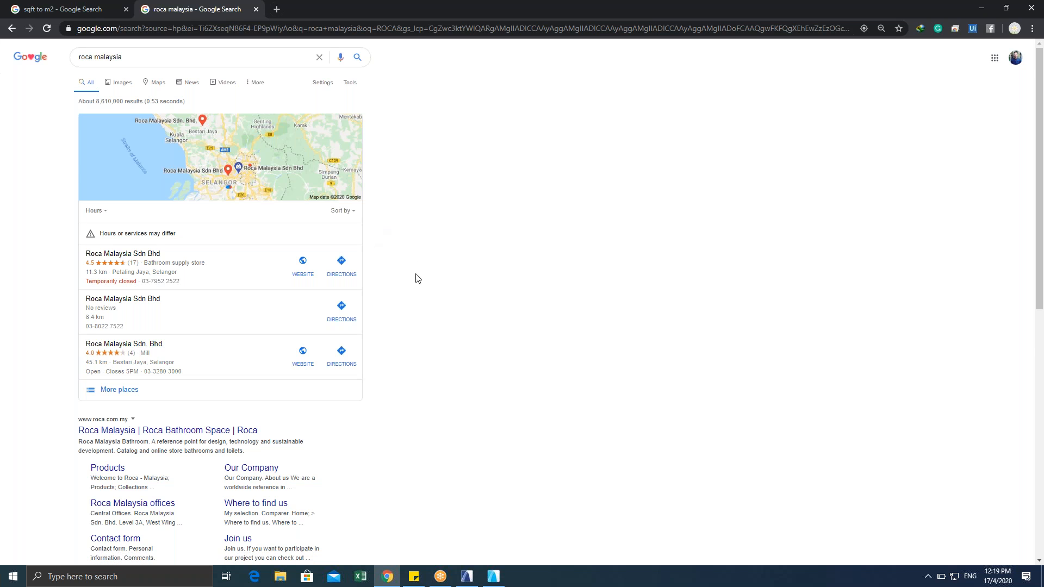
scroll(415, 286, down, 1)
scroll(416, 286, down, 3)
click(191, 269)
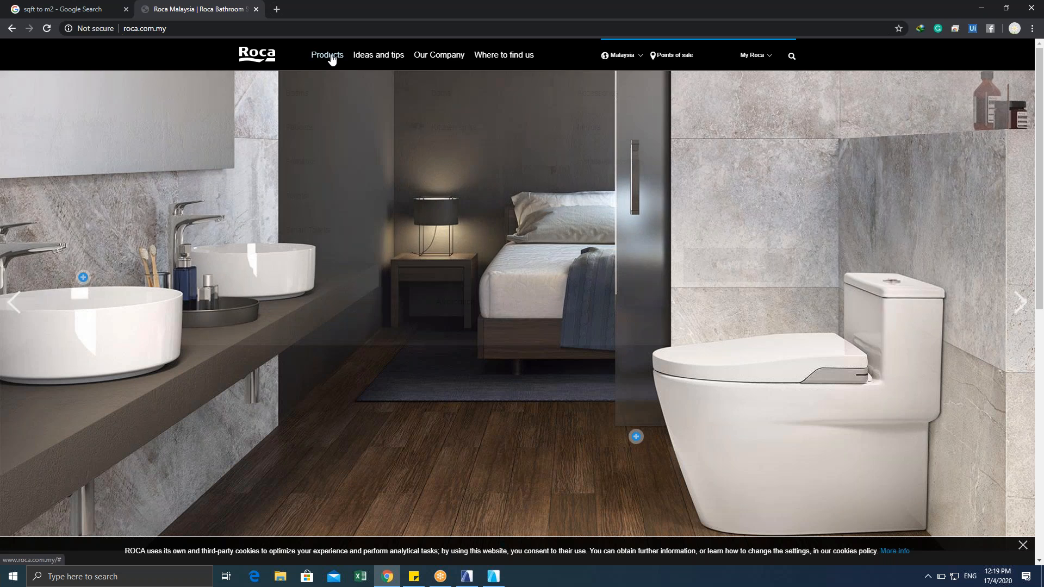
Step: Open the Baths category of Roca's product catalogue
click(330, 56)
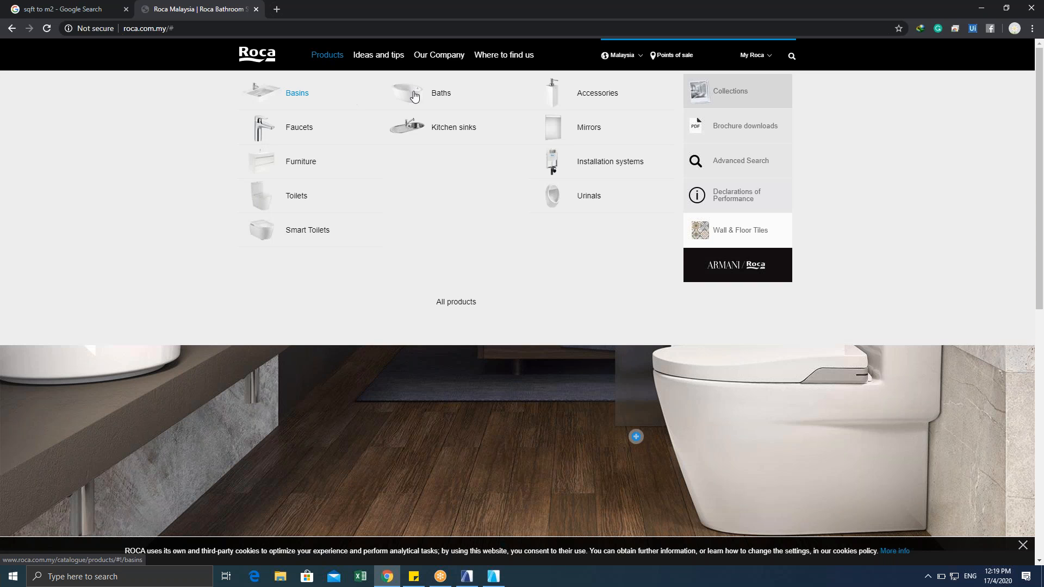
click(444, 98)
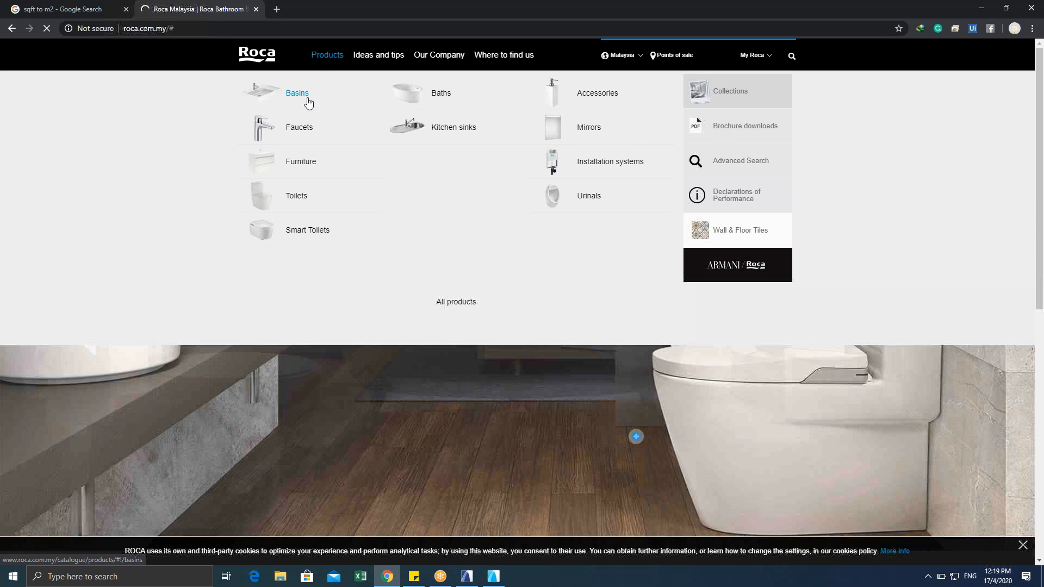
click(439, 96)
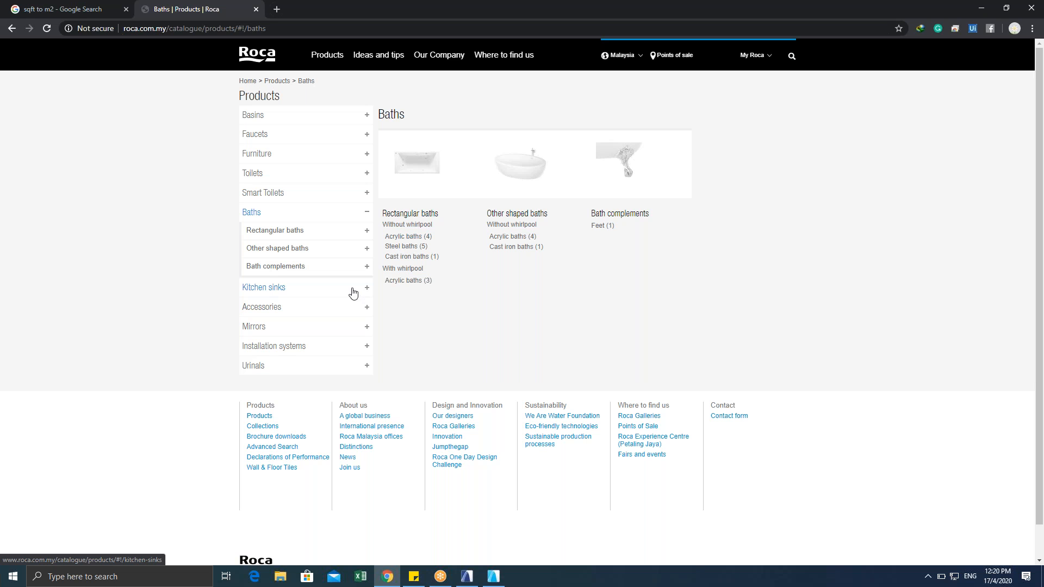
Step: Open the acrylic baths without whirlpool under Other shaped baths and copy the page's address
click(508, 237)
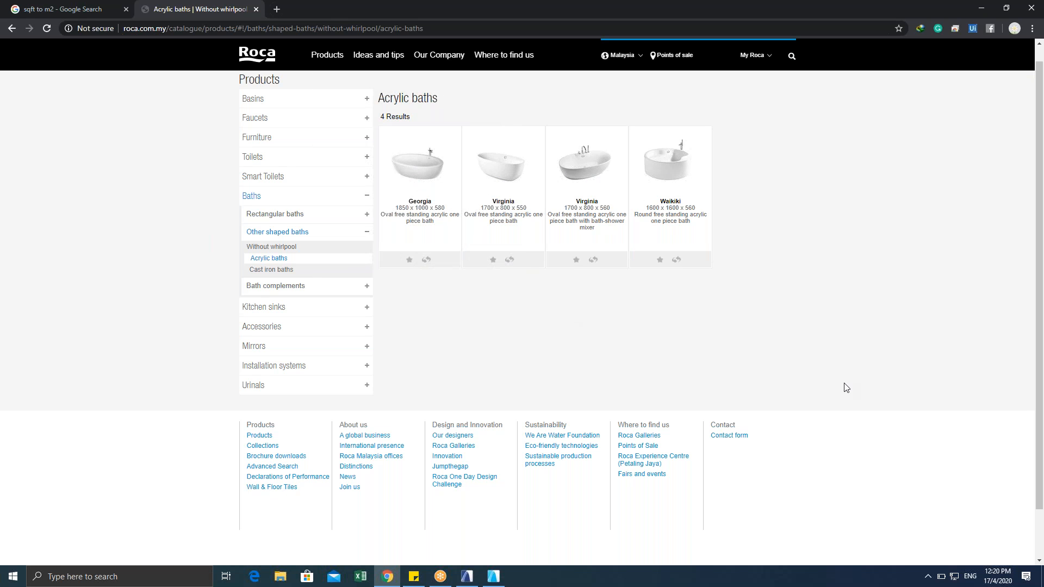
key(ctrl+c)
click(233, 28)
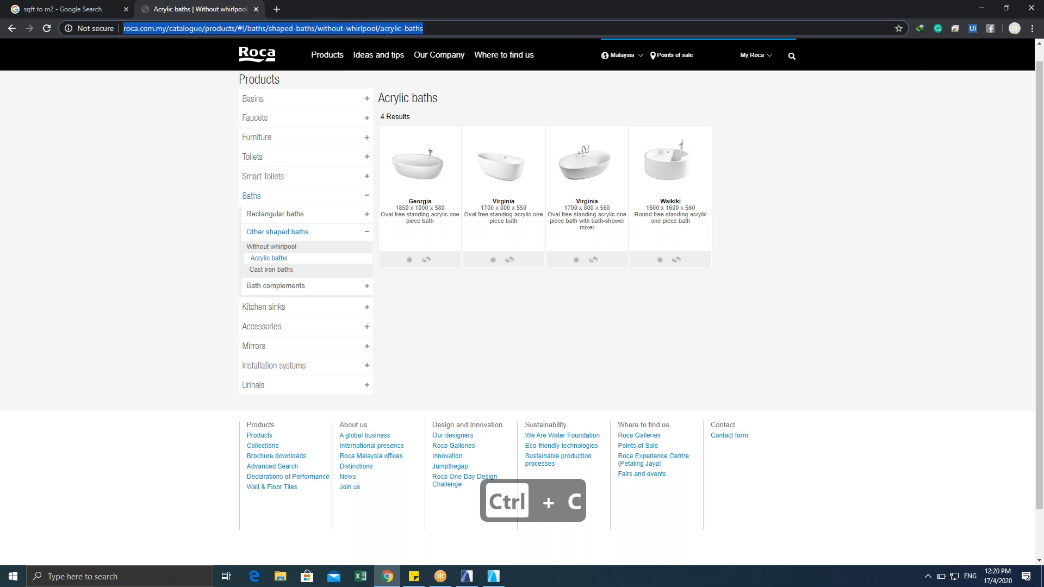
Step: Load bimarium.com and search its object library for ROCA
key(ctrl+v)
key(Return)
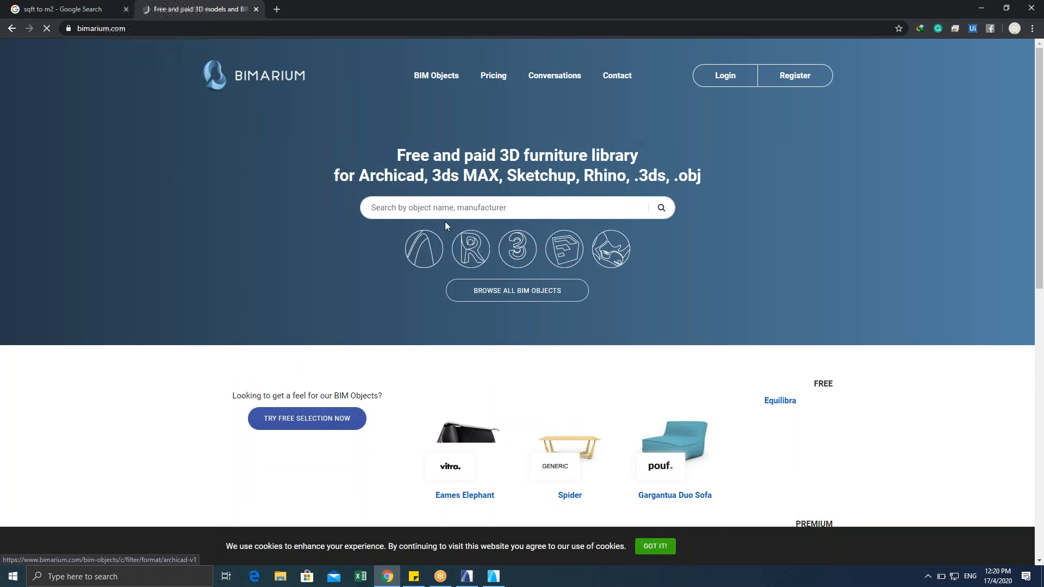
click(462, 210)
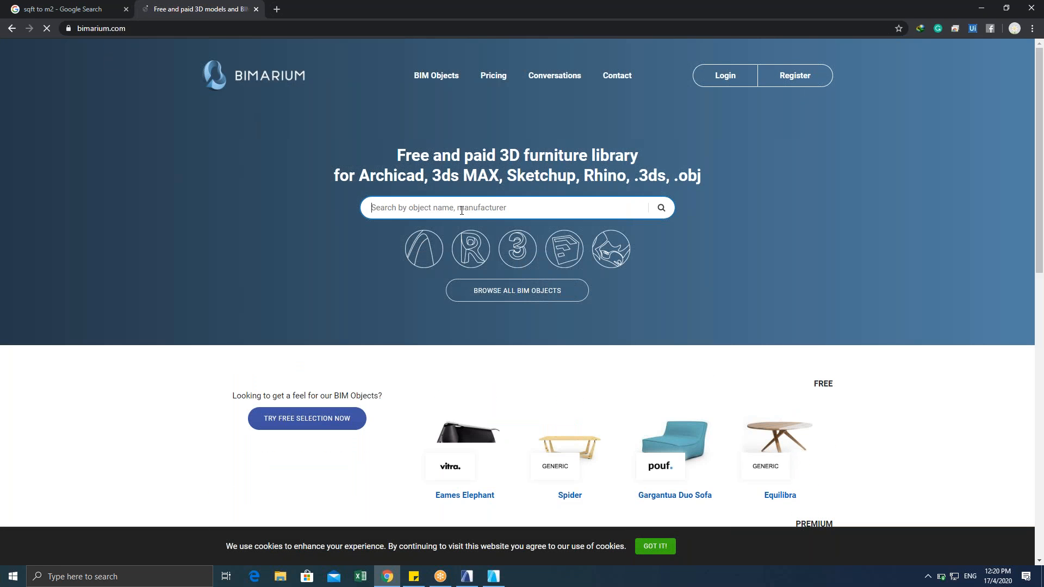
text(ROCA)
key(Return)
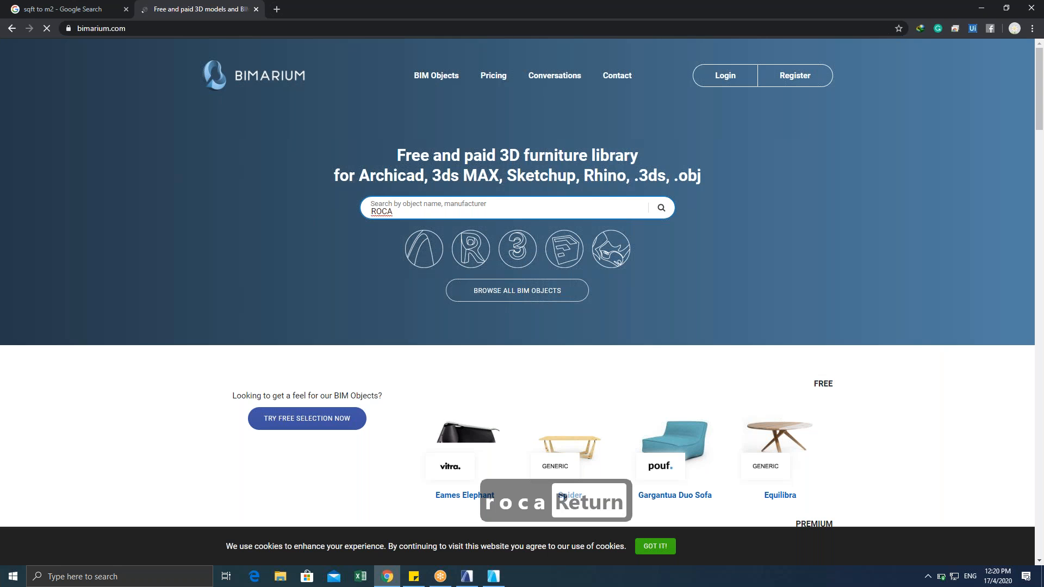
scroll(533, 318, down, 8)
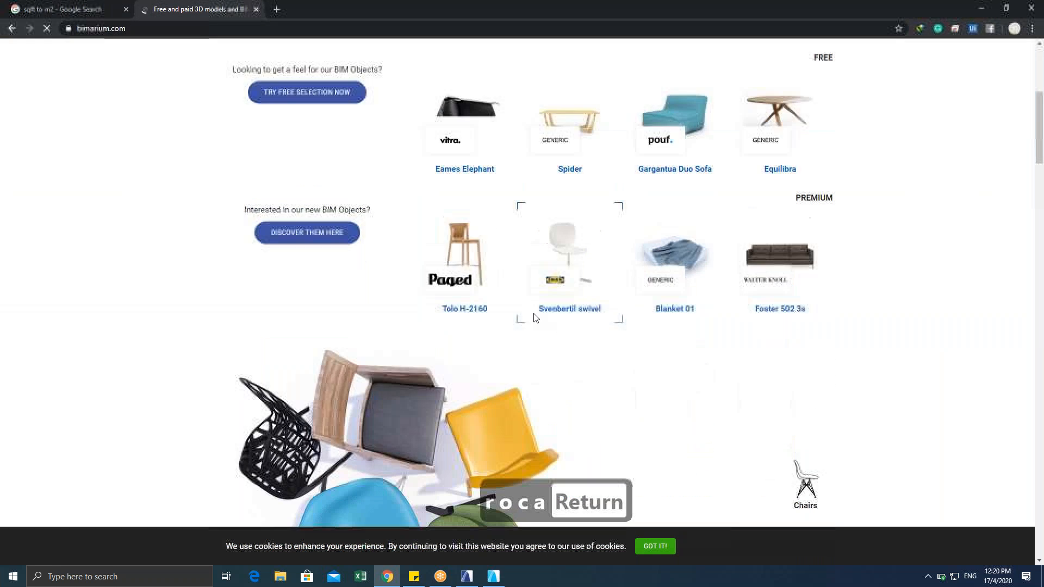
scroll(533, 318, up, 8)
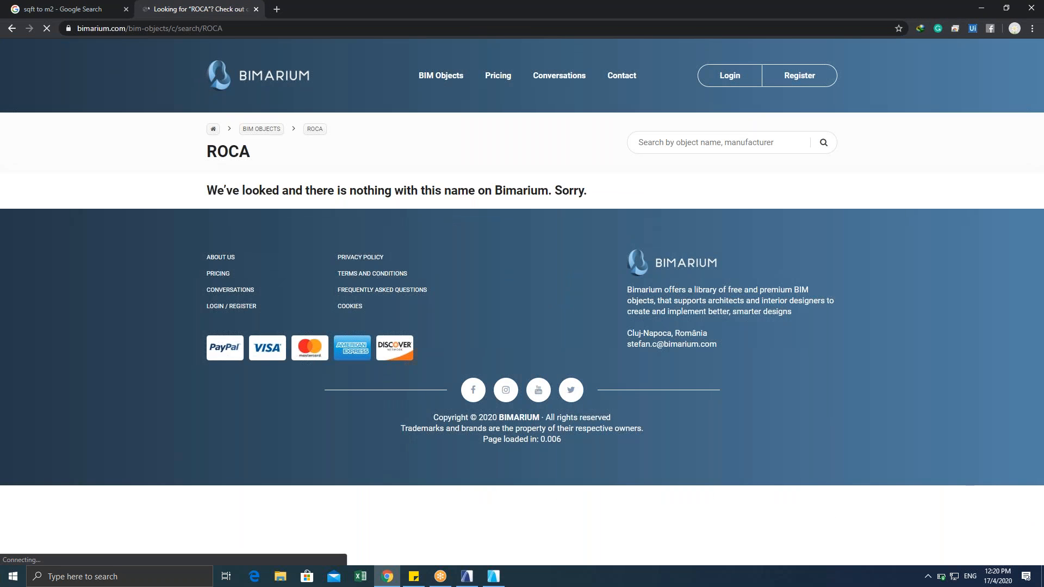
Step: Browse all of Bimarium's BIM objects and open the Mags Soft 3s C1 sofa by Hay to examine its details
click(273, 130)
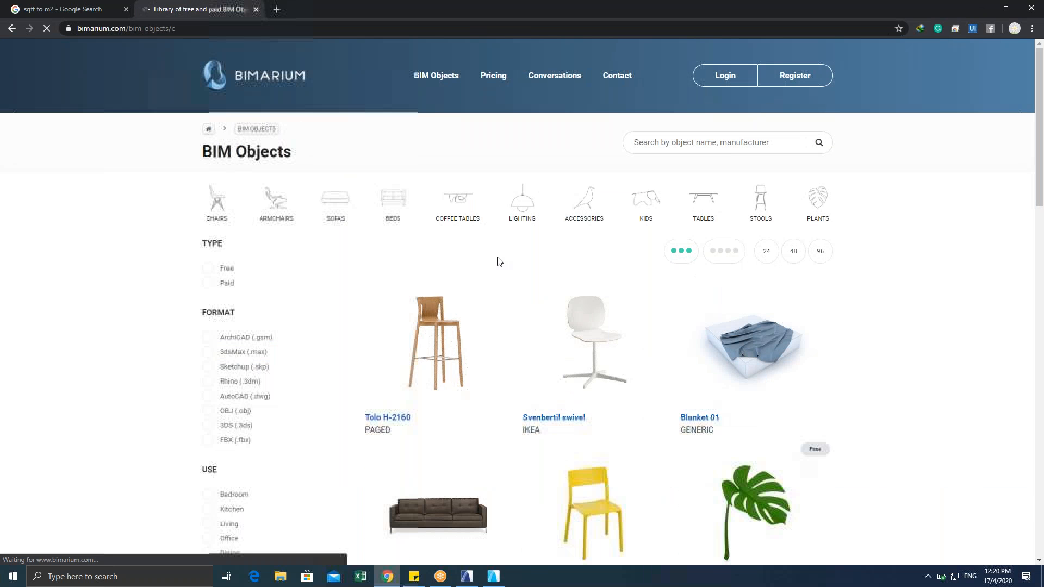
scroll(509, 321, down, 10)
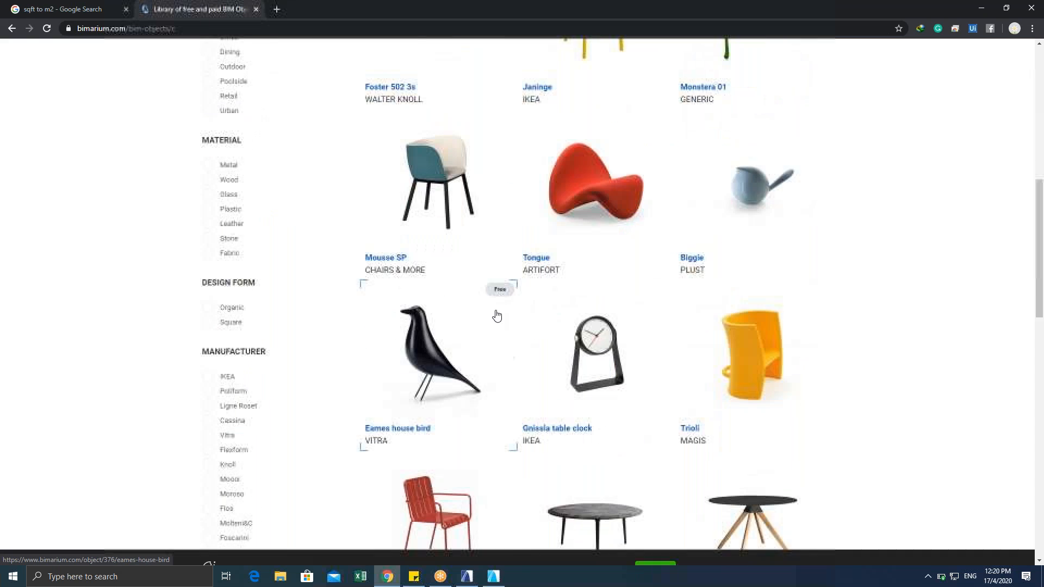
scroll(565, 331, down, 5)
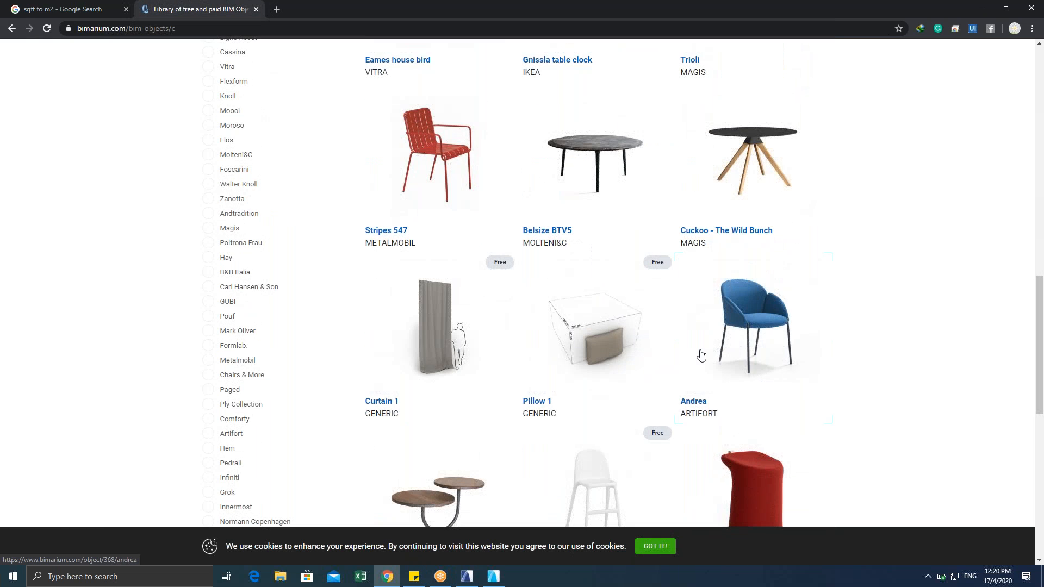
scroll(699, 356, down, 7)
click(550, 363)
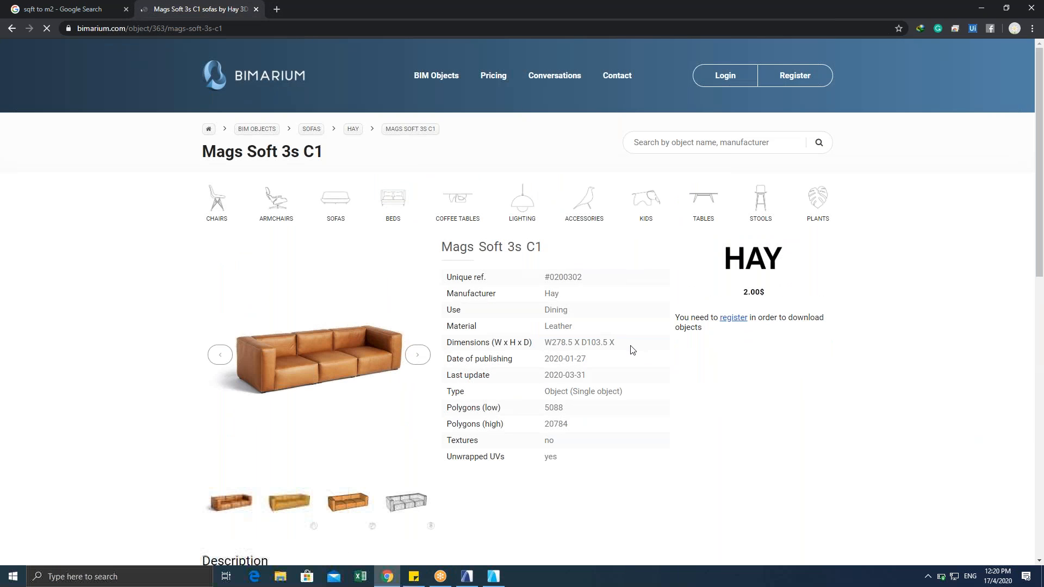
scroll(634, 347, down, 1)
scroll(634, 351, down, 2)
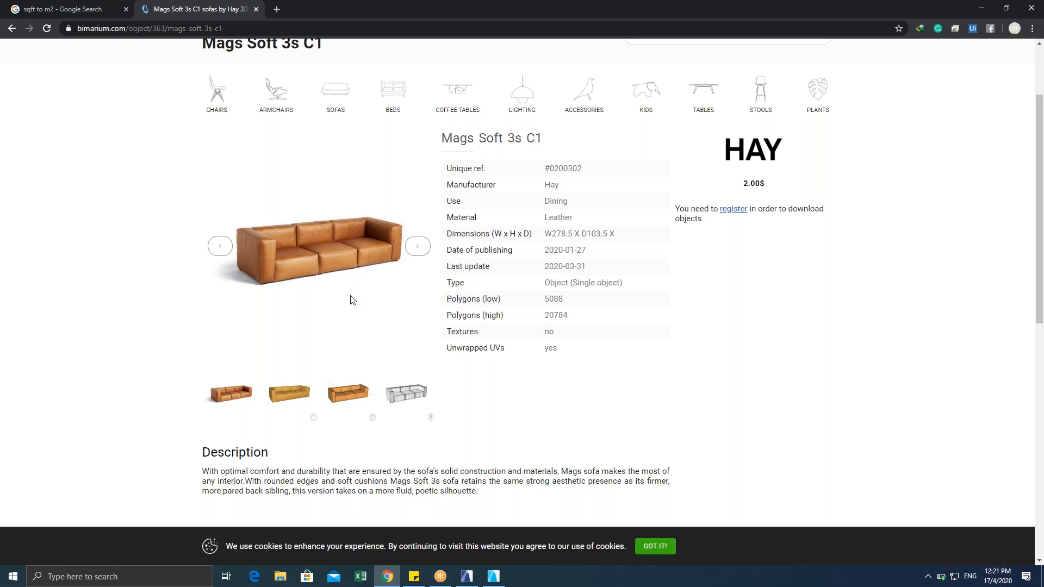
Step: Switch to ARCHICAD 23, and in File Explorer look through the Desktop folders testing file and Test ECG Activation
click(468, 577)
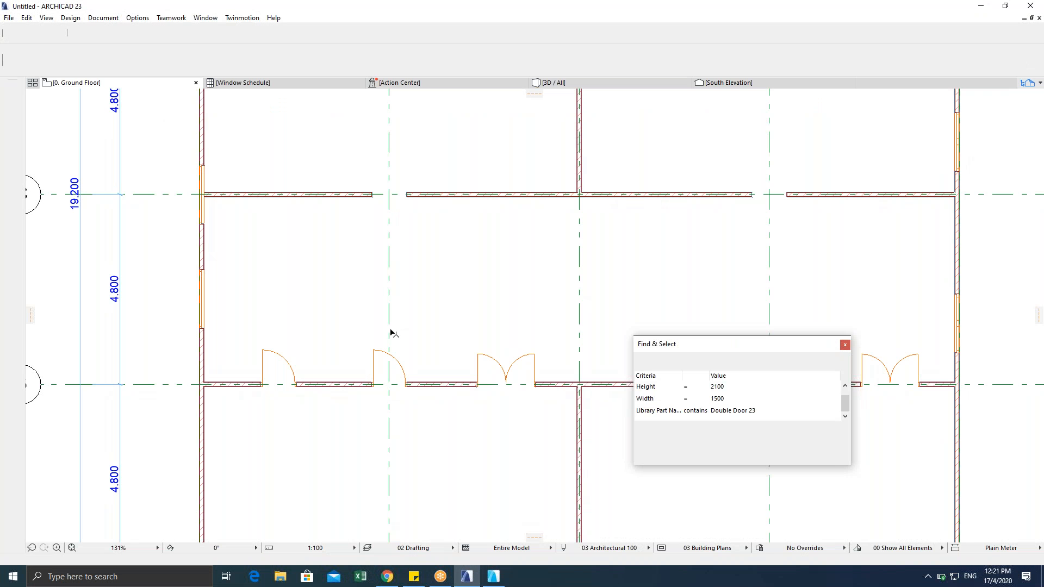
scroll(383, 331, down, 5)
scroll(382, 333, down, 3)
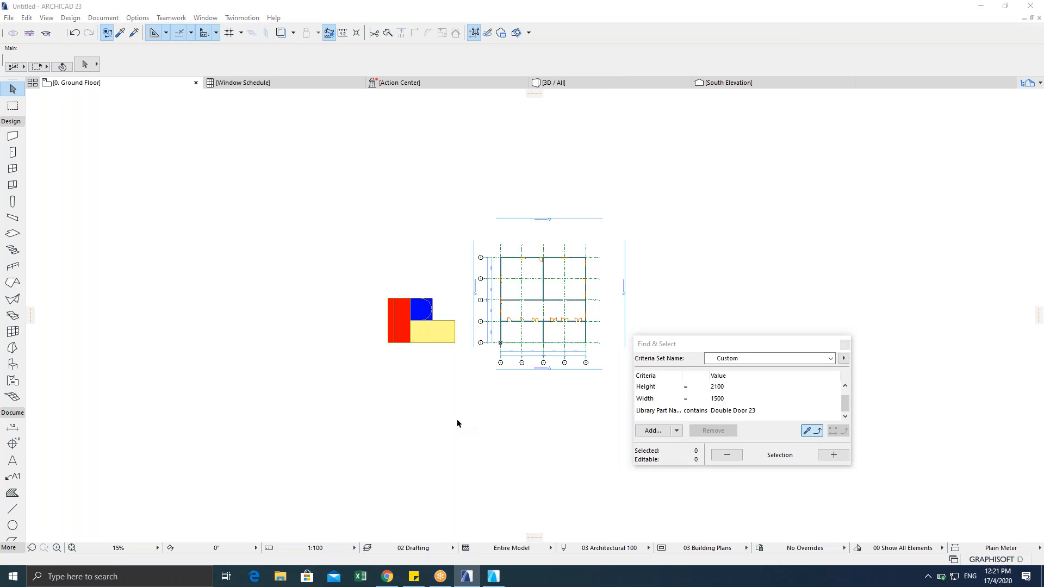
key(super+e)
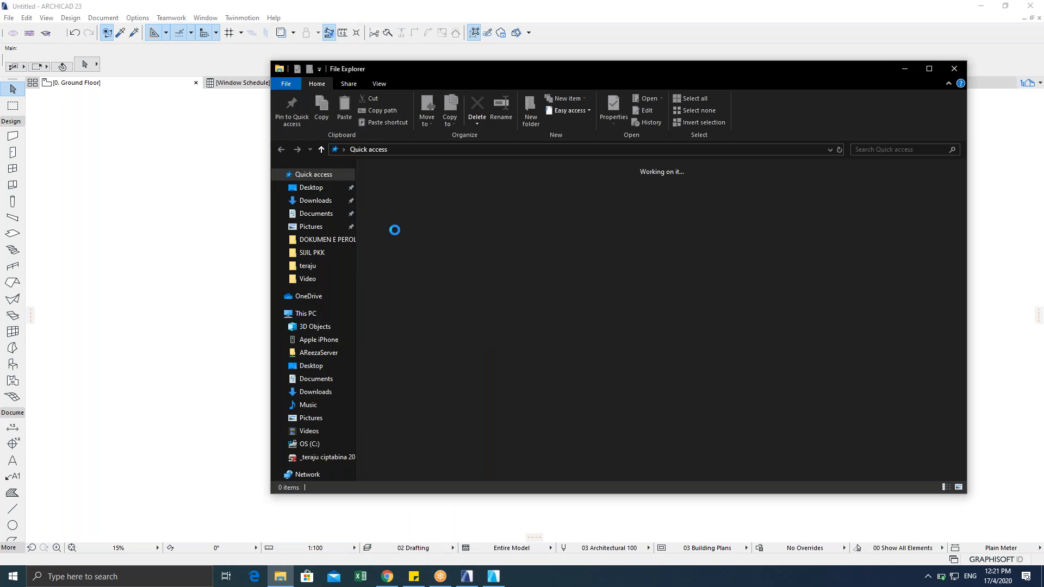
click(311, 187)
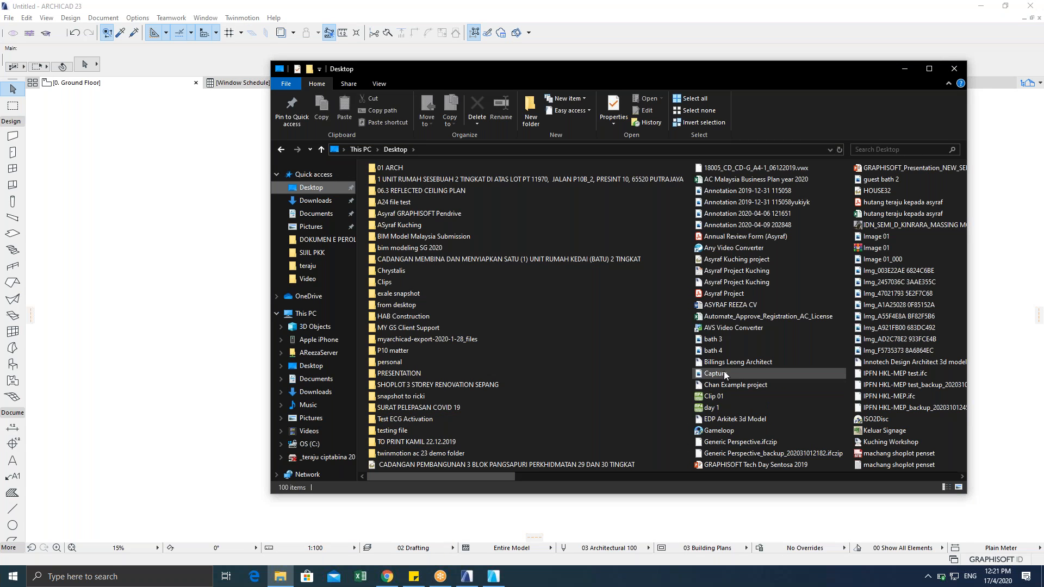
double_click(393, 431)
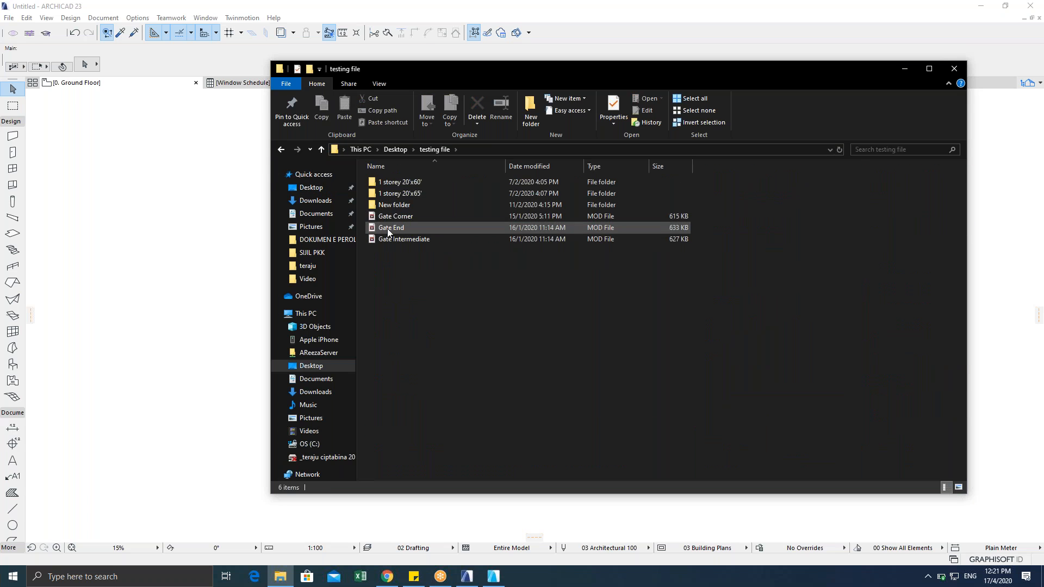
click(321, 149)
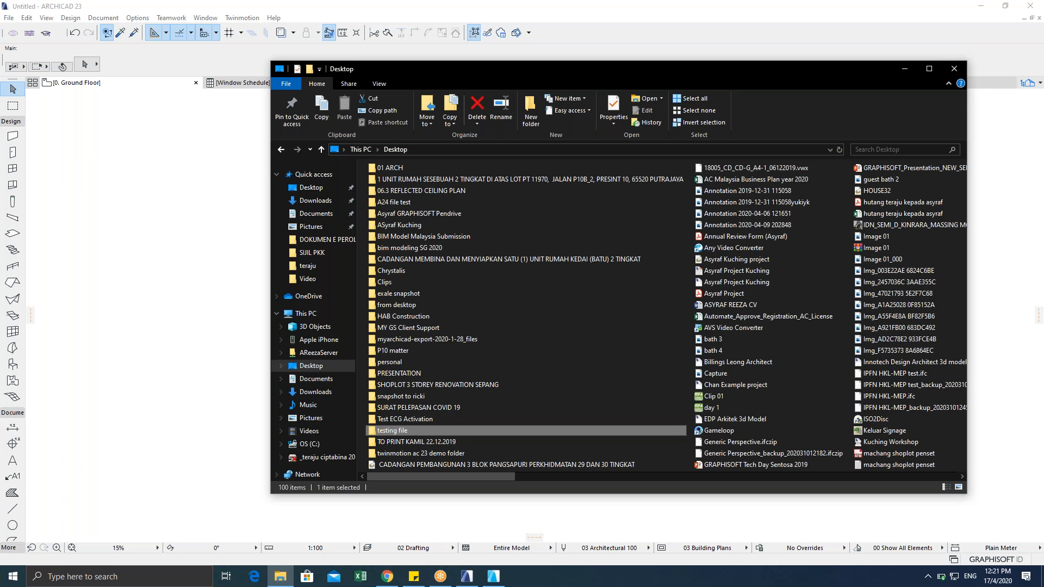
click(413, 422)
double_click(416, 420)
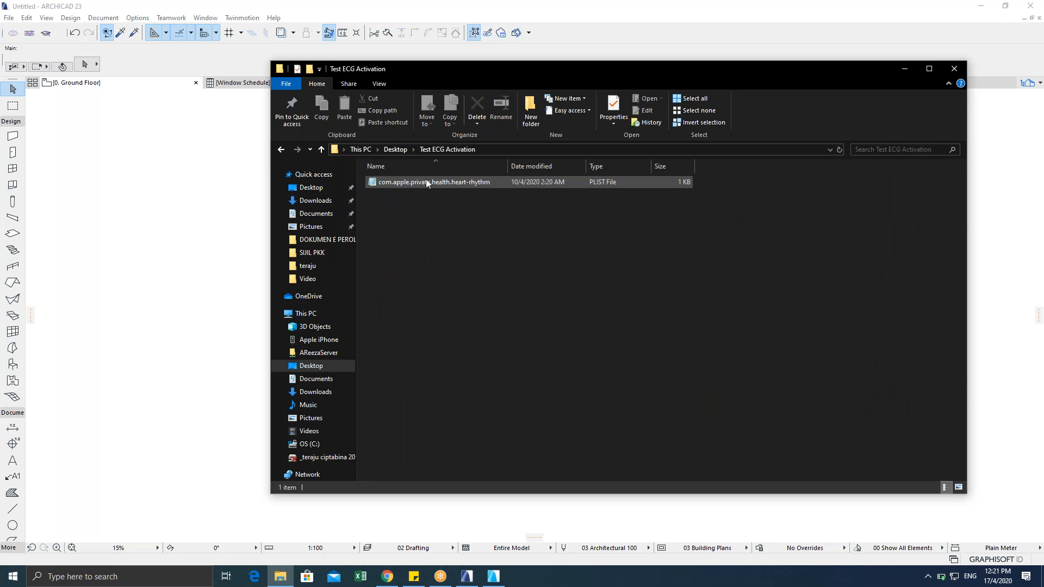
drag(465, 180, 459, 248)
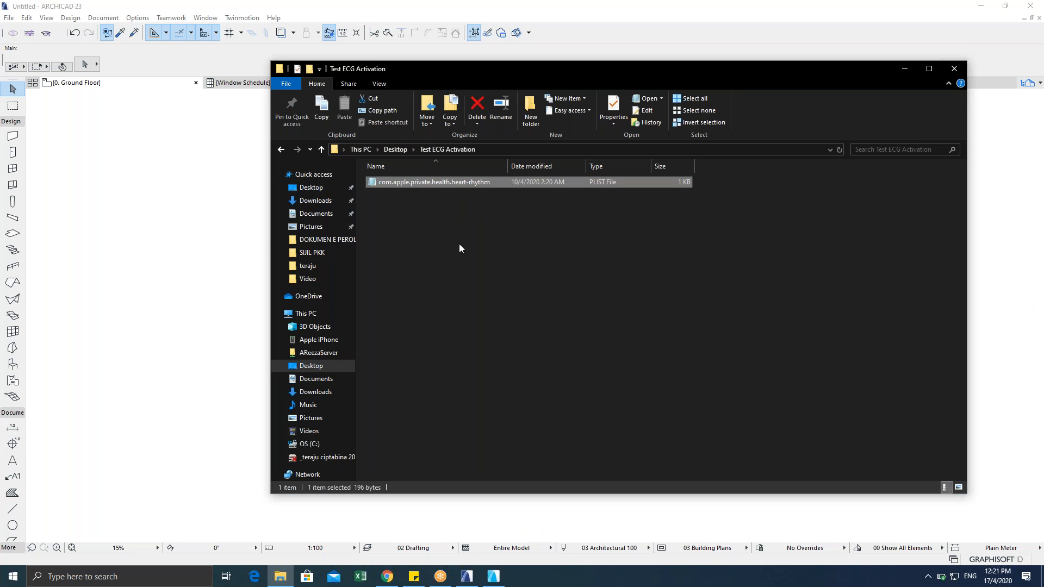
Step: Examine the Library Manager in ARCHICAD 23 and its chooser for adding a library folder or file, and cancel both dialogs
click(8, 18)
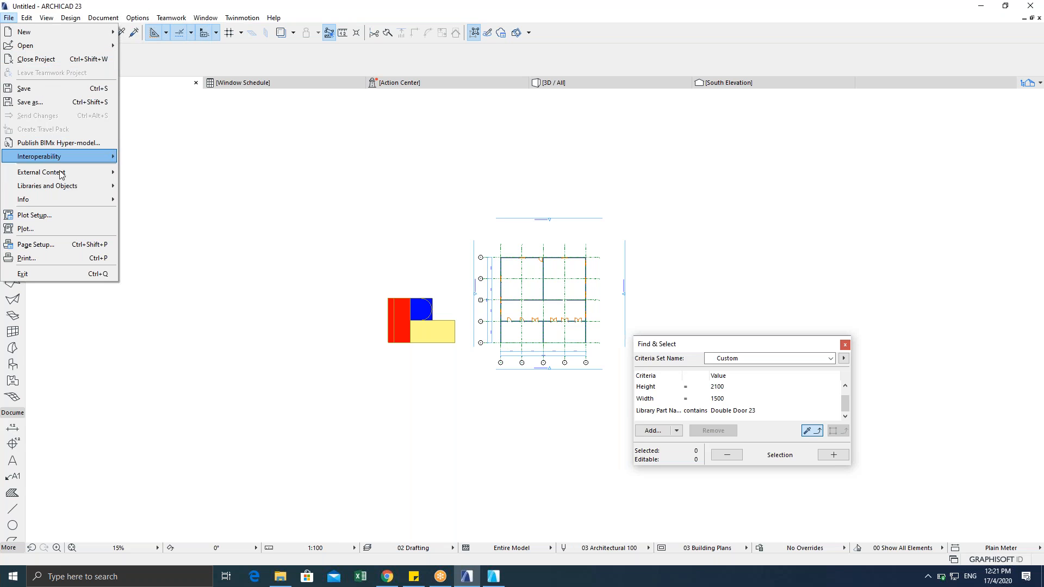
mouse_move(73, 189)
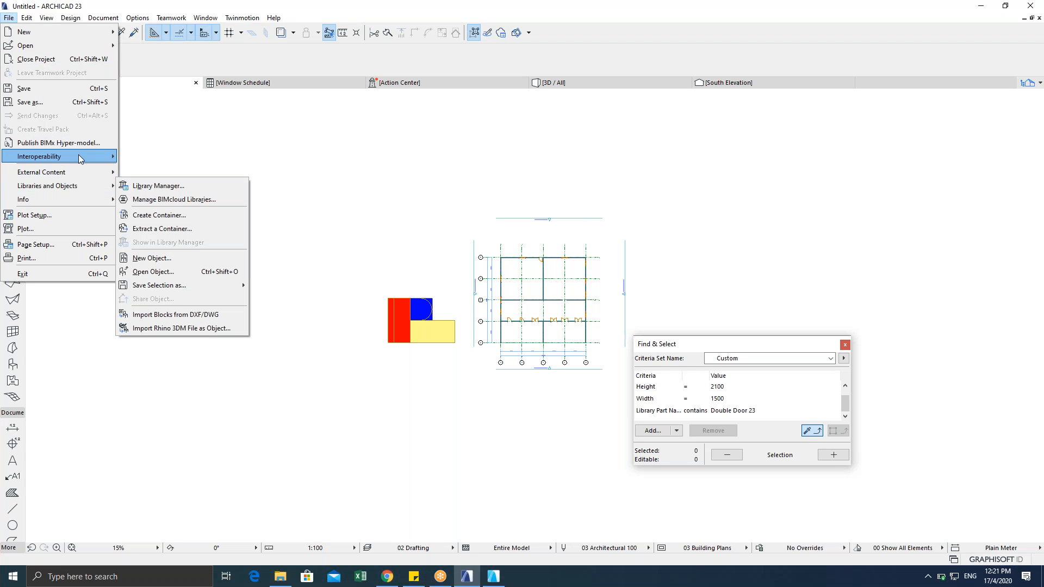
mouse_move(78, 156)
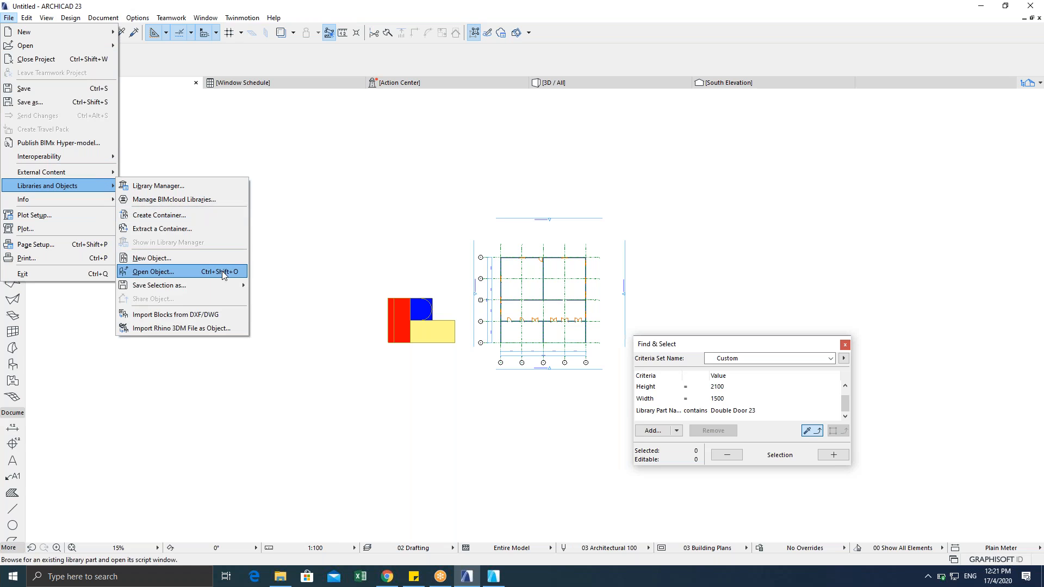
click(186, 185)
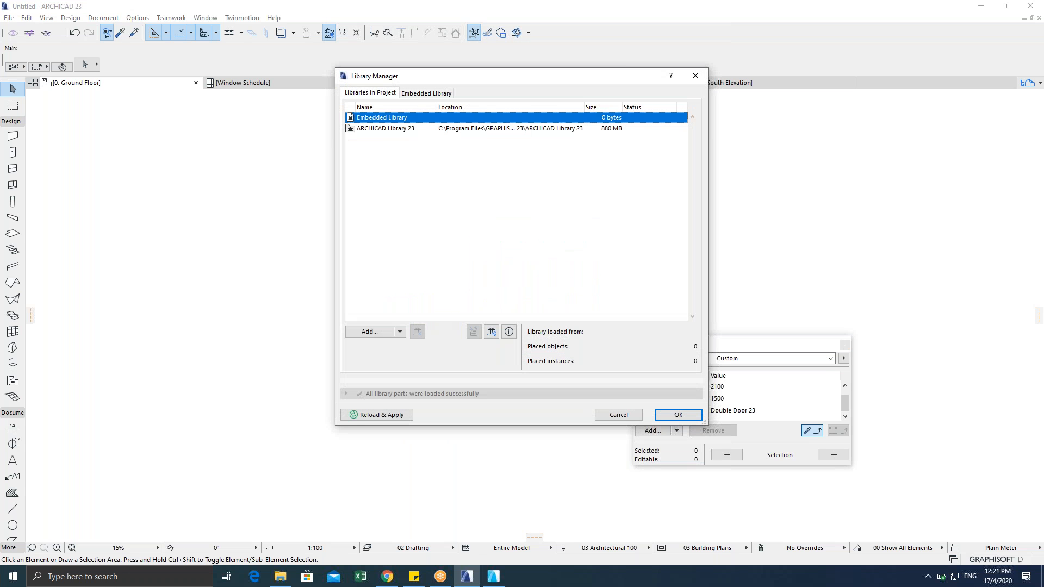
click(369, 334)
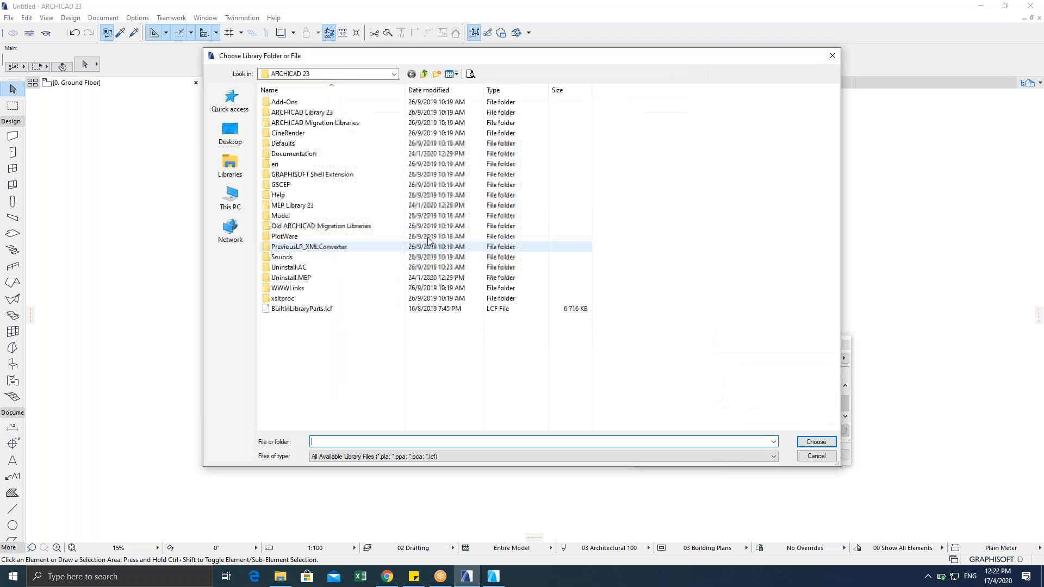
click(291, 298)
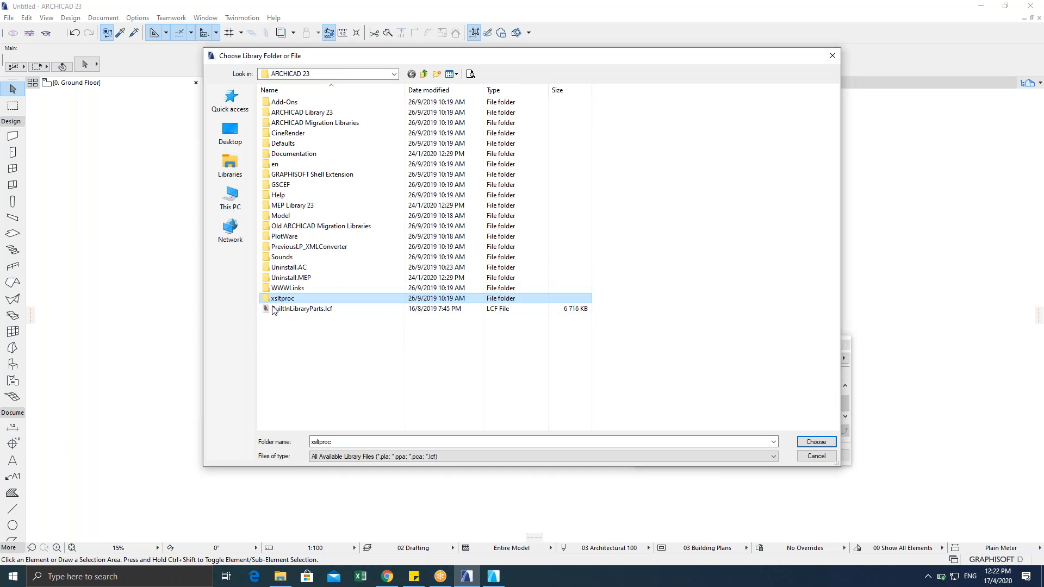
click(810, 458)
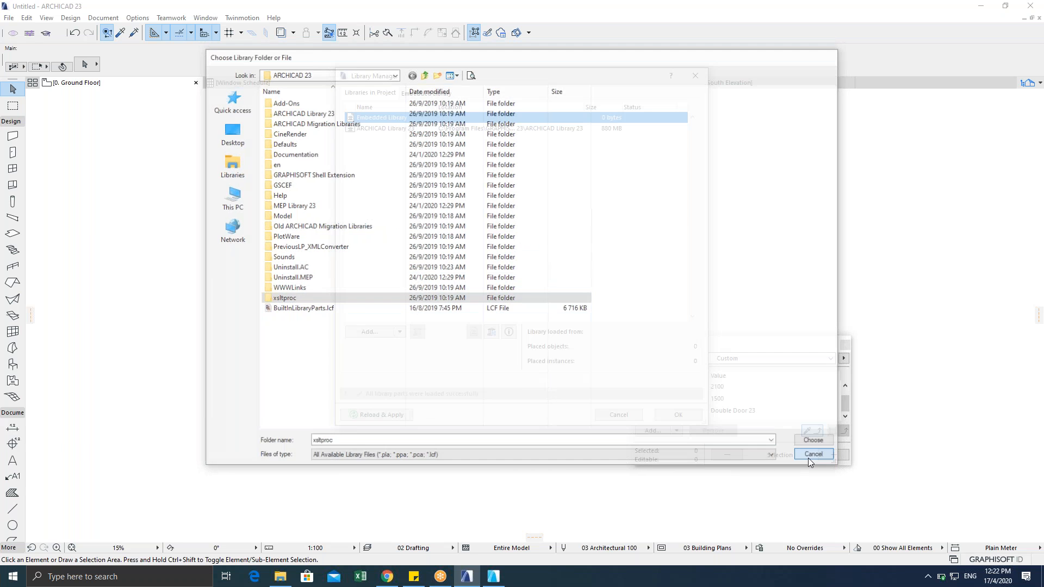
click(614, 417)
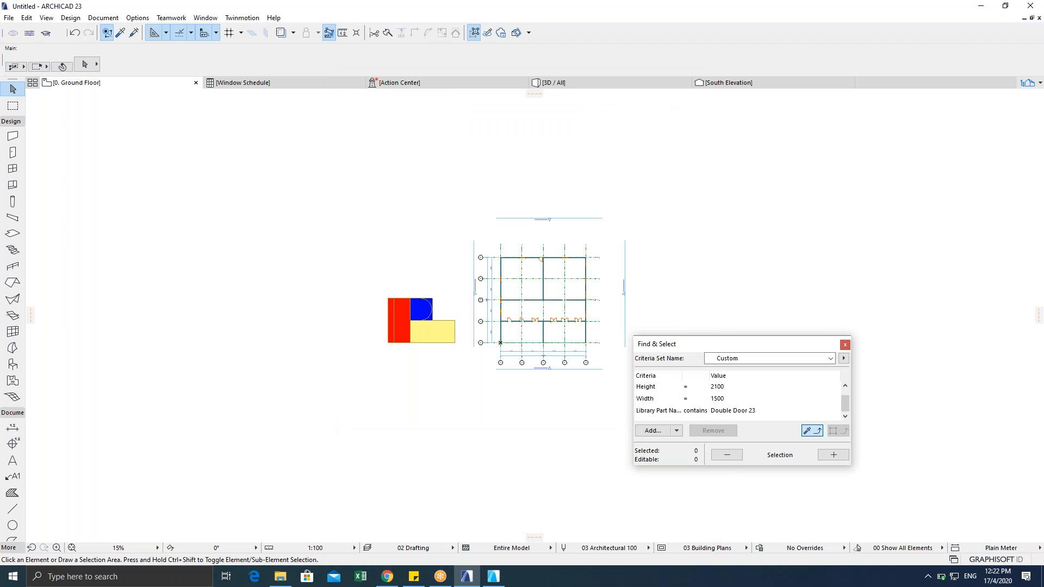
Step: Close the Chrome window with the sofa page and the Find & Select palette over ARCHICAD's ground floor plan
click(387, 576)
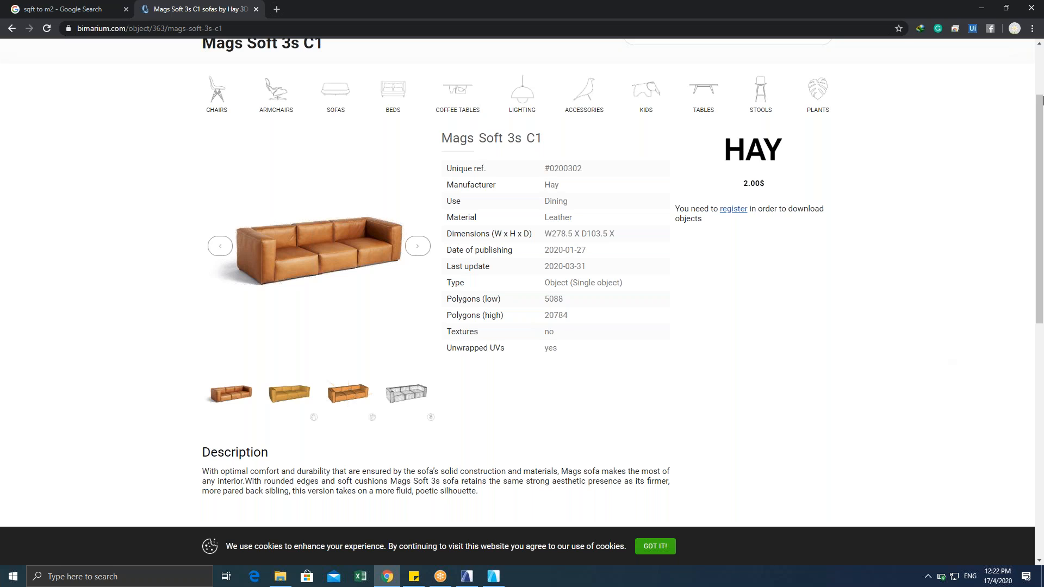
click(1032, 8)
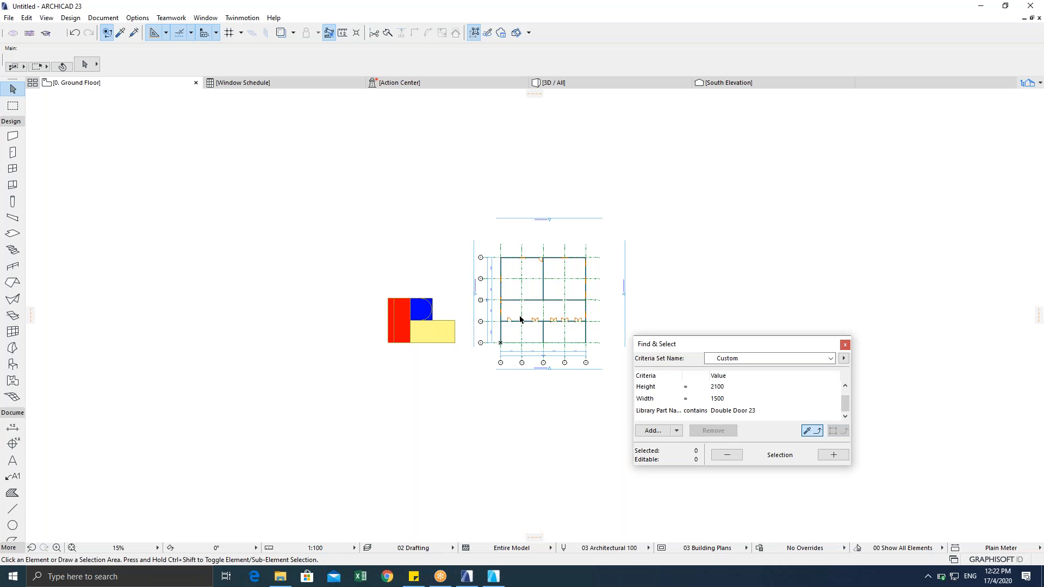
scroll(541, 299, up, 5)
scroll(431, 274, down, 2)
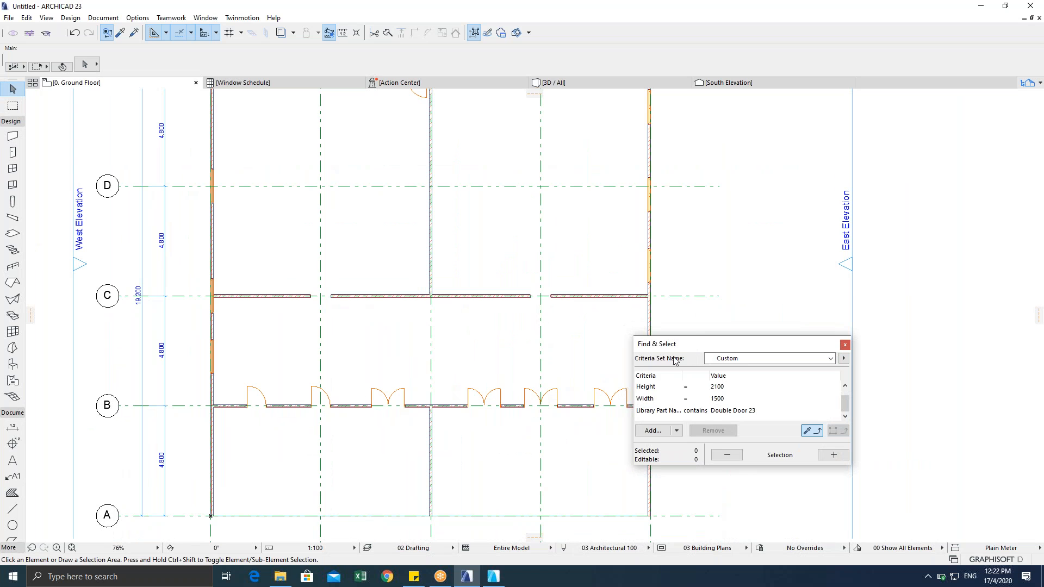
drag(718, 344, 628, 309)
click(755, 311)
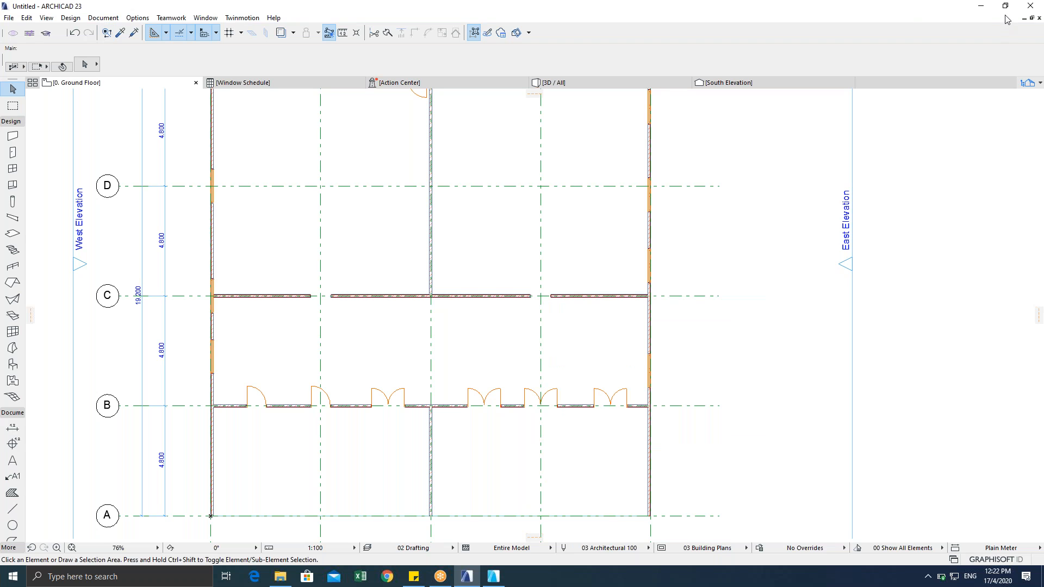
Step: Close the untitled ARCHICAD 23 project and the File Explorer window to return to the bungalow's 3D model
click(1032, 9)
click(489, 219)
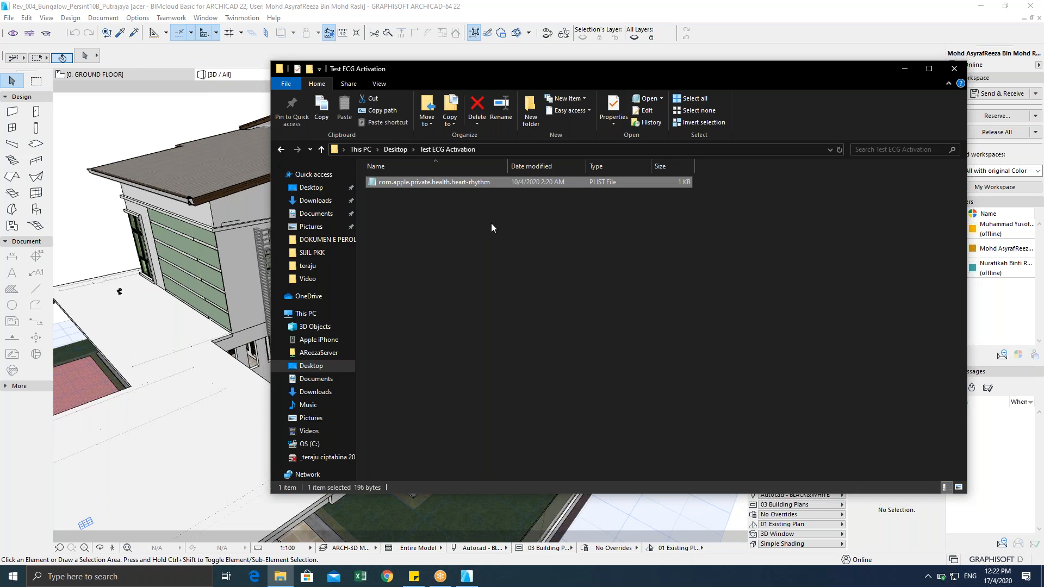
drag(582, 71, 388, 135)
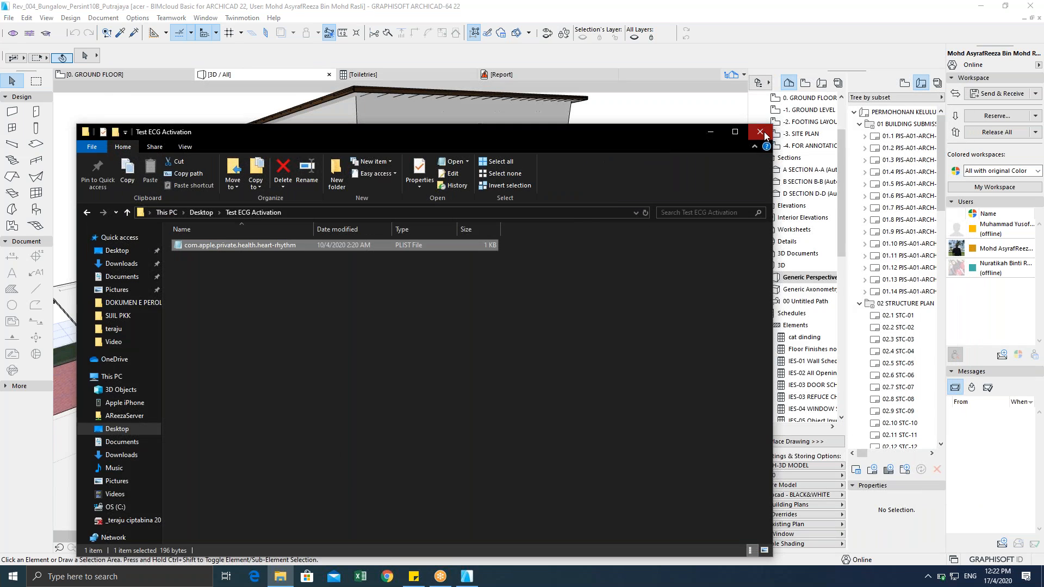
click(760, 133)
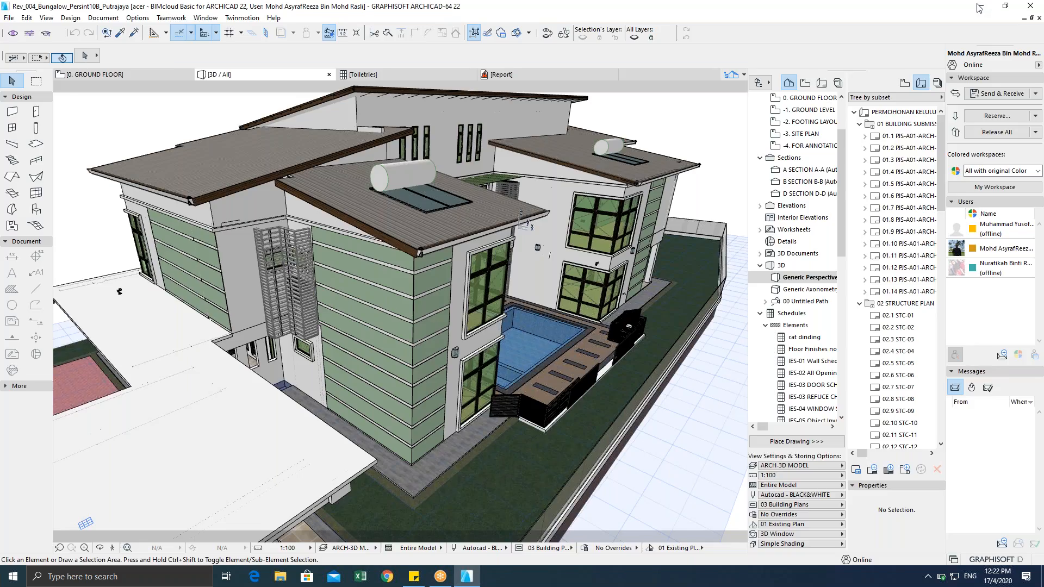
Step: Restore down and minimize the ARCHICAD window with the bungalow project to reveal the Windows desktop
click(1005, 6)
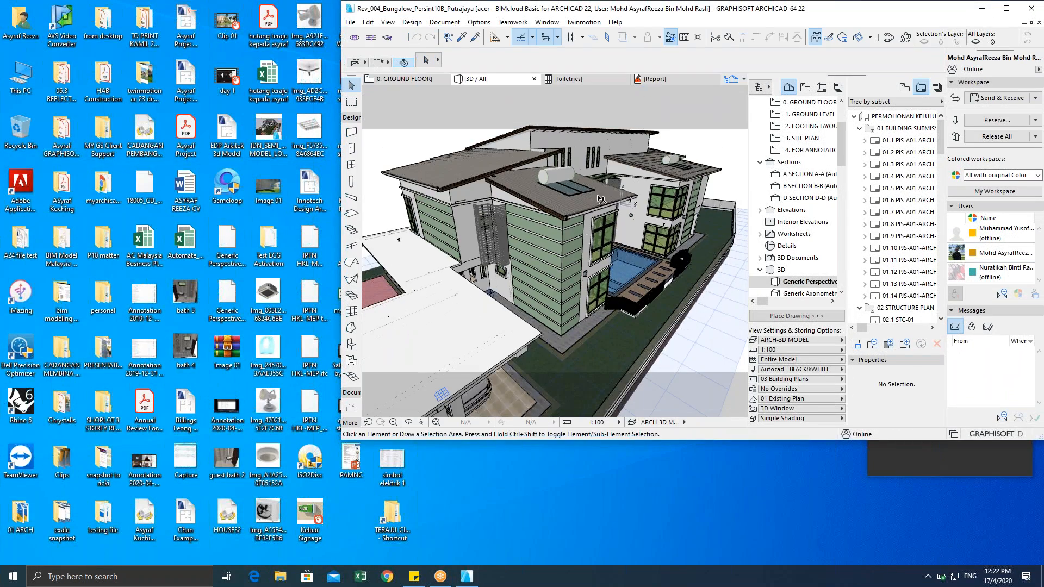
key(super+Down)
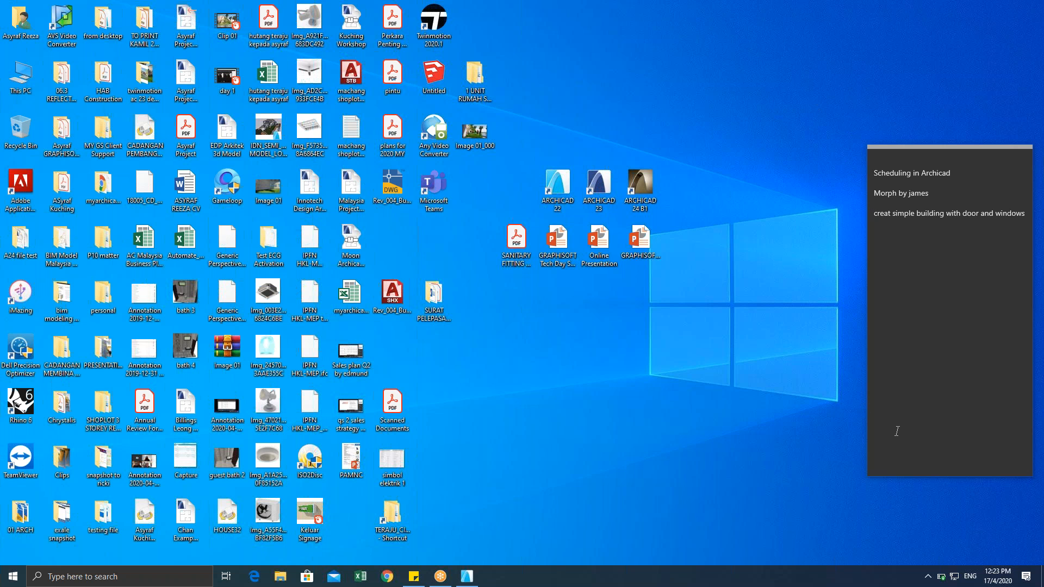
text(bye2)
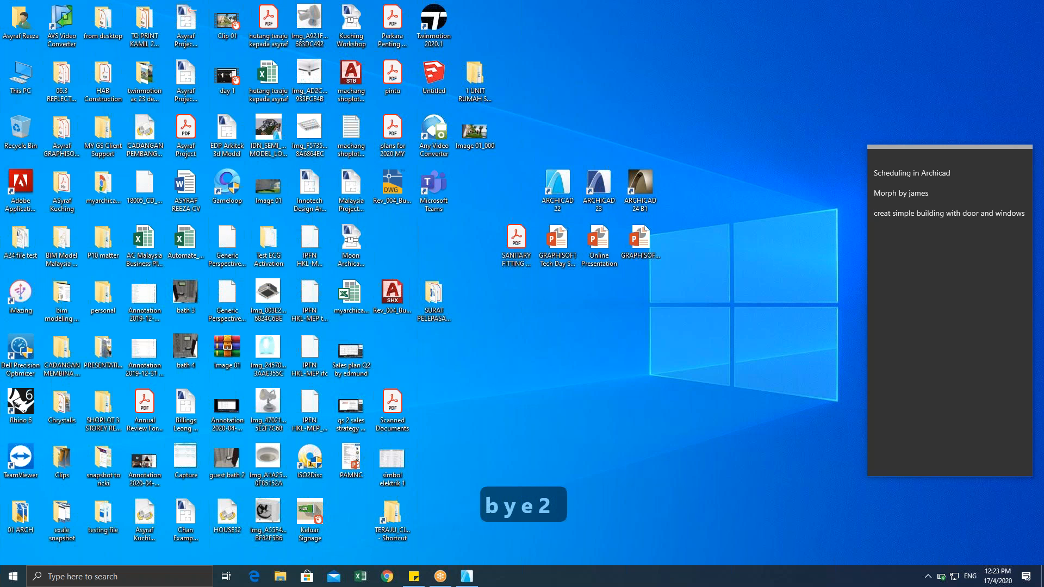
text( guys)
key(Return)
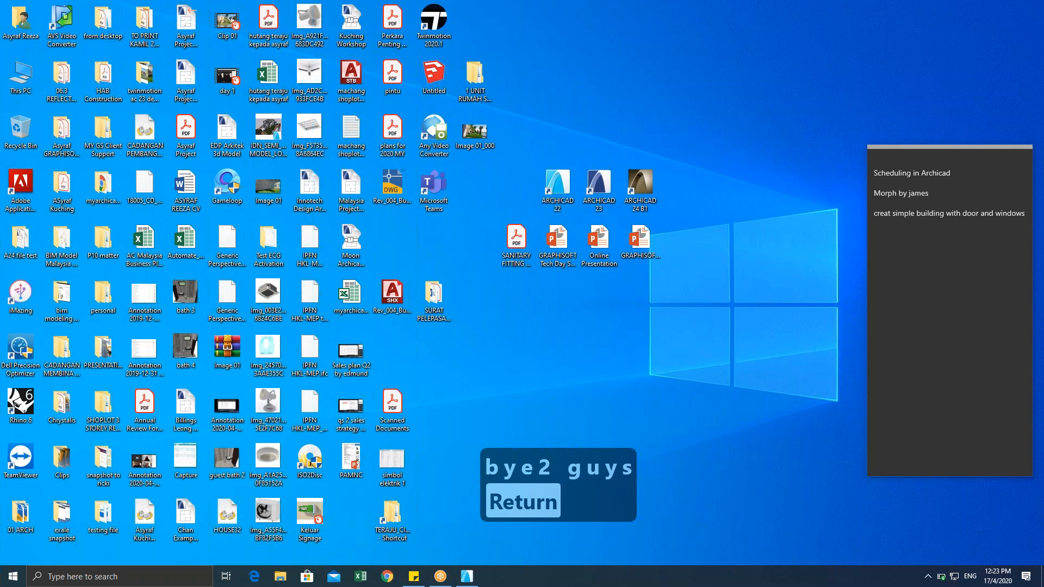
key(Caps_Lock)
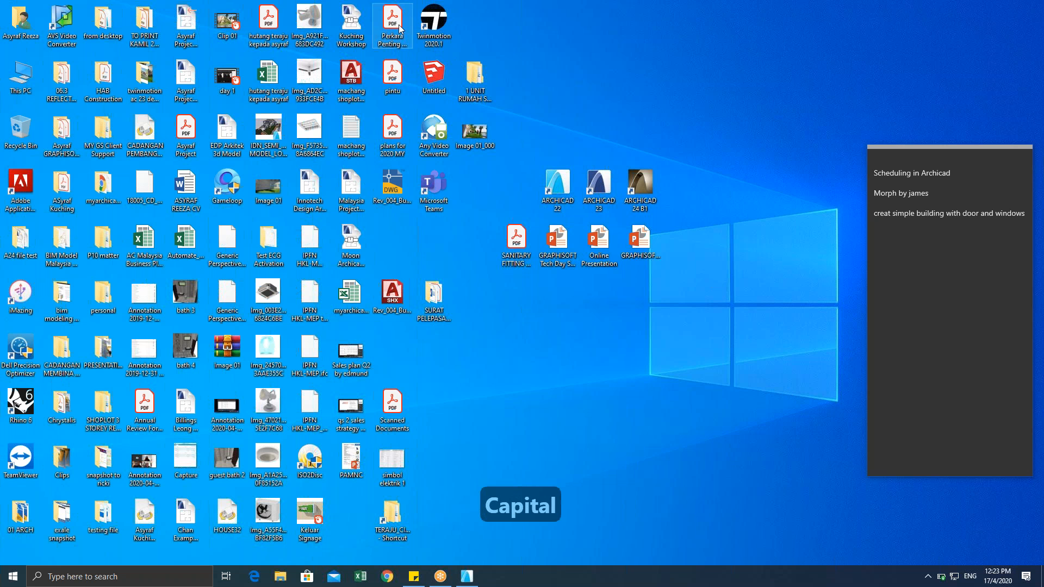
Step: Refresh the Windows desktop
right_click(611, 53)
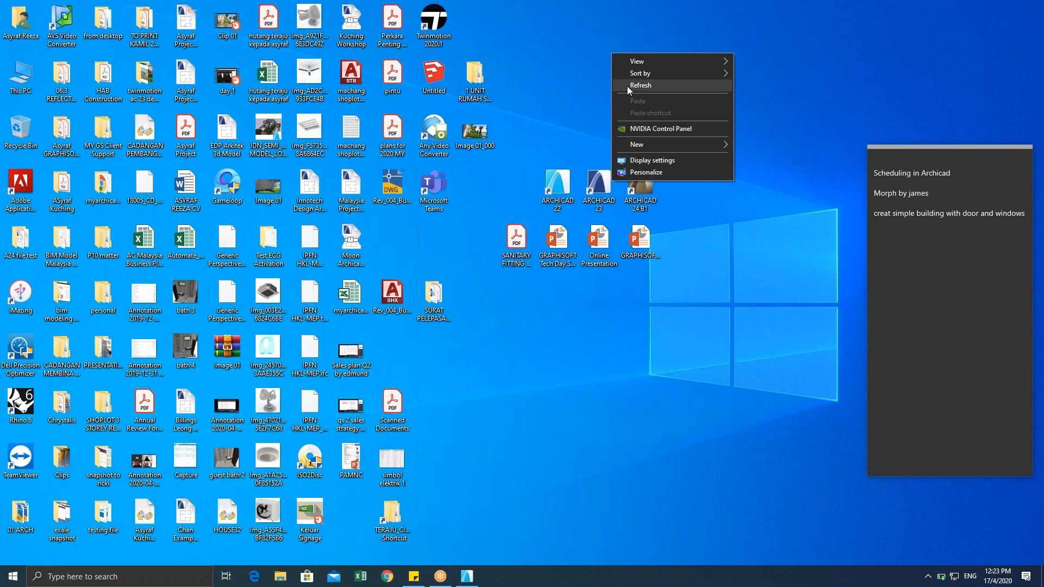
click(627, 86)
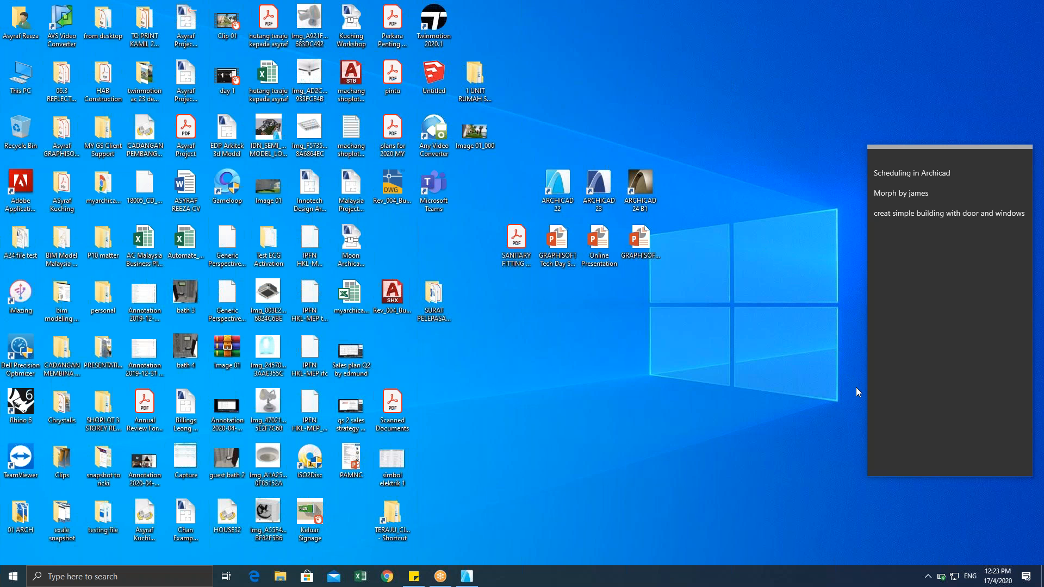